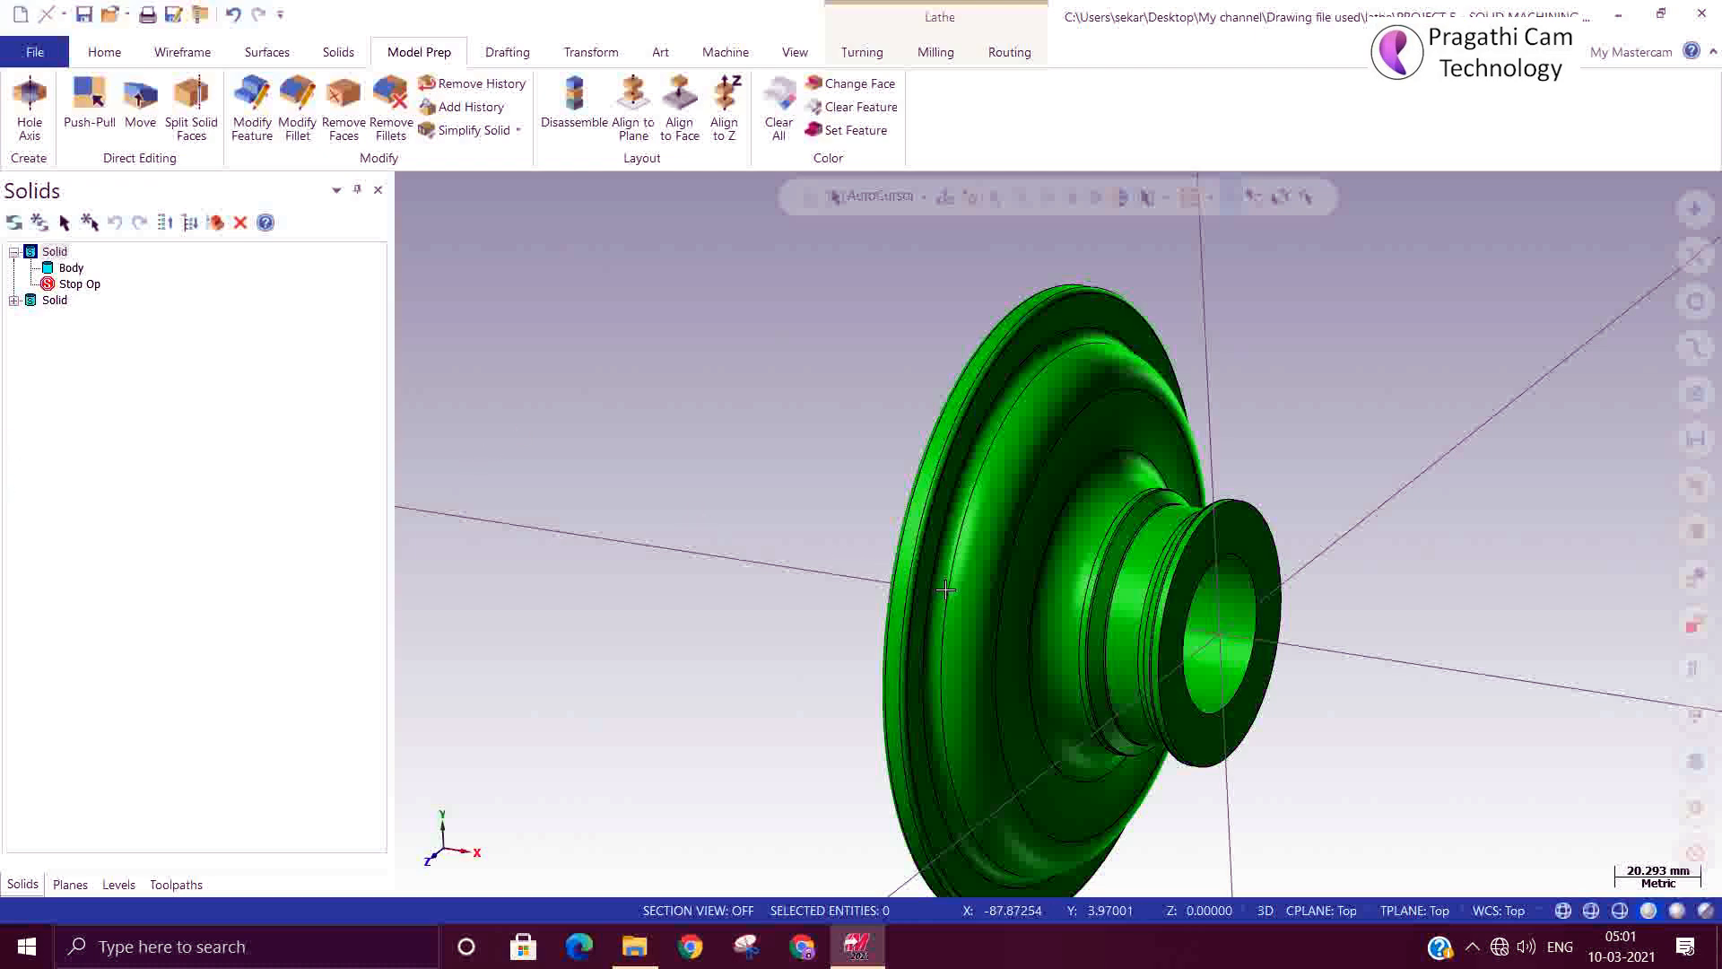
middle_drag(942, 588, 868, 679)
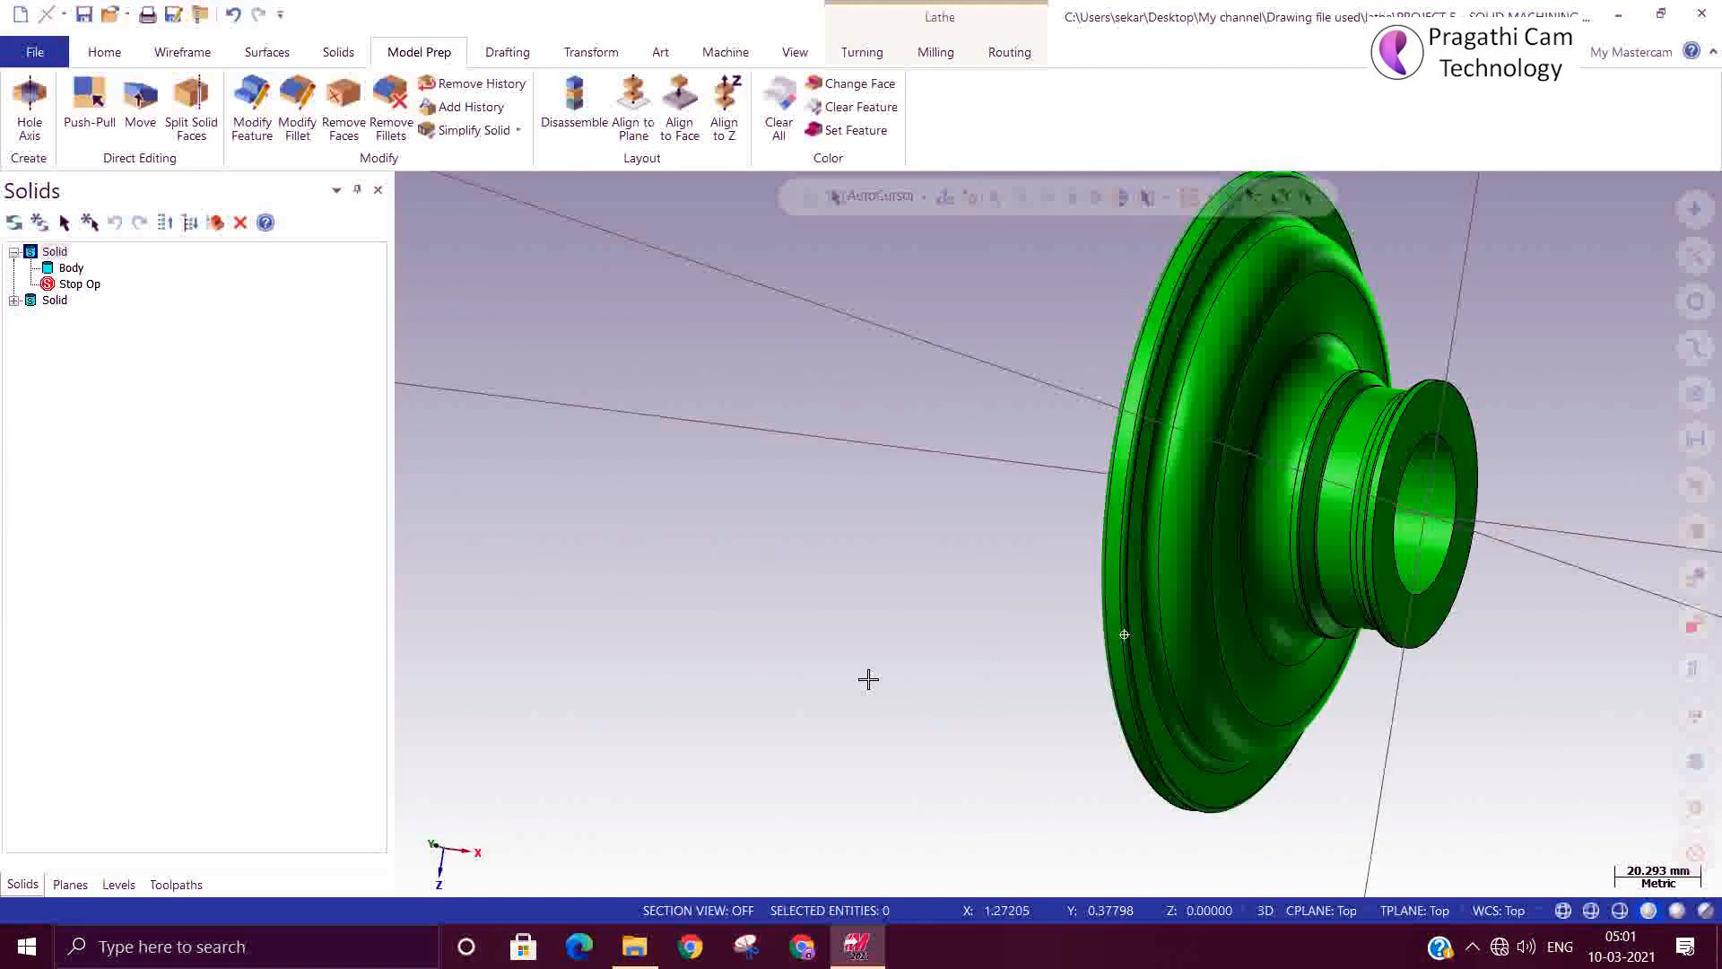
right_click(634, 528)
click(712, 727)
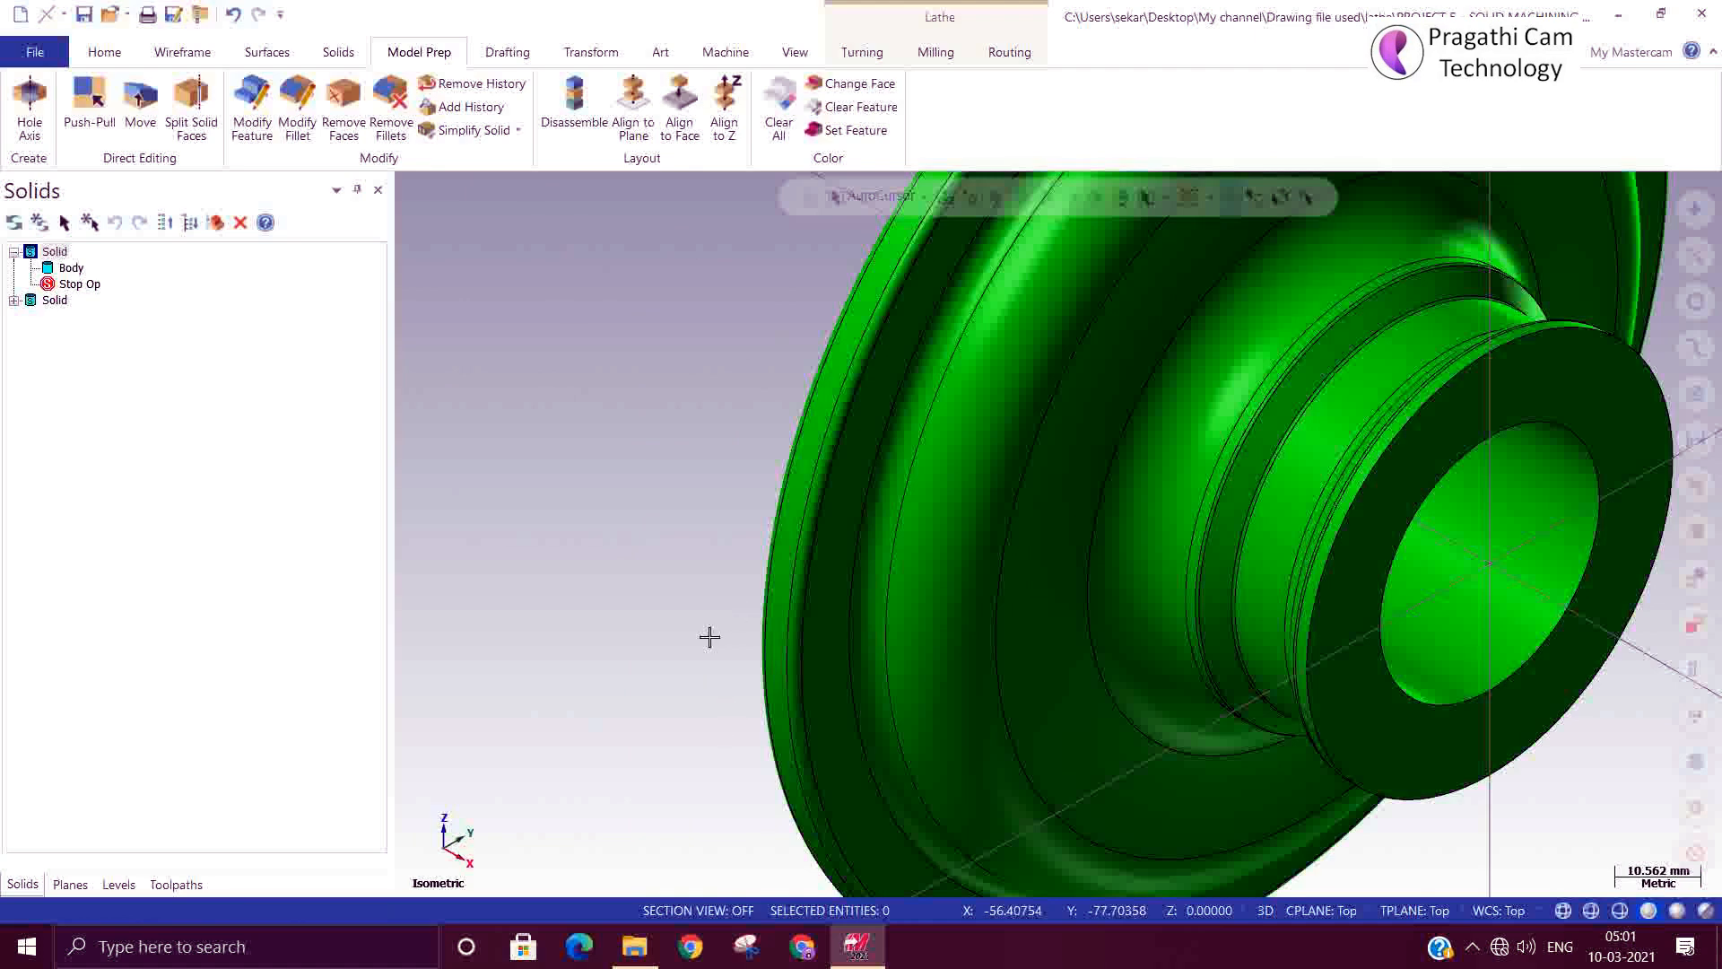
scroll(703, 634, down, 1)
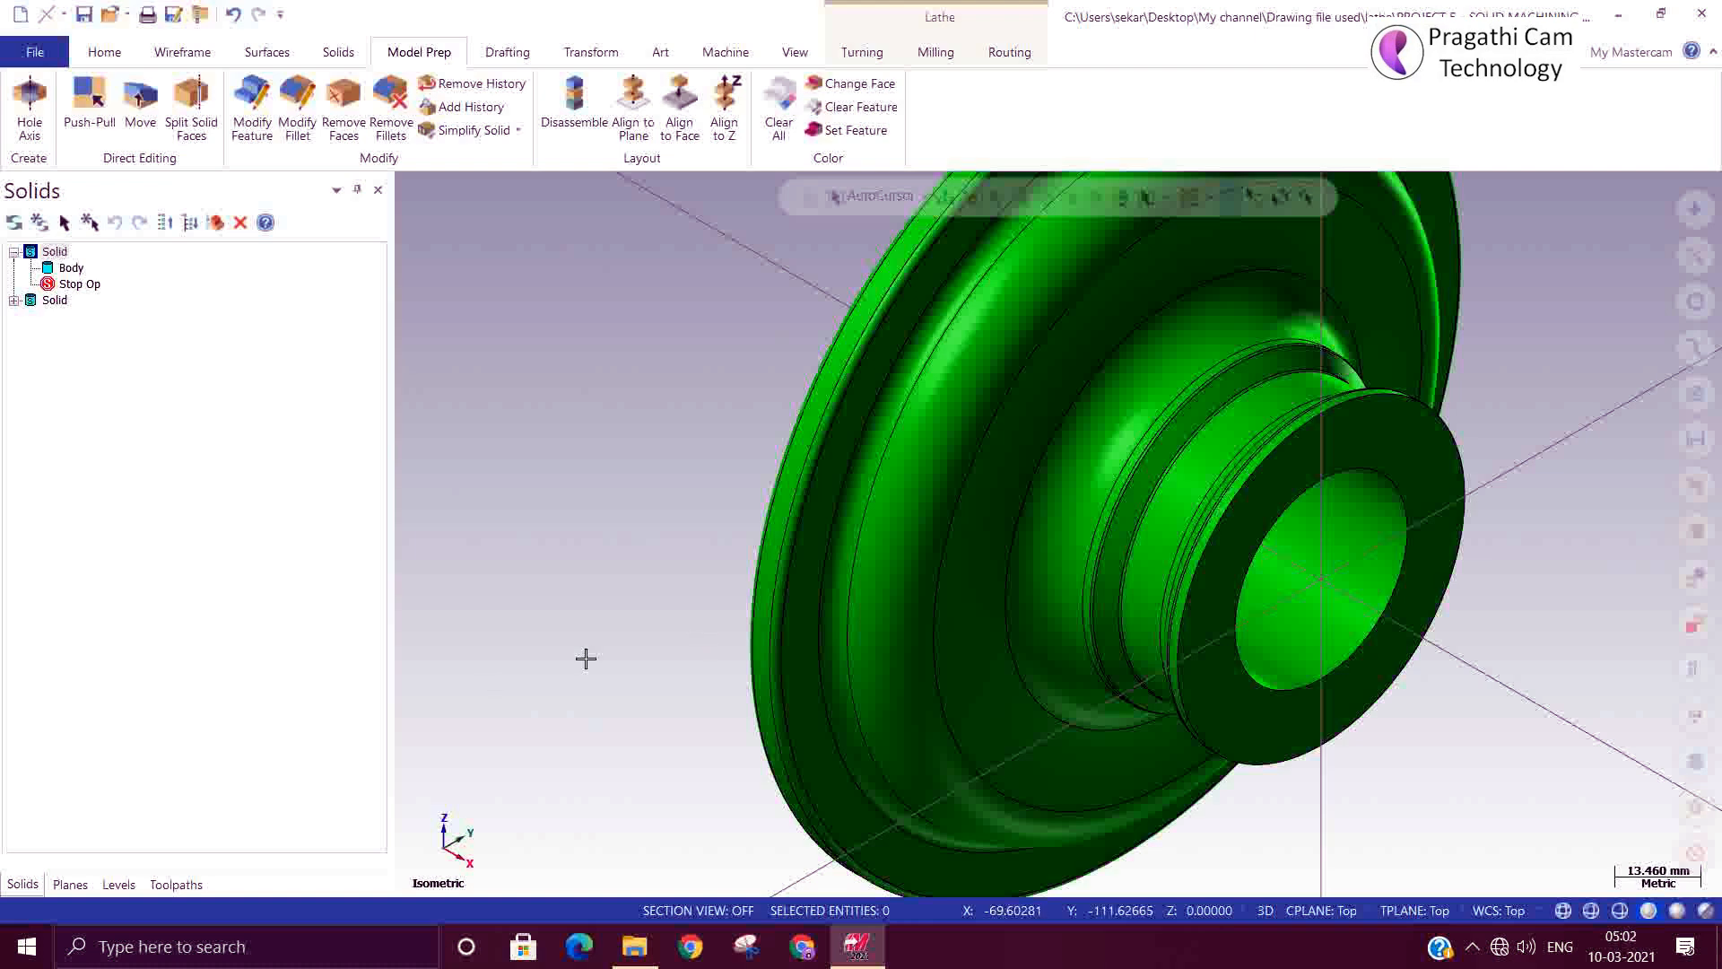
scroll(726, 604, down, 2)
mouse_move(1299, 813)
middle_down()
mouse_move(1468, 696)
mouse_move(1422, 687)
mouse_move(1364, 716)
mouse_move(1361, 772)
middle_up()
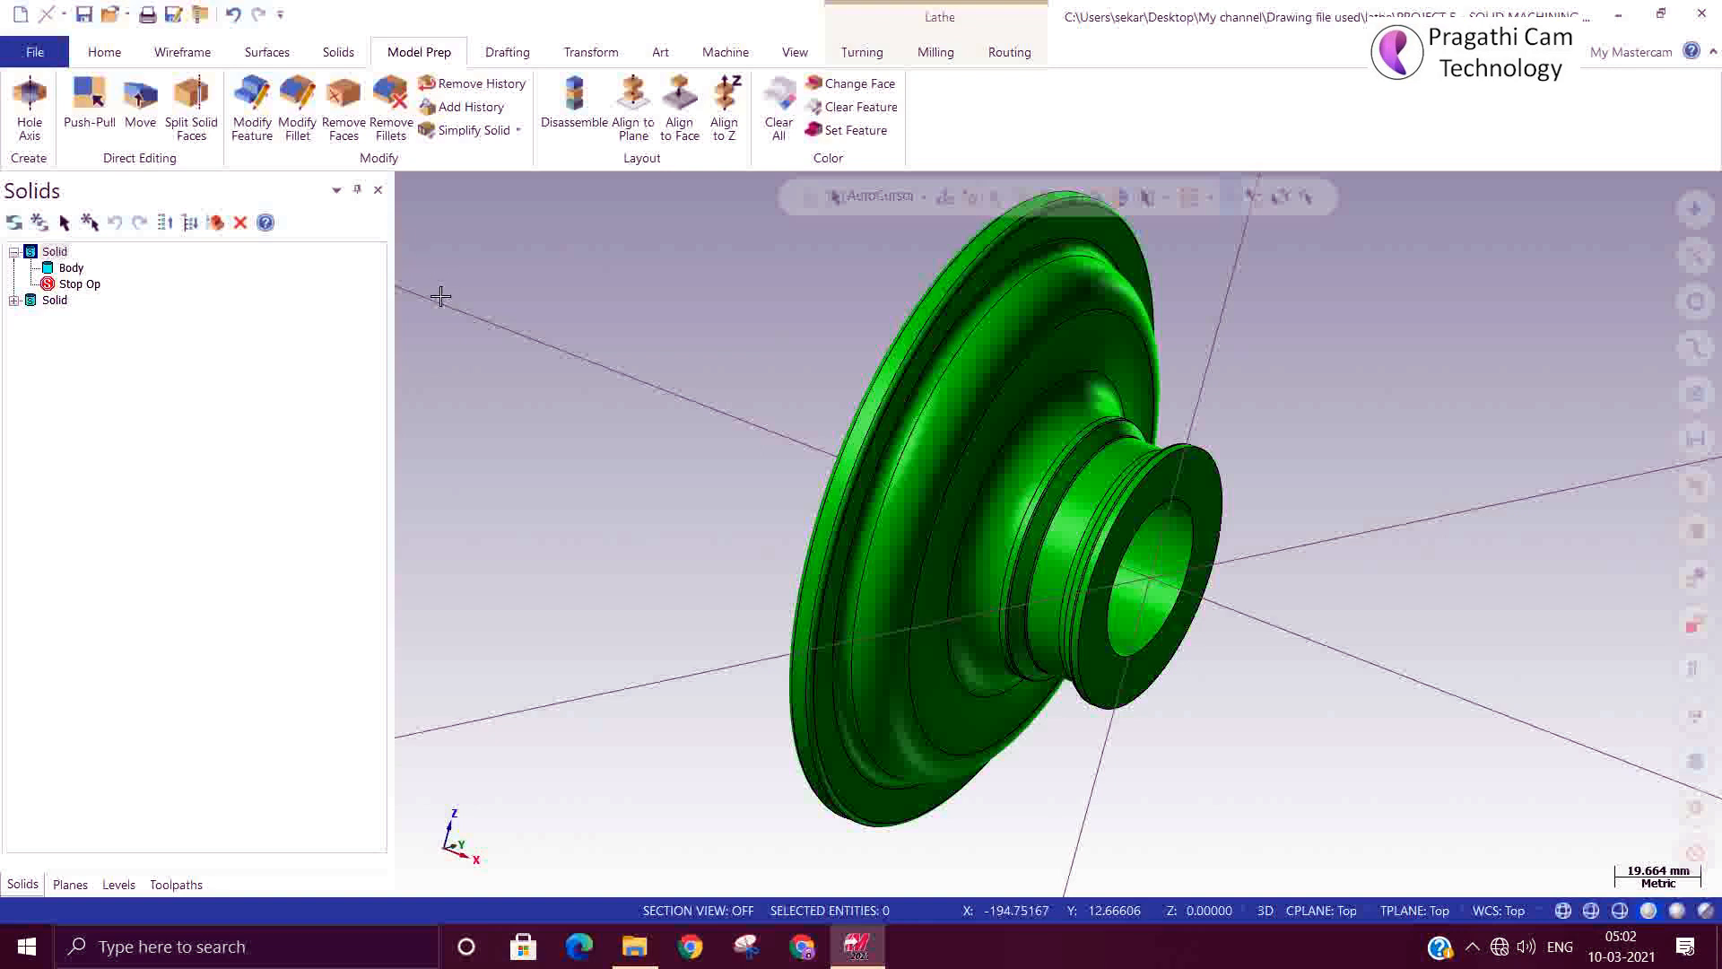
Create the upper turn profile of the solid in the top view using the Spin method with a tolerance of 0.02.
click(196, 61)
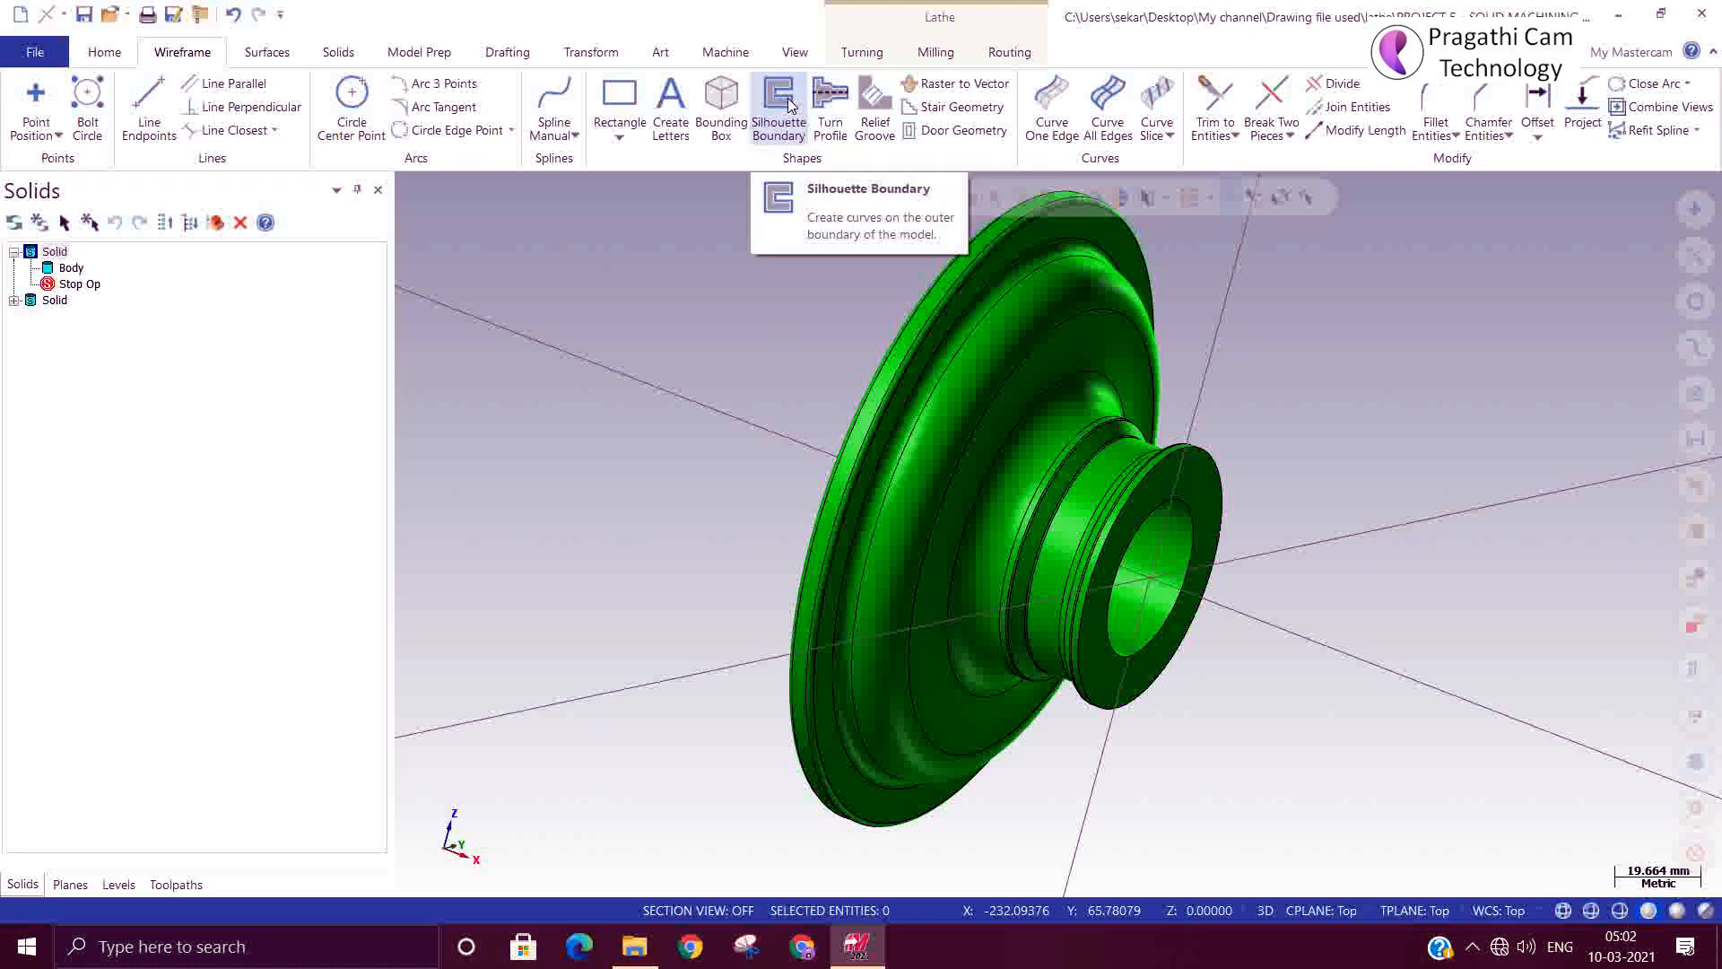
right_click(1388, 437)
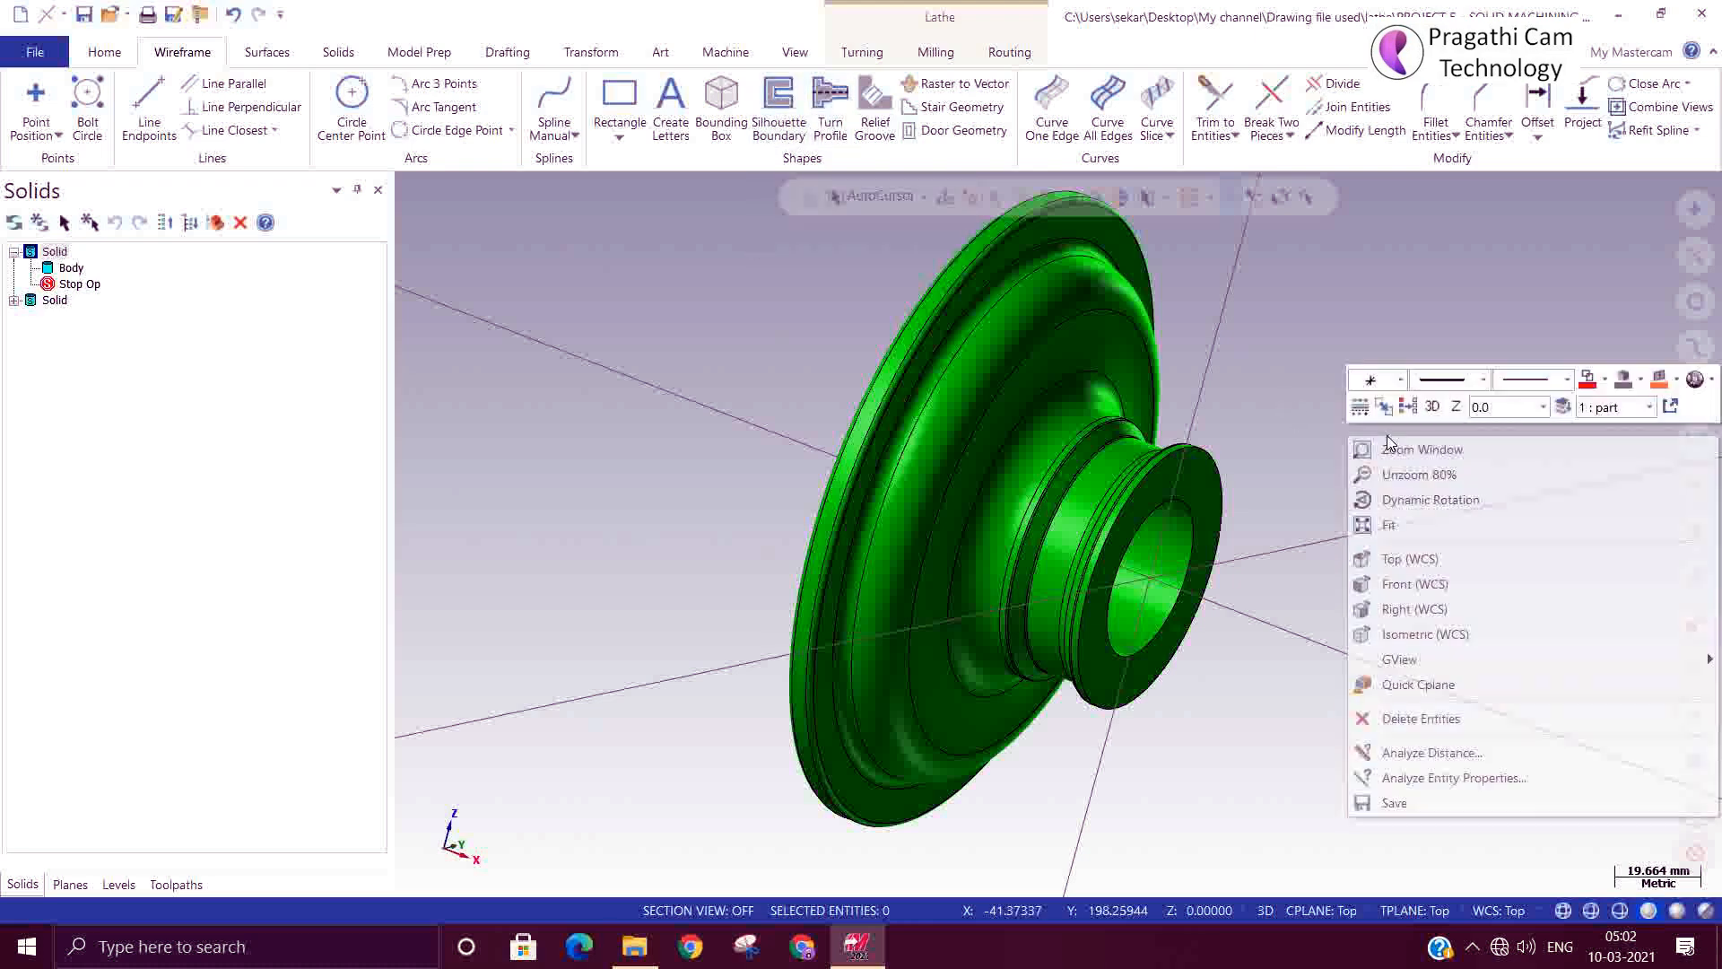
click(1429, 562)
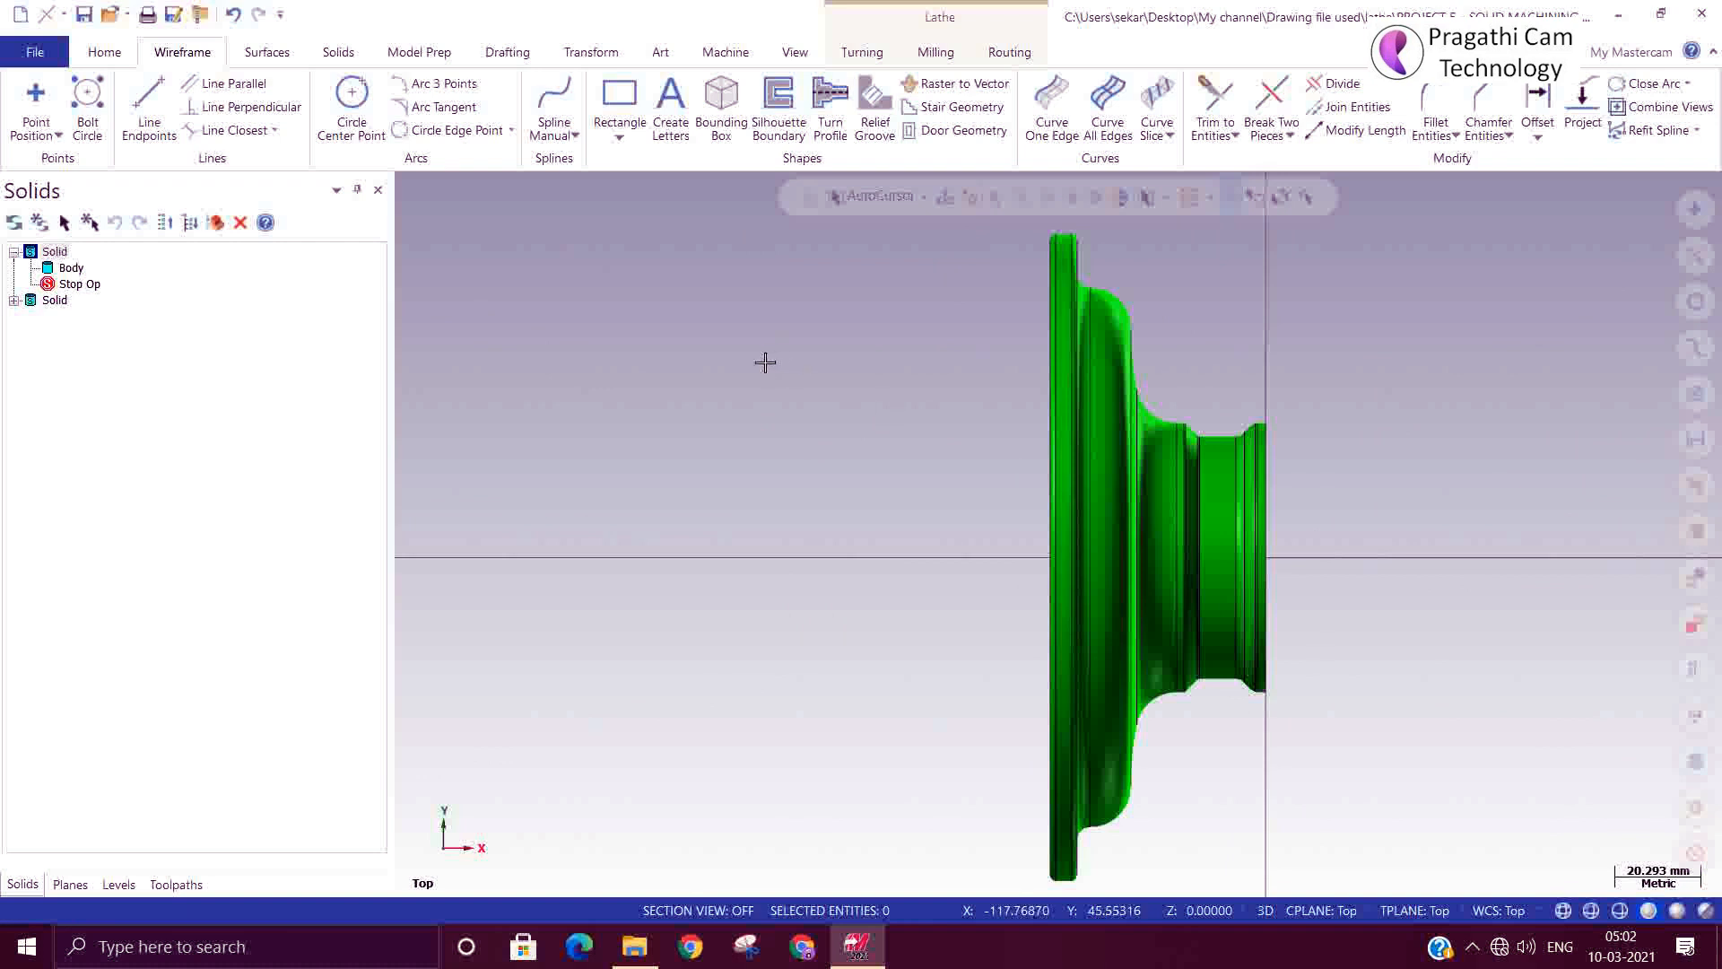
click(819, 105)
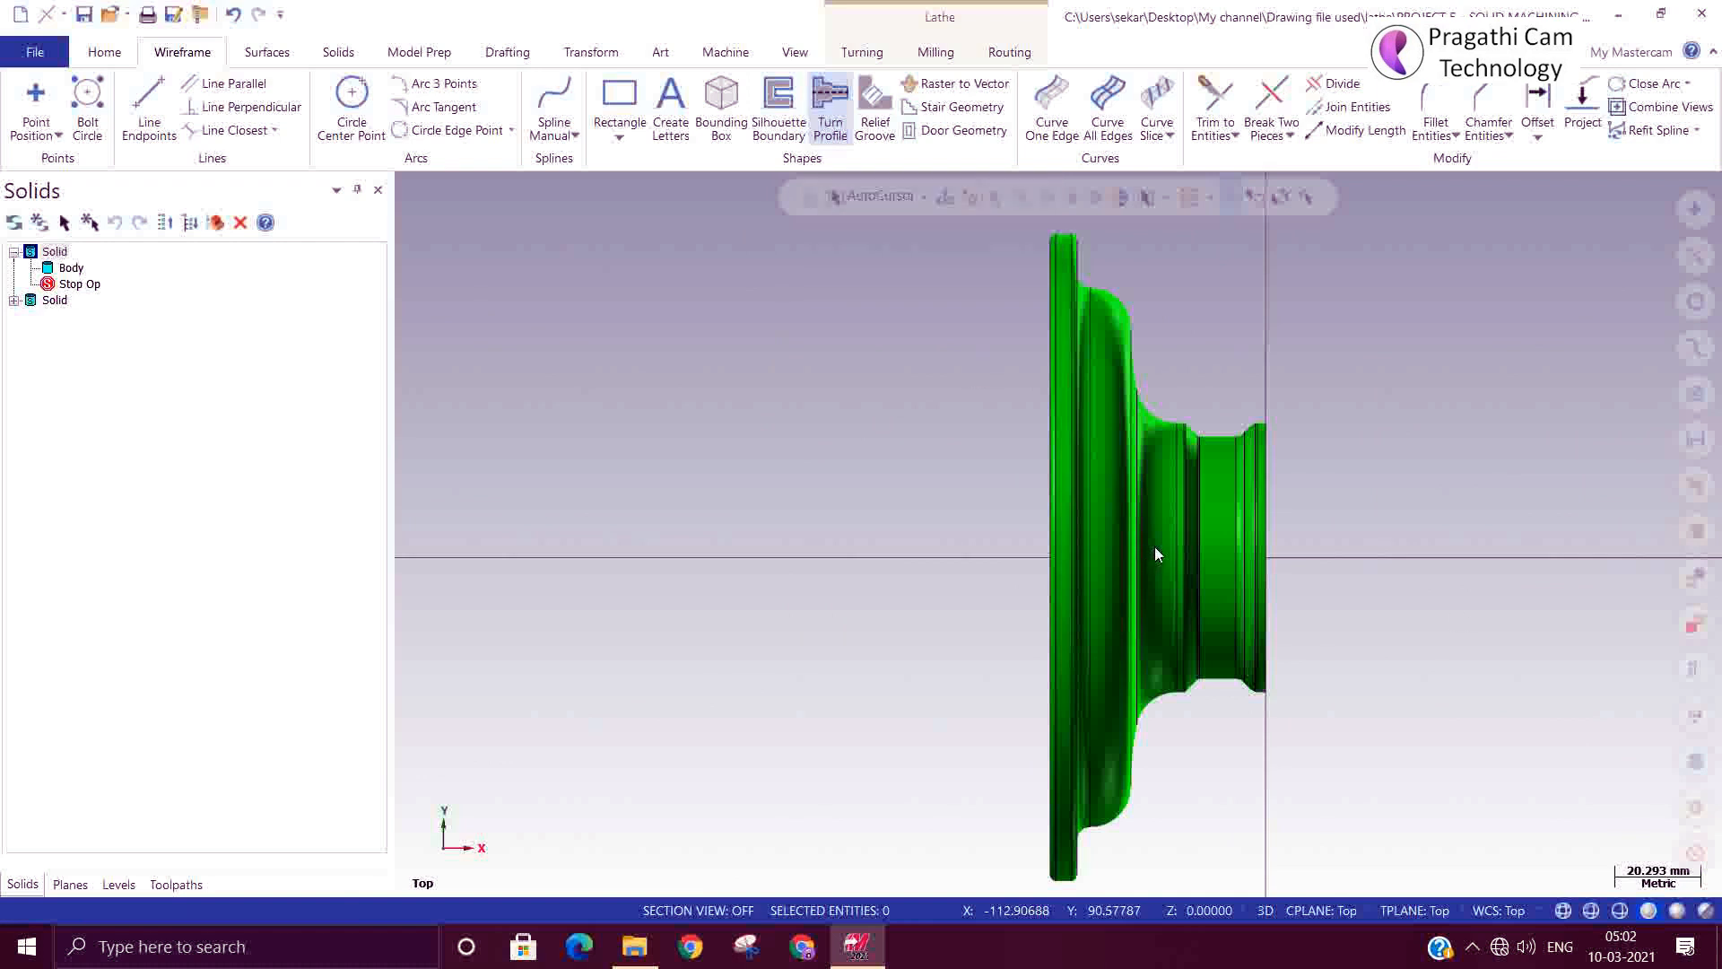
click(1132, 478)
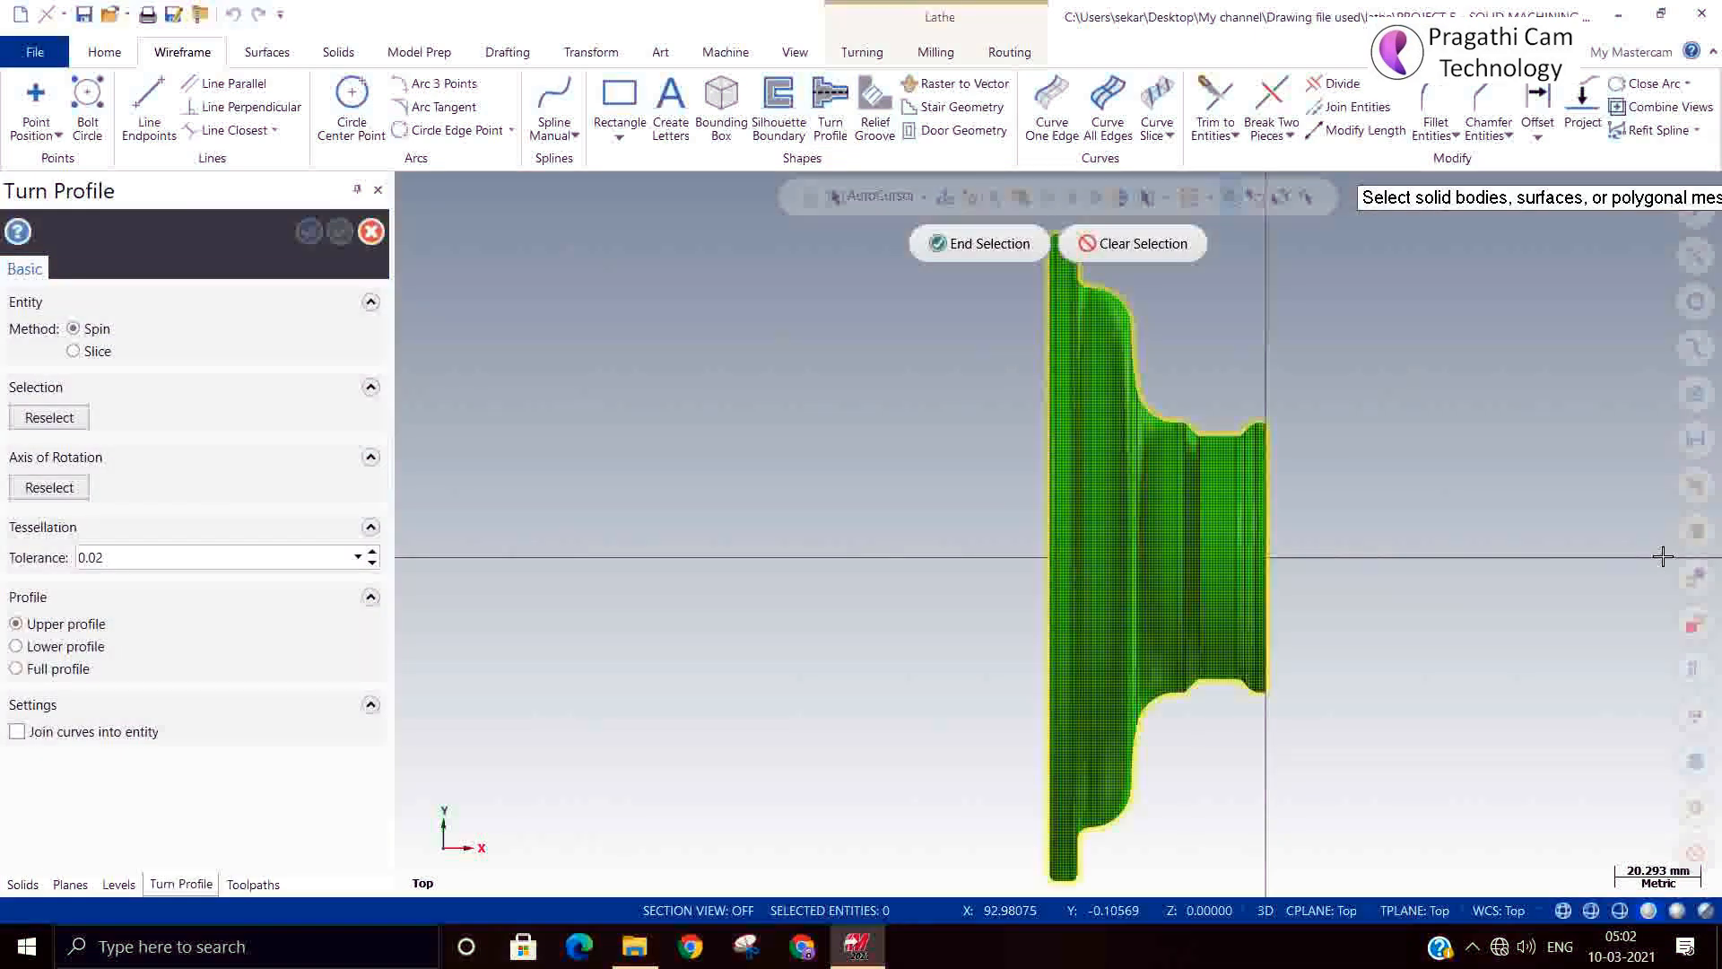
click(960, 243)
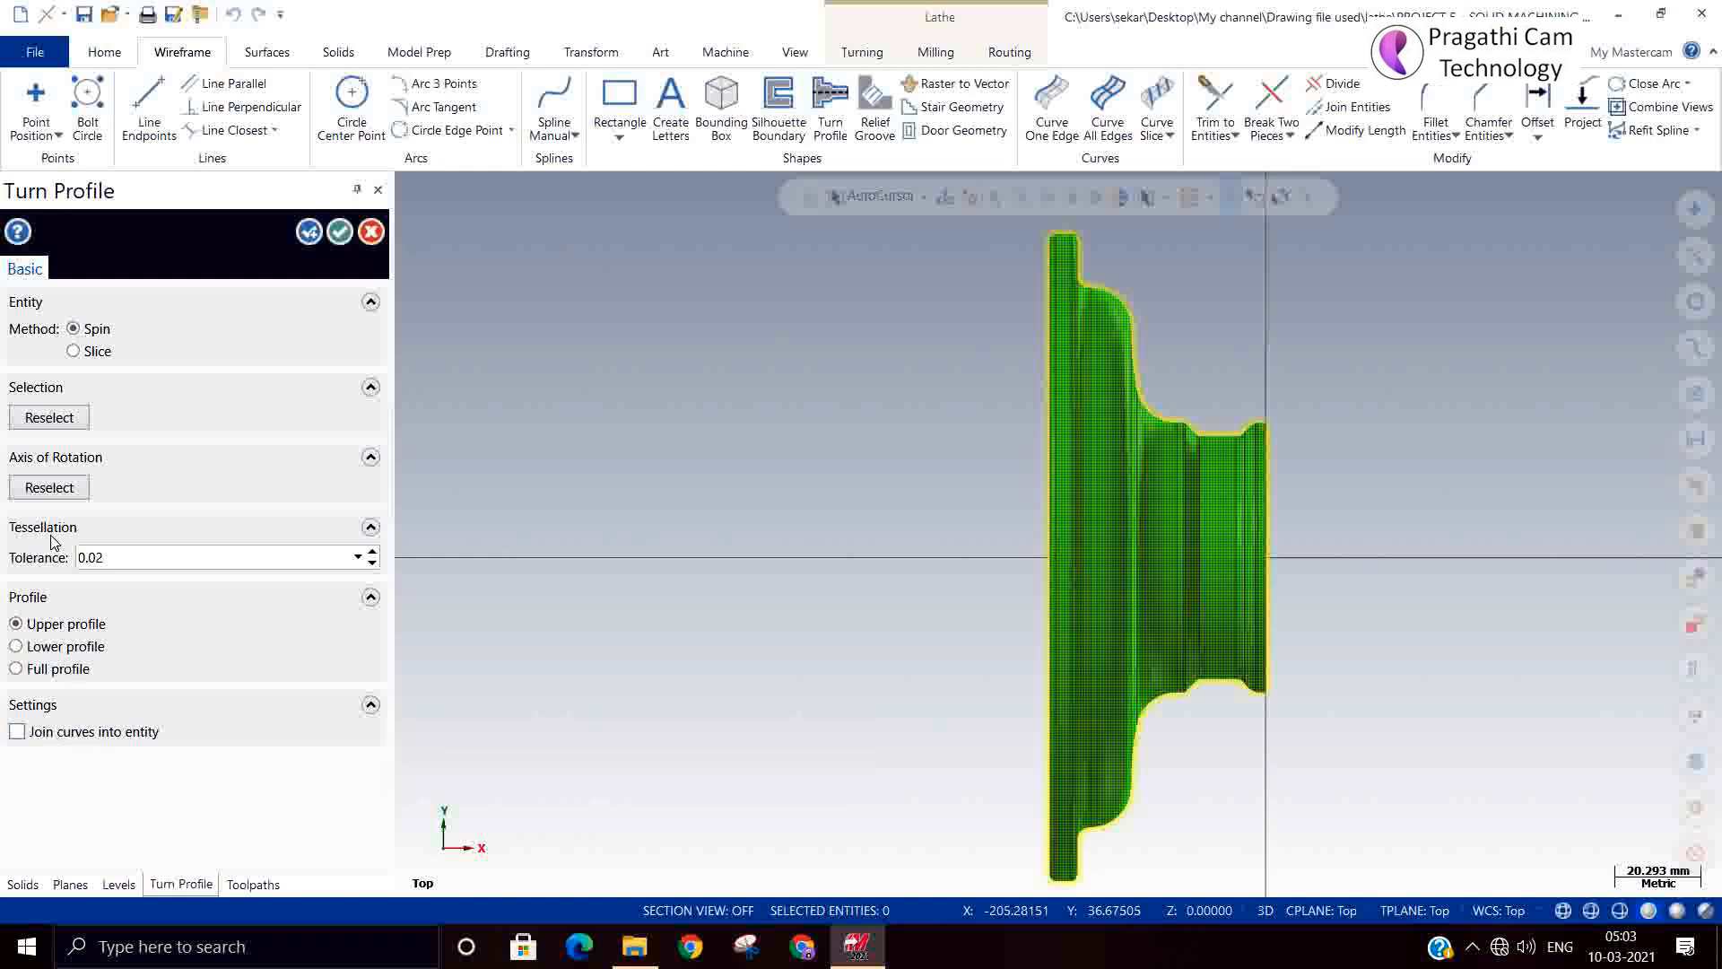
click(73, 351)
click(74, 328)
click(341, 242)
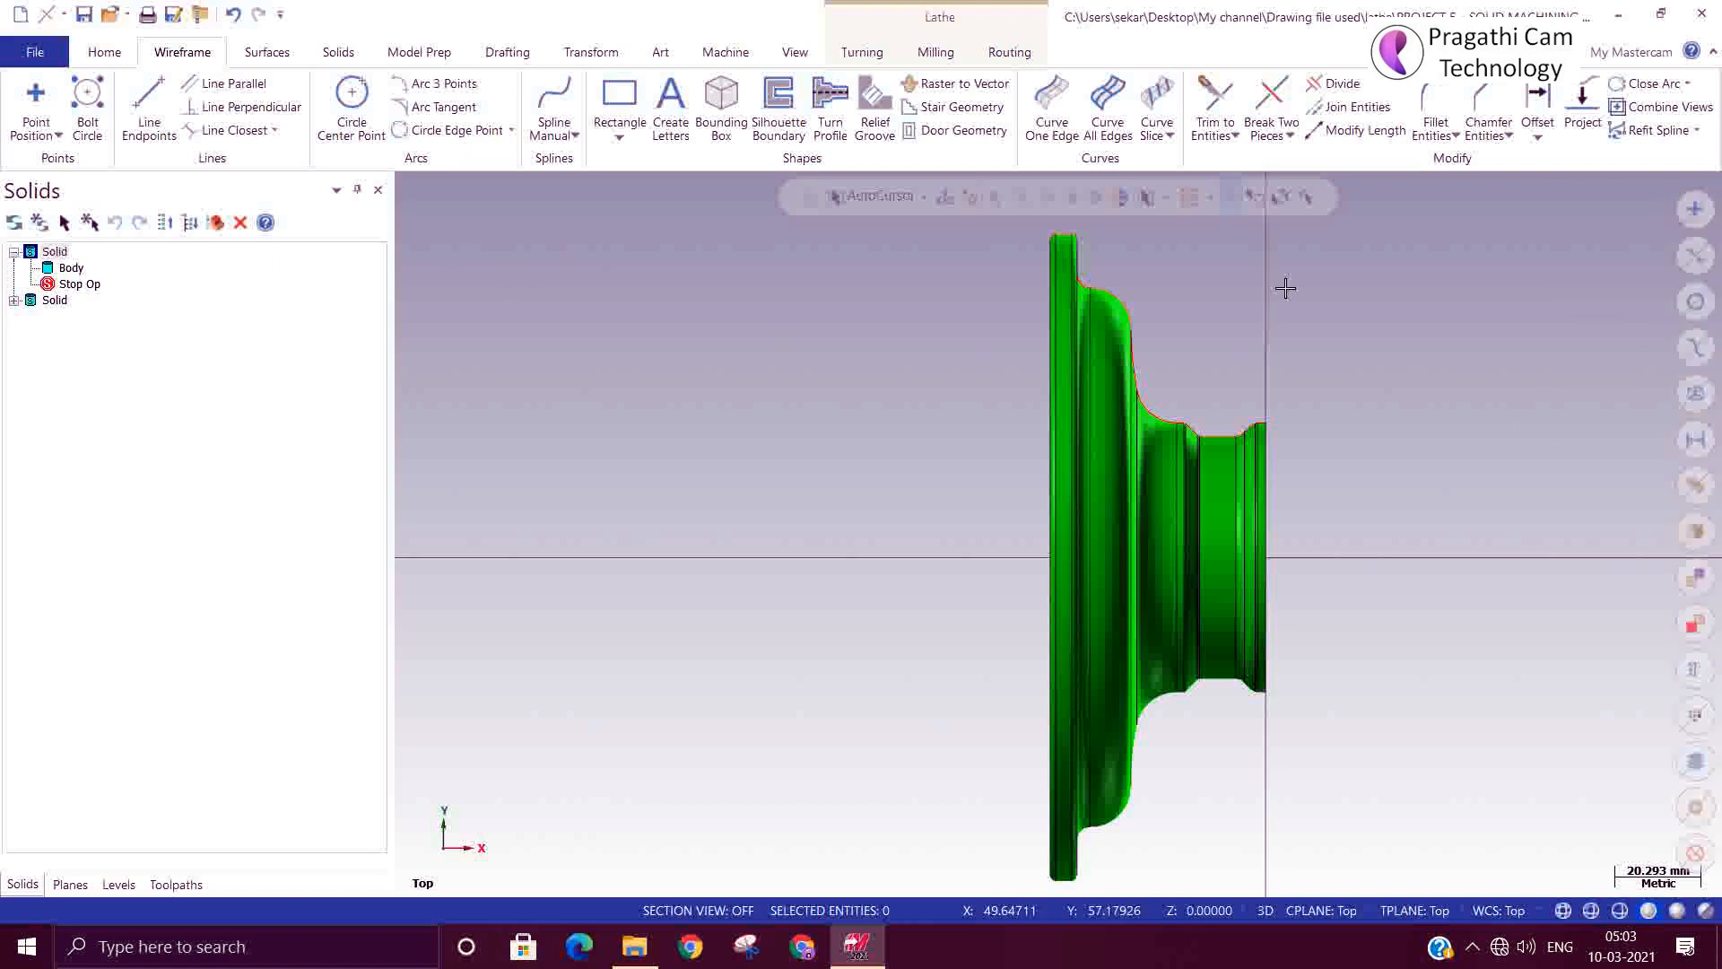
Isolate the wireframe profile on screen to check it, and bring the hidden solid back.
click(1689, 393)
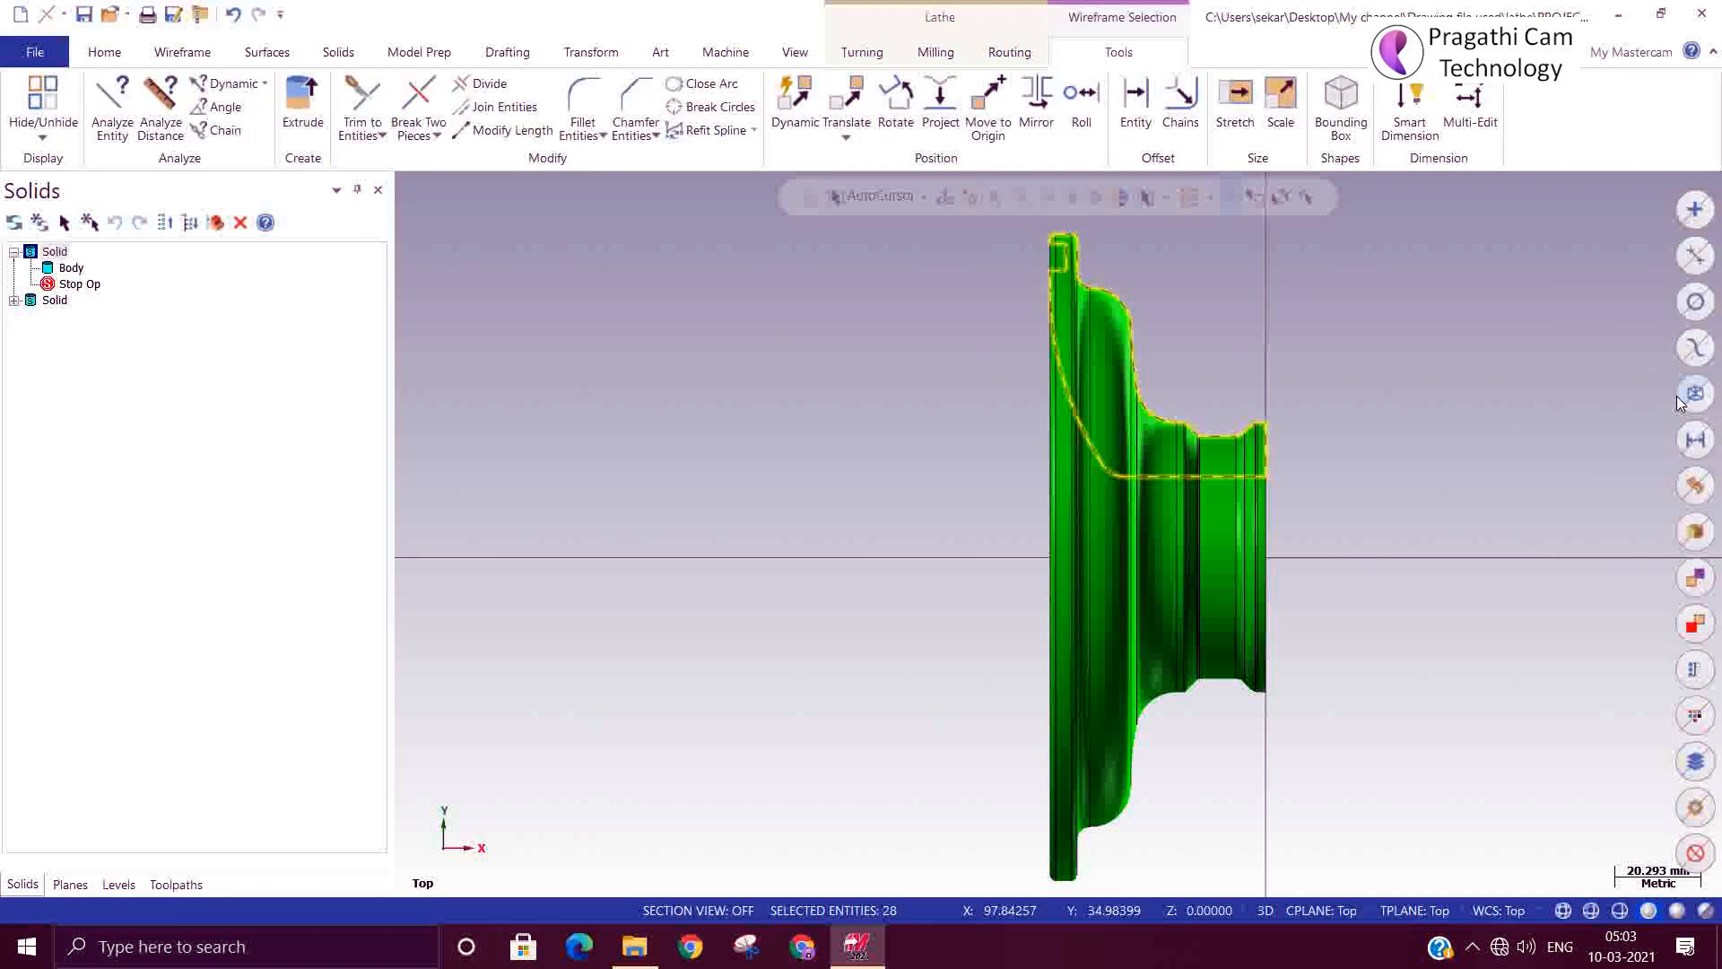
key(alt+e)
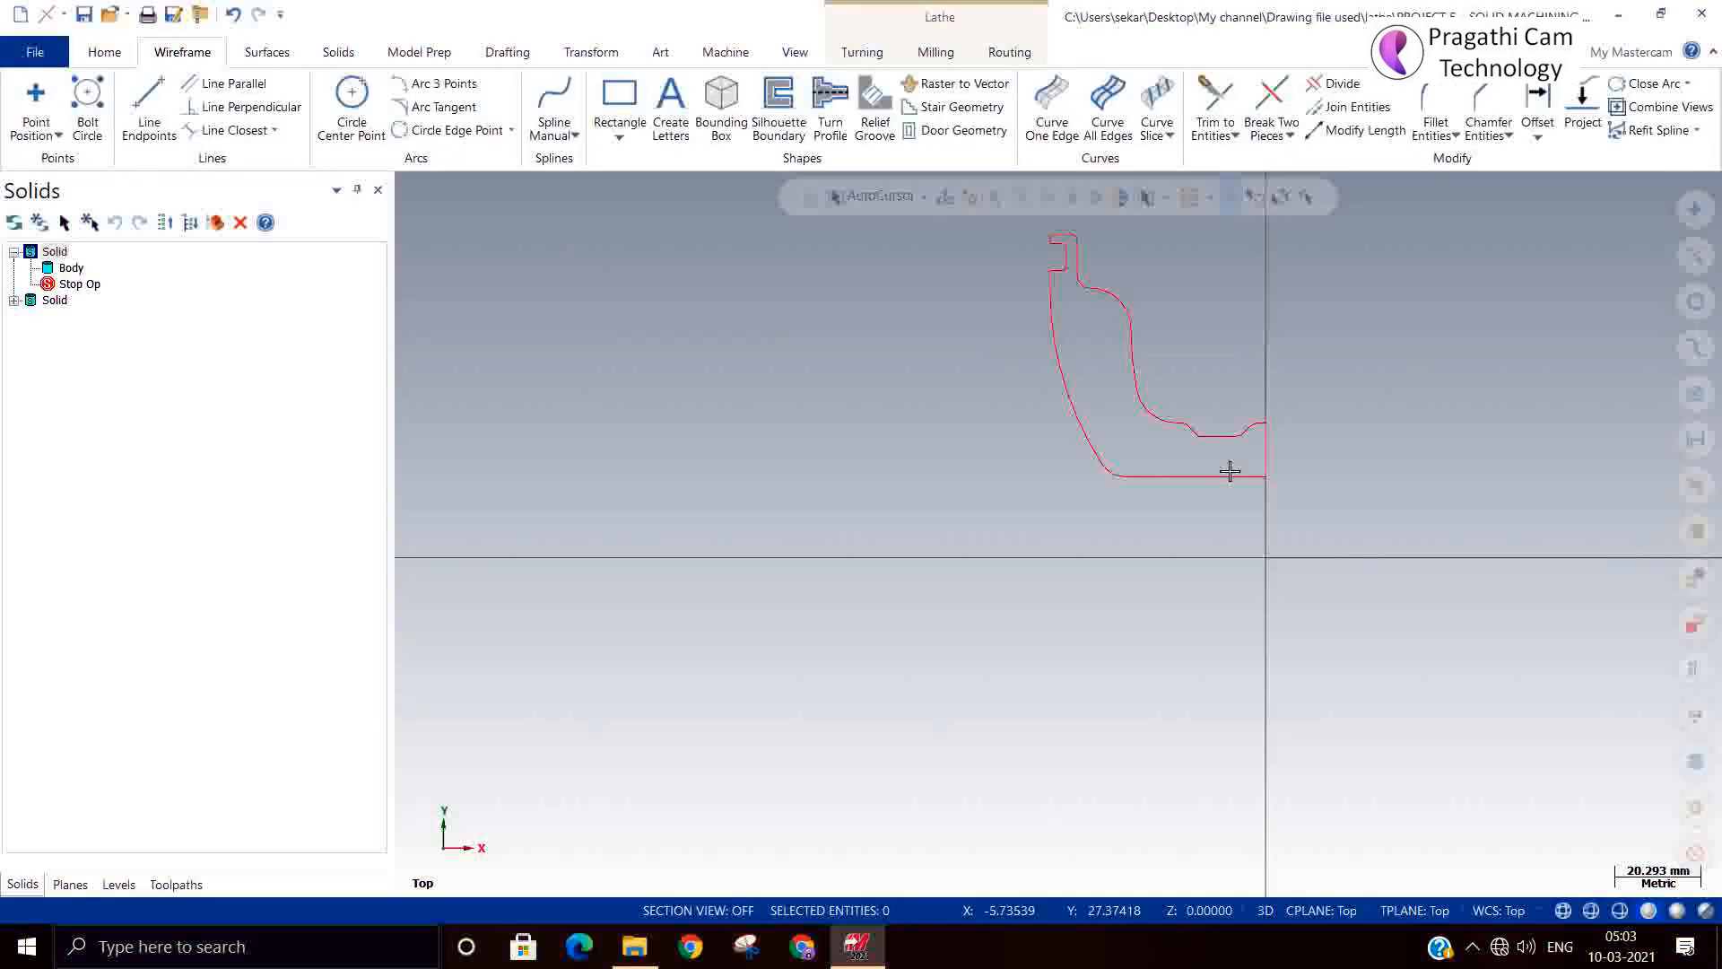
scroll(1160, 567, up, 4)
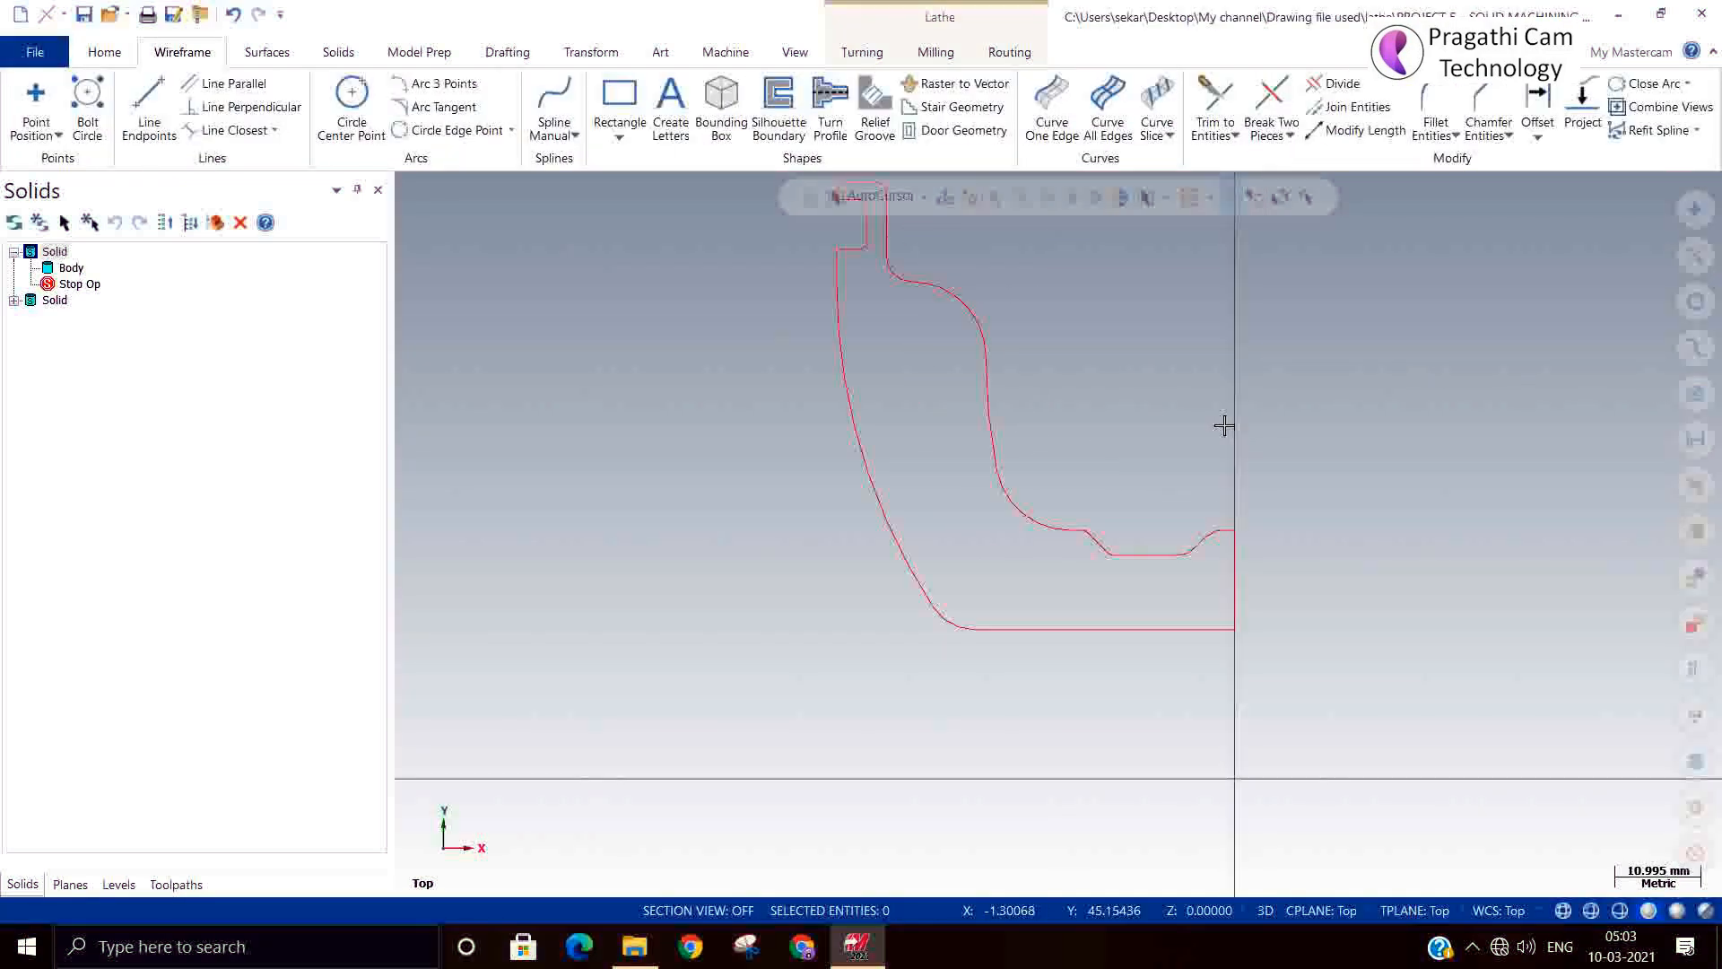
key(alt+e)
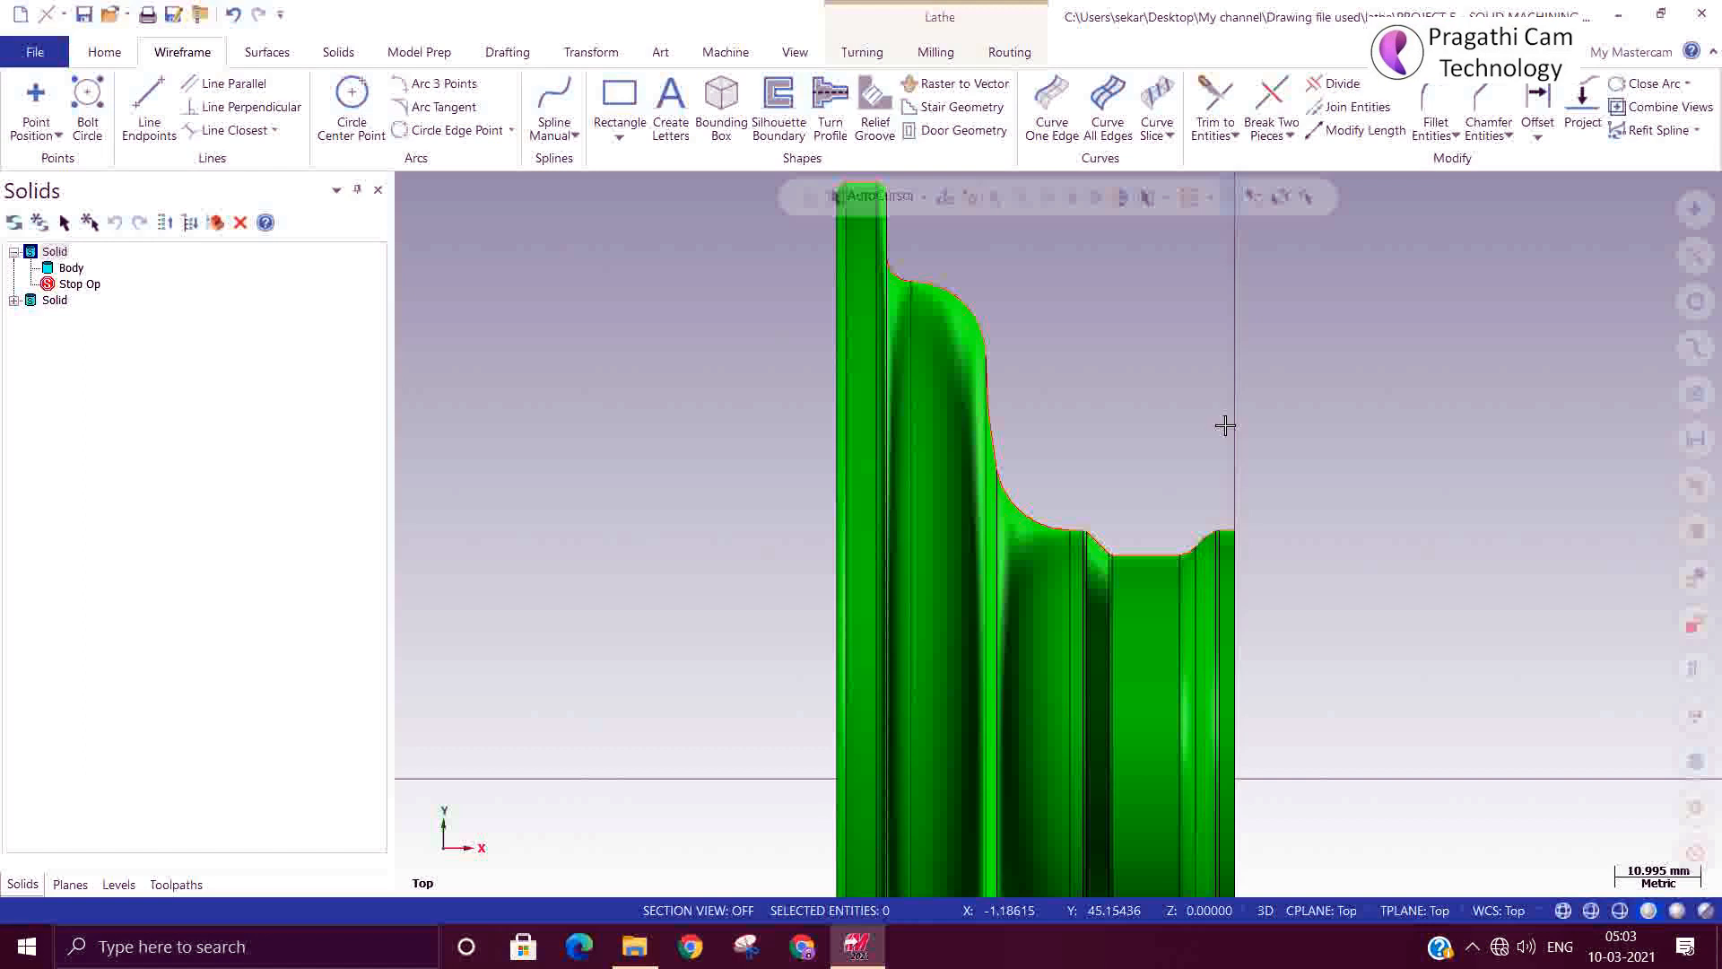
key(alt+e)
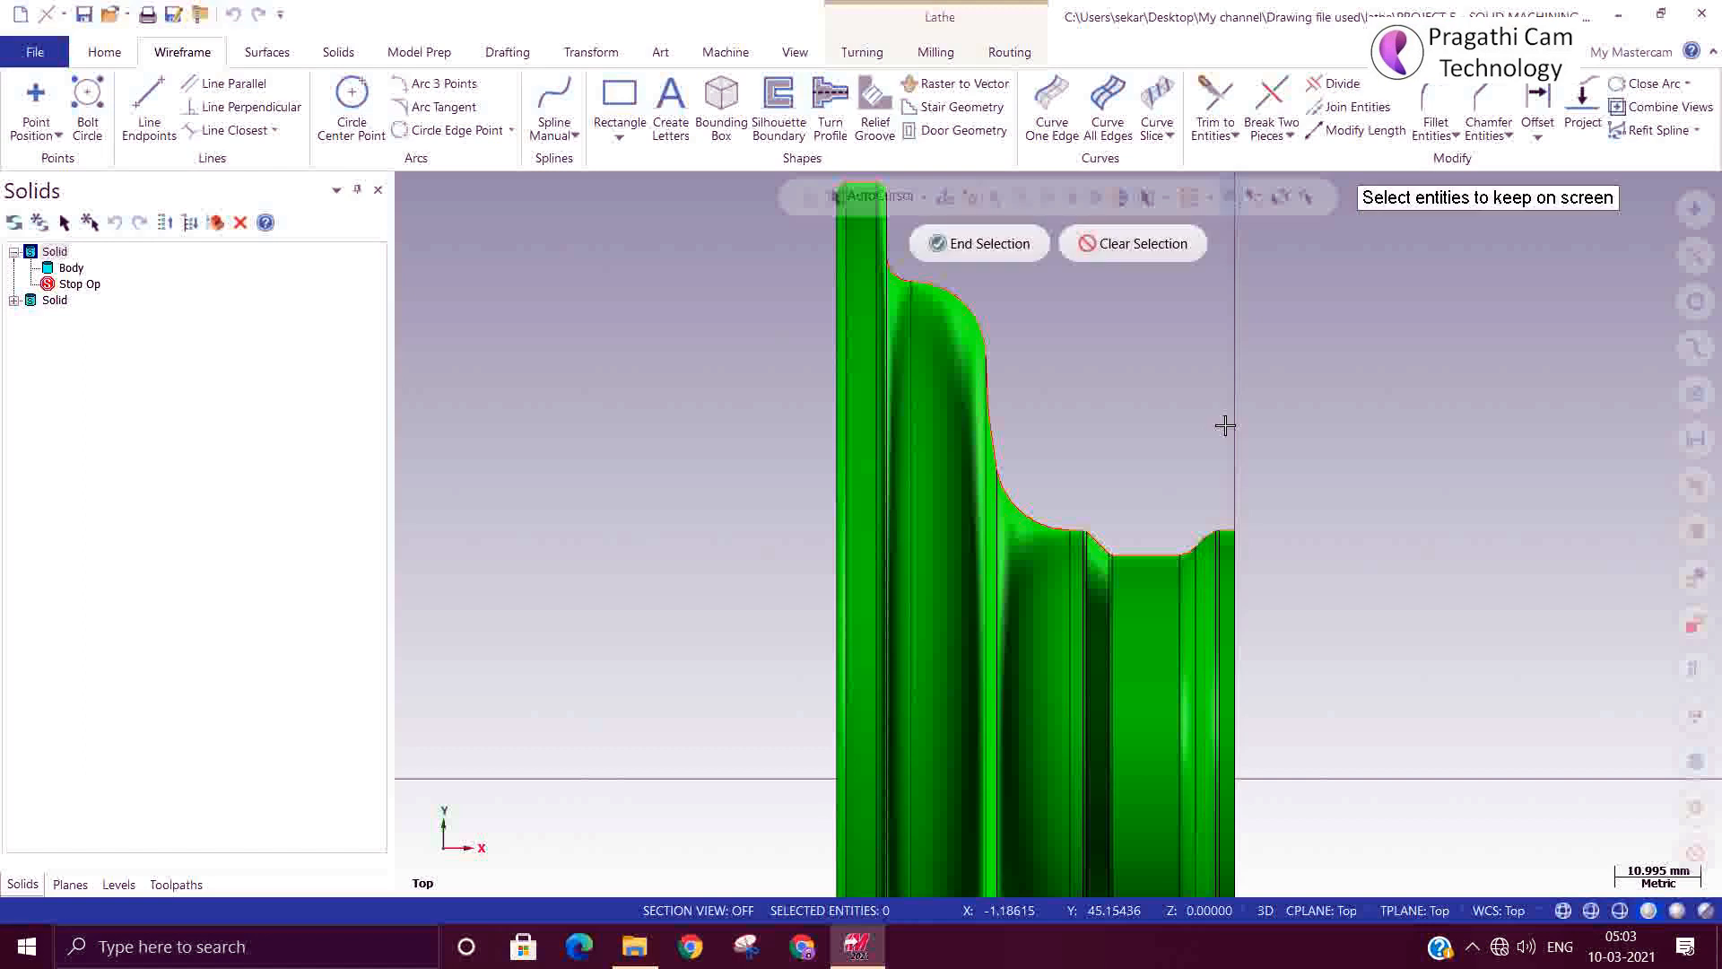
key(Escape)
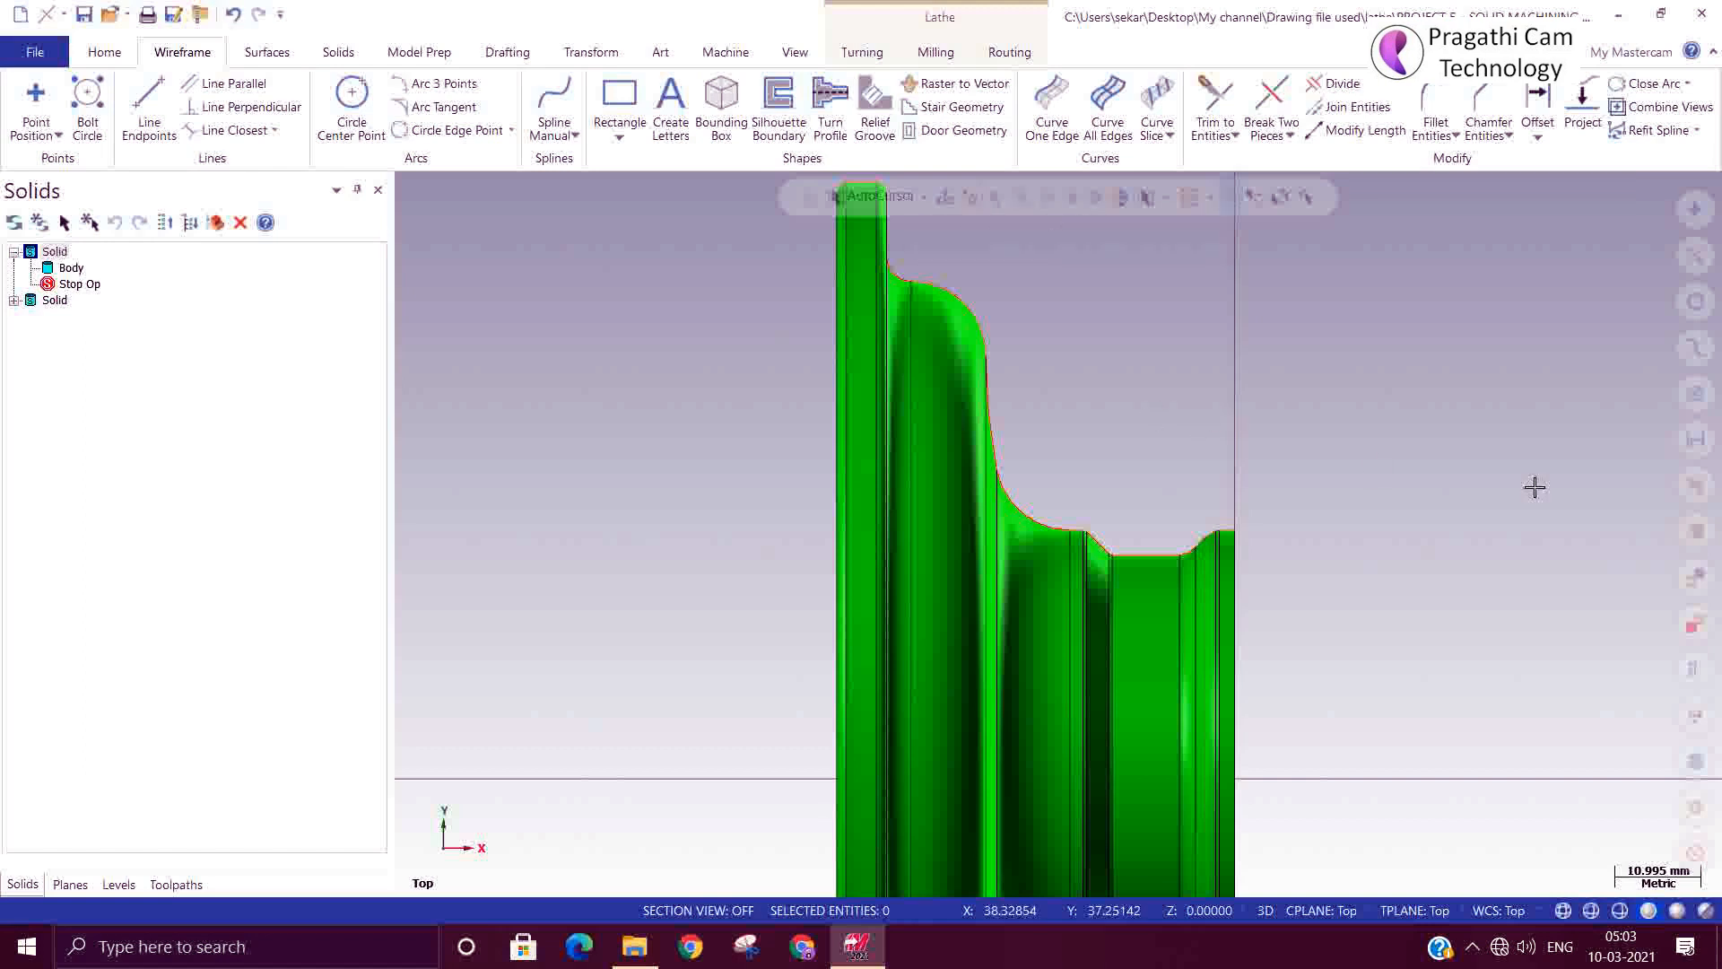
Select all wireframe entities and keep only them on screen, hiding the solid.
click(1694, 394)
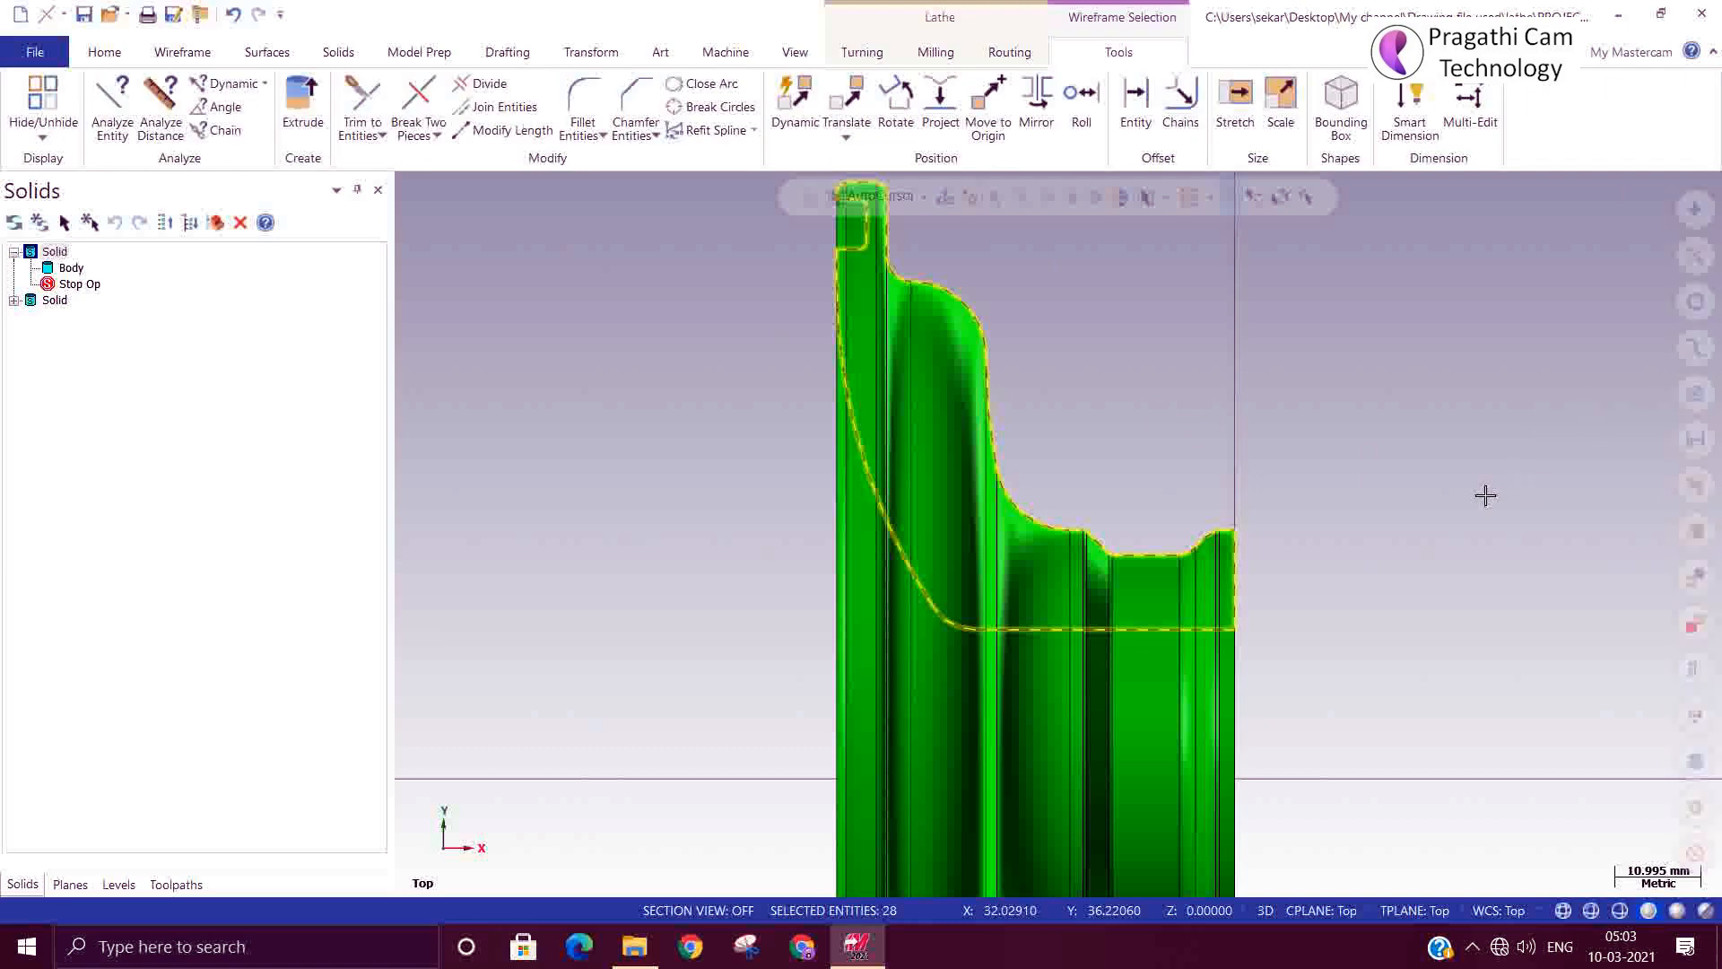
key(alt+e)
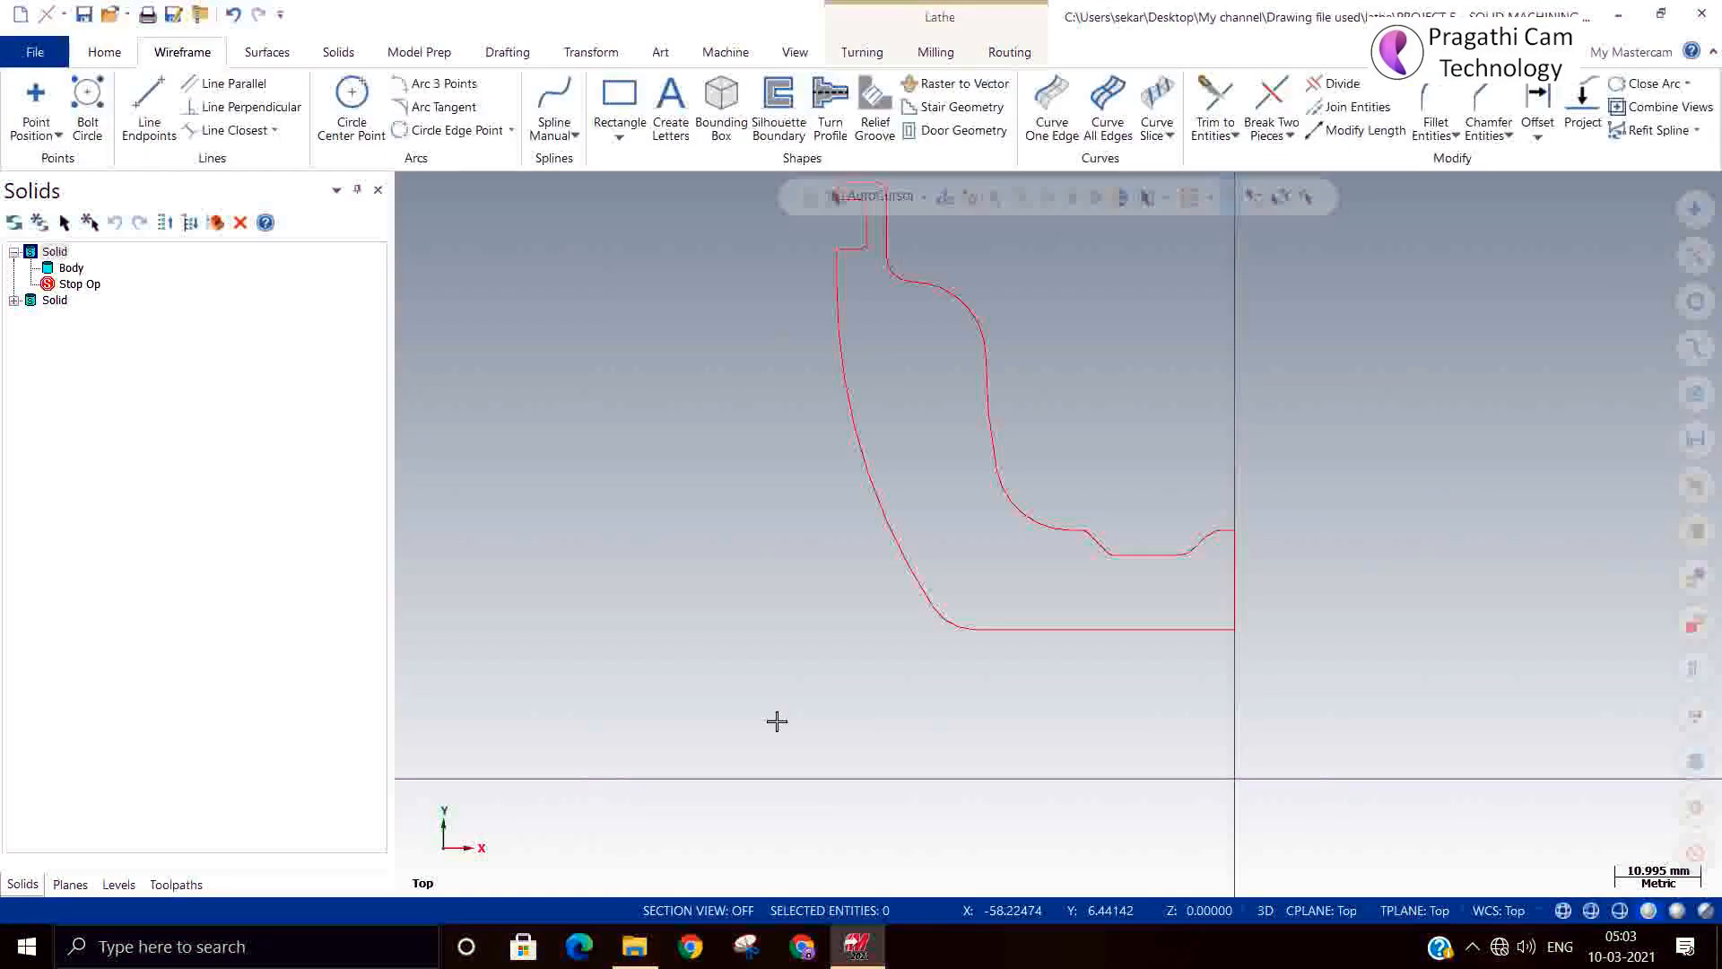
scroll(775, 711, down, 1)
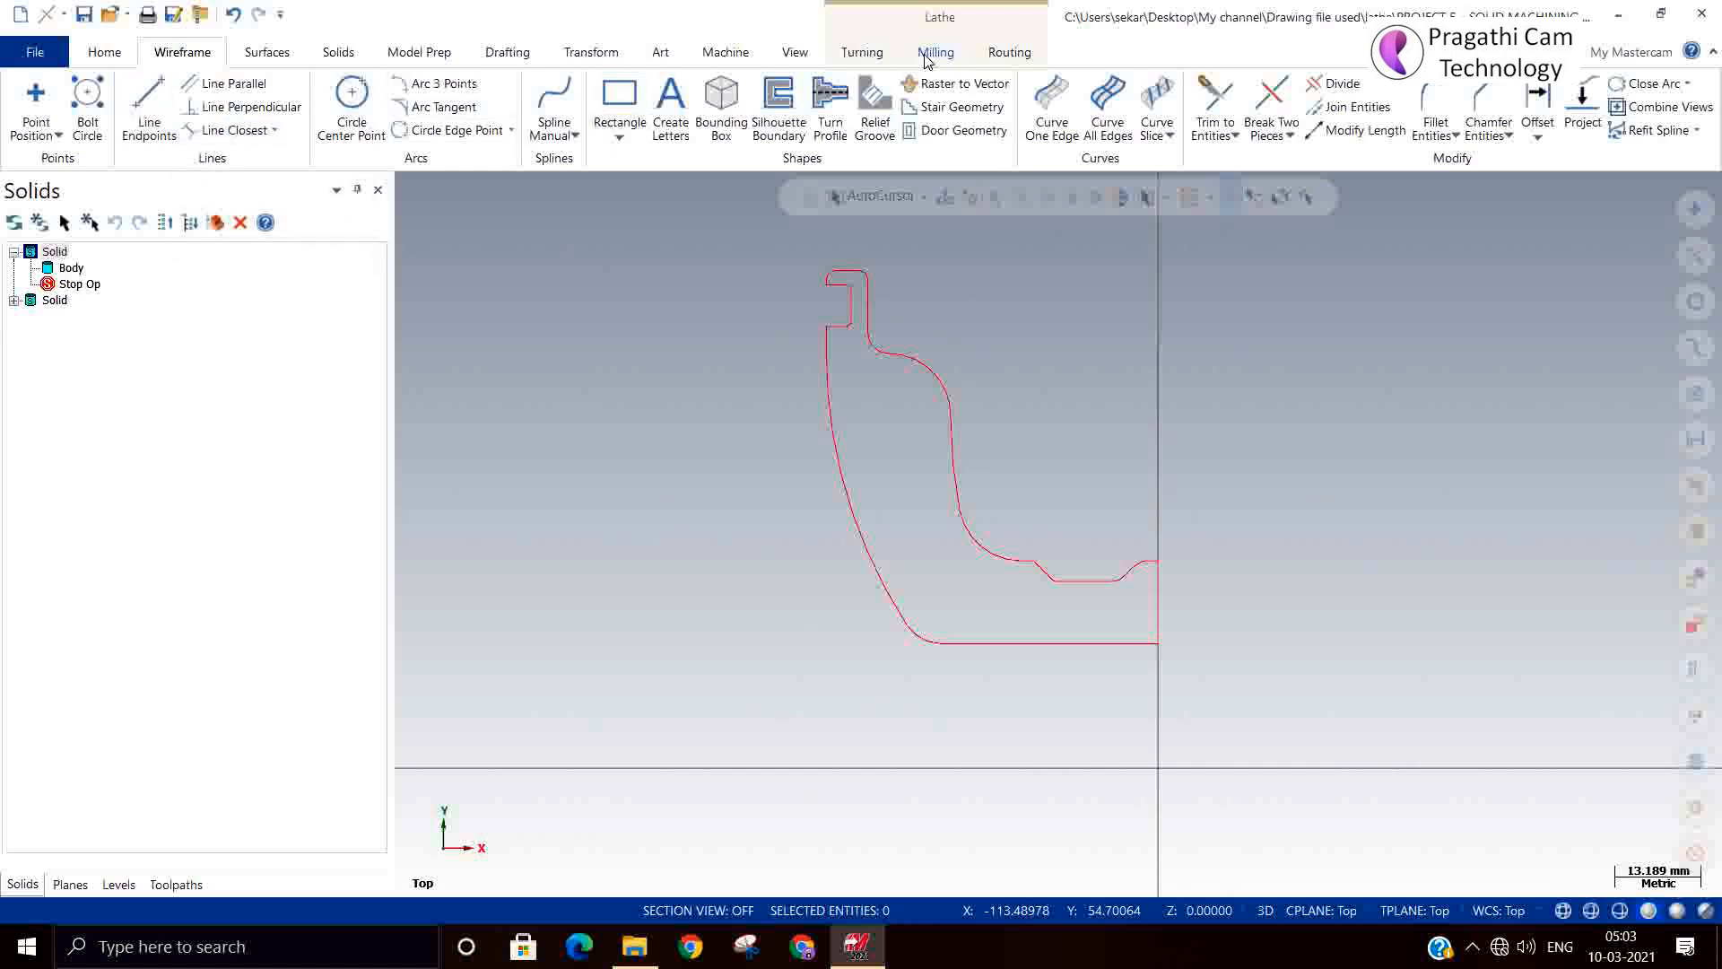
Offset a copy of the whole closed profile chain outward by 5 mm and clear the result colours.
click(865, 56)
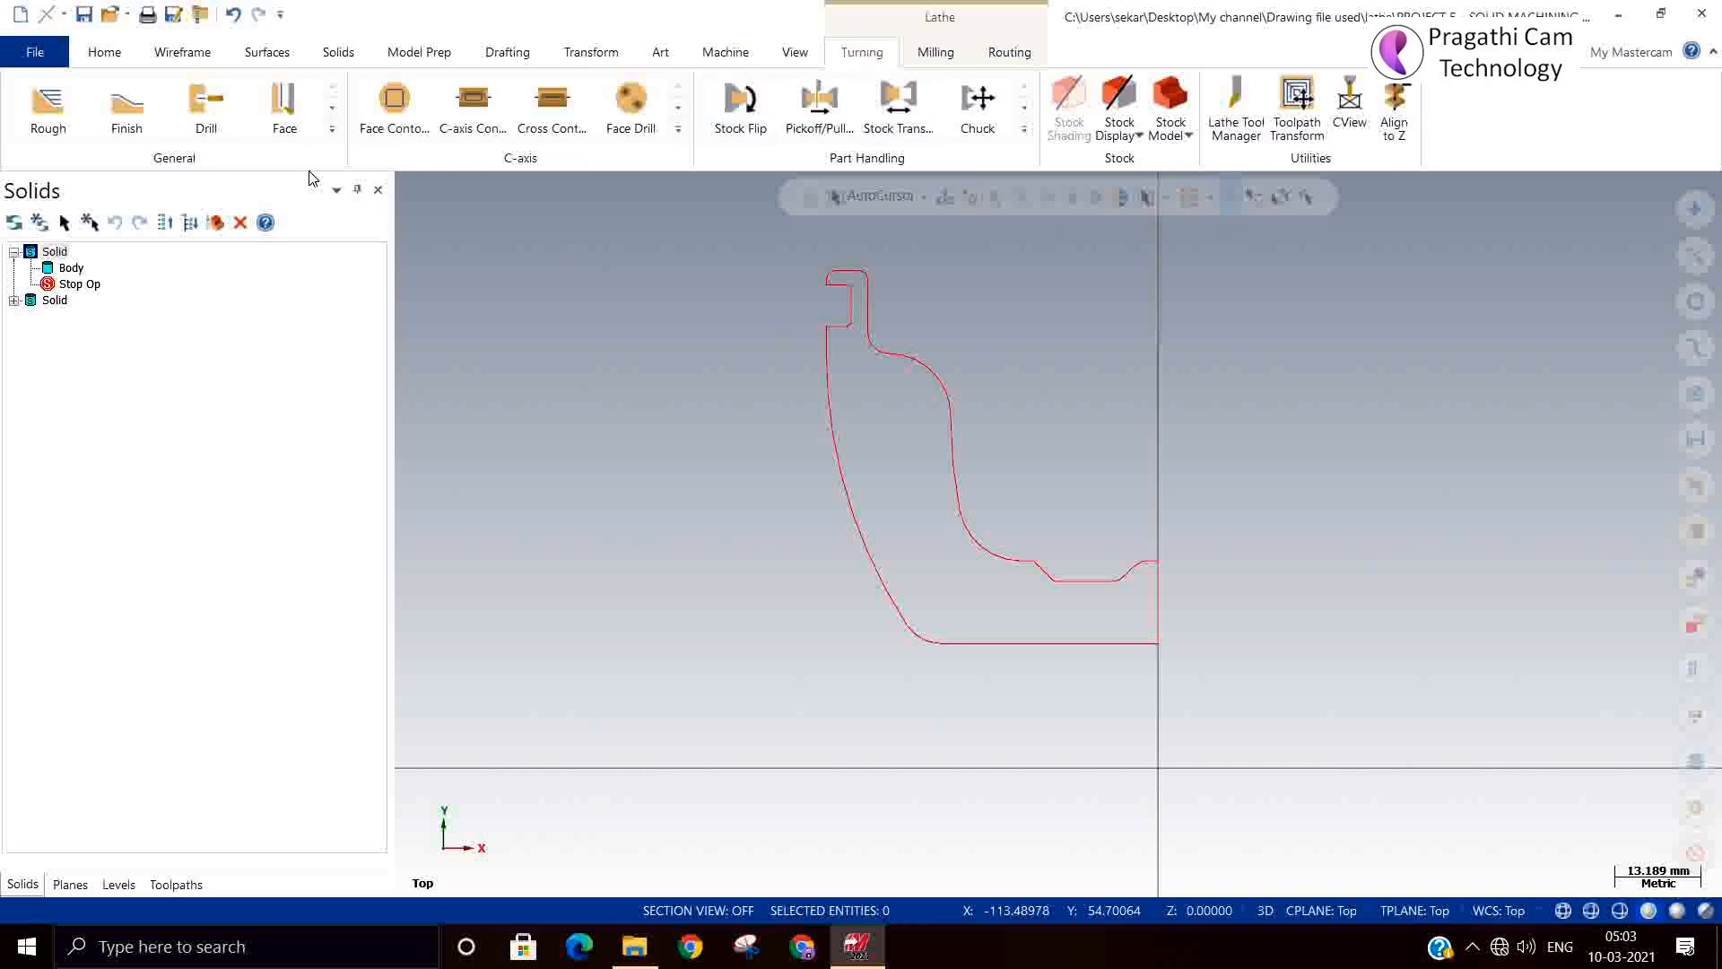
click(182, 52)
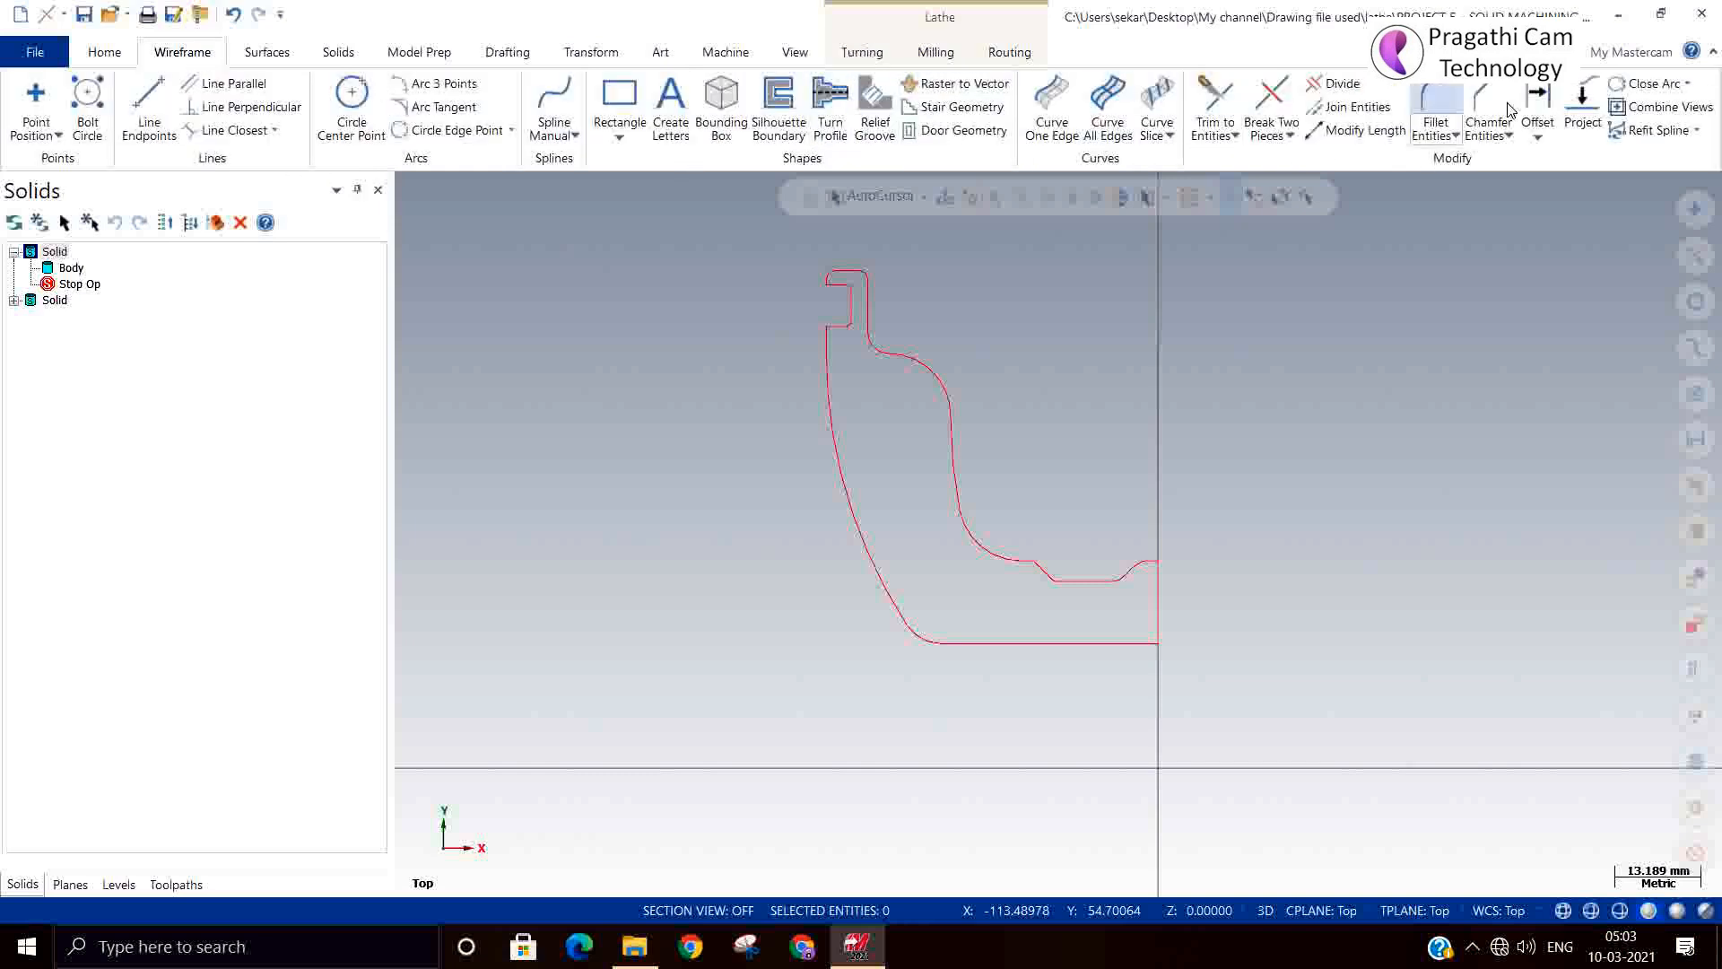
click(1534, 141)
click(1543, 183)
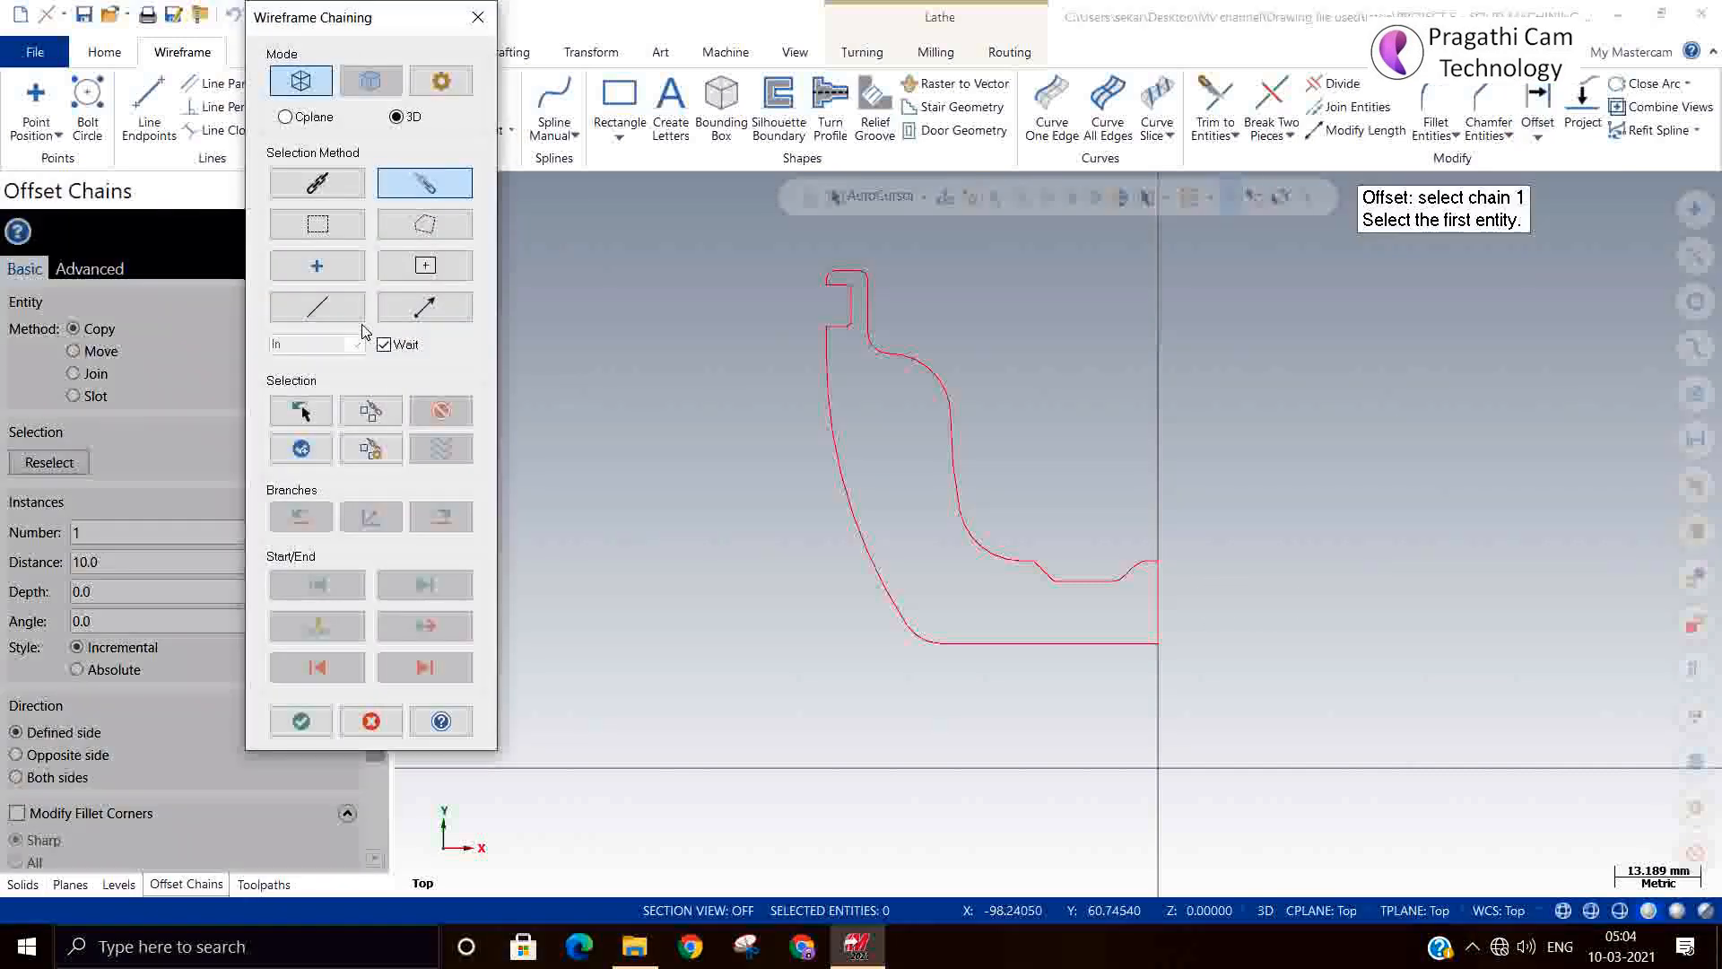
click(317, 183)
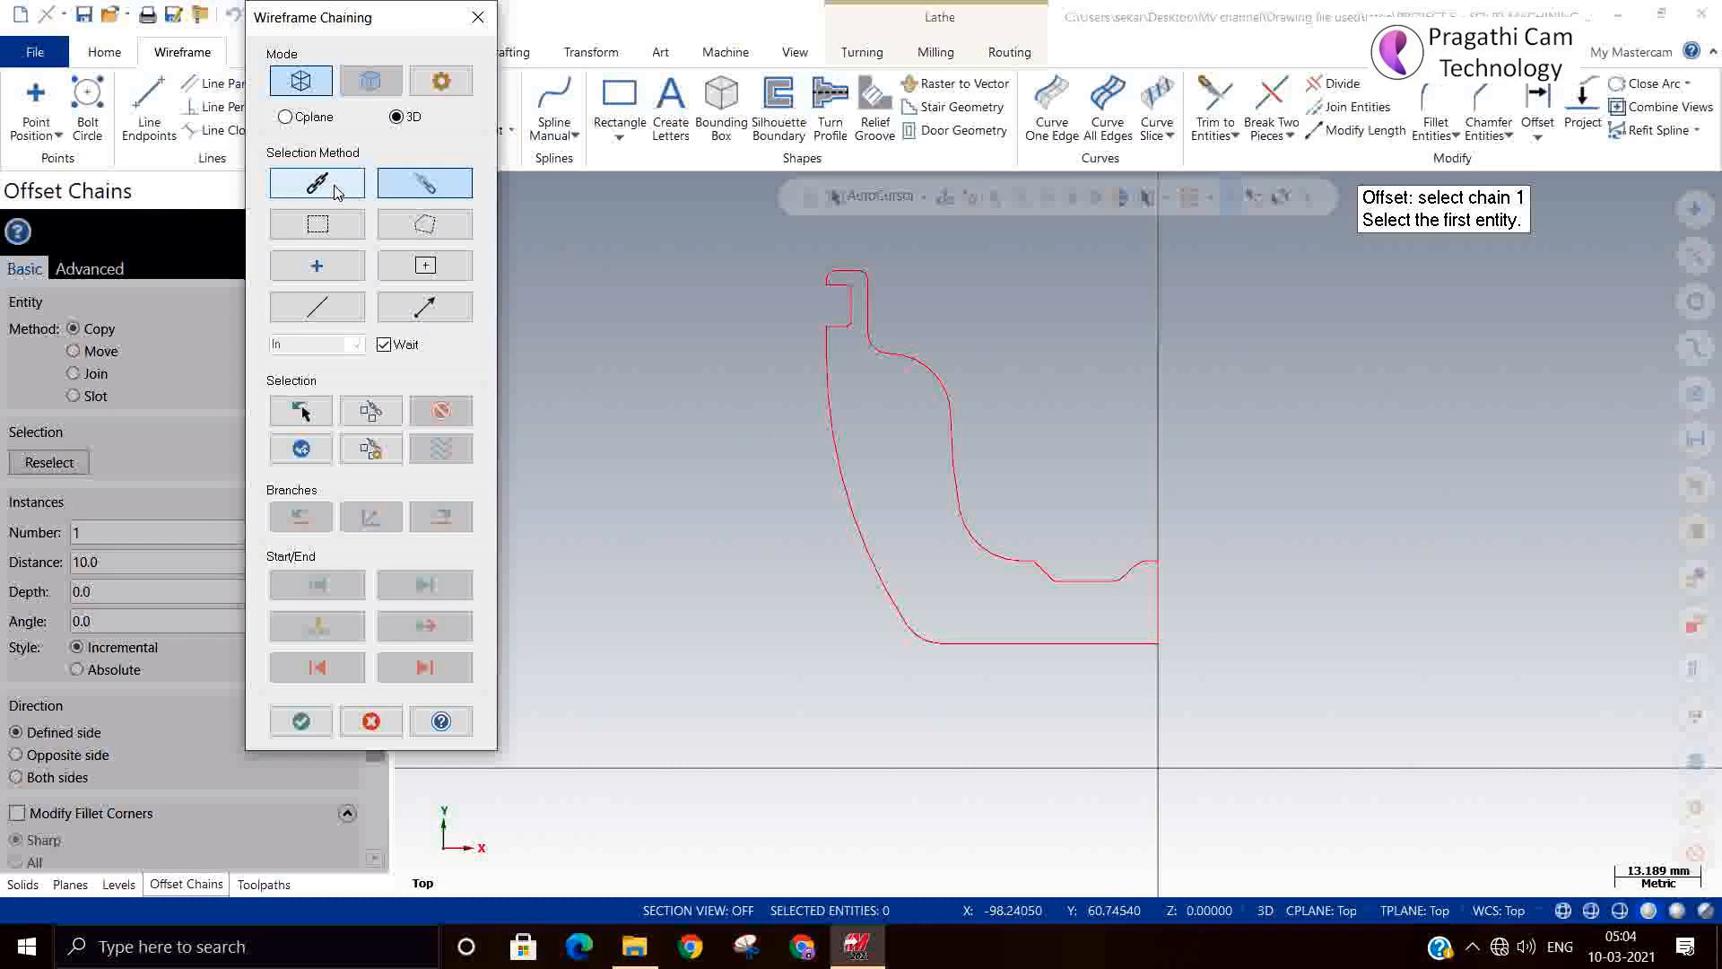
click(1073, 642)
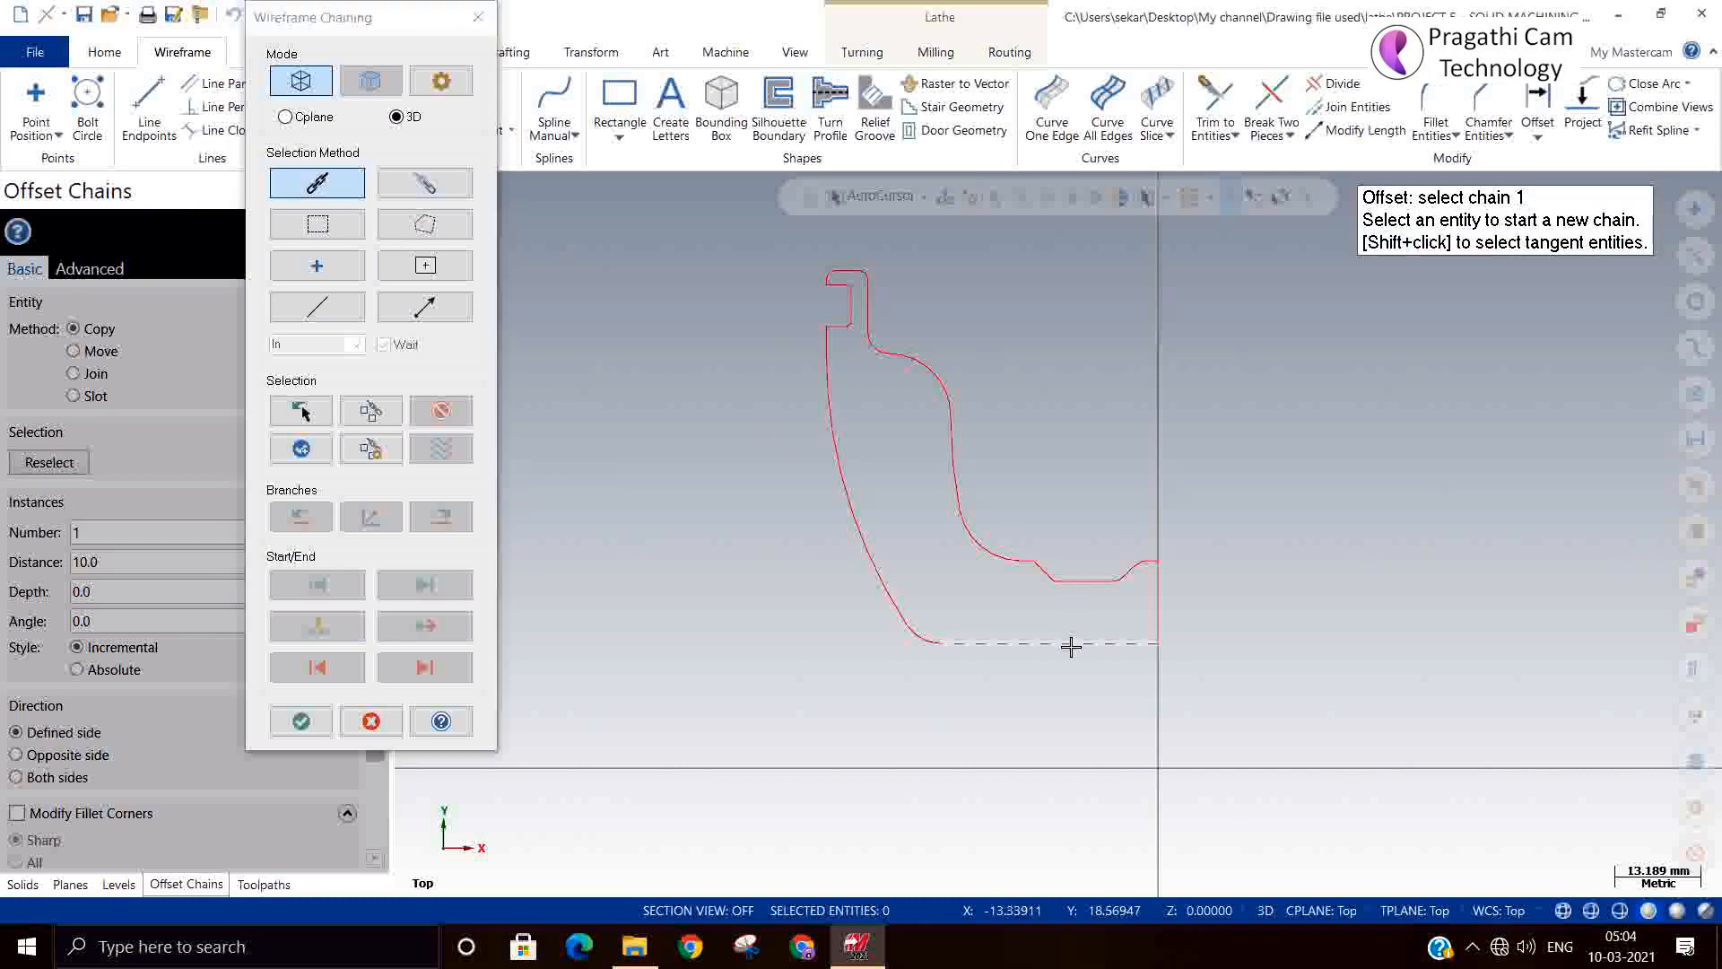
click(301, 722)
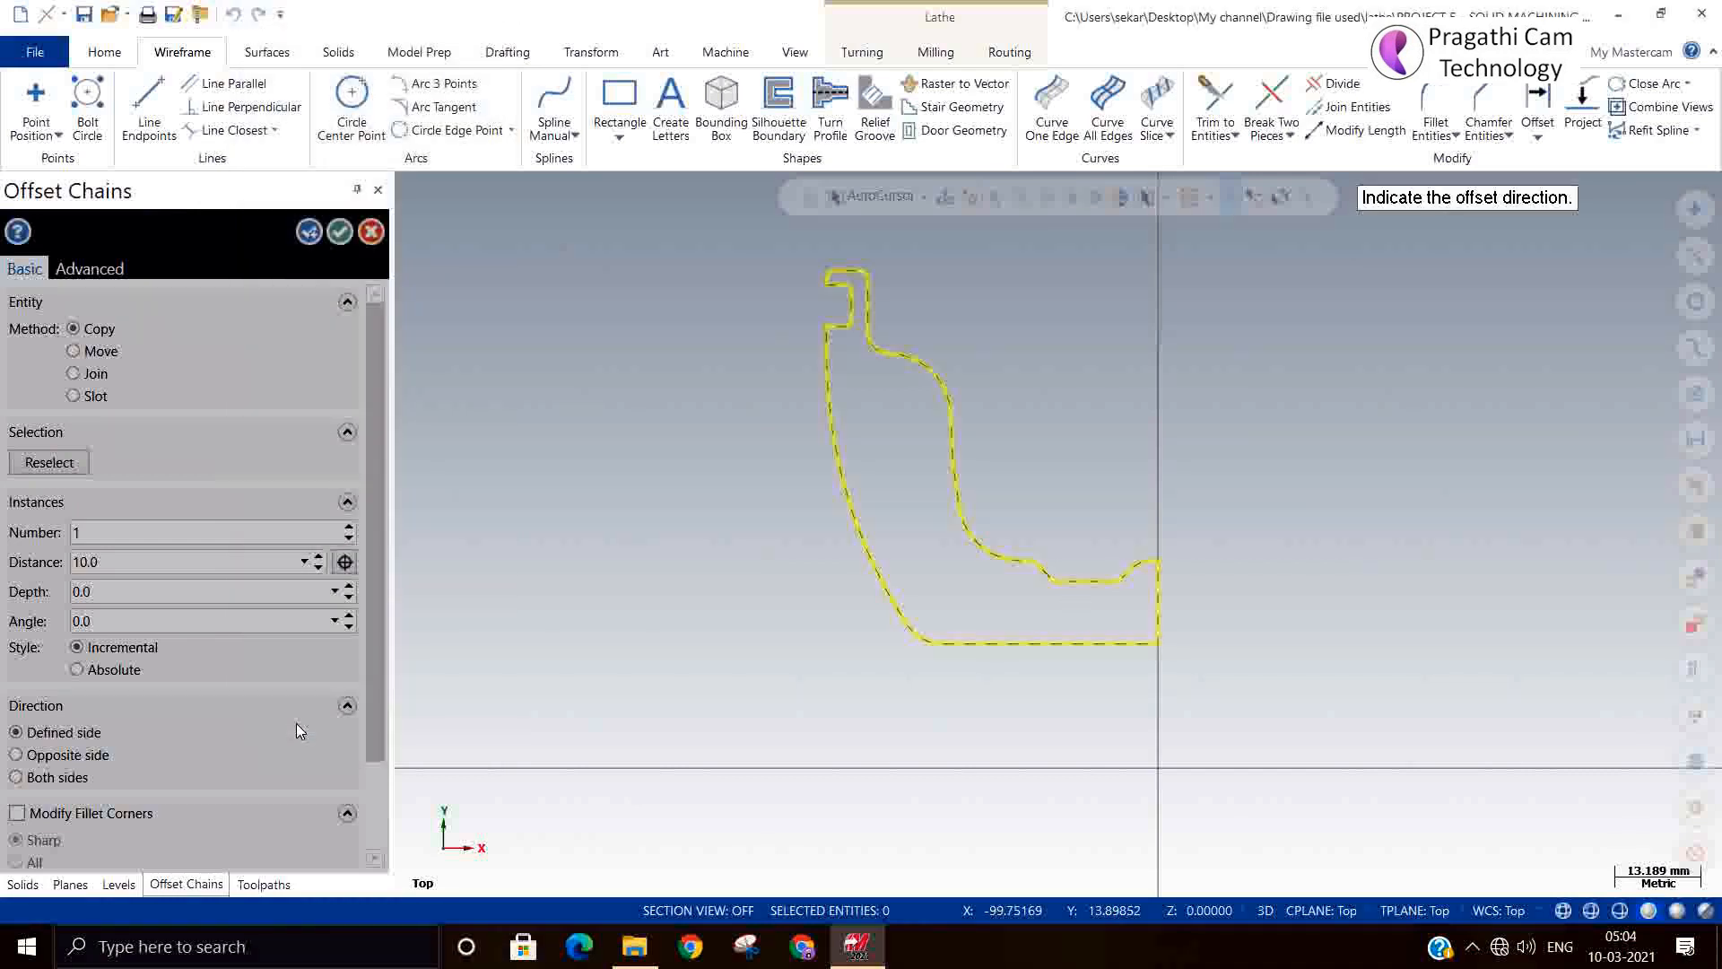
click(1076, 488)
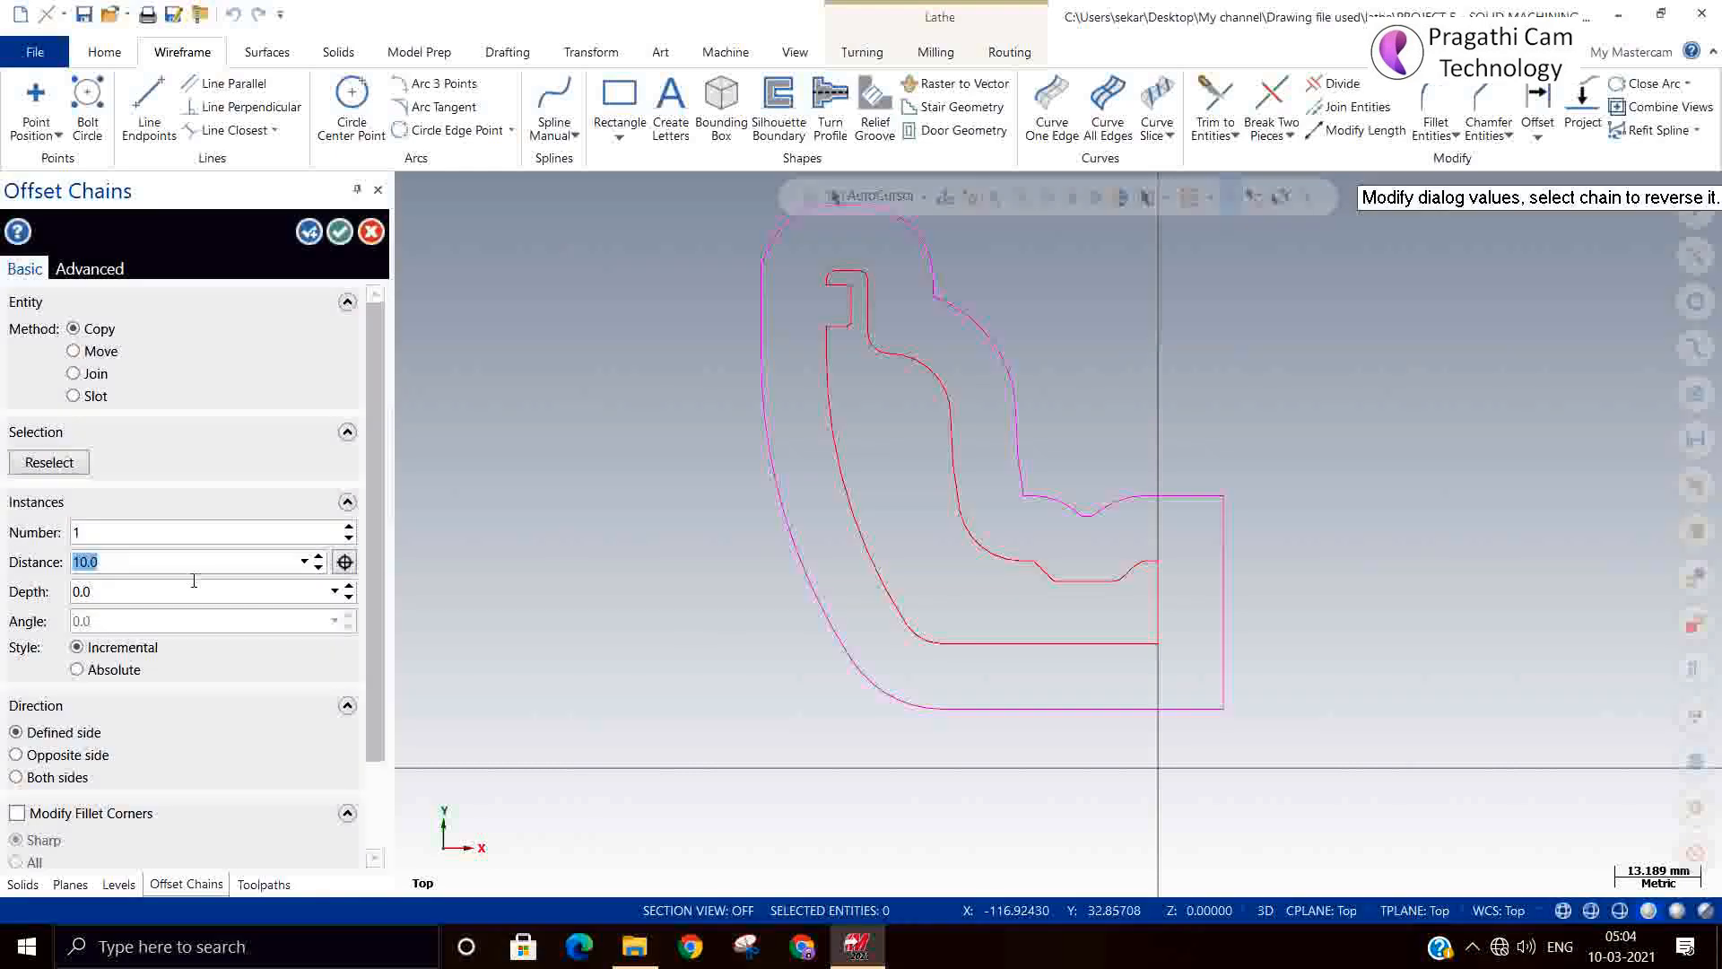
text(5)
key(Return)
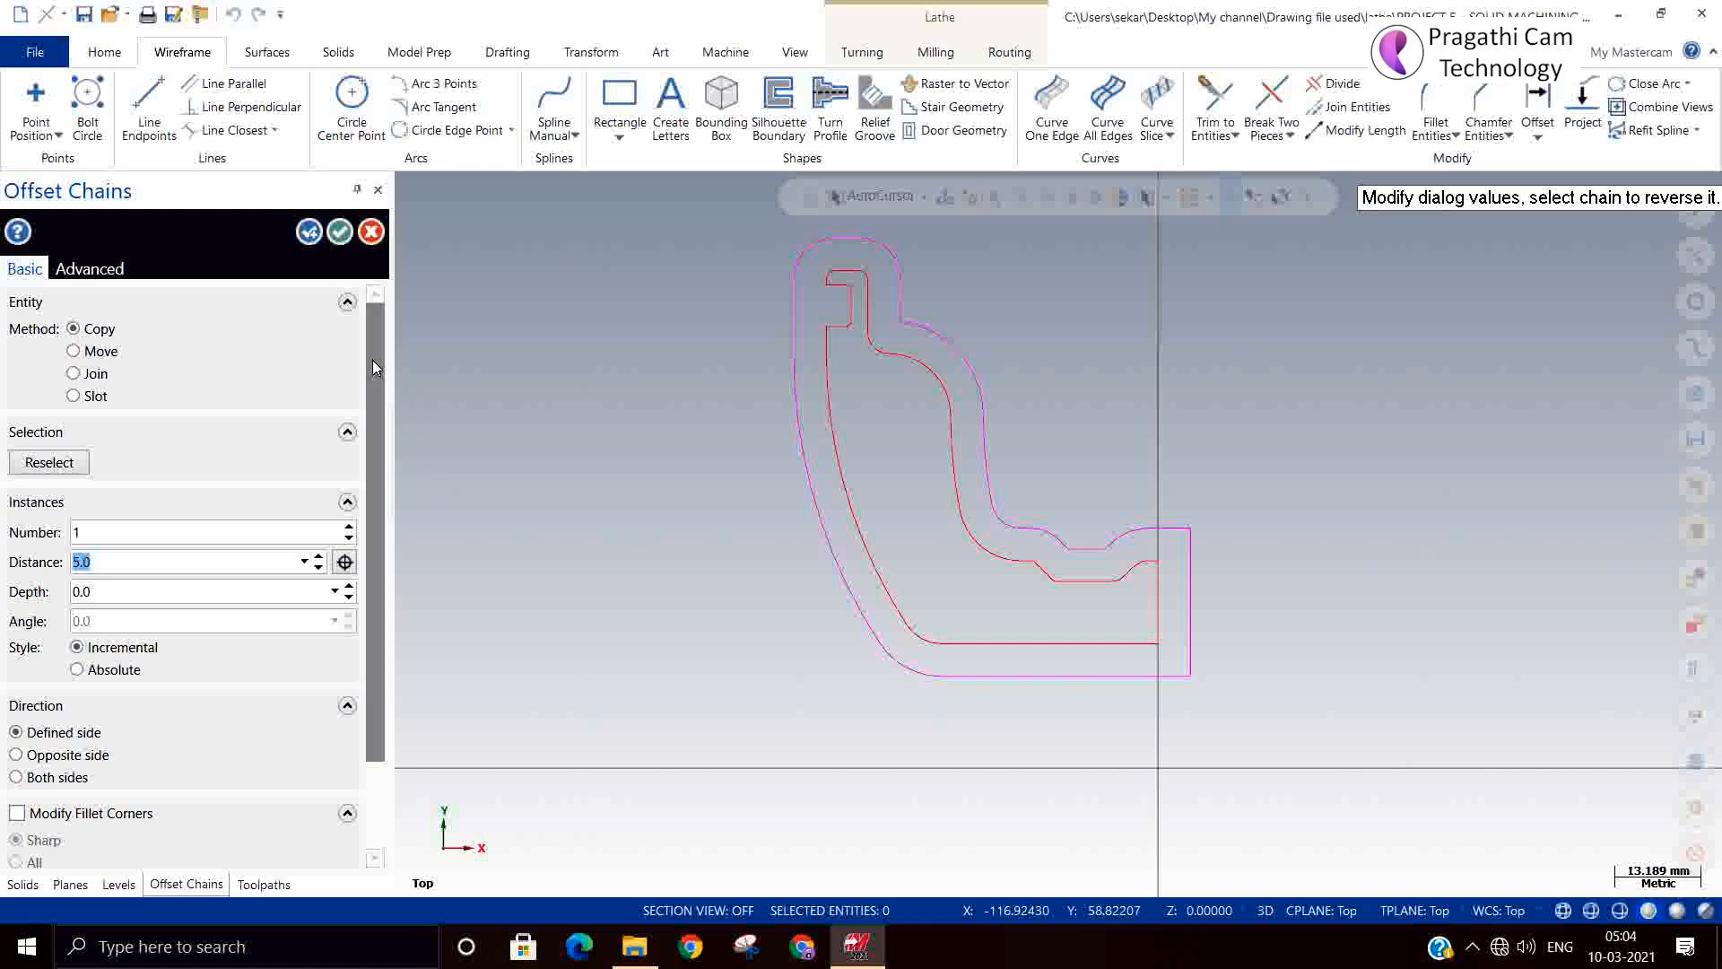
click(340, 232)
right_click(1297, 367)
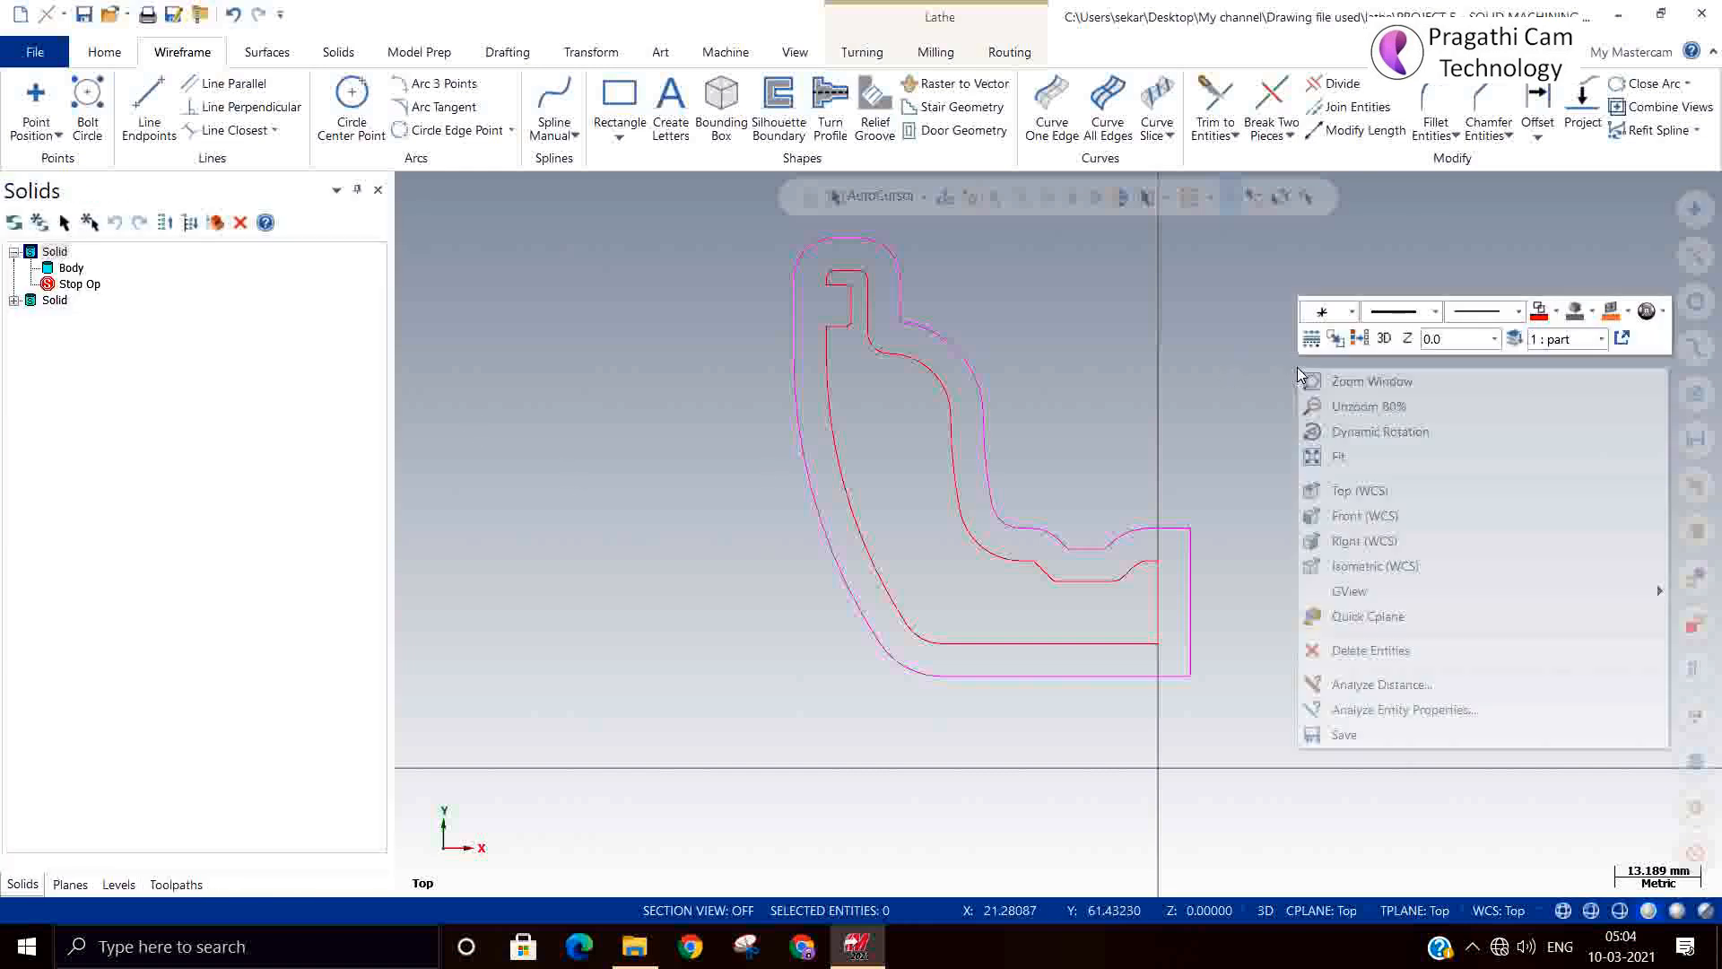
click(1361, 338)
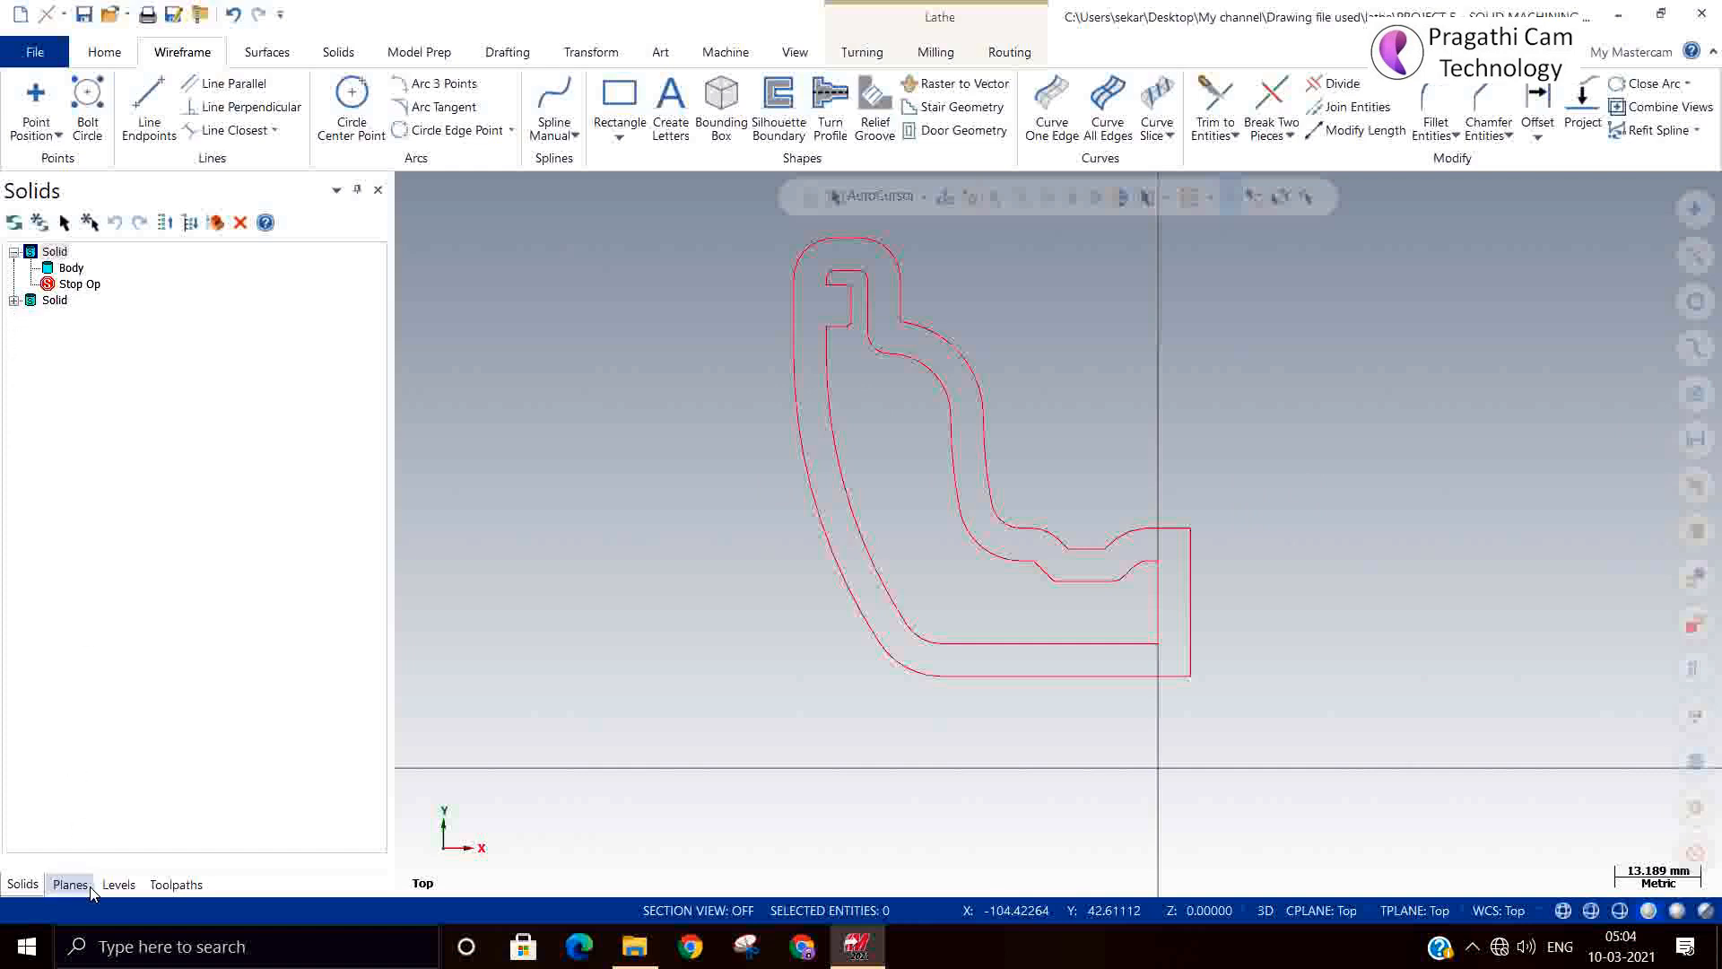
Show the fixture and stock levels and make level 3 (fixture) the active level.
click(118, 884)
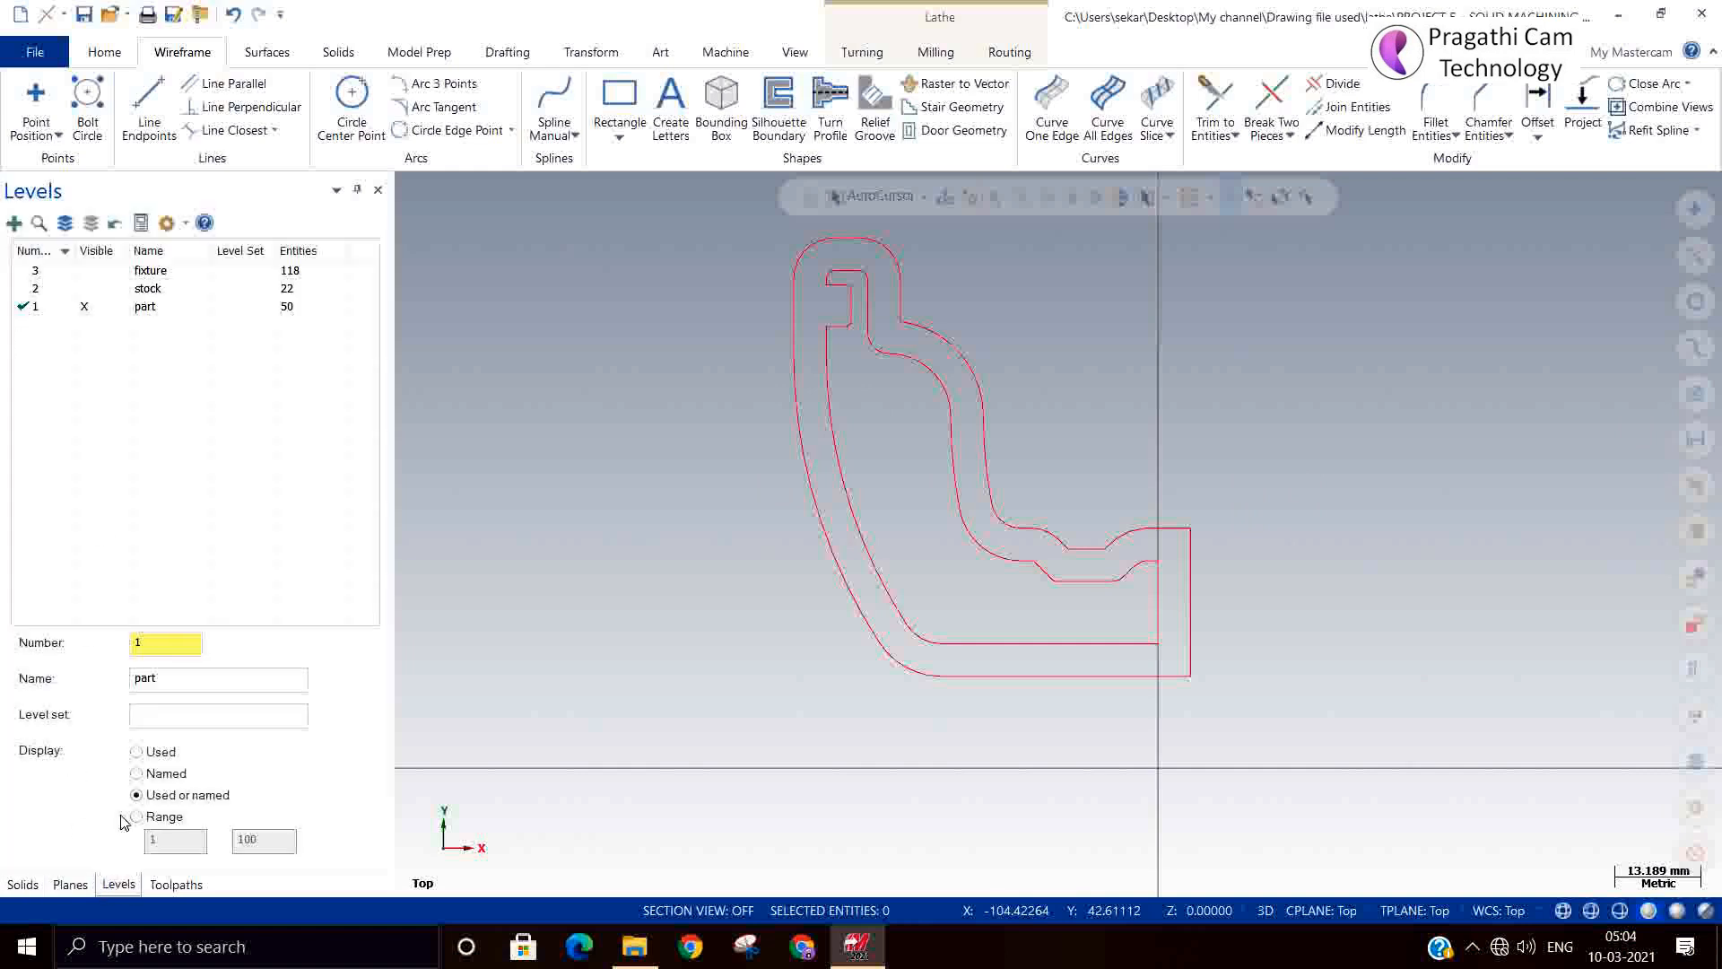
click(96, 273)
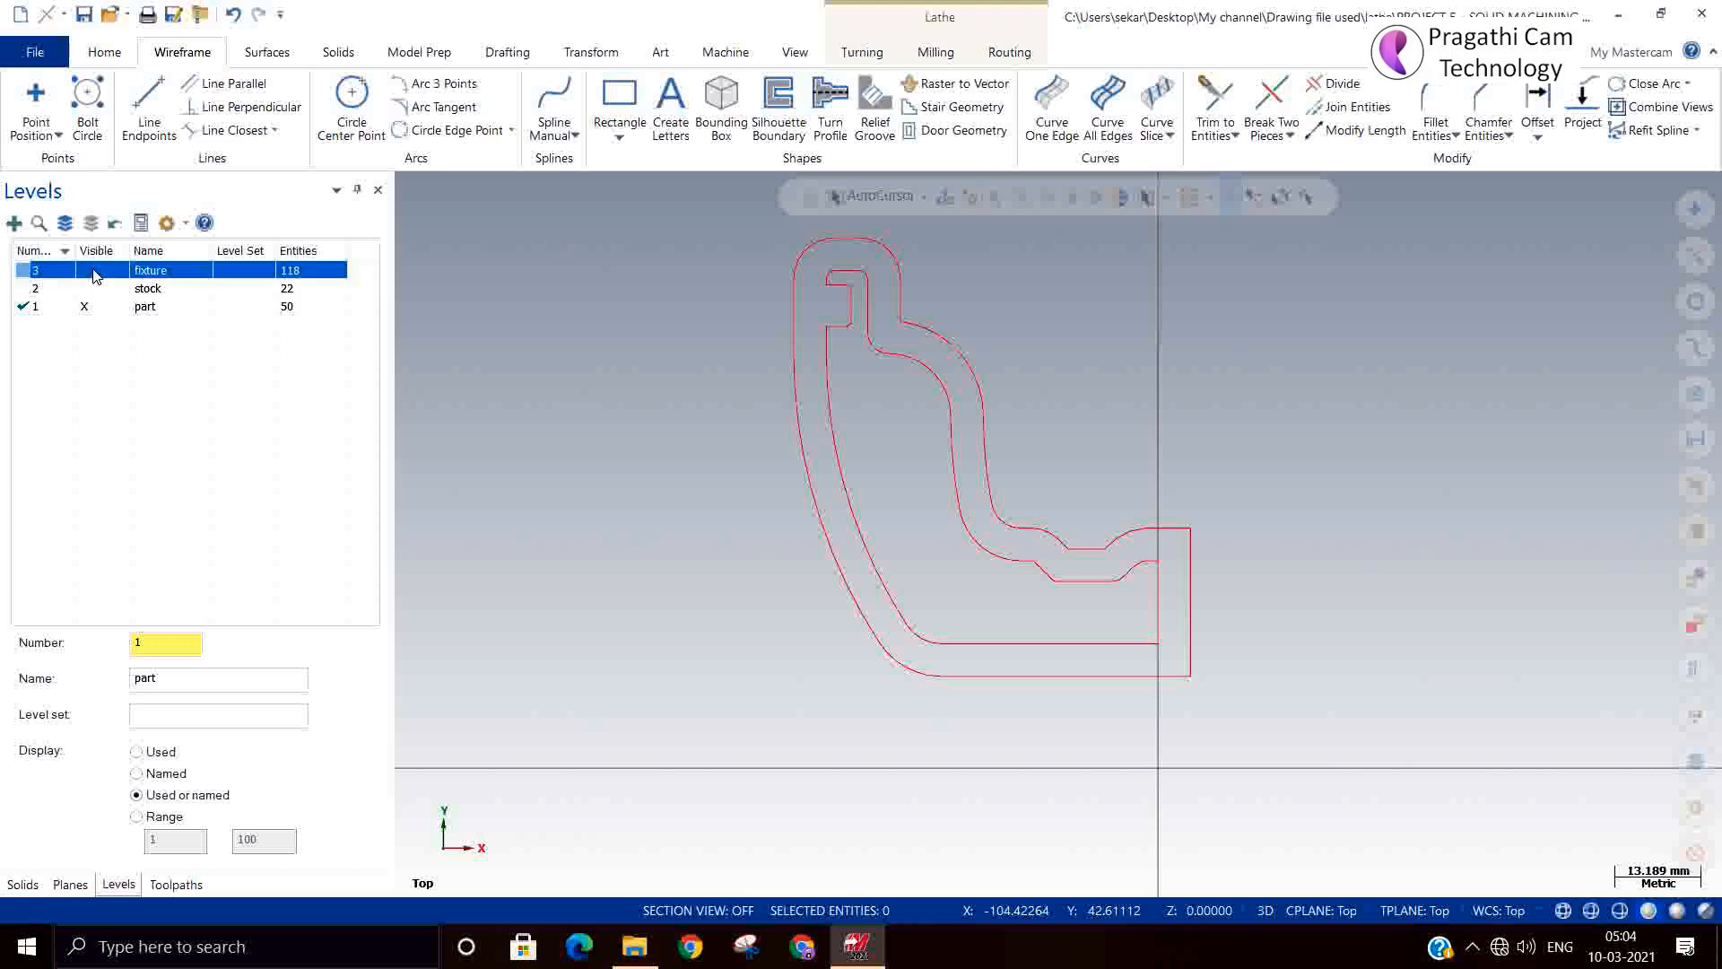
middle_drag(485, 422, 1306, 715)
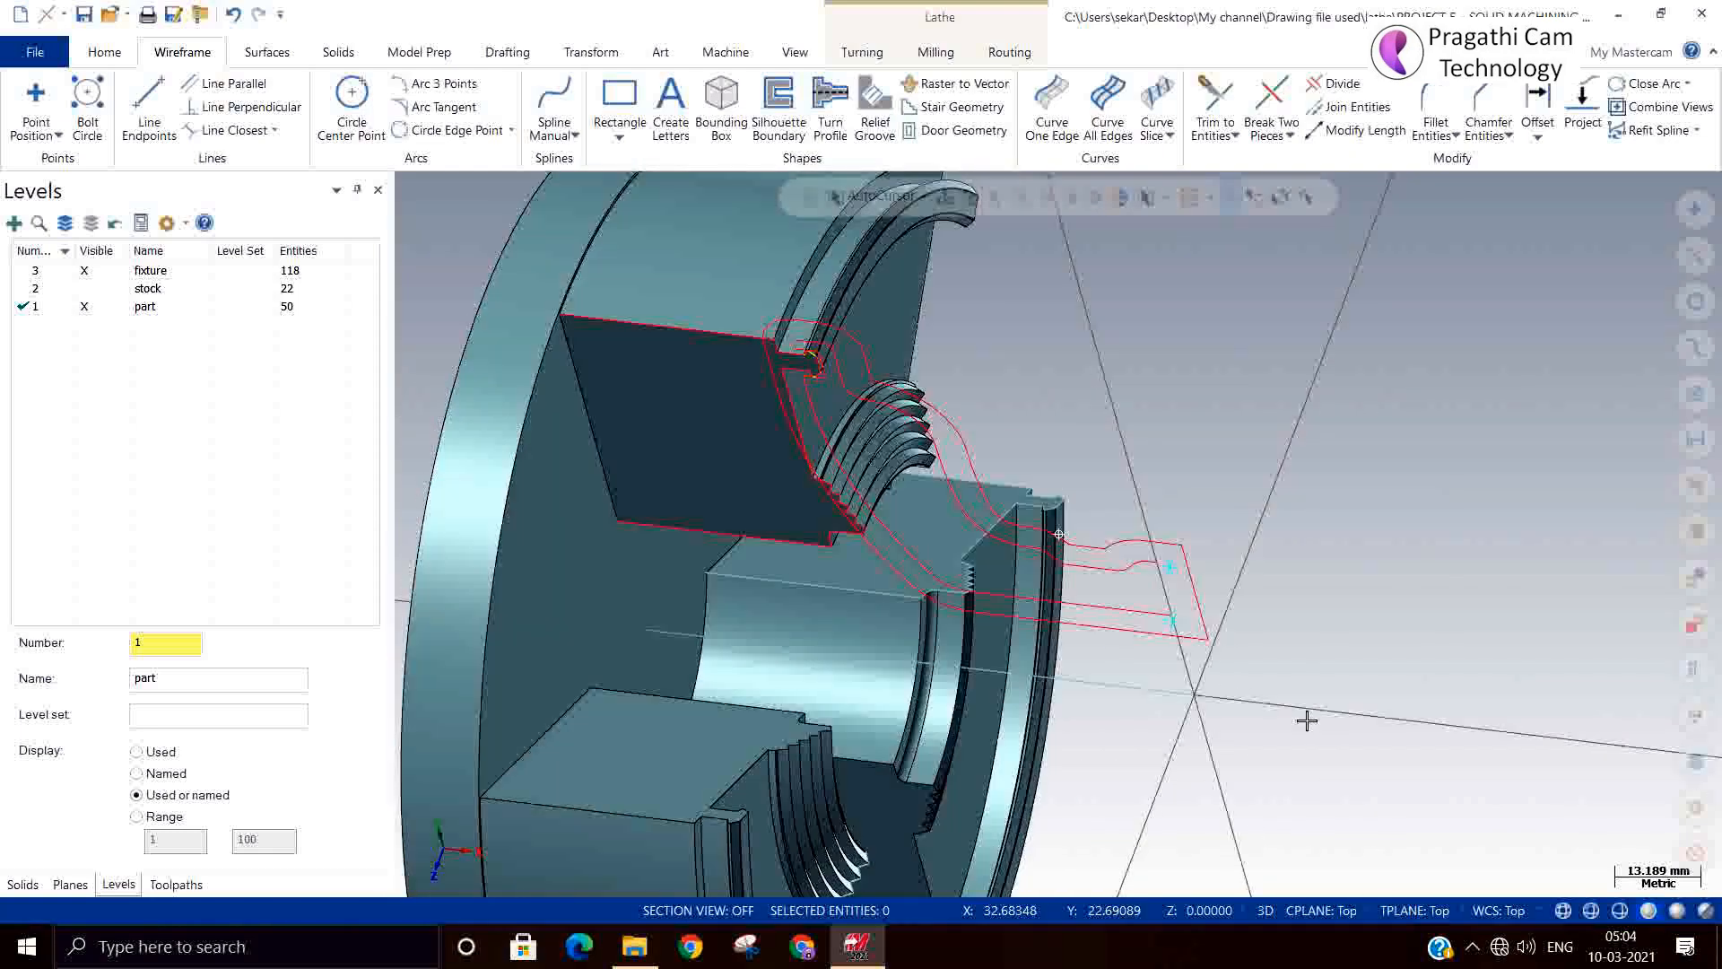
click(88, 293)
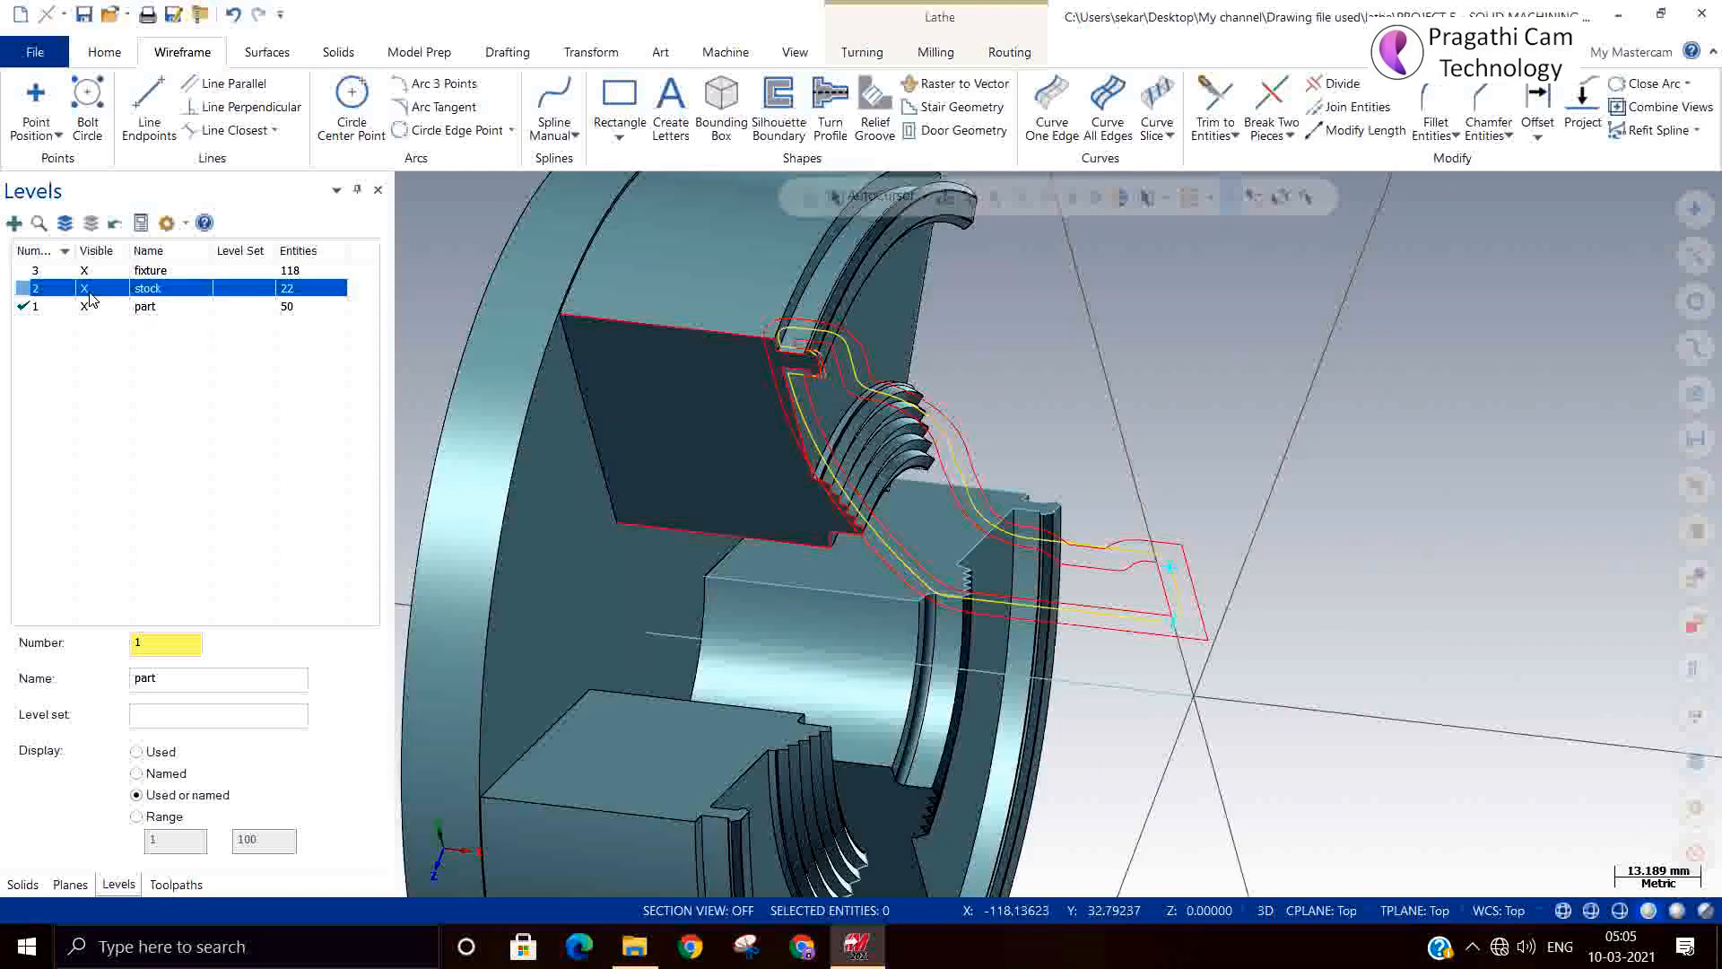
click(37, 270)
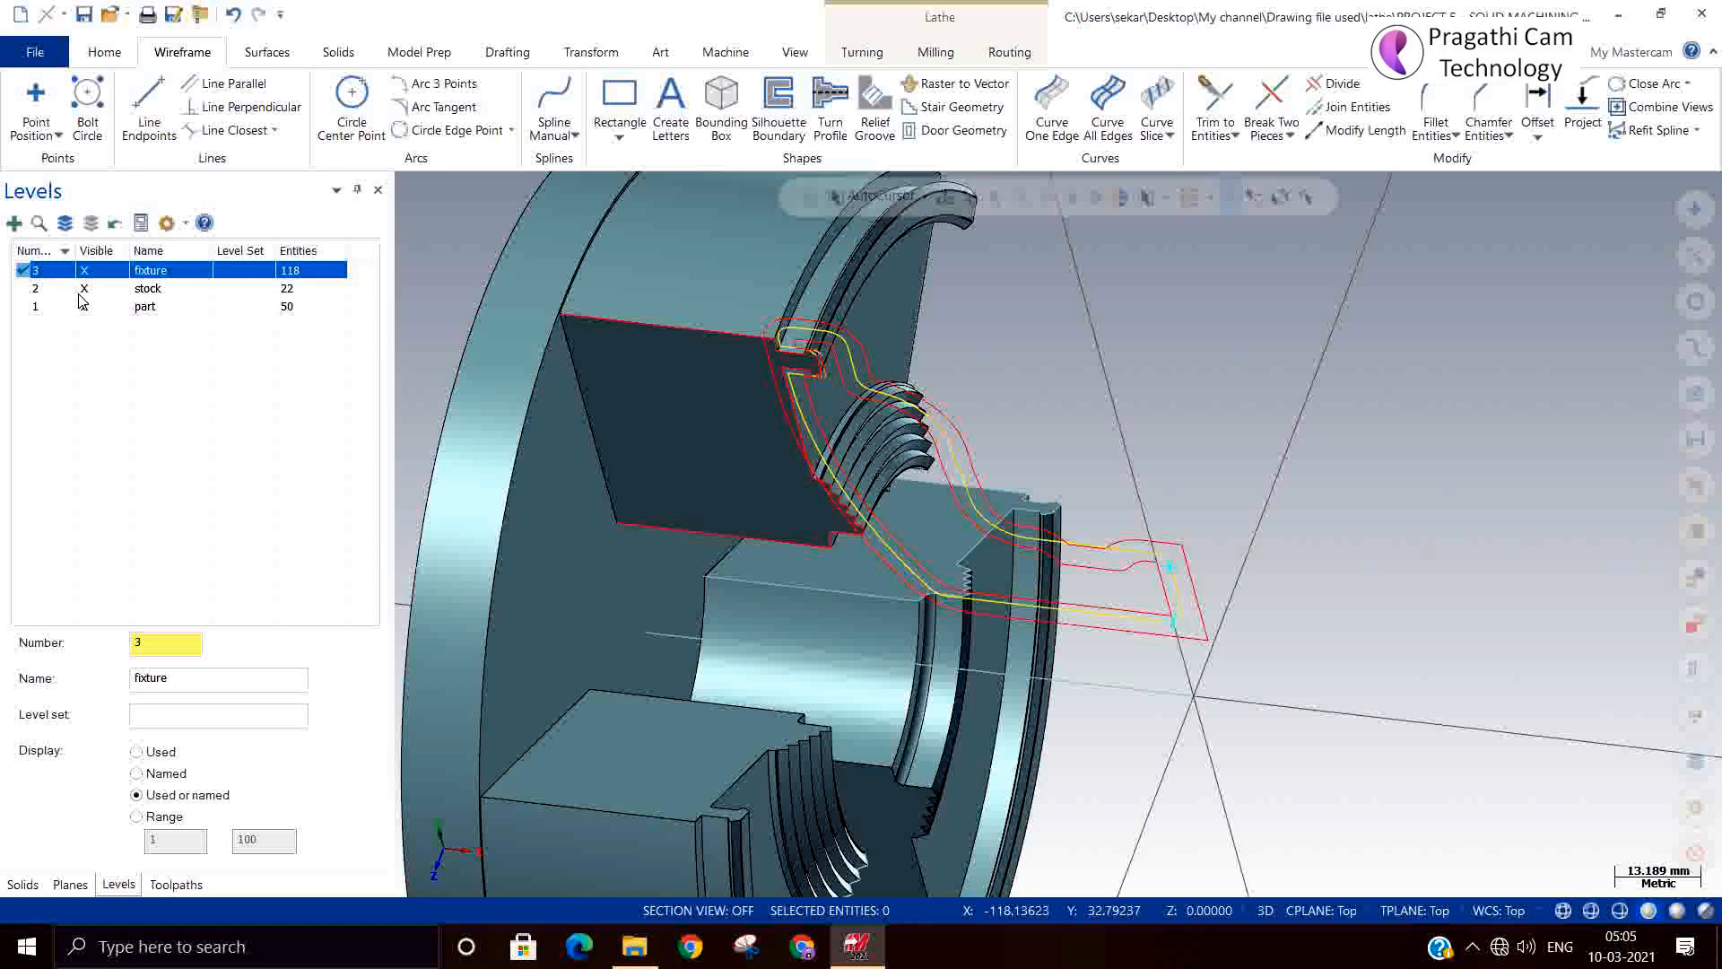
Hide the stock level, bring back the hidden part solid, and examine how it sits against the fixture jaws.
click(85, 289)
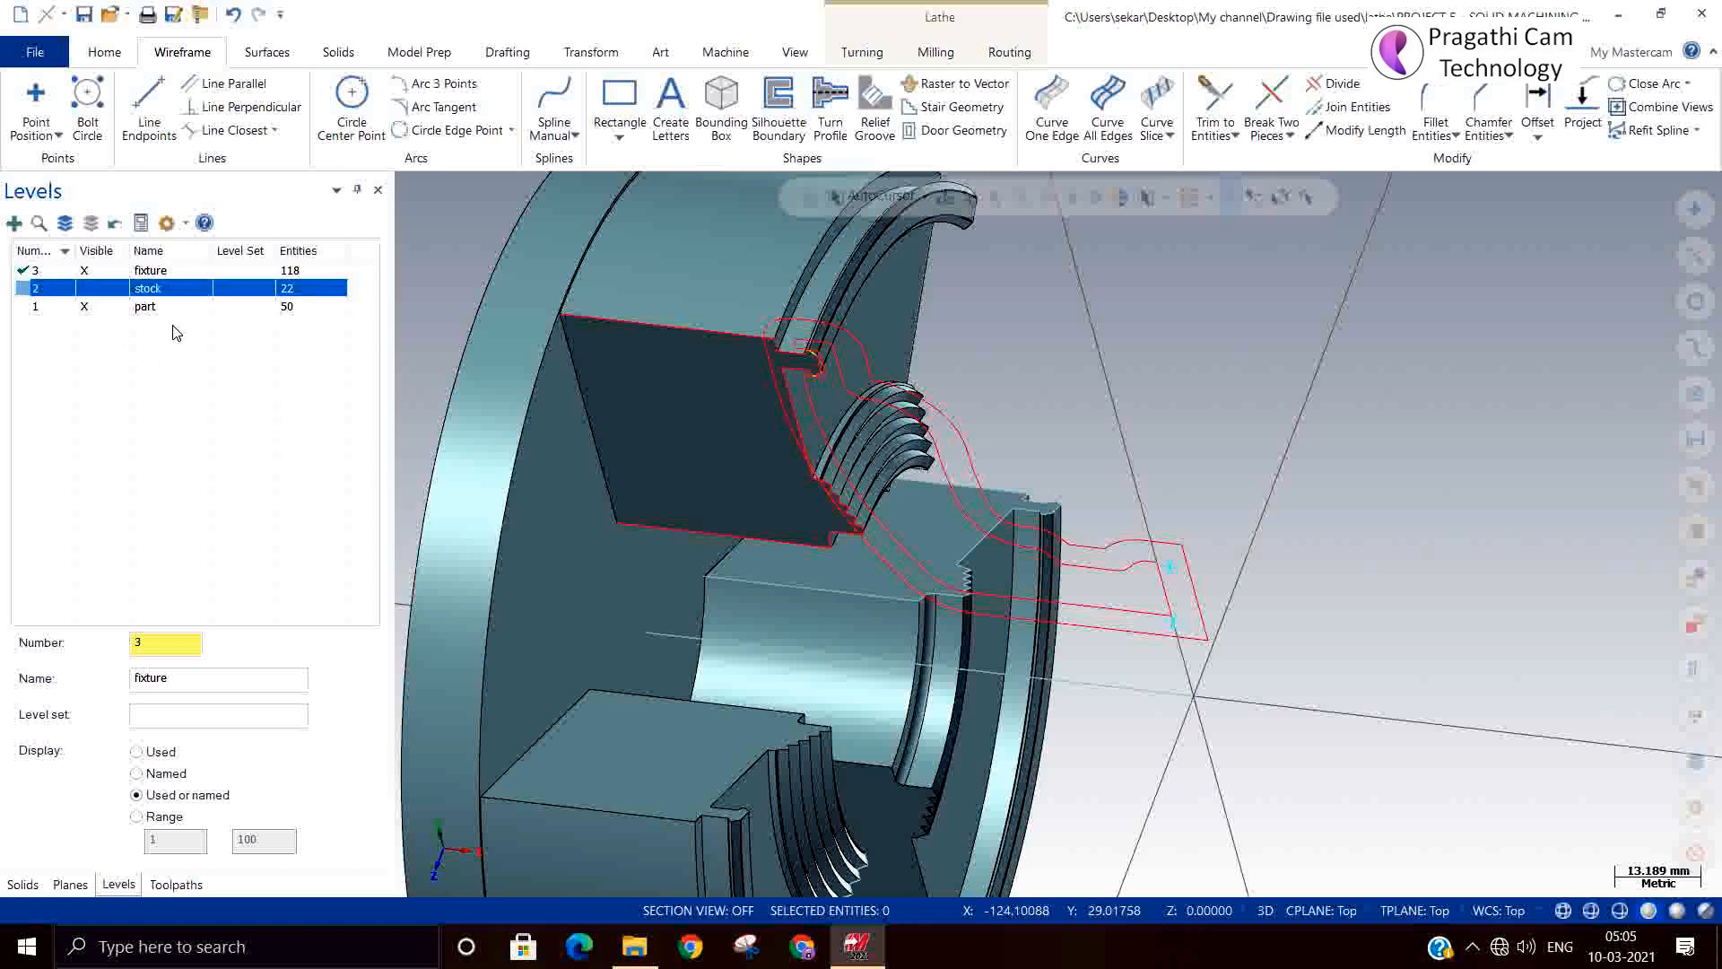
key(alt+e)
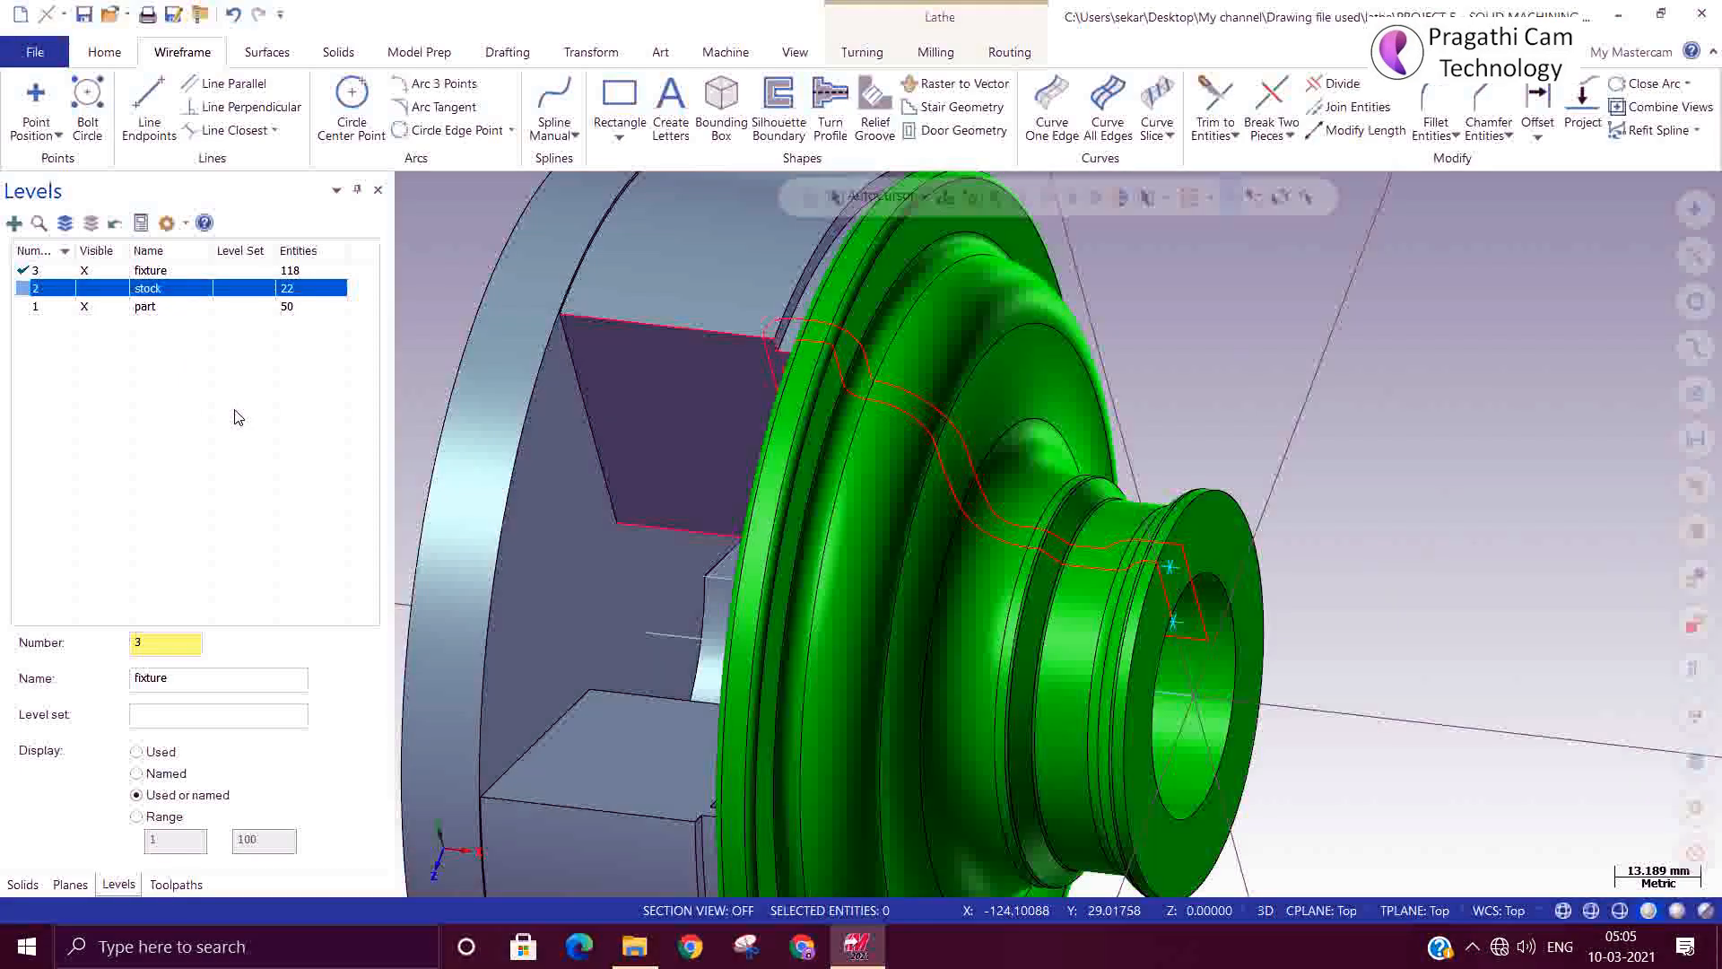
middle_drag(881, 504, 1060, 413)
scroll(1060, 414, up, 5)
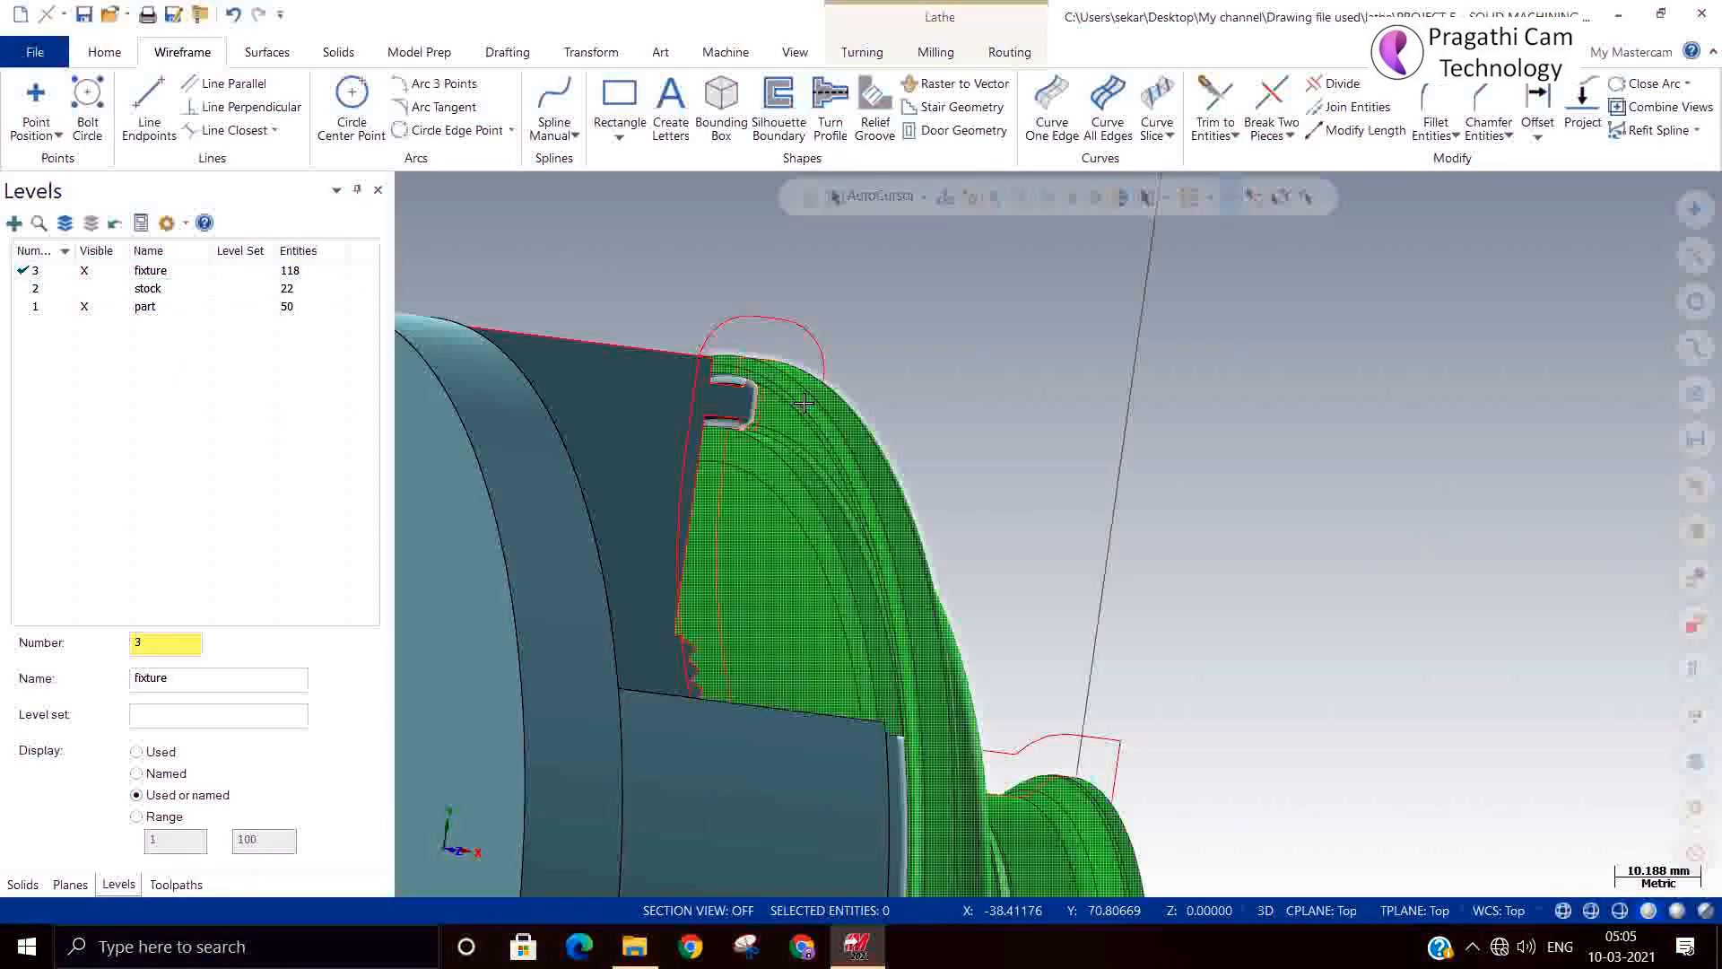
scroll(795, 399, up, 6)
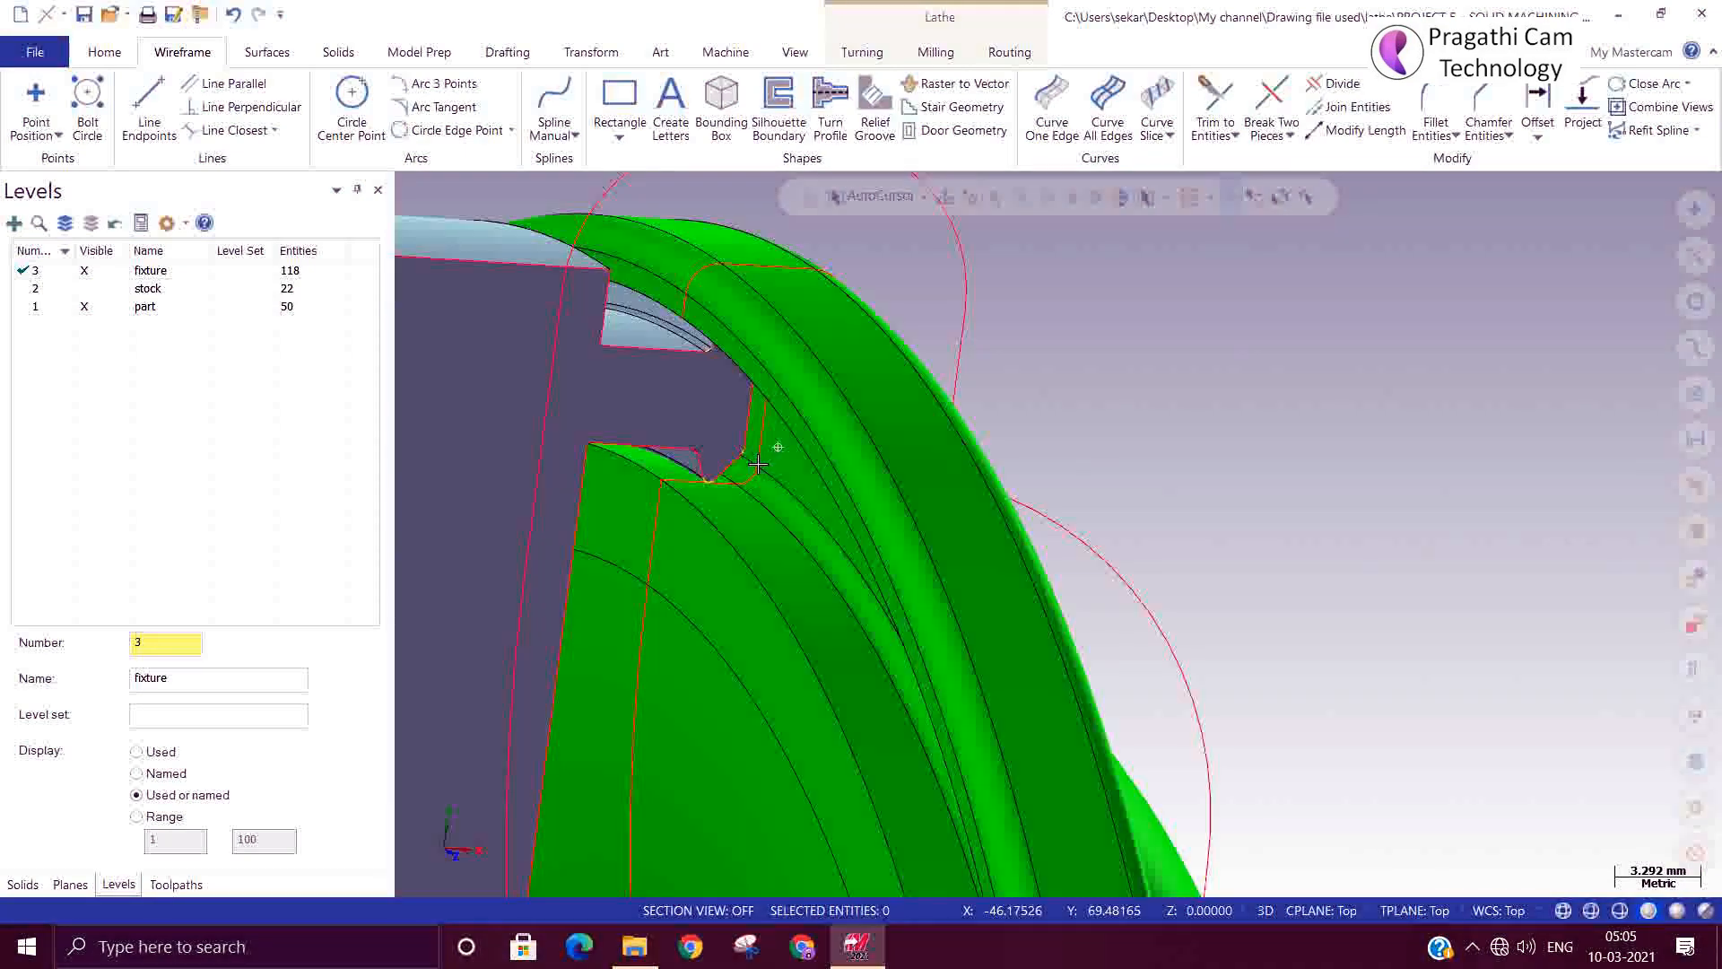
middle_drag(757, 437, 677, 476)
scroll(677, 476, down, 1)
mouse_move(1223, 427)
middle_down()
mouse_move(1112, 467)
mouse_move(1201, 407)
mouse_move(1203, 457)
mouse_move(1241, 454)
mouse_move(1207, 457)
middle_up()
scroll(1204, 411, down, 5)
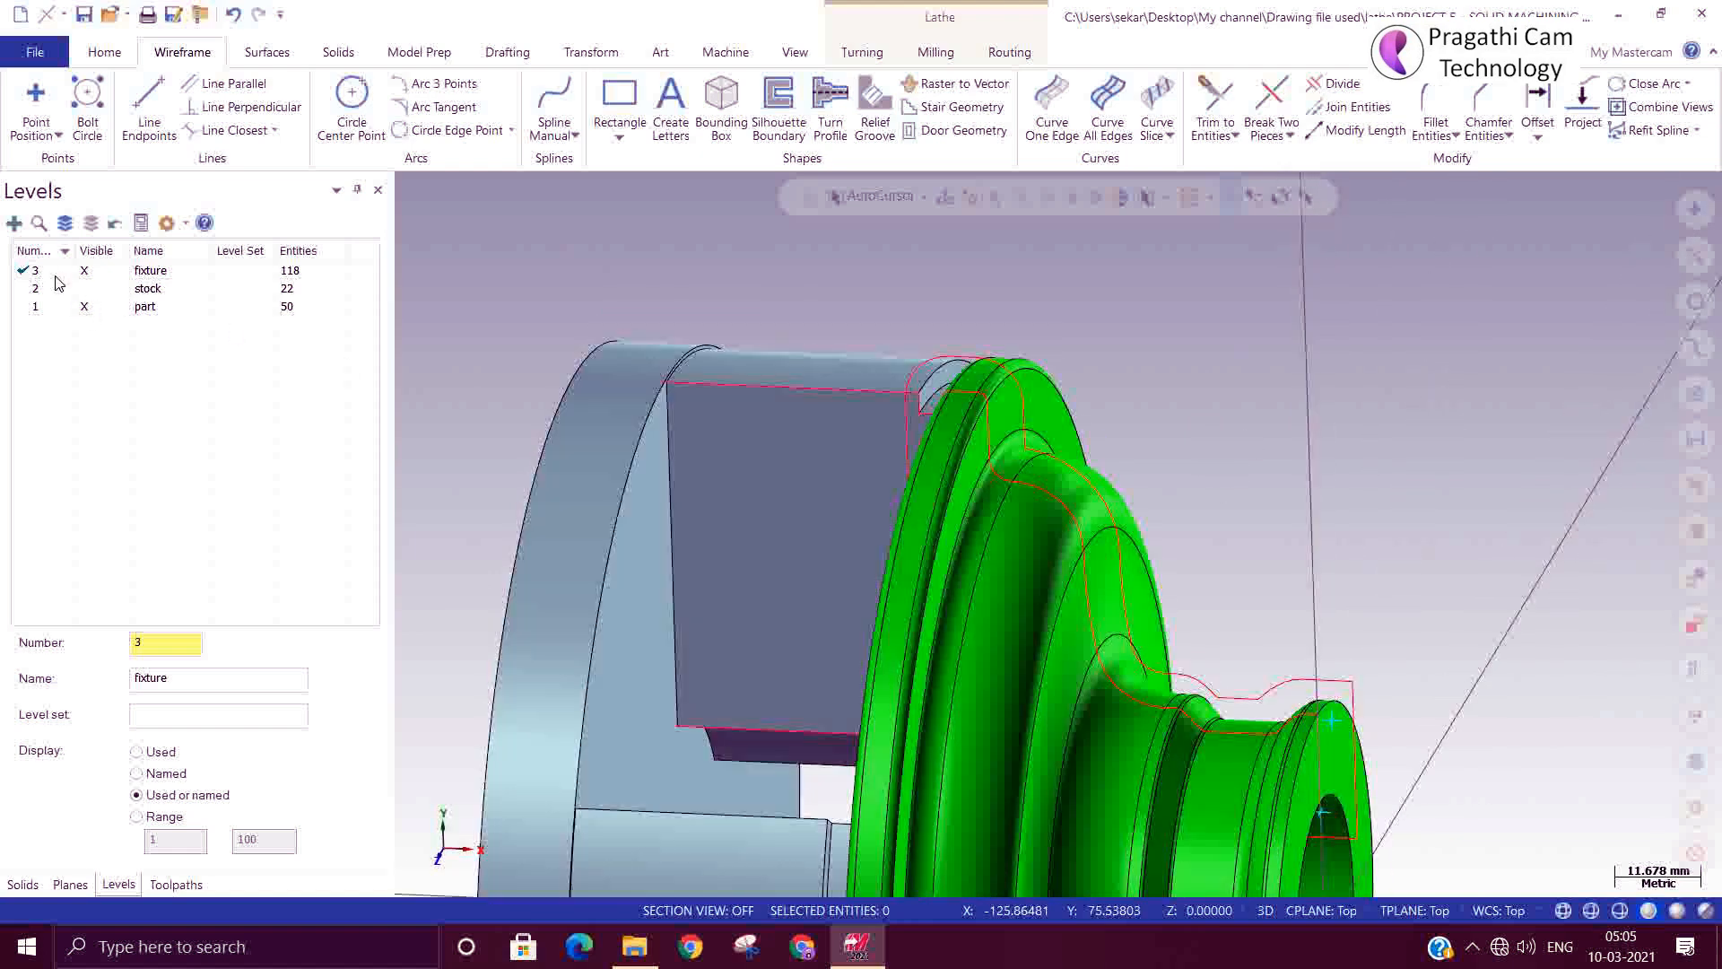
Make level 1 (part) the active level and hide the fixture level.
click(79, 307)
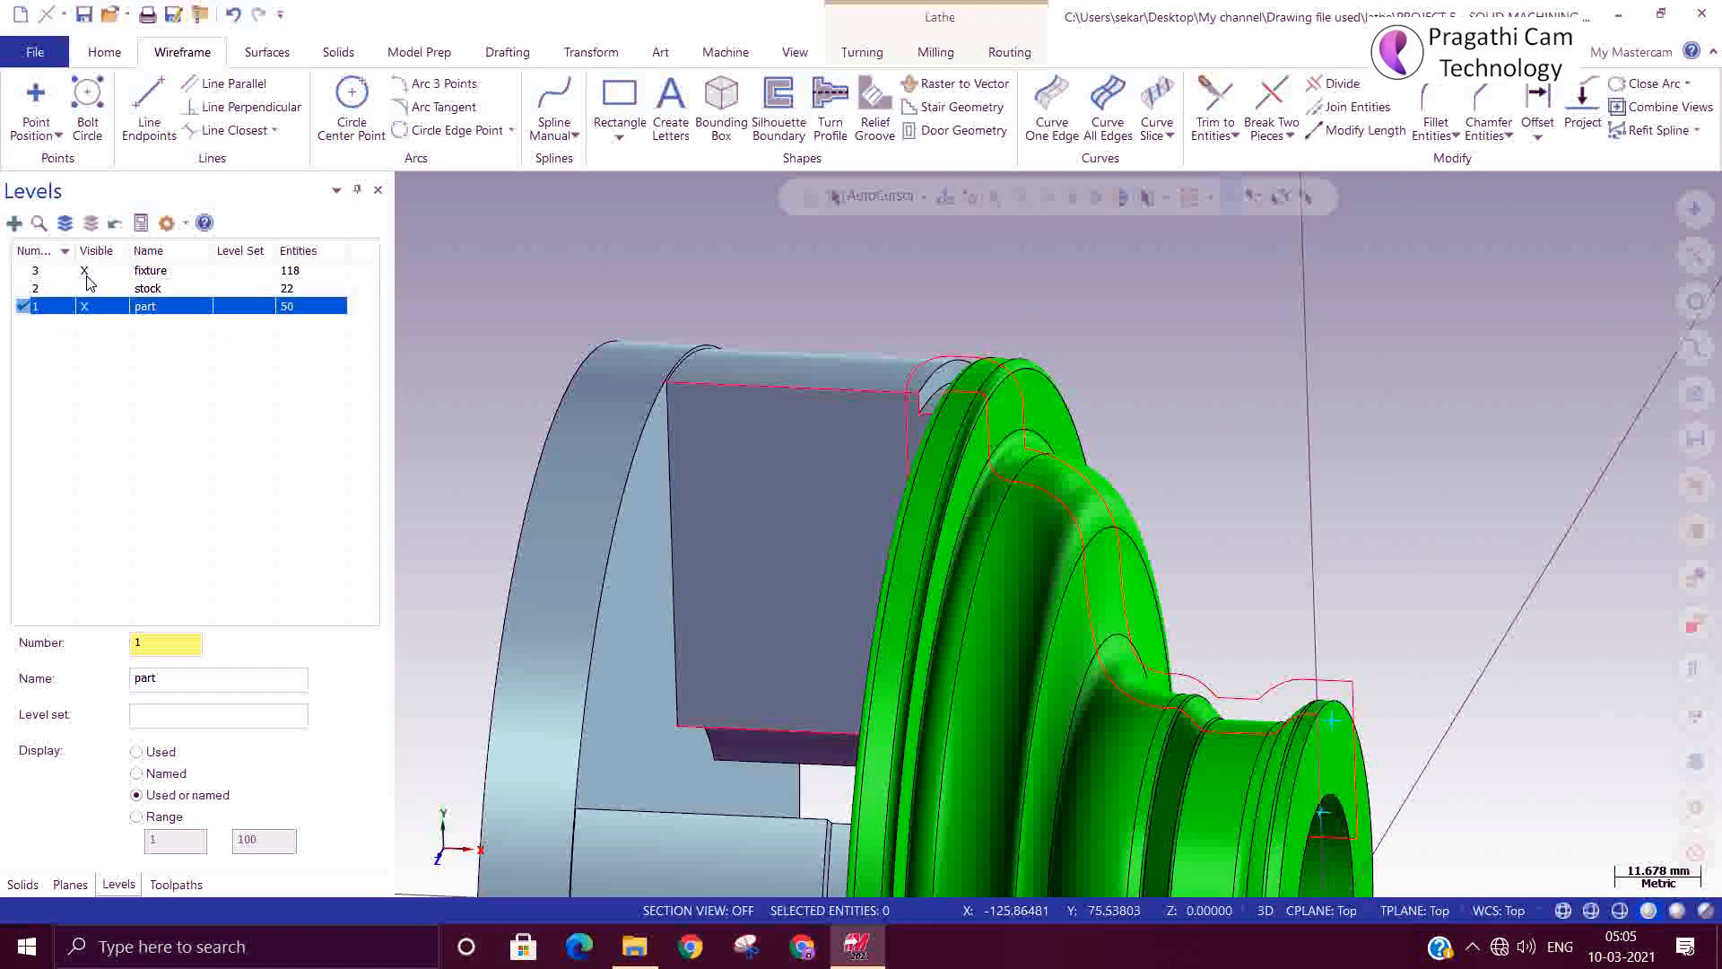
click(83, 270)
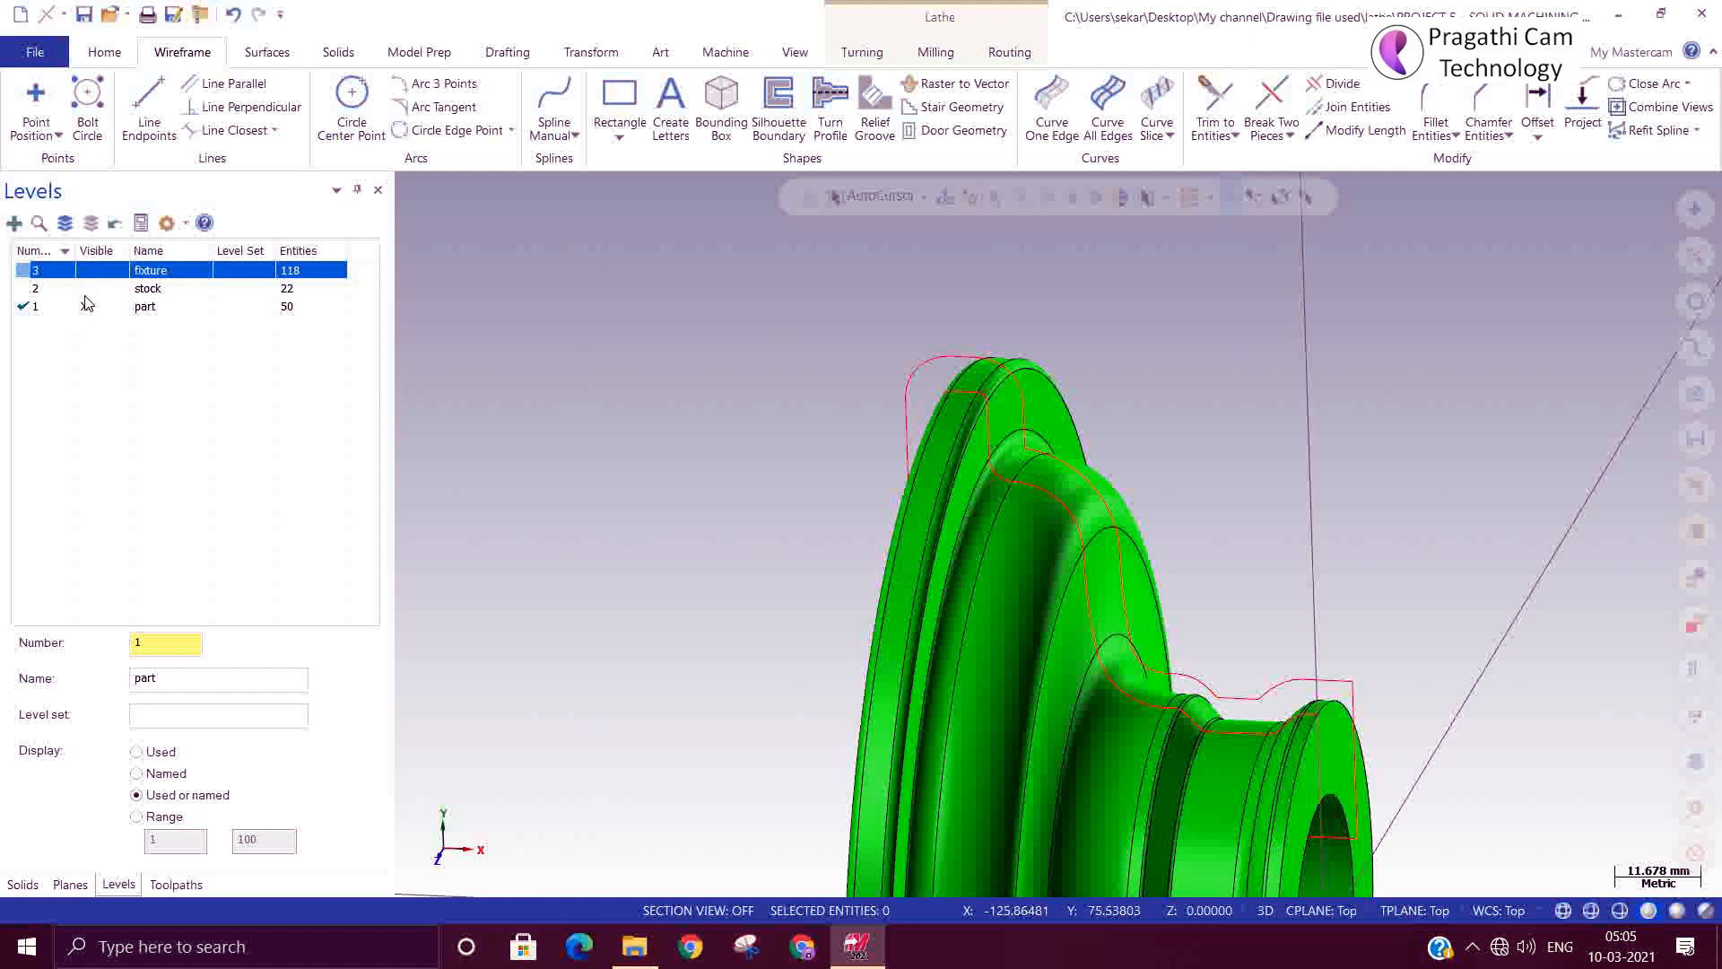
scroll(807, 411, down, 2)
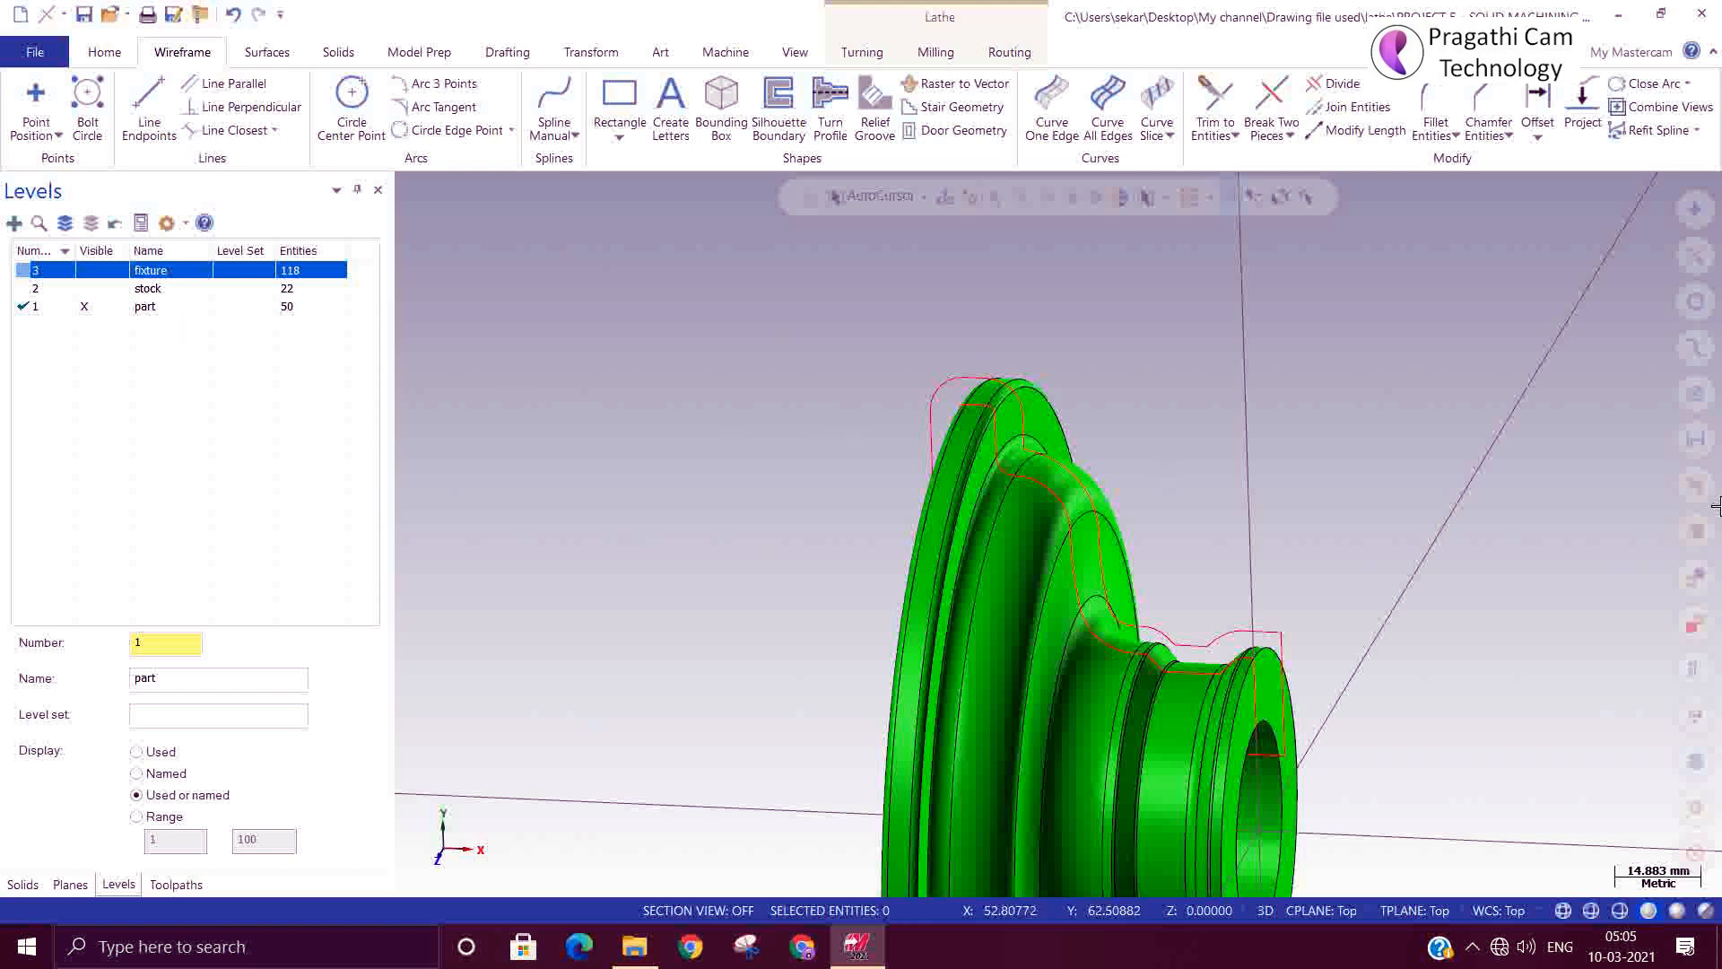
Select all wireframe entities, keep only them on screen, and look at them from the Top view.
click(1691, 392)
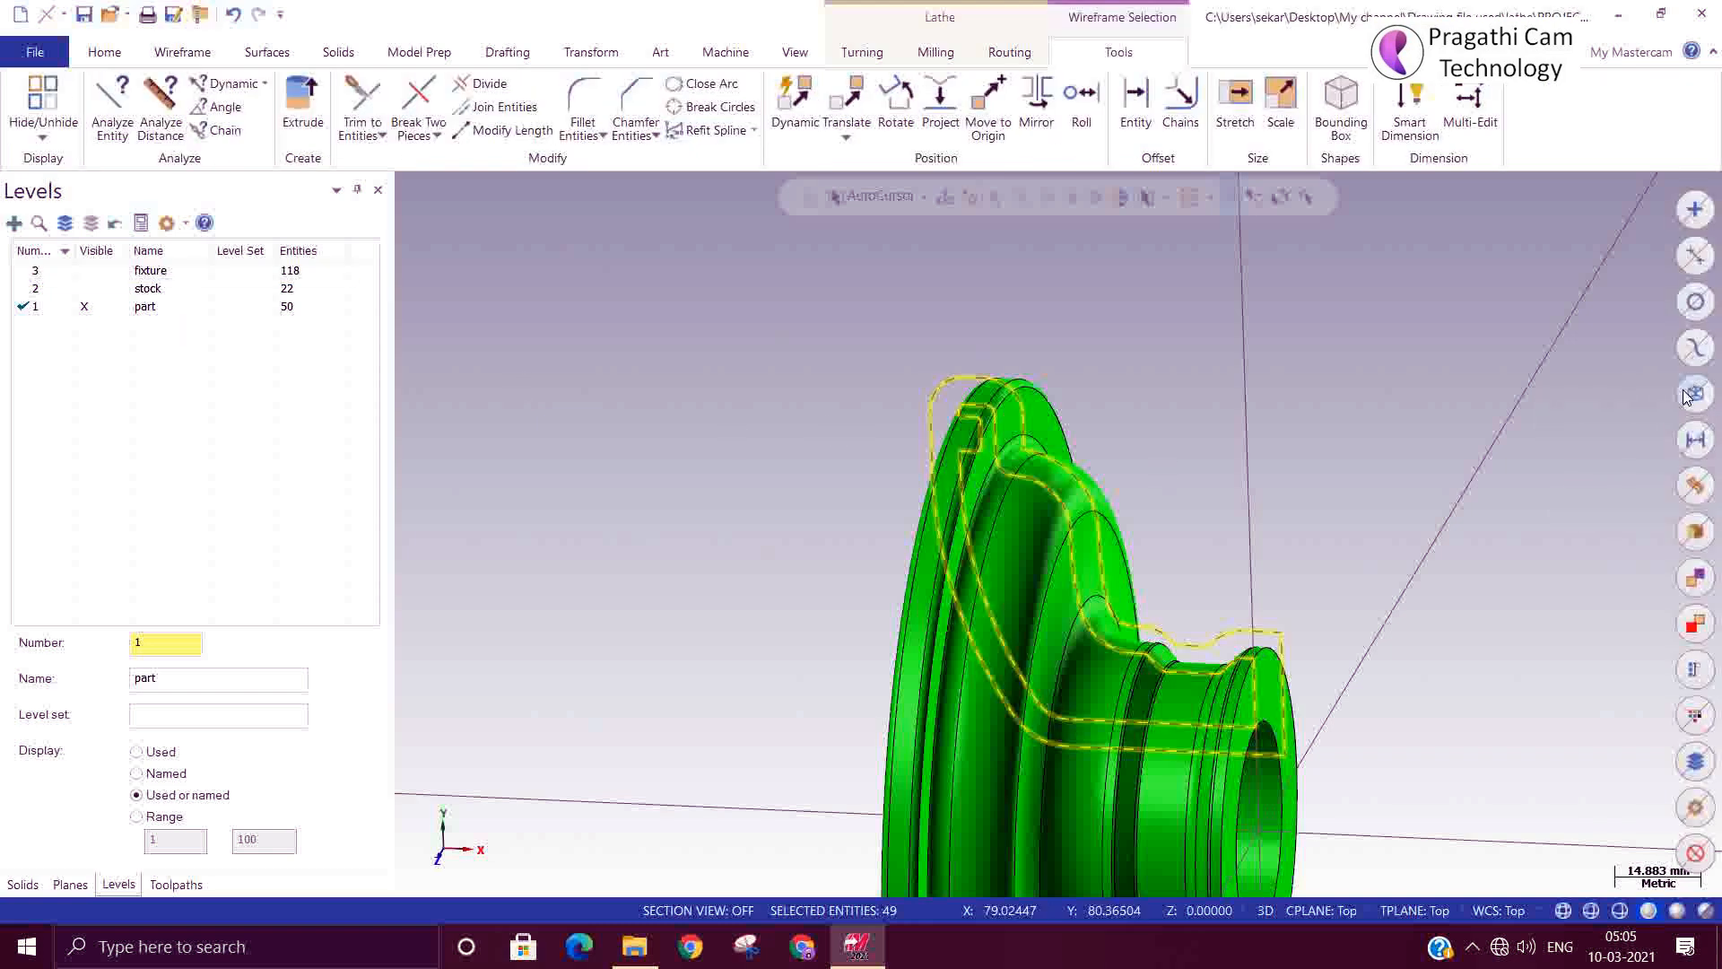
click(1686, 395)
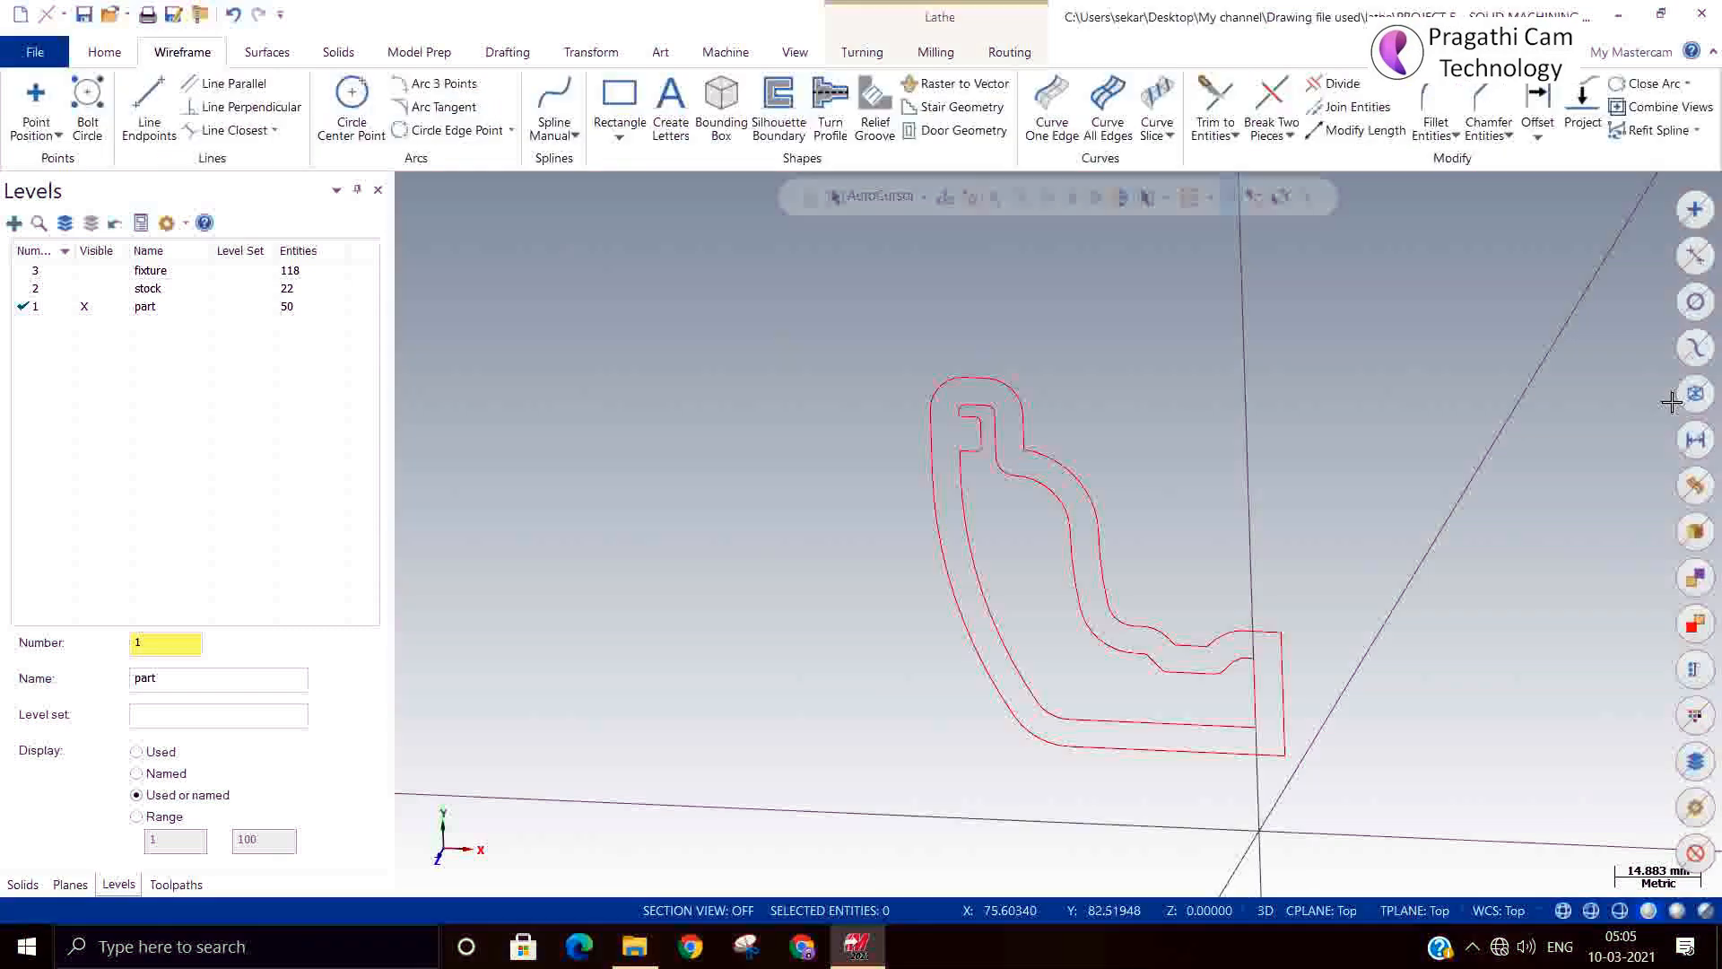
right_click(806, 345)
click(890, 470)
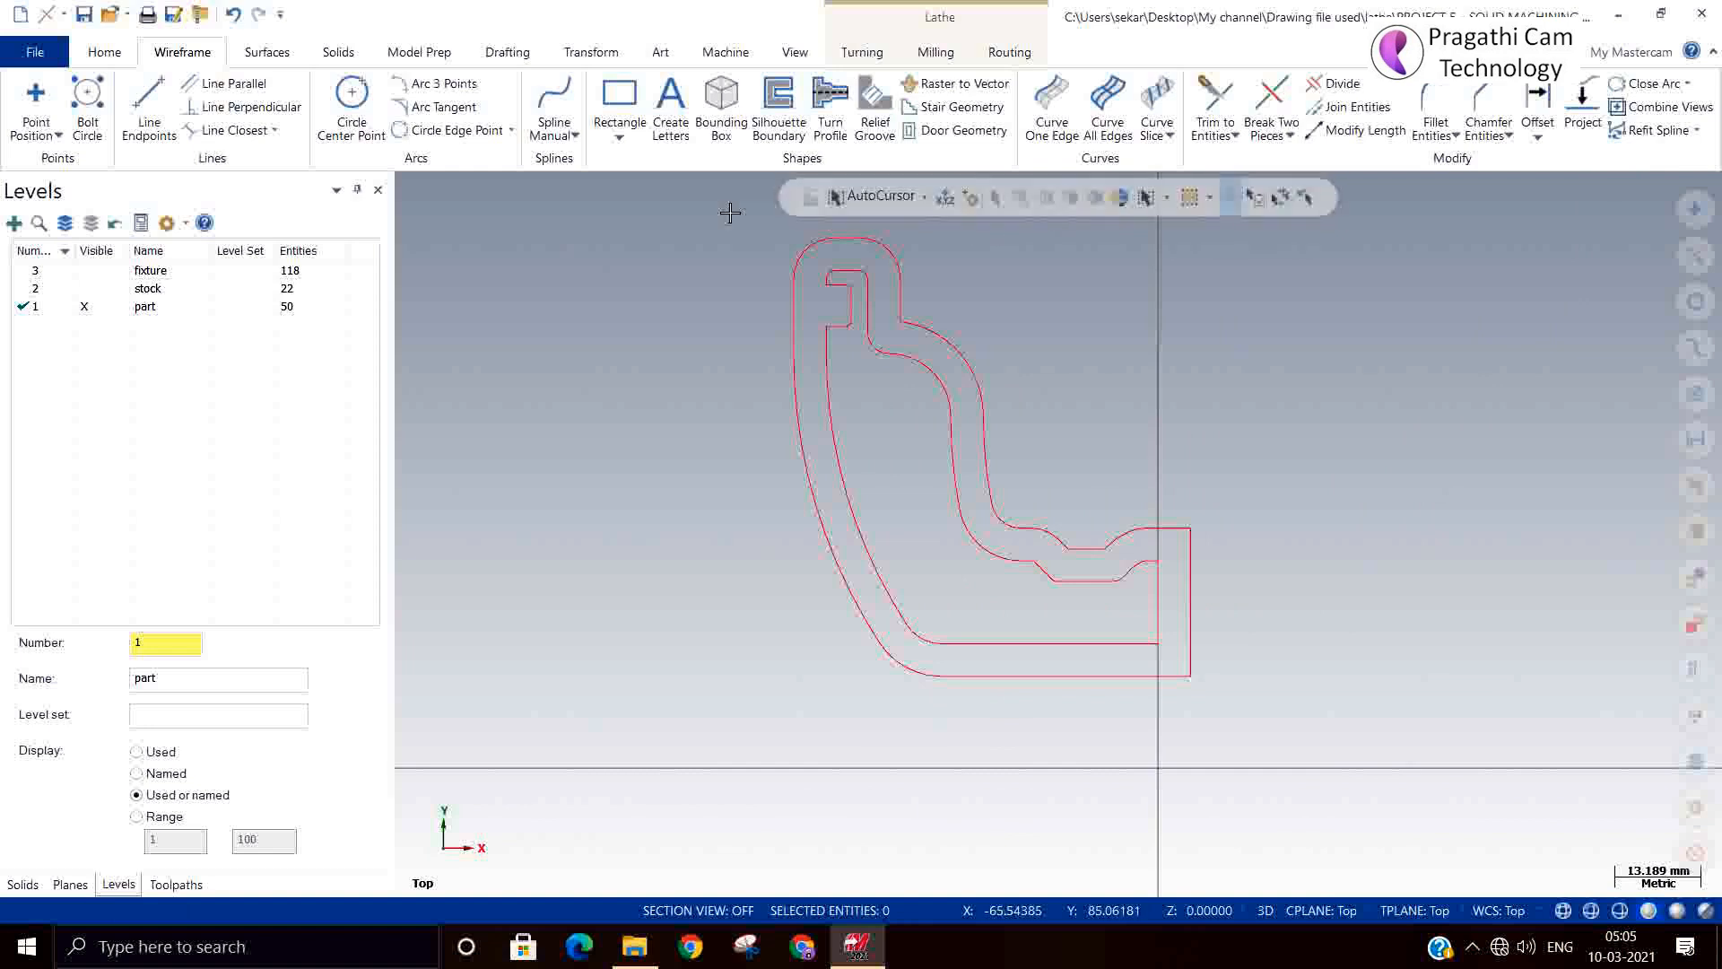
Select the outer offset profile as a chain and change its wireframe colour to yellow.
click(1165, 199)
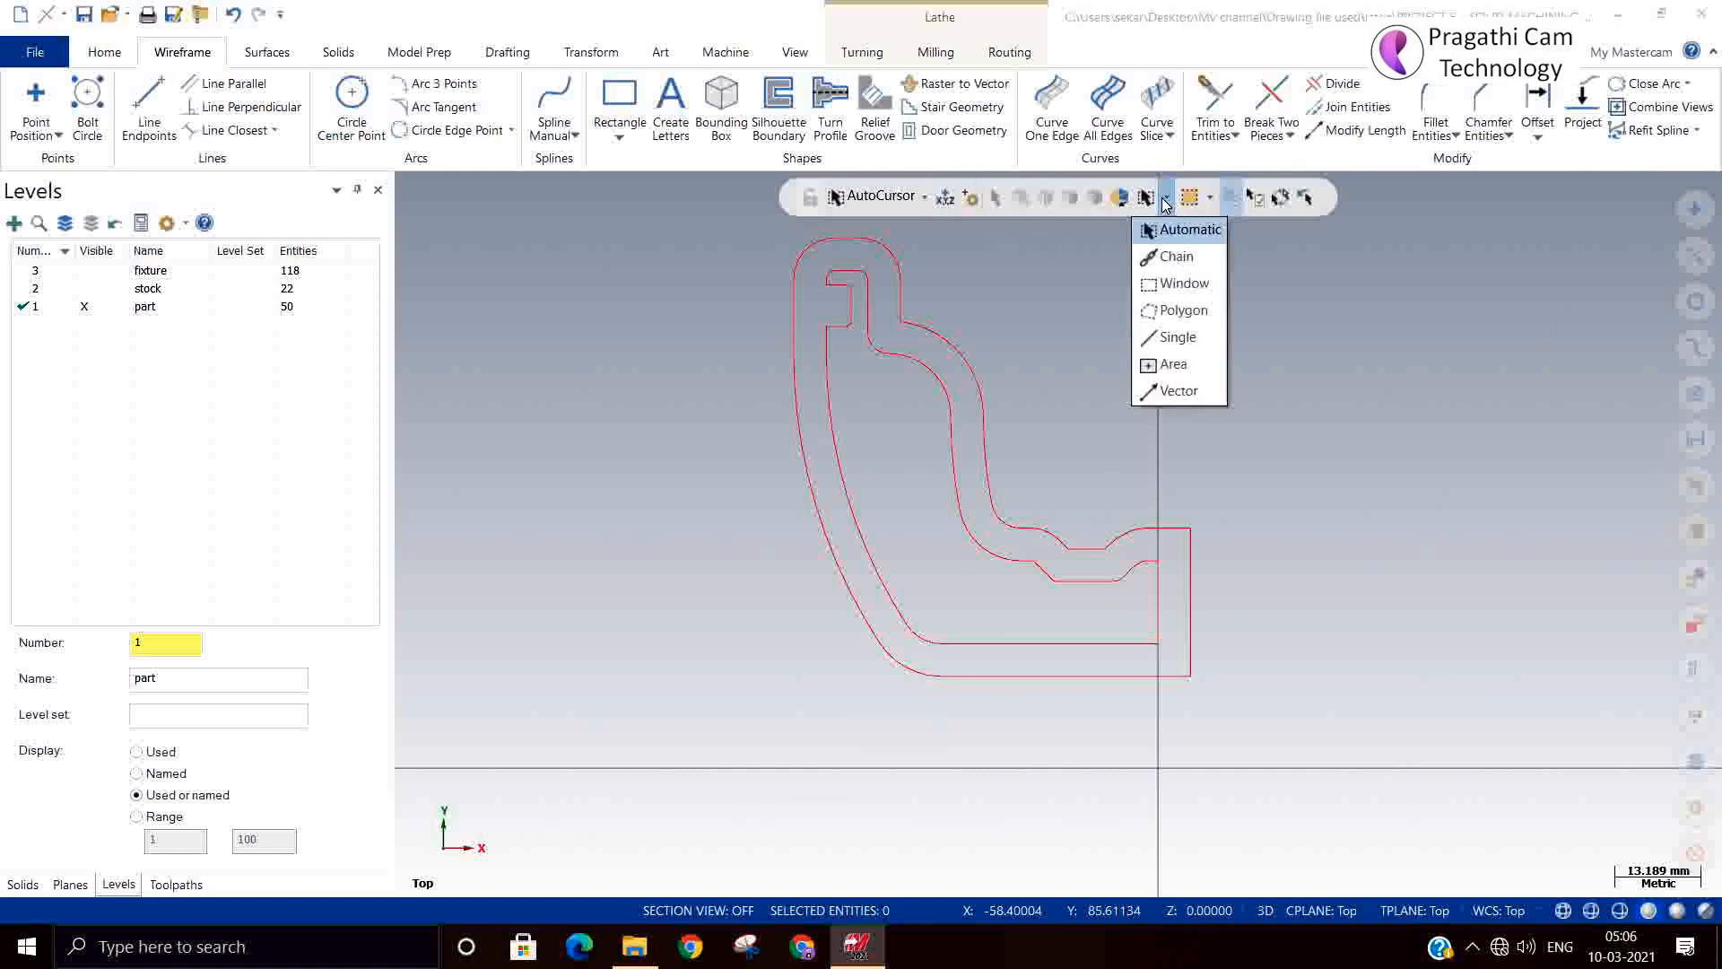
click(1171, 256)
click(972, 373)
right_click(1290, 409)
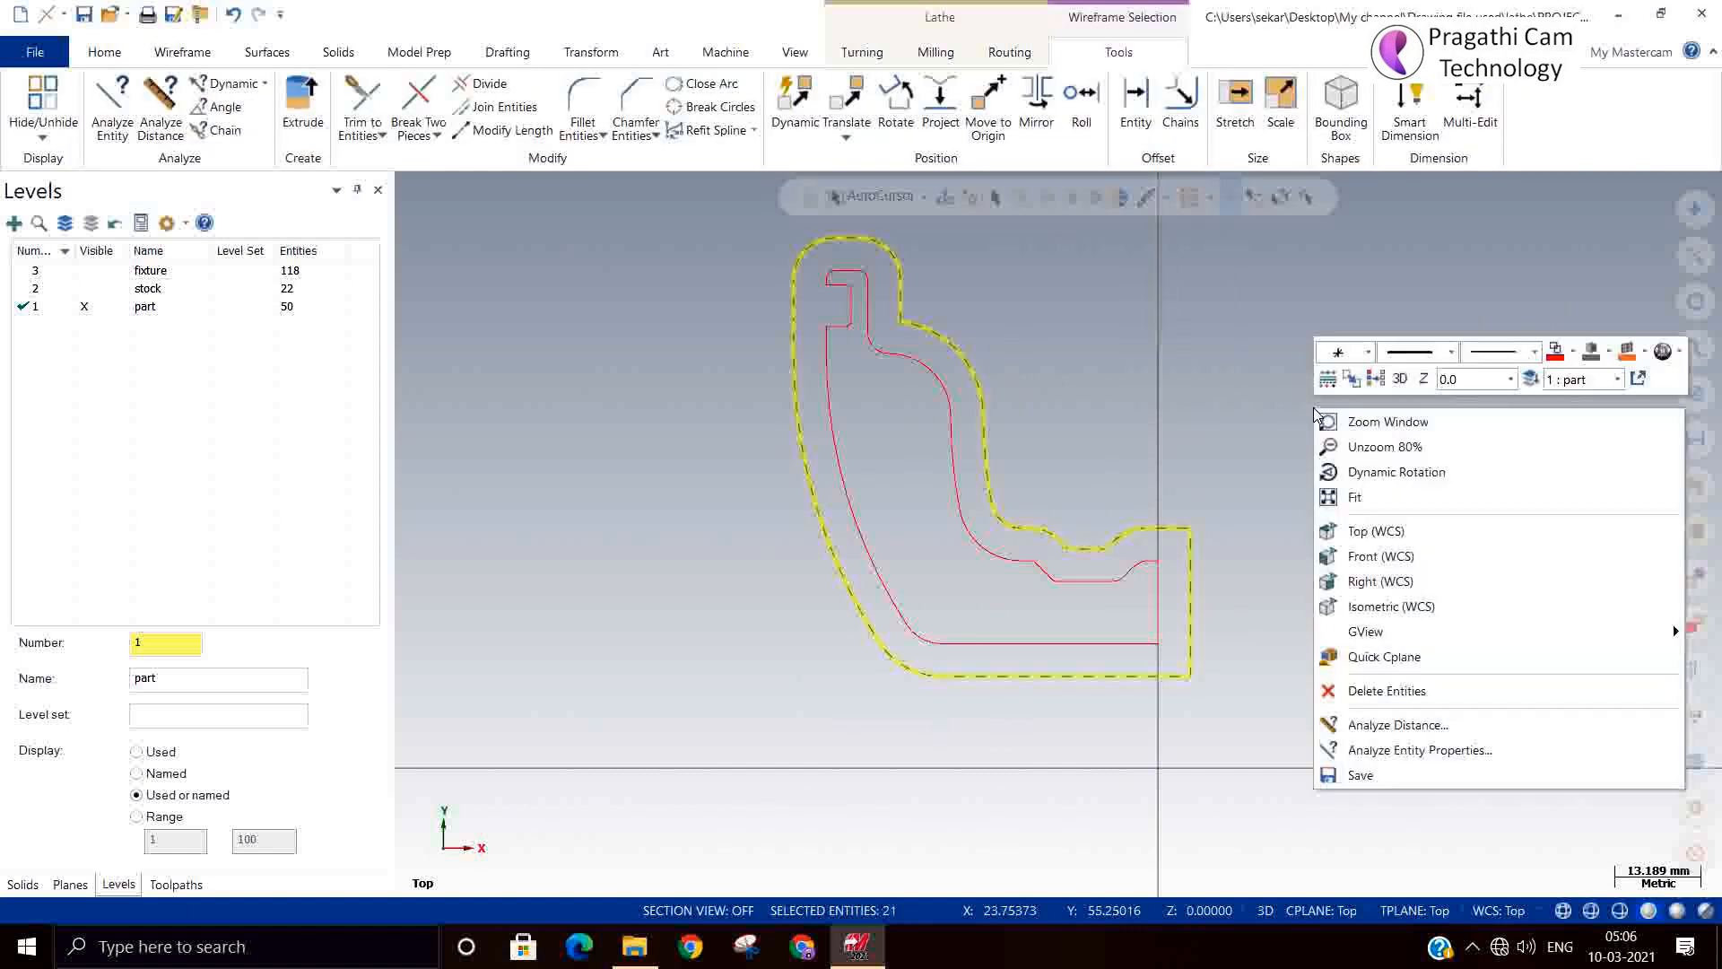
click(1574, 353)
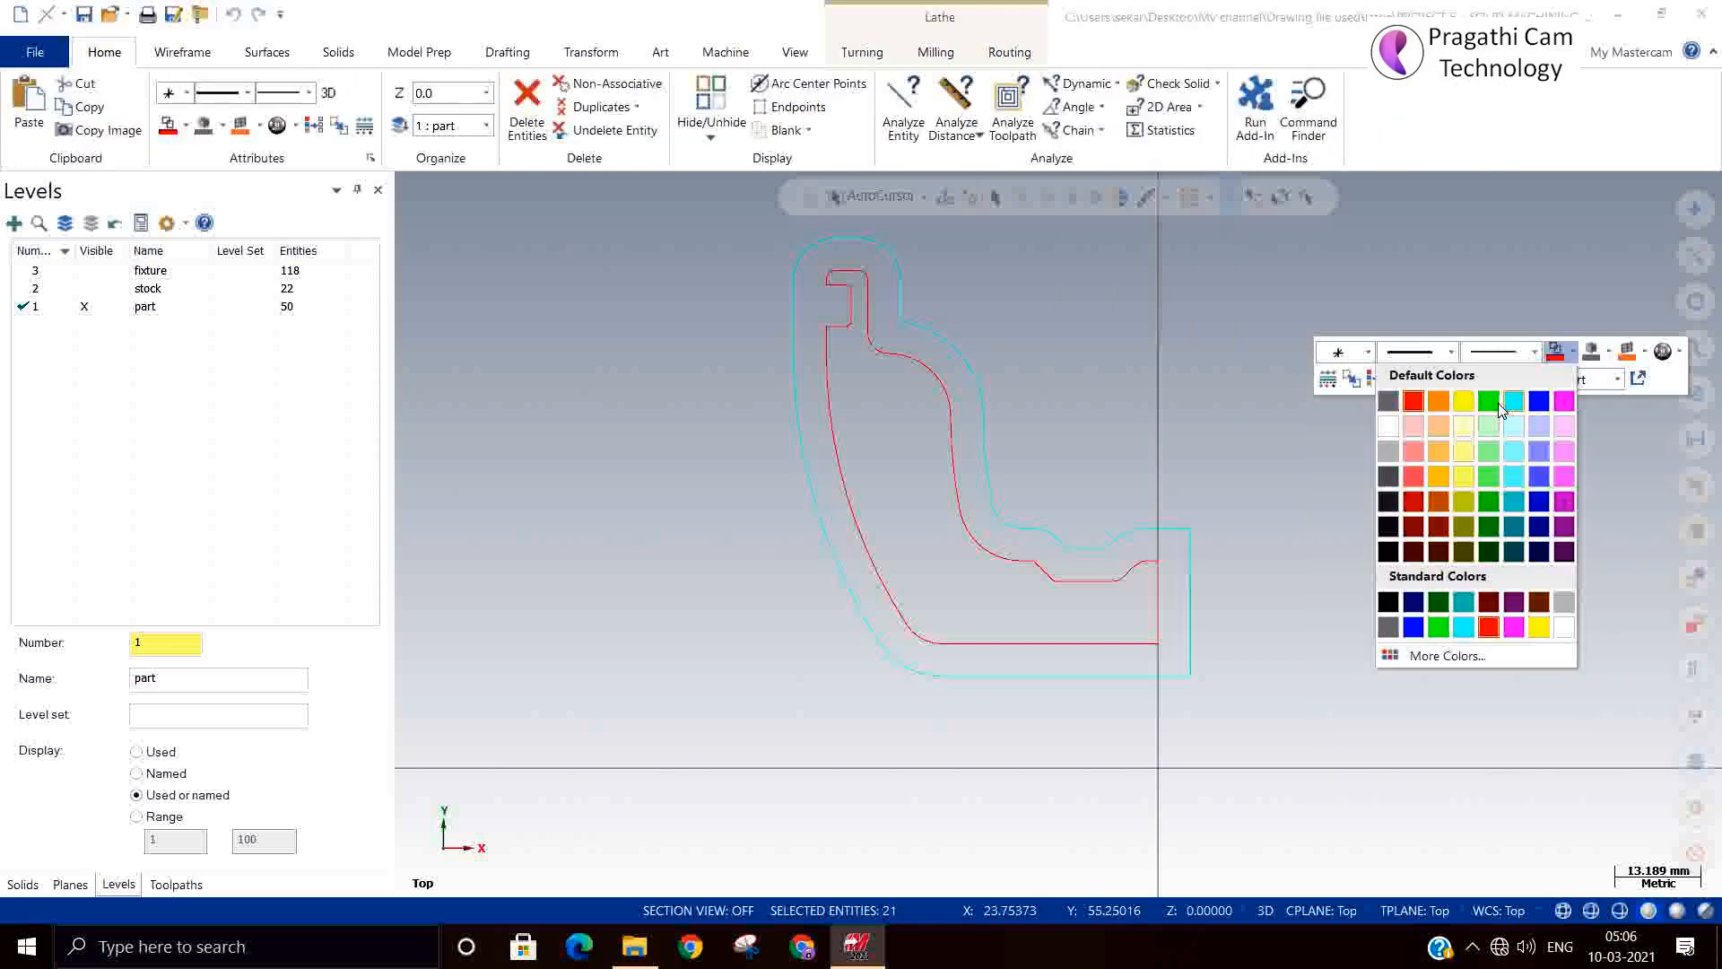
click(1463, 403)
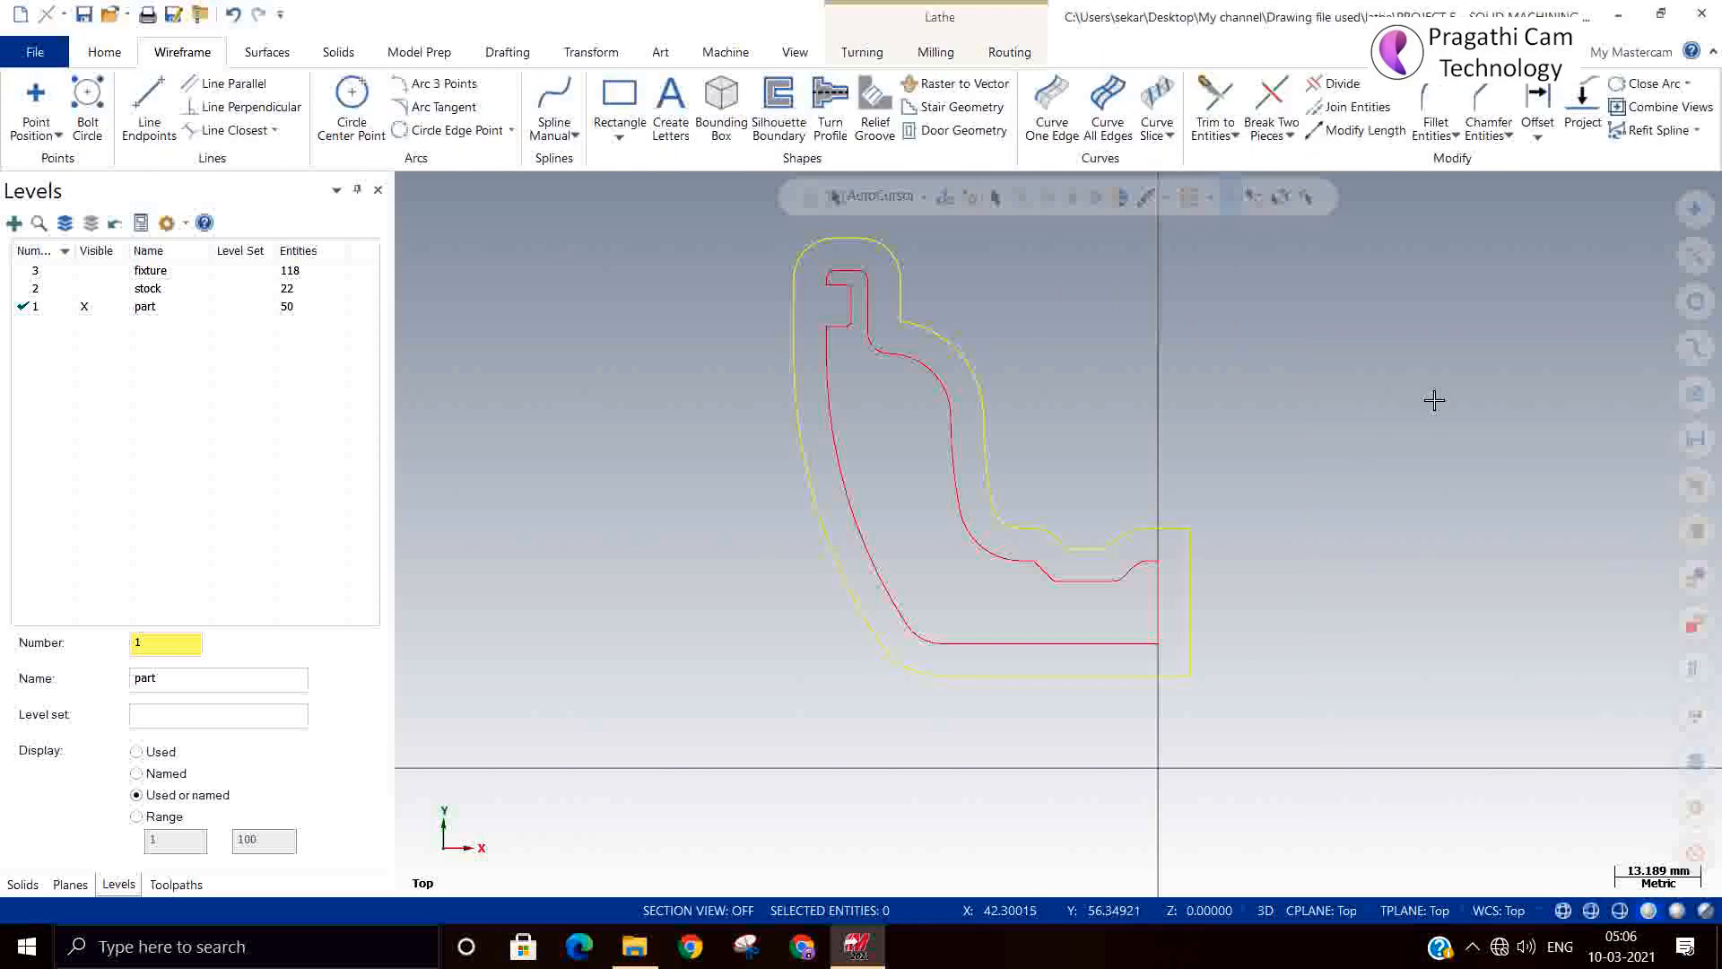
right_click(1334, 366)
click(1393, 346)
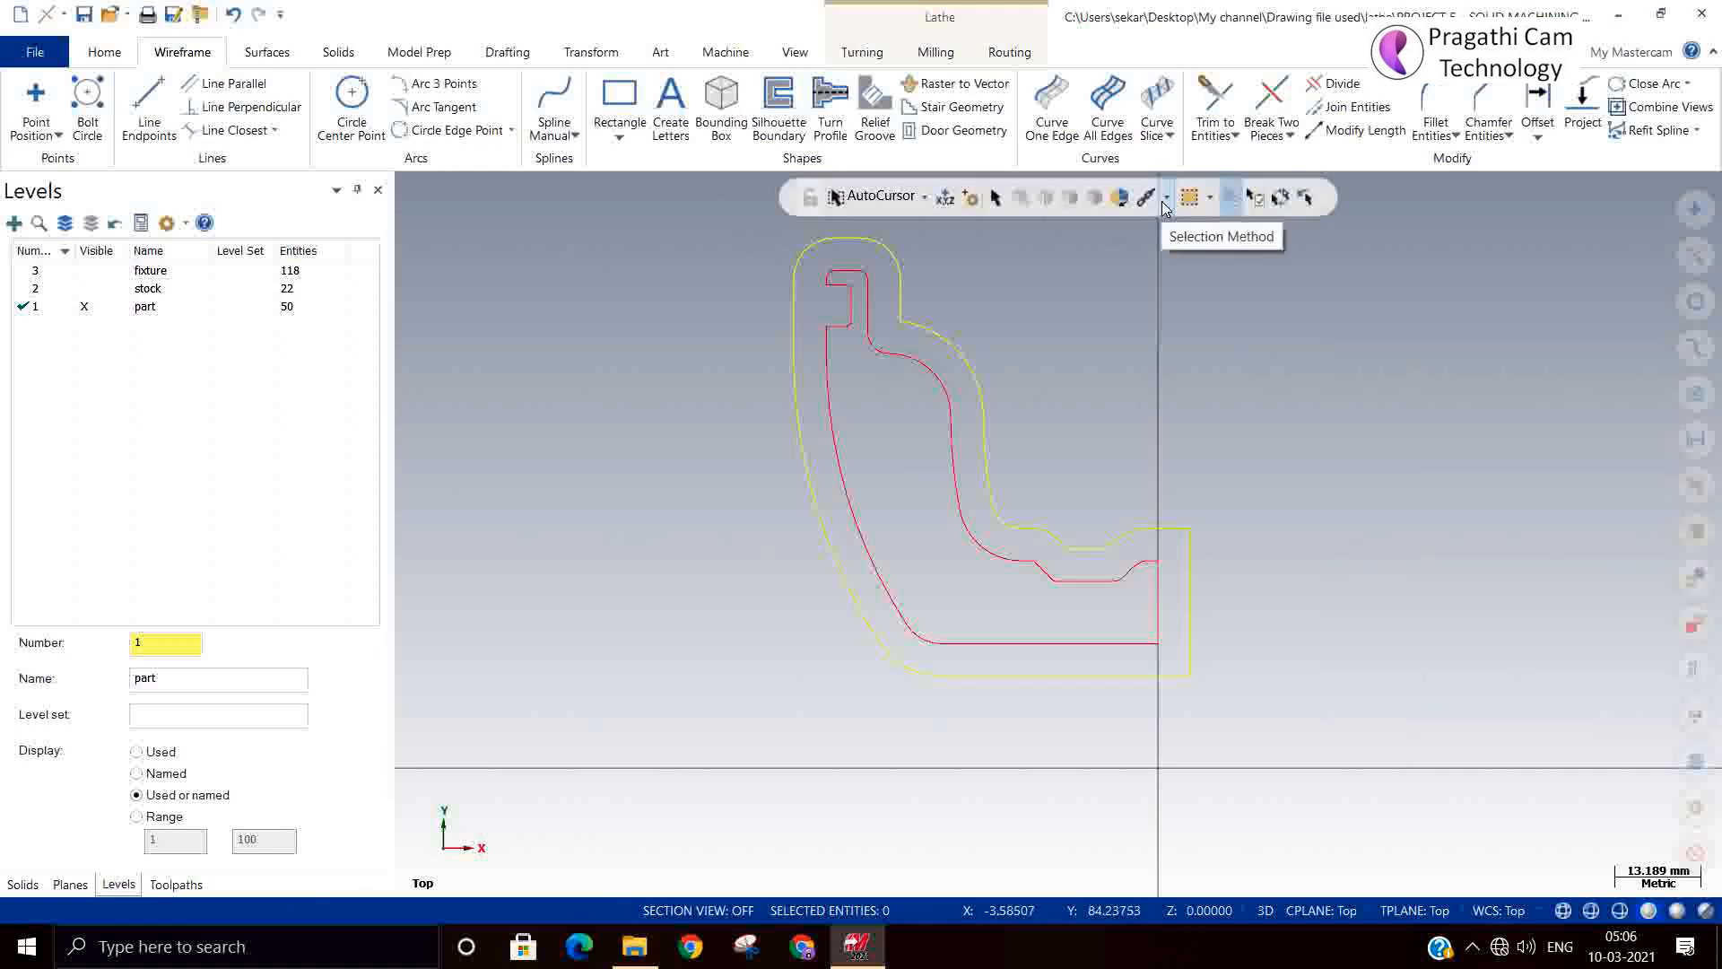
Set the entity selection method back to Automatic.
click(1164, 199)
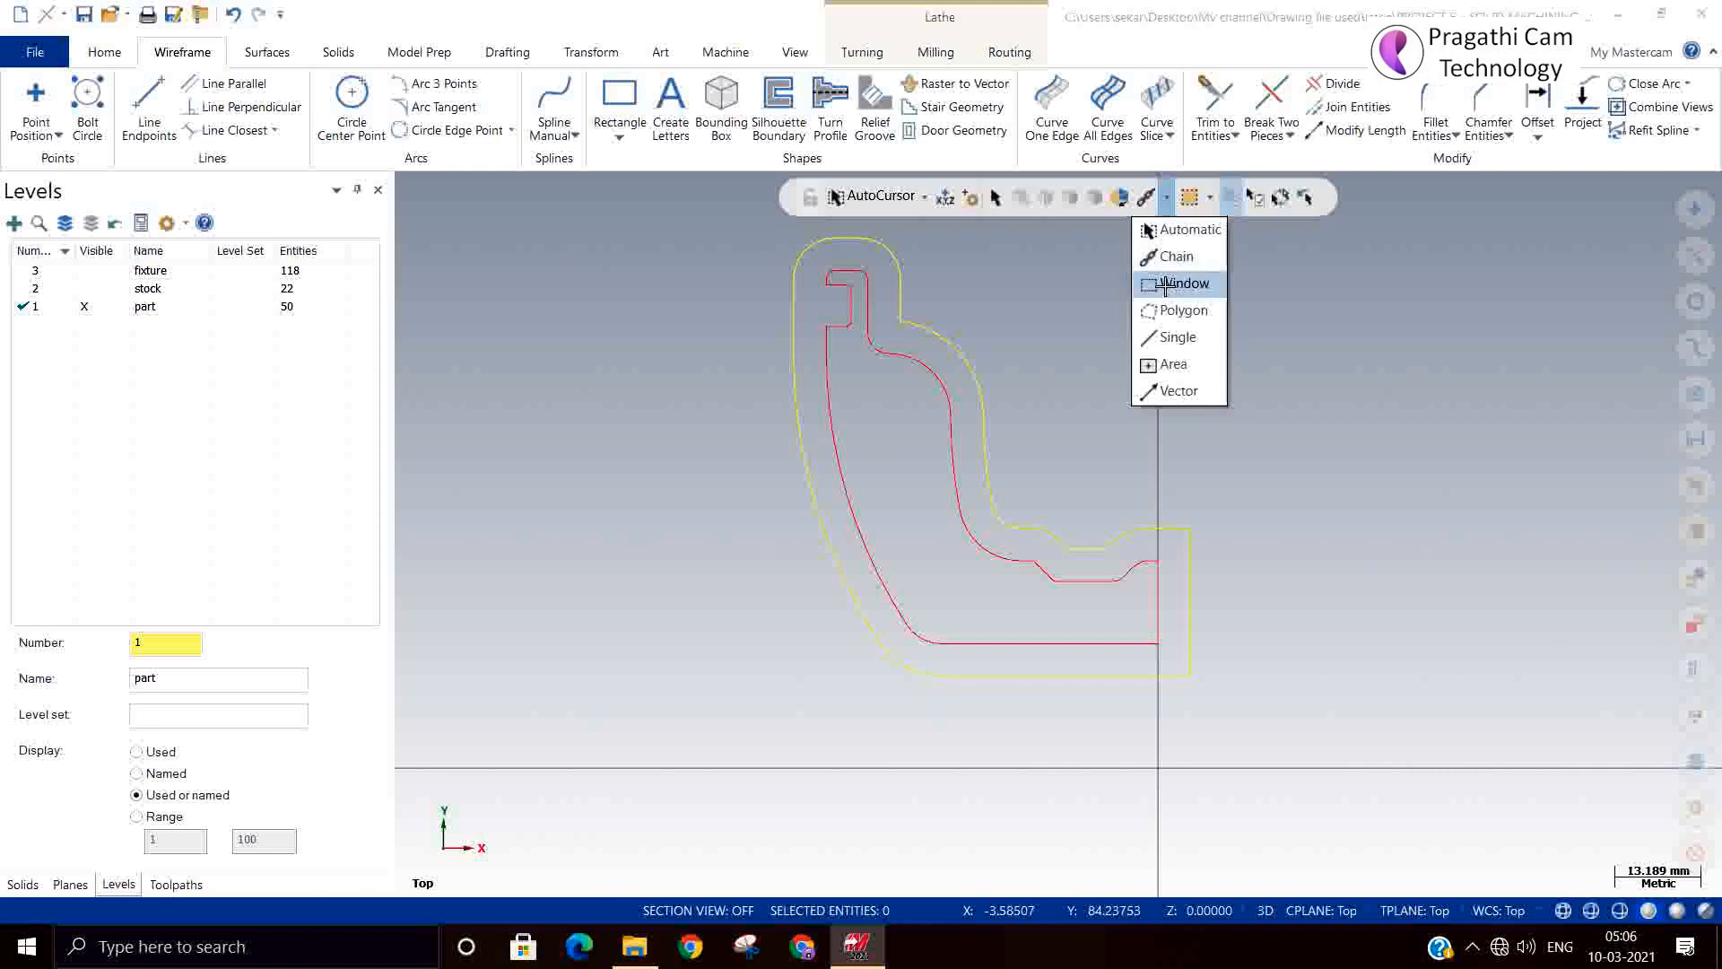
click(1164, 286)
click(1169, 199)
click(1151, 231)
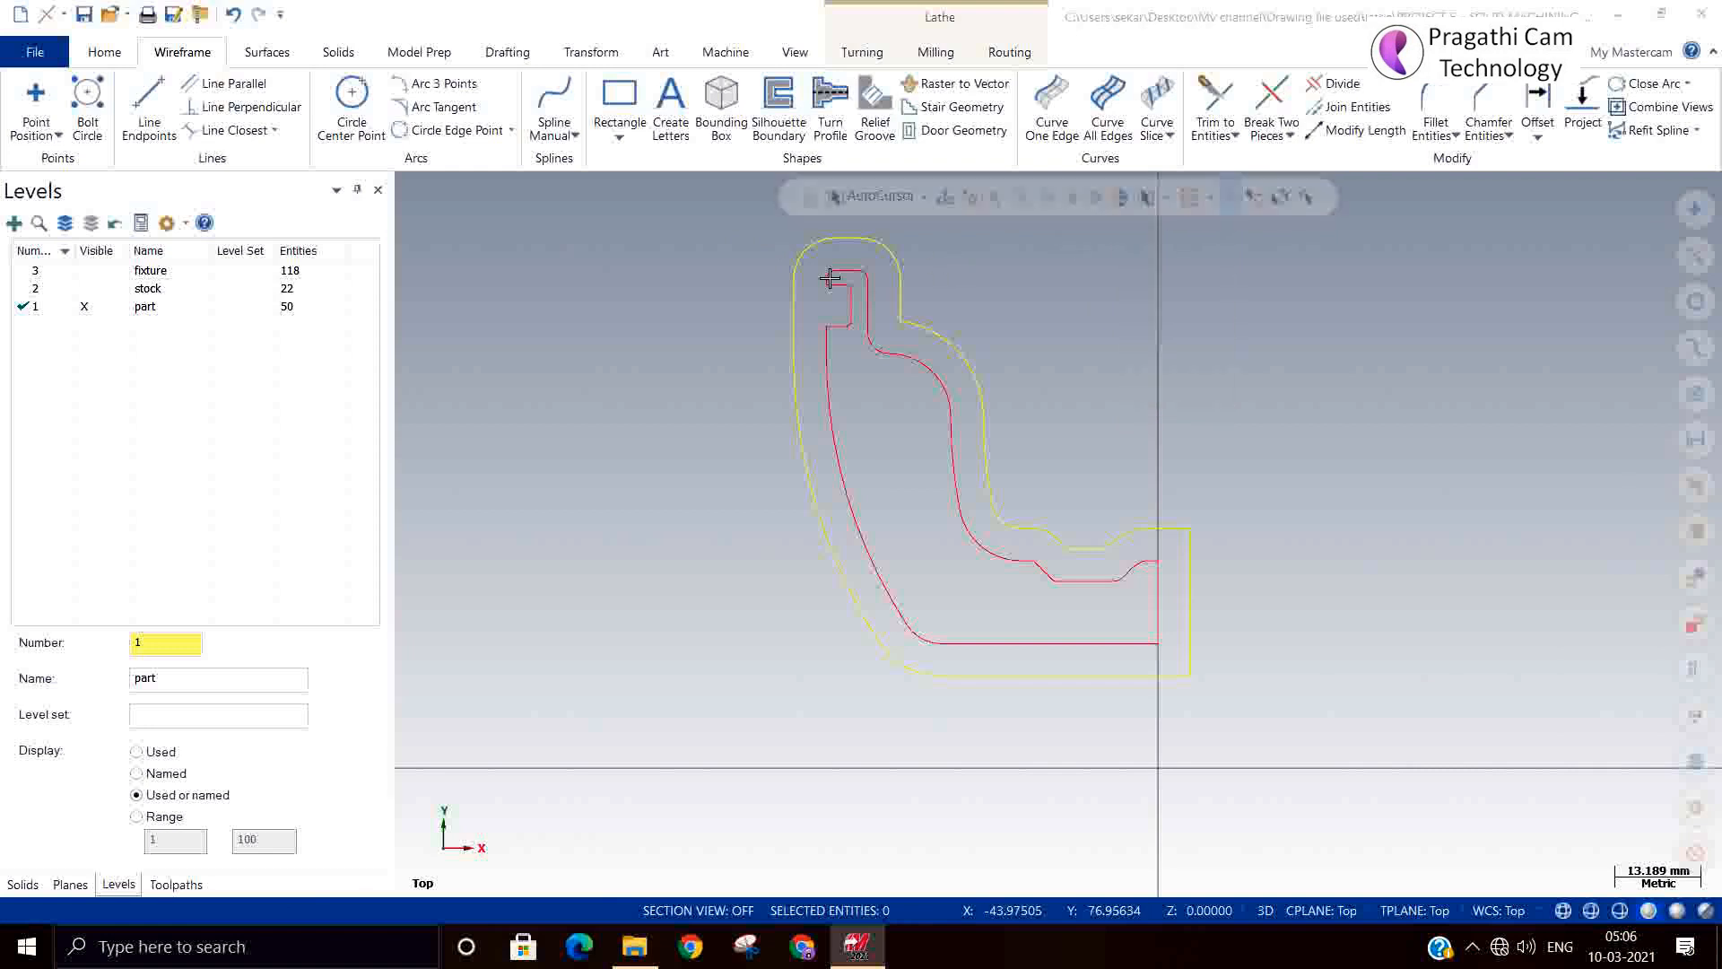
Select both profiles and move them to a new level numbered 1100 and named "part file".
drag(706, 221, 1307, 696)
right_click(1170, 454)
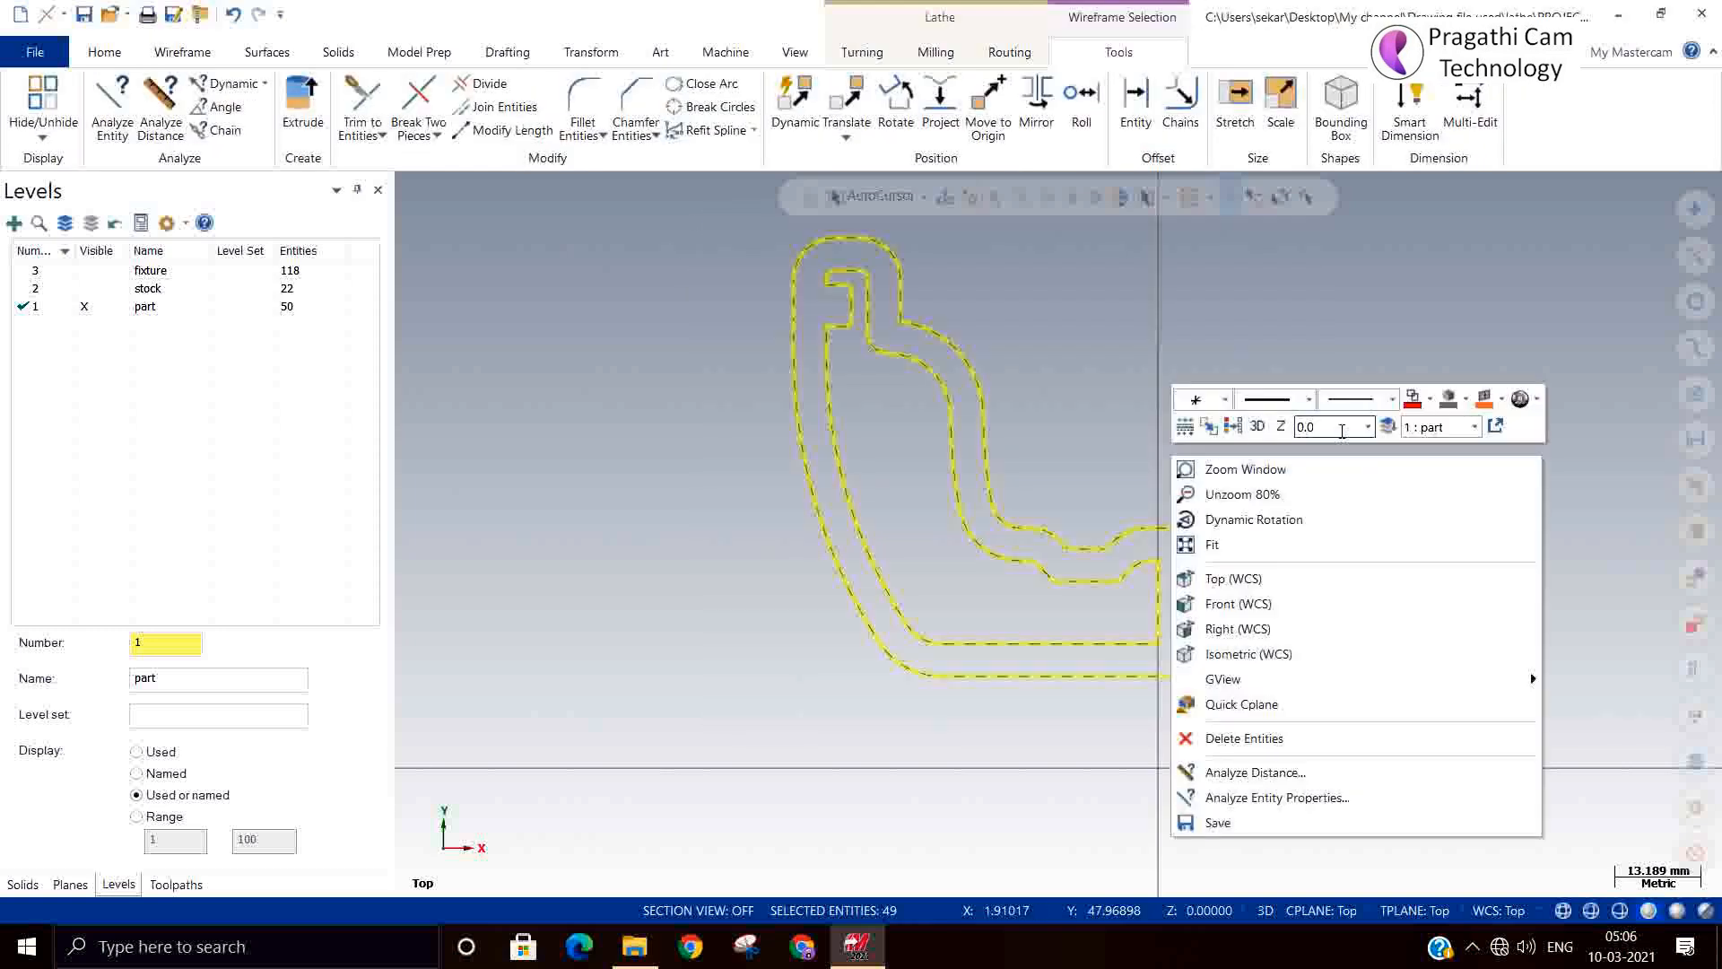
click(1386, 429)
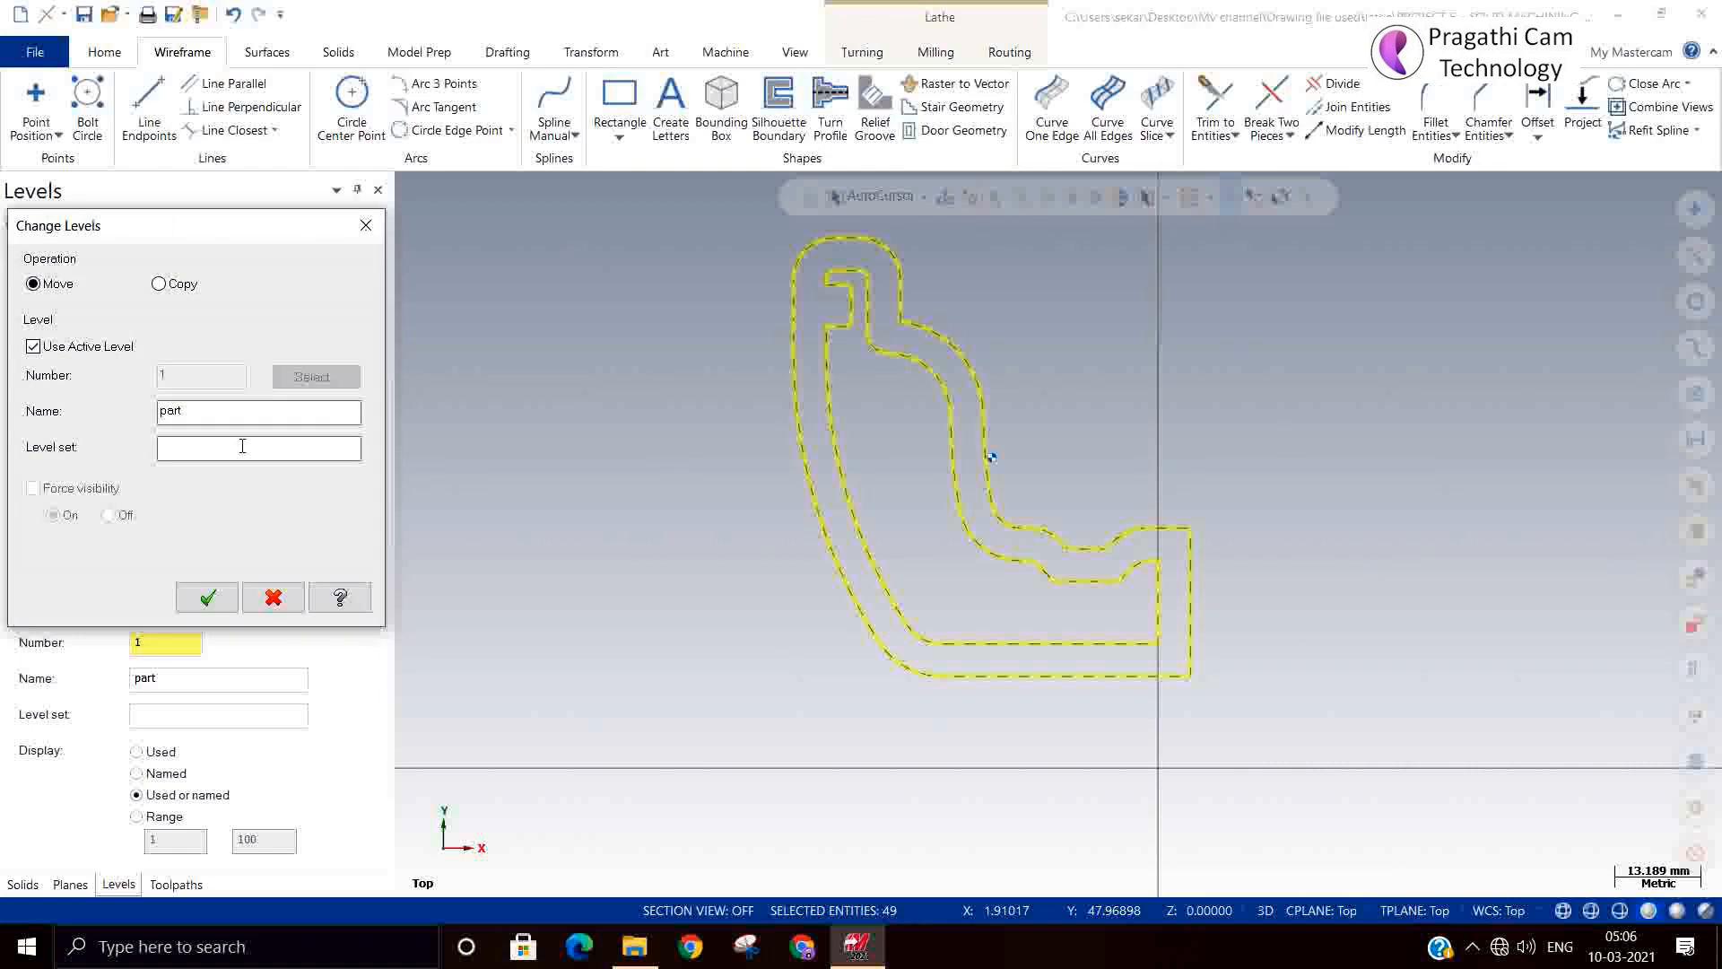
click(33, 346)
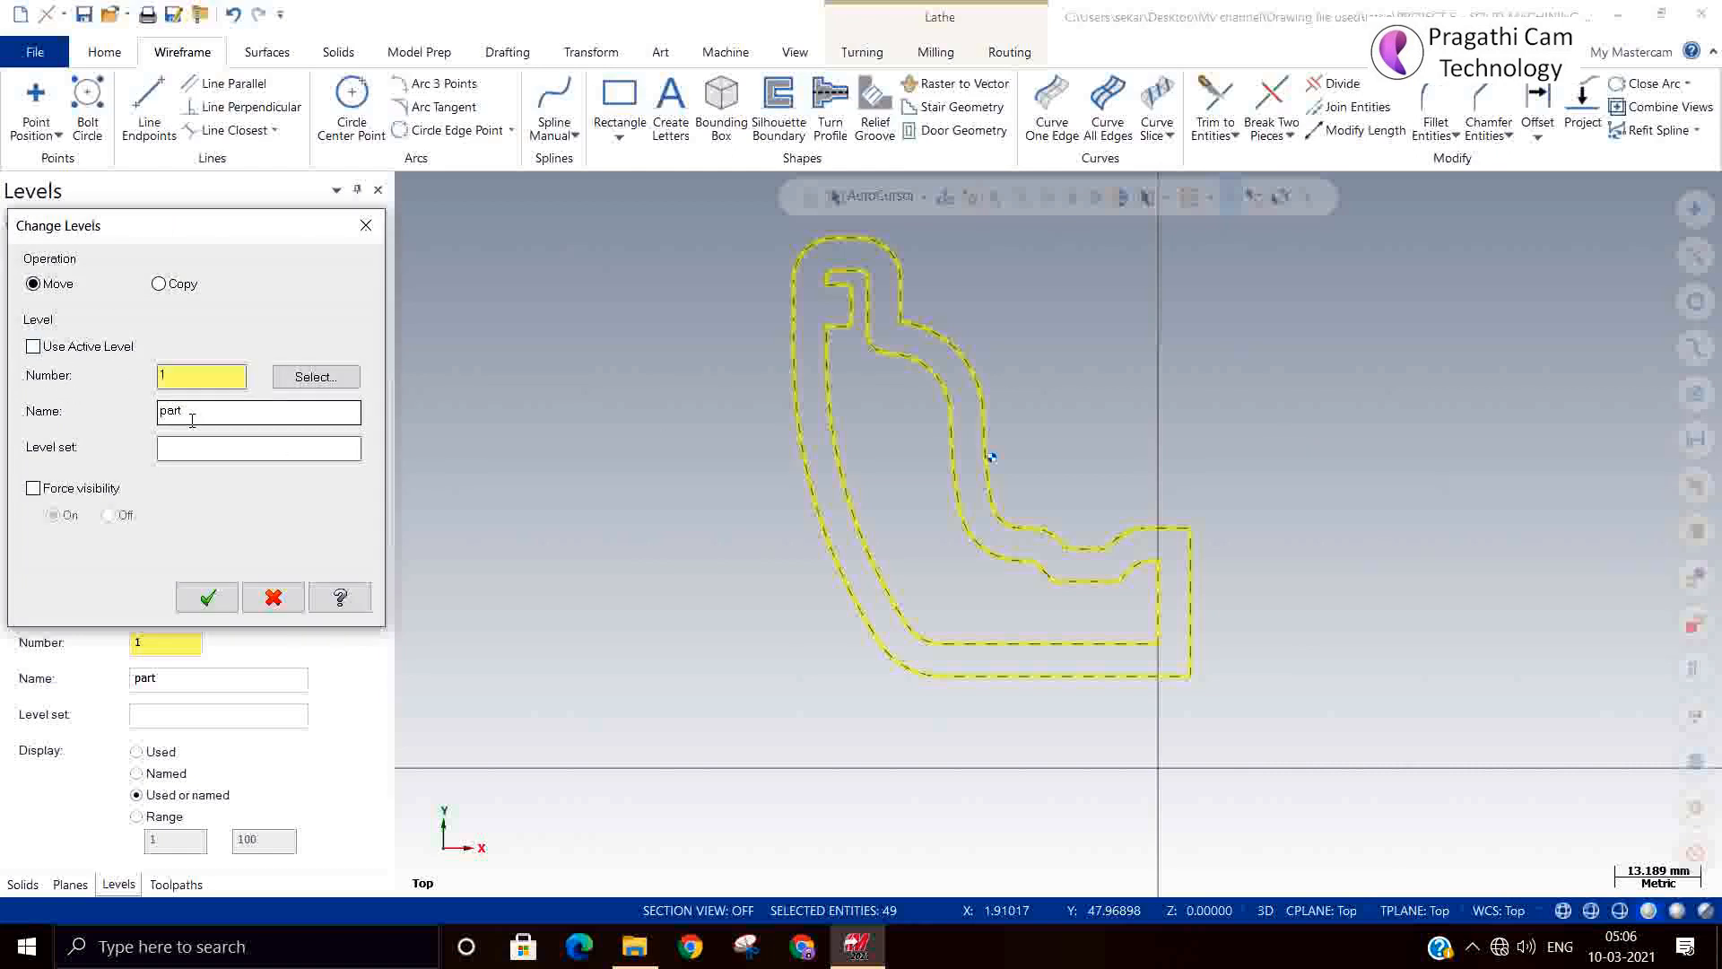
click(189, 376)
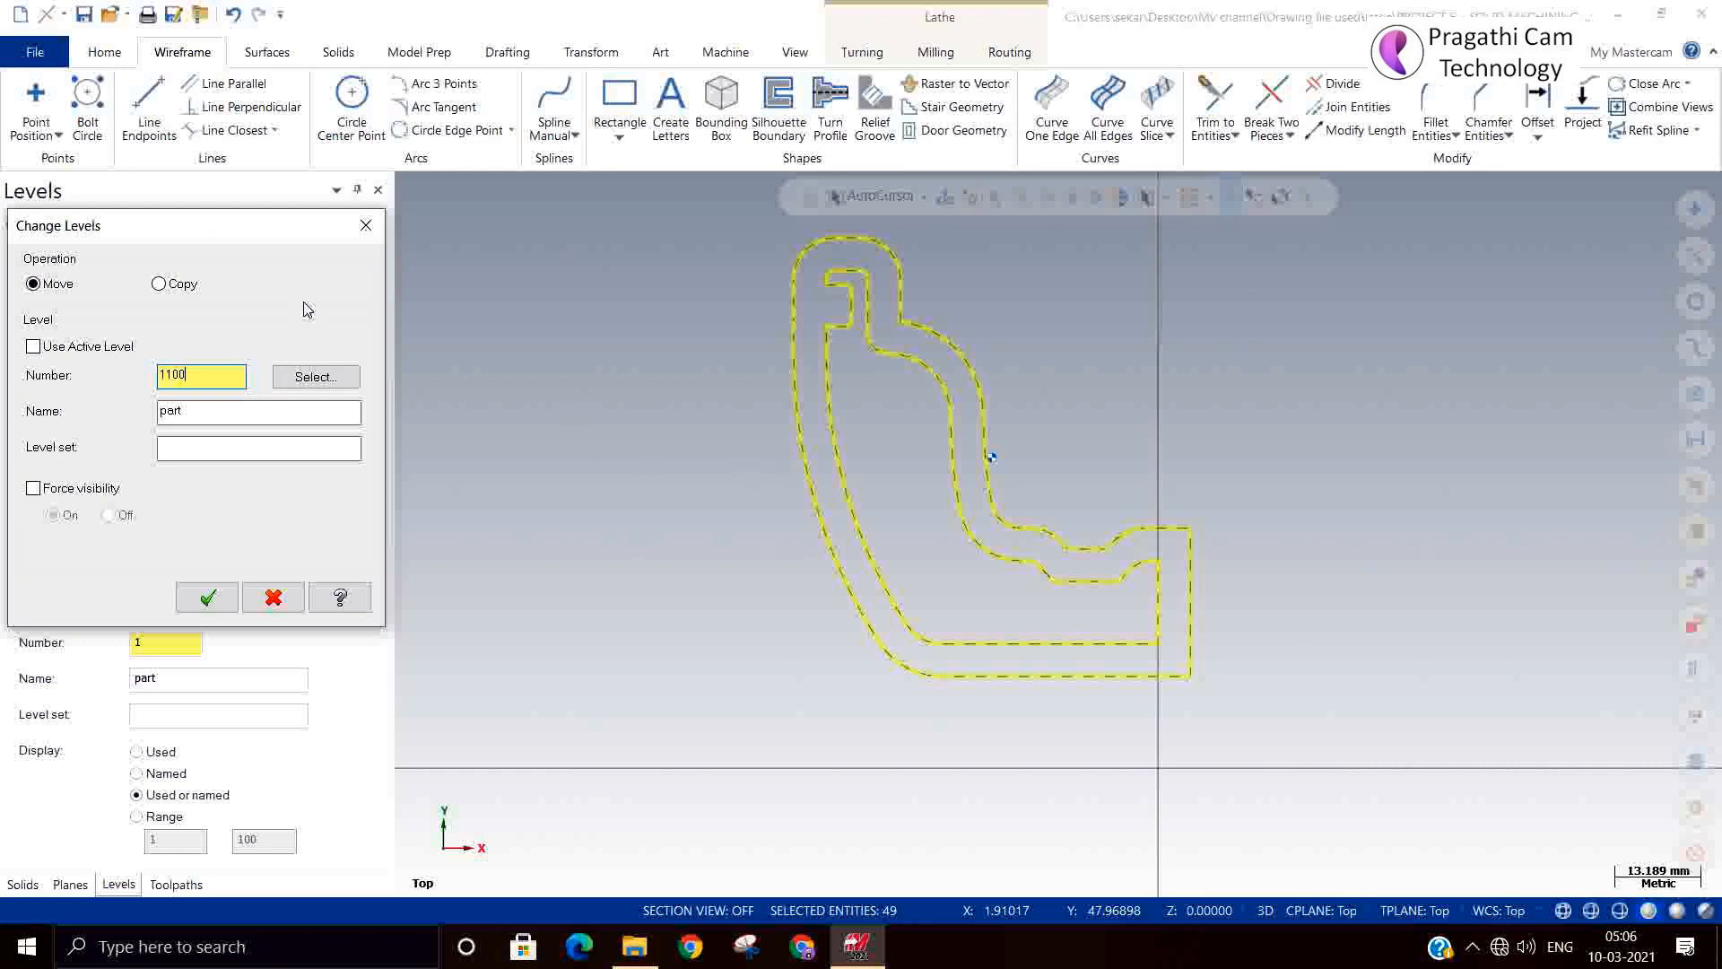
key(Tab)
key(BackSpace)
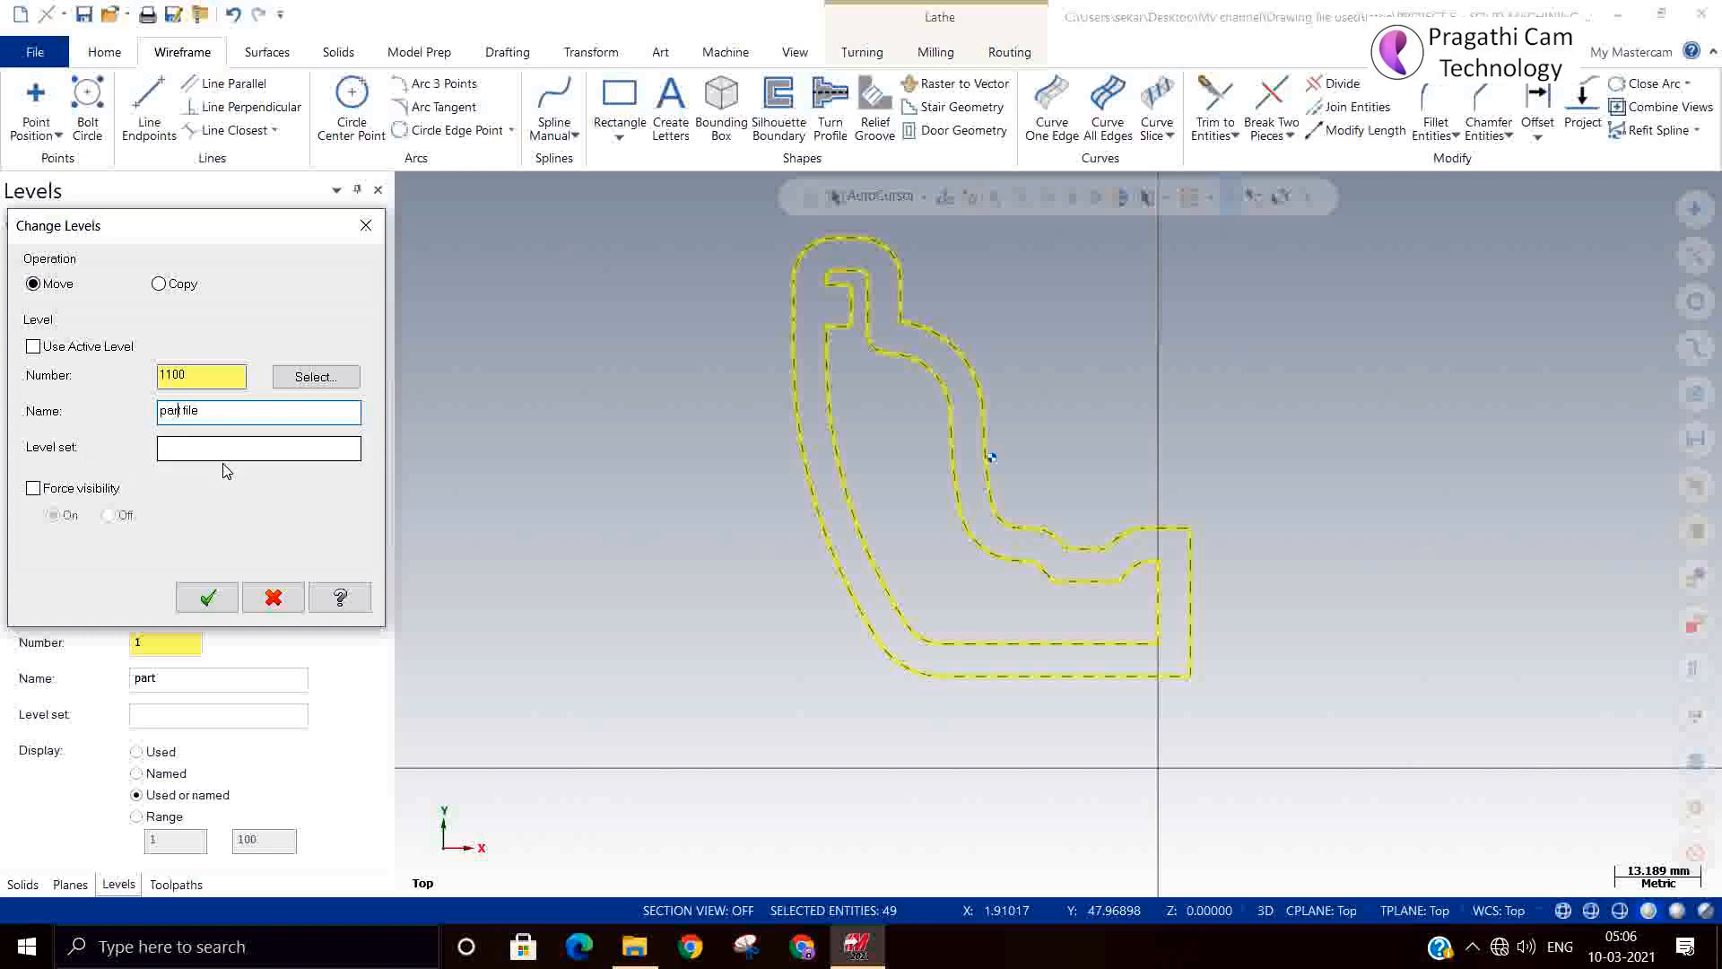
click(210, 595)
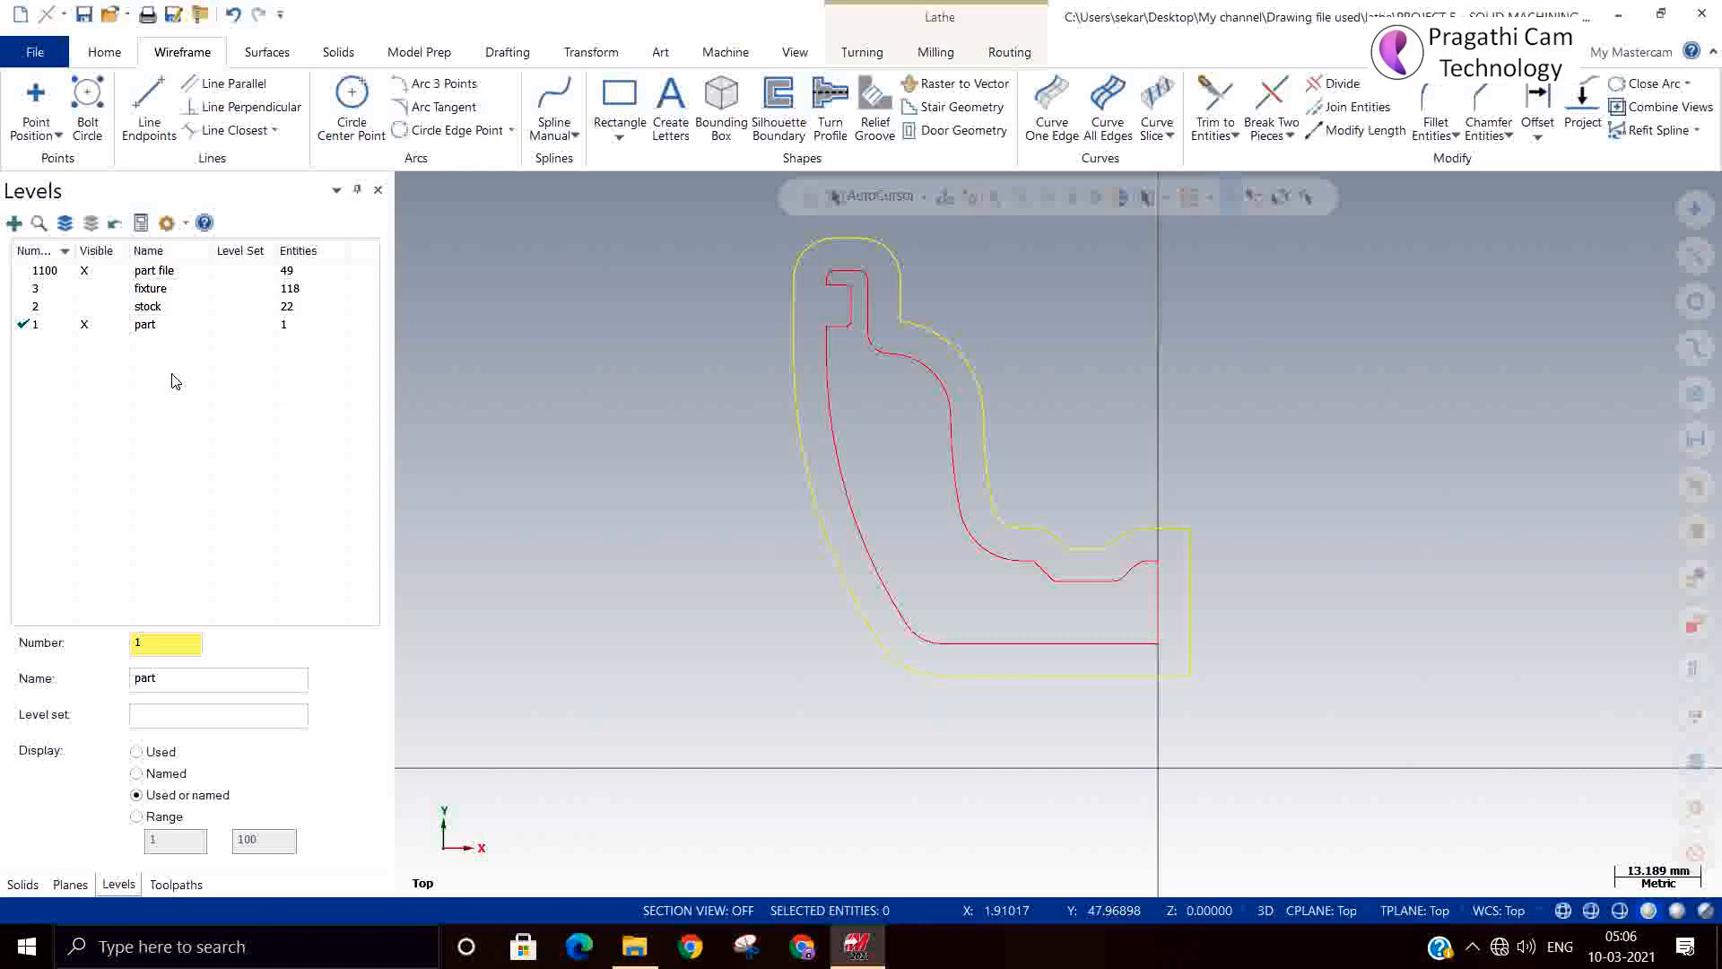
Check the separation of the geometry by switching the fixture and part file levels on and off.
click(87, 289)
click(87, 271)
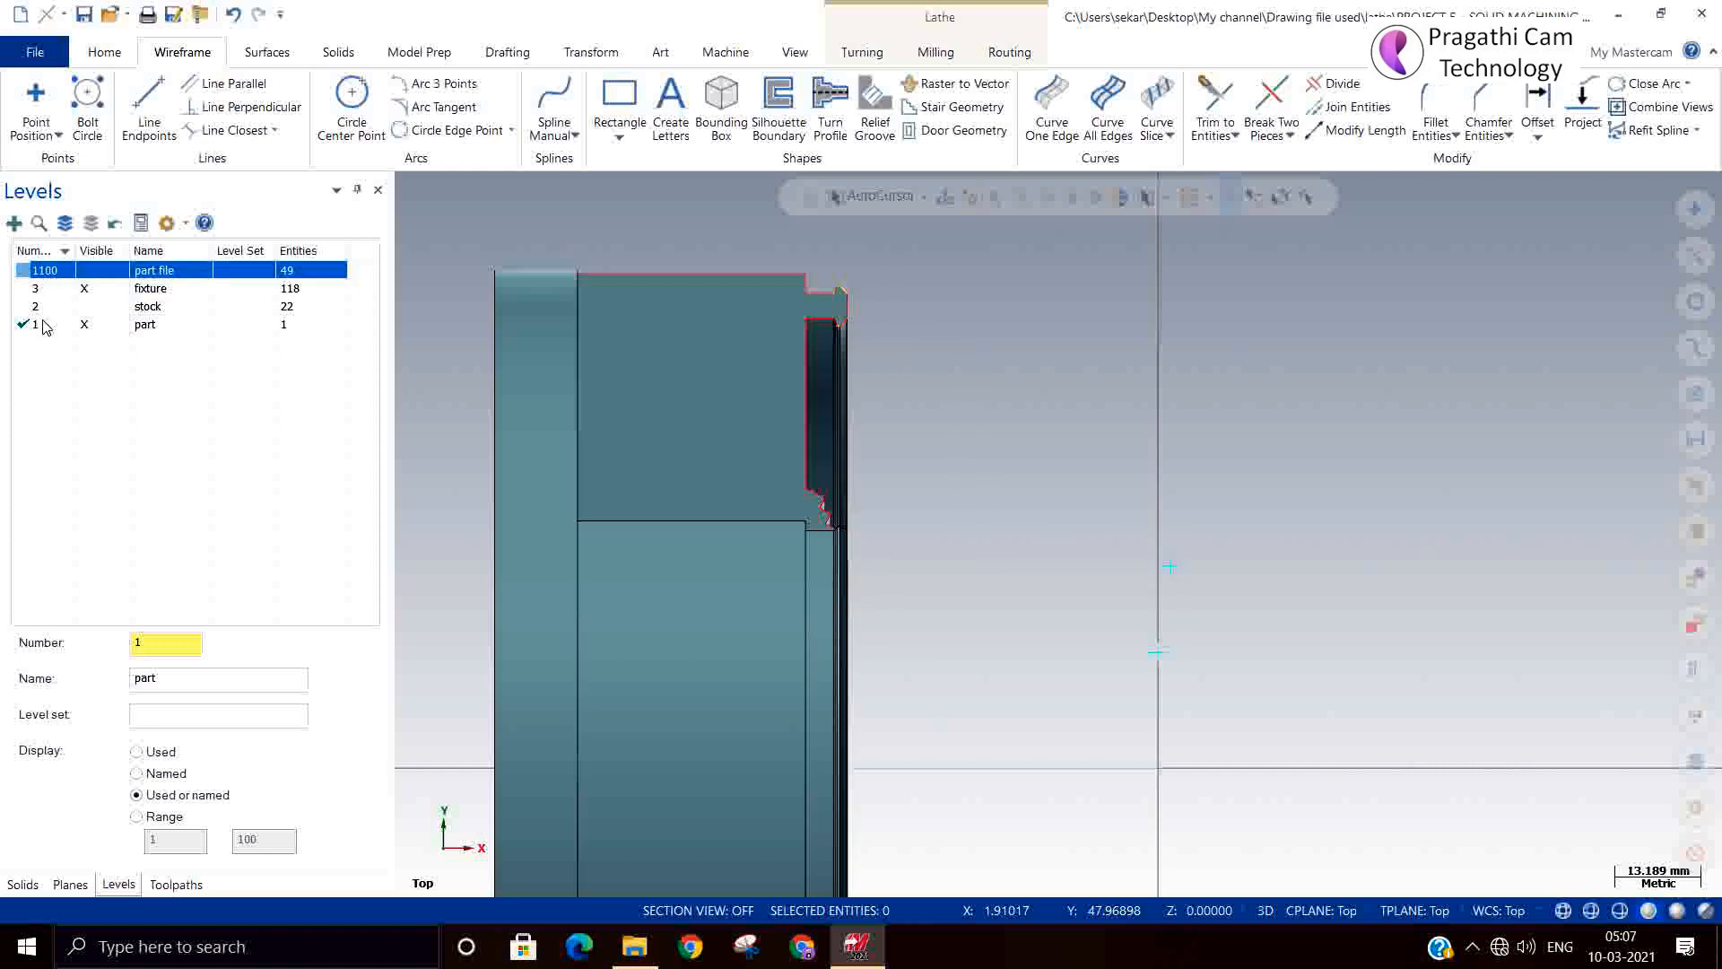
click(42, 328)
click(85, 288)
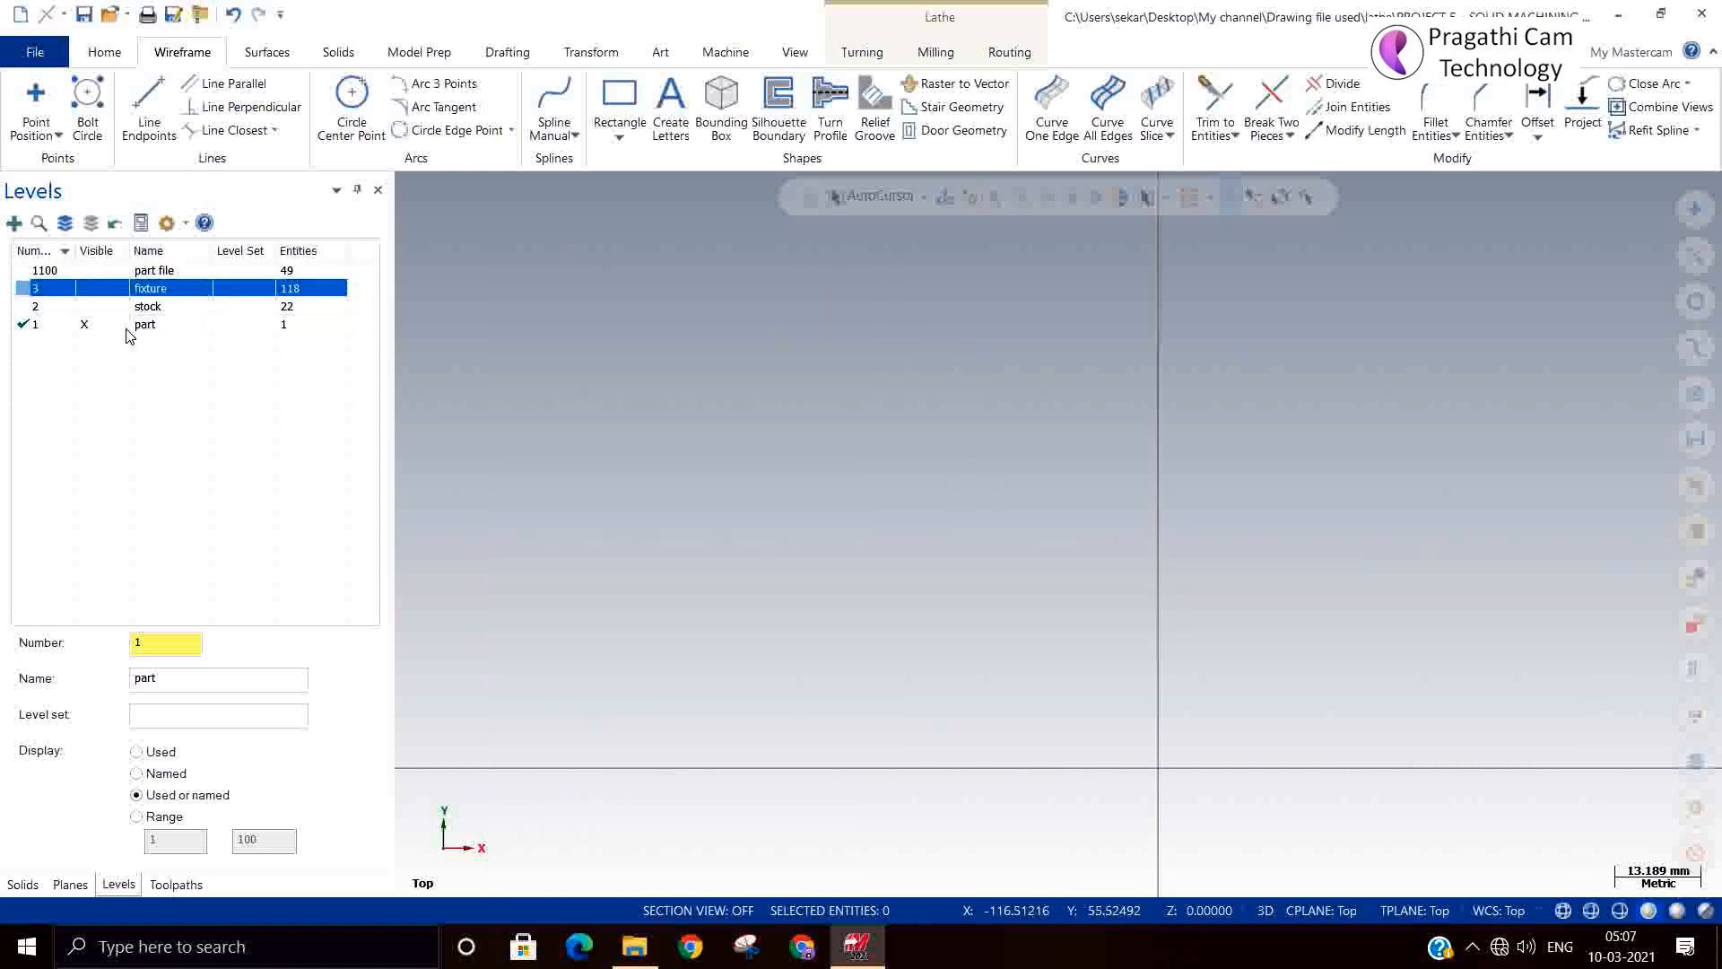
click(85, 269)
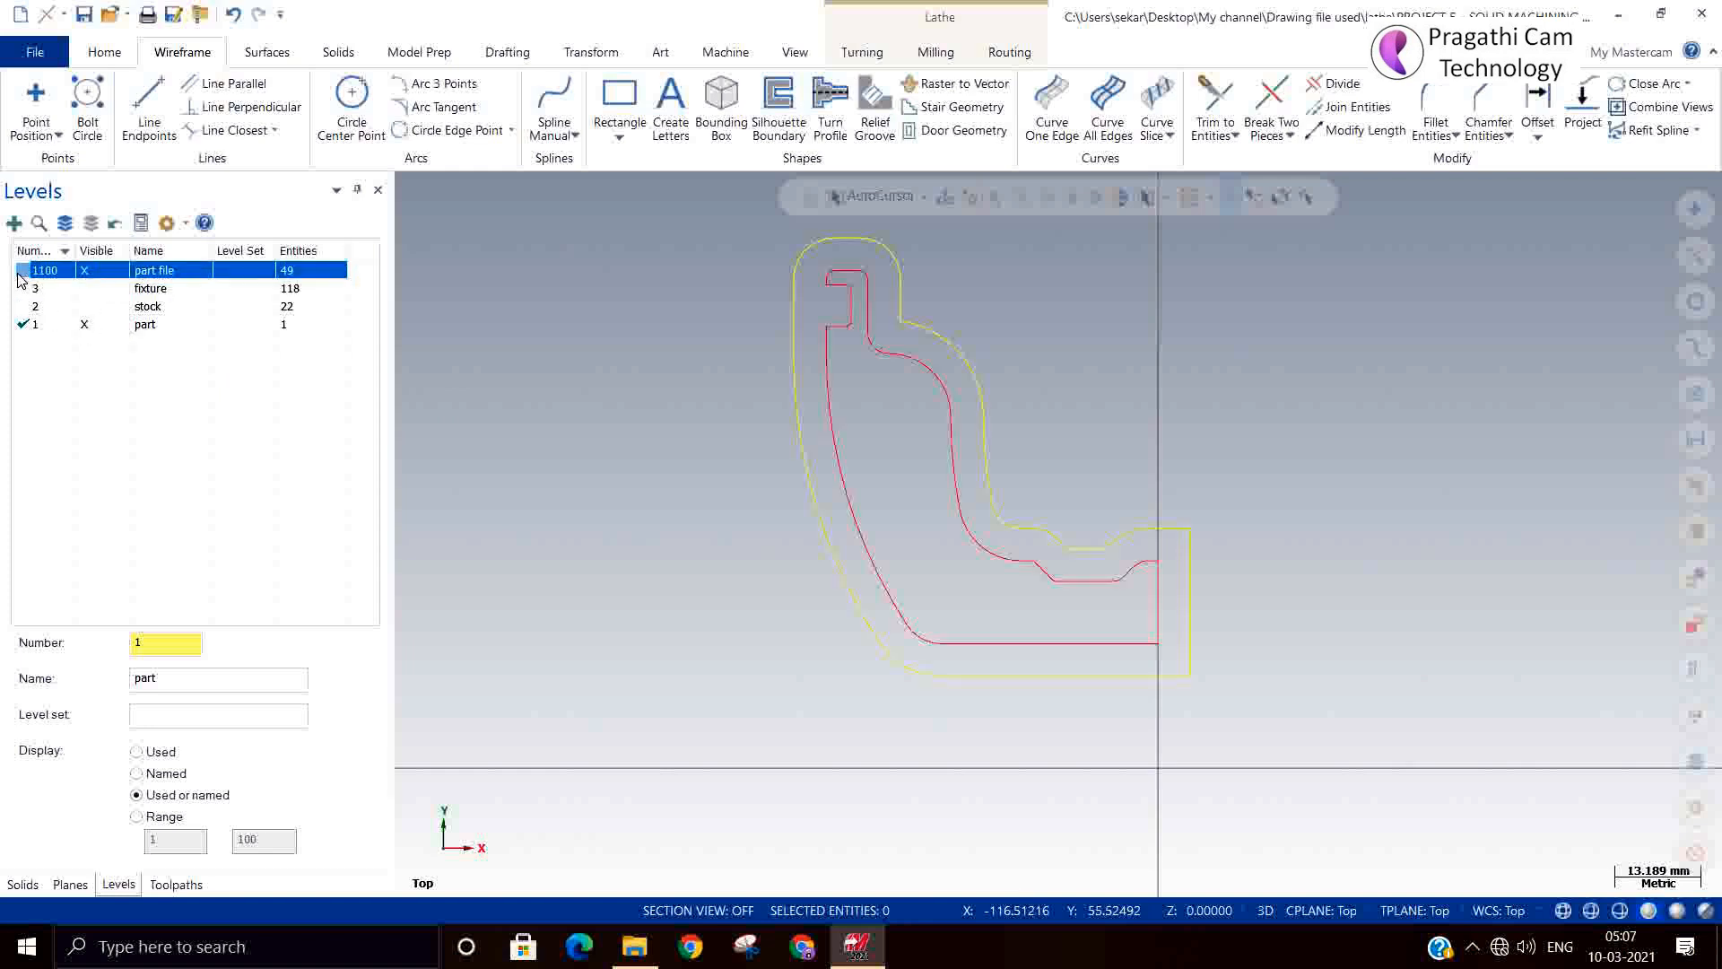
Make level 1100 (part file) the active level and hide the part level.
click(24, 270)
click(81, 326)
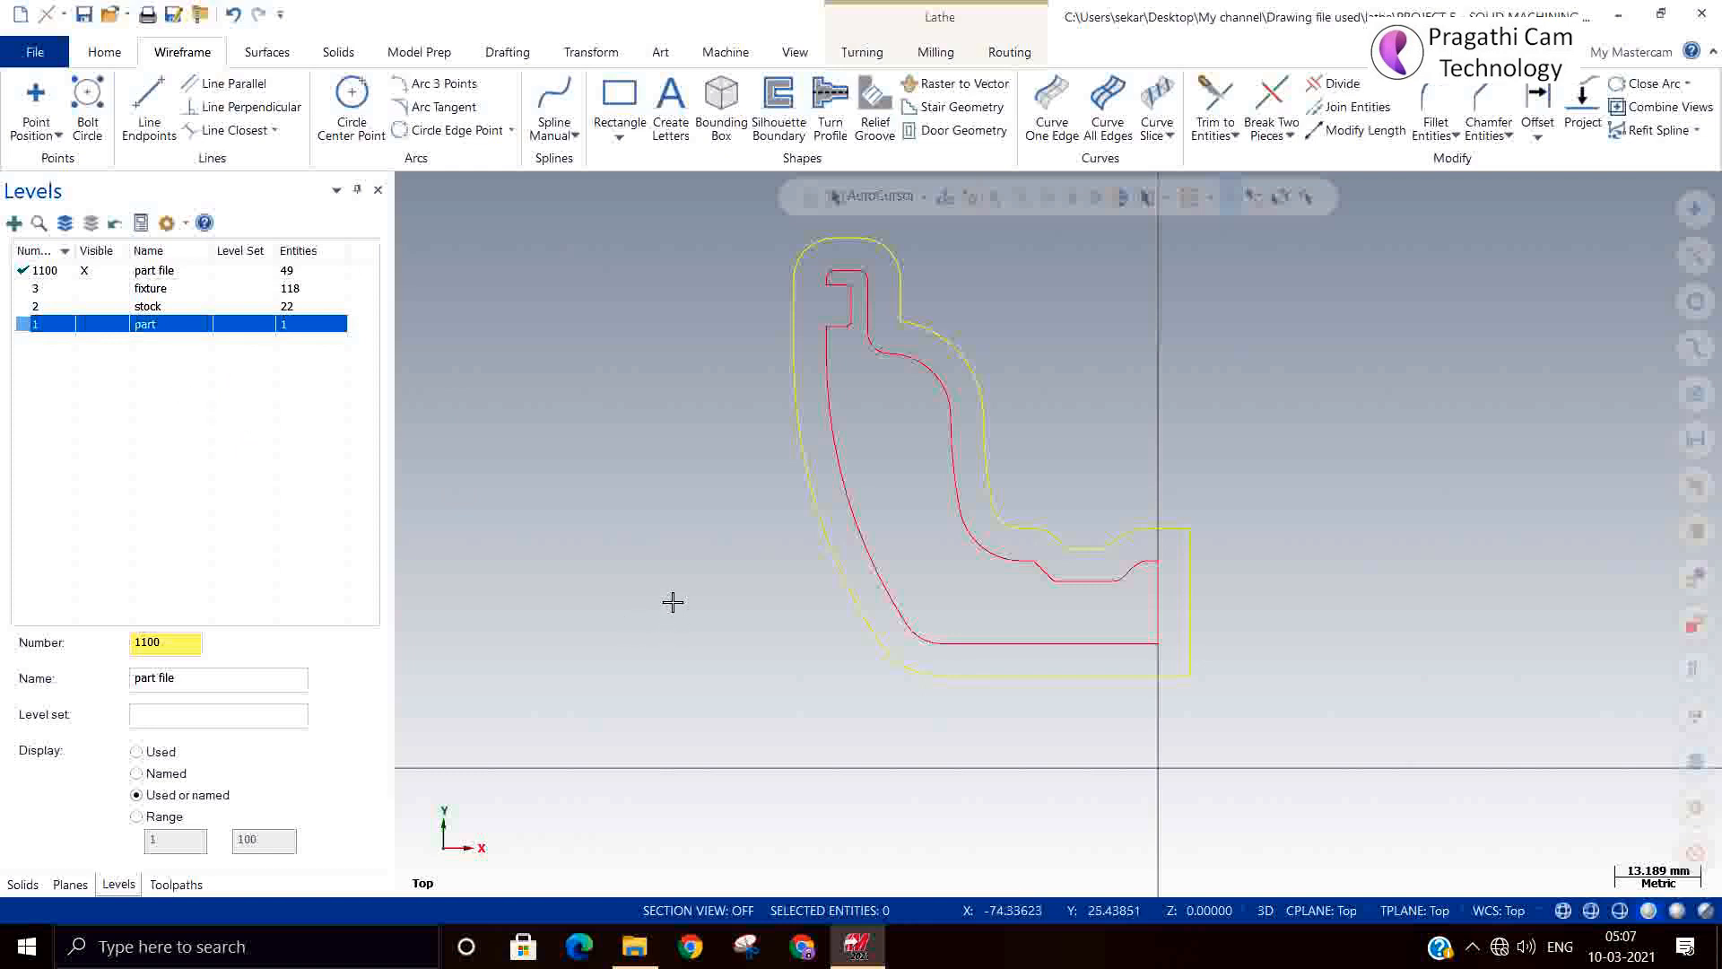
Draw a horizontal centre line about 88 mm long from the origin in the negative X direction.
click(154, 108)
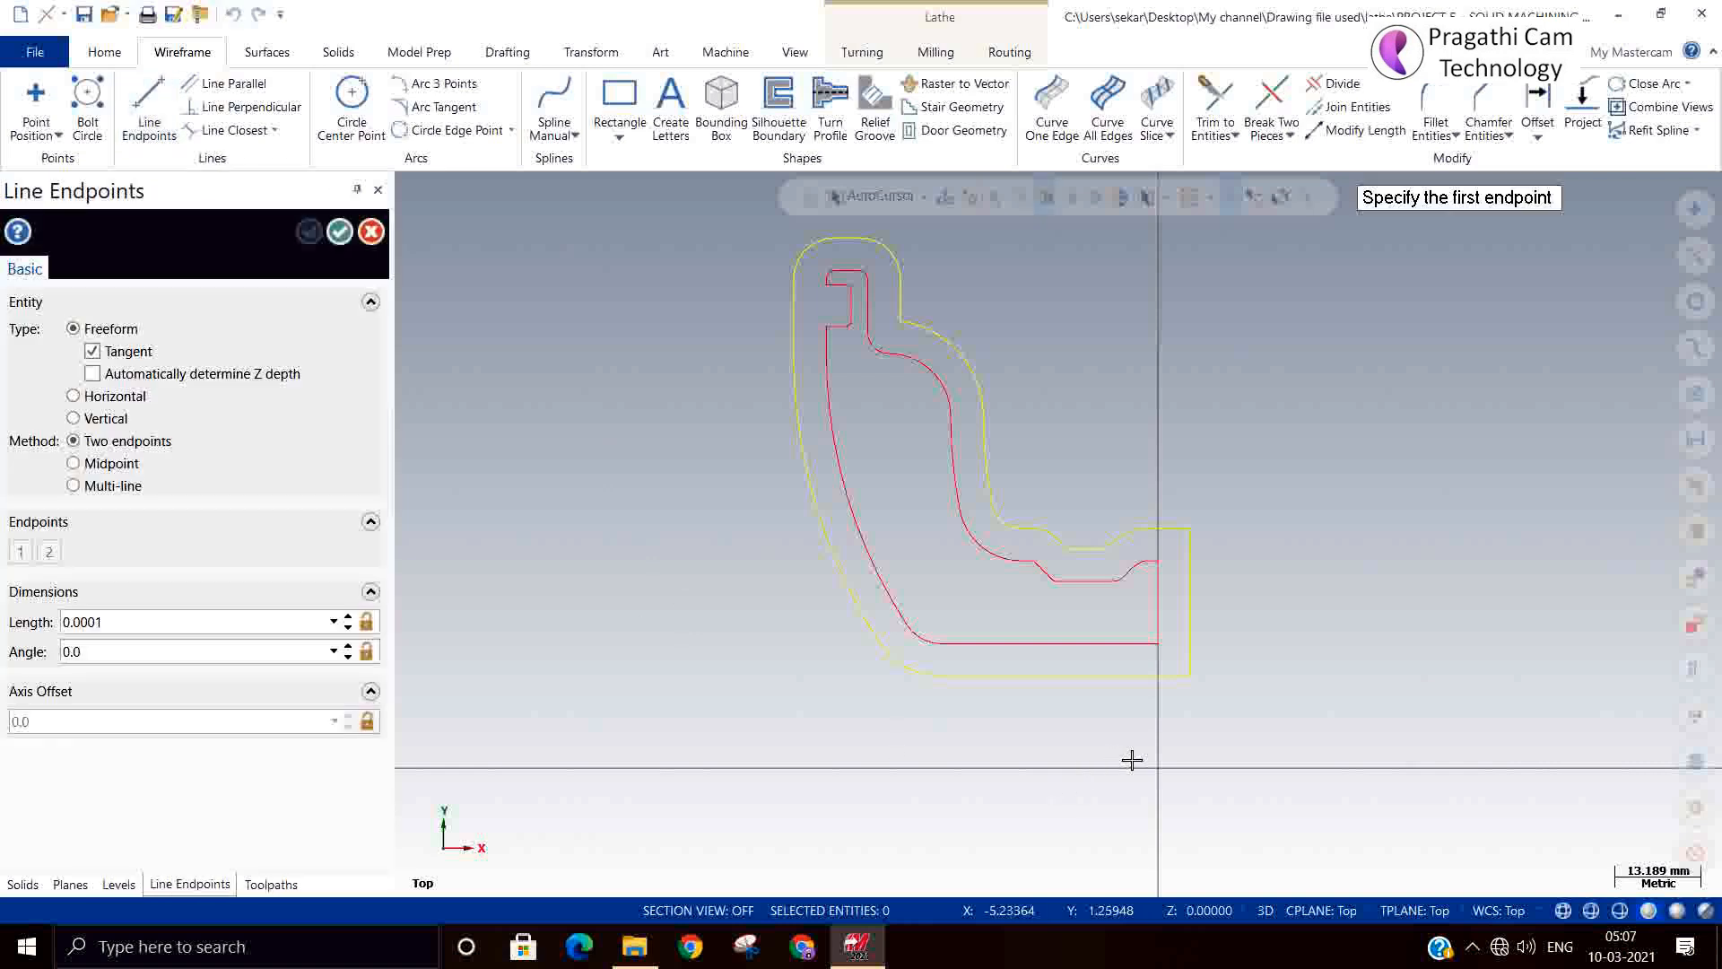
click(1158, 767)
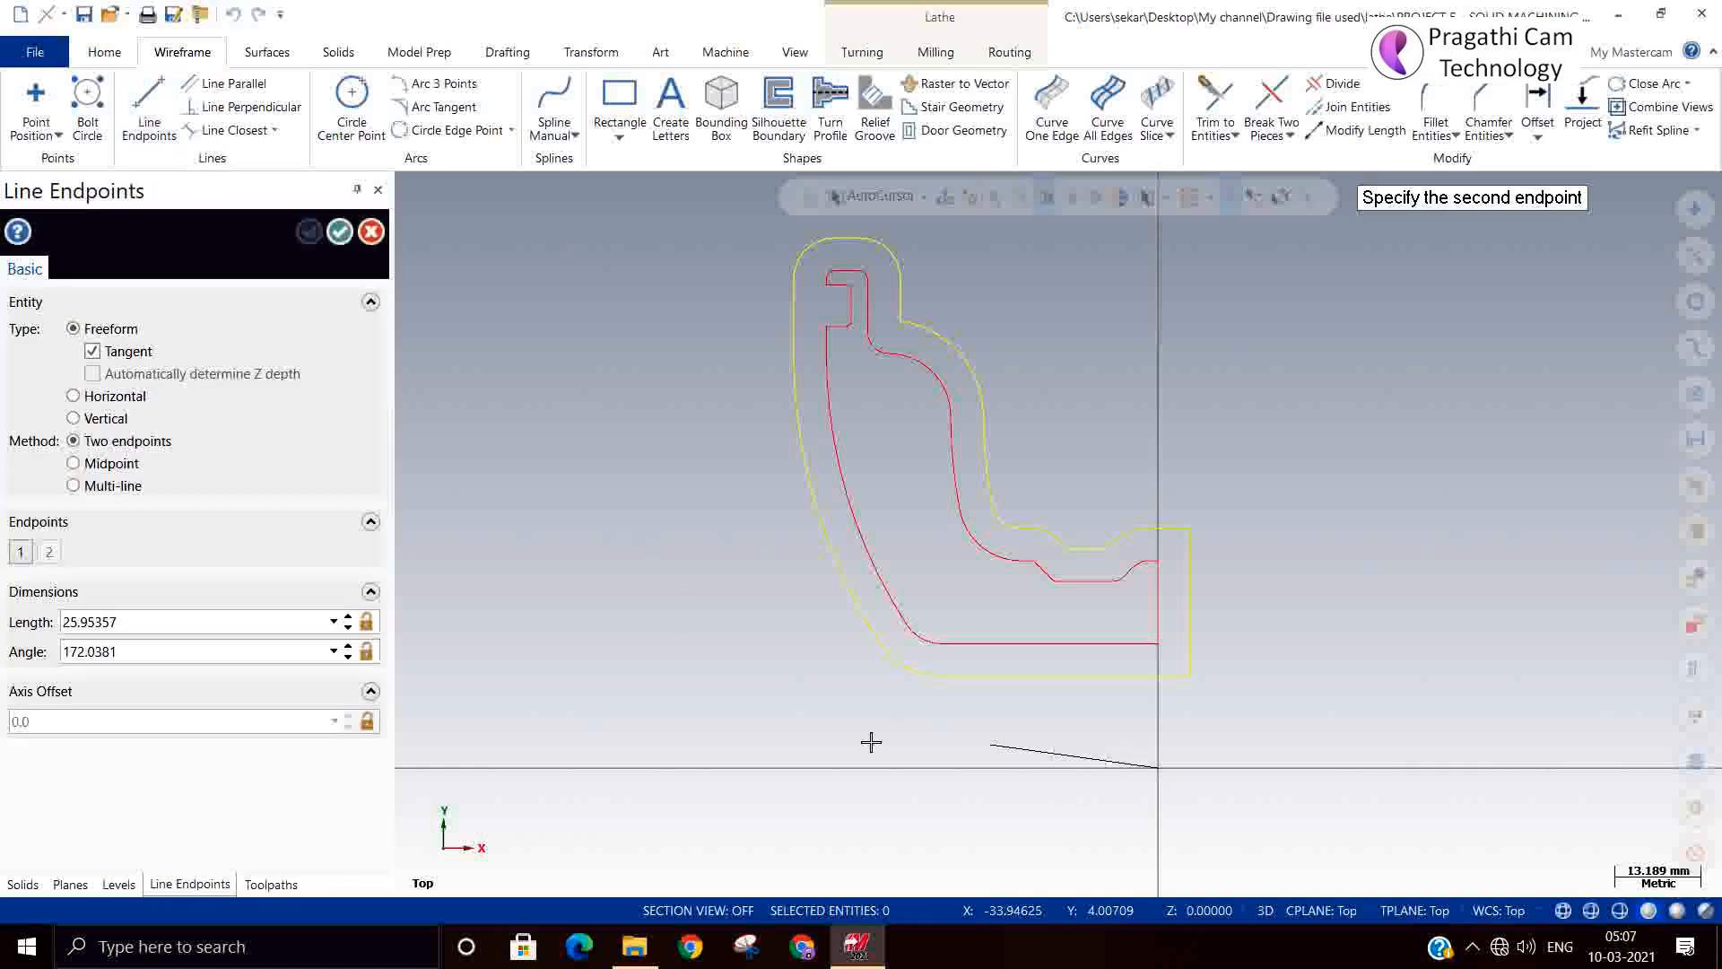
click(585, 767)
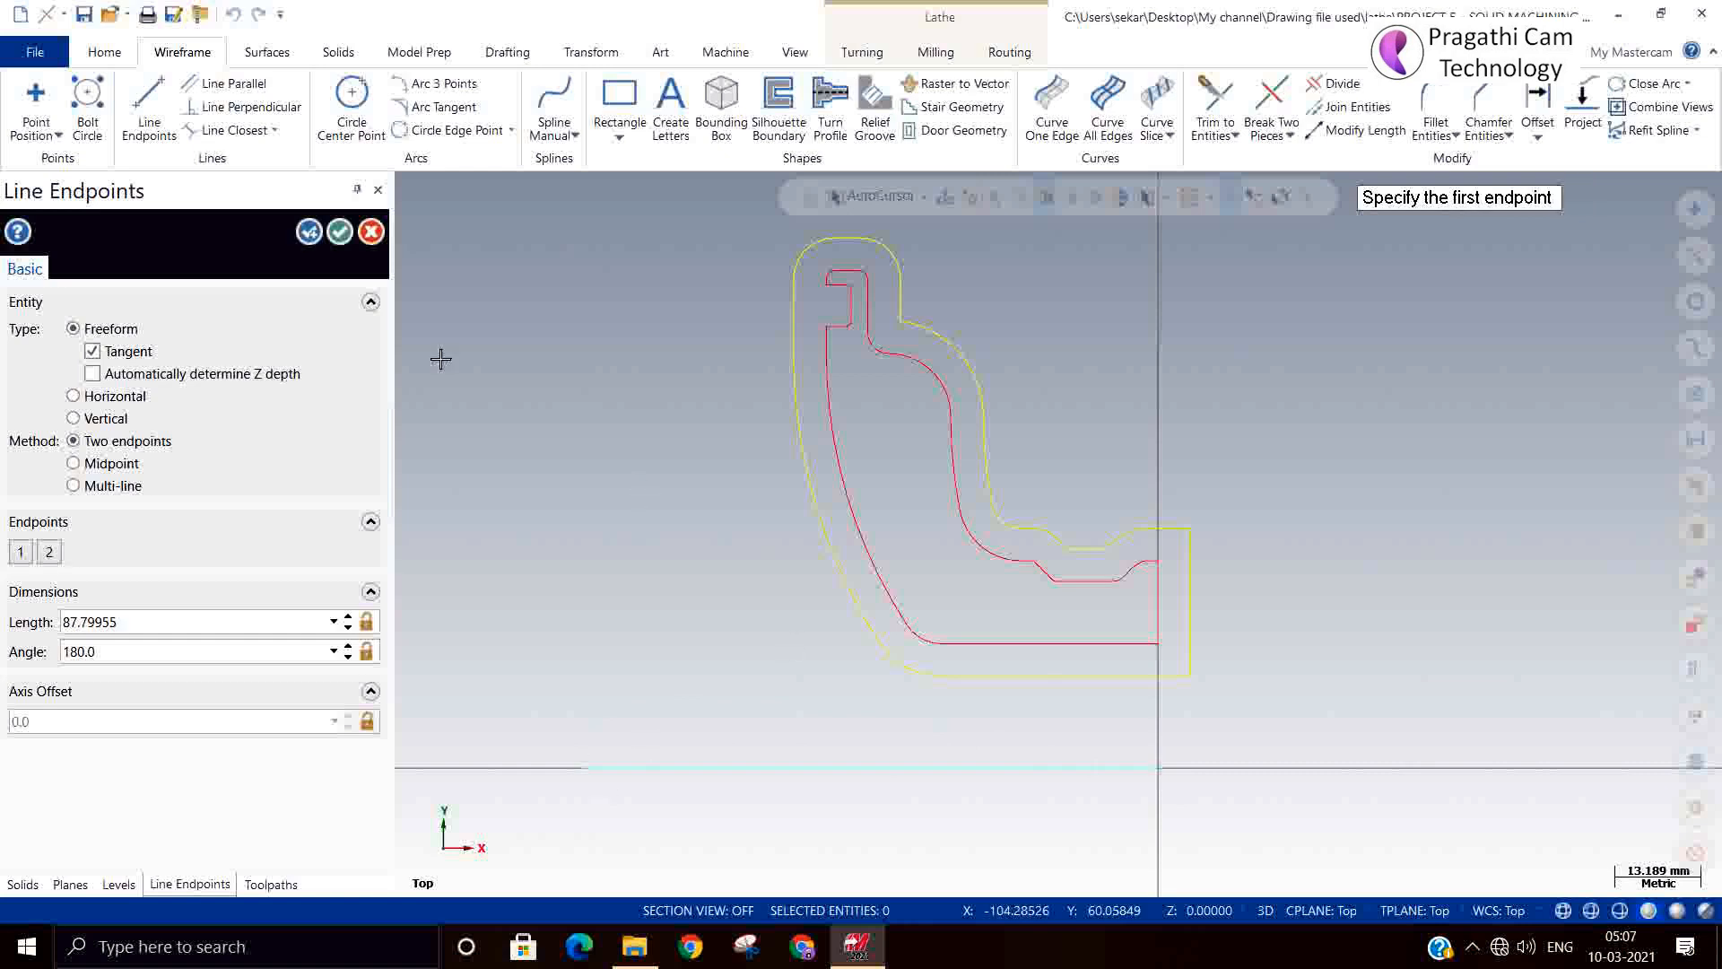
click(337, 232)
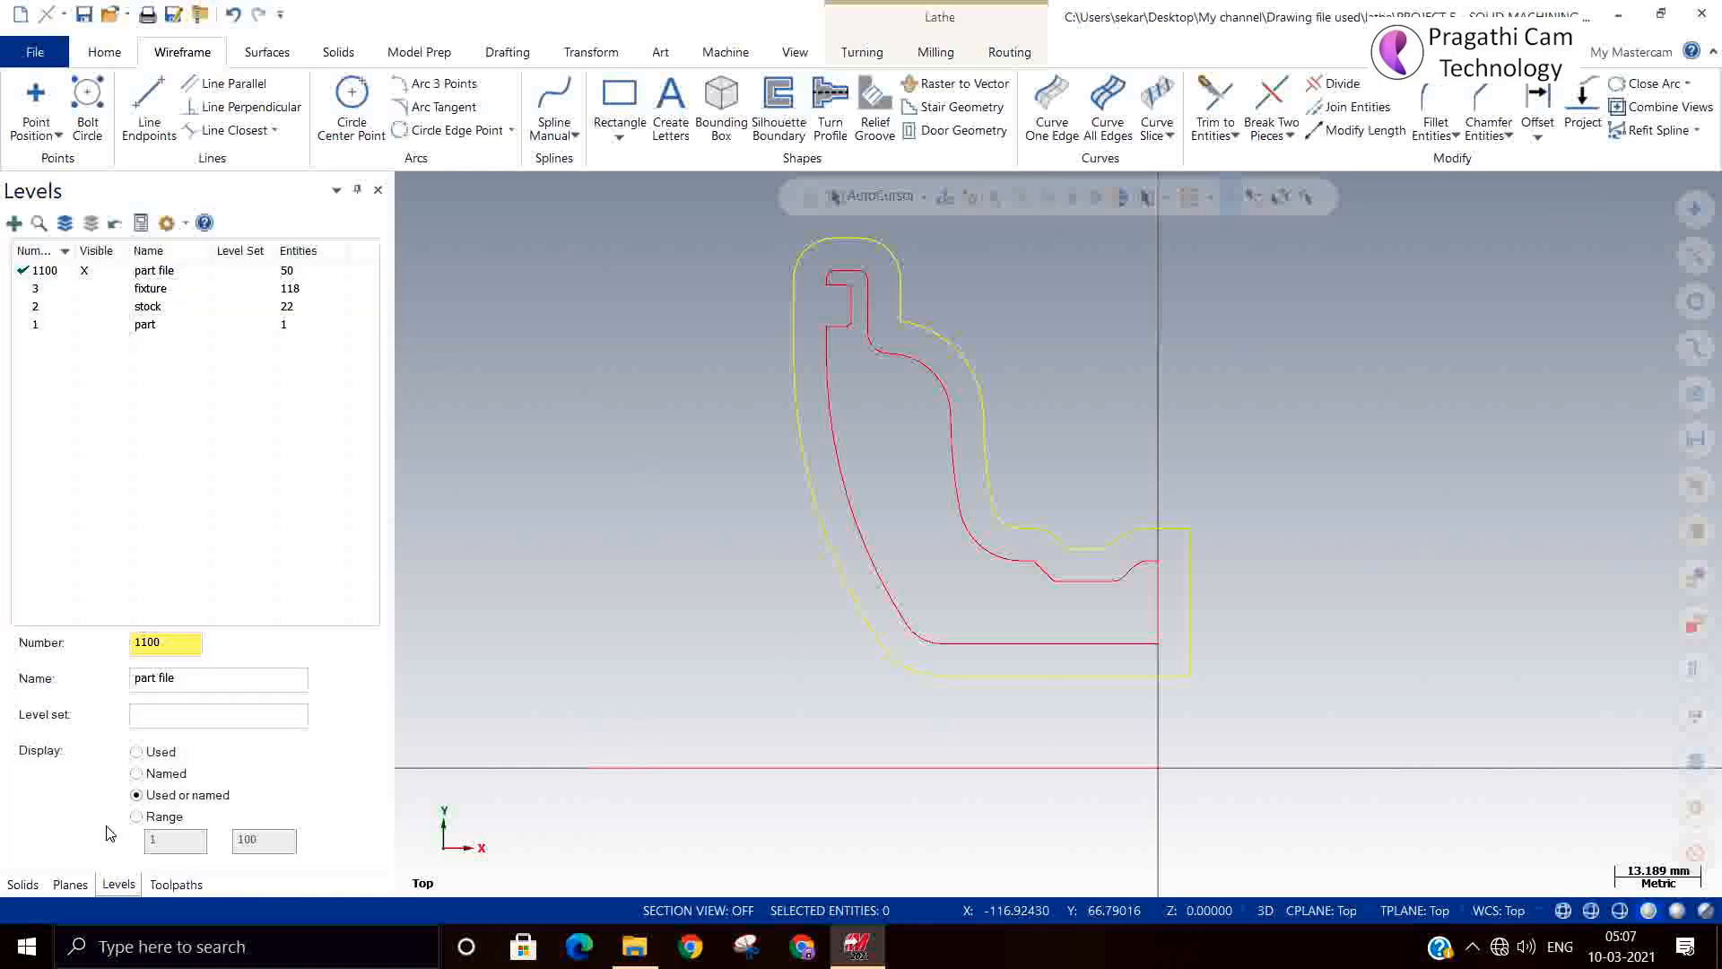
Define the left spindle stock as a Revolve geometry using the closed outer 5 mm offset profile as its chain.
click(156, 888)
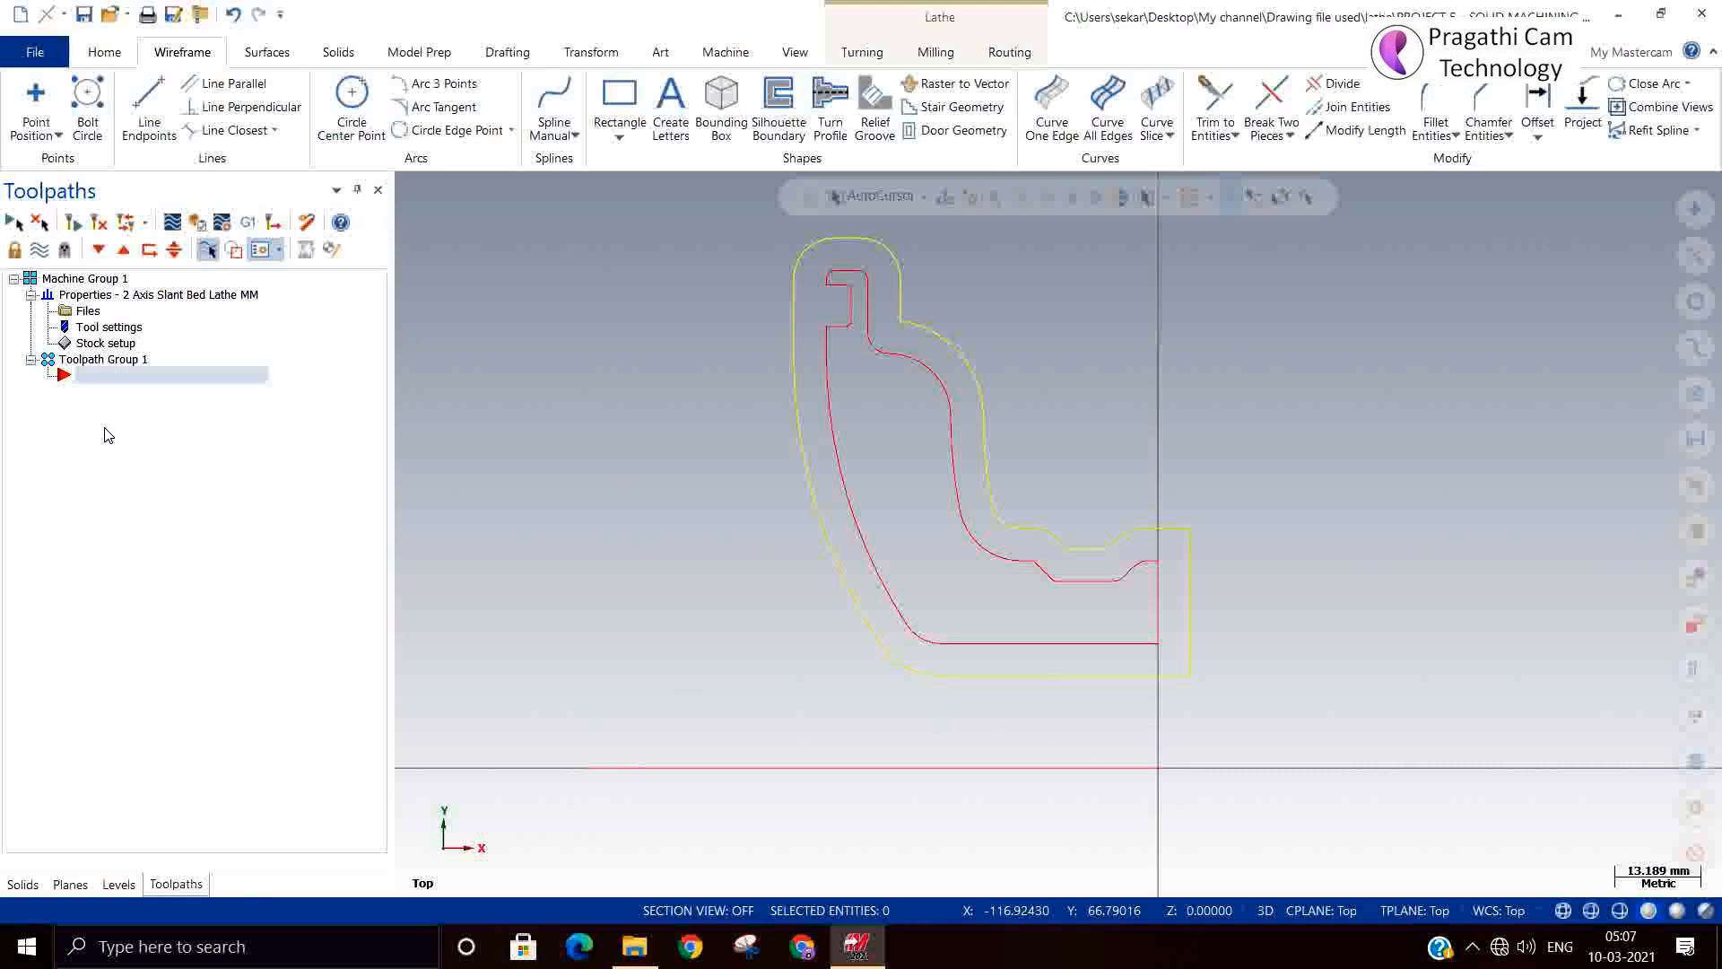
click(89, 346)
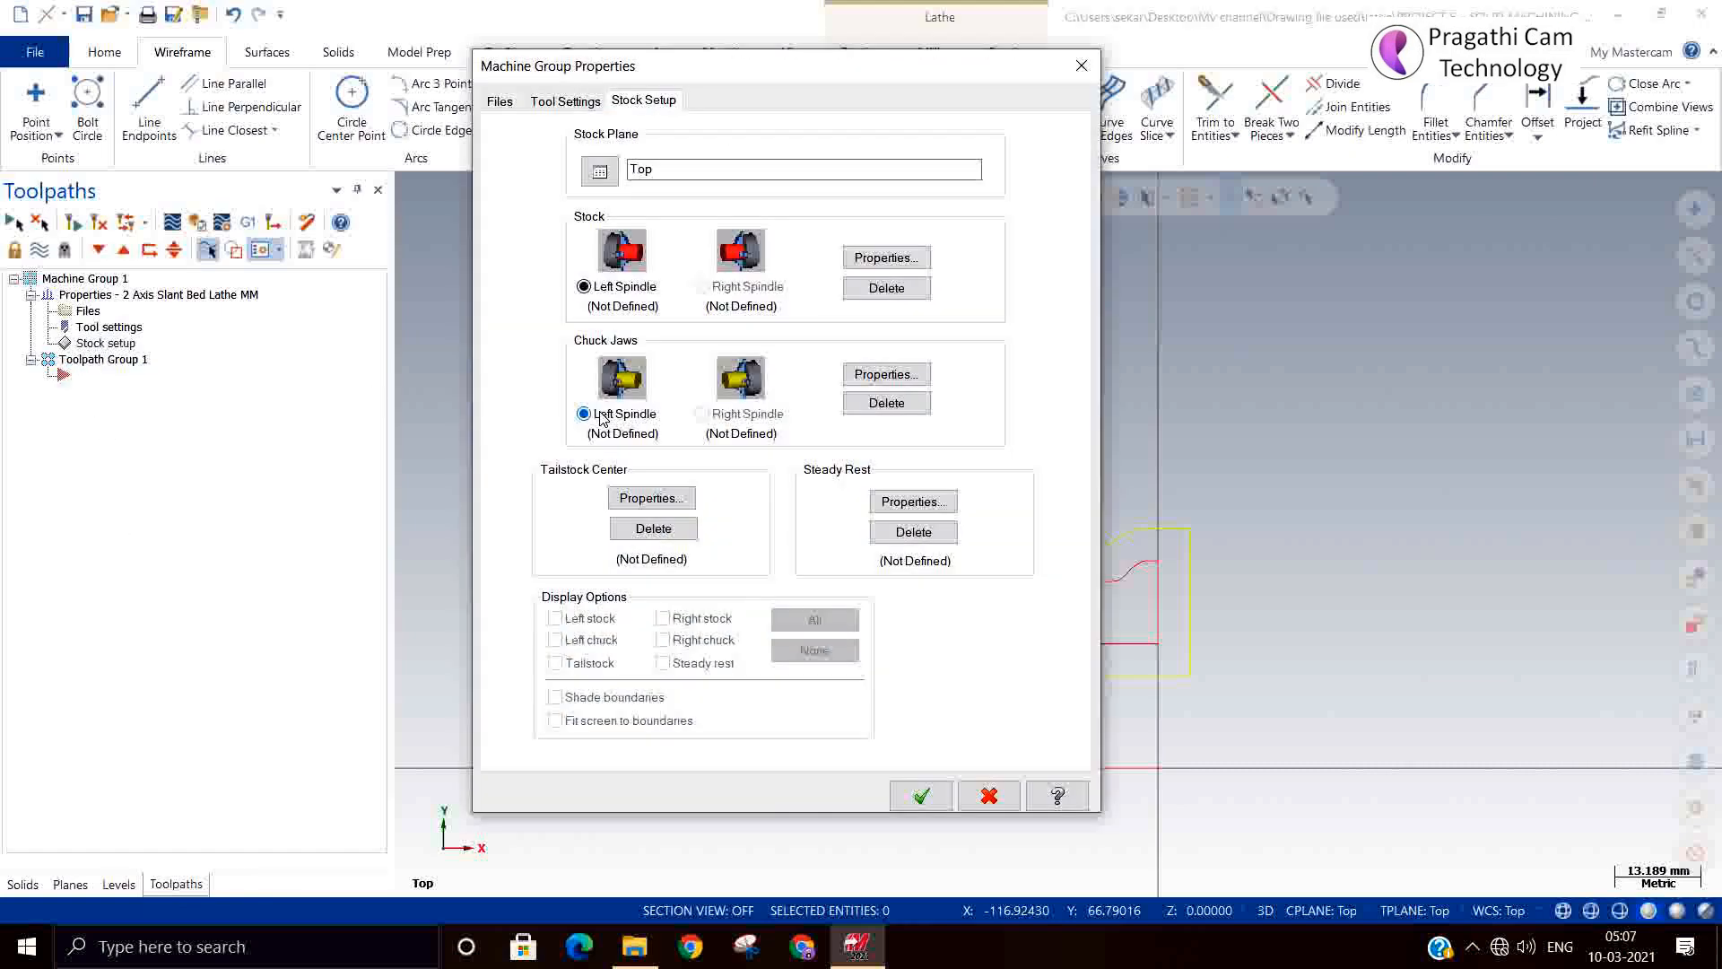
click(893, 267)
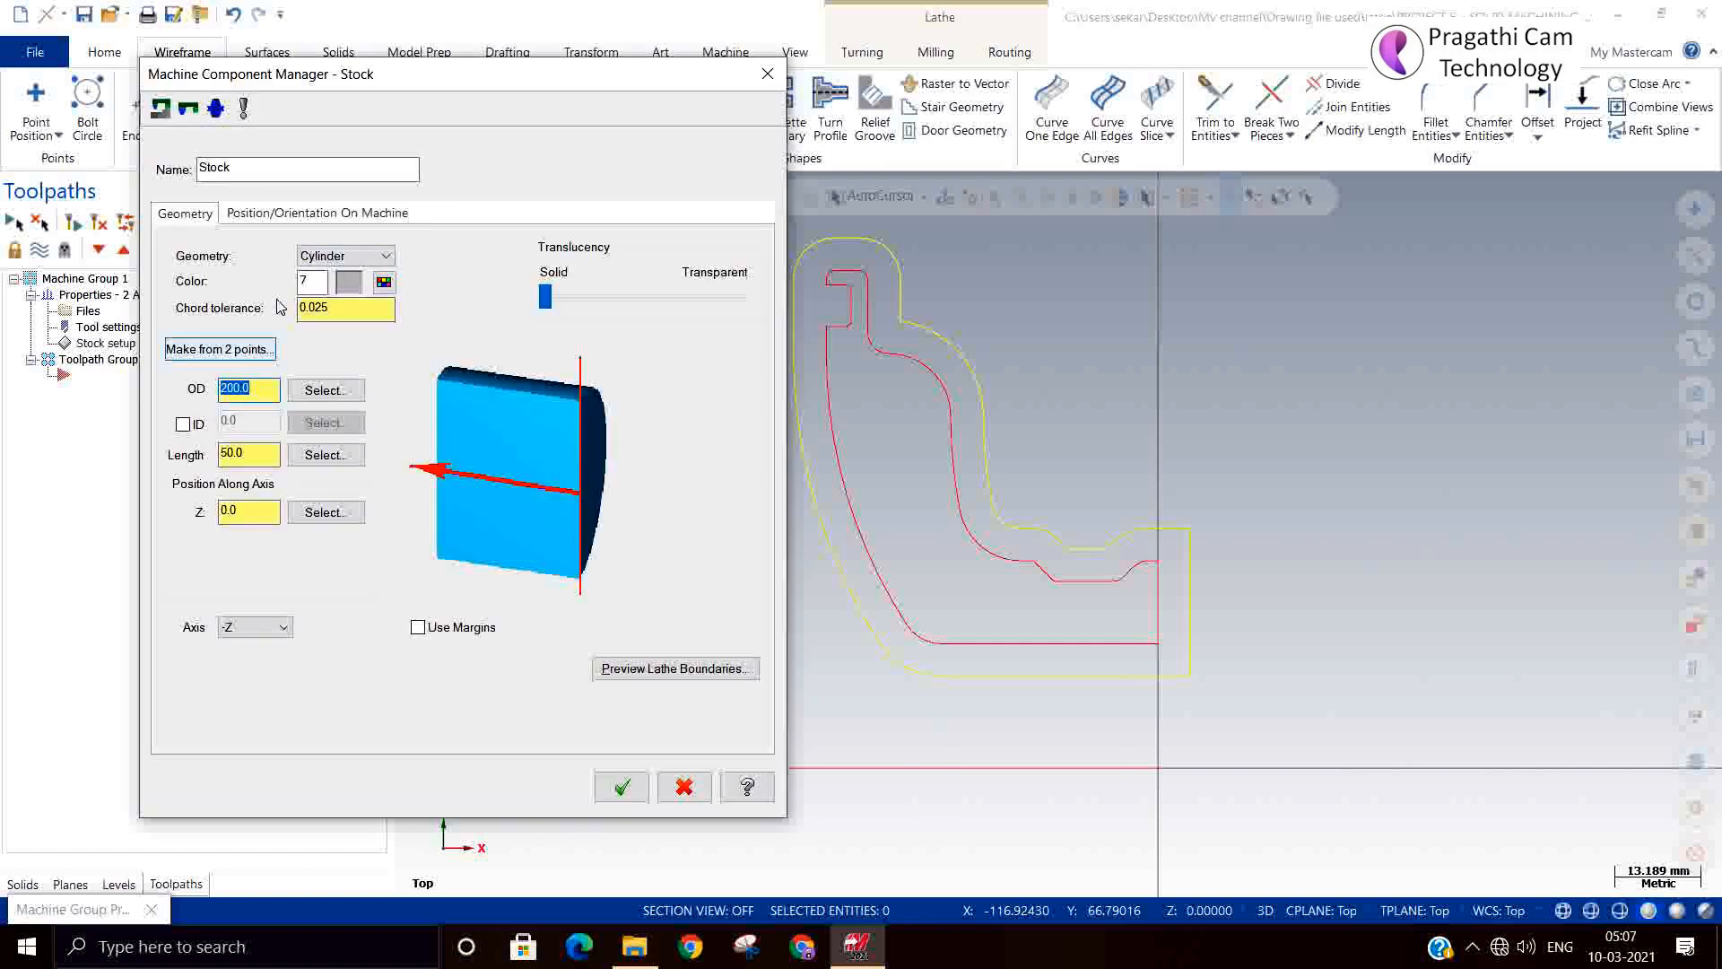
click(364, 256)
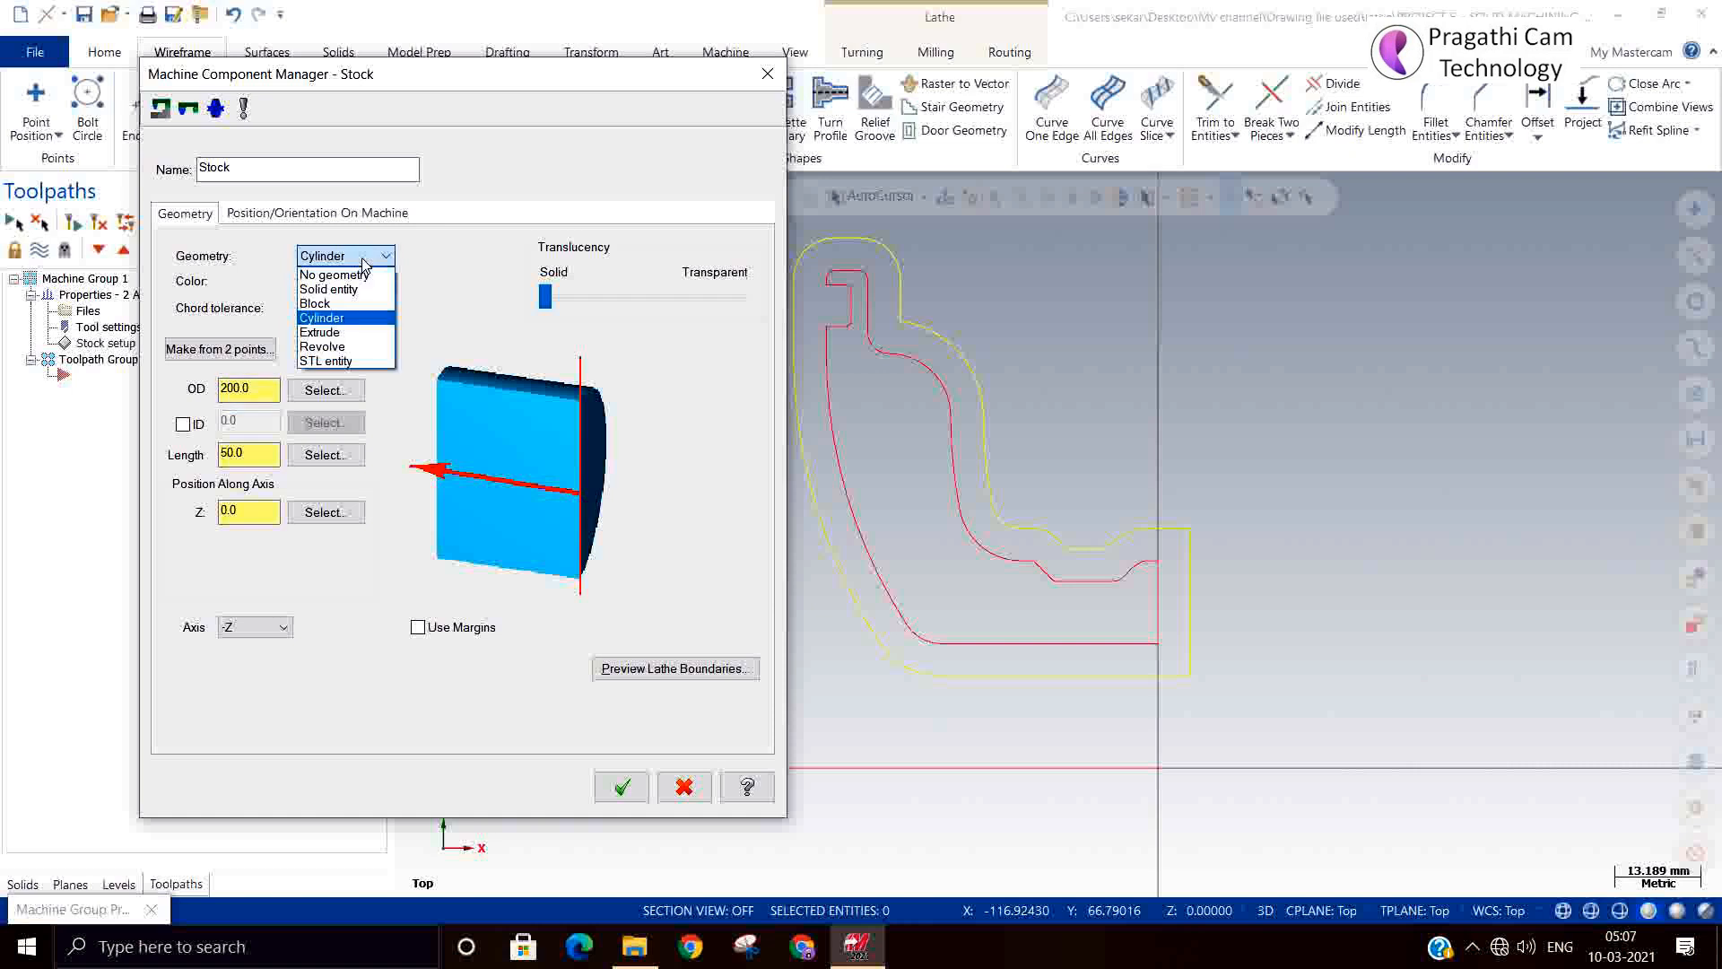
click(323, 347)
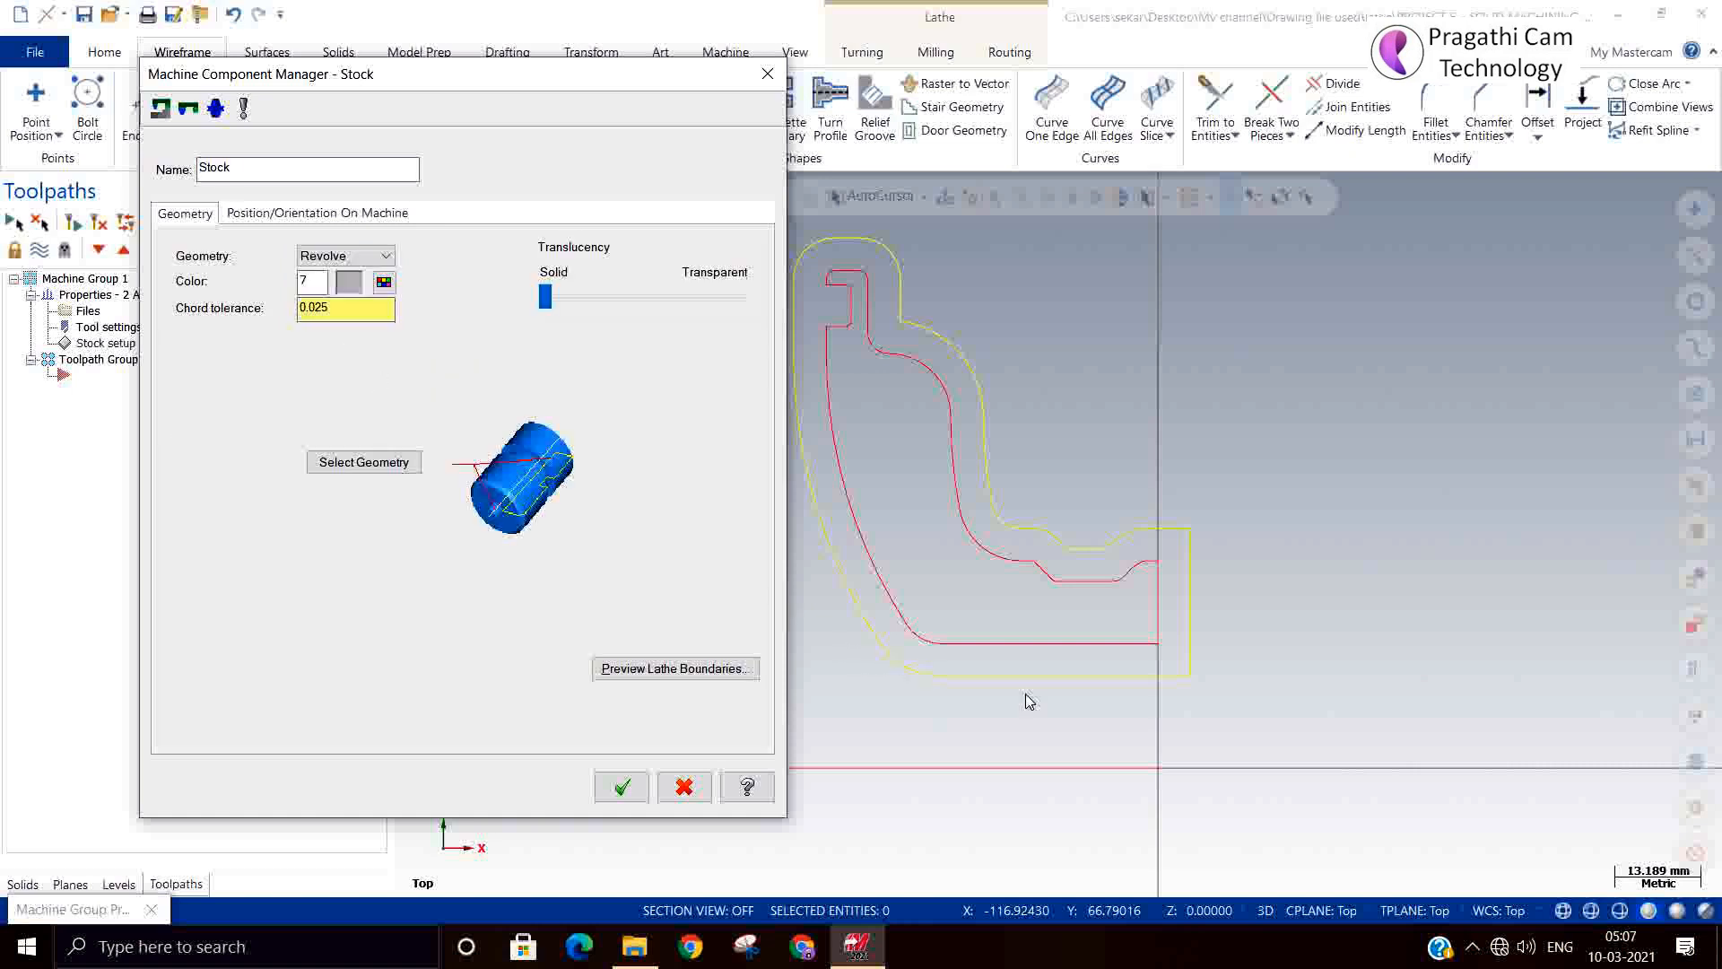
click(375, 463)
click(968, 676)
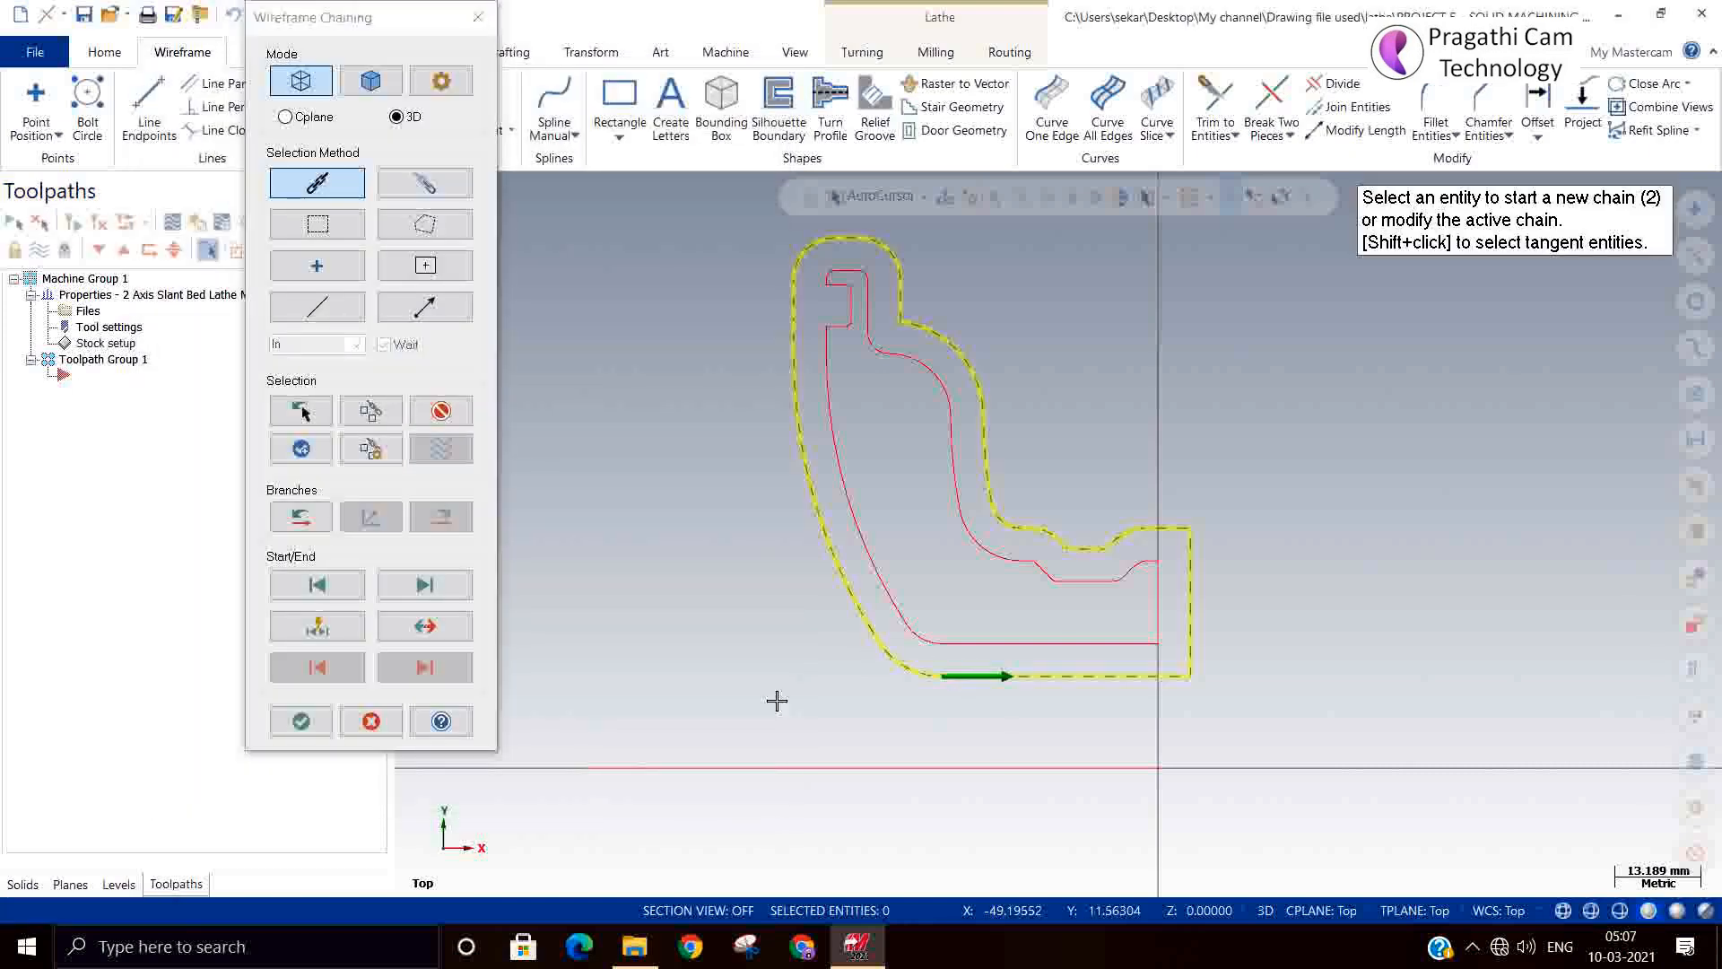
click(299, 721)
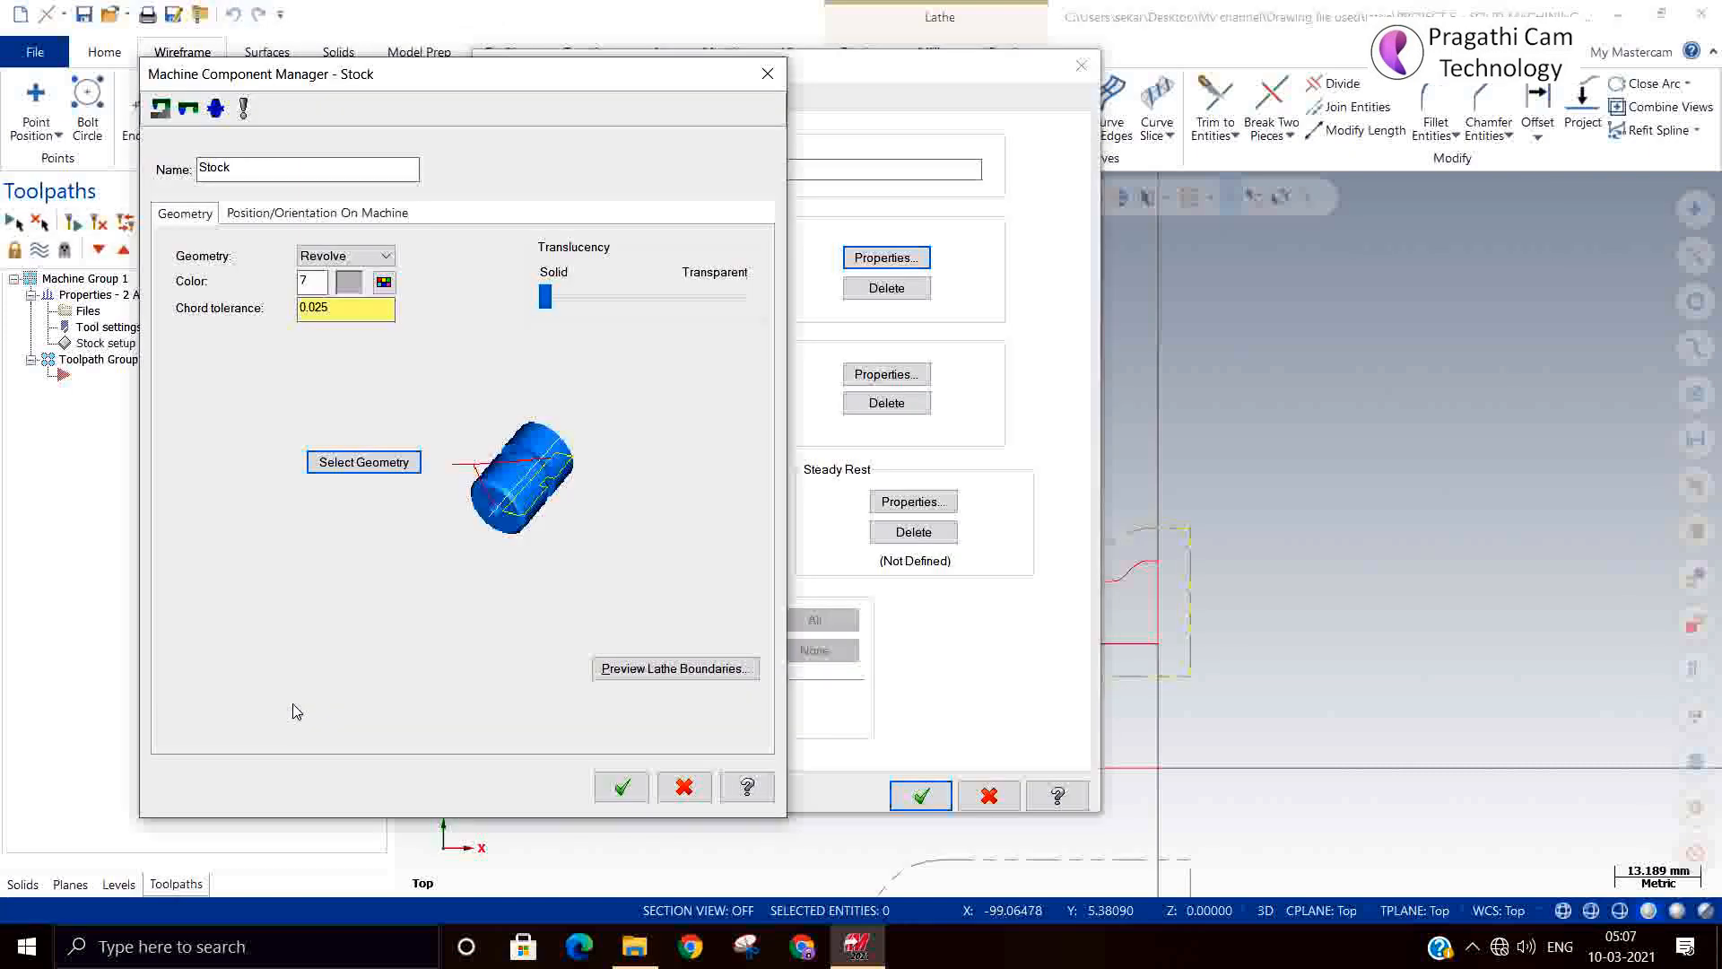
Preview the lathe boundaries of the revolved stock and accept the stock definition.
click(628, 667)
scroll(705, 499, down, 5)
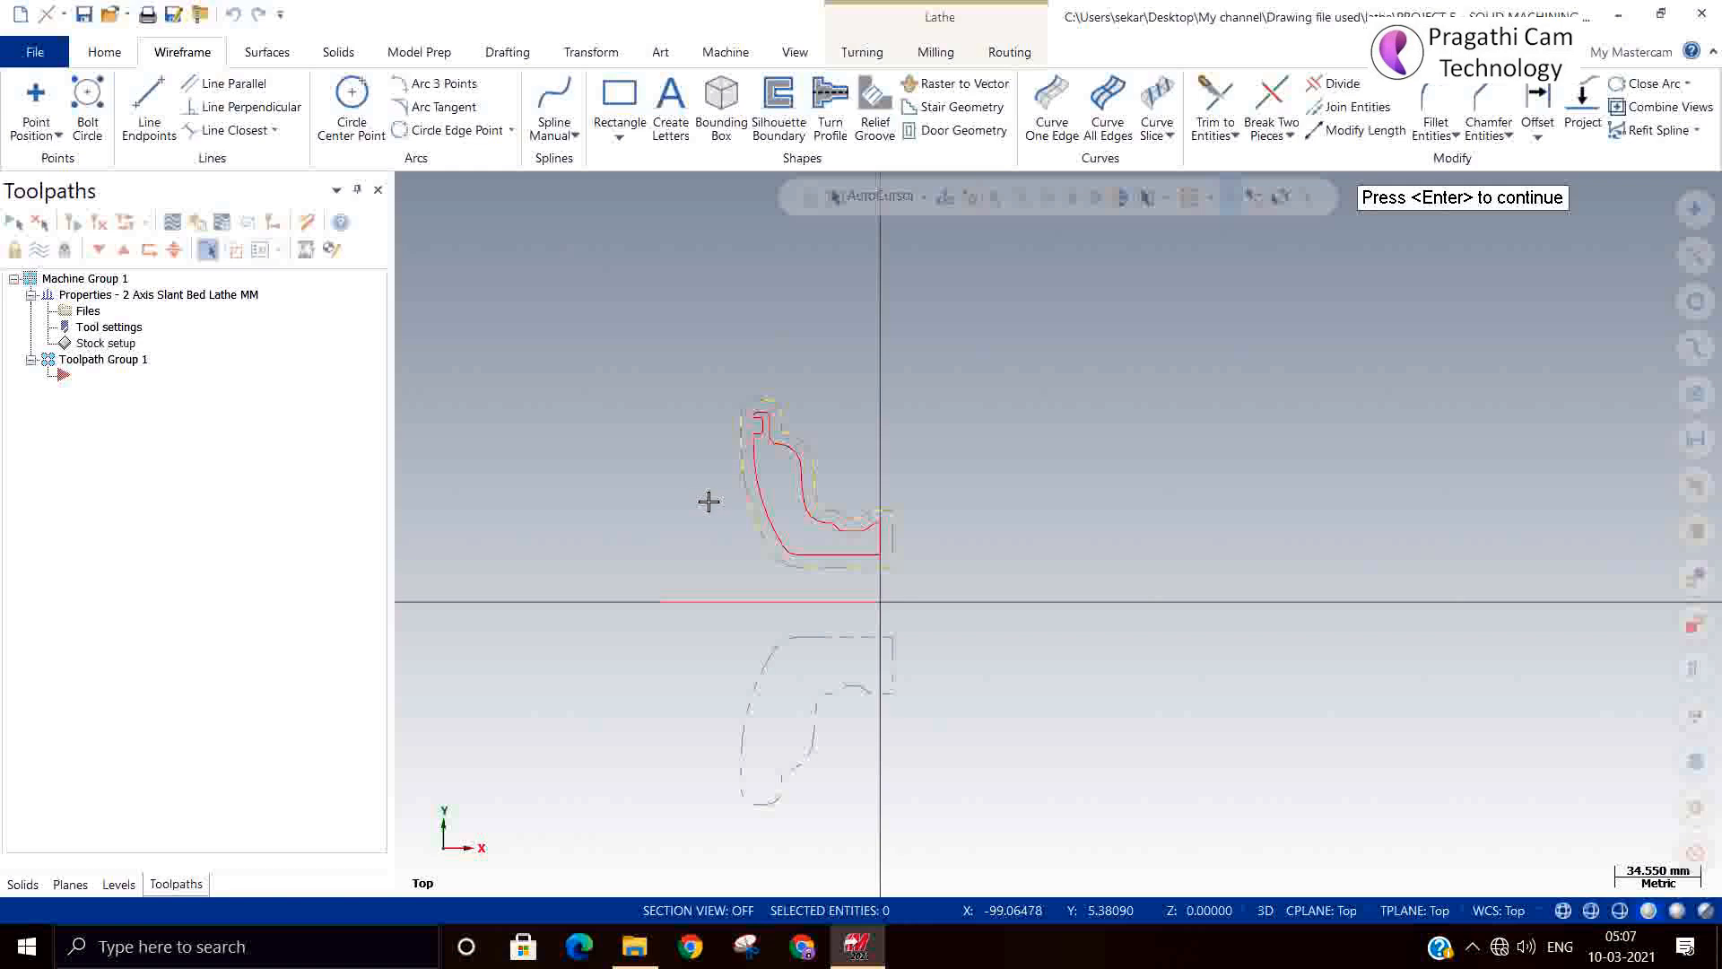
key(Return)
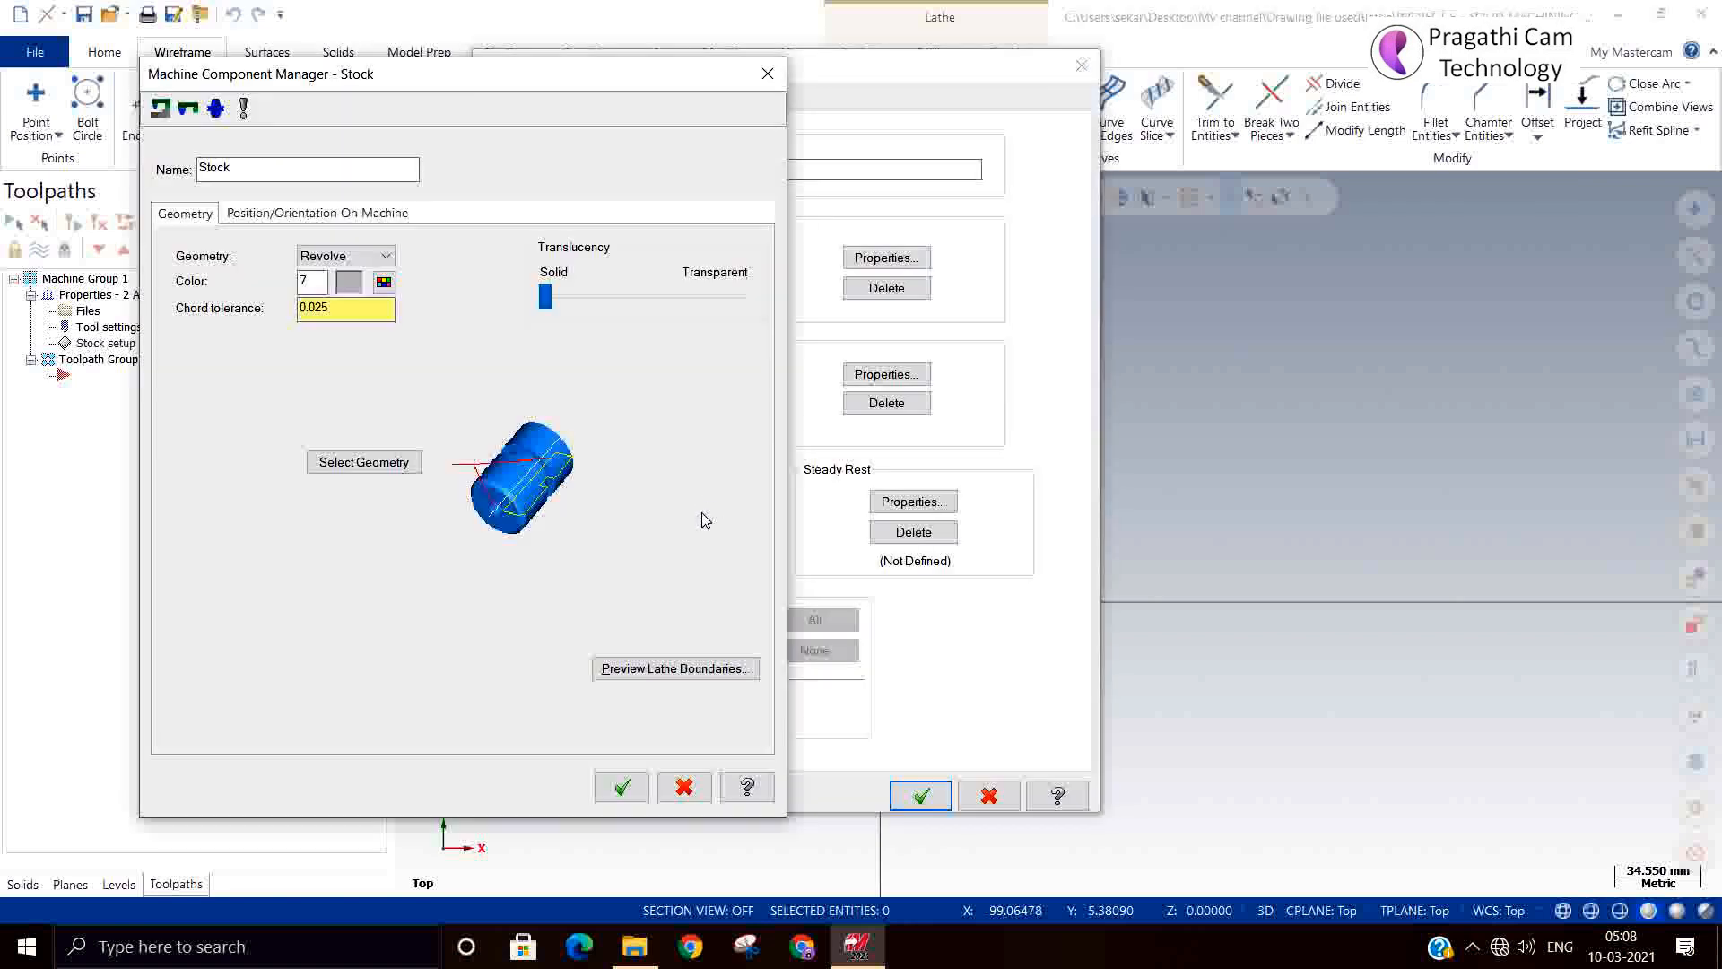
click(631, 793)
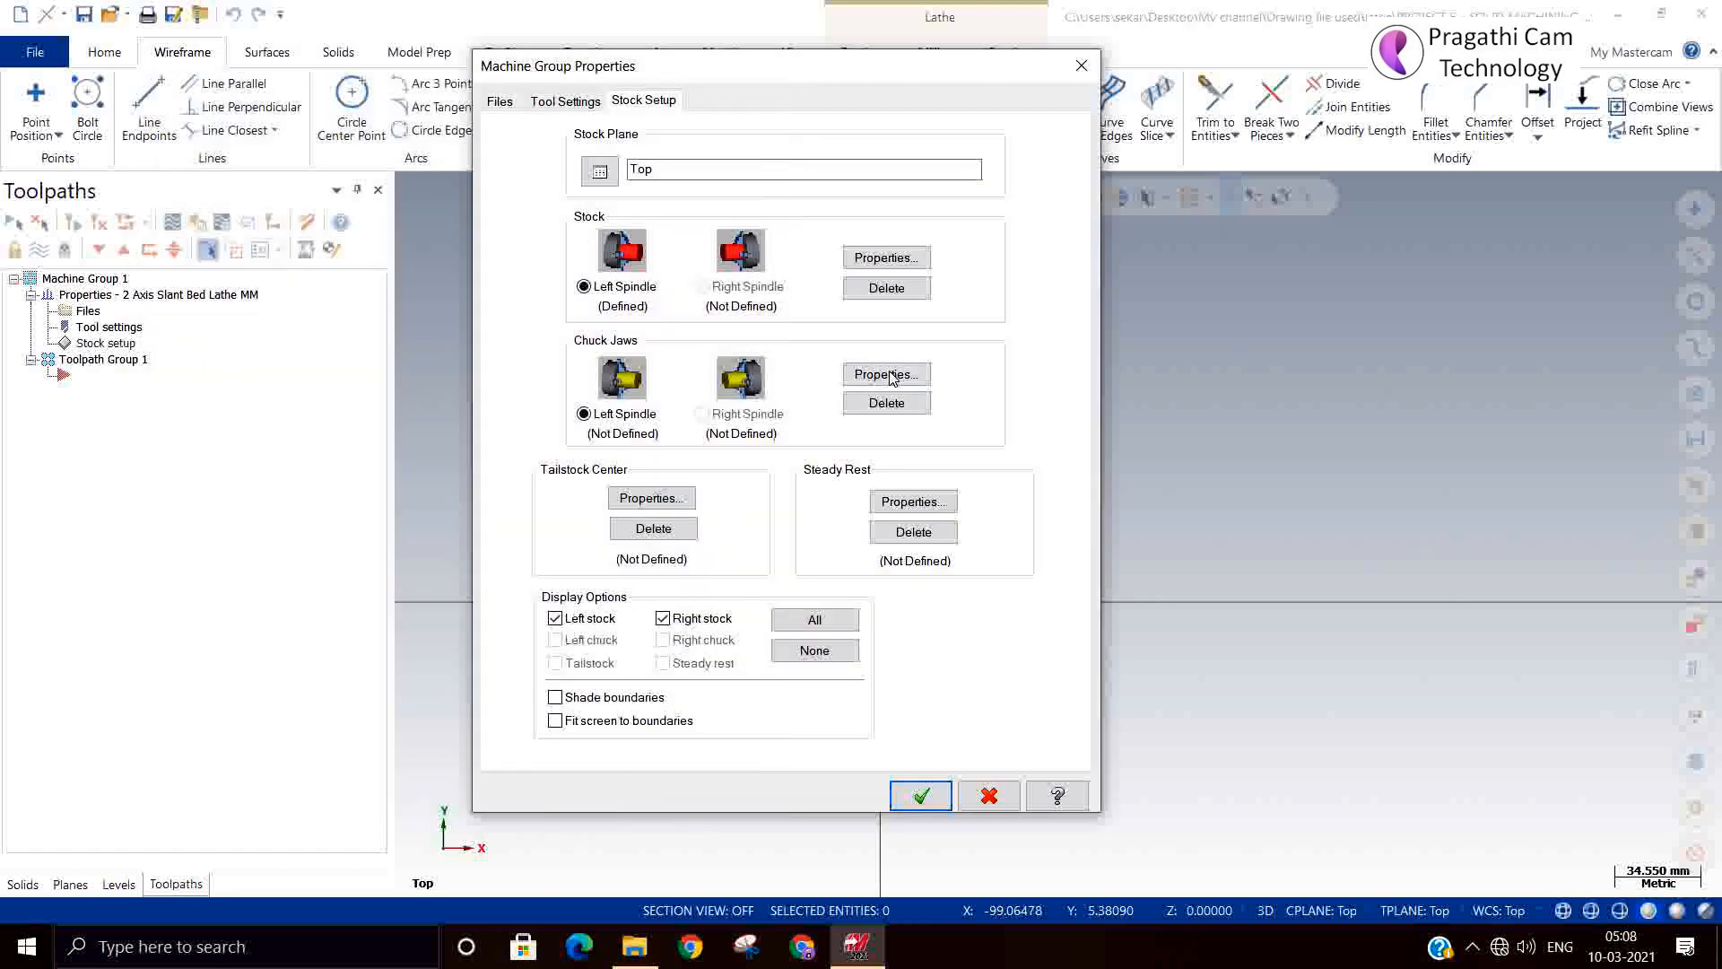
Define the left spindle chuck jaws with OD clamping, positioned on the top of the stock profile at diameter 162.4 and Z -47.625.
key(Return)
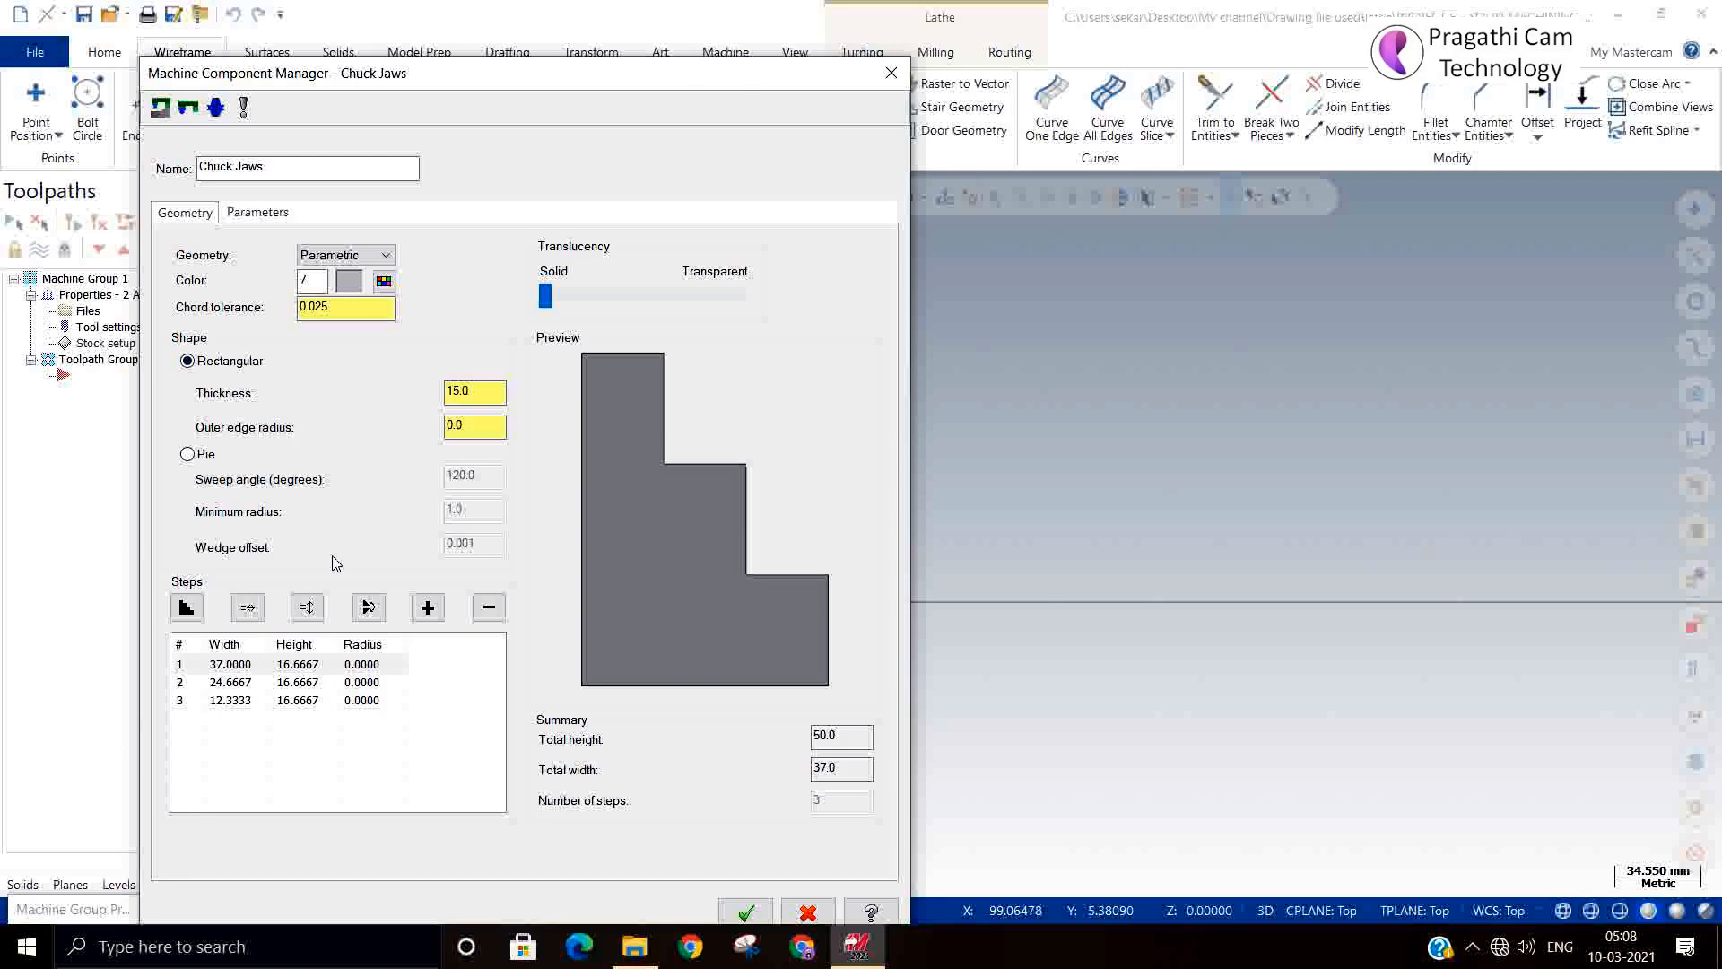
click(251, 215)
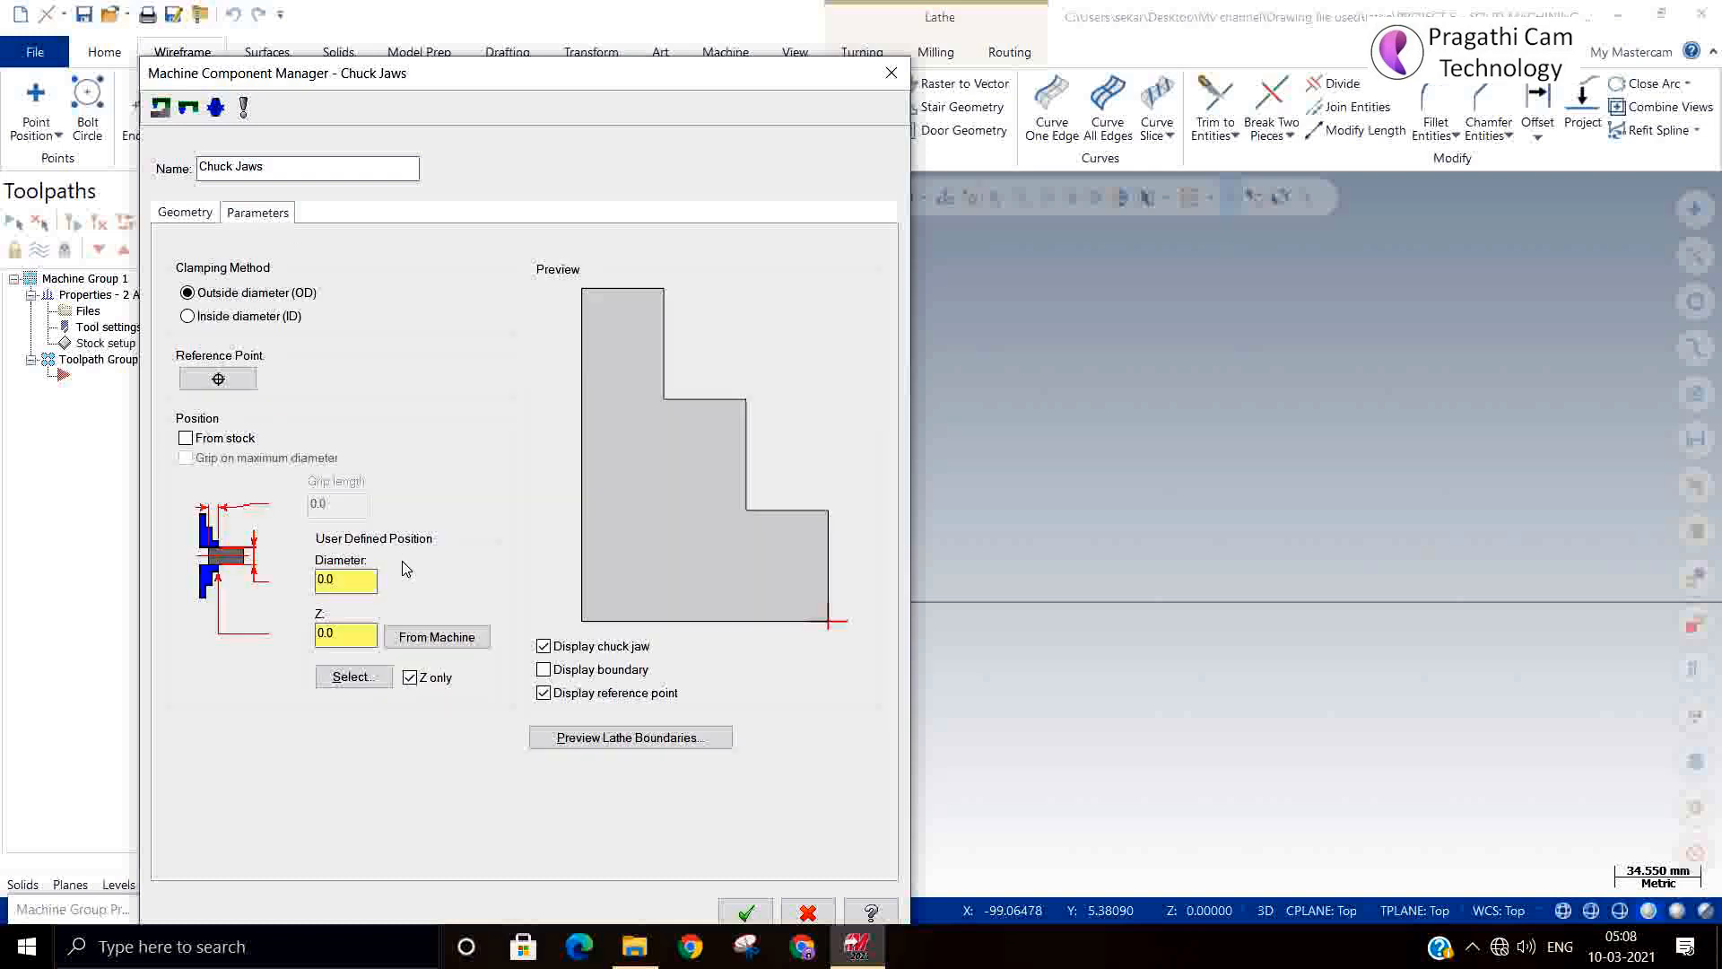
click(351, 677)
scroll(780, 350, up, 6)
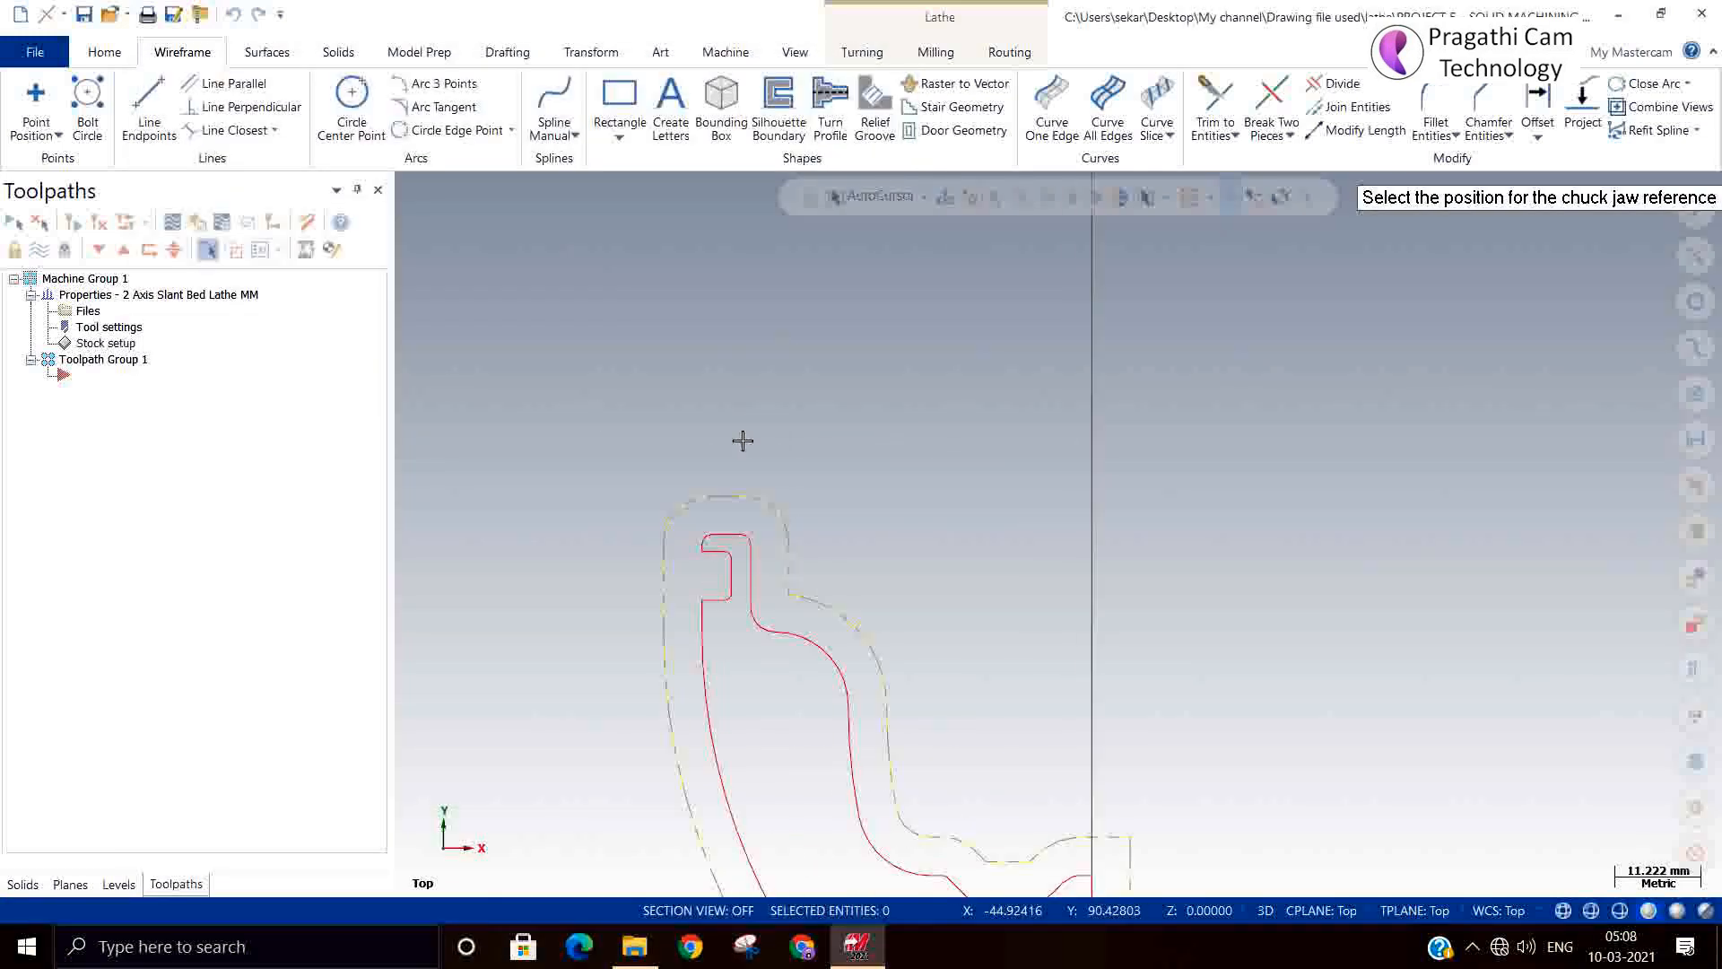
click(726, 498)
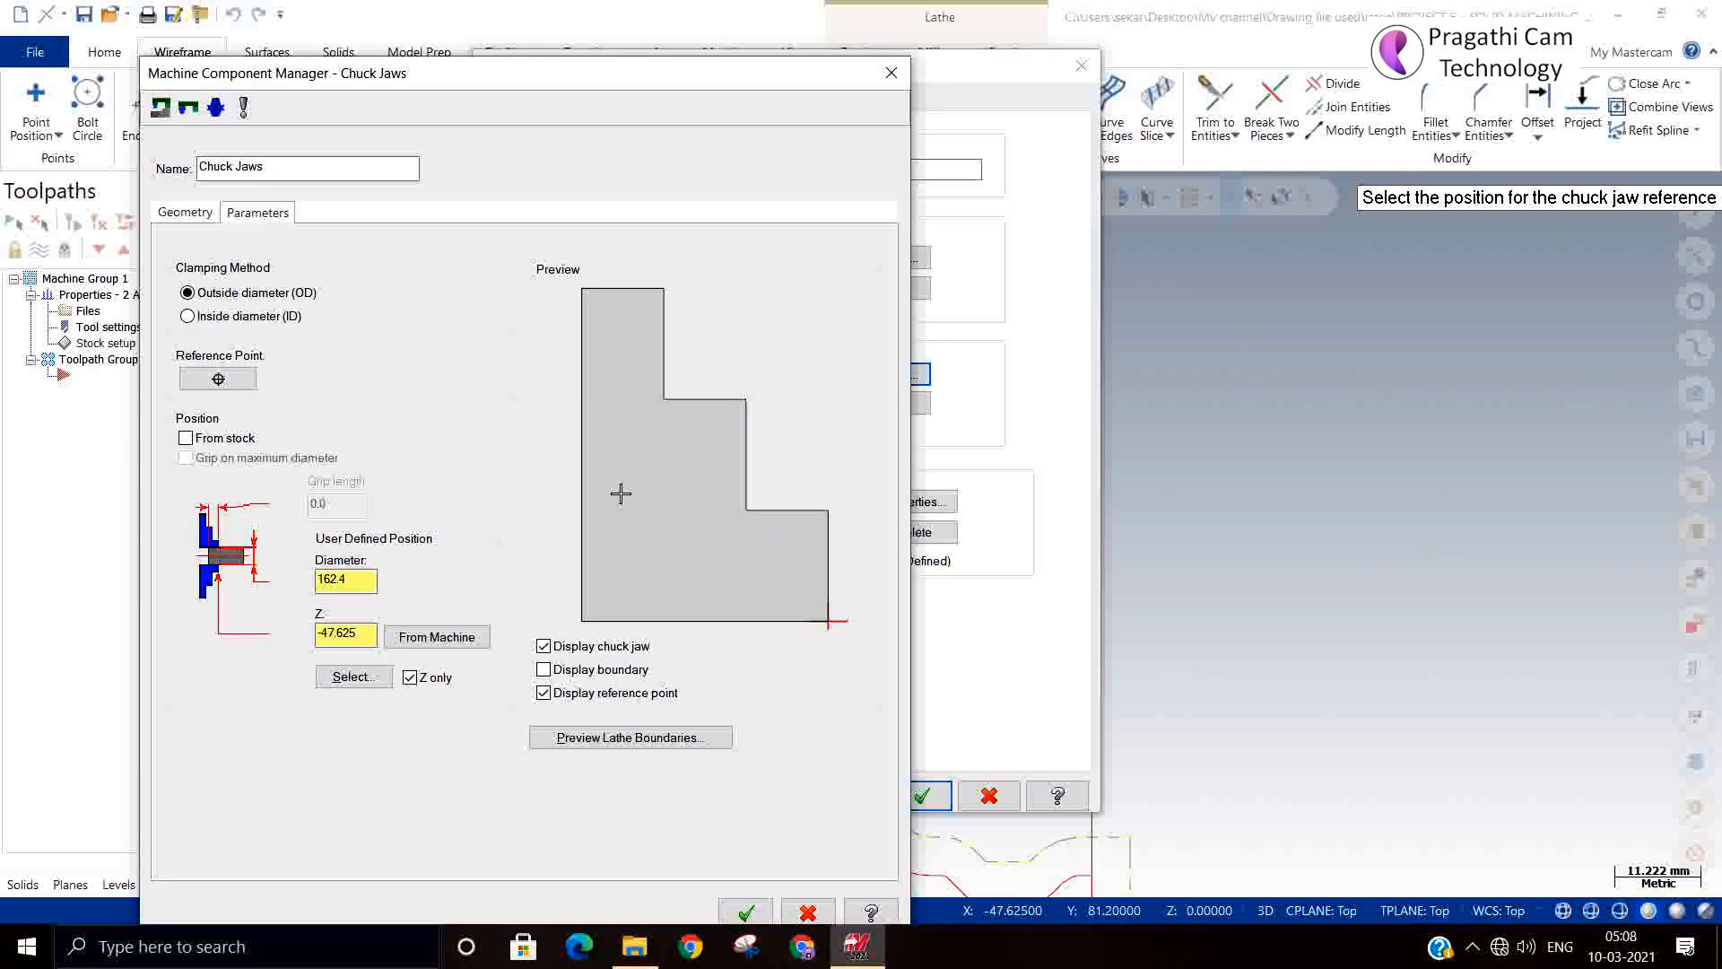
click(743, 912)
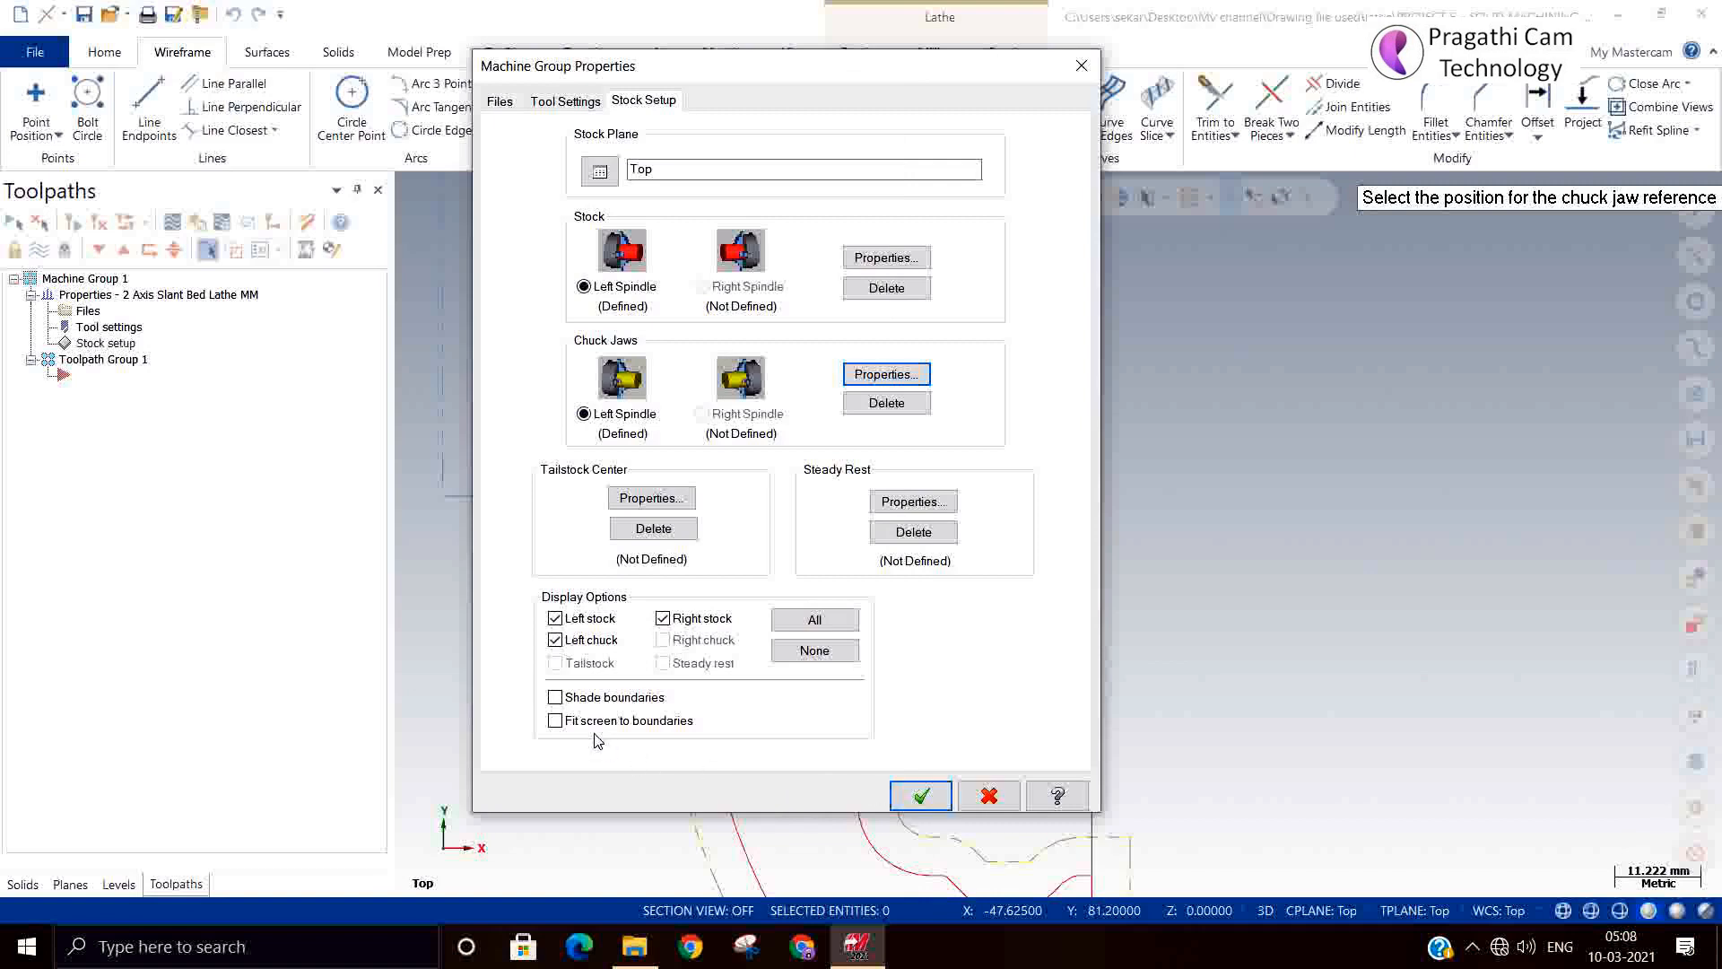
Turn on shaded boundaries for the stock and chuck, and accept the machine group's stock setup.
click(579, 702)
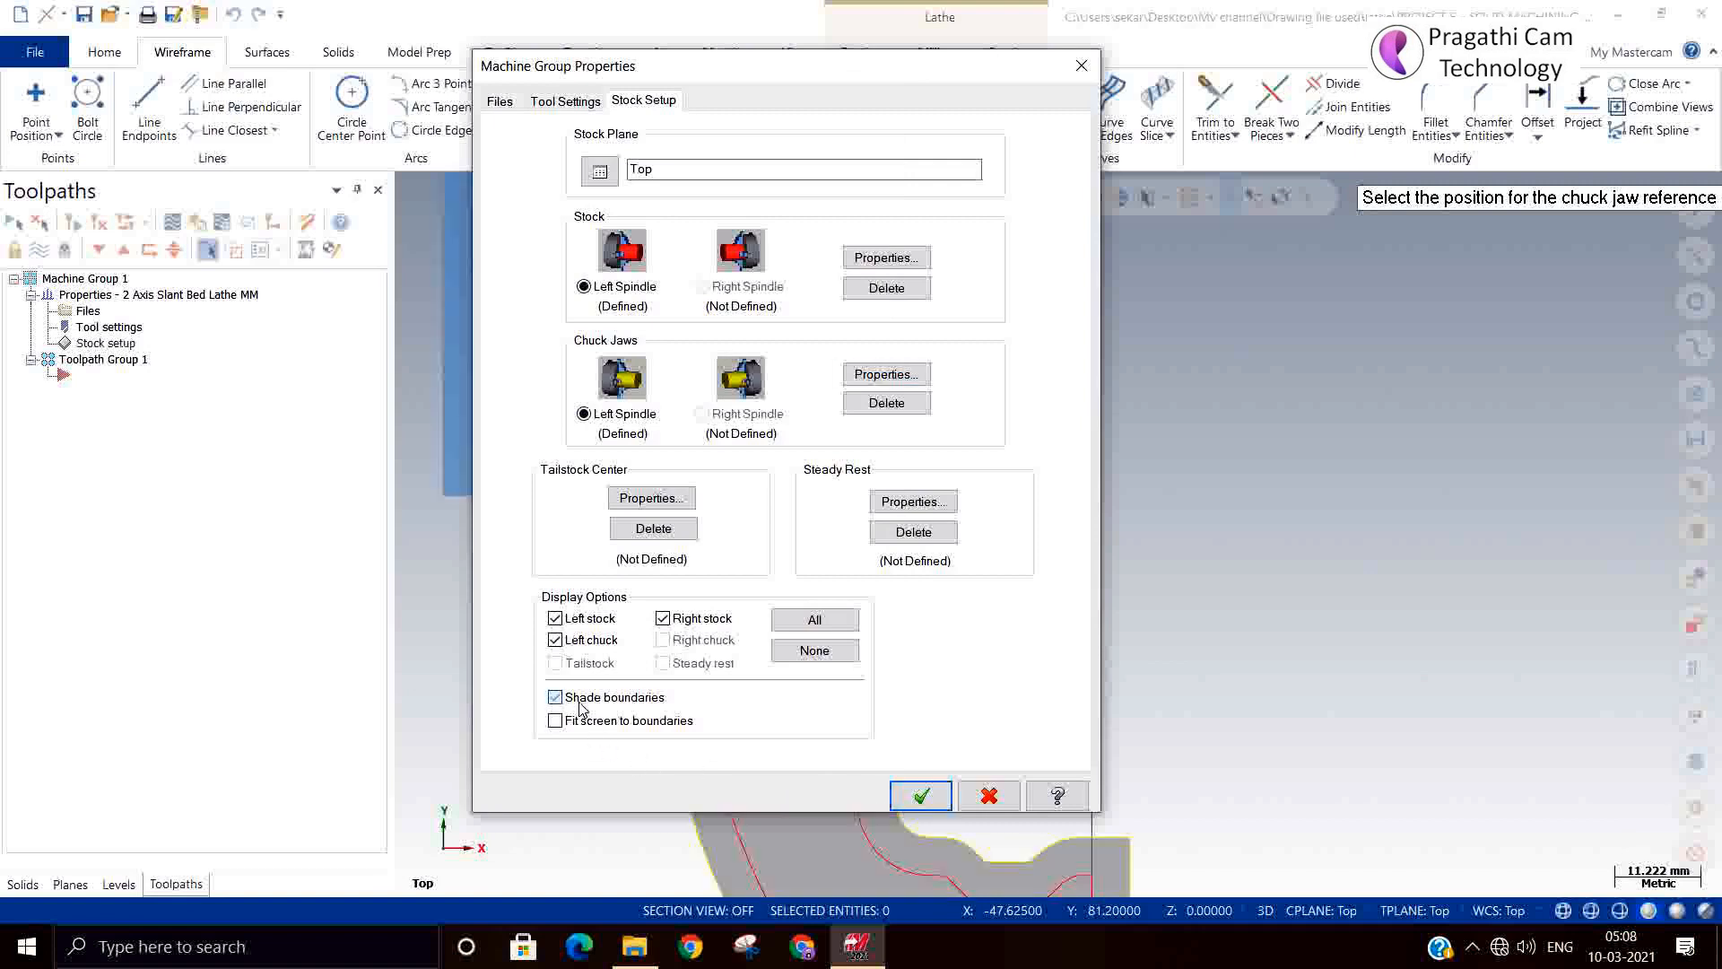
click(922, 796)
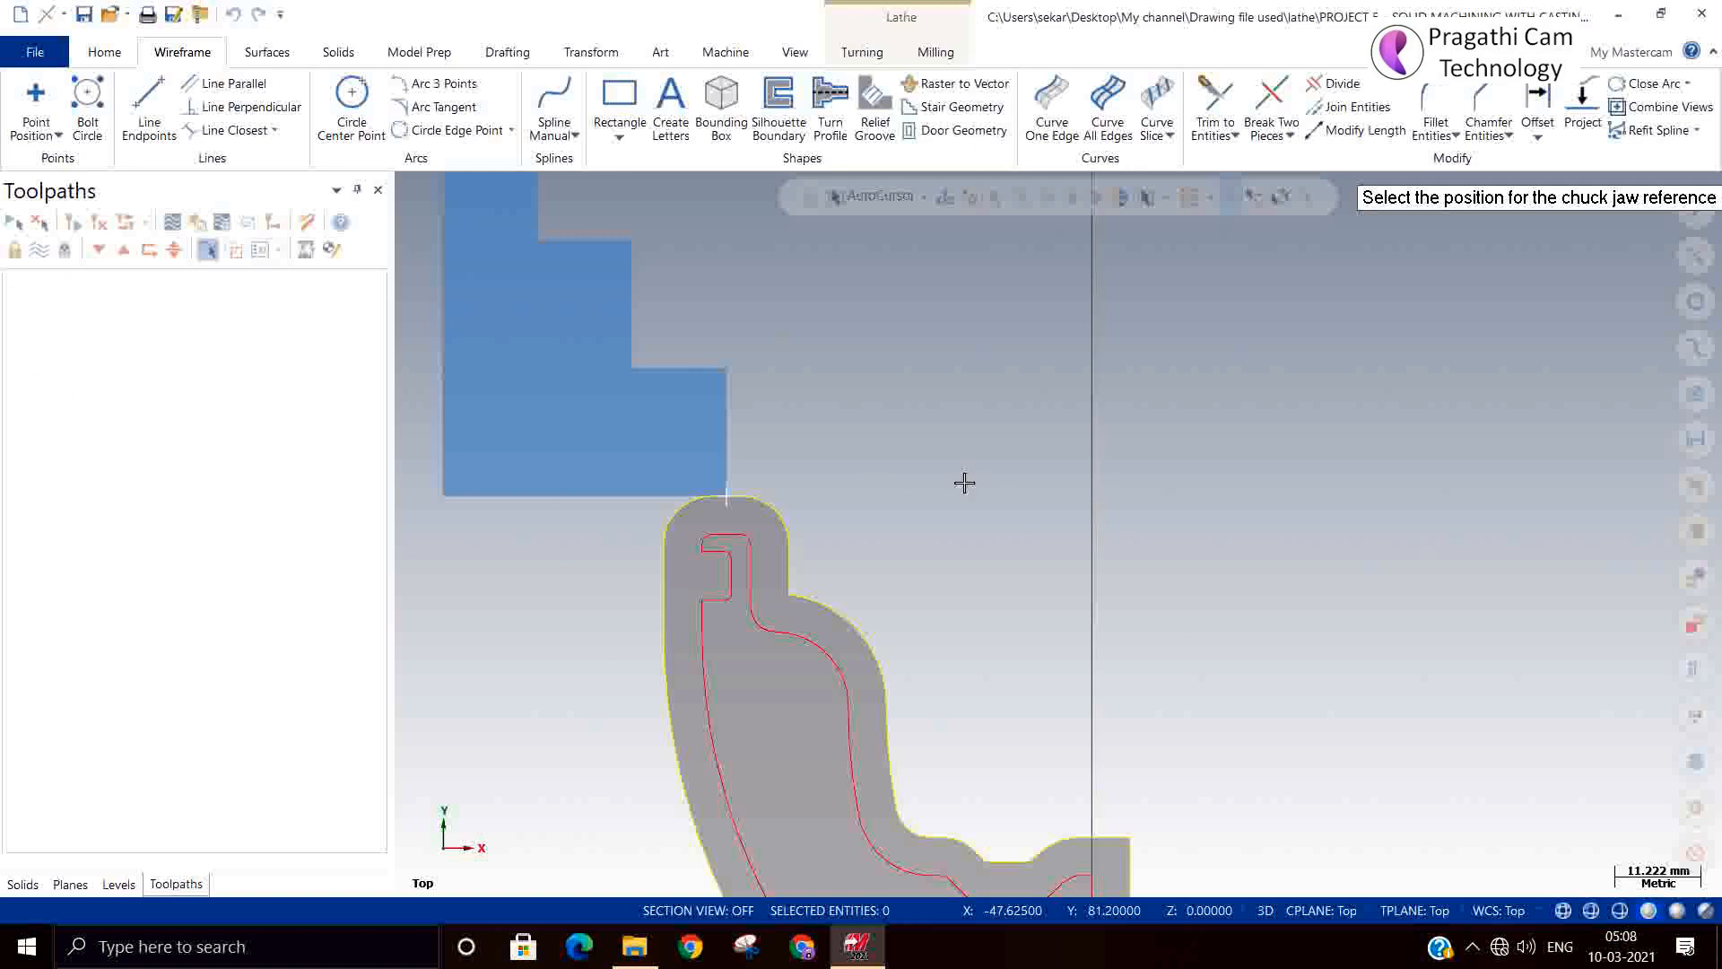
scroll(841, 439, down, 7)
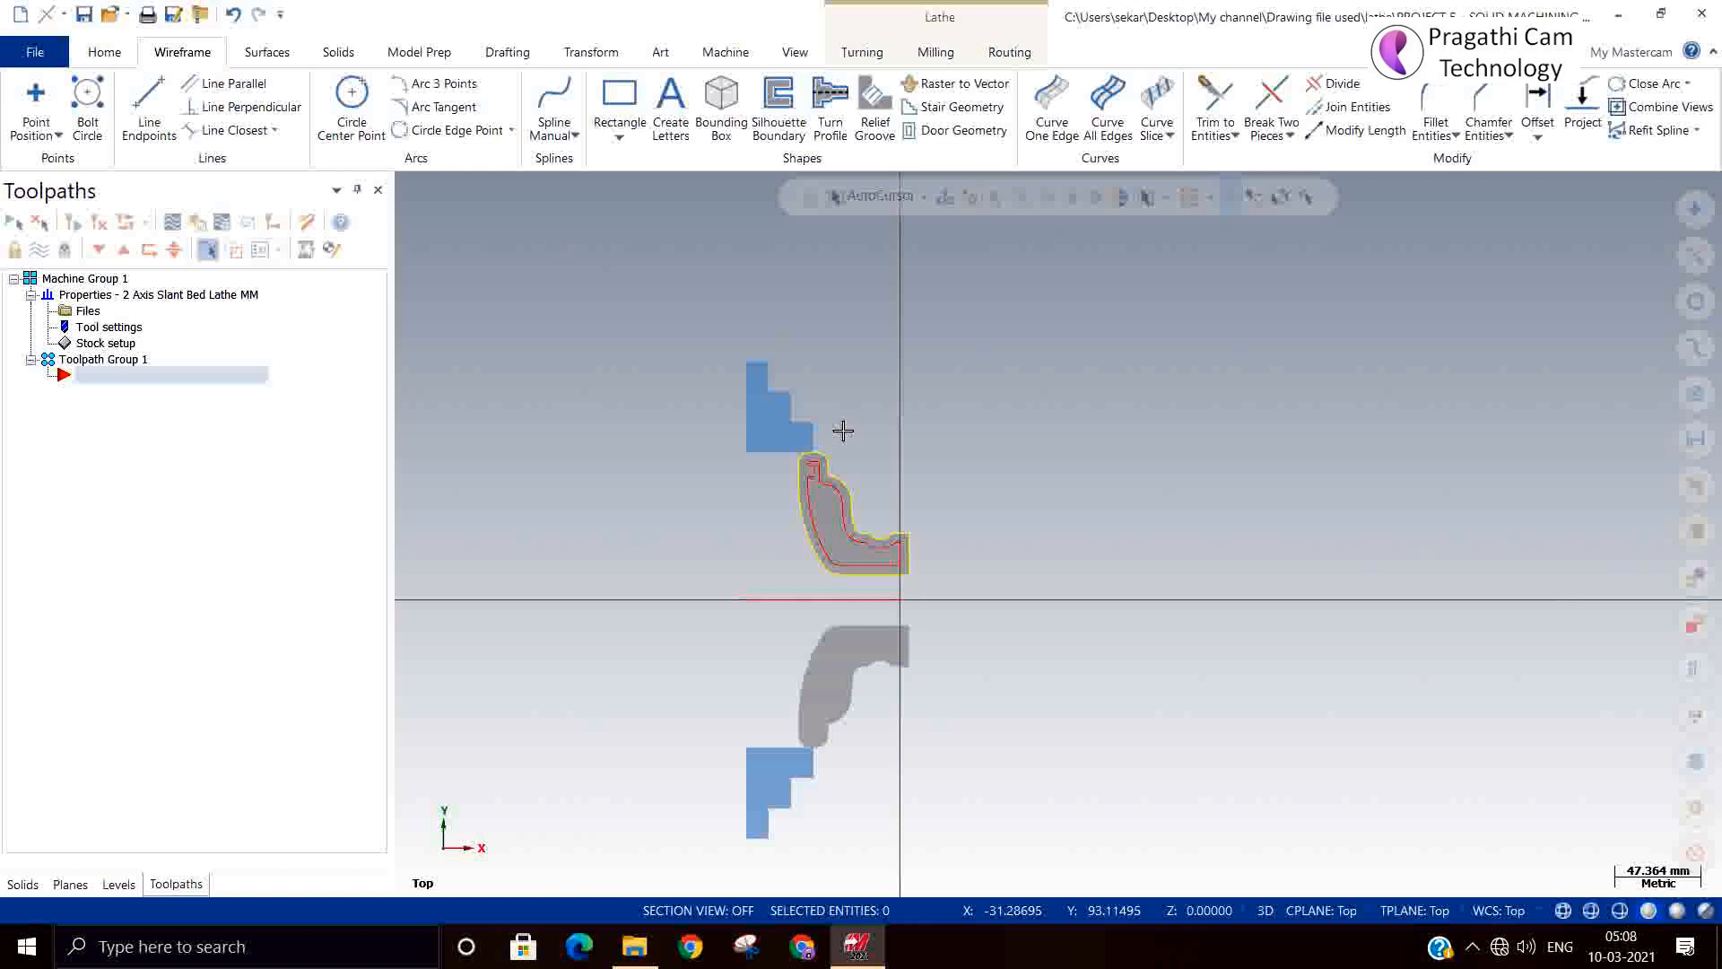
scroll(893, 534, up, 5)
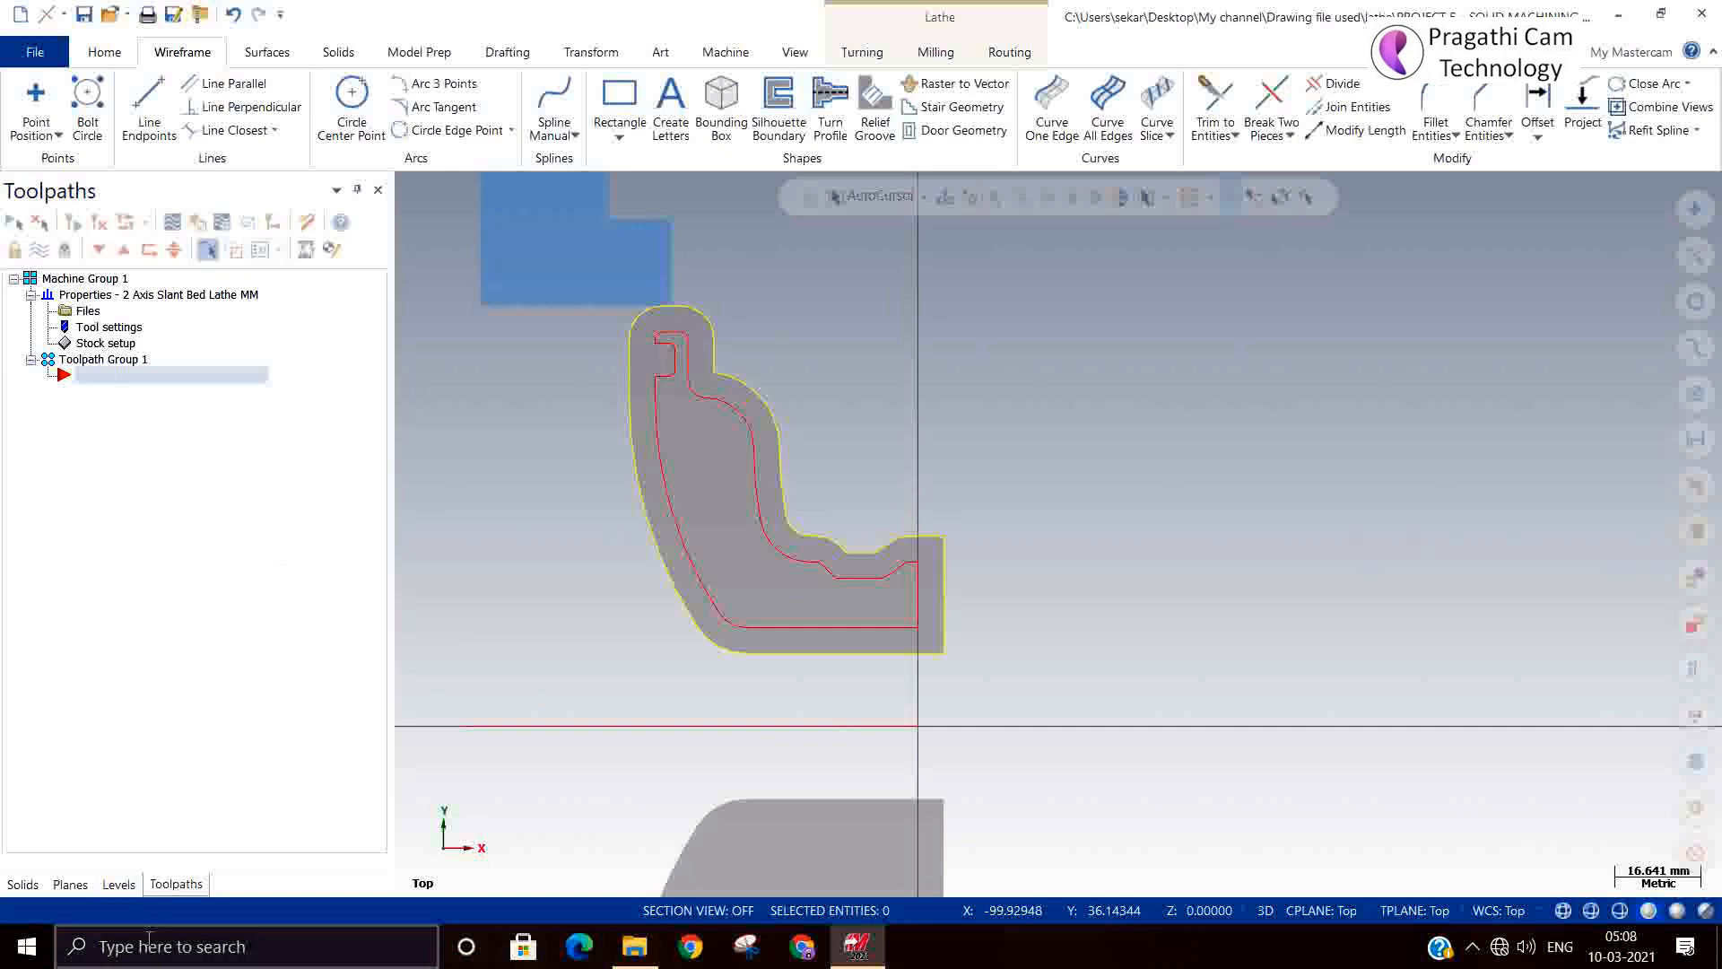
Compare the part solid with the stock and chuck jaws by temporarily showing the part level, and return to the top view.
click(119, 883)
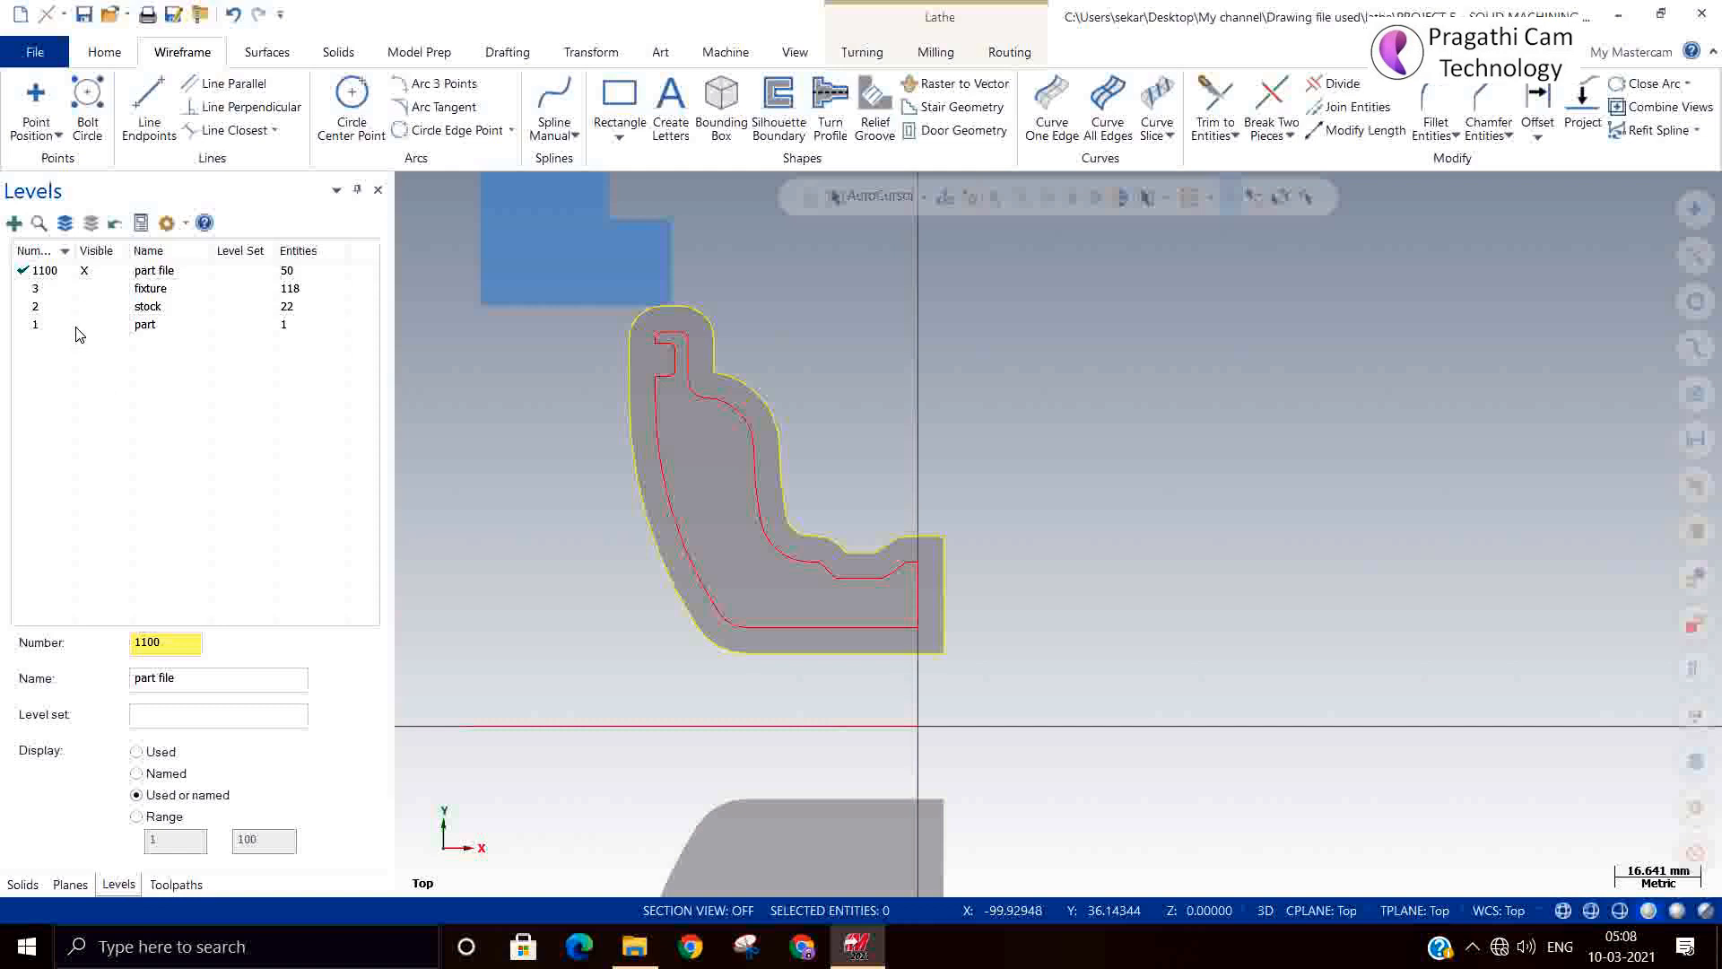
click(81, 327)
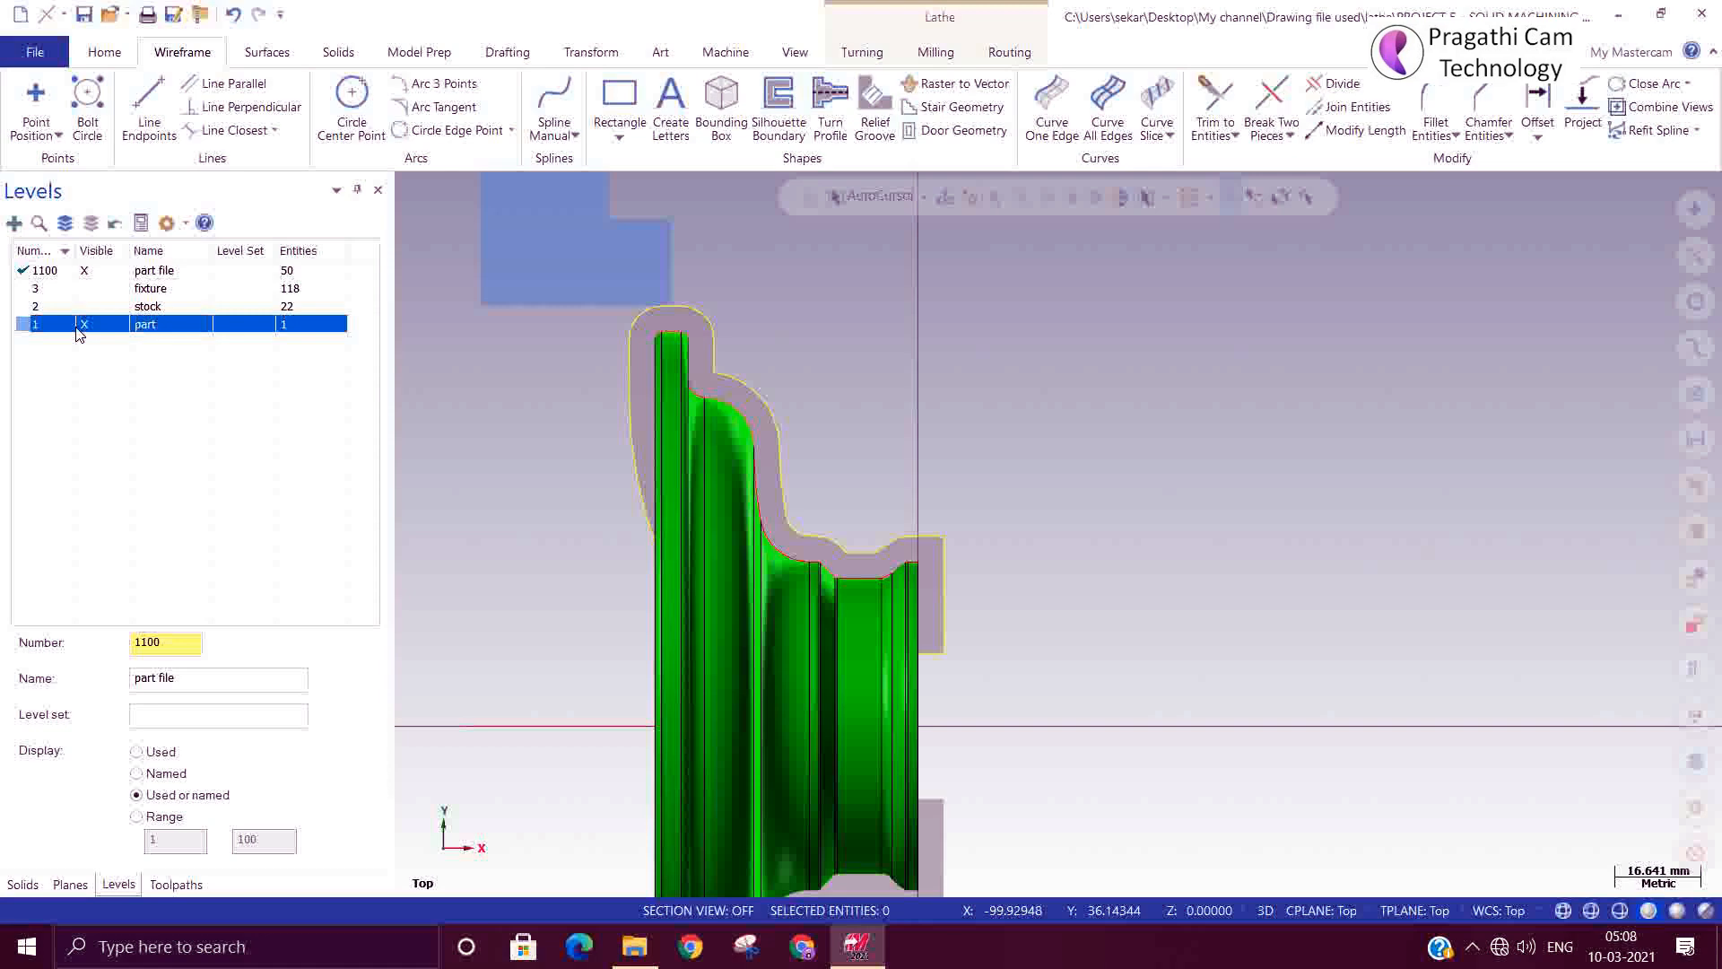
middle_drag(834, 552, 690, 628)
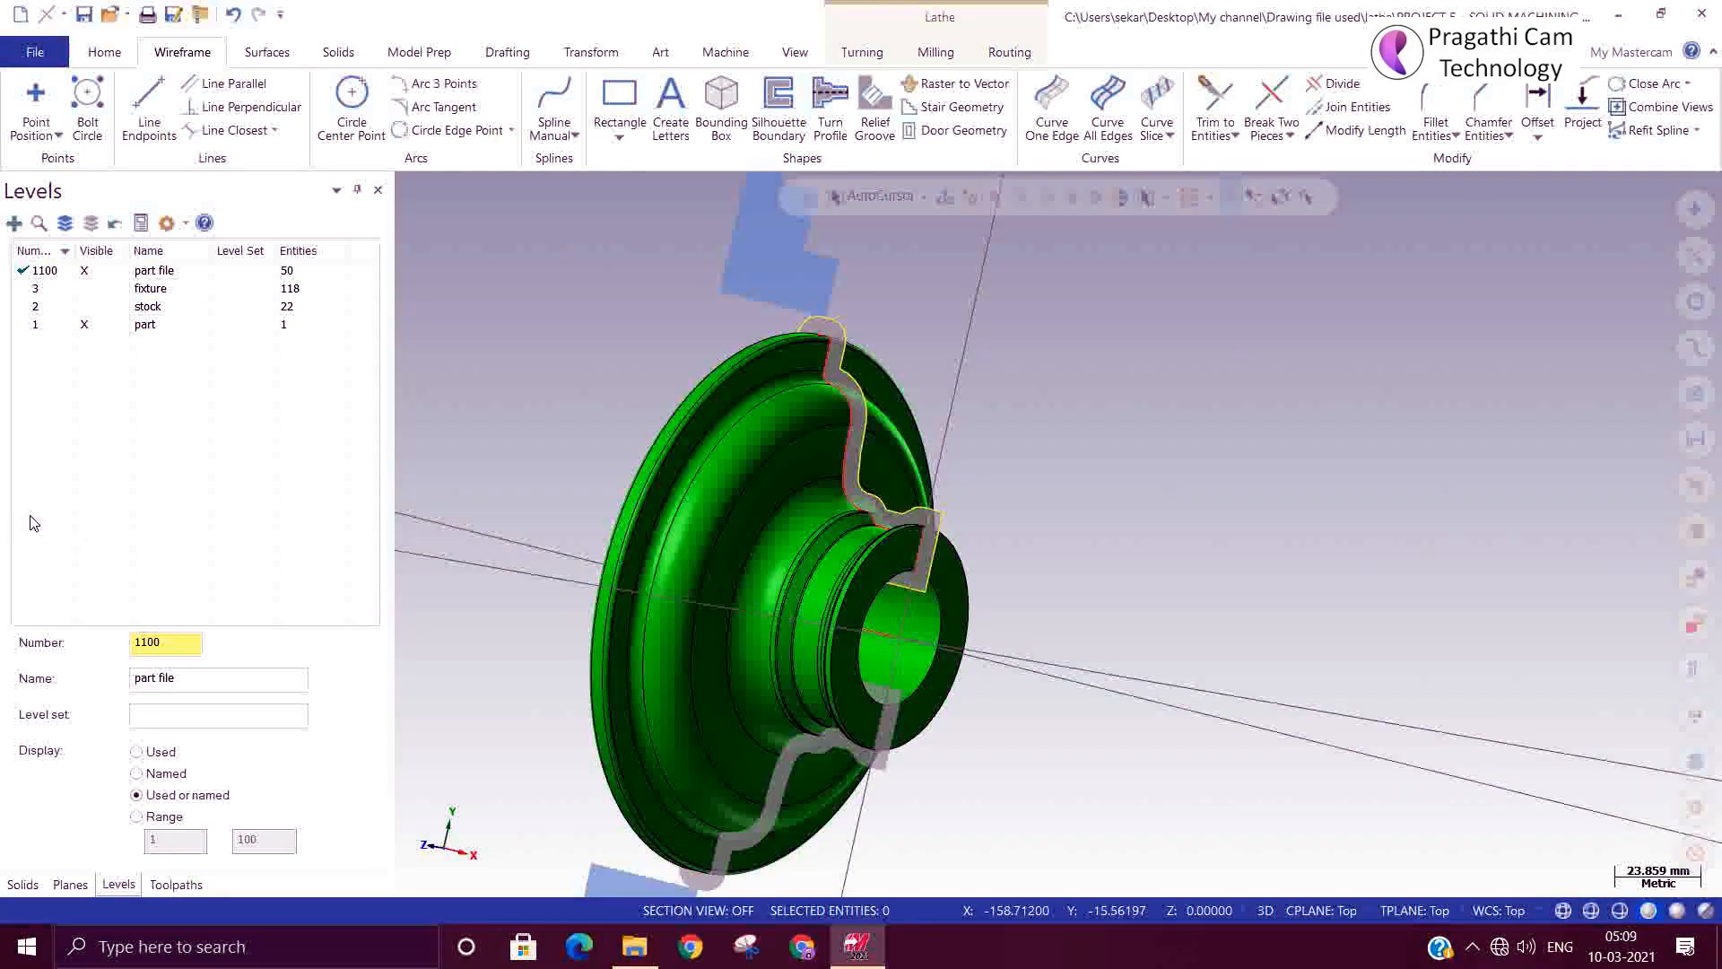
click(85, 324)
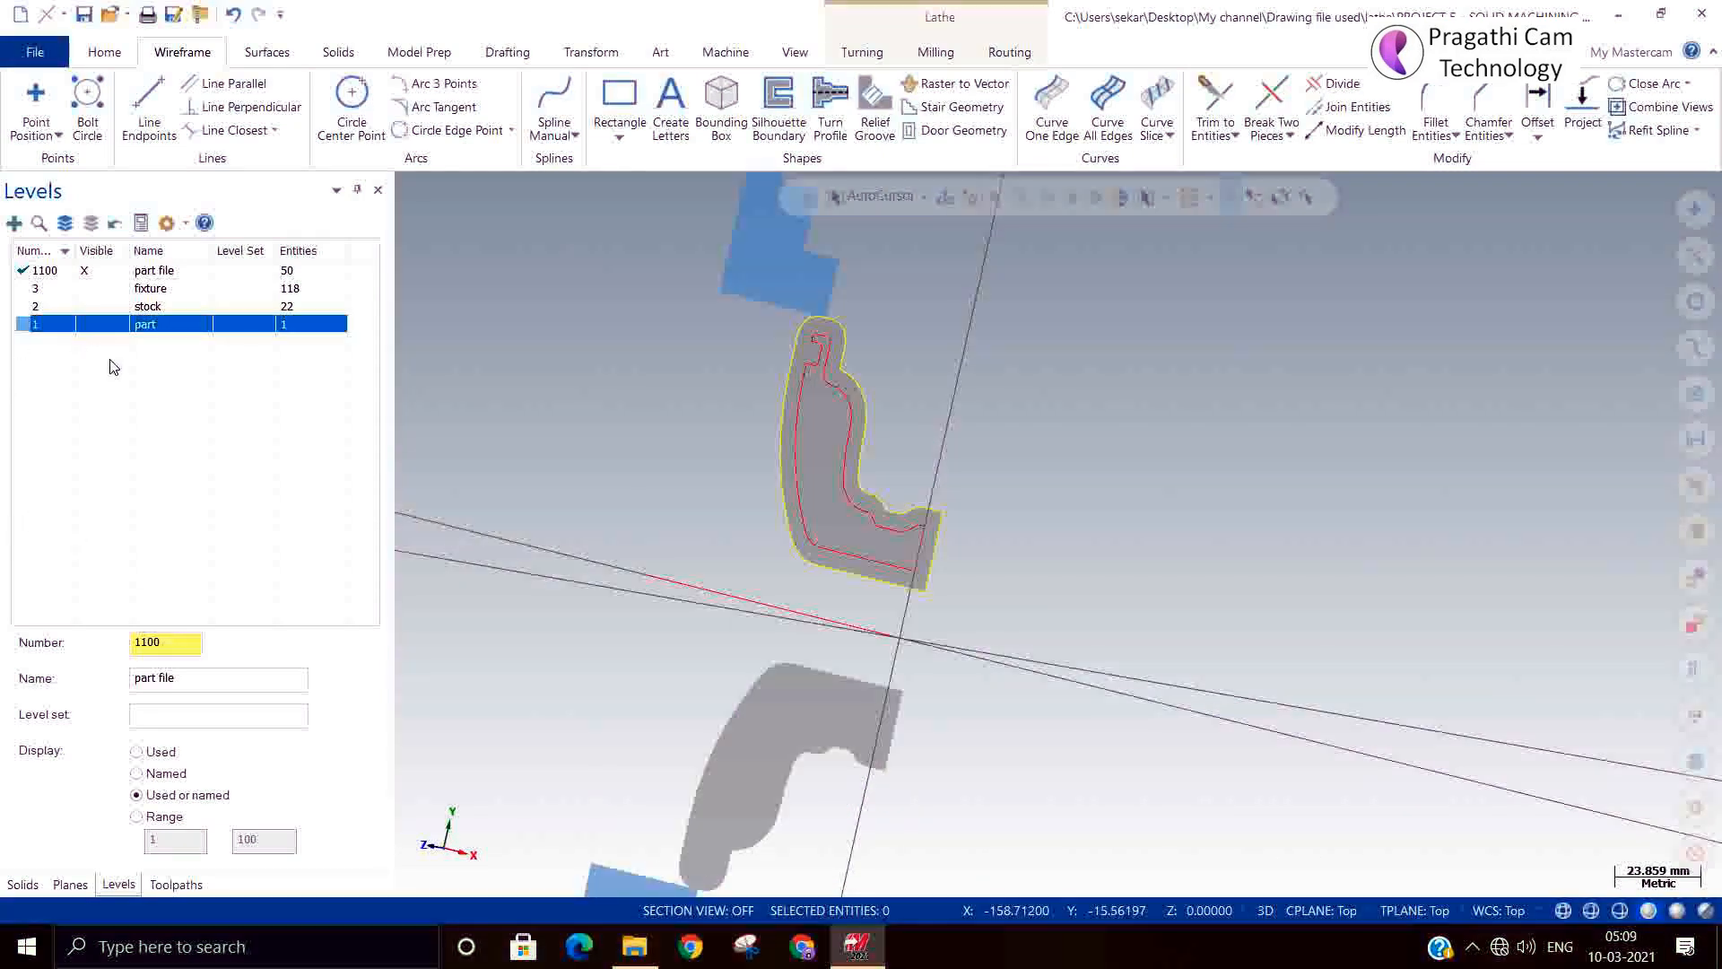
right_click(1195, 472)
click(1253, 596)
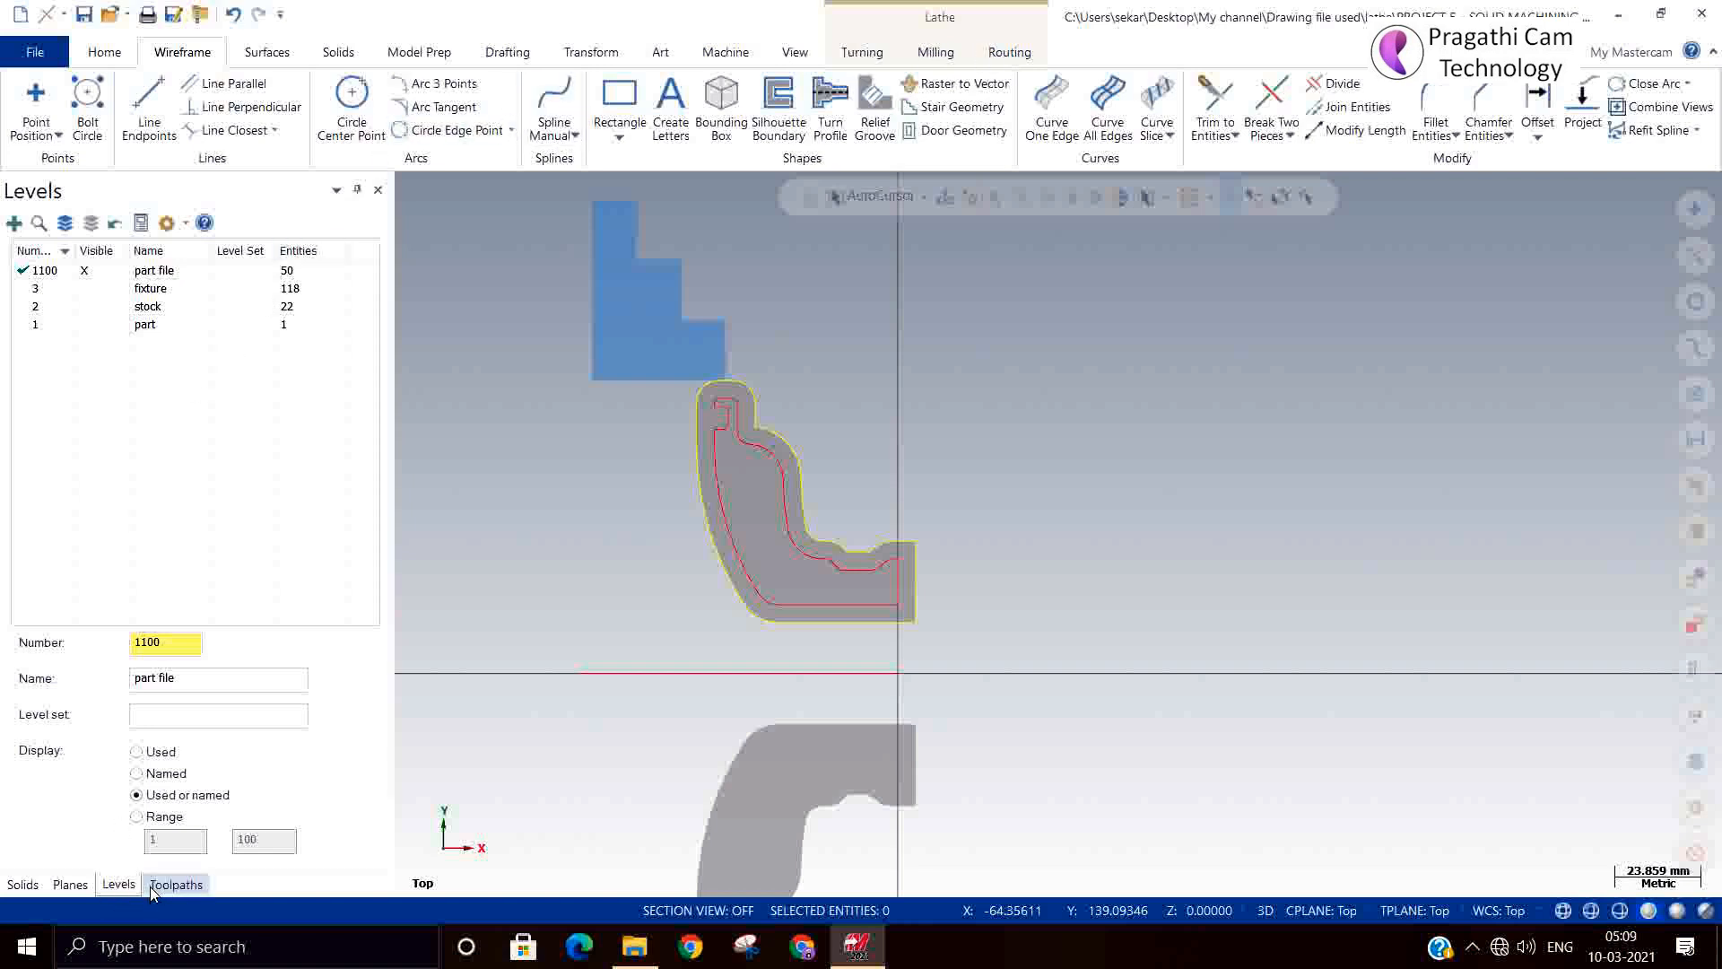
Start a lathe Face toolpath and choose the T0202 R0.8 OD ROUGH LEFT - 80 DEG. tool.
click(174, 884)
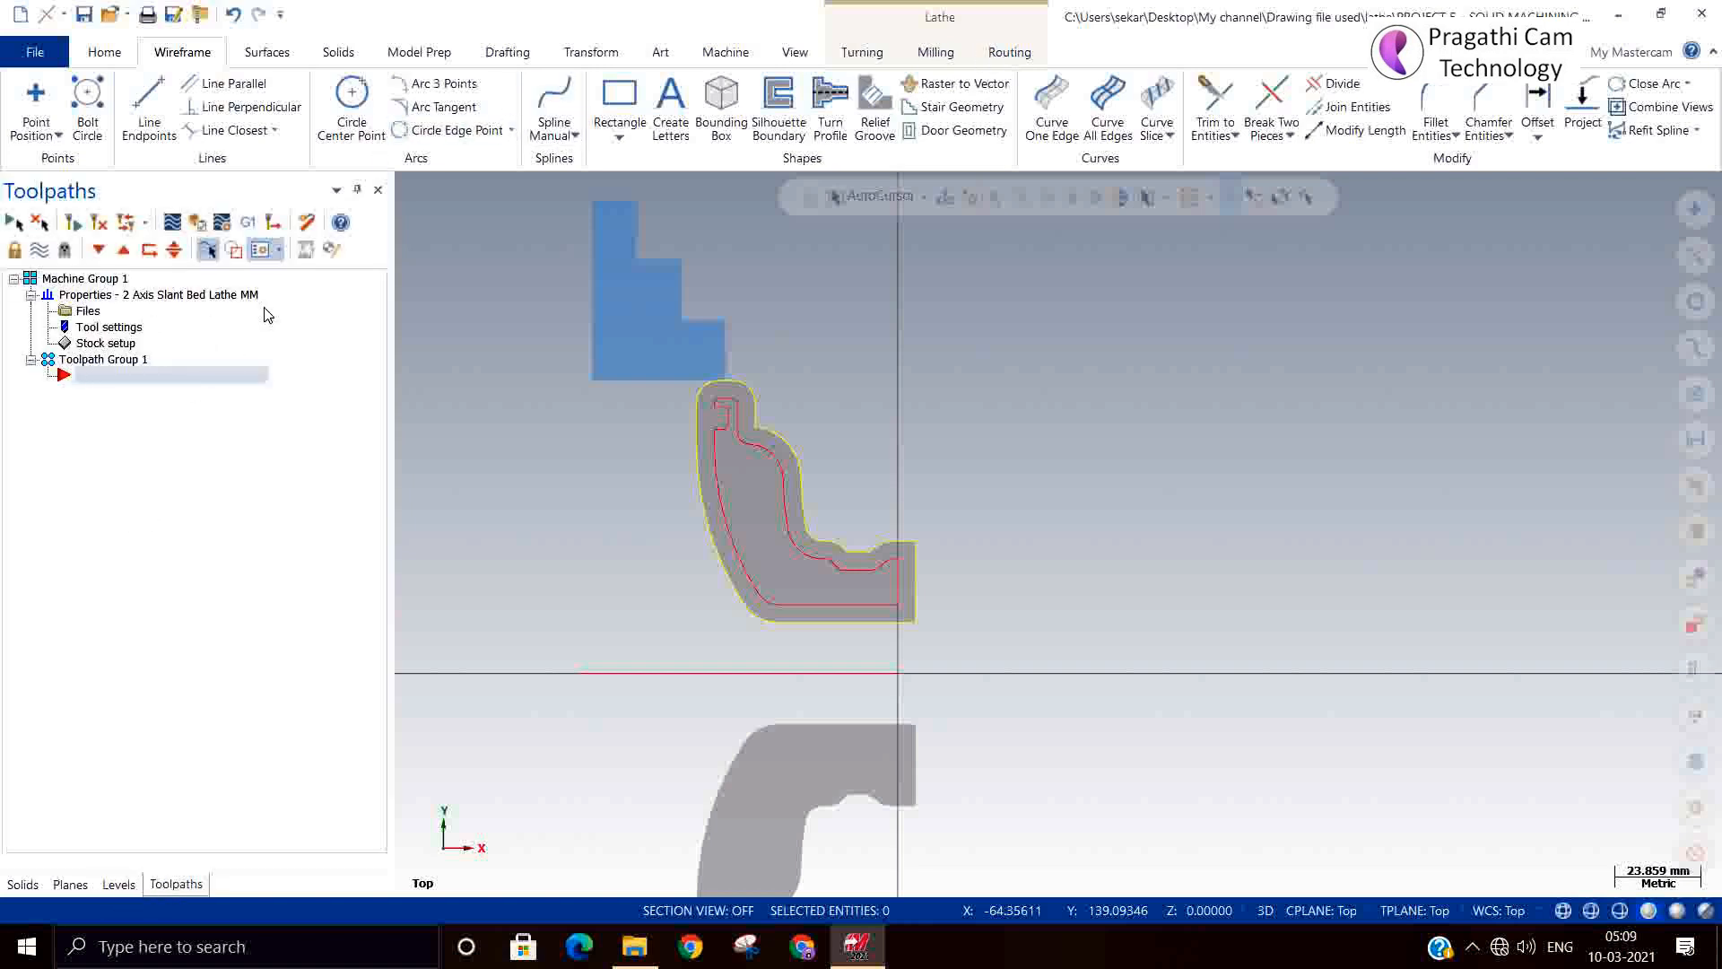
click(857, 54)
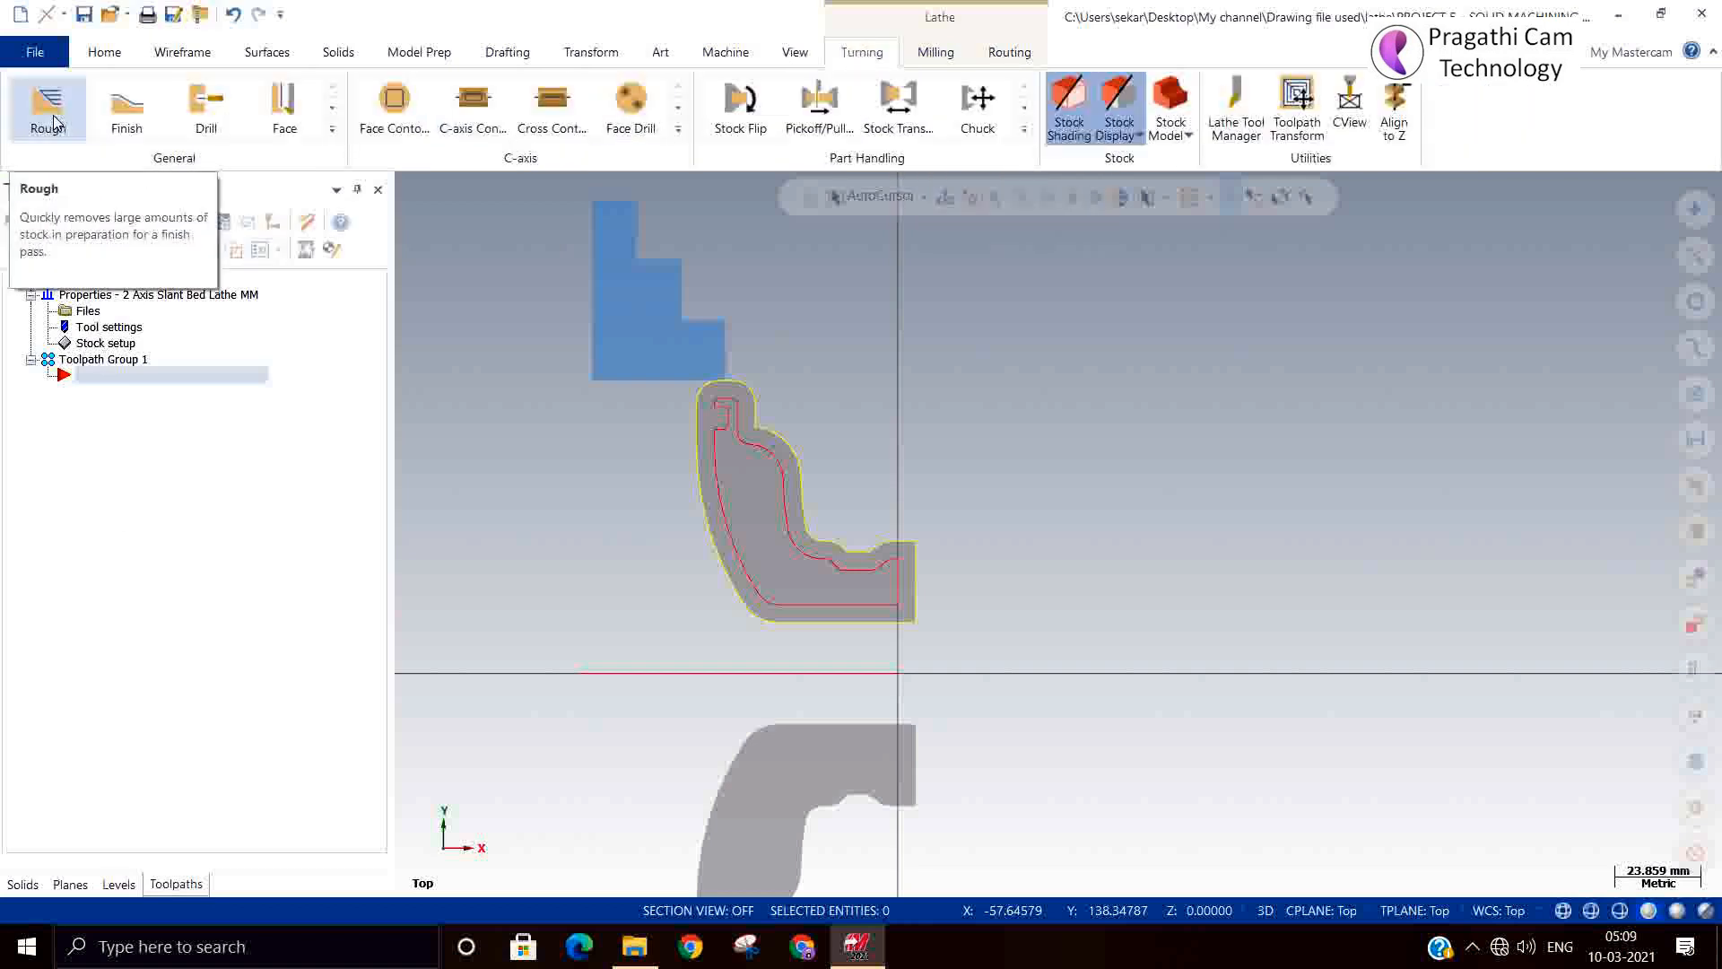
click(280, 109)
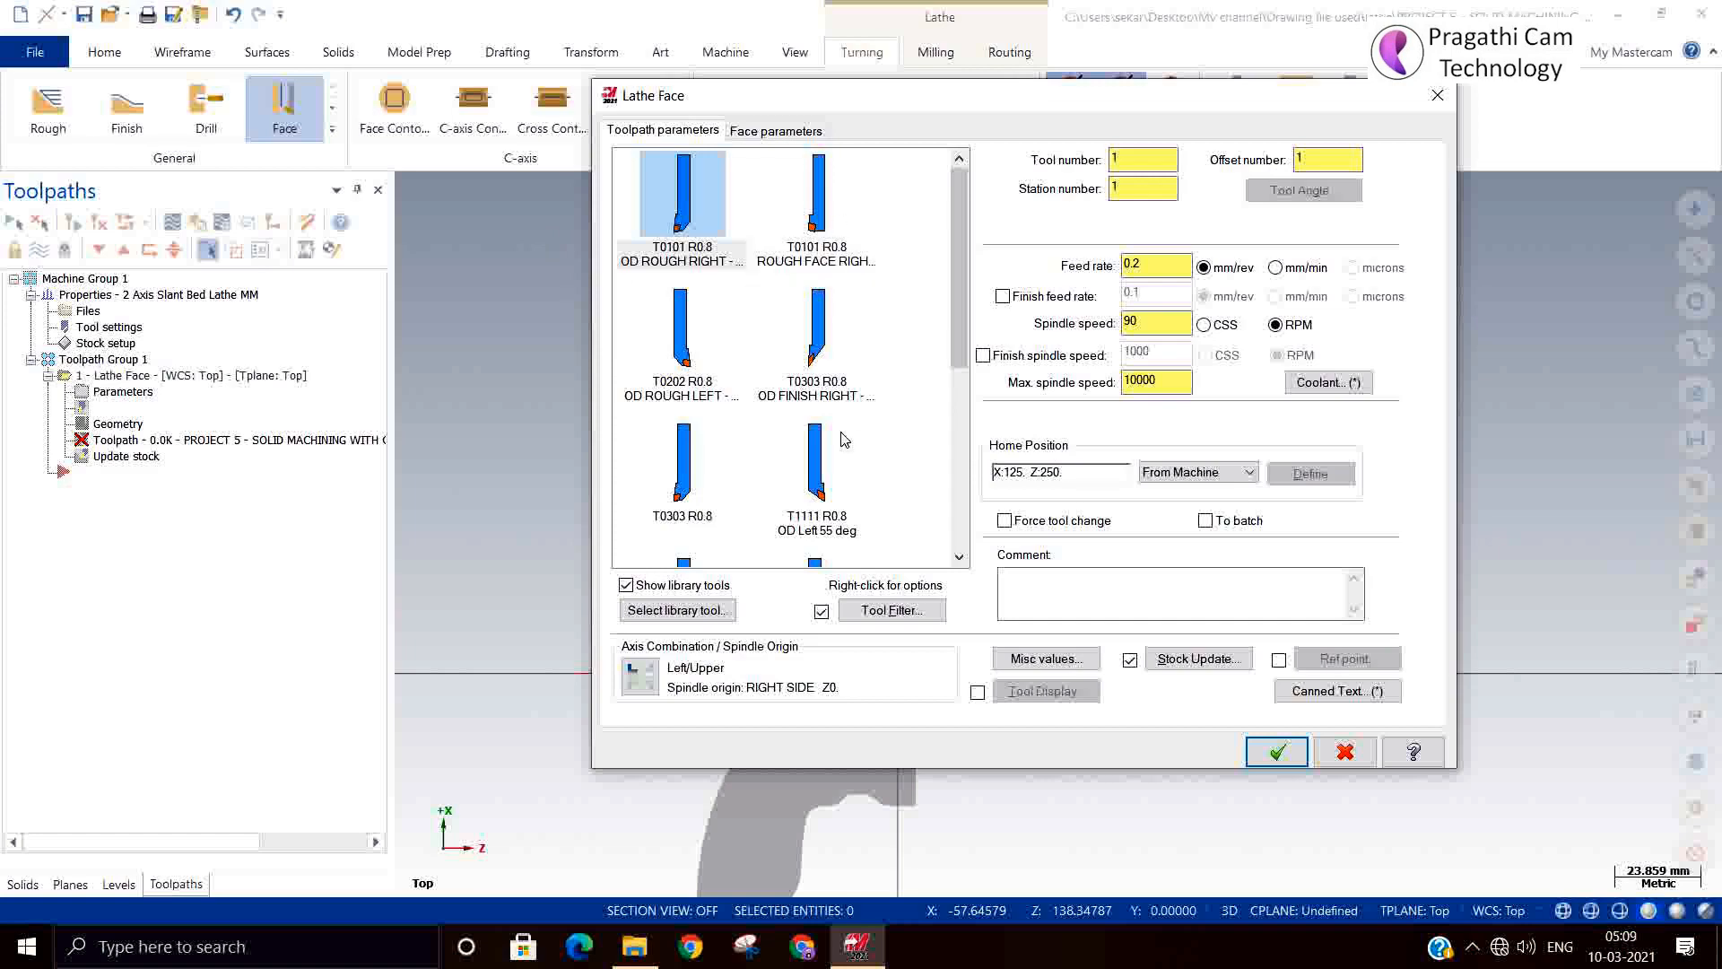
click(698, 384)
Set the OD ROUGH LEFT tool's spindle rotation to CW and select the edited tool for the face operation.
double_click(693, 373)
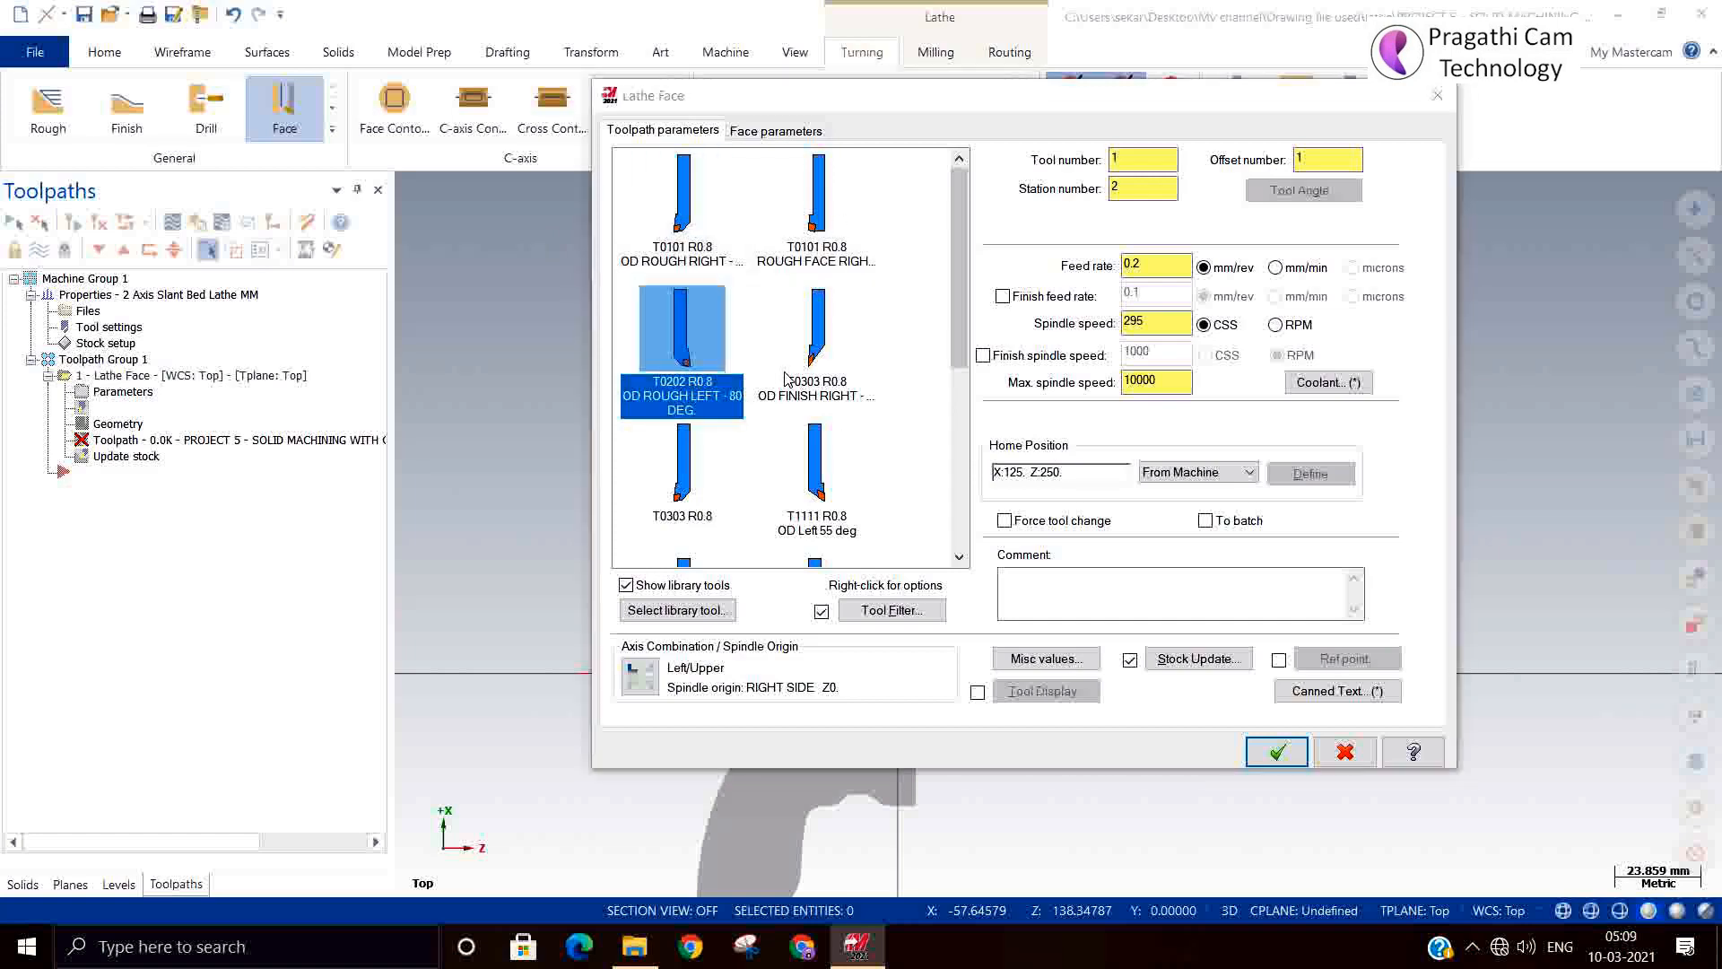
click(955, 200)
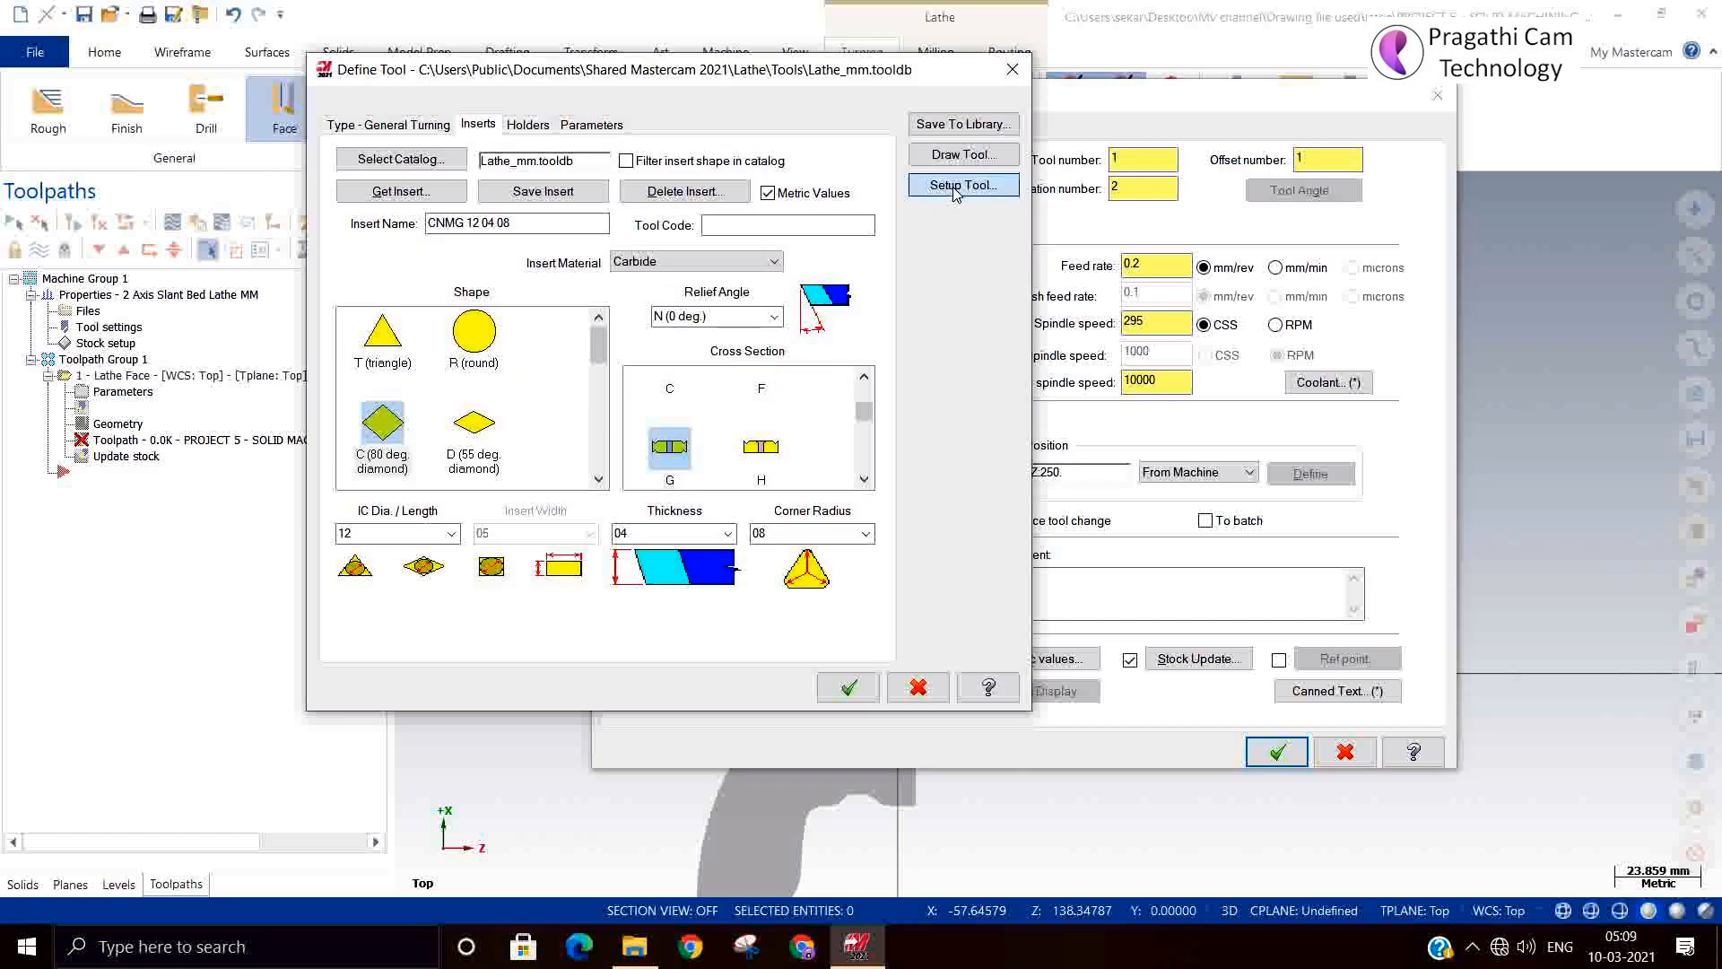
click(1220, 628)
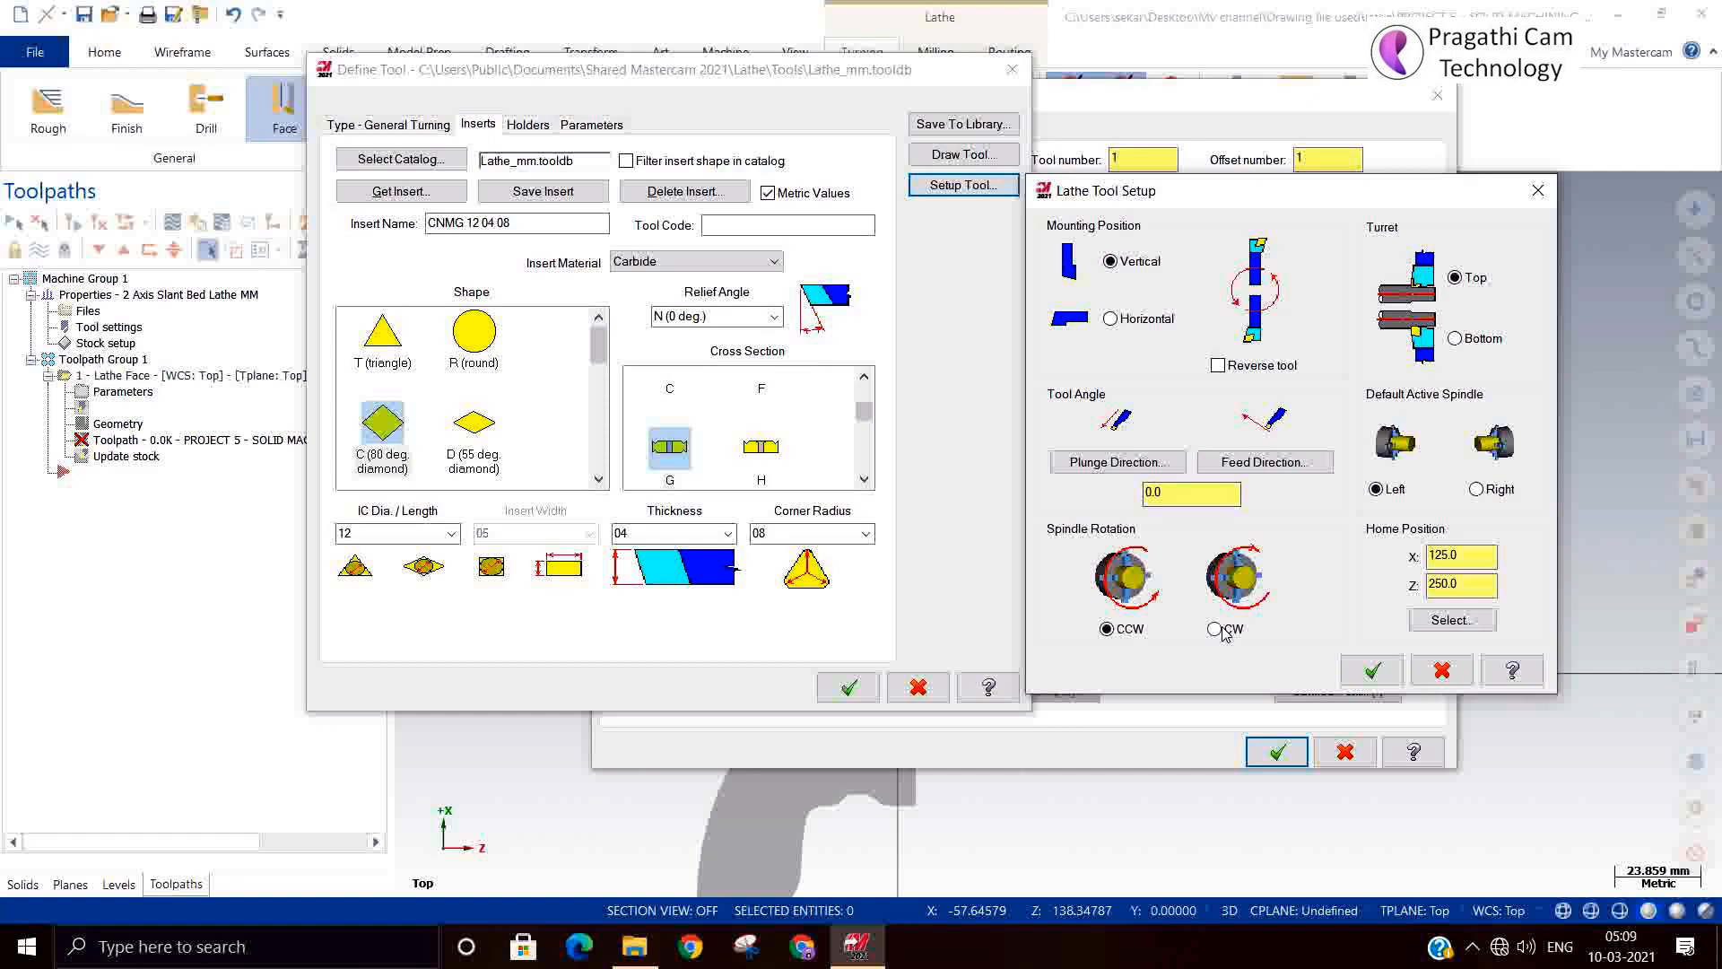
click(1372, 671)
click(848, 688)
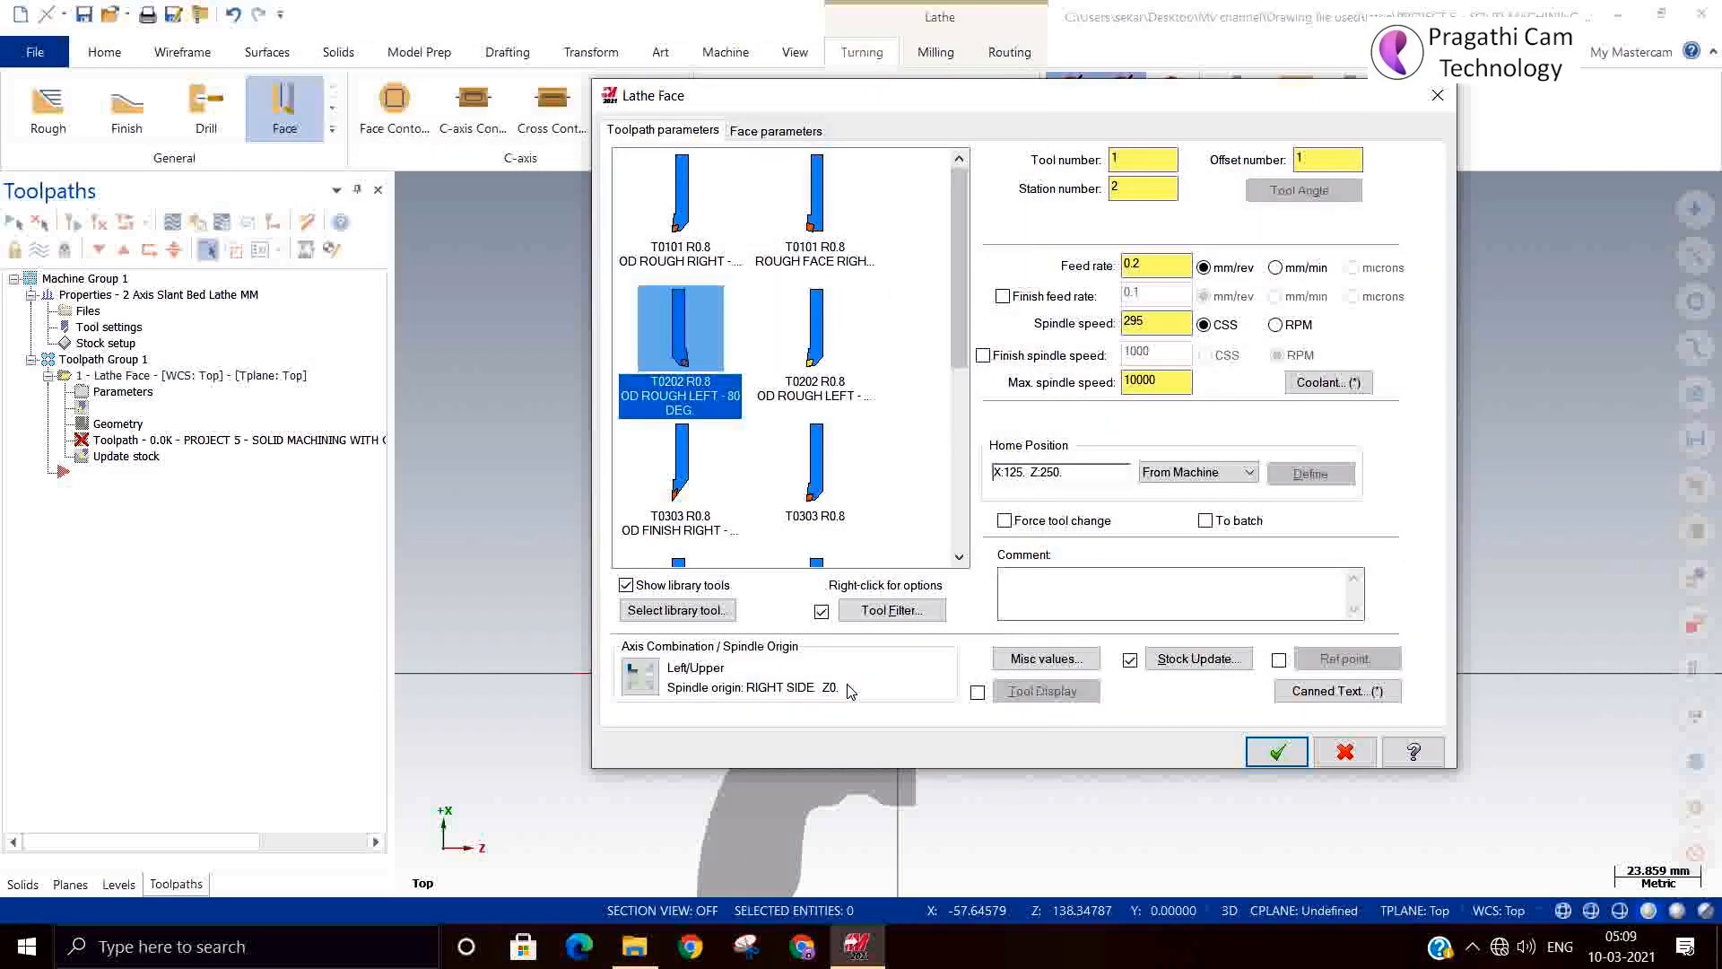
click(820, 395)
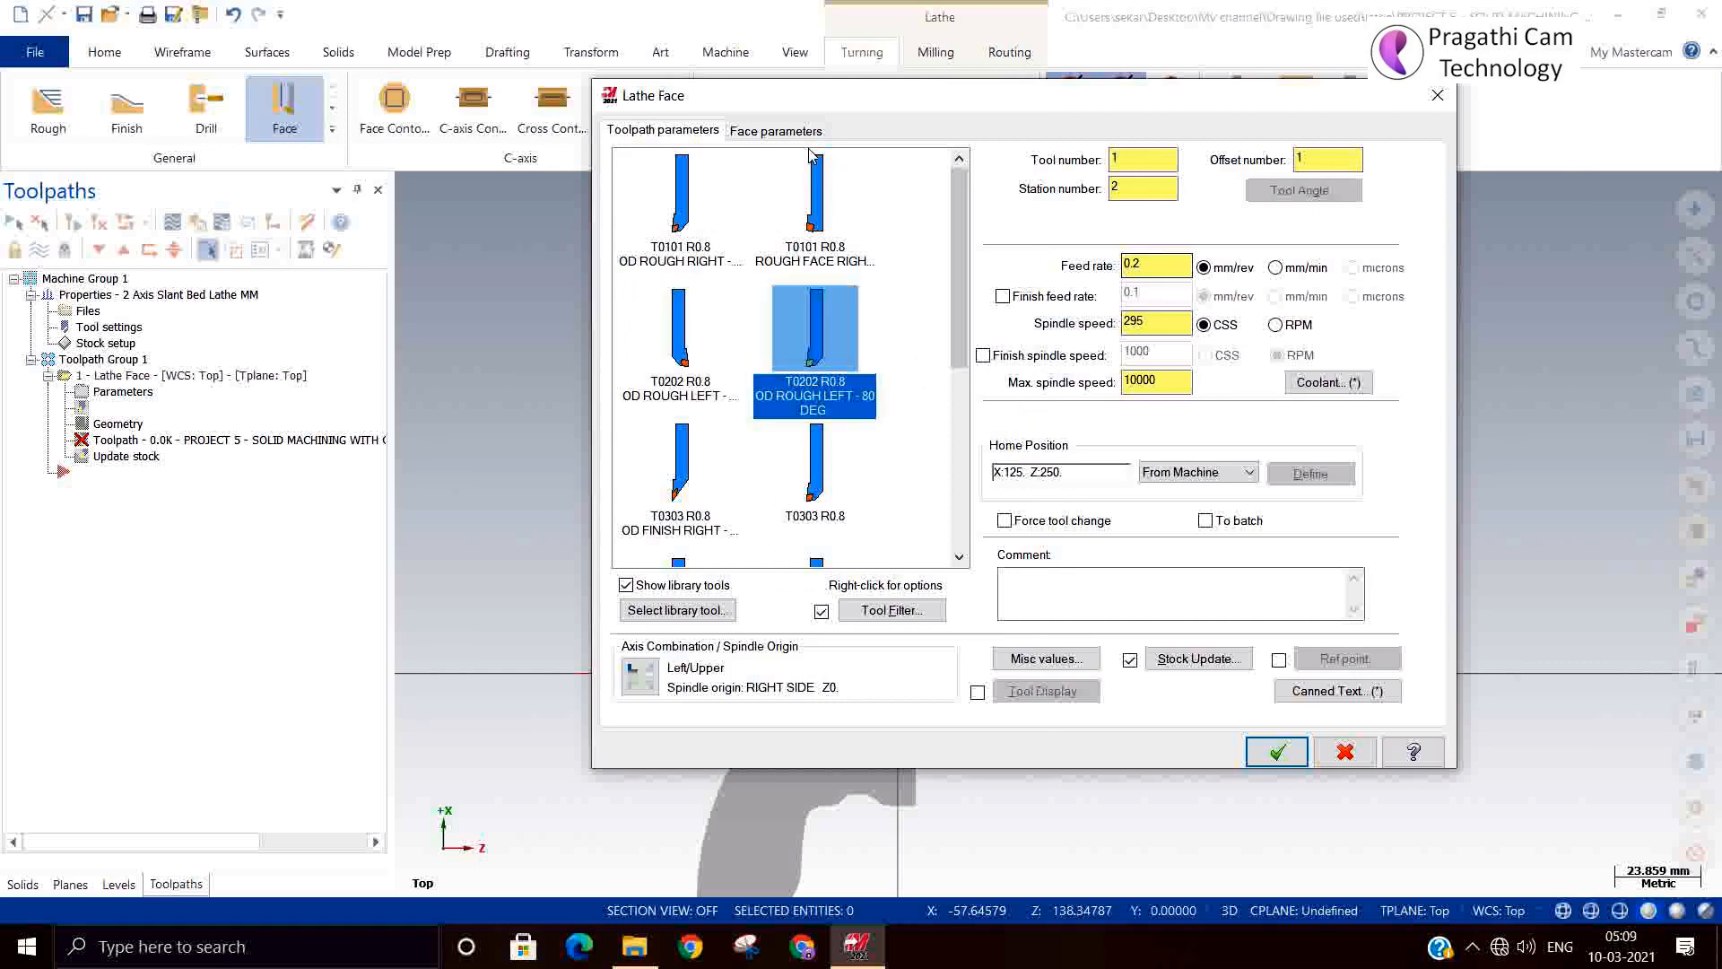
Enable a rough stepover of 2.0 in the face parameters and generate the facing toolpath.
click(777, 131)
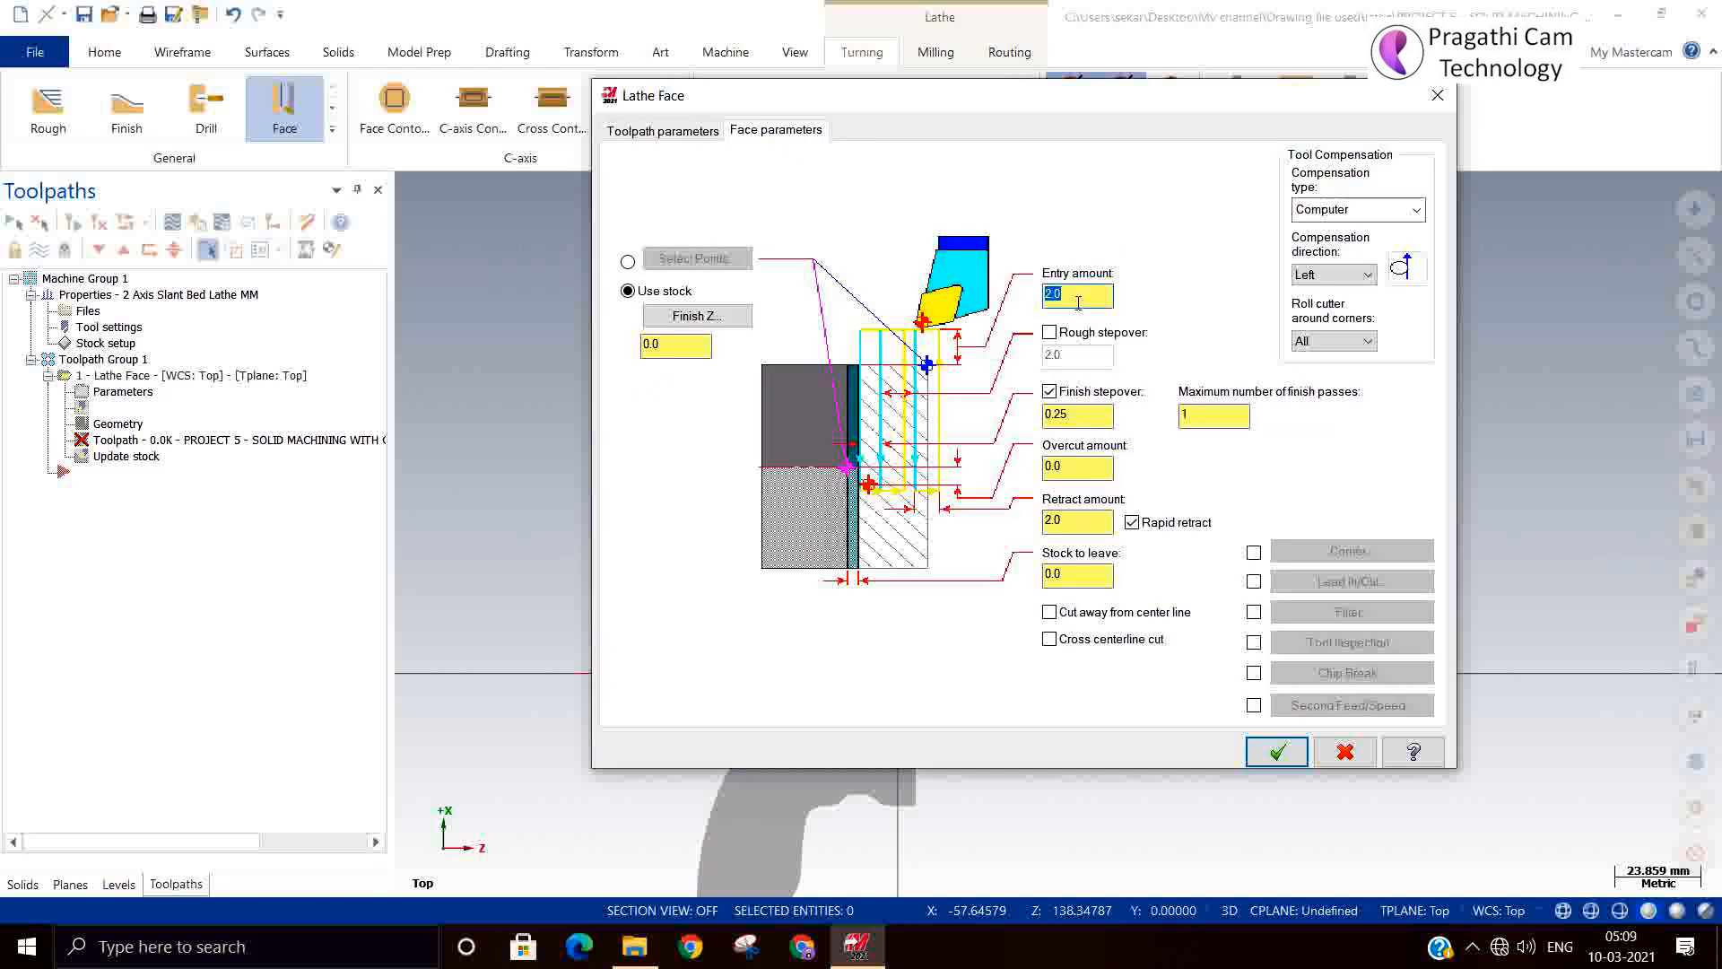
click(1050, 332)
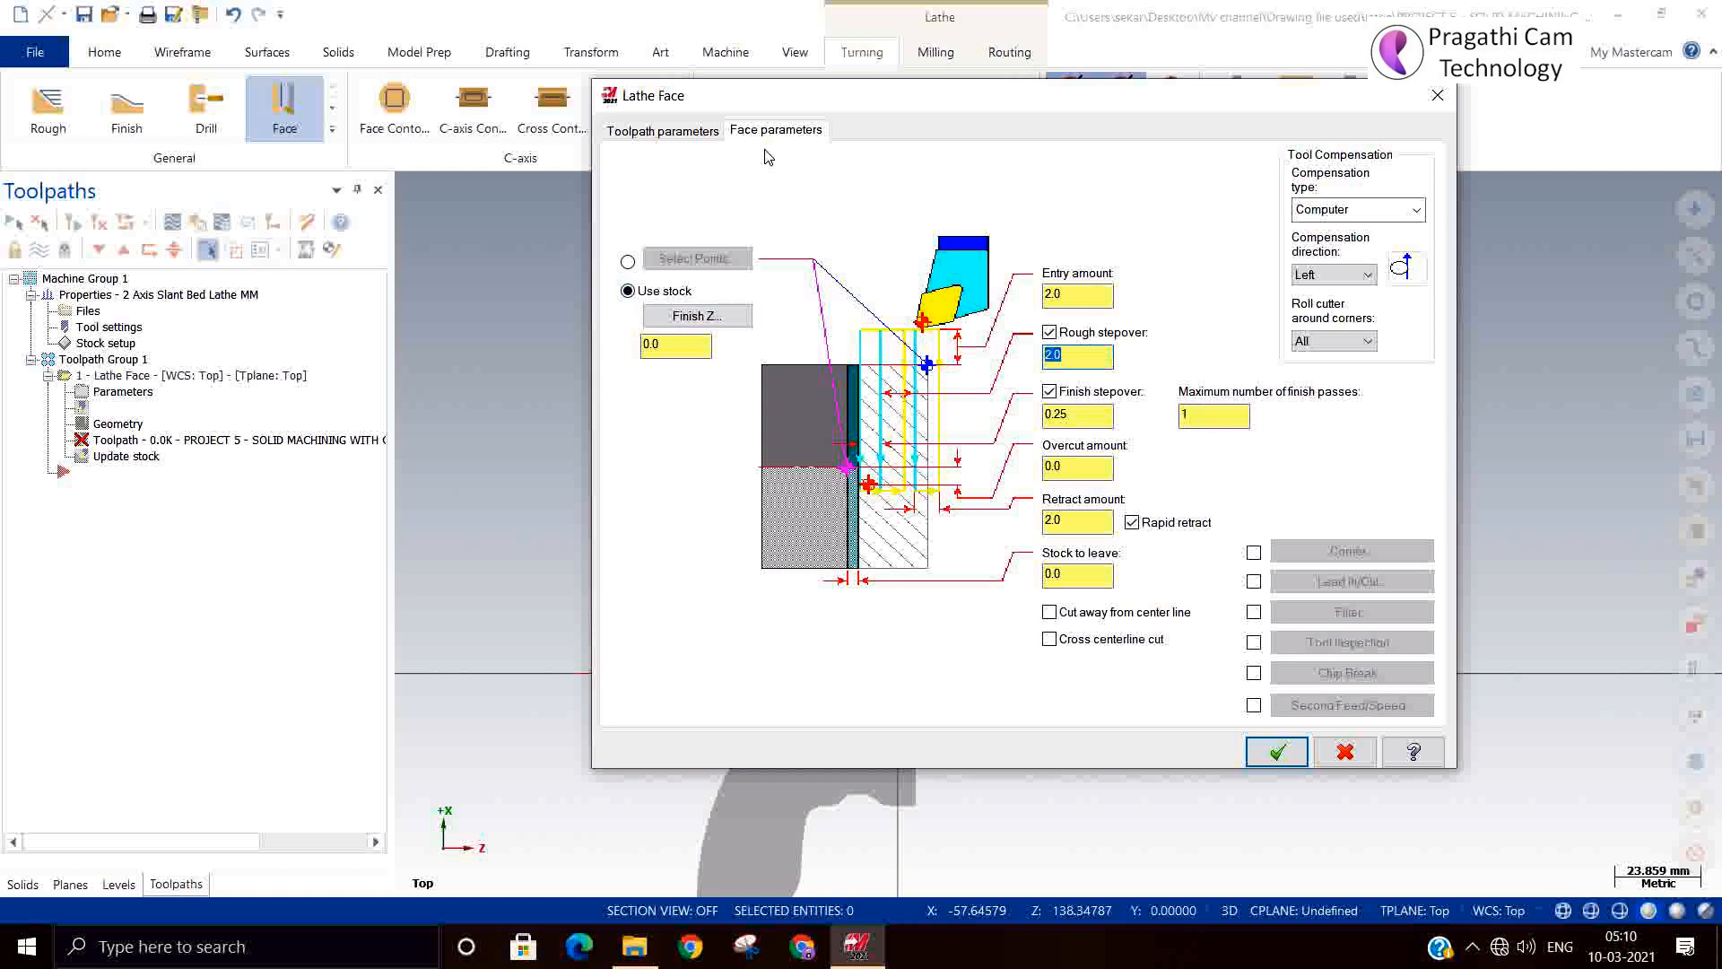
click(1278, 756)
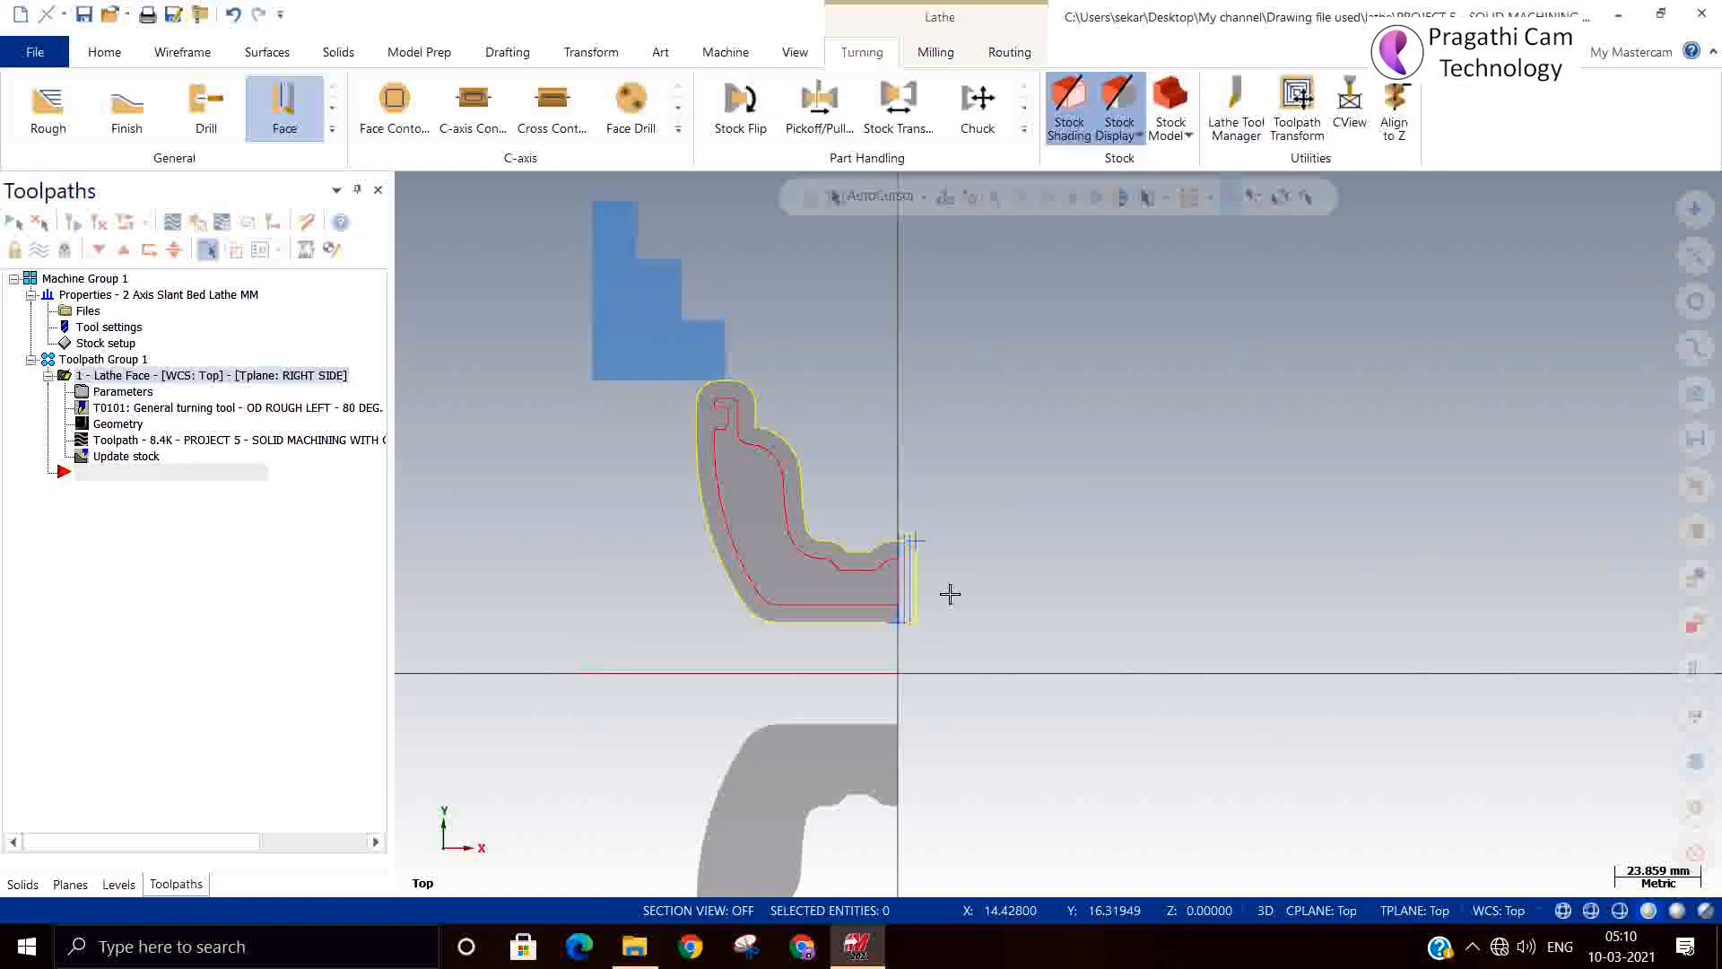
Start a lathe Rough toolpath and chain the finished outer profile from the front-face line to the fillet at its largest diameter.
scroll(922, 590, up, 6)
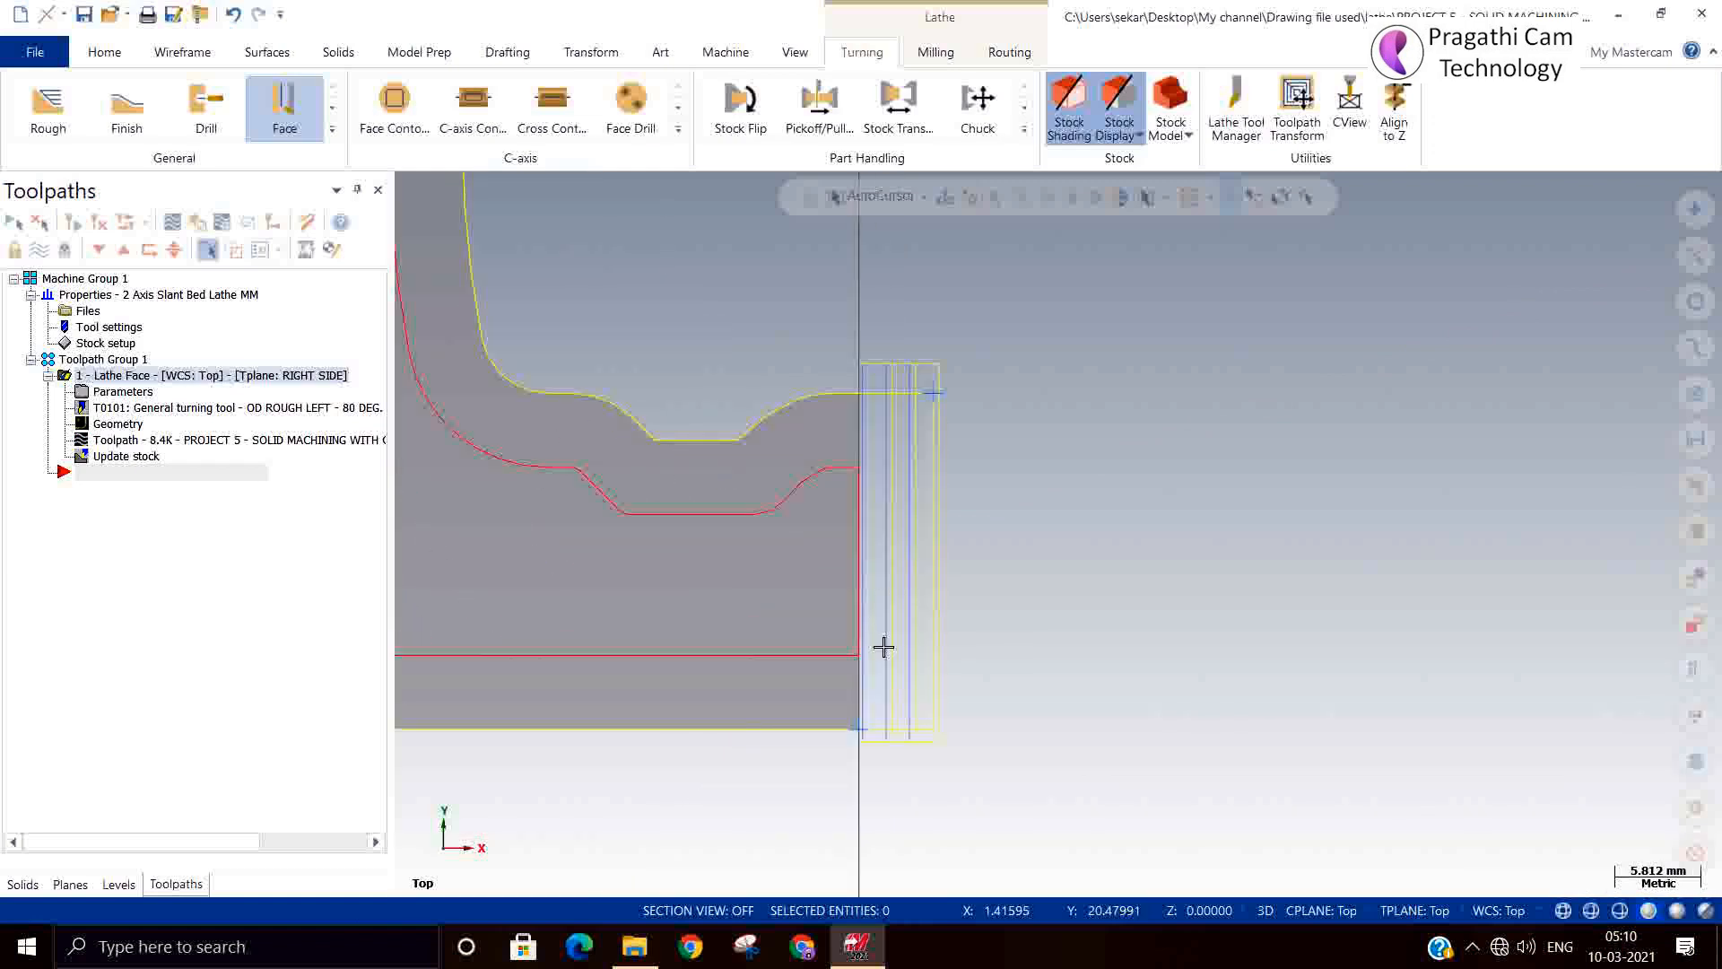
scroll(911, 650, down, 3)
scroll(953, 648, down, 1)
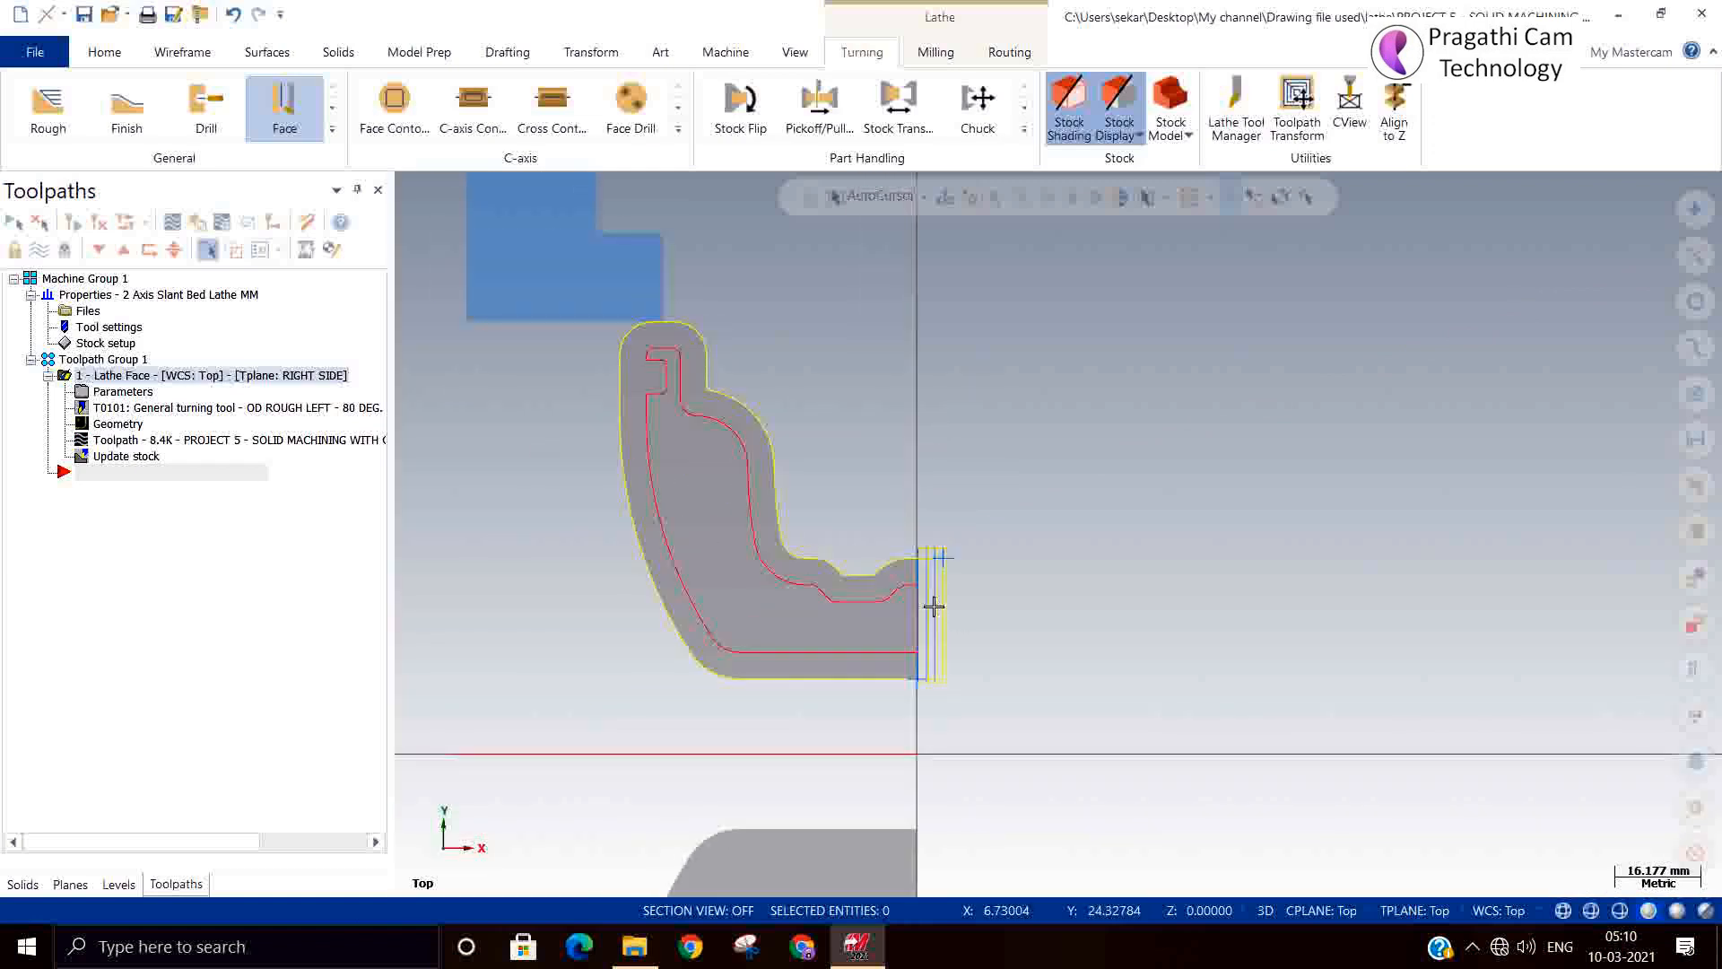
click(48, 106)
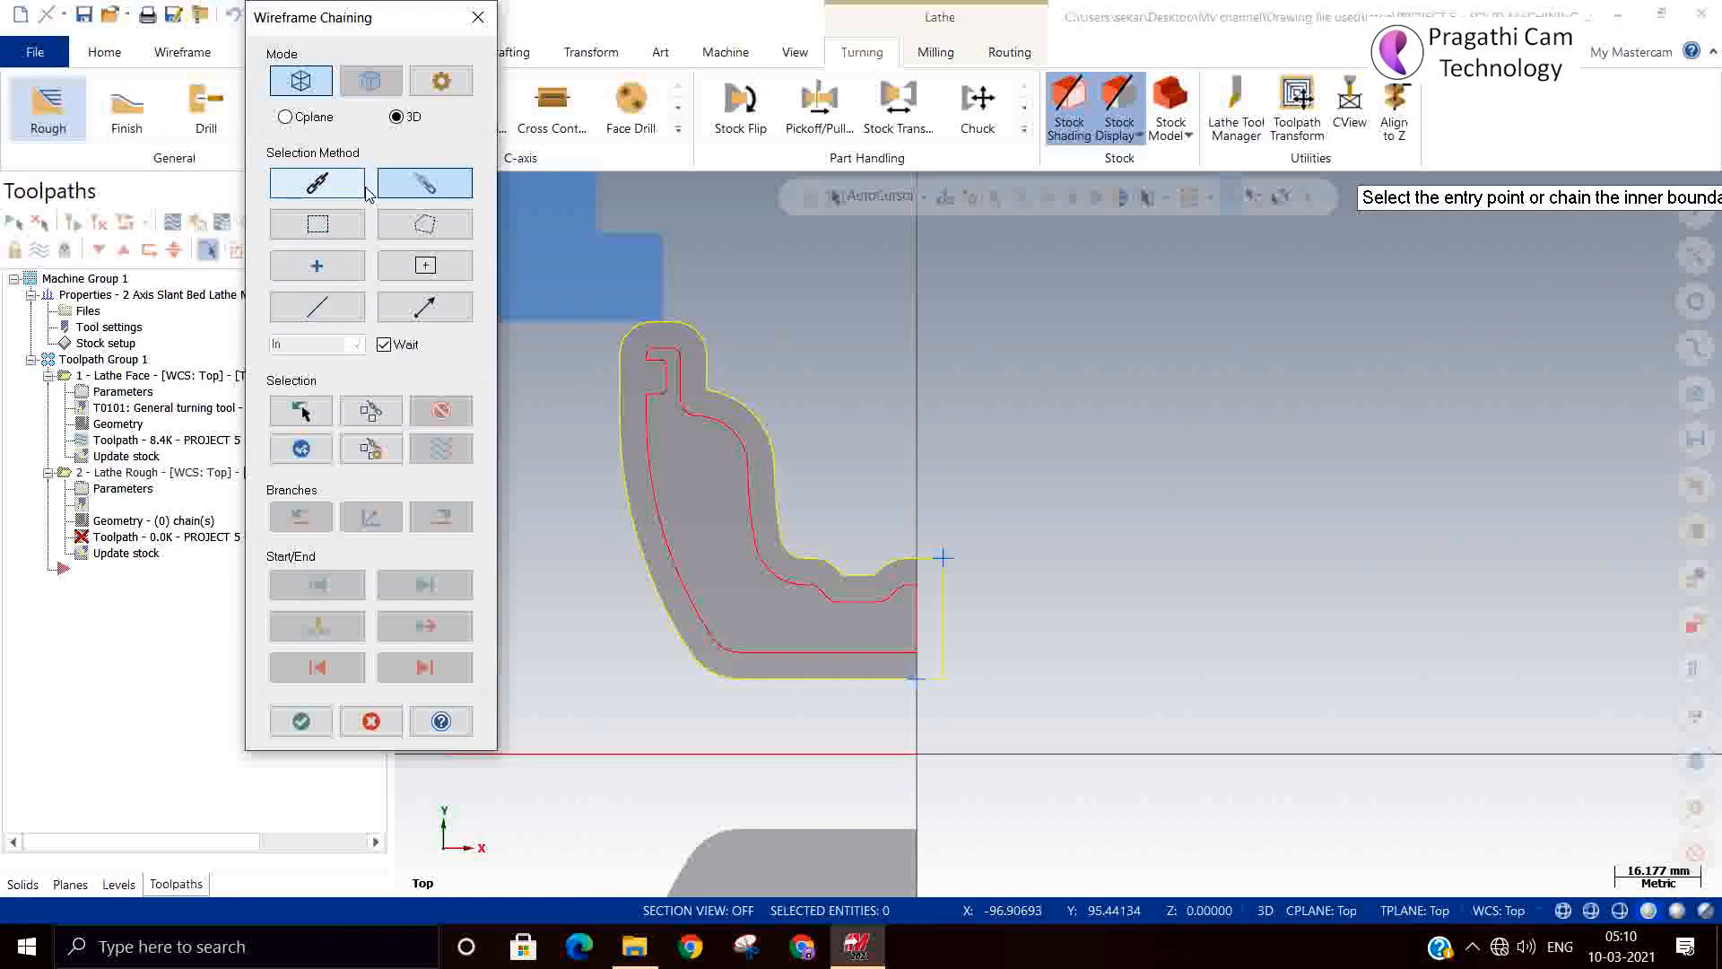
click(419, 183)
scroll(977, 600, up, 6)
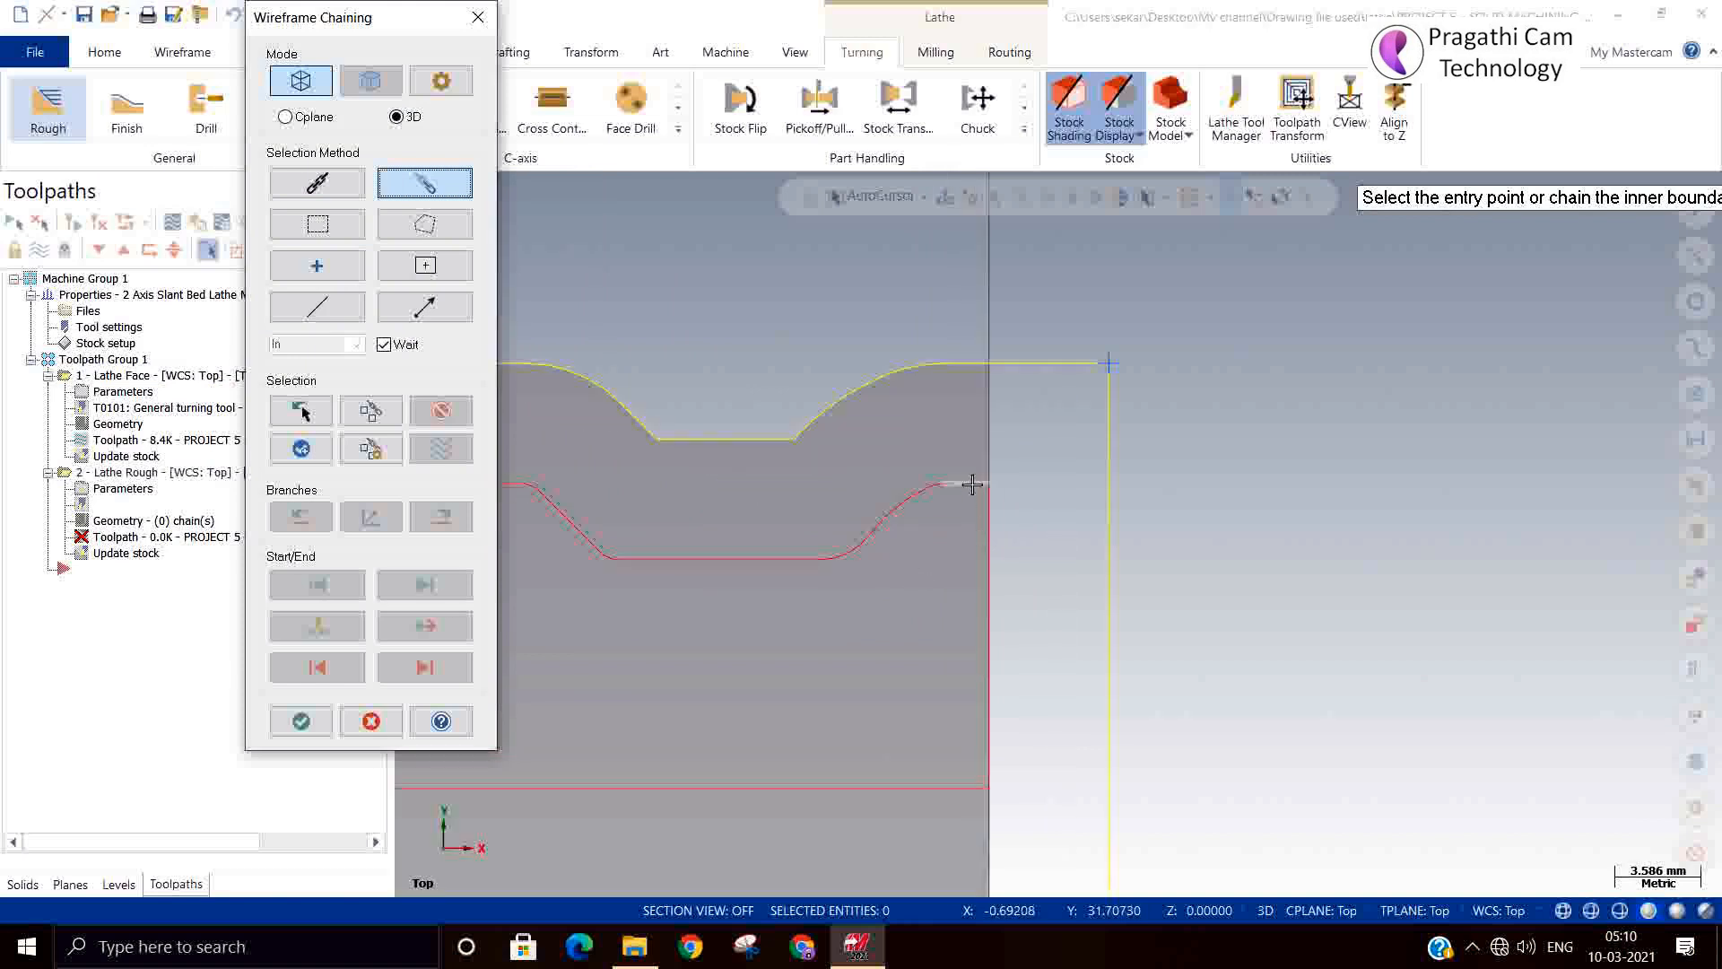
click(972, 485)
scroll(1461, 603, down, 4)
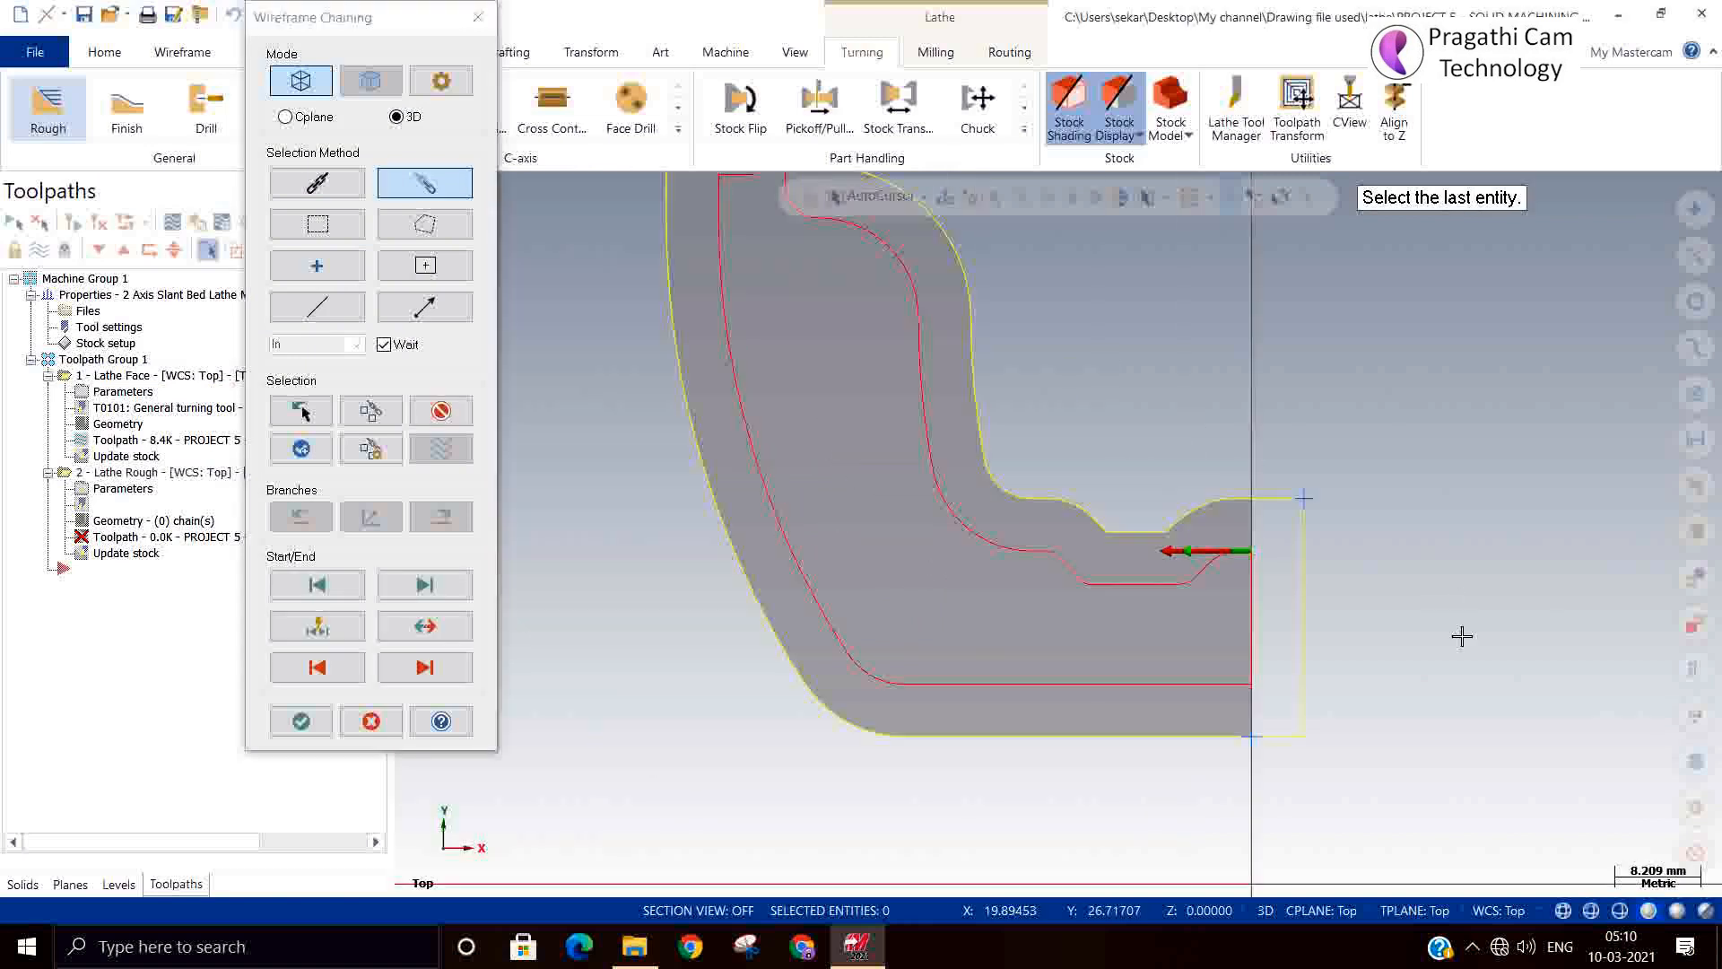
scroll(1281, 836, down, 2)
scroll(968, 391, up, 3)
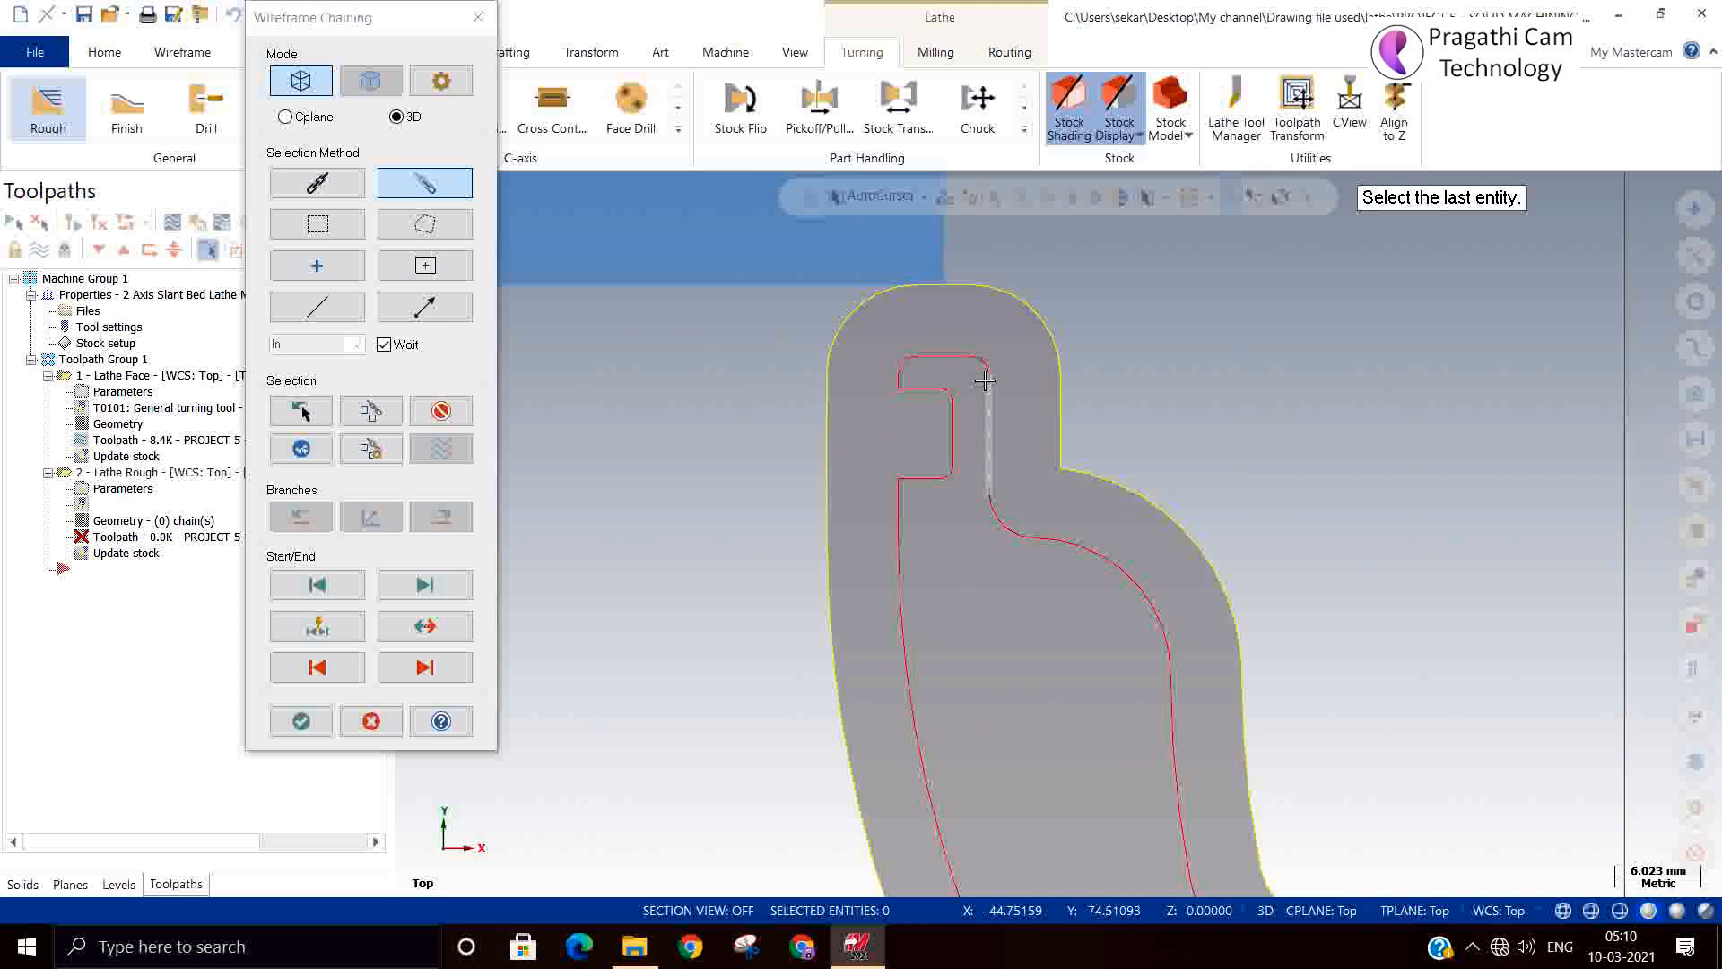
click(978, 367)
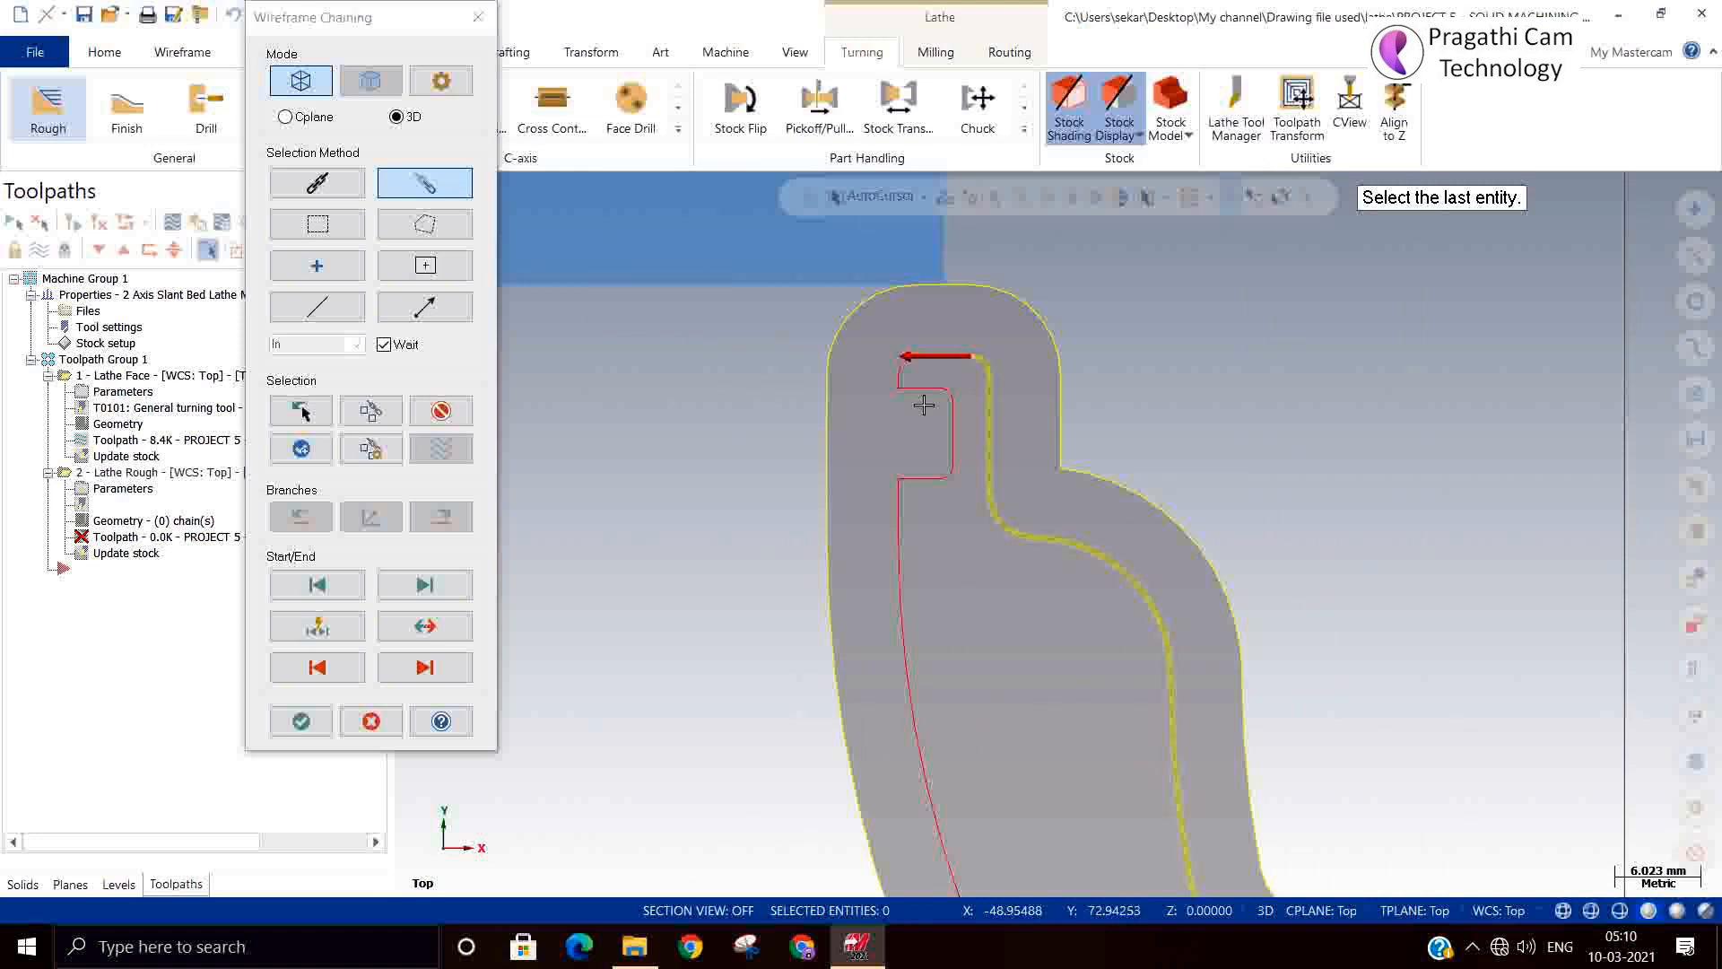
click(301, 721)
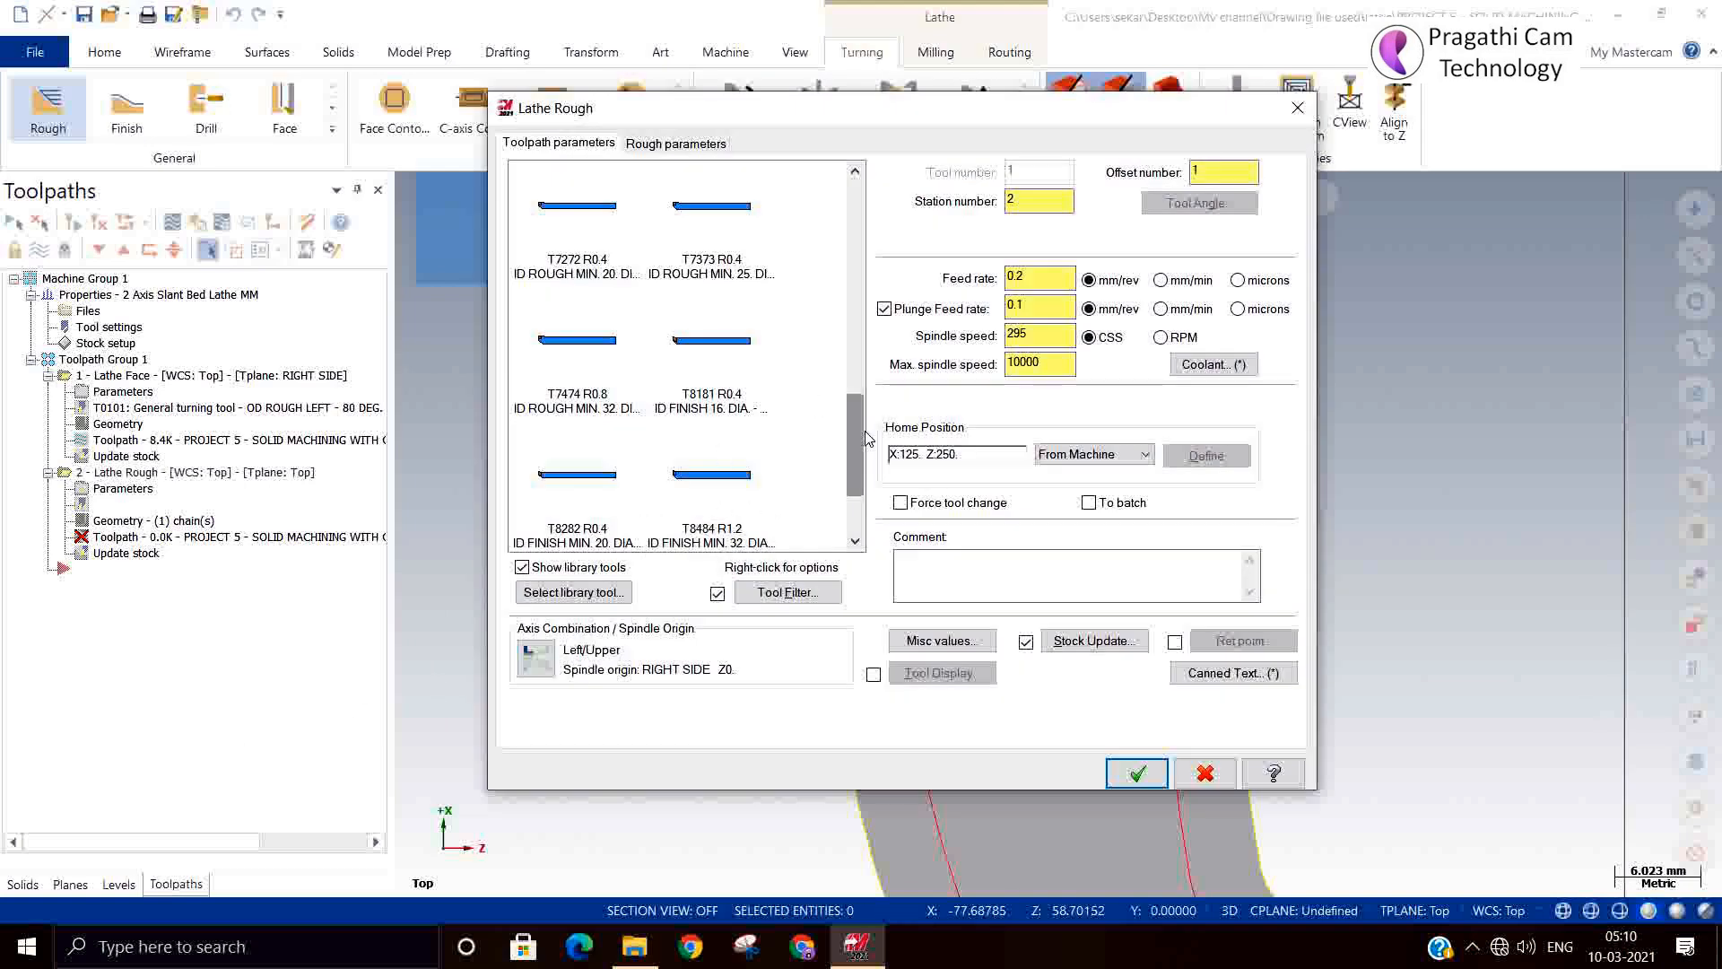
Choose the T2222 R0.8 OD FINISH LEFT - 35 DEG tool with its spindle rotation changed to CW for the rough operation.
drag(858, 438, 861, 305)
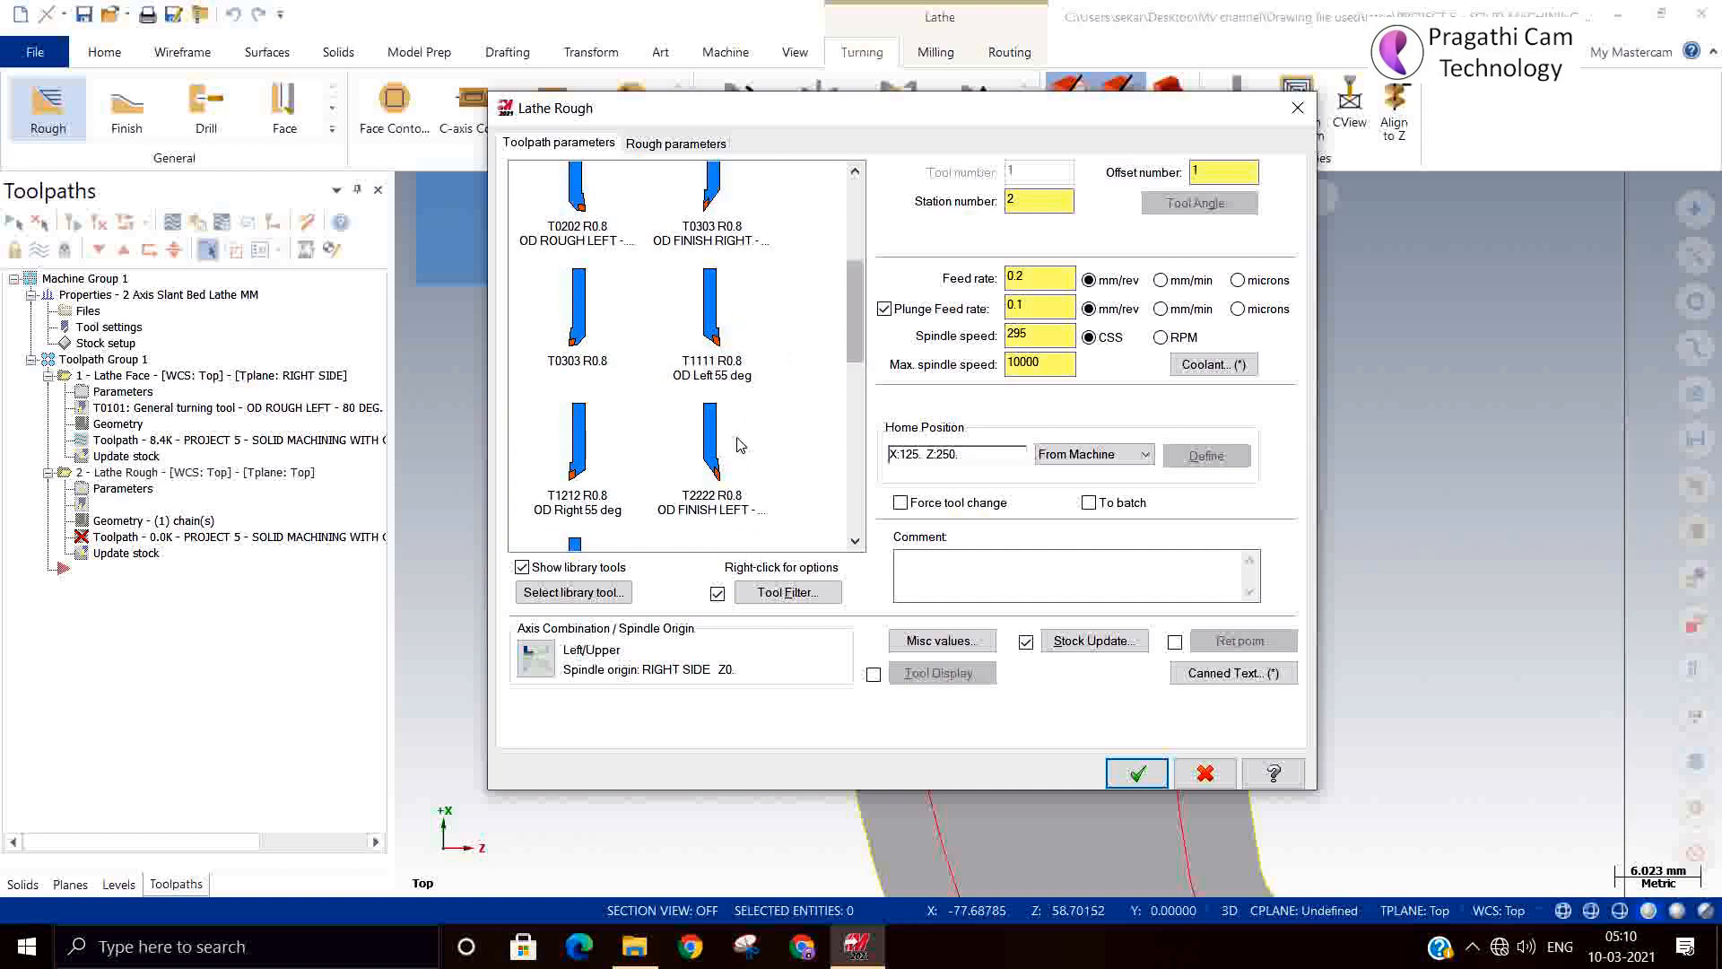
click(713, 466)
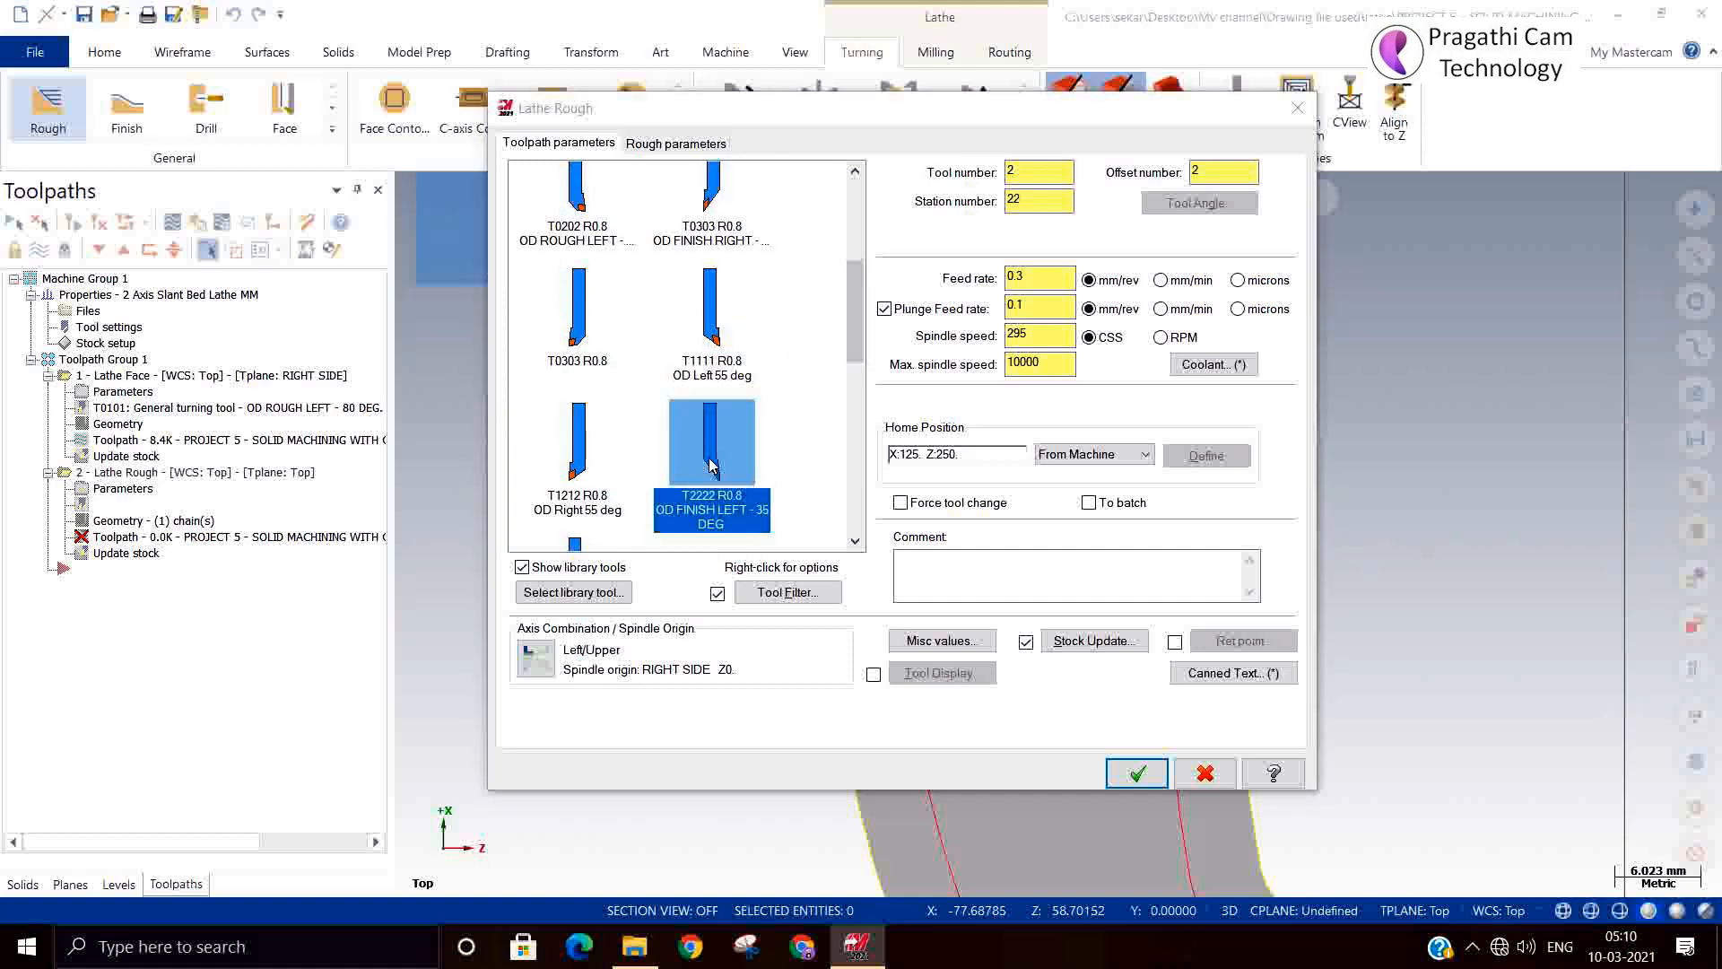
double_click(760, 460)
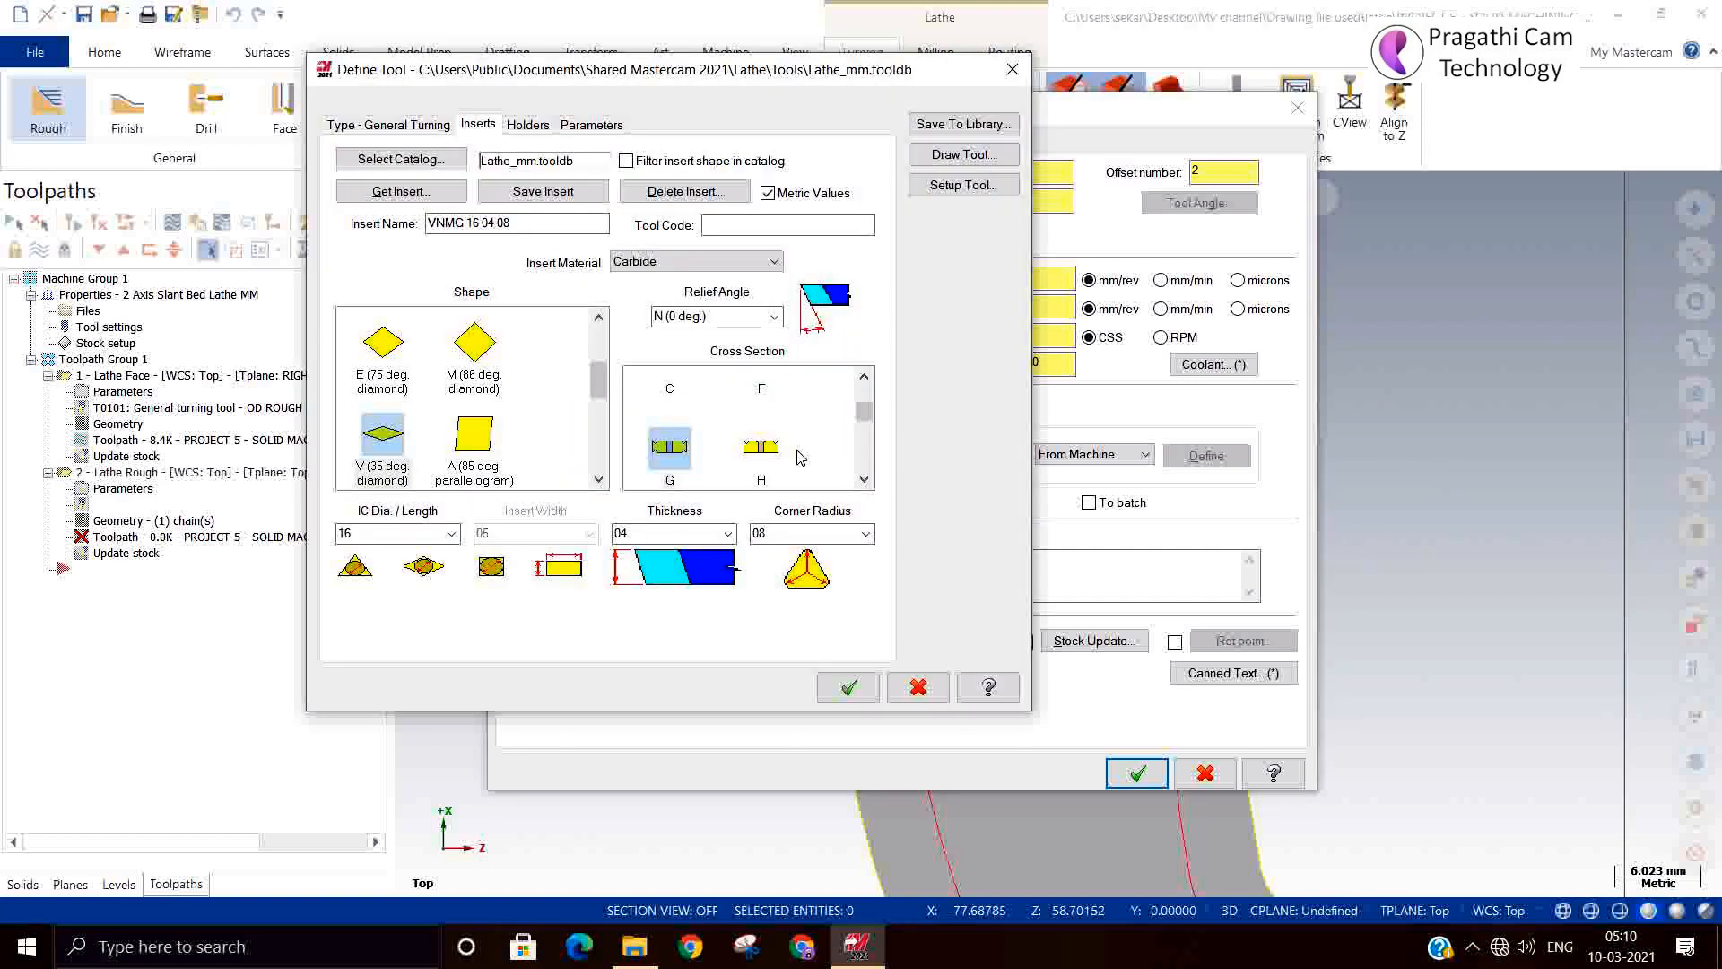
click(955, 189)
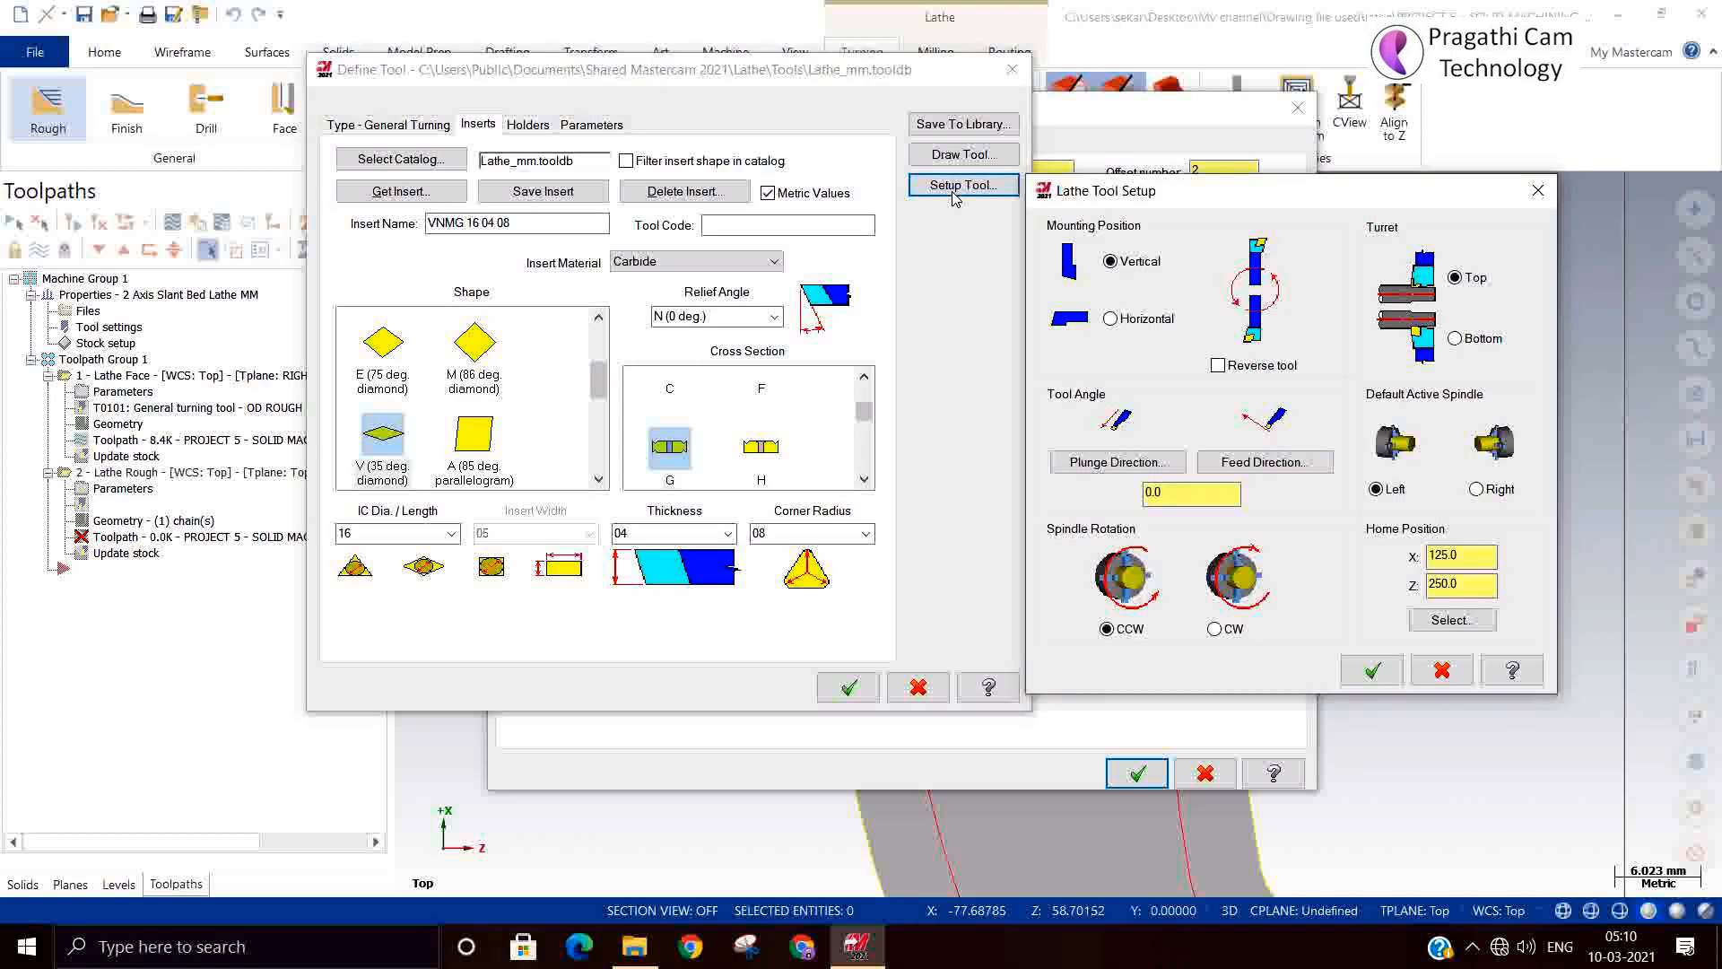
click(1214, 629)
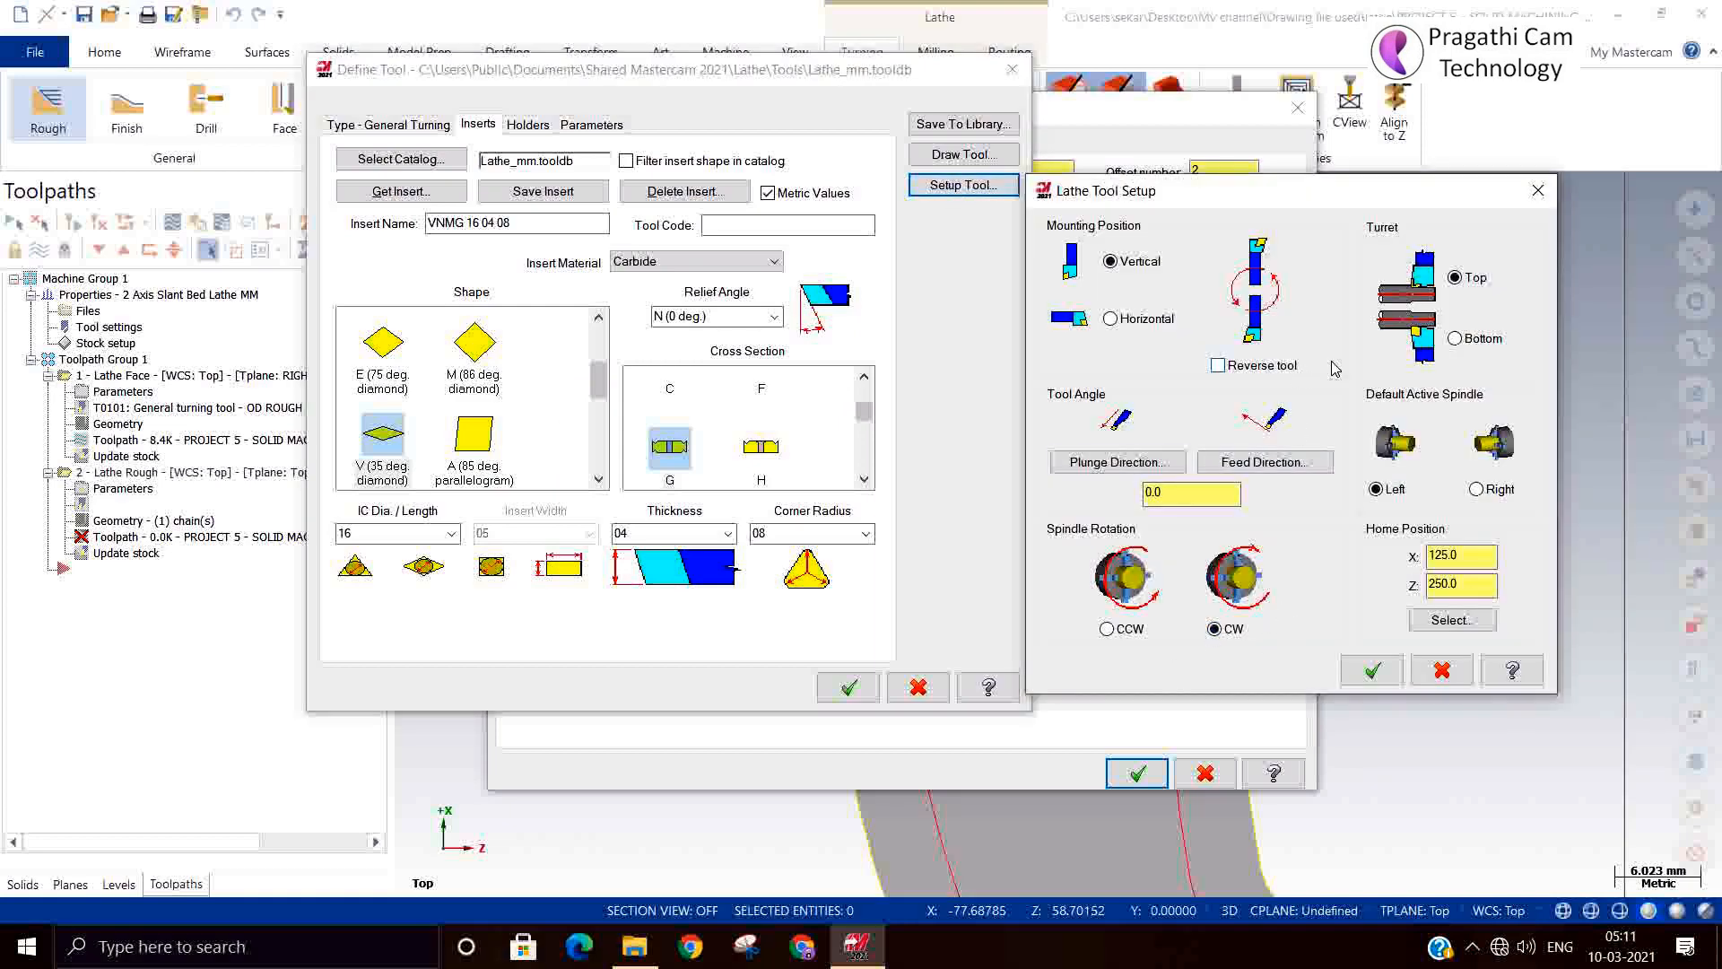
click(1372, 670)
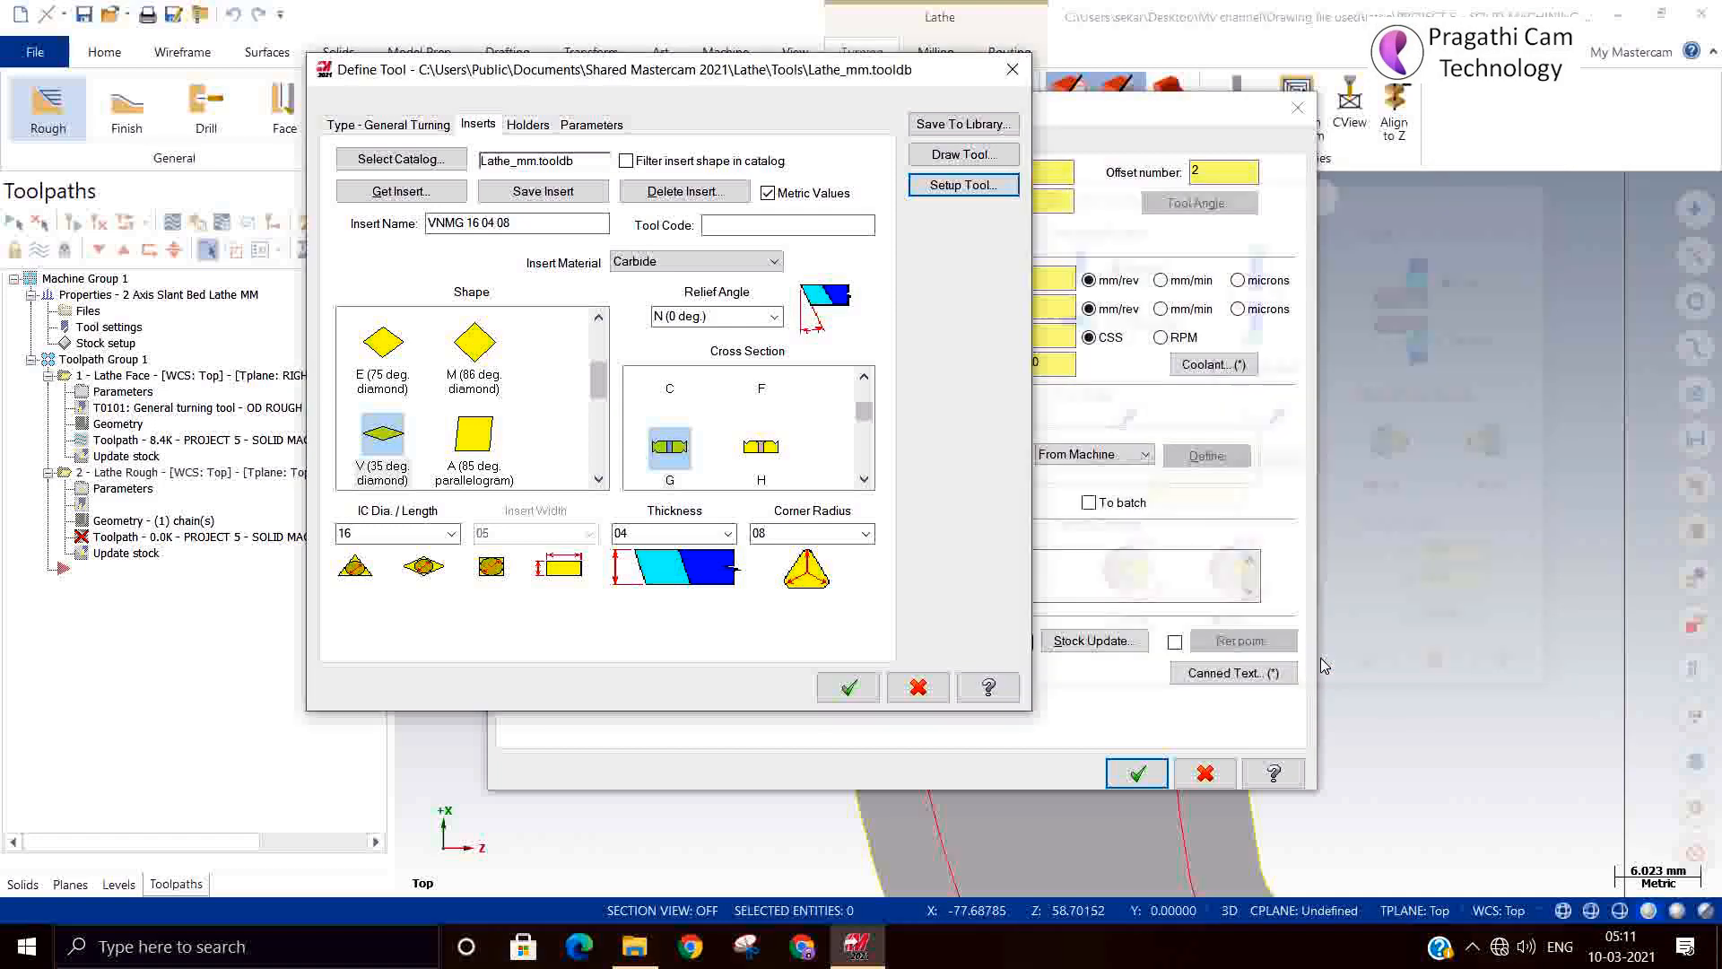
click(818, 683)
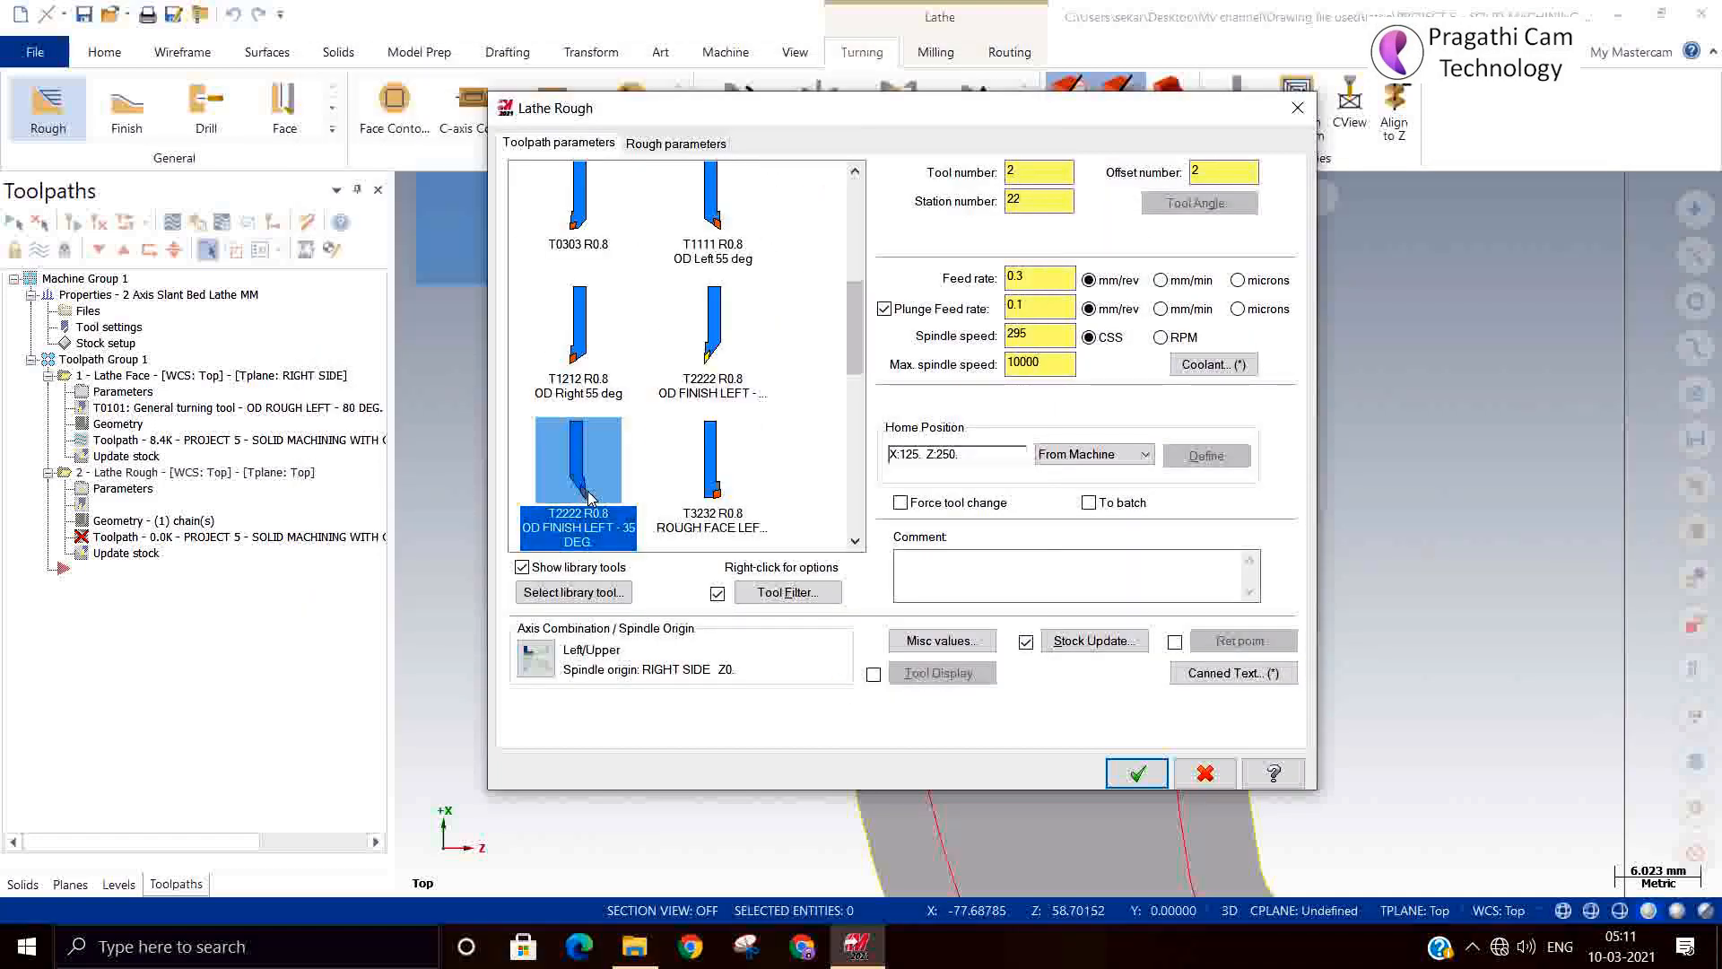
click(723, 325)
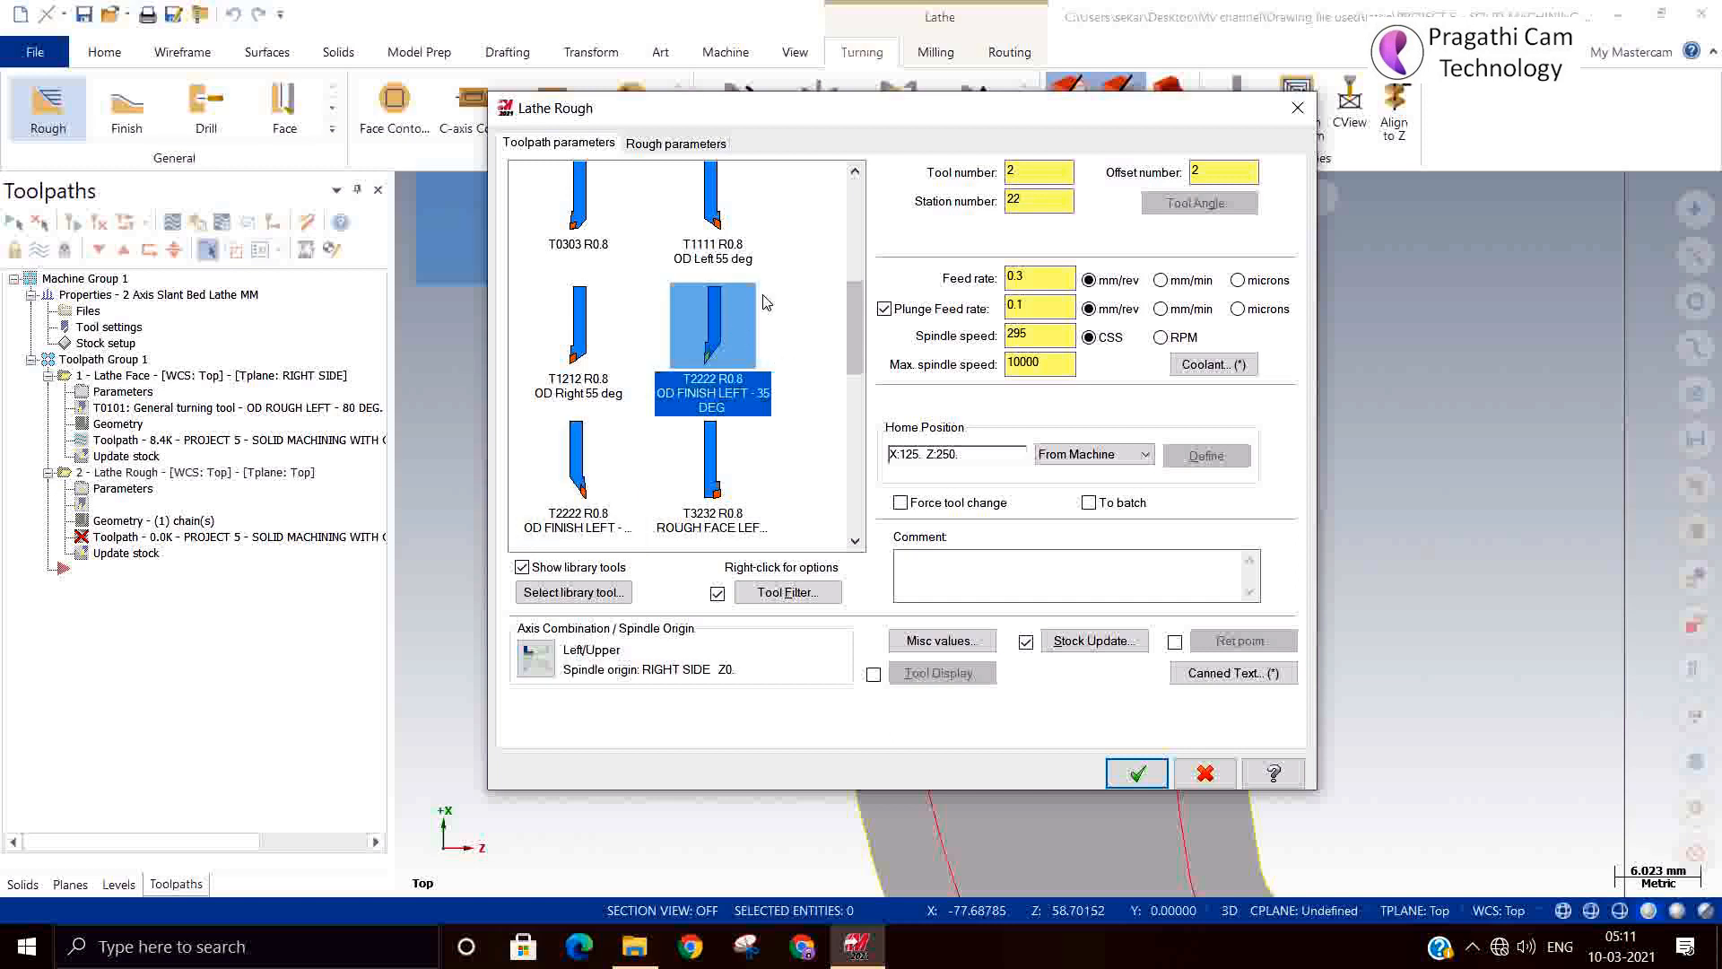
Set the roughing depth of cut to 1.0 and select the second plunge cutting option.
click(677, 144)
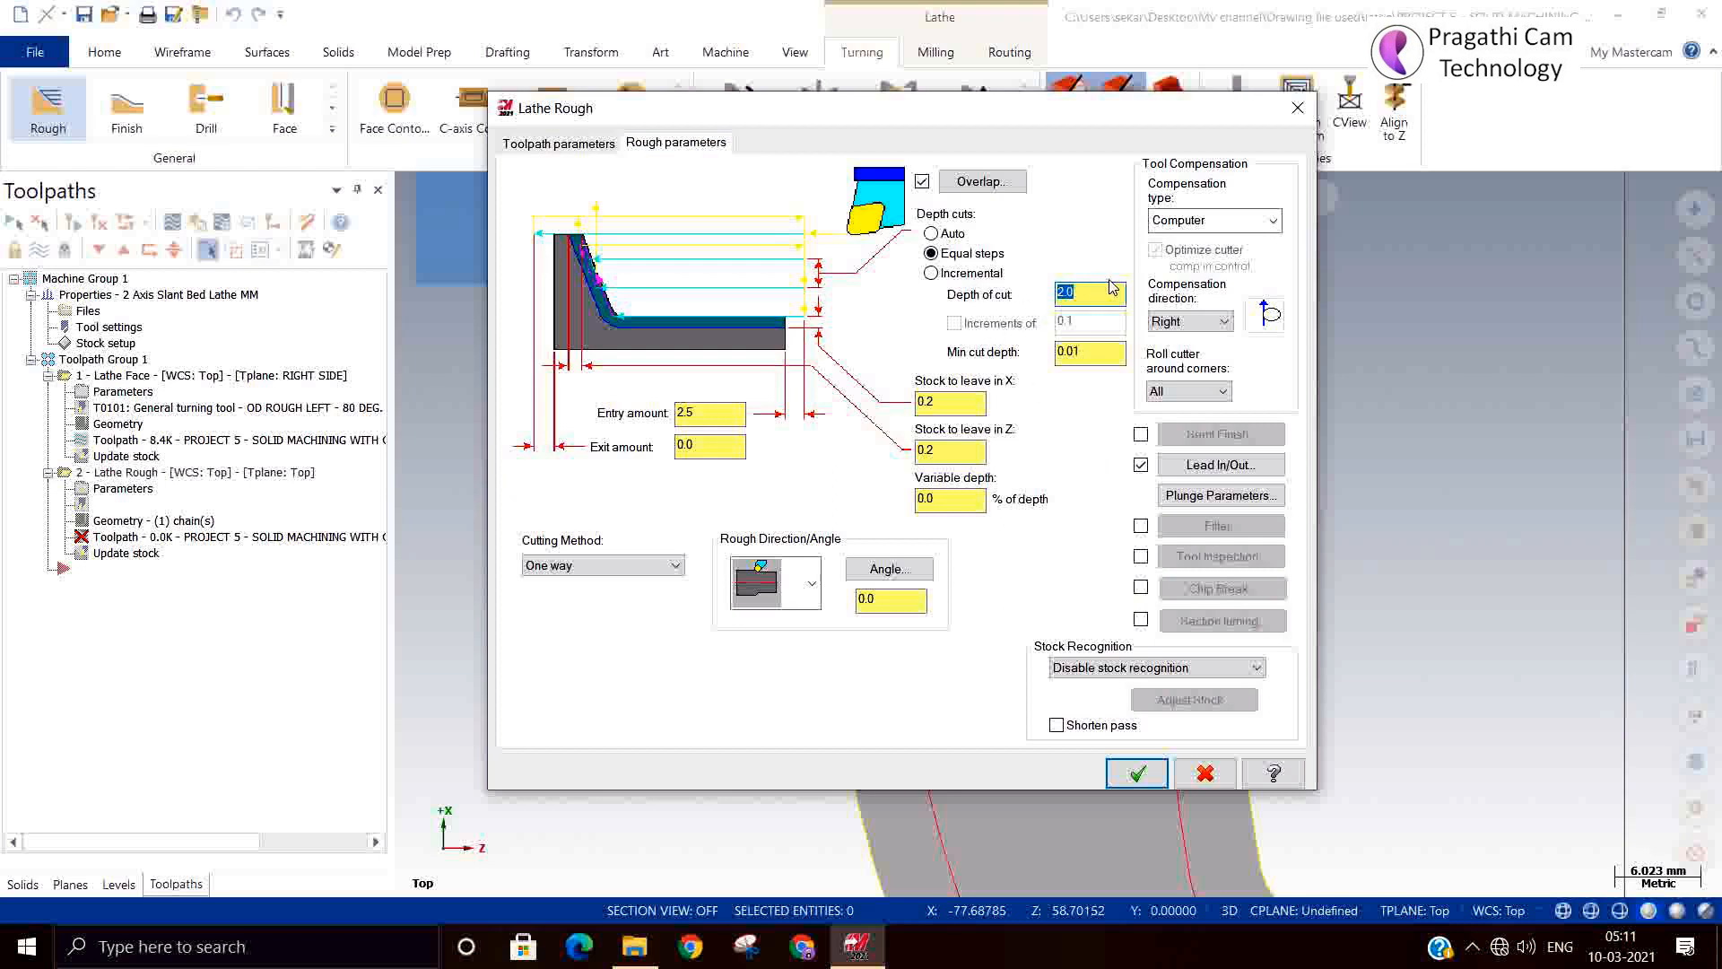
text(1)
click(1176, 503)
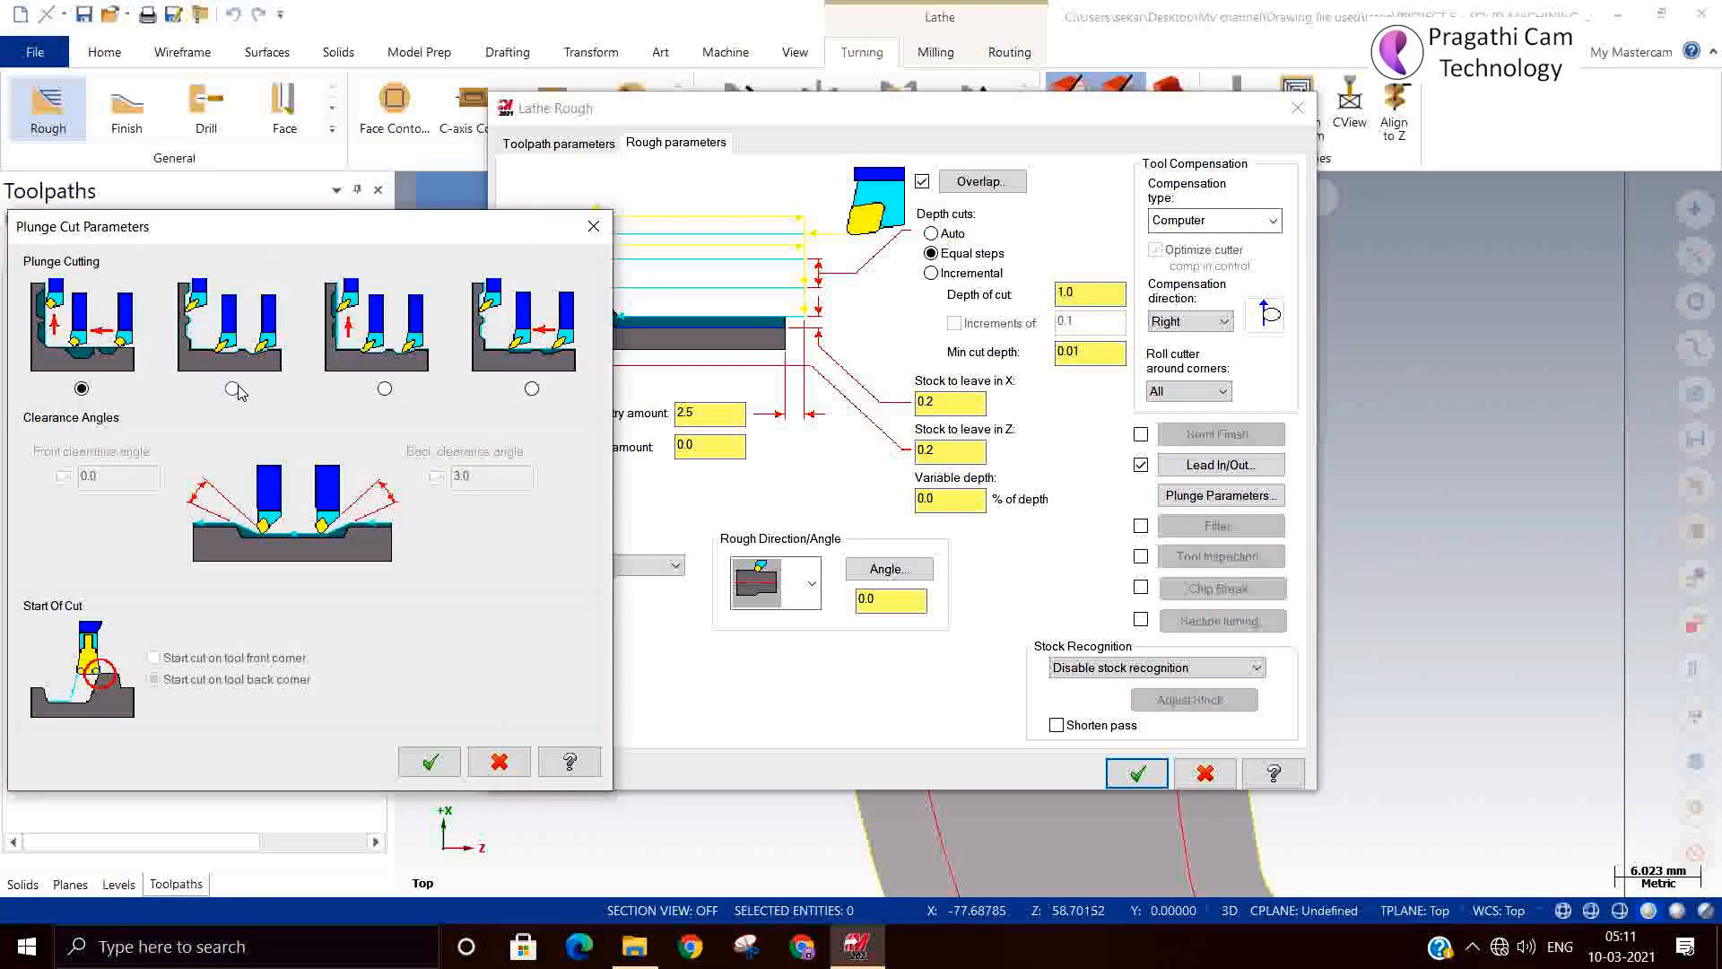
click(234, 389)
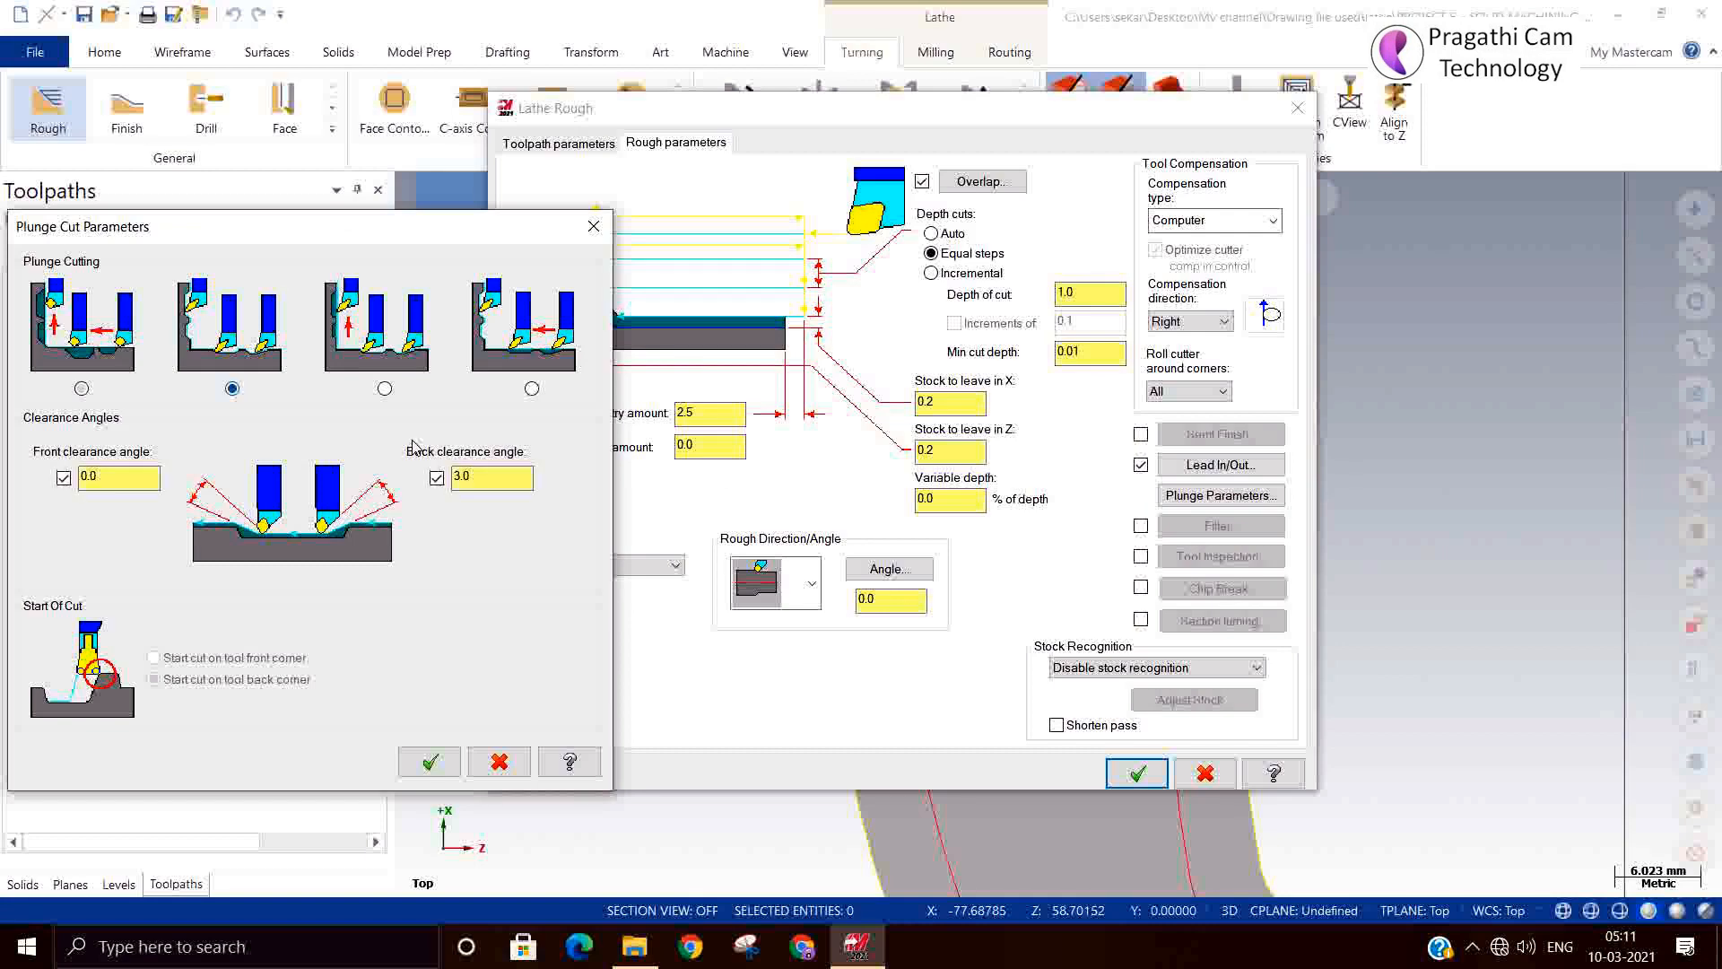
click(431, 761)
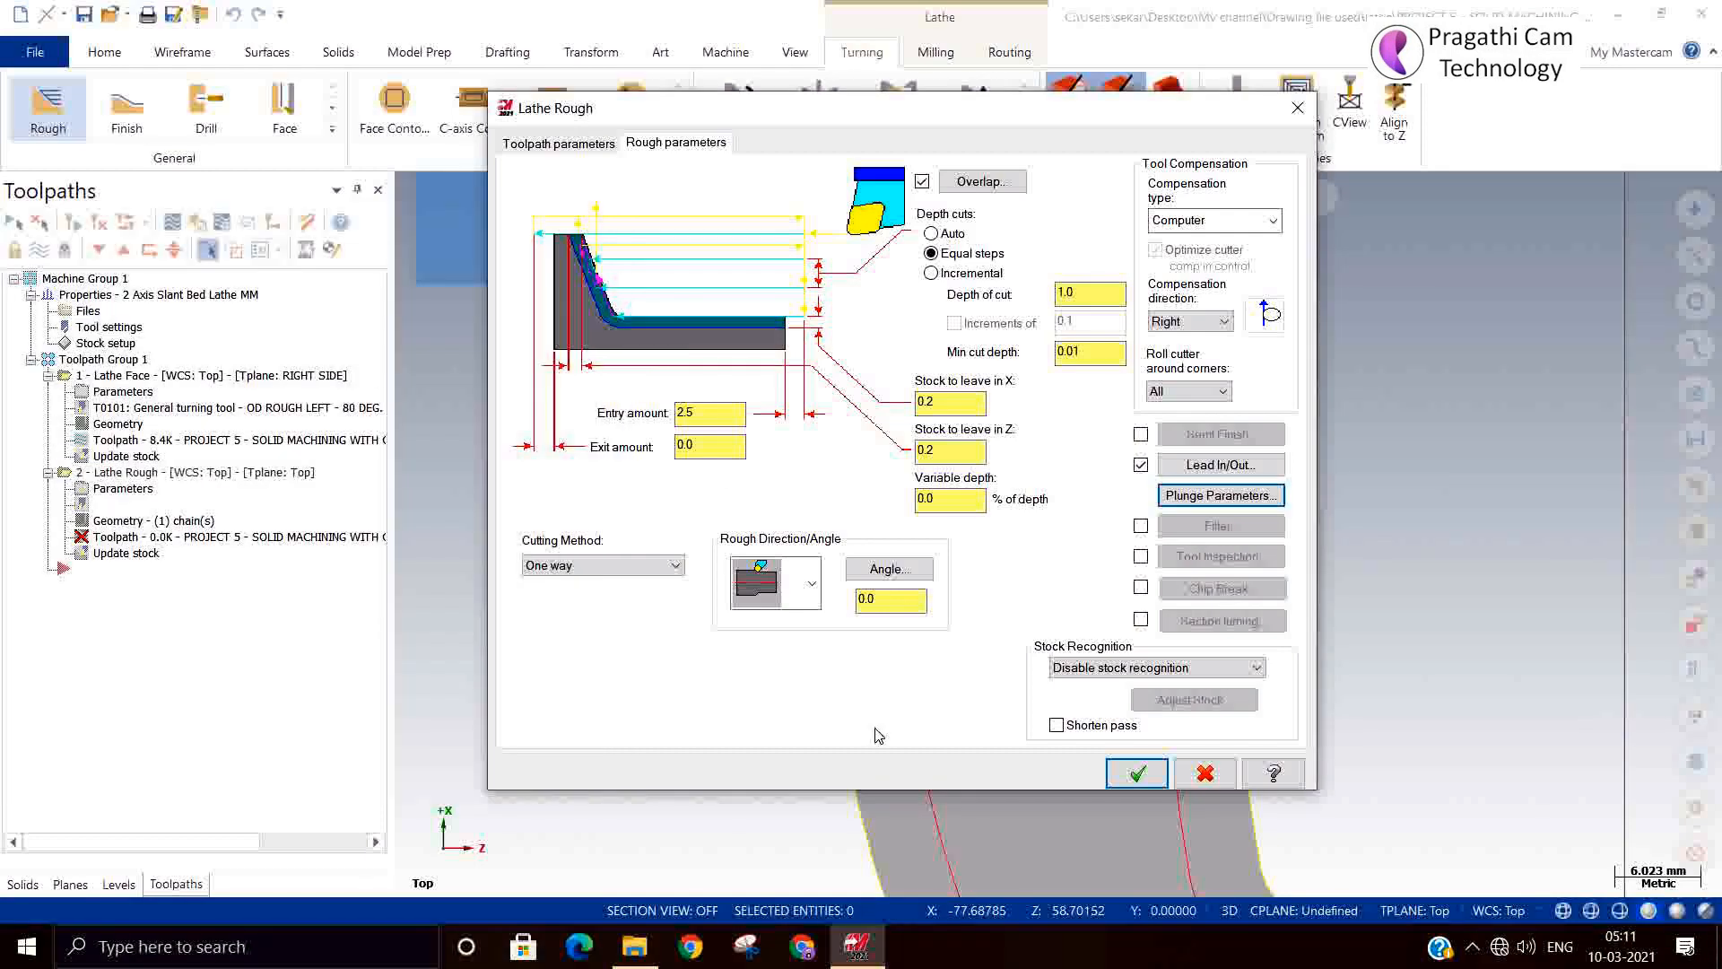
Set stock recognition to Use stock for outer boundary and enable Semi Finish with 1 pass and a 0.1 stepover.
click(1089, 671)
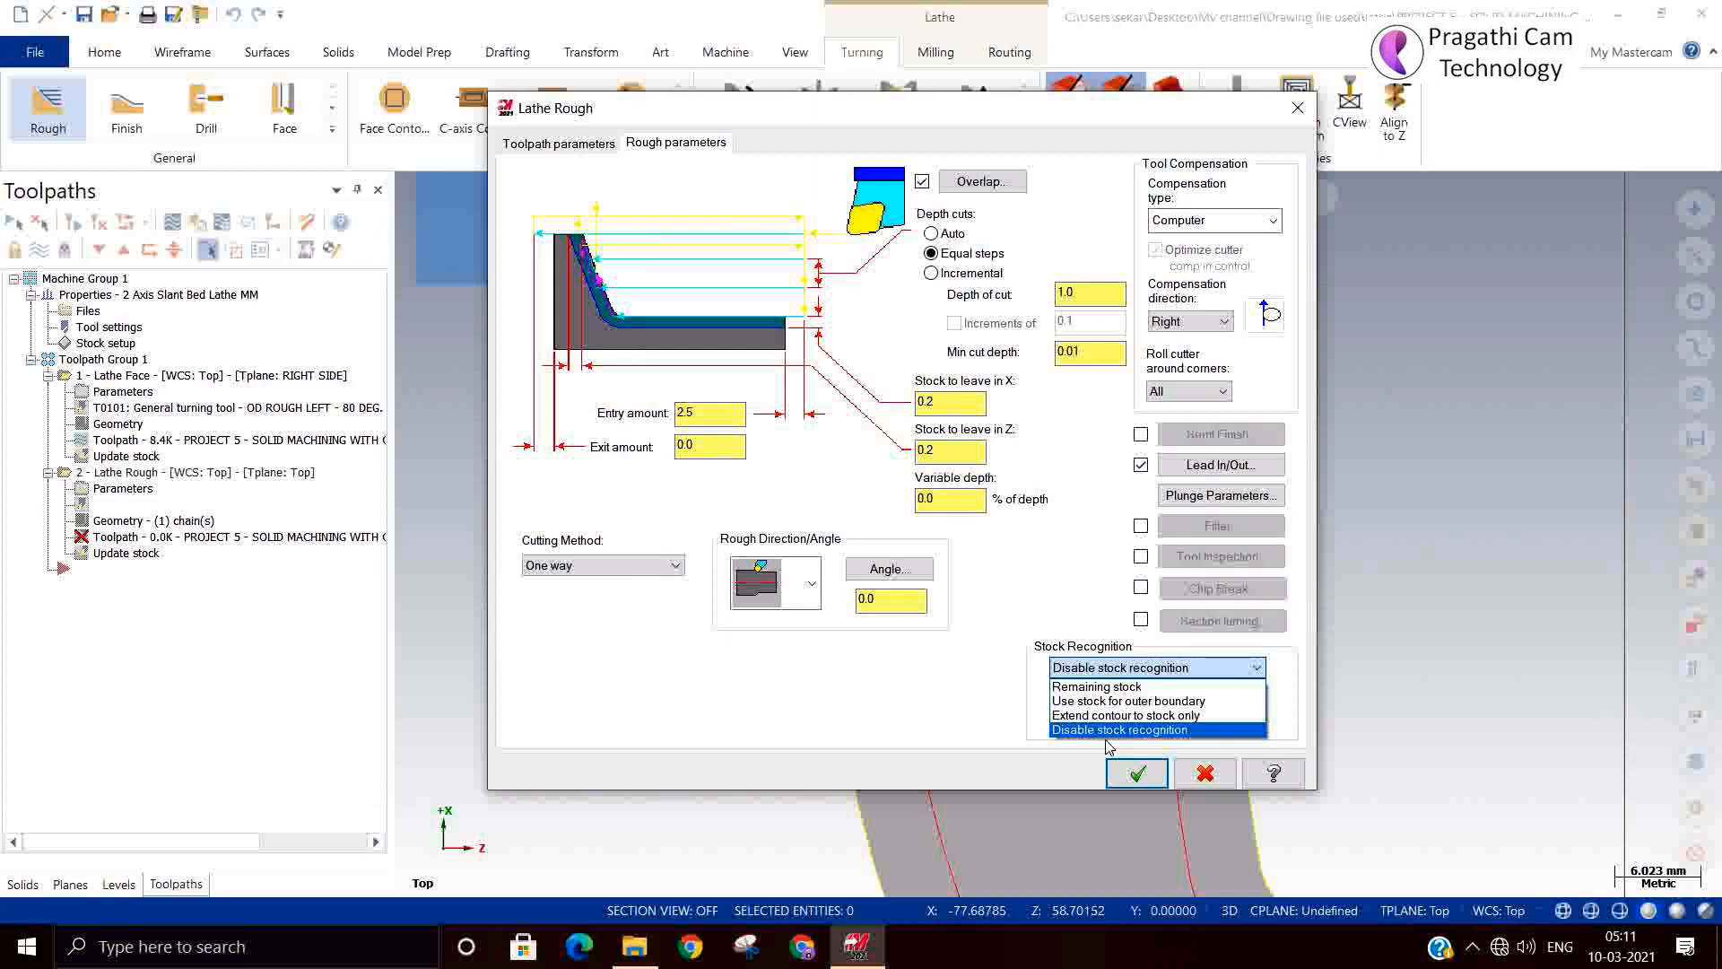
click(1108, 703)
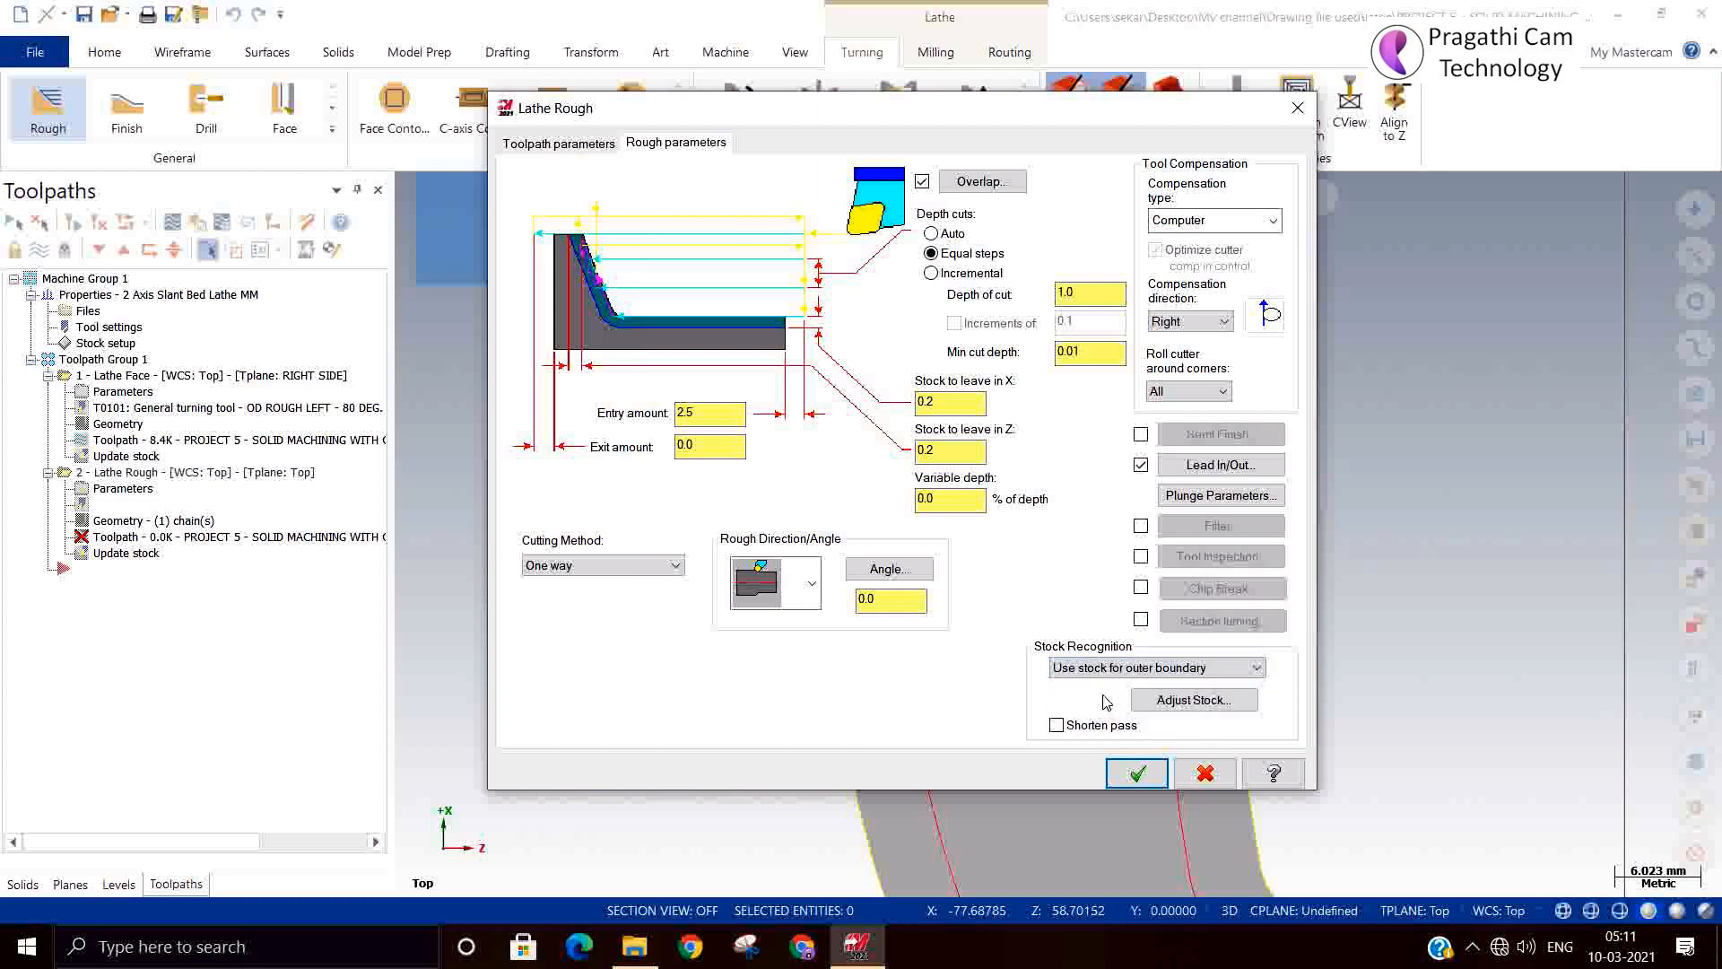
click(975, 411)
click(1141, 435)
click(1219, 434)
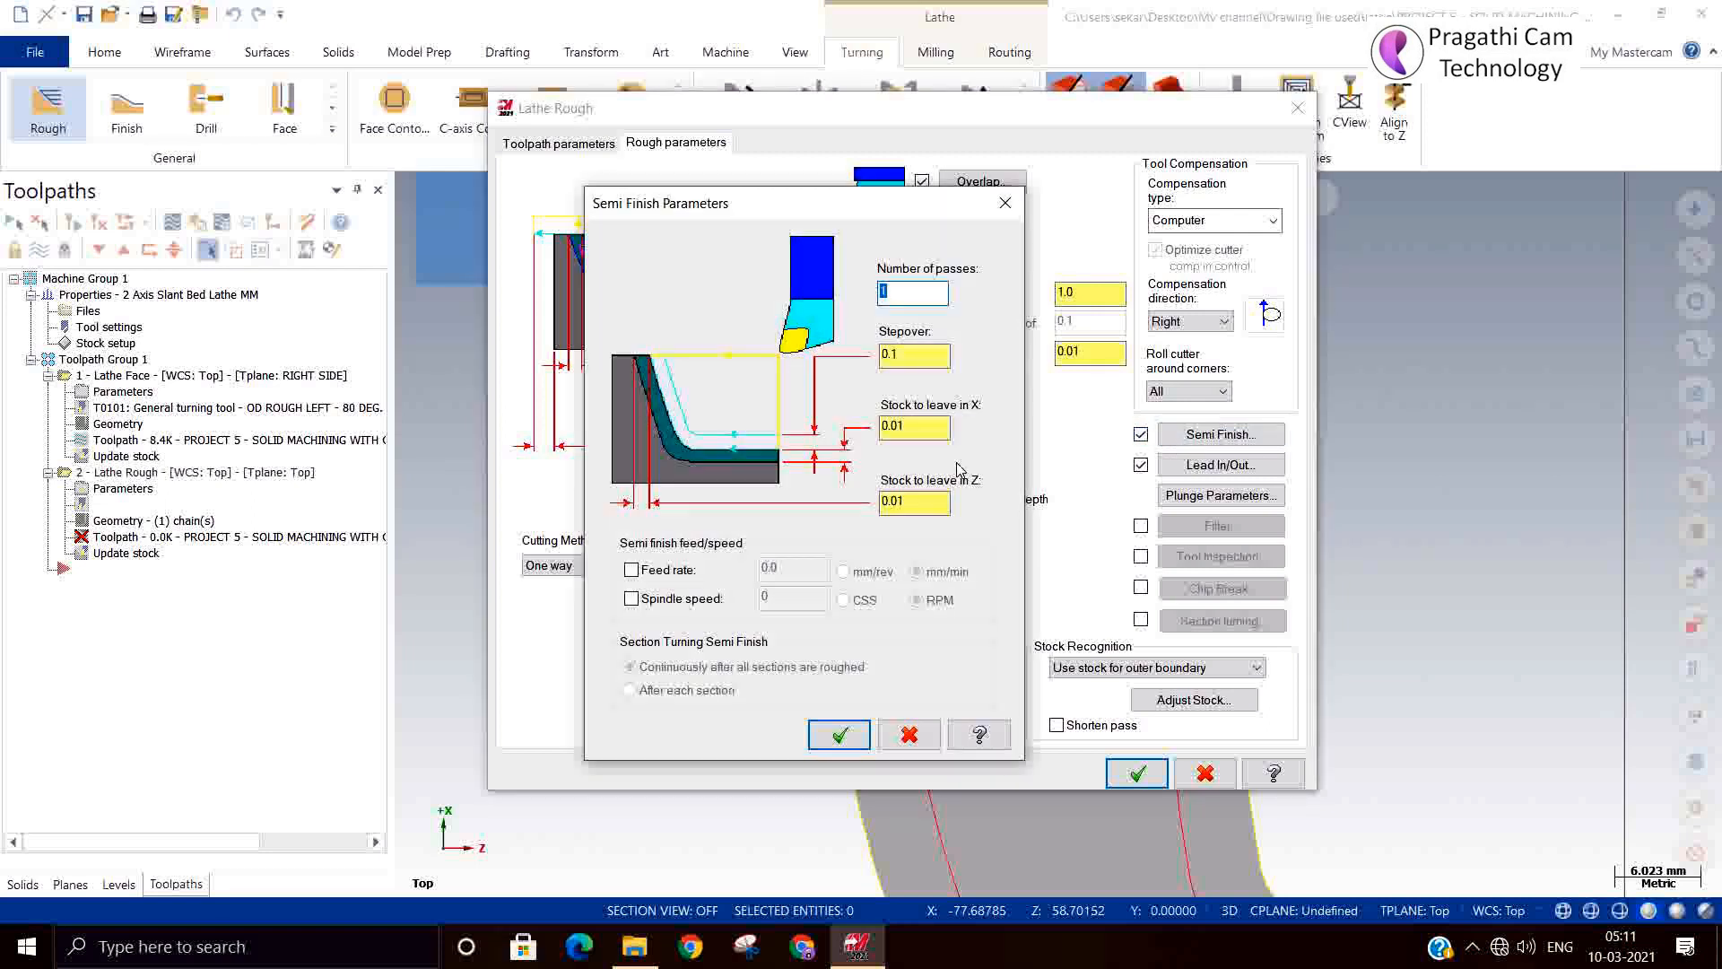
click(843, 734)
Generate the roughing toolpath and continue writing it despite the tool collisions with the stock.
click(1134, 771)
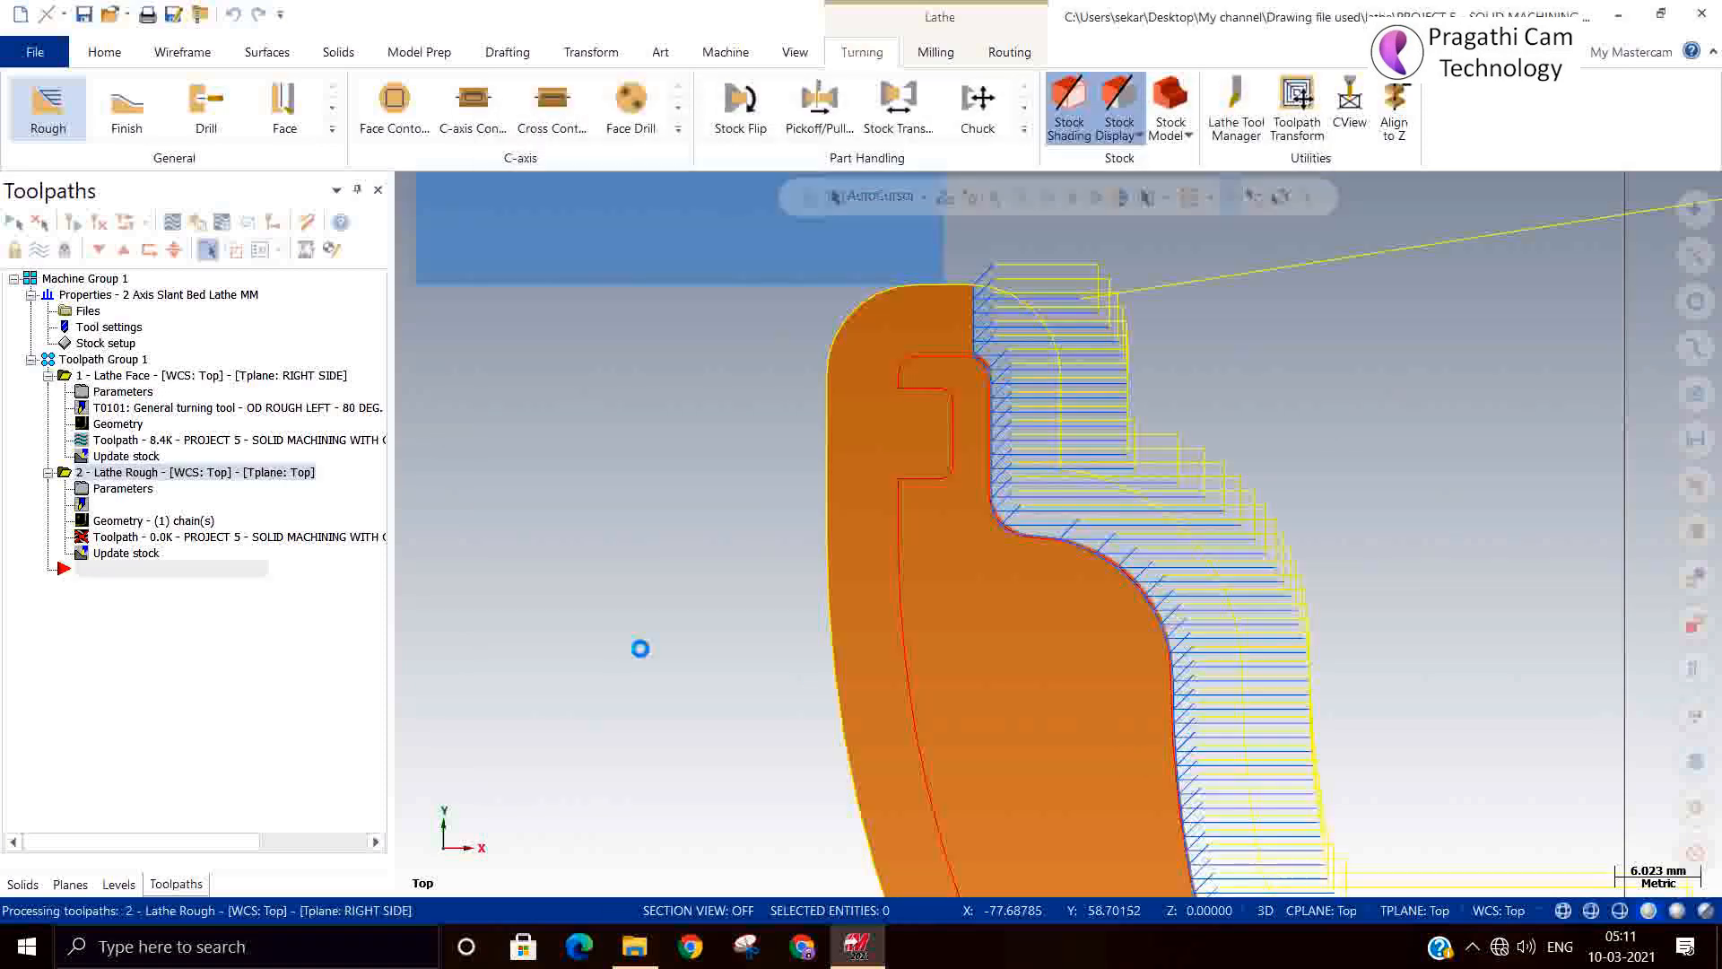
scroll(663, 596, down, 4)
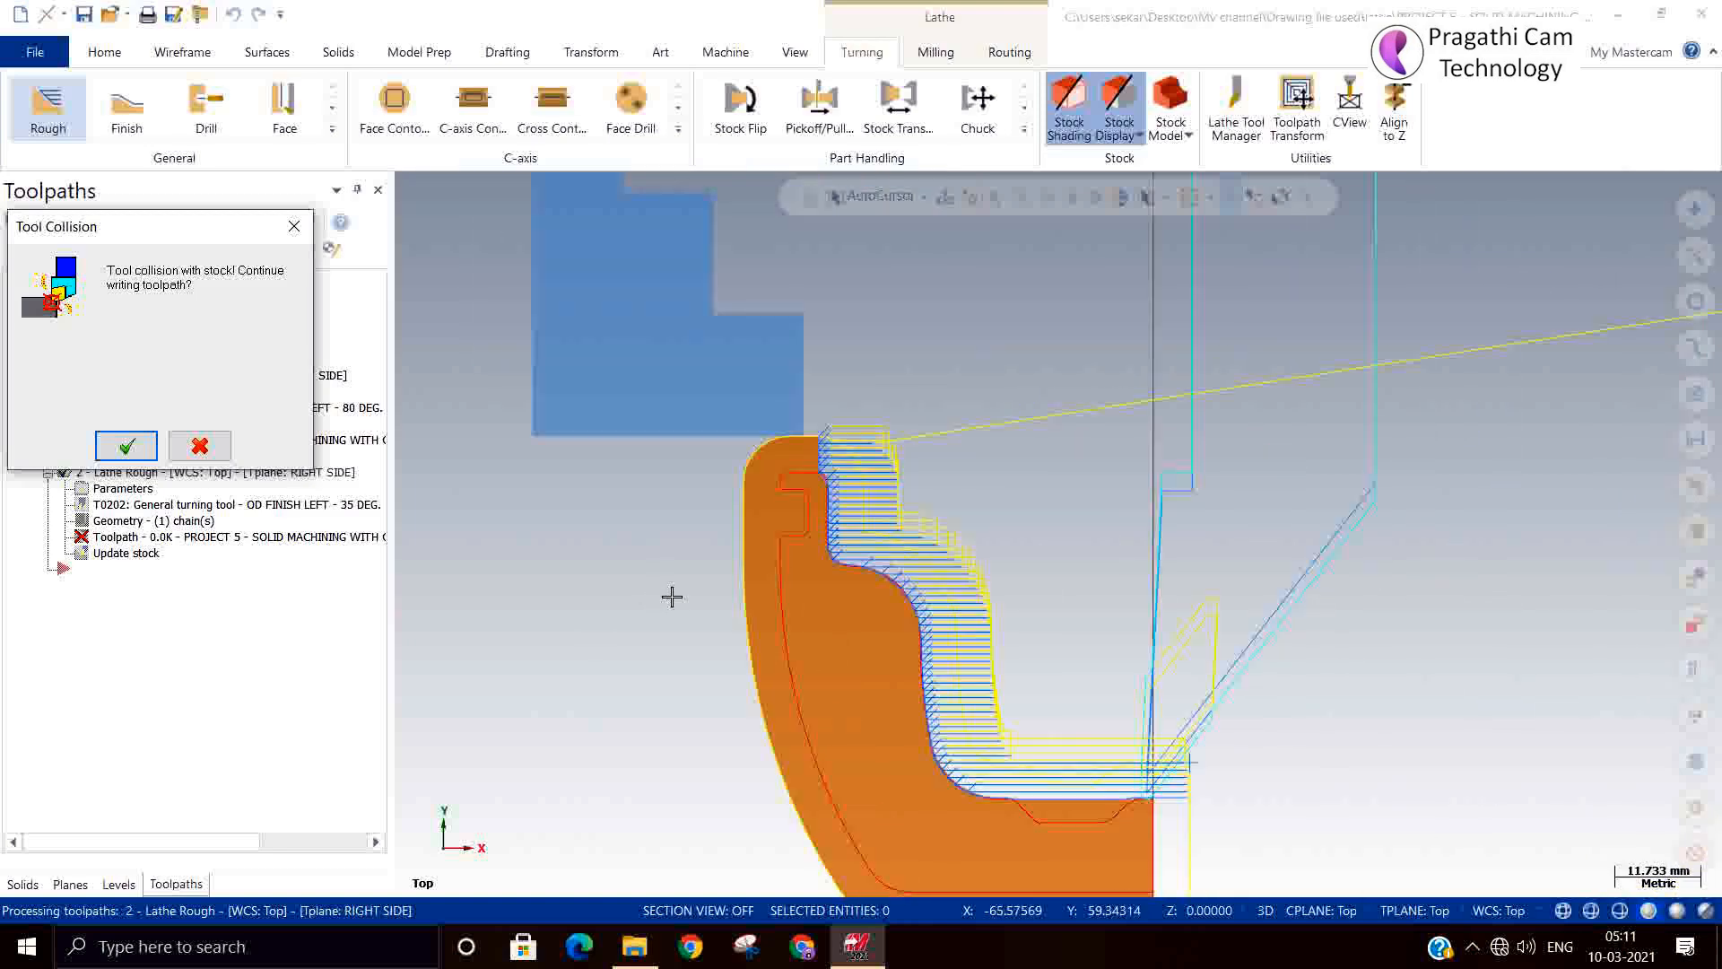
click(130, 443)
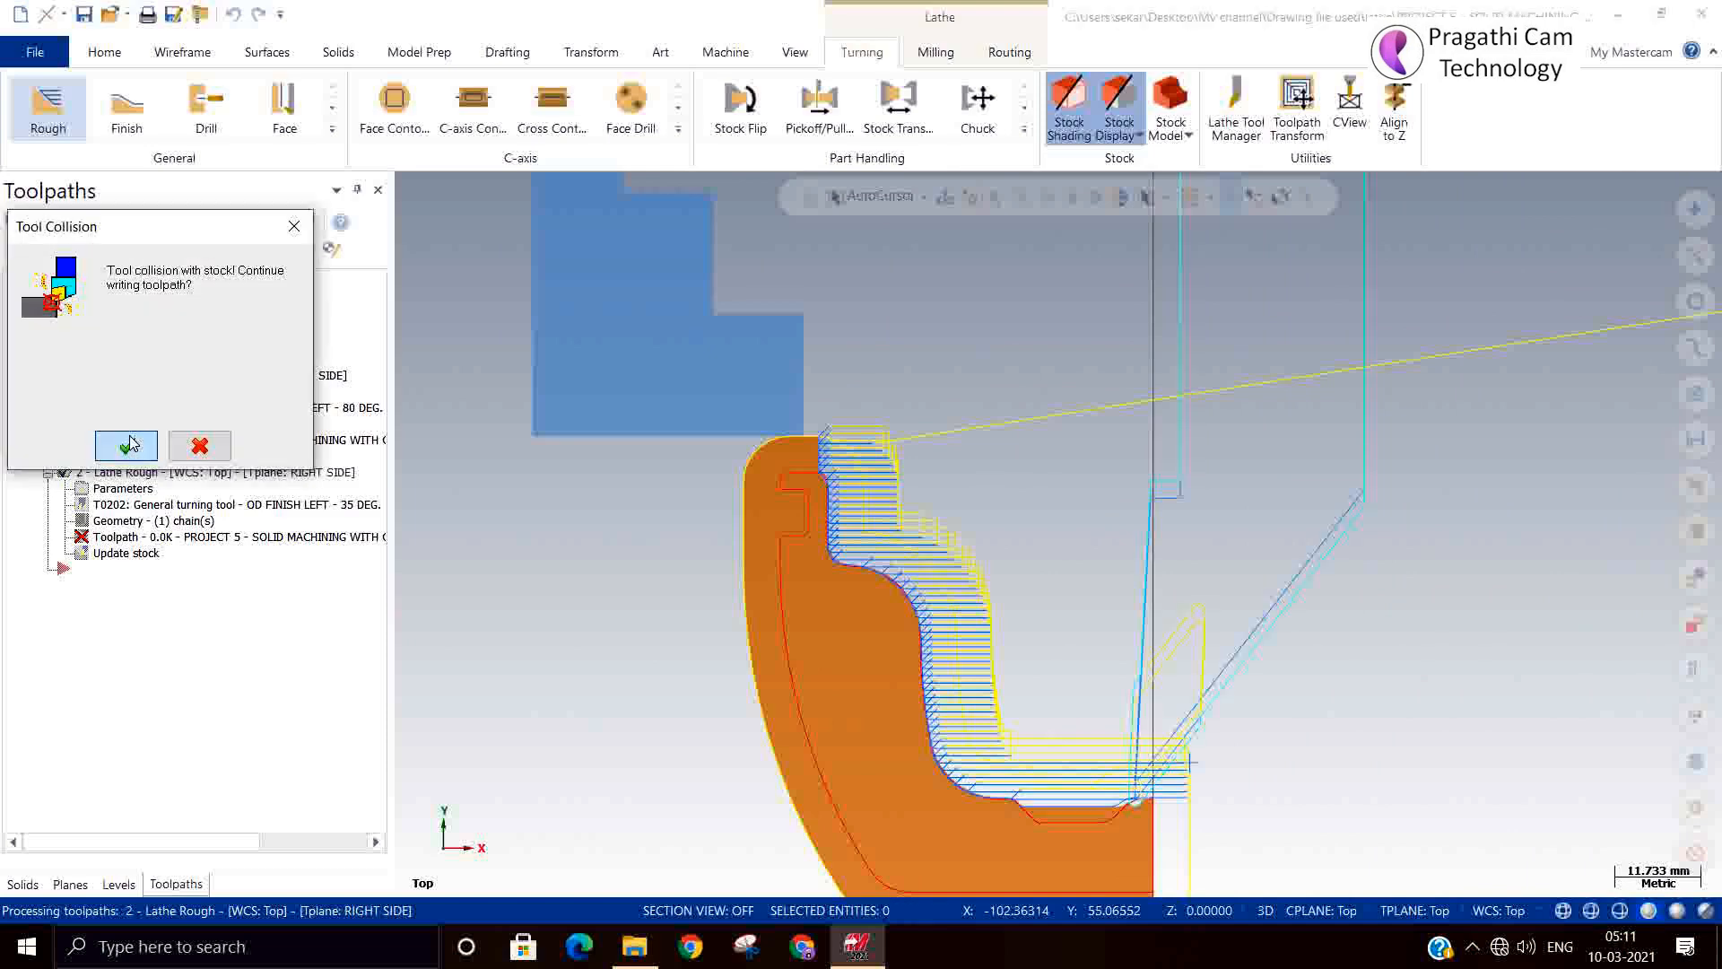
click(130, 443)
click(130, 444)
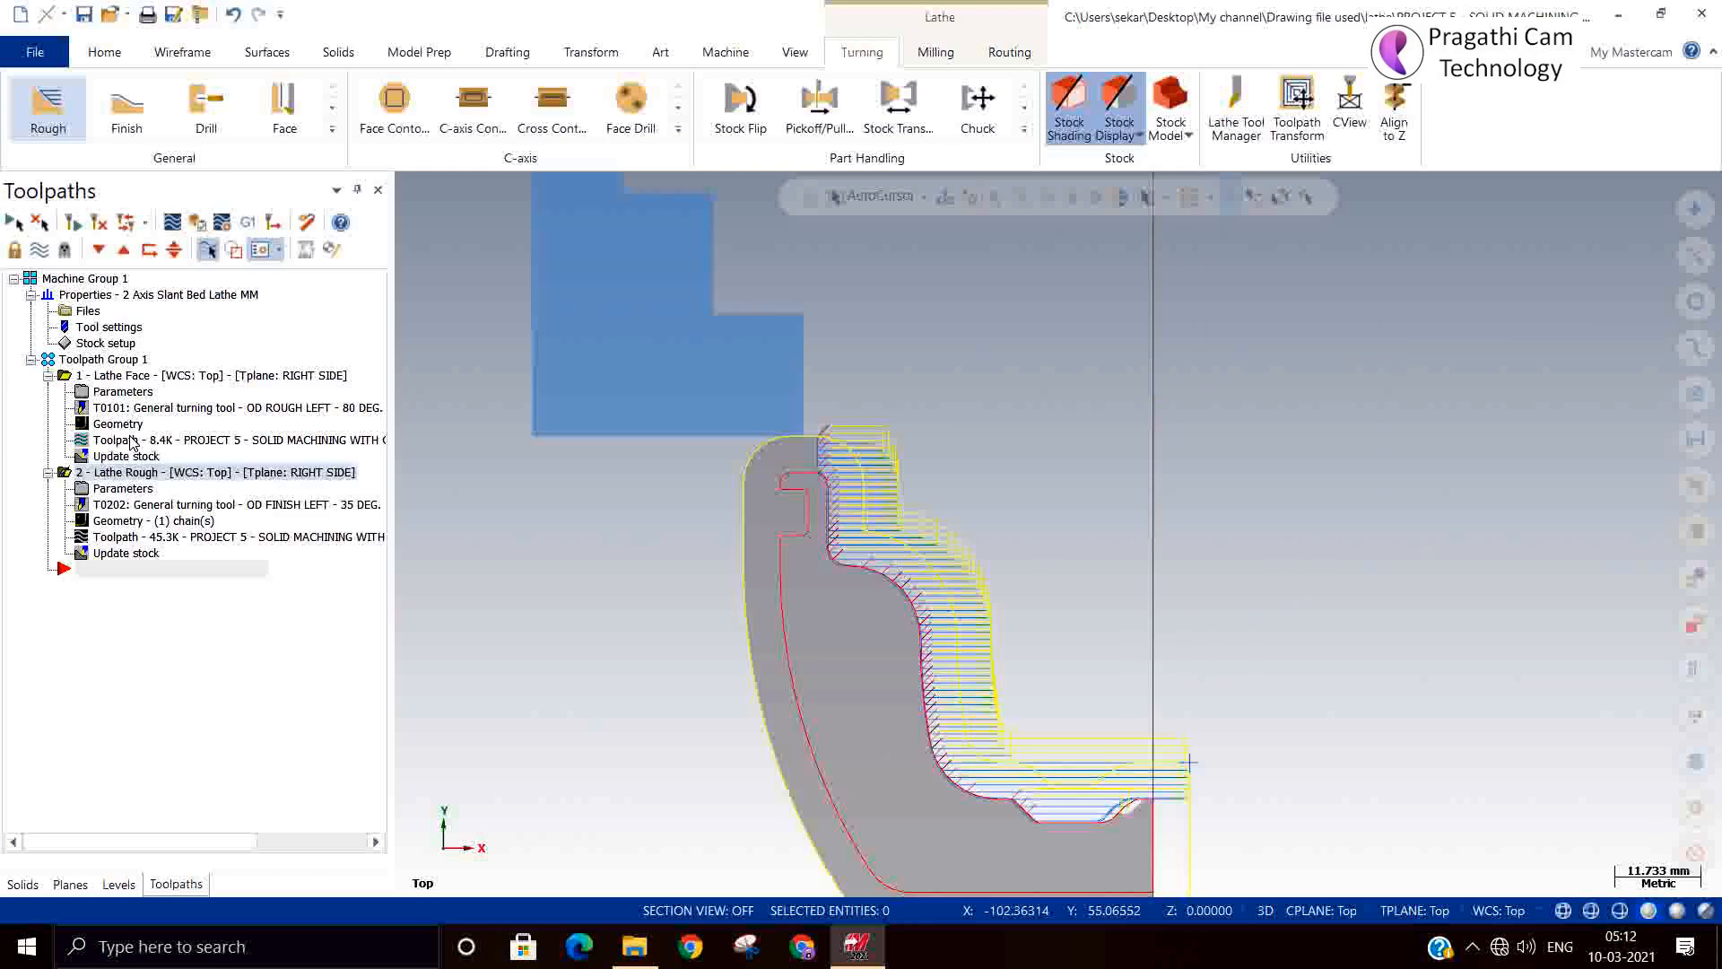
Set the rough operation's lead-in entry vector angle to -90.0 and regenerate its toolpath.
scroll(995, 703, down, 1)
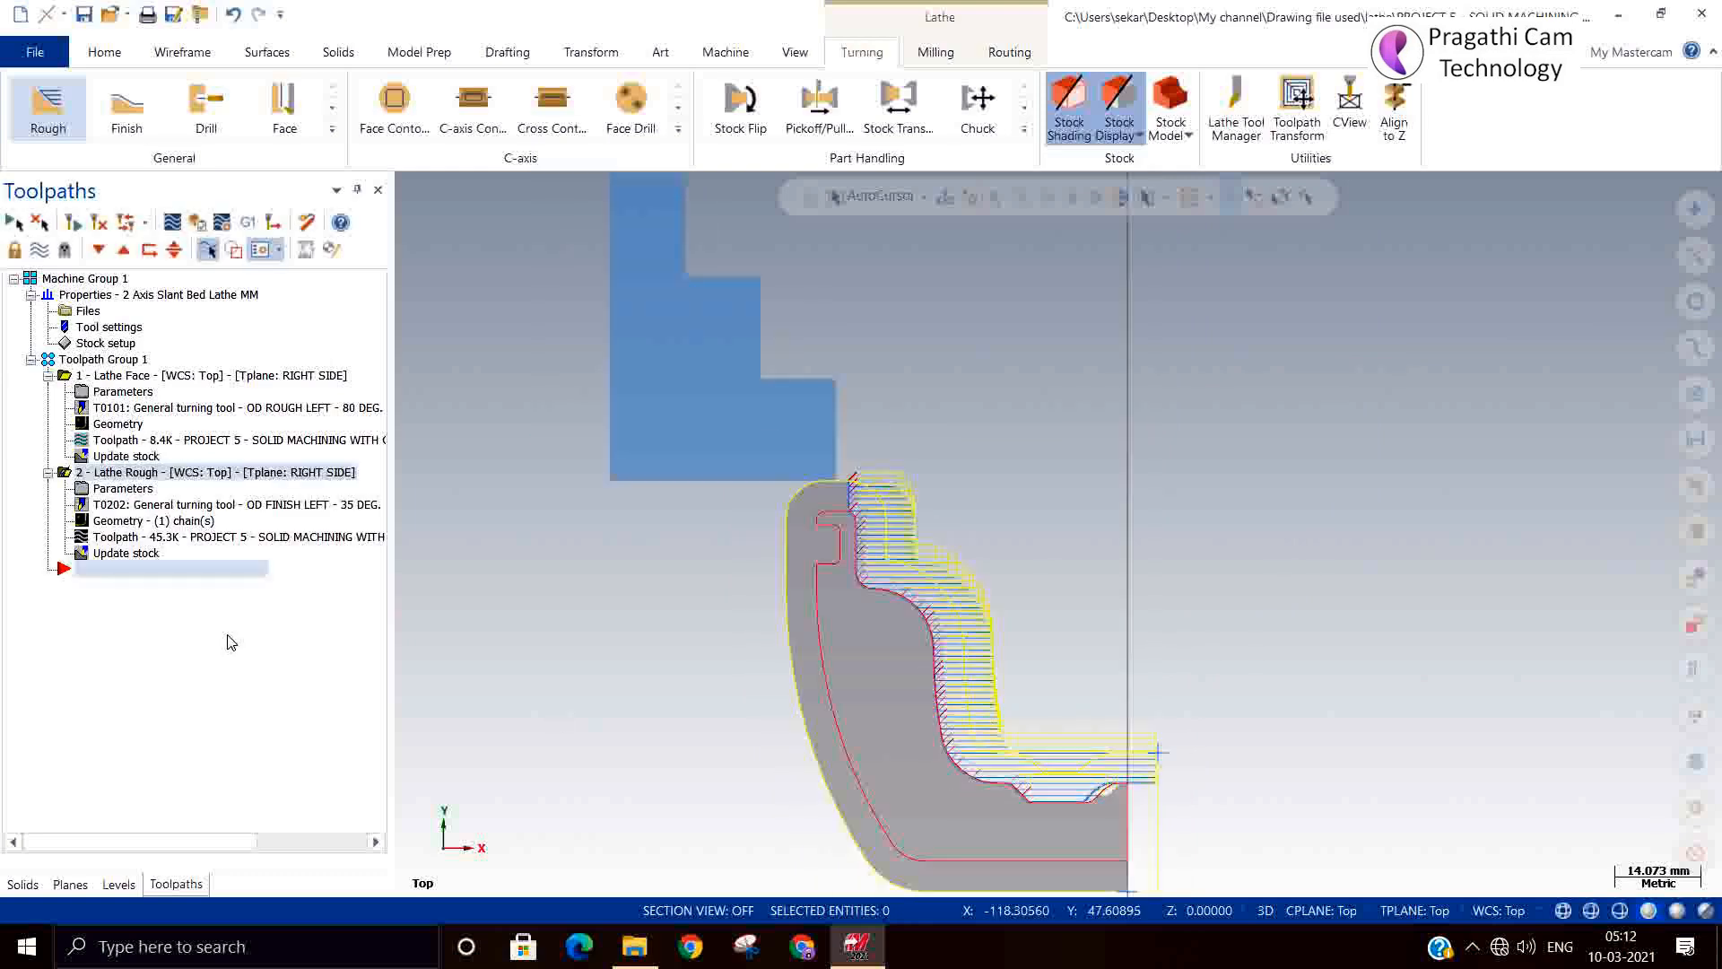
click(103, 492)
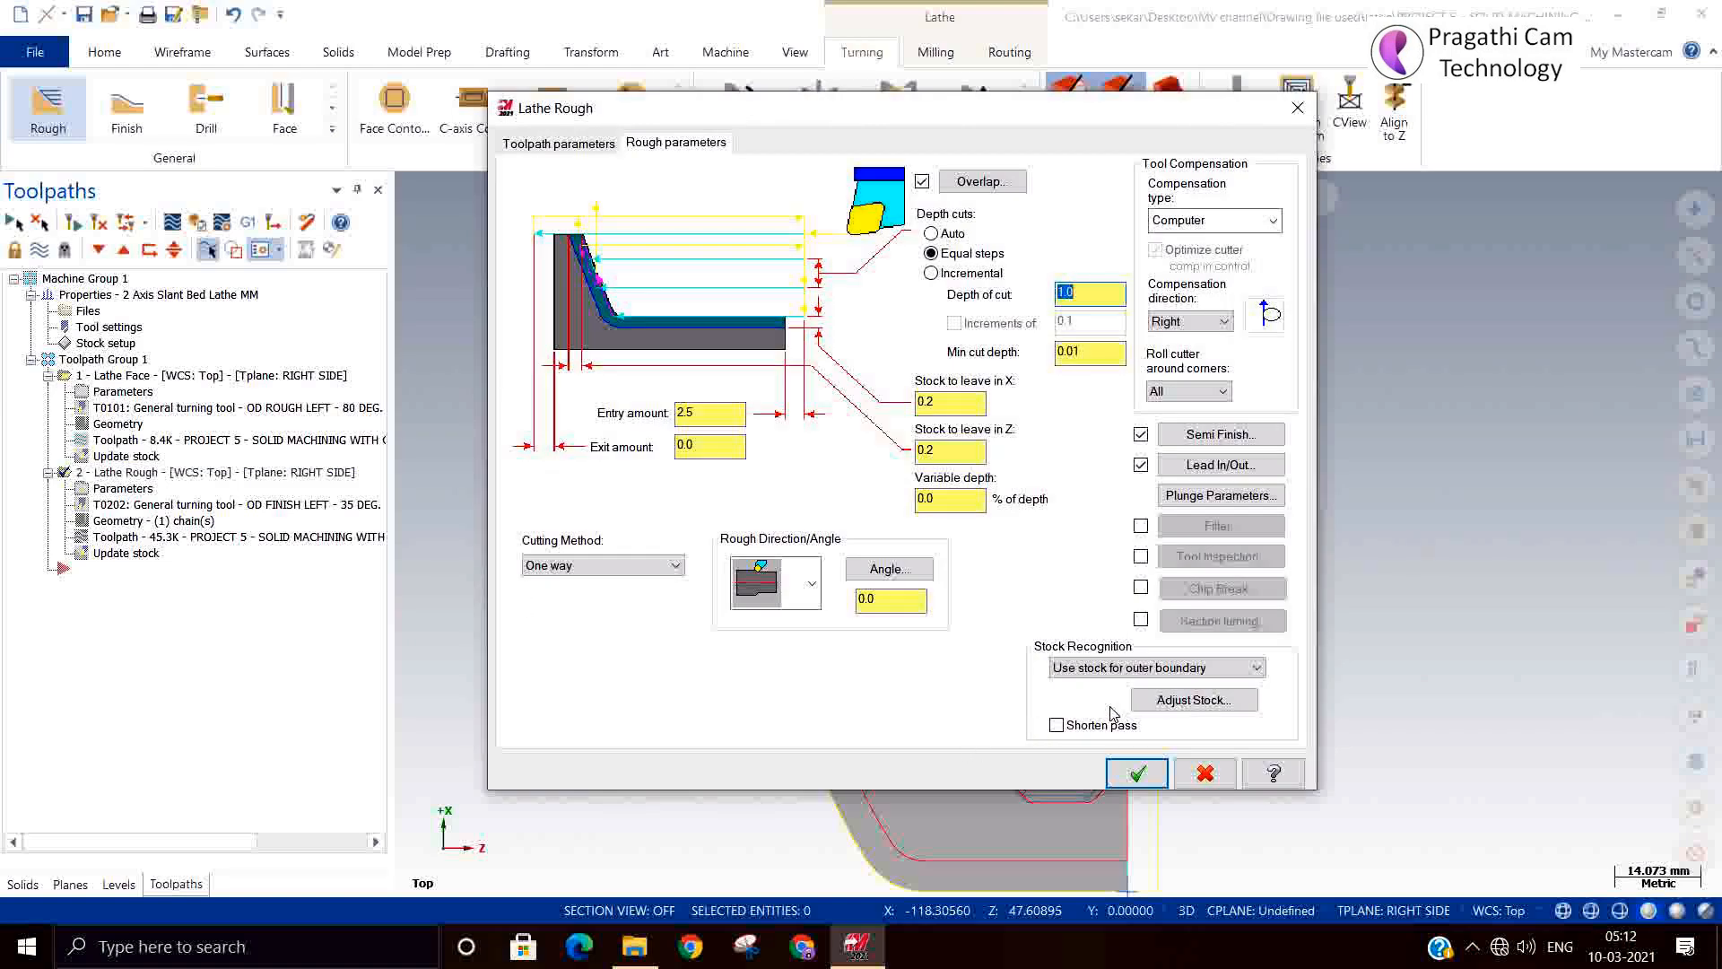
click(1207, 476)
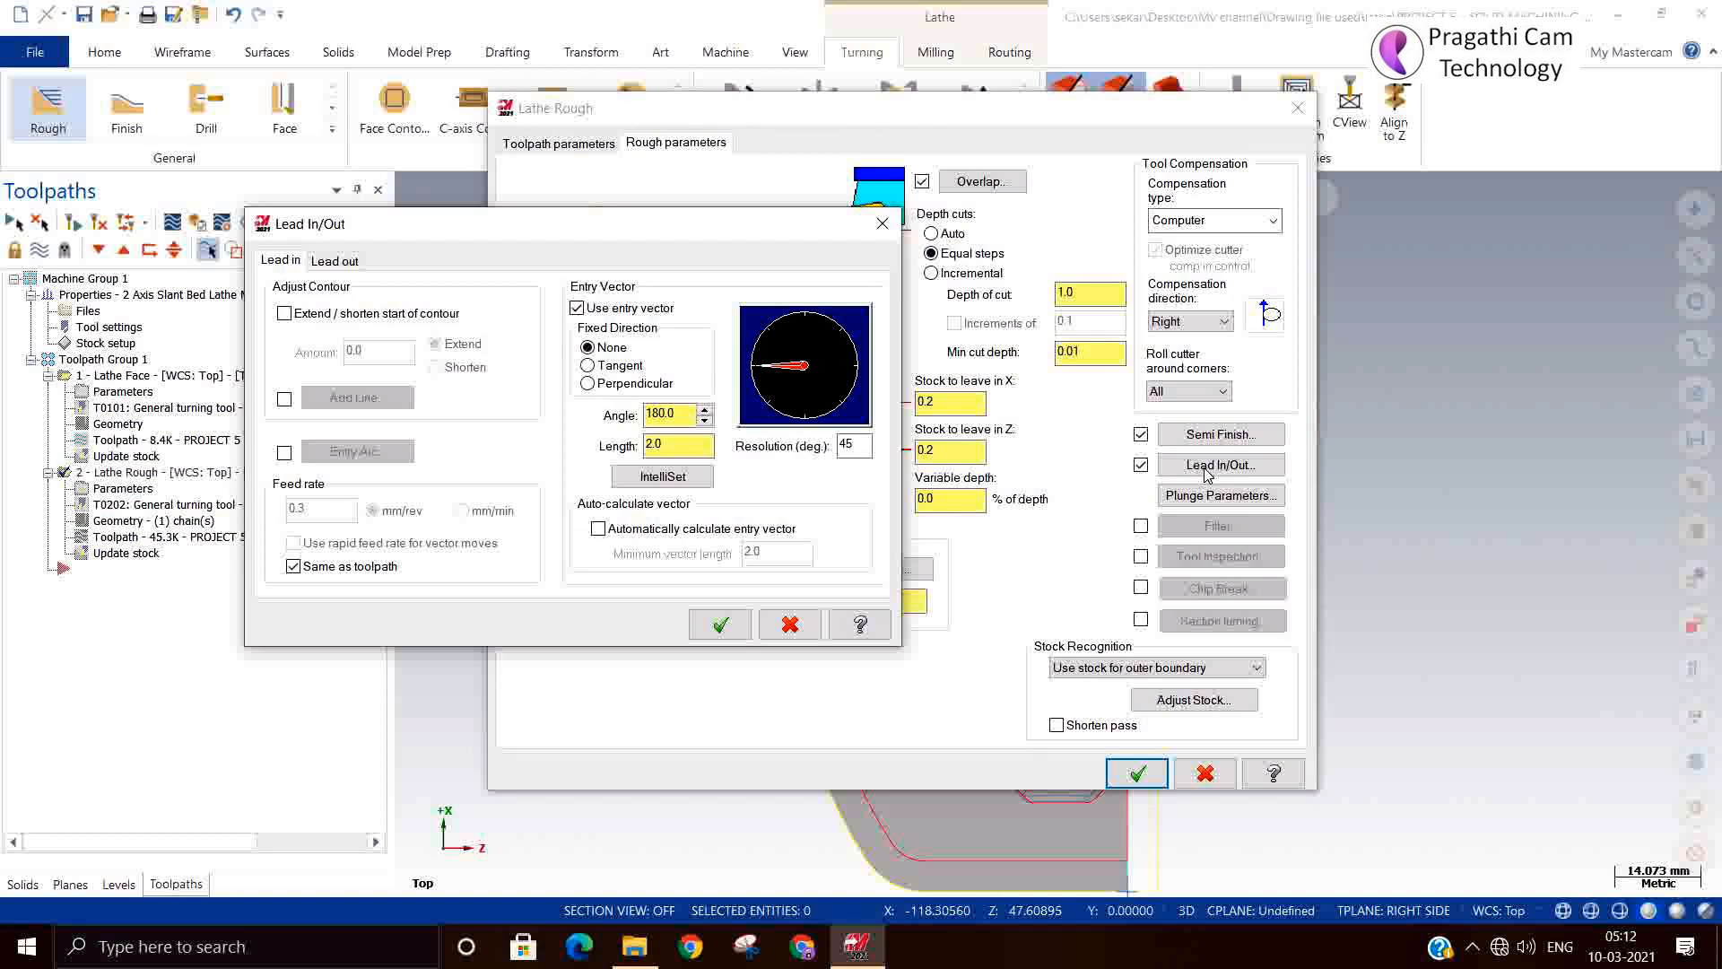
click(806, 419)
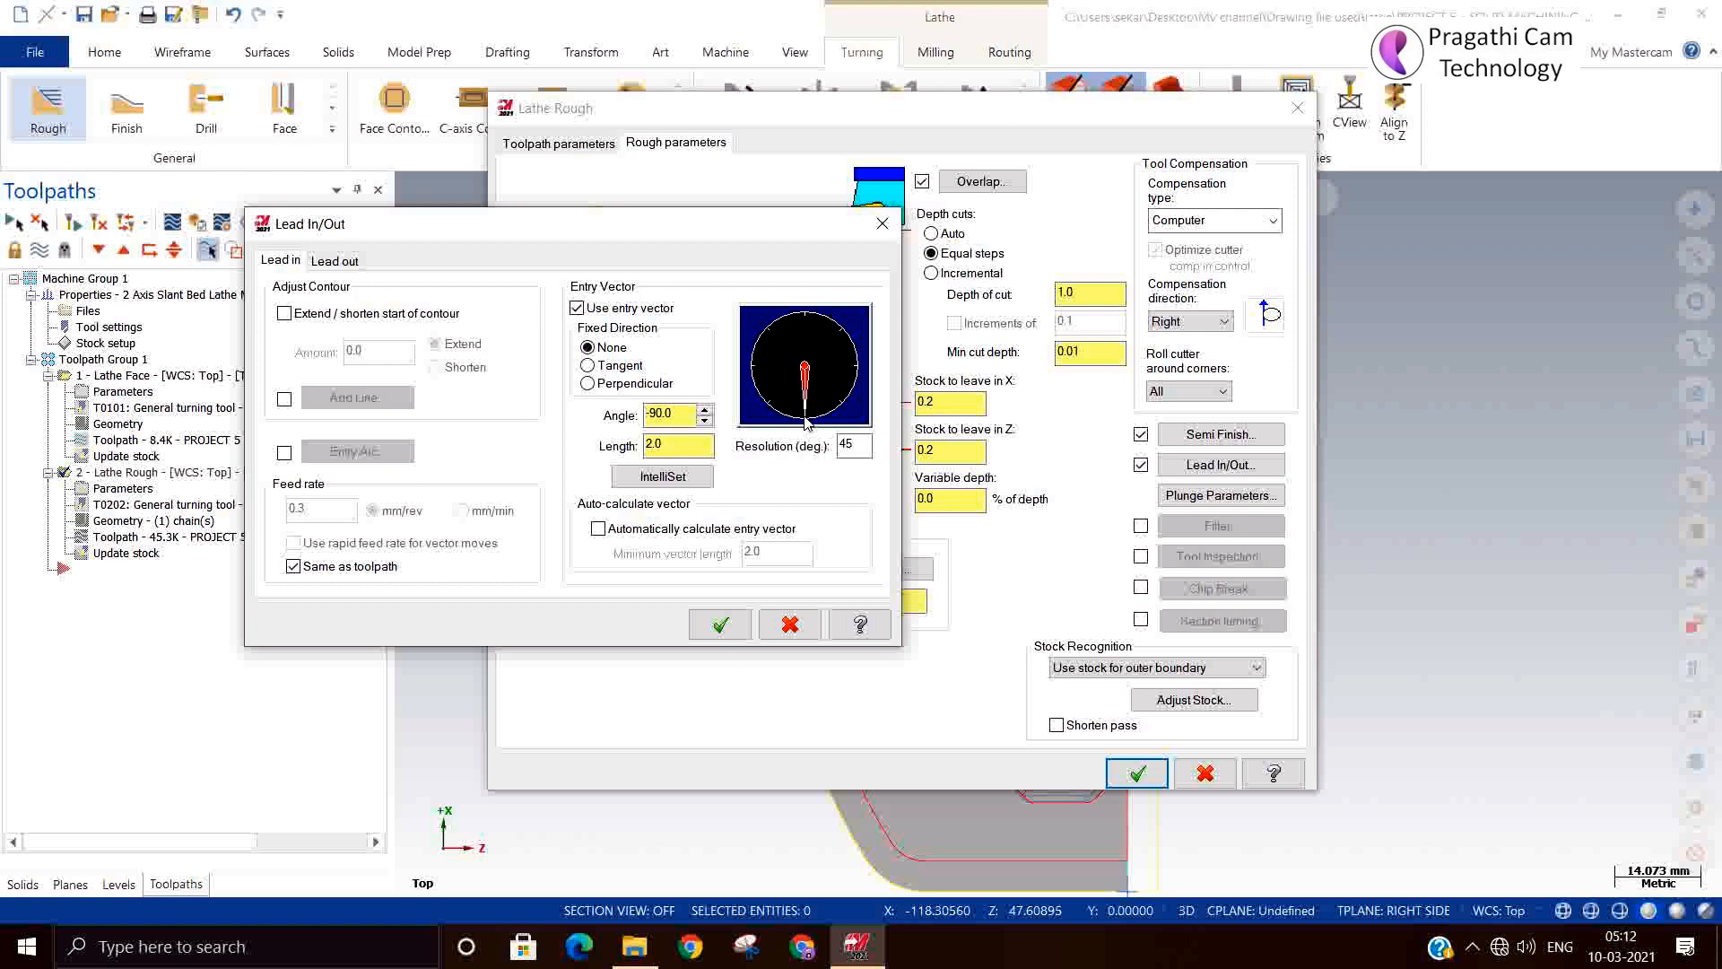
click(720, 623)
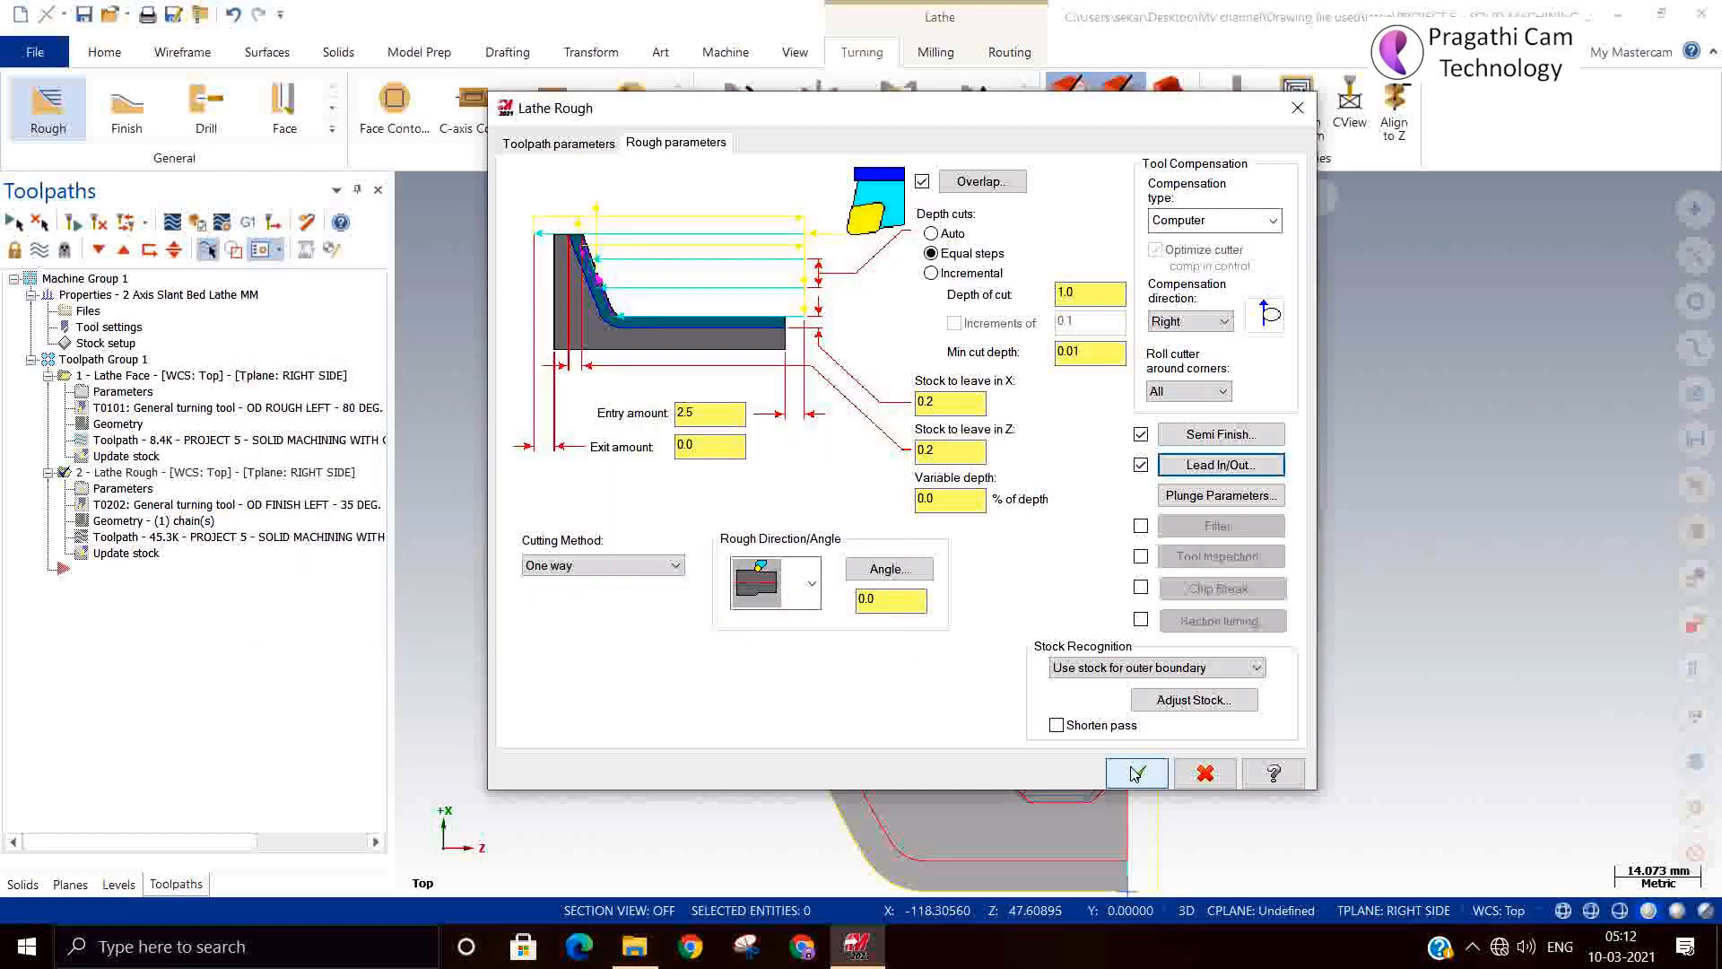
click(1138, 773)
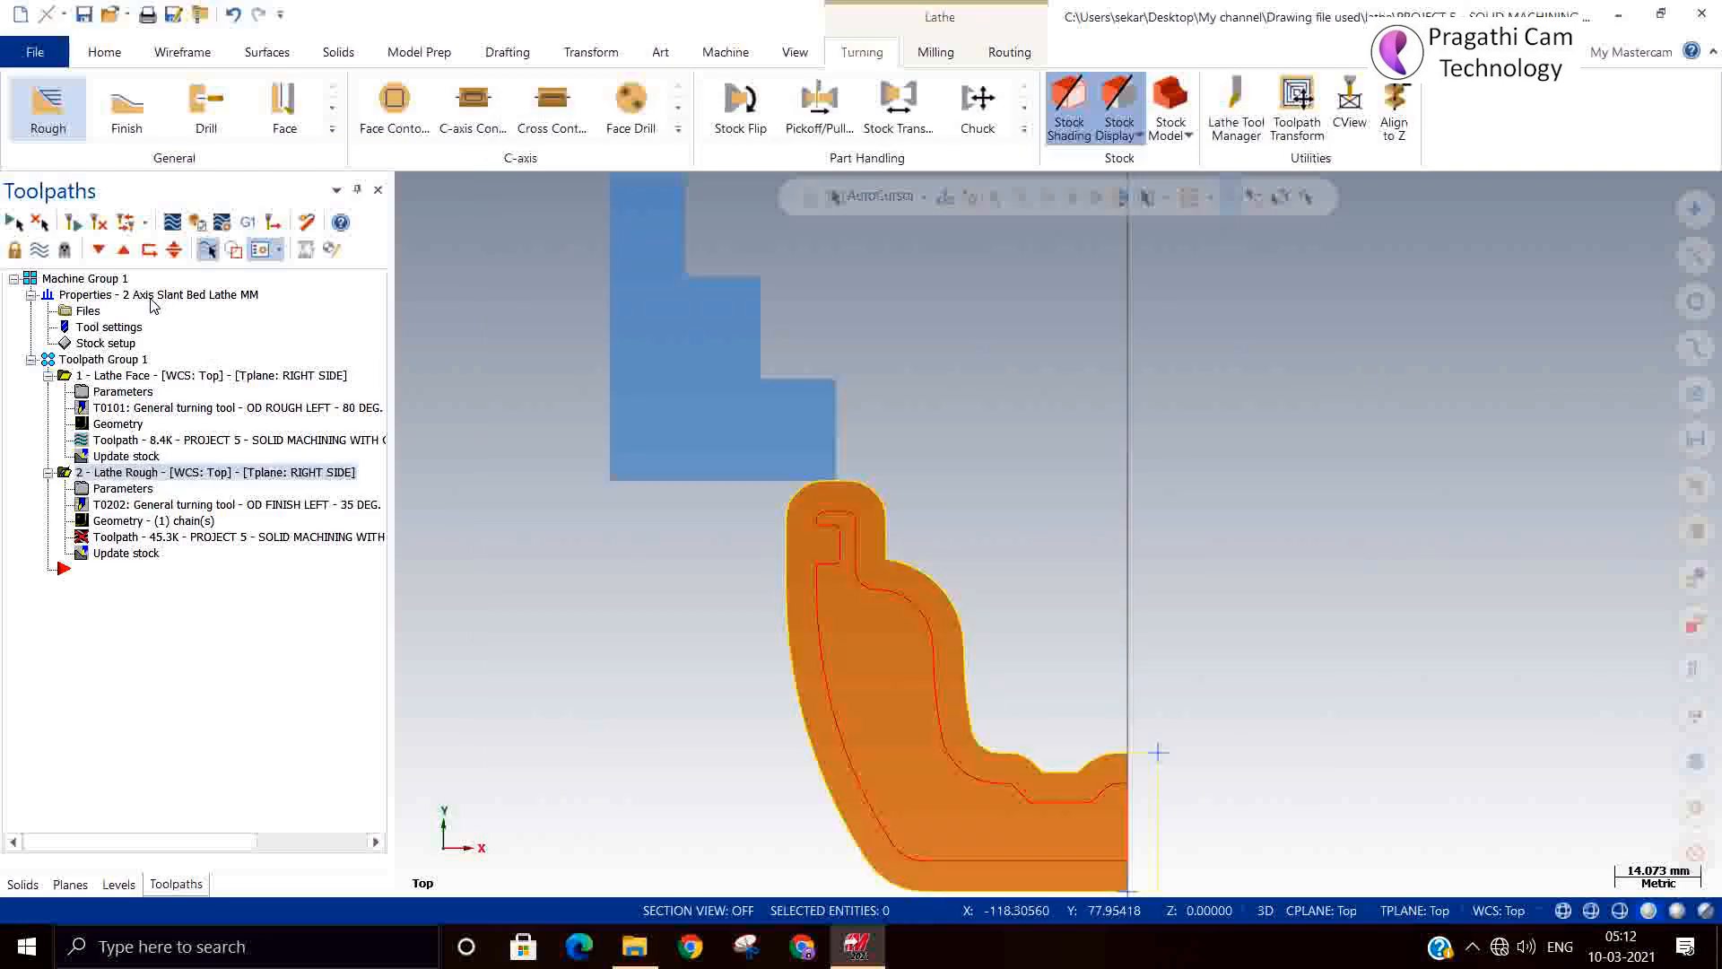
click(101, 220)
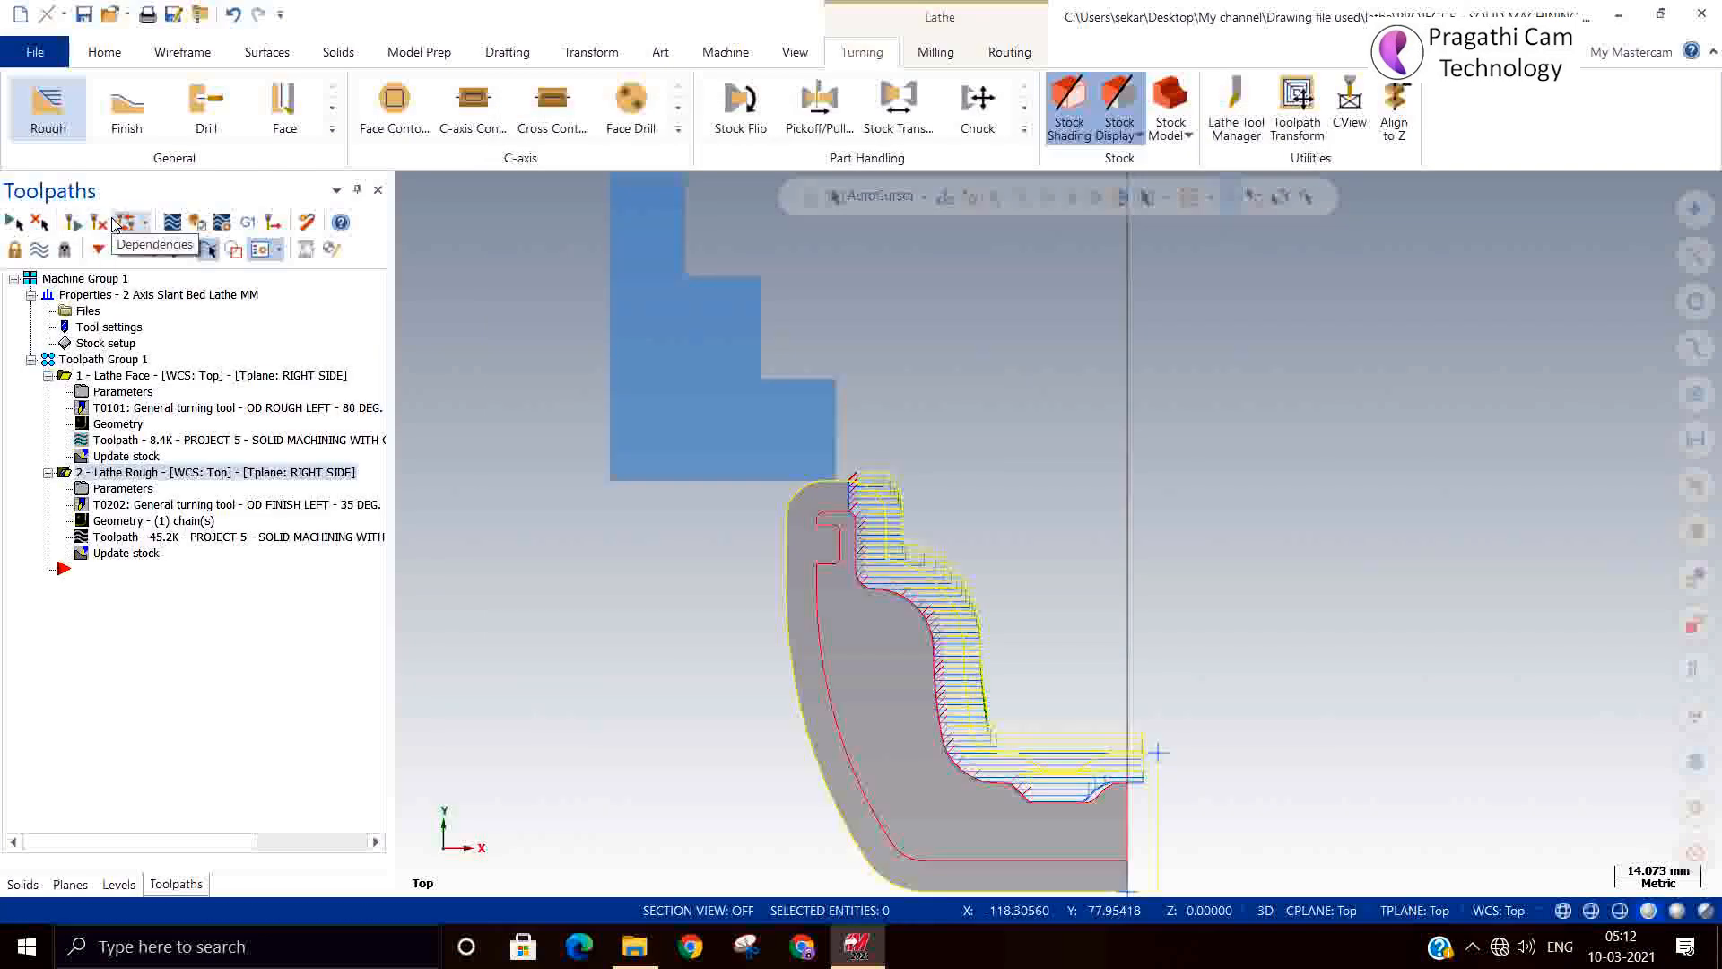
scroll(1249, 834, up, 5)
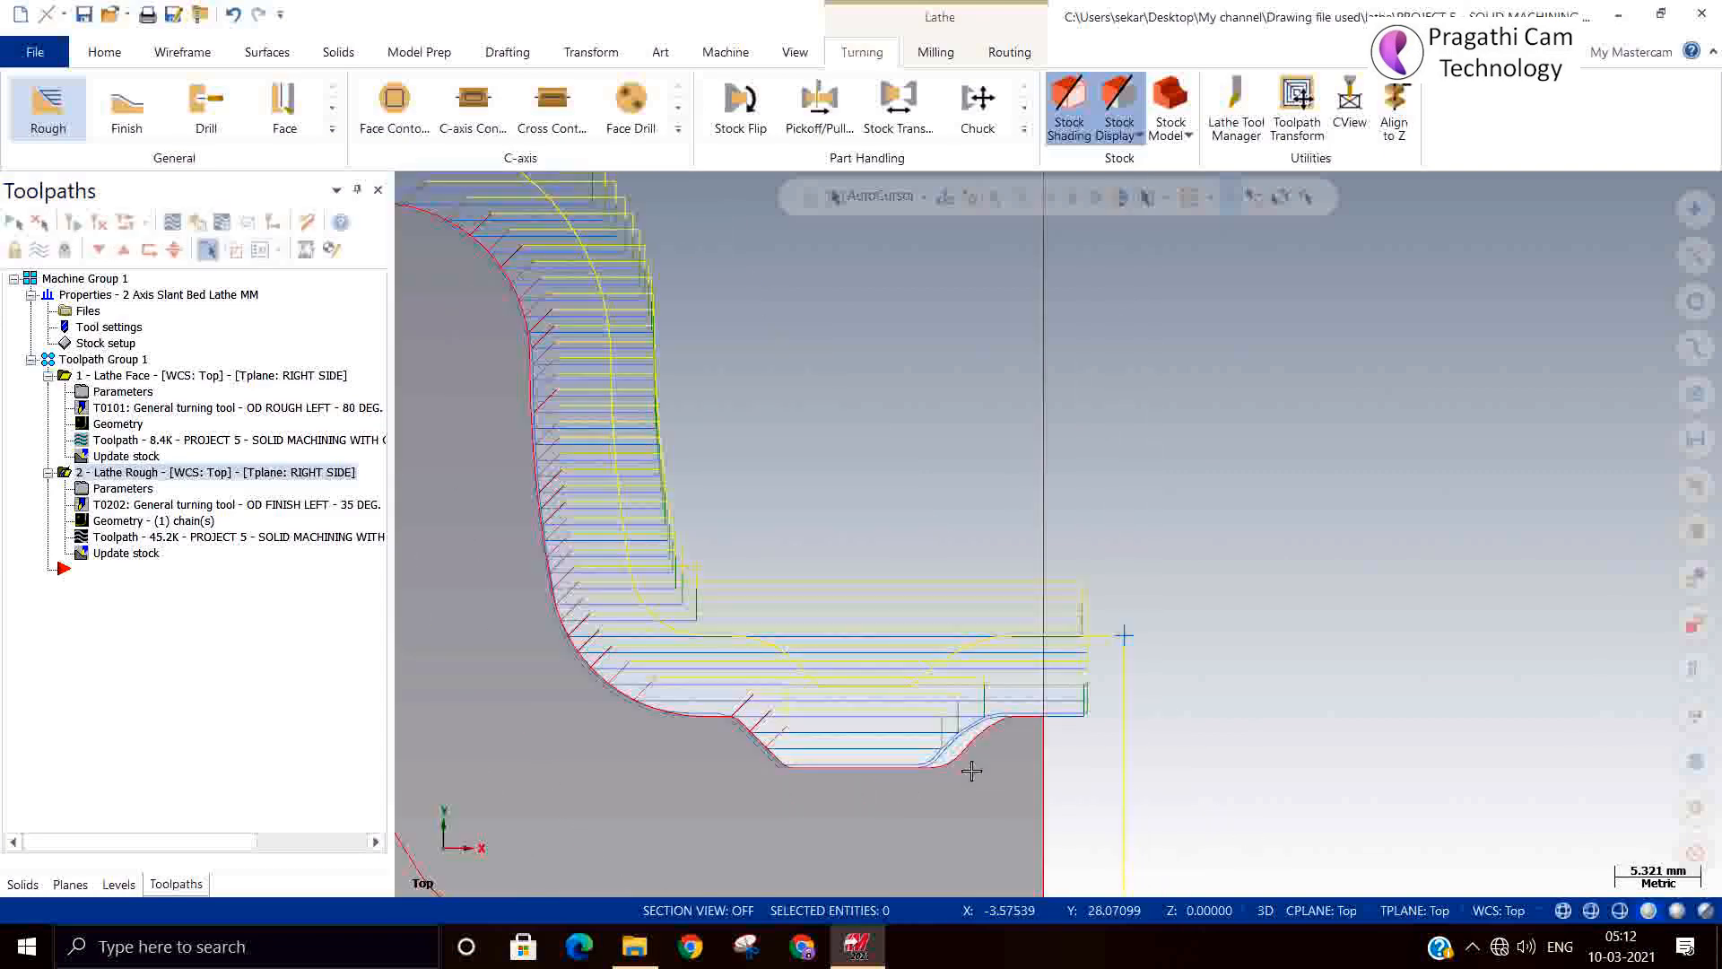
Examine the roughing toolpath's clearance from the part contour around the outer groove and its curved shoulder.
scroll(945, 755, up, 2)
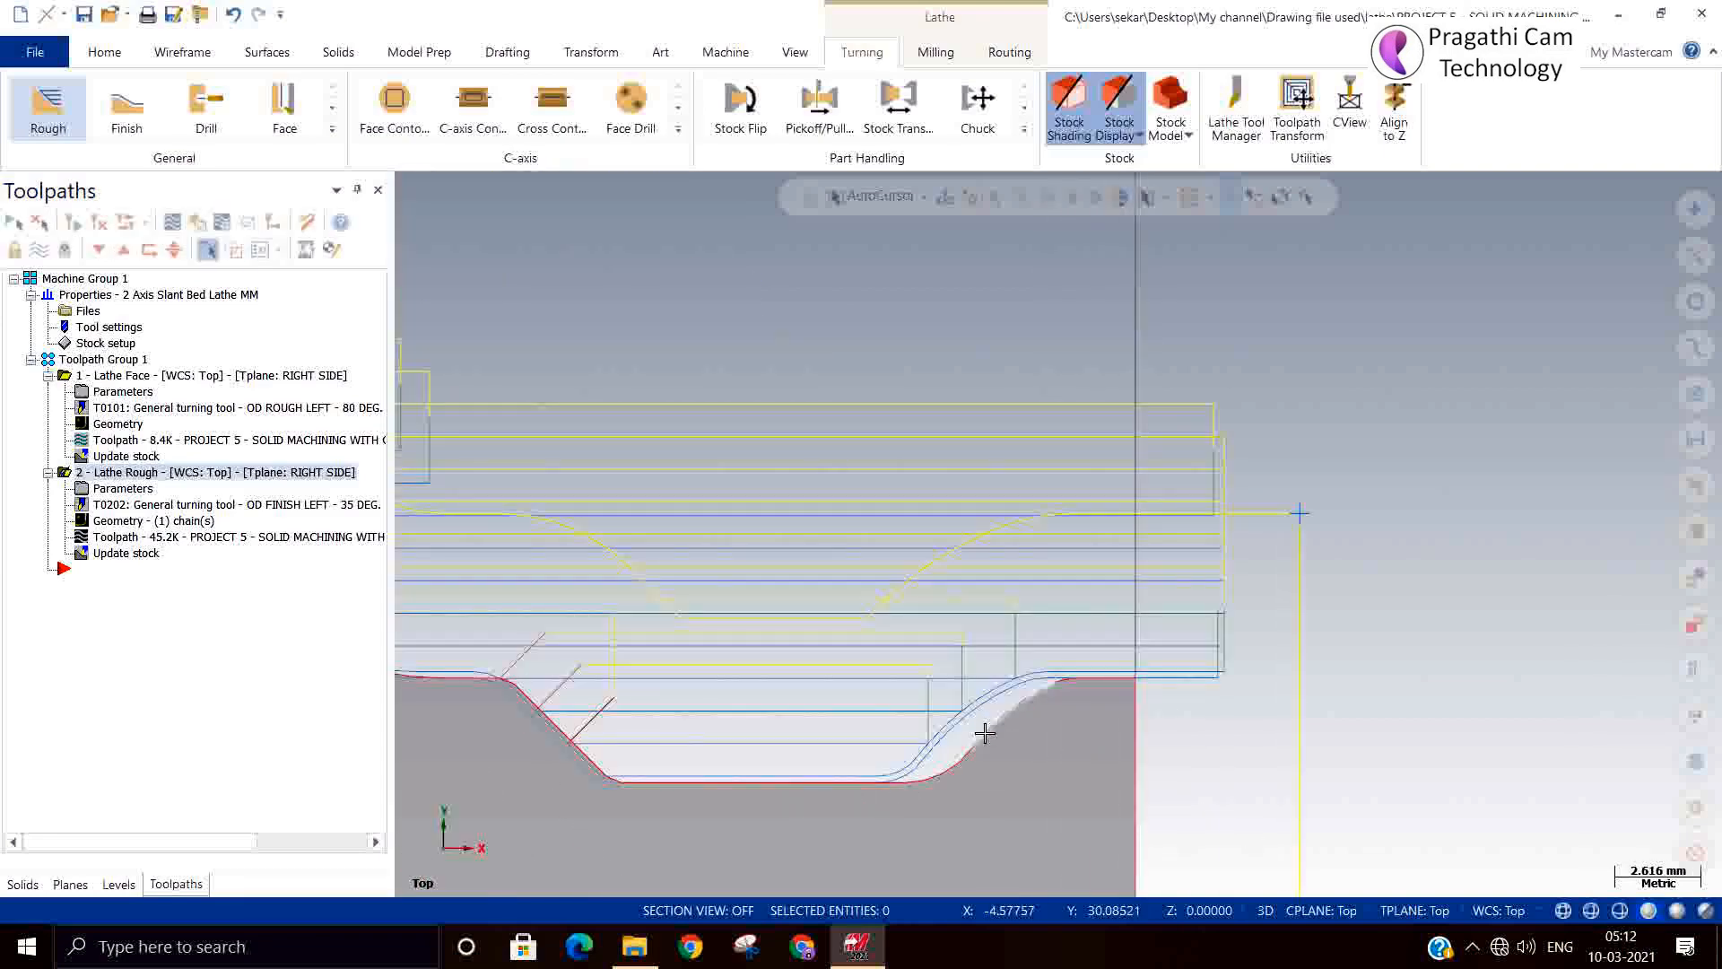
scroll(984, 733, up, 7)
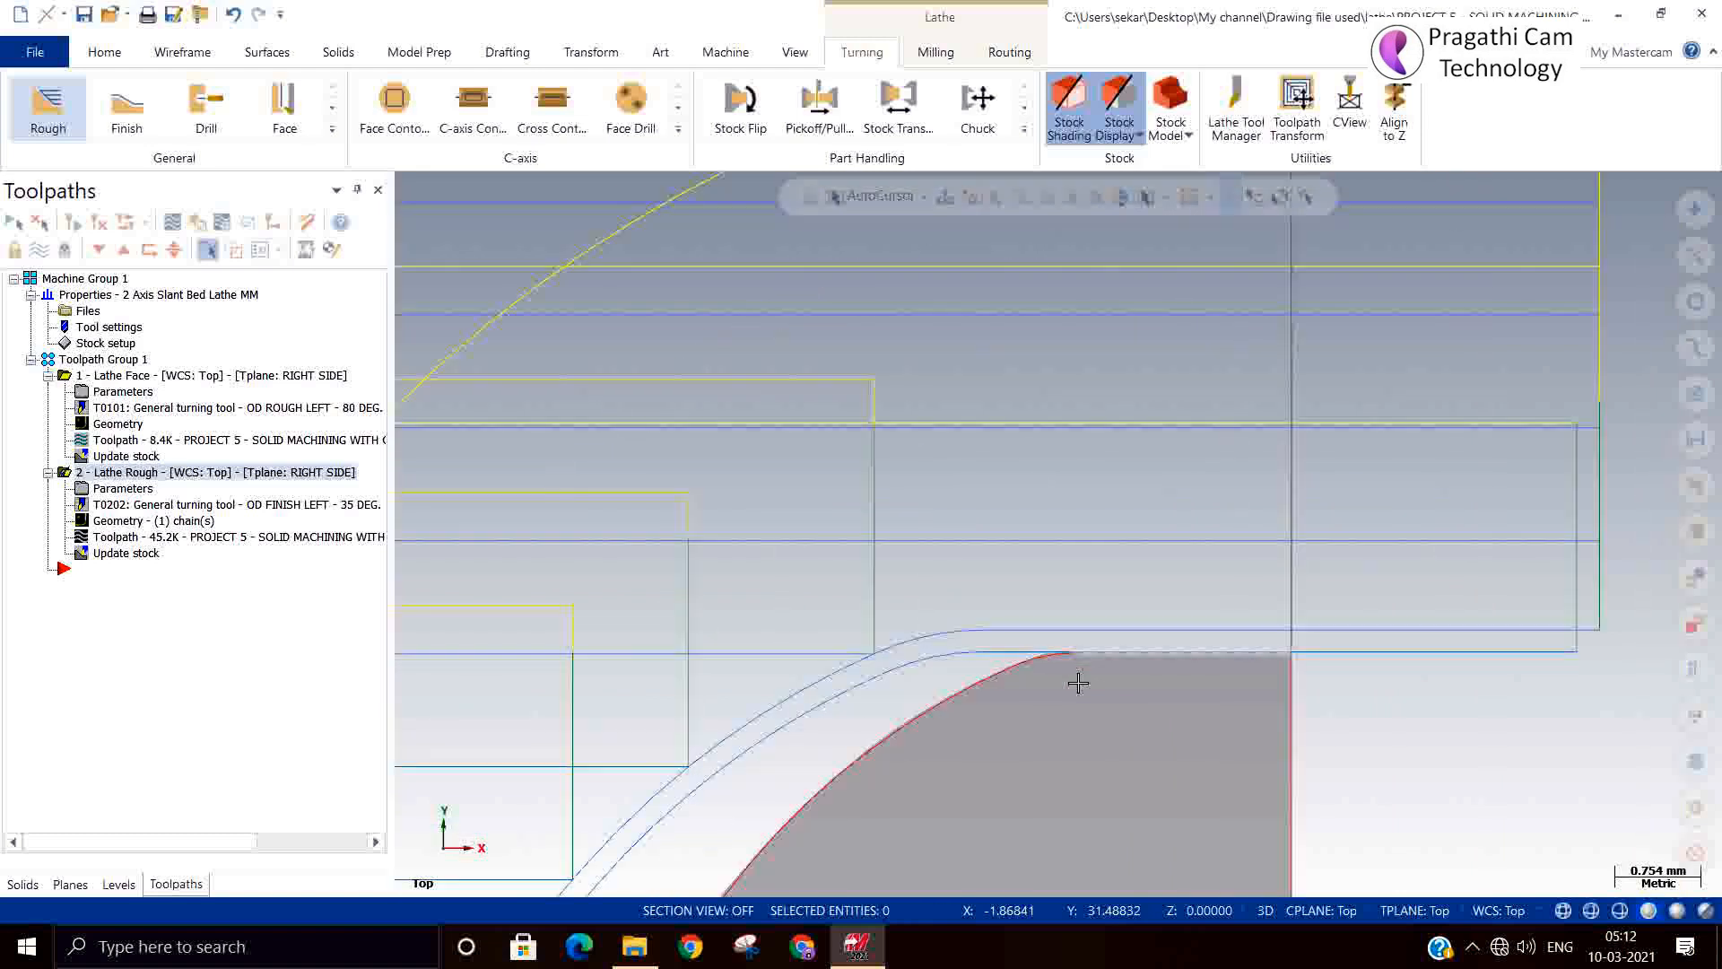
scroll(1005, 684, up, 1)
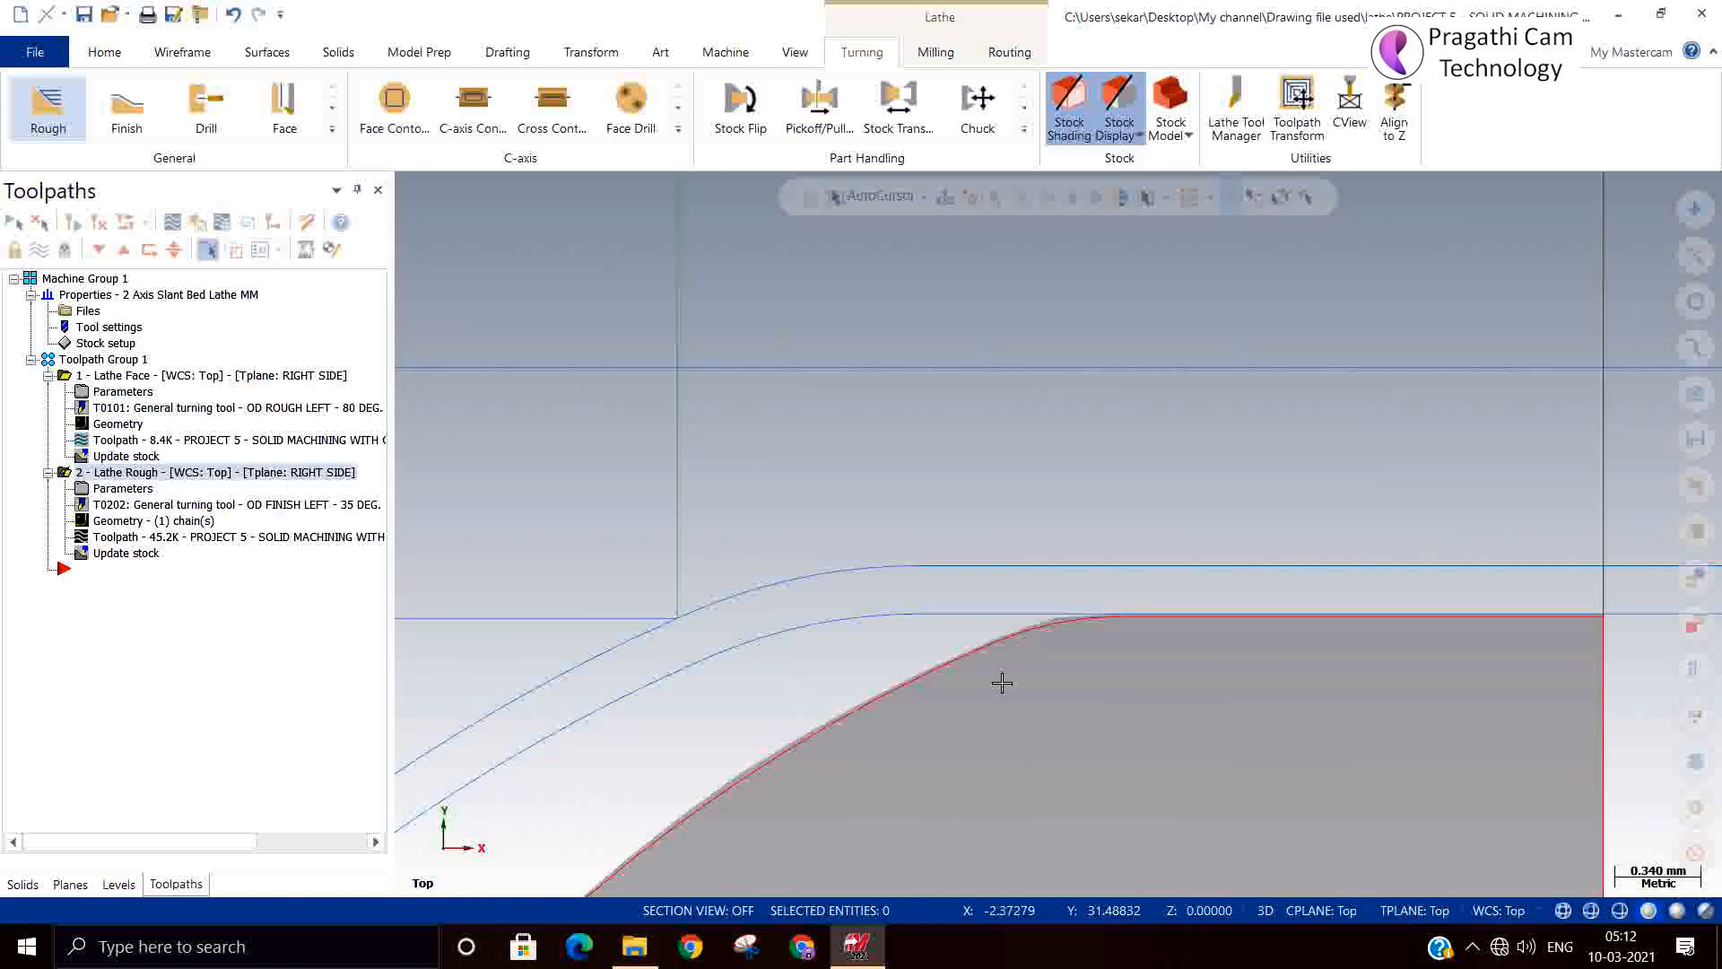
scroll(880, 715, up, 3)
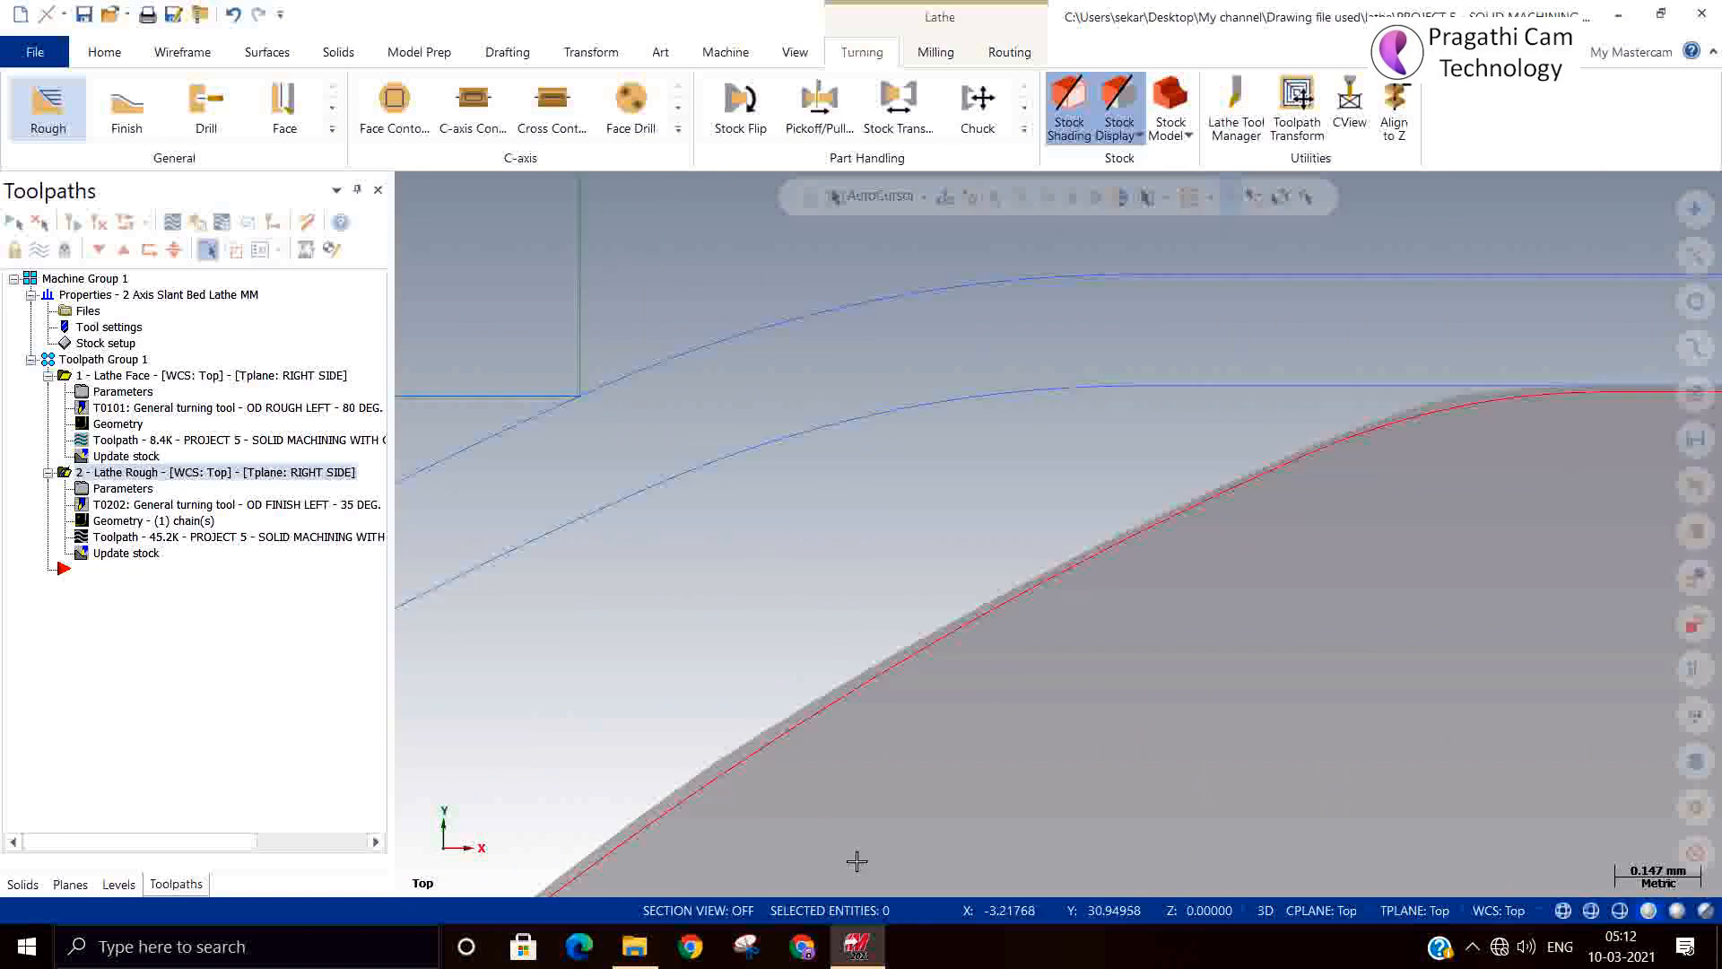
scroll(787, 748, down, 1)
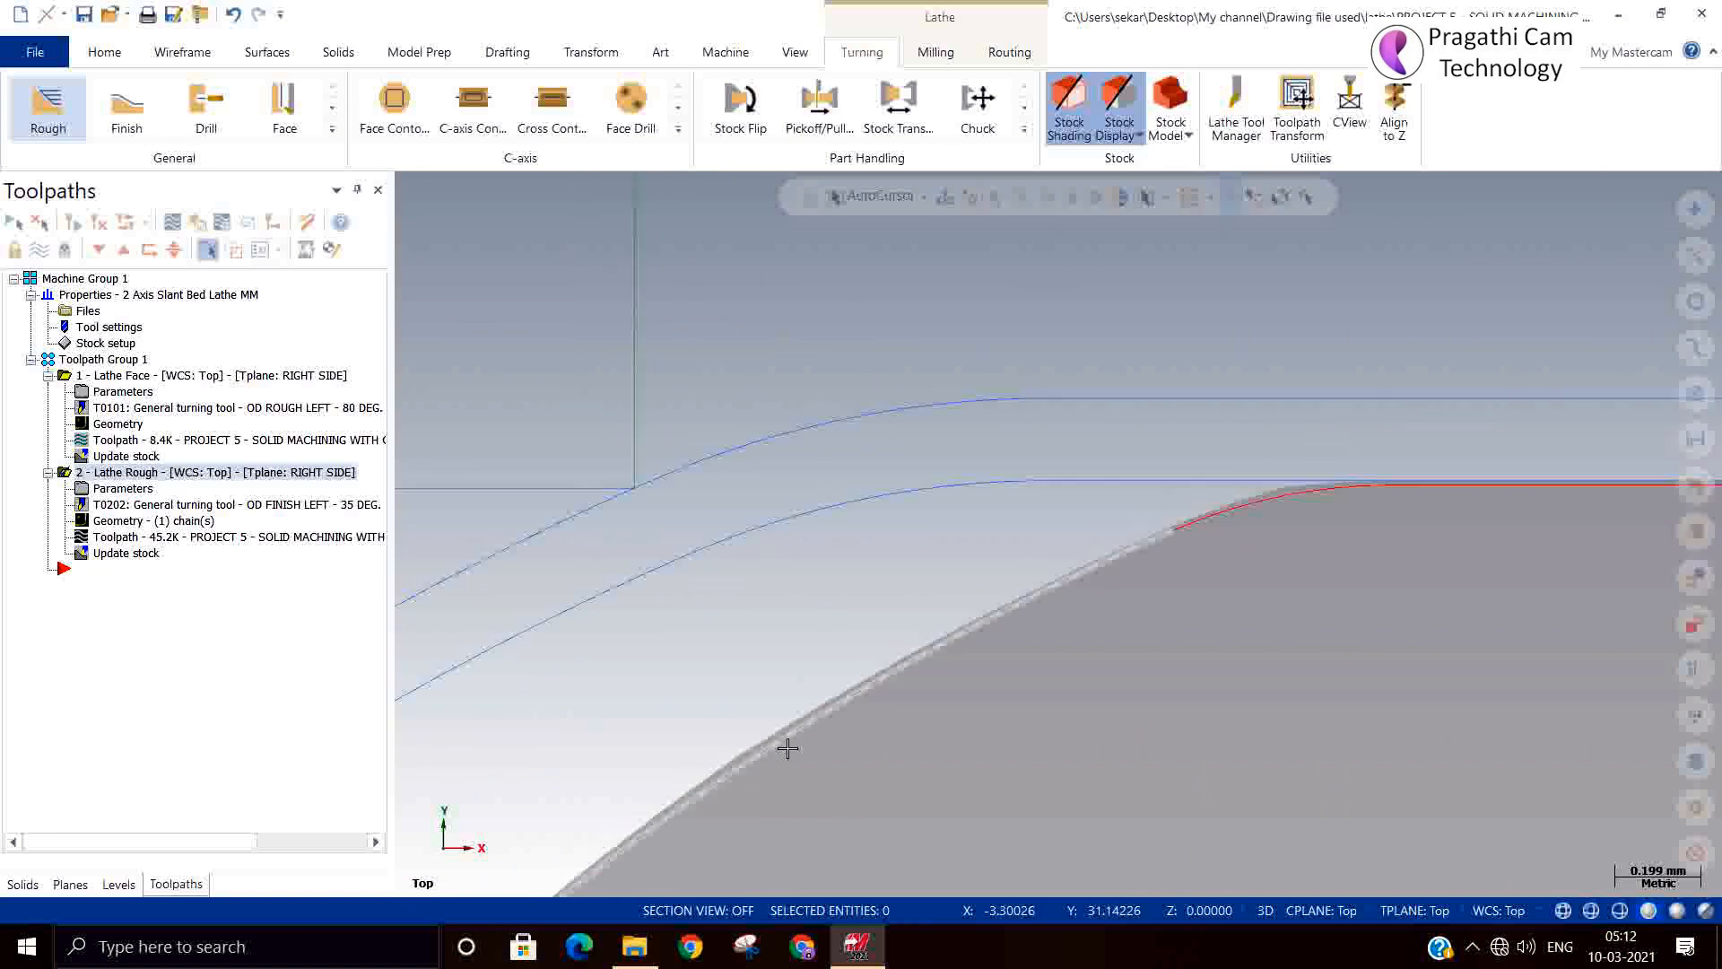
scroll(787, 748, down, 7)
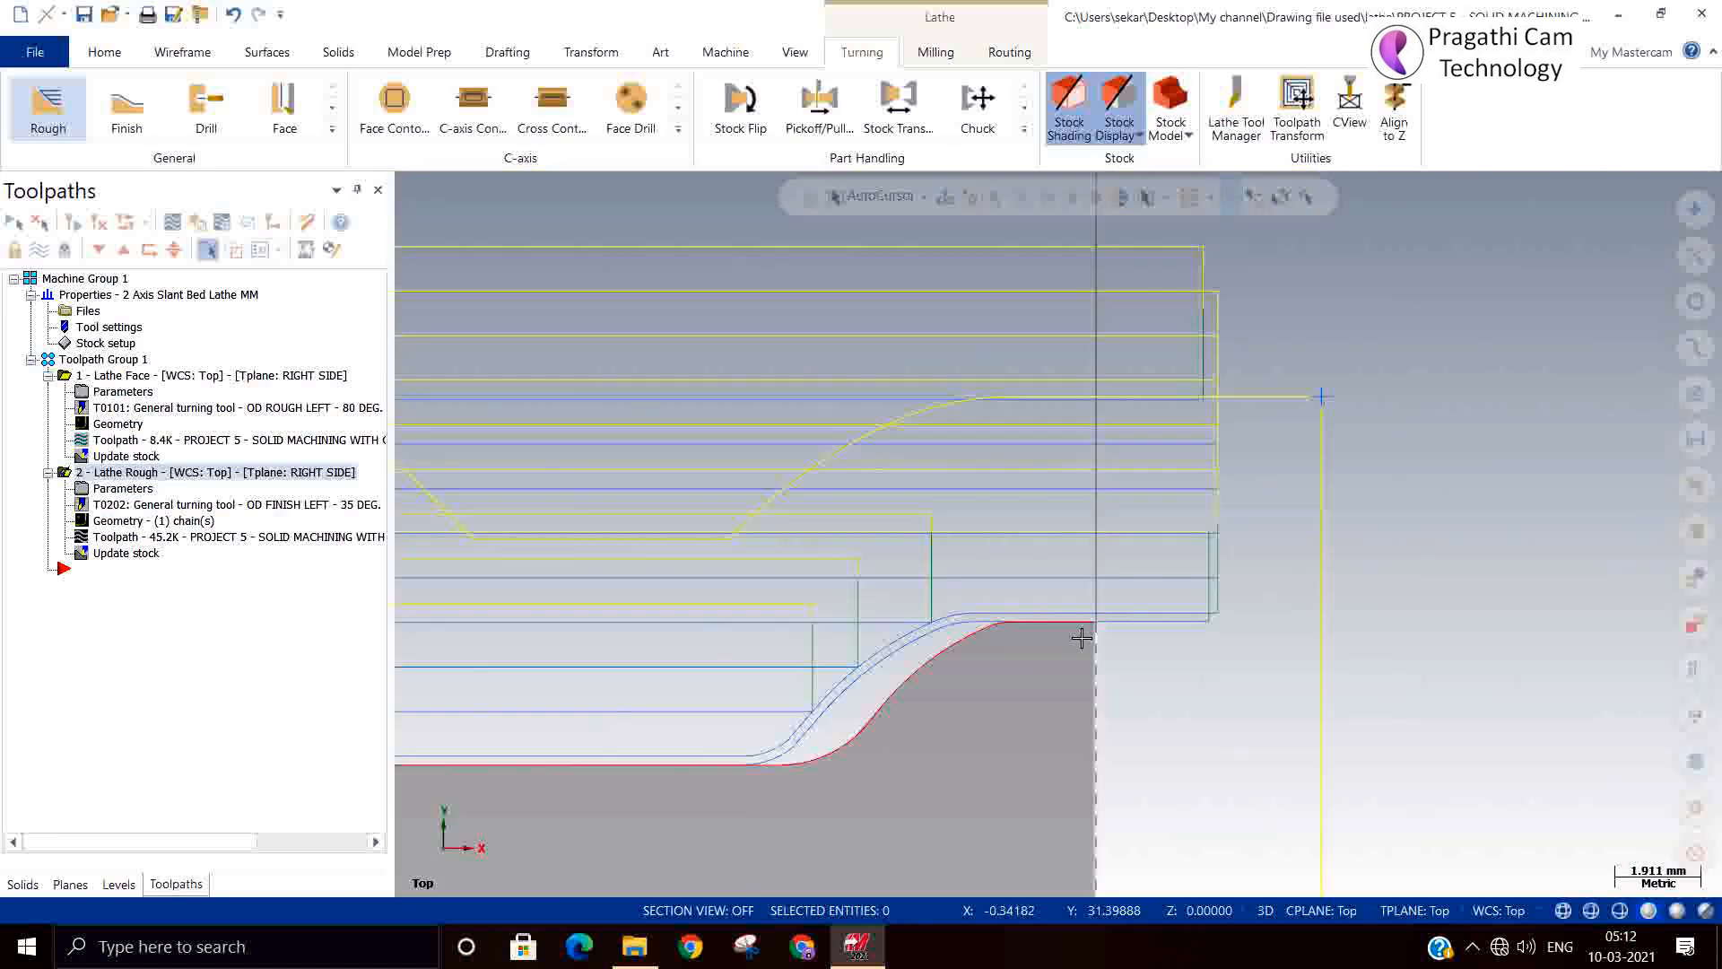
scroll(1081, 637, down, 2)
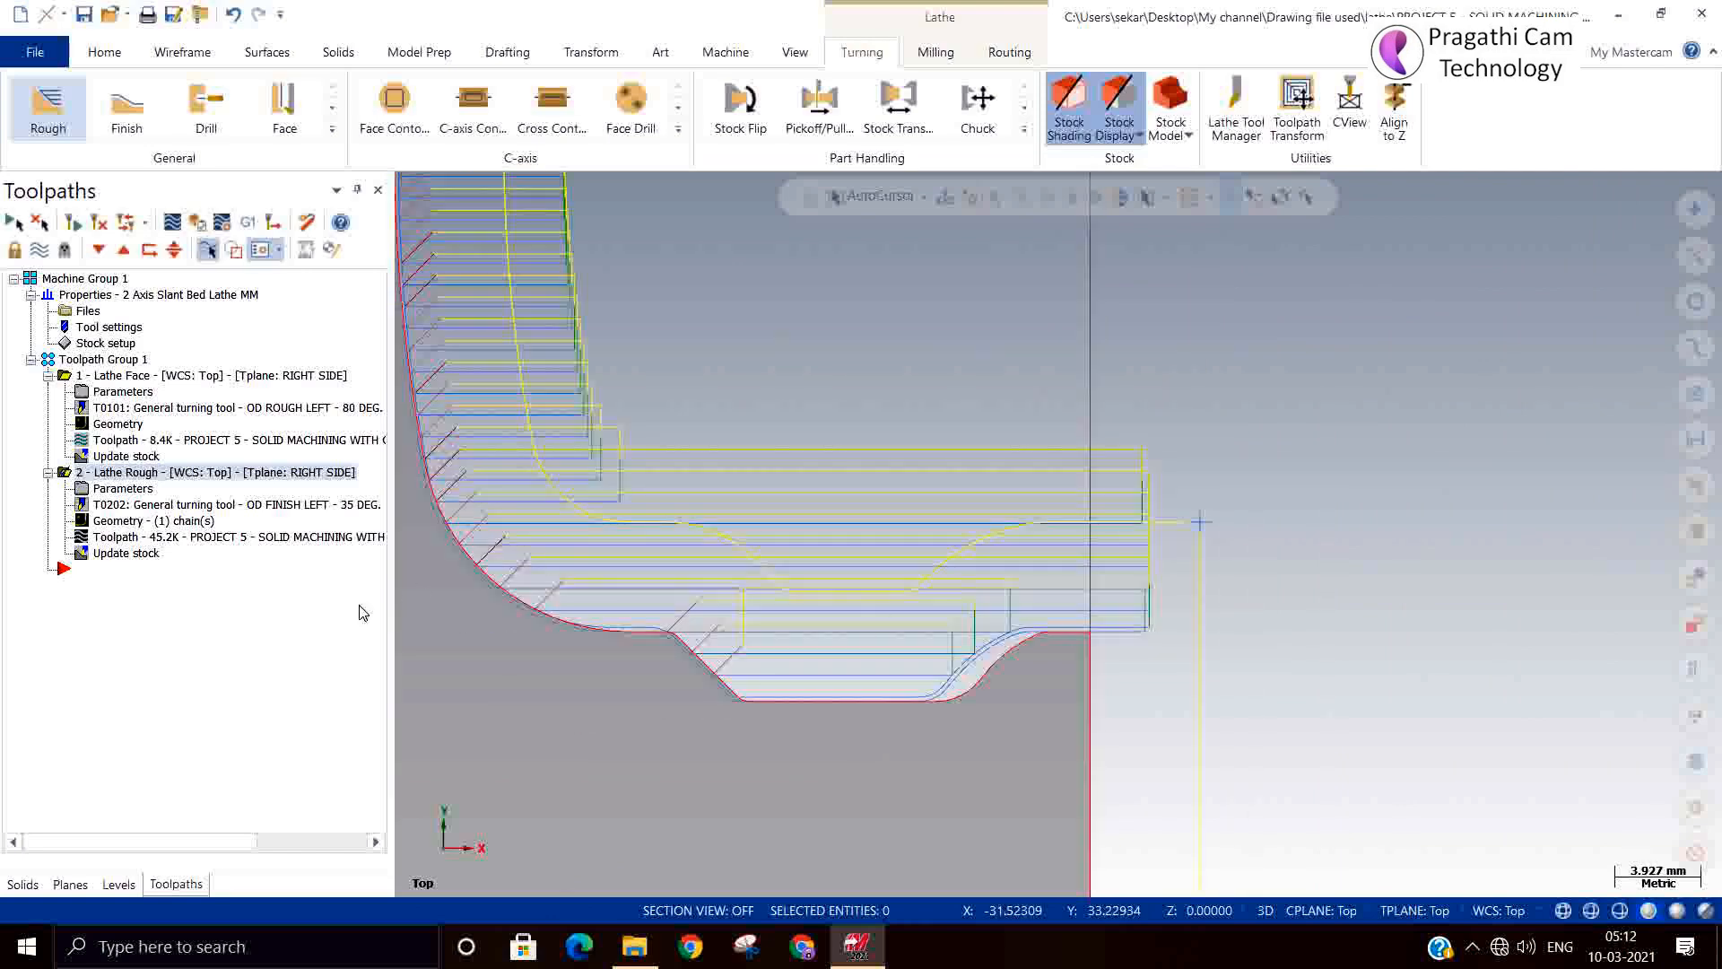
Create a Finish toolpath on the previously used outer-profile chain with the T0202 OD FINISH LEFT tool and default finish parameters.
click(149, 130)
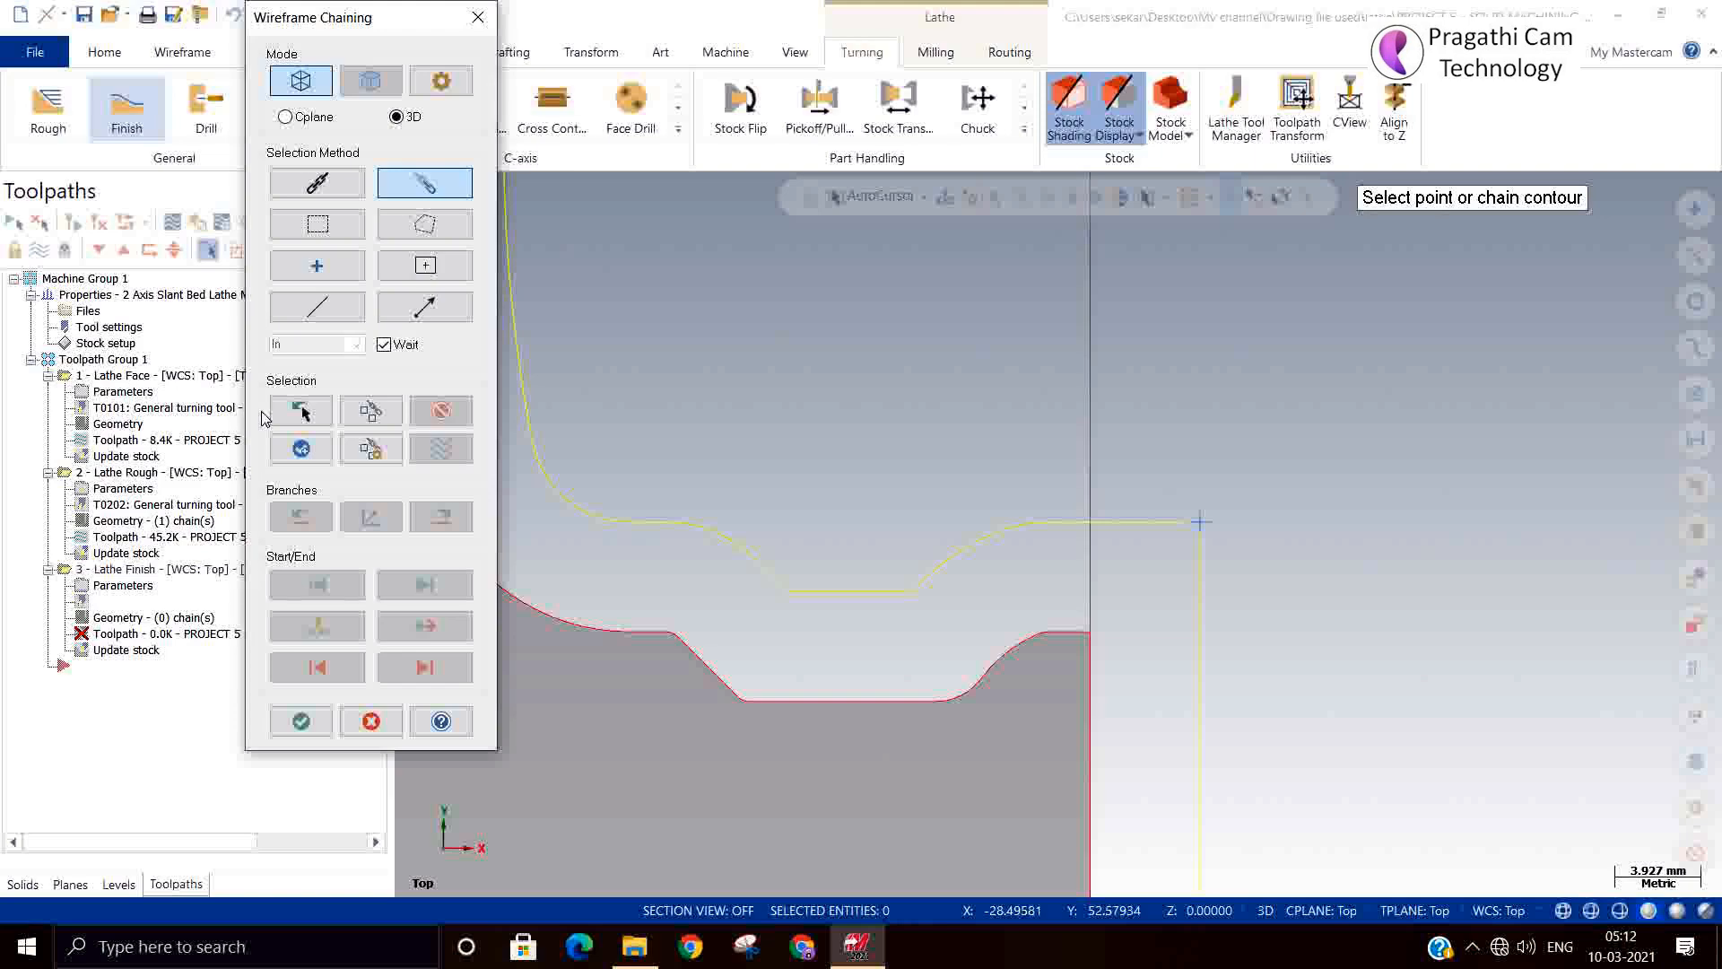
click(300, 411)
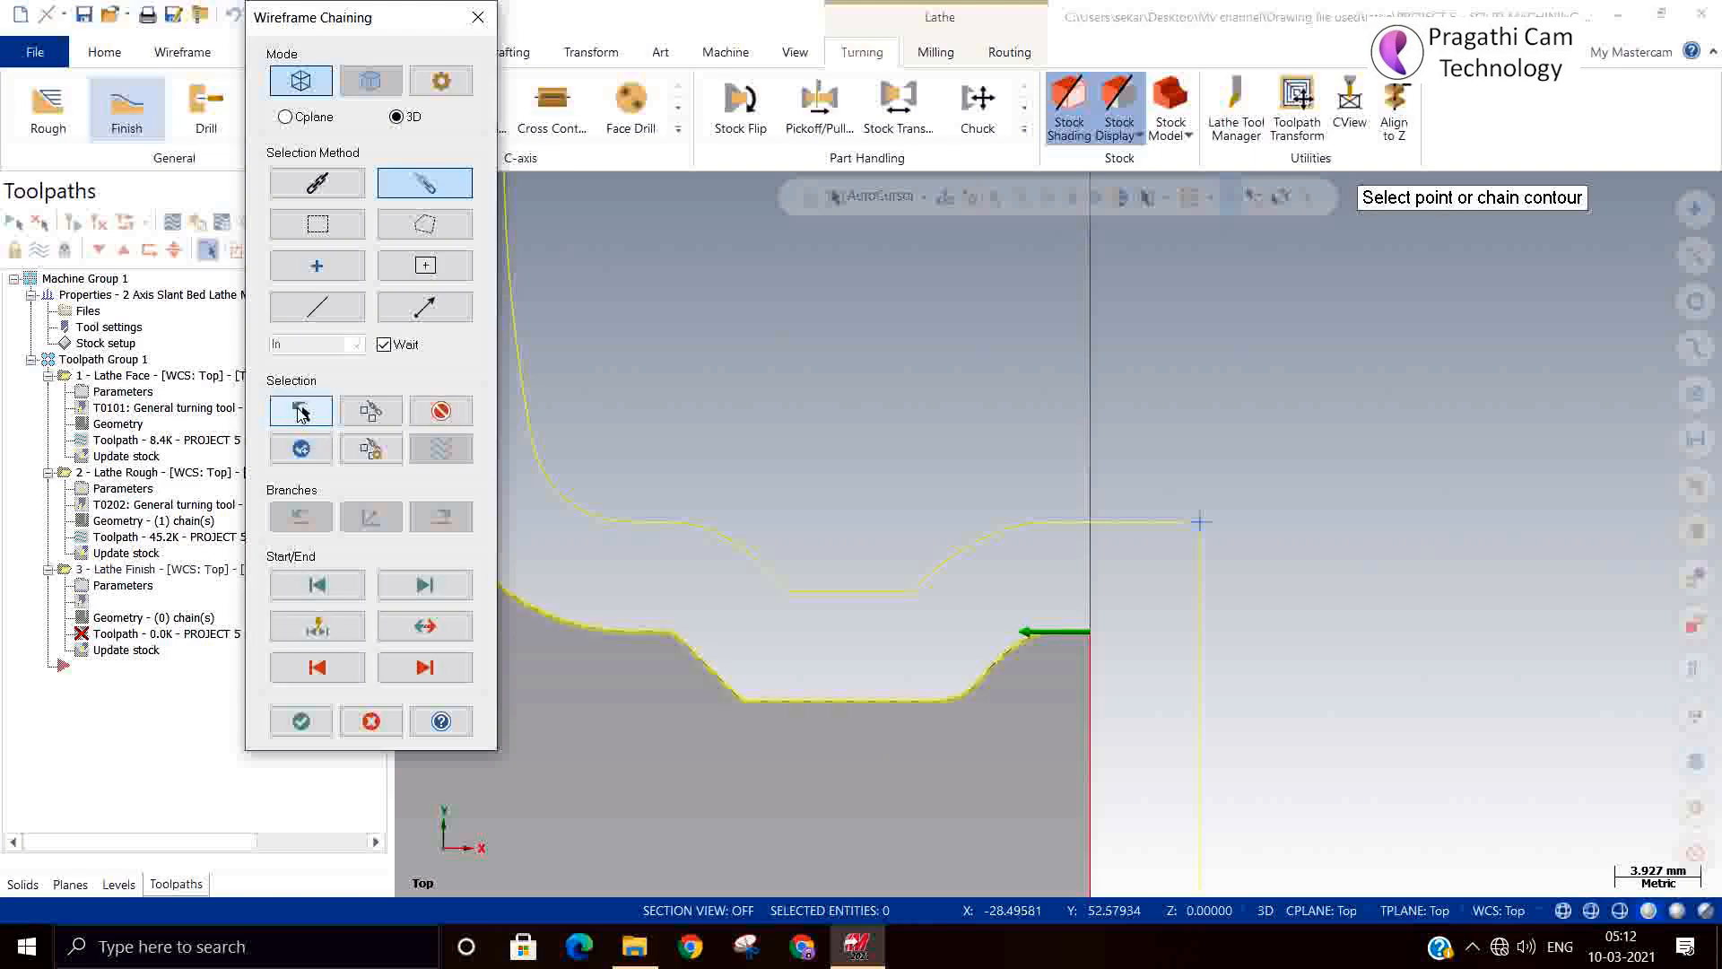
click(300, 721)
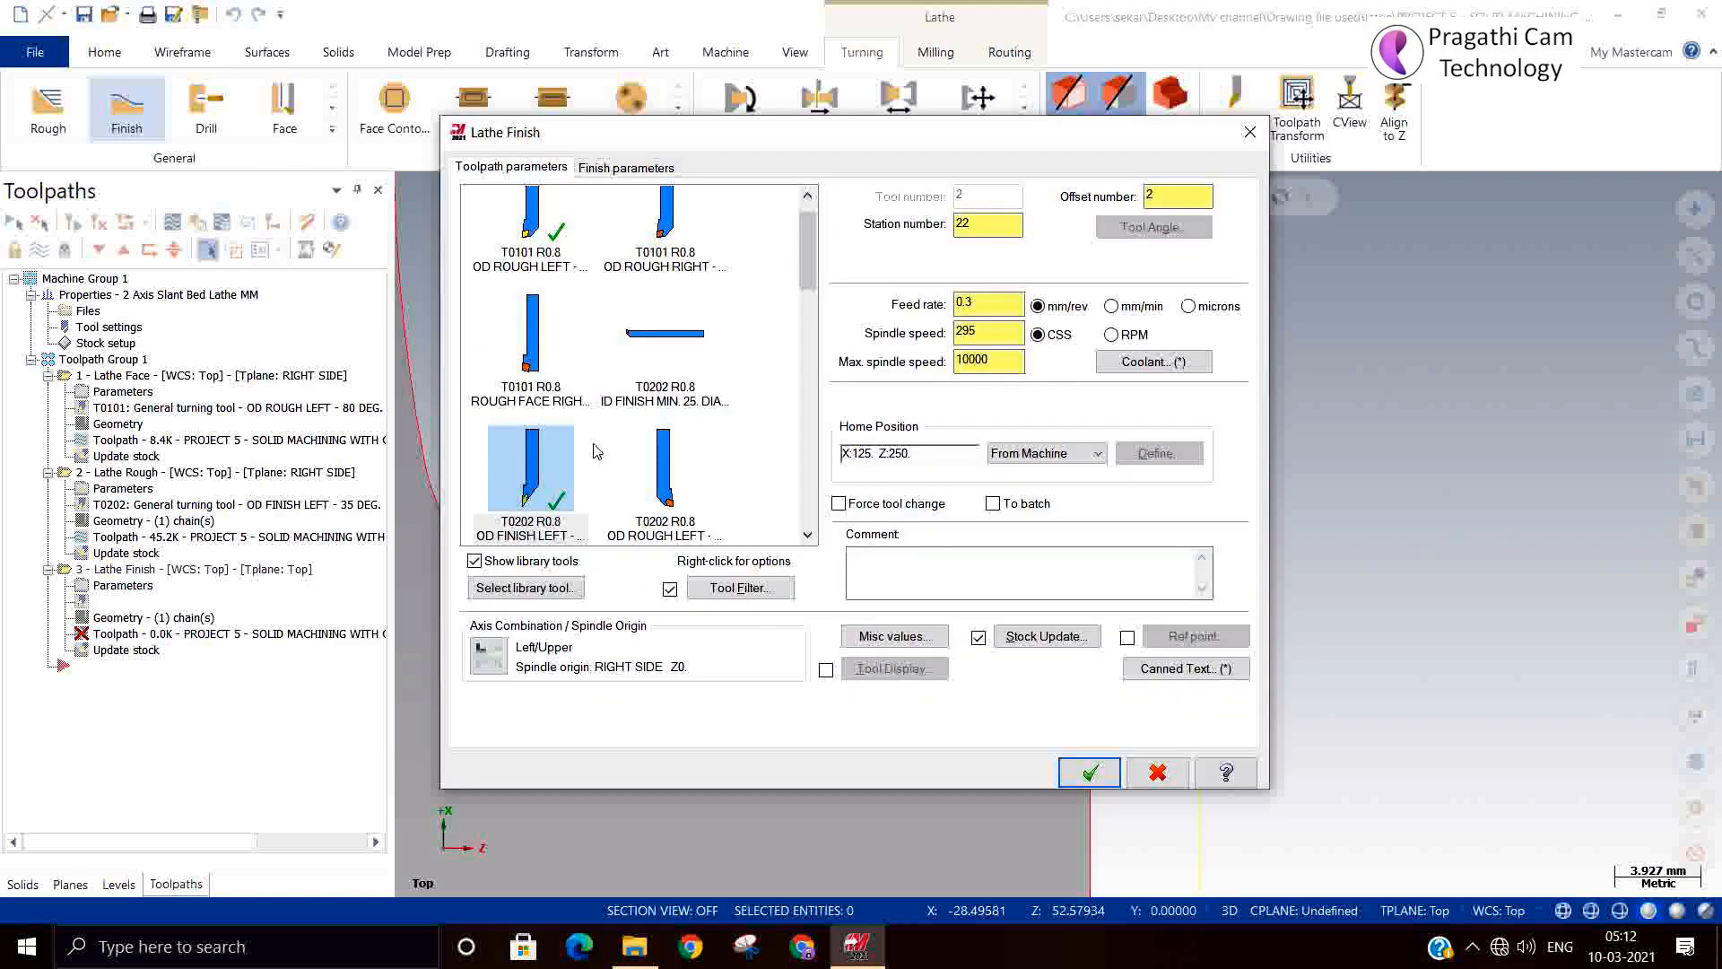
click(625, 168)
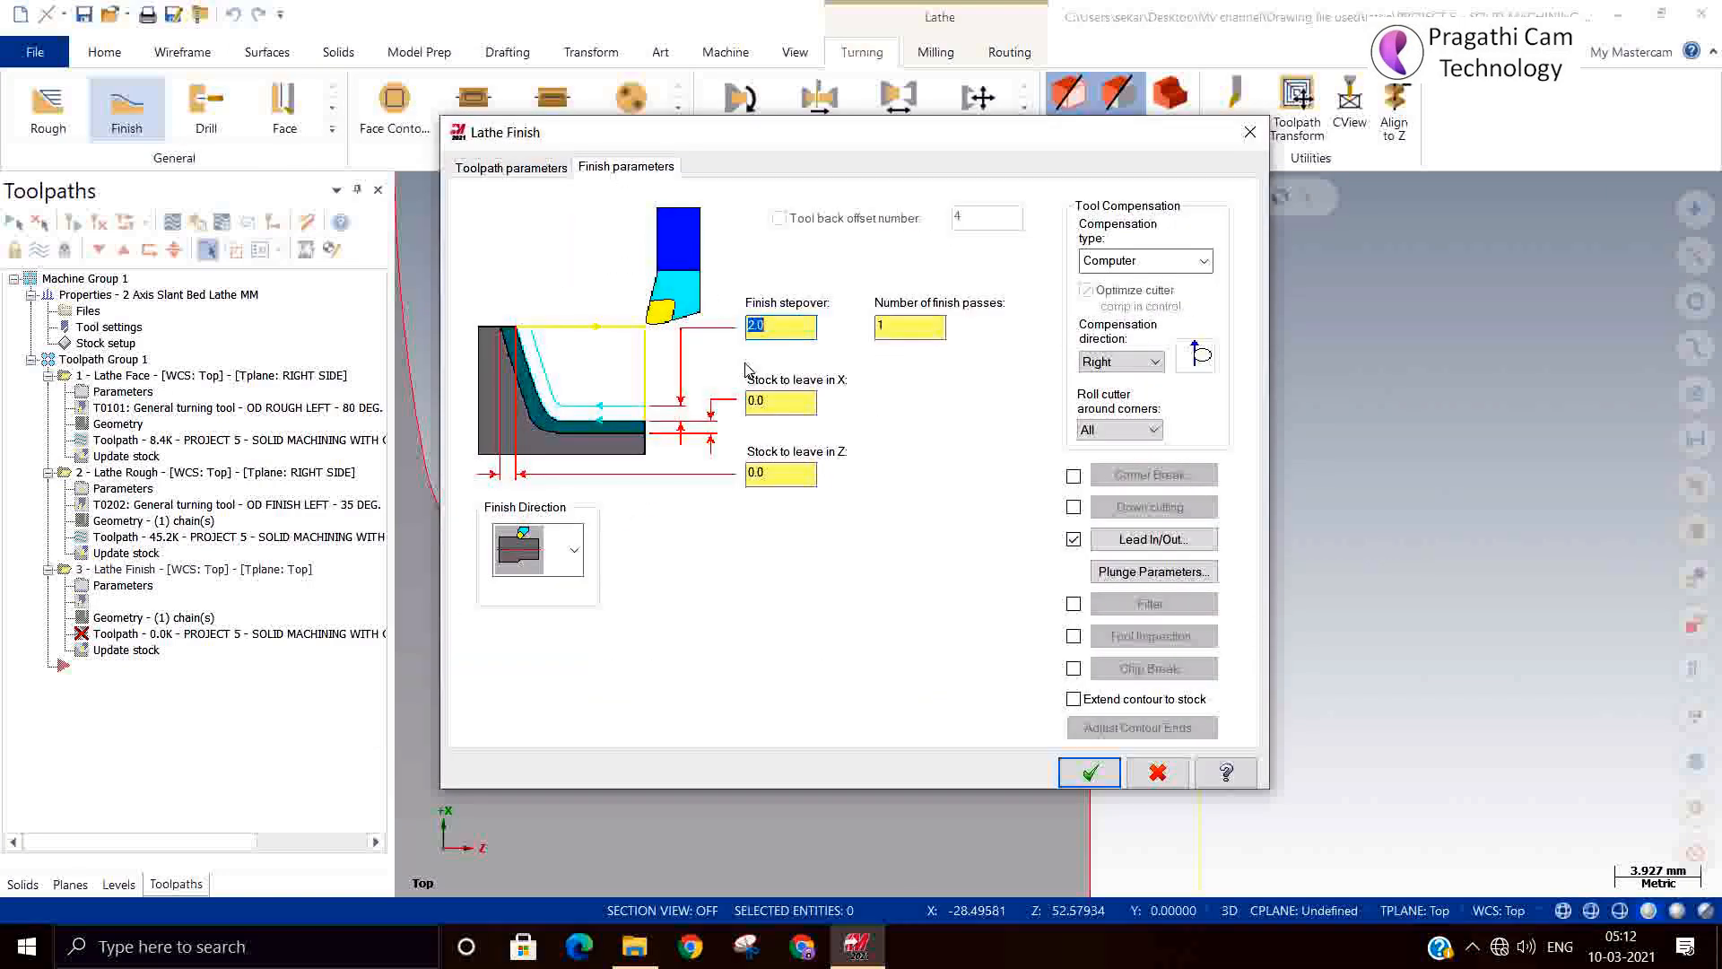
click(1093, 772)
scroll(1468, 754, down, 4)
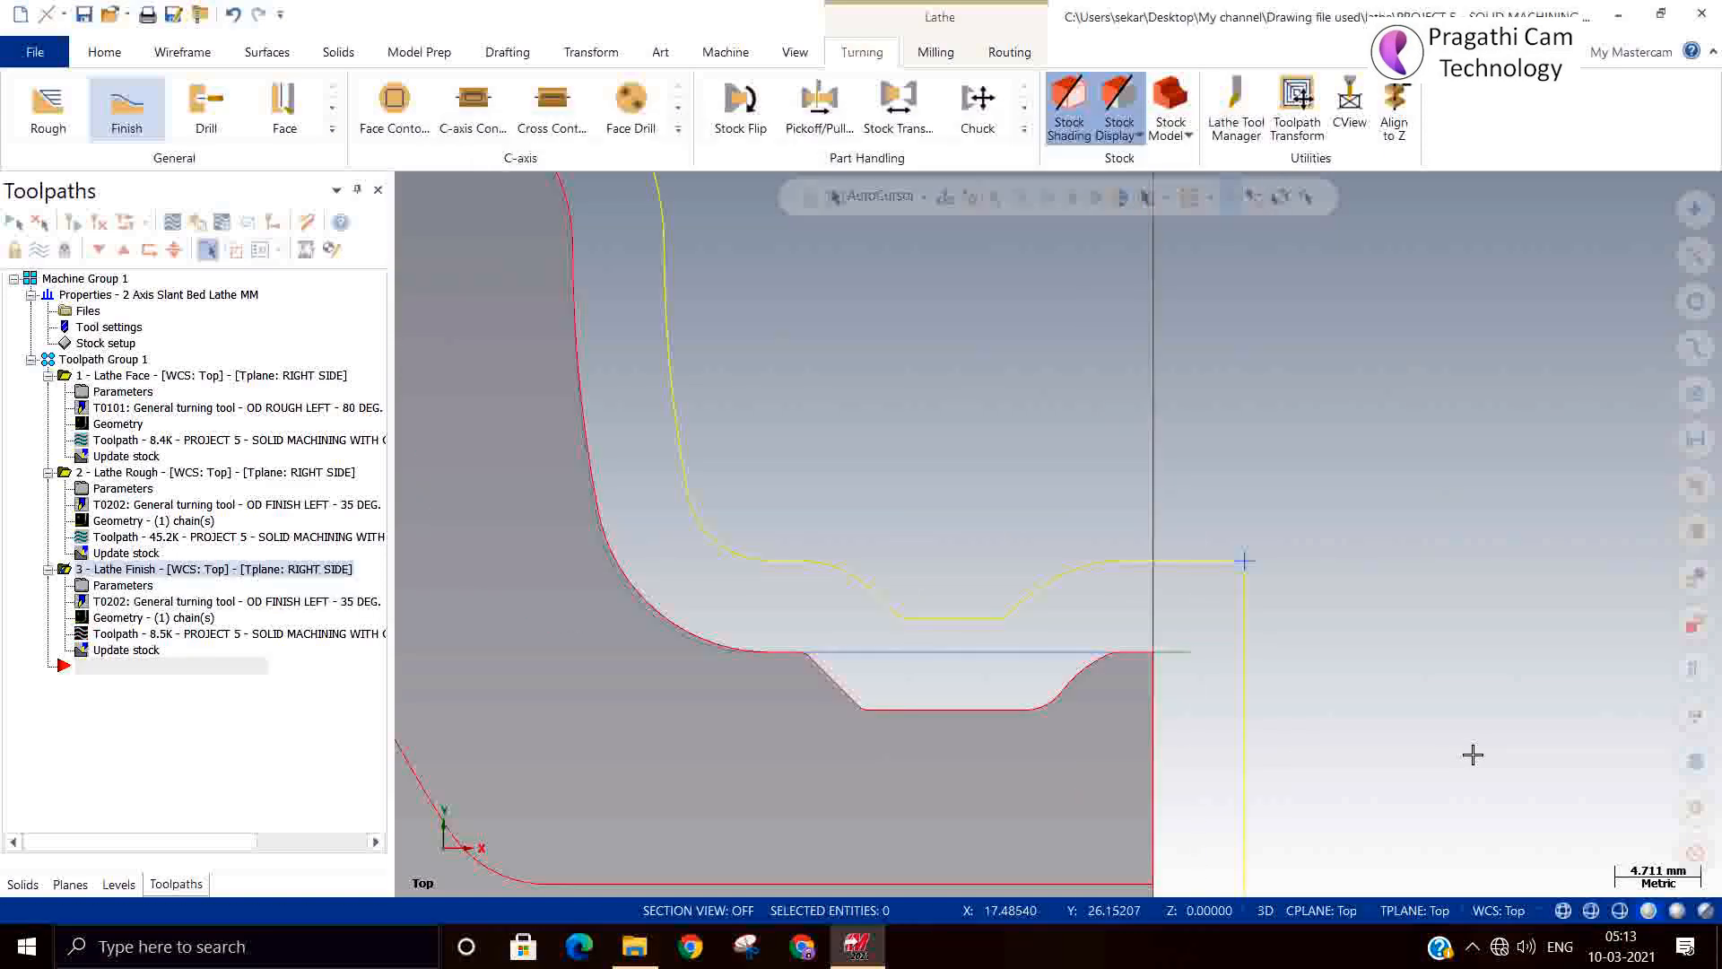
Set the finish operation's plunge cutting to the second option and regenerate its toolpath.
click(101, 585)
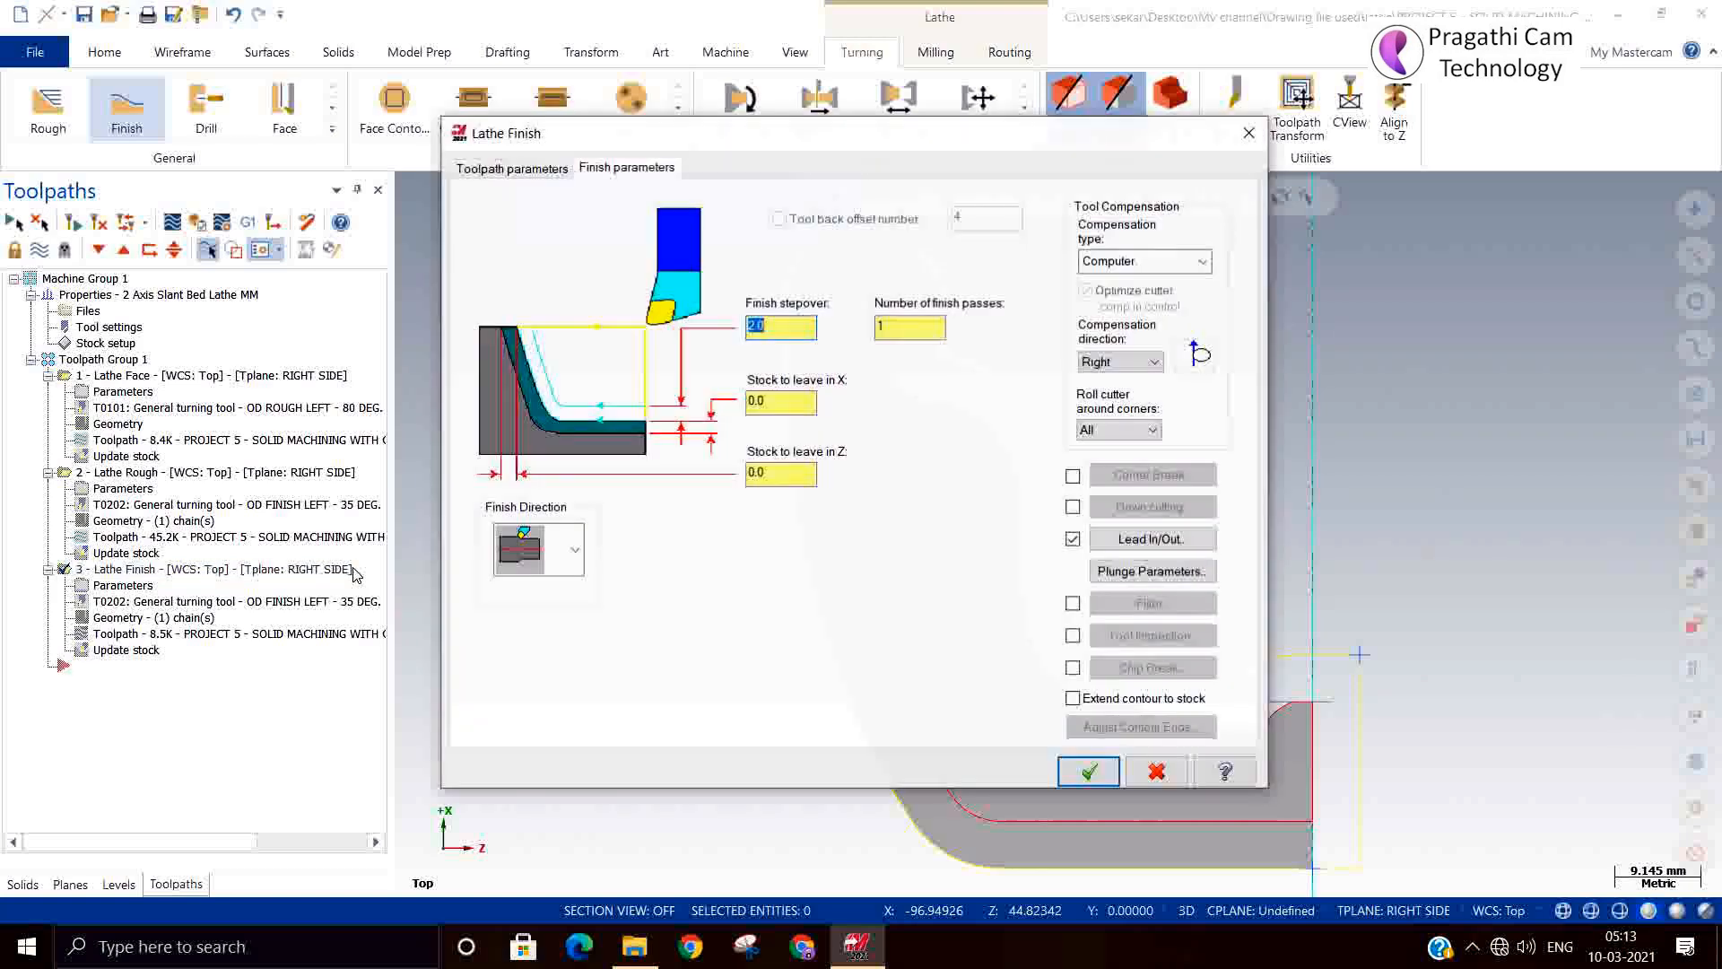
click(1144, 572)
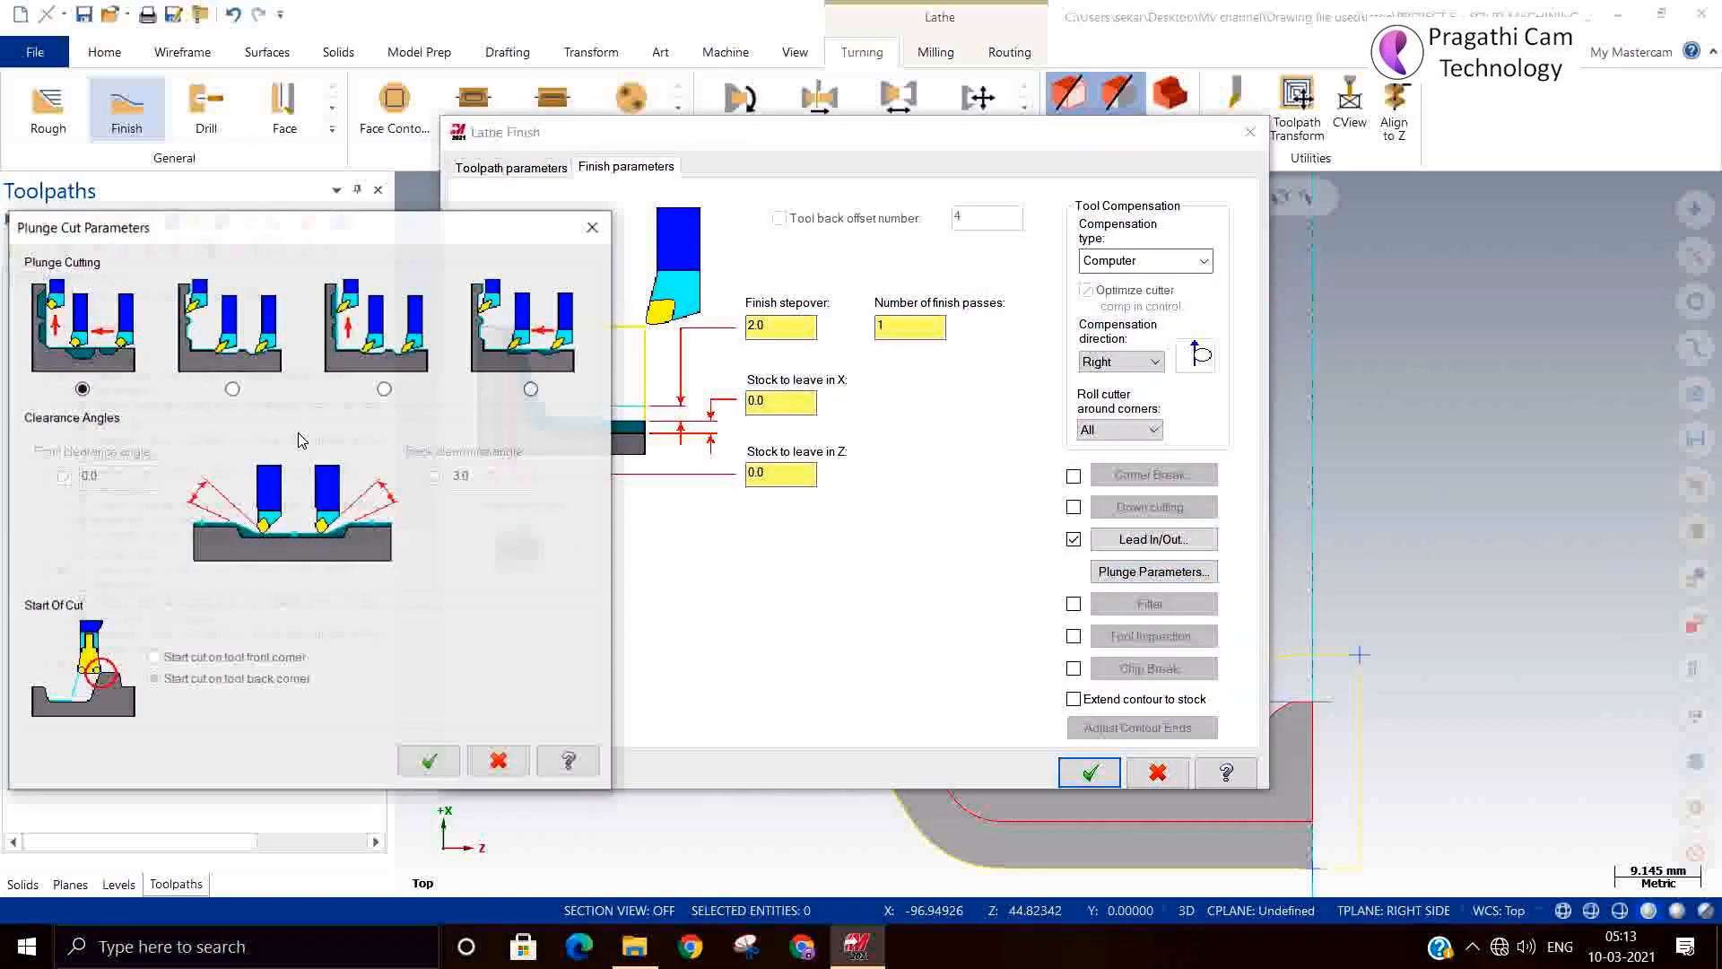
click(232, 389)
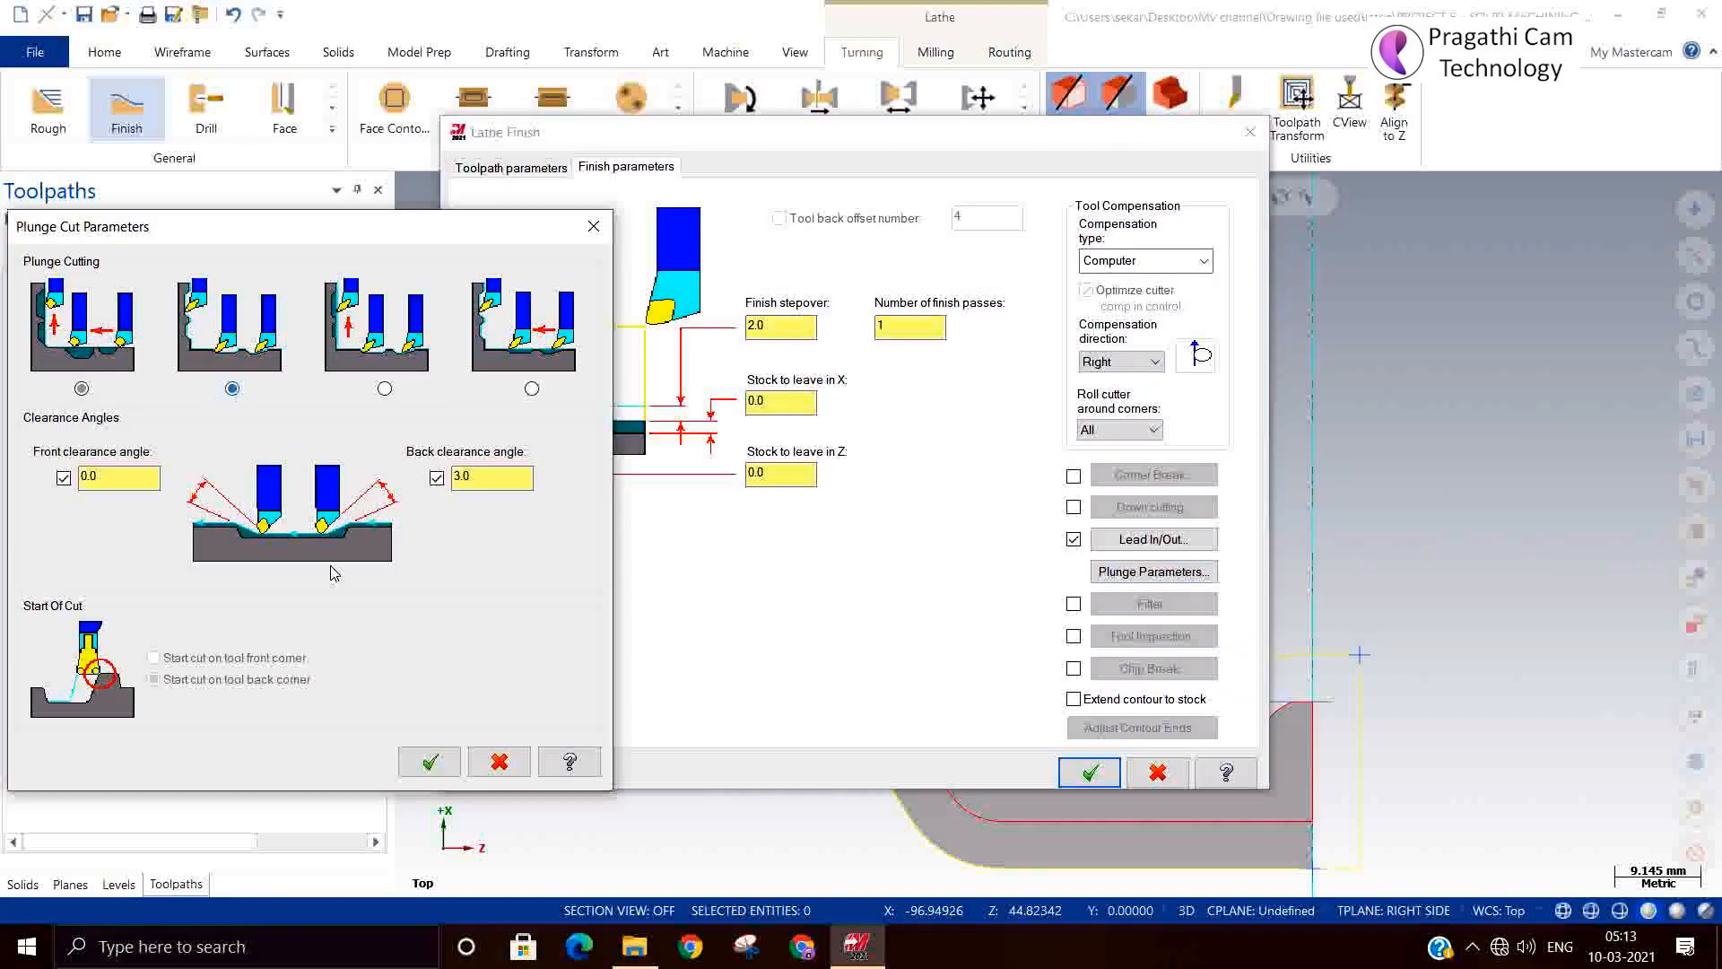
click(423, 761)
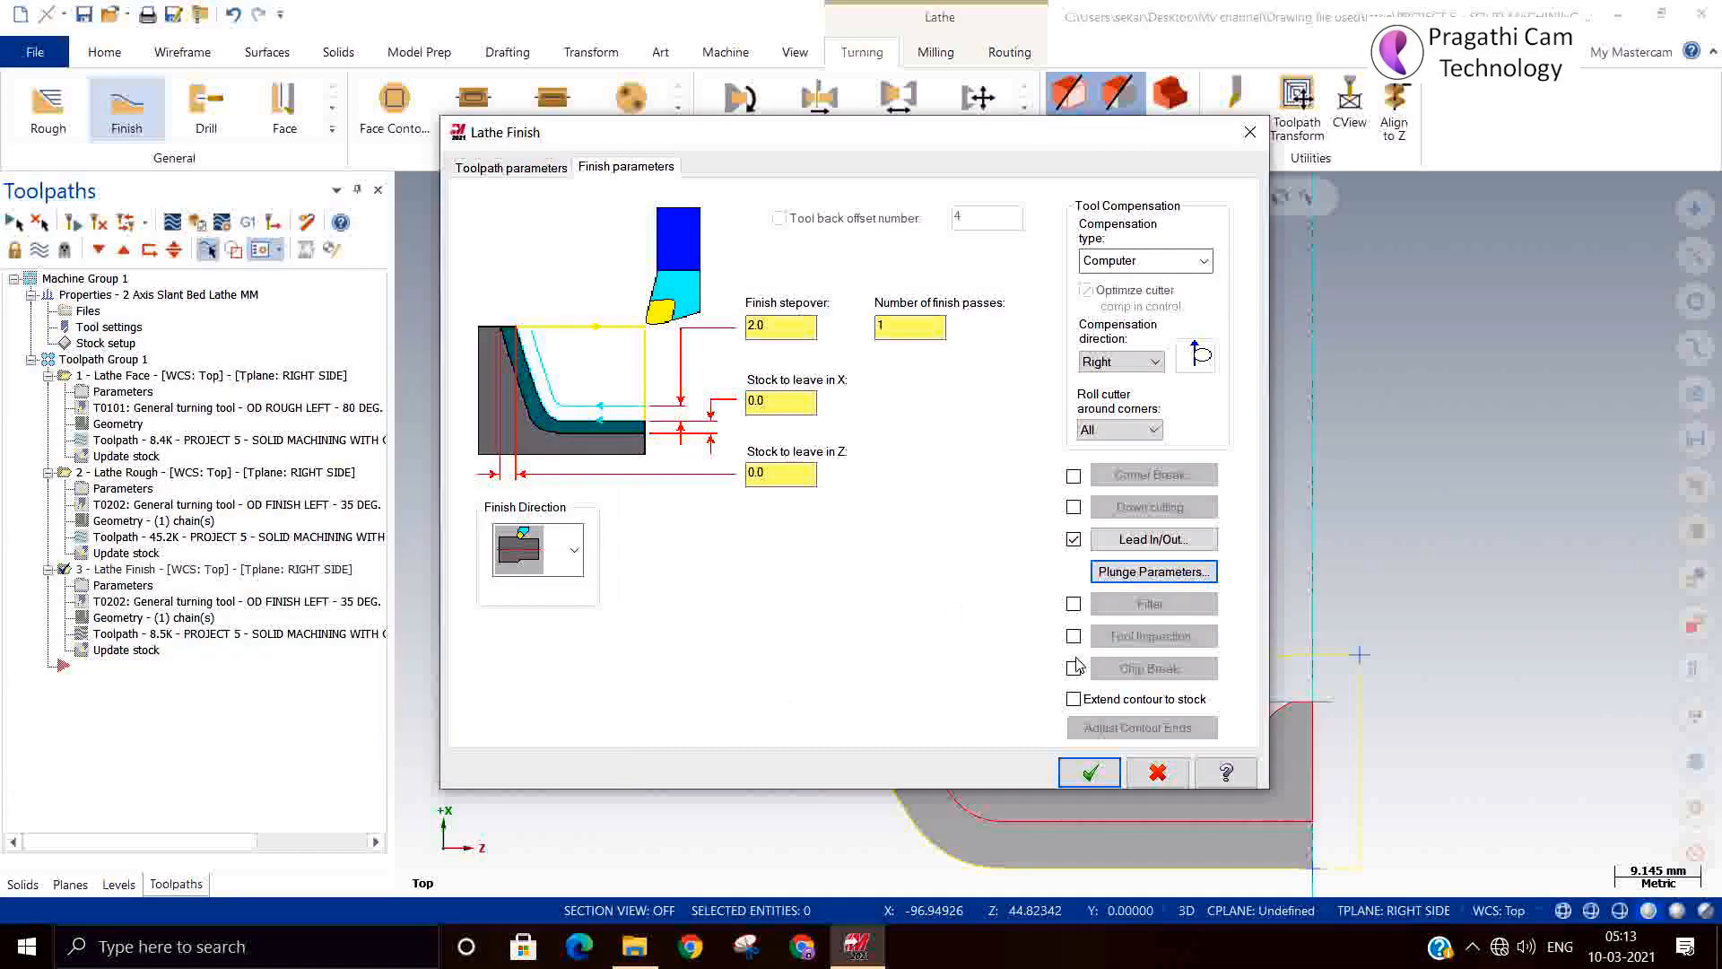
click(1088, 772)
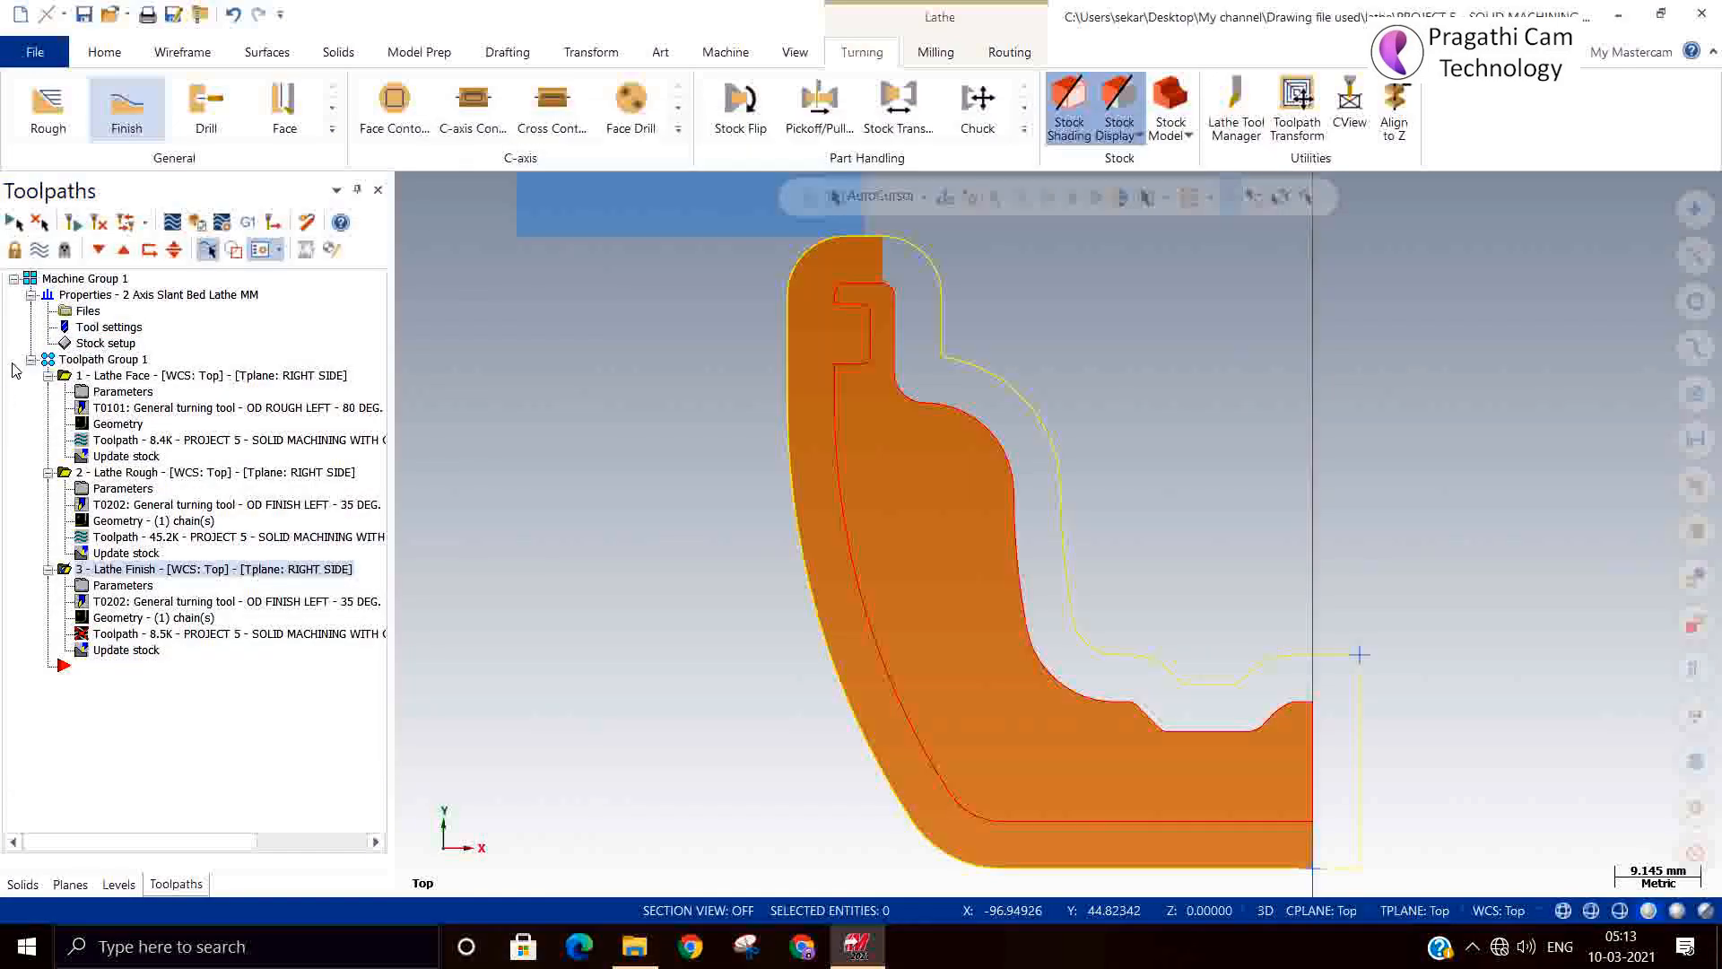
click(100, 224)
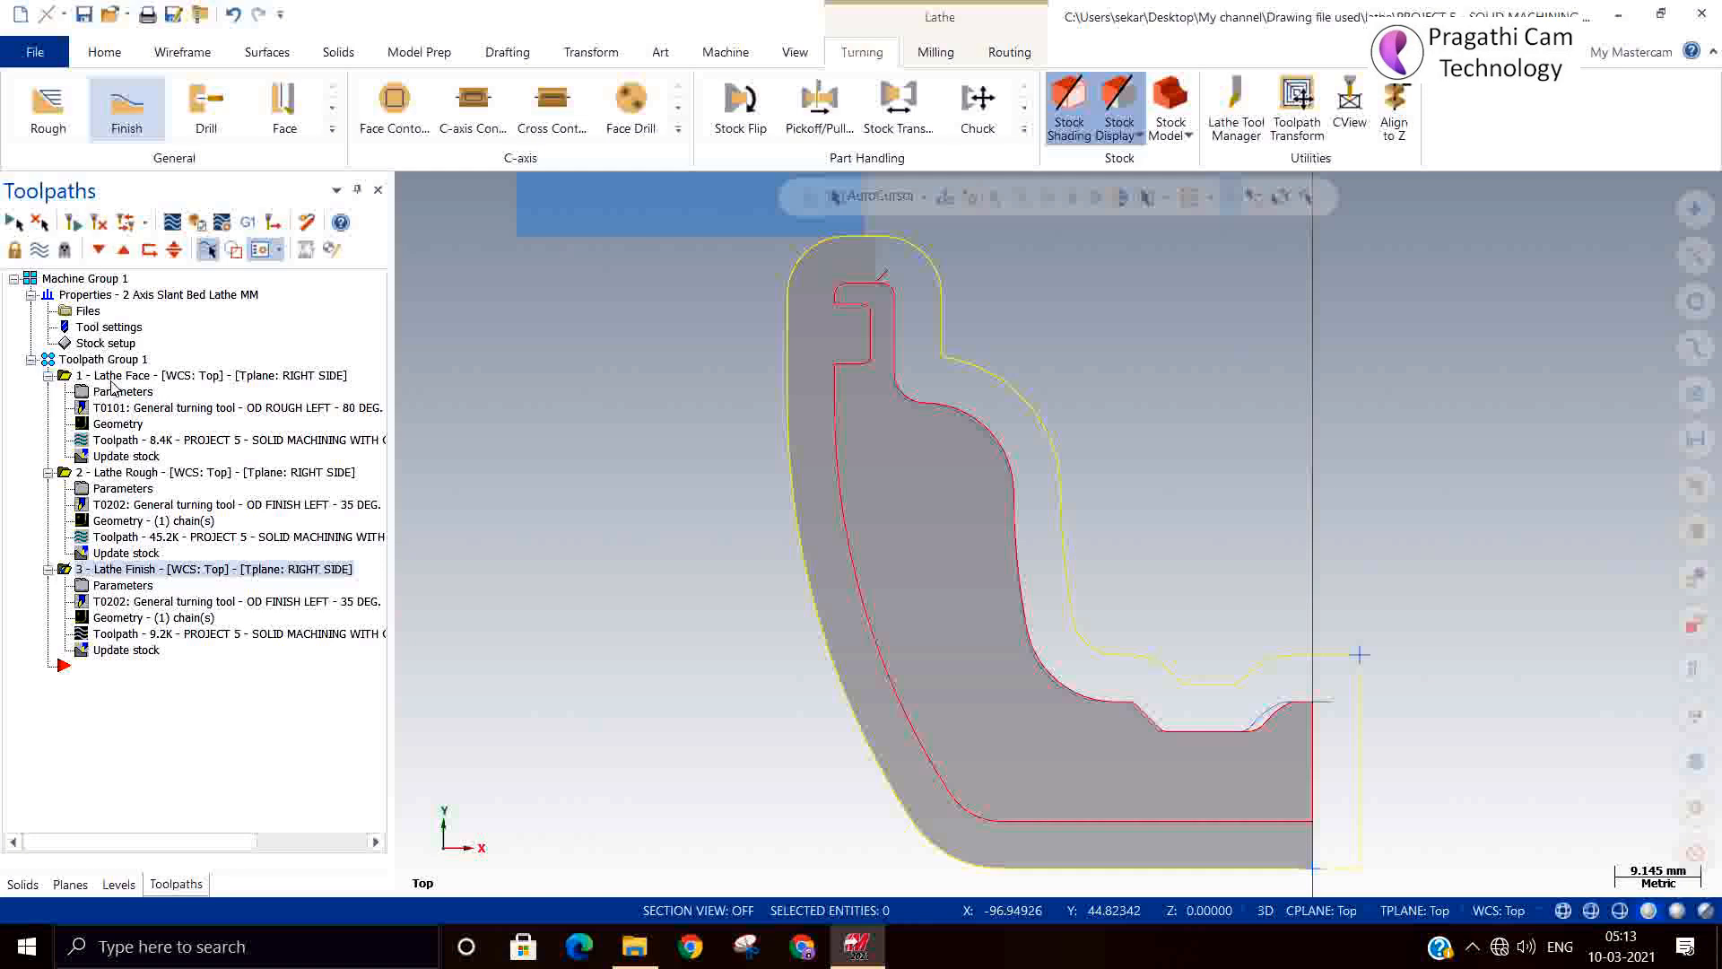
Collapse the Lathe Face, Lathe Rough and Lathe Finish operations in the toolpath tree.
scroll(111, 384, down, 3)
scroll(423, 365, down, 4)
scroll(786, 745, up, 3)
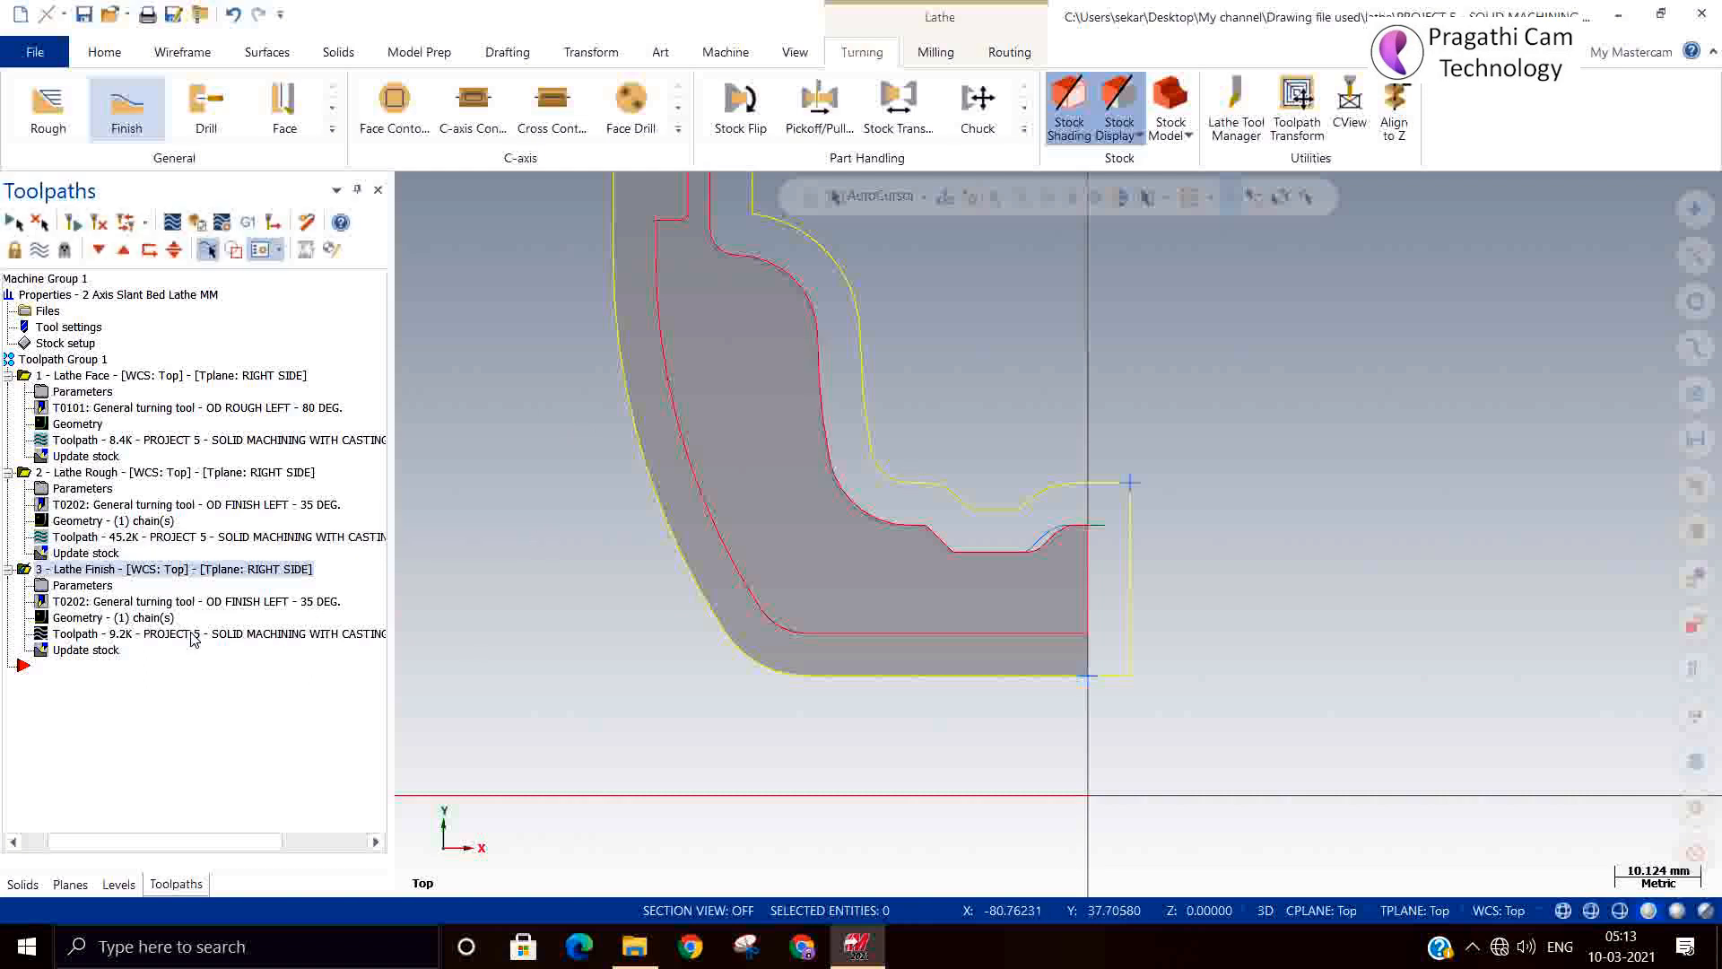
drag(232, 846, 142, 845)
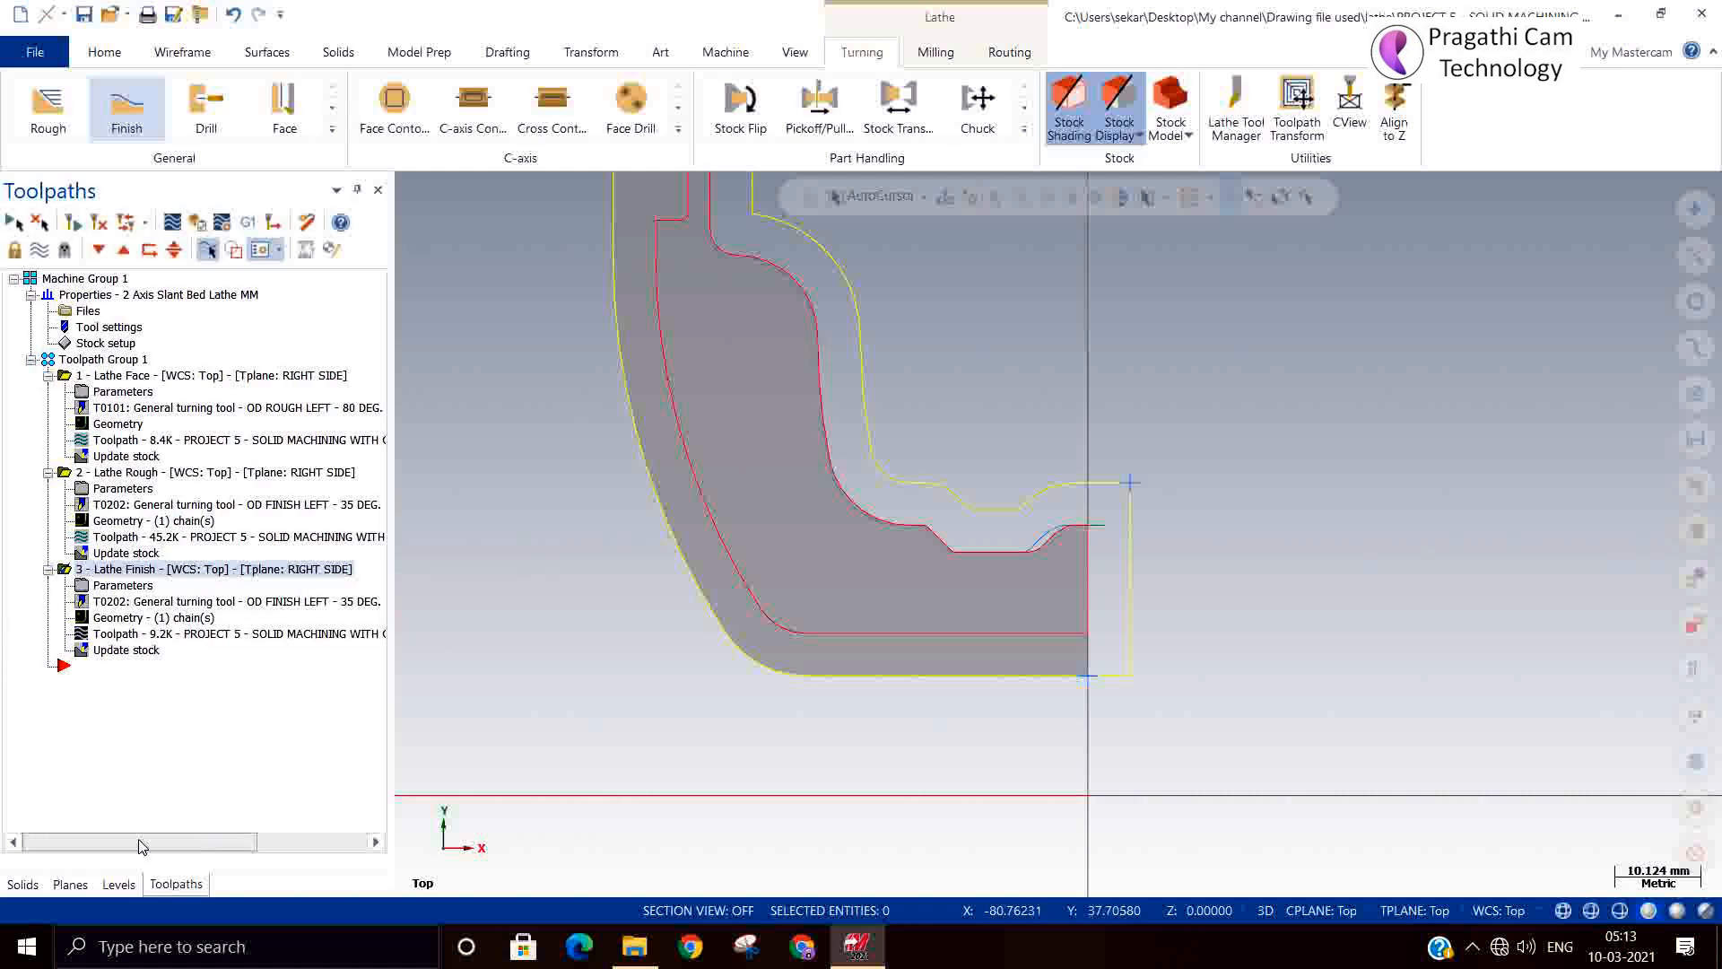
click(47, 376)
click(48, 392)
click(48, 408)
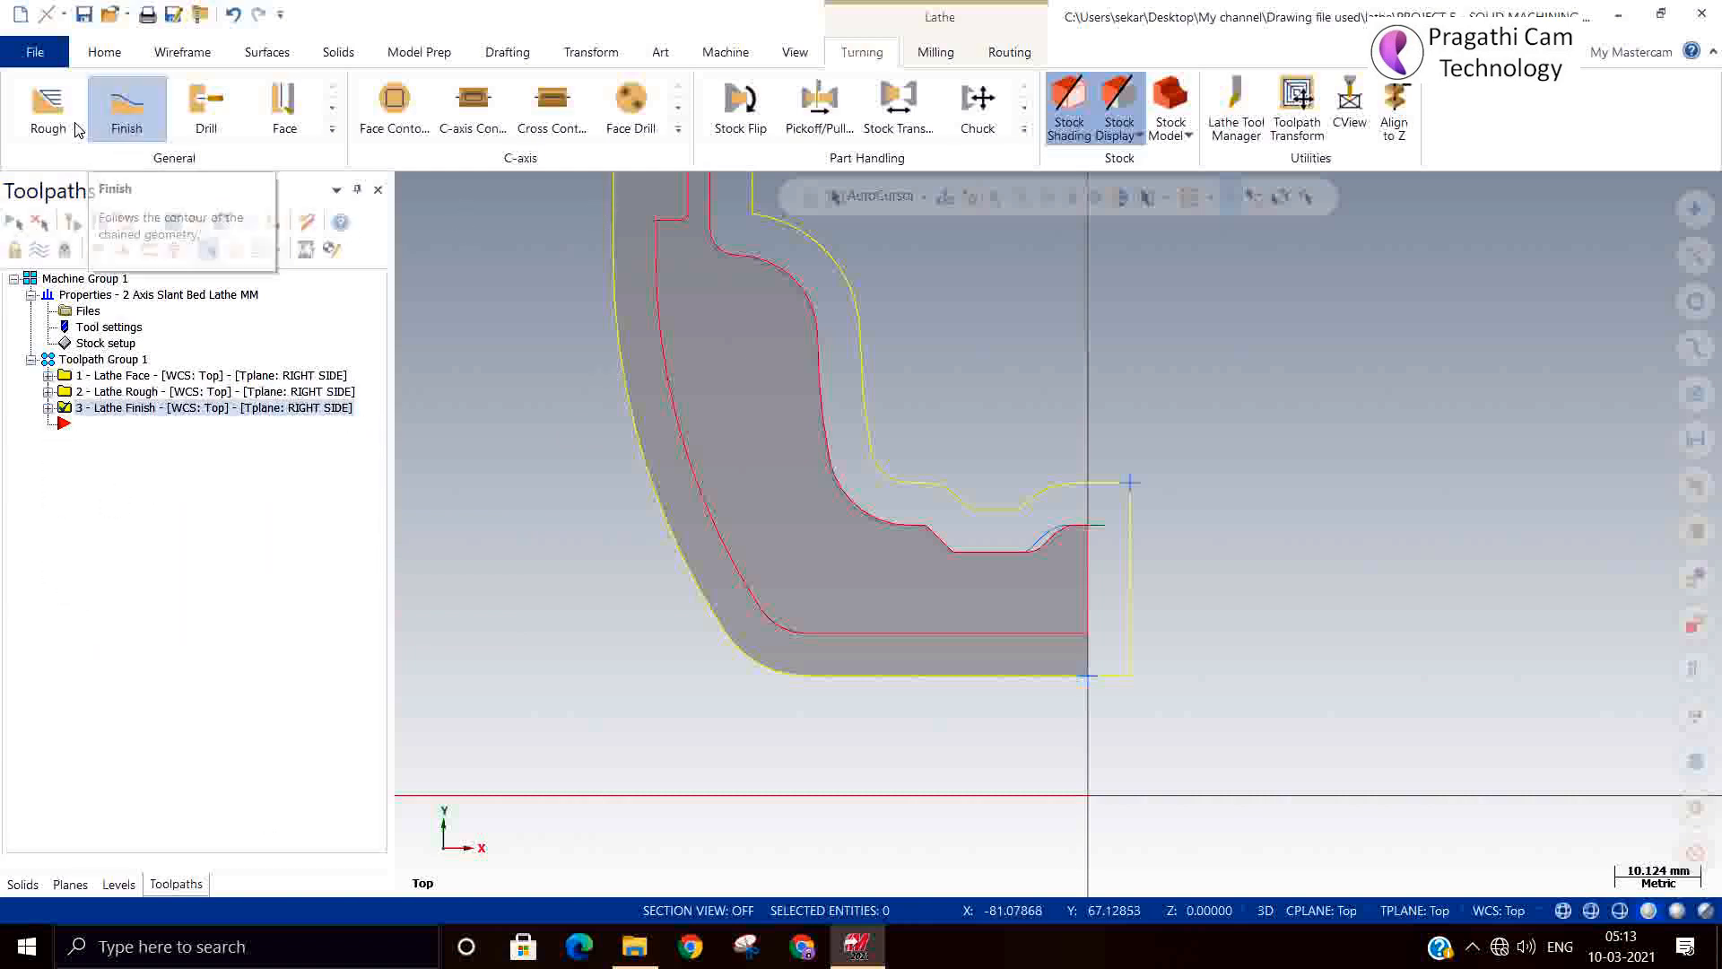
Start a new Rough operation and chain the part's inner profile from its horizontal line at the front face.
click(48, 105)
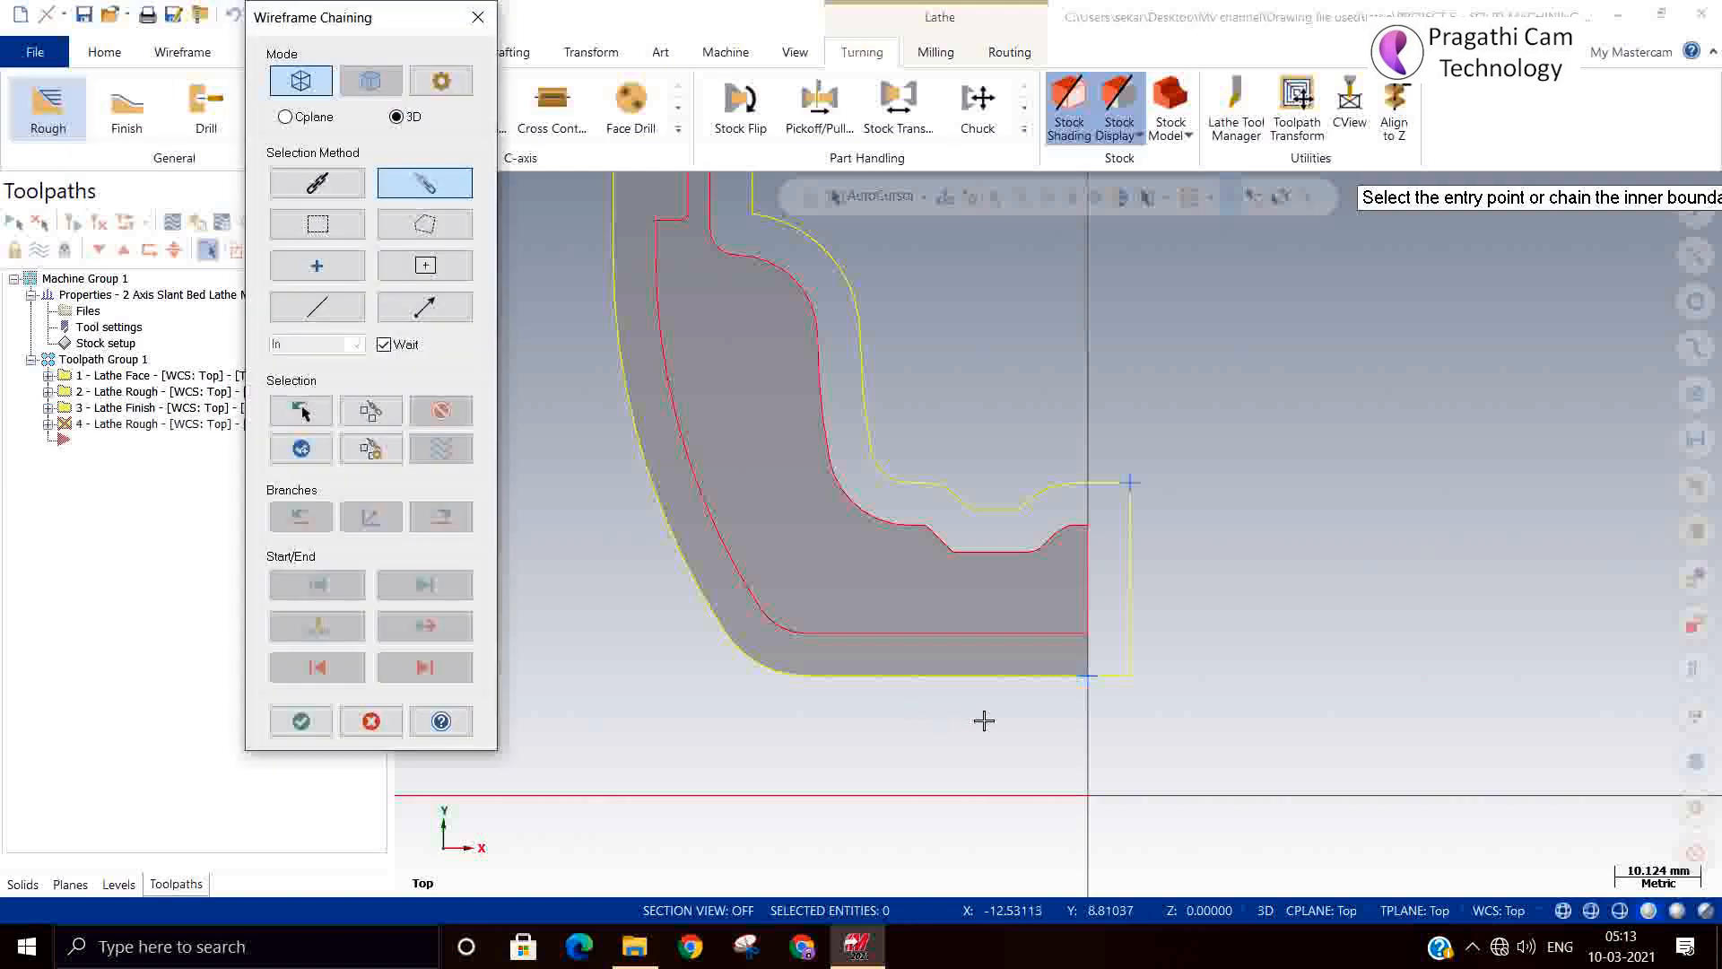
click(1066, 637)
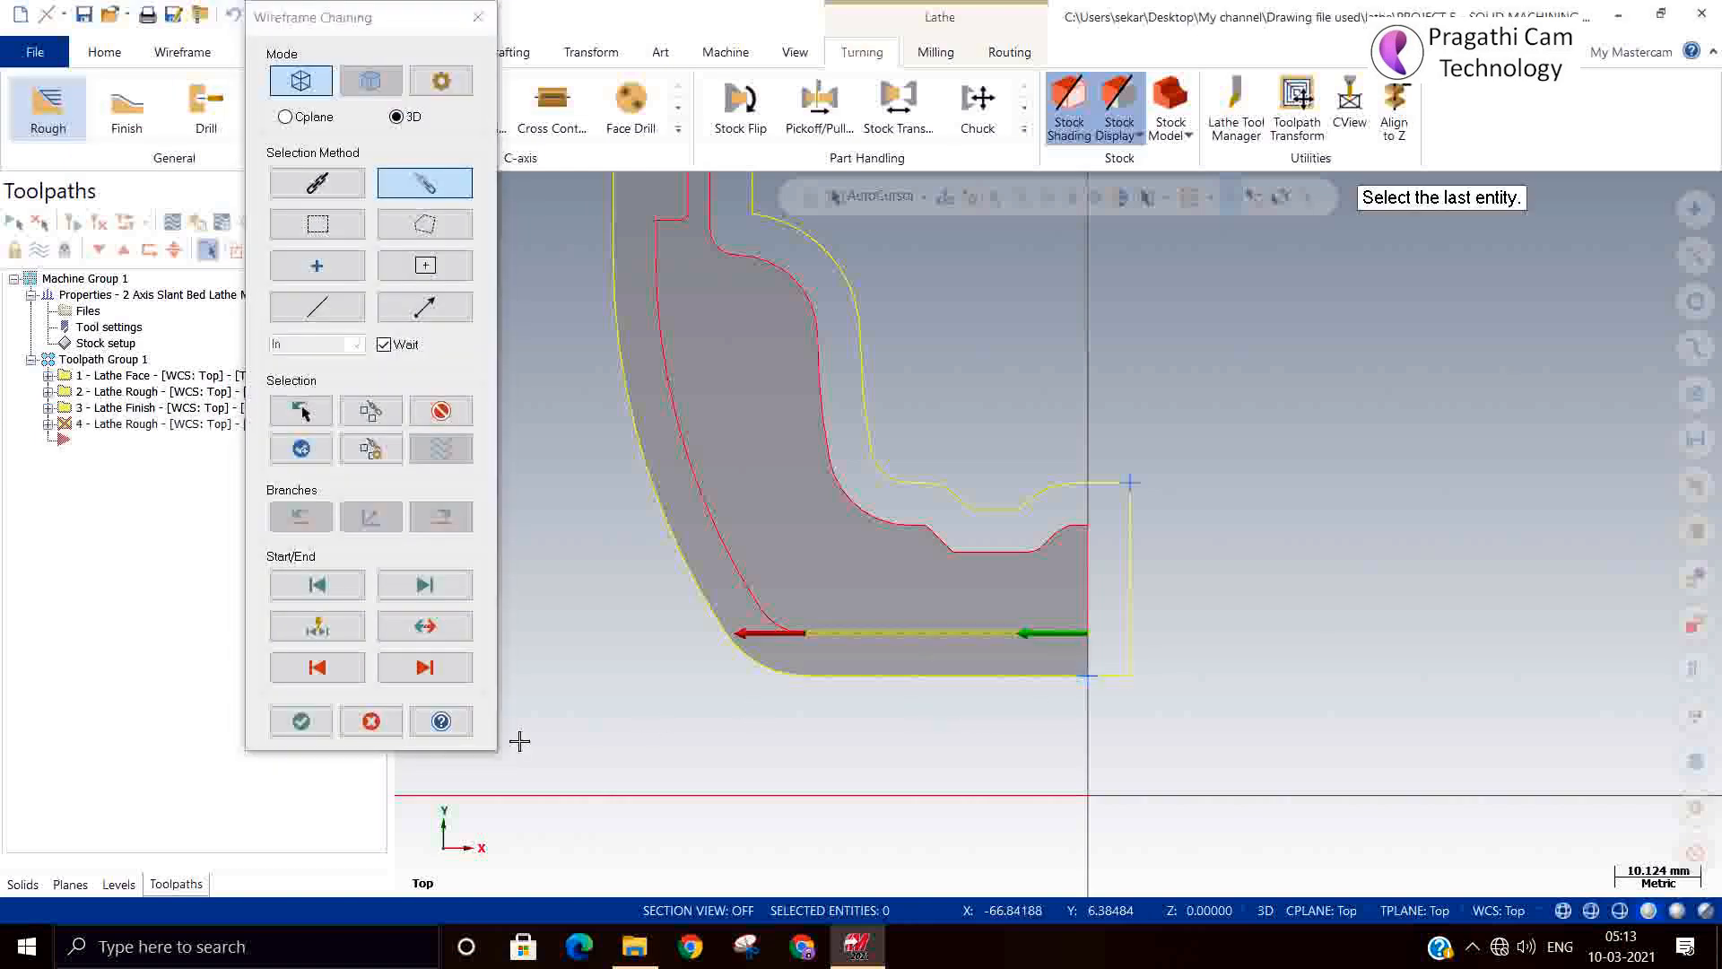
click(301, 721)
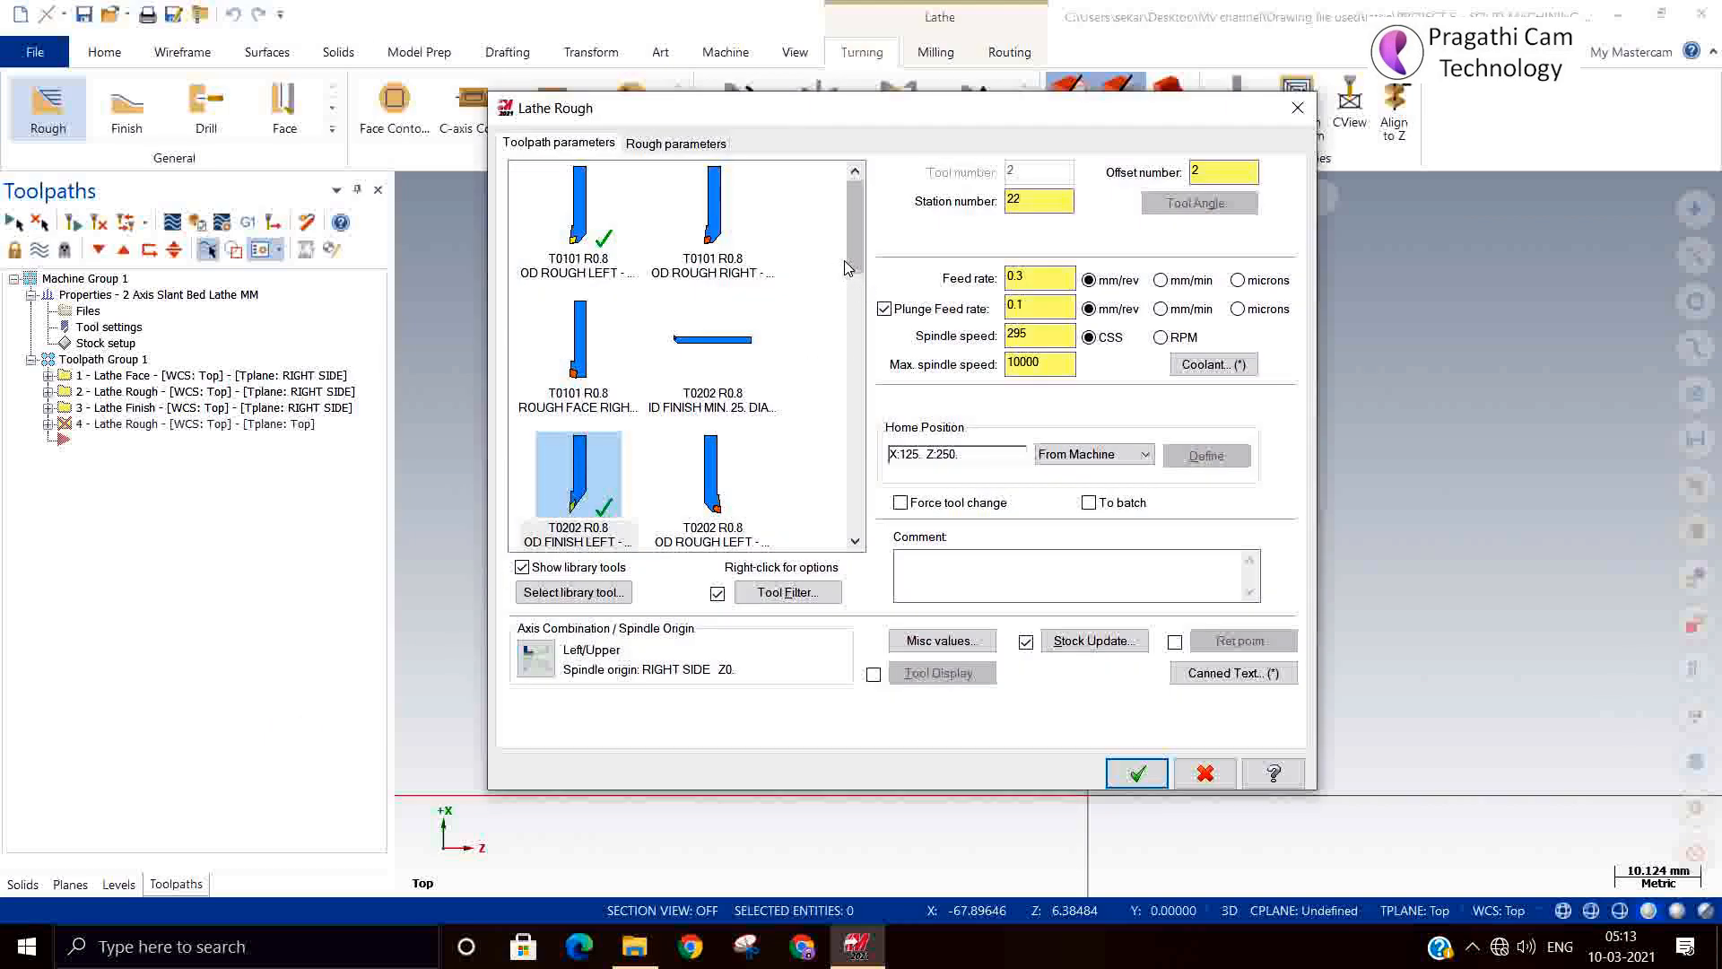
Choose the T7171 R0.4 ID ROUGH MIN. 16 DIA. - 80 DEG. boring bar for the inner roughing operation.
drag(854, 267, 859, 431)
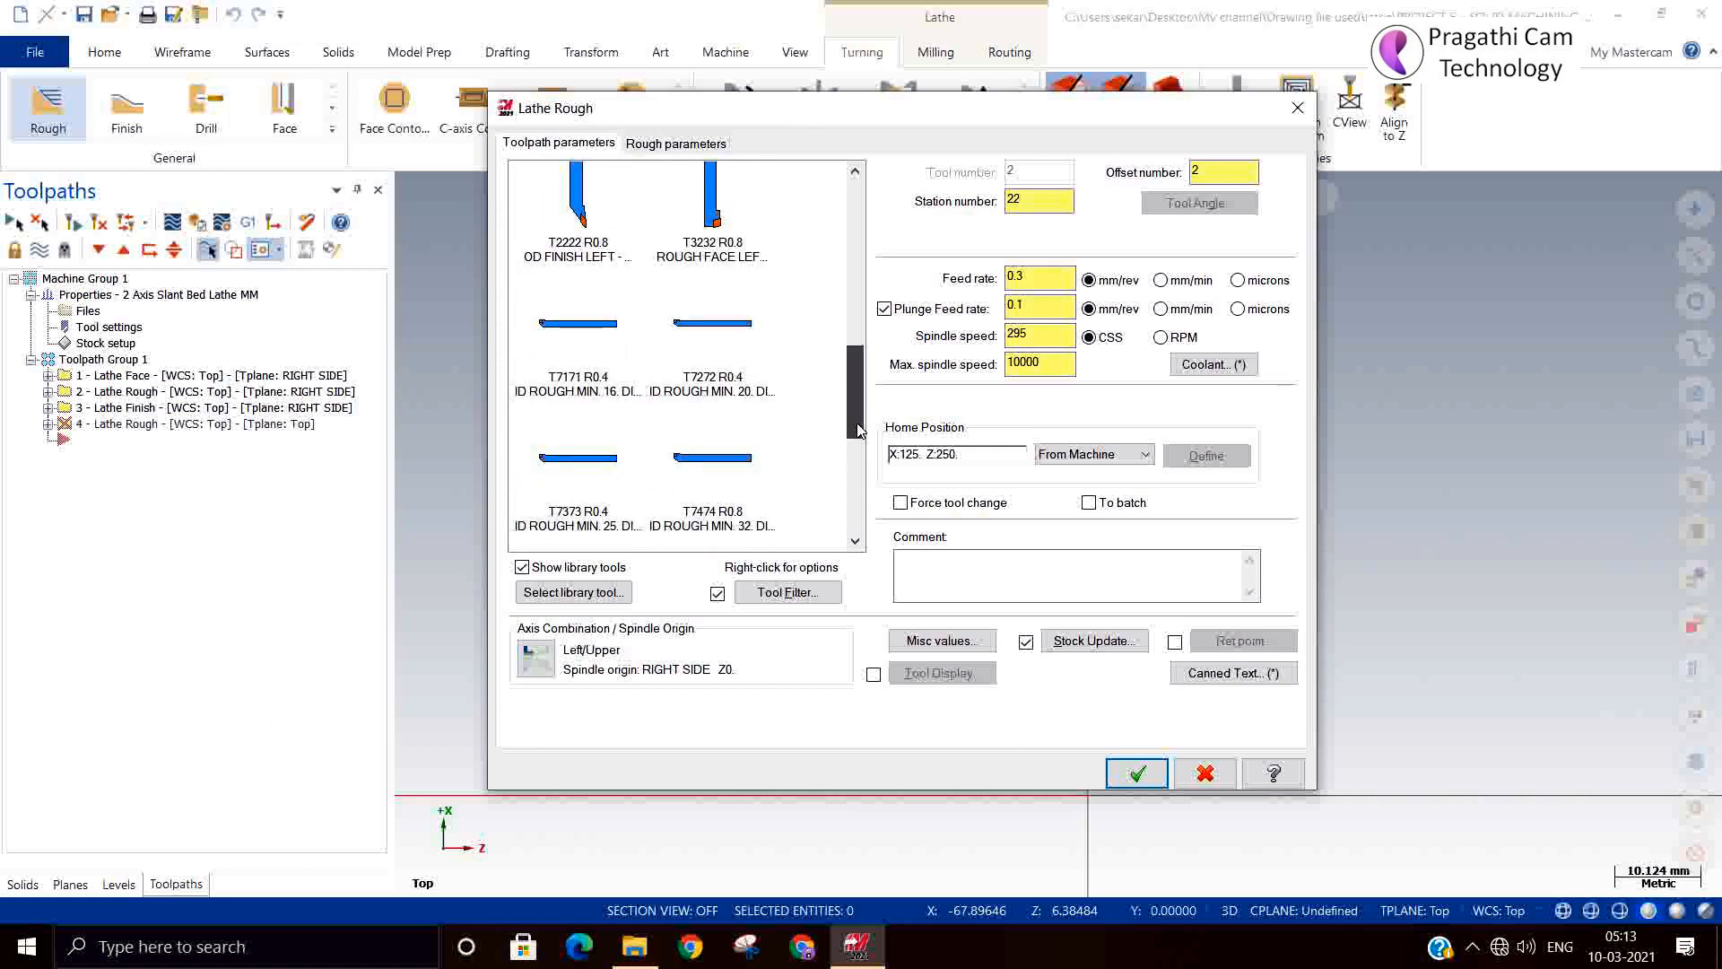
drag(858, 432, 858, 446)
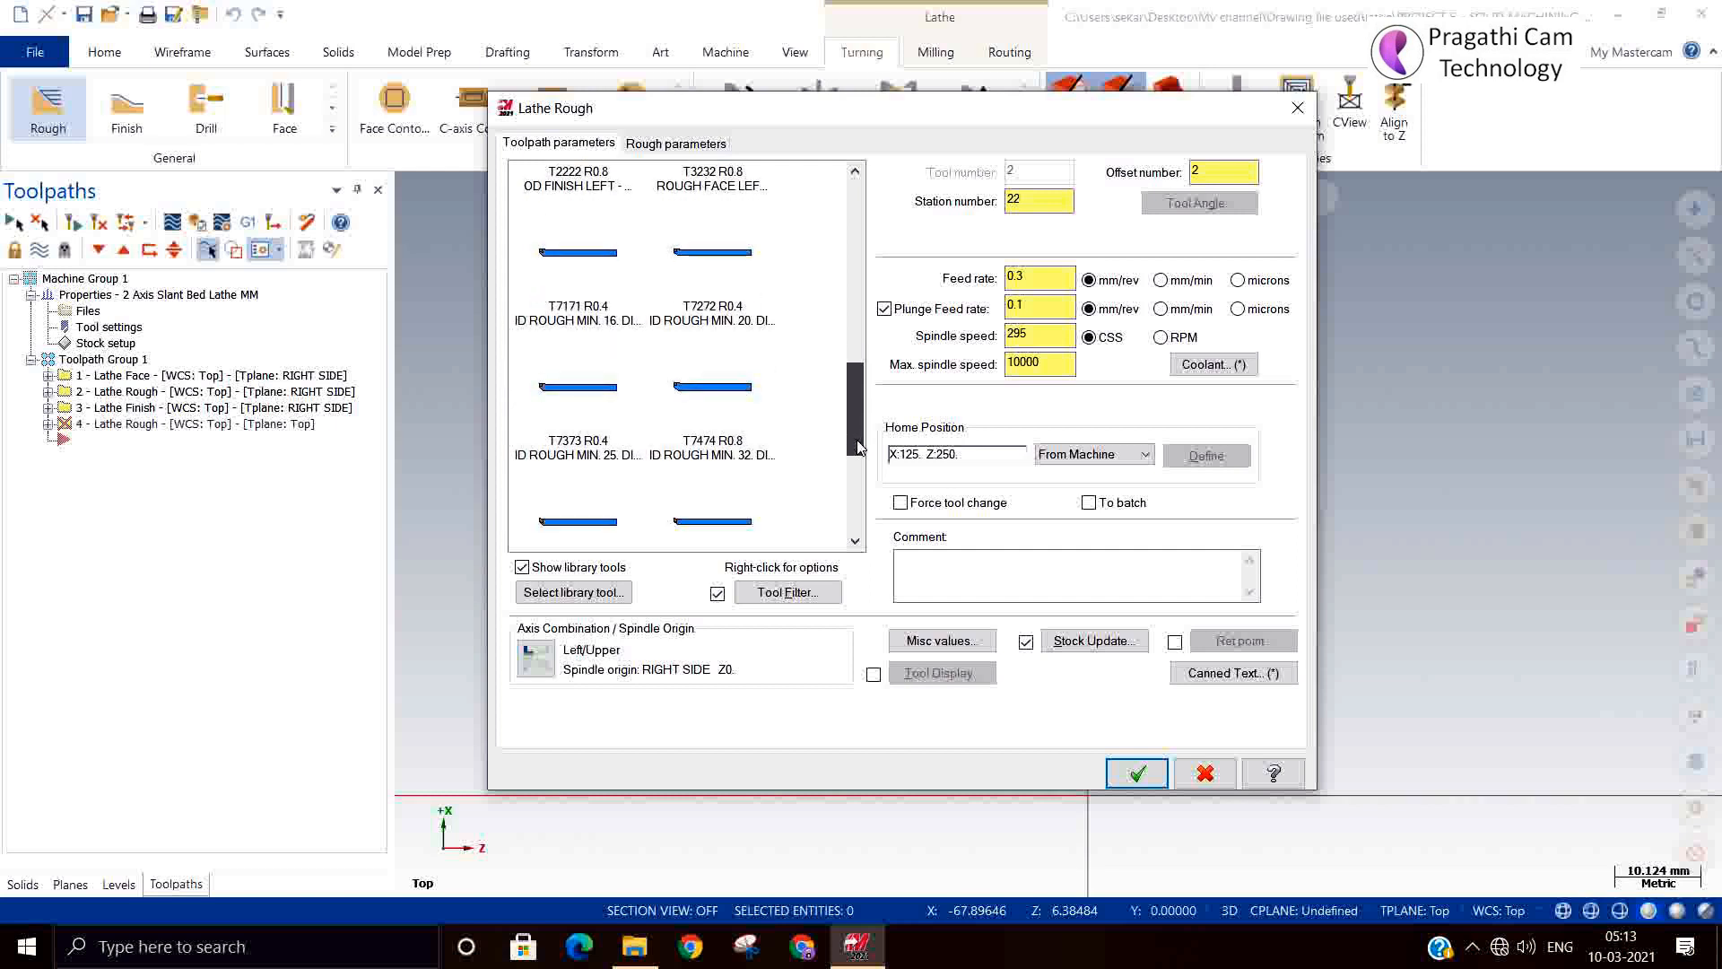
click(628, 333)
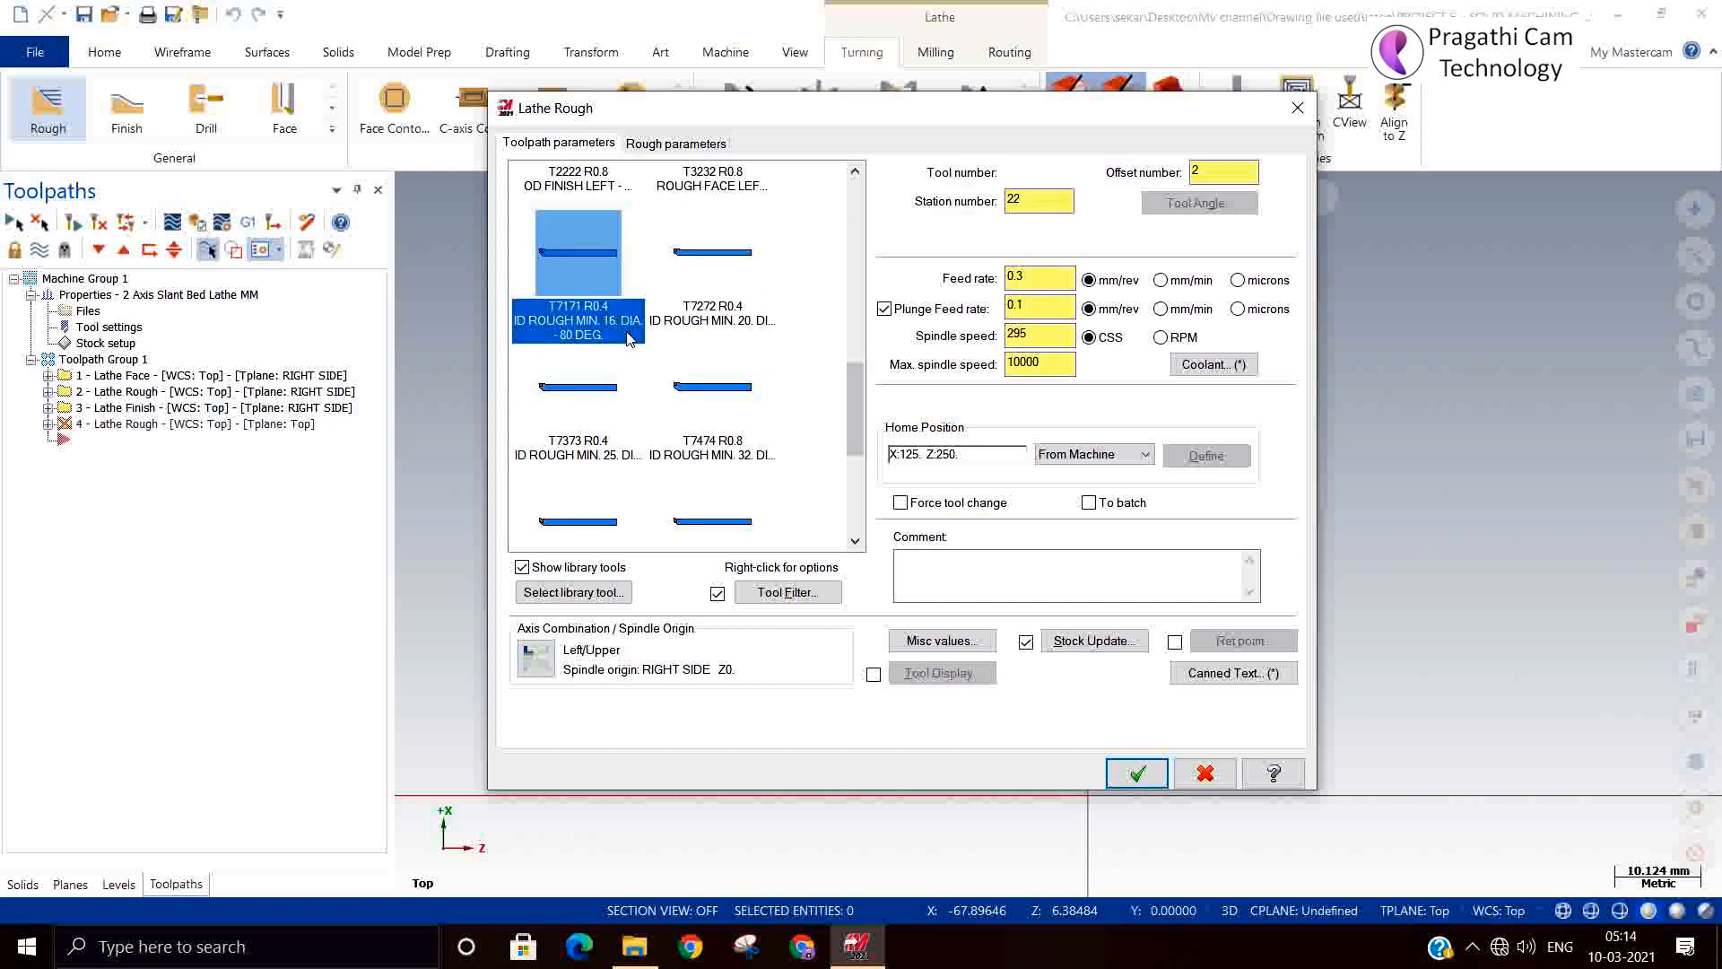
click(679, 146)
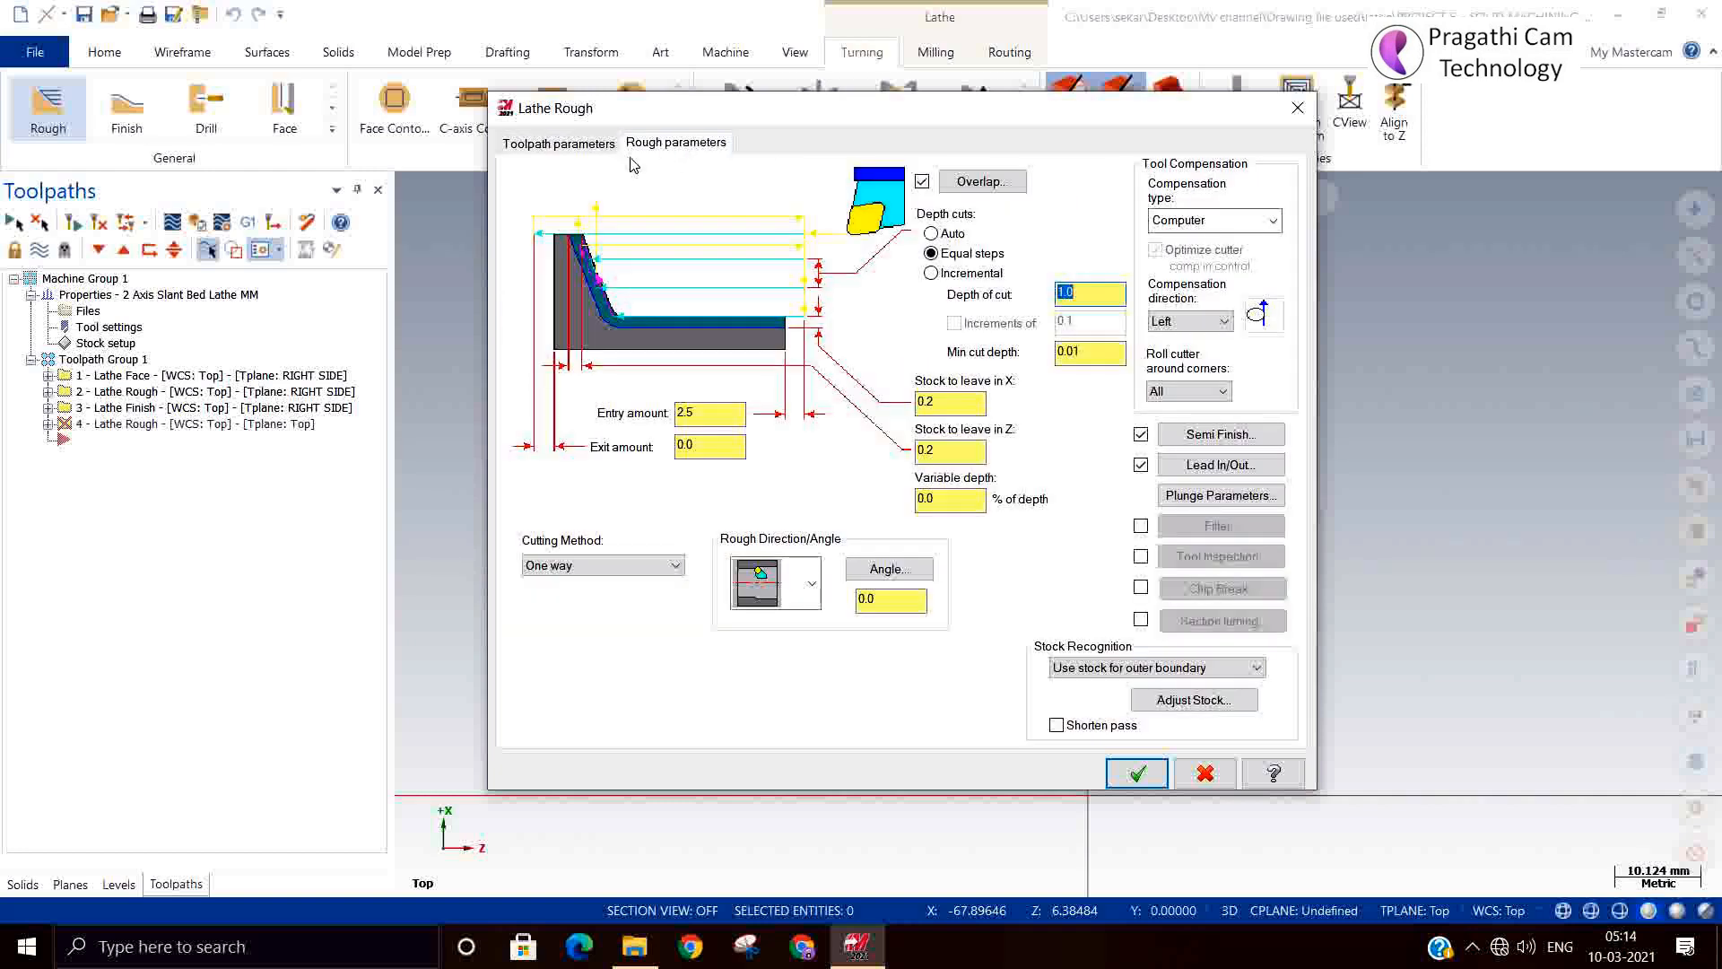
Try CW spindle rotation in the T7171 boring bar's tool setup, restore CCW and accept the tool definition.
click(558, 144)
double_click(583, 296)
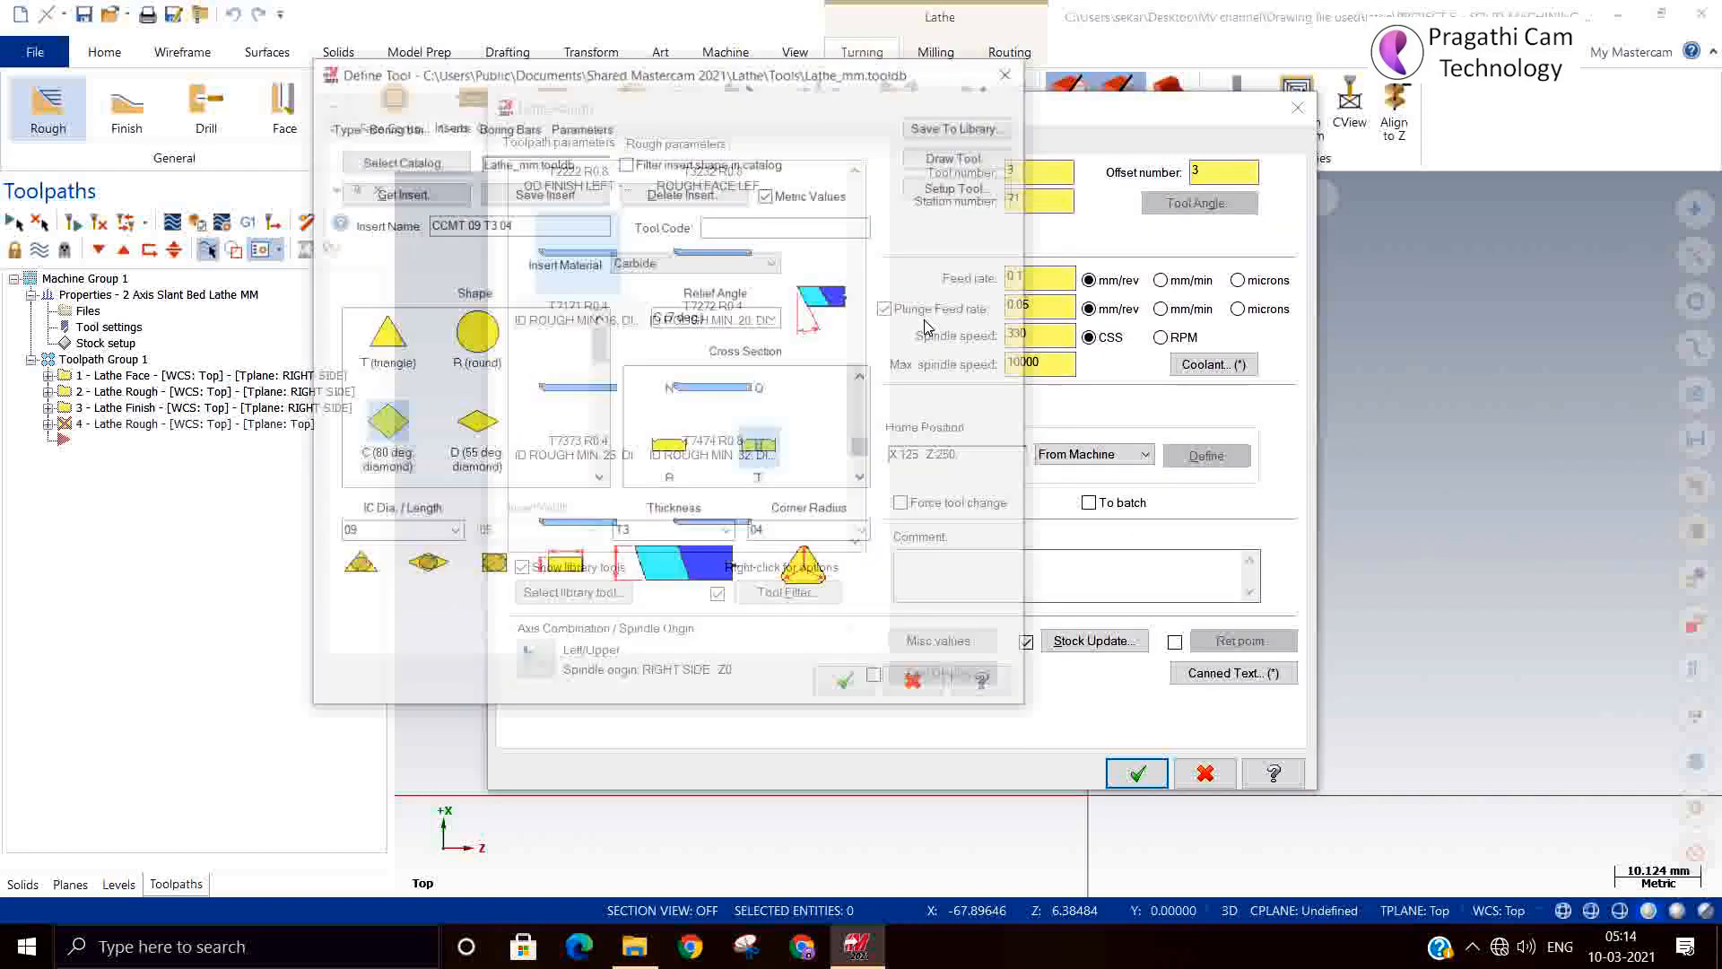
click(965, 186)
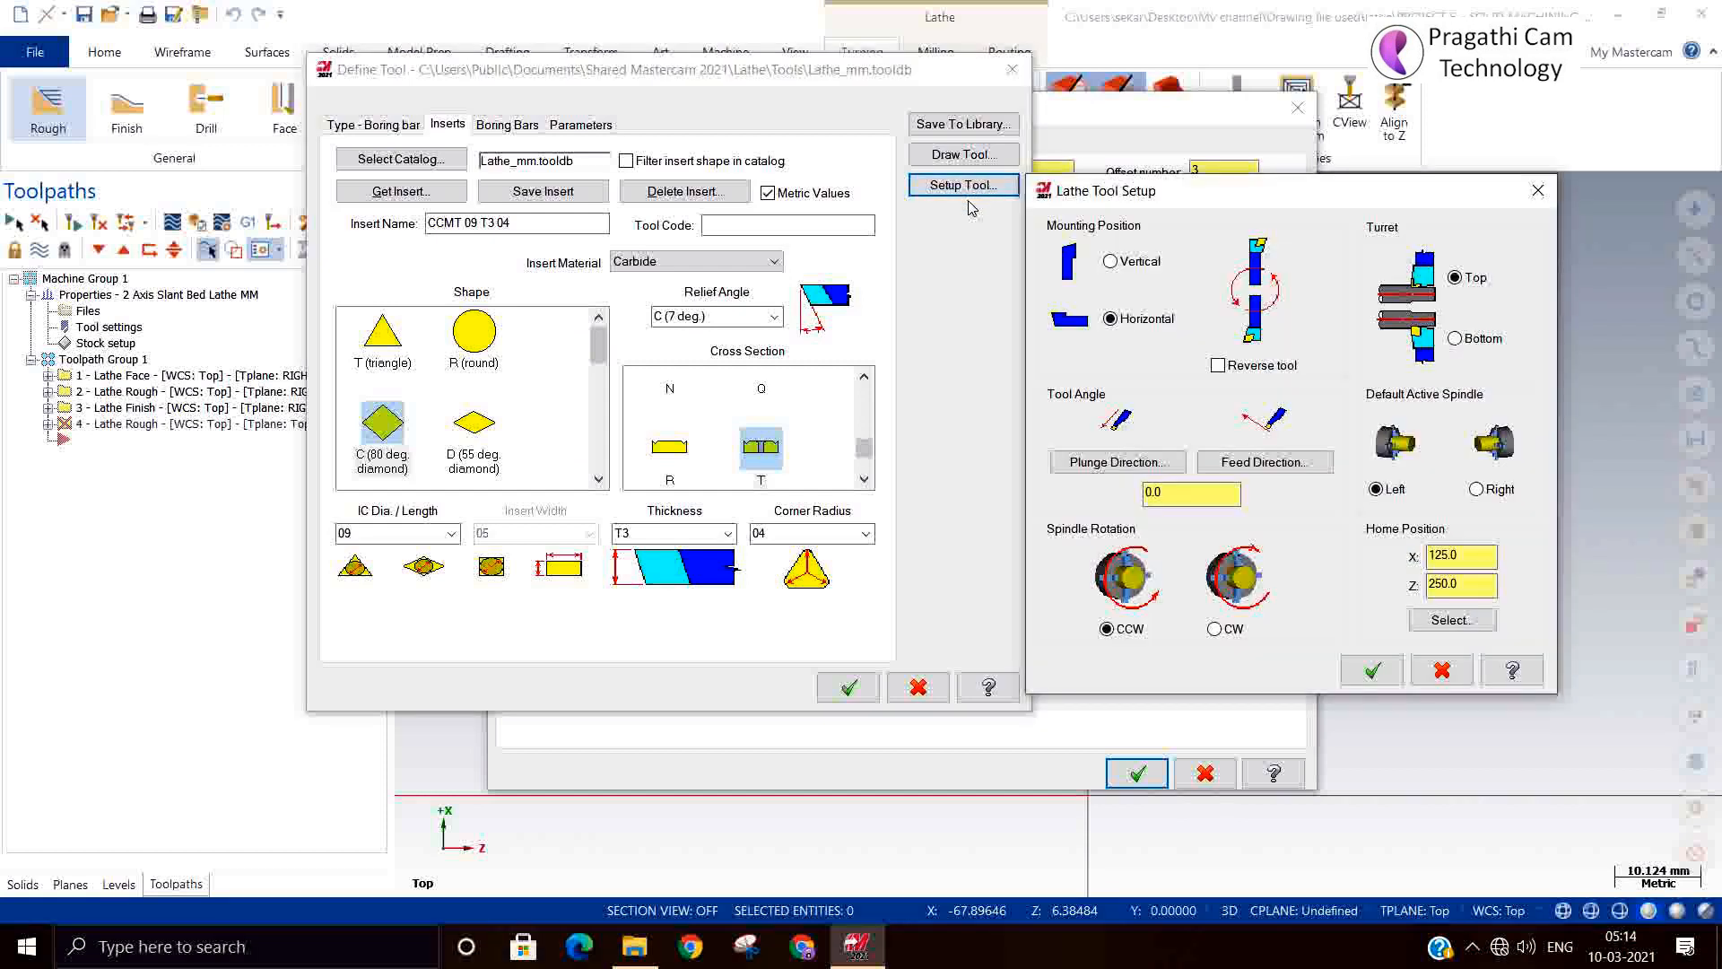
click(1216, 628)
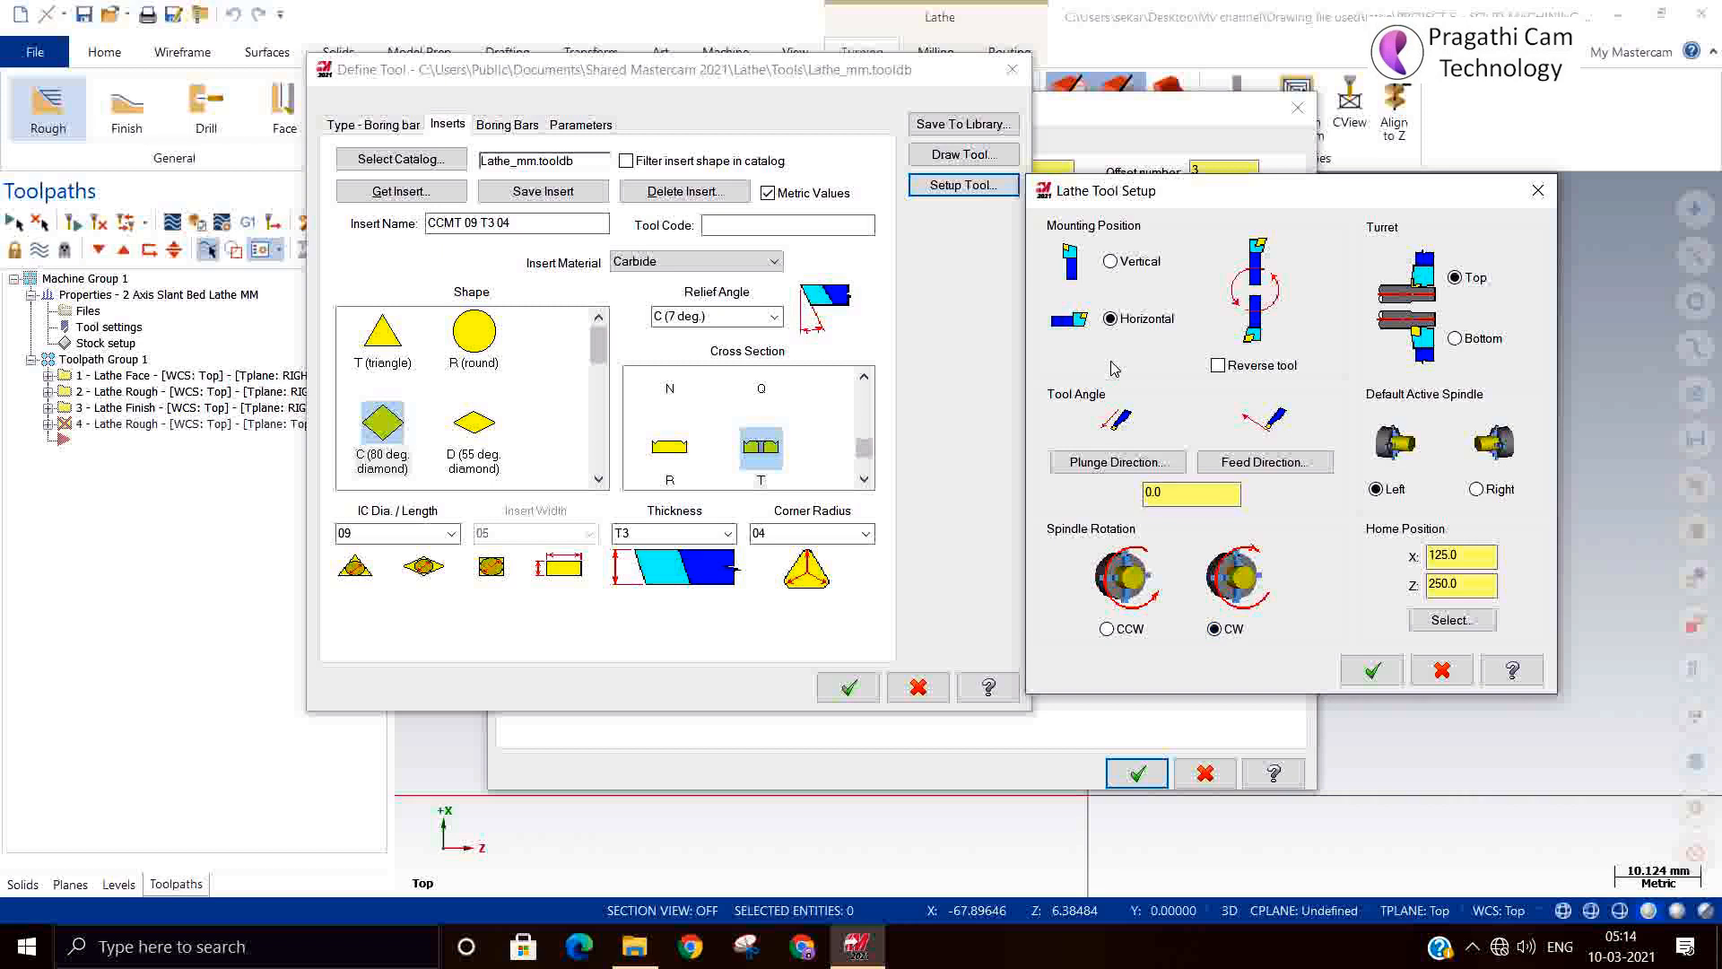
click(1132, 630)
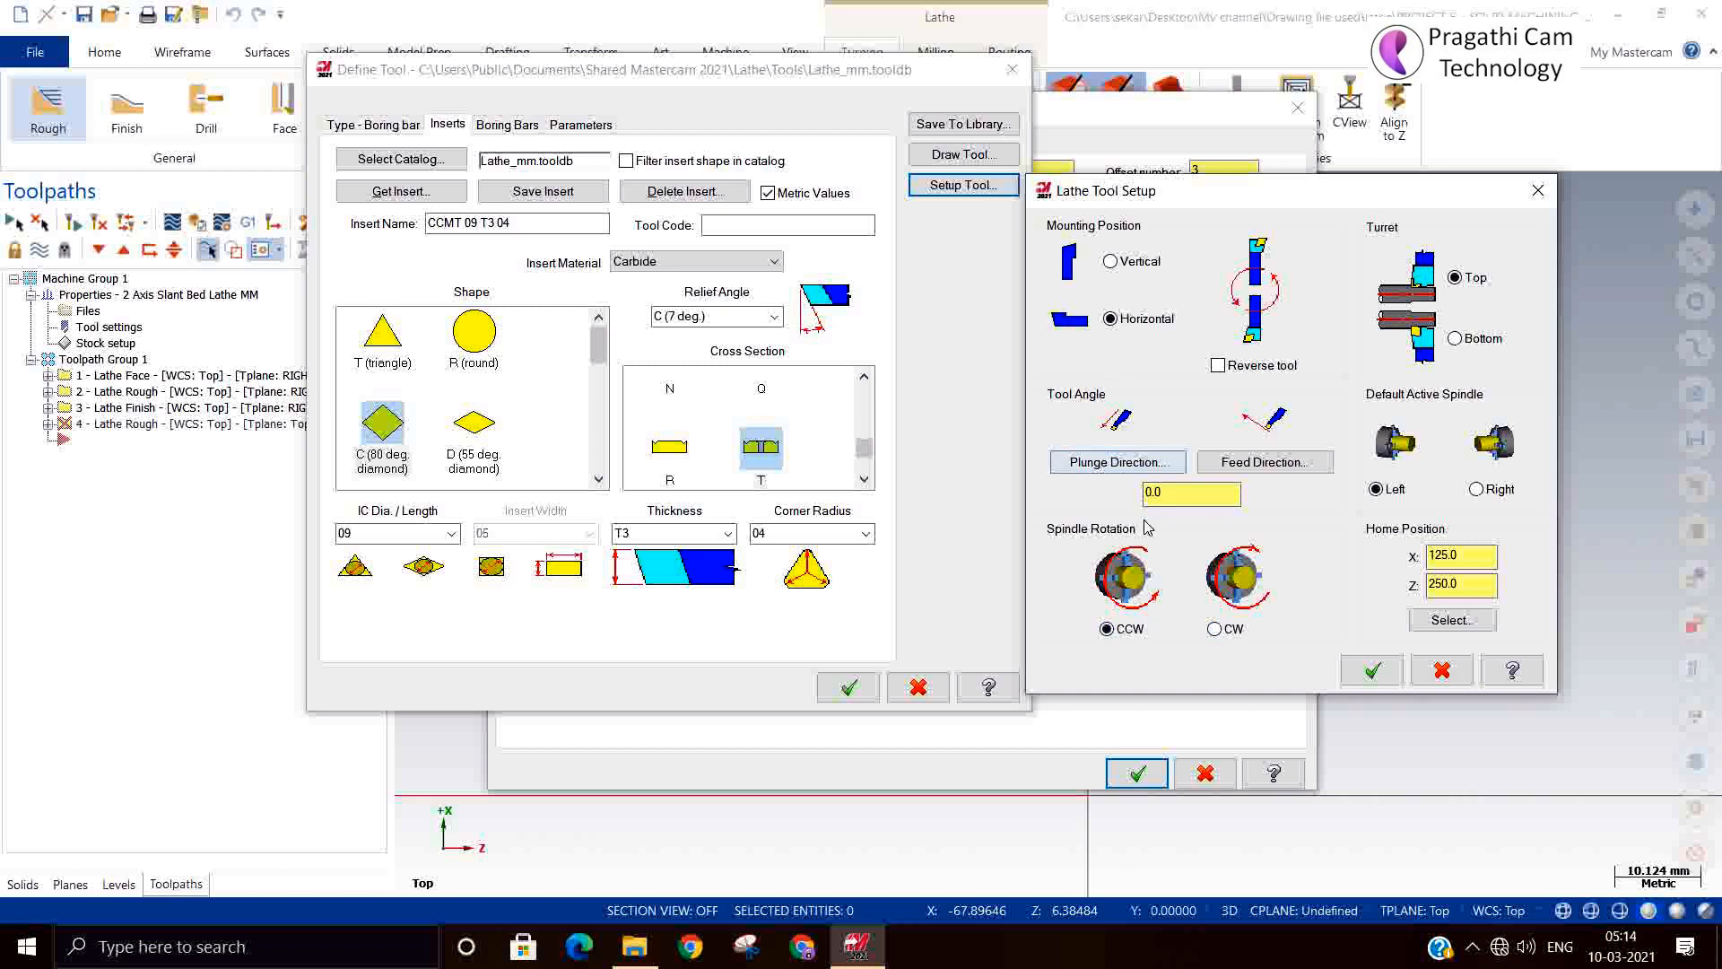
click(1371, 670)
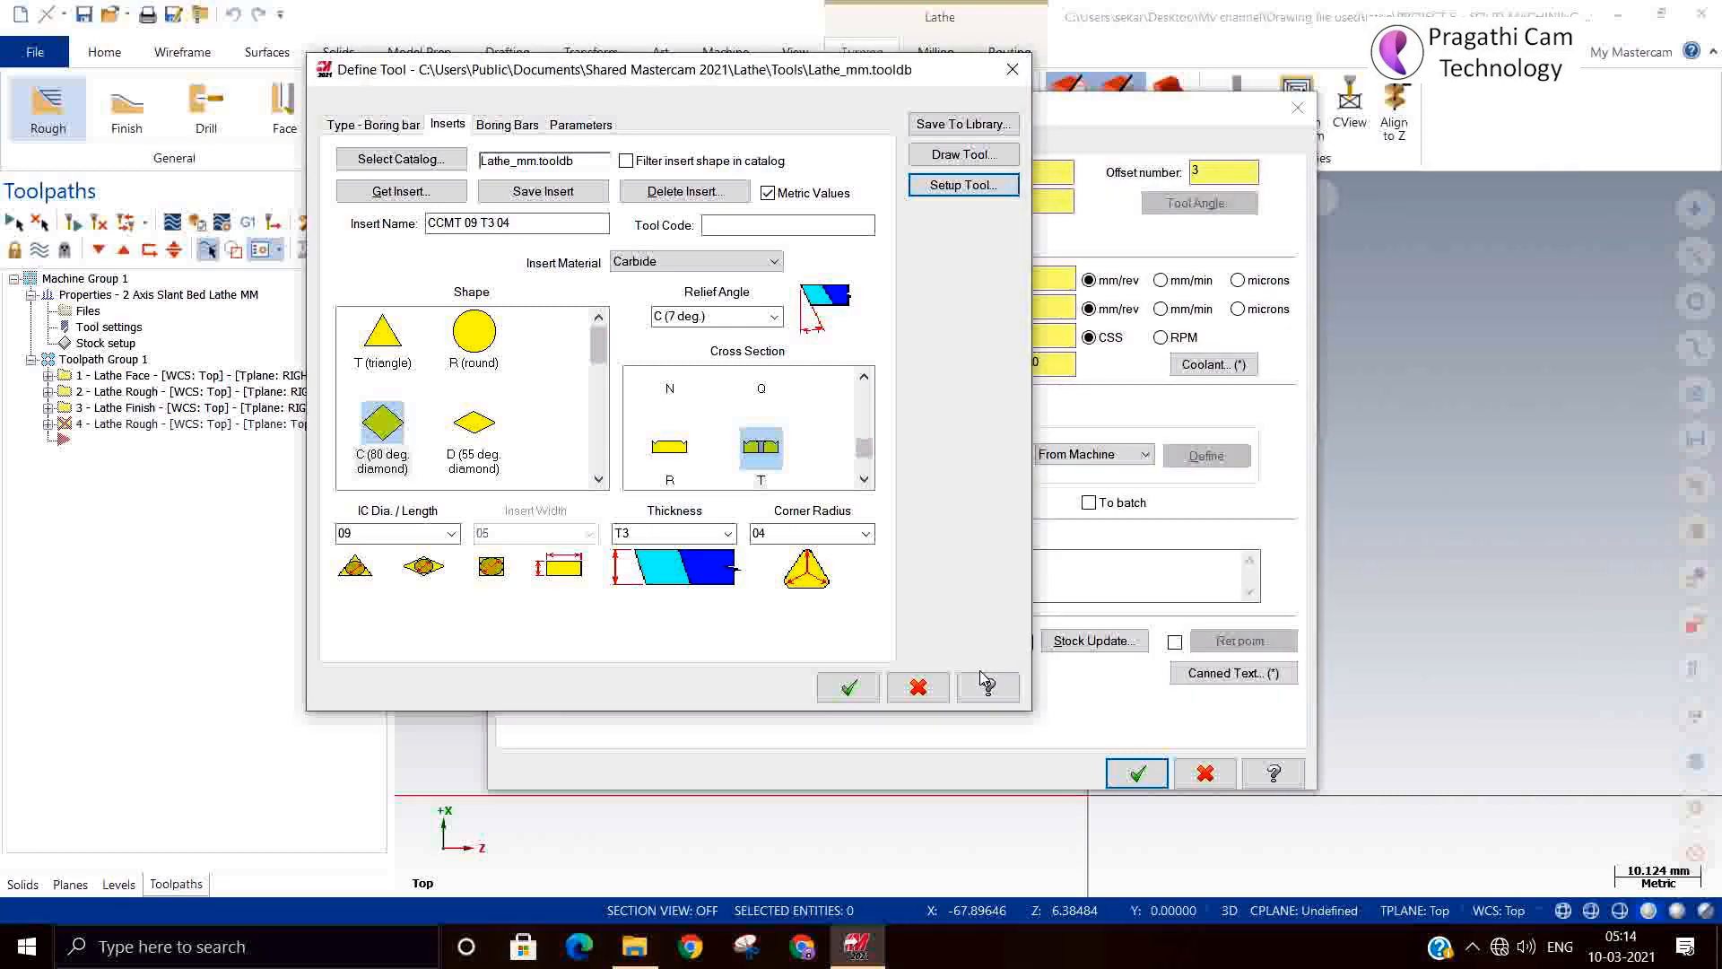
click(850, 686)
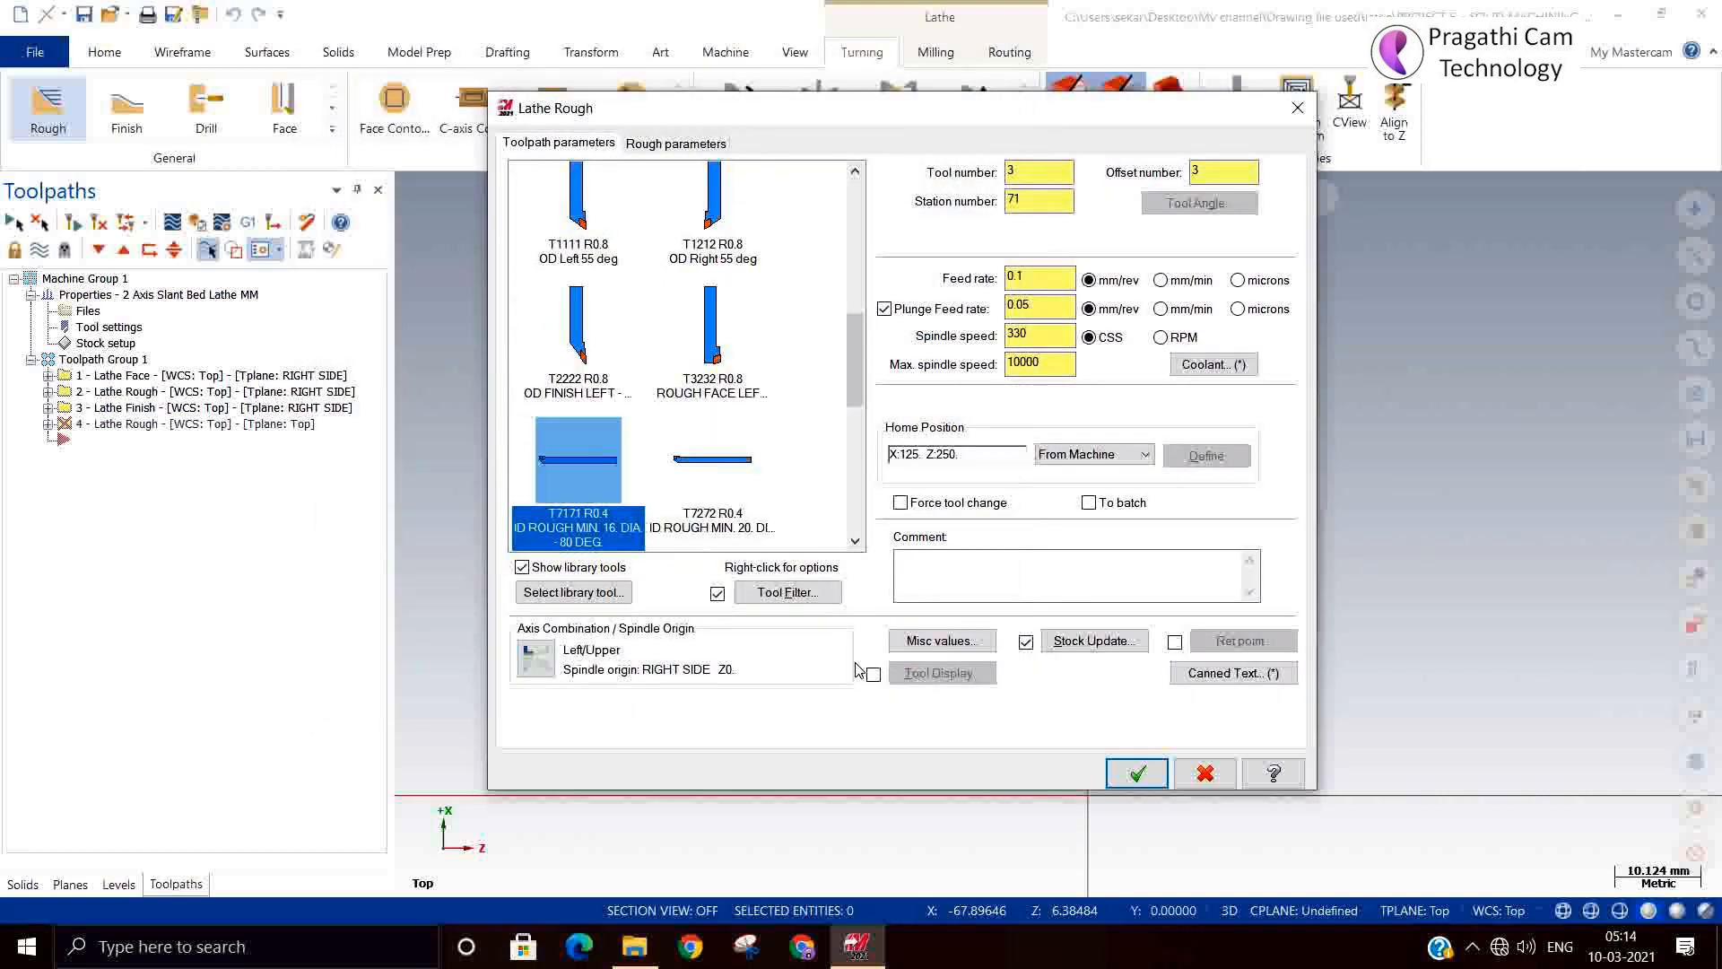
Accept the existing rough parameters for the inner profile and generate the boring bar's roughing toolpath.
click(665, 148)
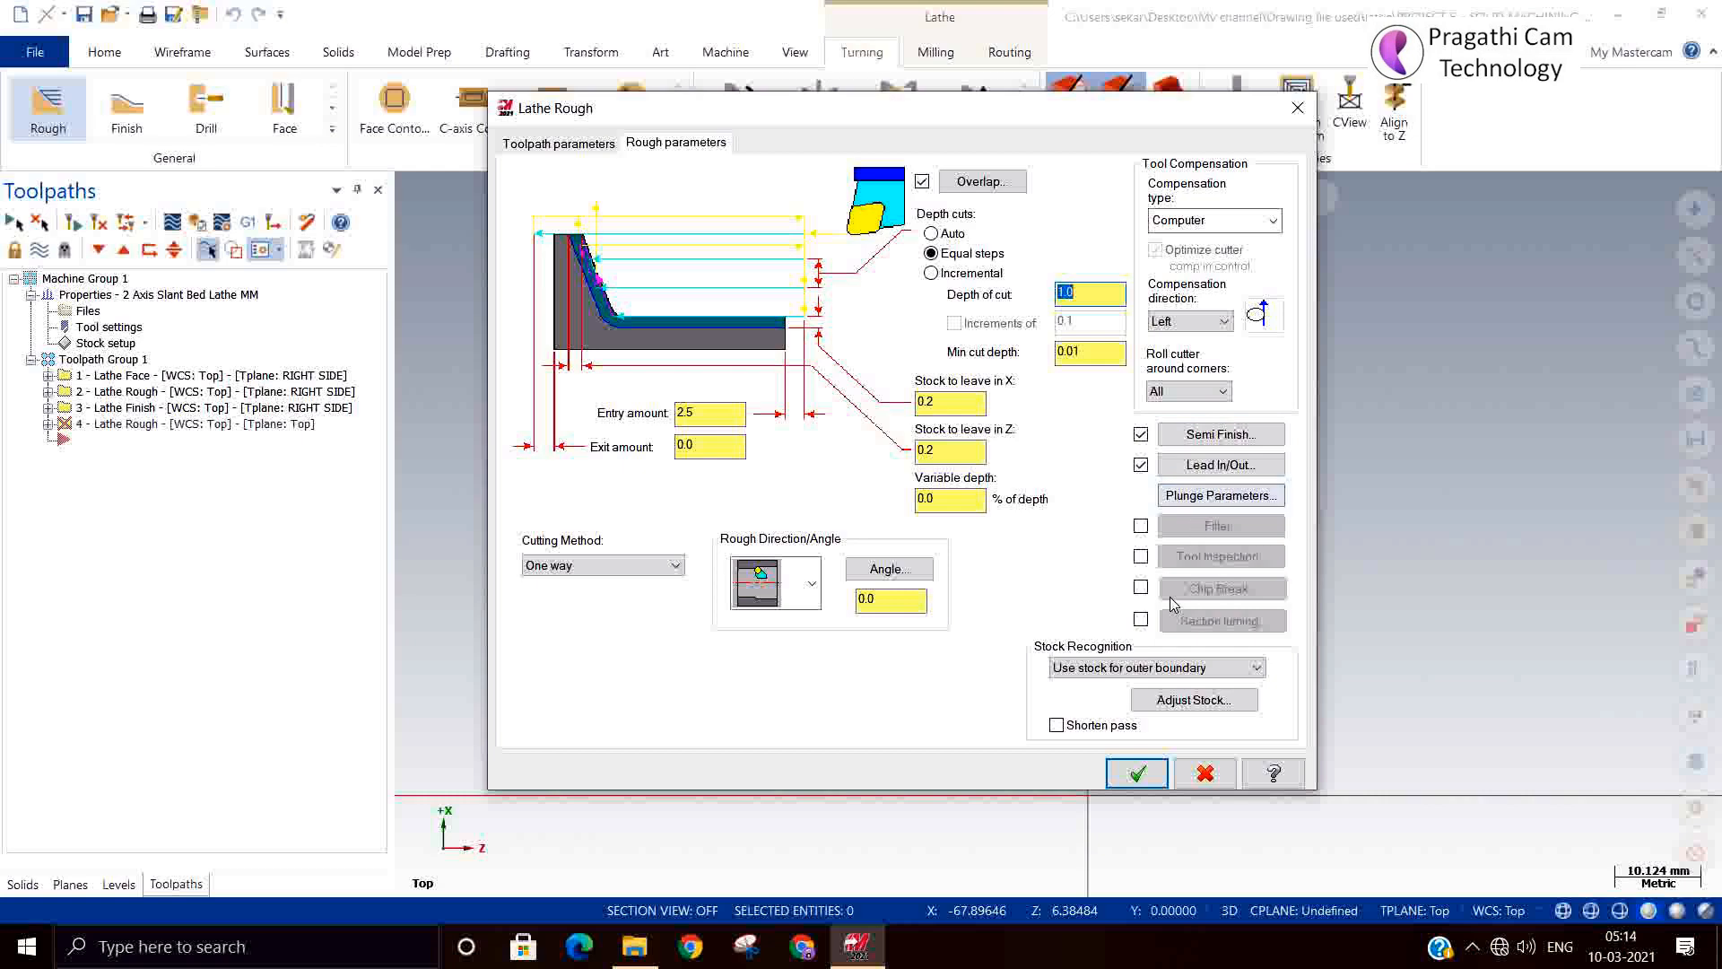
click(1129, 777)
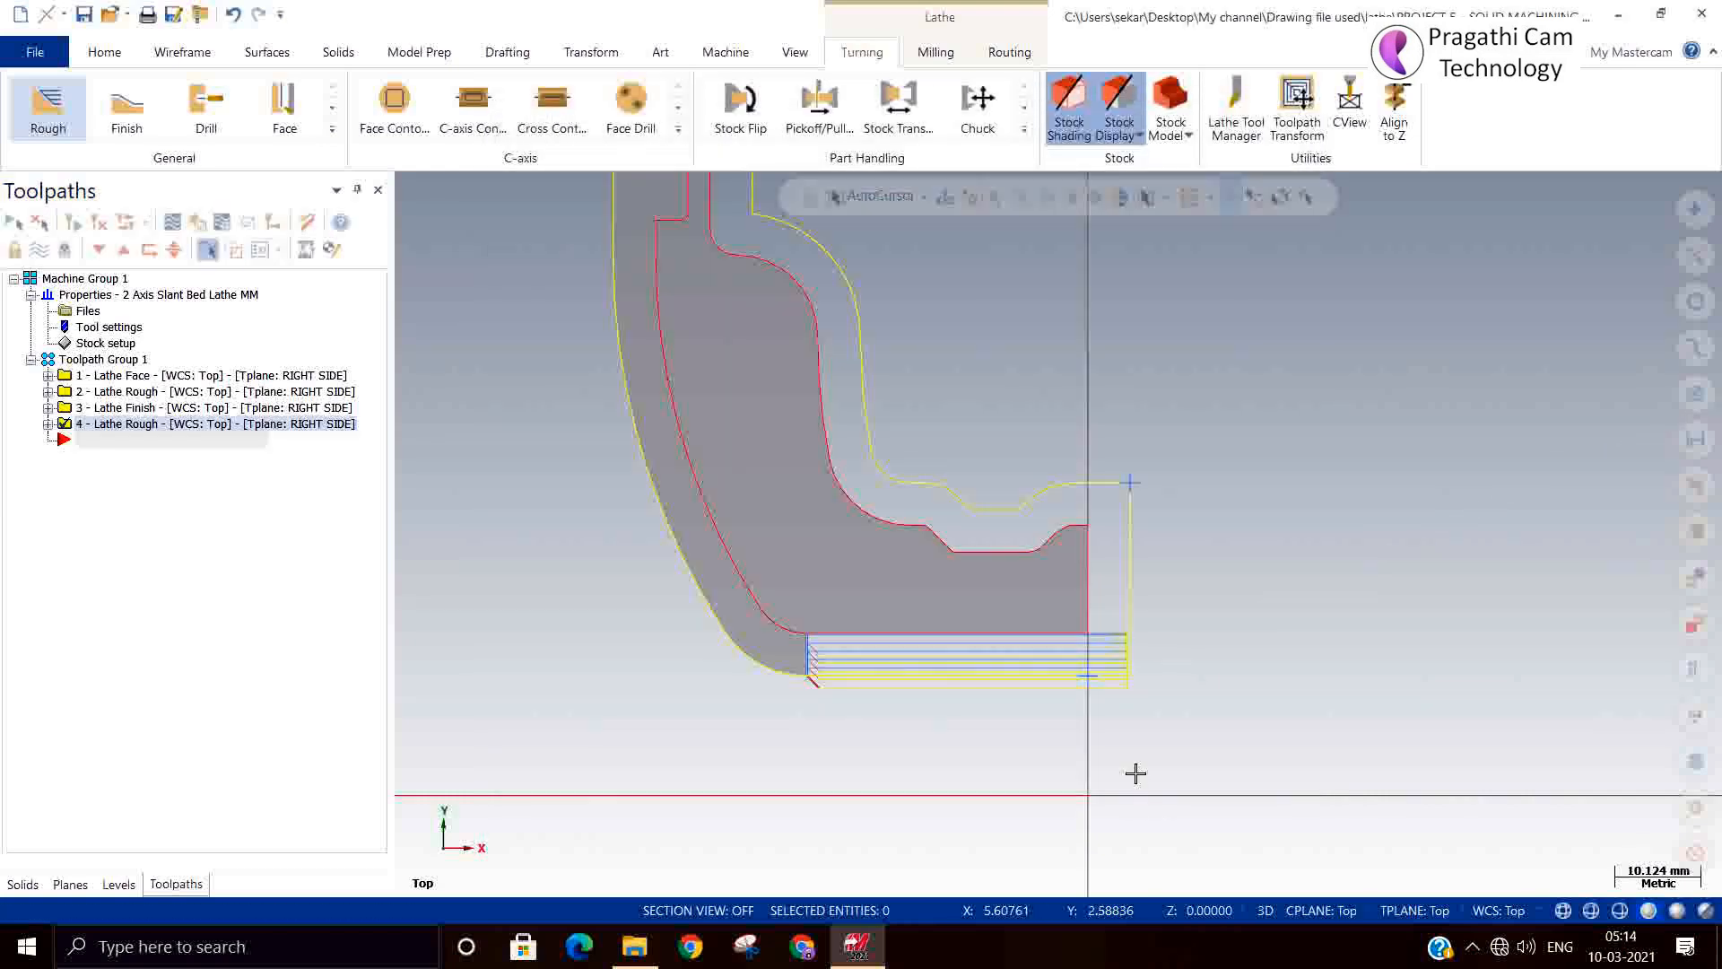
scroll(798, 664, up, 5)
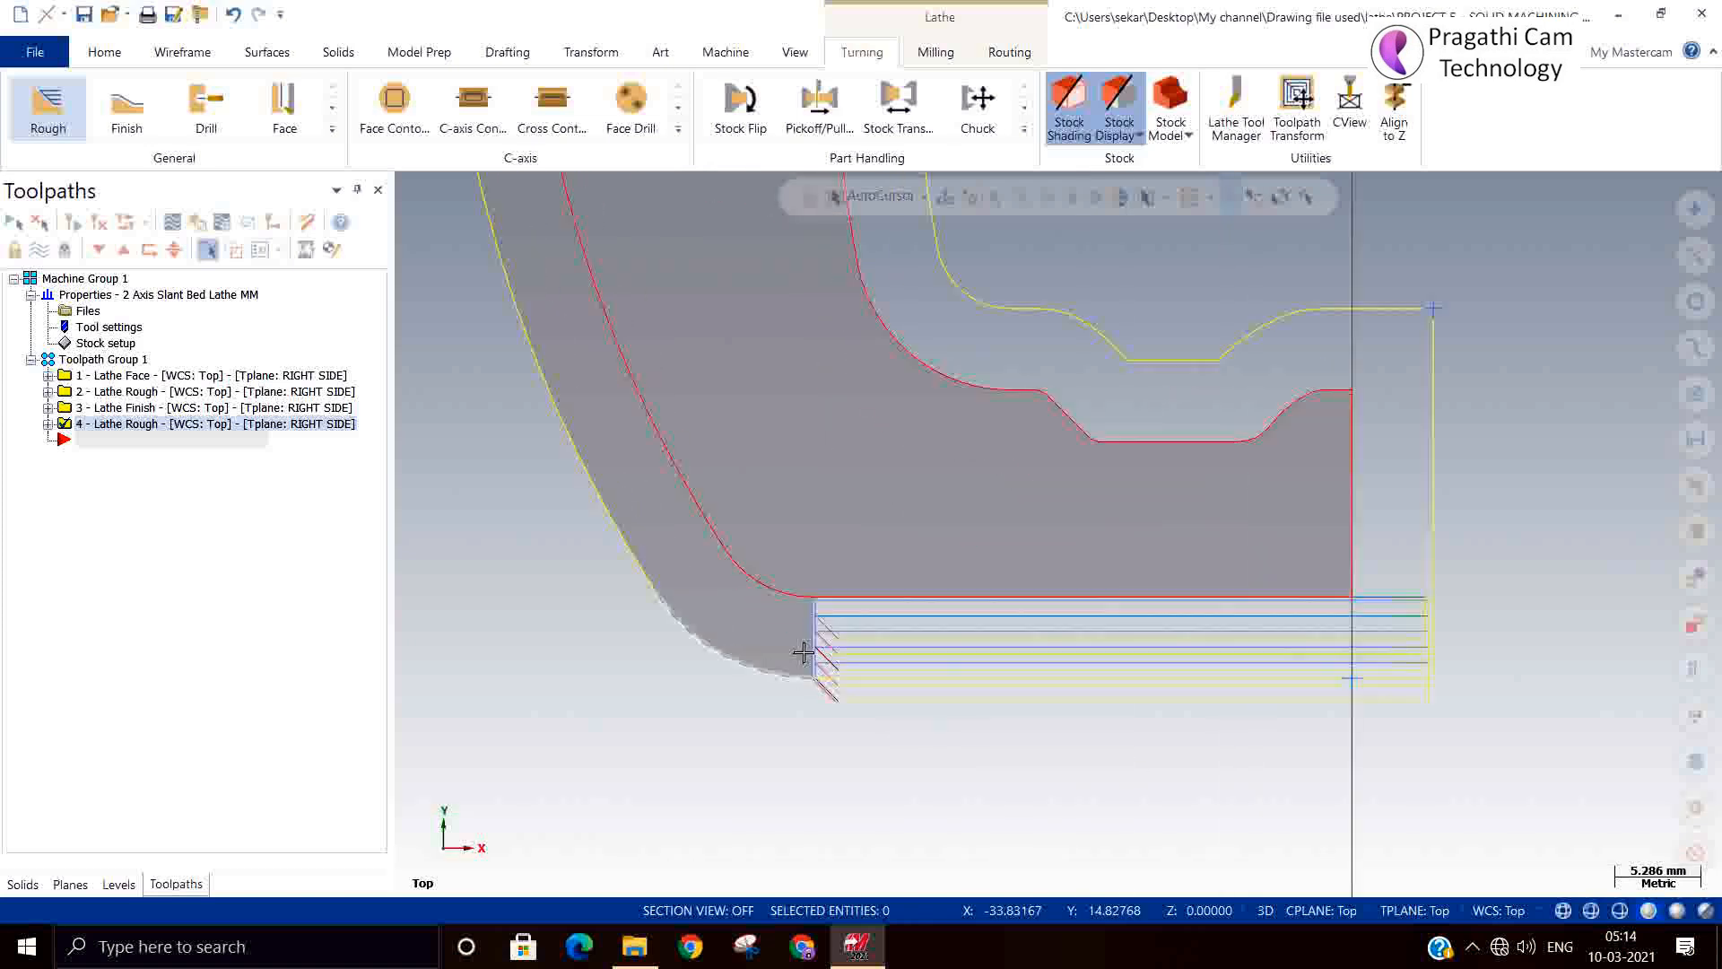
Set the inner roughing operation's exit amount to 10 mm and regenerate its toolpath, continuing despite the tool collision with stock.
click(155, 437)
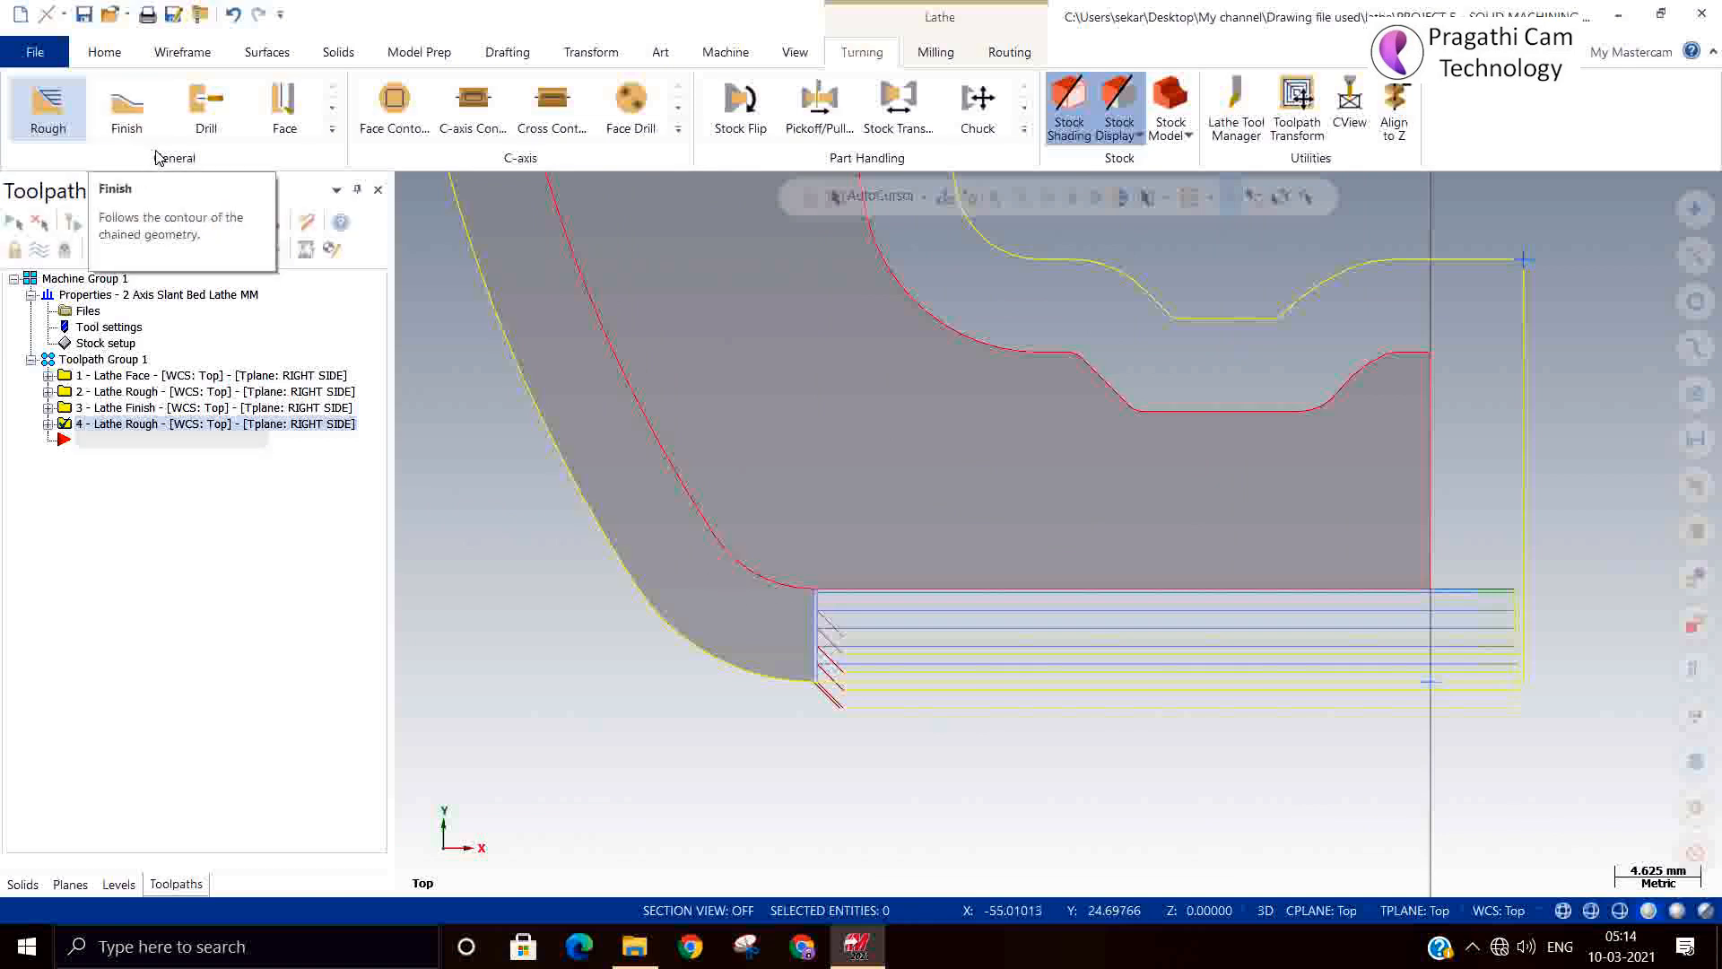
click(47, 424)
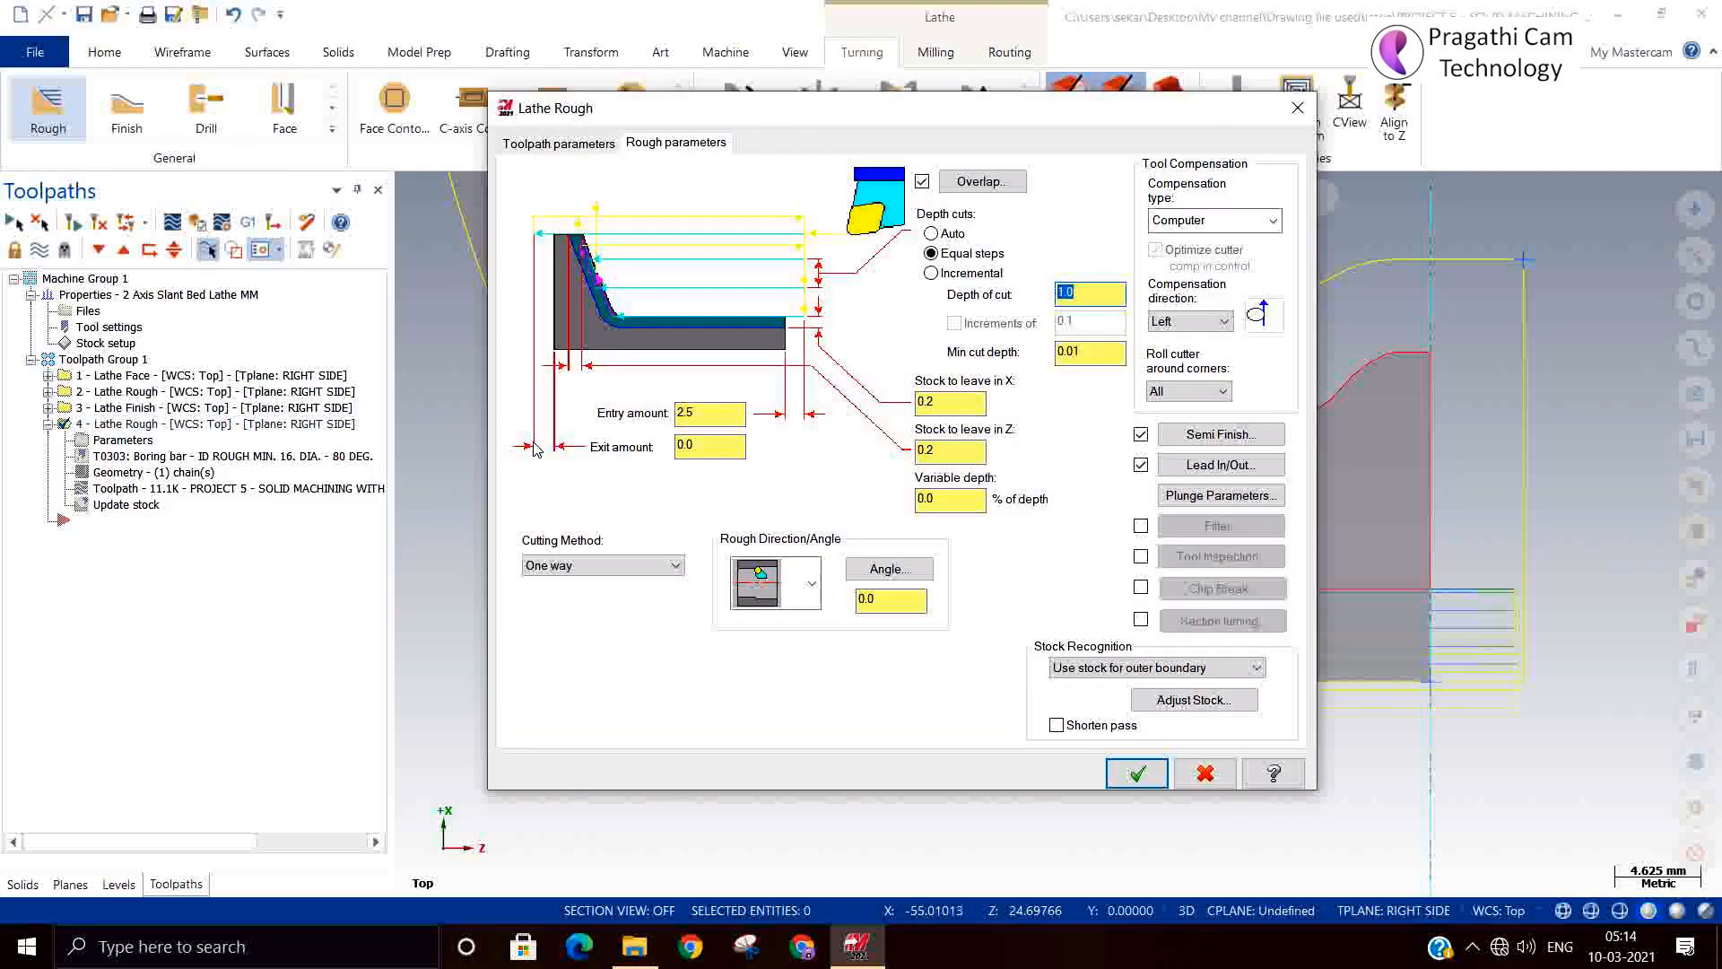
click(709, 446)
text(10)
click(1138, 772)
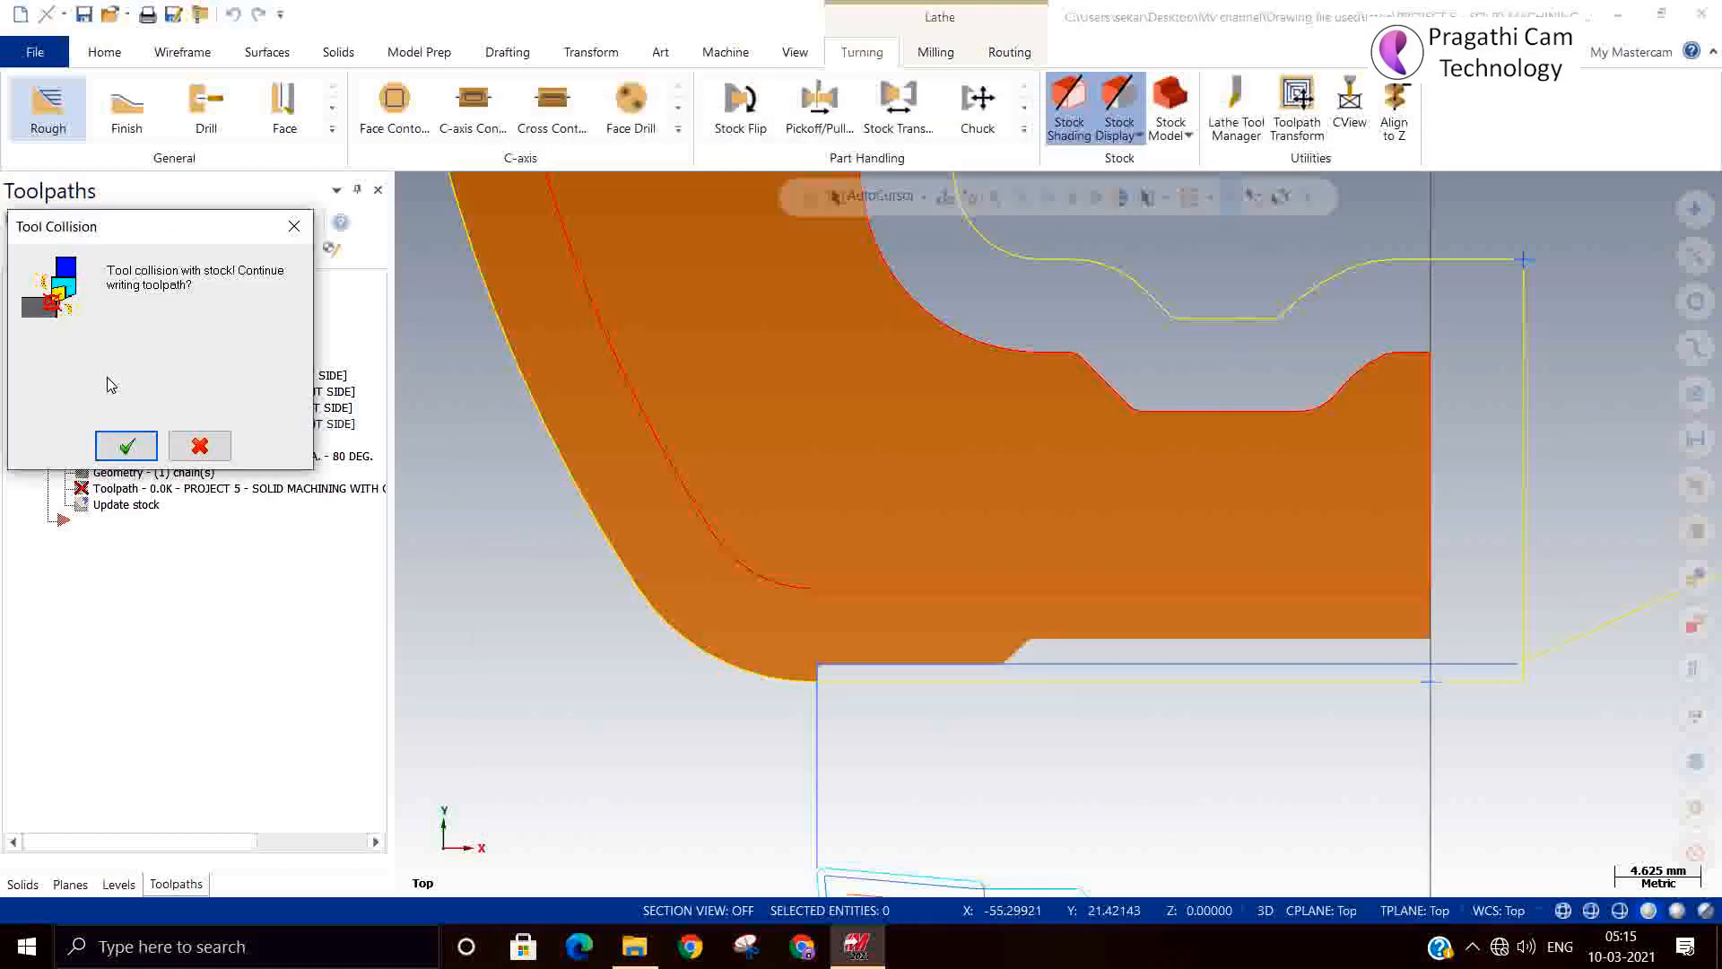
click(125, 446)
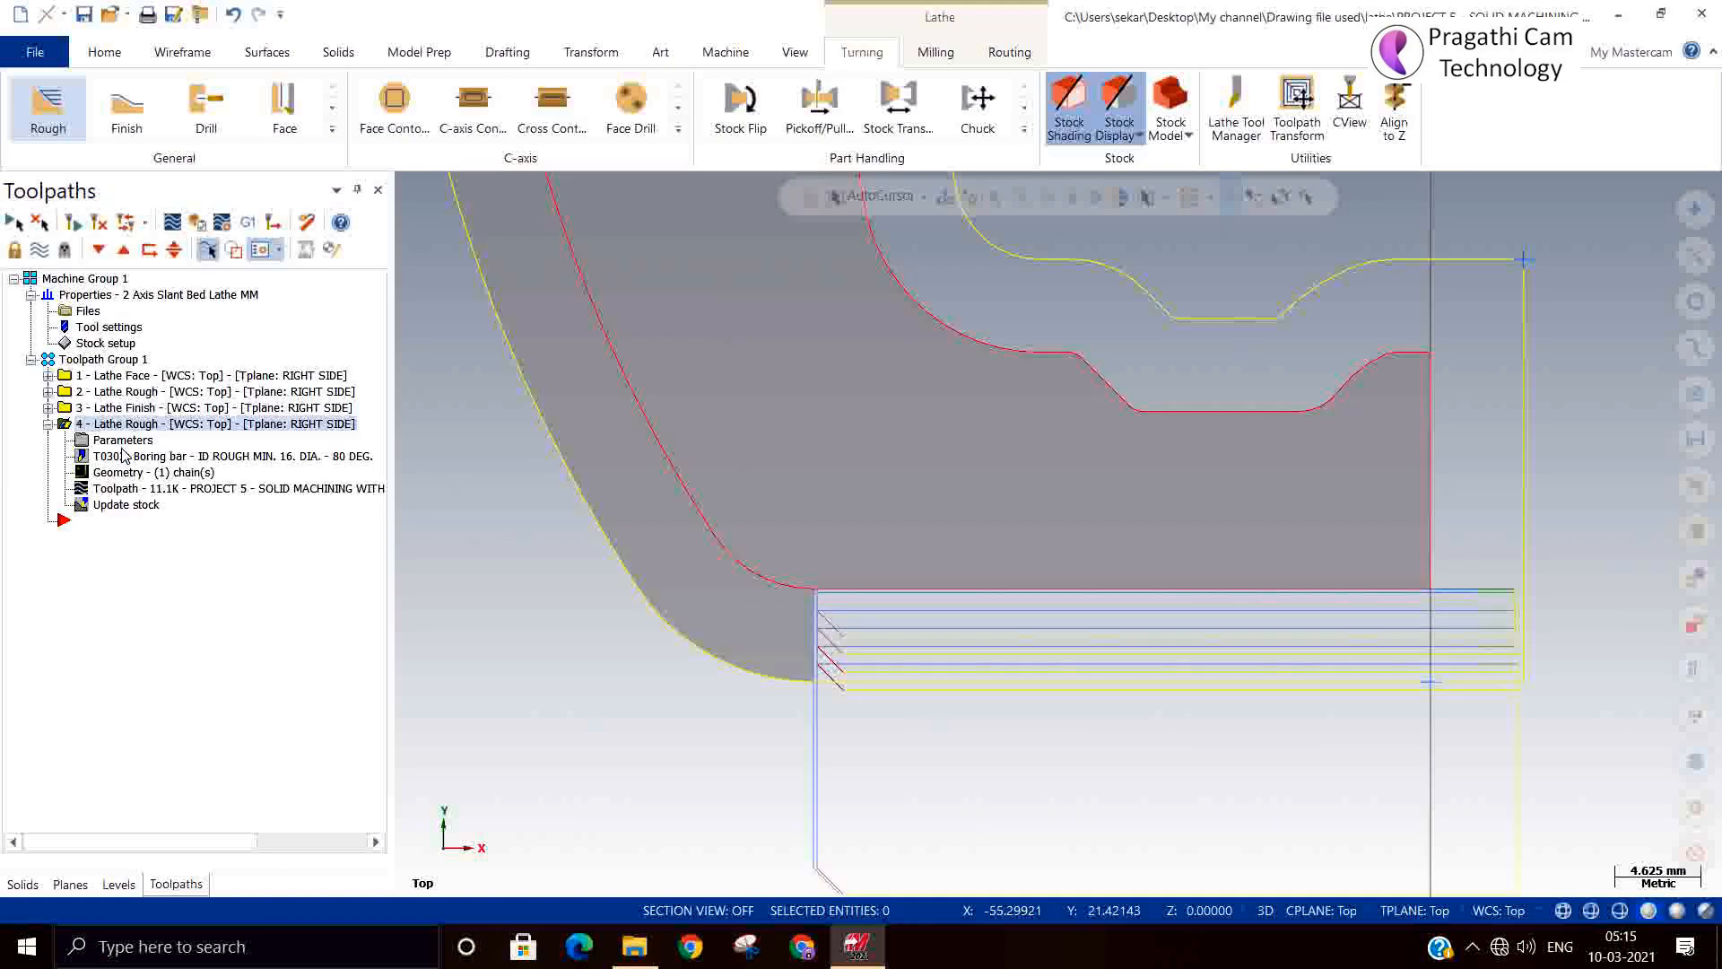
scroll(1004, 552, down, 3)
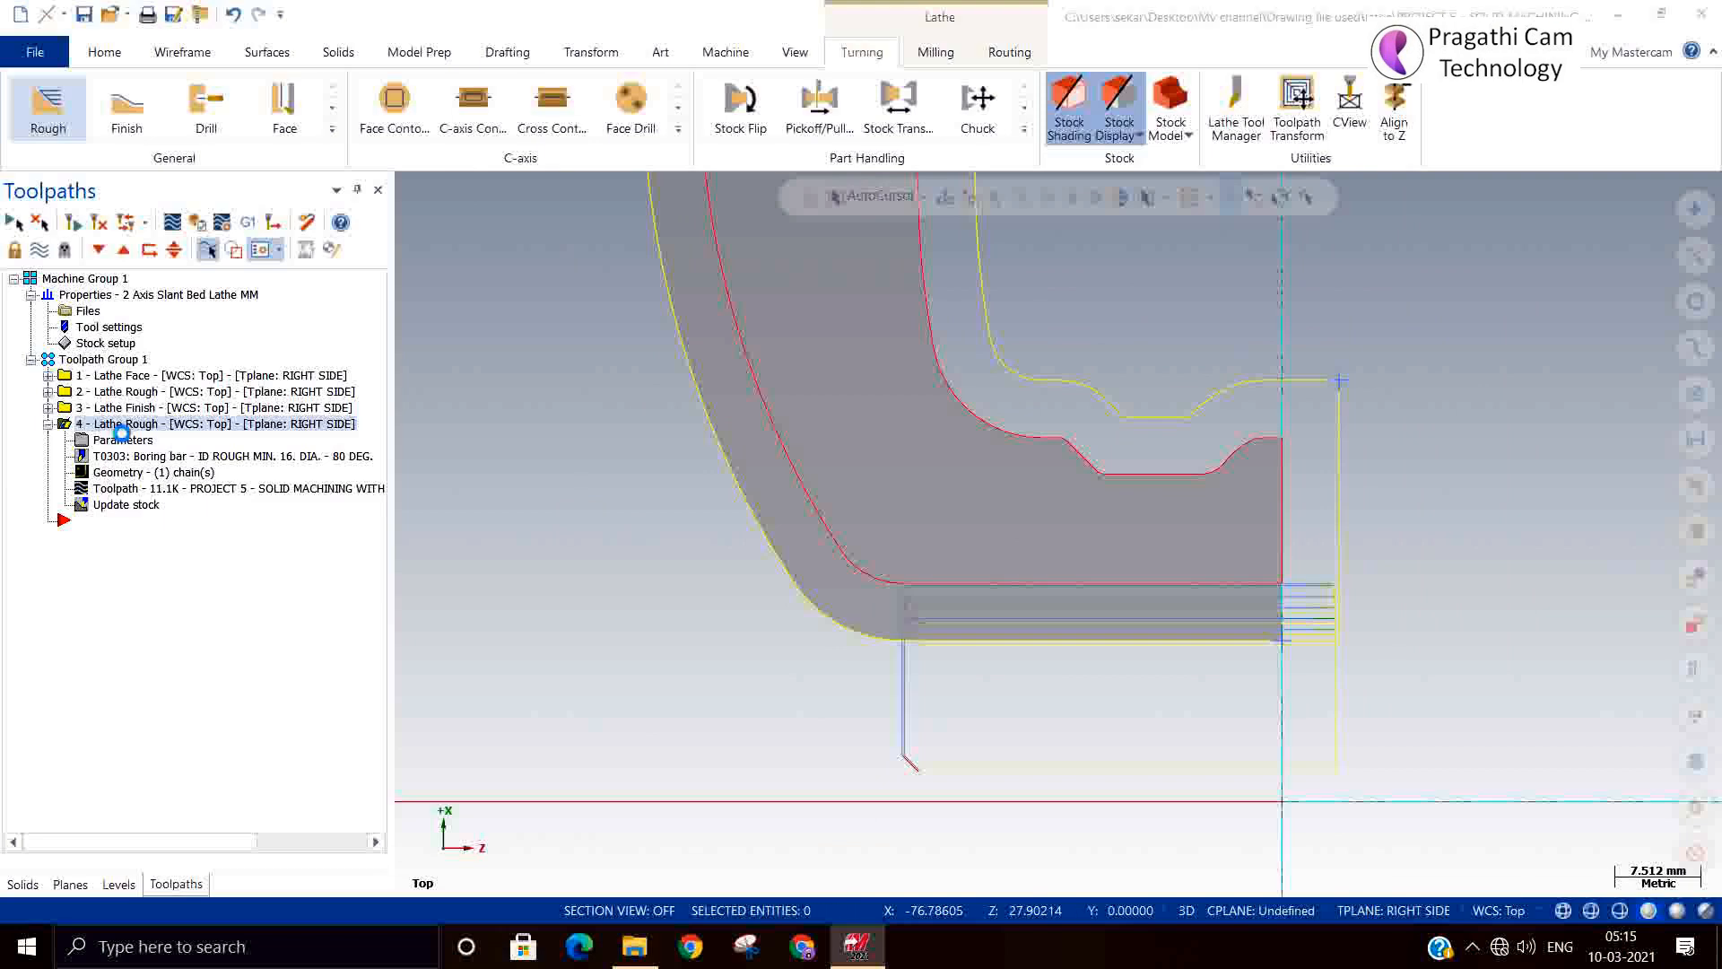
click(125, 441)
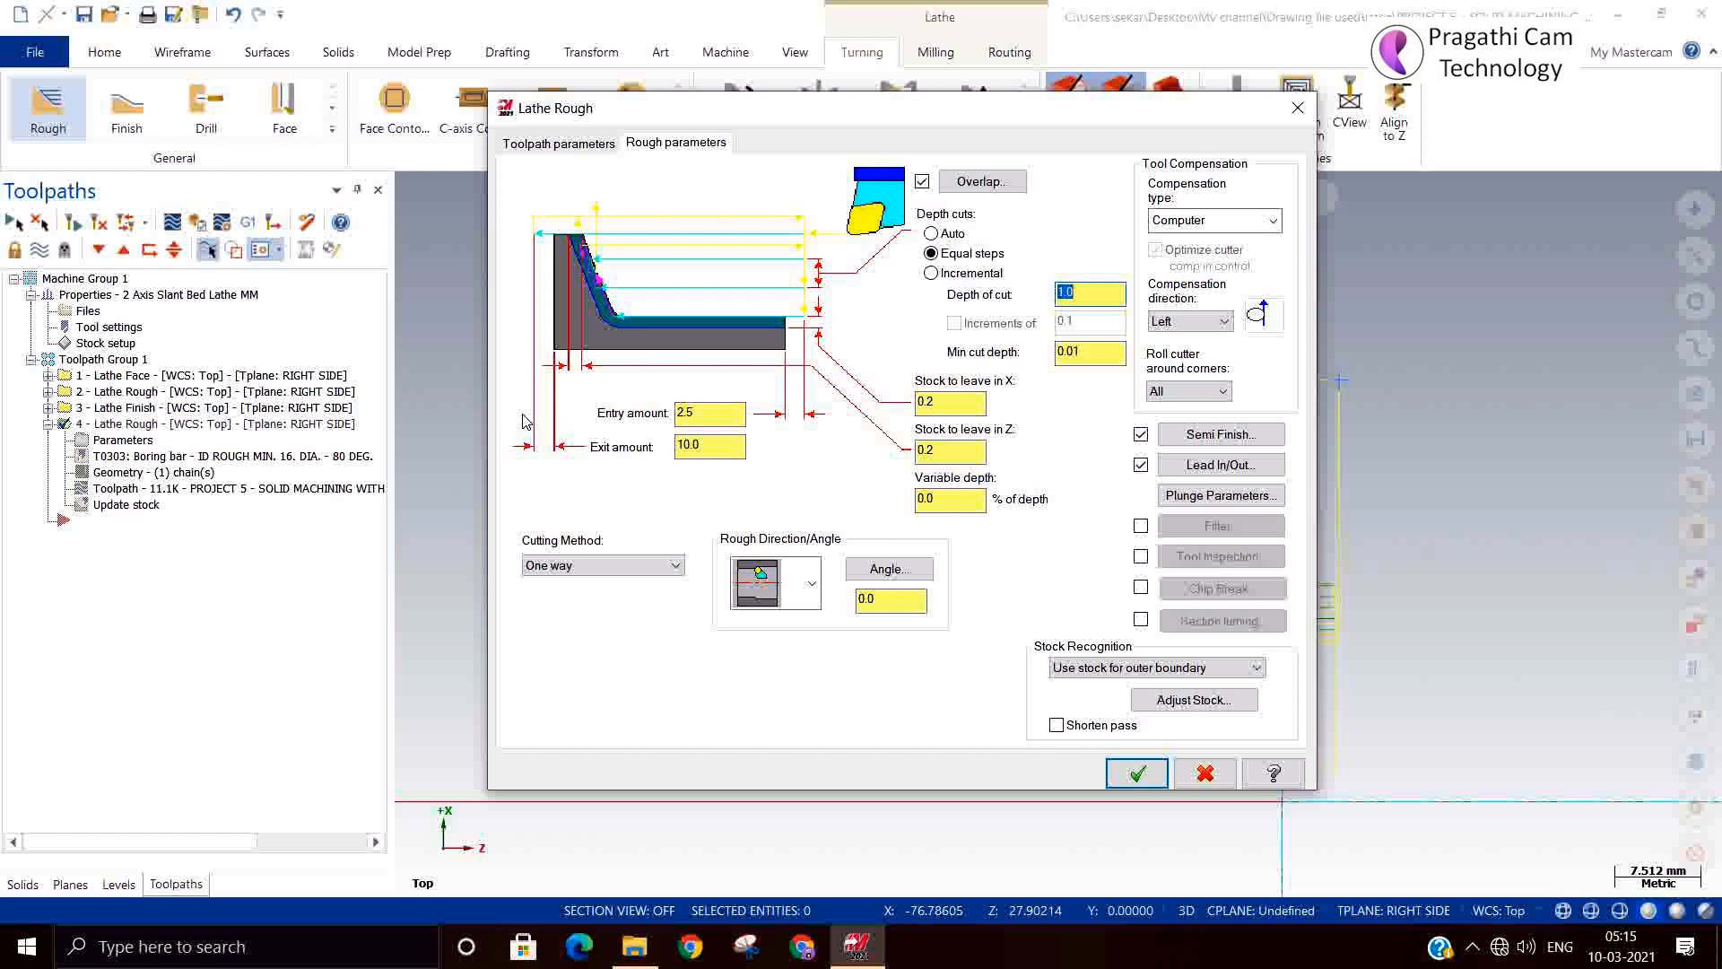
drag(721, 448, 465, 413)
text(0)
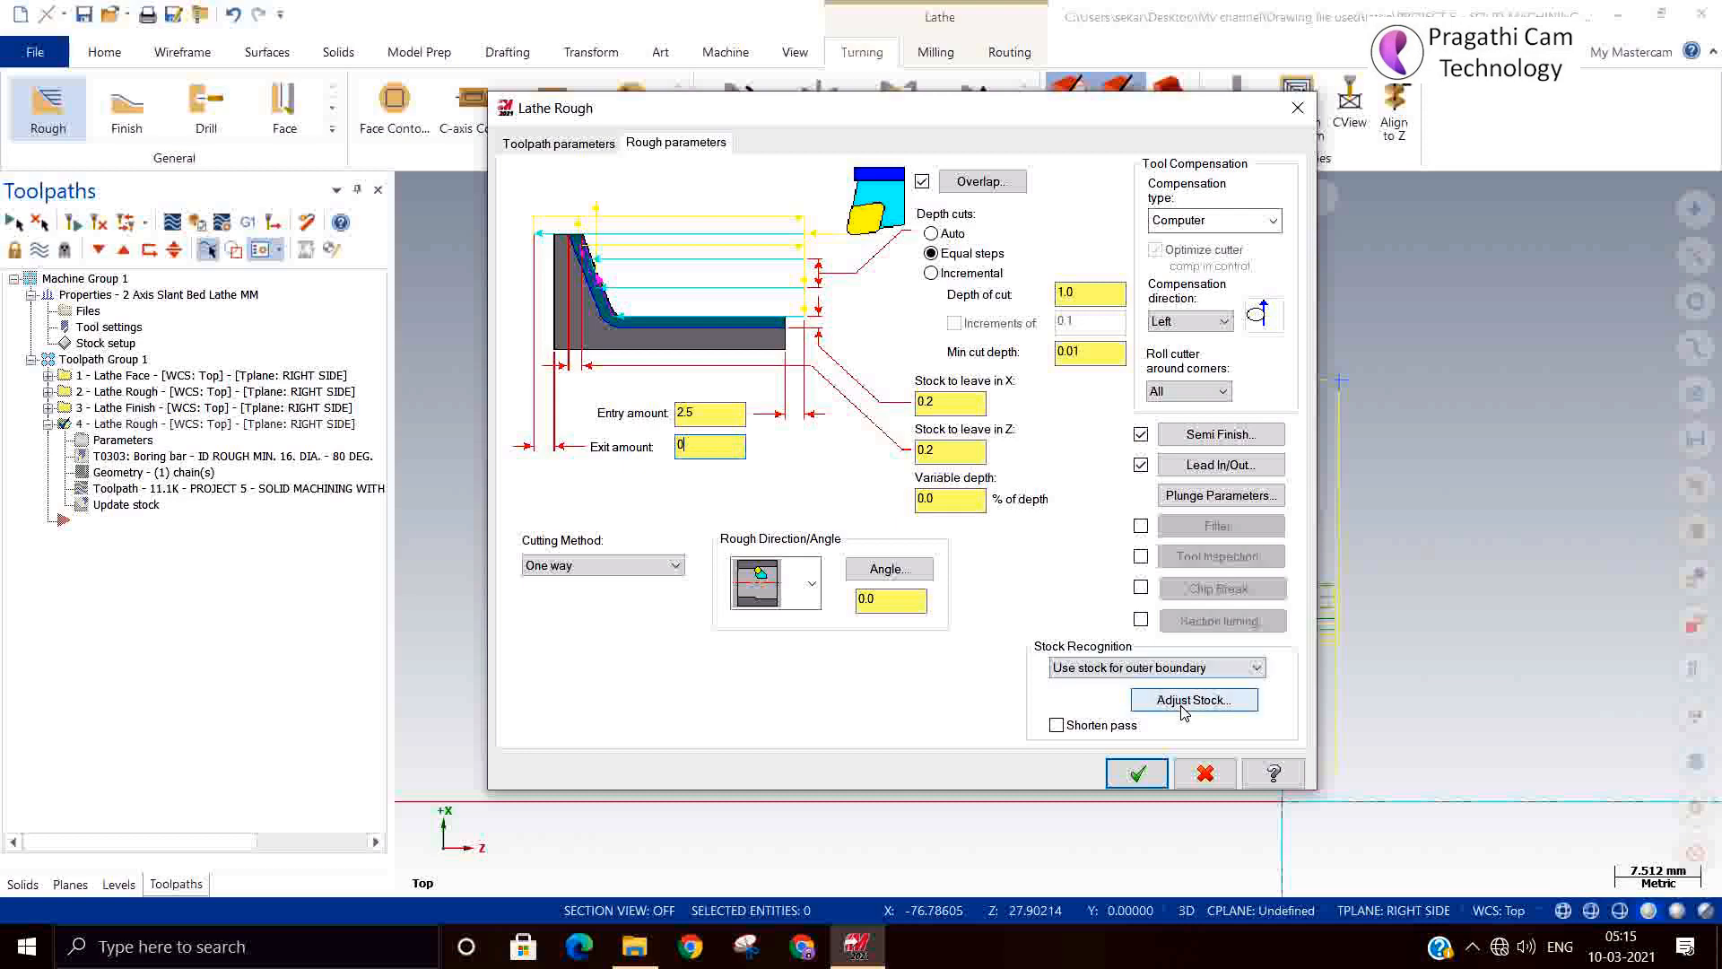
click(1187, 773)
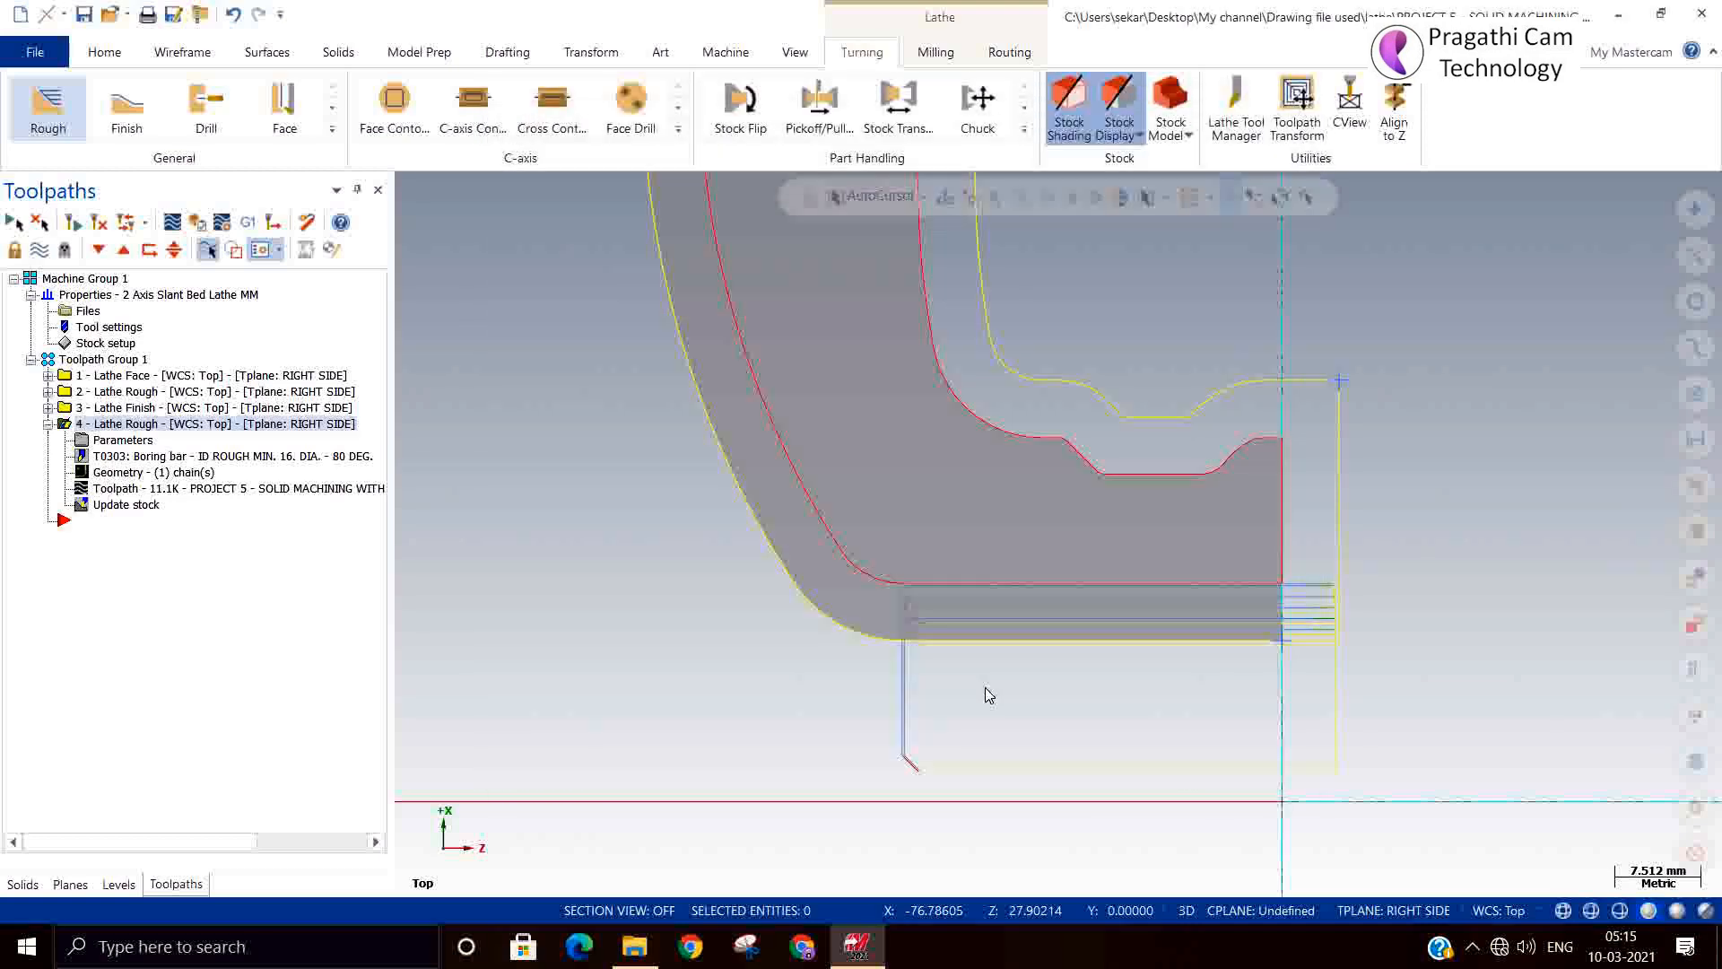
Draw a horizontal line about 13.75 mm long extending the bore line from its inner end past the stock's back contour.
click(182, 52)
click(159, 89)
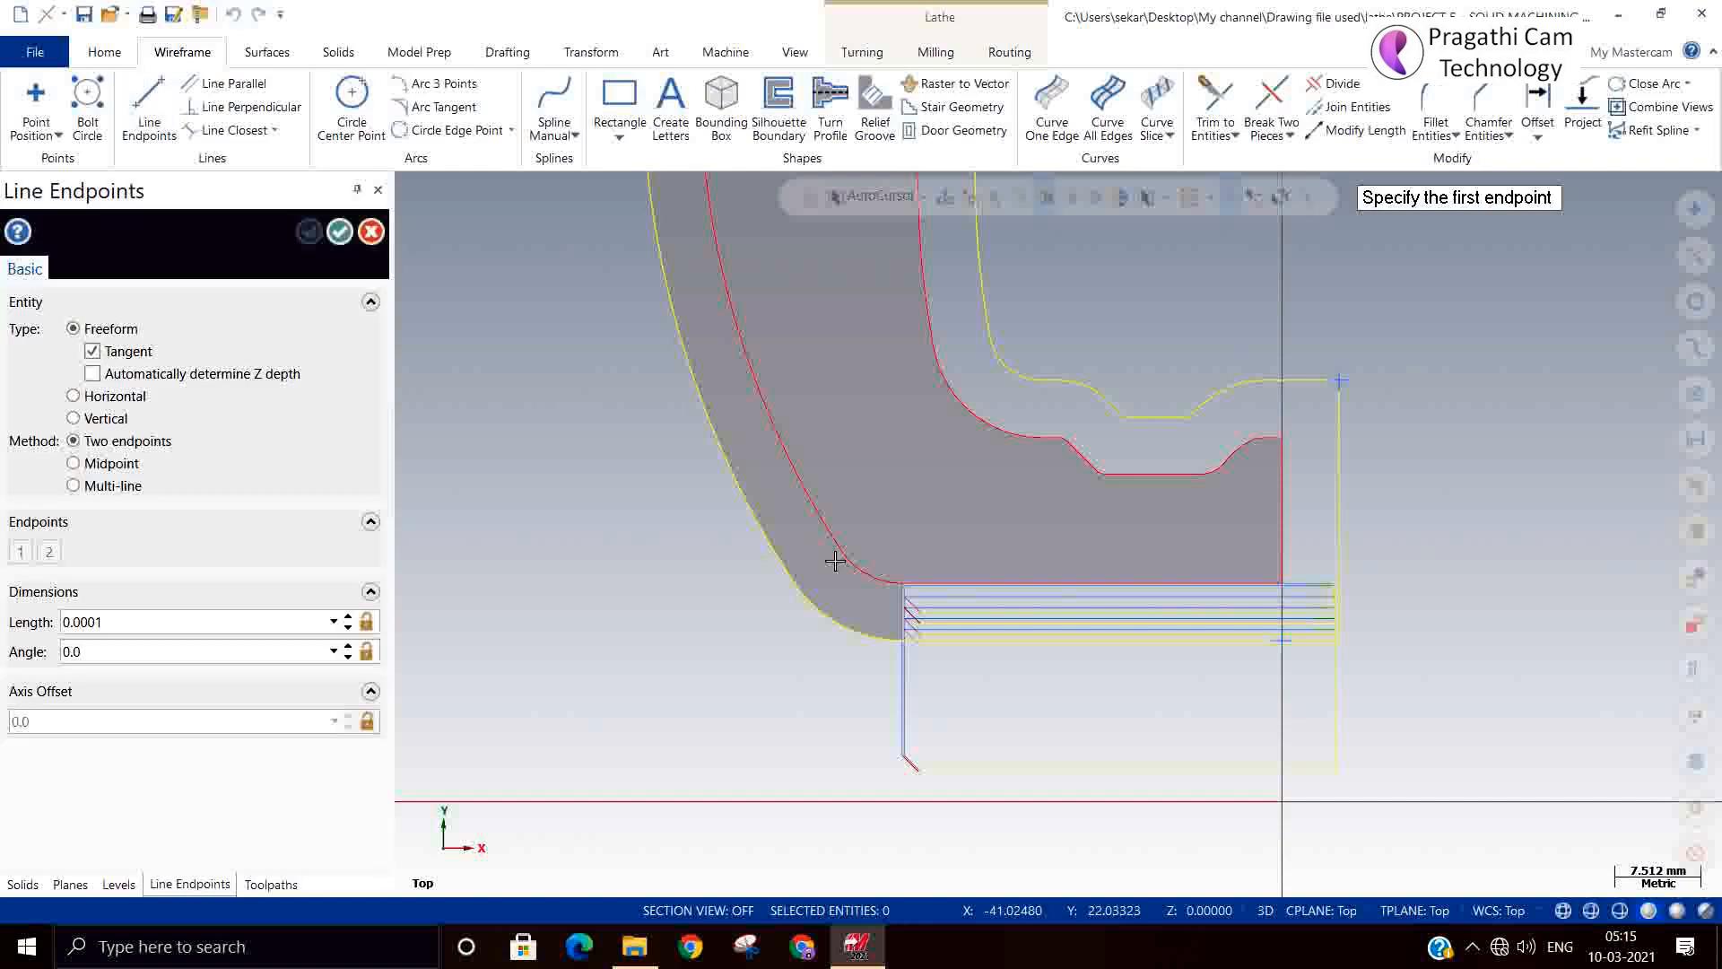
click(908, 590)
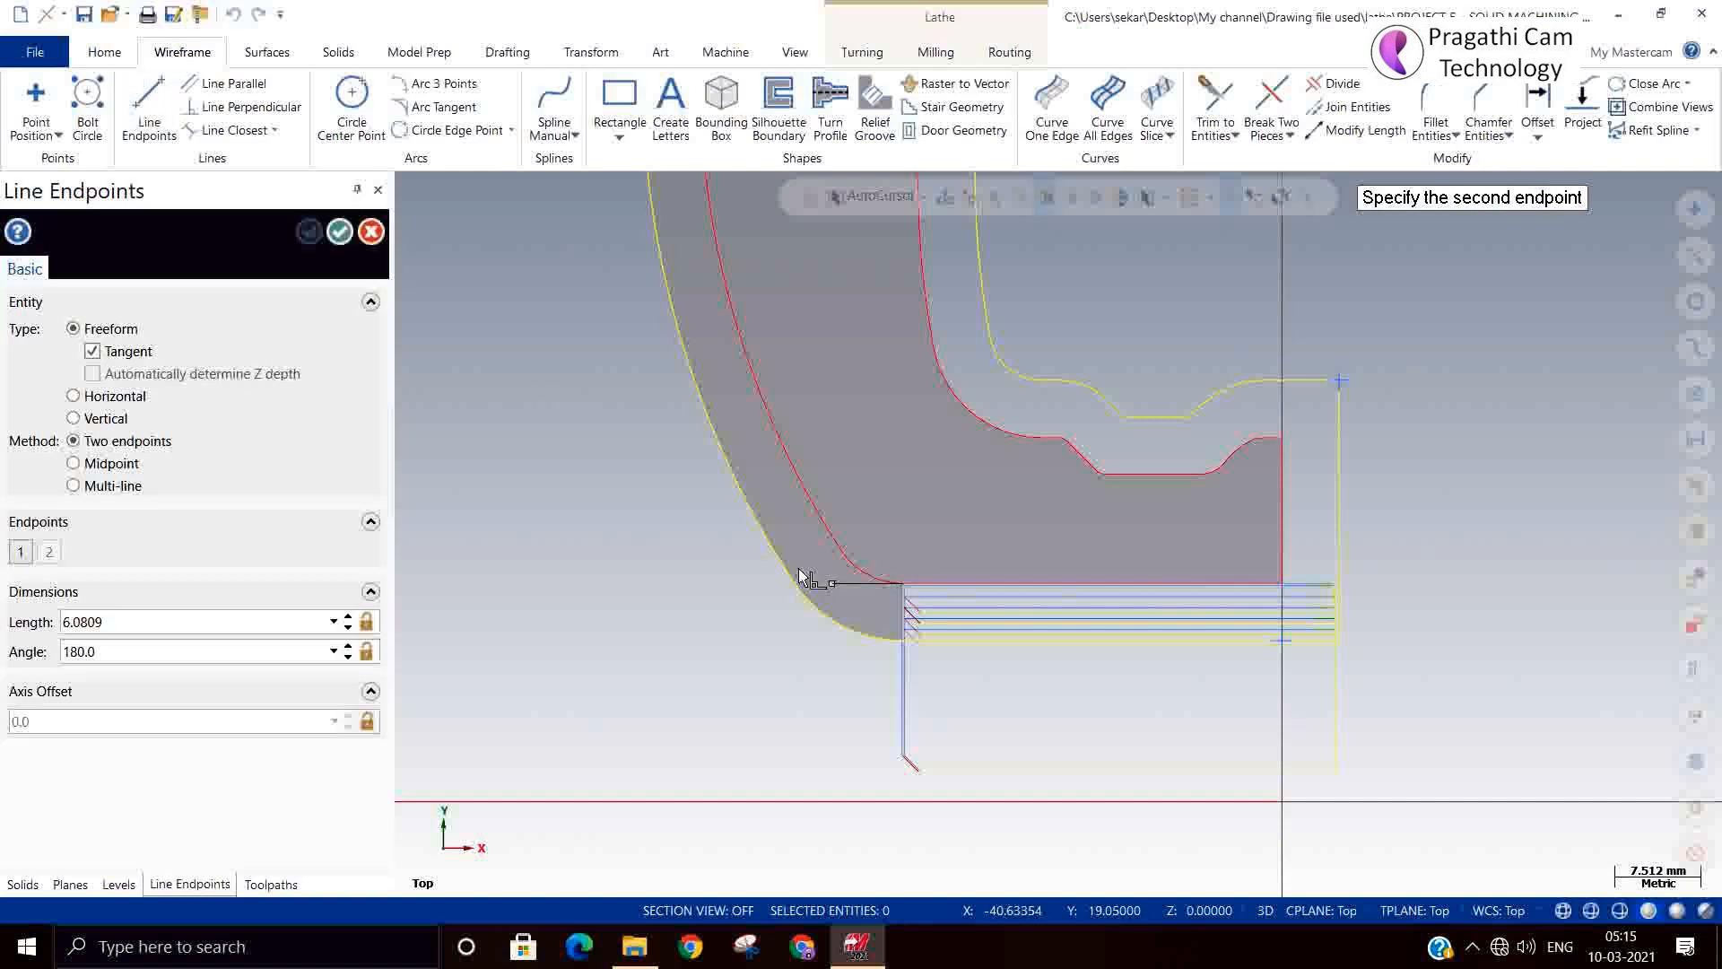
click(745, 585)
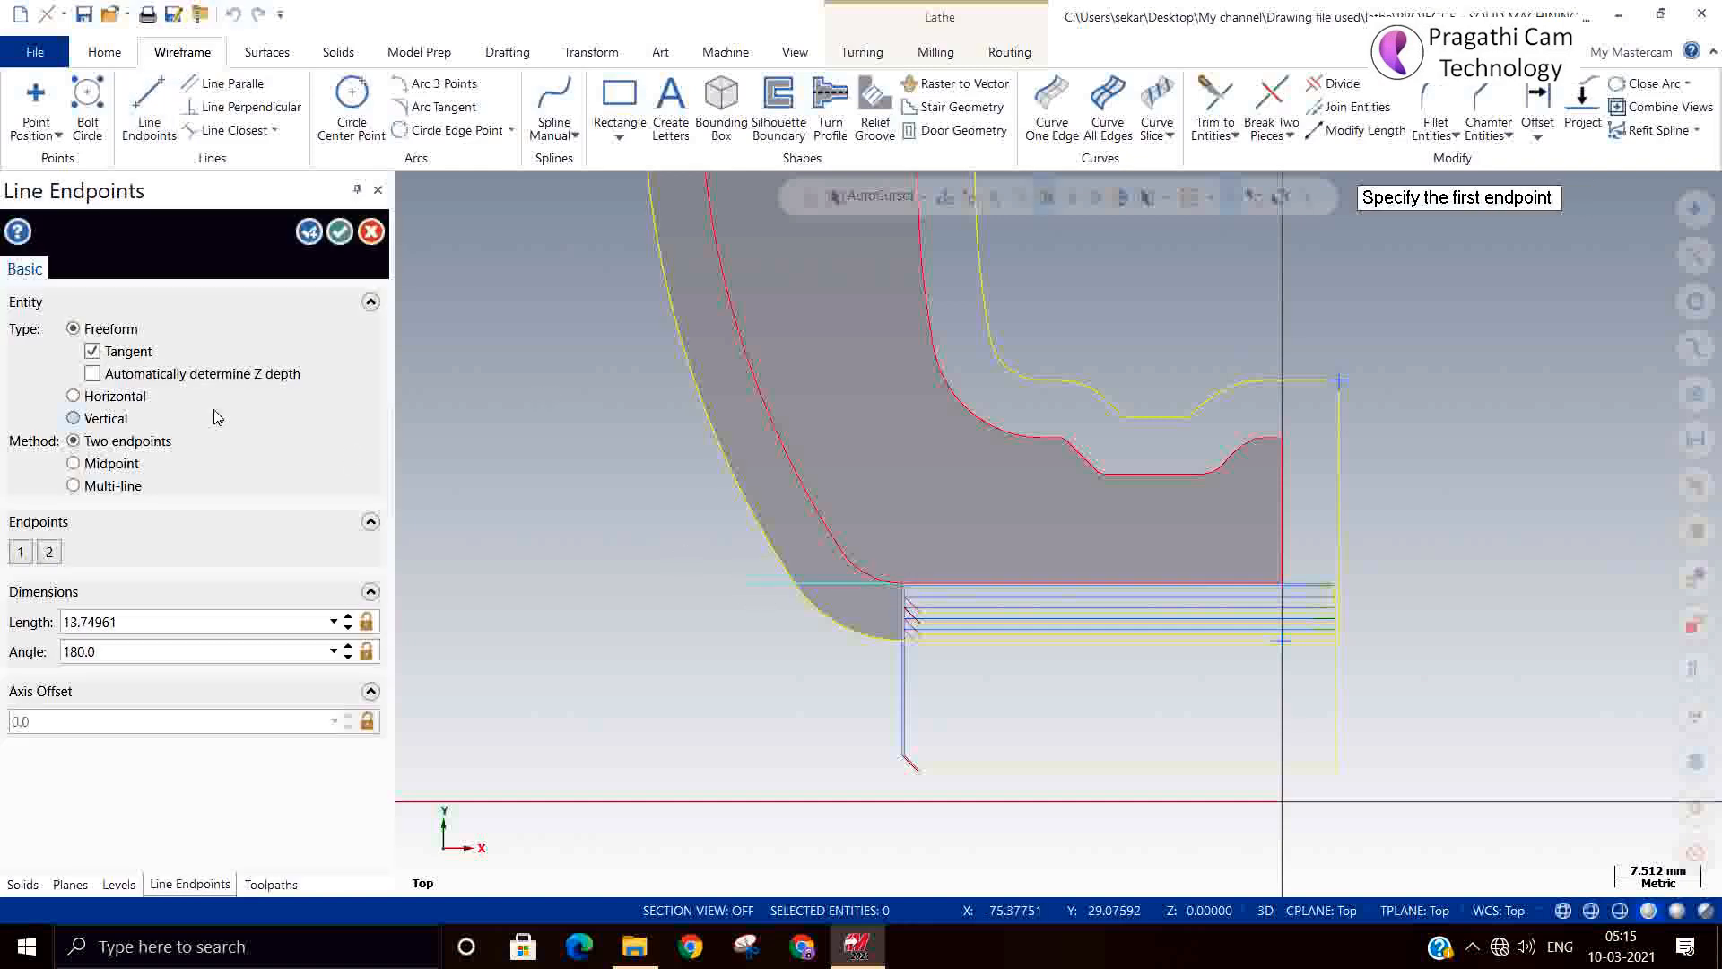
click(339, 232)
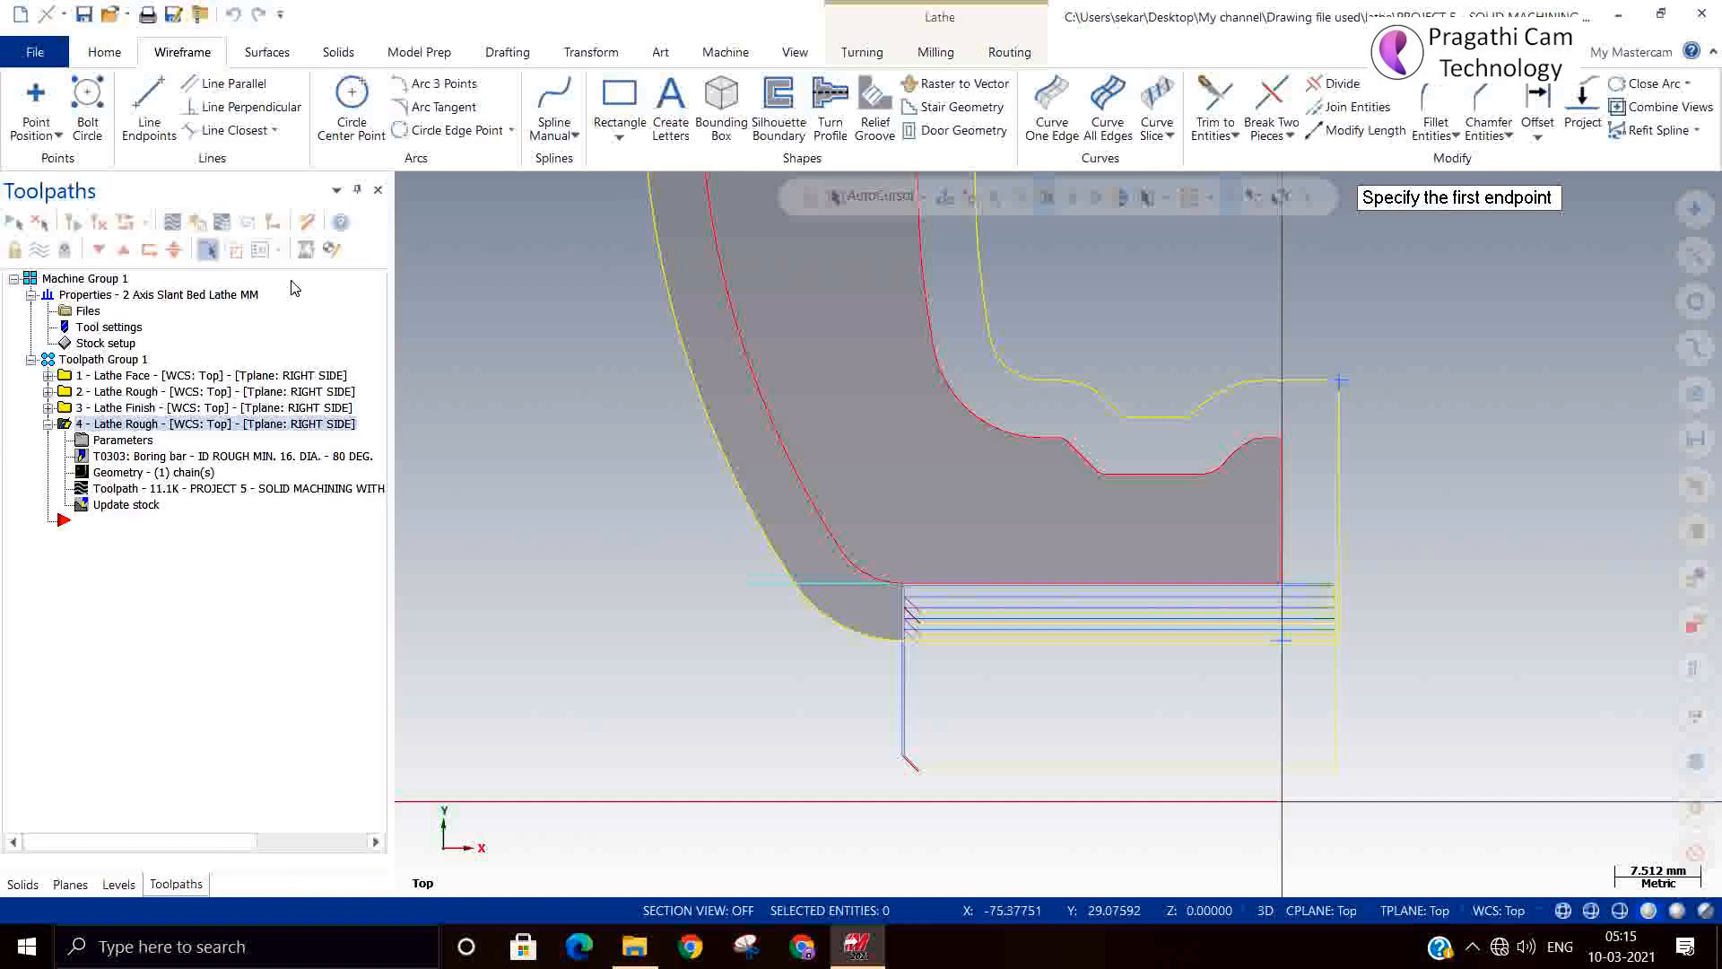
Rechain the inner roughing operation from the front face to the end of the extension line and regenerate its toolpath.
click(101, 474)
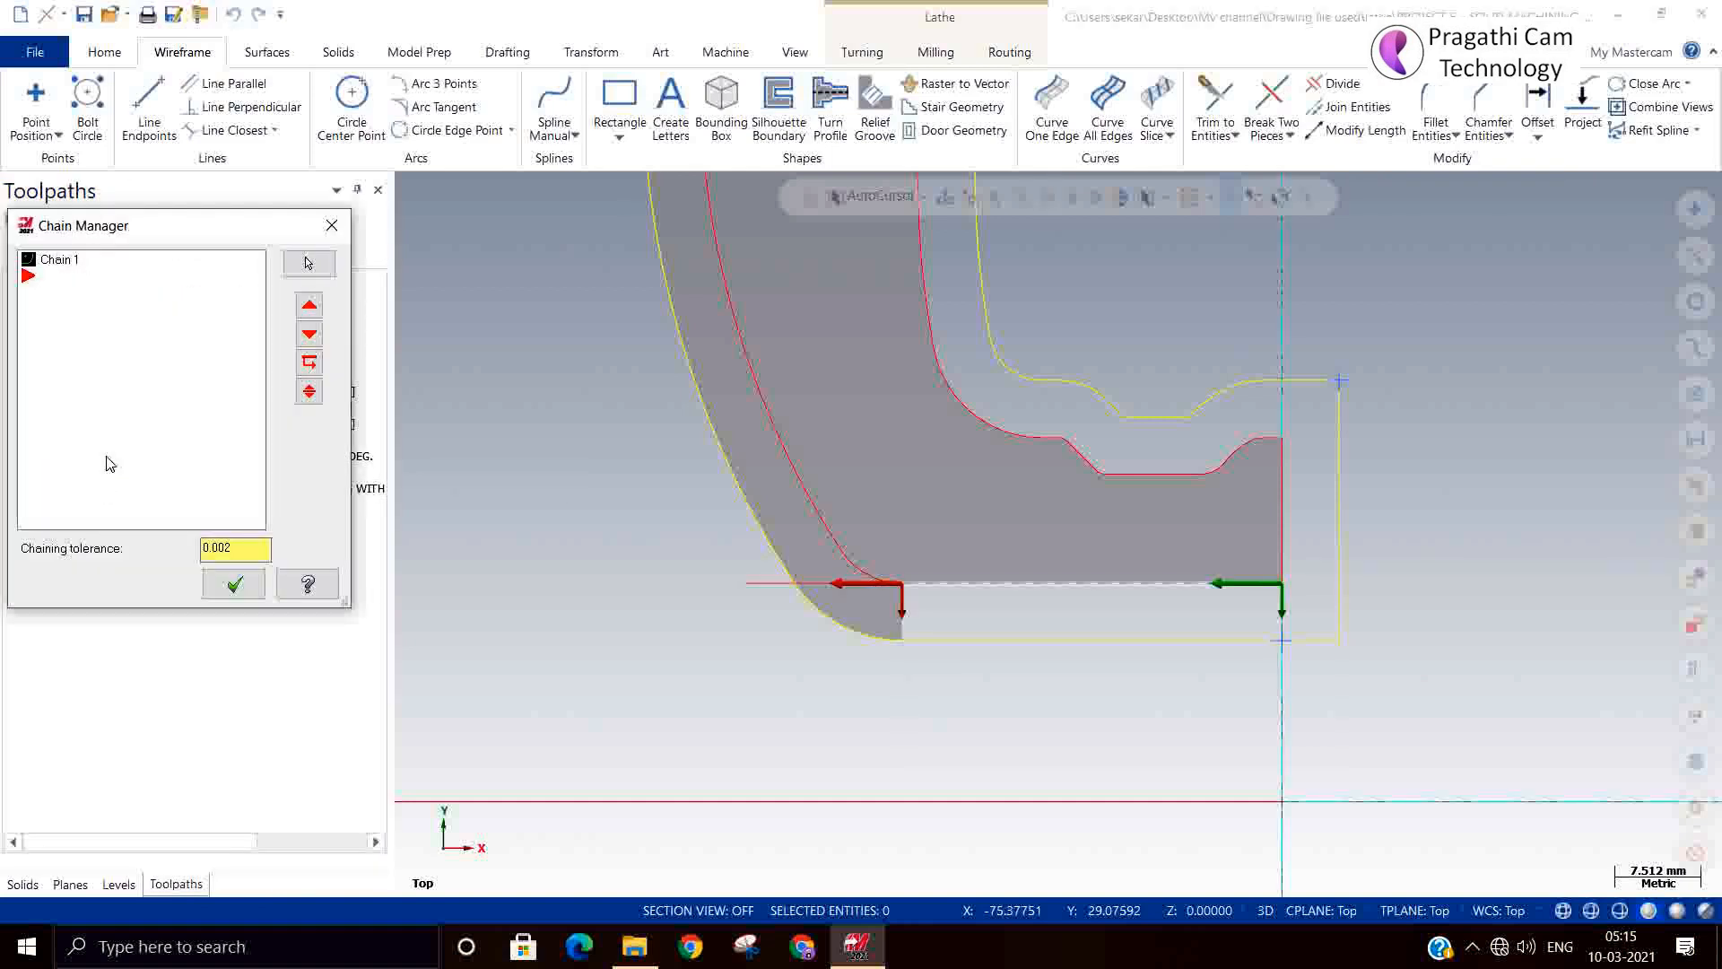
click(49, 268)
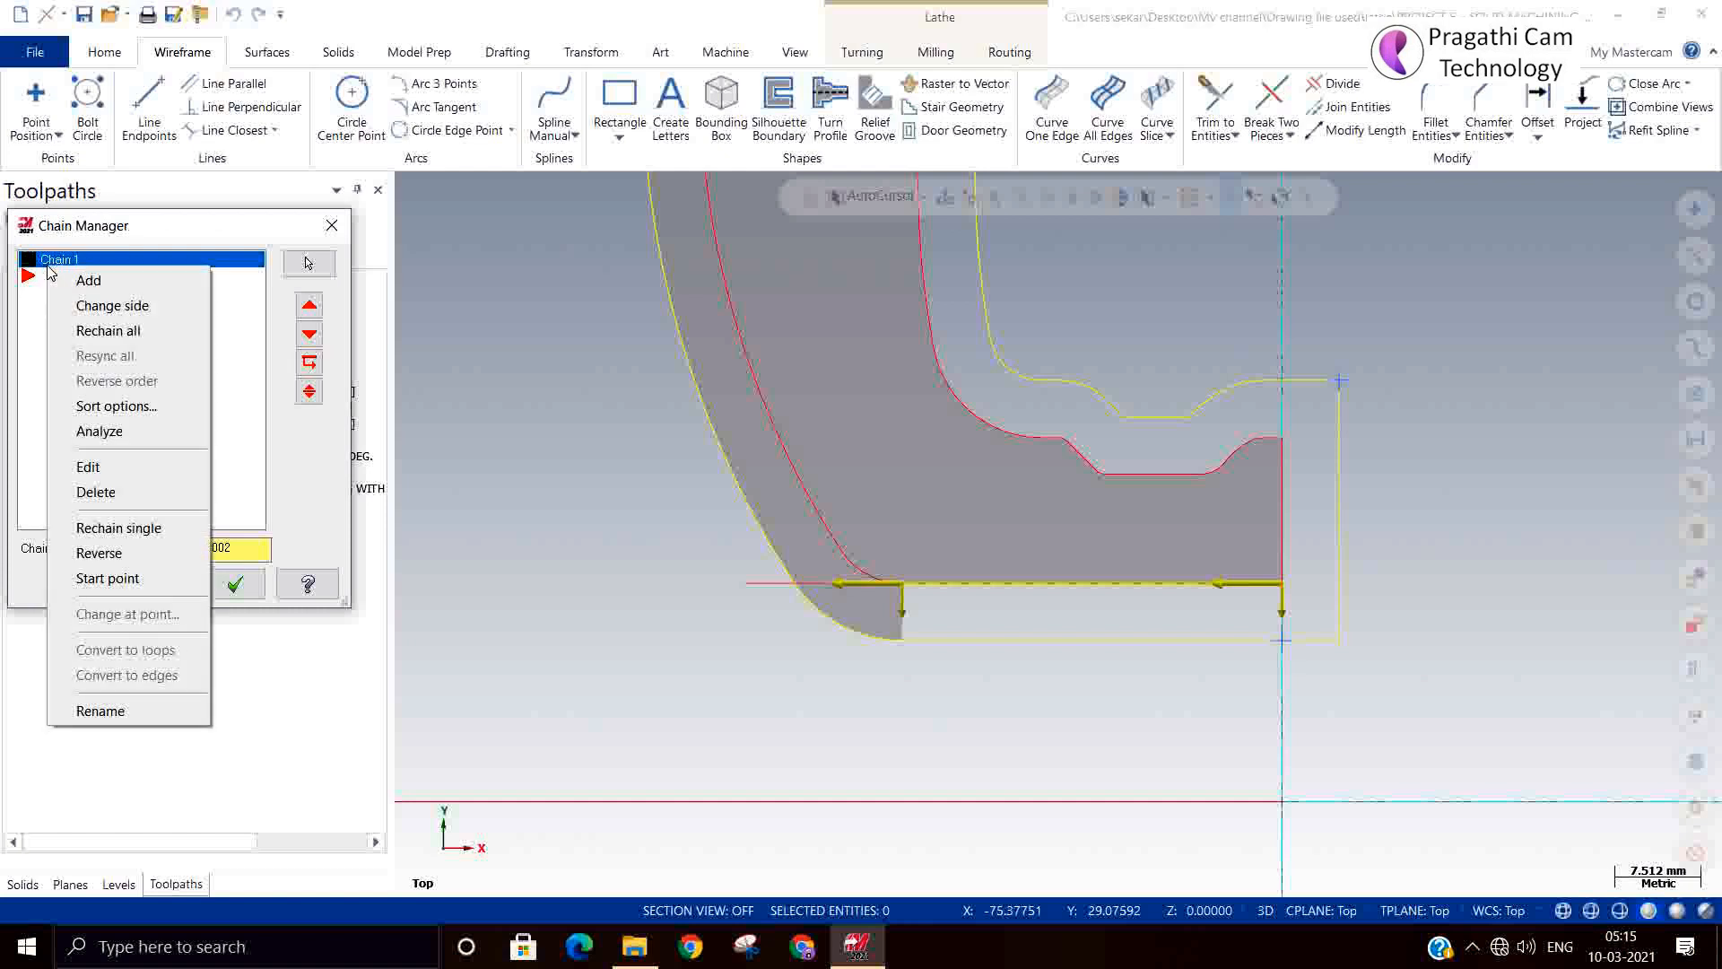
right_click(49, 266)
click(119, 333)
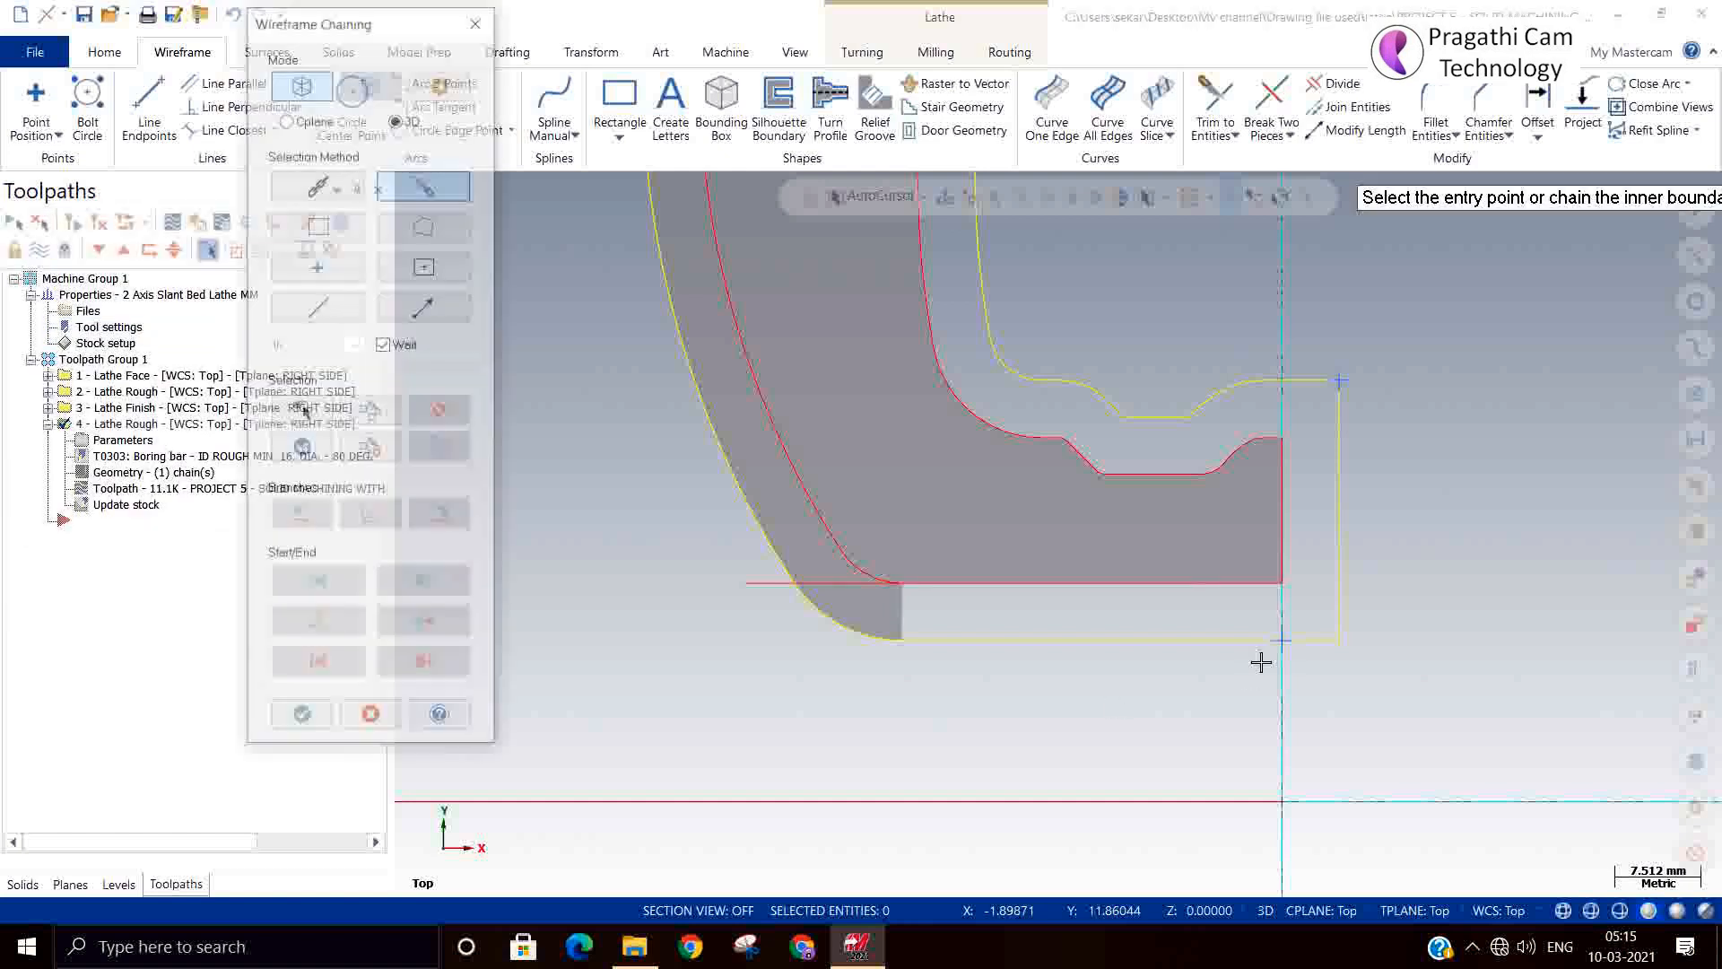
click(1263, 584)
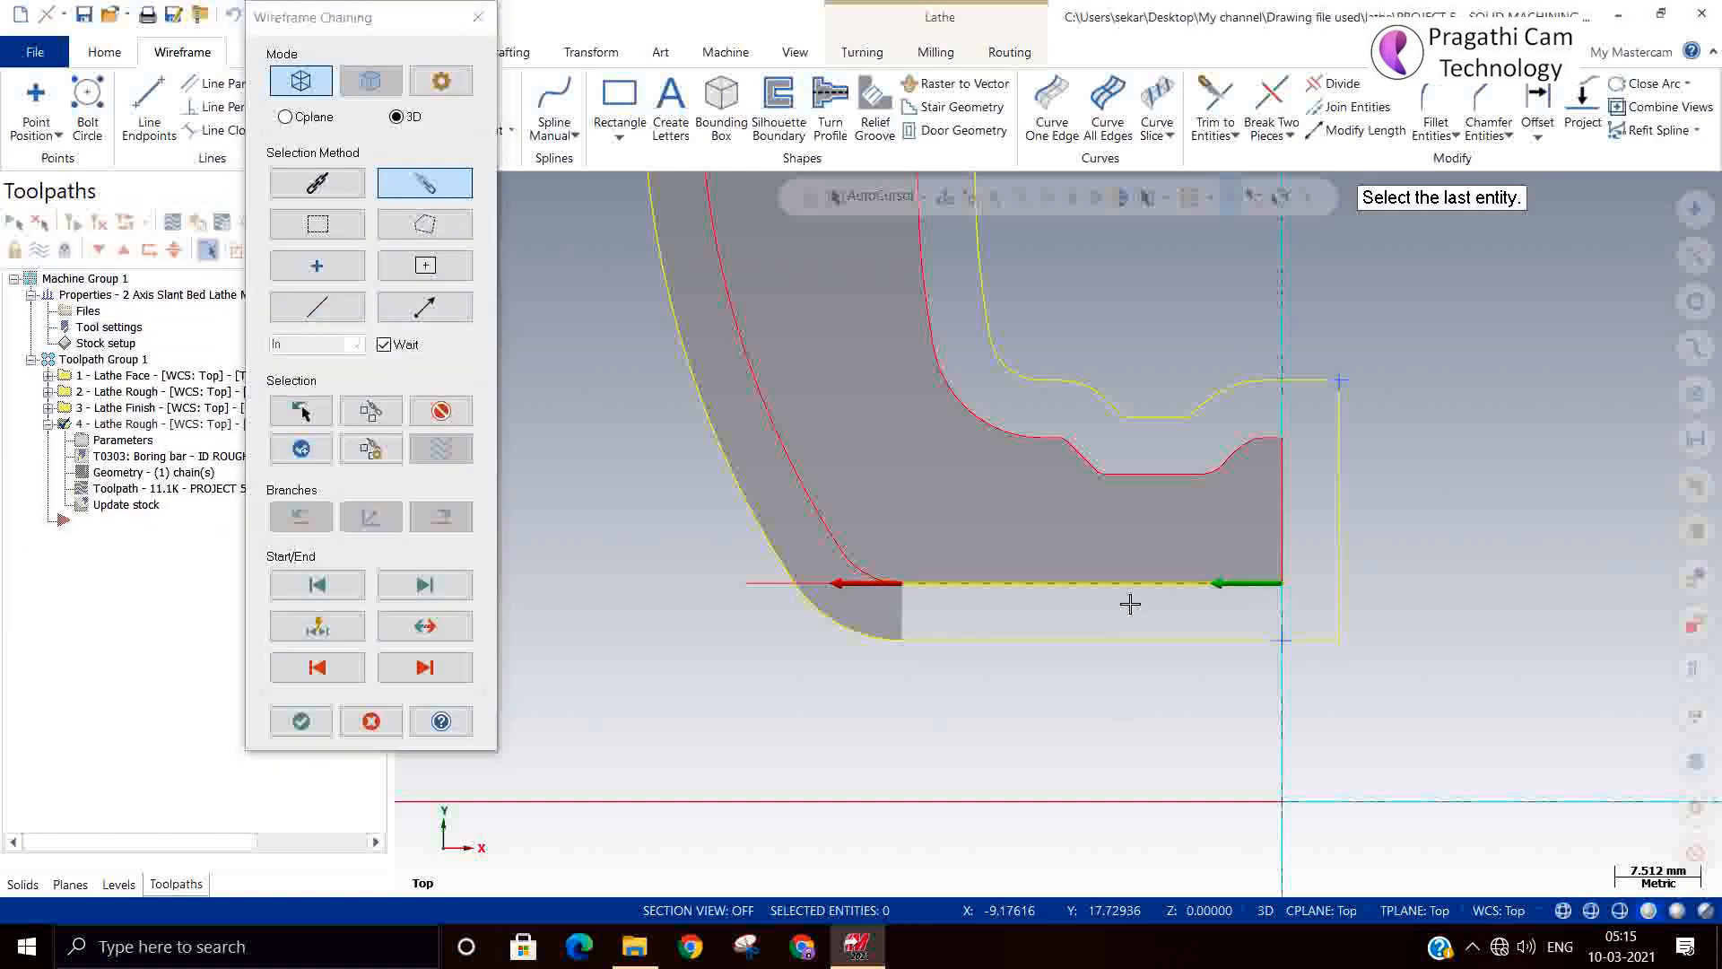
click(818, 585)
click(1003, 523)
click(301, 721)
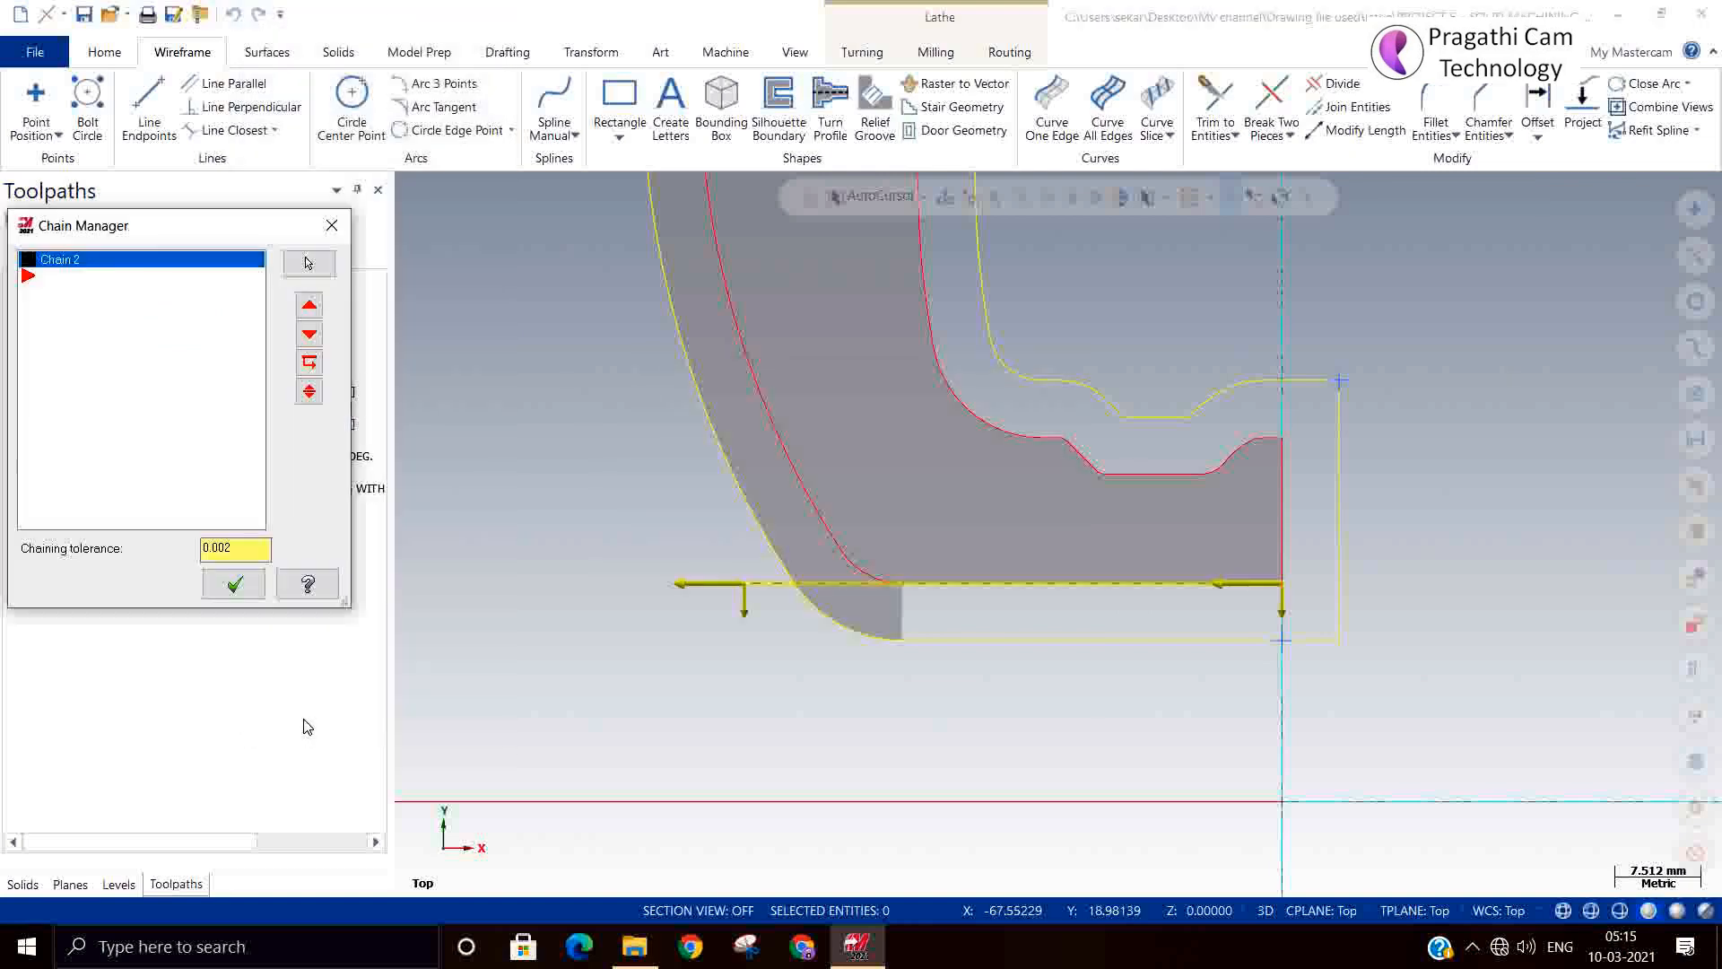
click(235, 584)
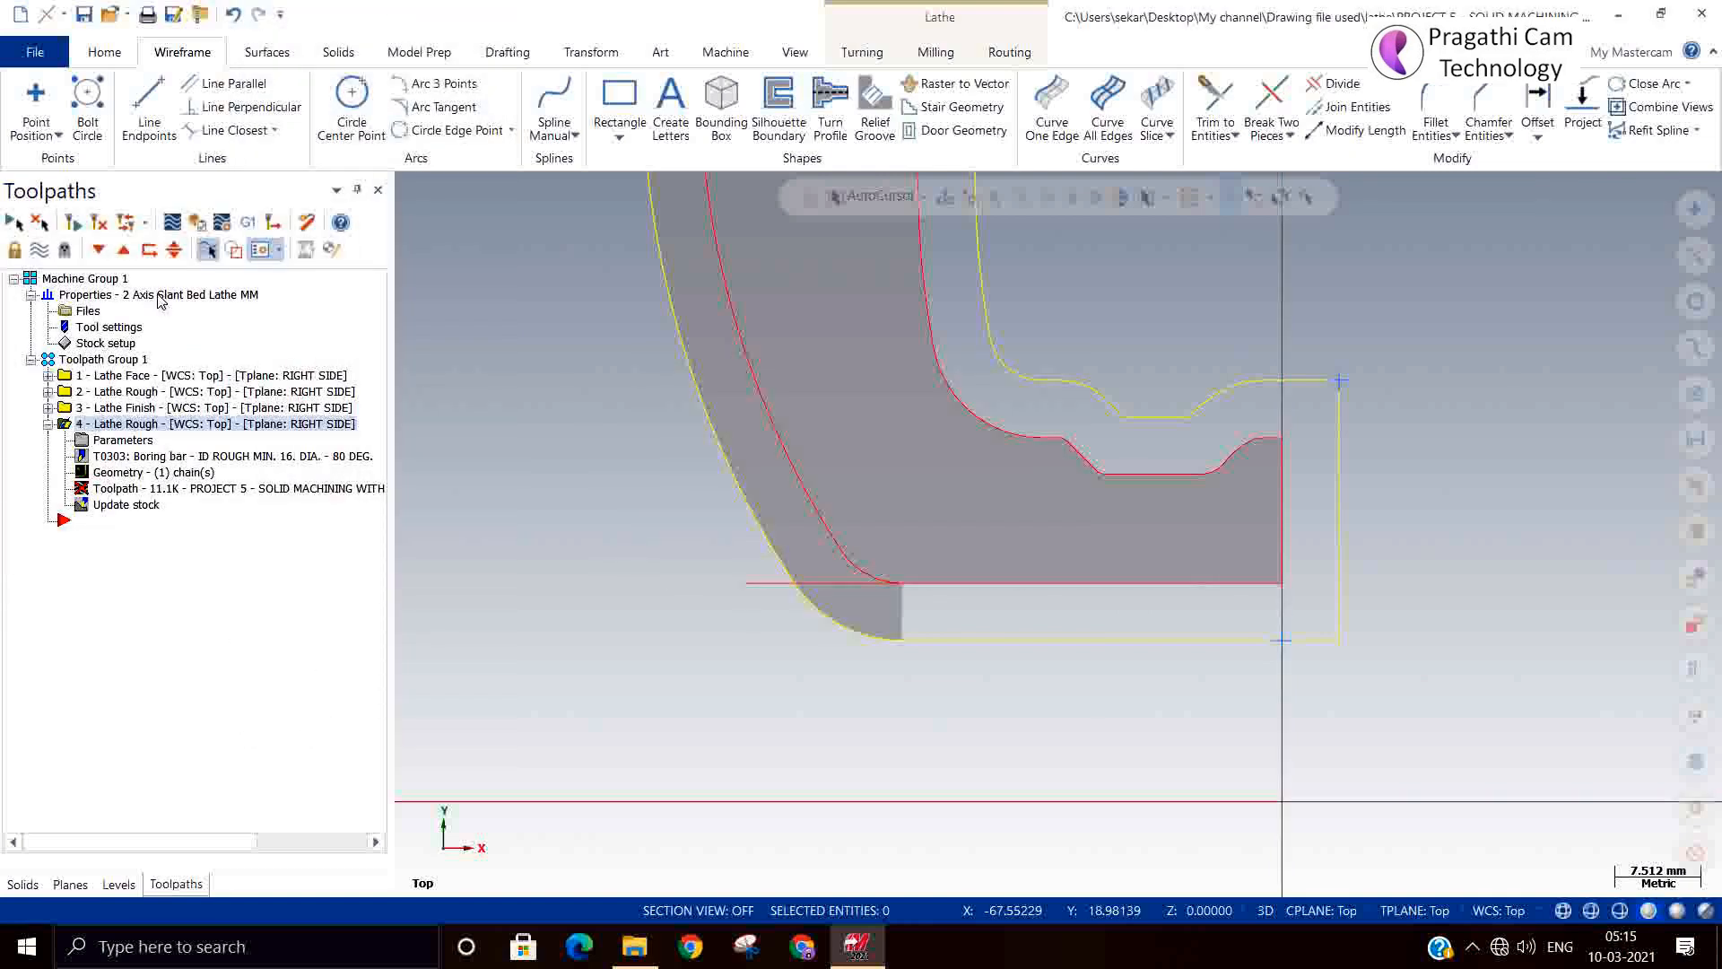
click(101, 227)
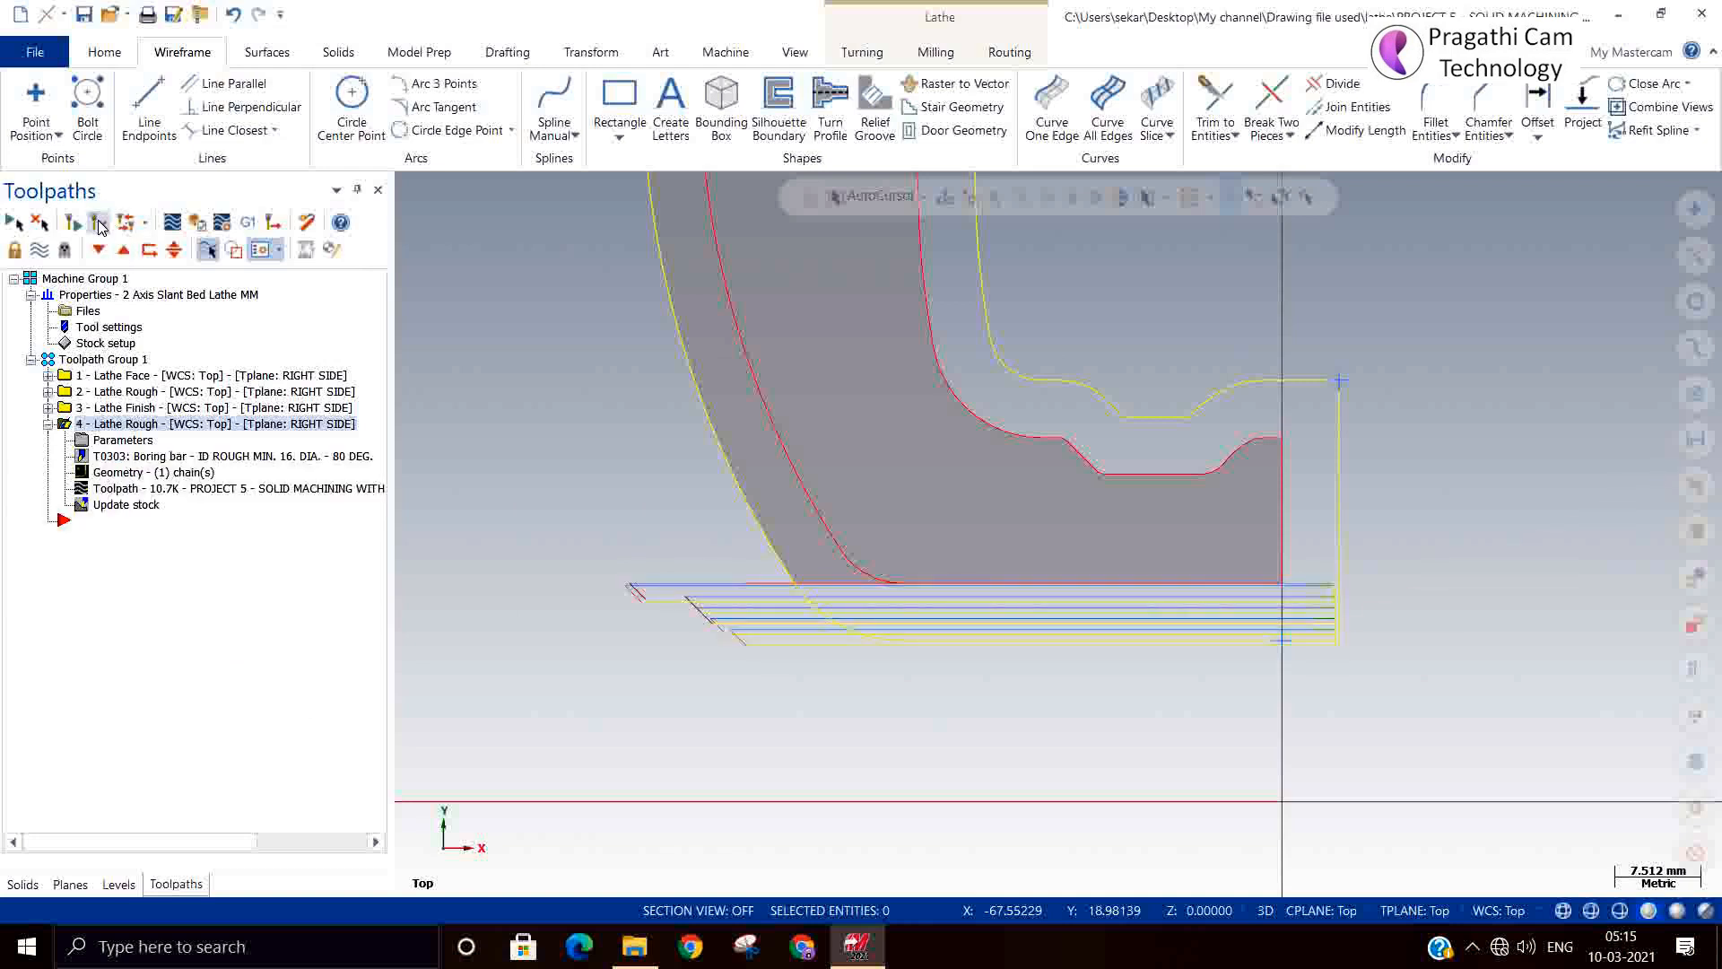
click(49, 425)
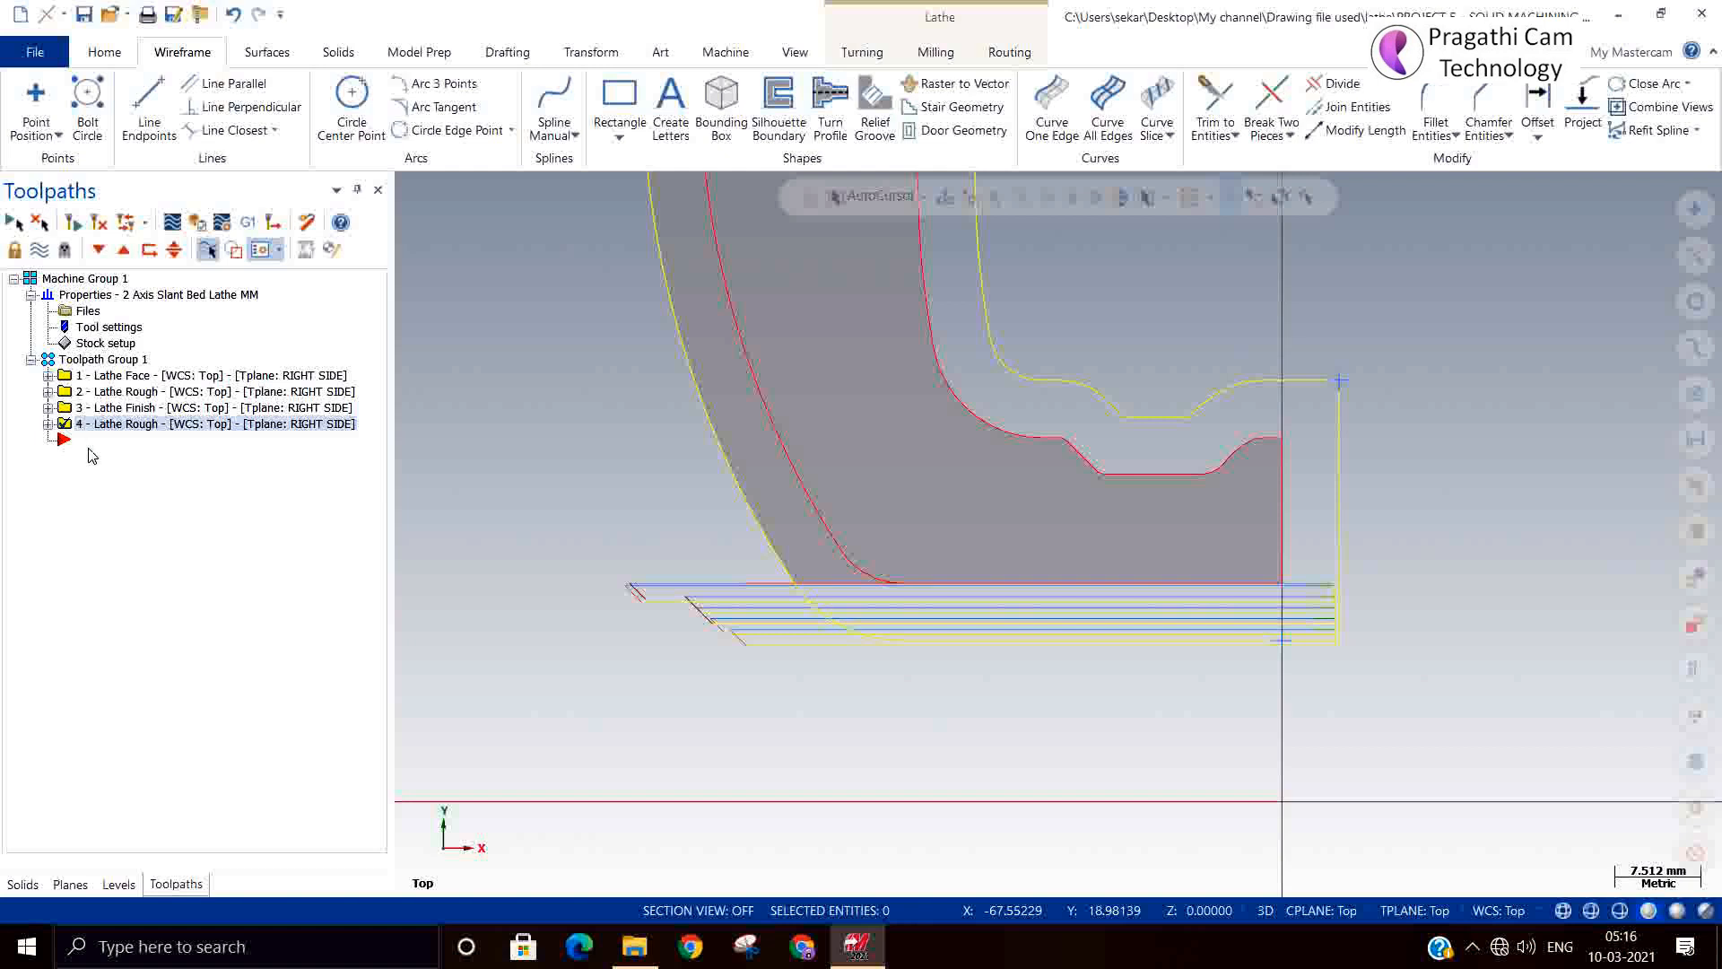
Create a lathe Finish operation on the last-used inner profile chain with the T0303 R0.4 boring bar and the existing finish parameters.
right_click(90, 457)
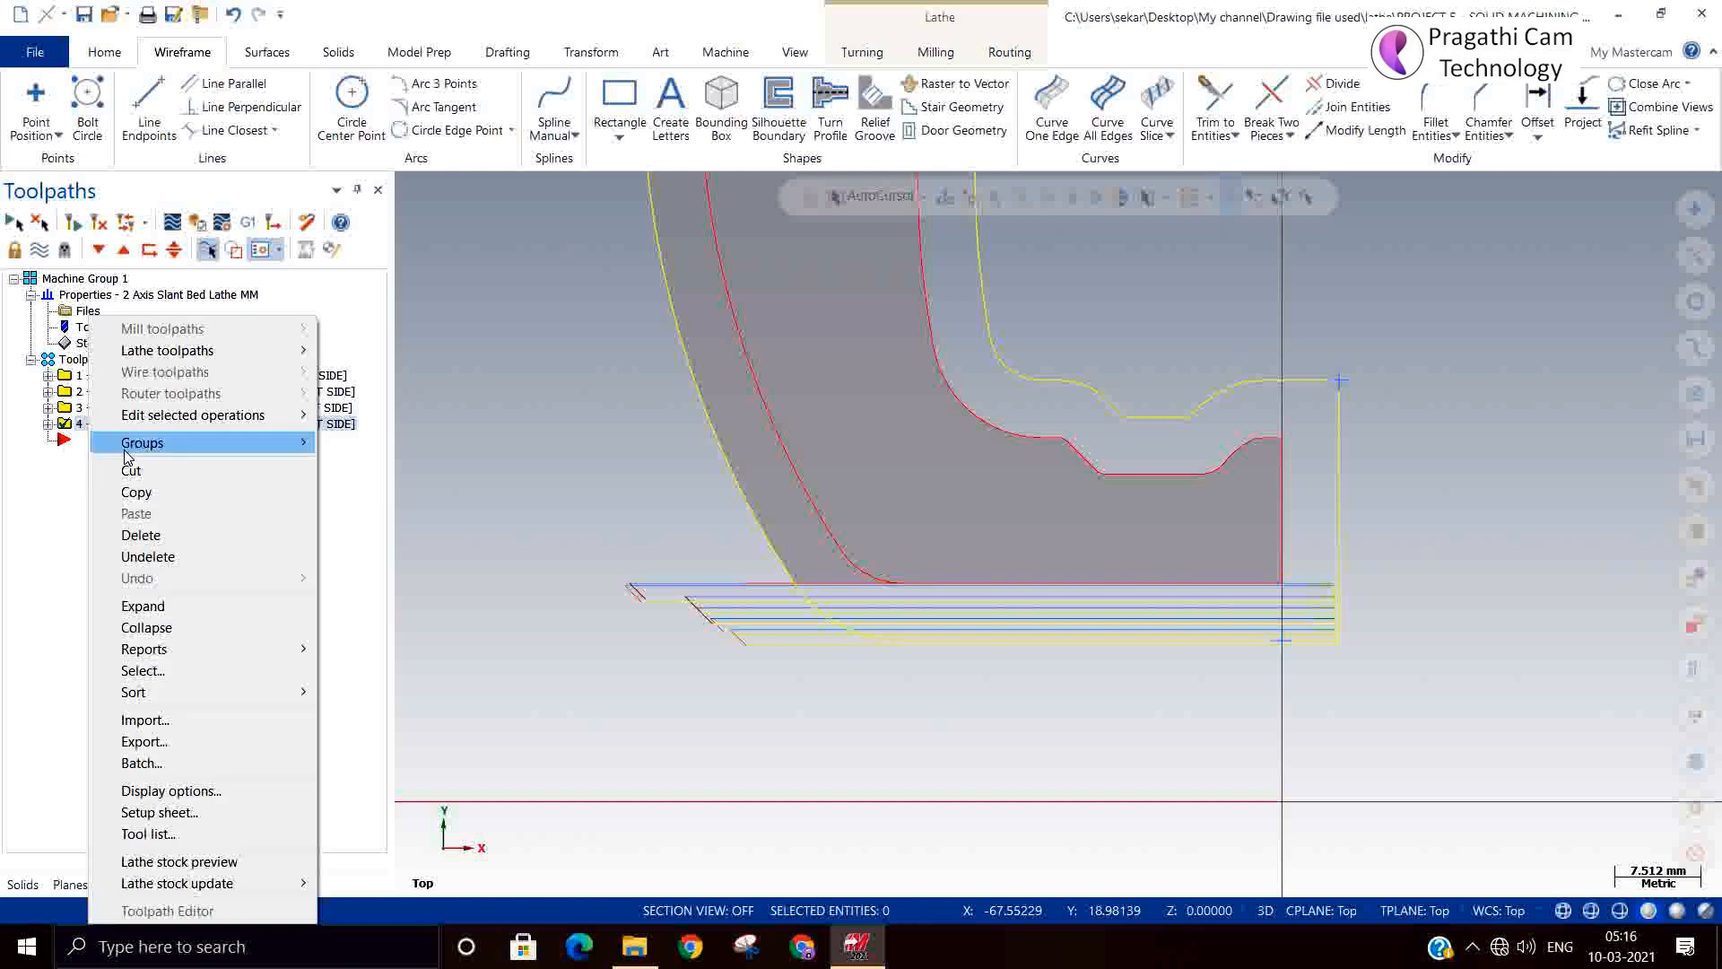
mouse_move(154, 356)
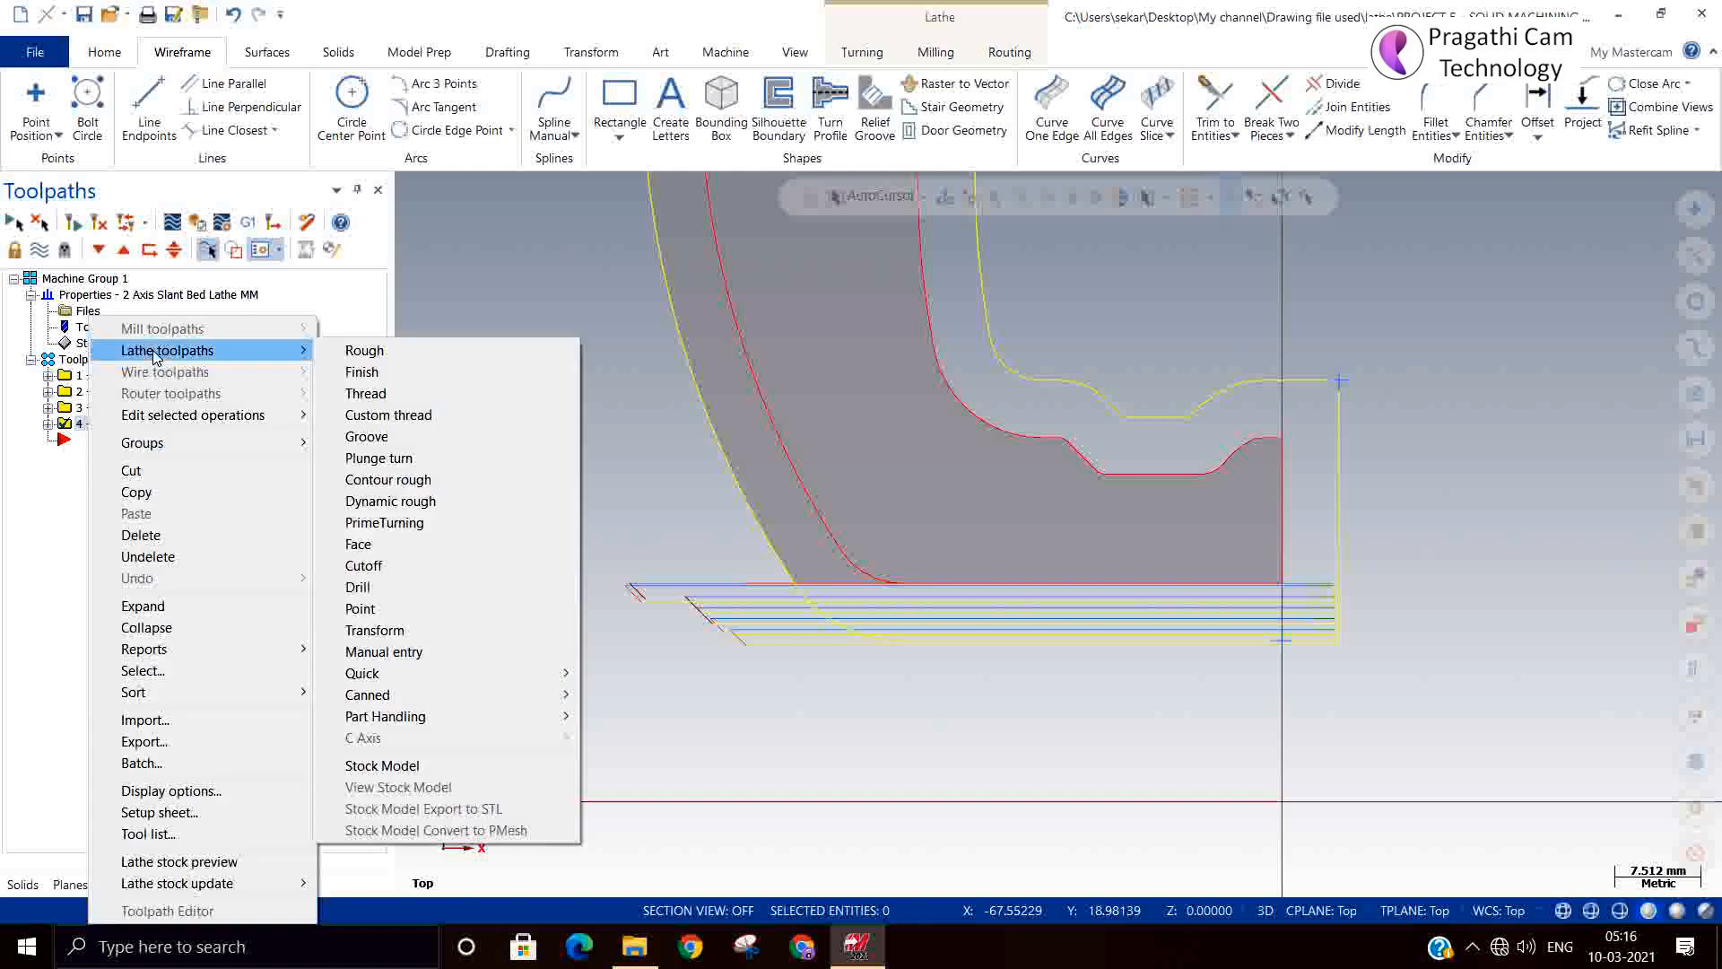
click(382, 373)
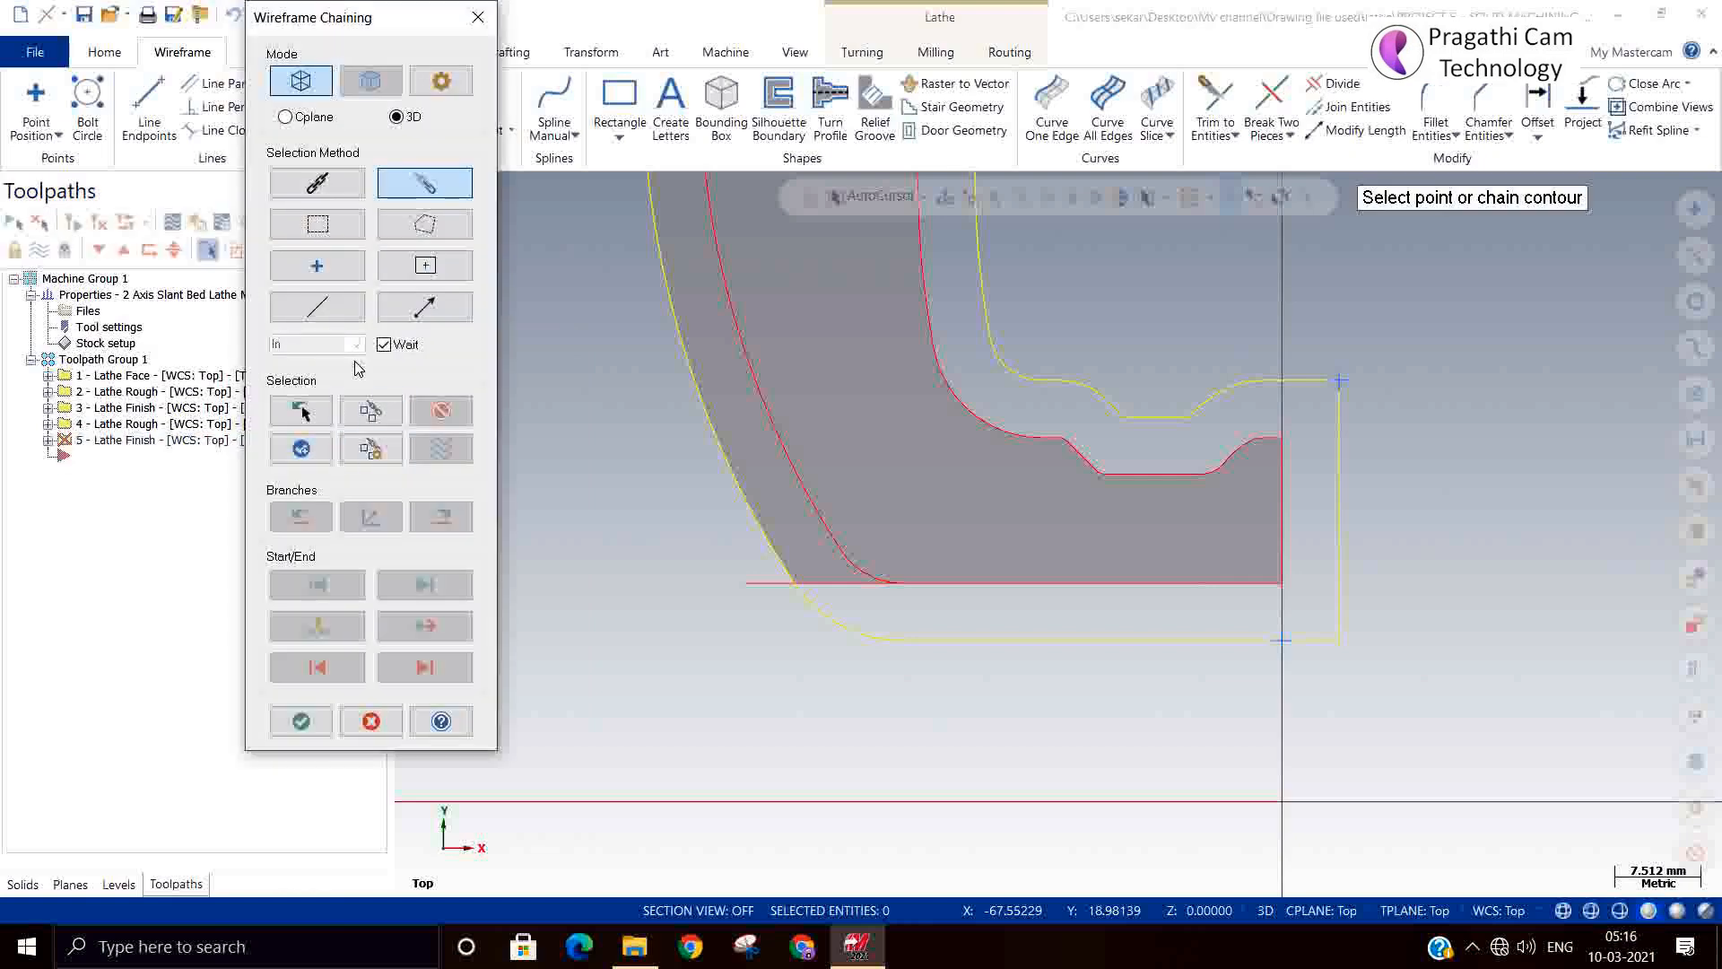
click(302, 414)
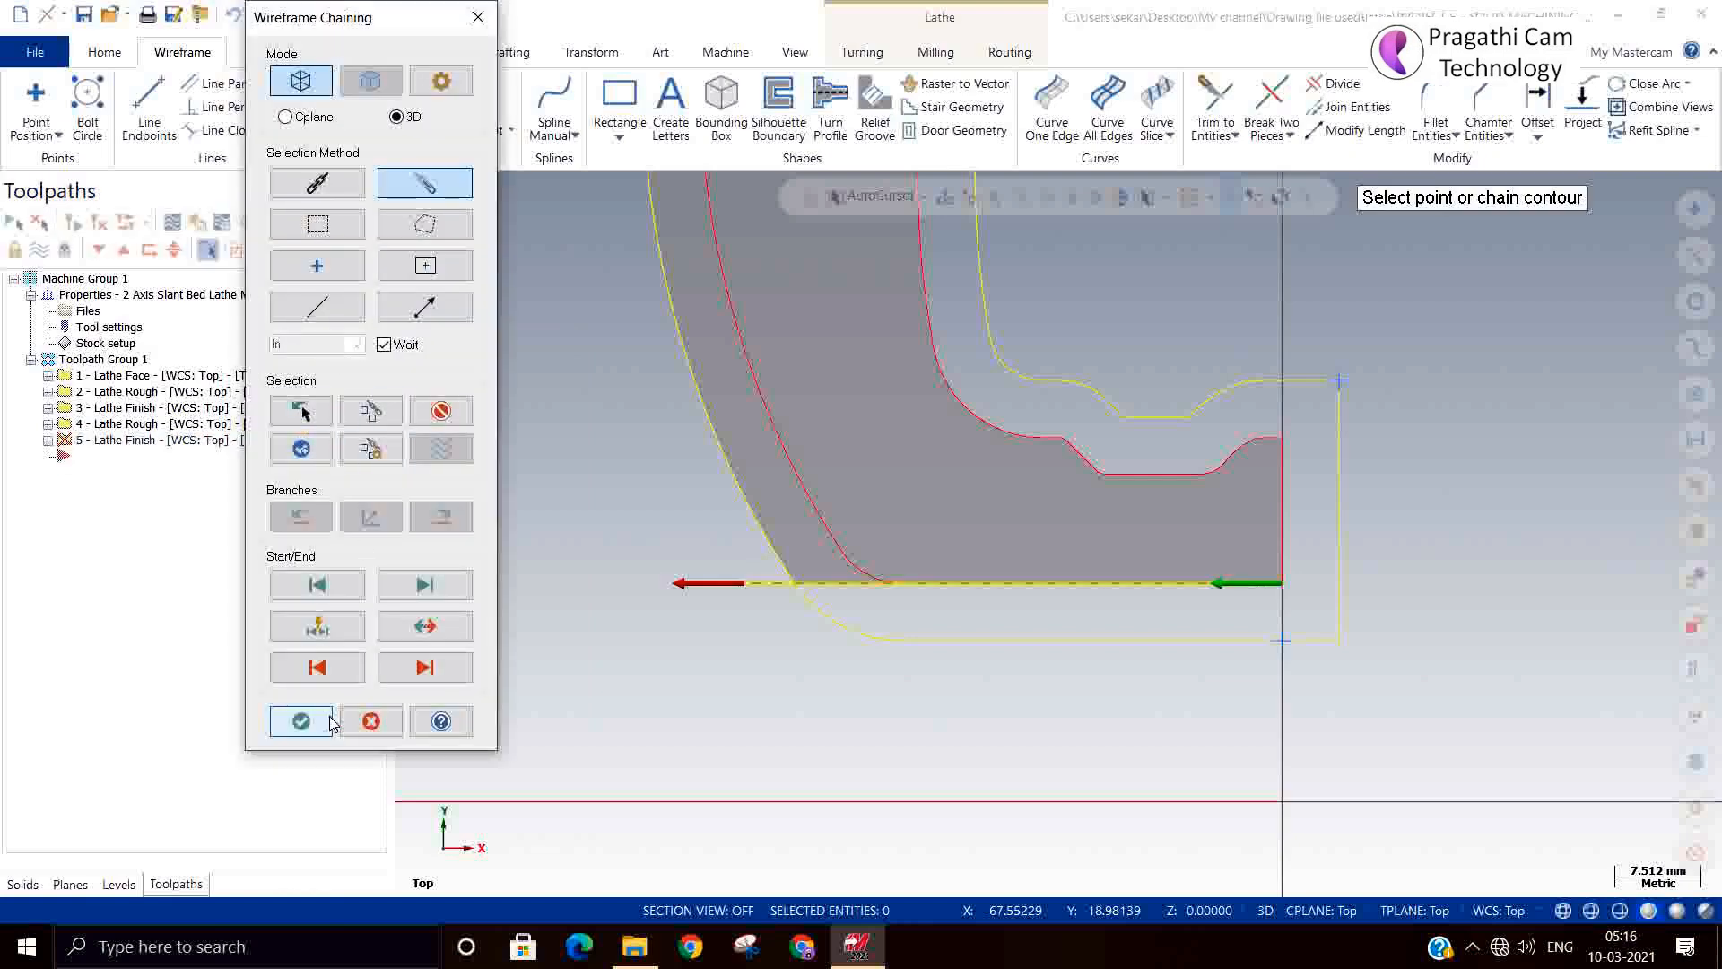
click(302, 721)
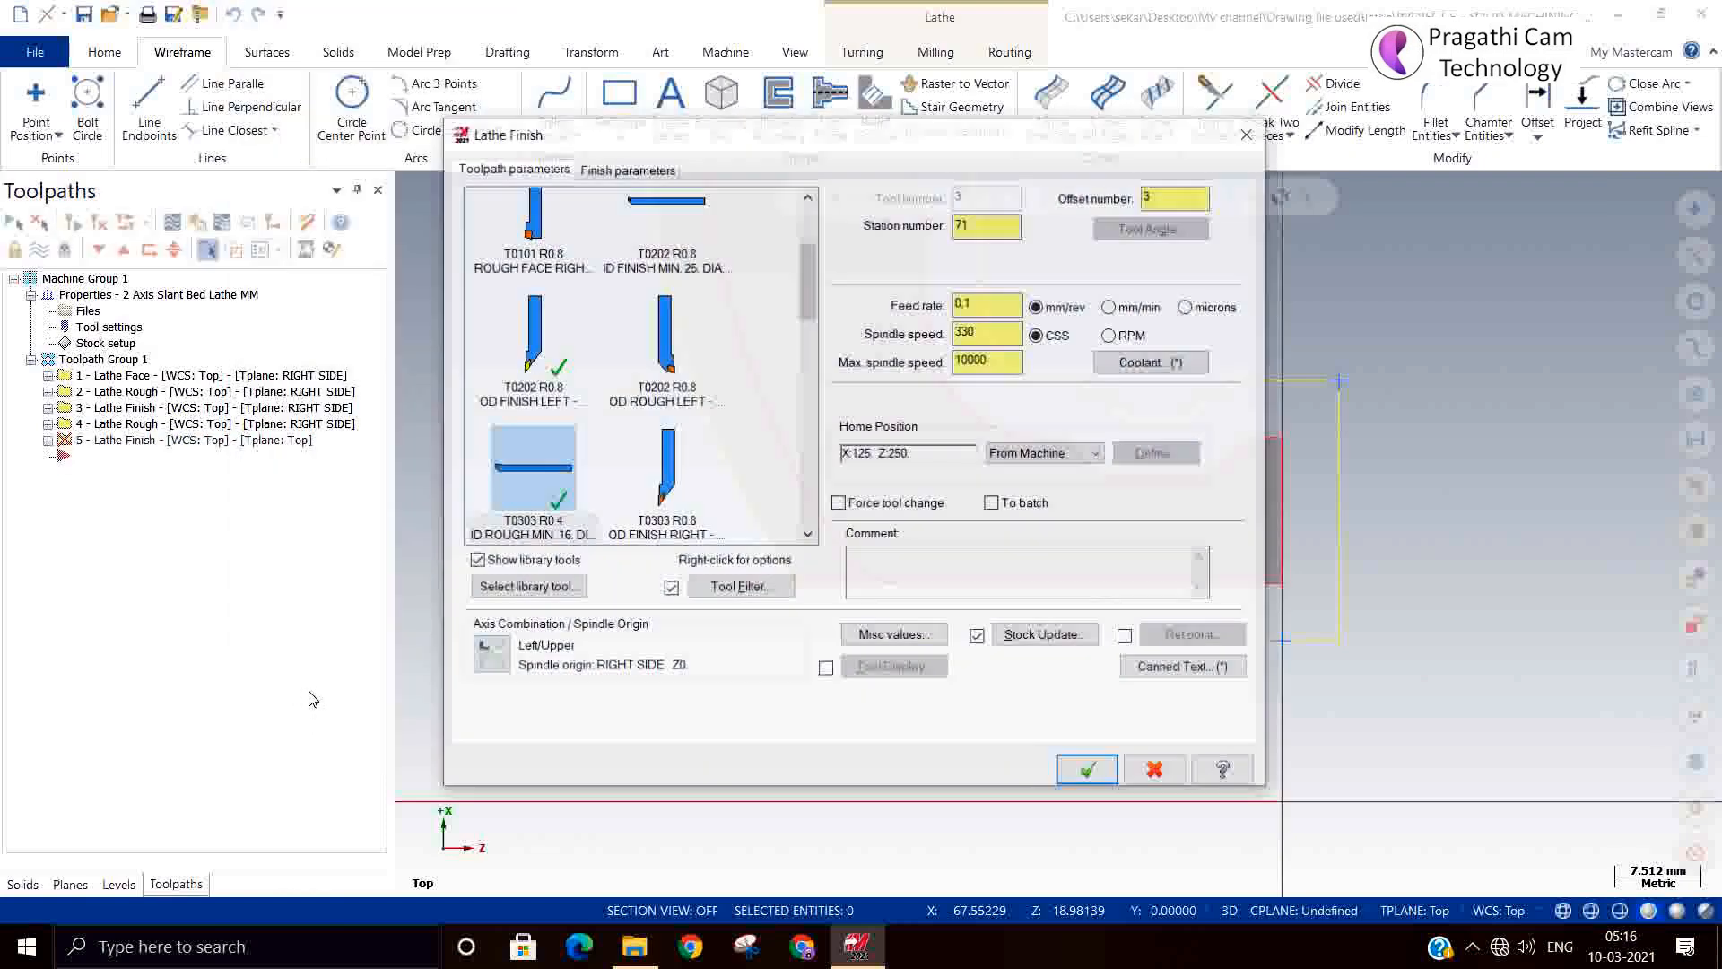
click(626, 168)
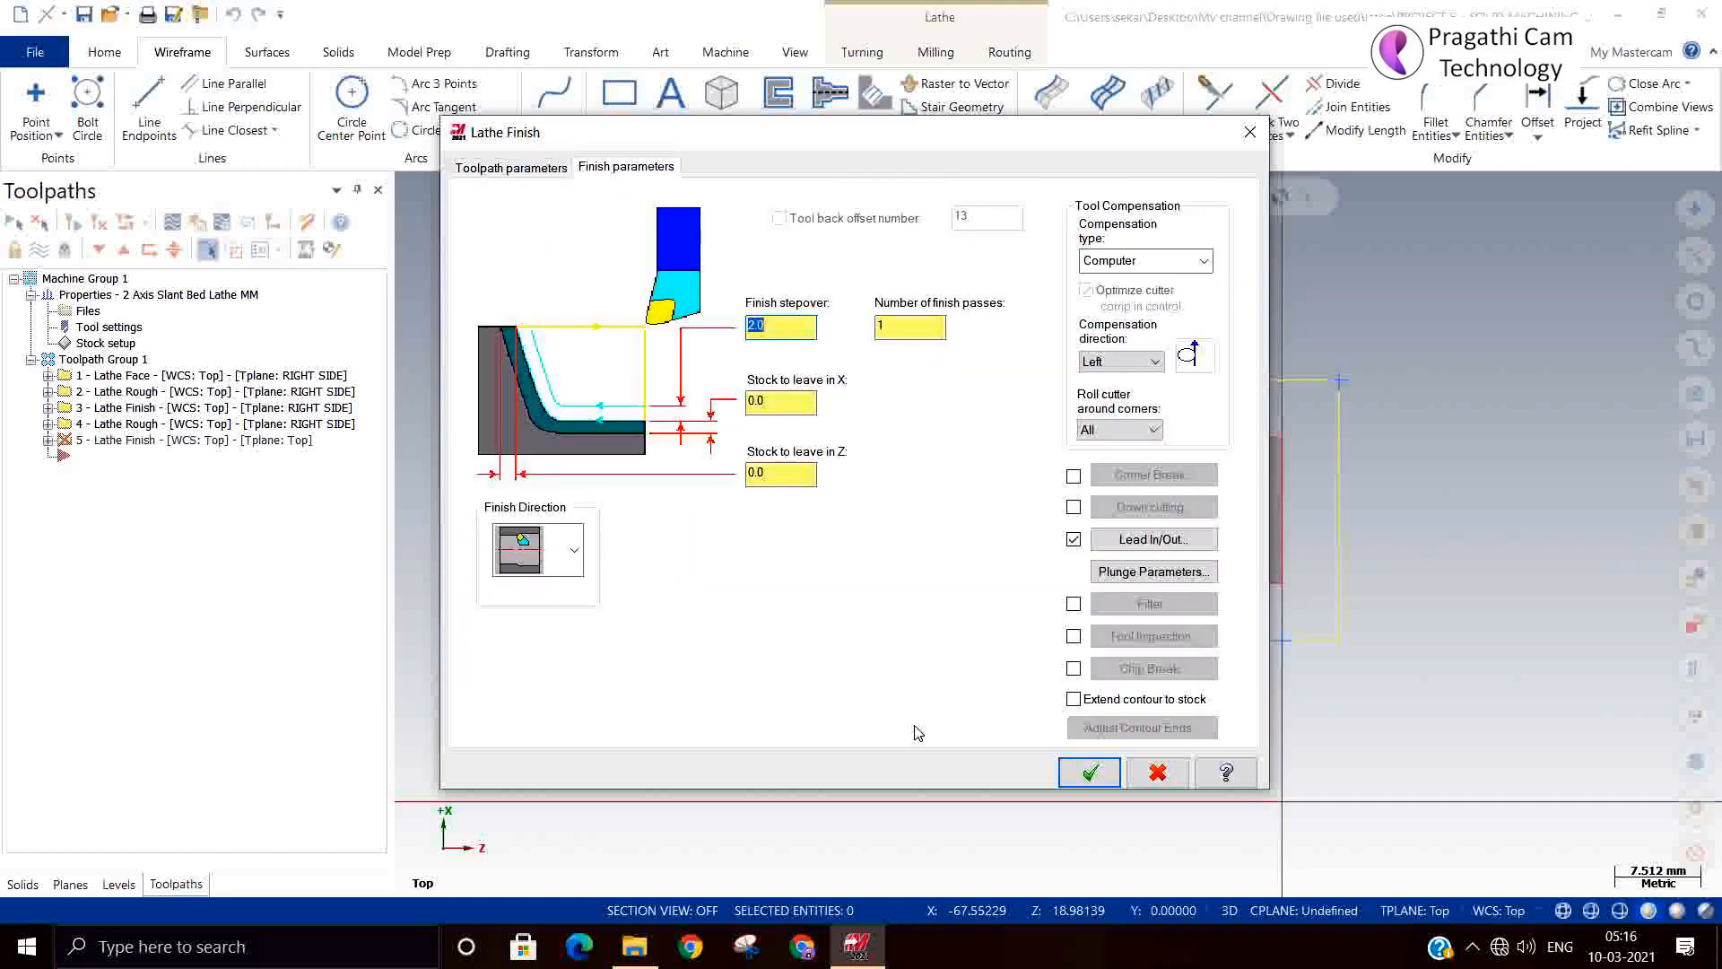
click(1092, 772)
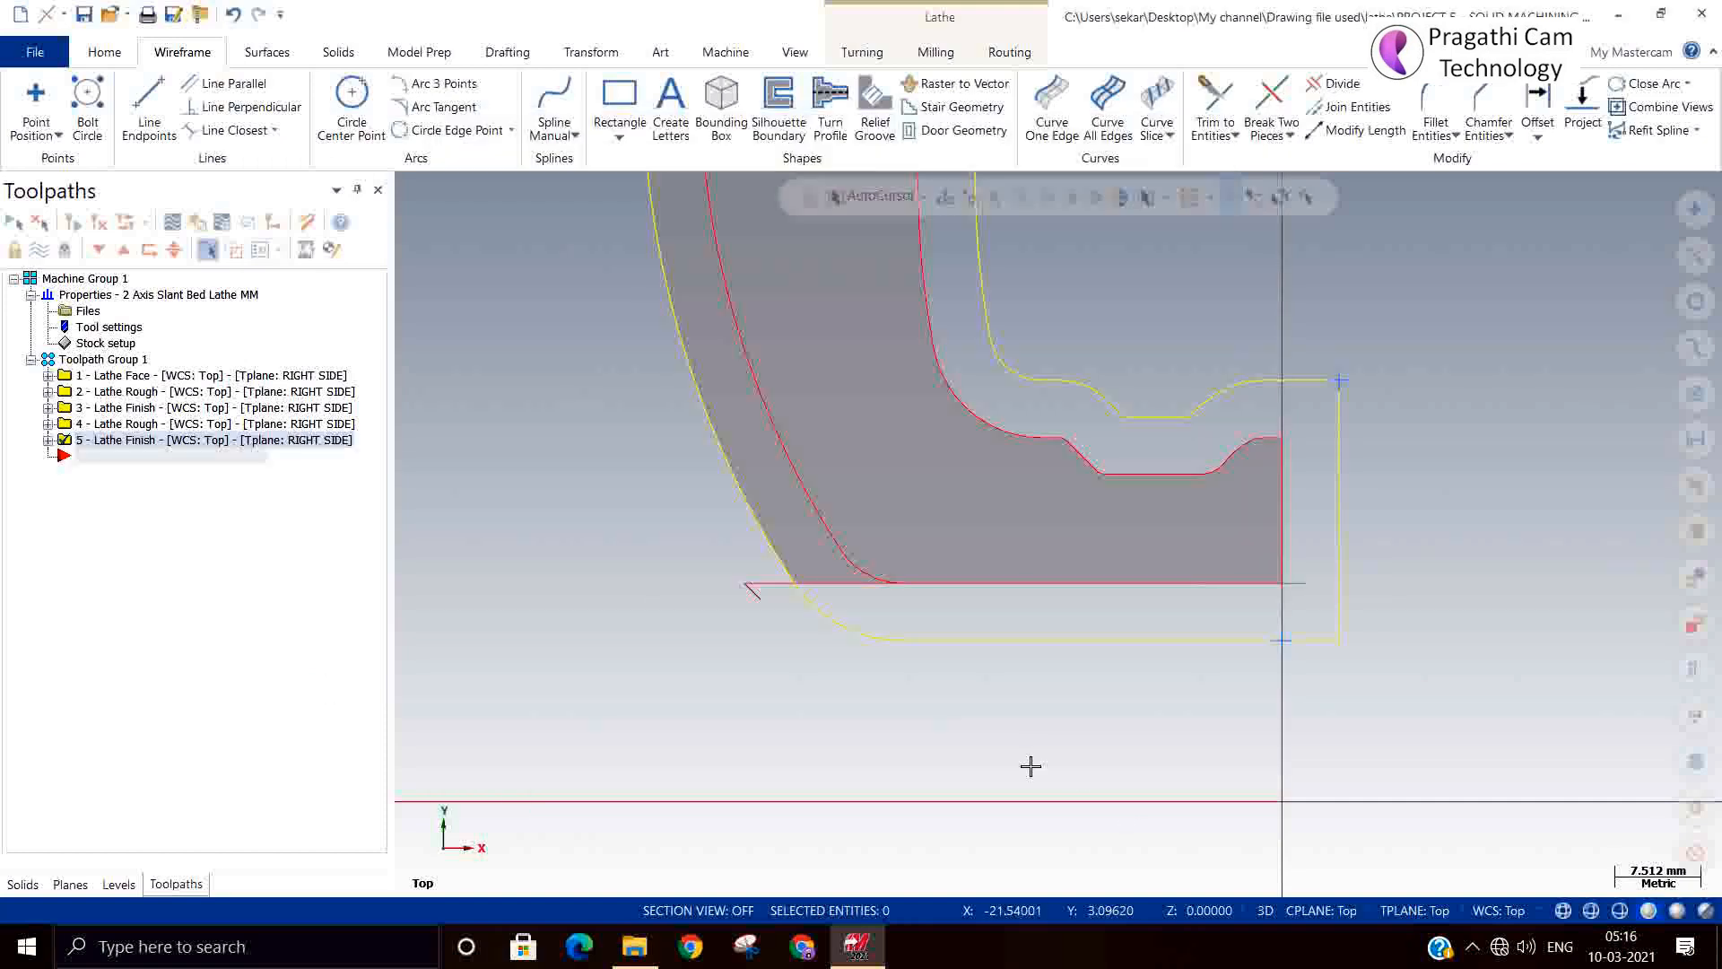
Verify all five operations of Toolpath Group 1 in a full simulation and inspect the machined part and bore.
scroll(633, 667, down, 1)
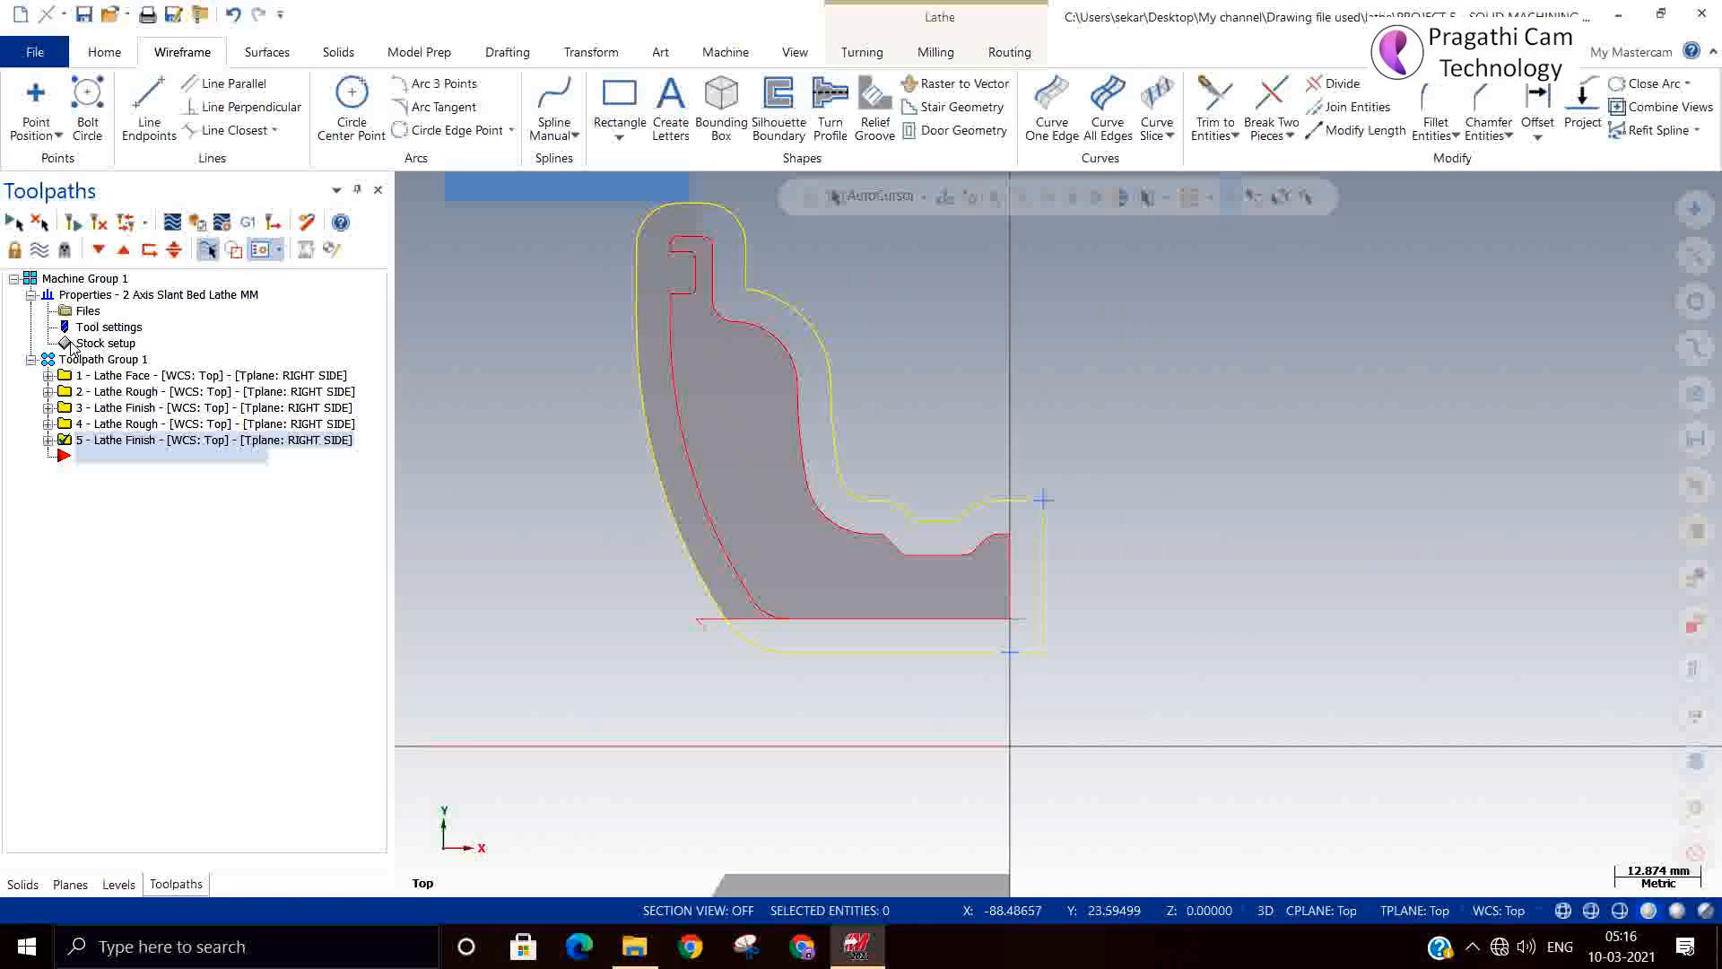
scroll(894, 465, down, 3)
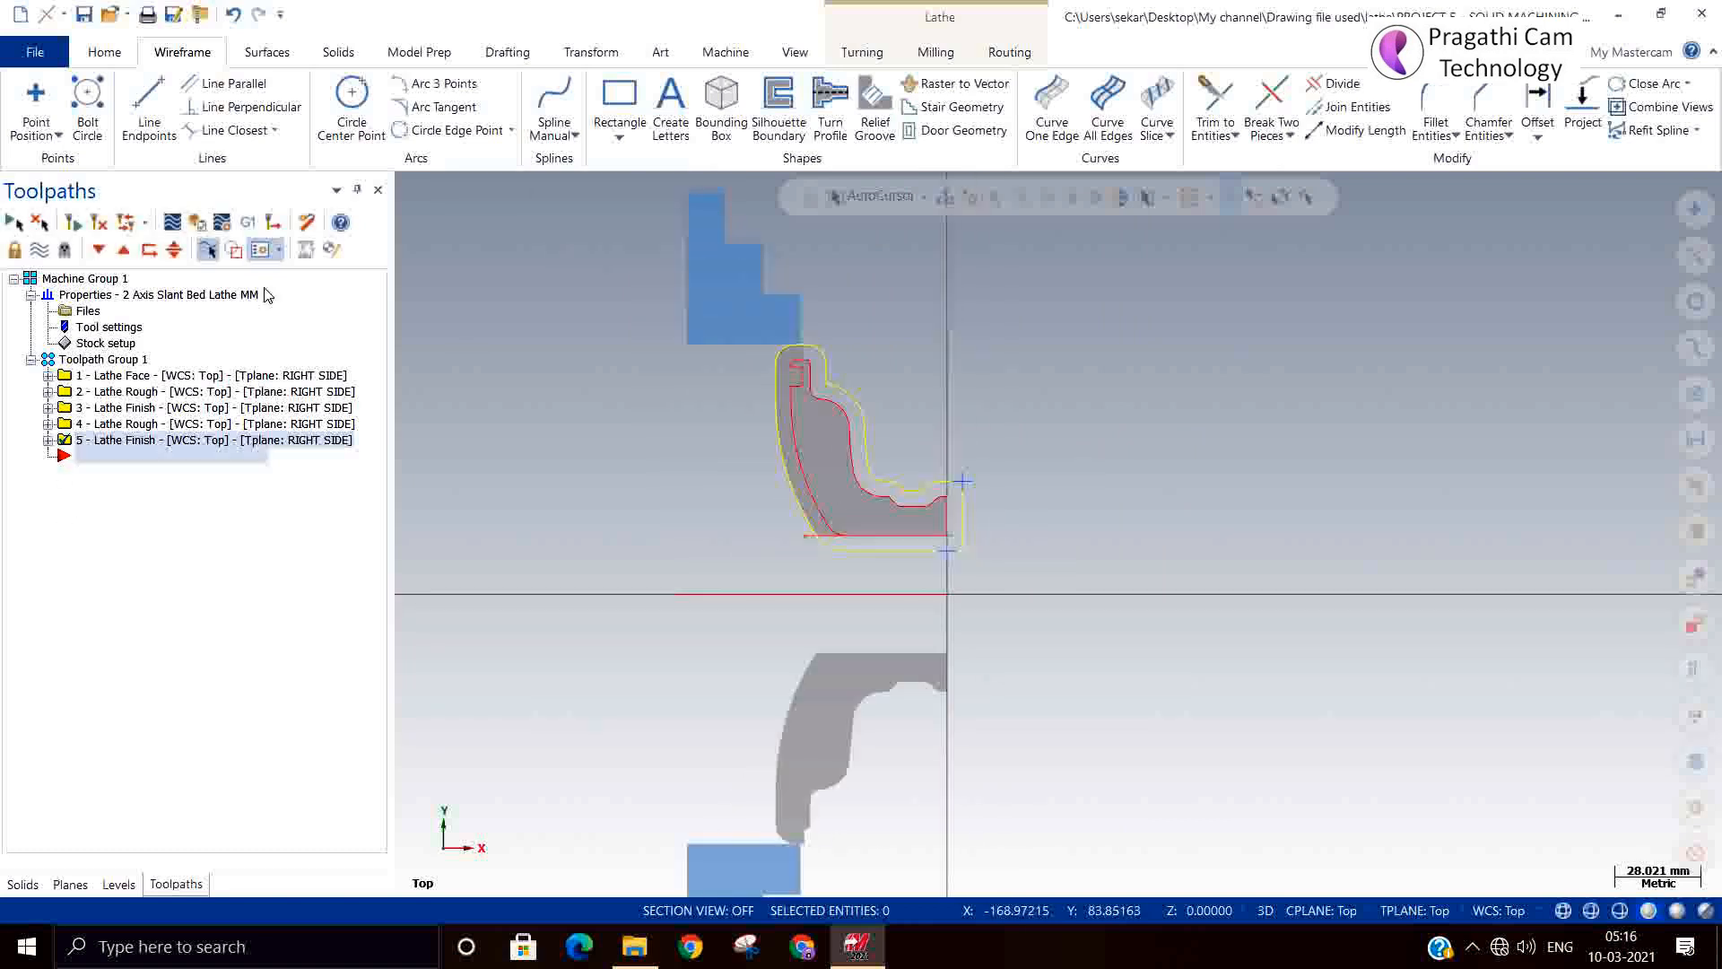
click(197, 224)
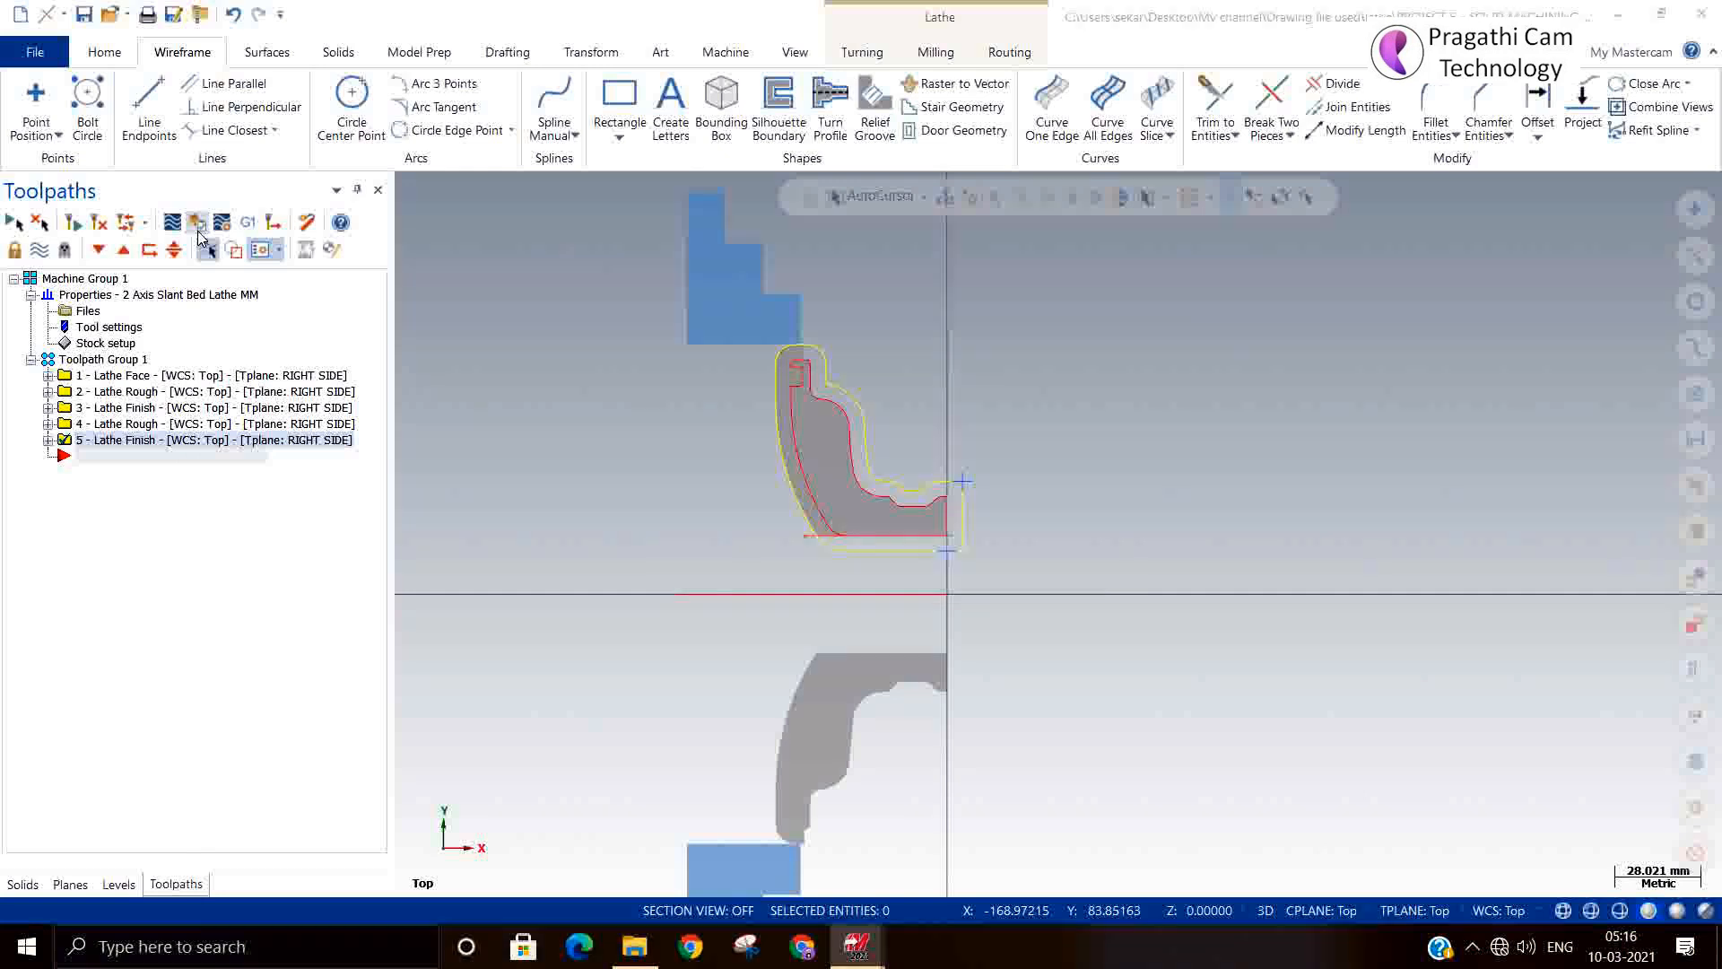
click(199, 230)
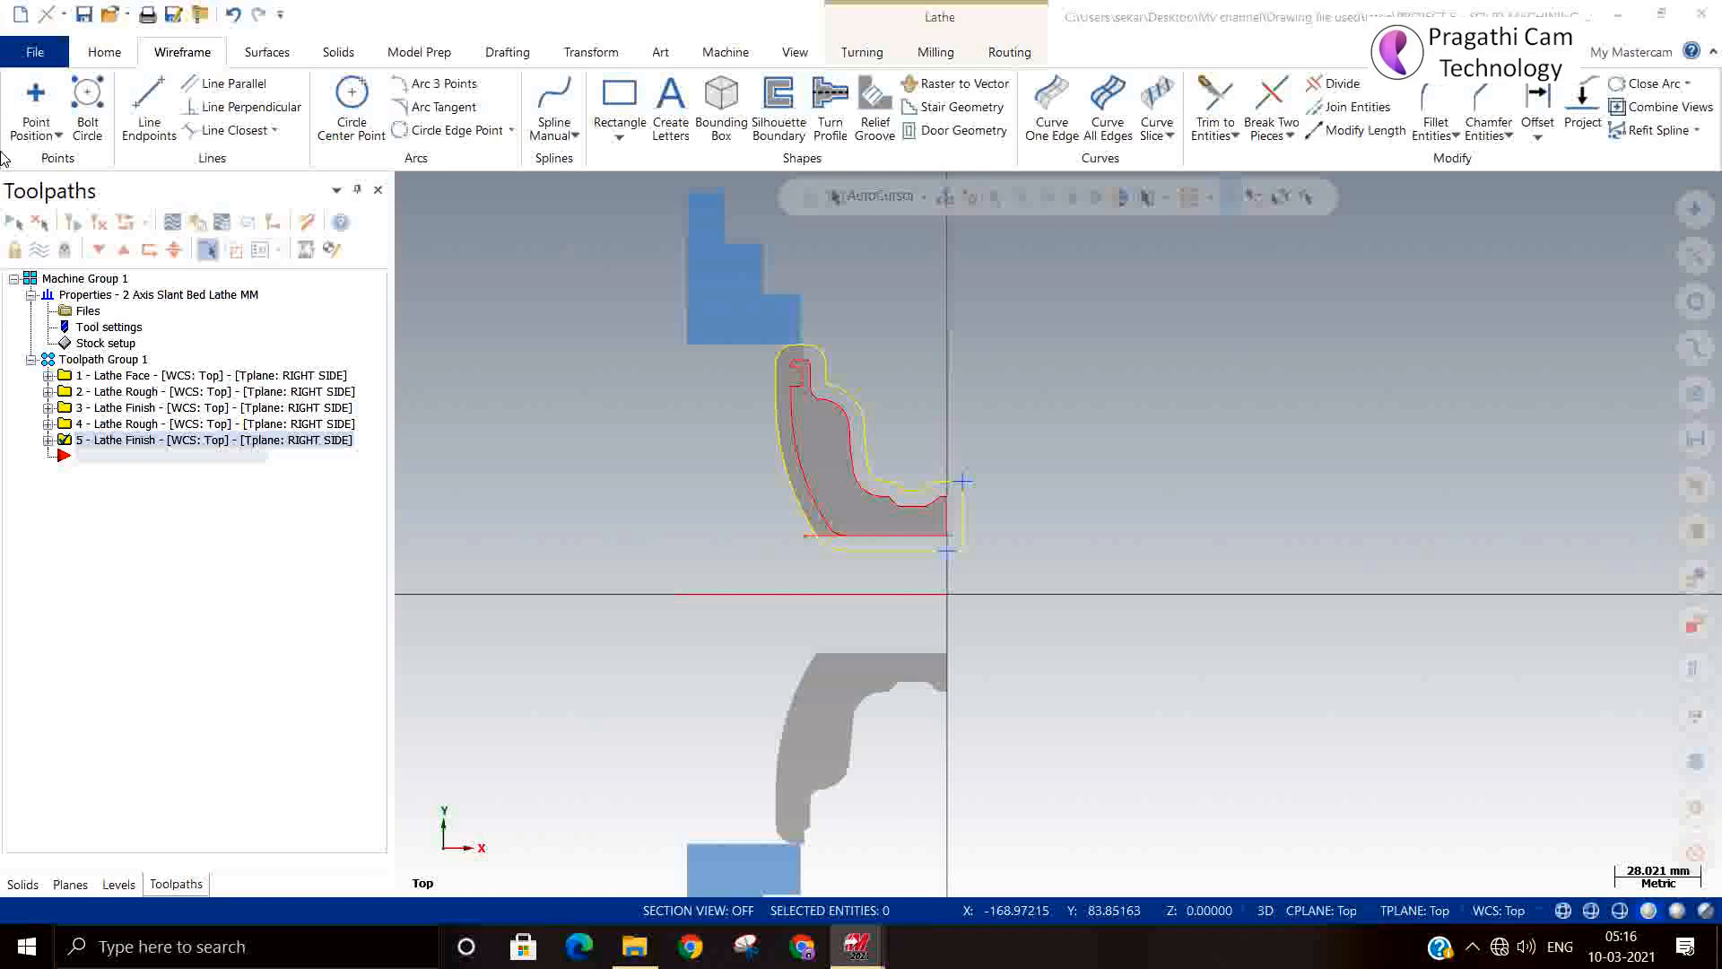
click(101, 360)
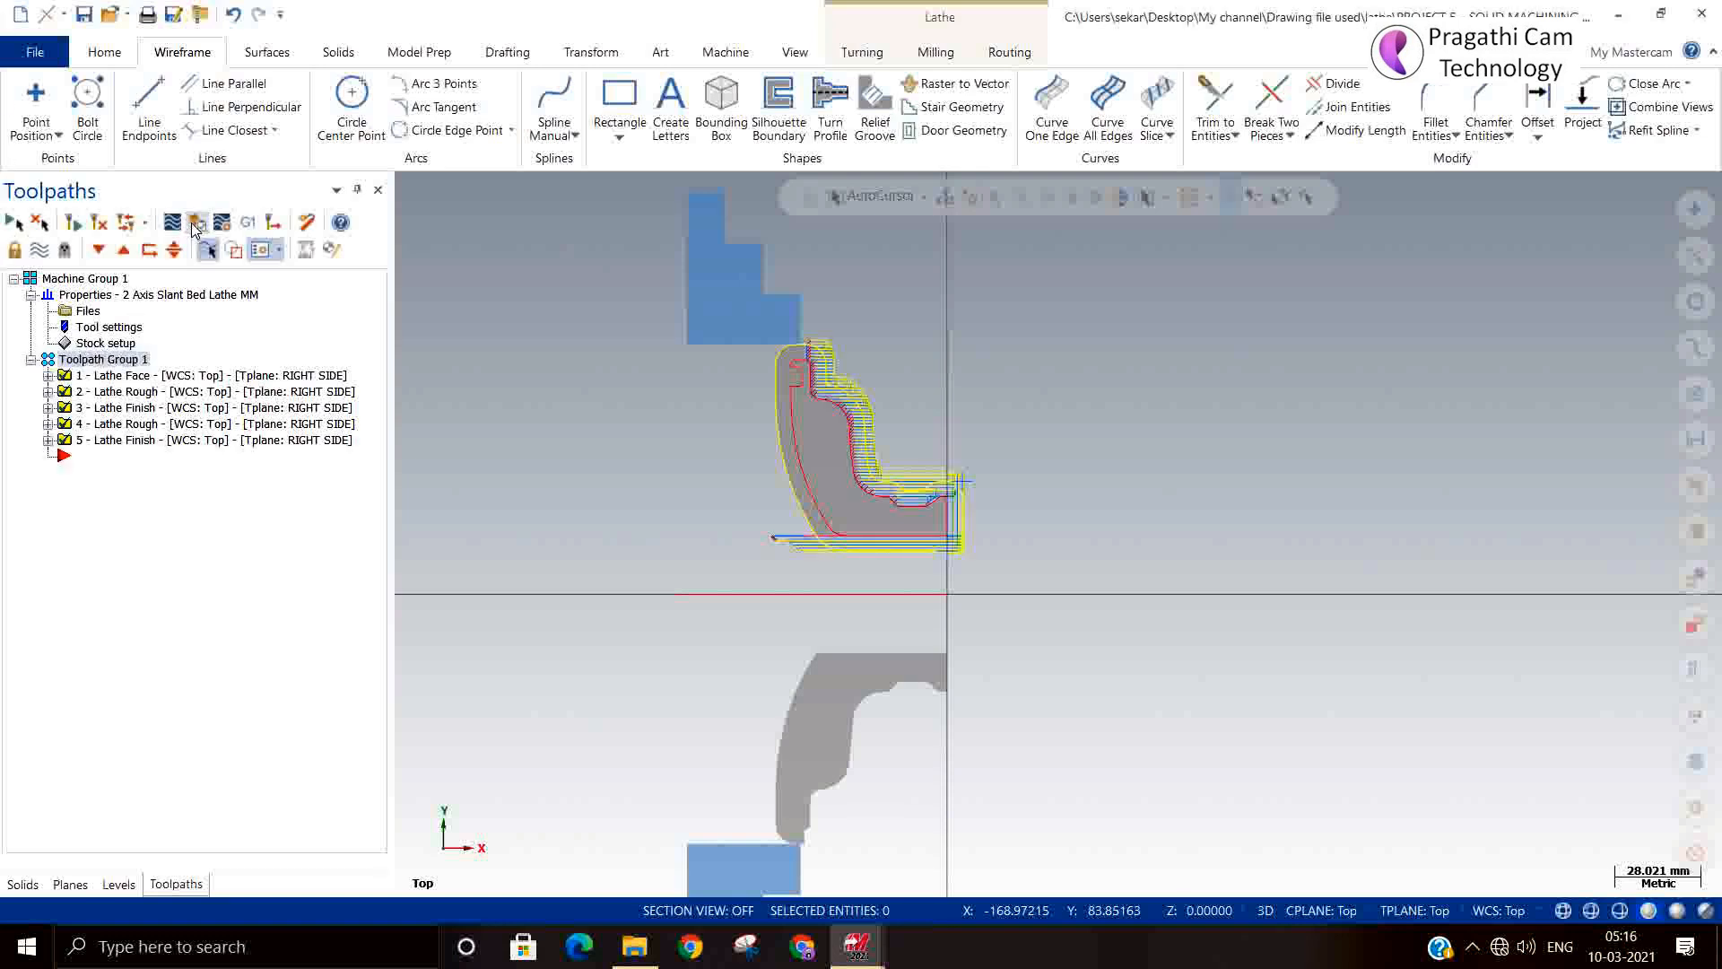
click(197, 223)
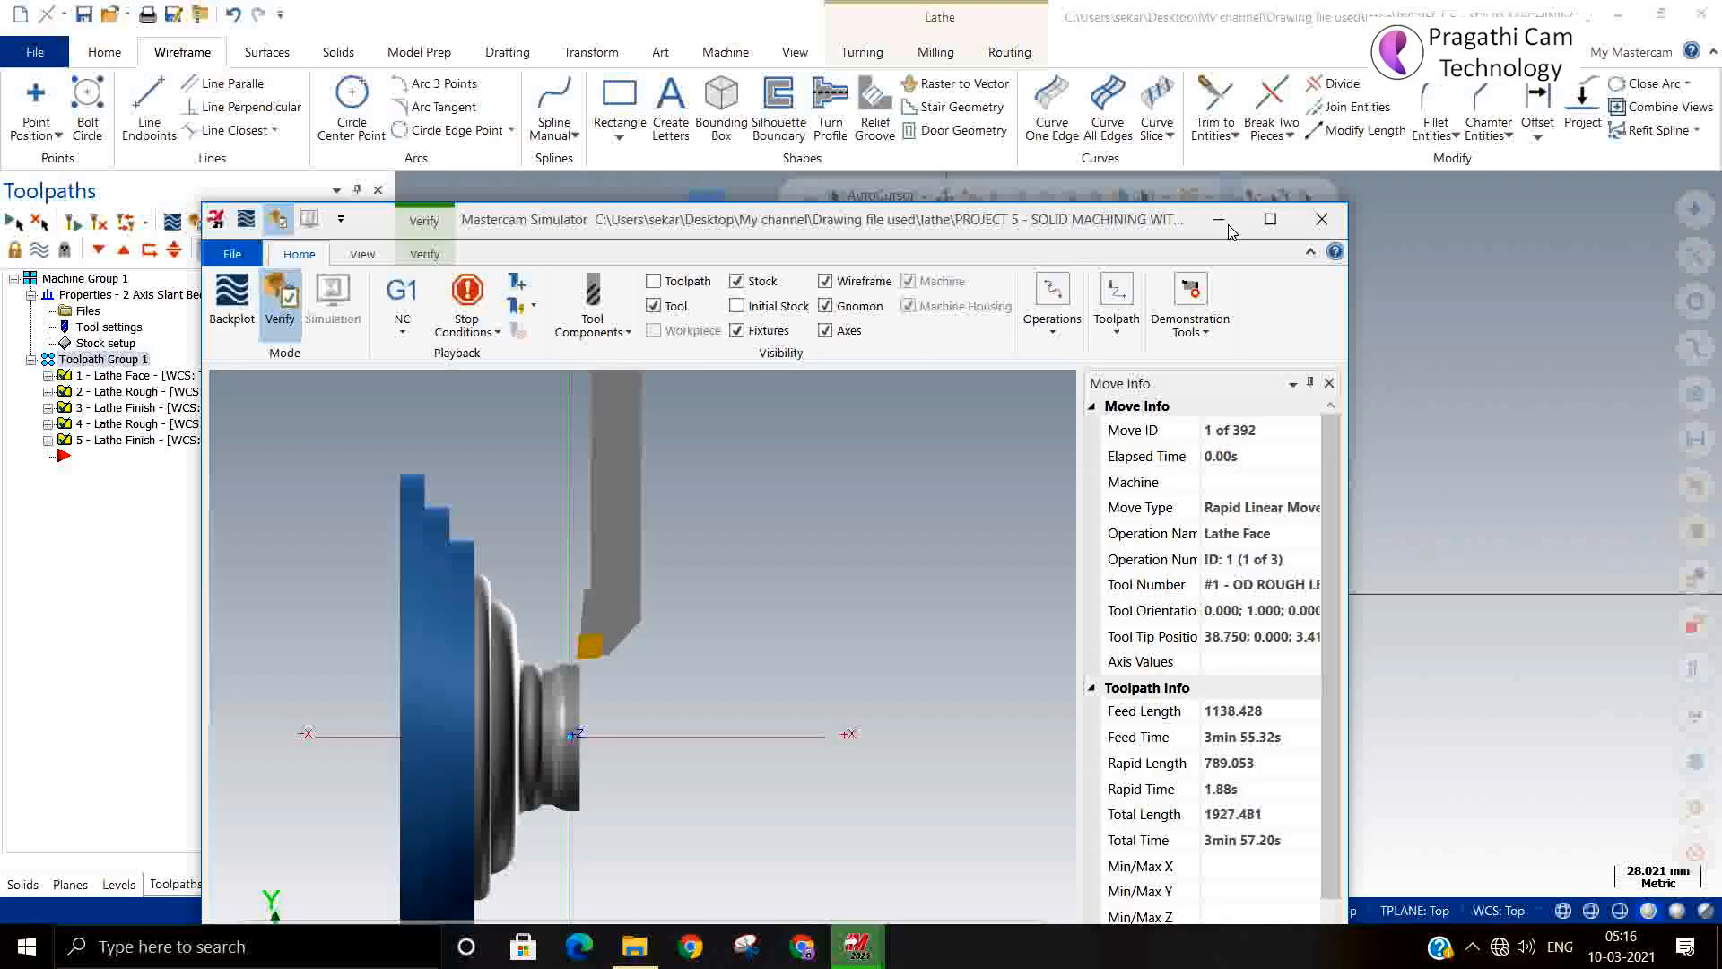
click(1270, 219)
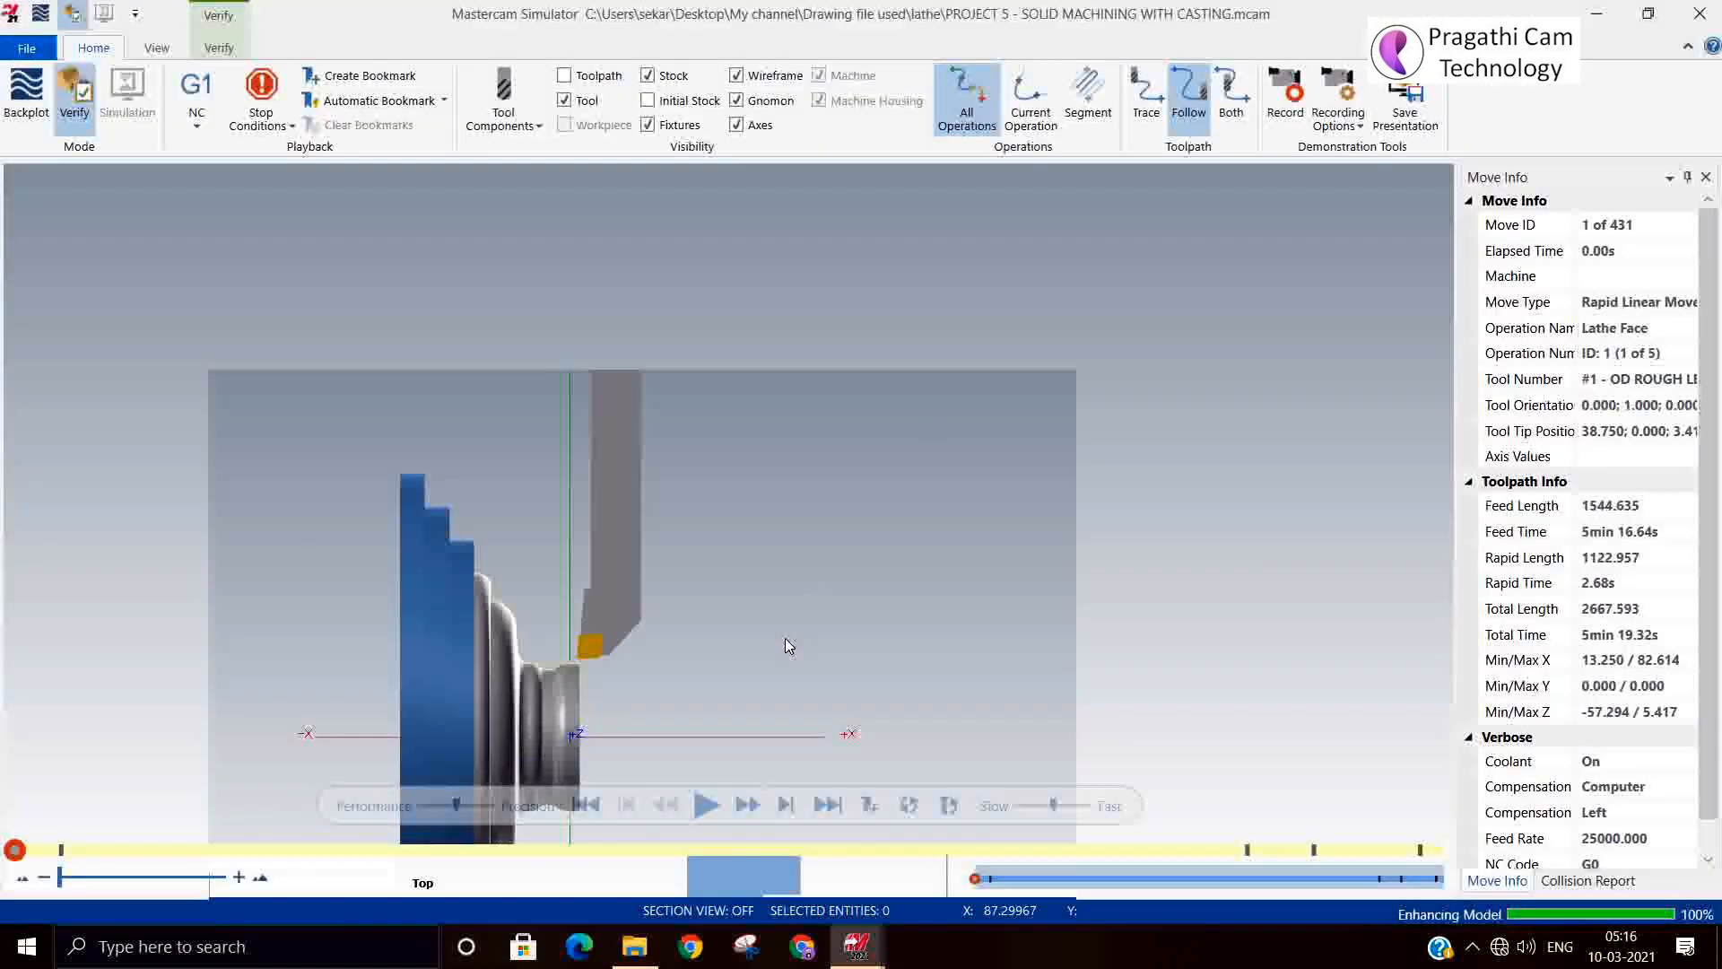
click(706, 806)
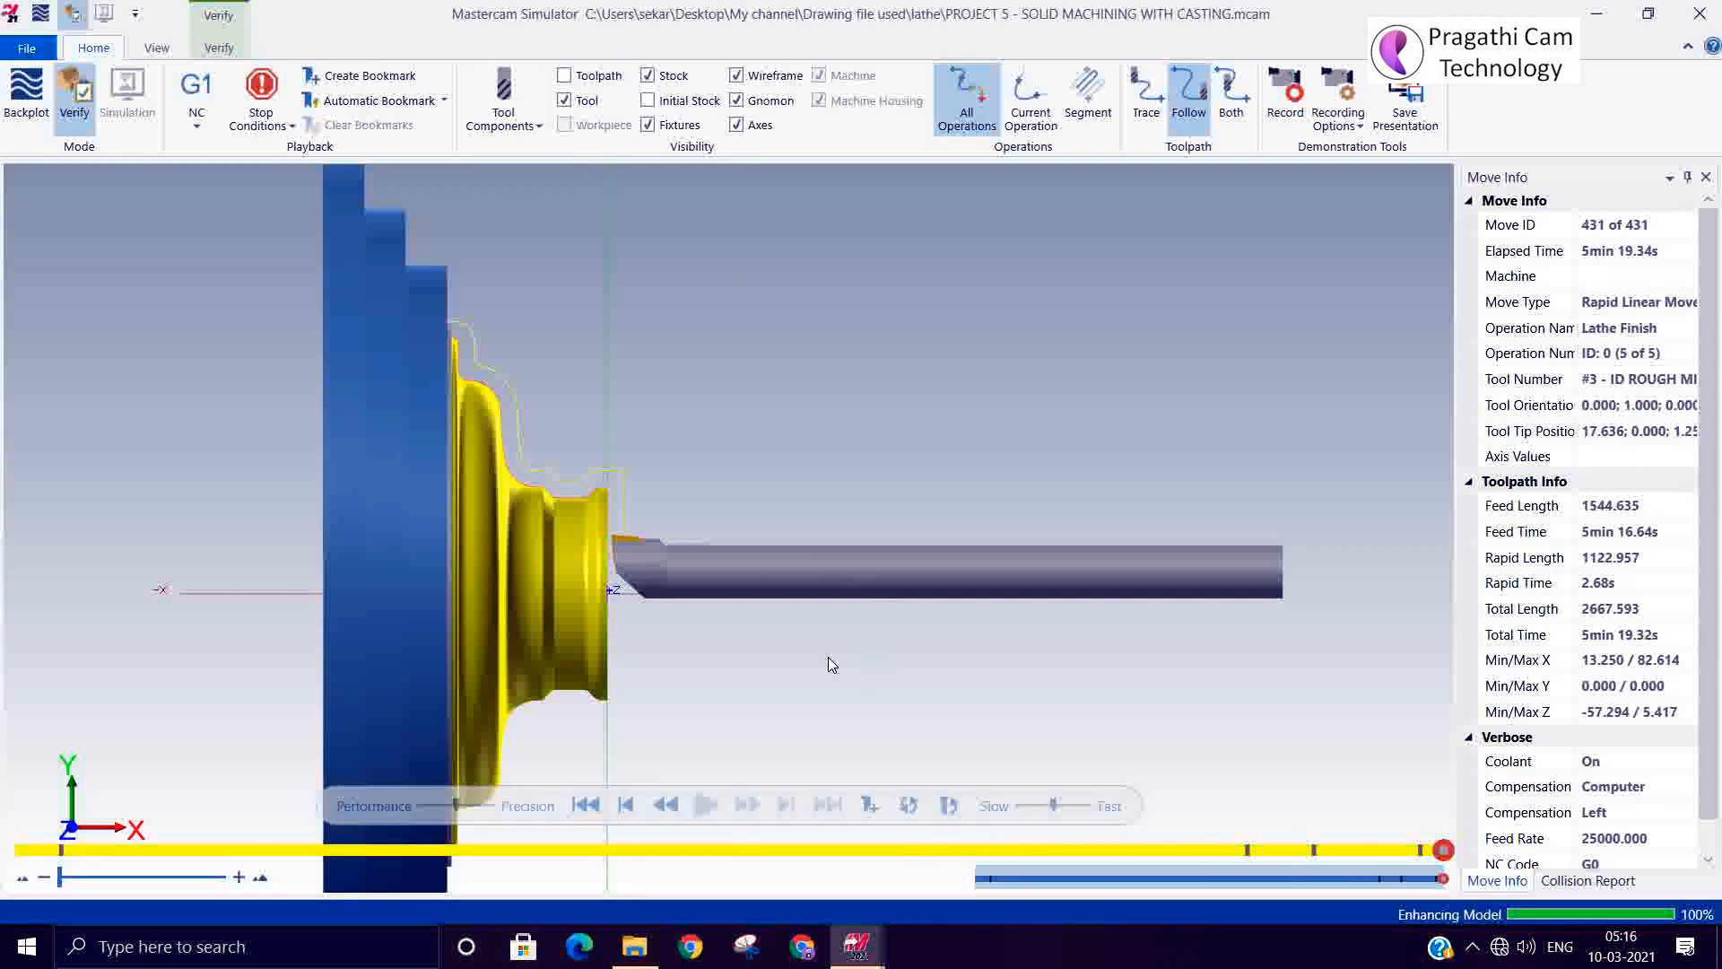
middle_drag(826, 661, 758, 671)
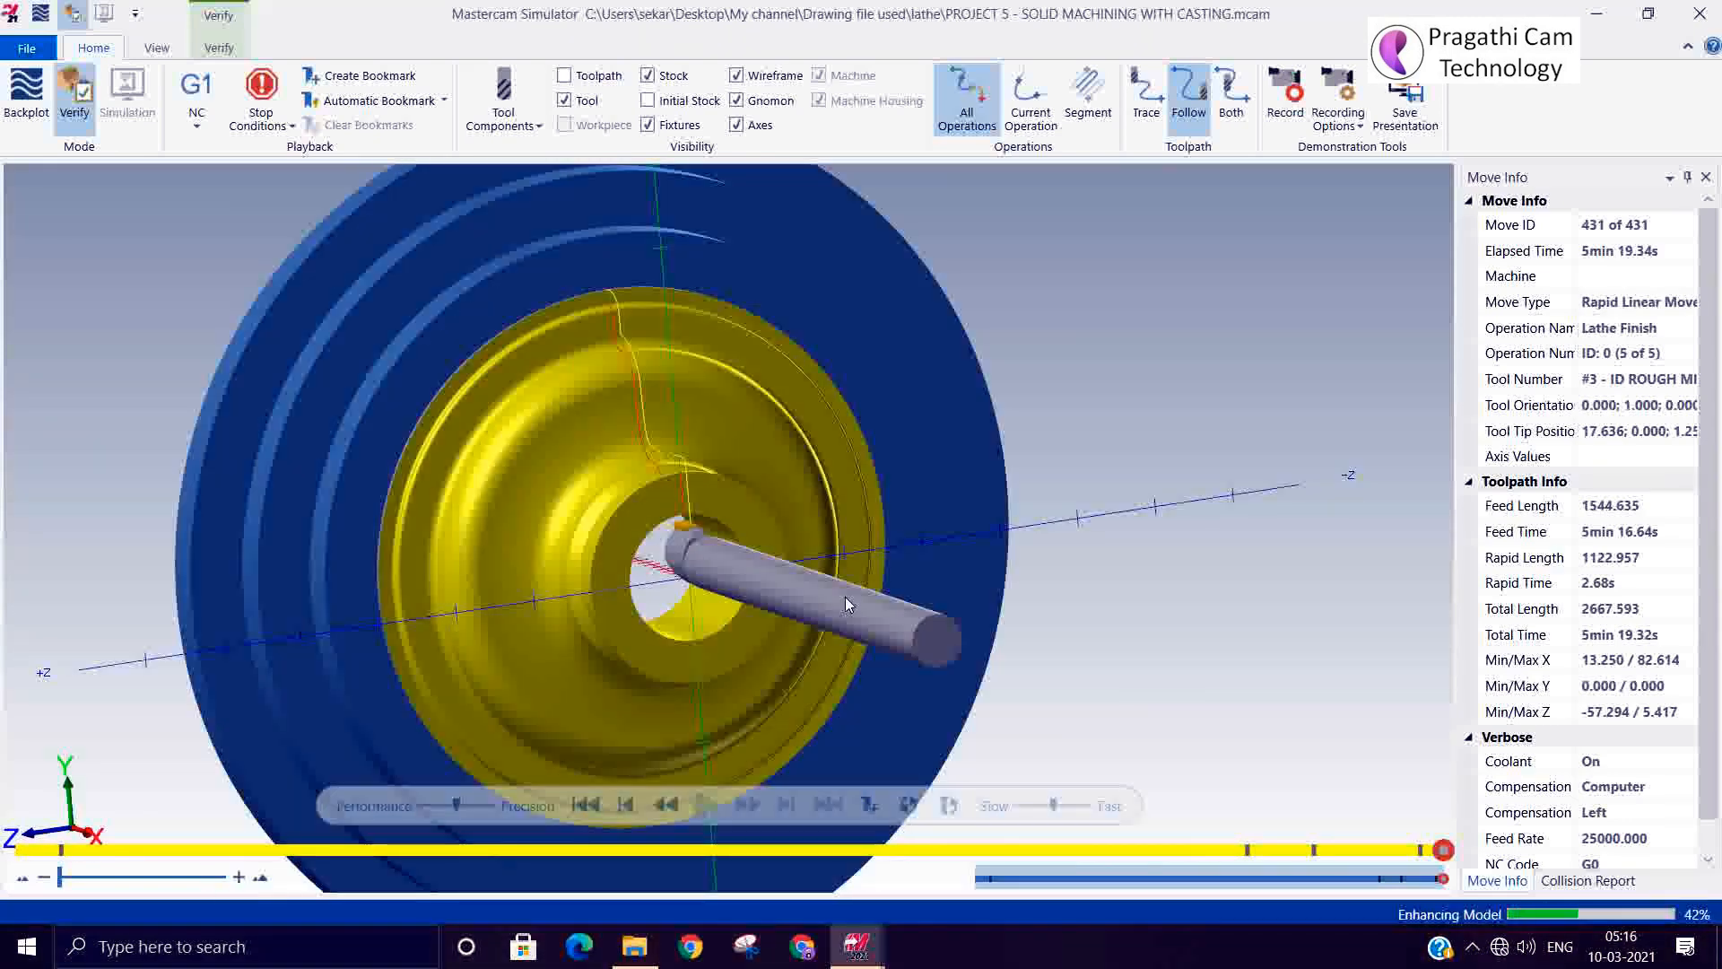
click(1700, 14)
Add a new lathe machine group with the default name and properties below the existing Machine Group 1.
right_click(626, 433)
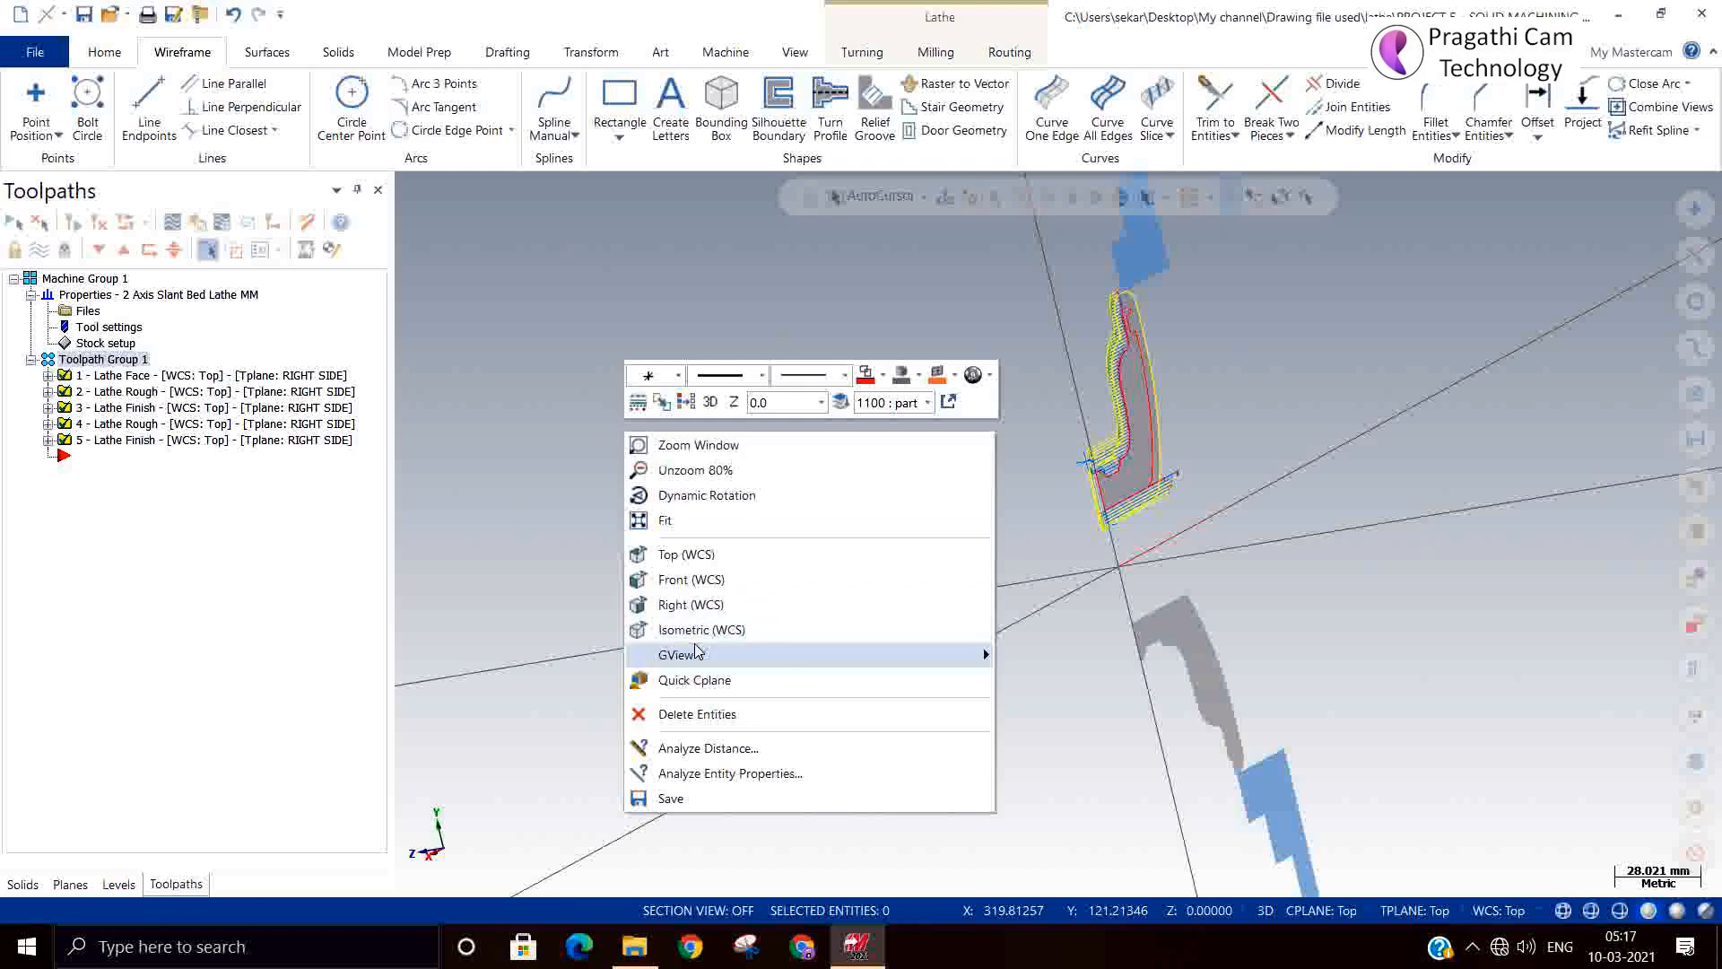
click(695, 629)
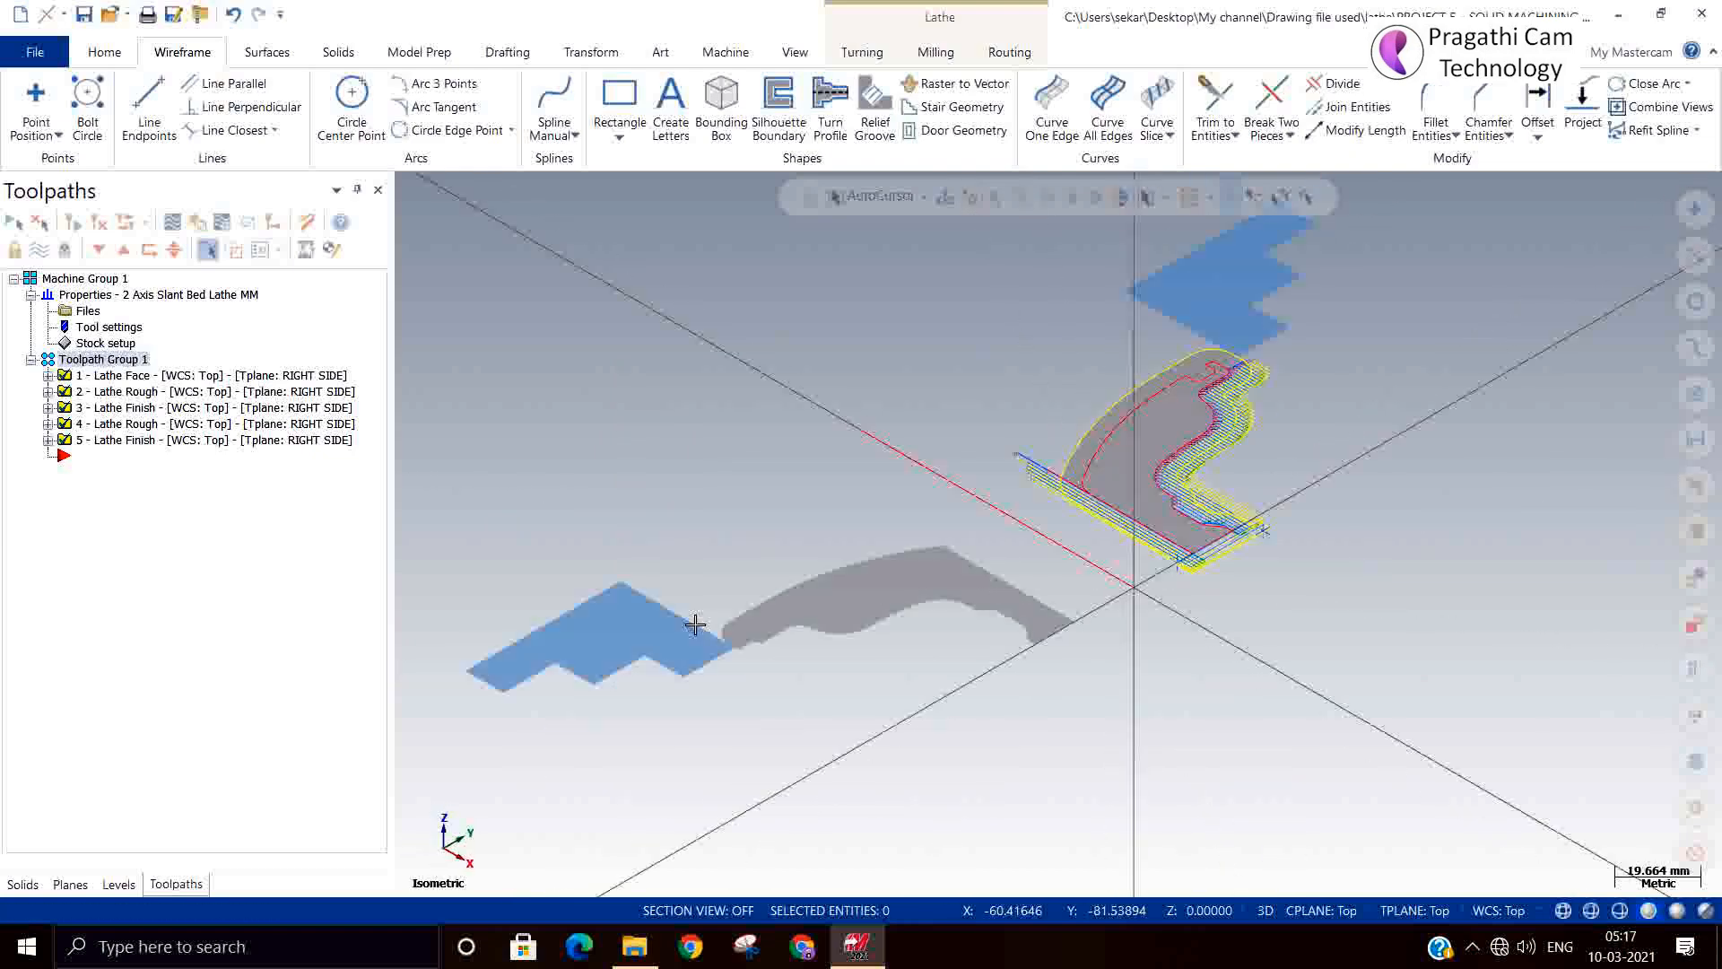
right_click(767, 489)
click(798, 597)
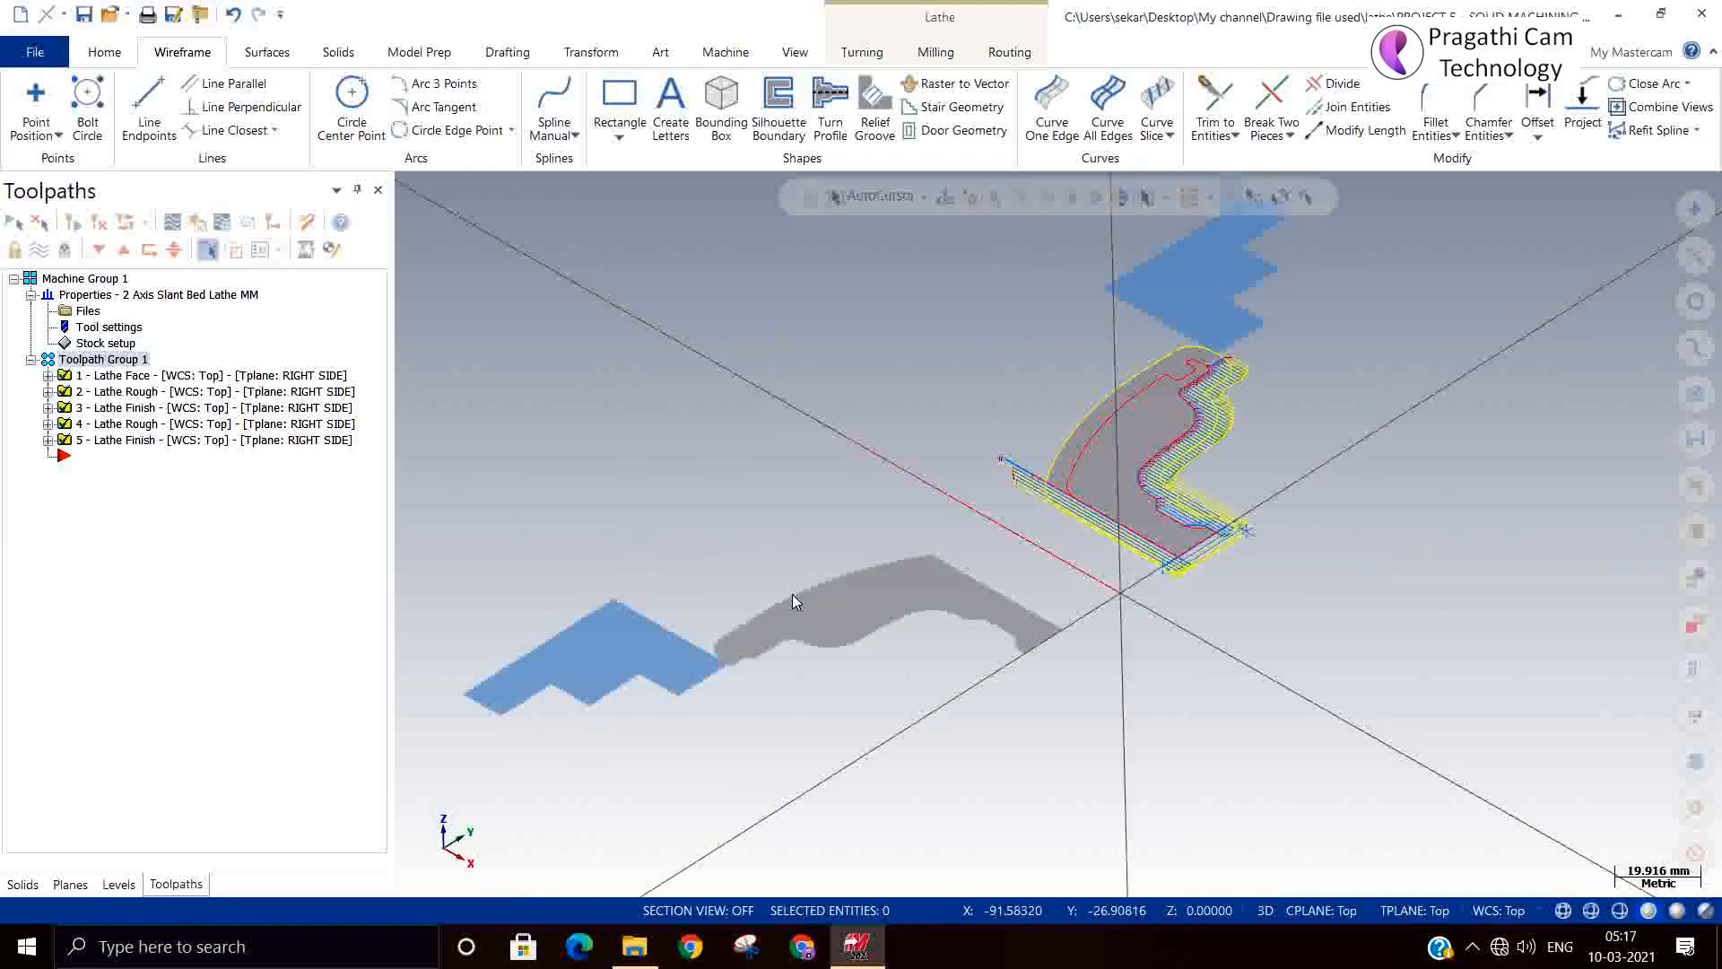
scroll(1005, 531, down, 2)
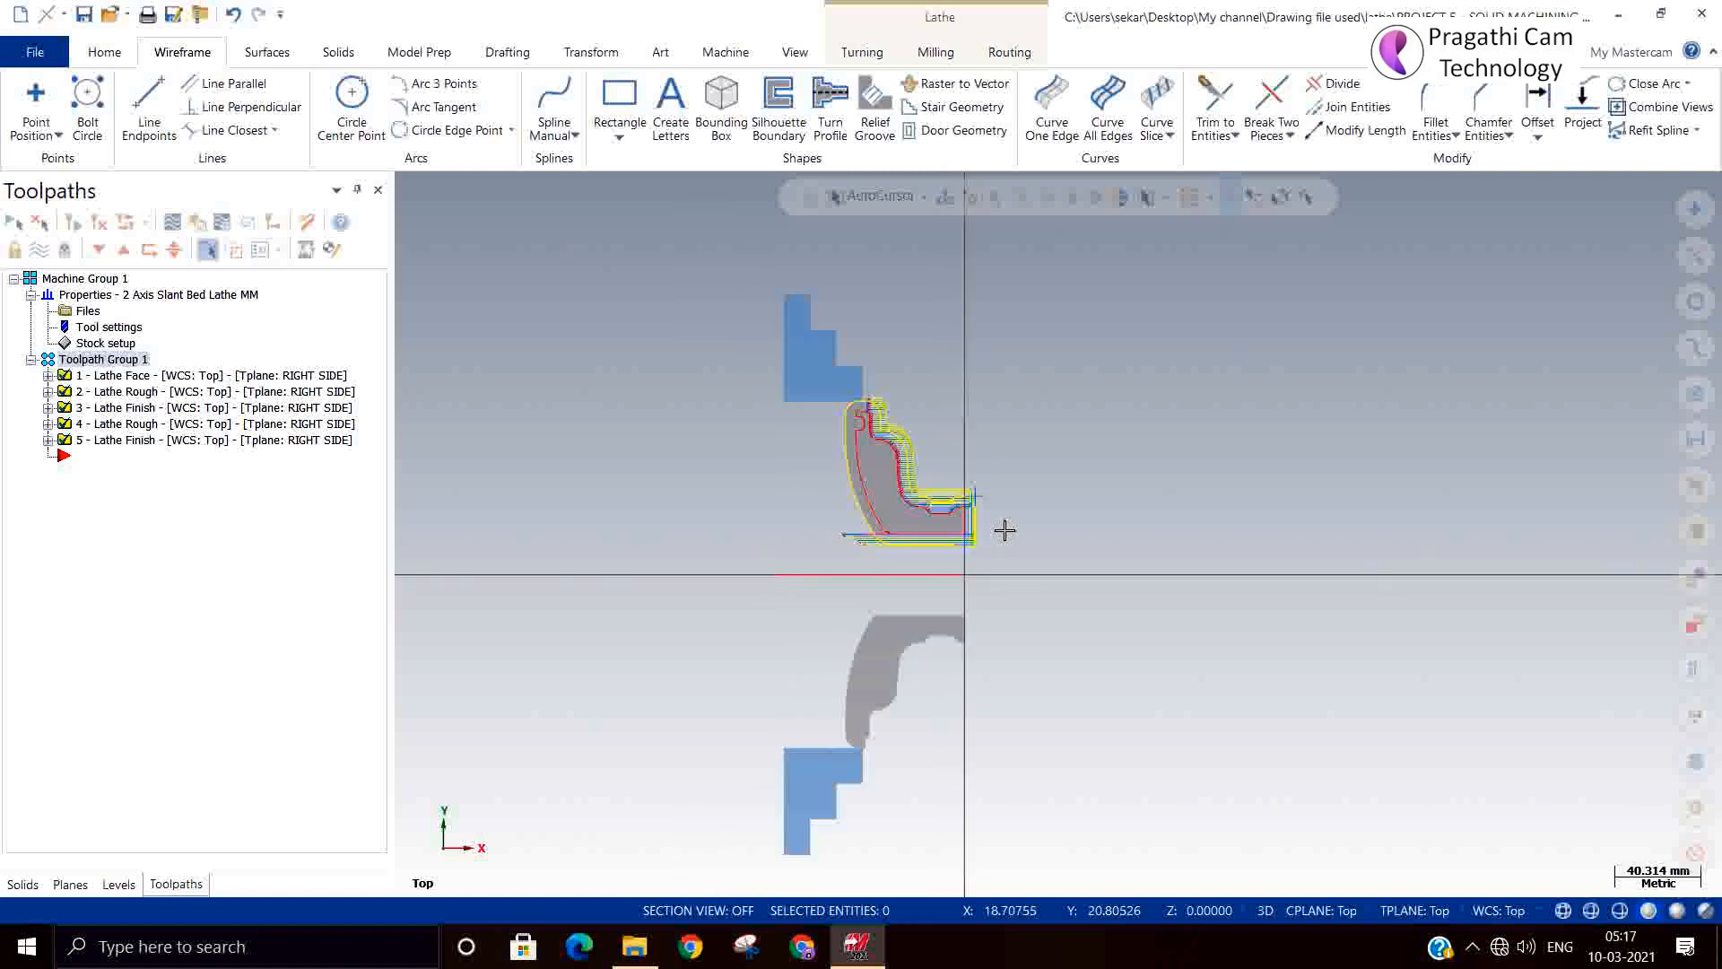
right_click(122, 529)
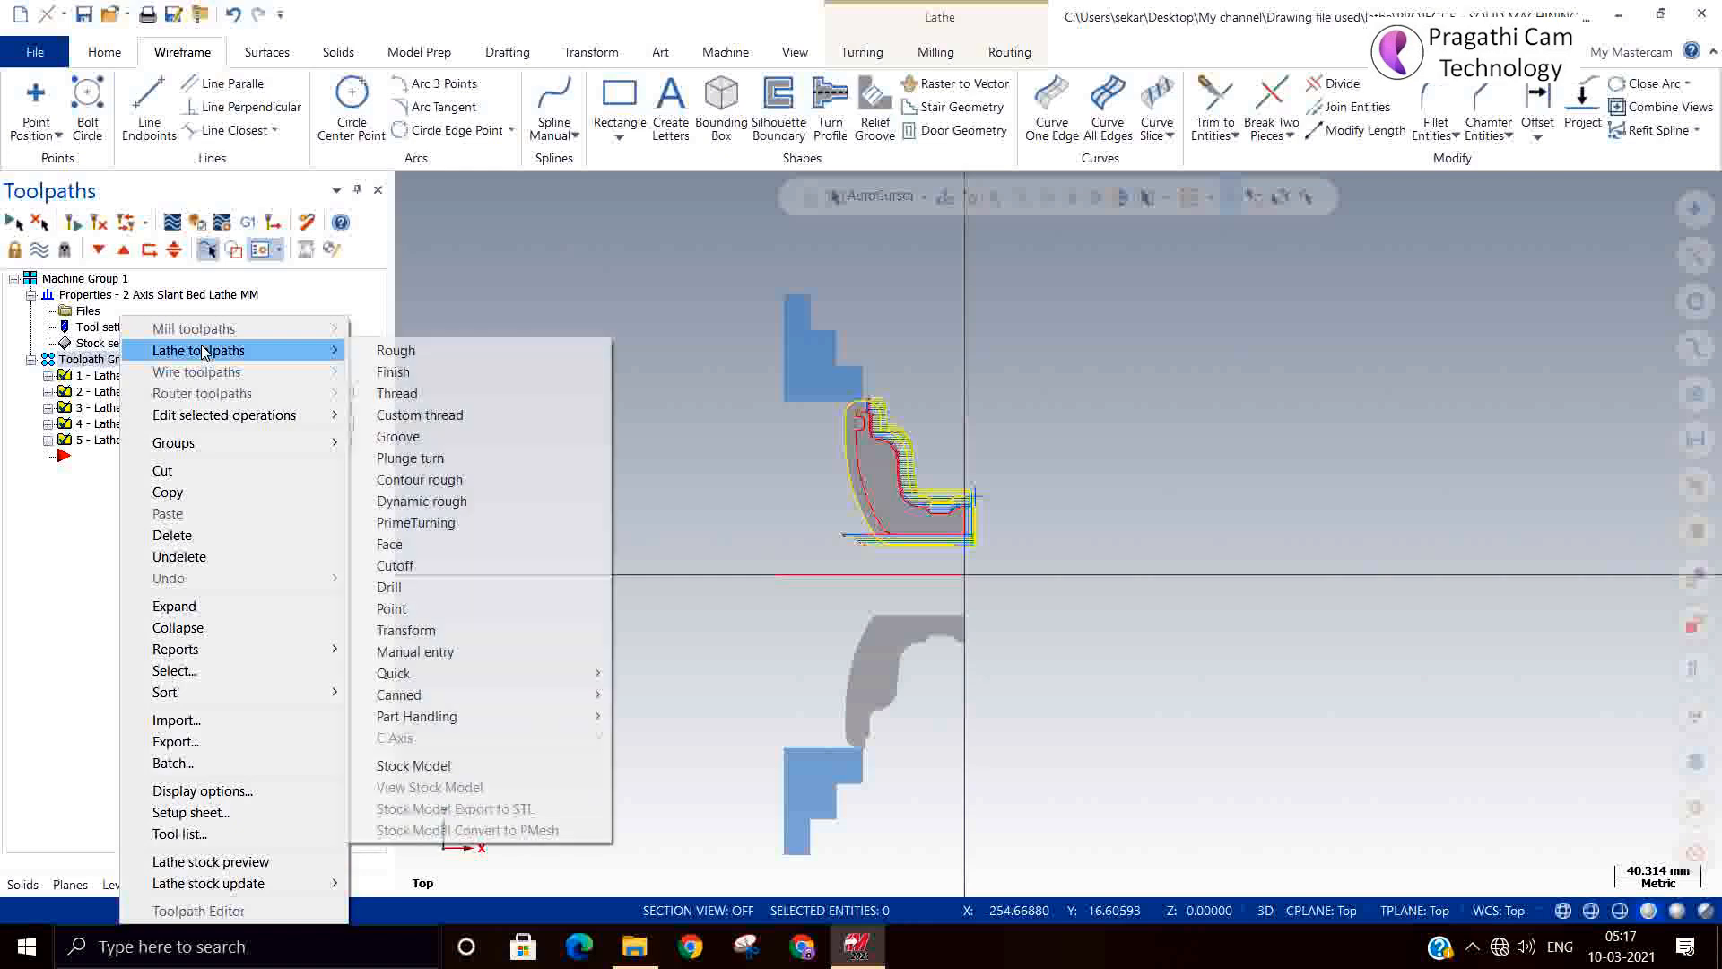
mouse_move(188, 417)
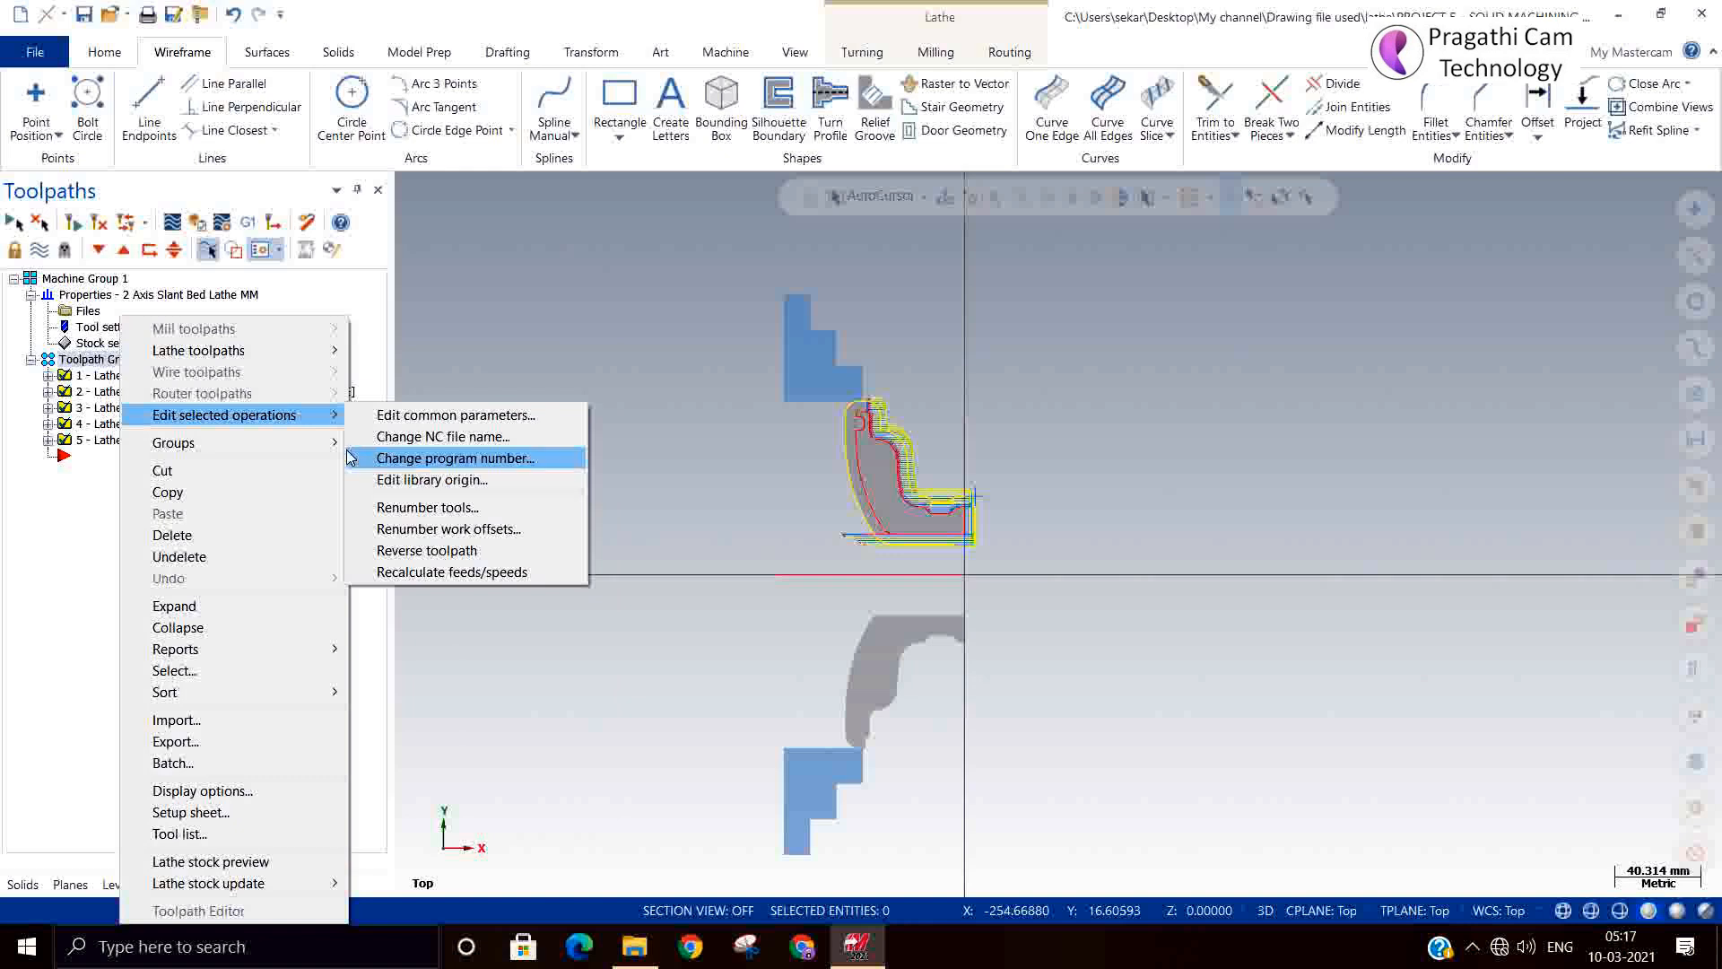
mouse_move(243, 449)
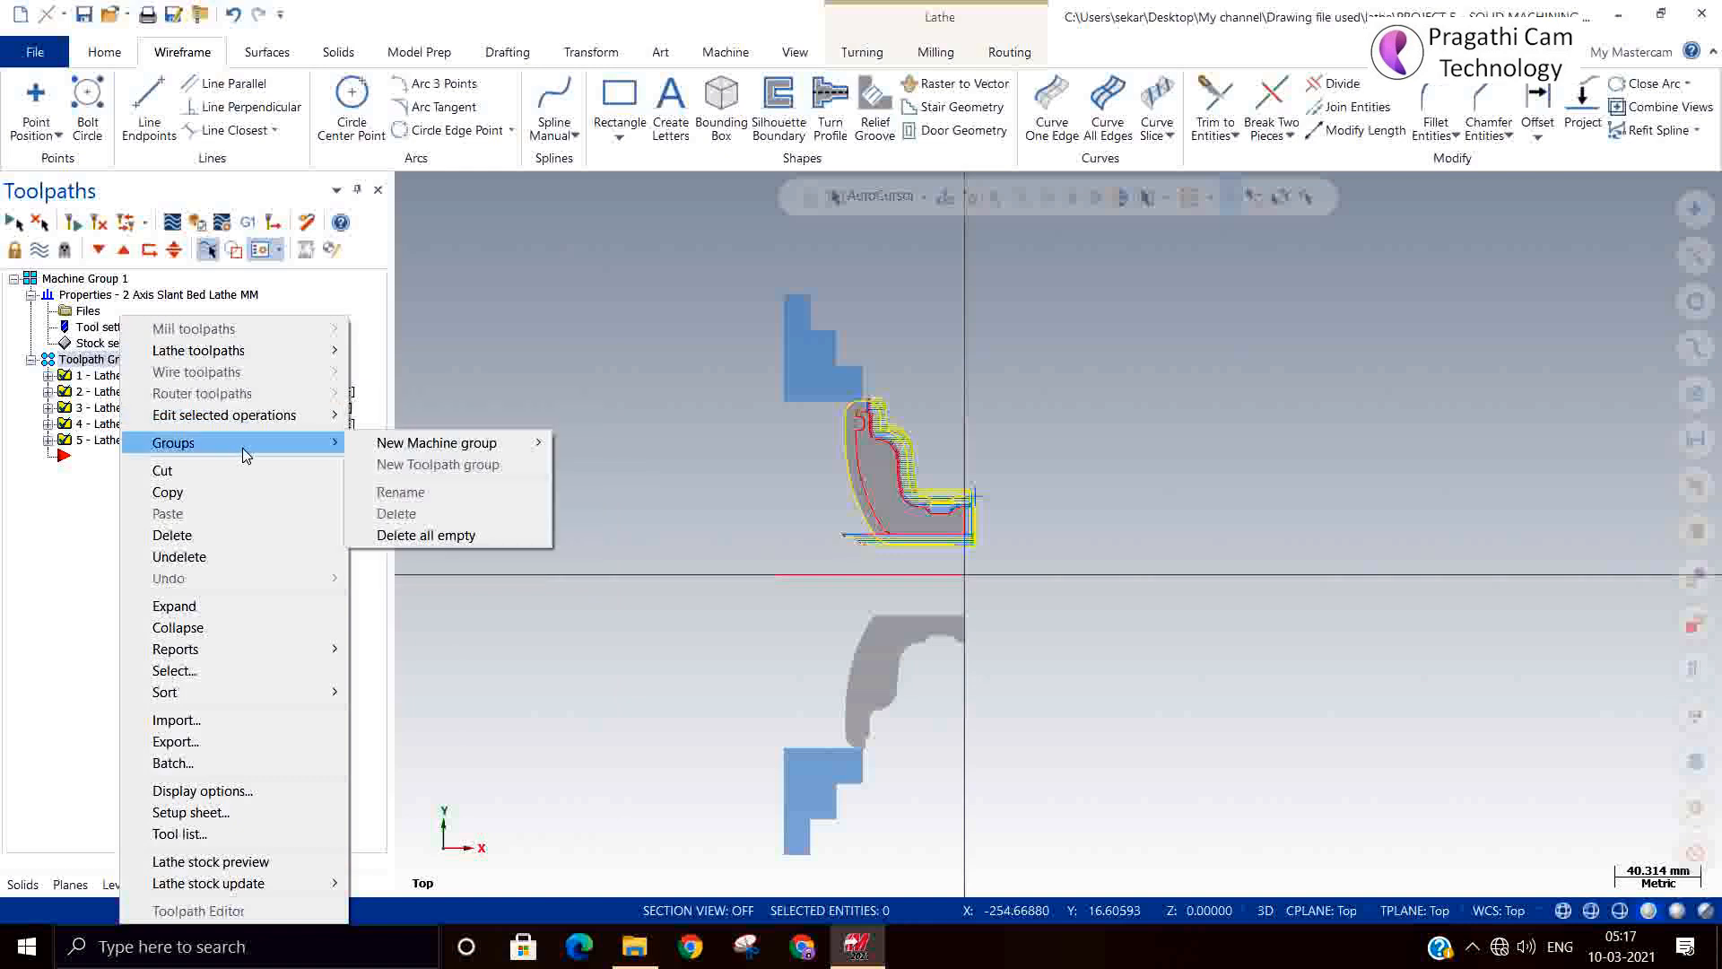
mouse_move(466, 448)
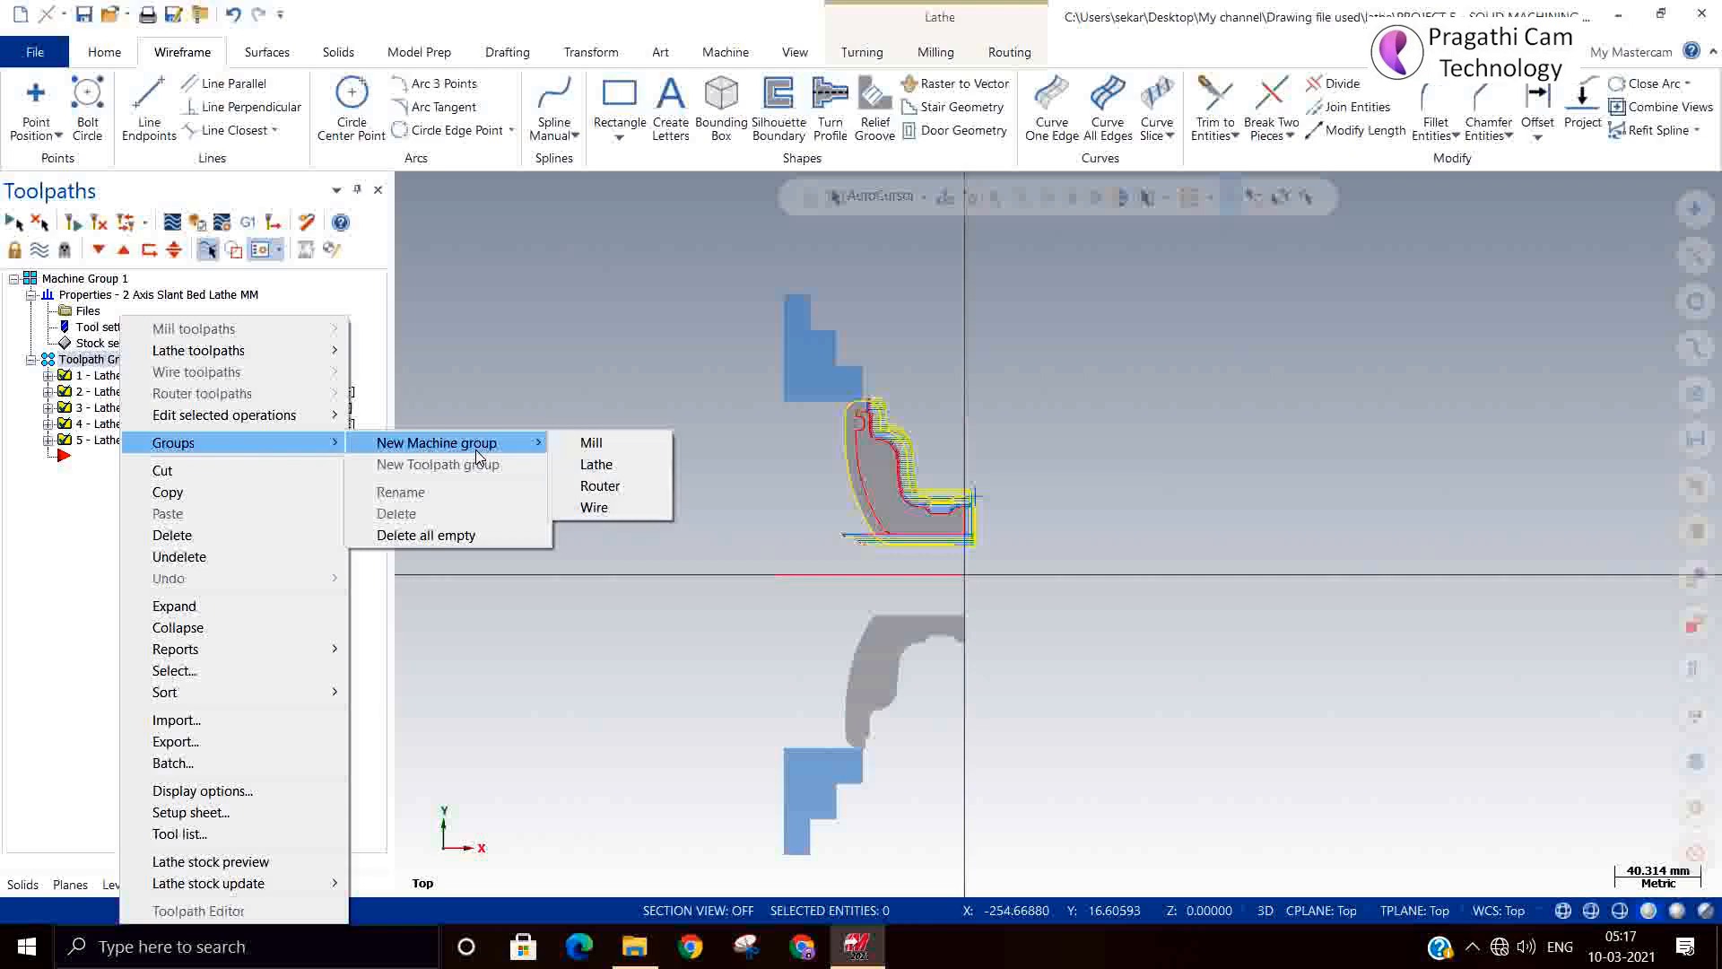
click(585, 466)
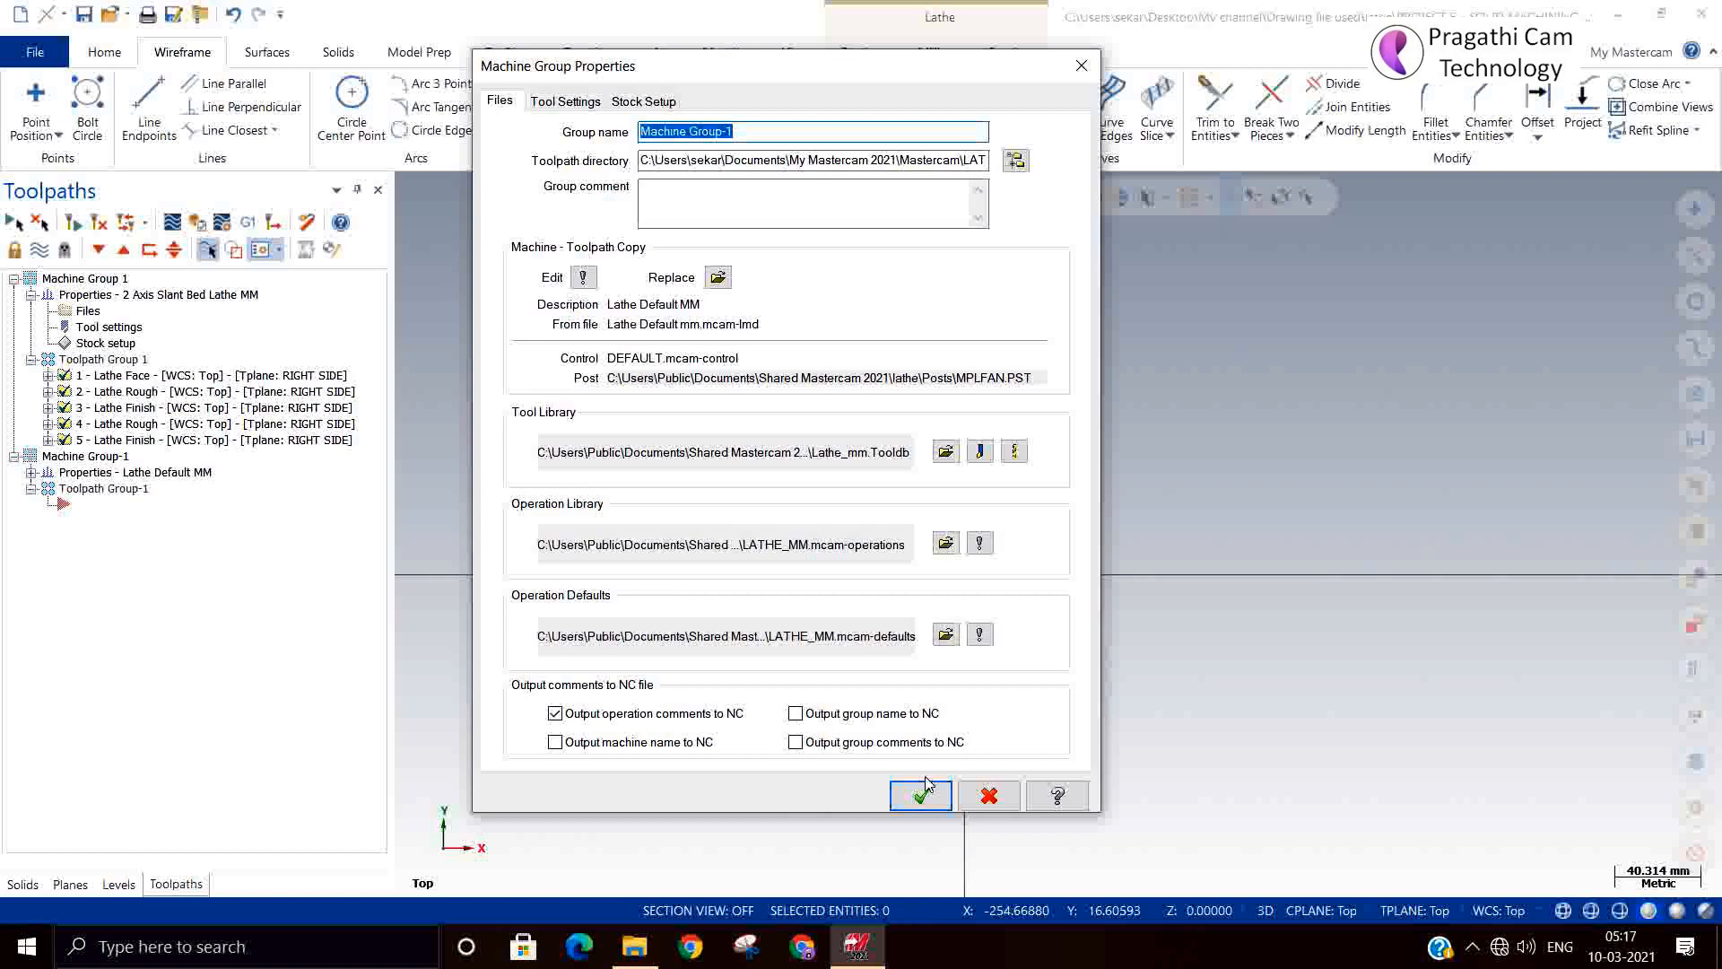
click(923, 799)
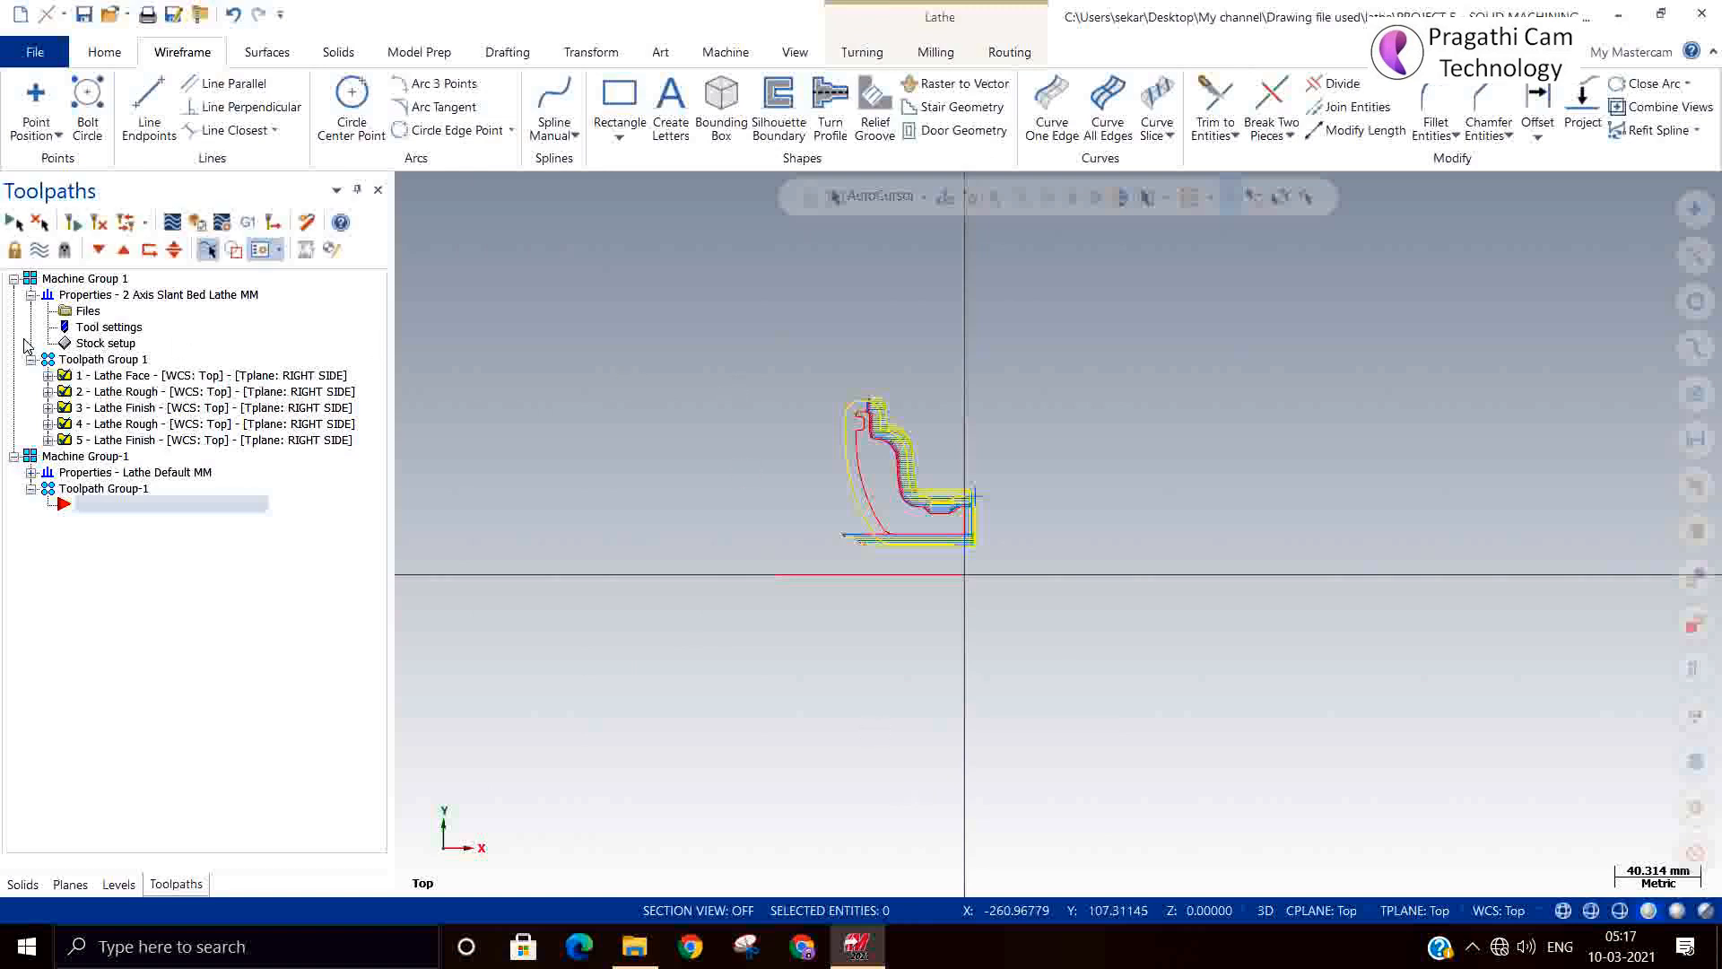
Hide the toolpath display and move all visible wireframe geometry to level 2000 named "Second setup".
click(38, 249)
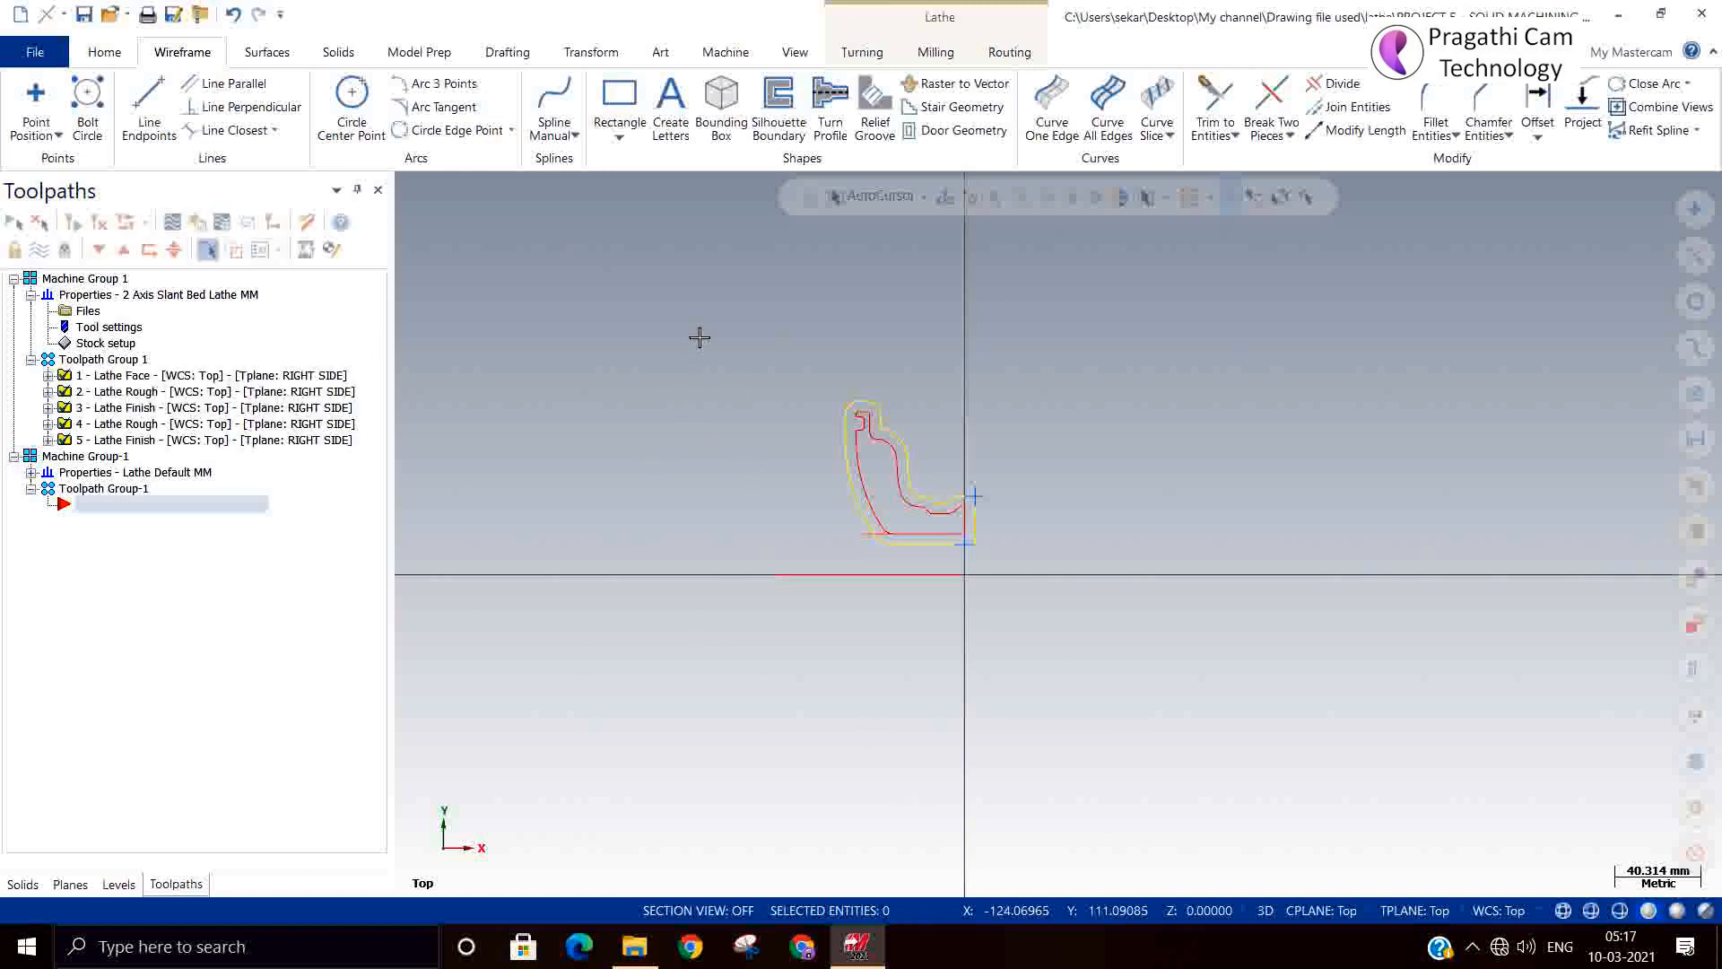
drag(699, 337, 1097, 660)
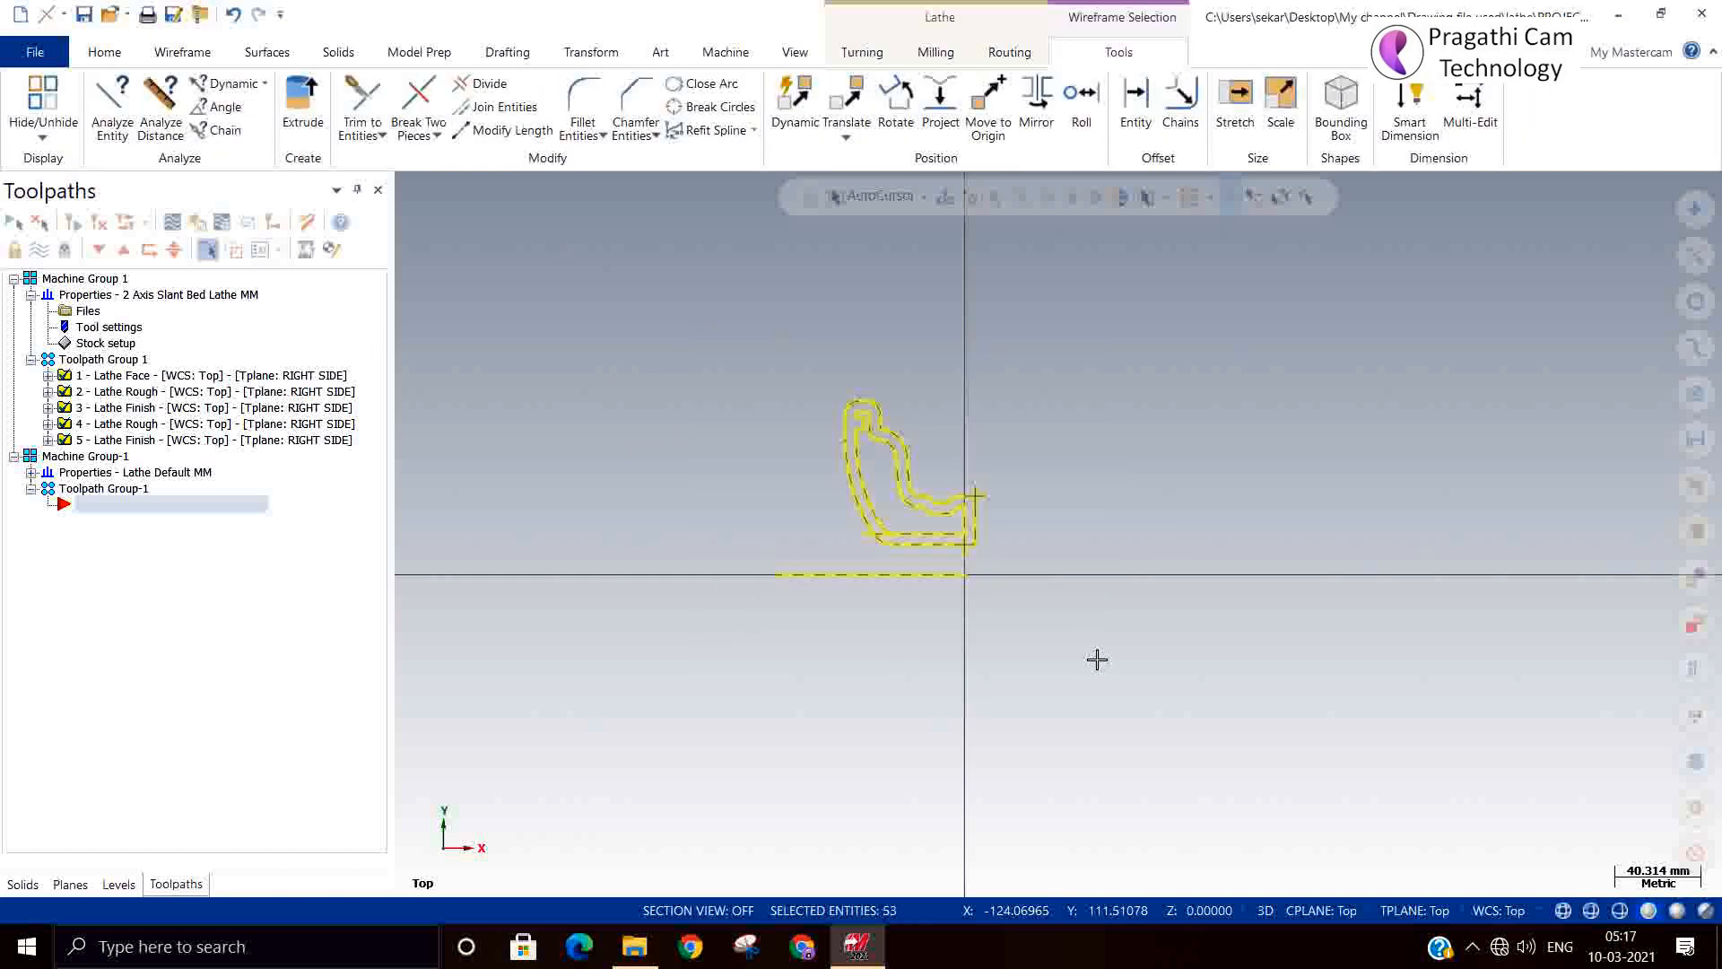
right_click(1068, 562)
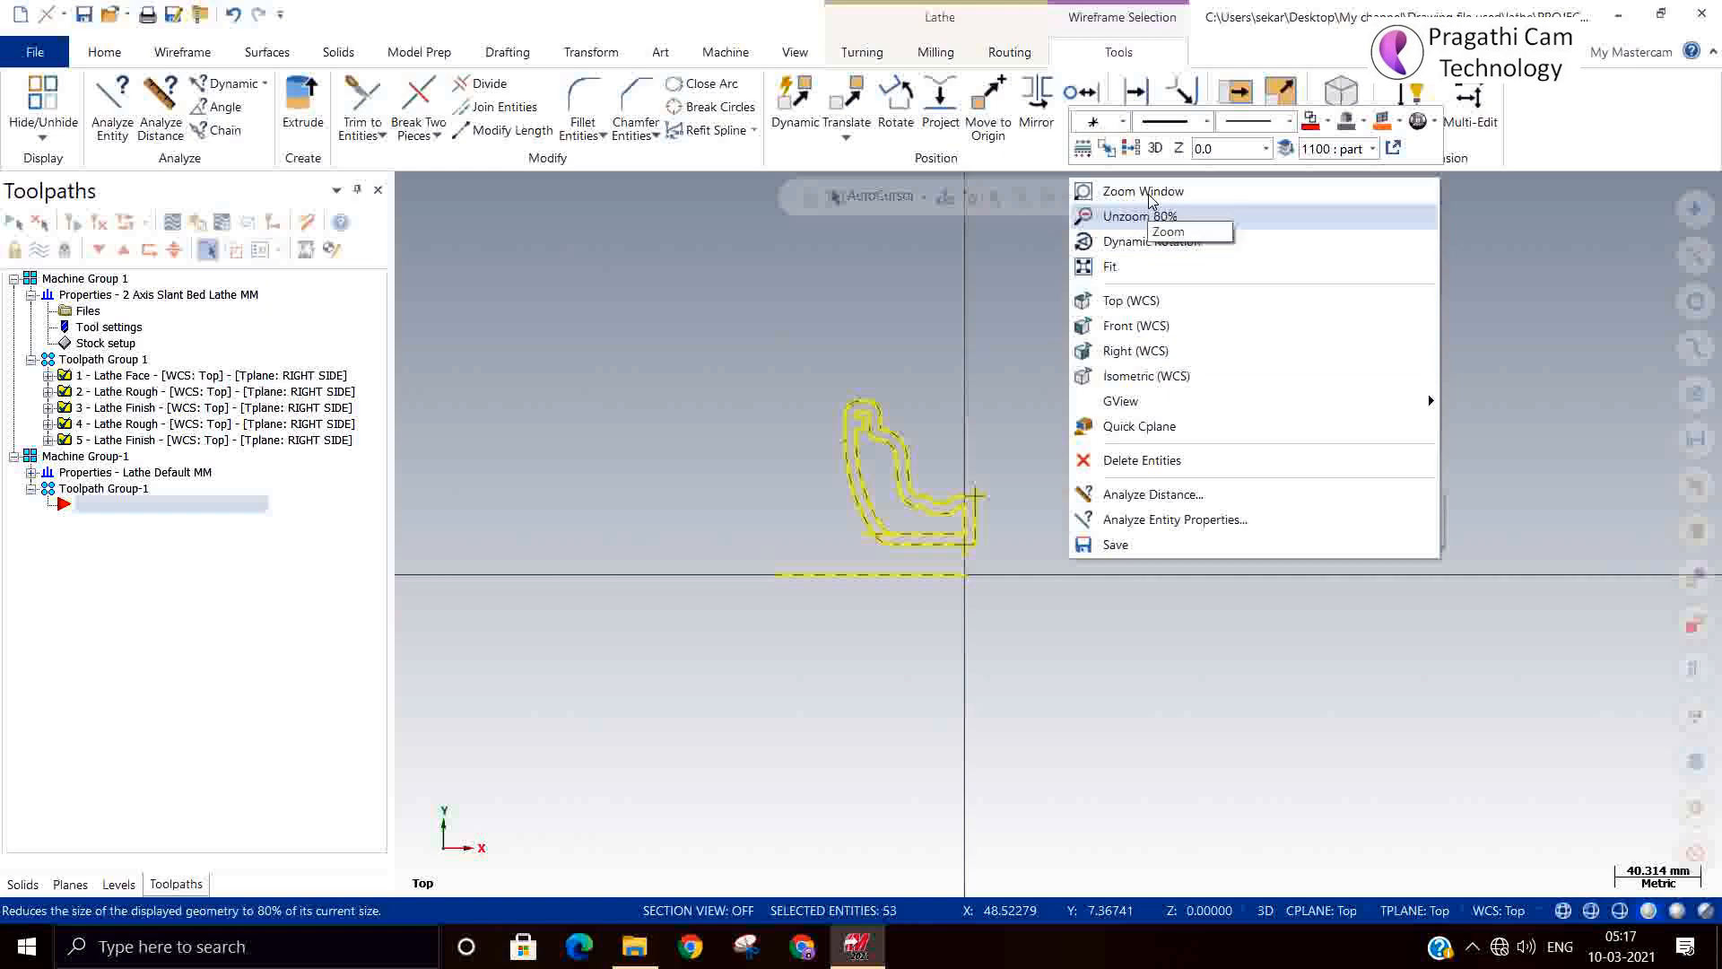
click(1286, 148)
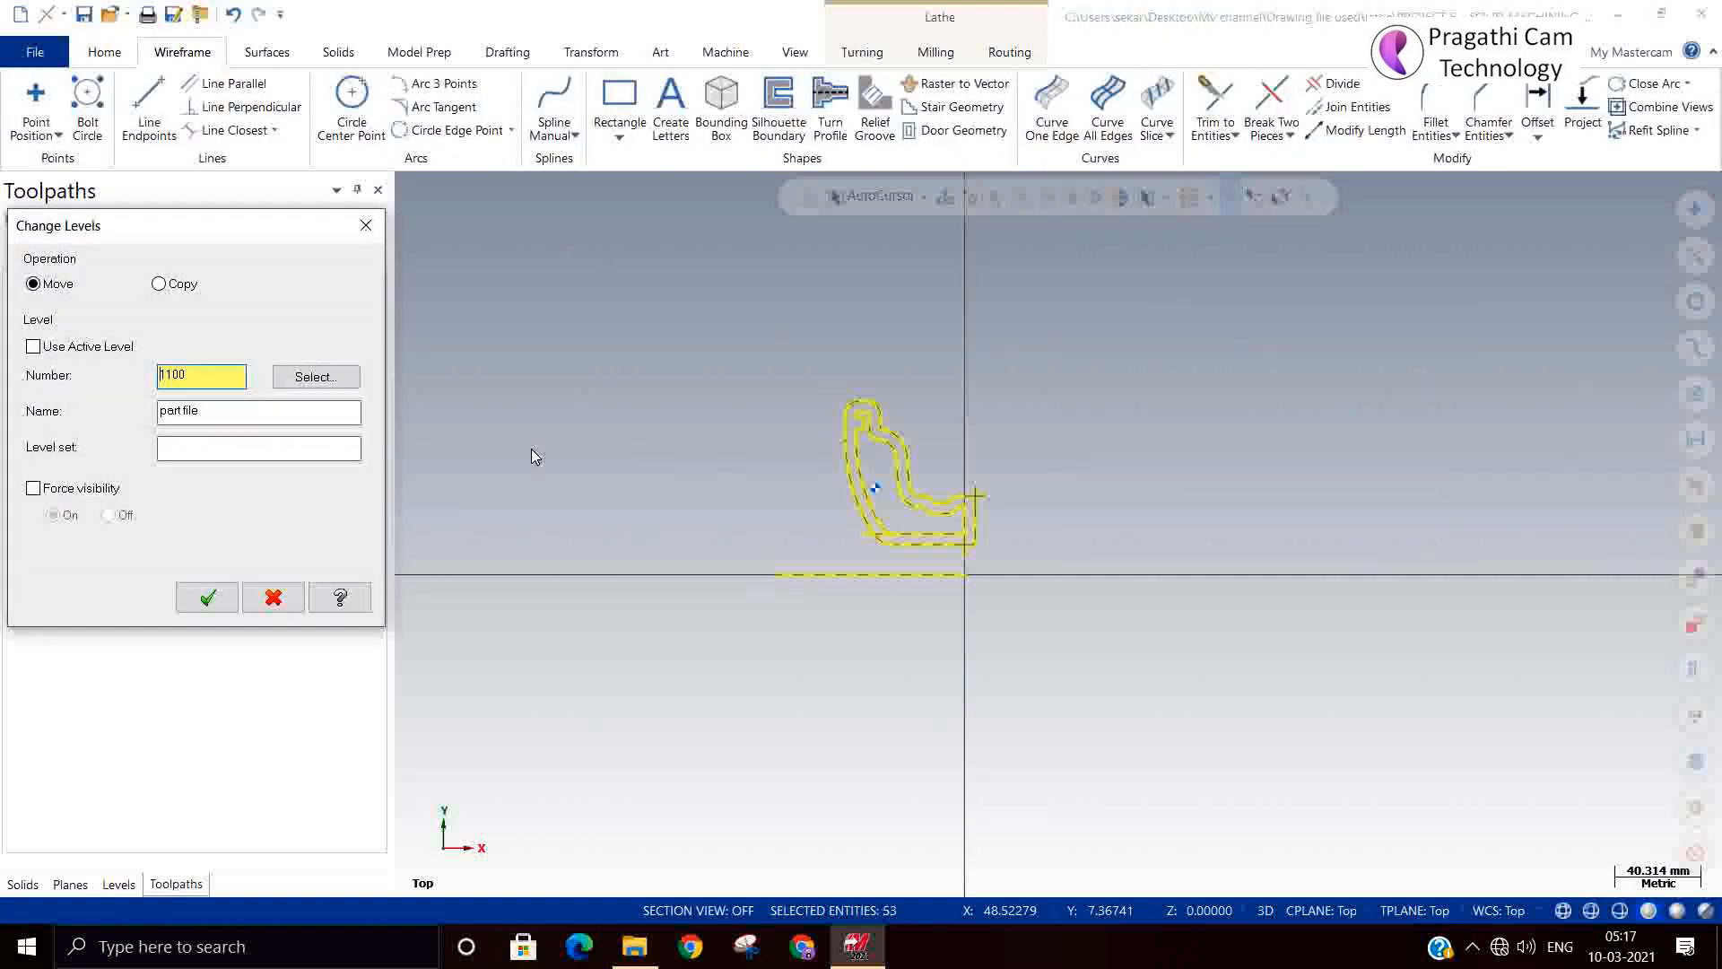
drag(199, 377, 1, 350)
text(2000)
drag(215, 414, 1, 353)
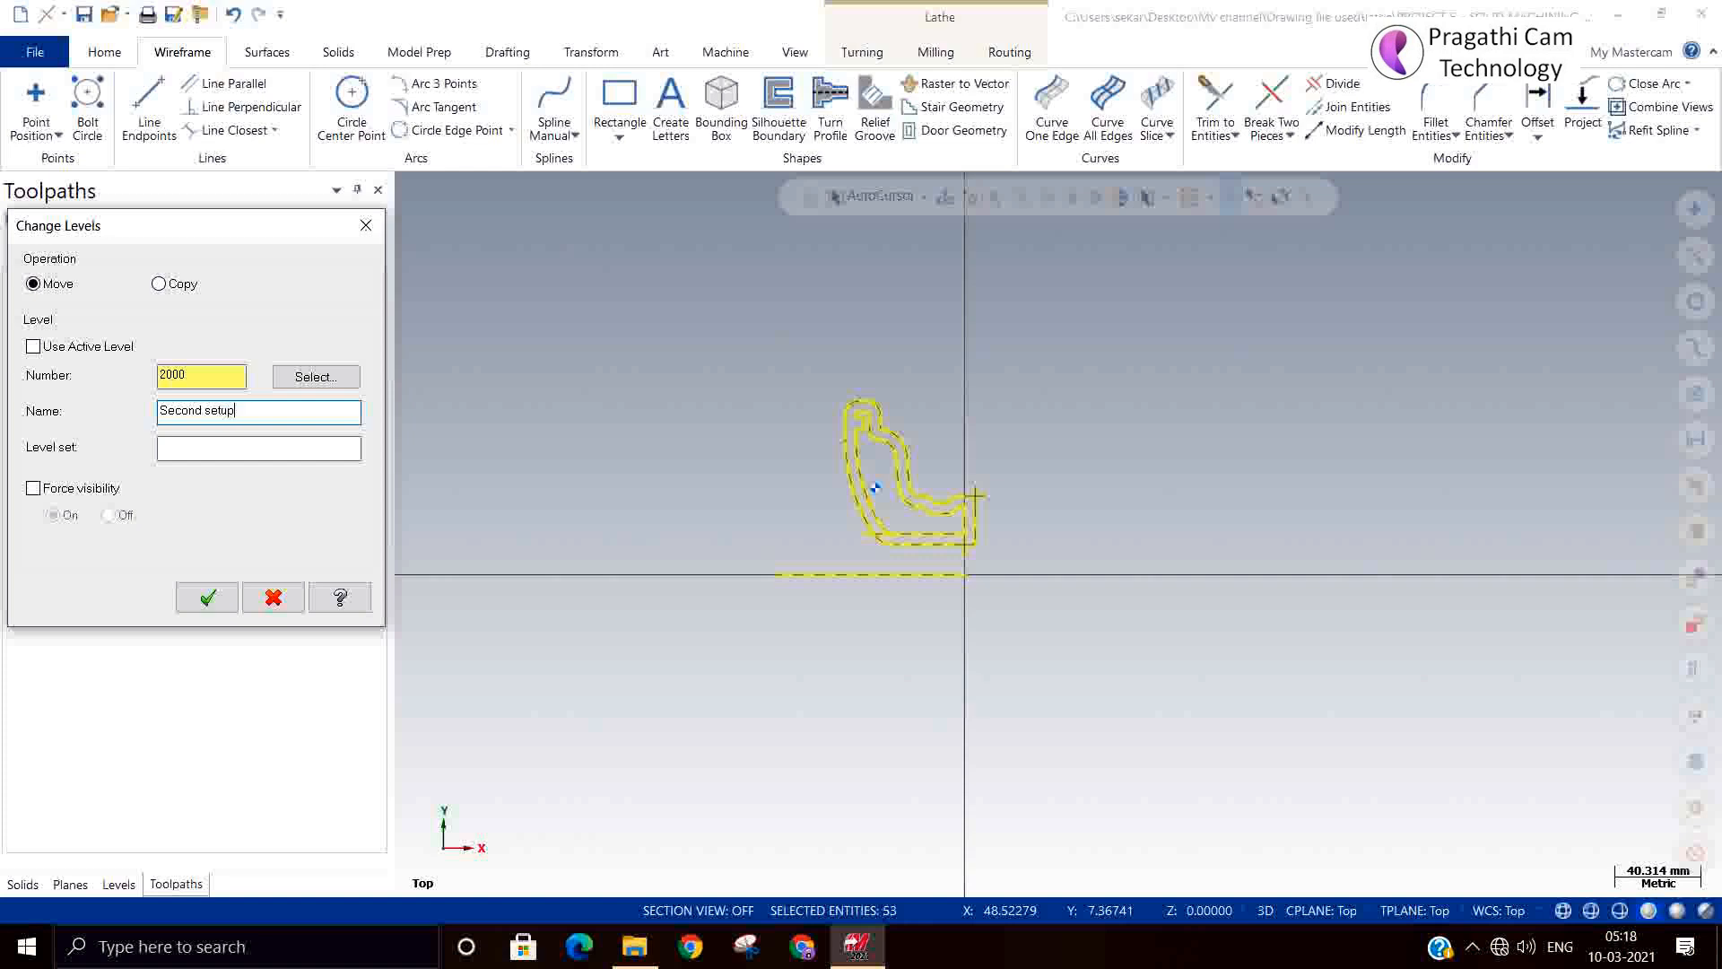
click(196, 608)
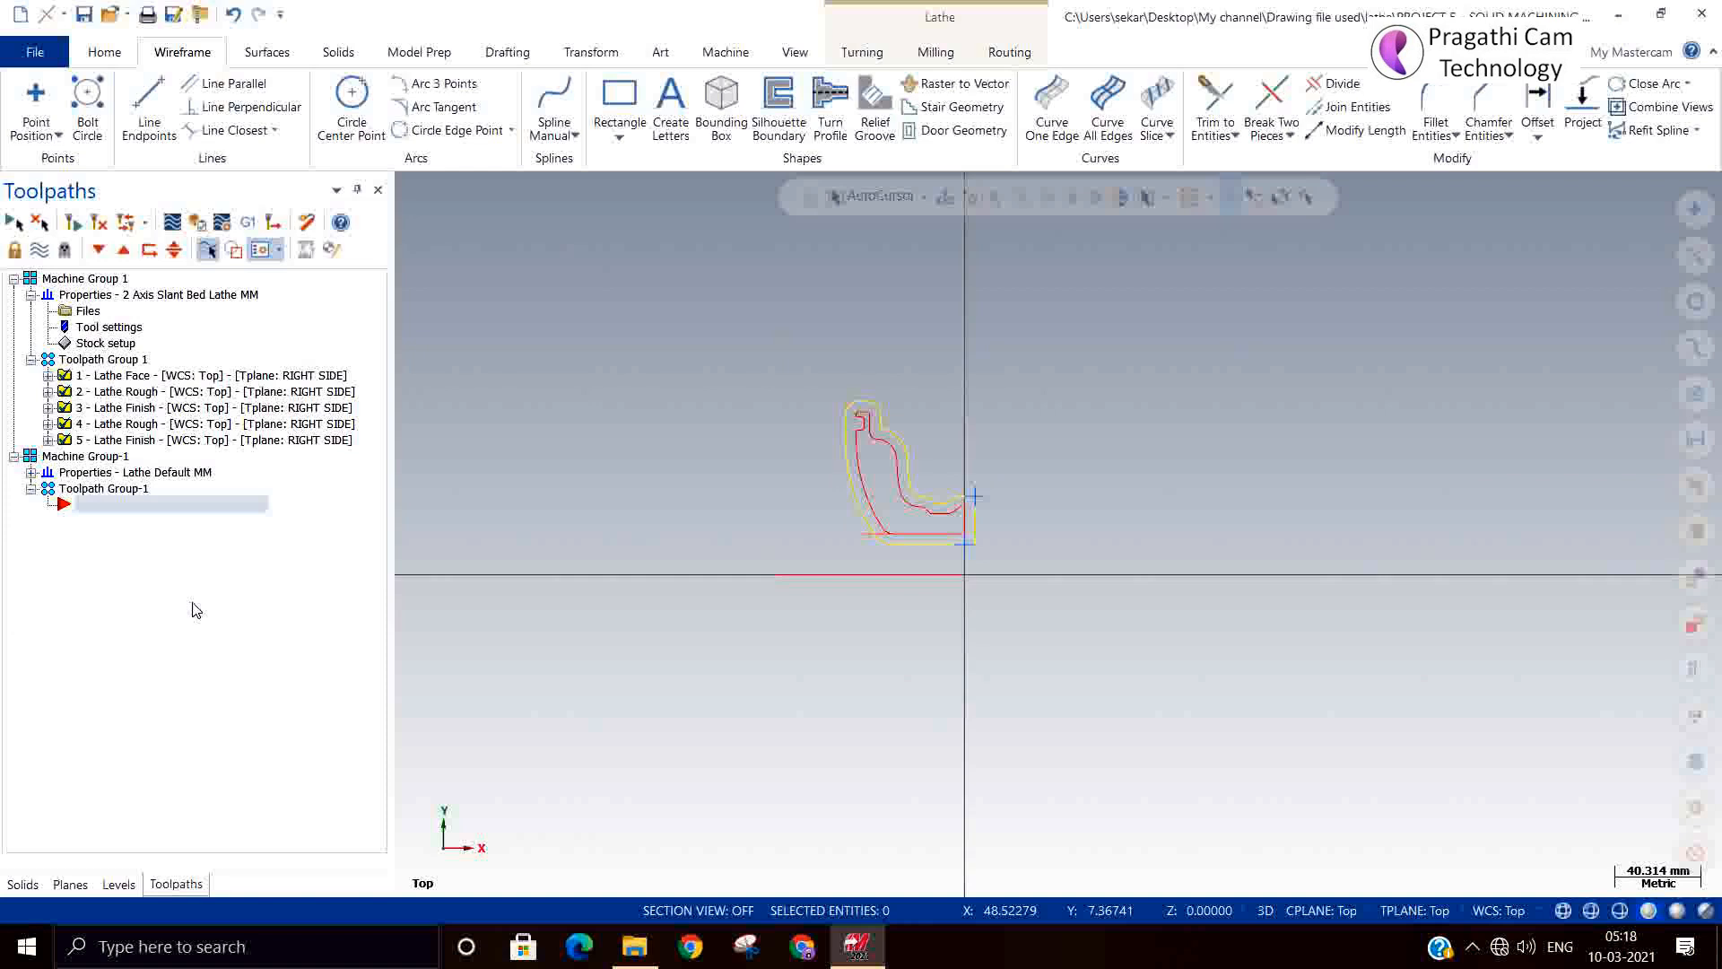
Make level 2000 "Second setup" the active level and hide level 1100 "part file".
click(122, 887)
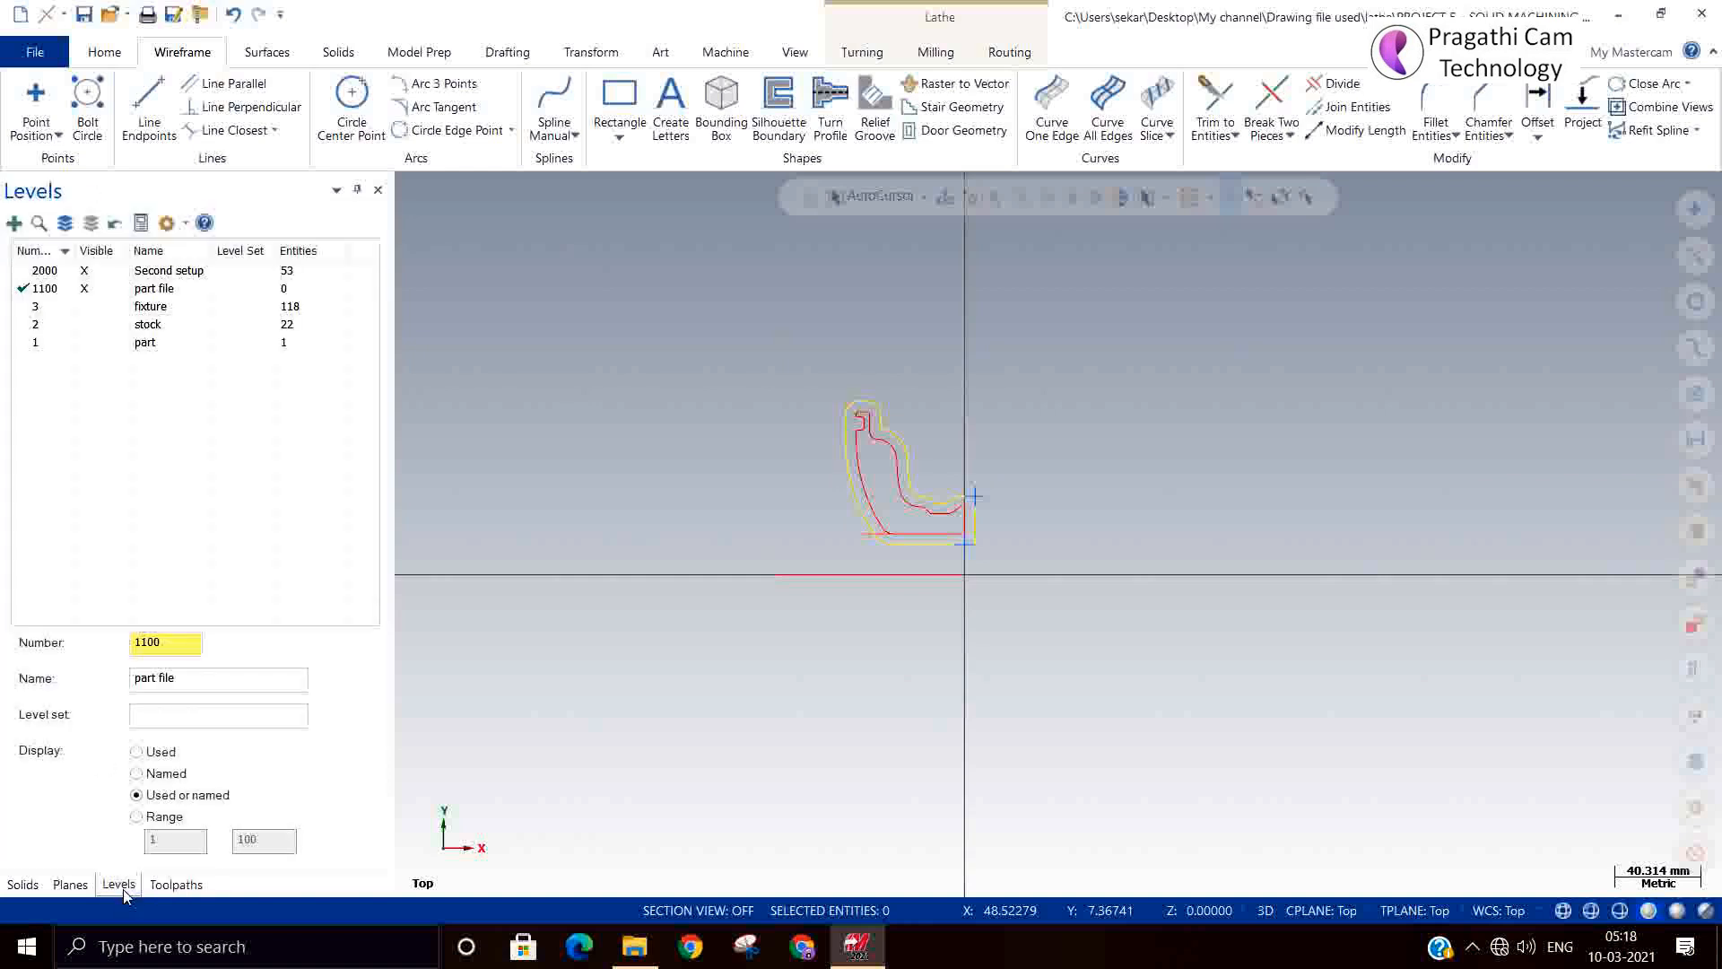
click(24, 271)
click(83, 289)
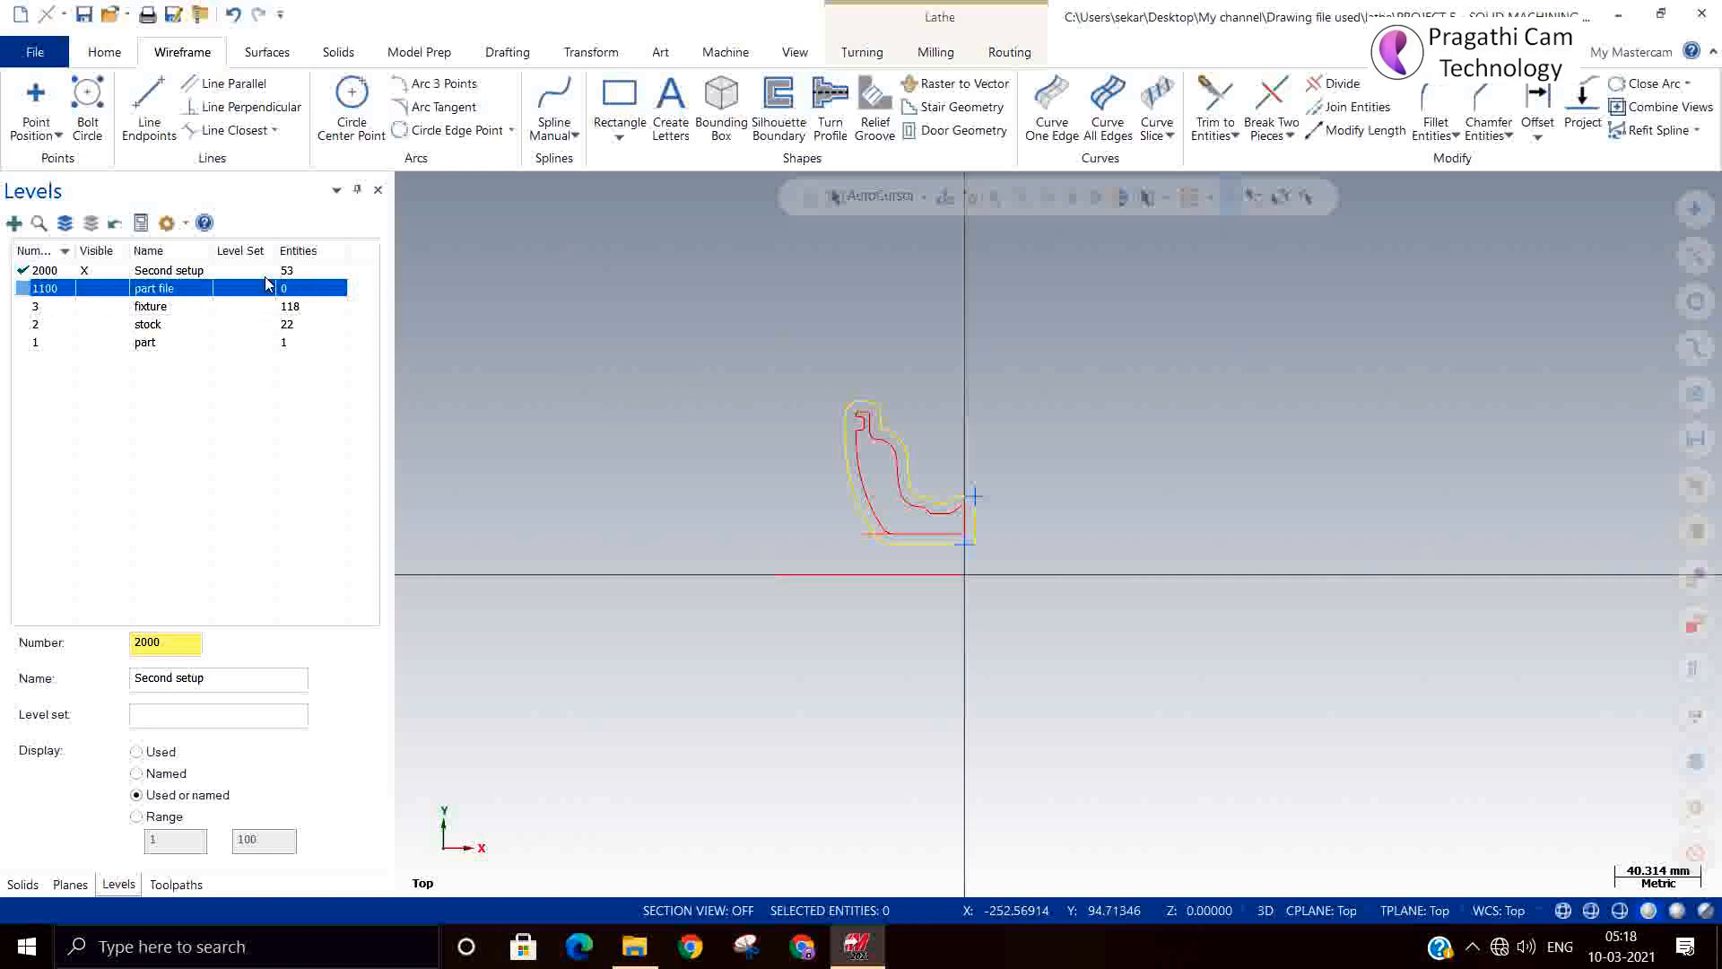
Copy all the wireframe geometry of the Second setup level to level 1100 "part file".
click(764, 361)
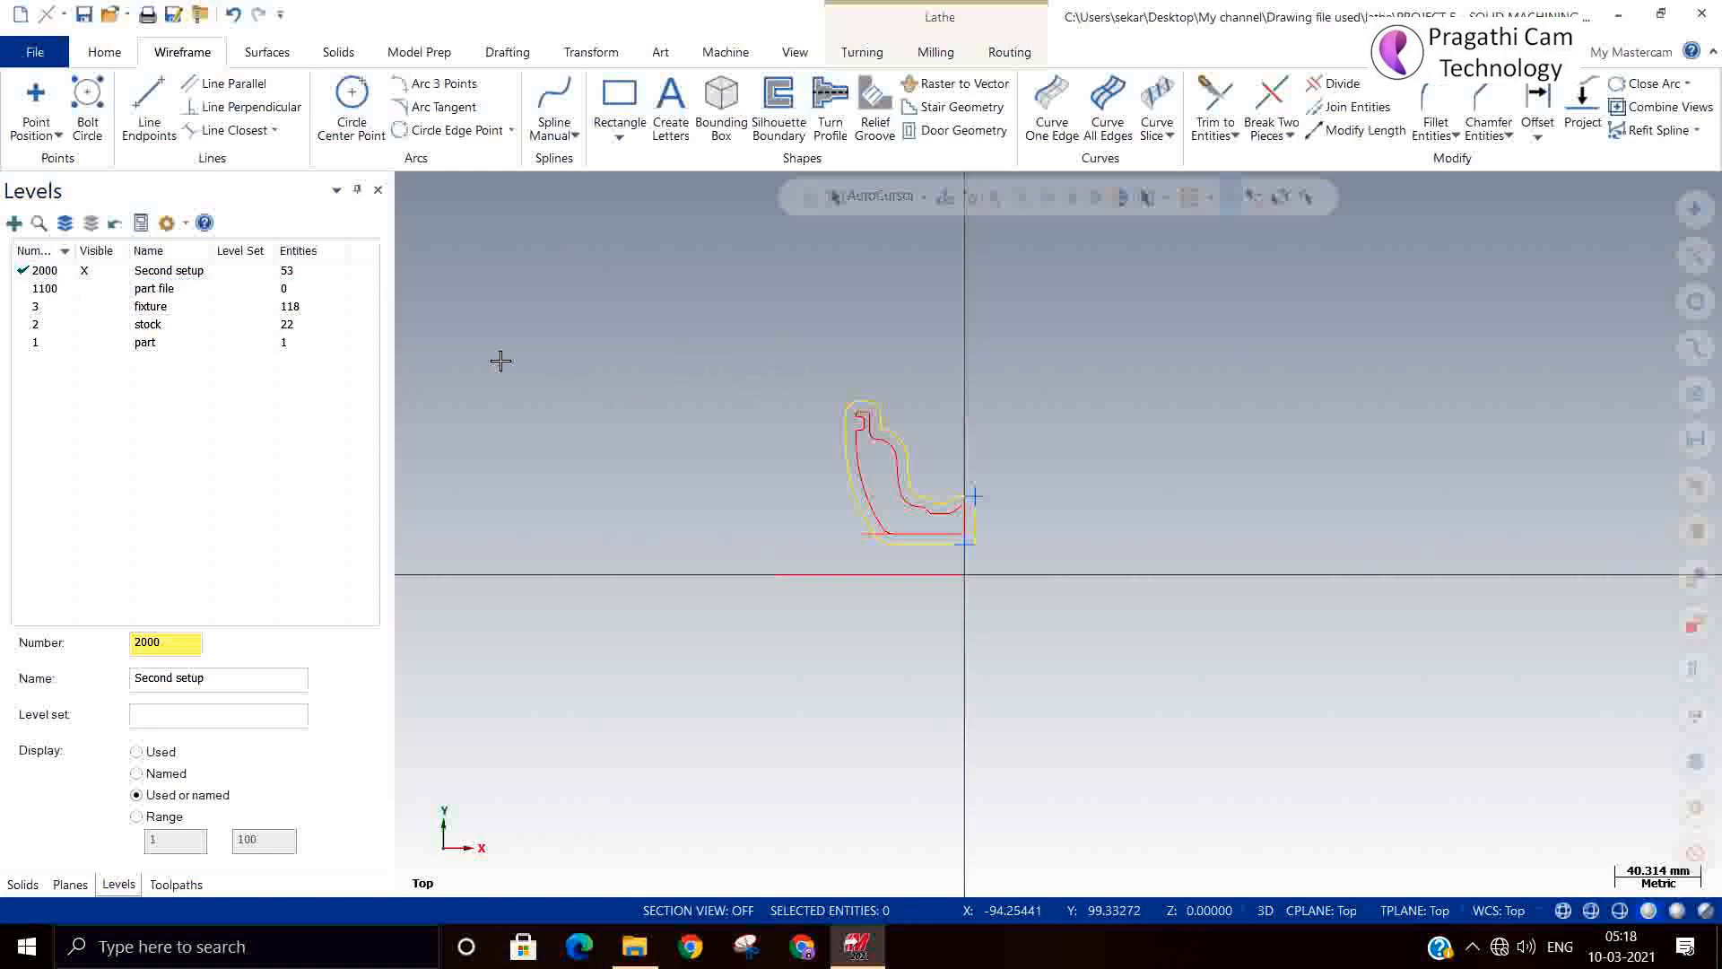
drag(753, 364, 1182, 654)
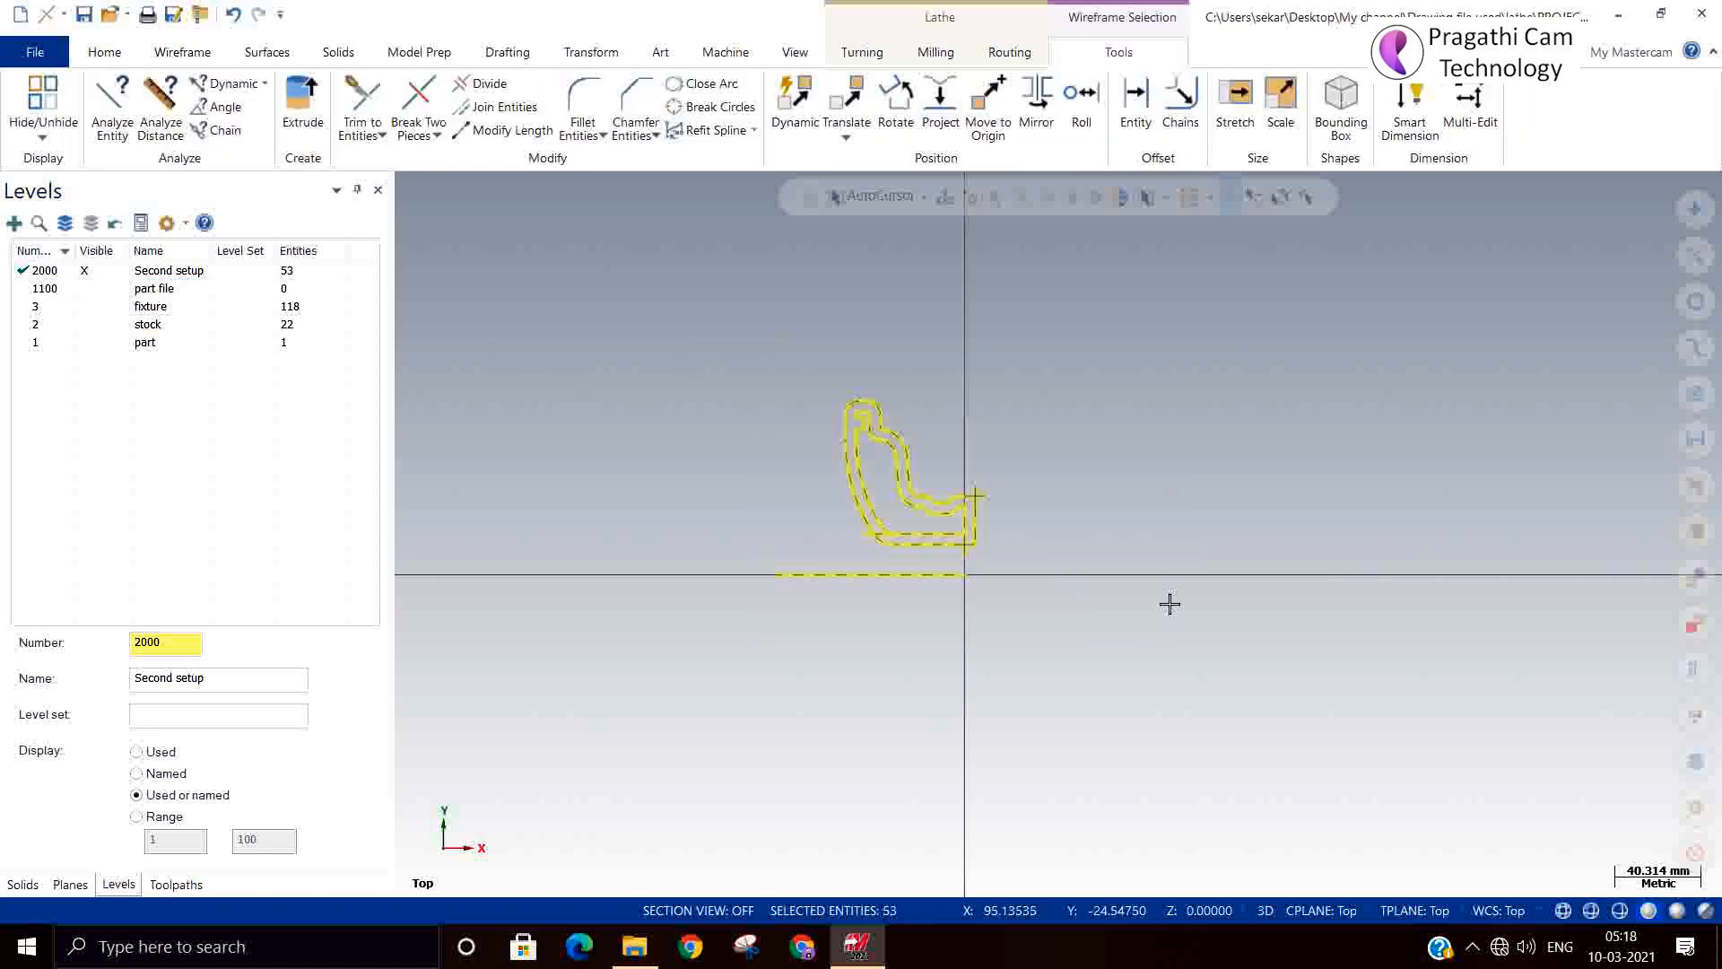
right_click(1221, 442)
click(1438, 407)
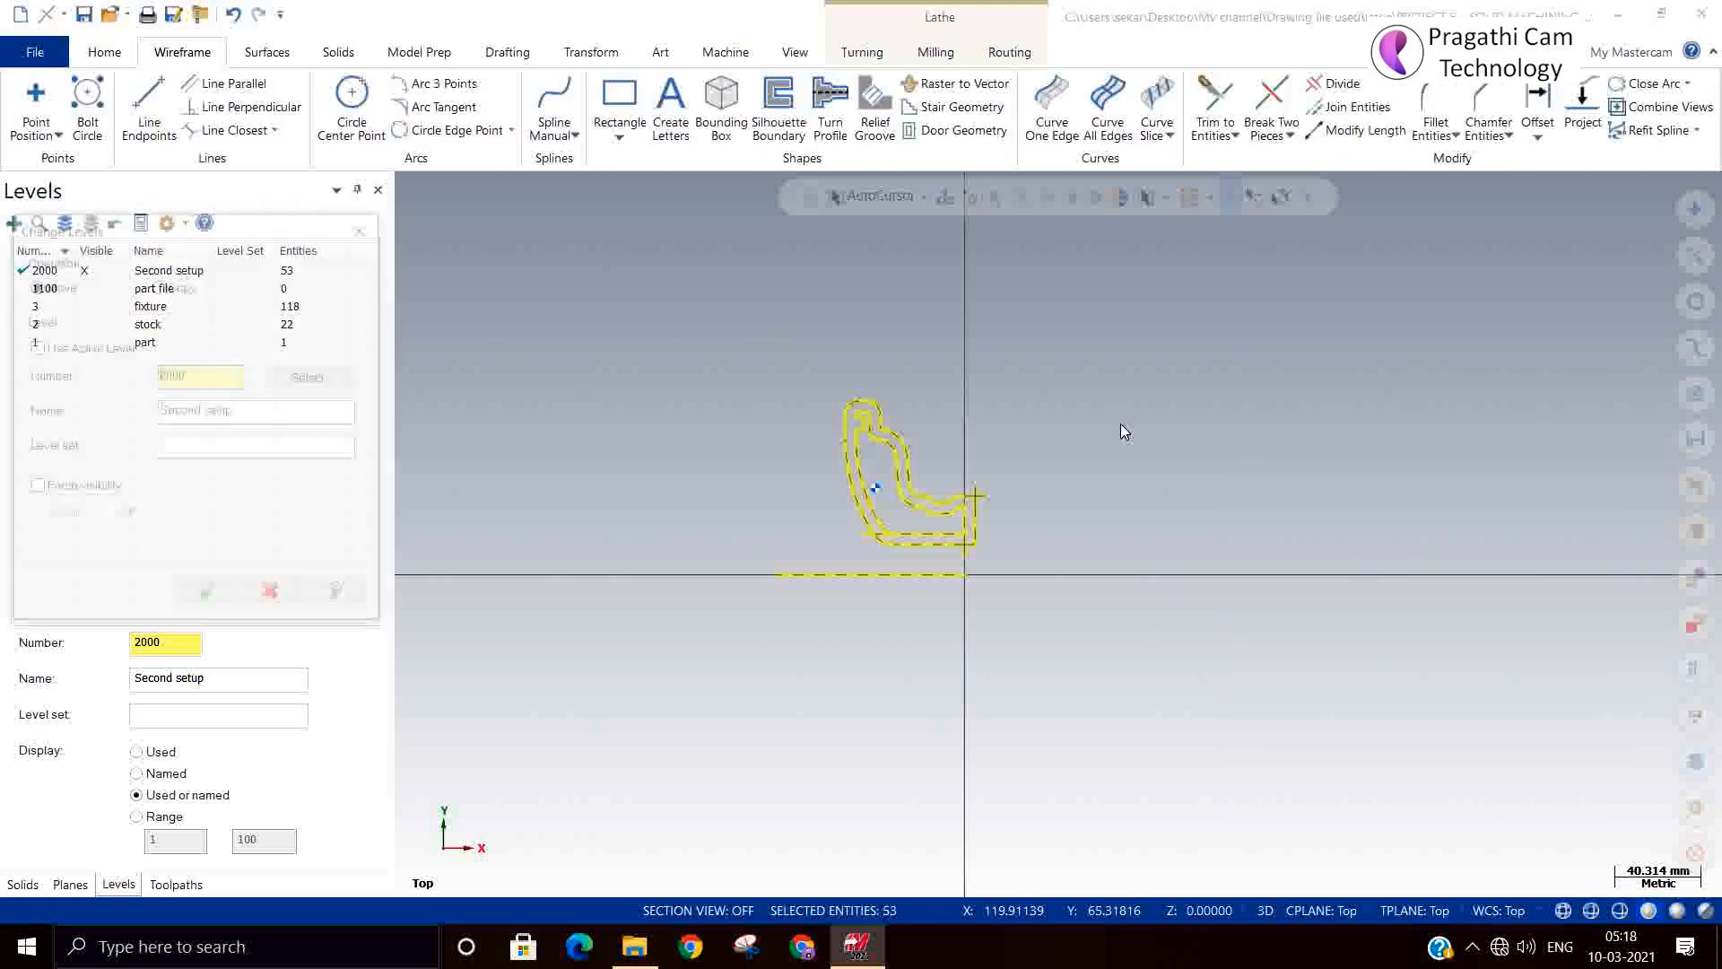
click(158, 284)
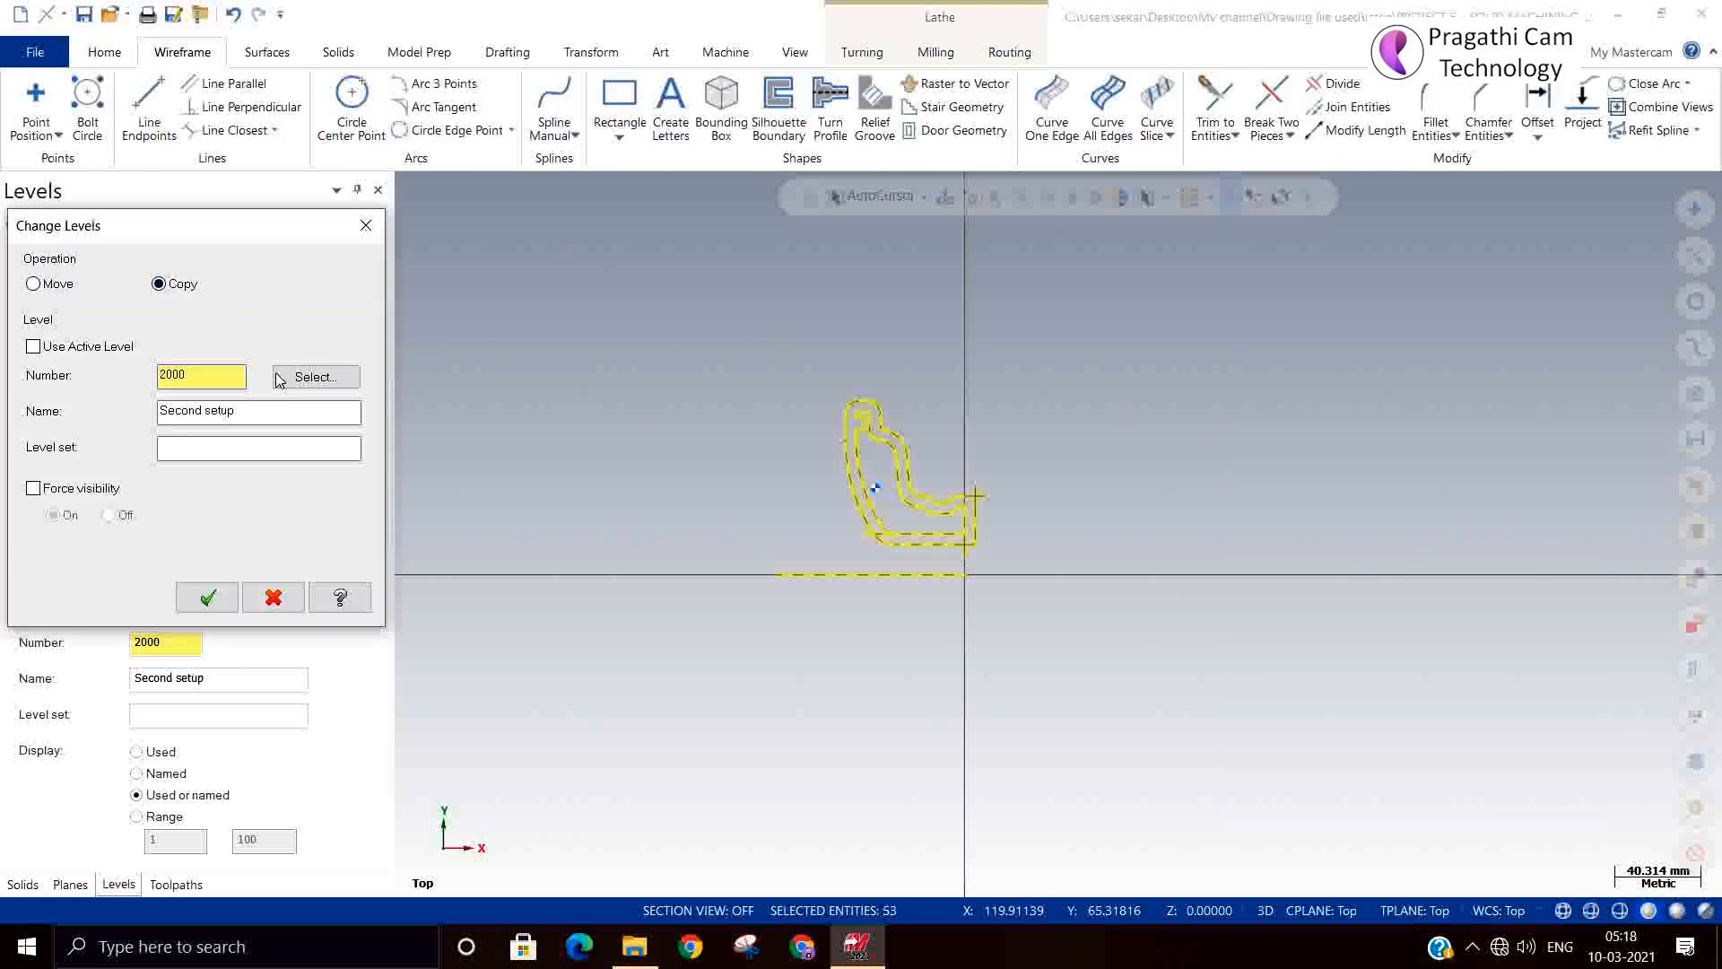
click(300, 380)
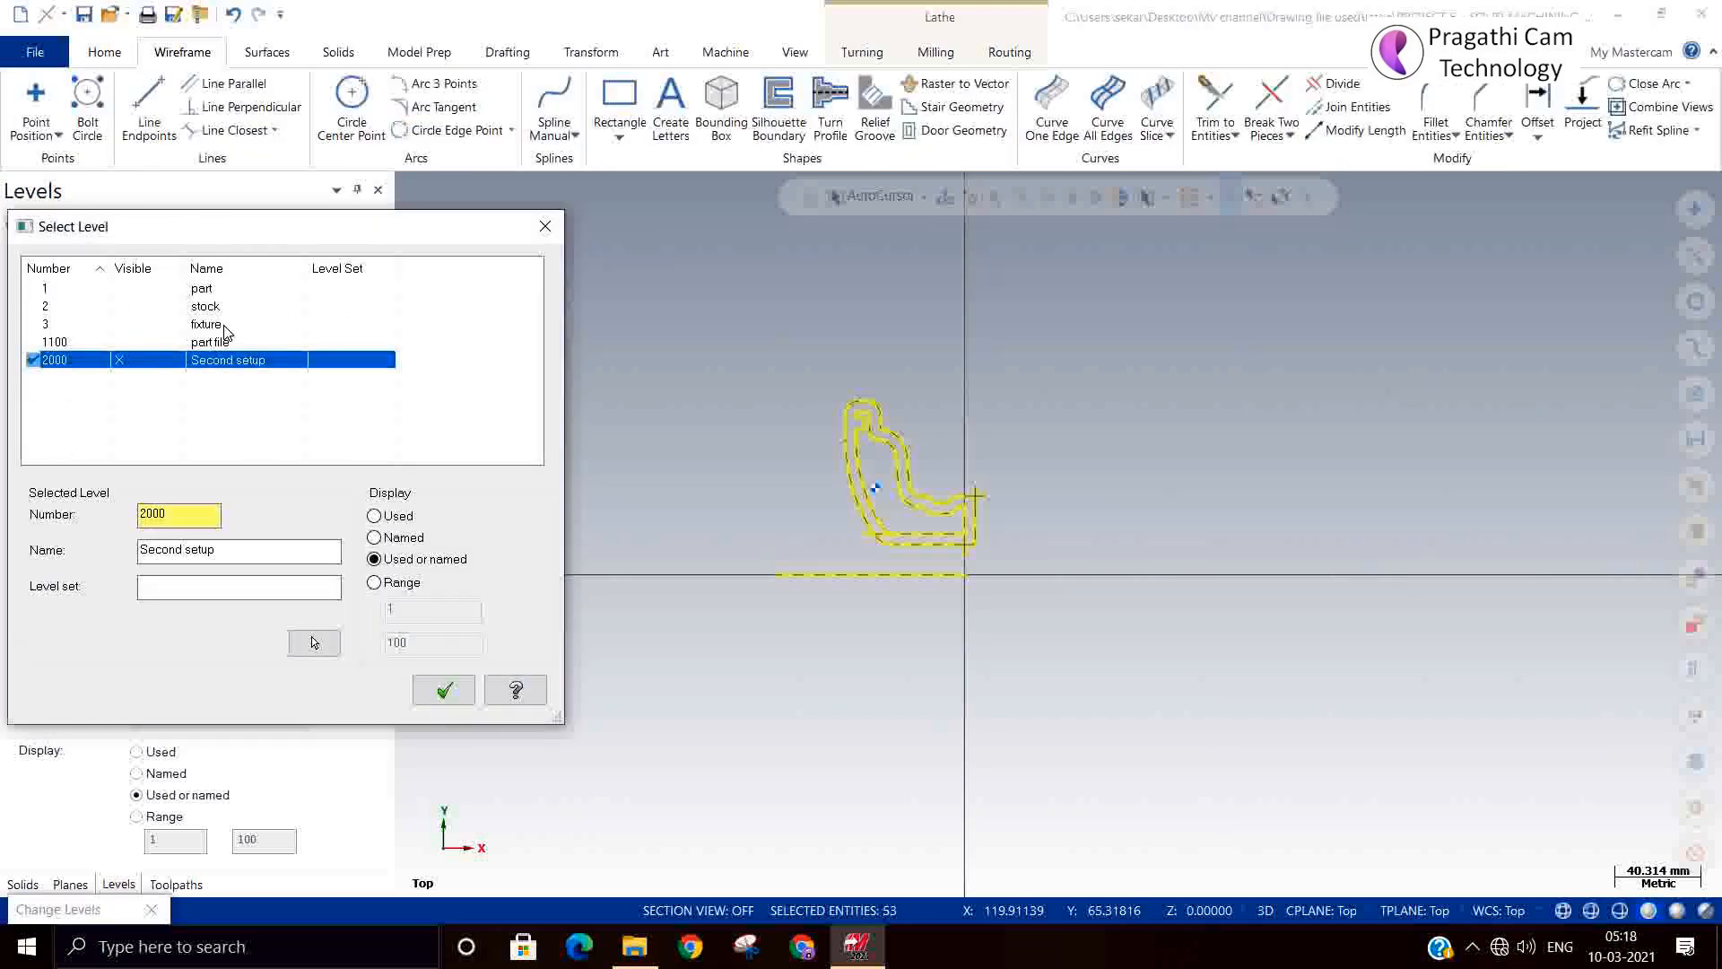
click(161, 342)
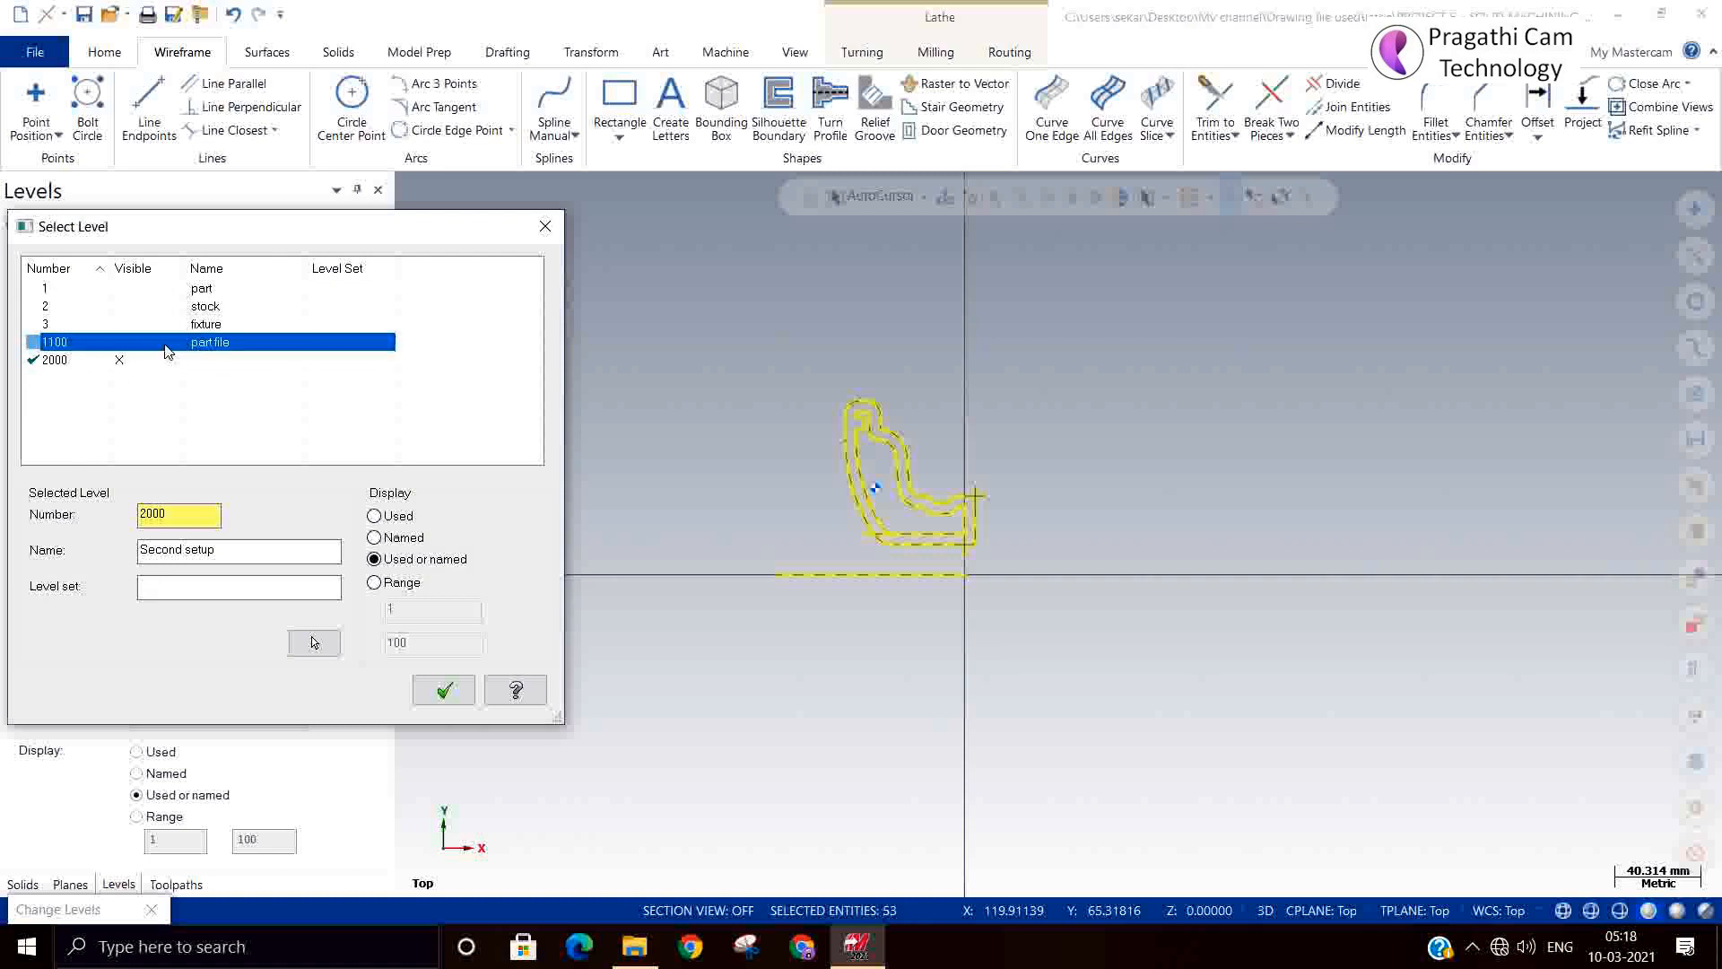
click(429, 686)
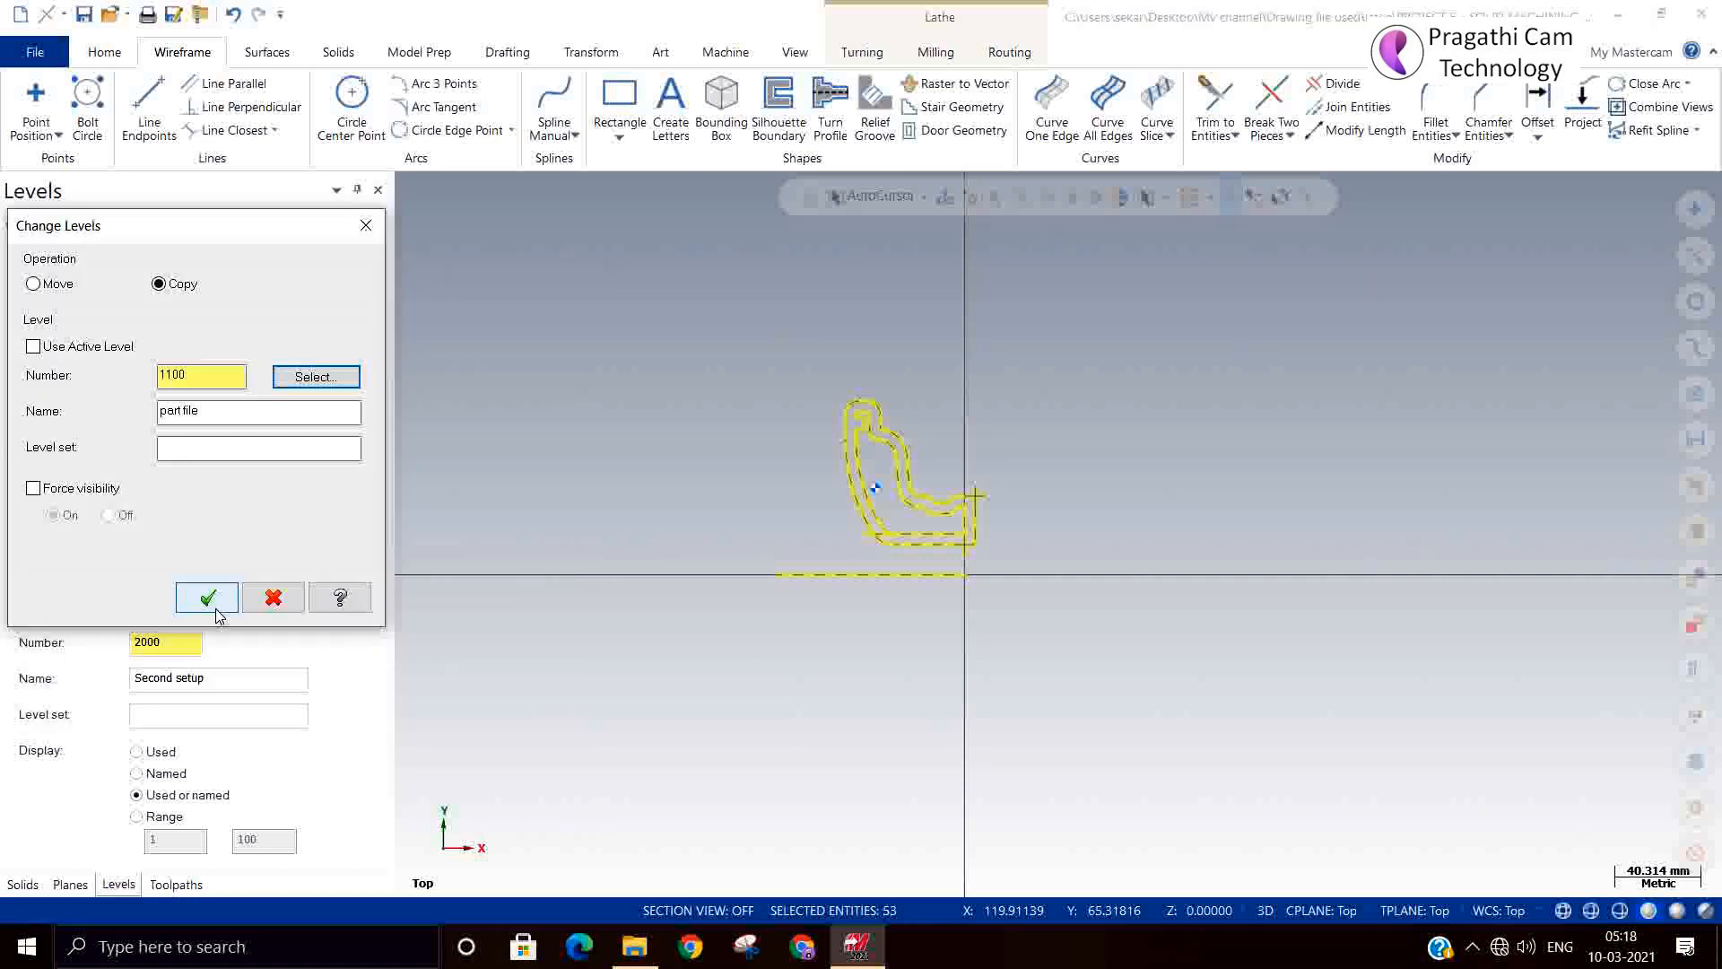
click(213, 596)
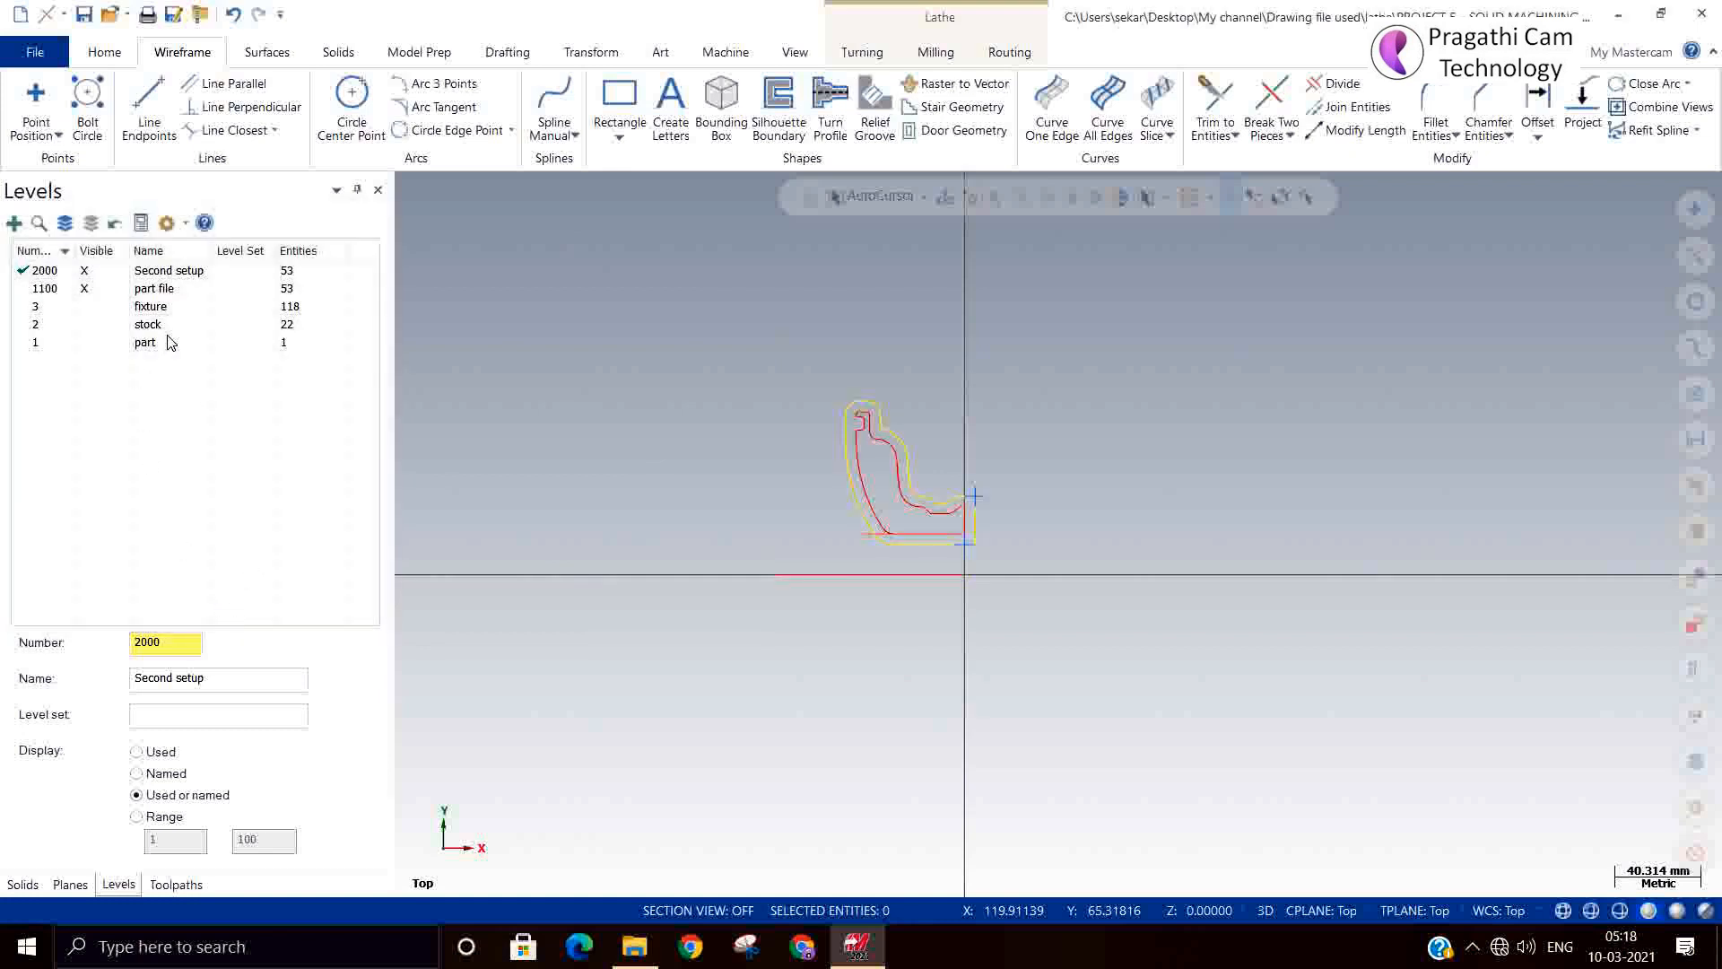
Make level 1100 "part file" the active visible level and hide level 2000 "Second setup".
click(25, 289)
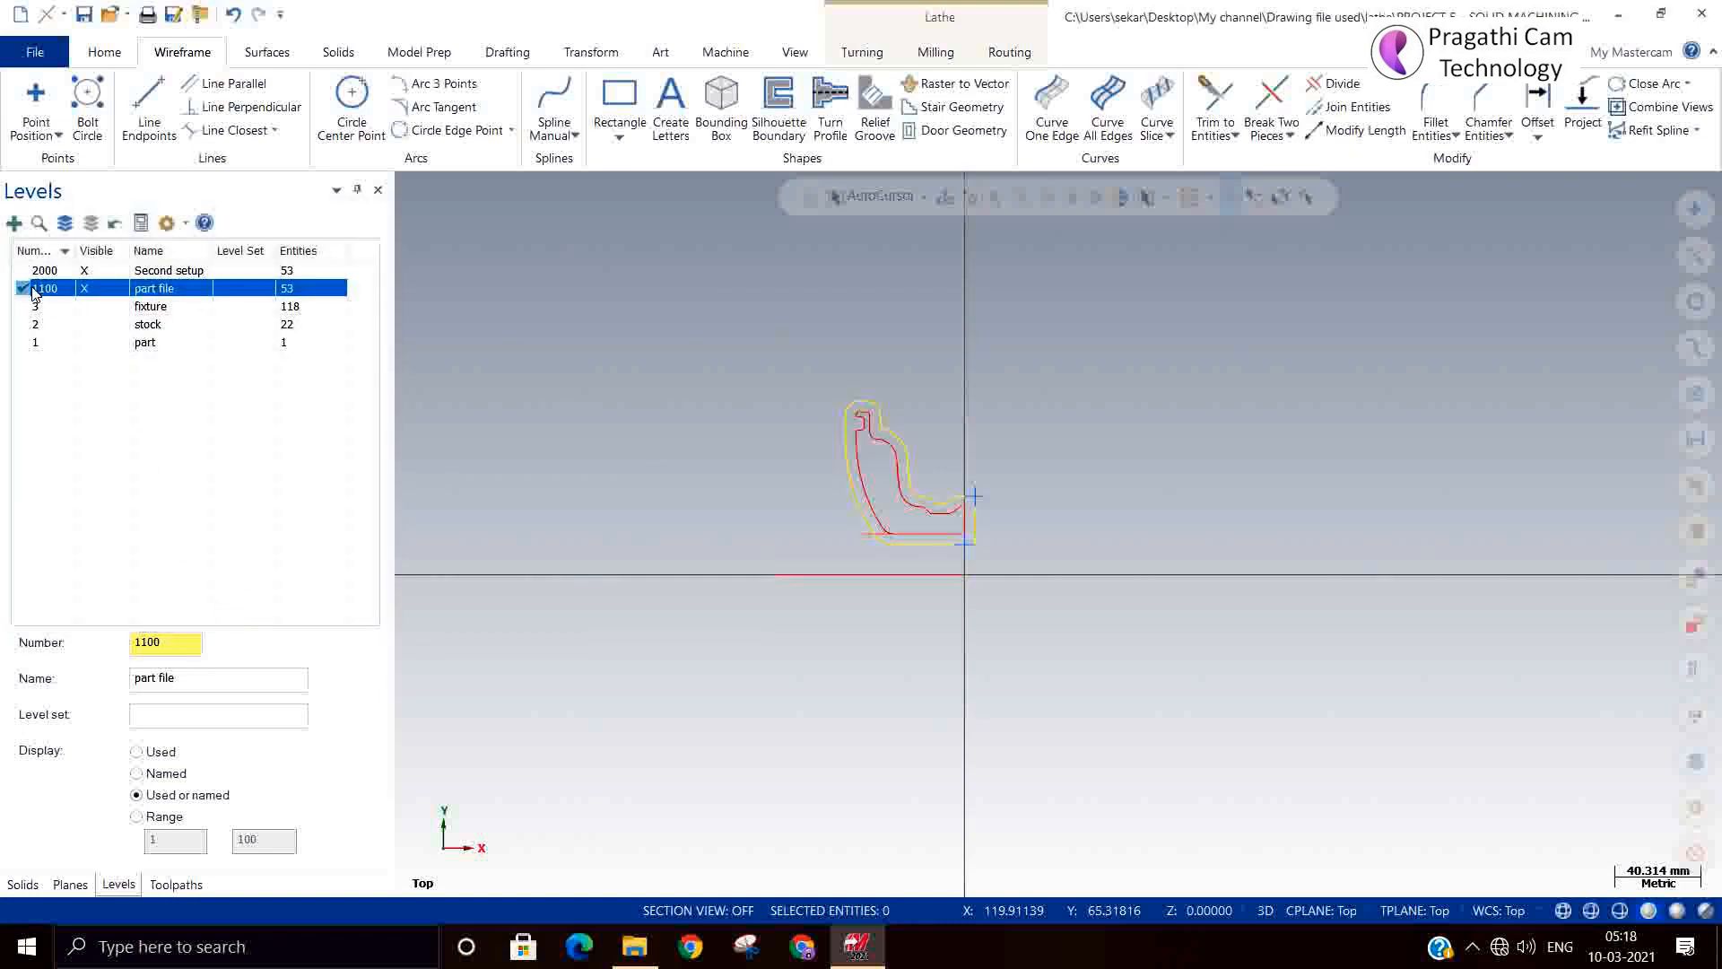
click(27, 273)
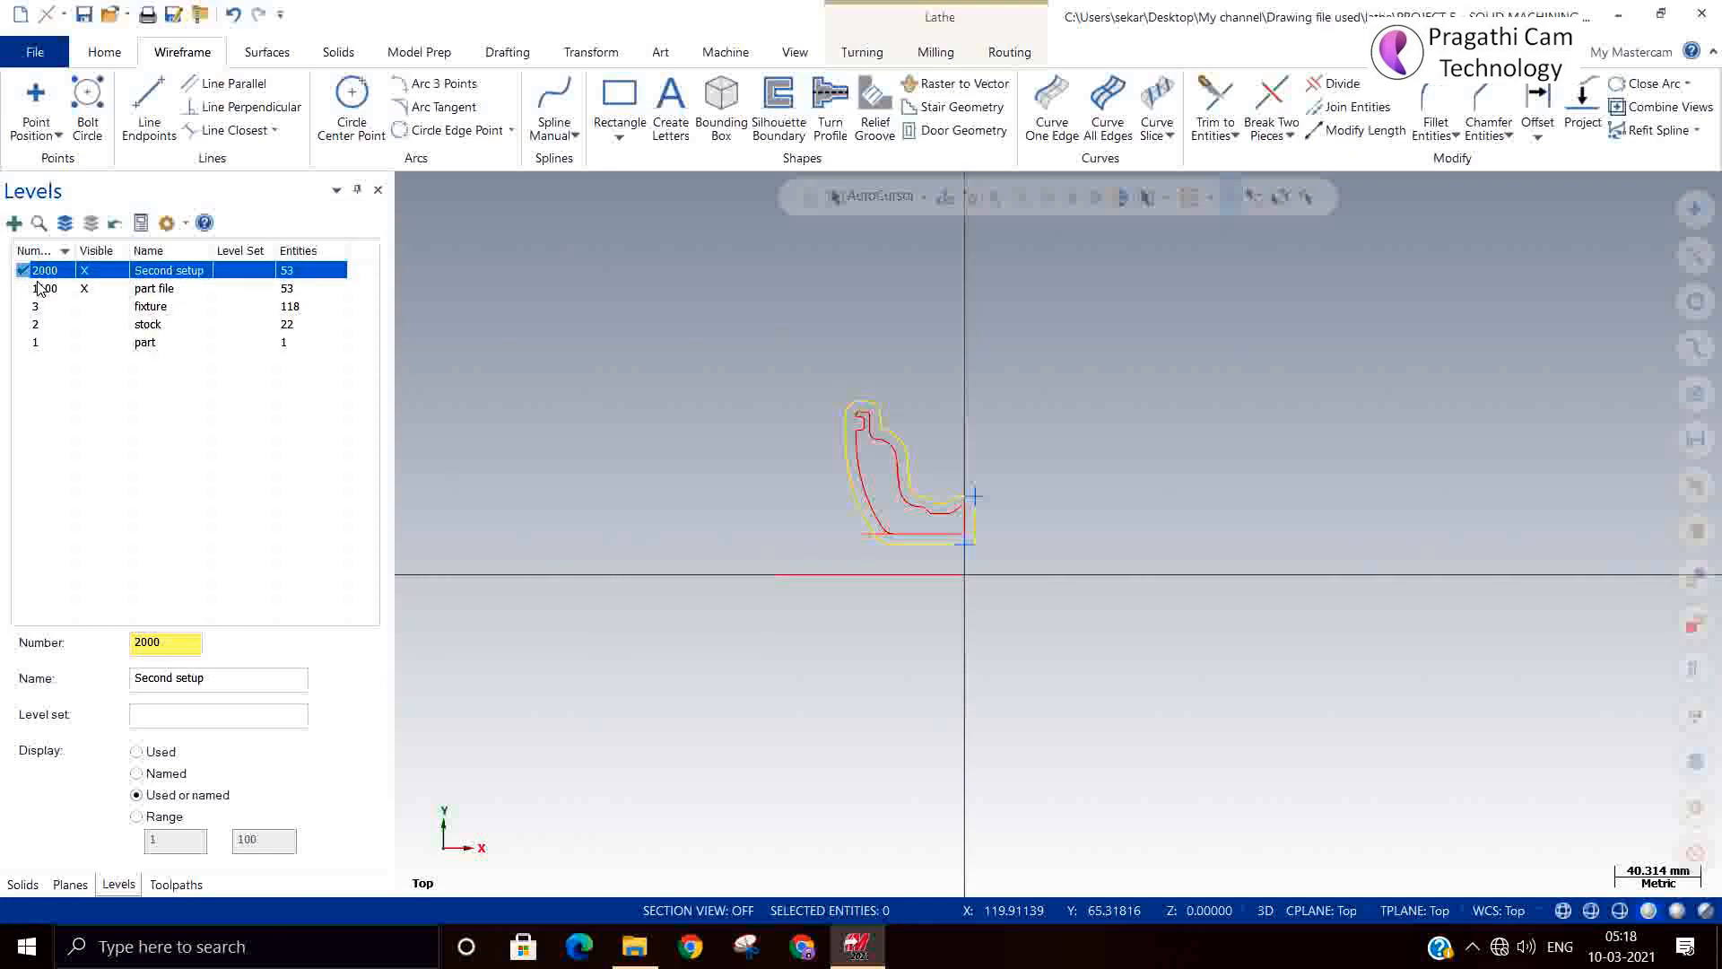
click(83, 289)
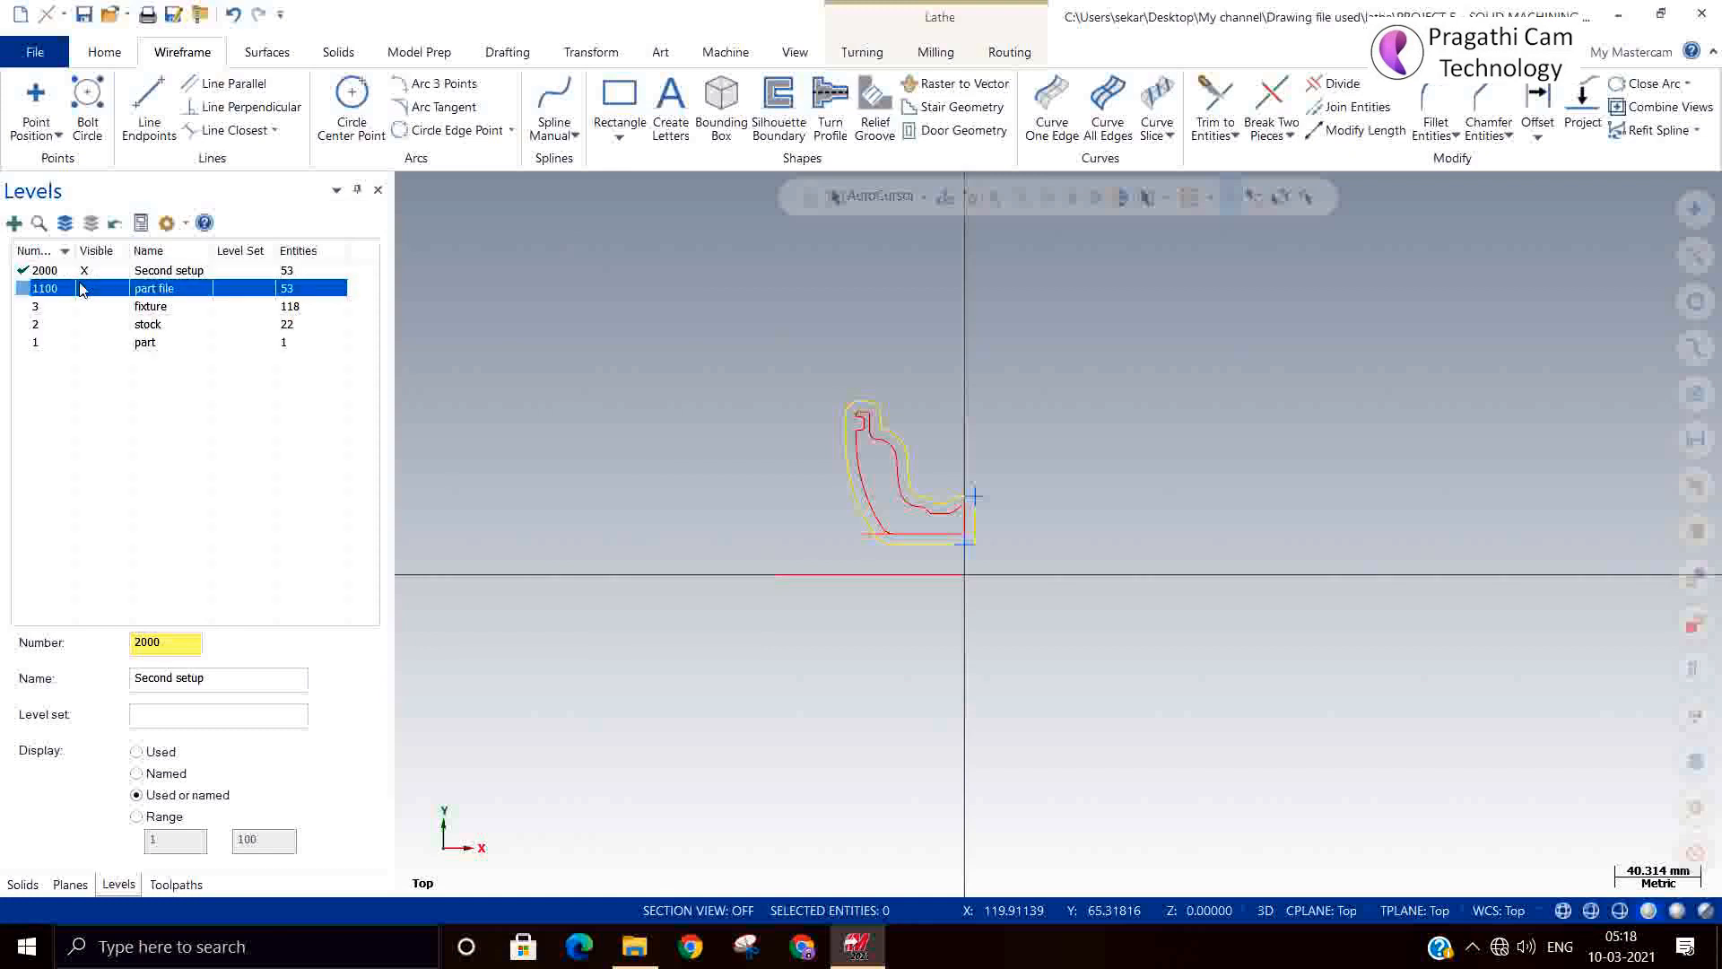
click(30, 289)
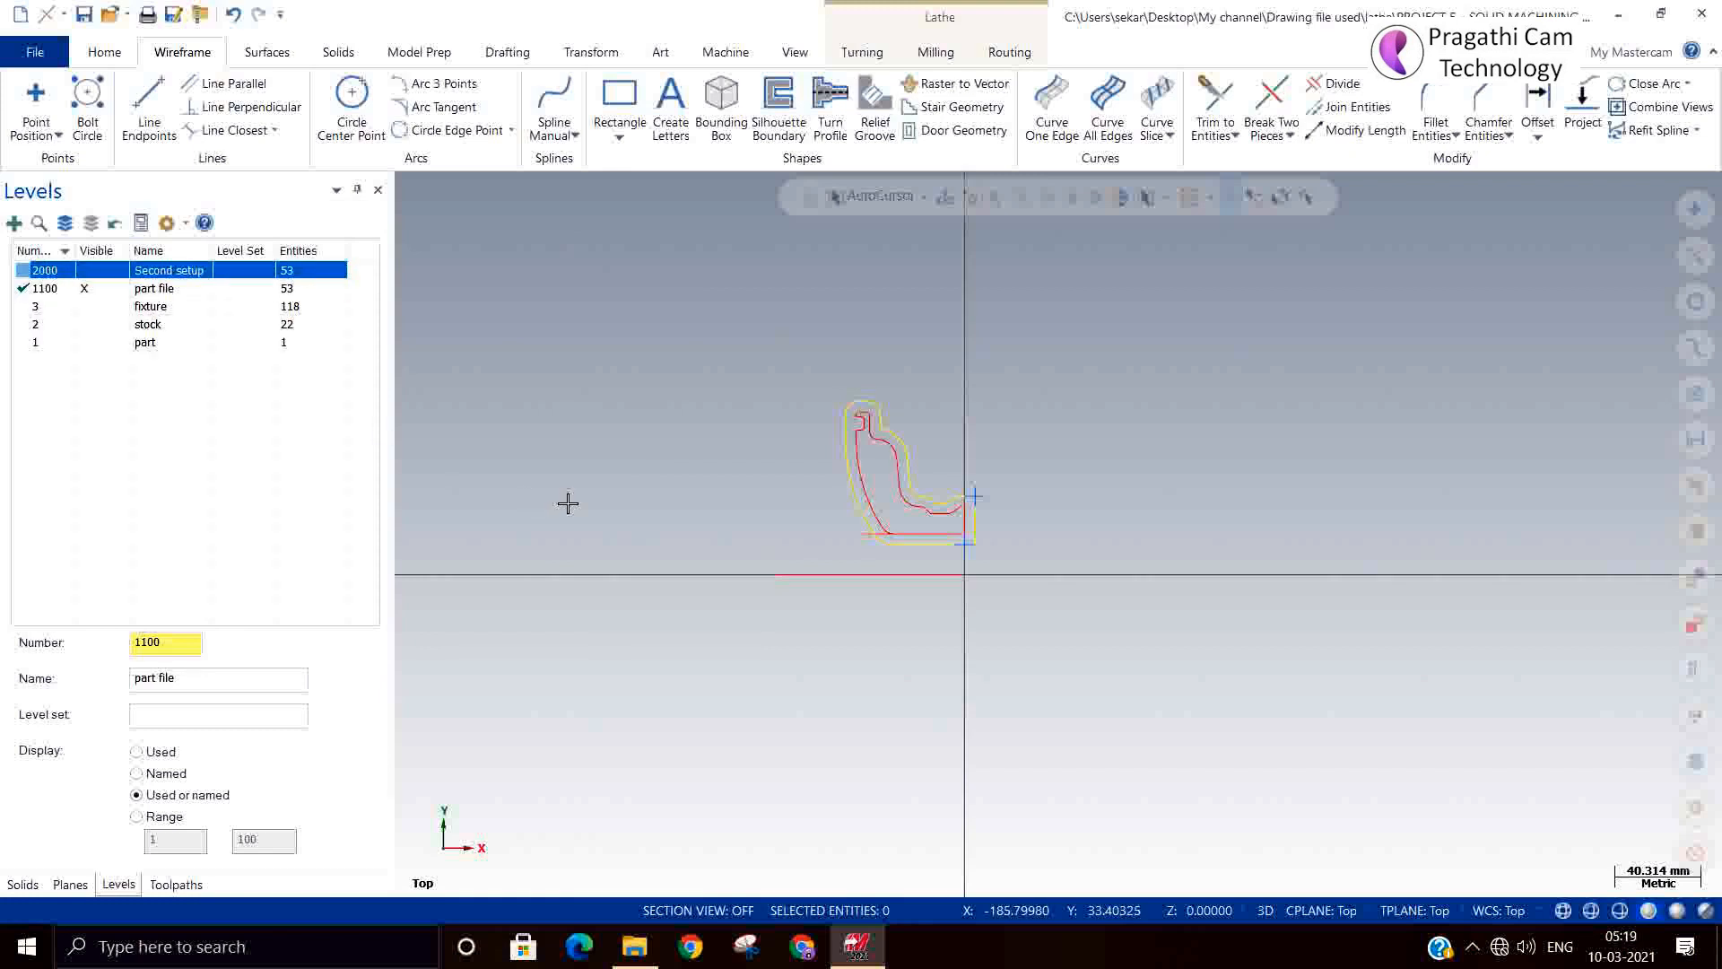
Select all five lathe operations in Toolpath Group 1 and regenerate their toolpaths.
click(176, 884)
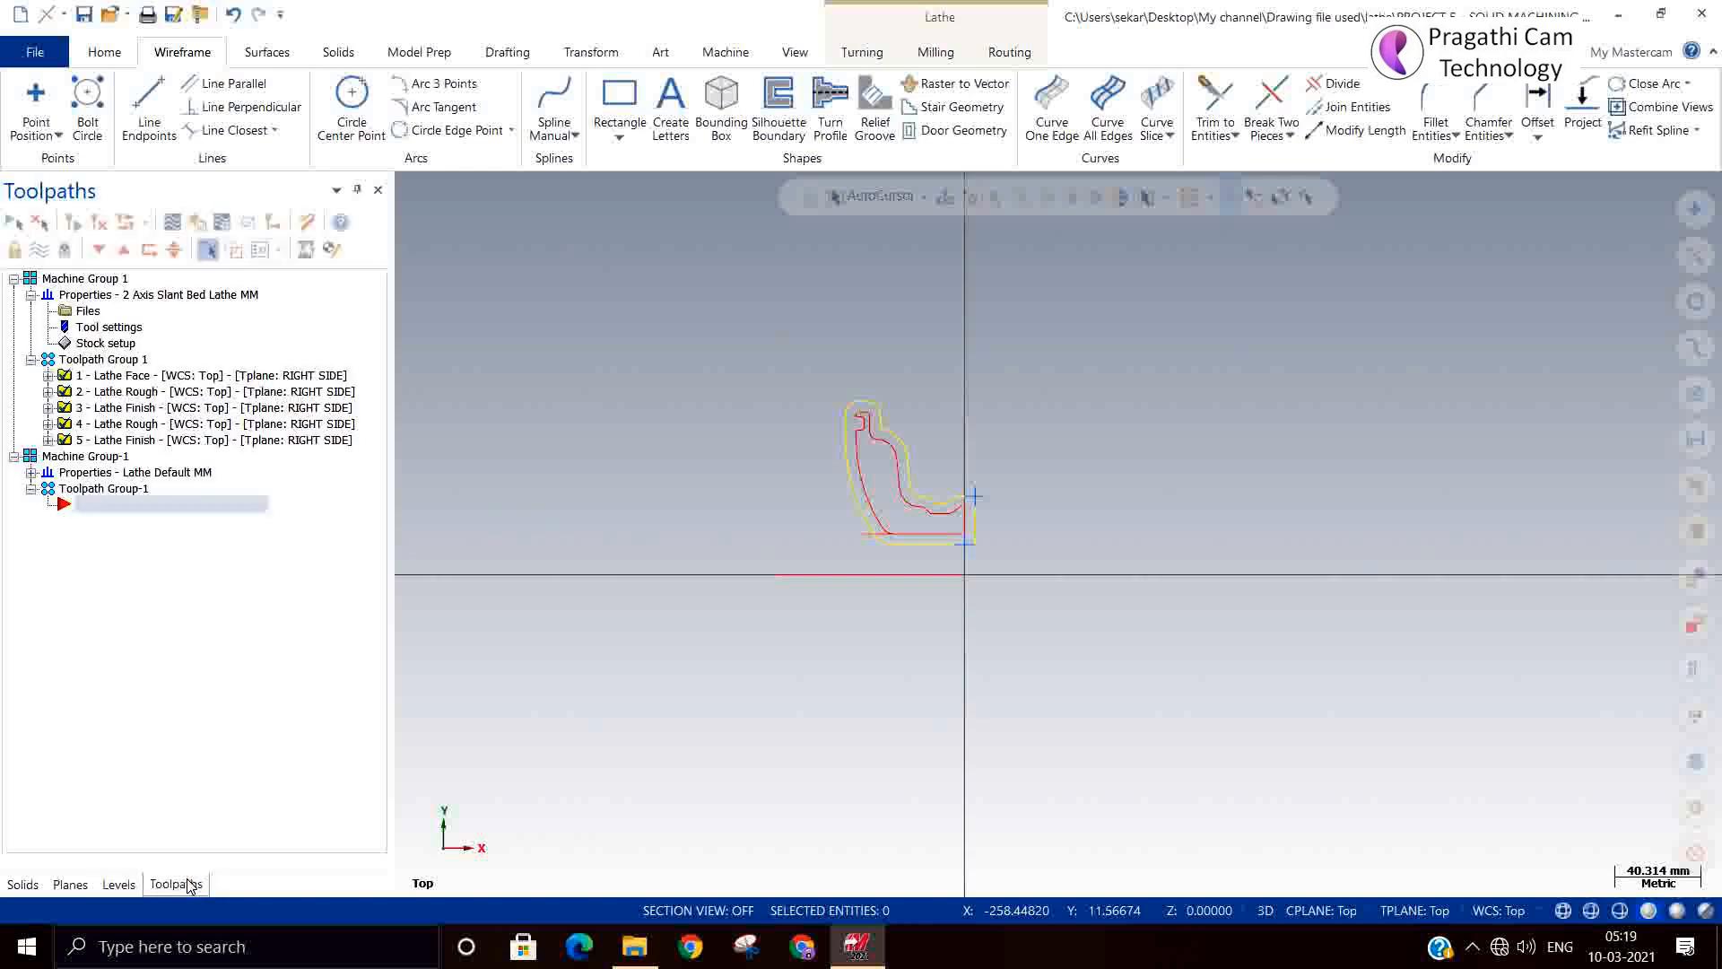
click(100, 360)
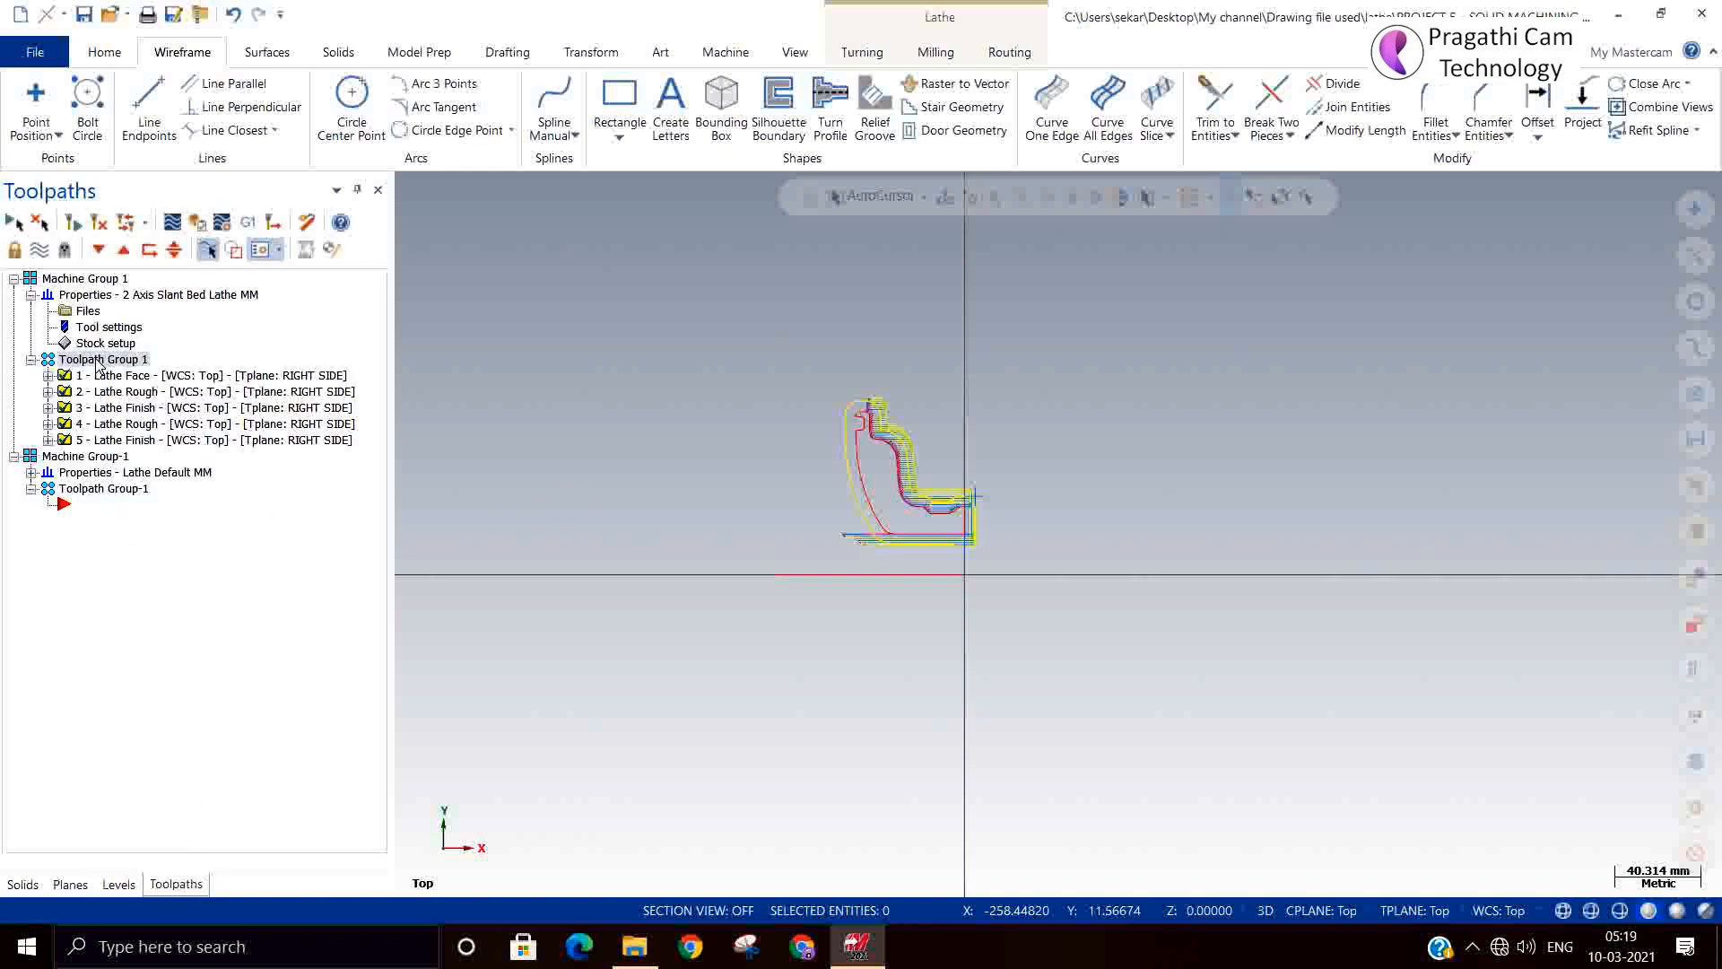
click(73, 222)
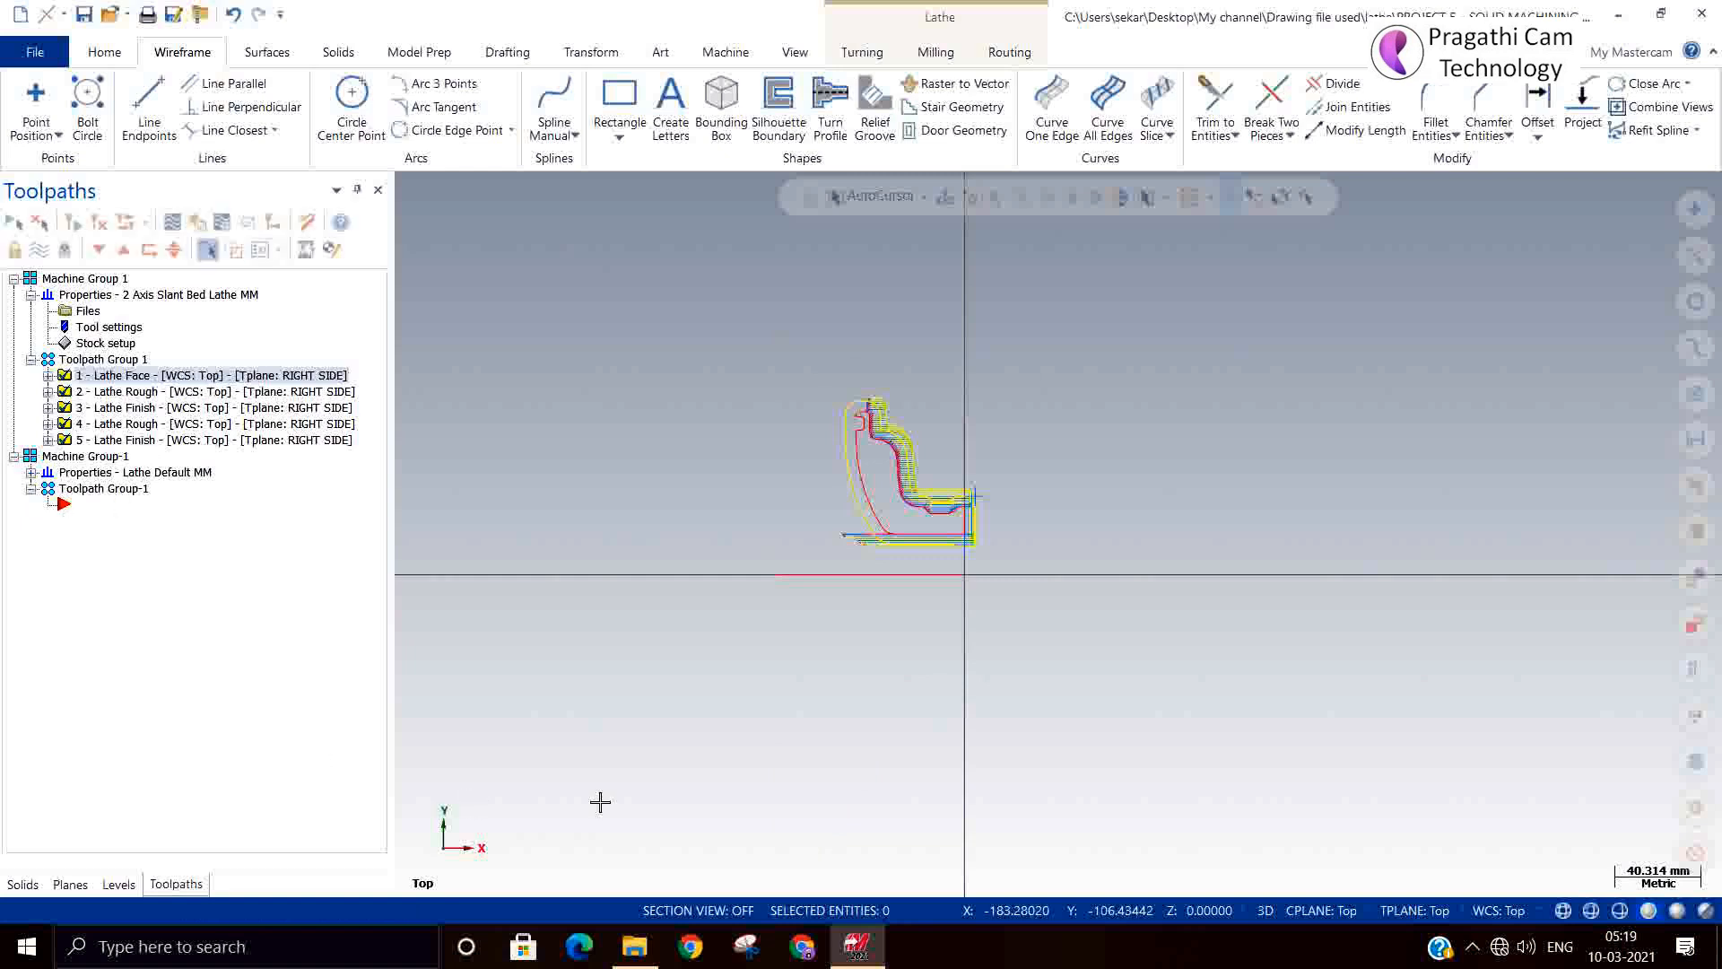
Make level 2000 "Second setup" the active visible level and hide level 1100 "part file".
click(117, 885)
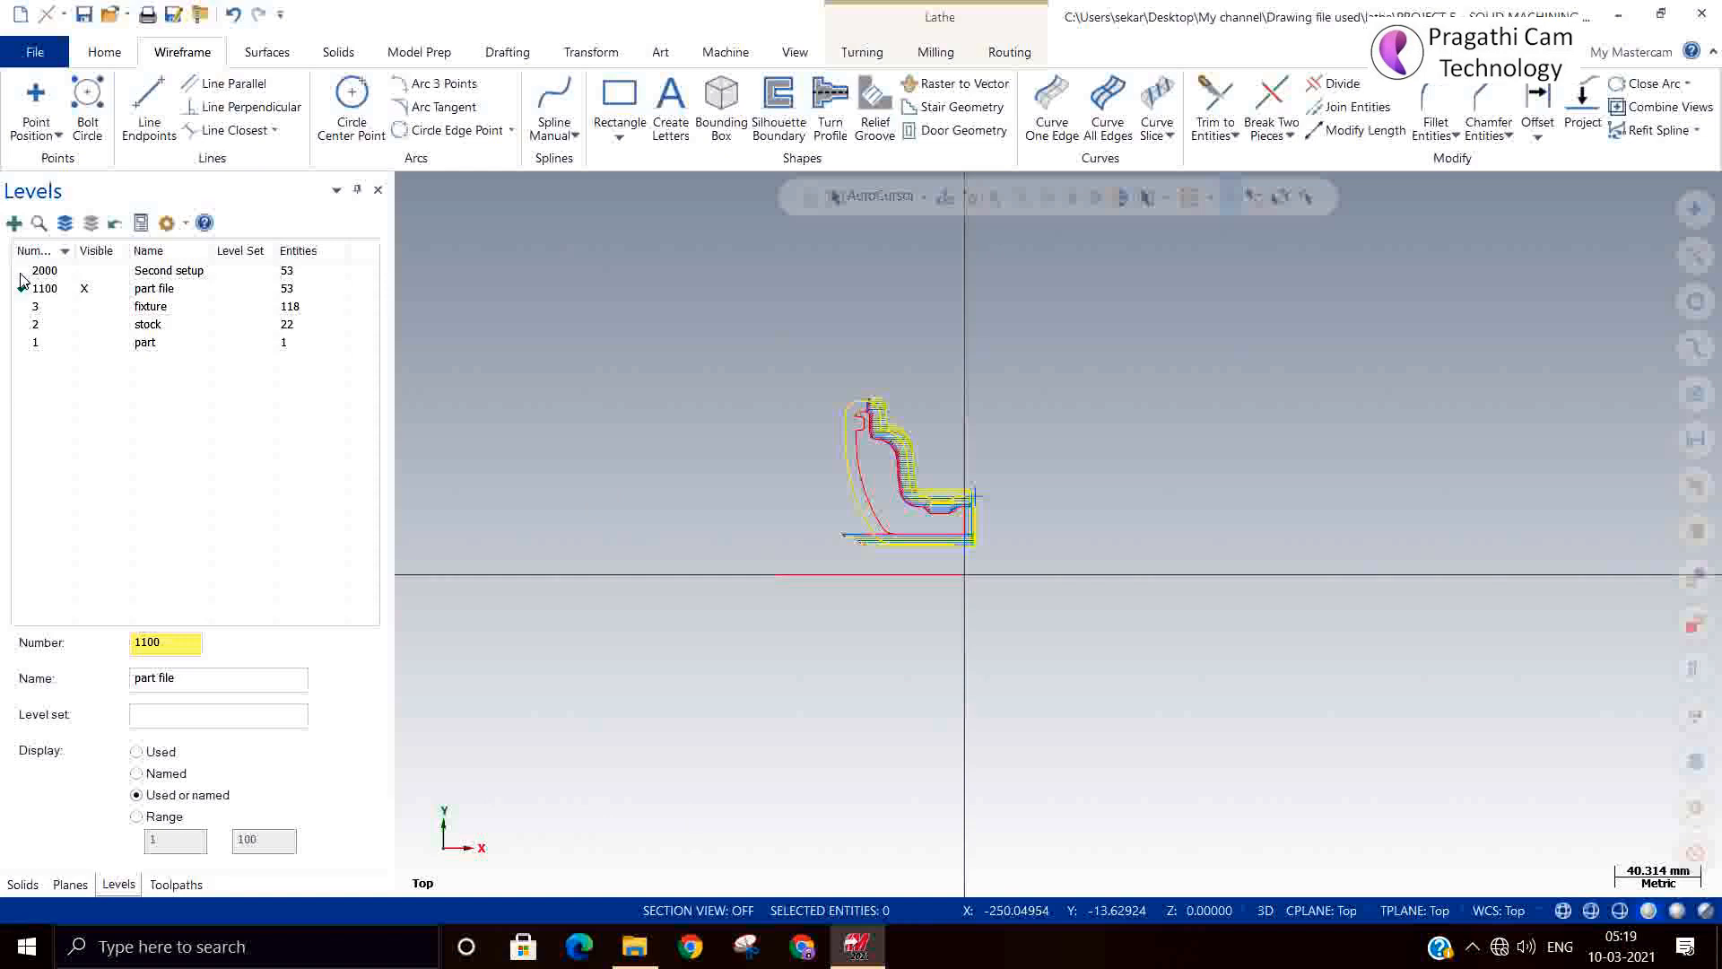
click(21, 272)
click(81, 289)
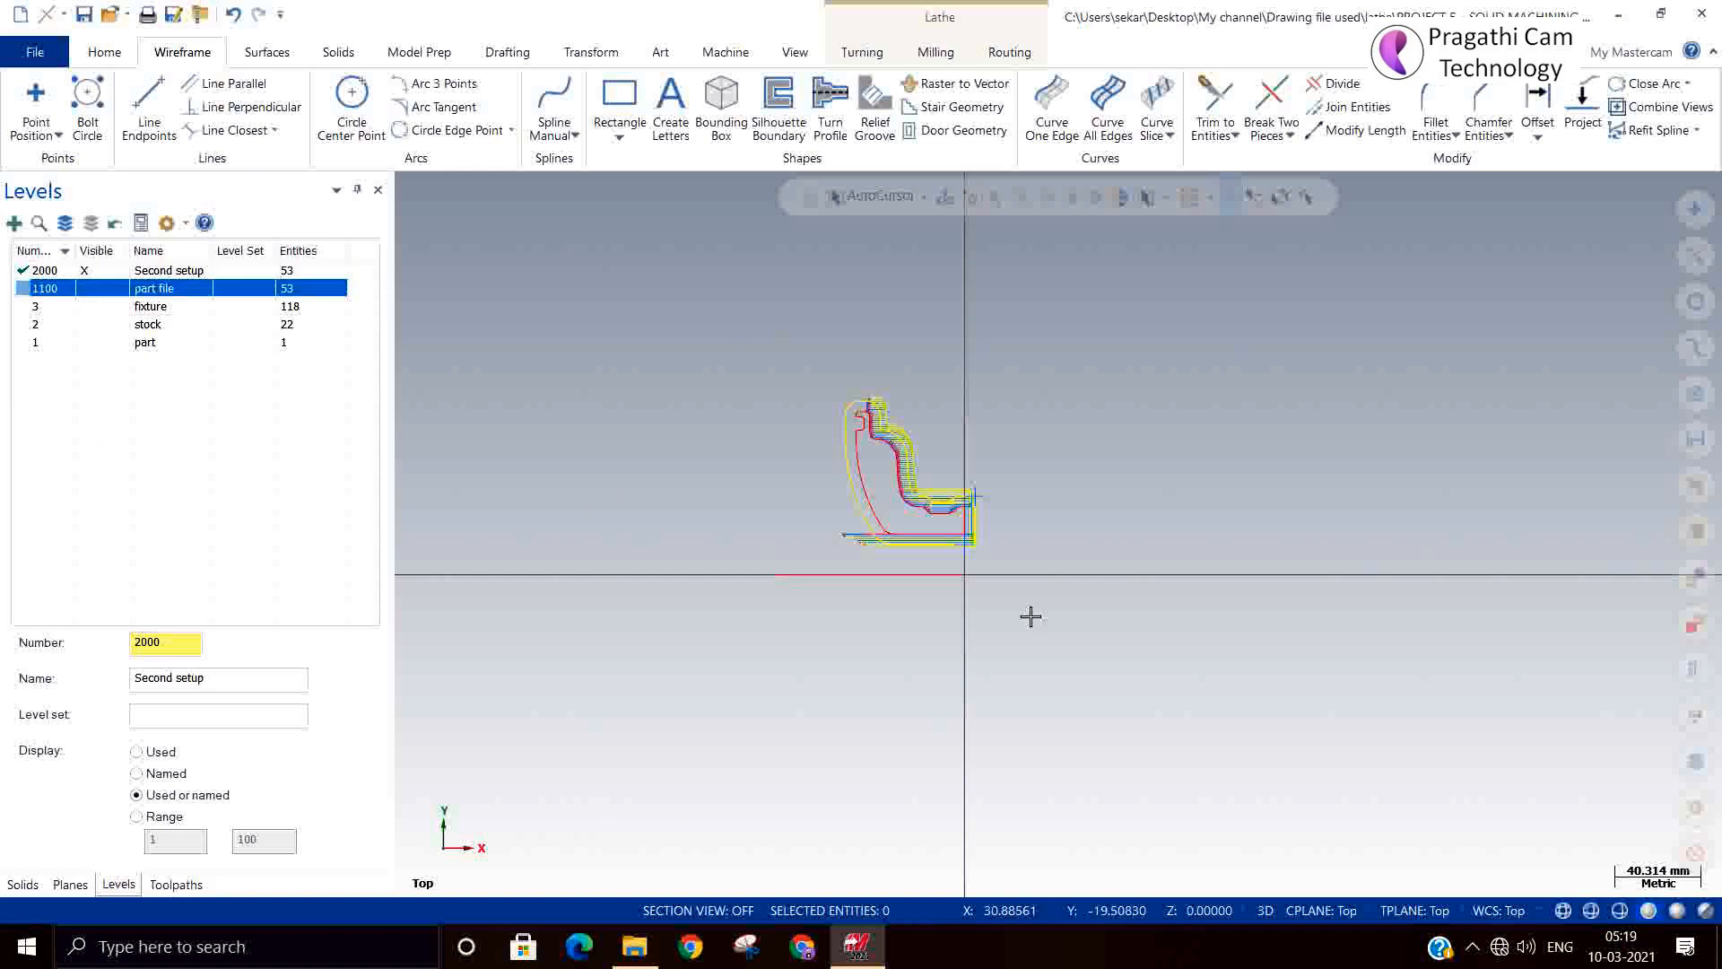
Draw a vertical line about 79 mm long upward from the origin with Line Endpoints.
scroll(1015, 603, up, 5)
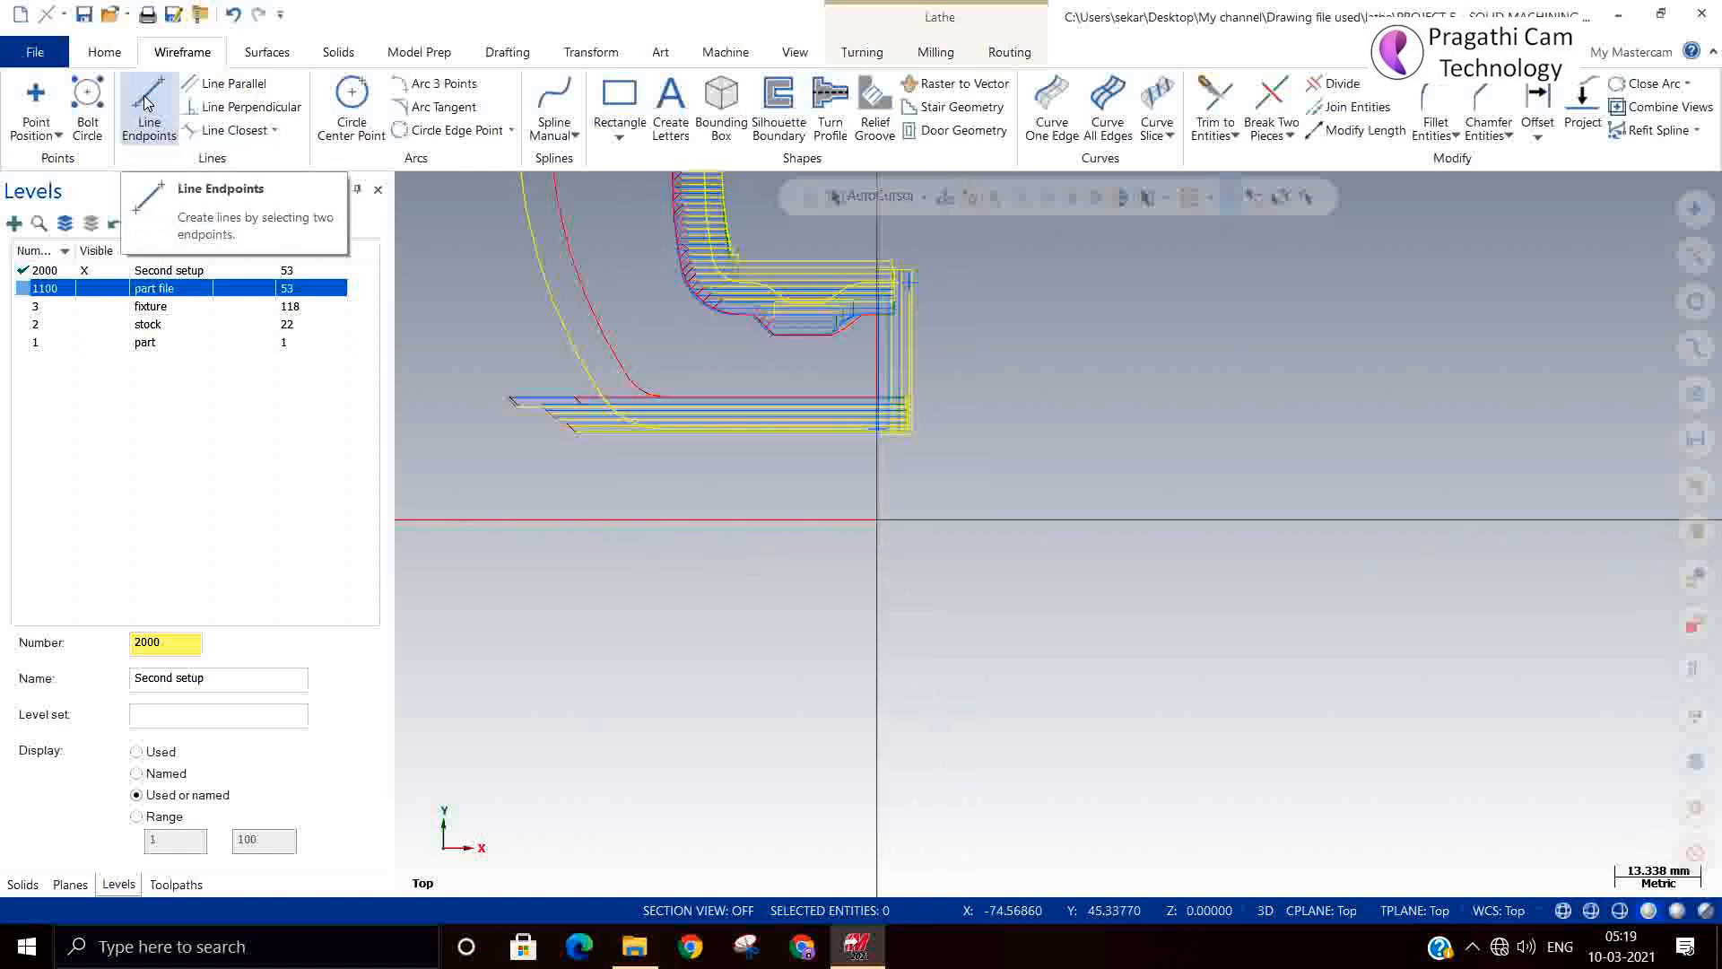
click(168, 148)
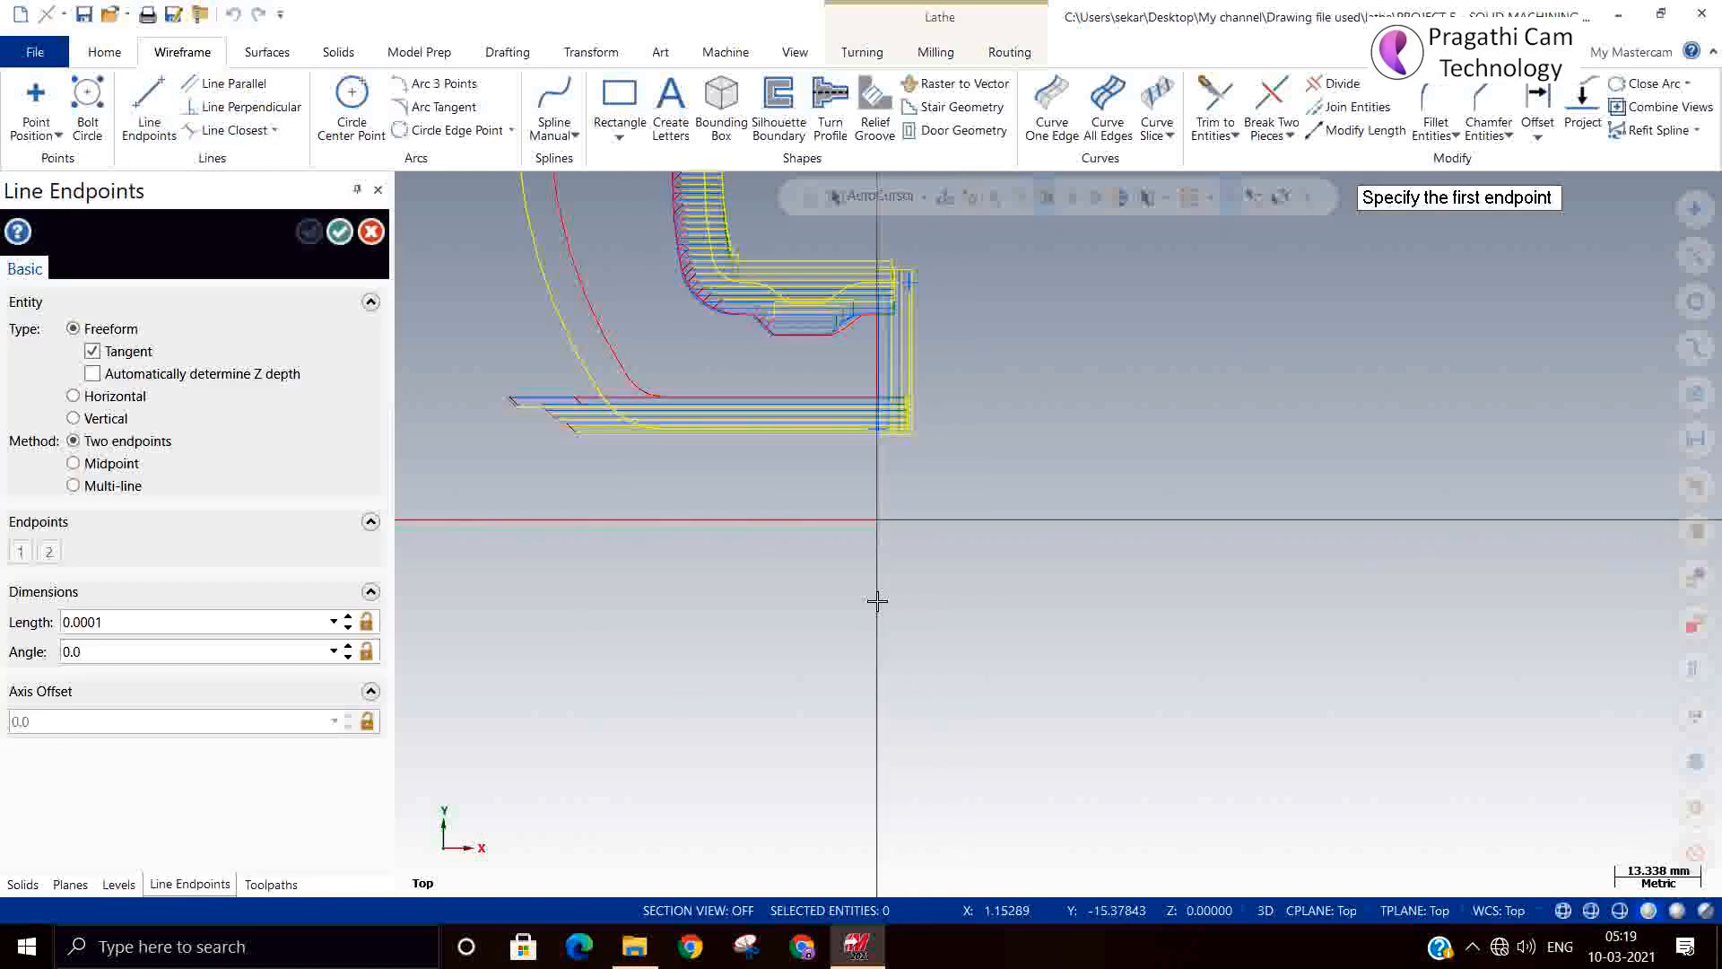
click(875, 521)
scroll(814, 859, down, 2)
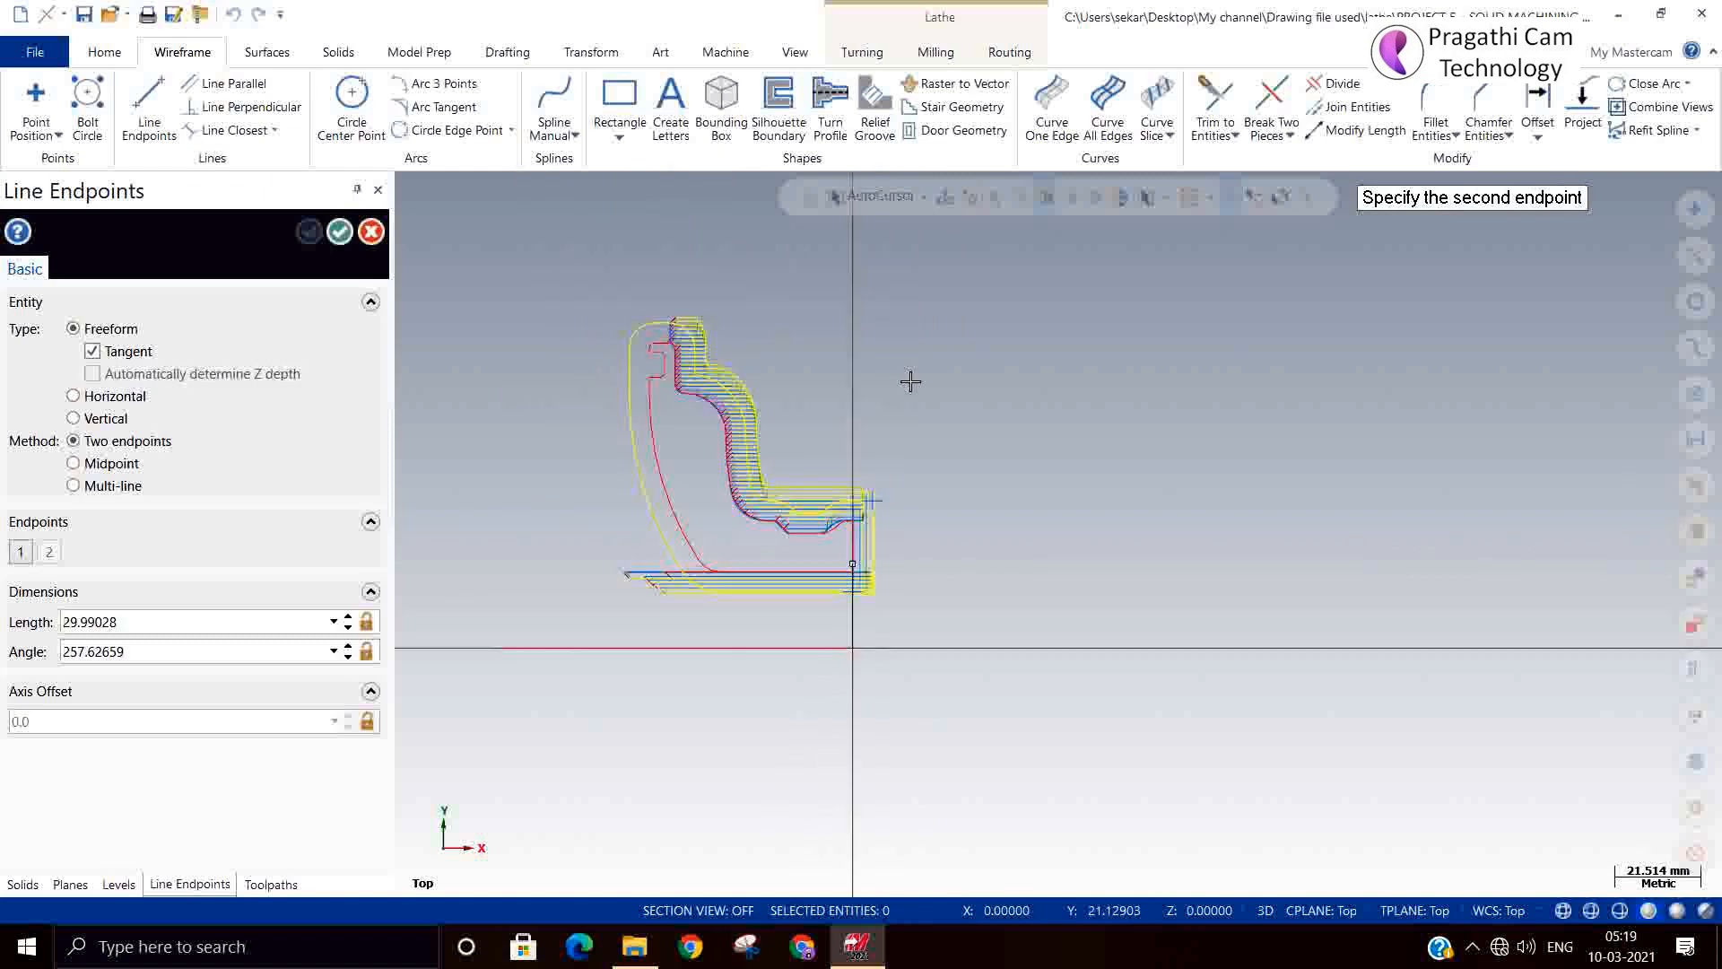
click(872, 335)
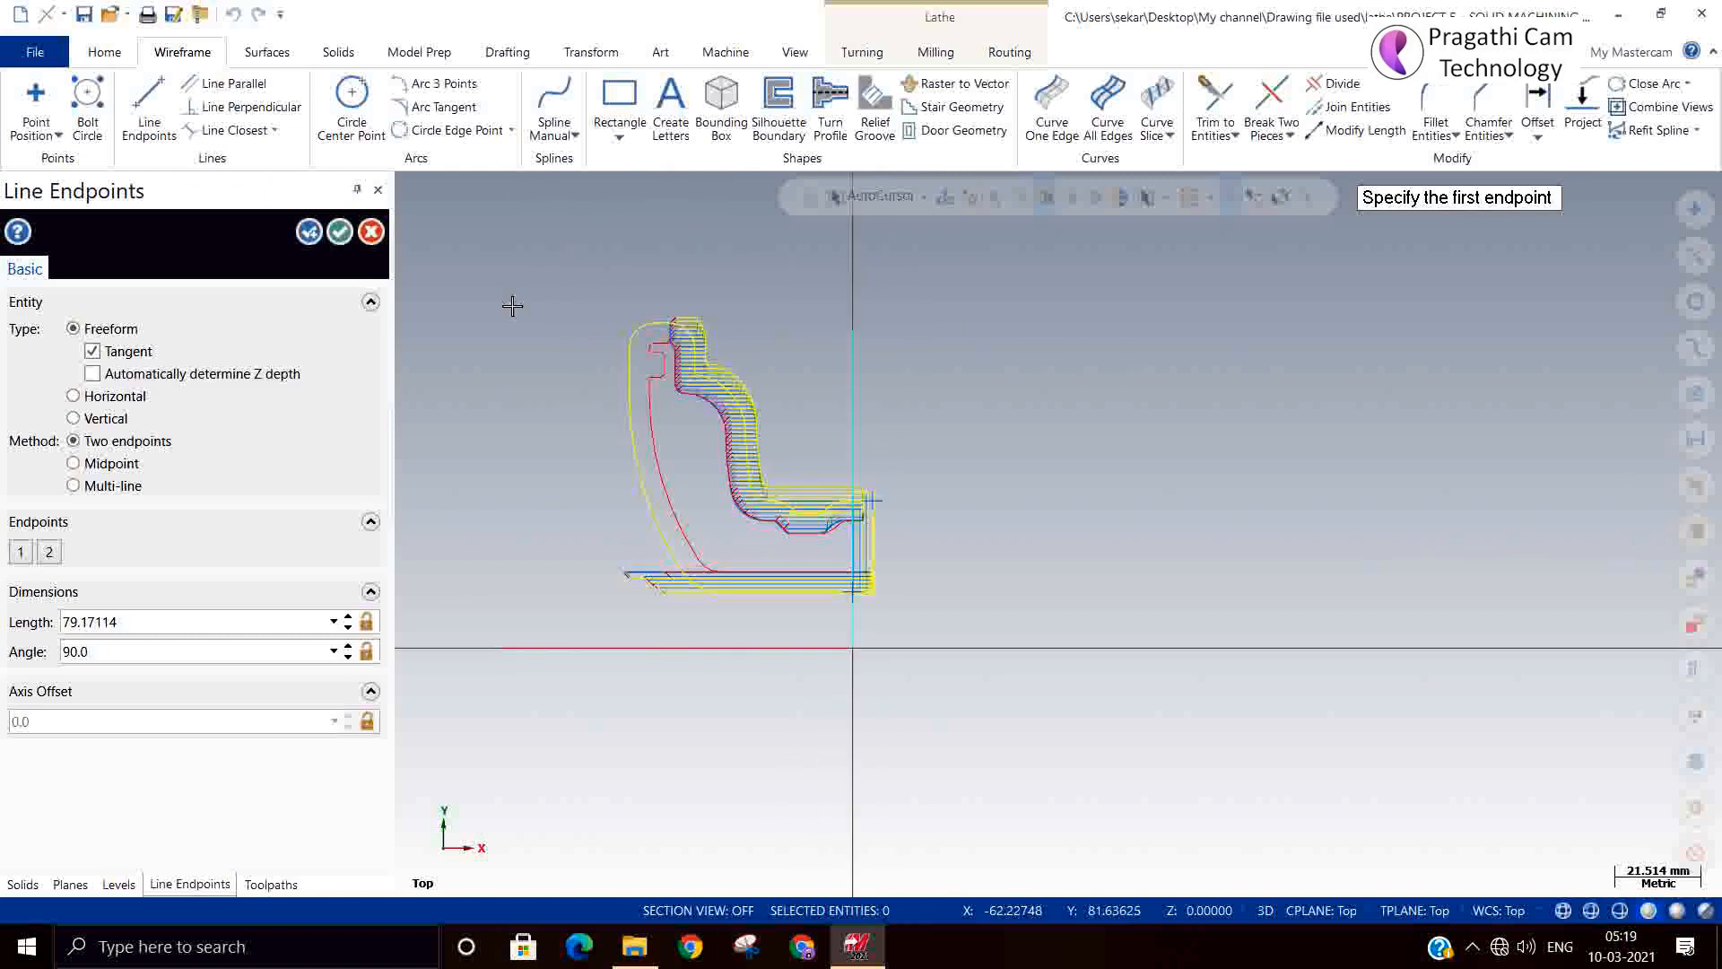
click(340, 233)
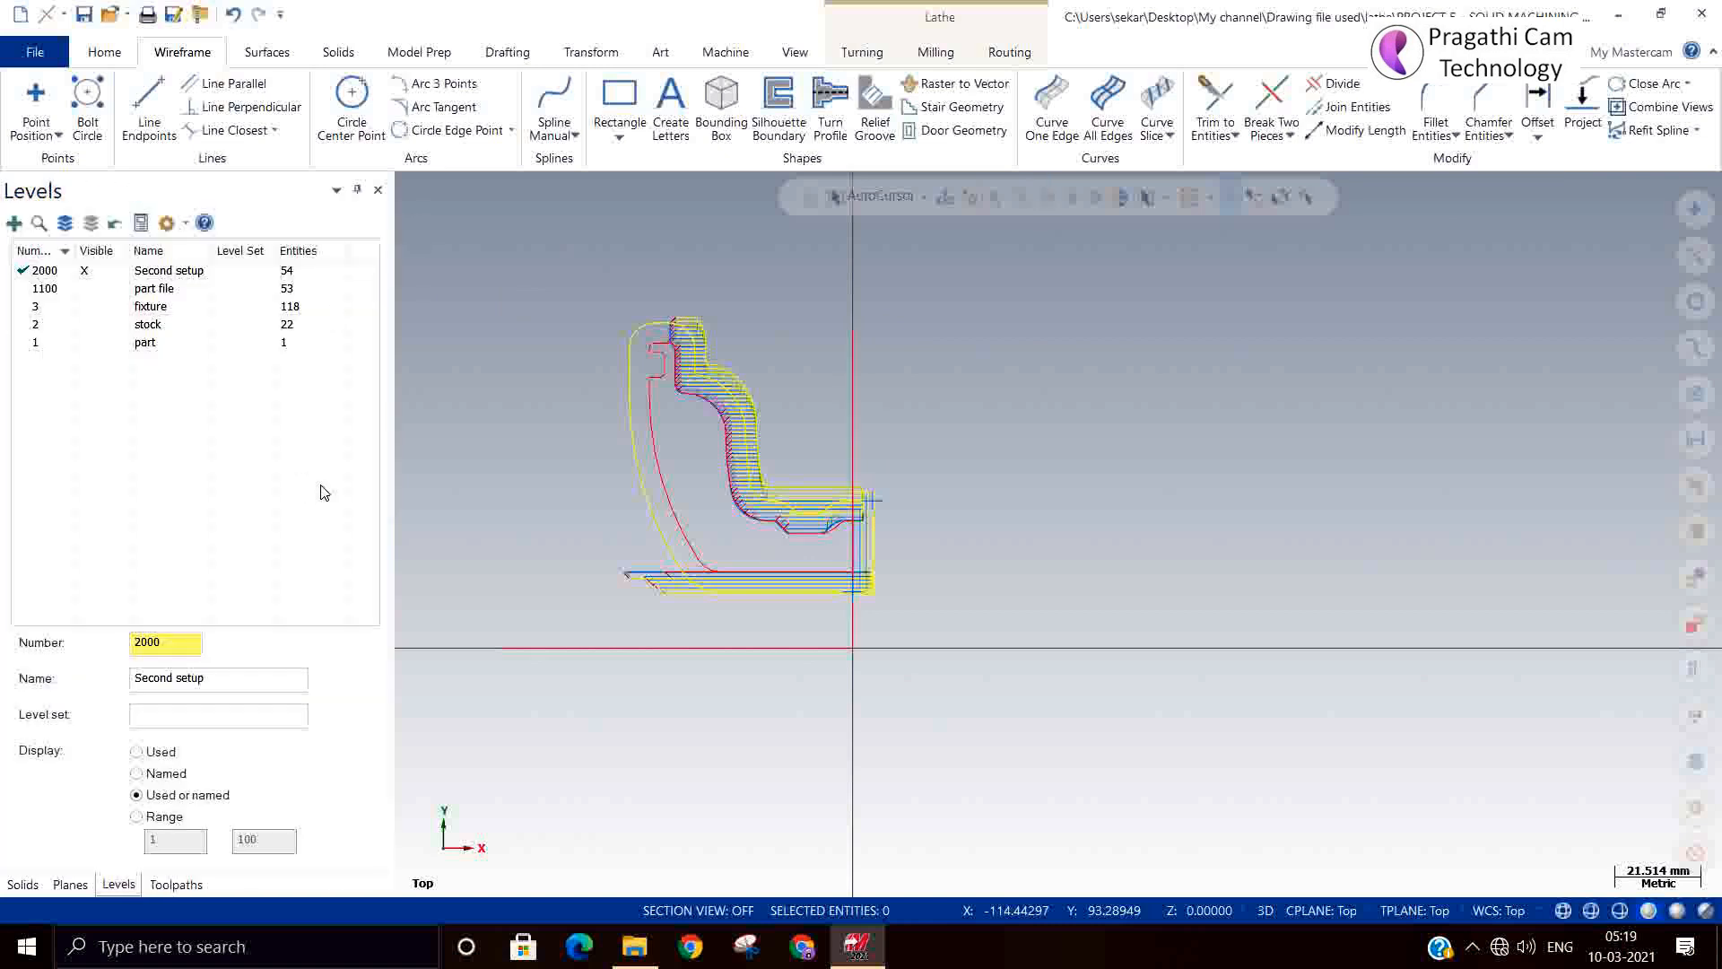
Mirror all Second setup geometry except the vertical line about that line as the vector axis, using the Move method.
click(592, 59)
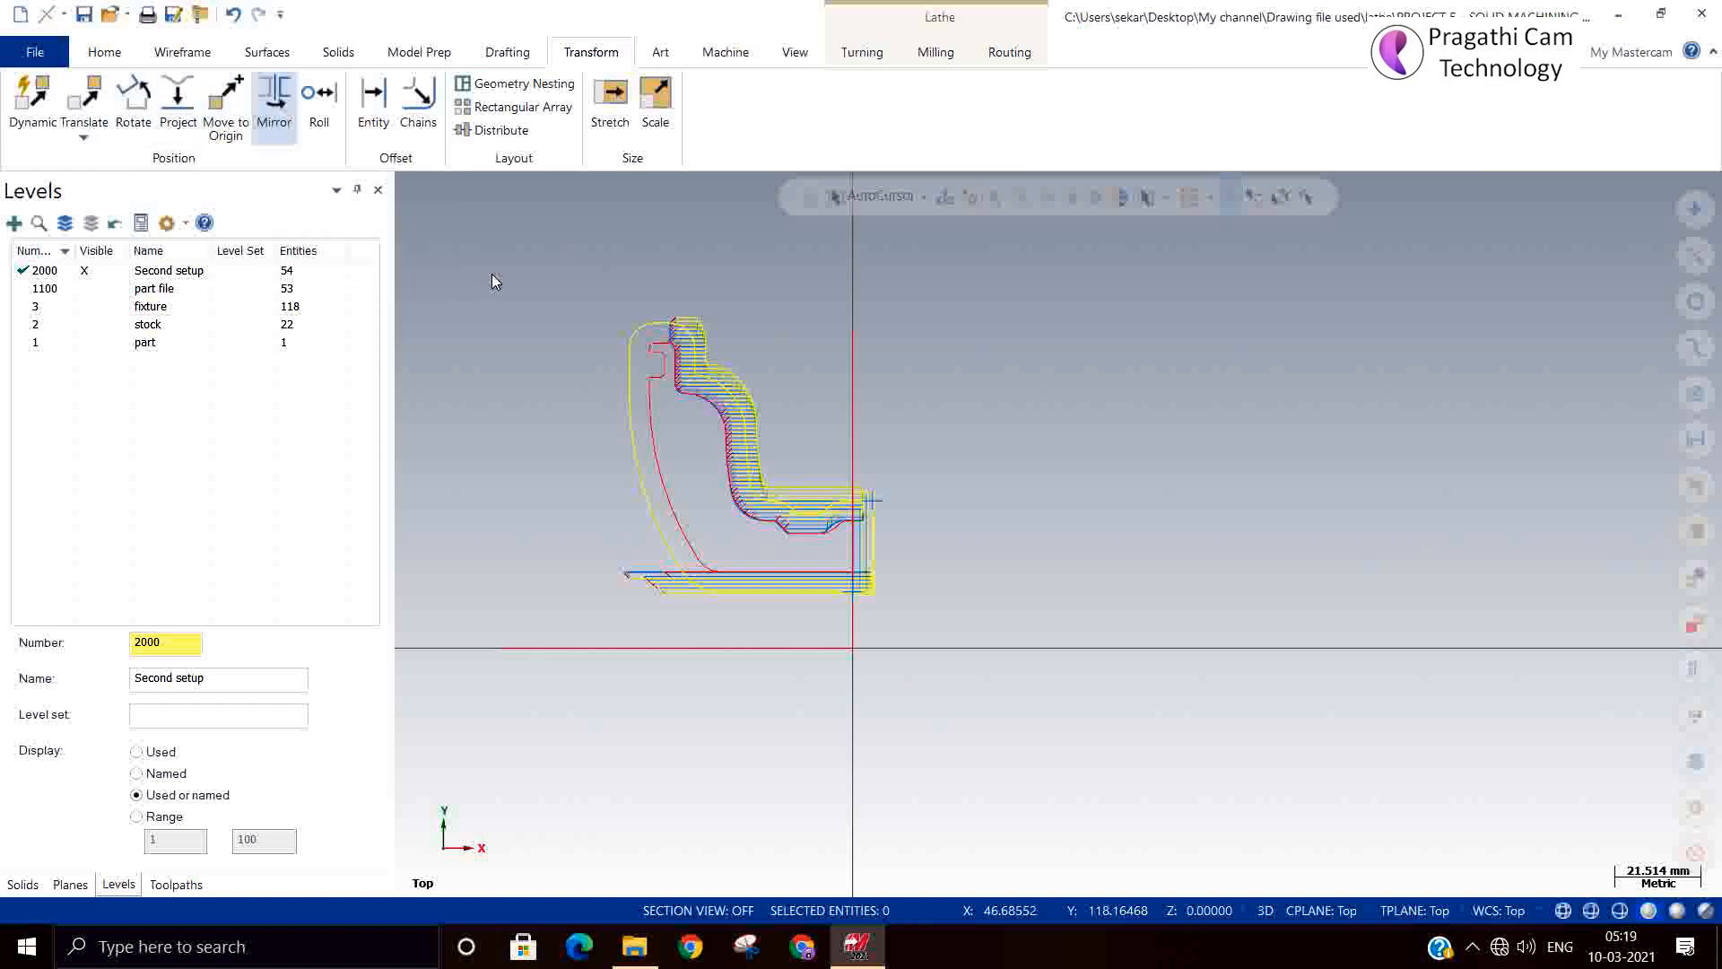
drag(501, 252, 918, 684)
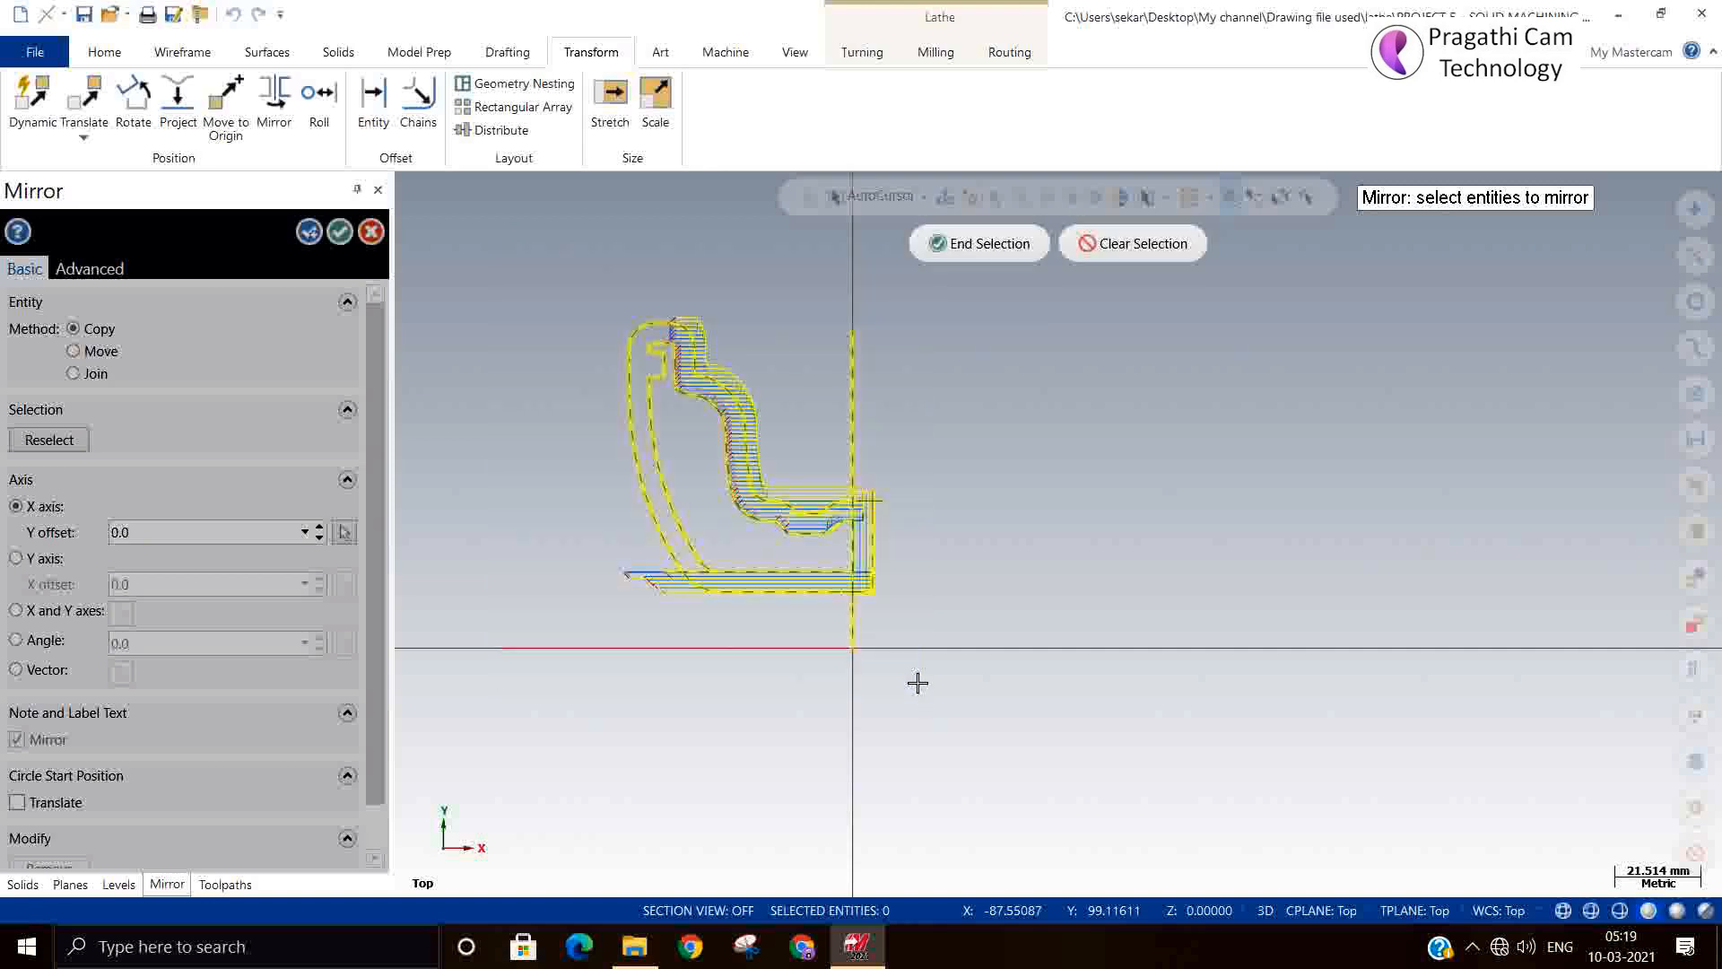
click(853, 395)
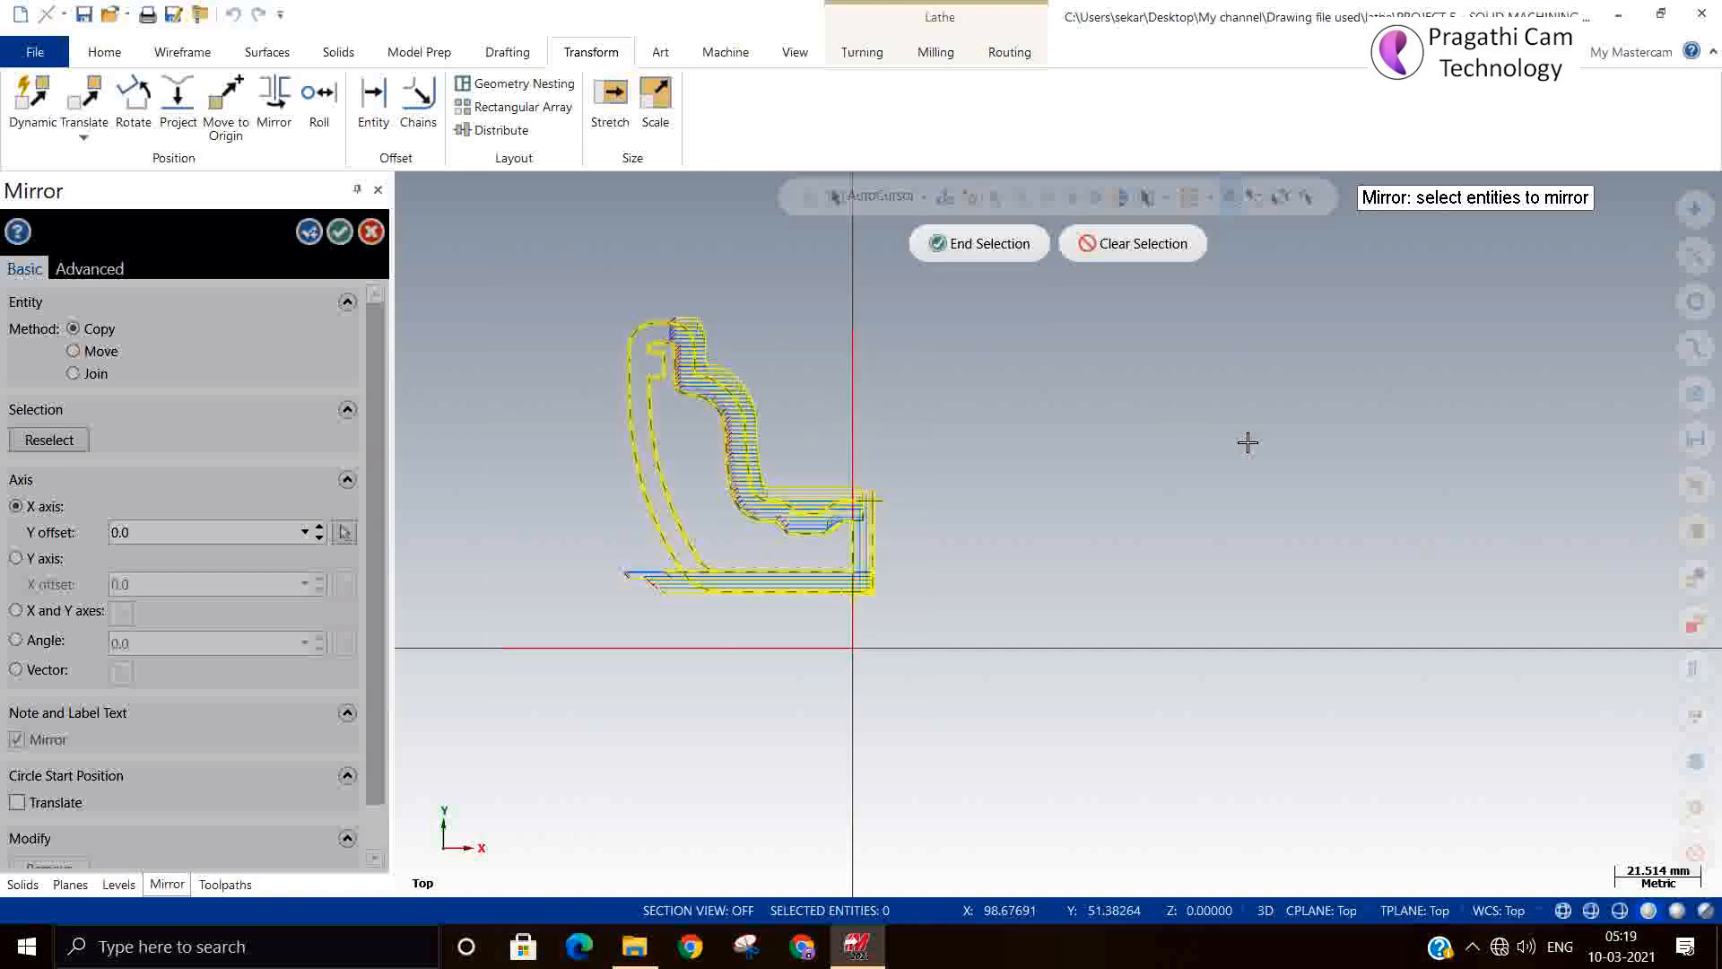
click(976, 252)
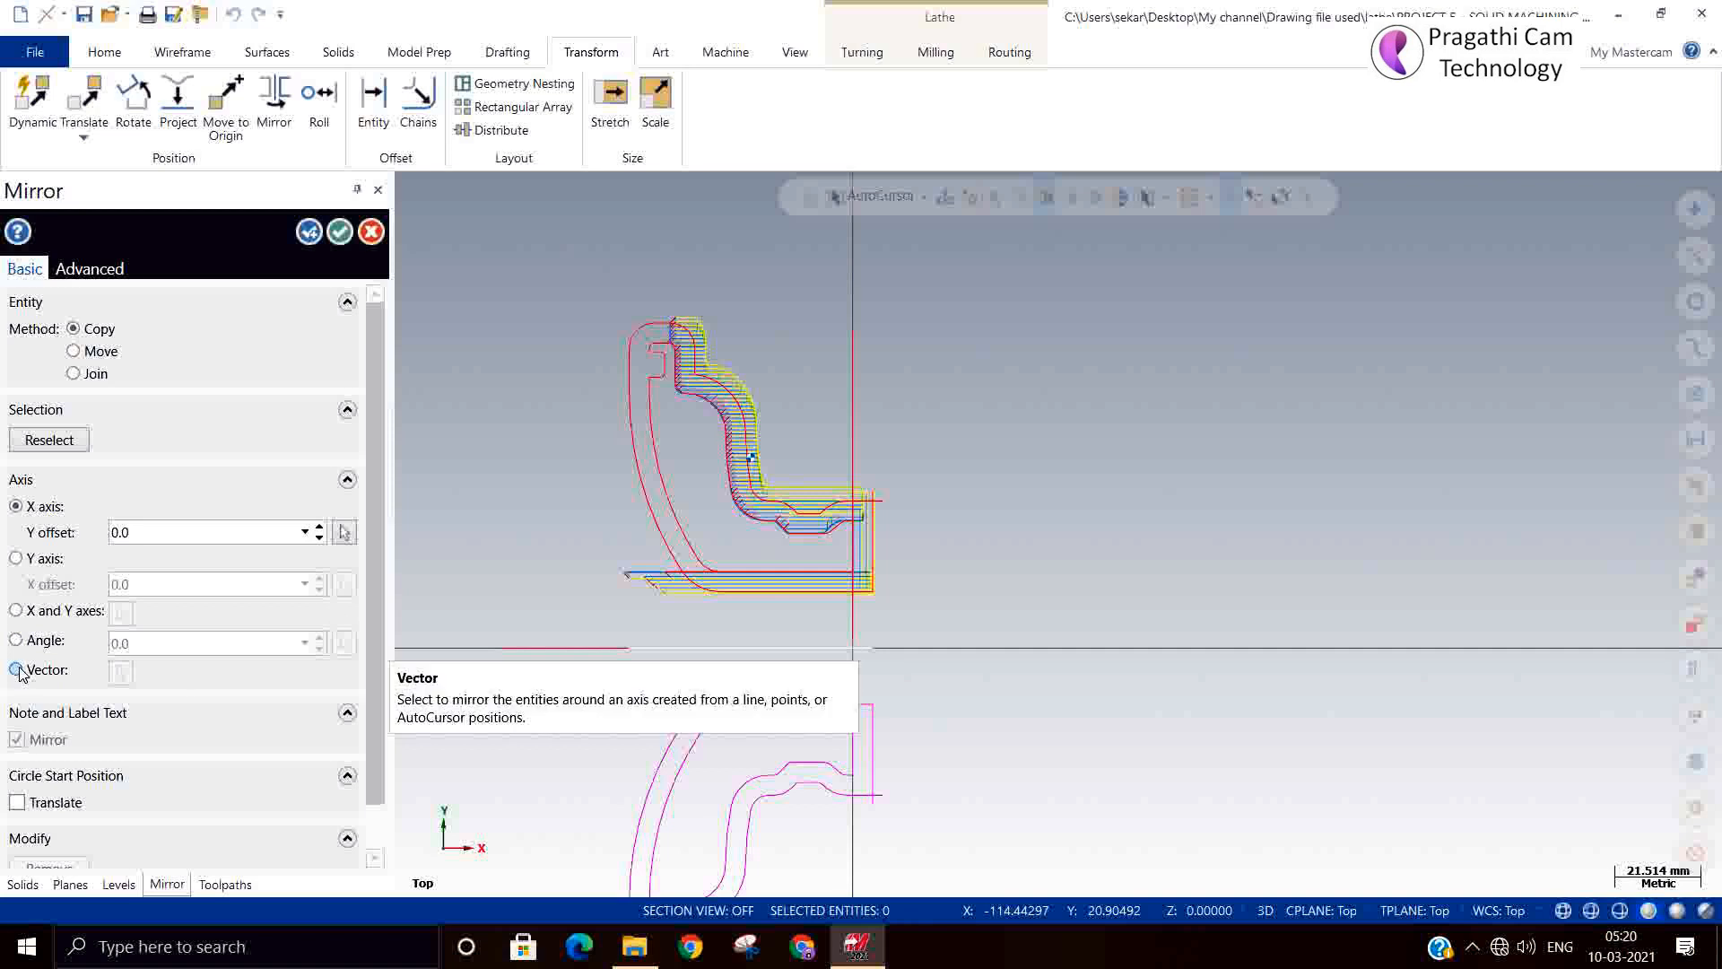
click(120, 672)
click(852, 402)
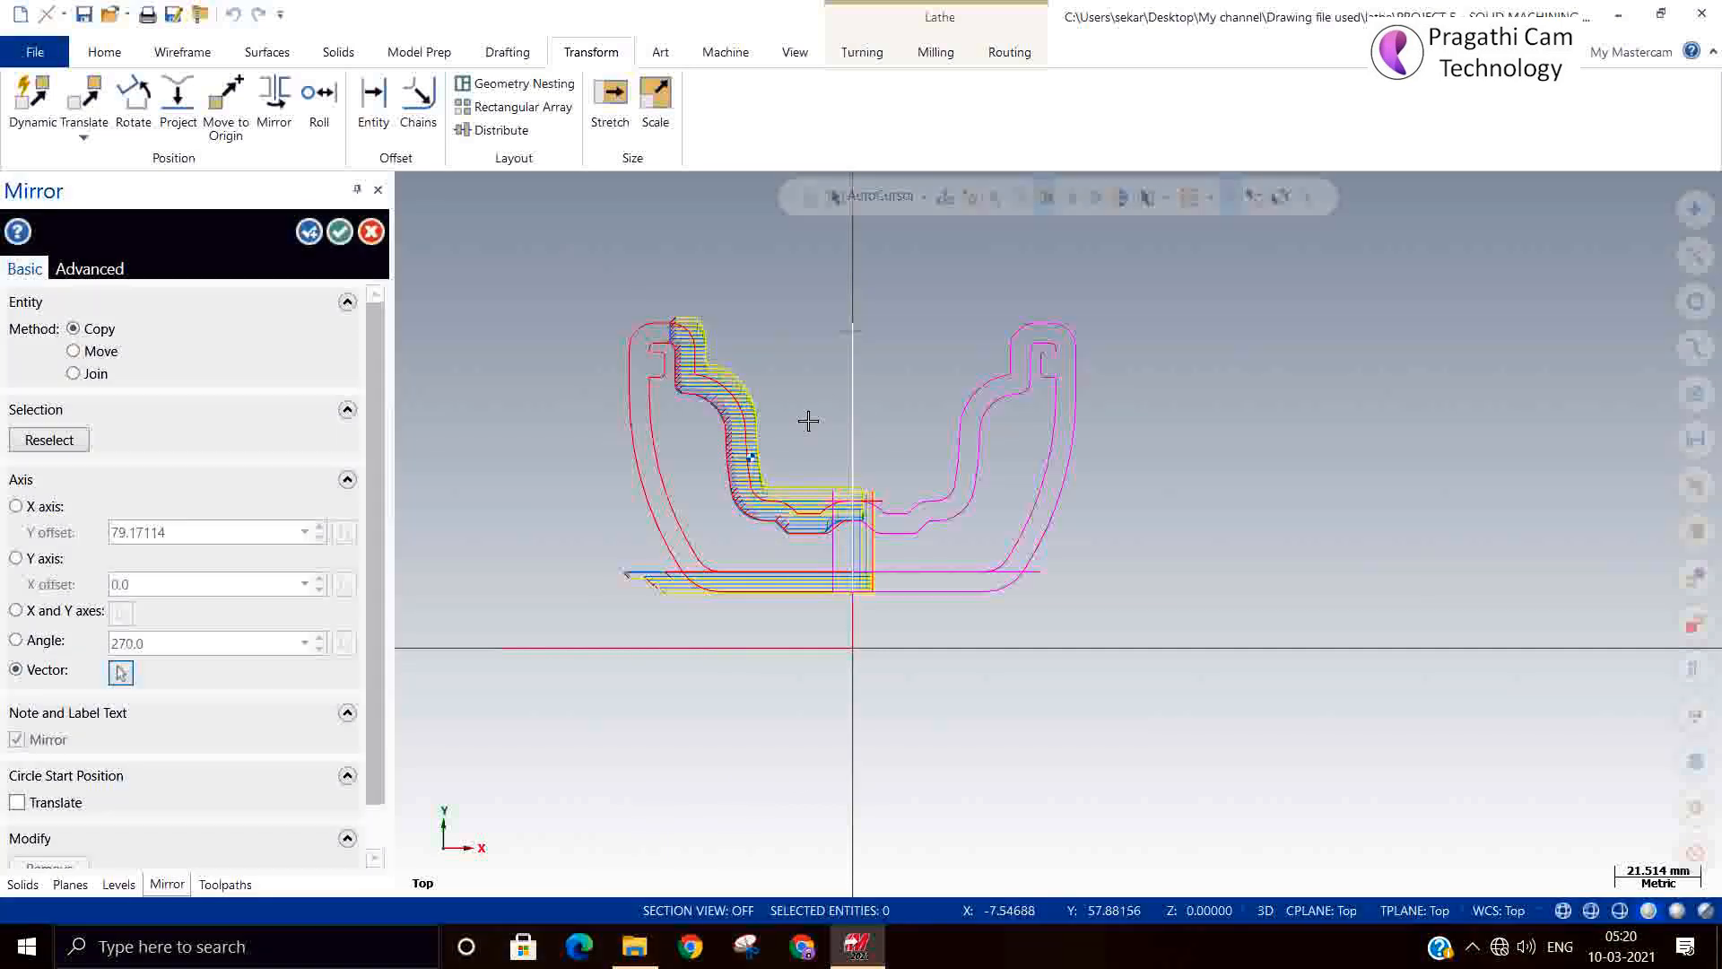
click(73, 351)
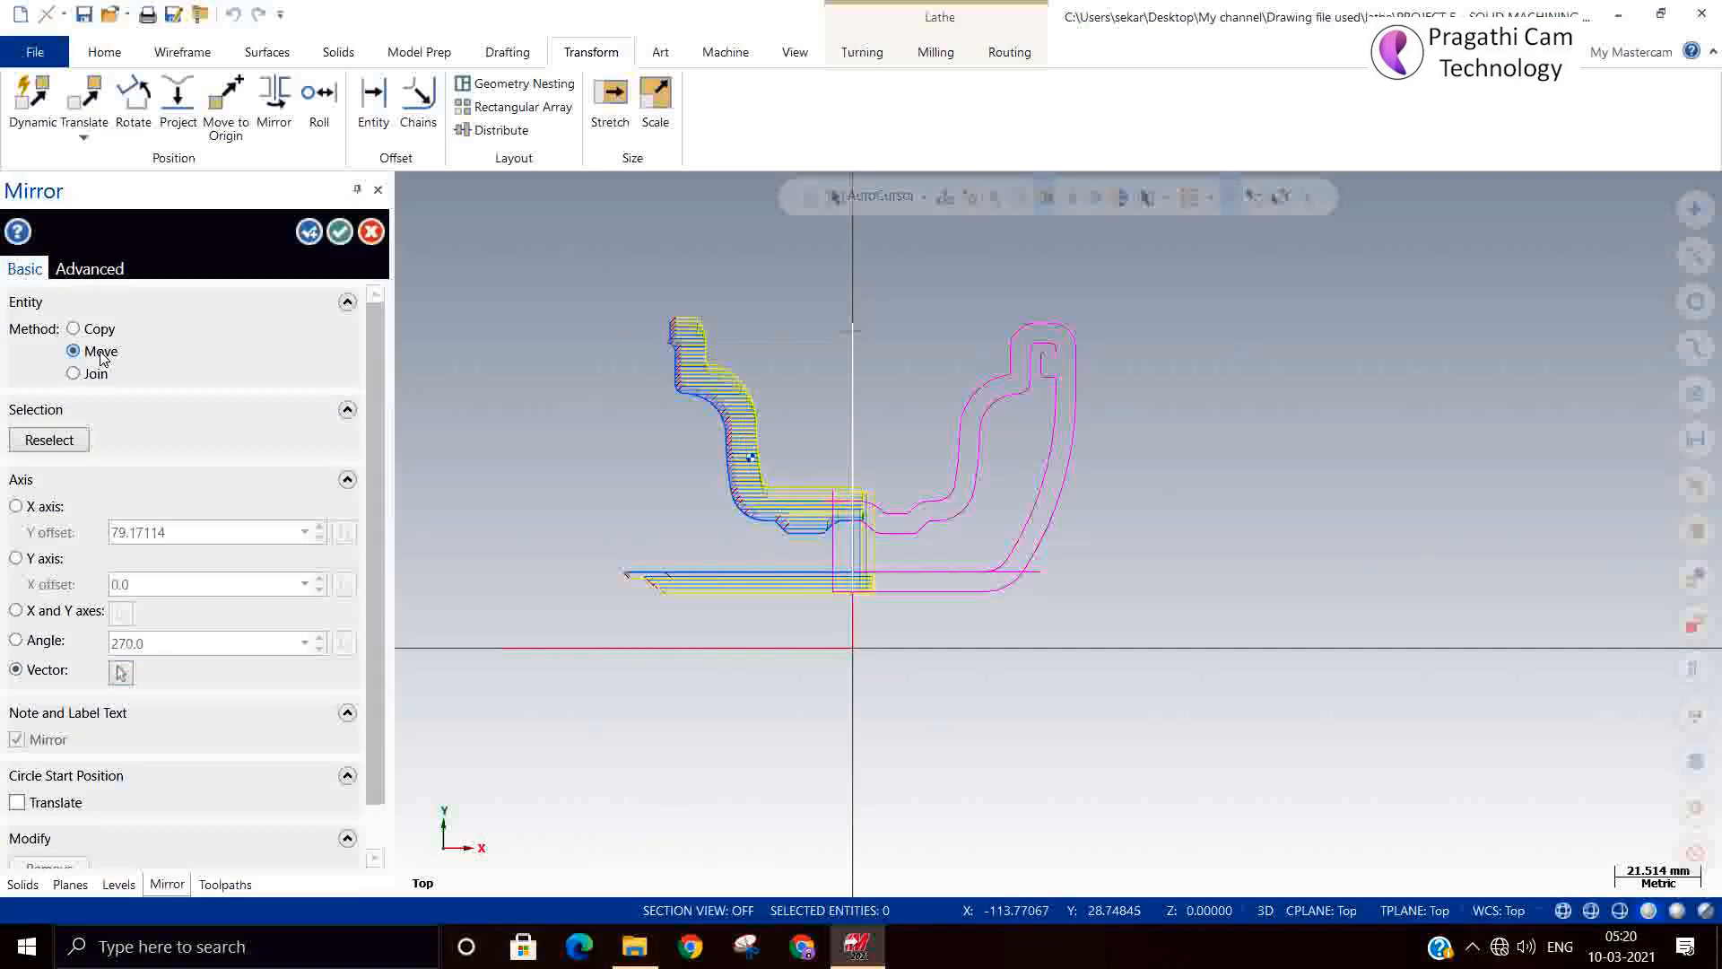
click(340, 235)
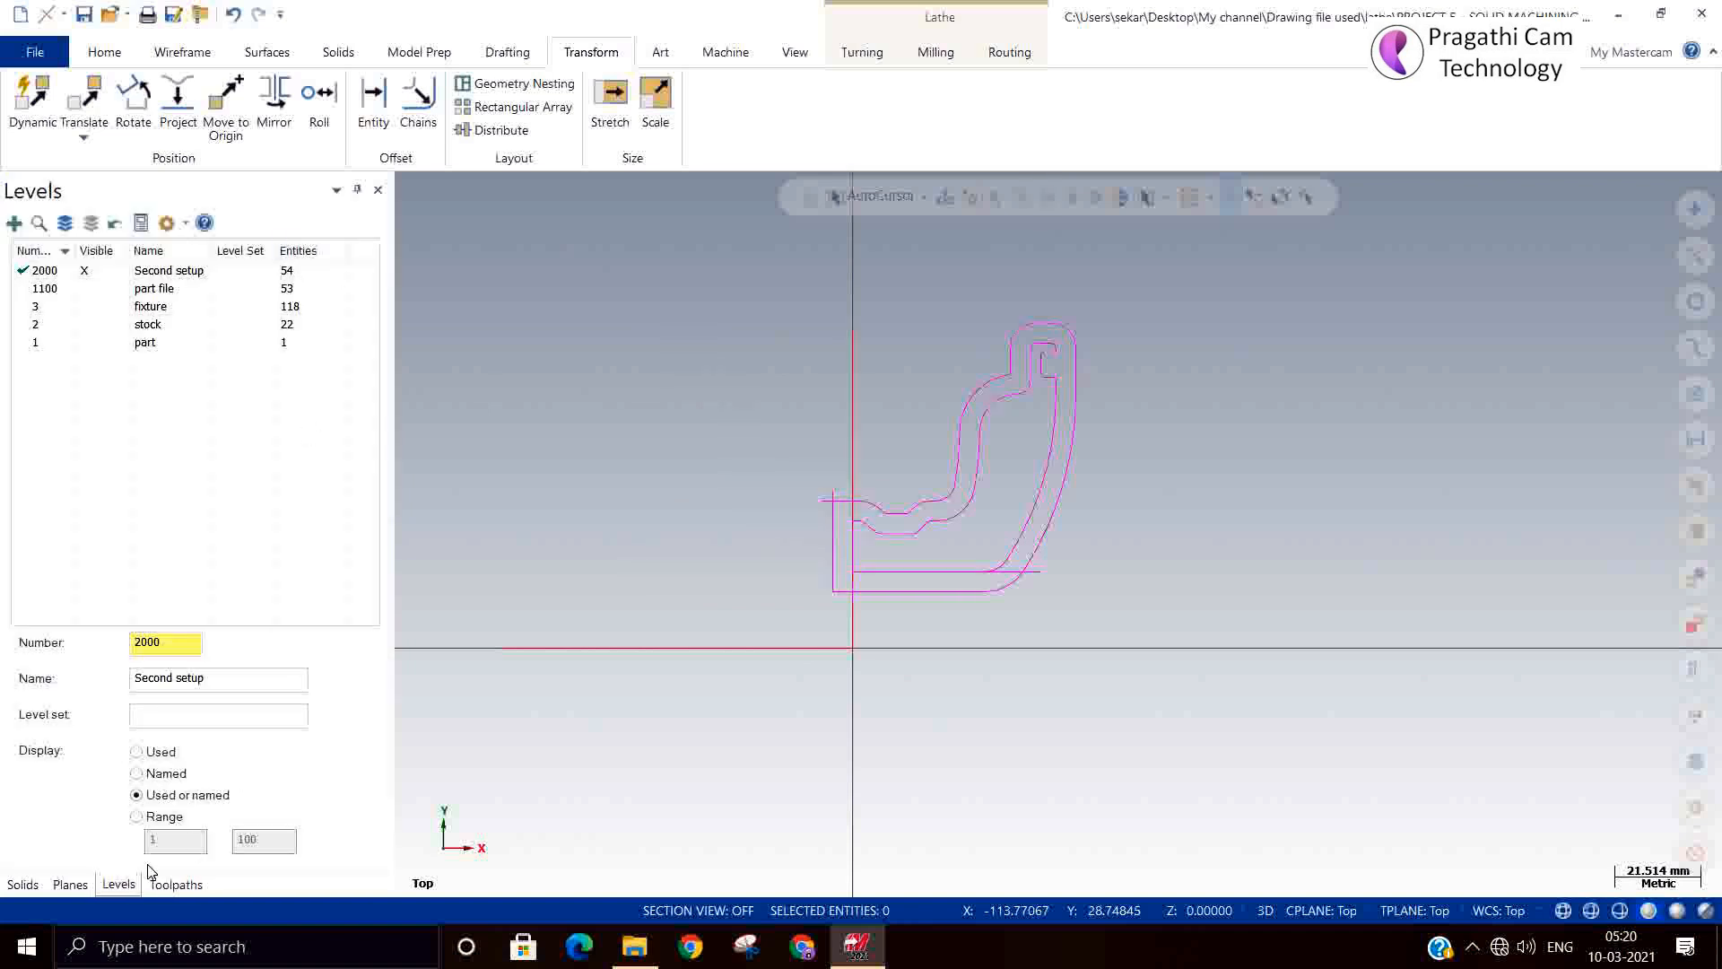
Show level 1100 "part file" as the active level and hide level 2000 "Second setup".
click(172, 884)
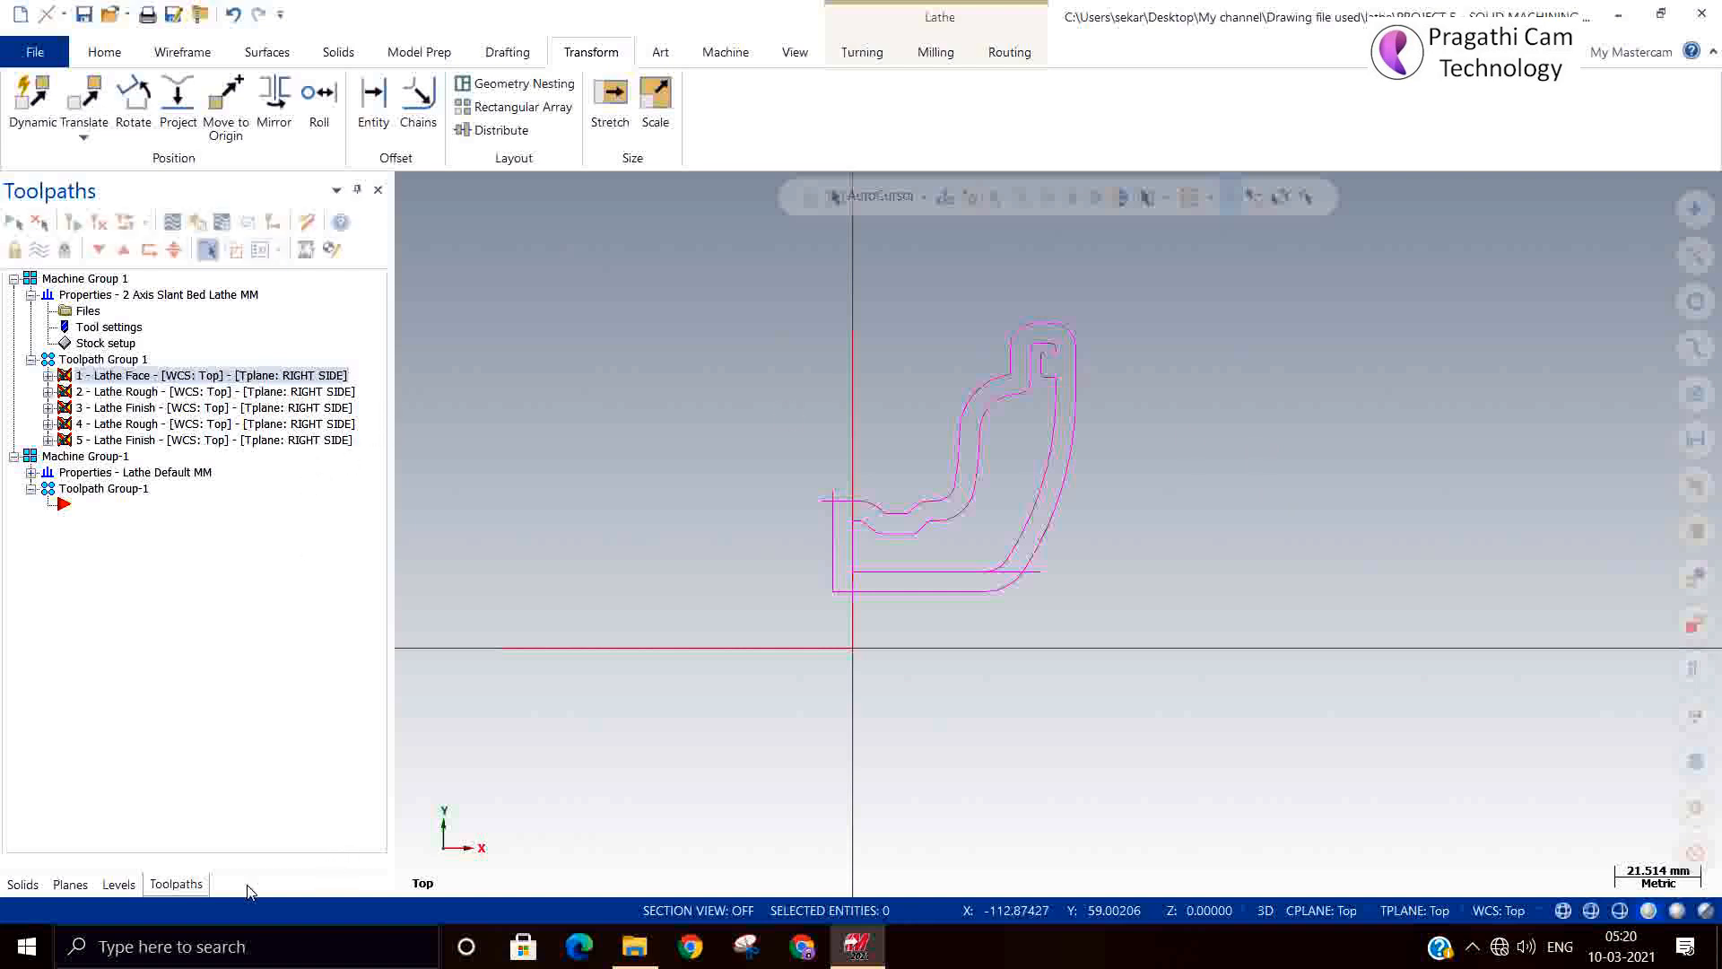
click(128, 888)
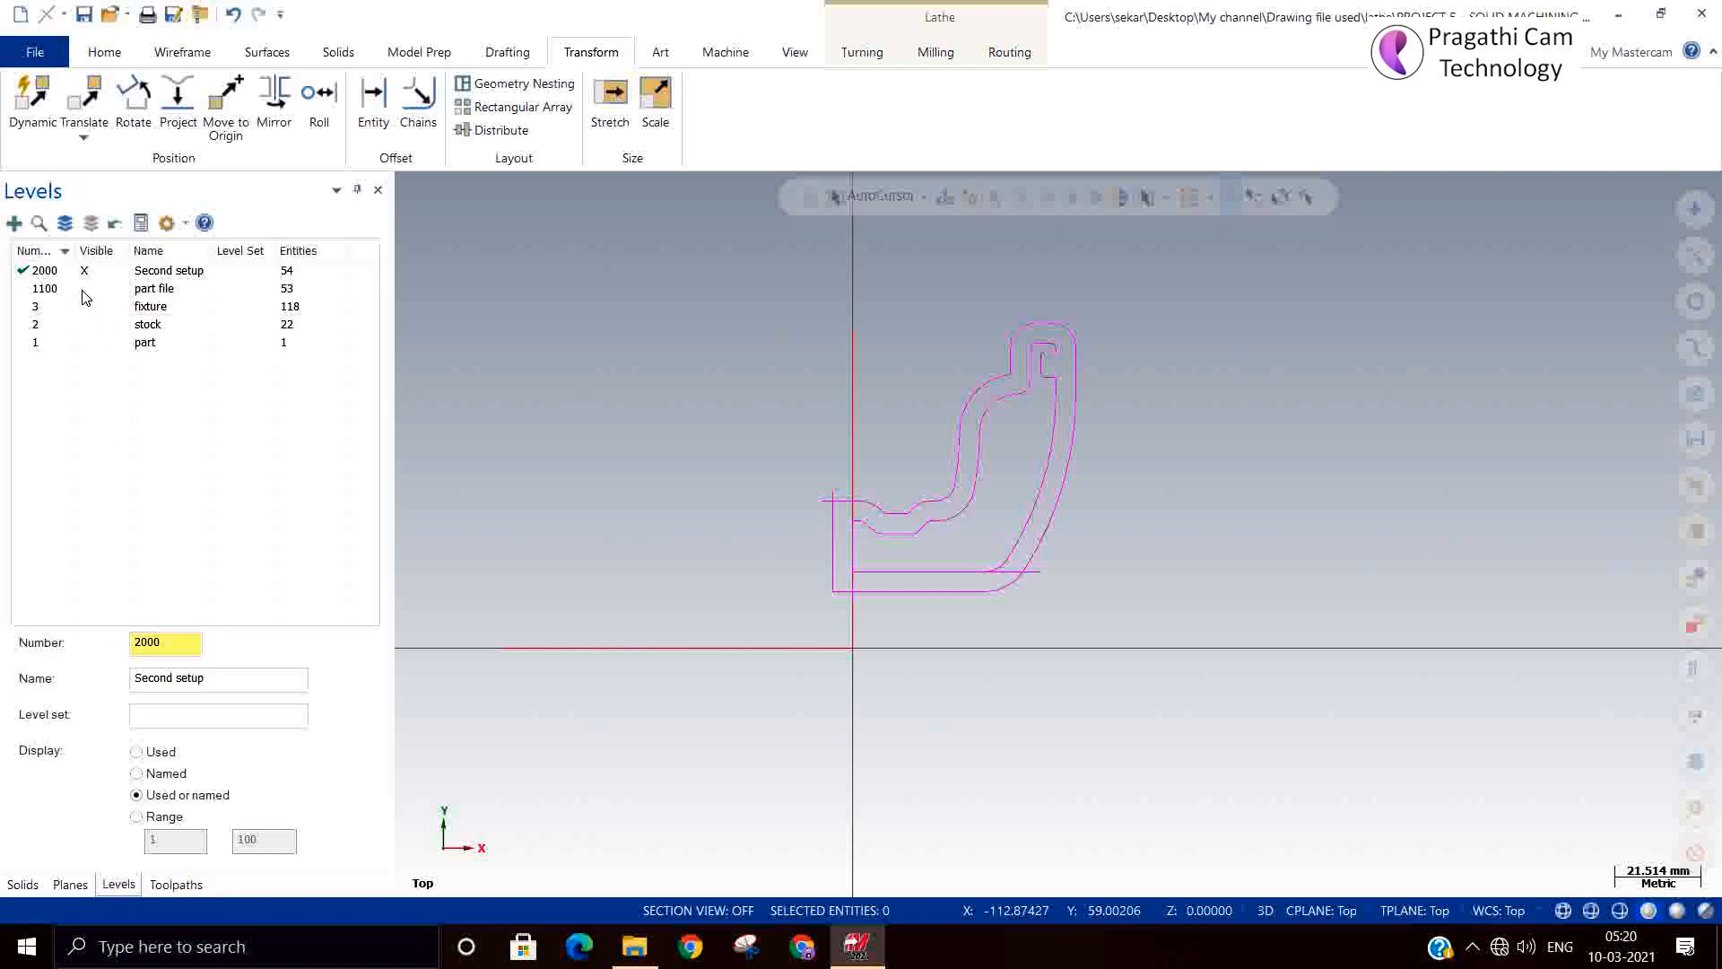
click(85, 289)
click(85, 274)
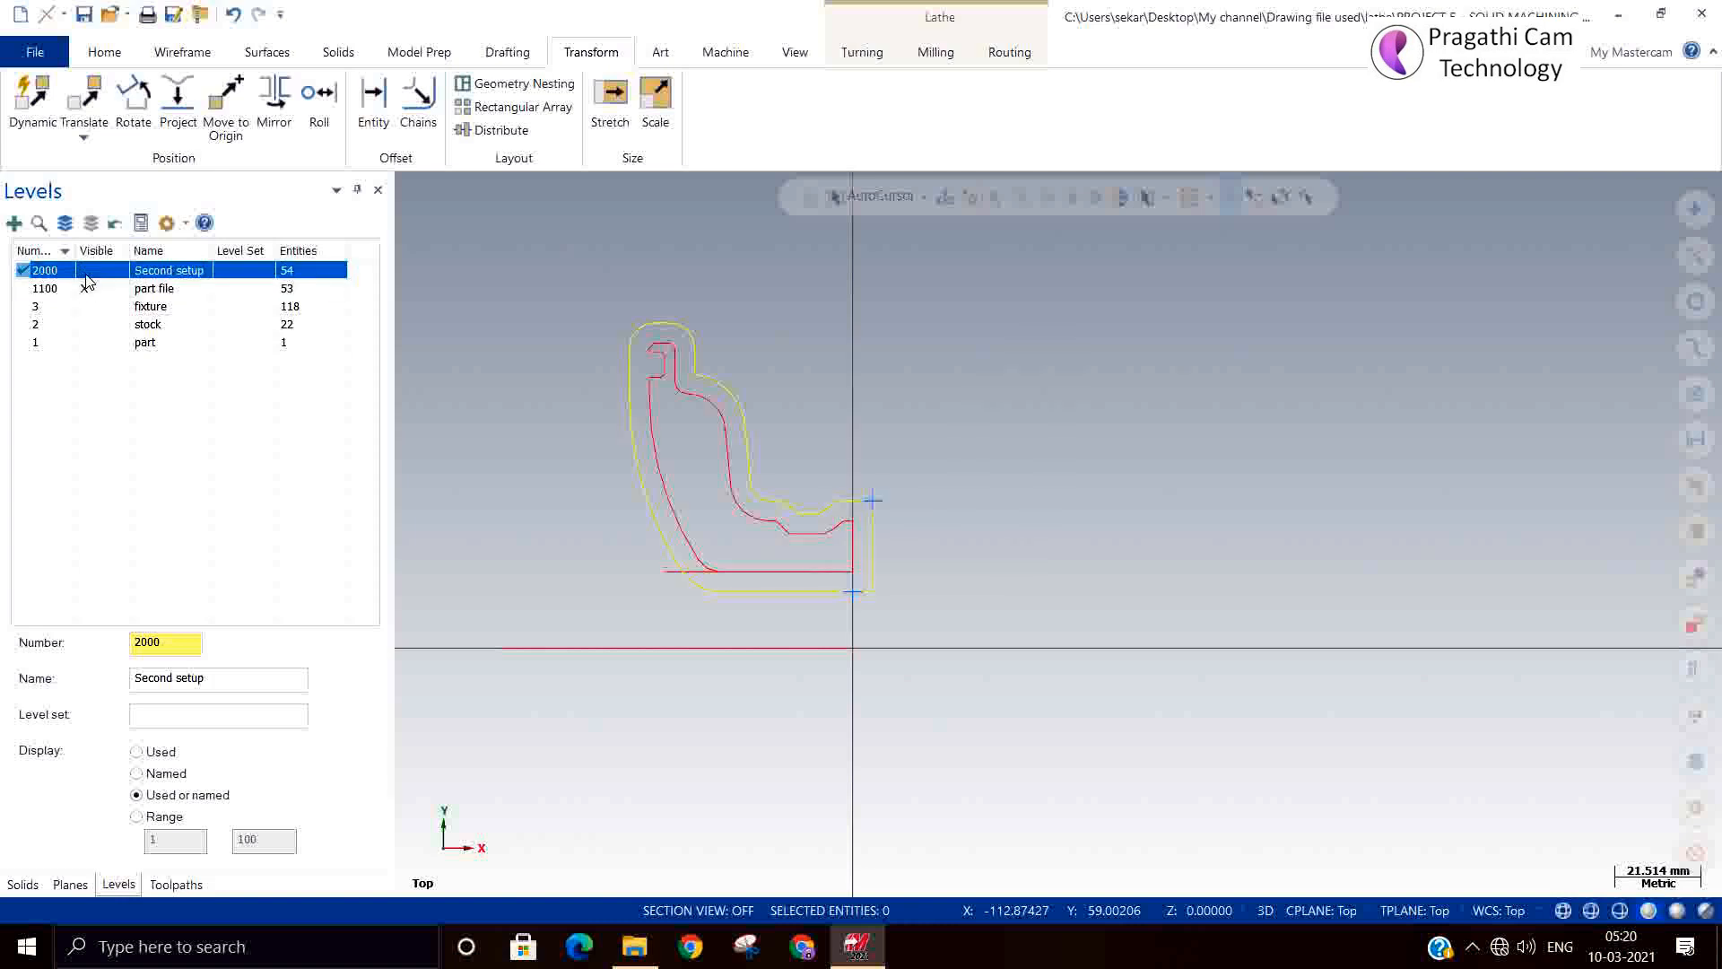
click(31, 289)
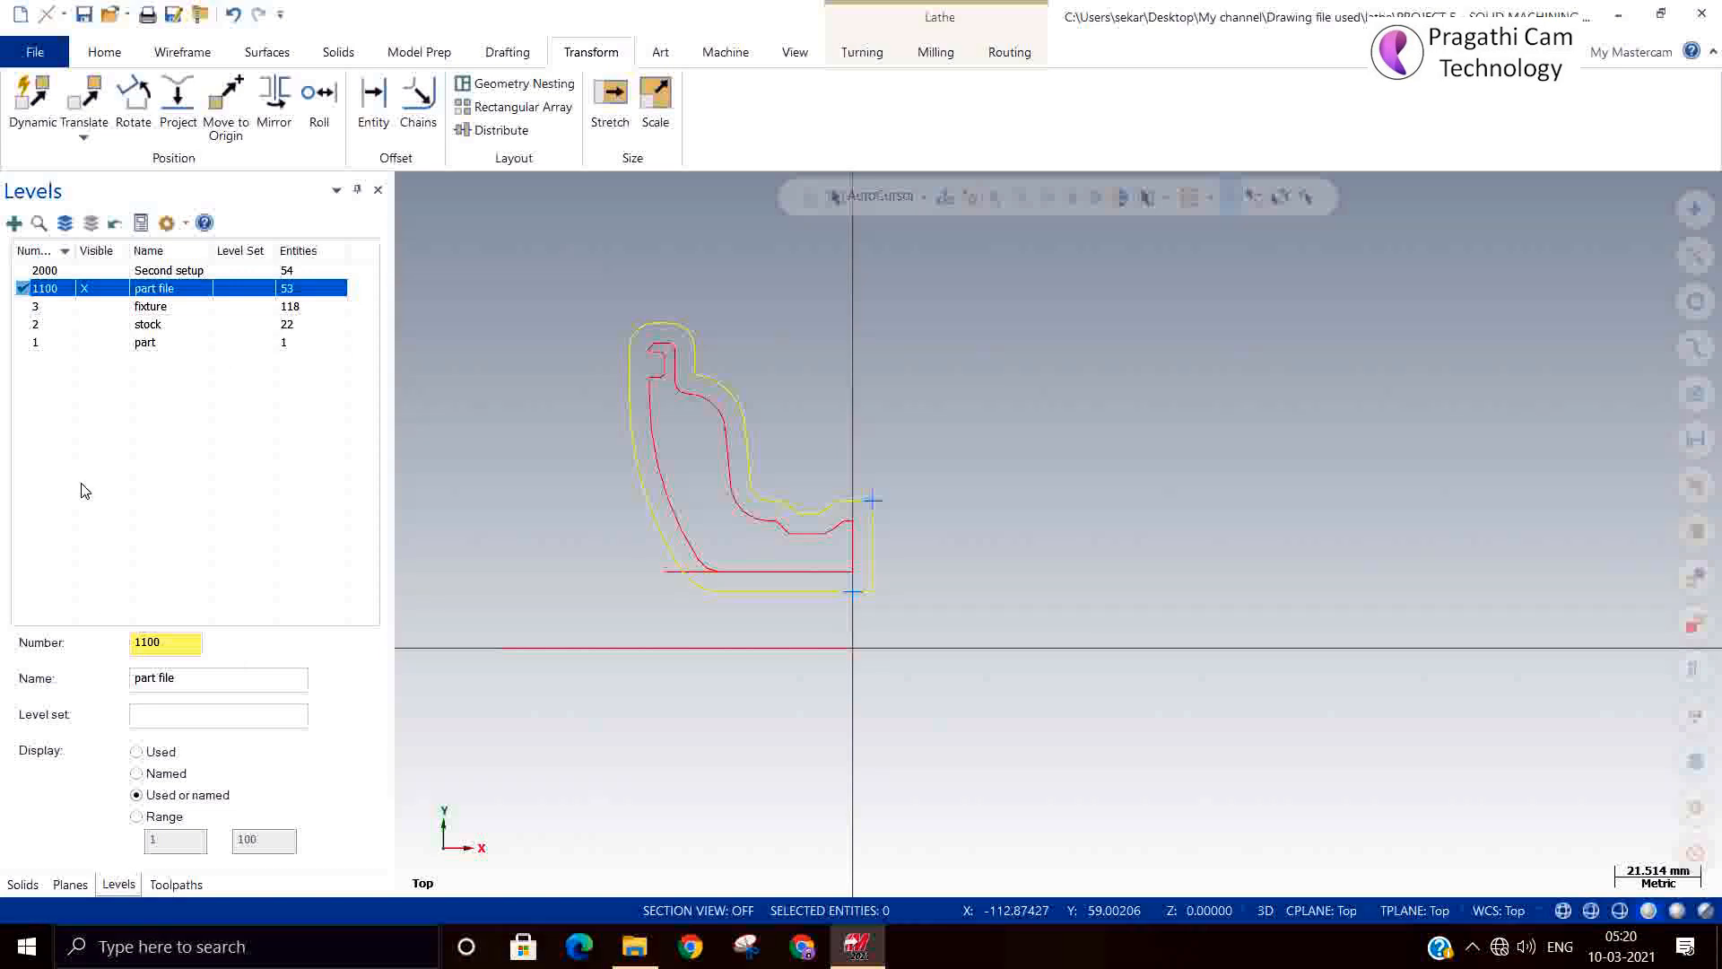
Try to regenerate the dirty lathe toolpaths of Toolpath Group 1.
click(164, 888)
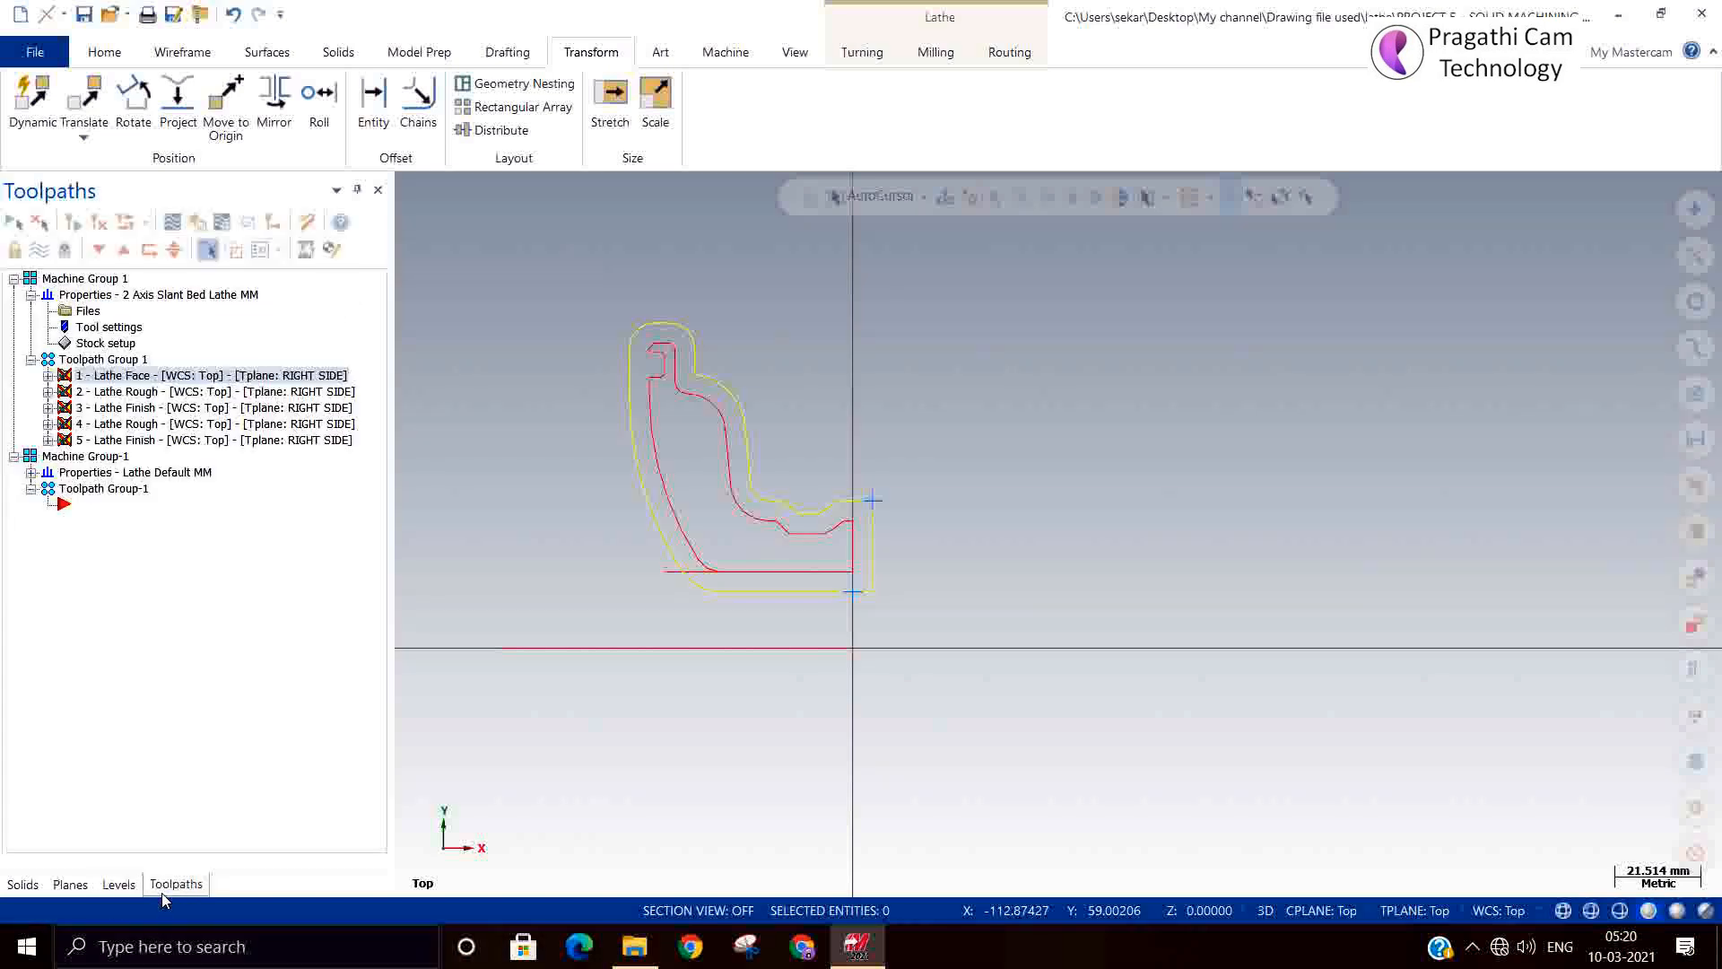
click(104, 228)
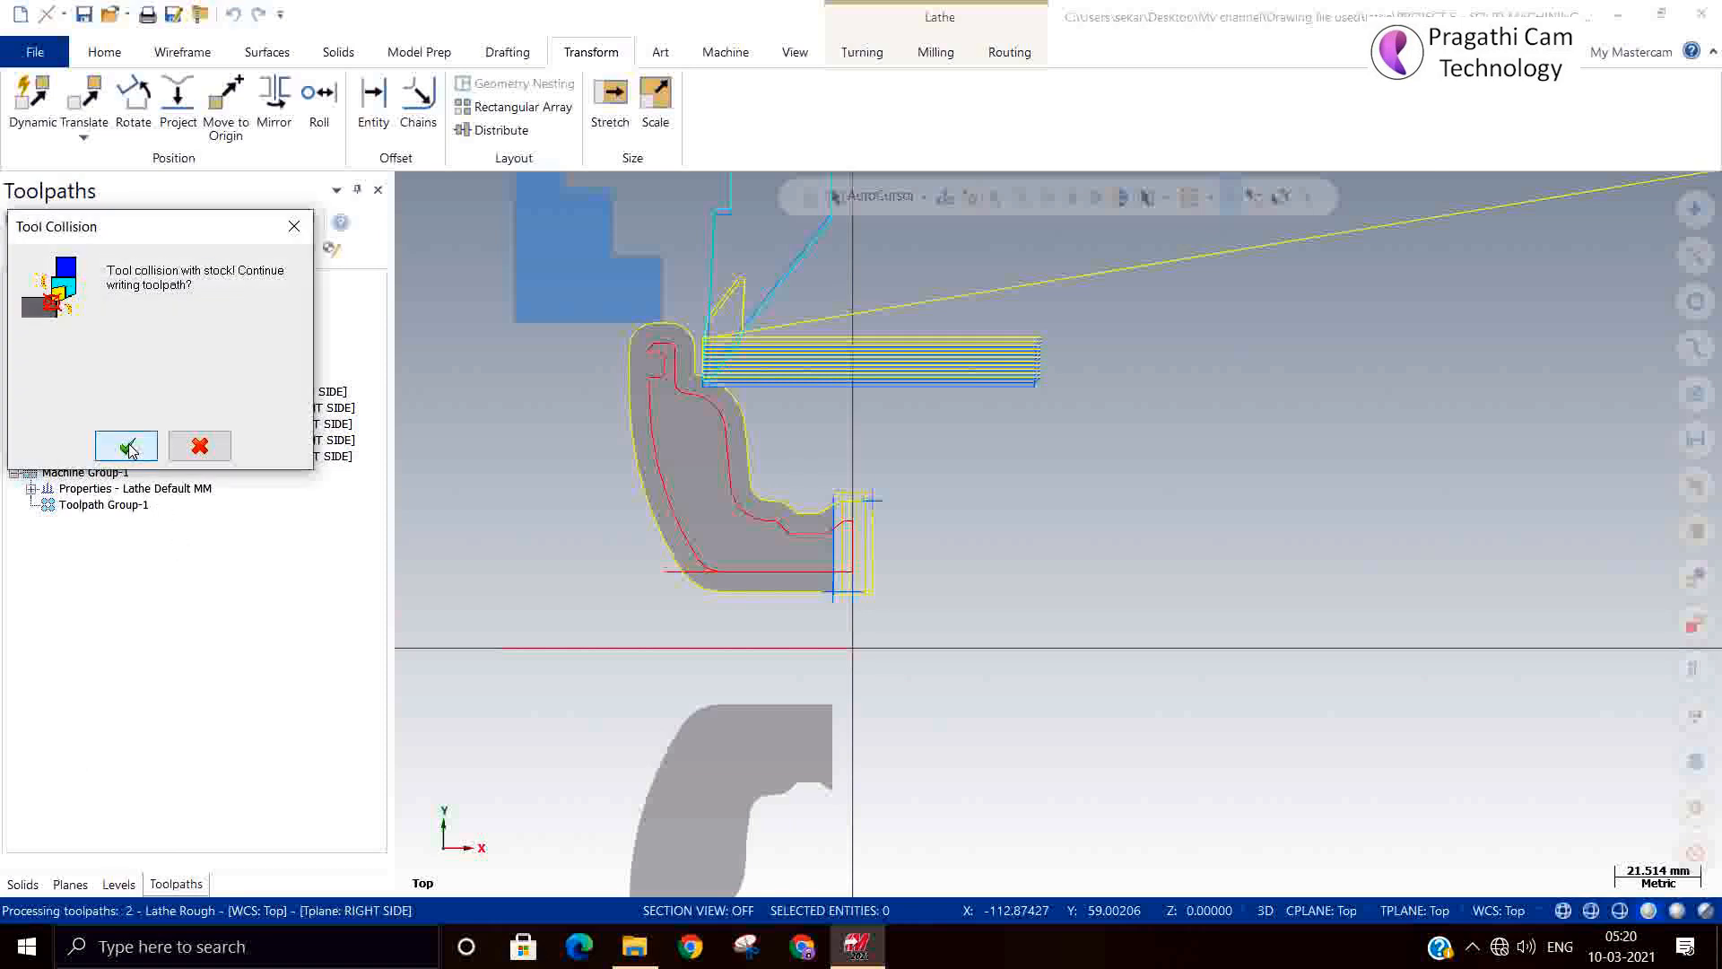
click(127, 447)
click(127, 446)
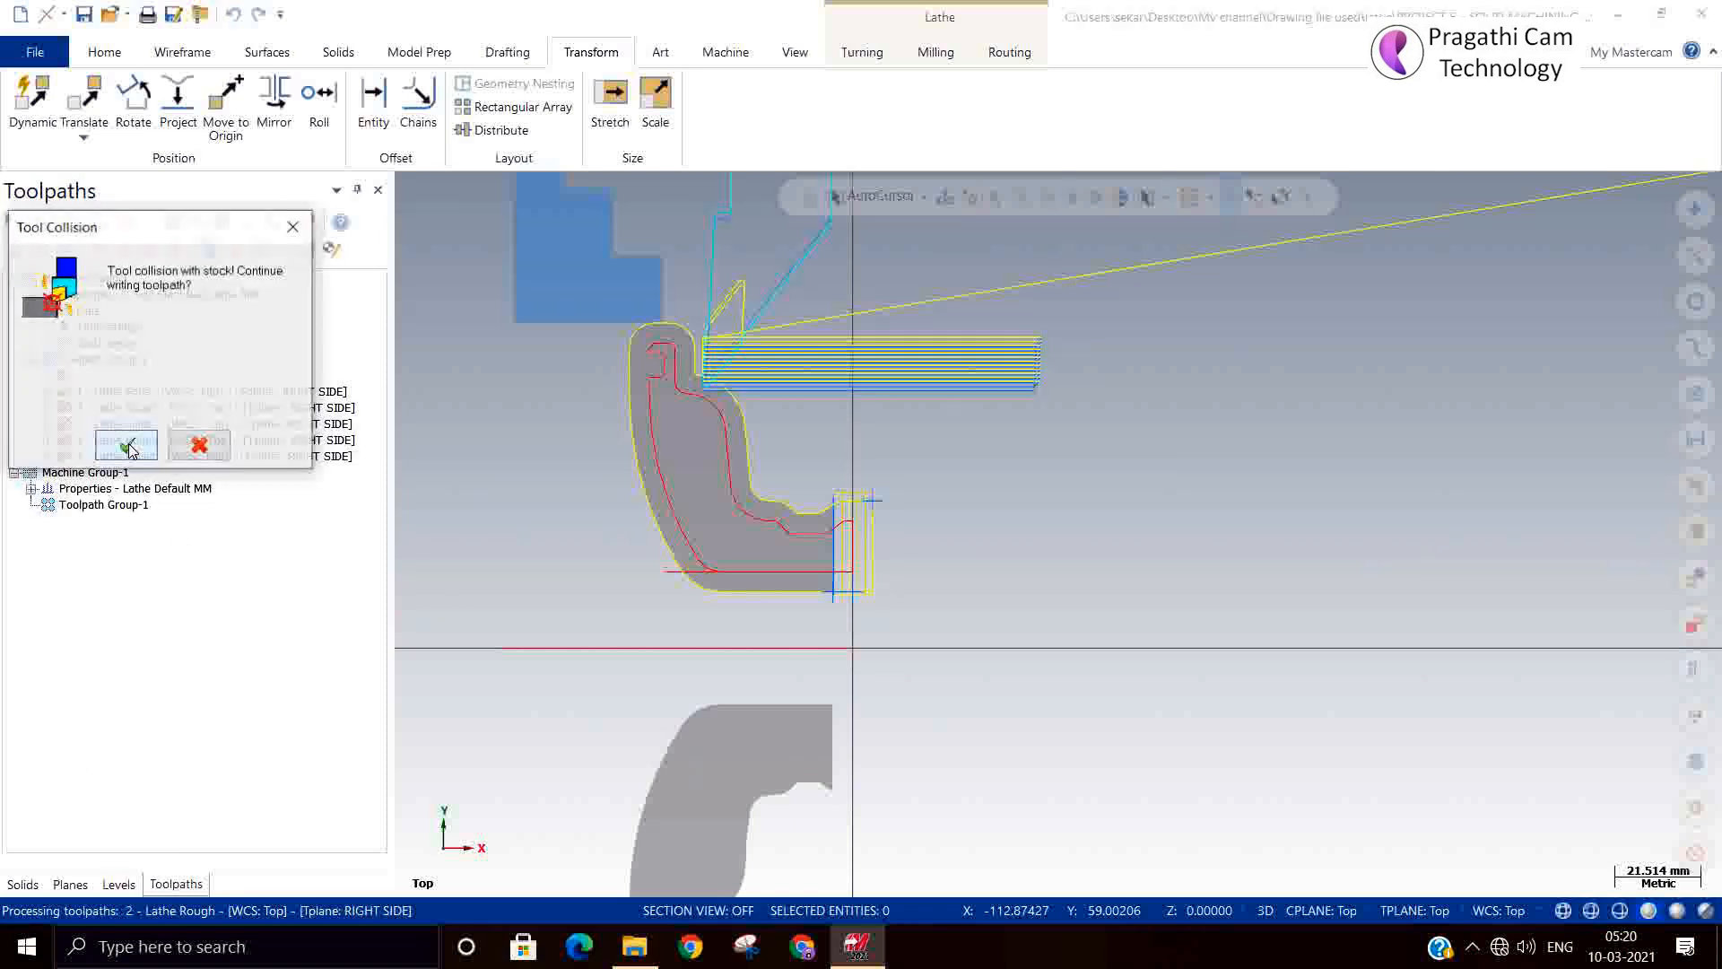
click(127, 446)
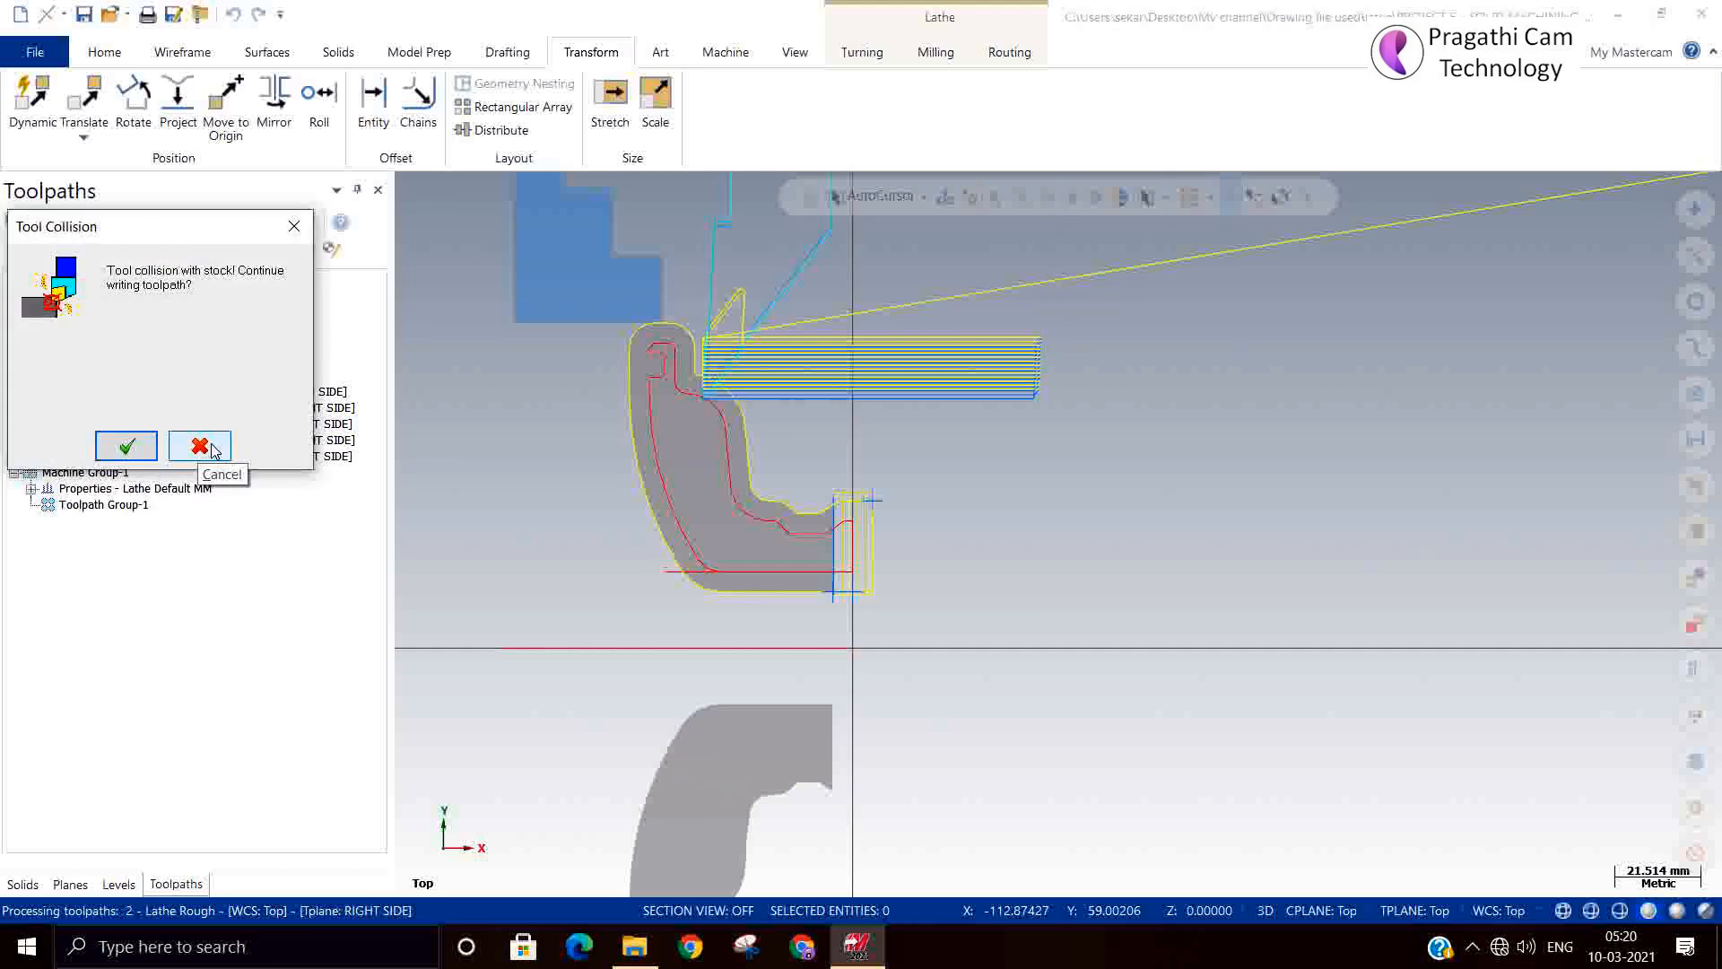
click(210, 447)
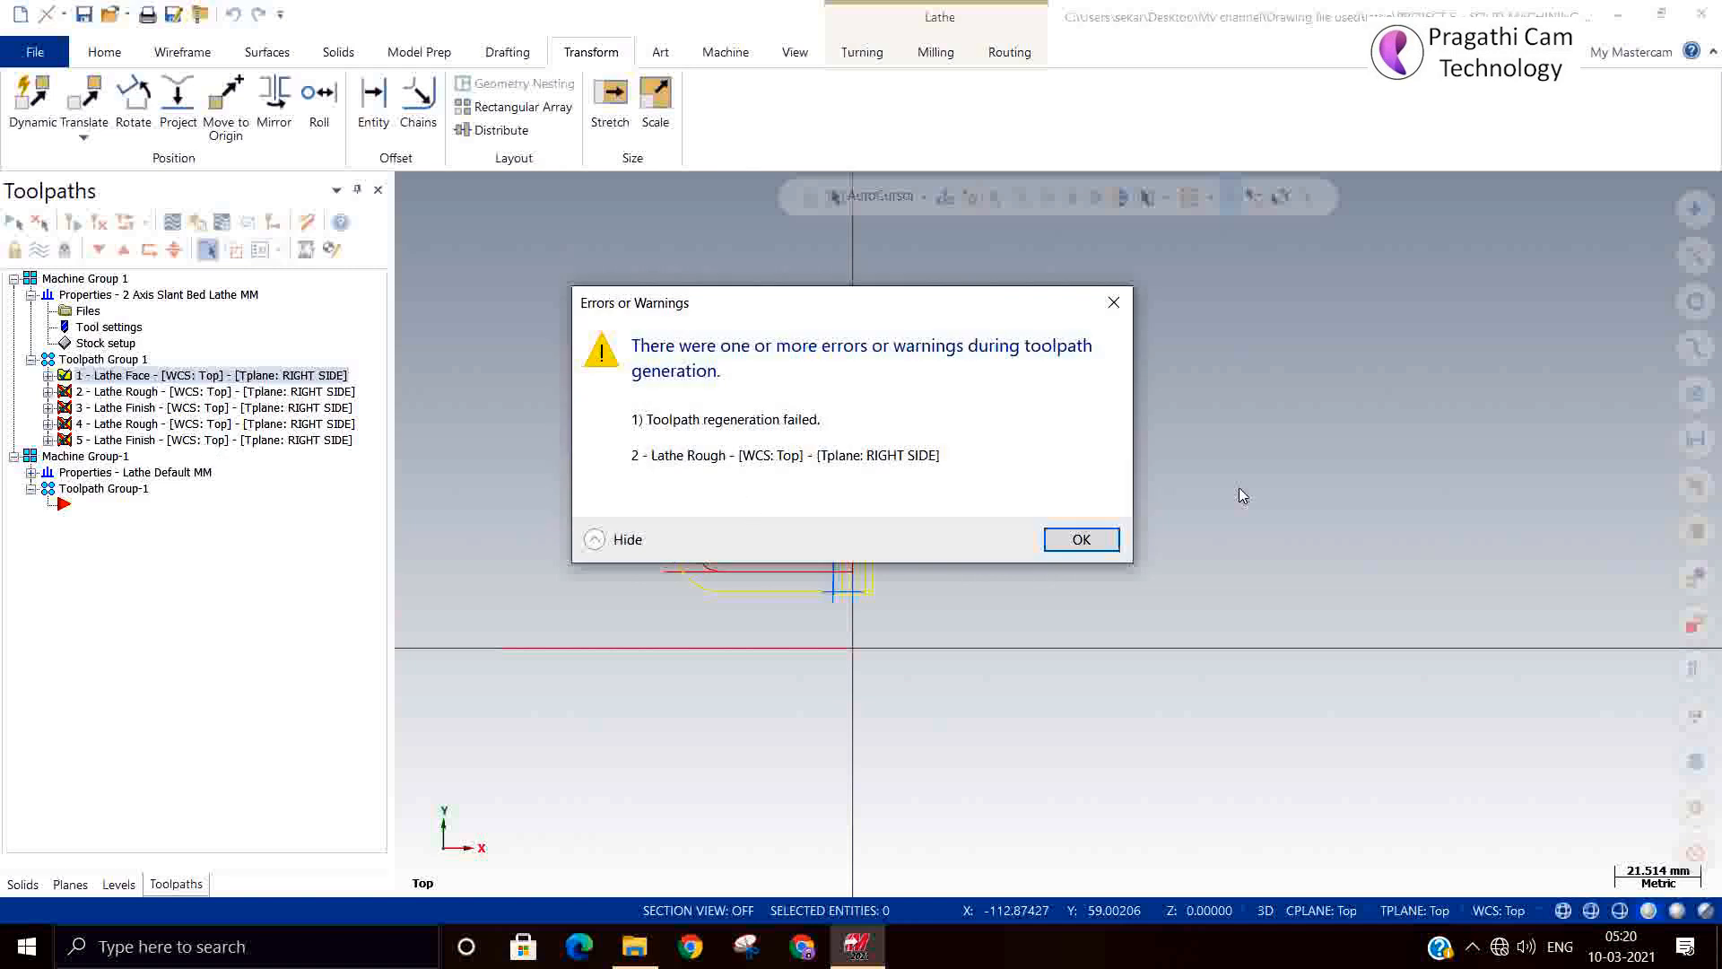
click(1085, 539)
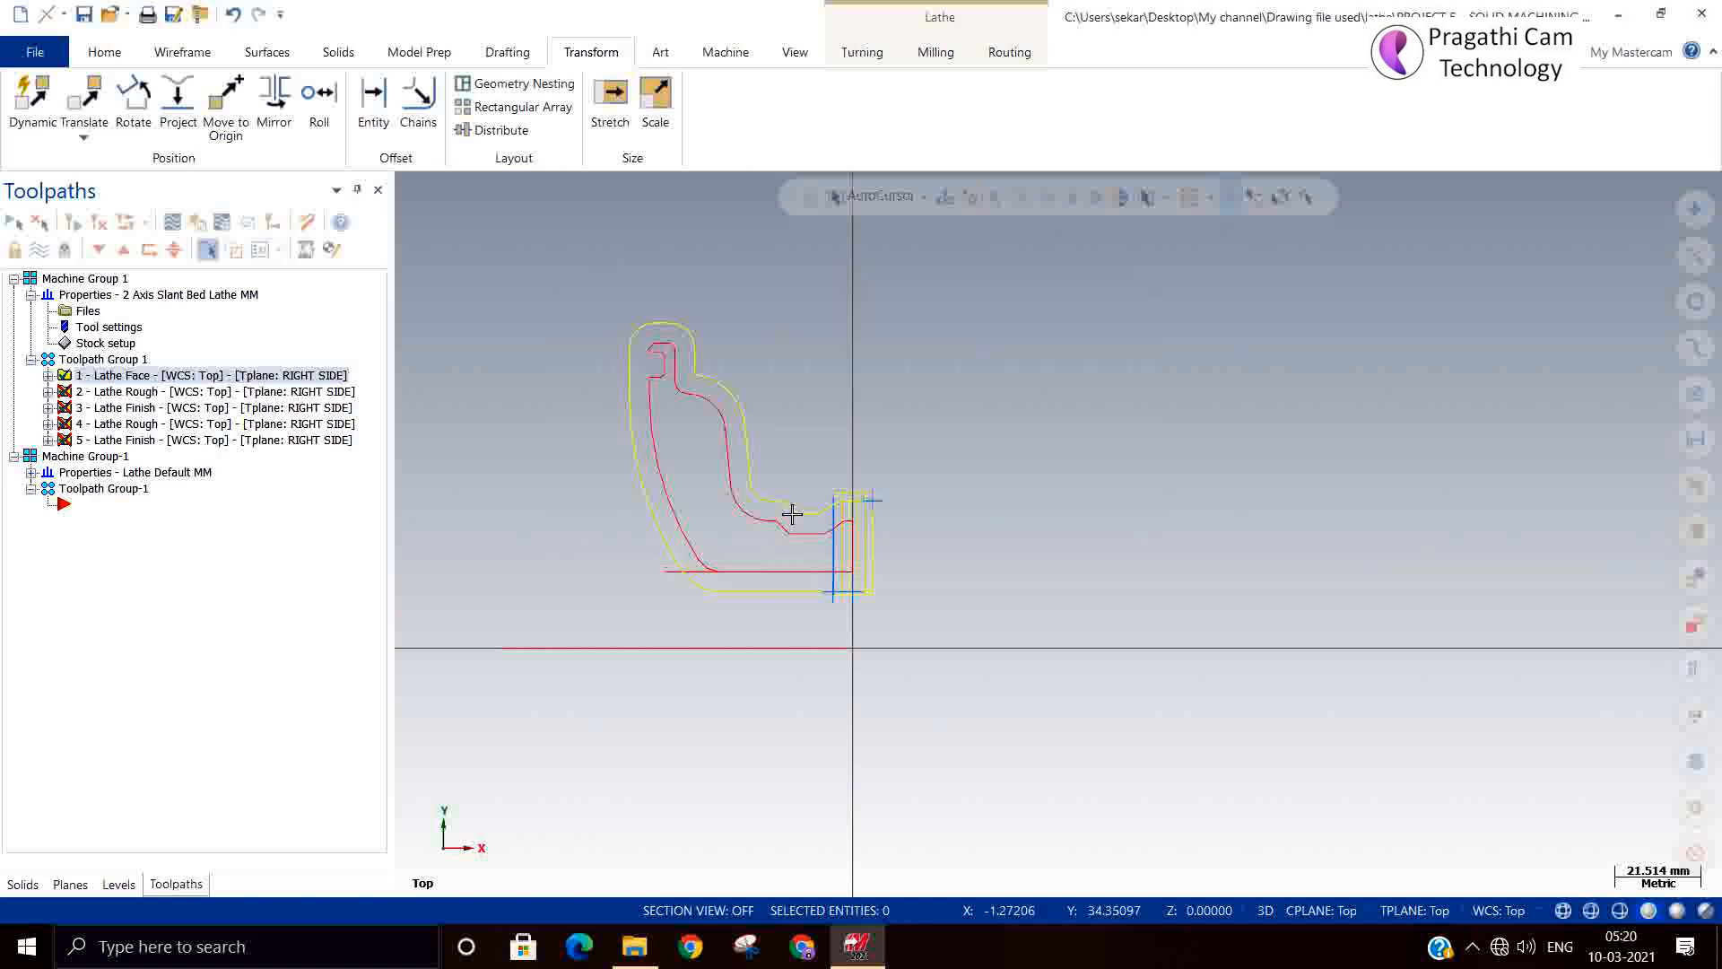
Try to reselect the facing boundary points in the geometry of operation 1 - Lathe Face, using the Top (WCS) view.
scroll(897, 556, up, 3)
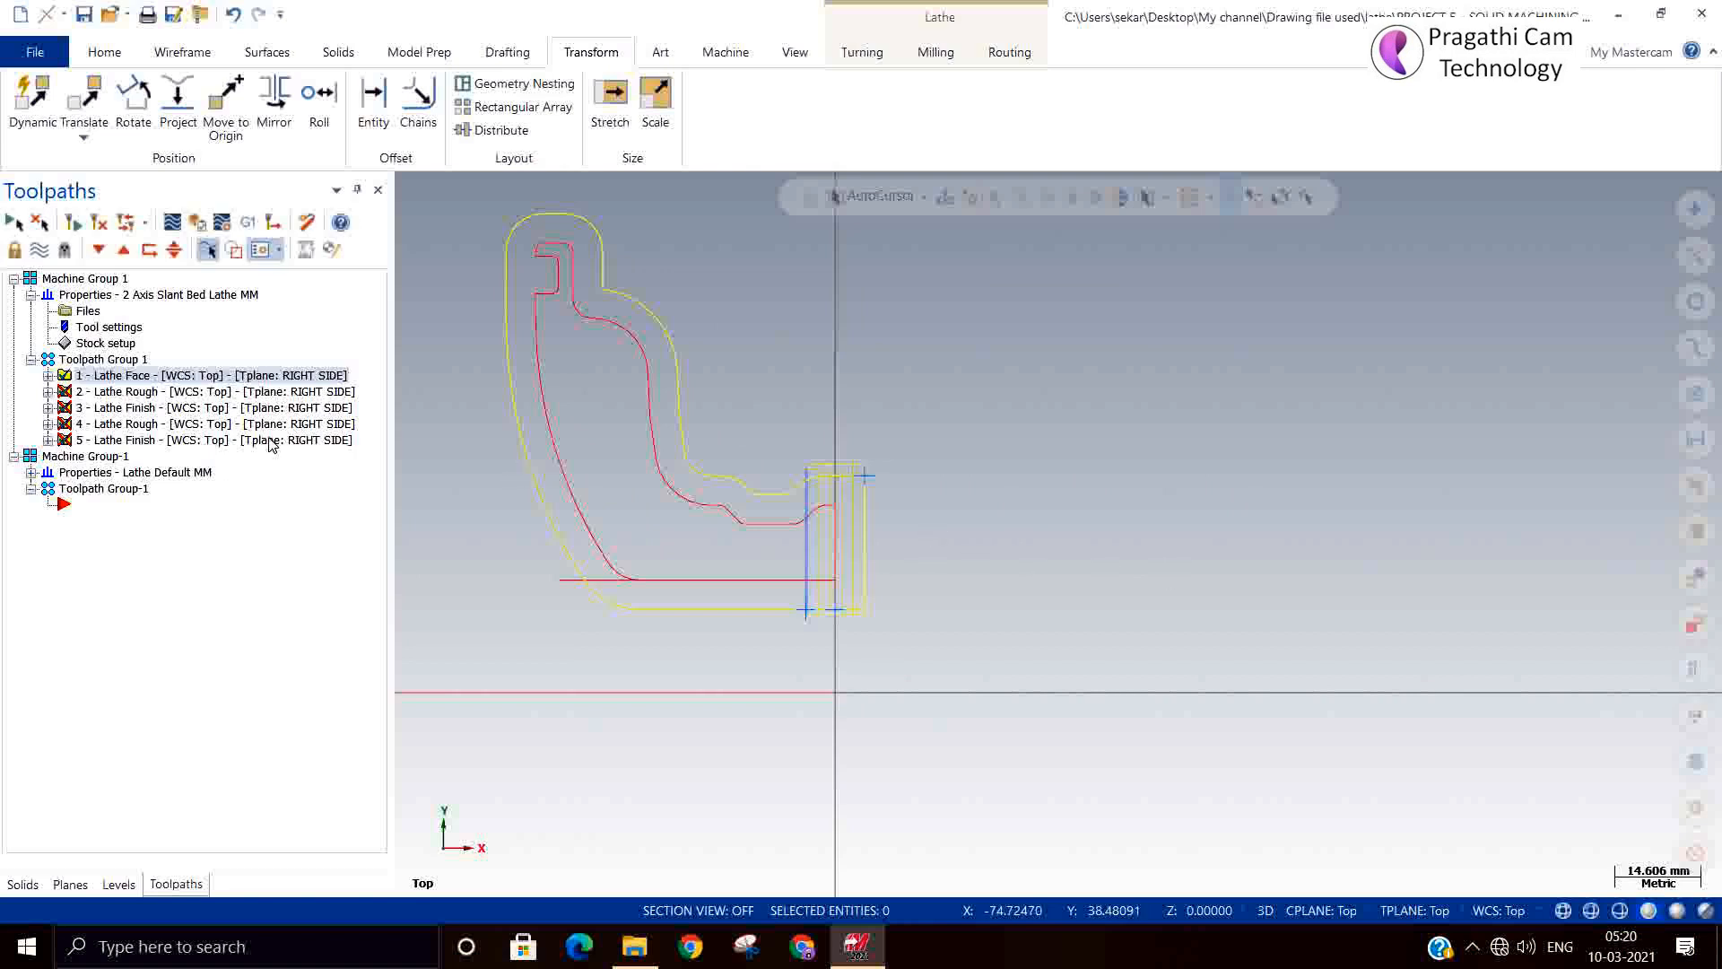
click(47, 375)
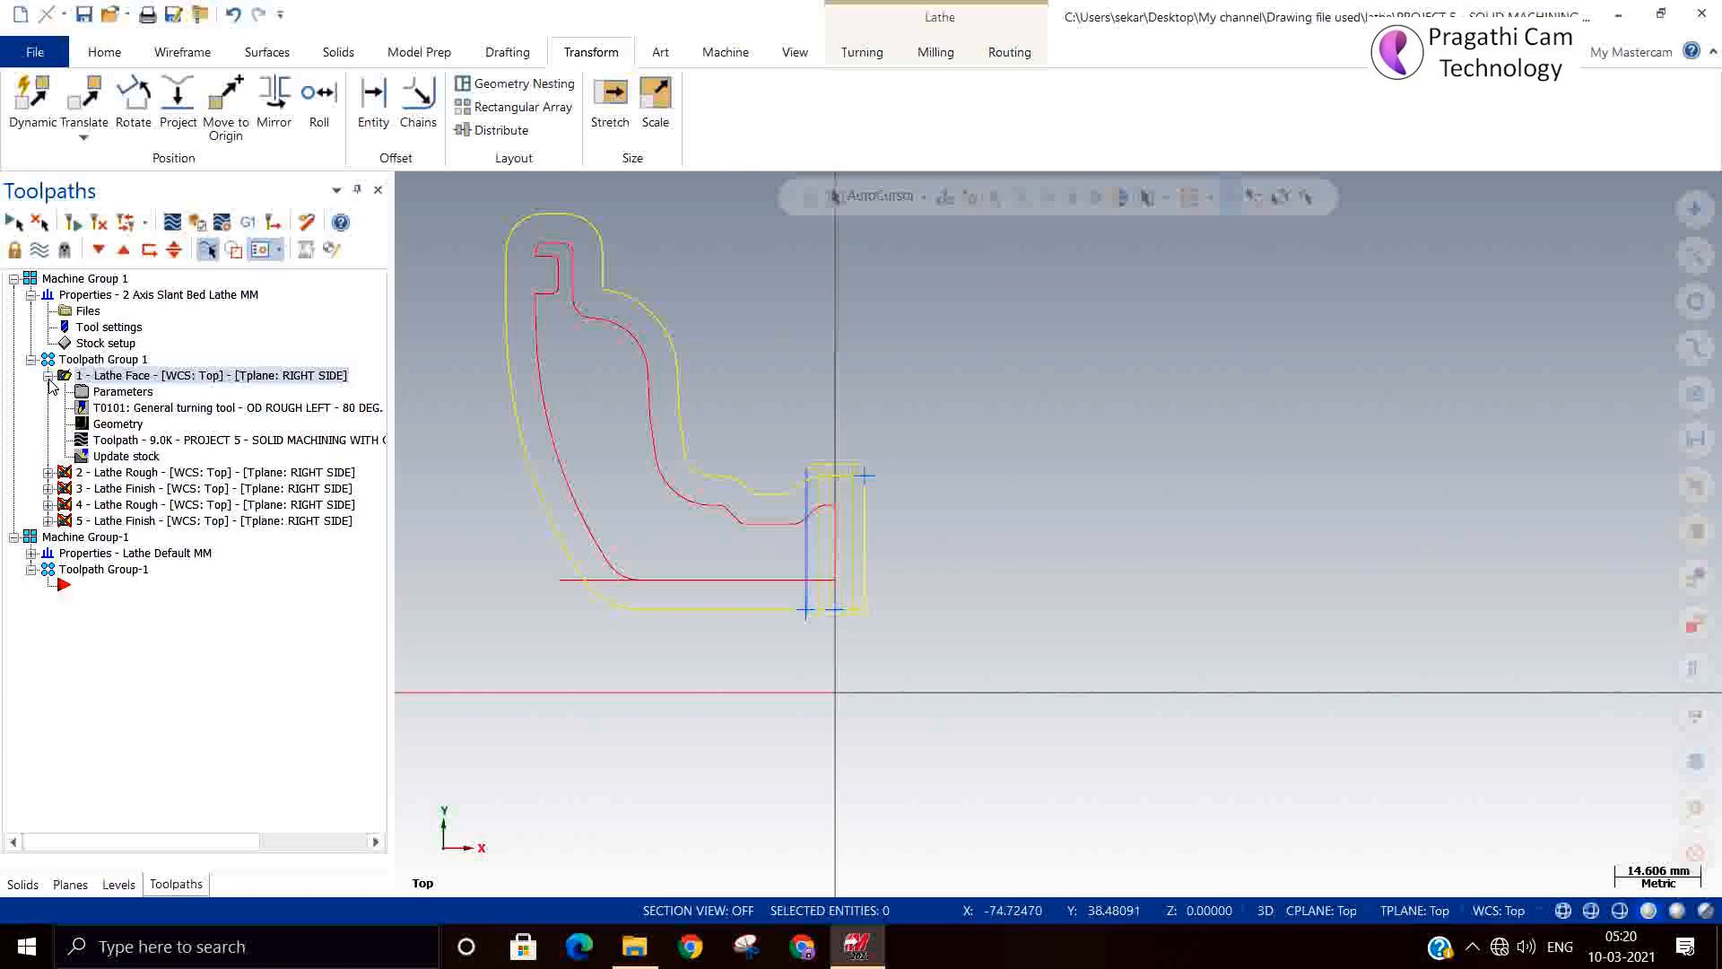
click(96, 425)
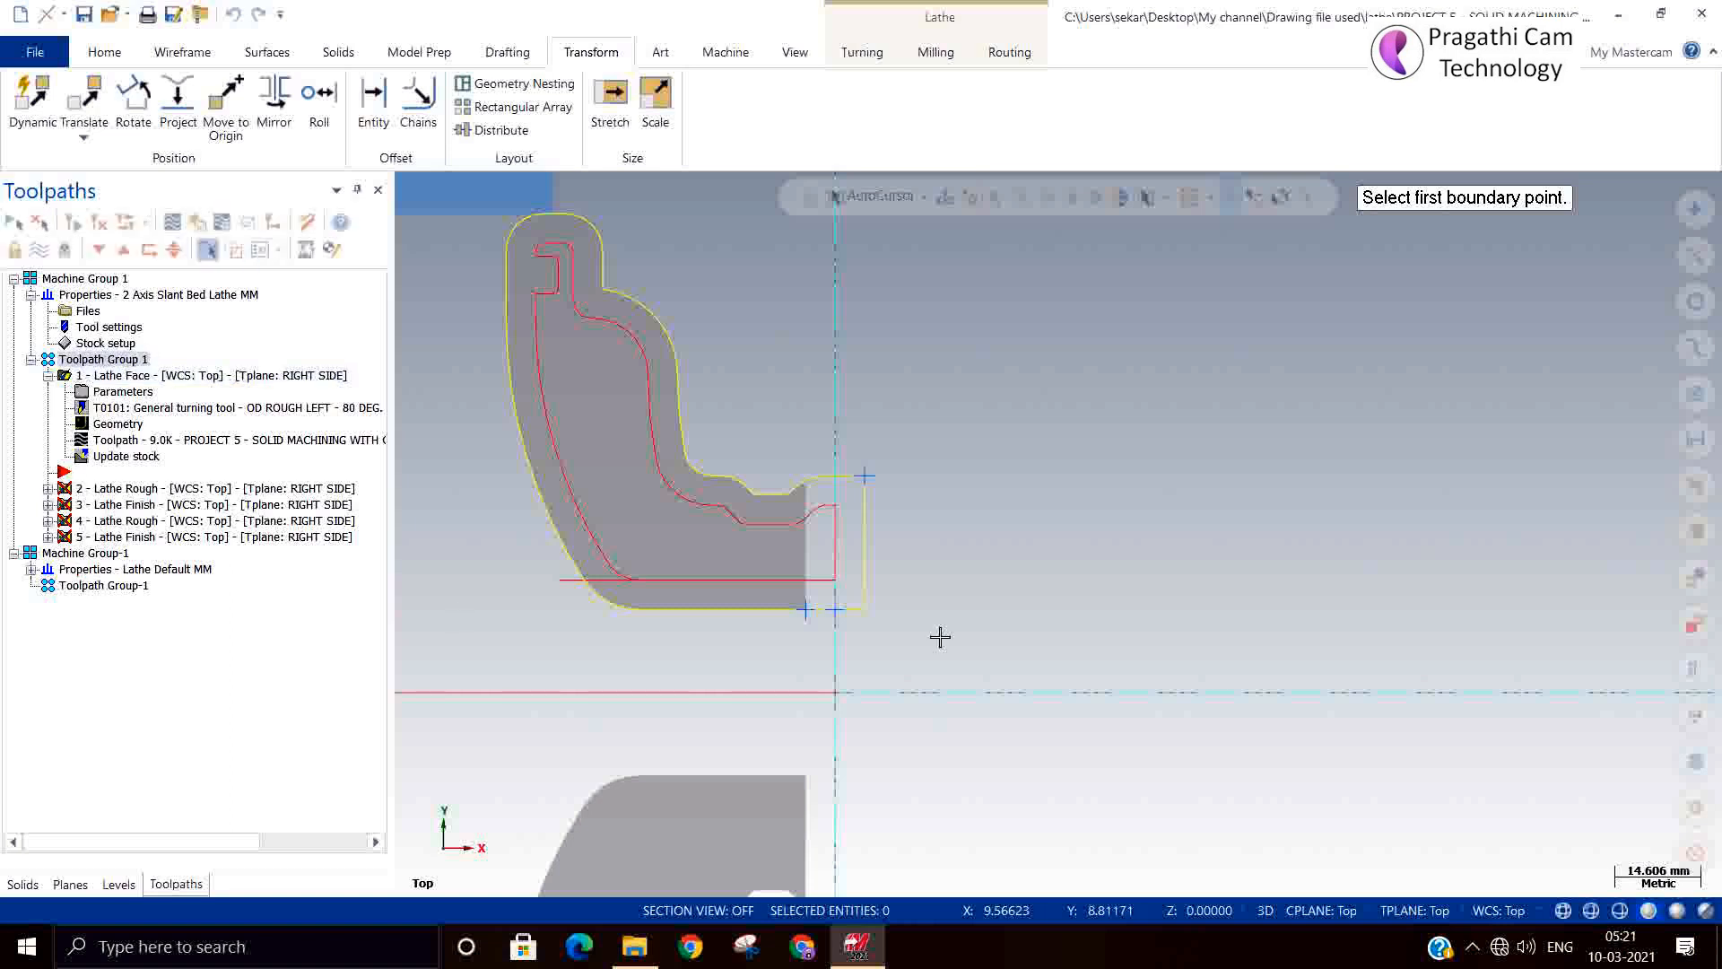
scroll(1003, 542, down, 3)
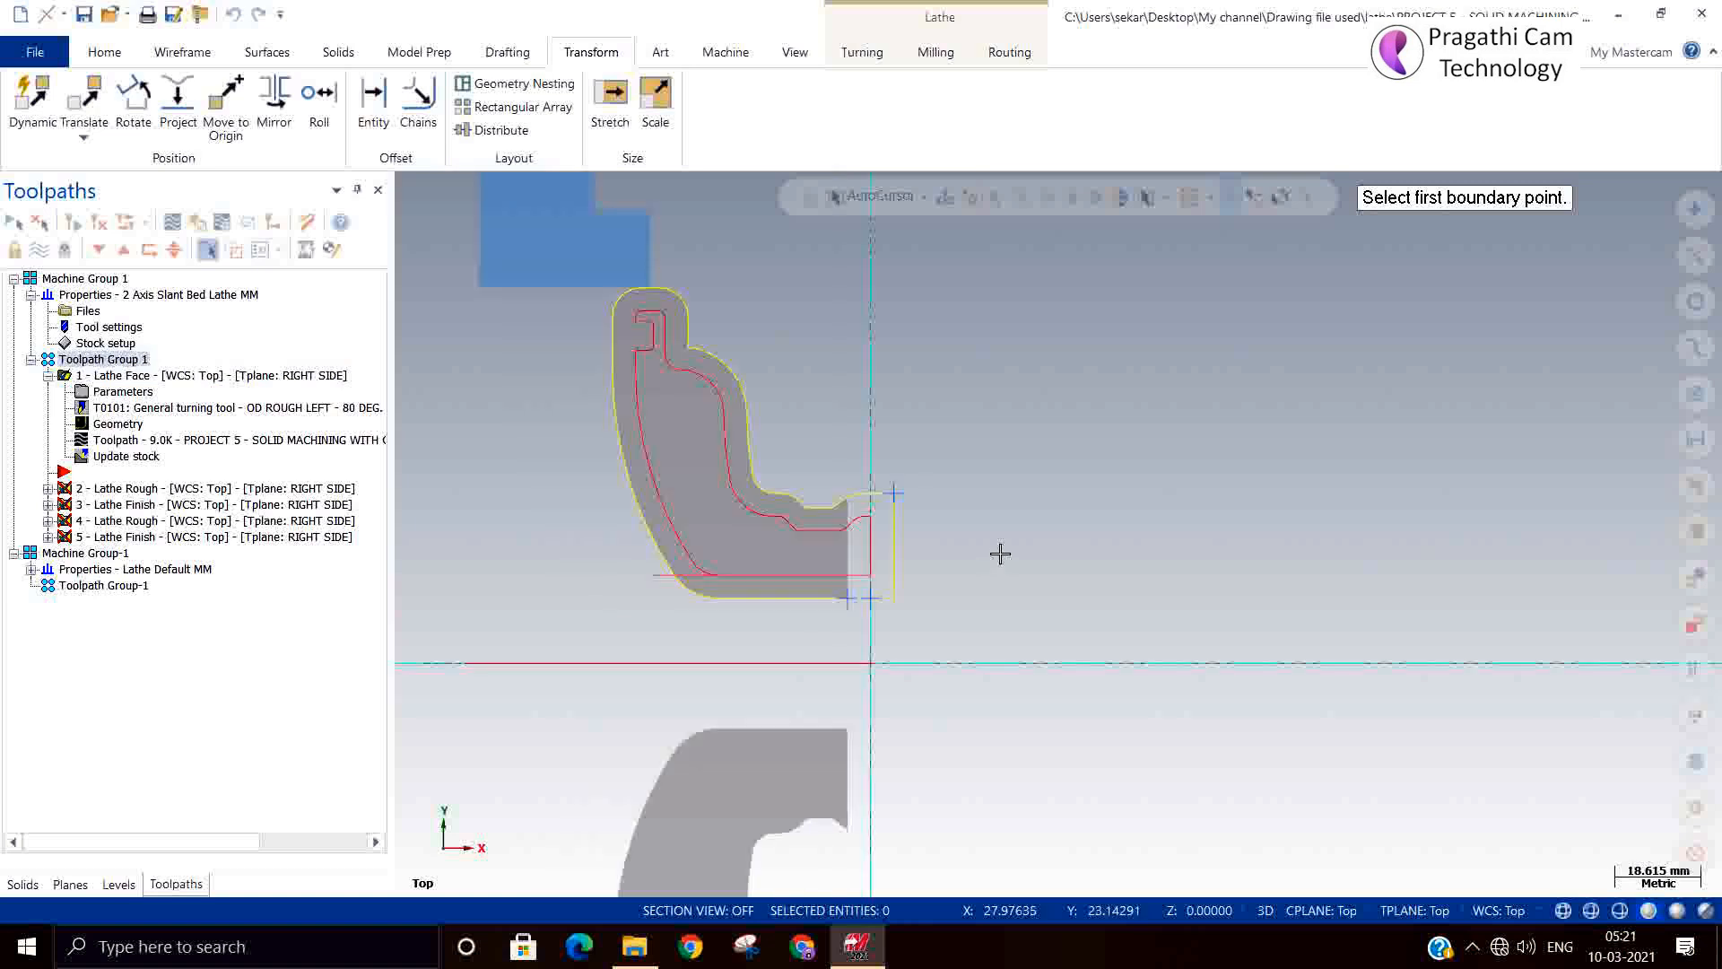
right_click(1069, 719)
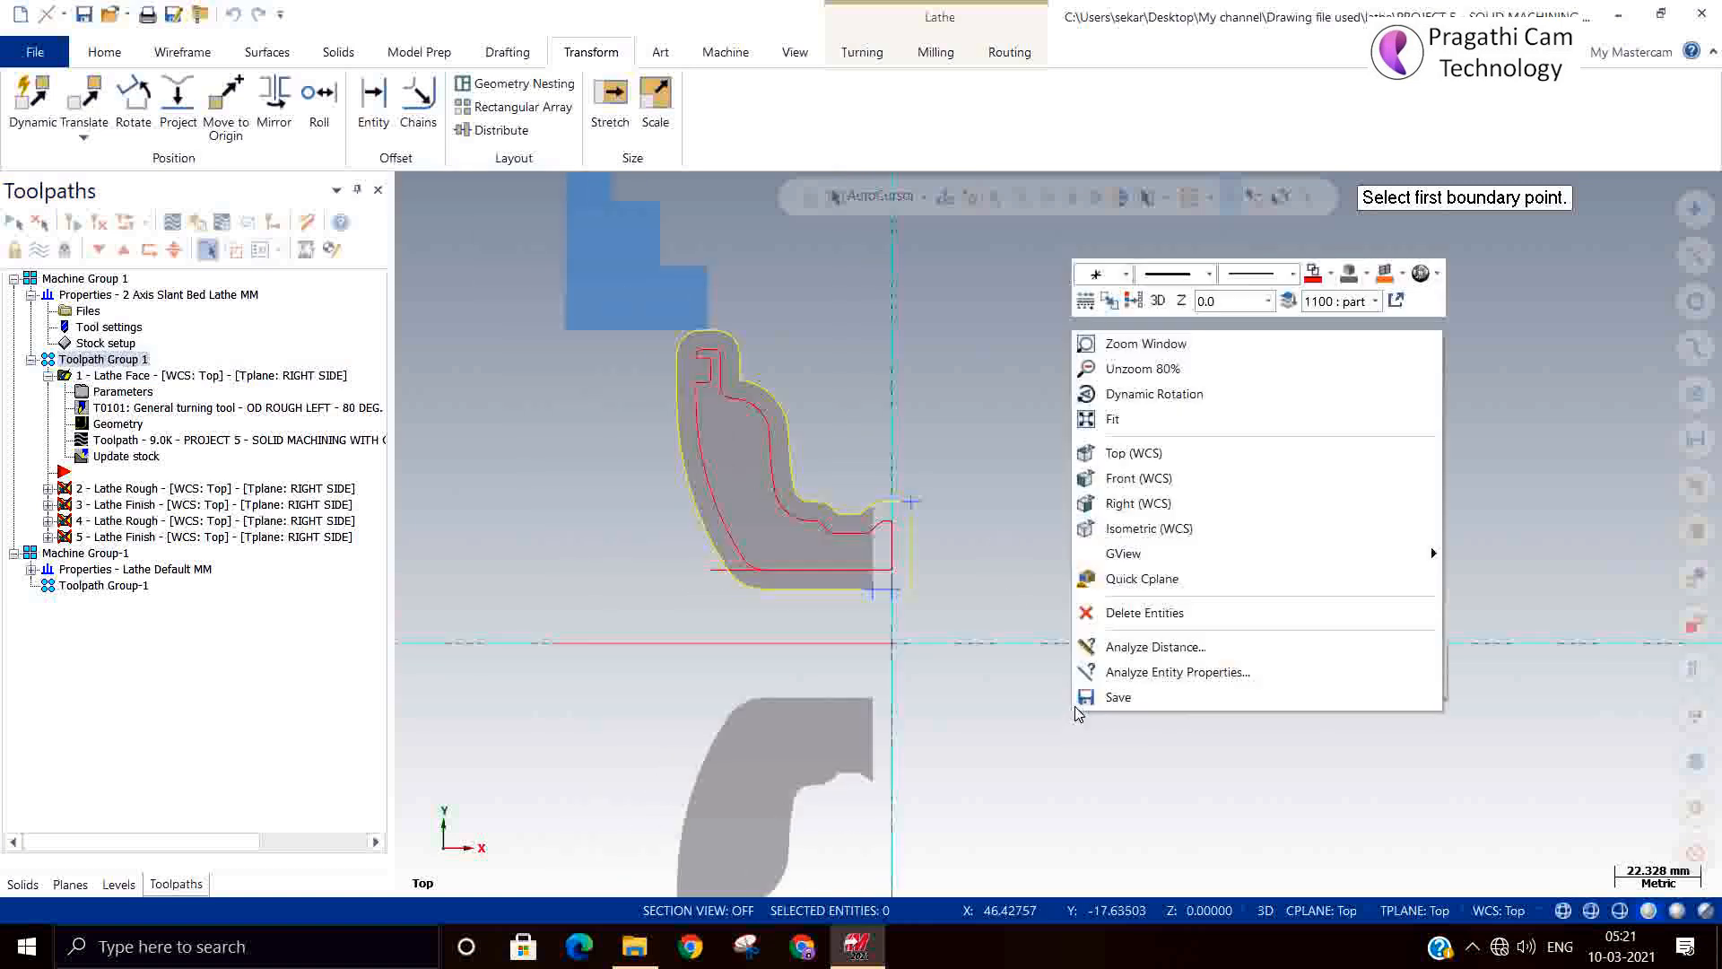
click(1126, 454)
scroll(988, 635, down, 7)
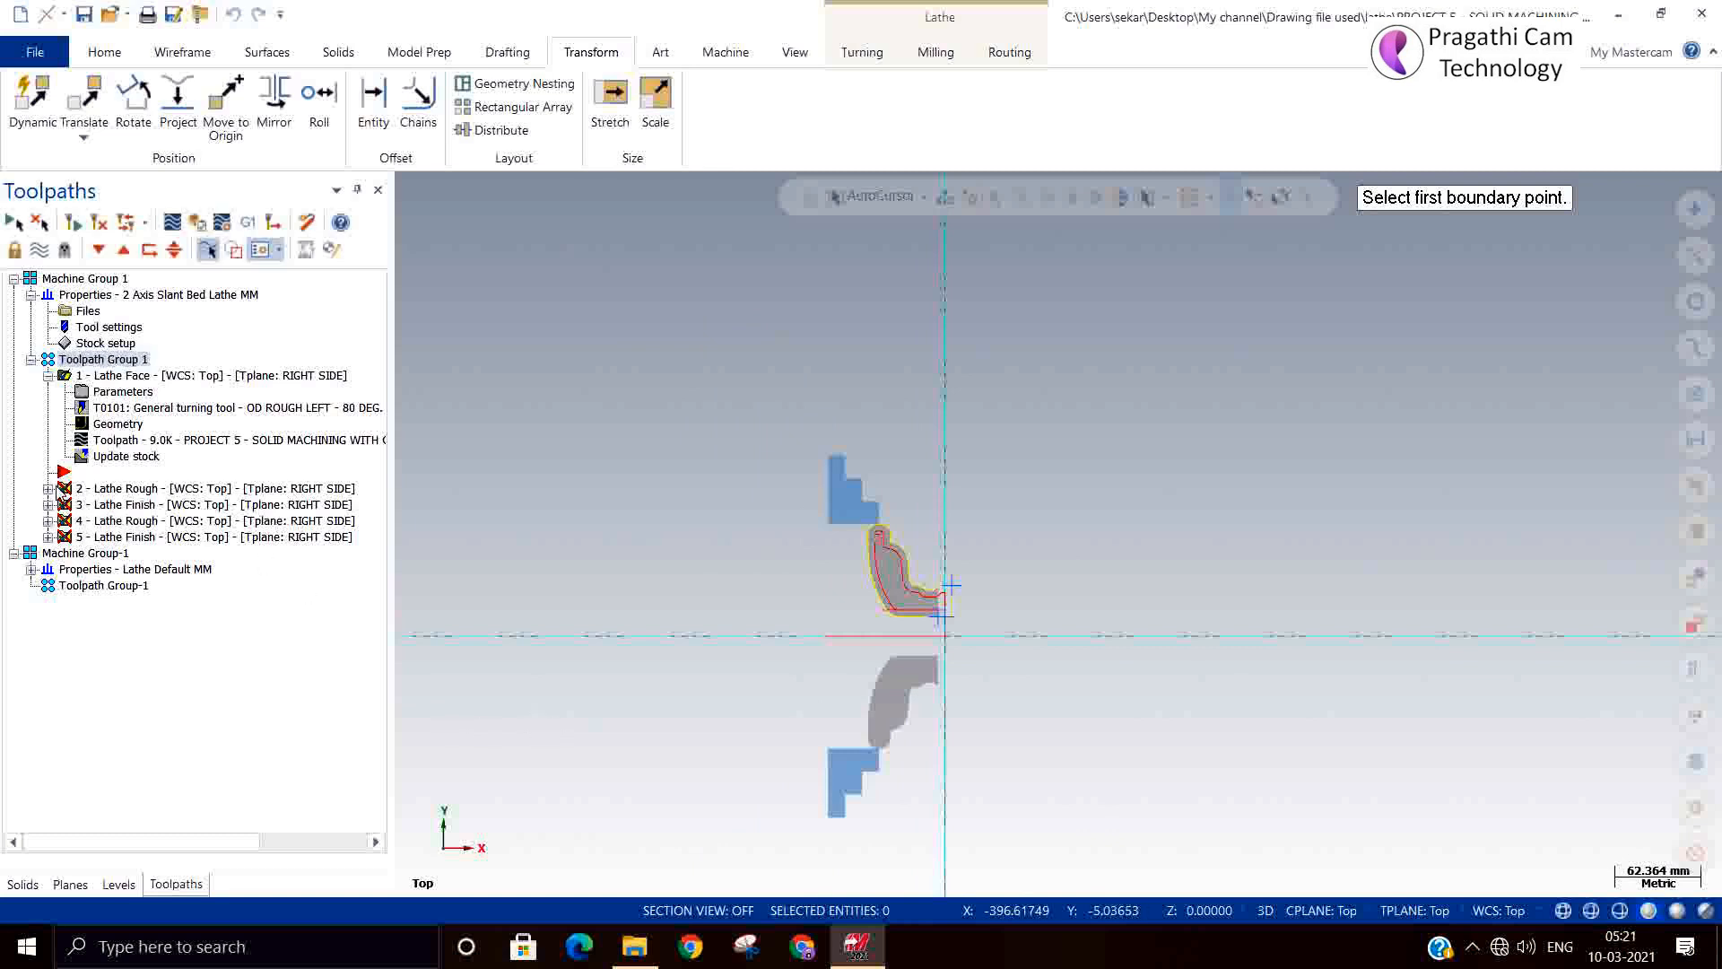
Expand operation 2 - Lathe Rough to examine its entries, and cancel the pending boundary point selection.
click(48, 488)
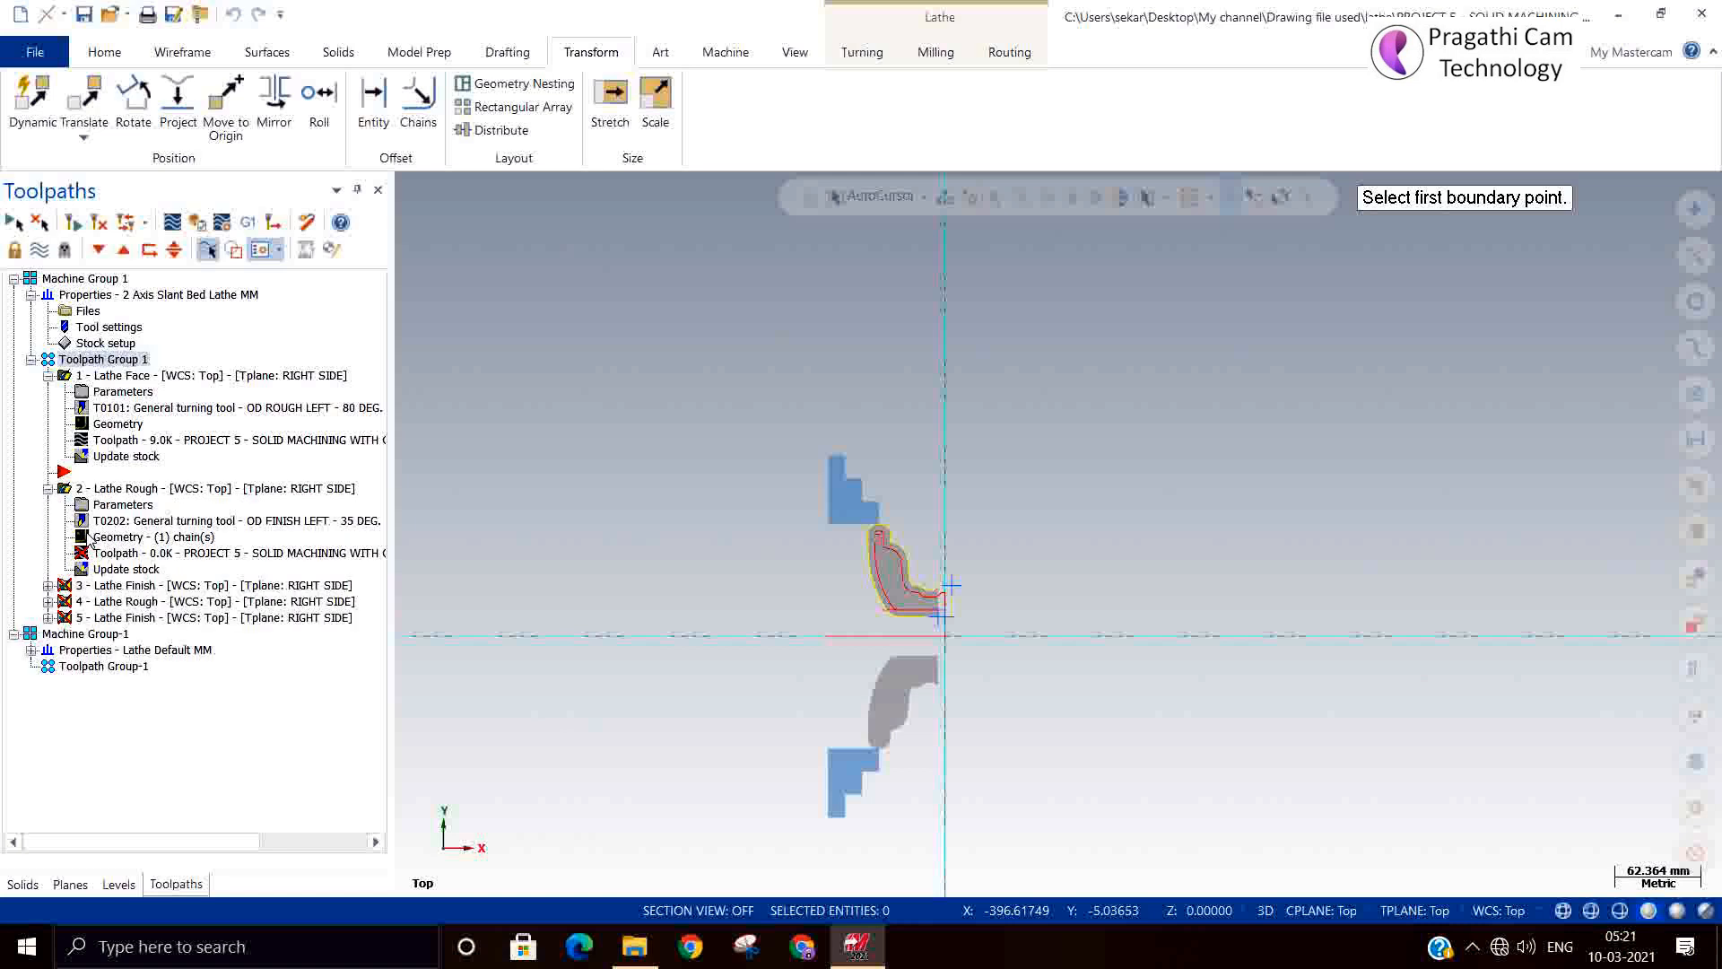
click(125, 488)
scroll(1256, 664, up, 3)
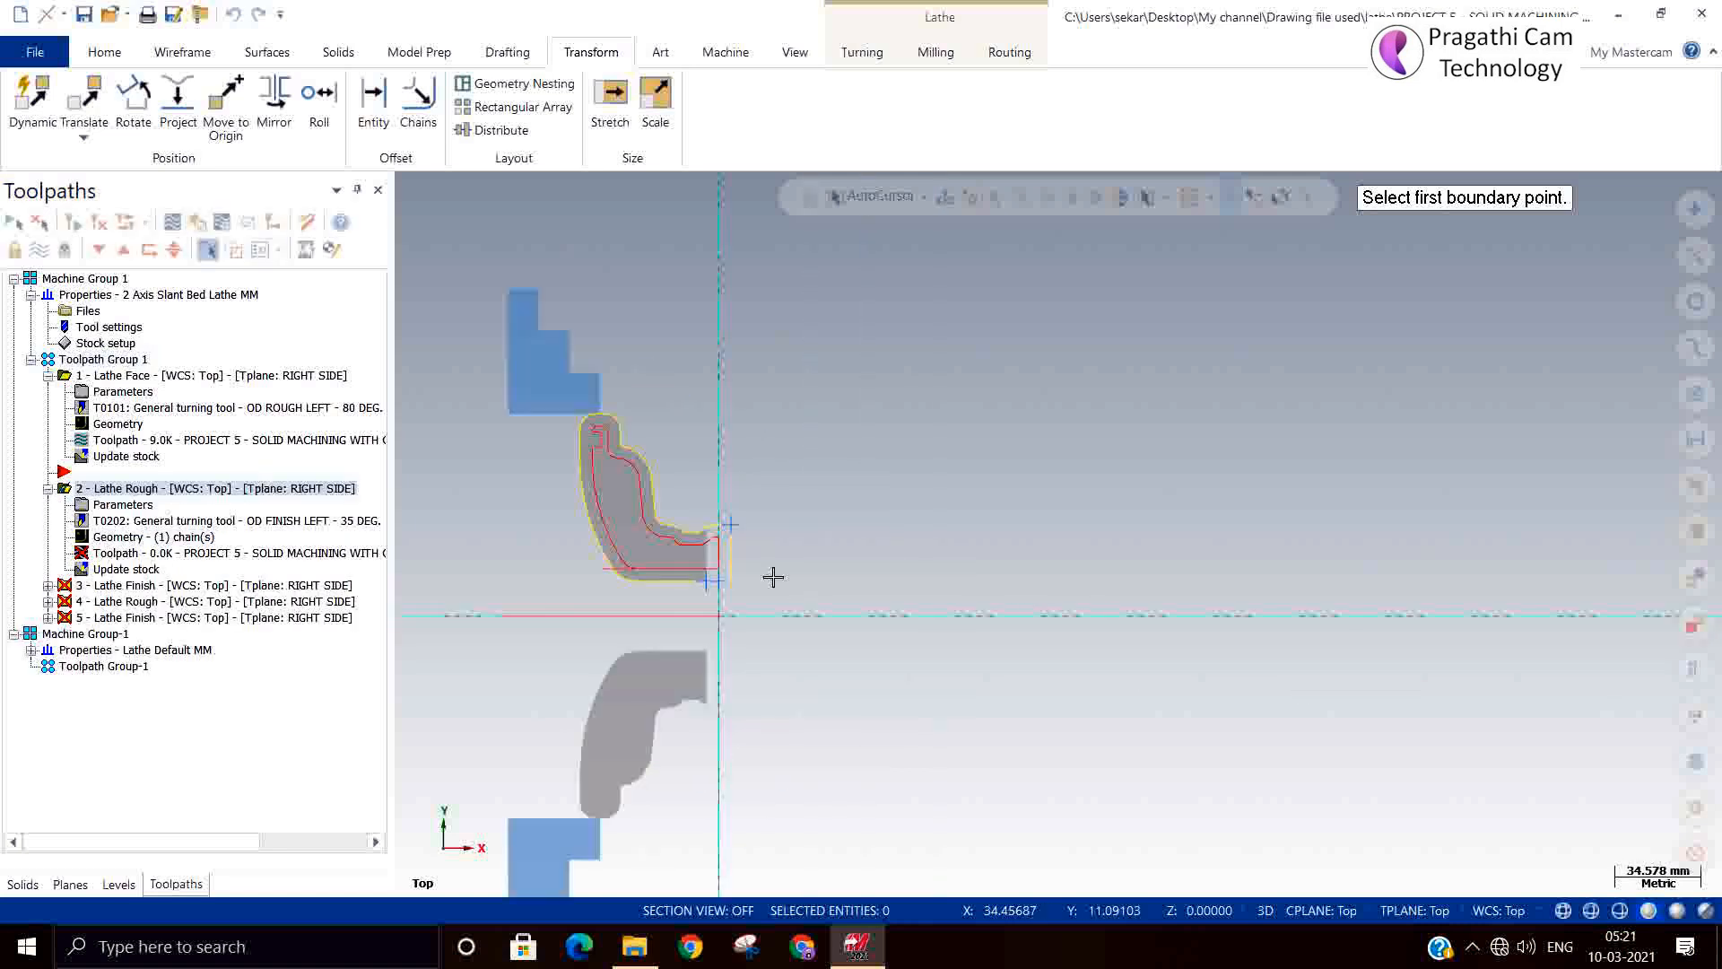
scroll(643, 500, up, 5)
scroll(1067, 600, down, 1)
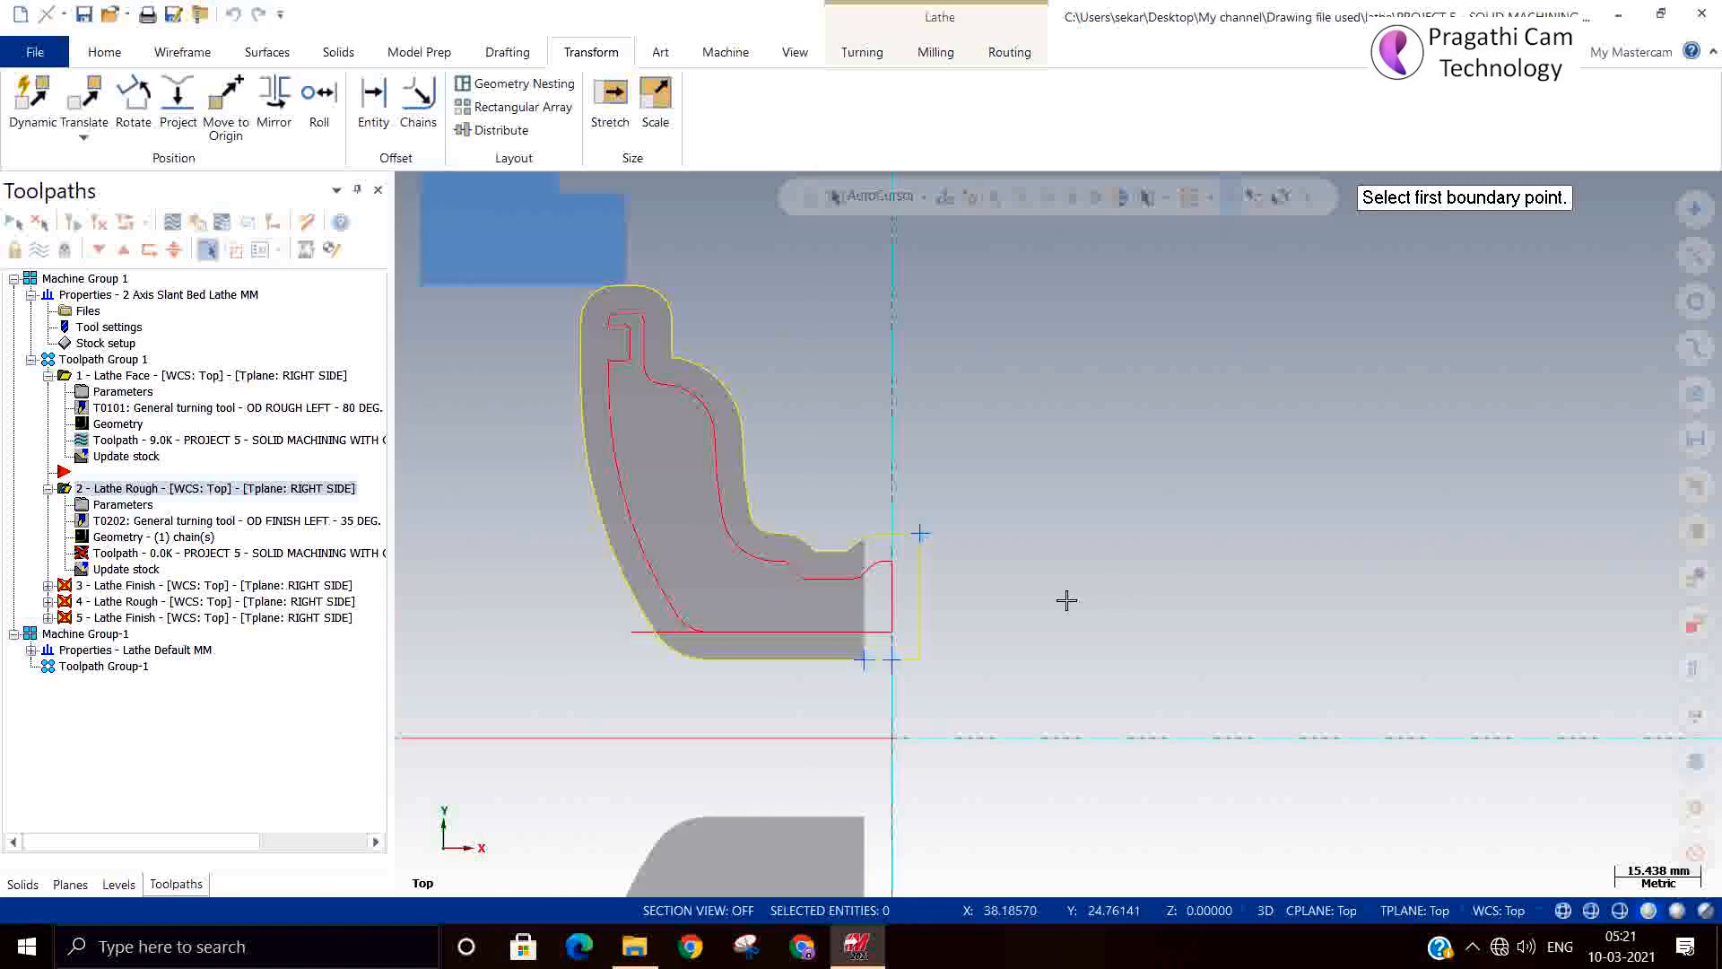
scroll(838, 597, up, 1)
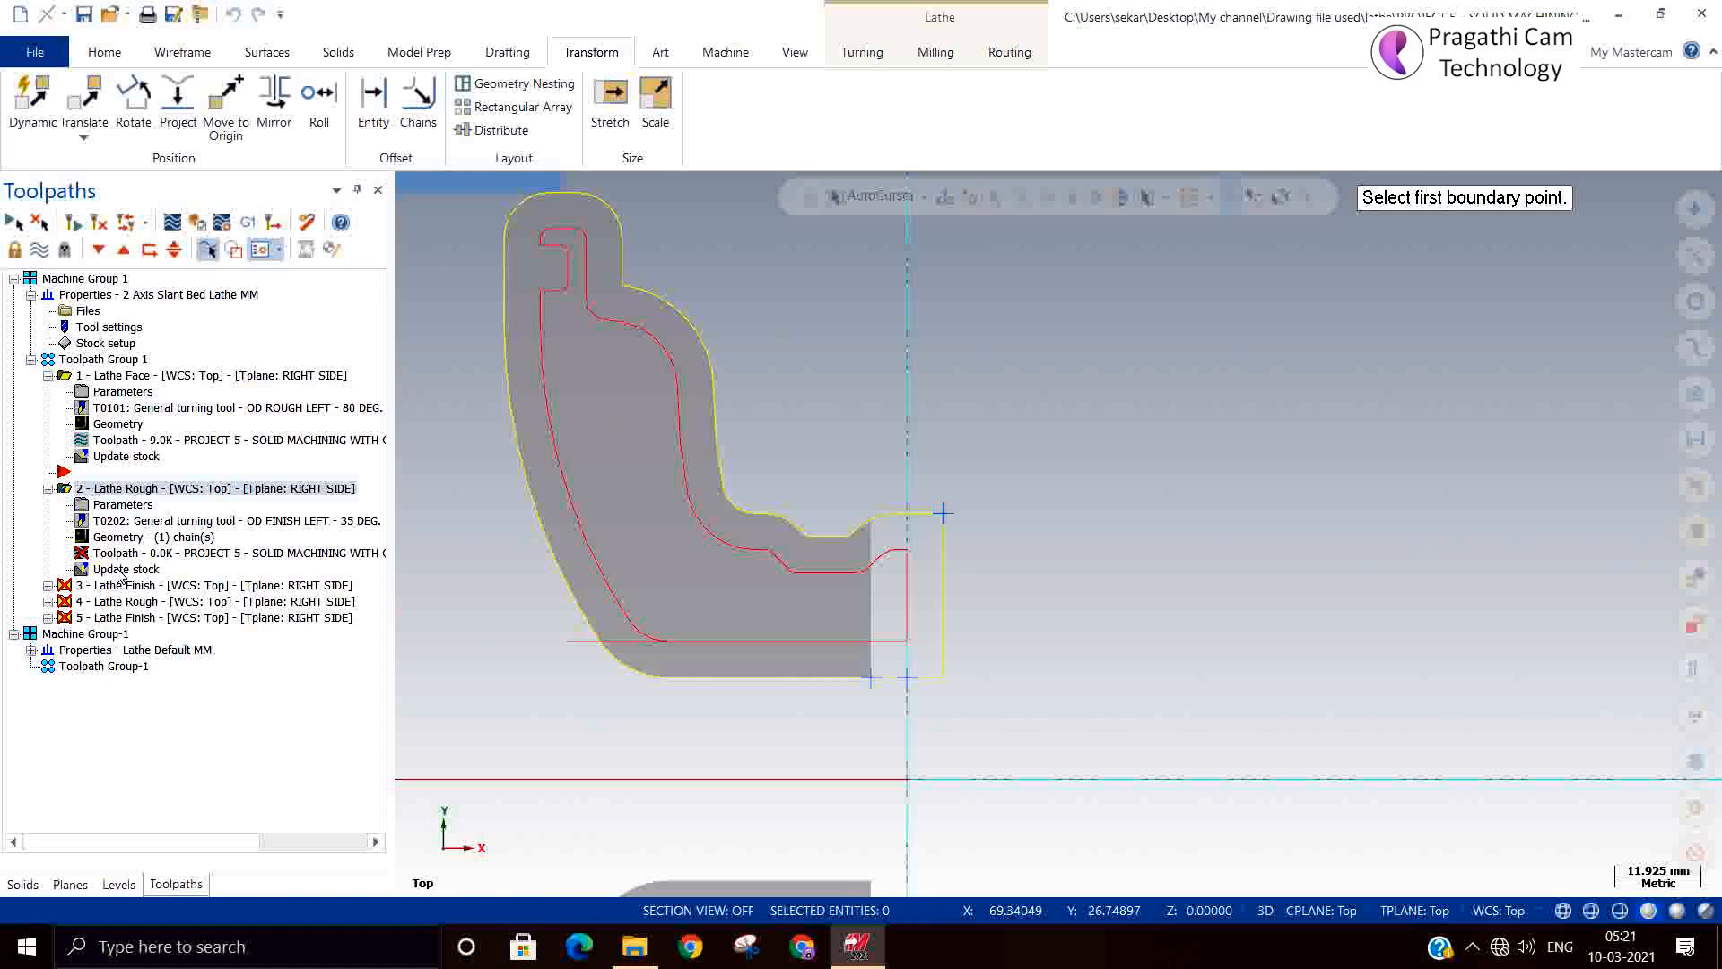
key(Escape)
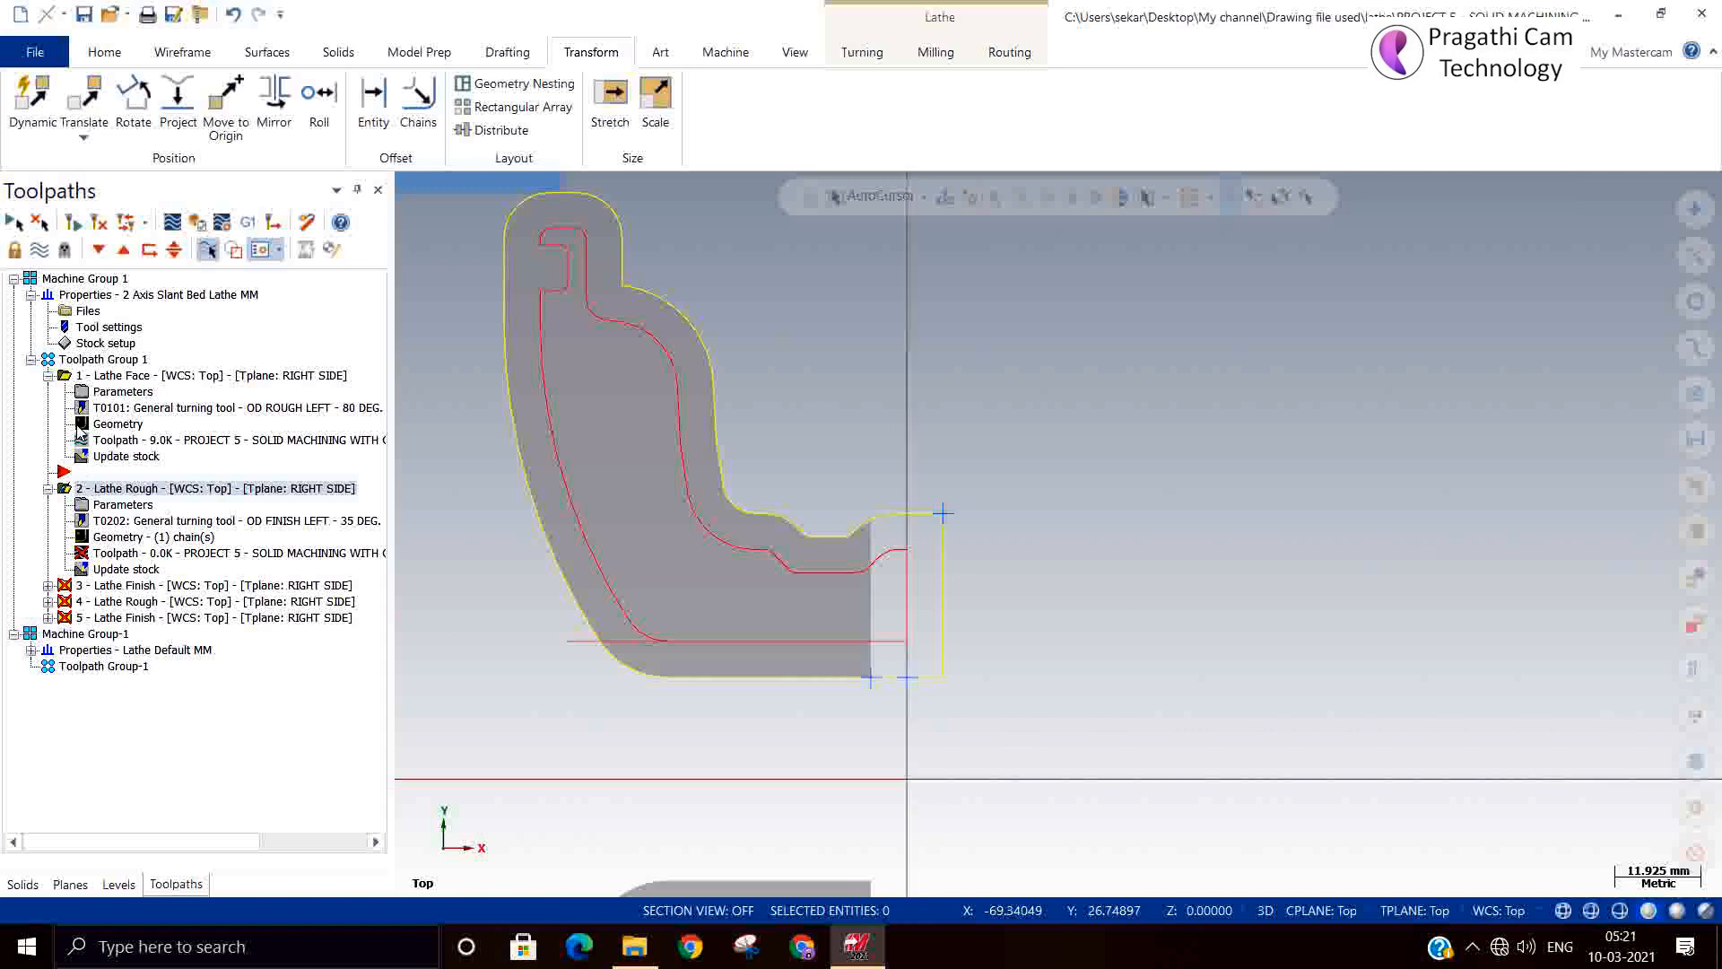
Delete the existing left-spindle stock and chuck jaw definitions from the machine group's stock setup.
scroll(723, 588, down, 4)
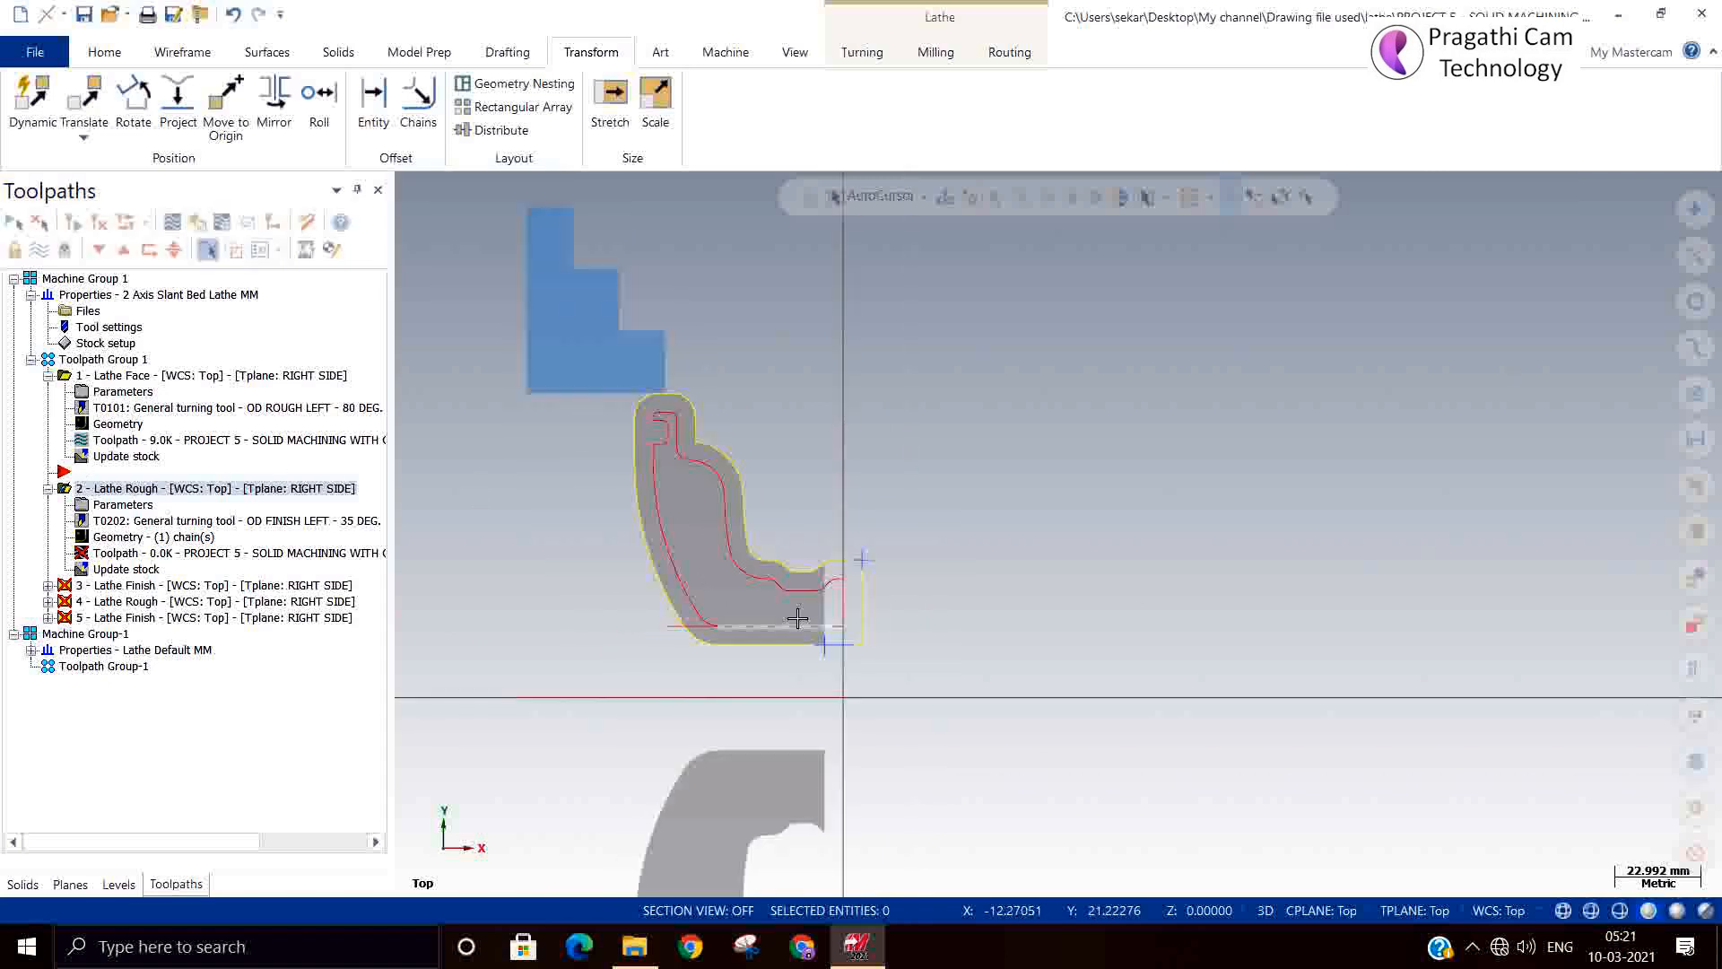
scroll(797, 618, down, 2)
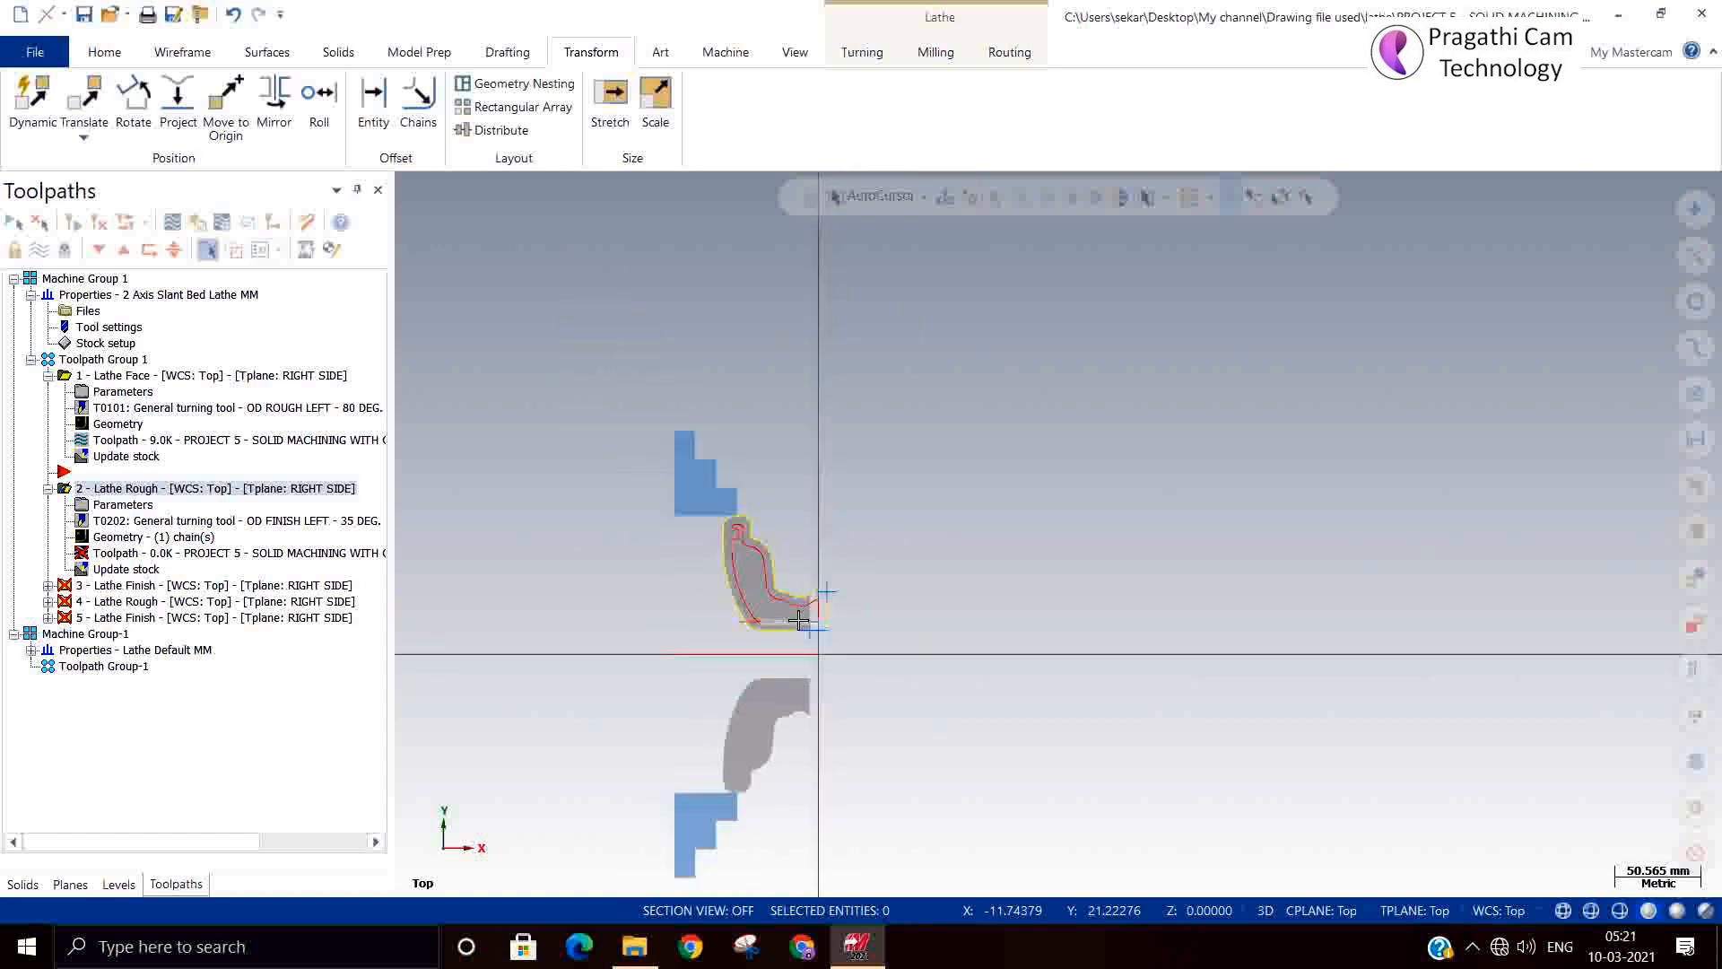
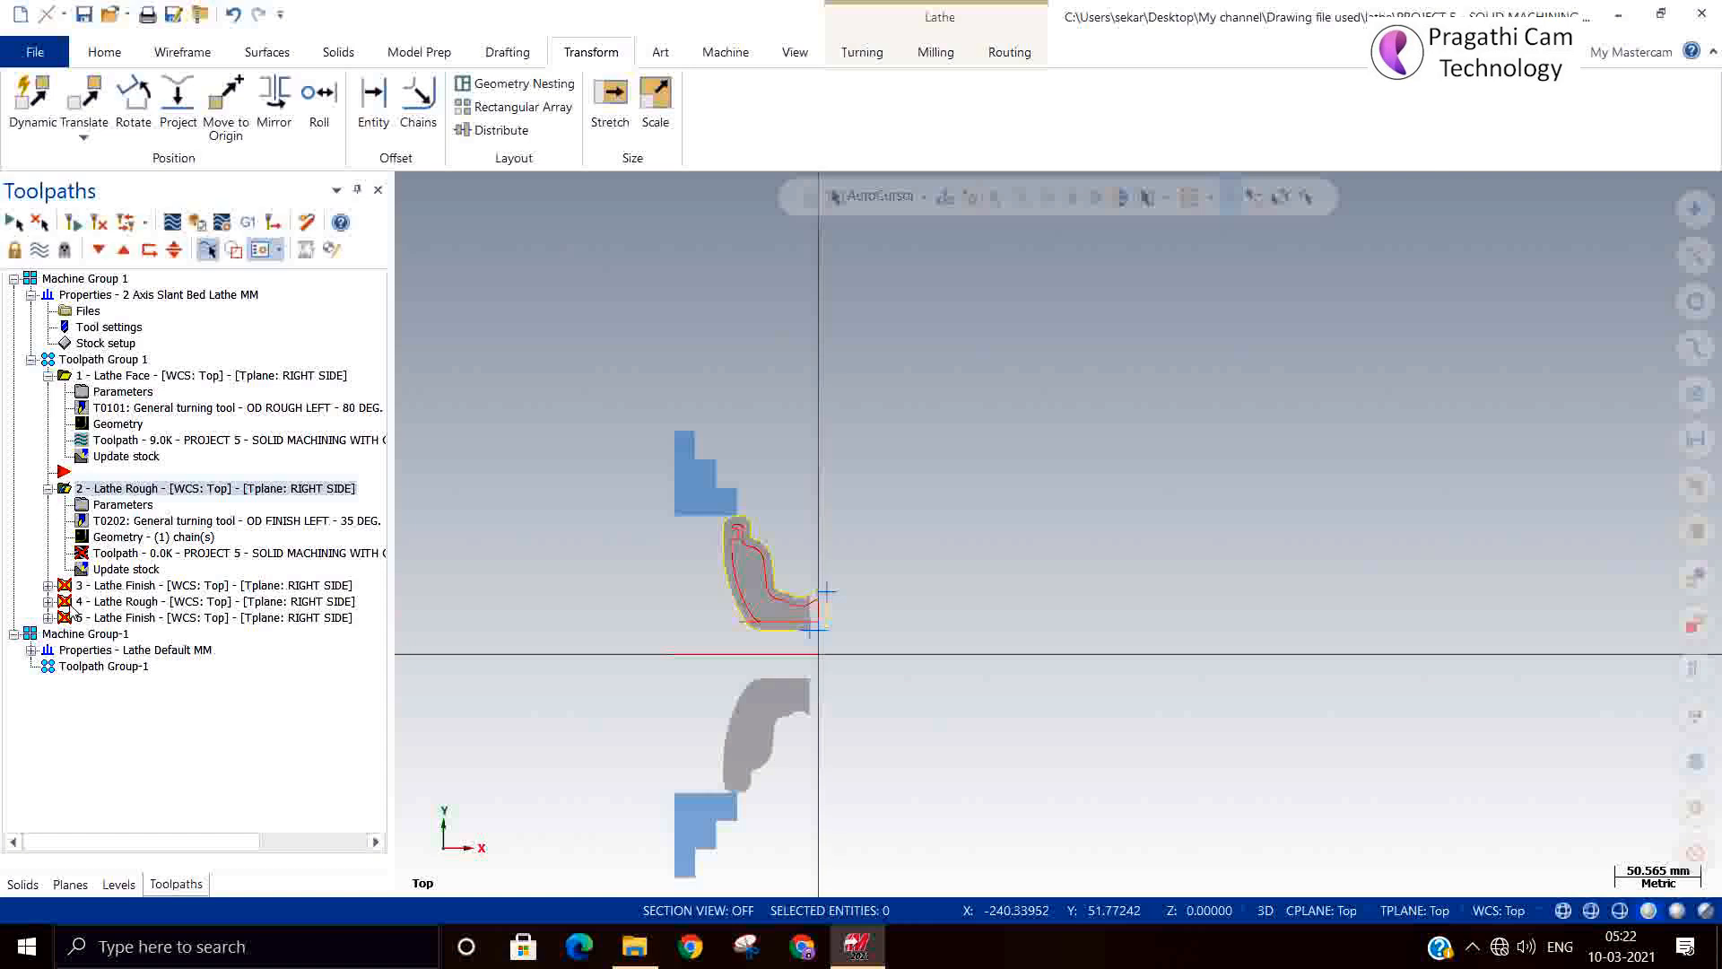
scroll(826, 614, up, 3)
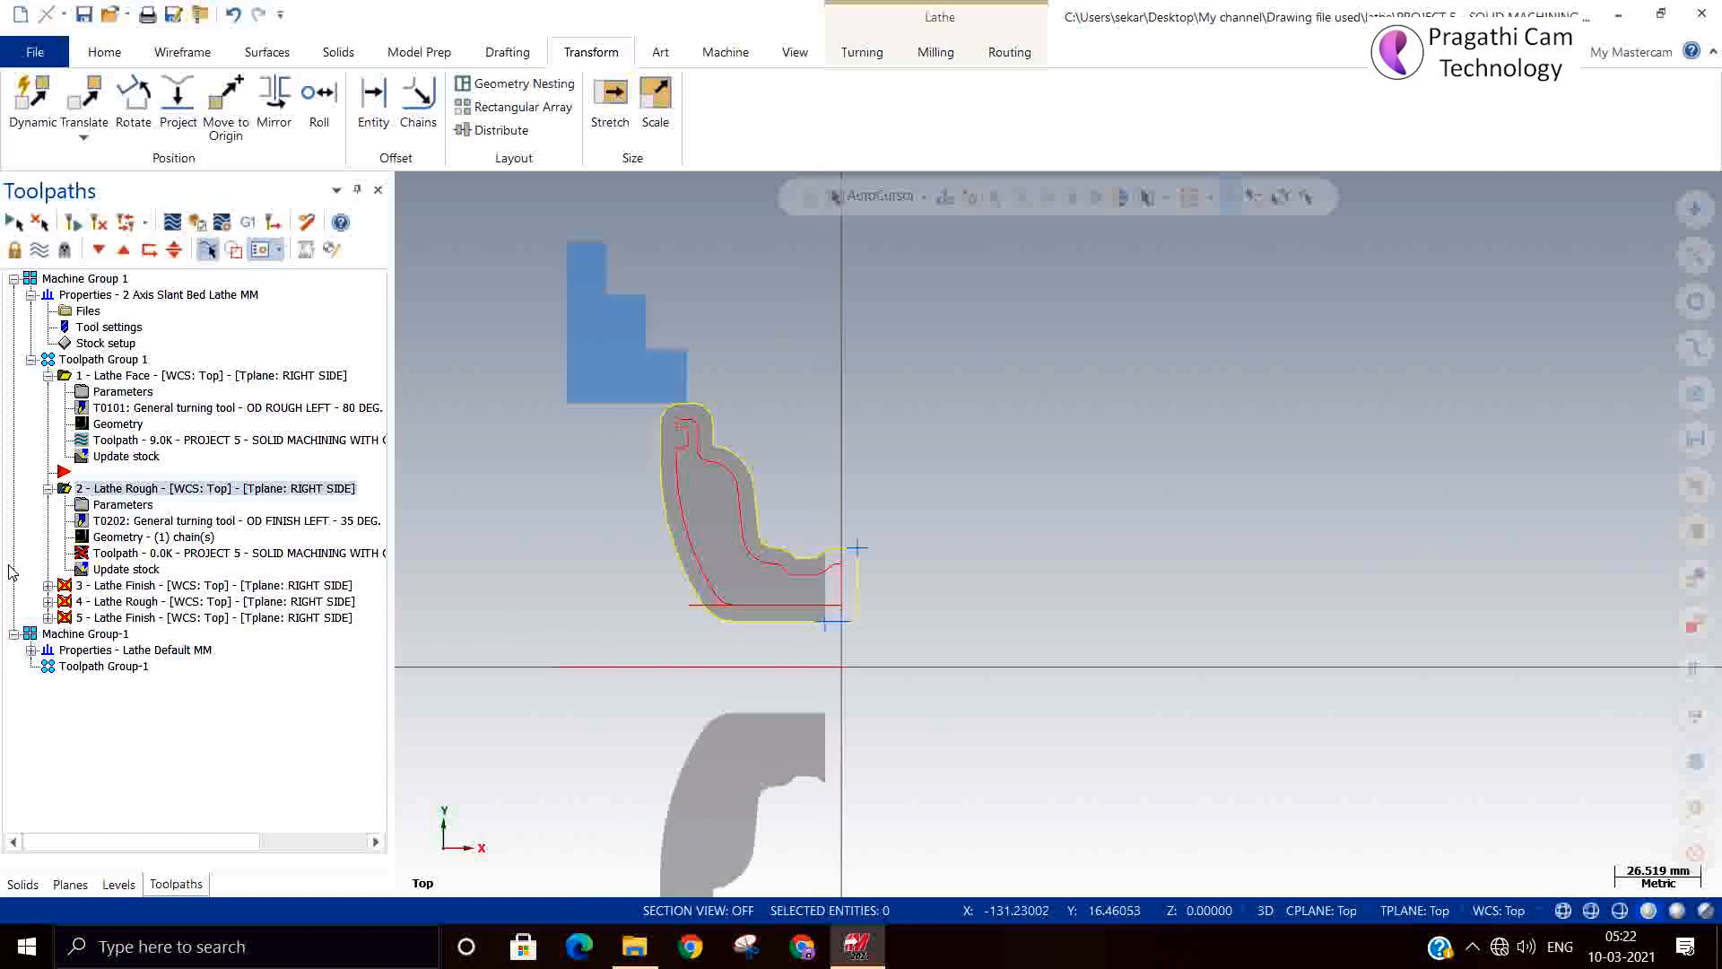
double_click(67, 343)
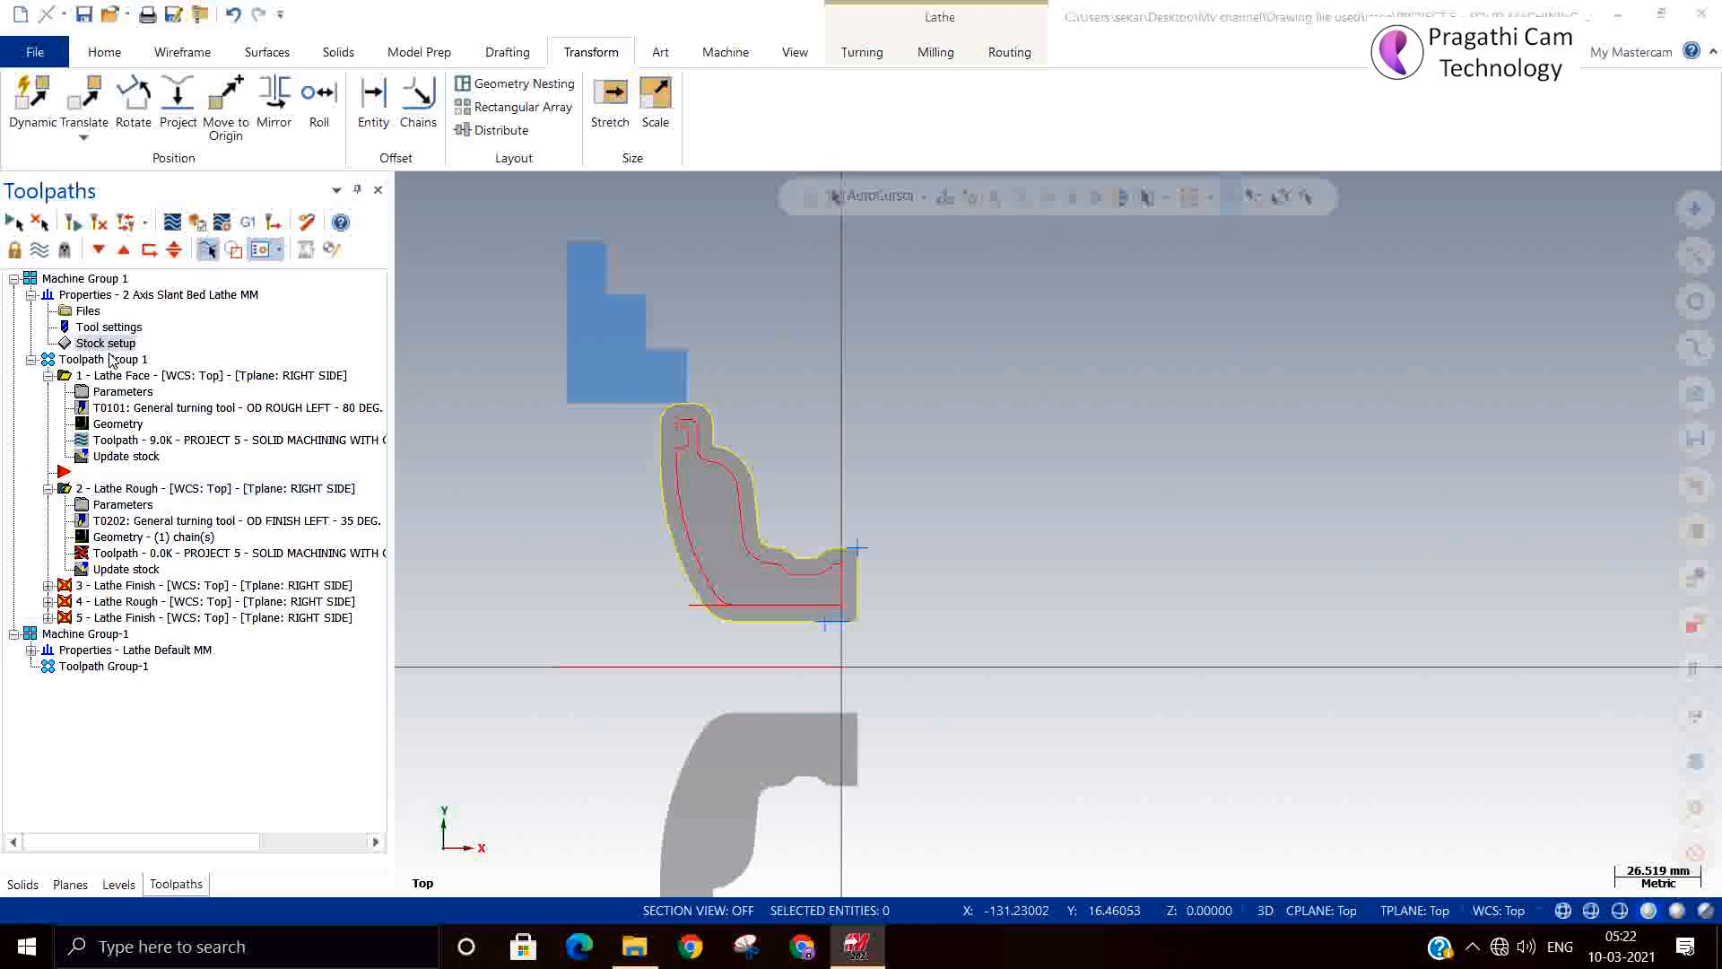
click(886, 288)
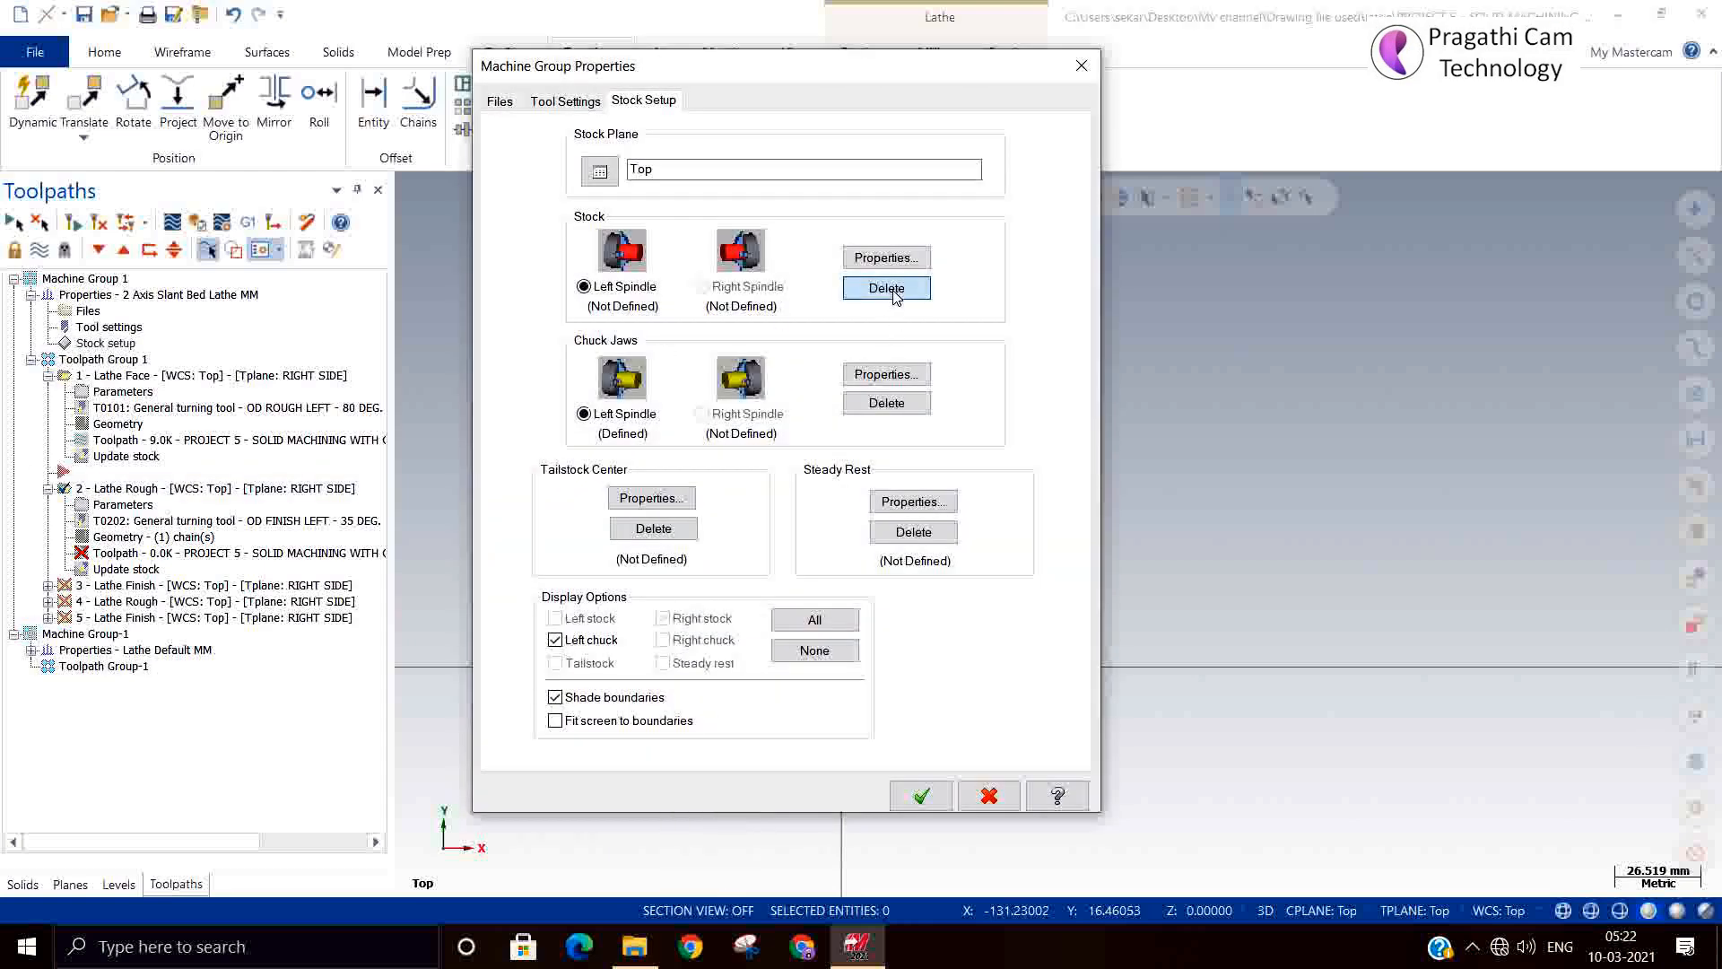
click(886, 403)
Define the left-spindle stock as a revolved body from the closed outer casting profile chain.
click(886, 258)
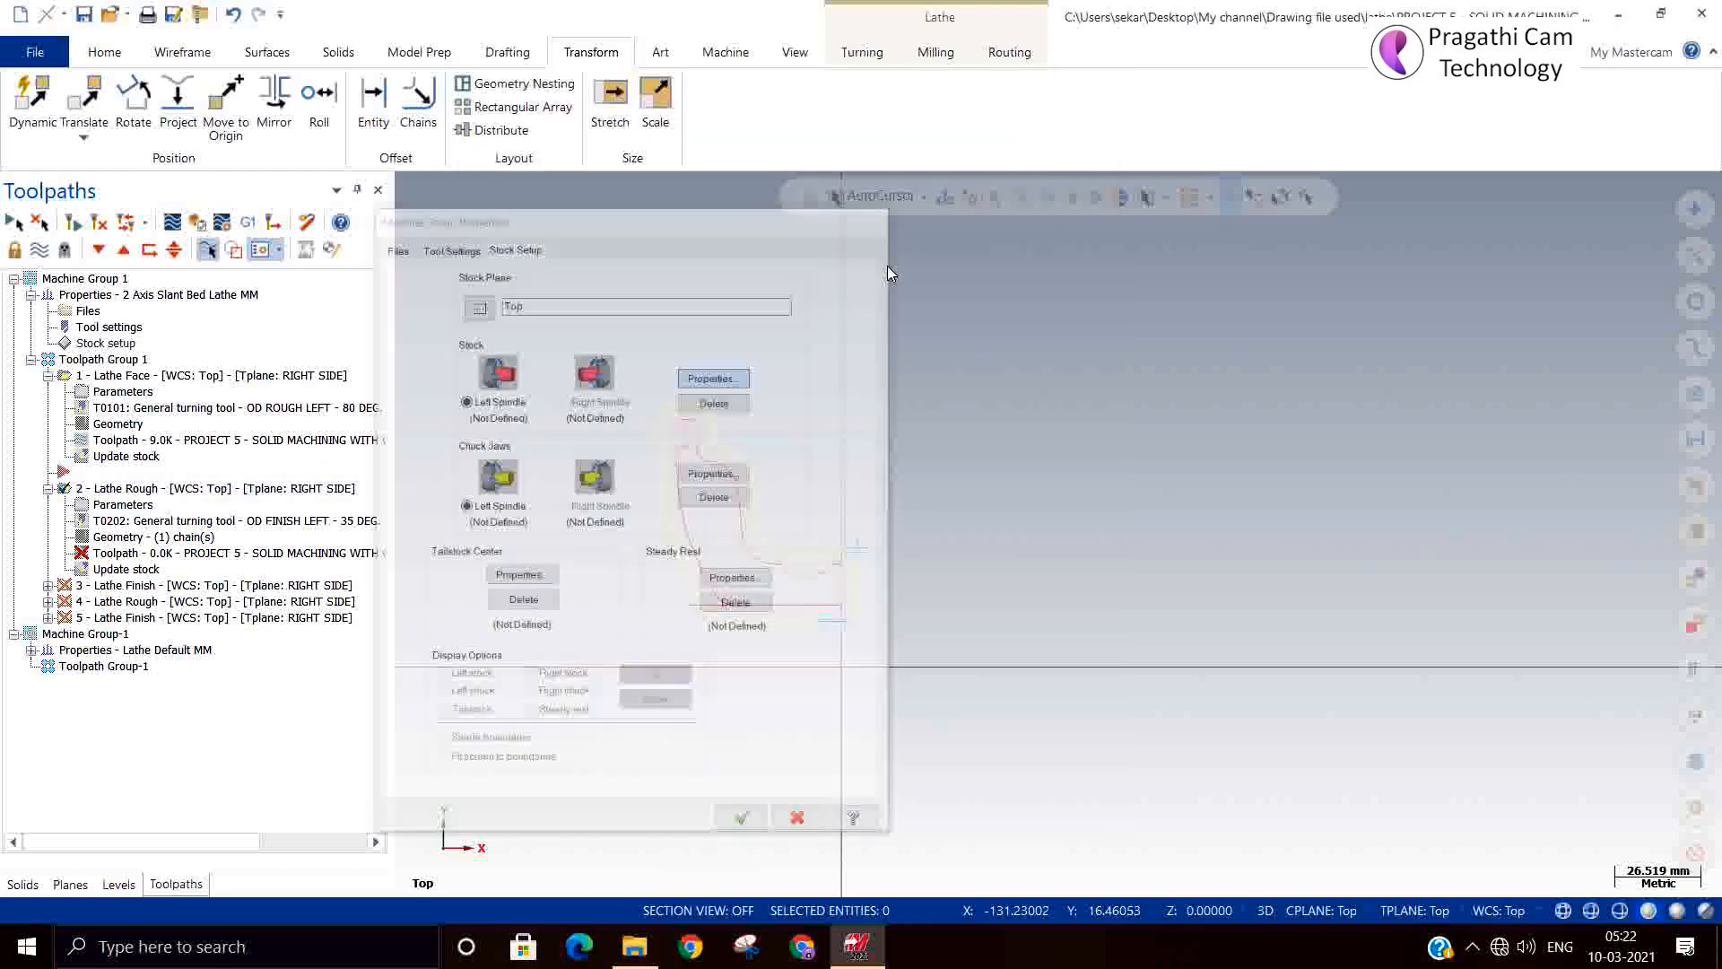
click(357, 459)
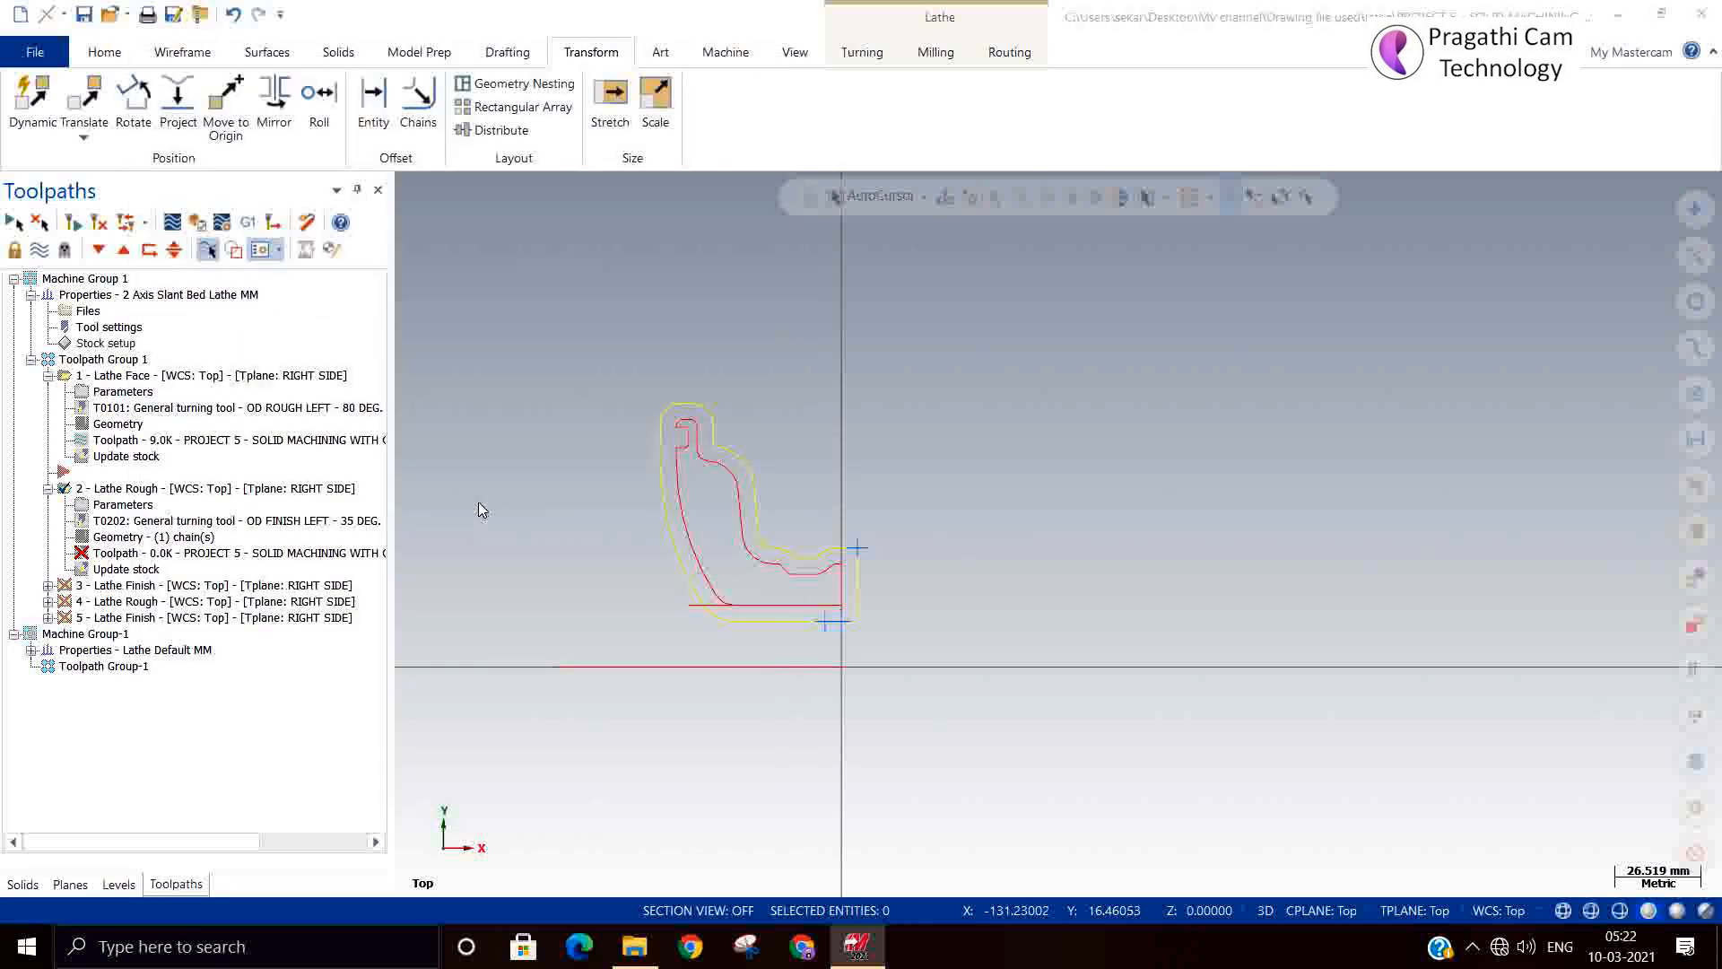
scroll(999, 584, up, 2)
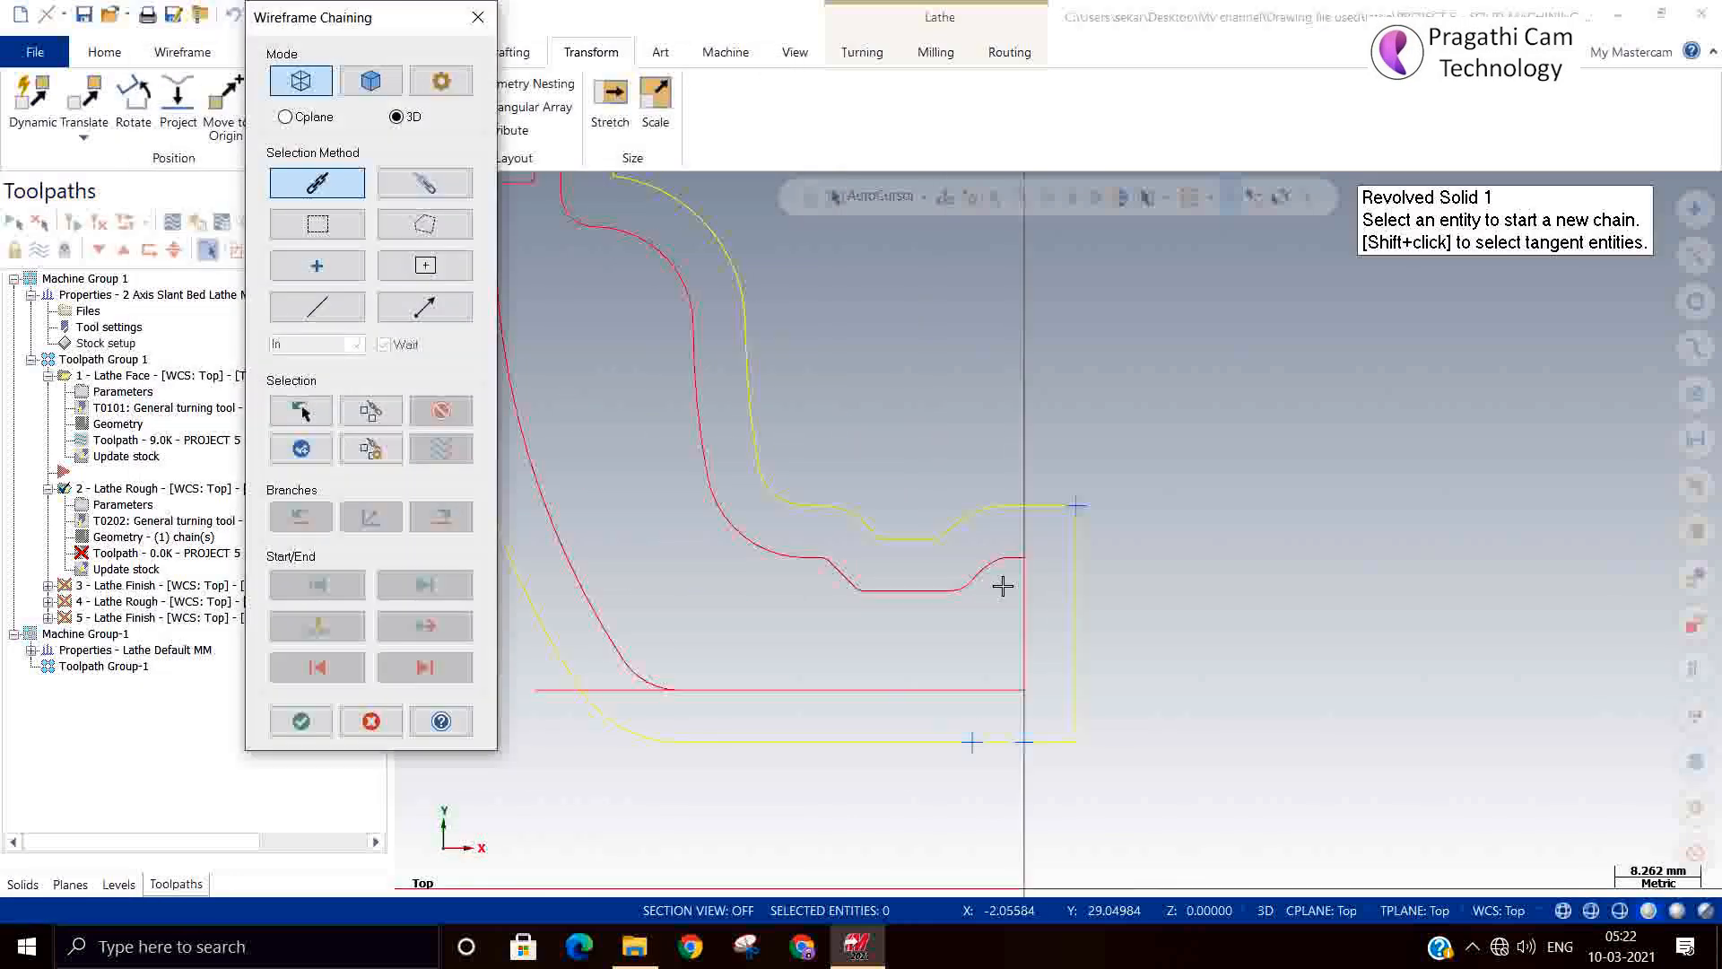
click(1076, 622)
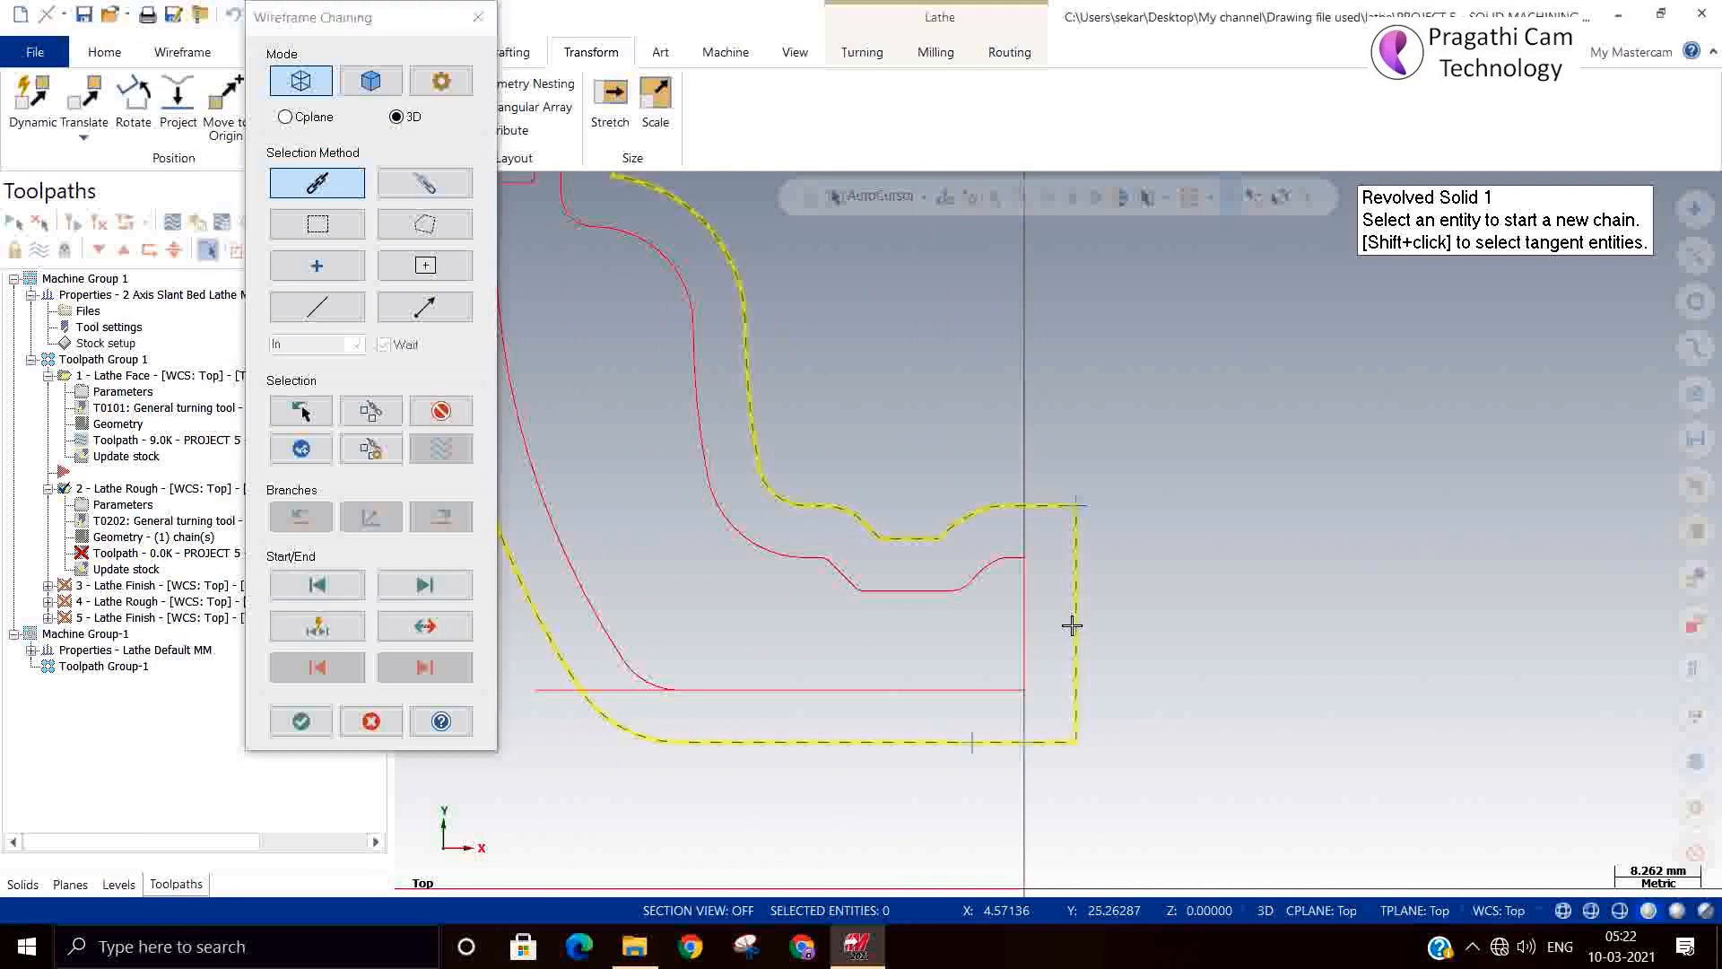
click(301, 721)
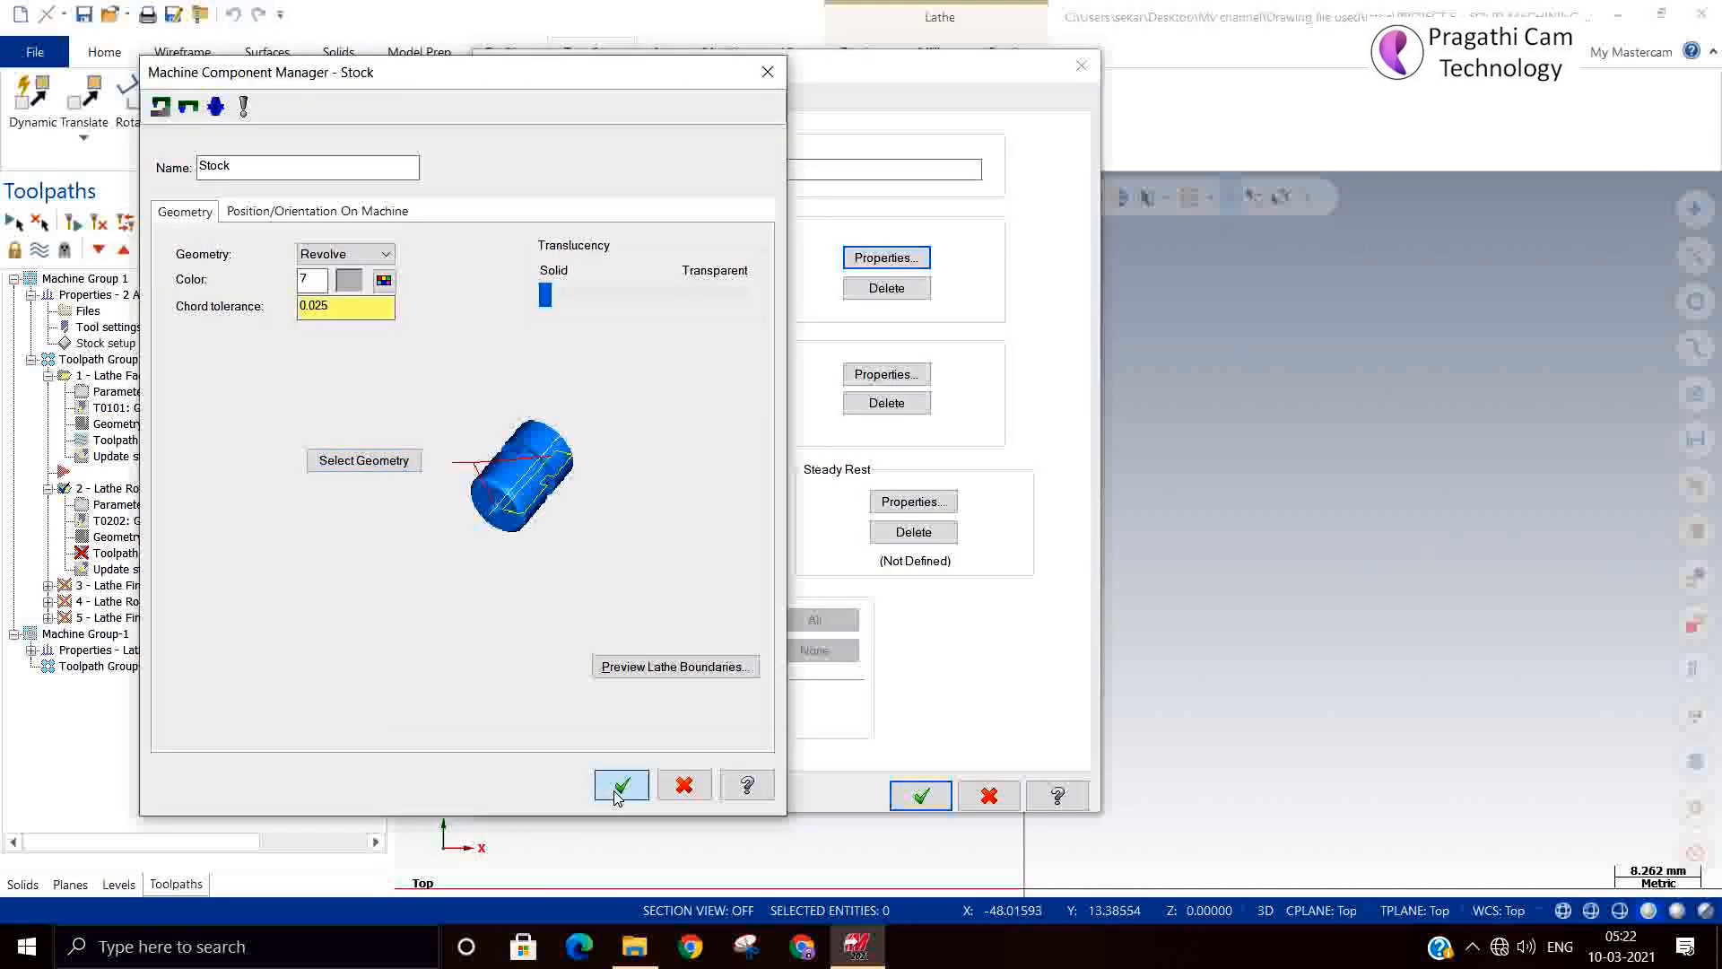
click(621, 785)
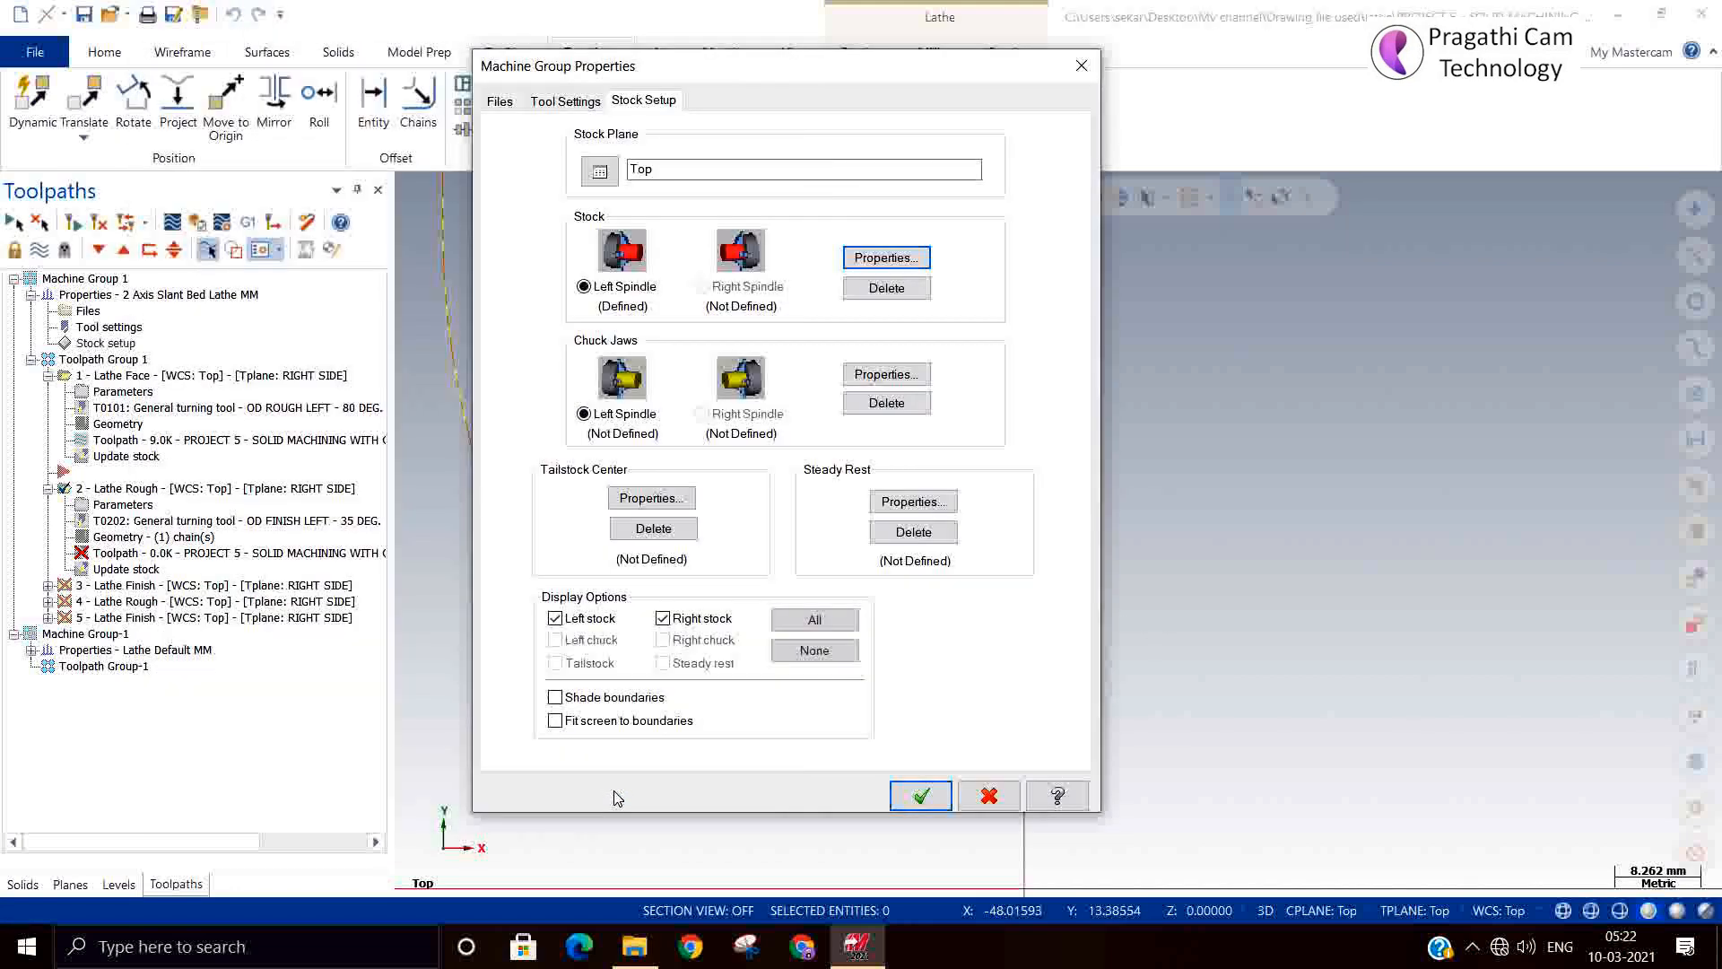
Define left-spindle chuck jaws with OD clamping, pick the casting profile's topmost point as their Z-only position, and accept the stock setup.
click(886, 374)
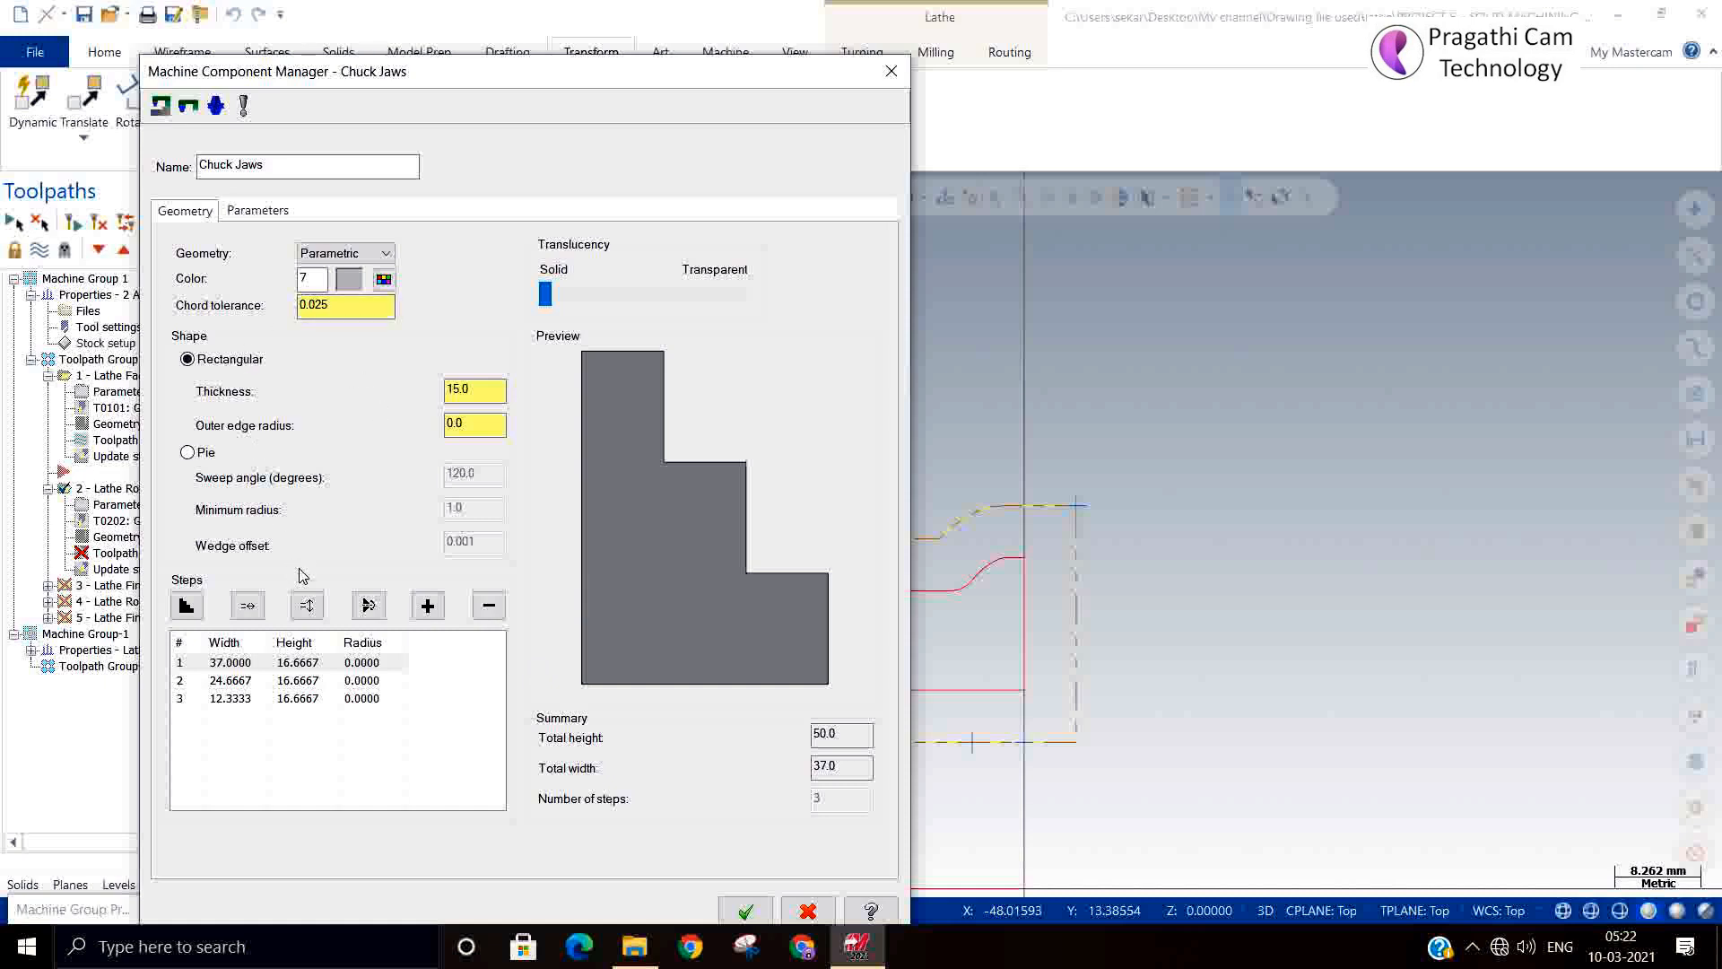
click(257, 209)
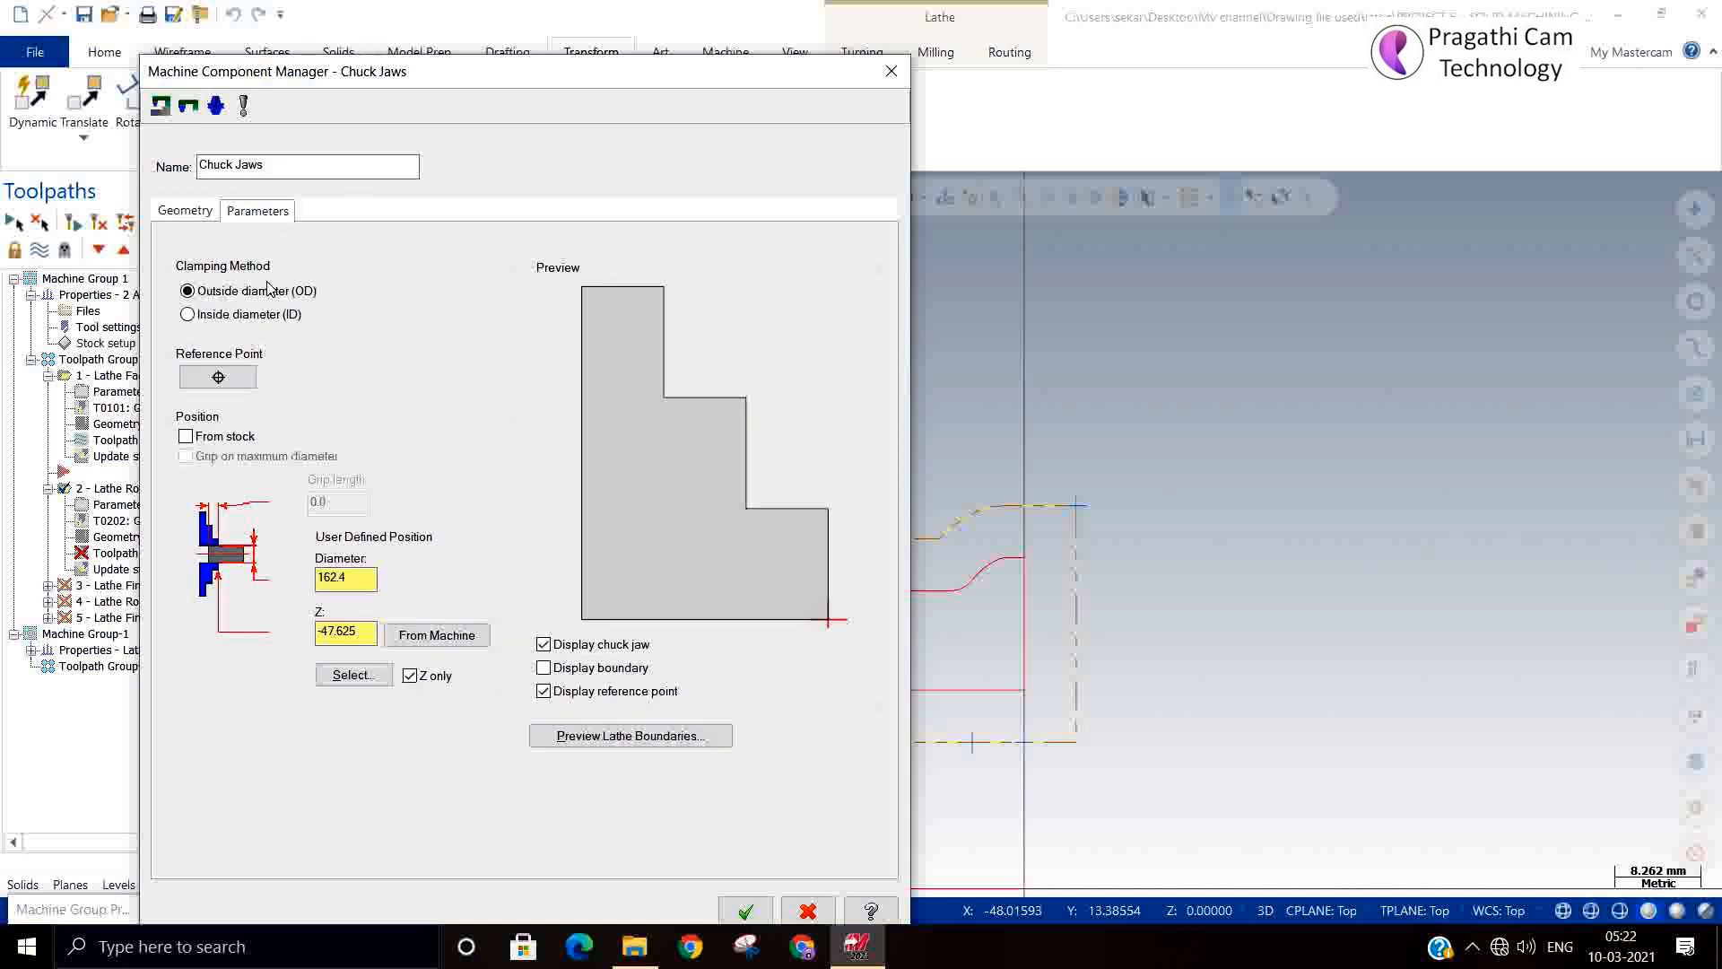
click(372, 674)
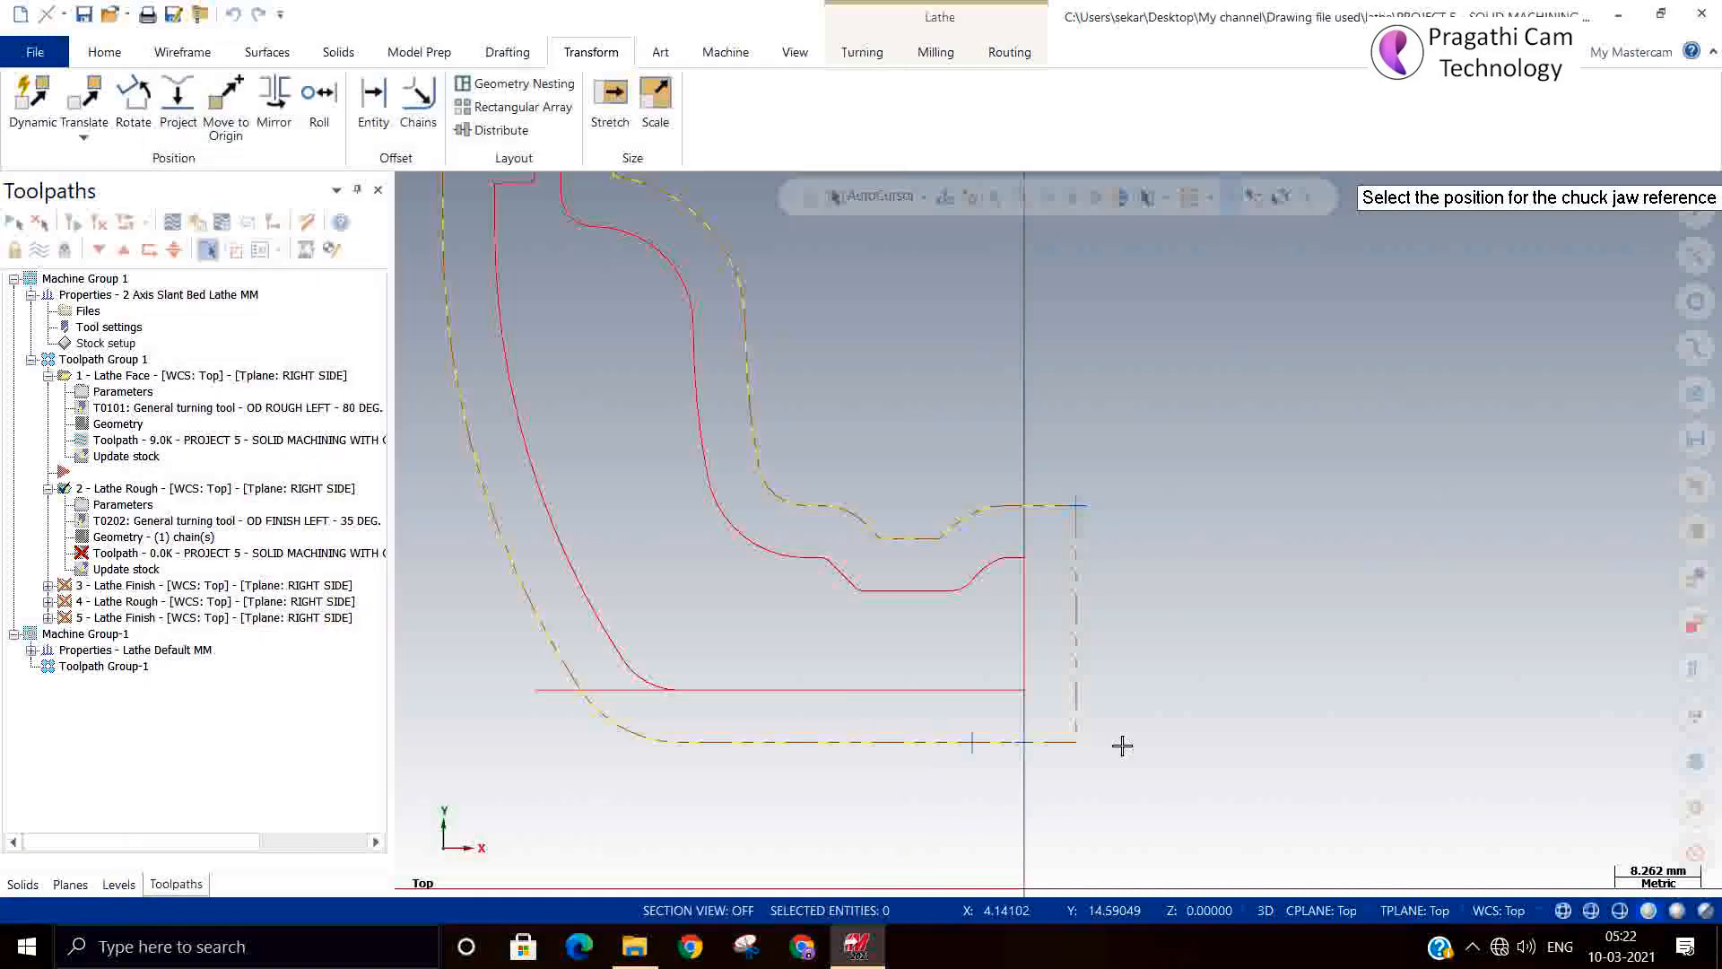
scroll(812, 332, up, 2)
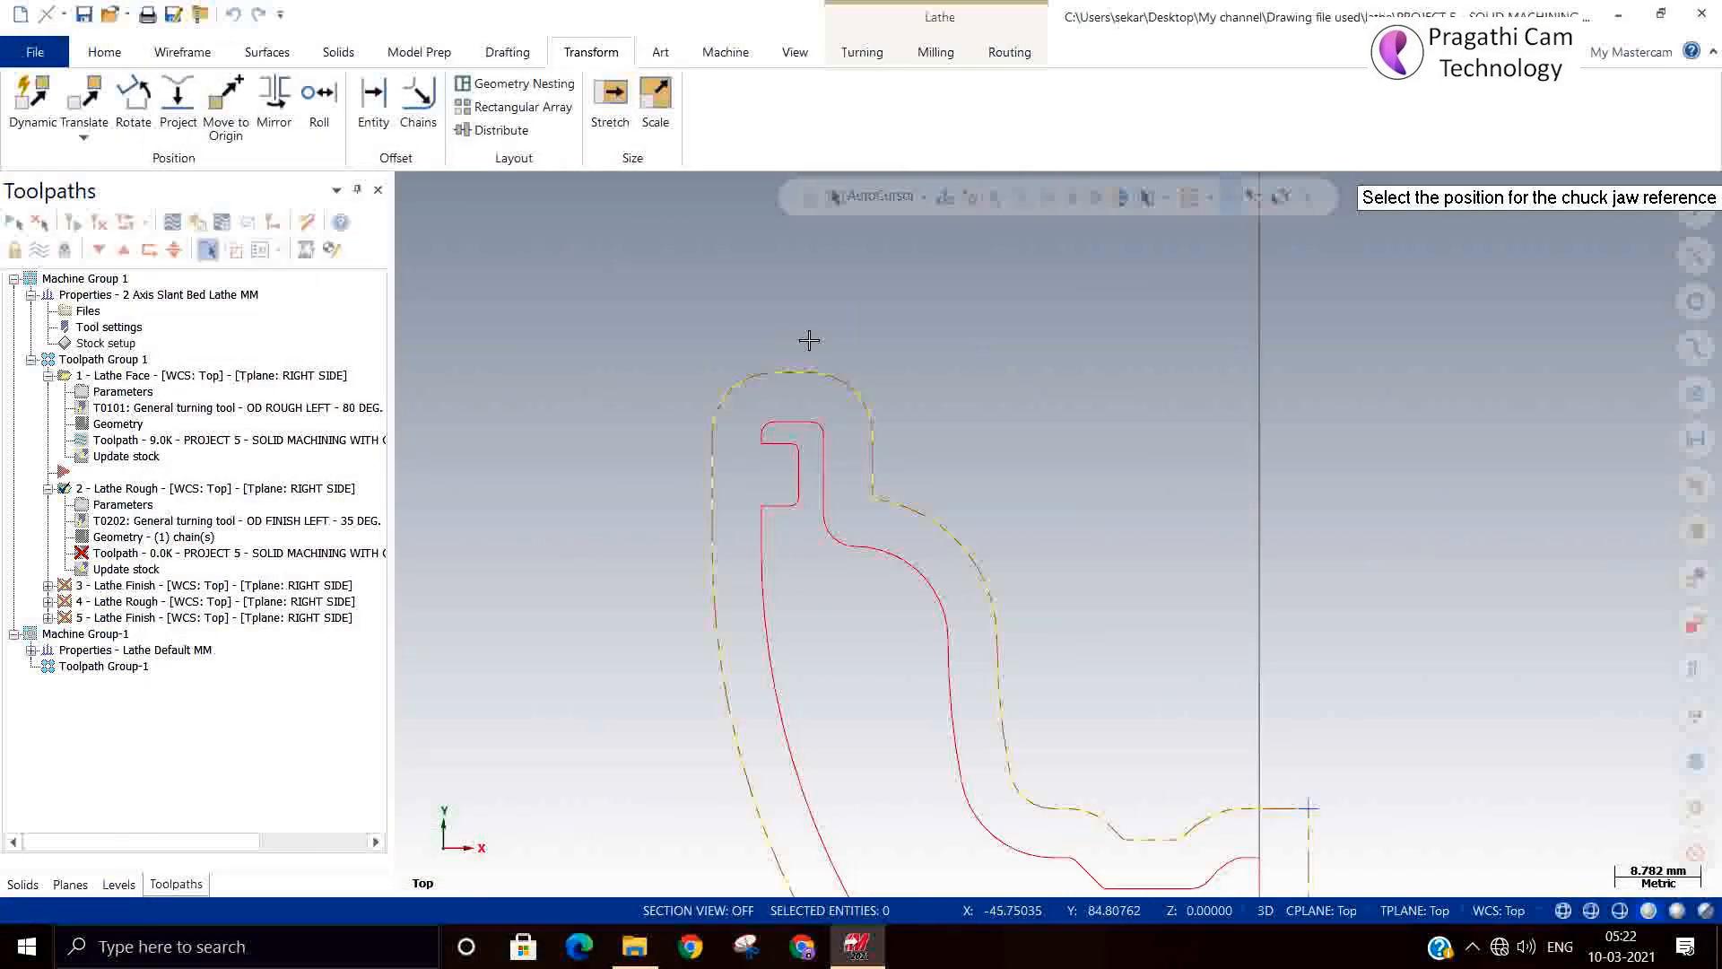
click(793, 372)
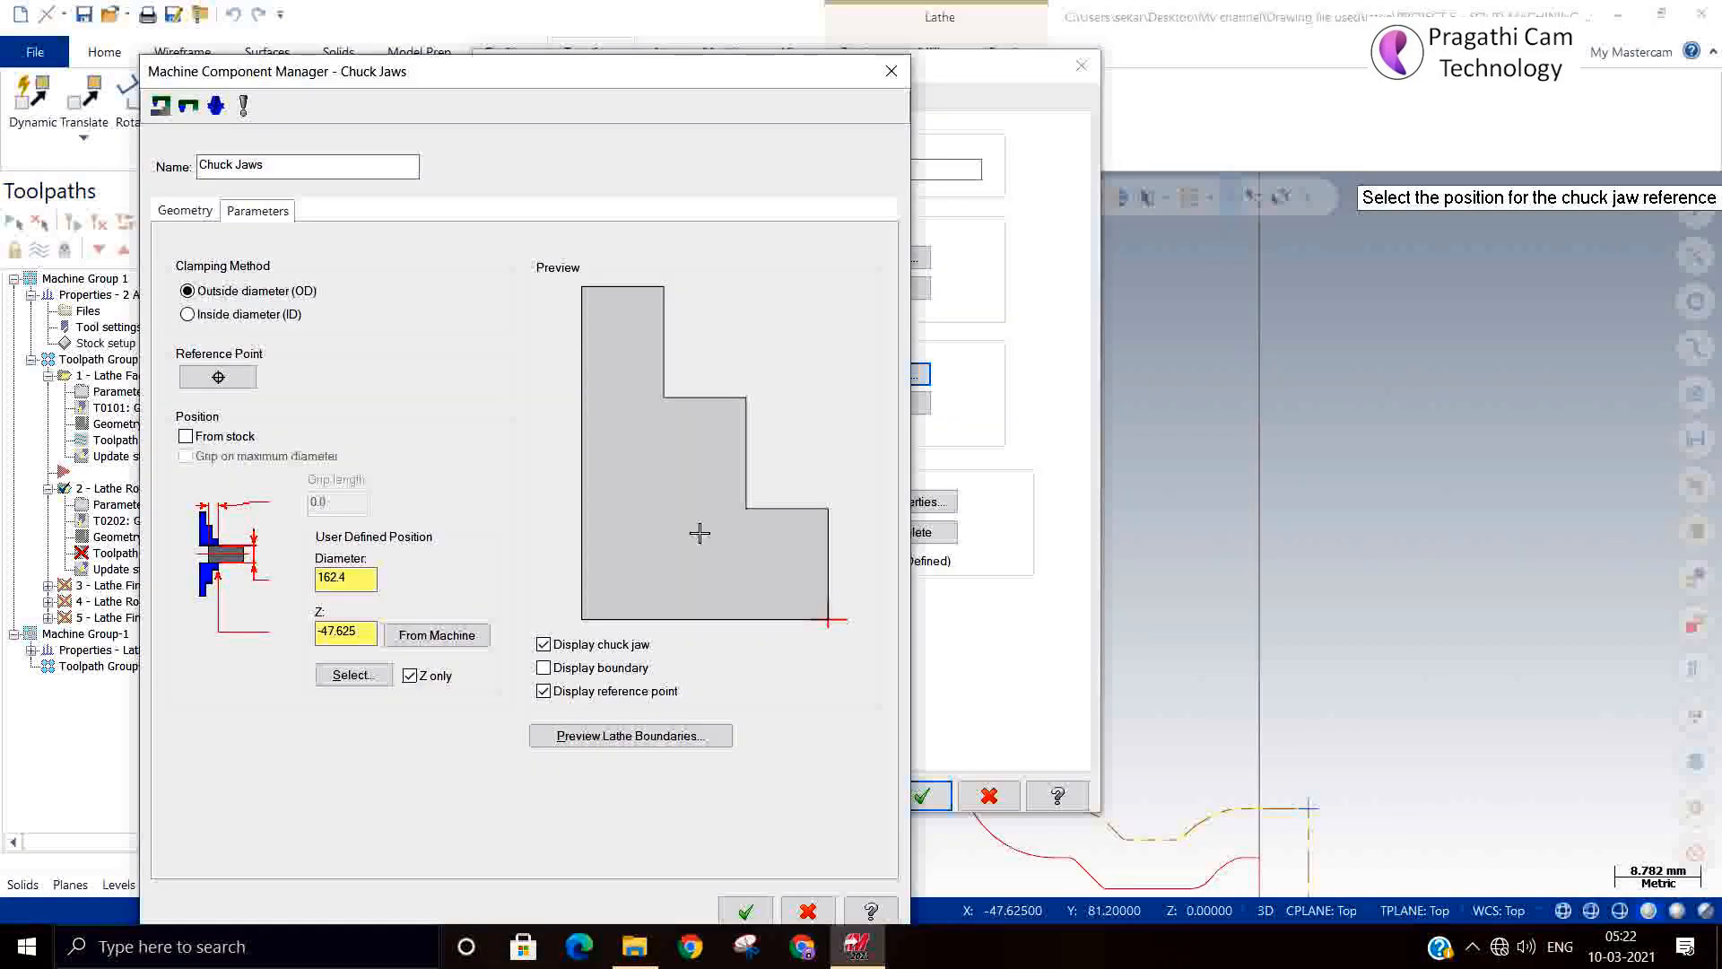
click(745, 910)
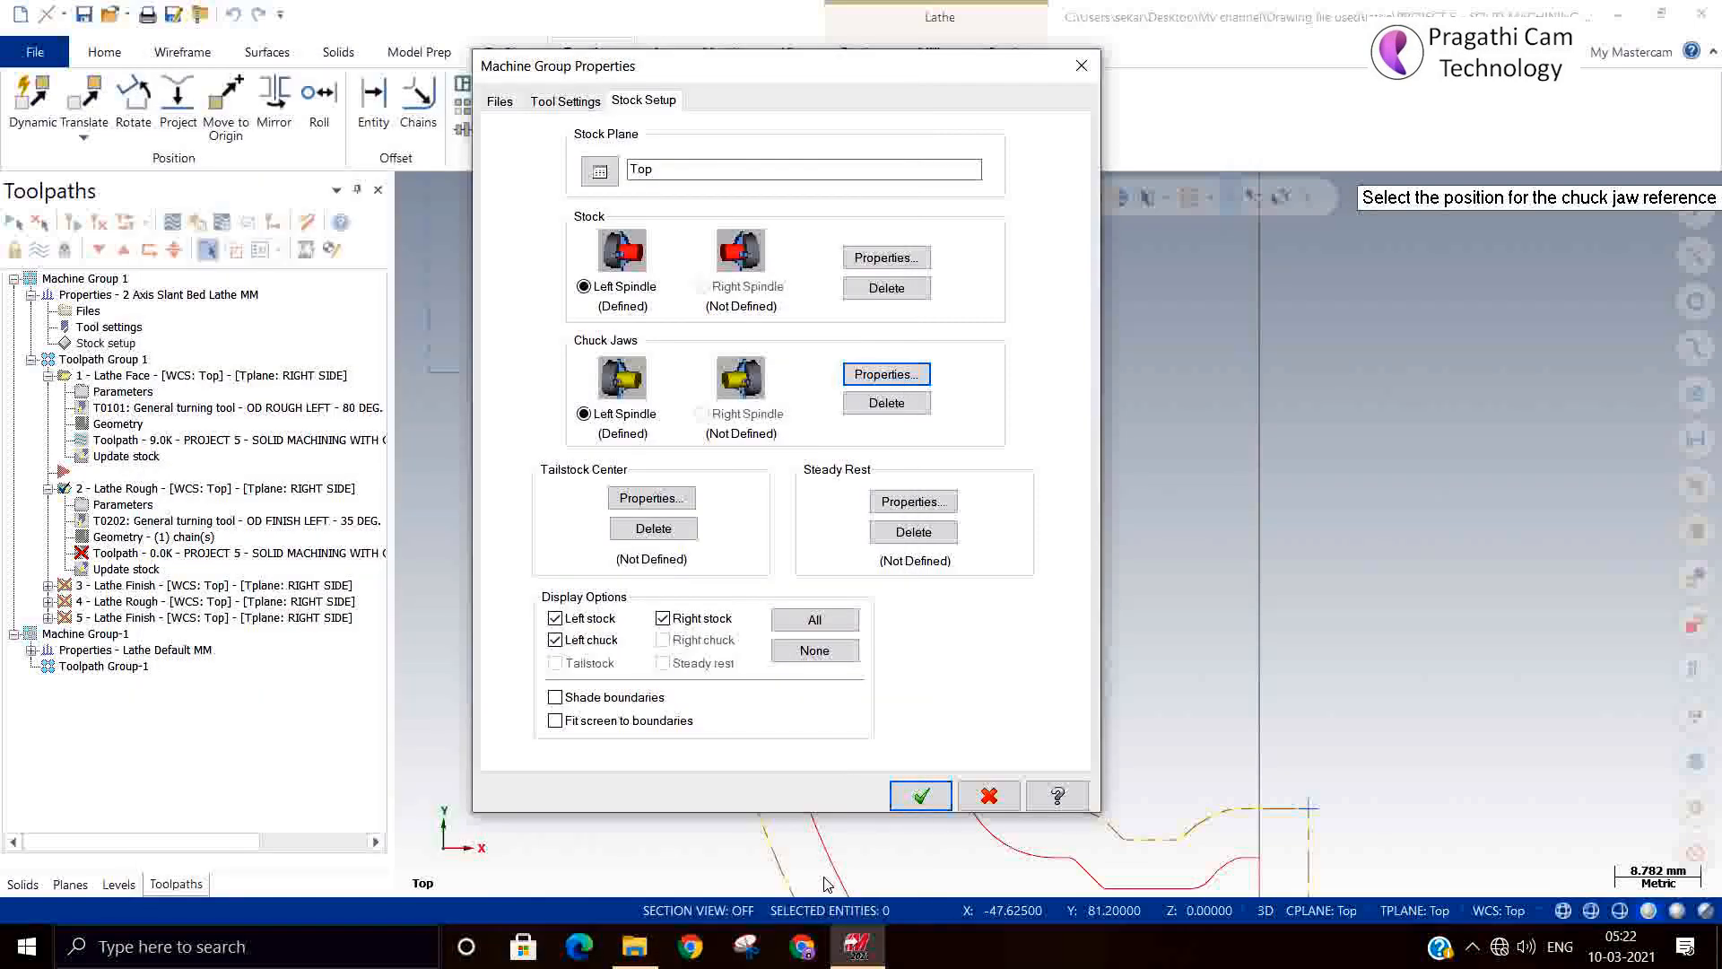
click(924, 795)
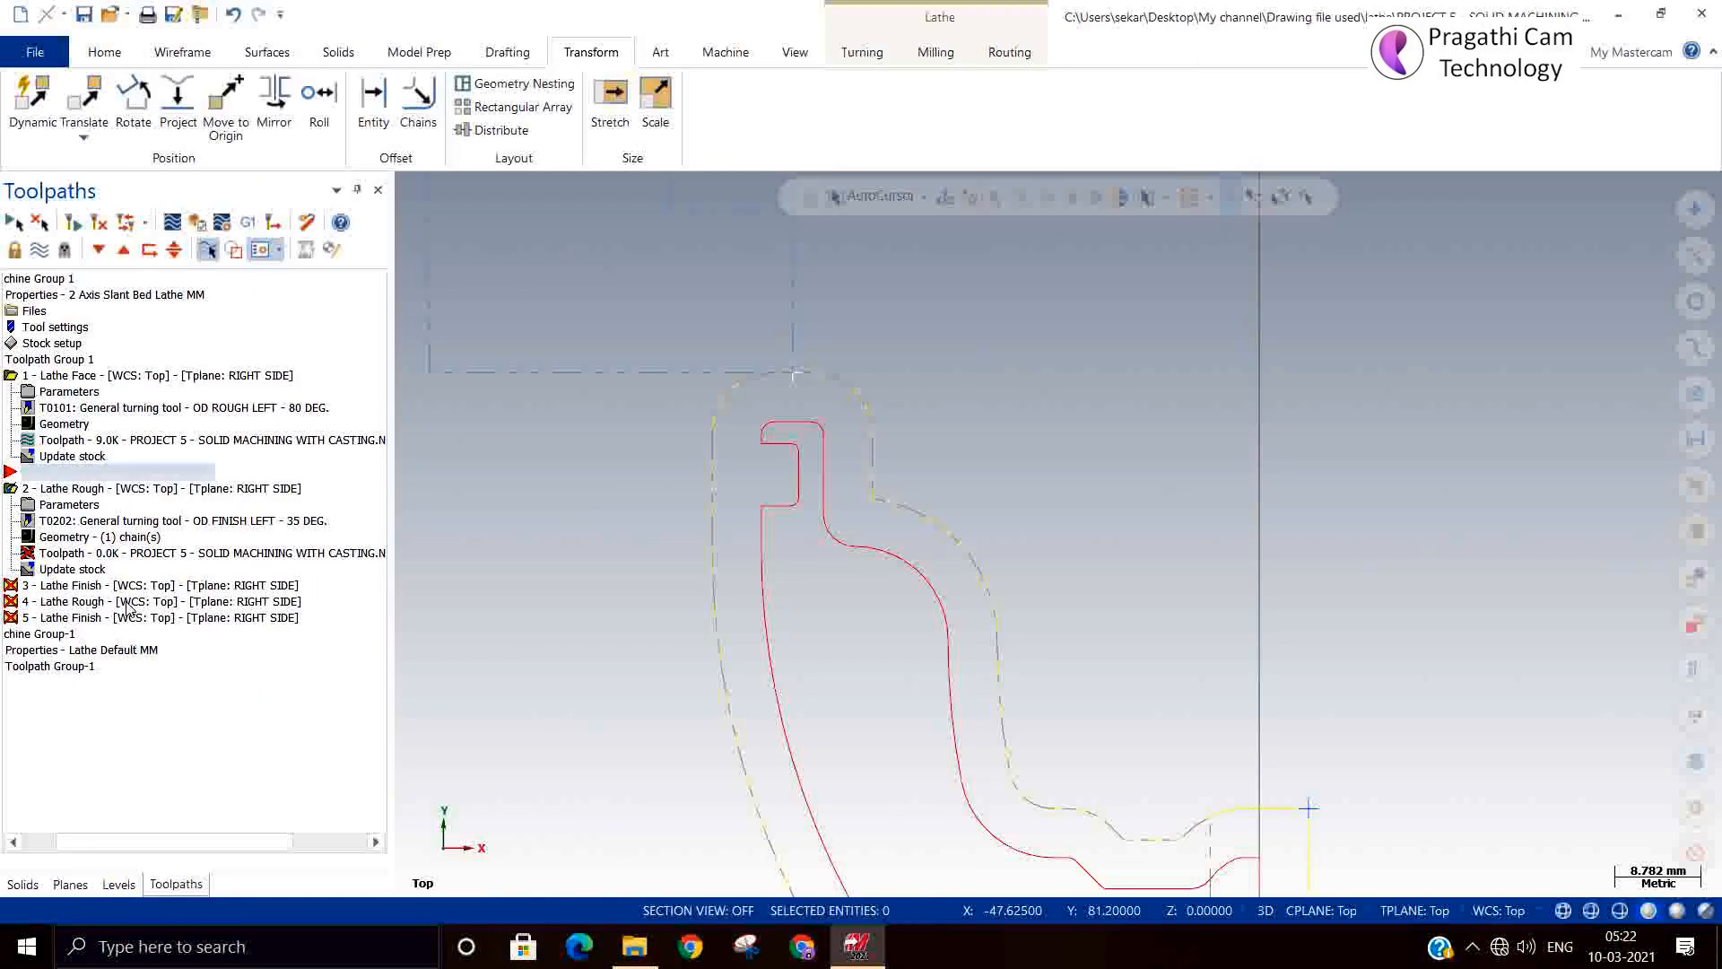
Set the Lathe Face operation's finish Z to 0 and regenerate its toolpath.
drag(221, 843, 184, 843)
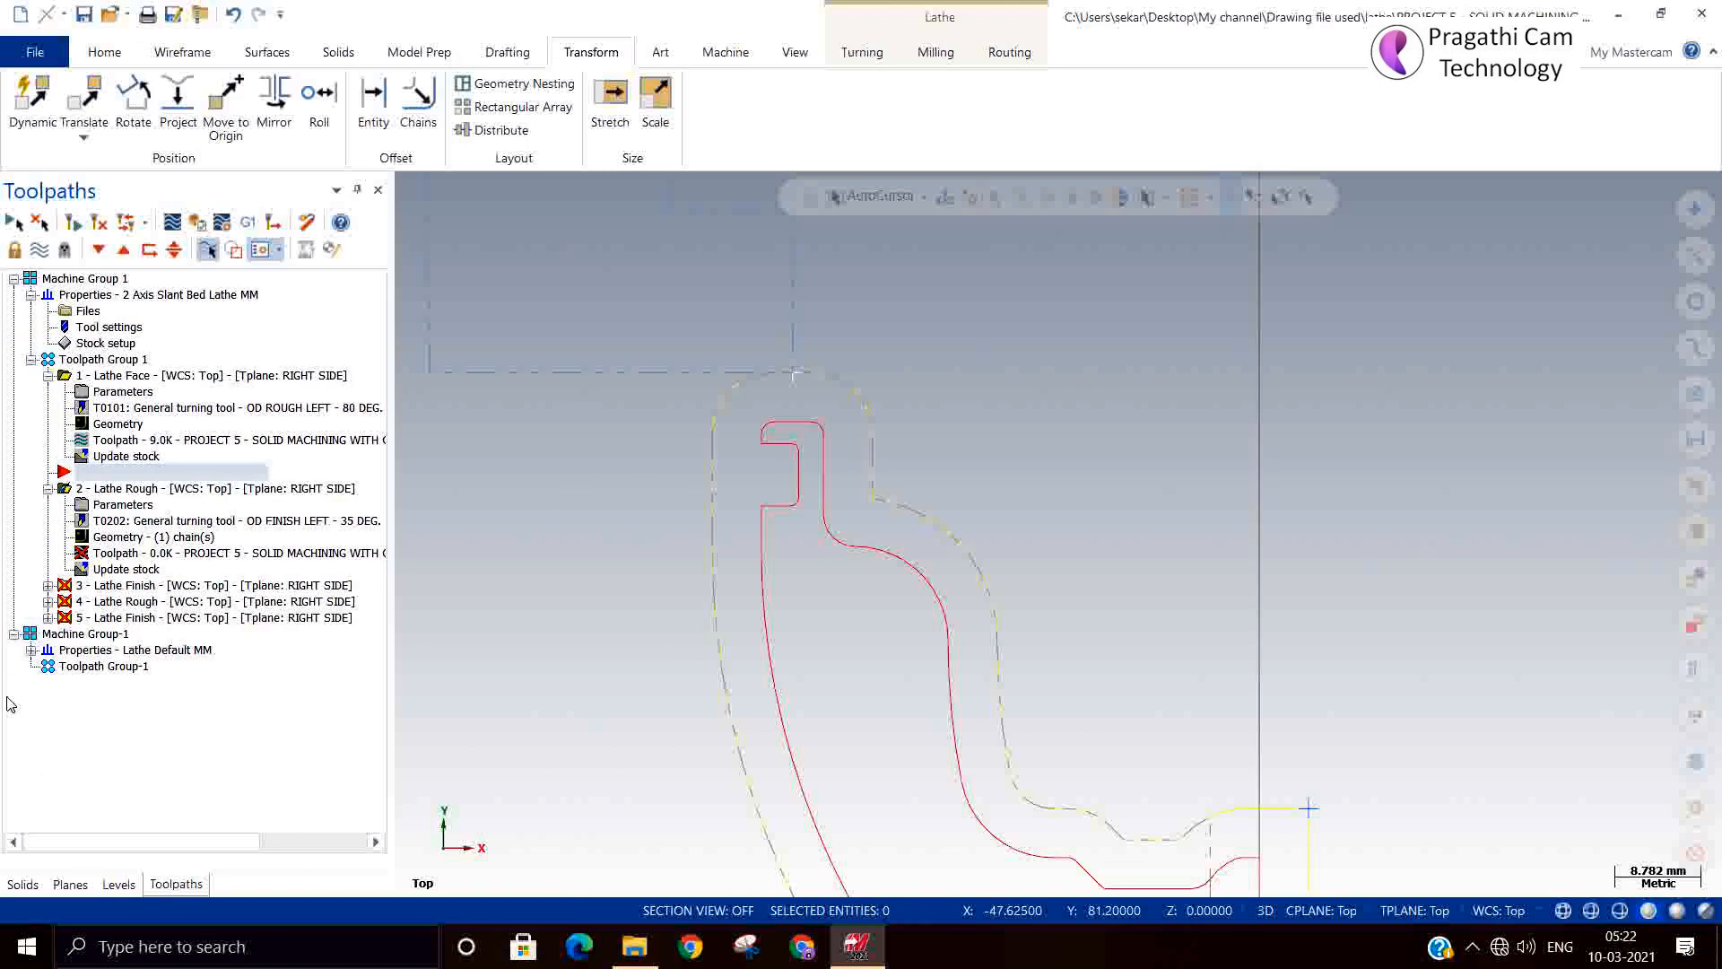
click(47, 488)
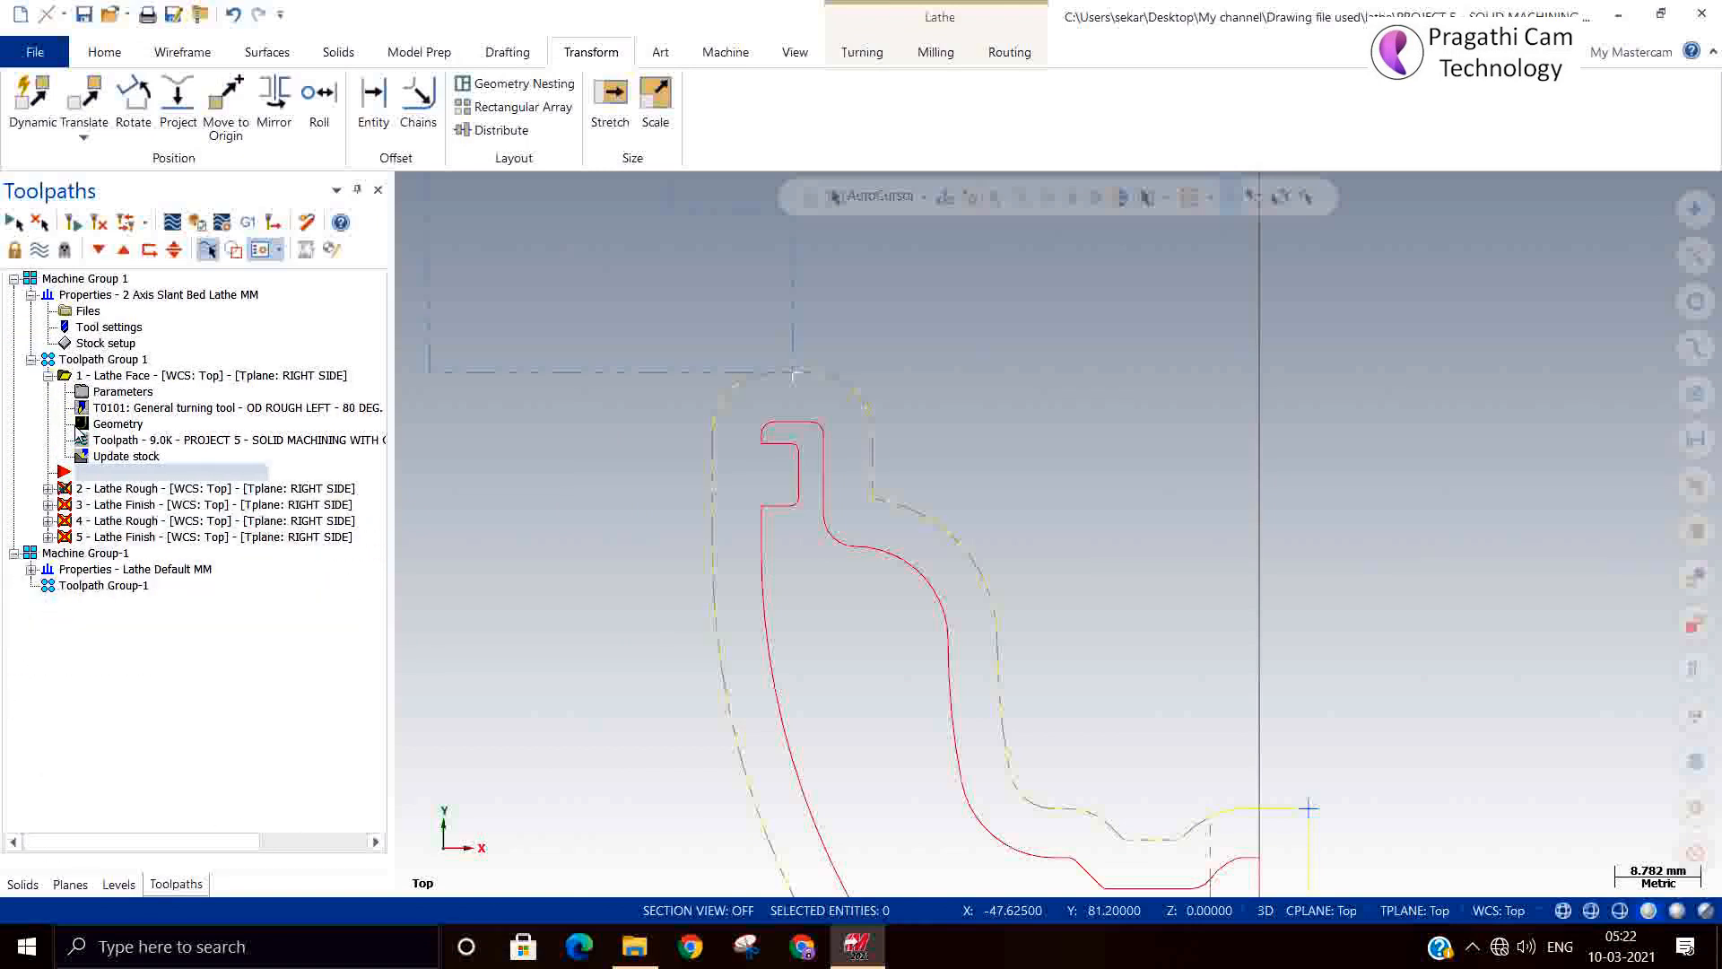
click(82, 392)
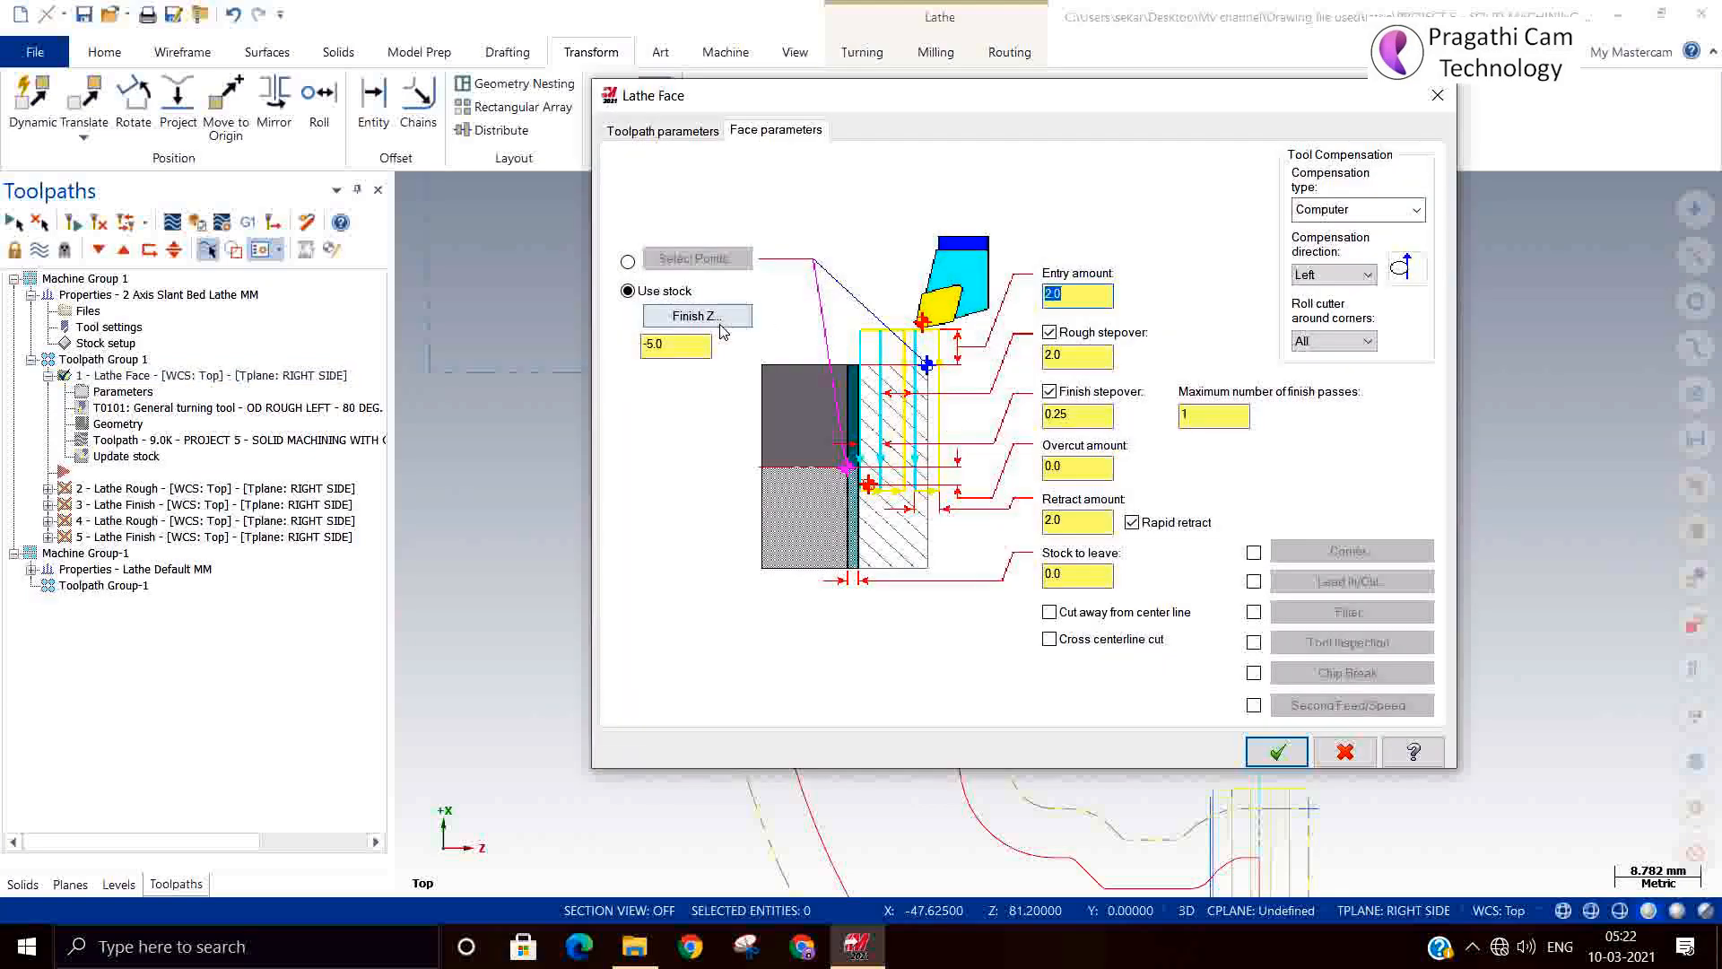
click(671, 344)
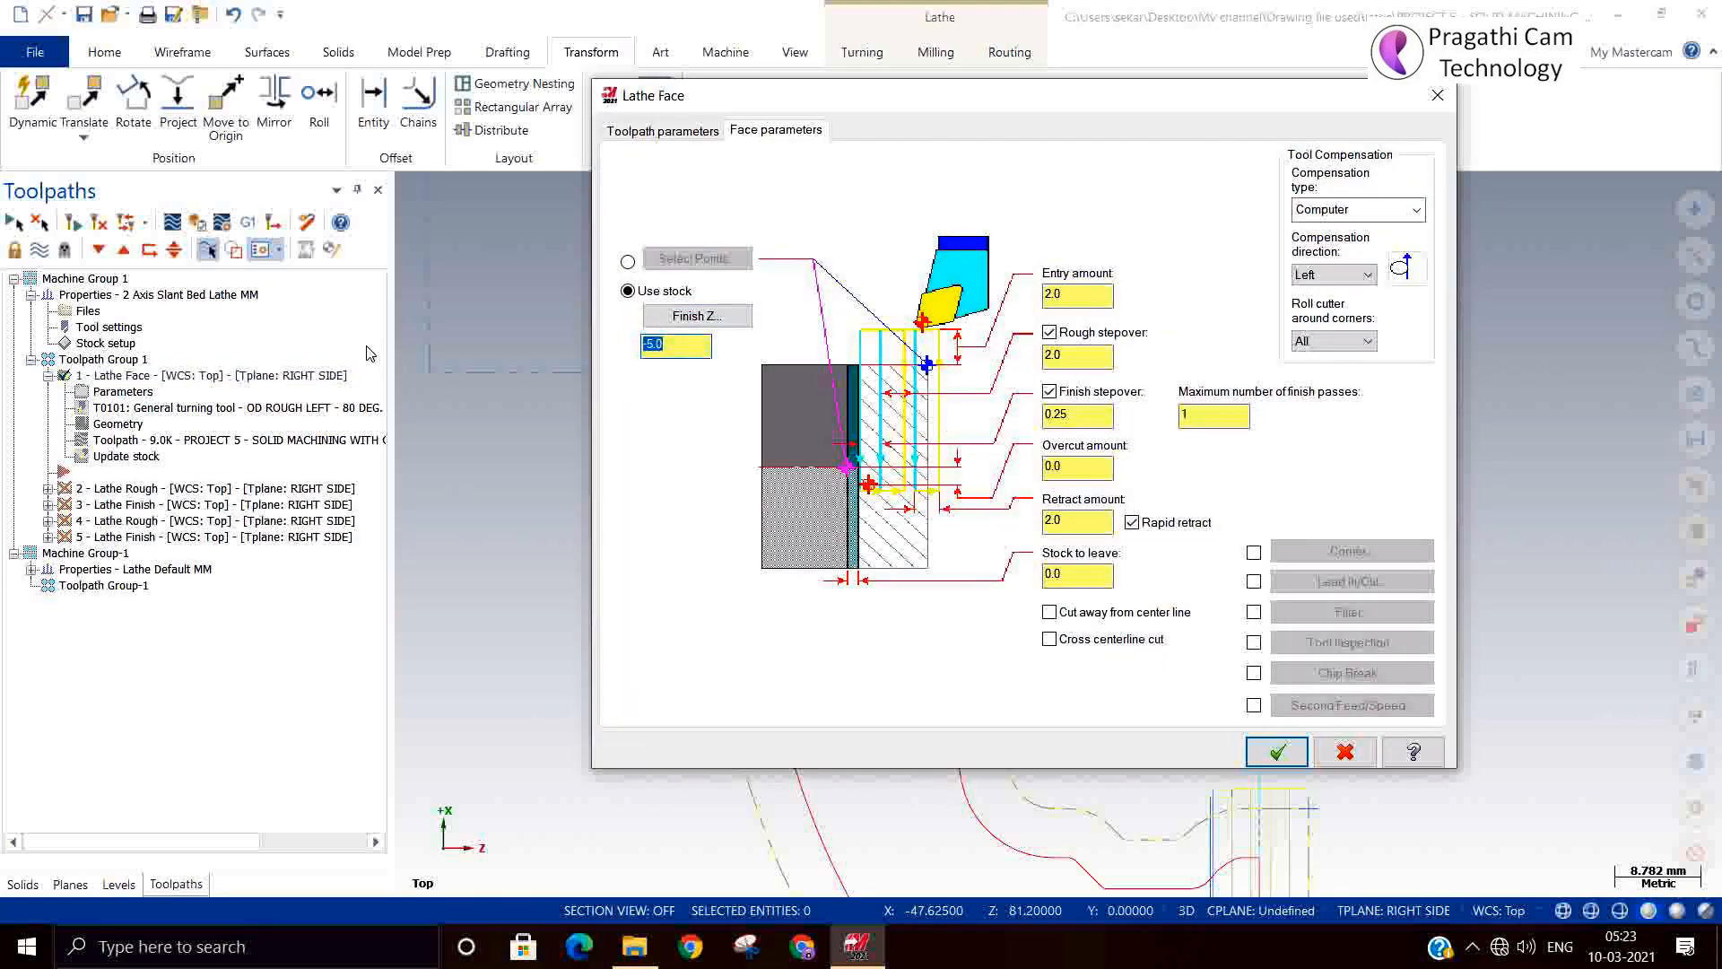
text(0)
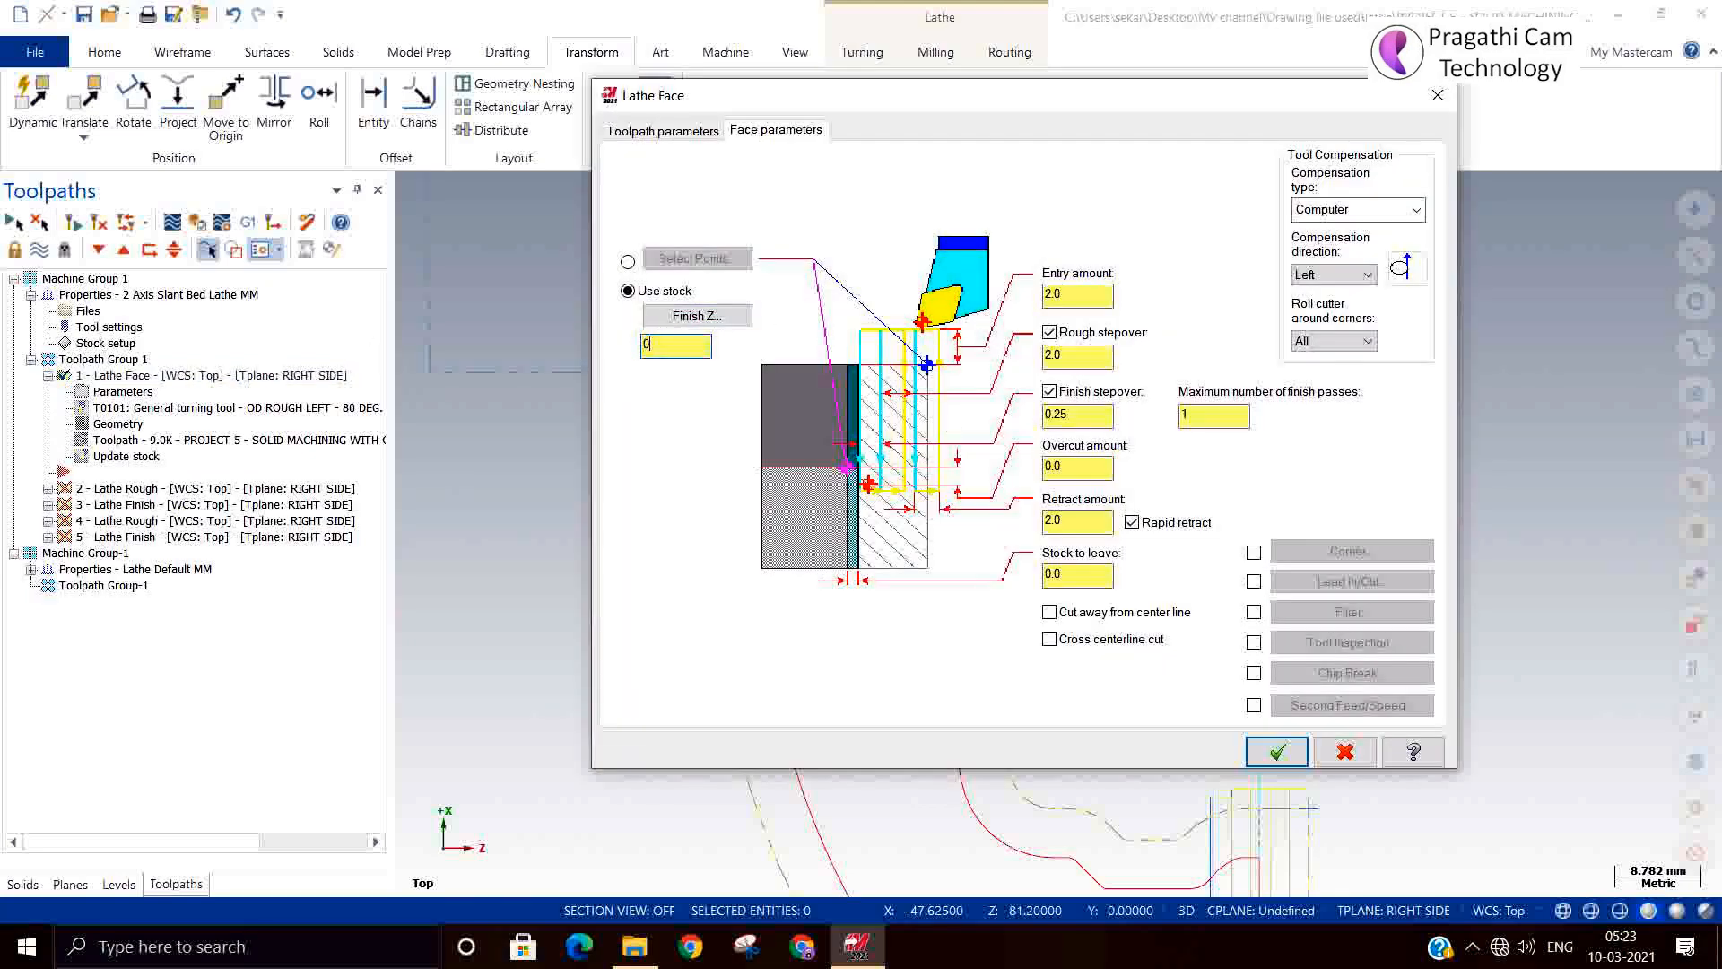
click(1275, 752)
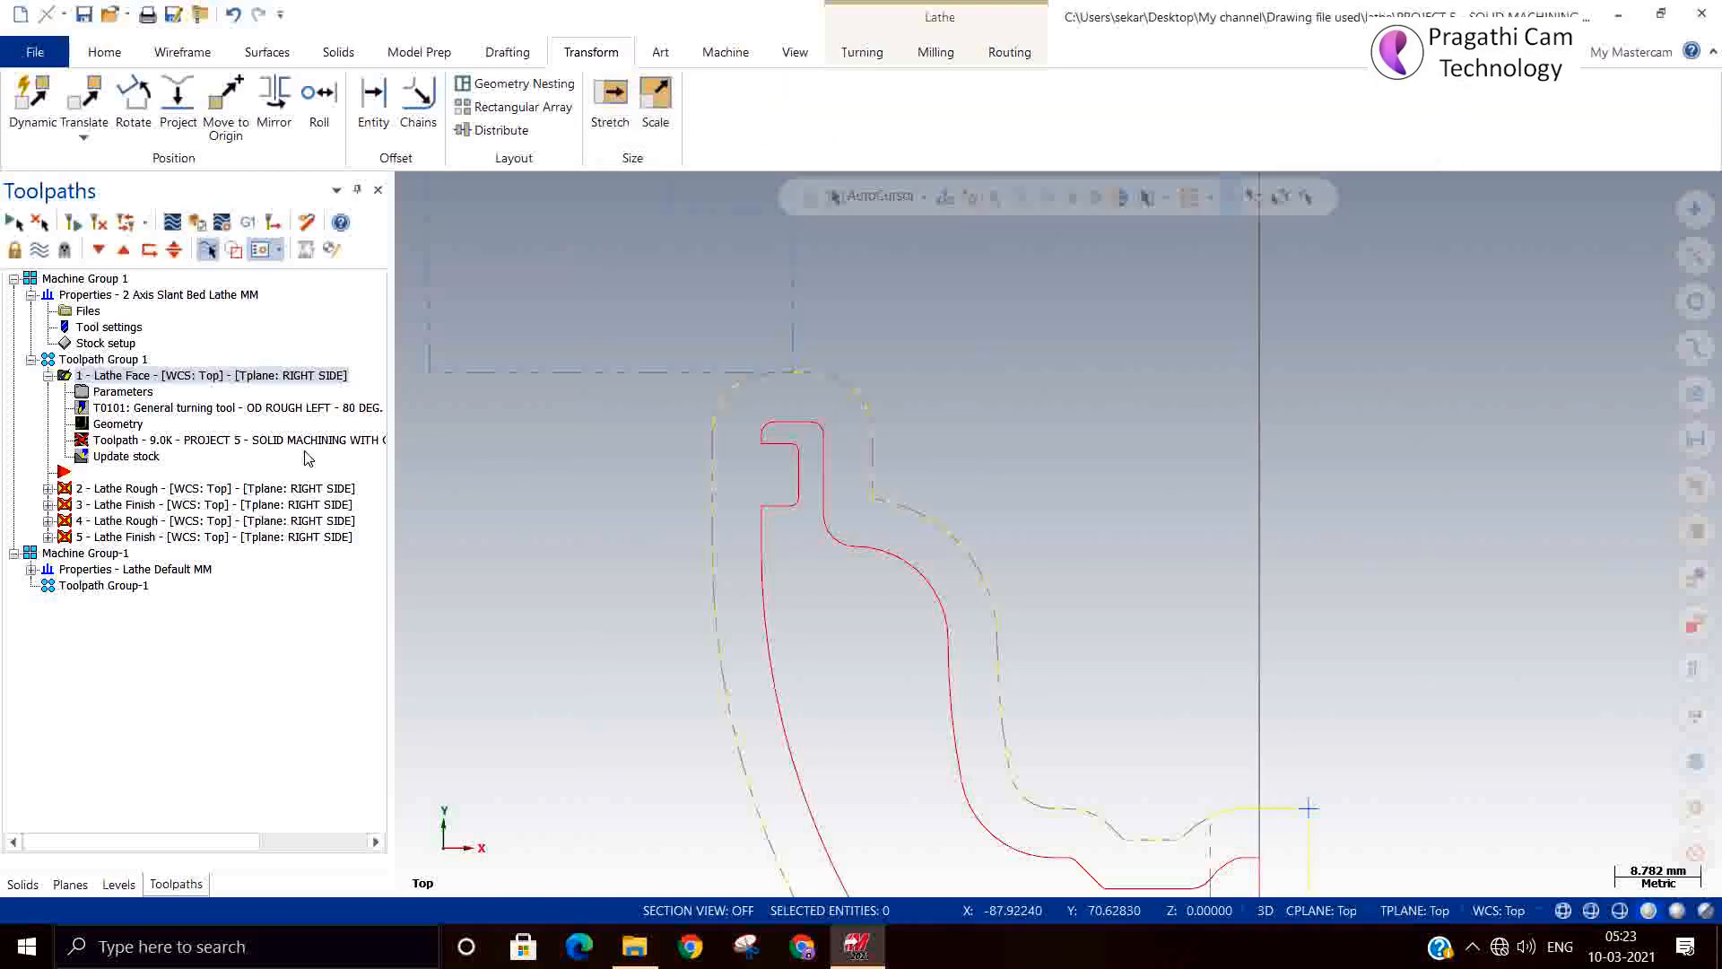
click(81, 228)
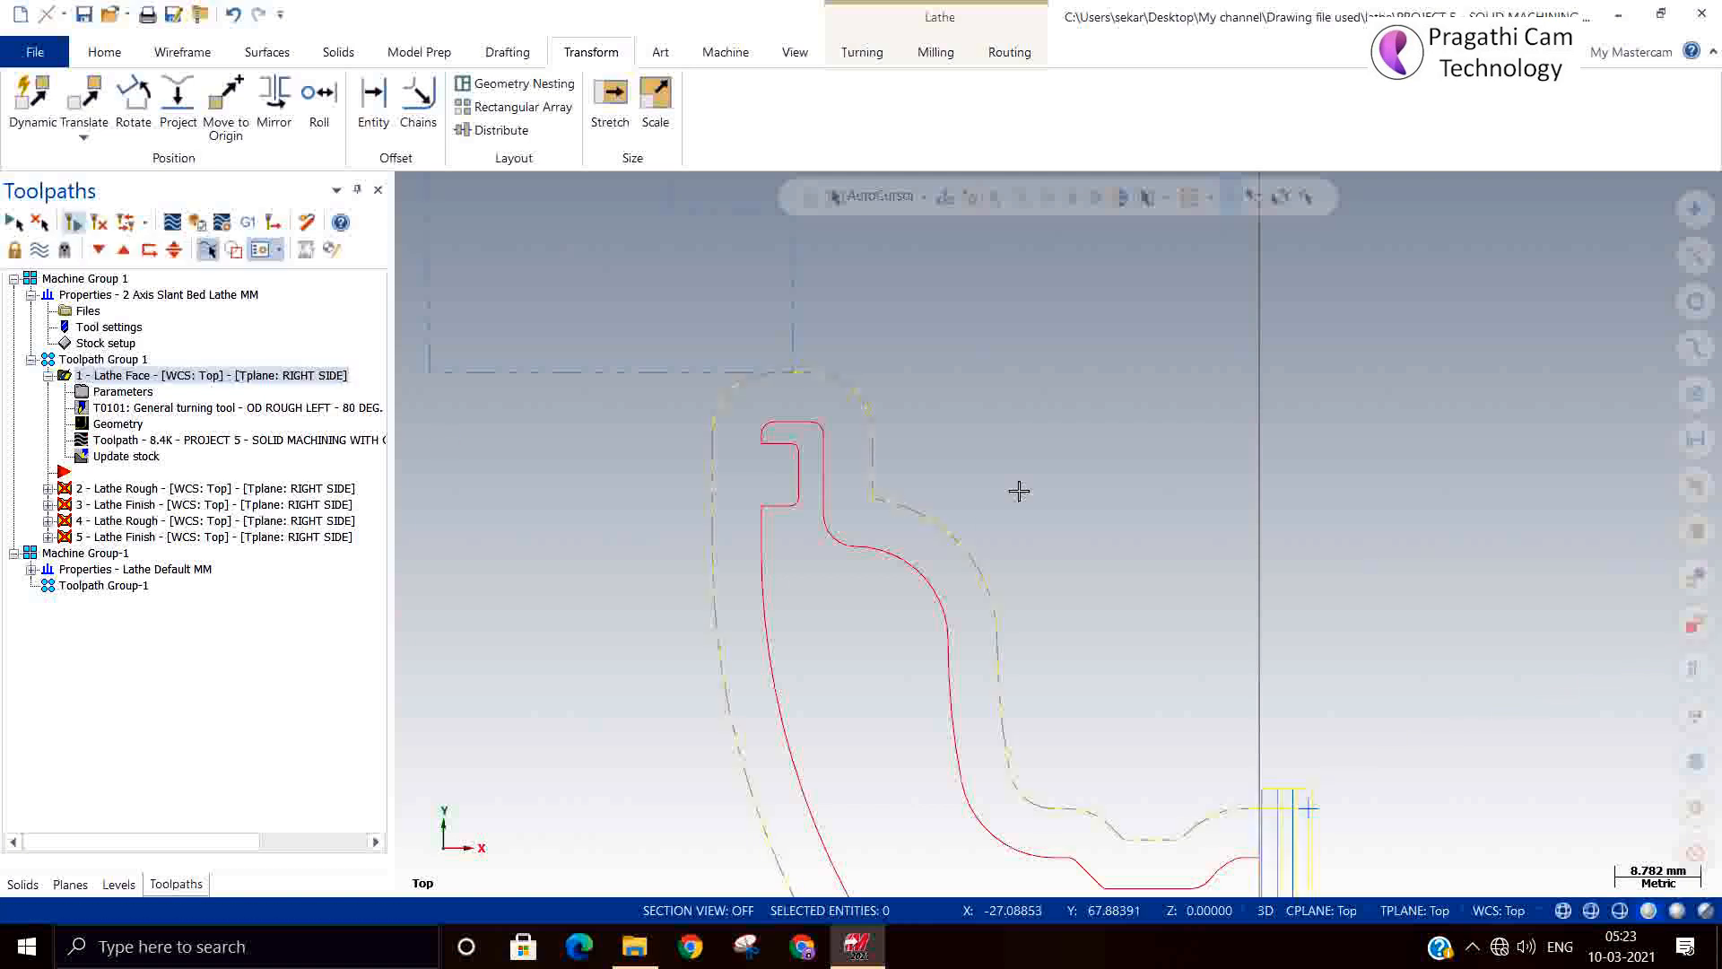
Set the Lathe Face rough stepover to 1 mm and regenerate all dirty operations, declining to write the colliding Lathe Rough toolpath.
scroll(923, 373, down, 3)
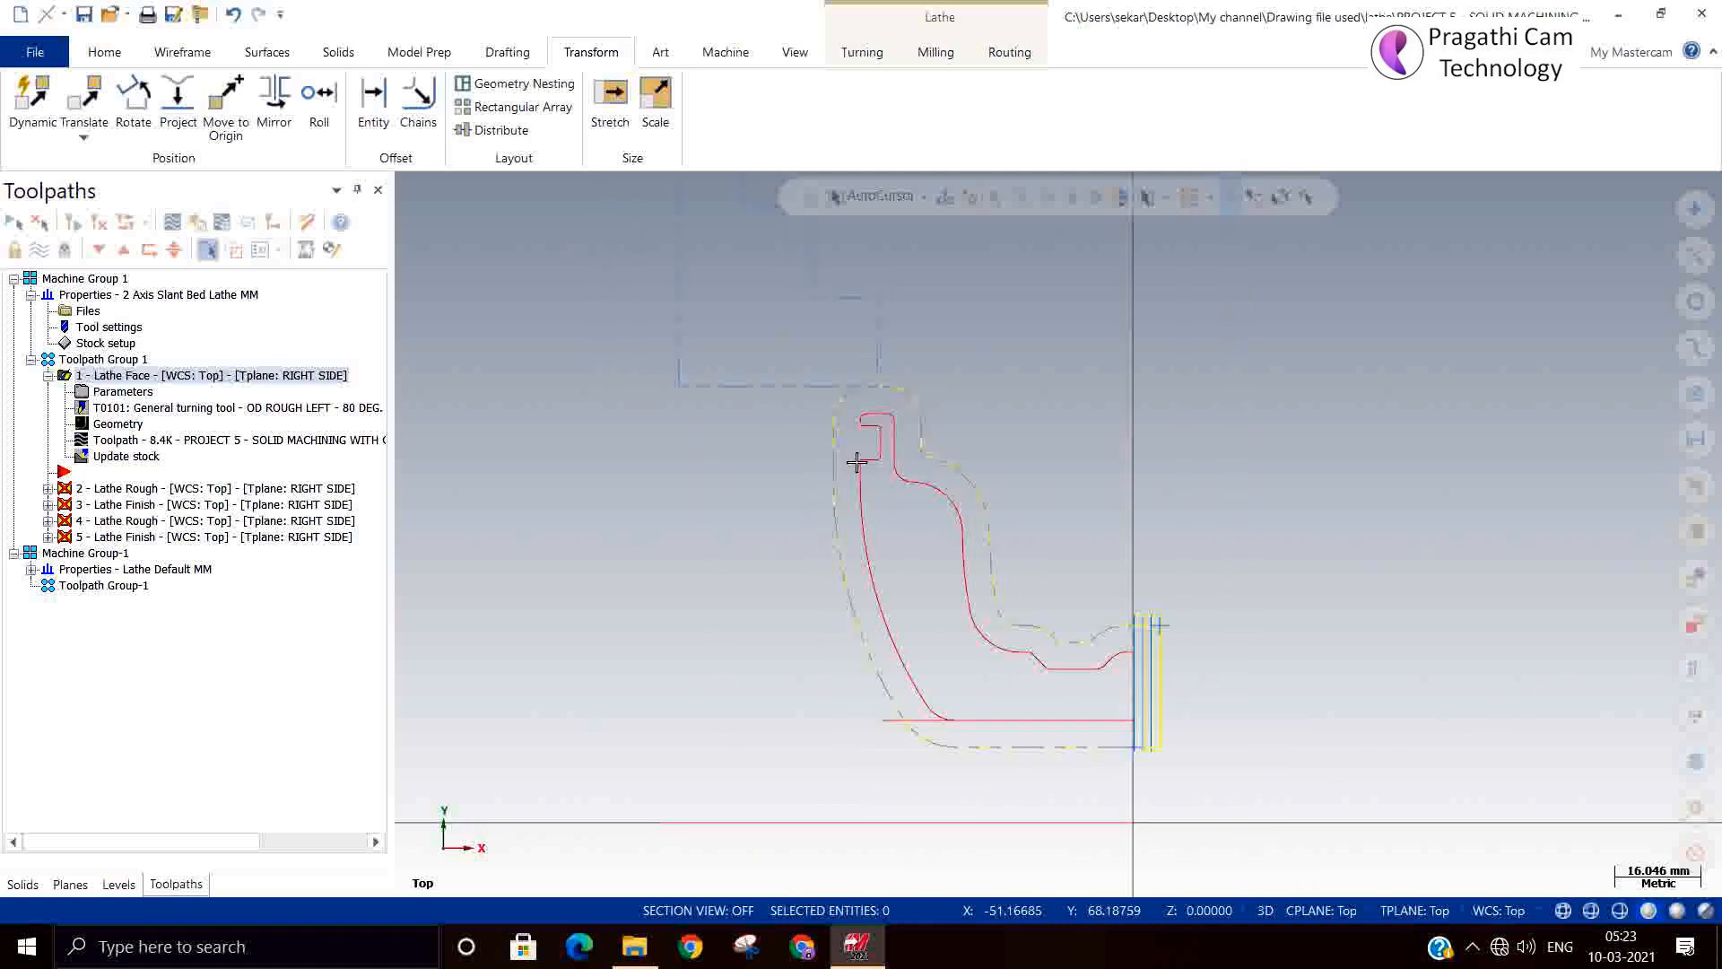
scroll(1207, 692, up, 5)
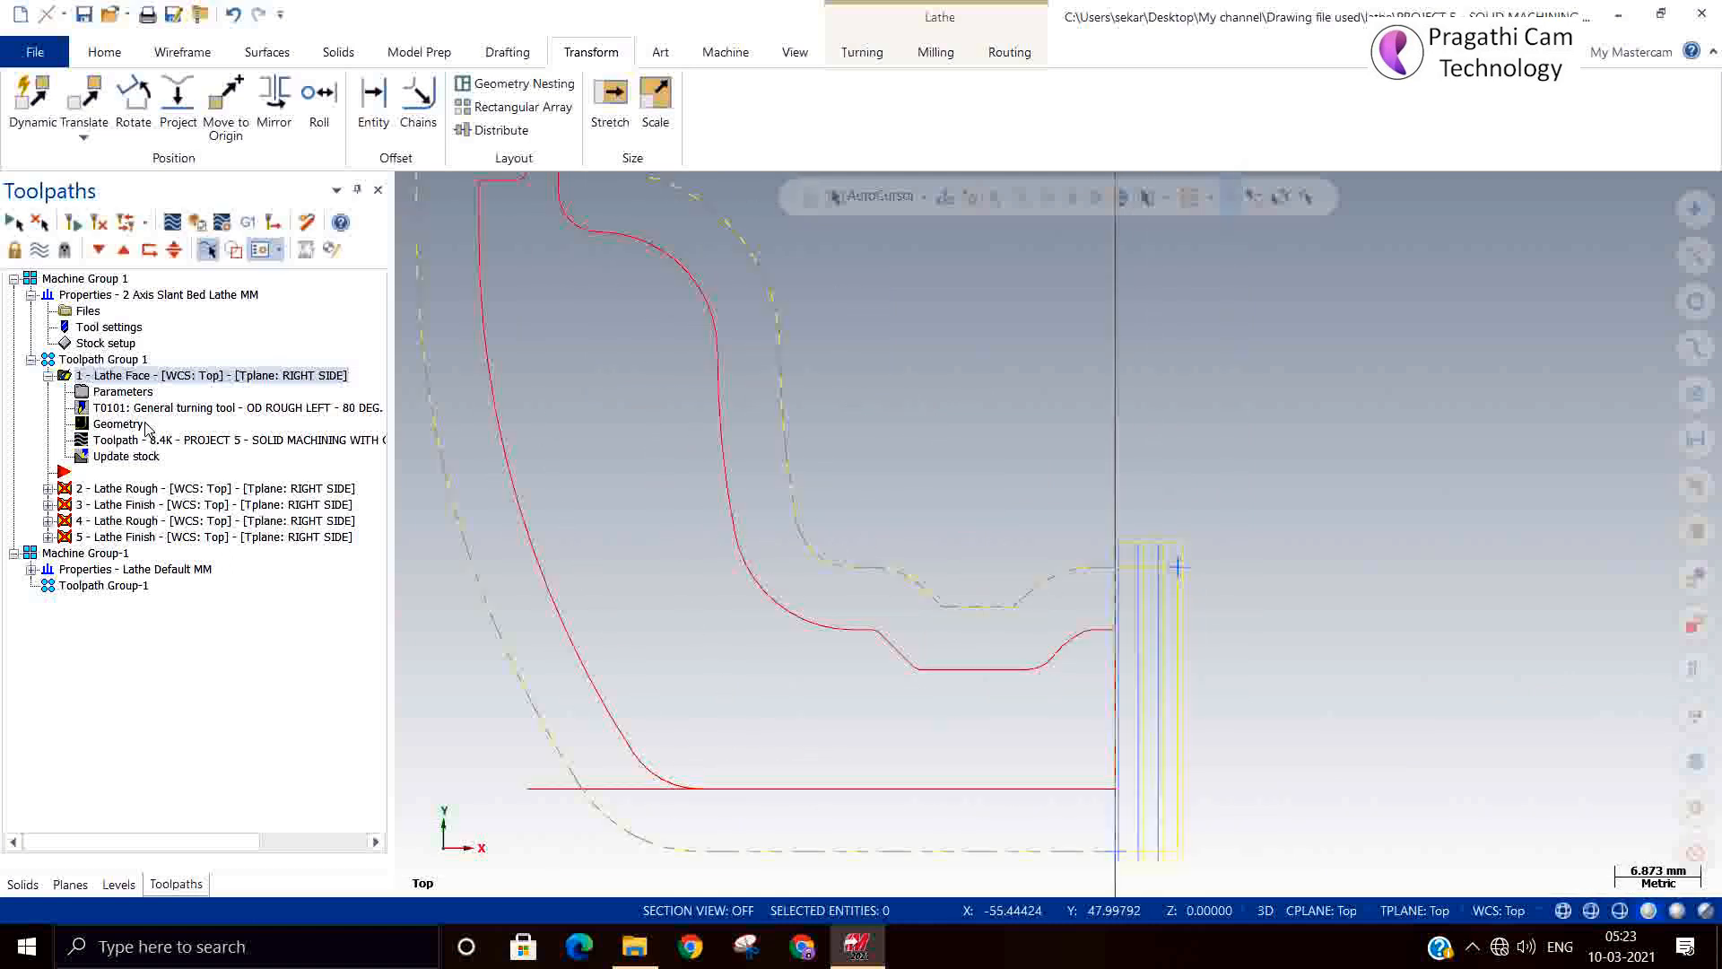
click(87, 393)
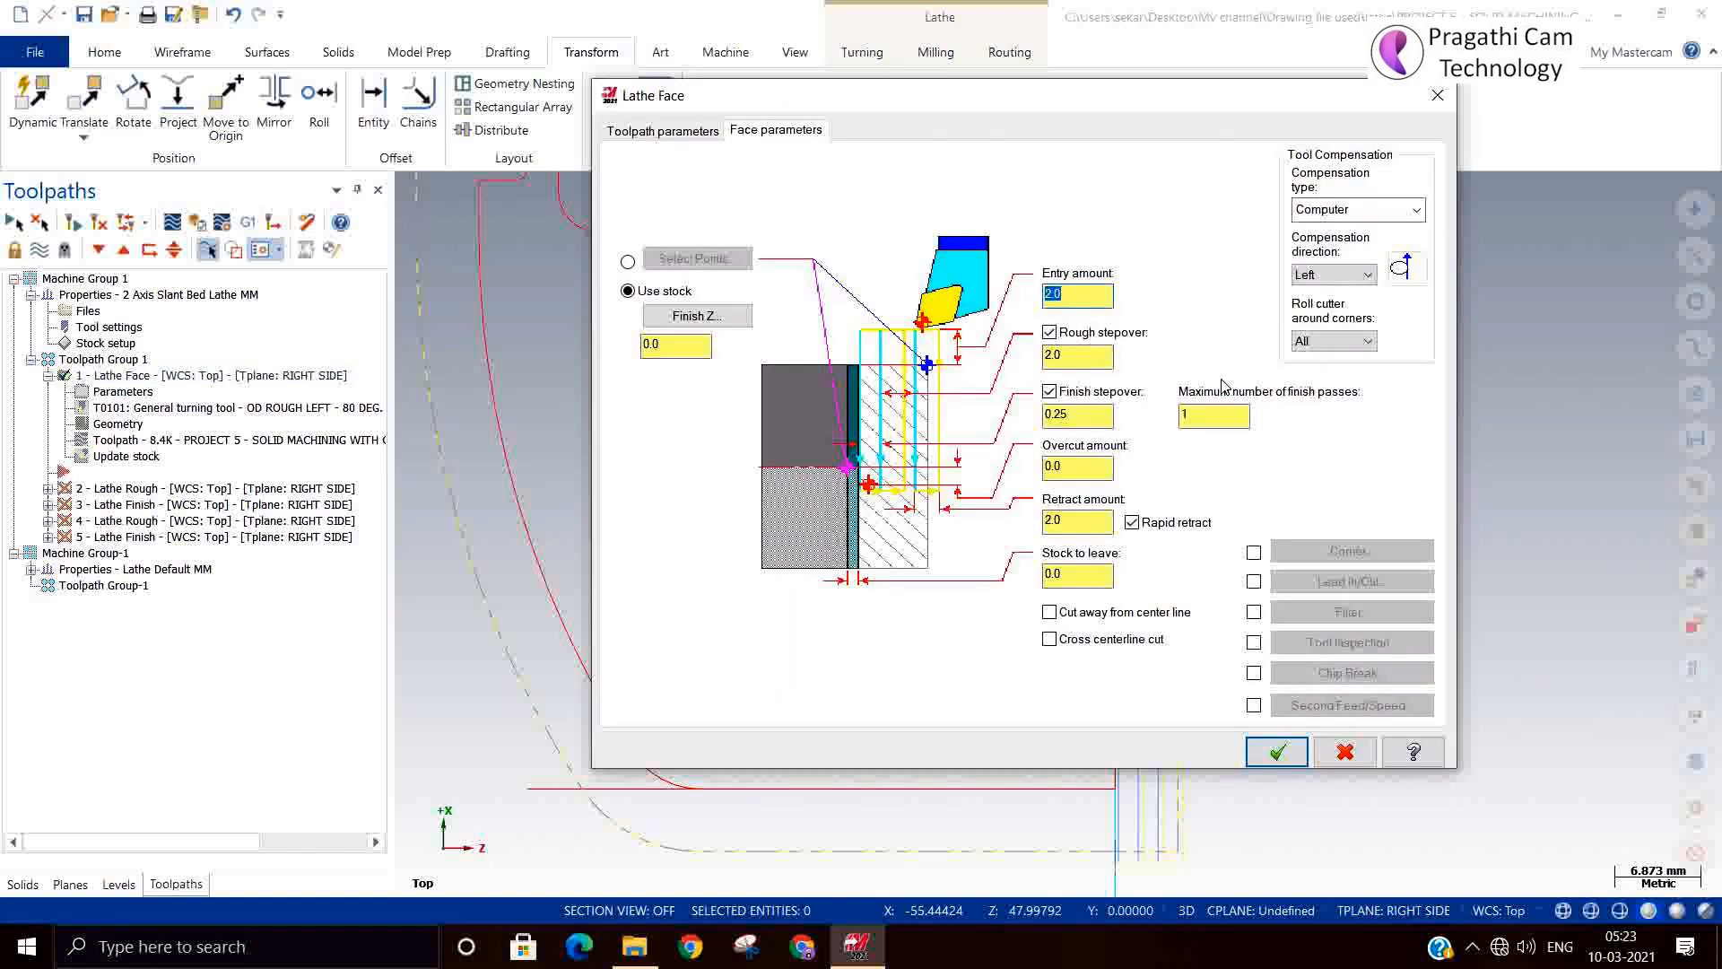
click(1088, 355)
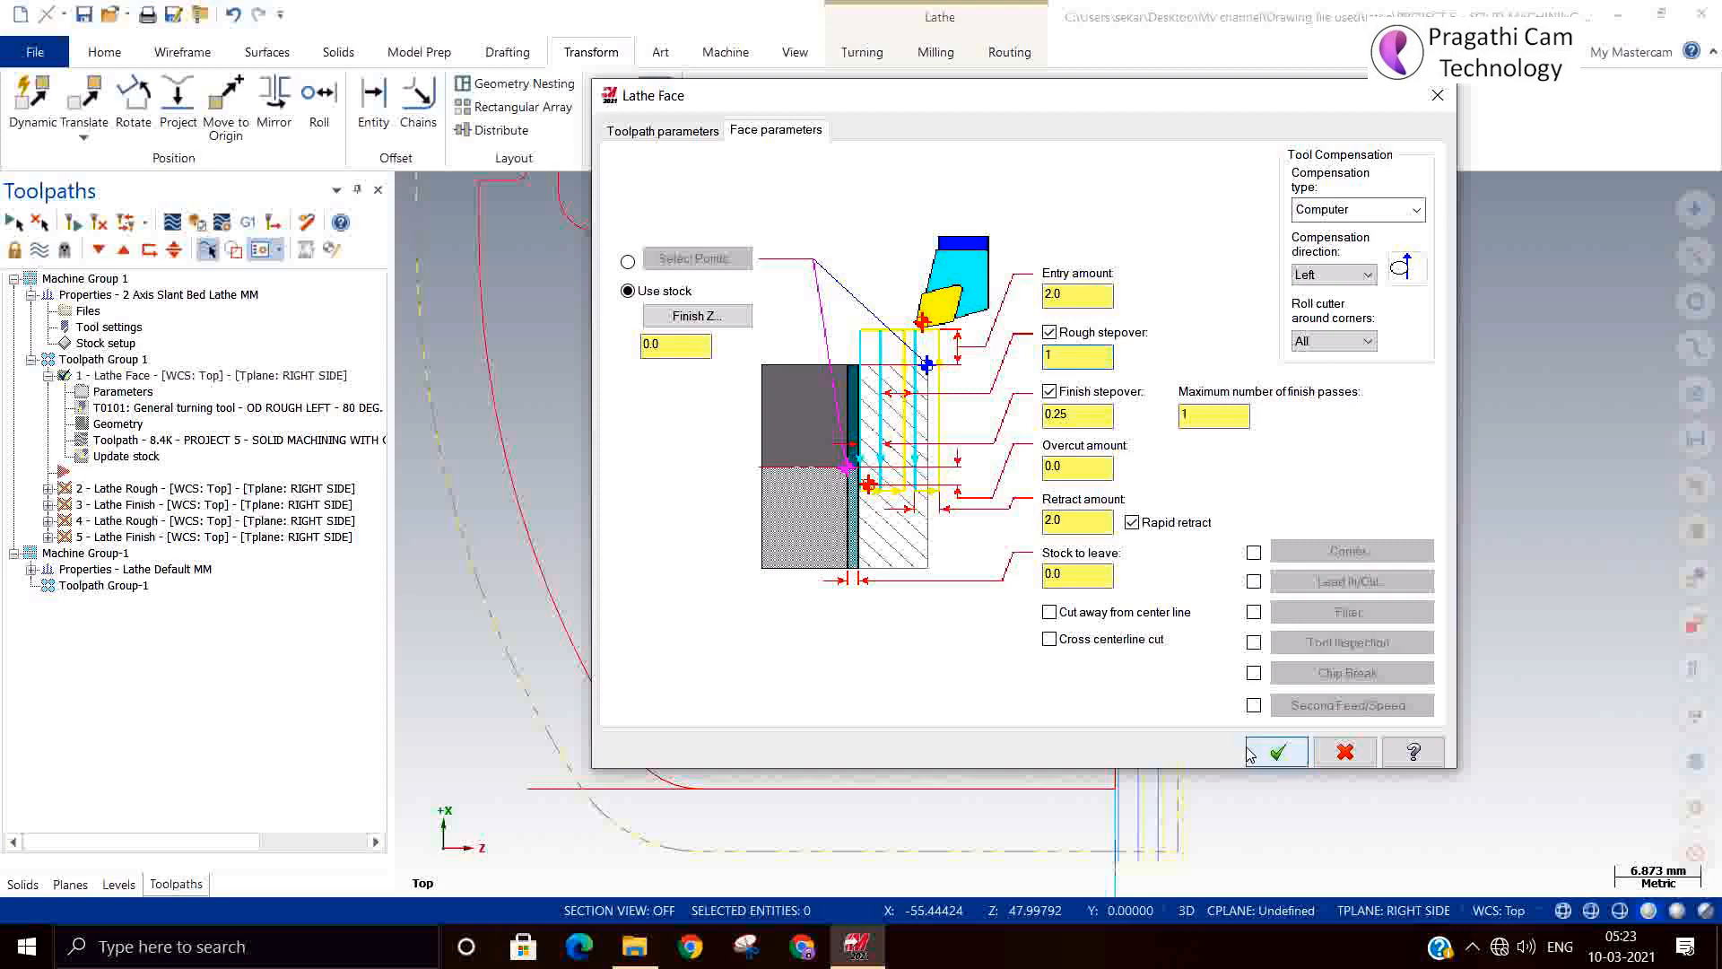
click(1276, 750)
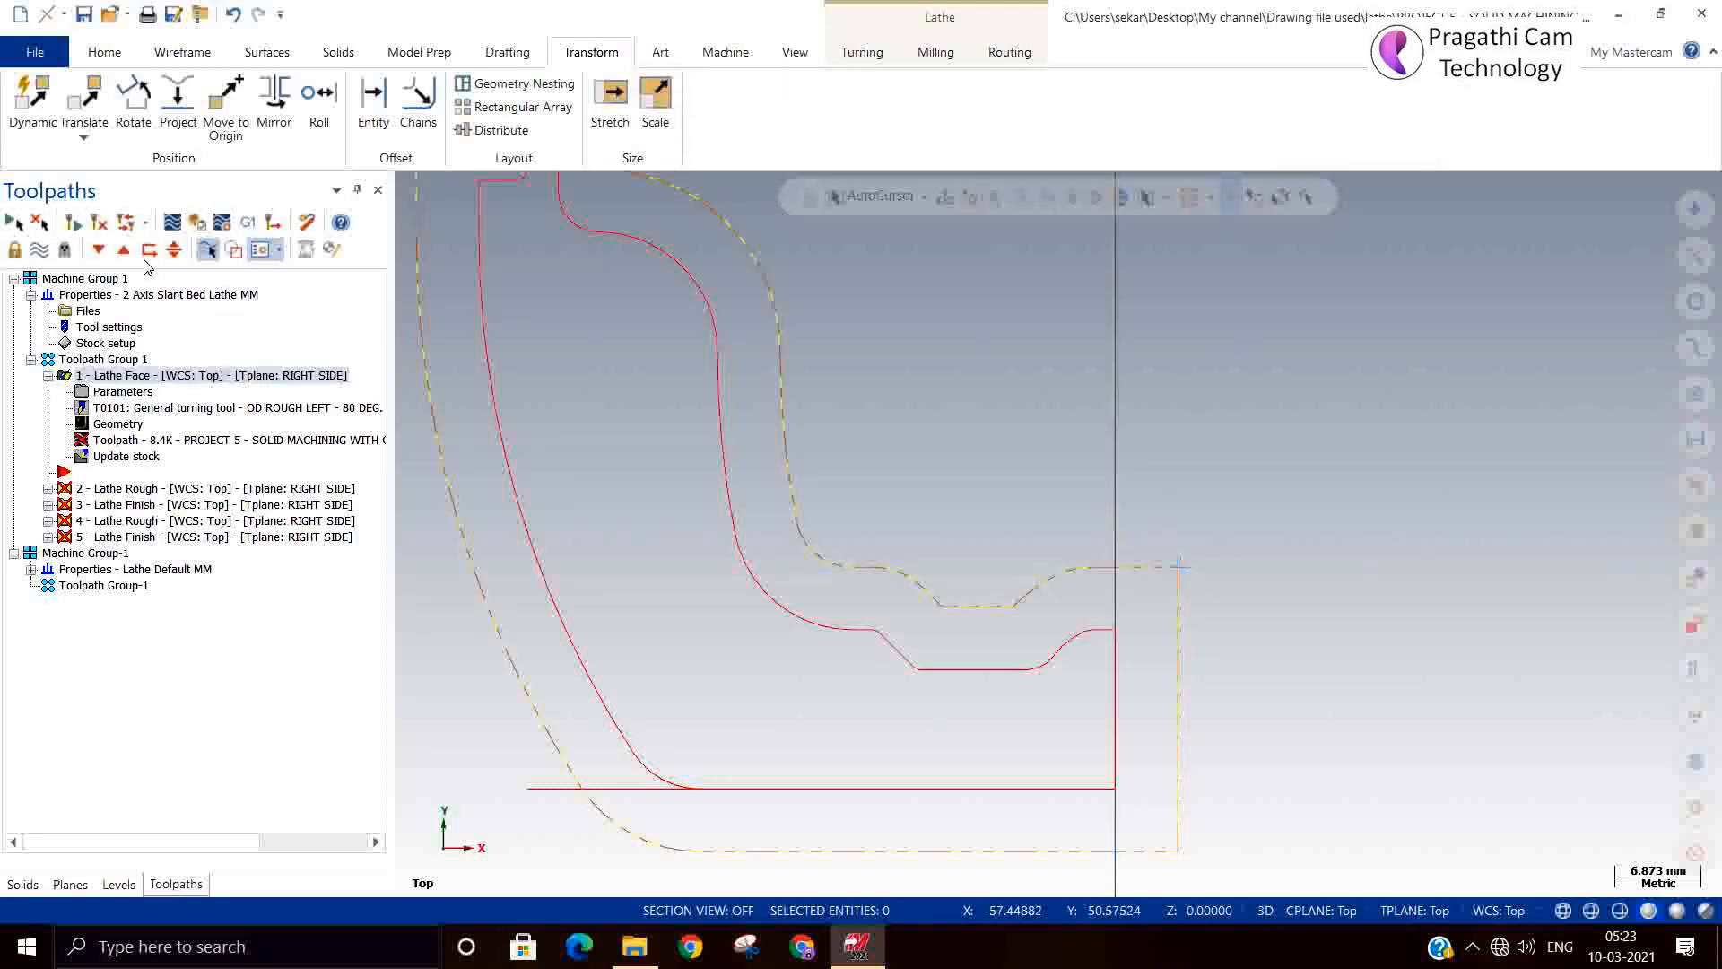
click(99, 222)
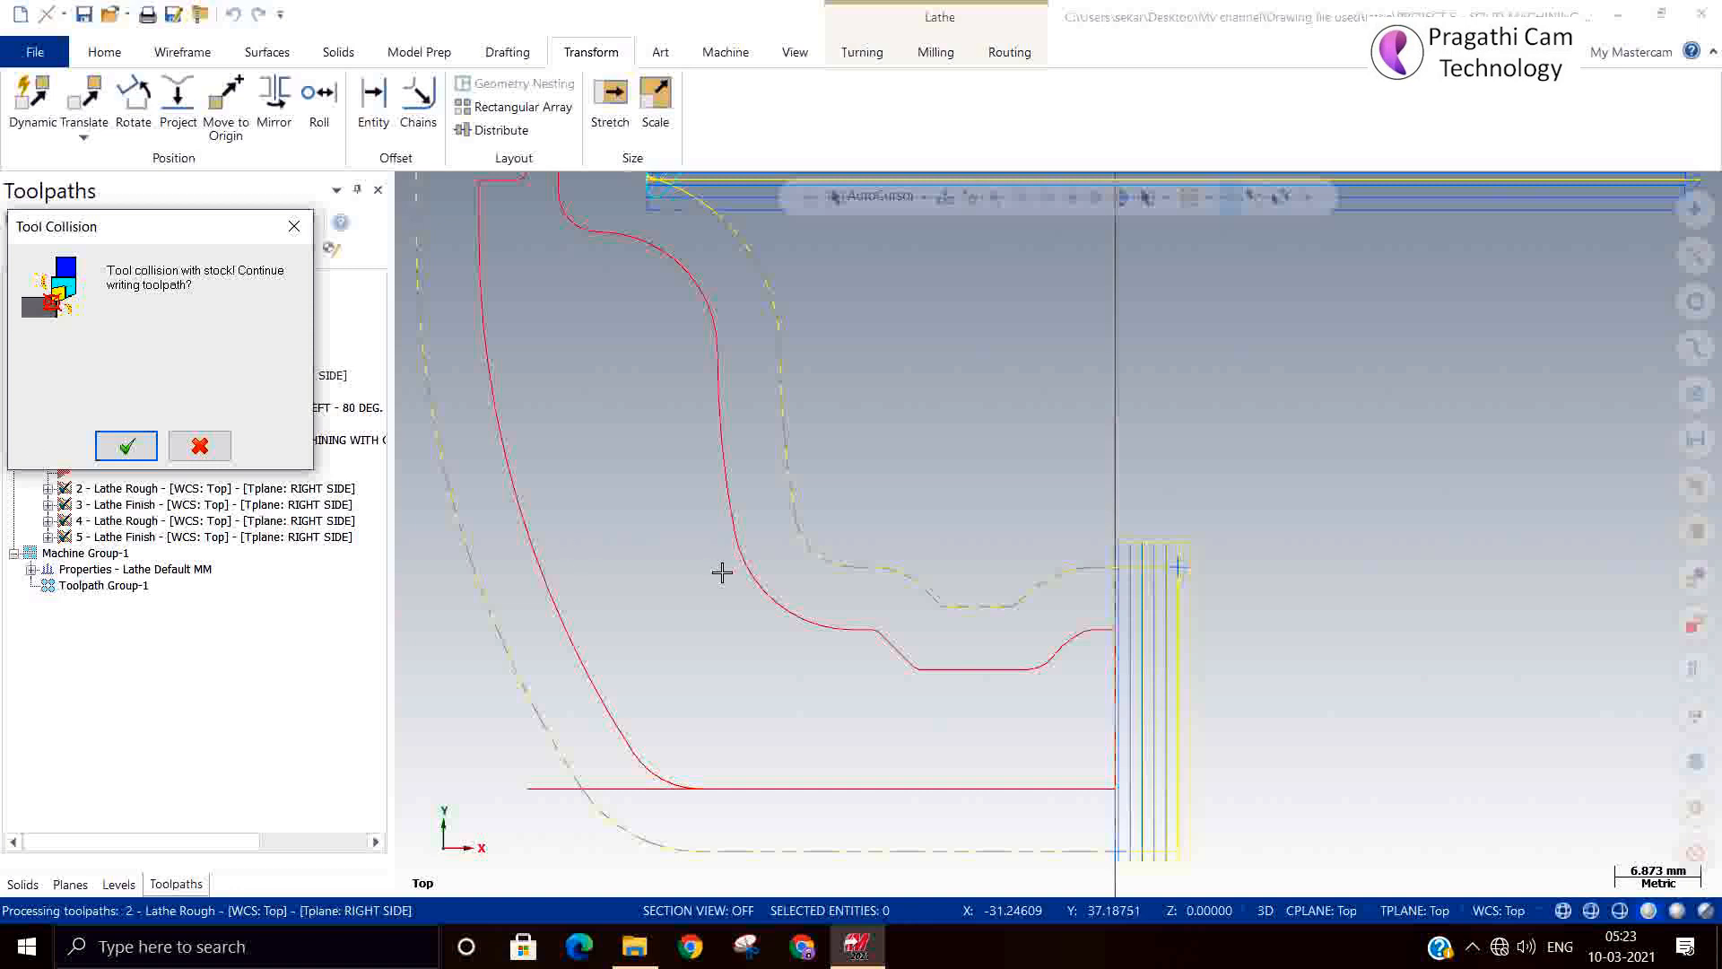
click(199, 446)
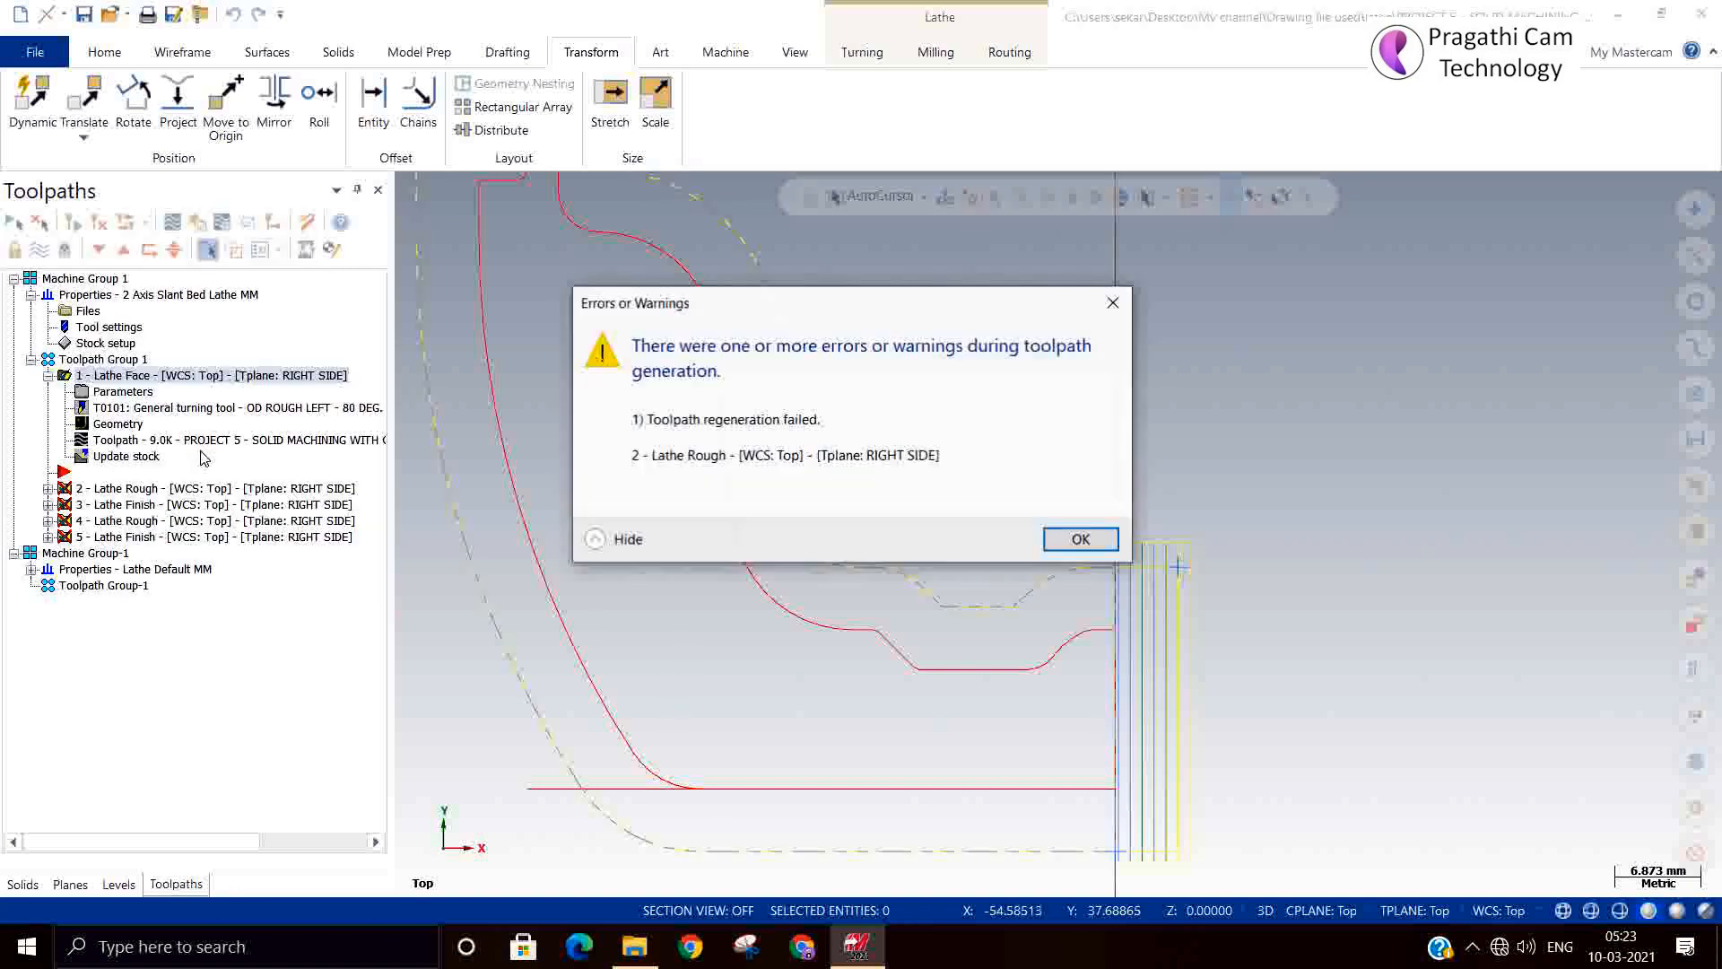
click(1062, 538)
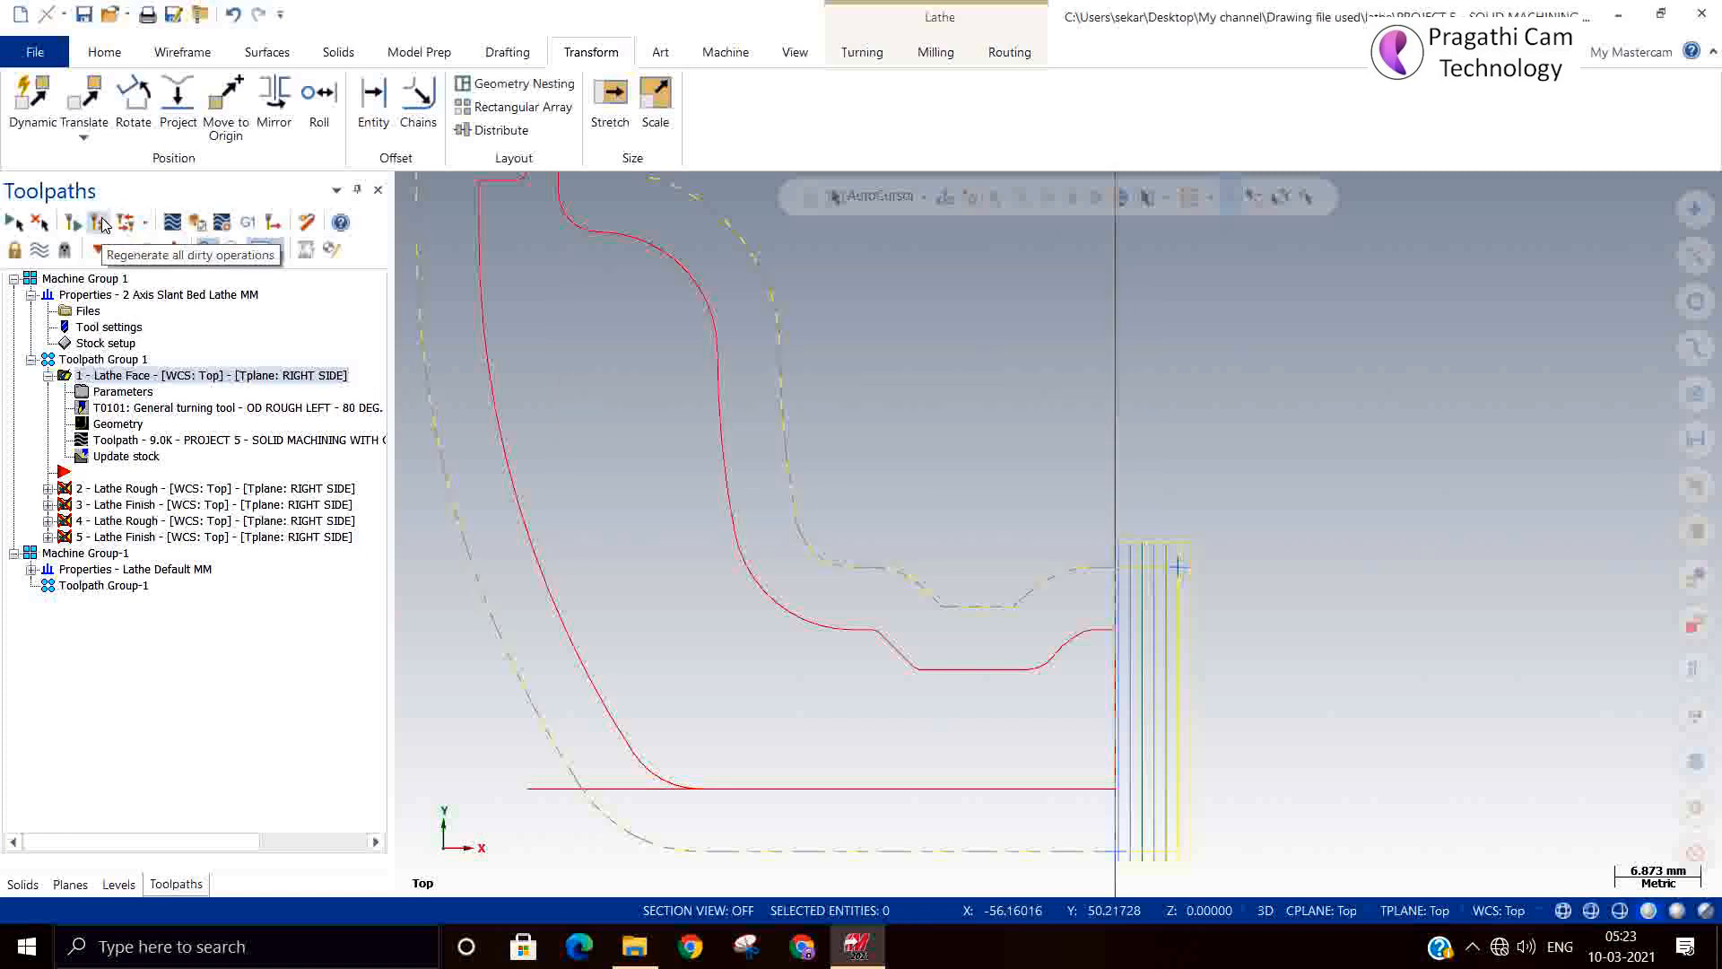
Rechain the Lathe Rough operation with OD tool T0202 along the red part contour, from the front face up to the short topmost edge.
click(49, 376)
click(49, 408)
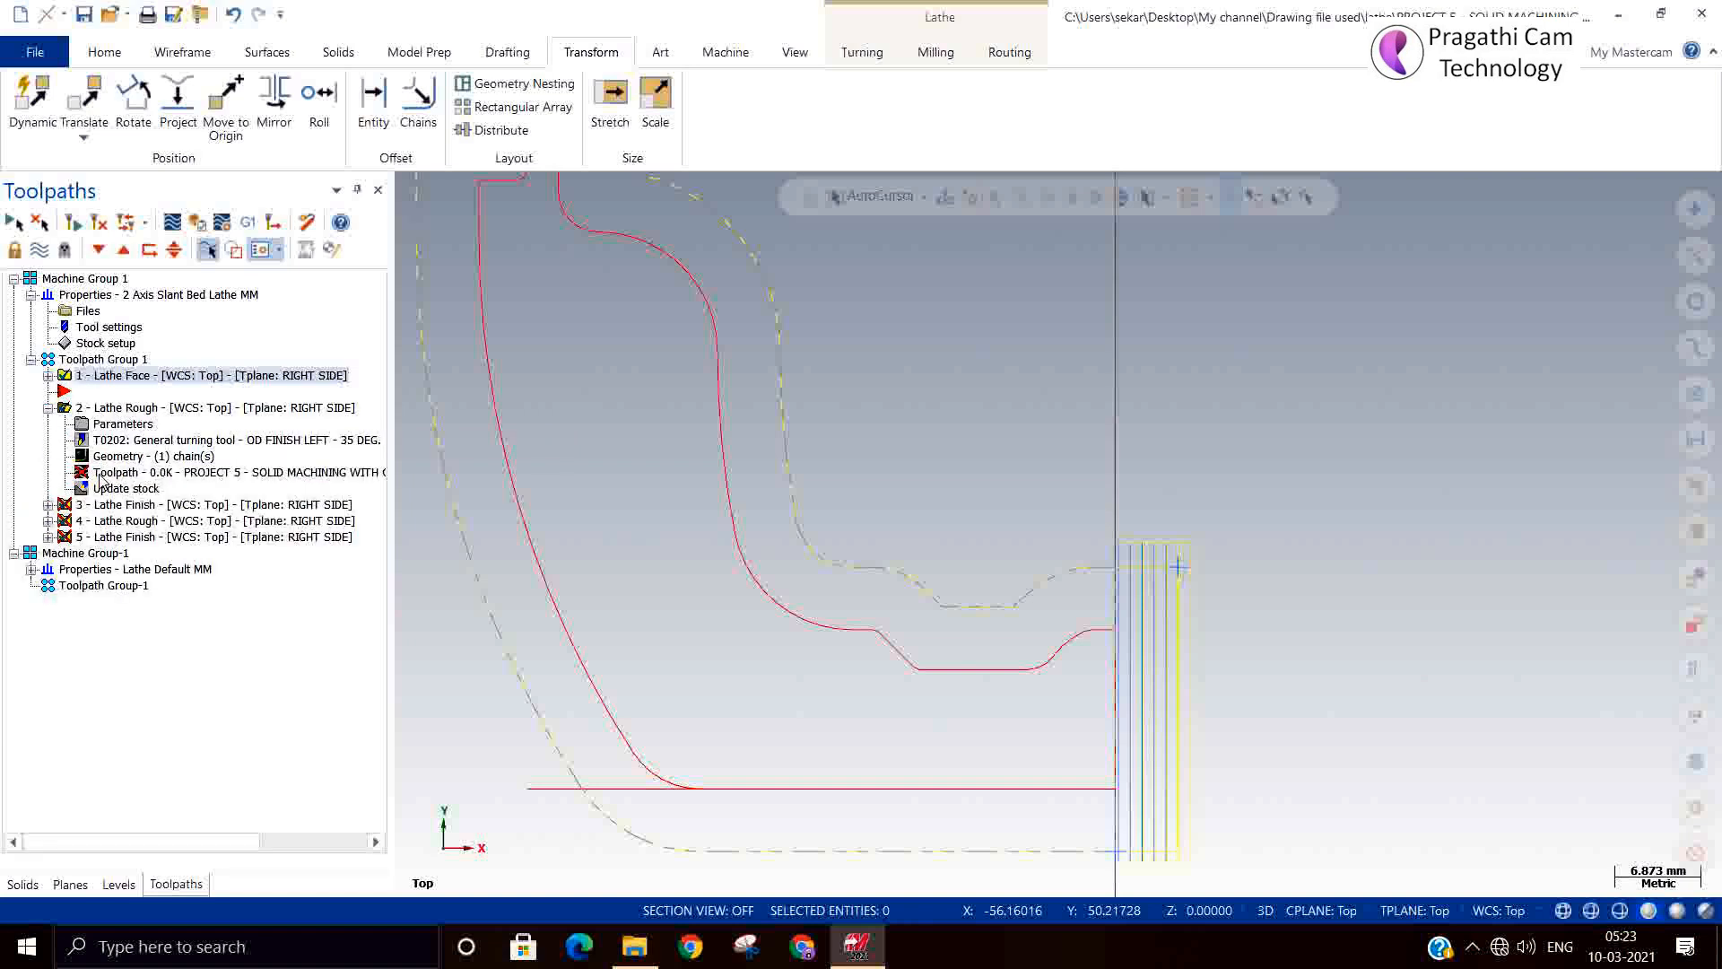
click(152, 458)
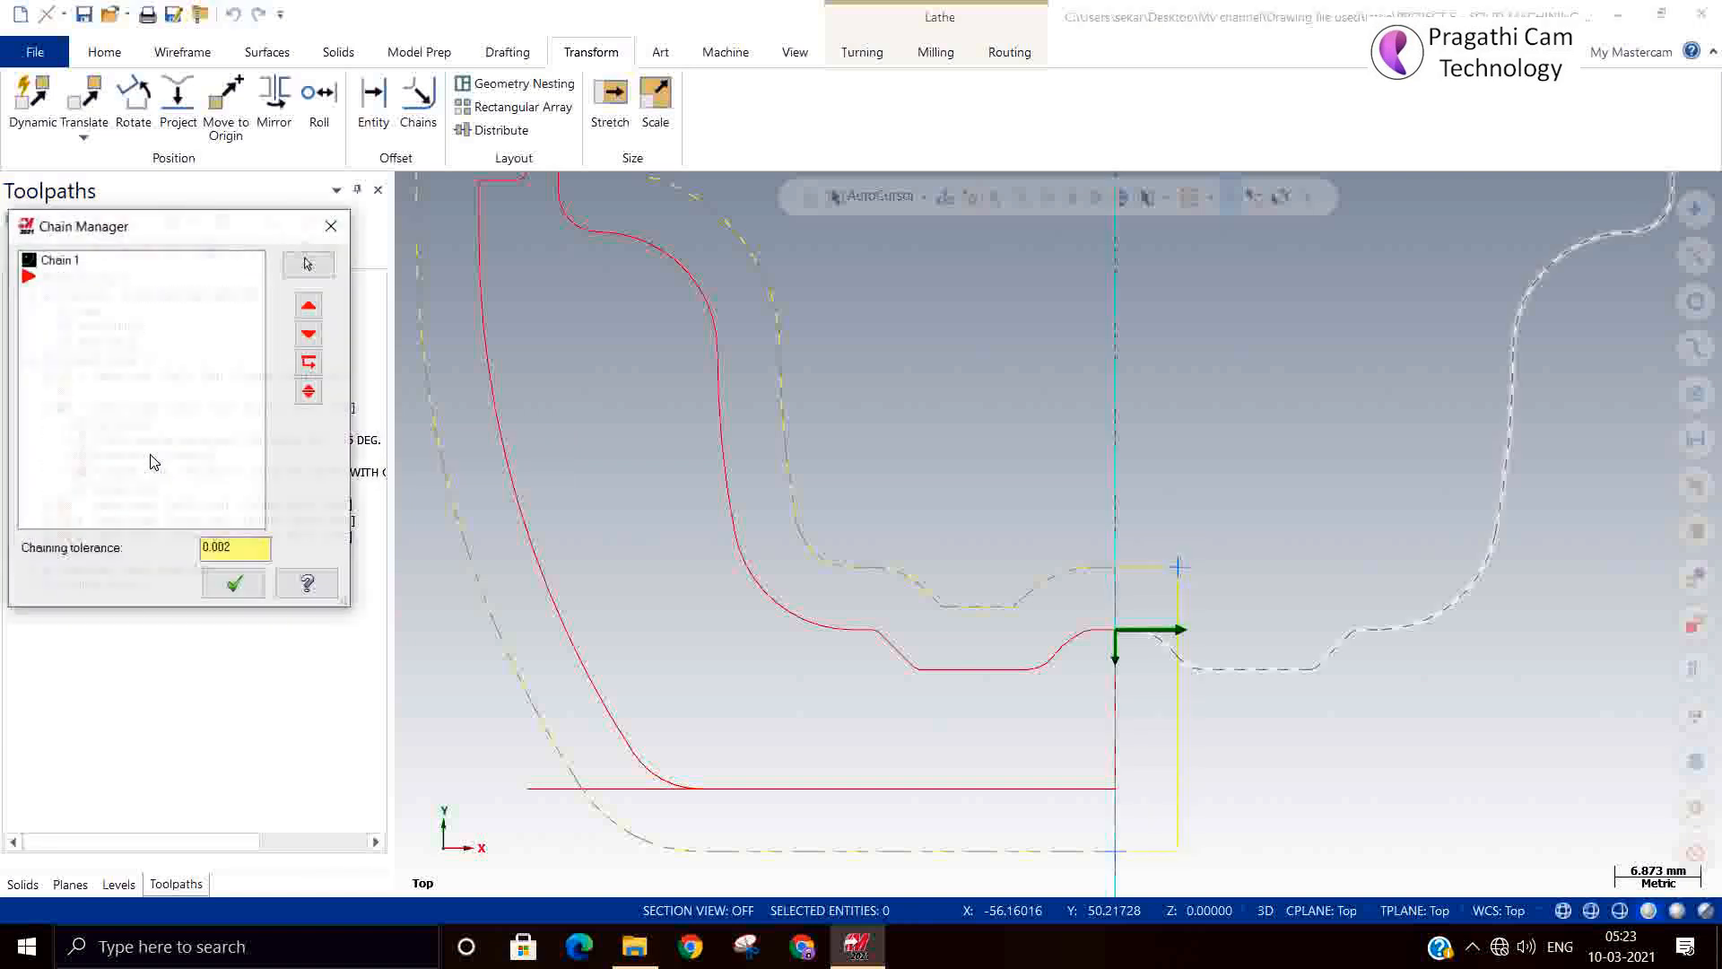
click(62, 269)
right_click(62, 269)
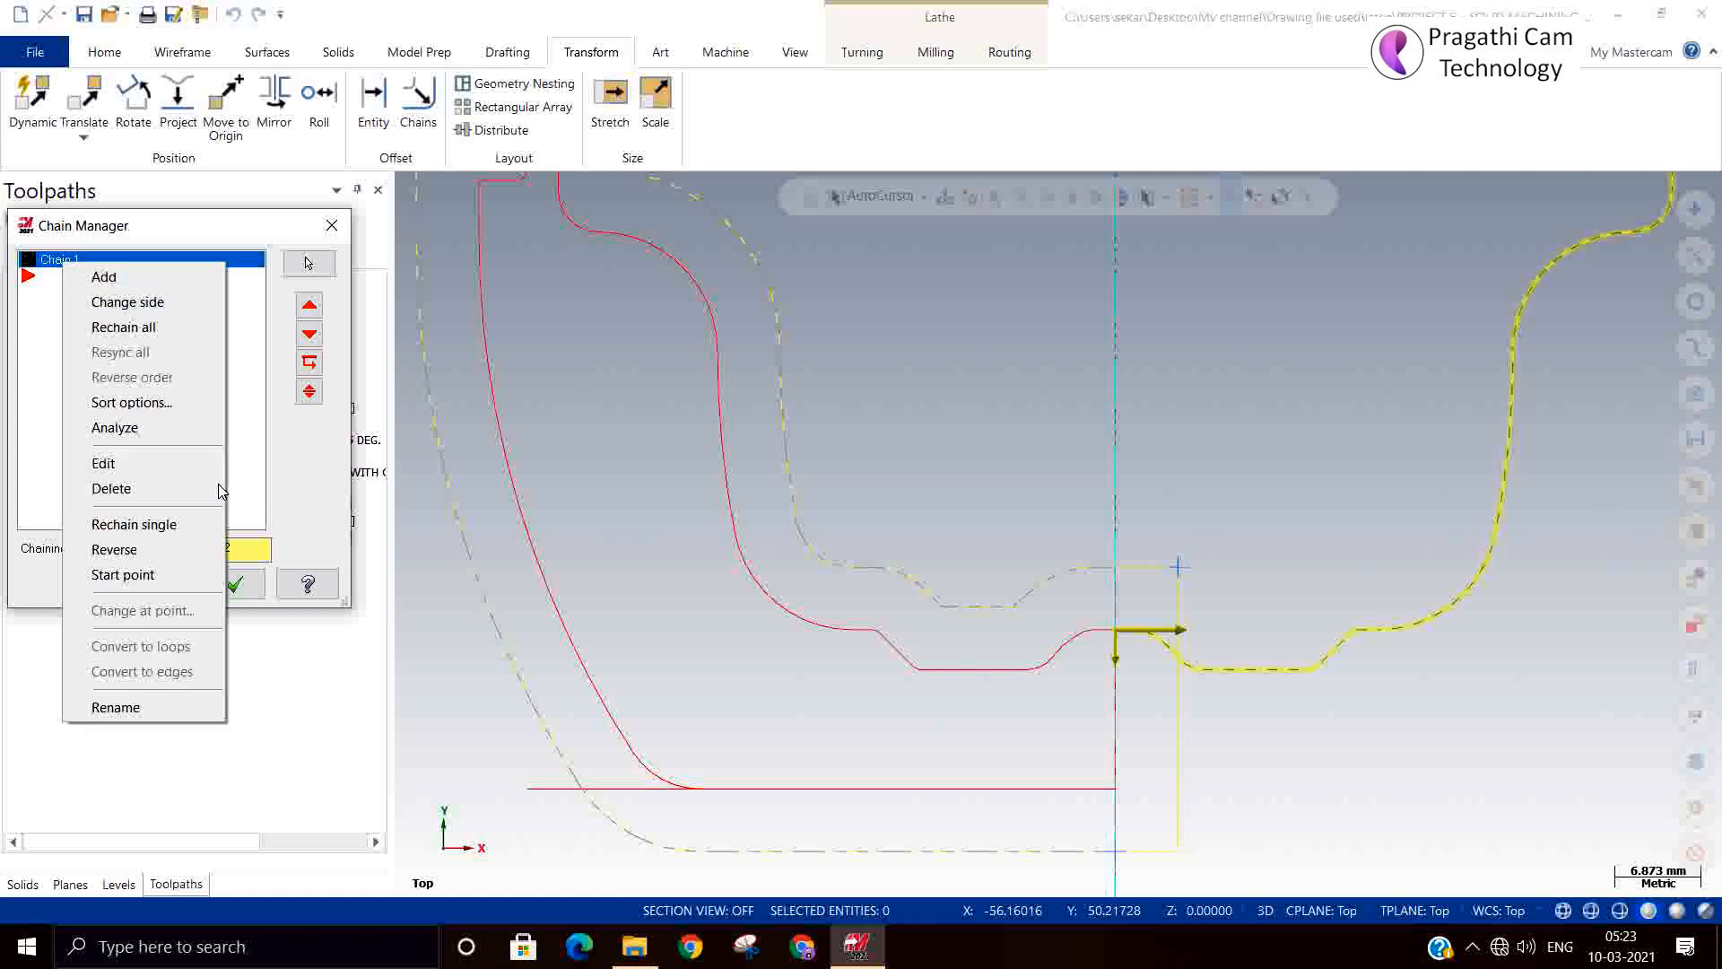
click(151, 328)
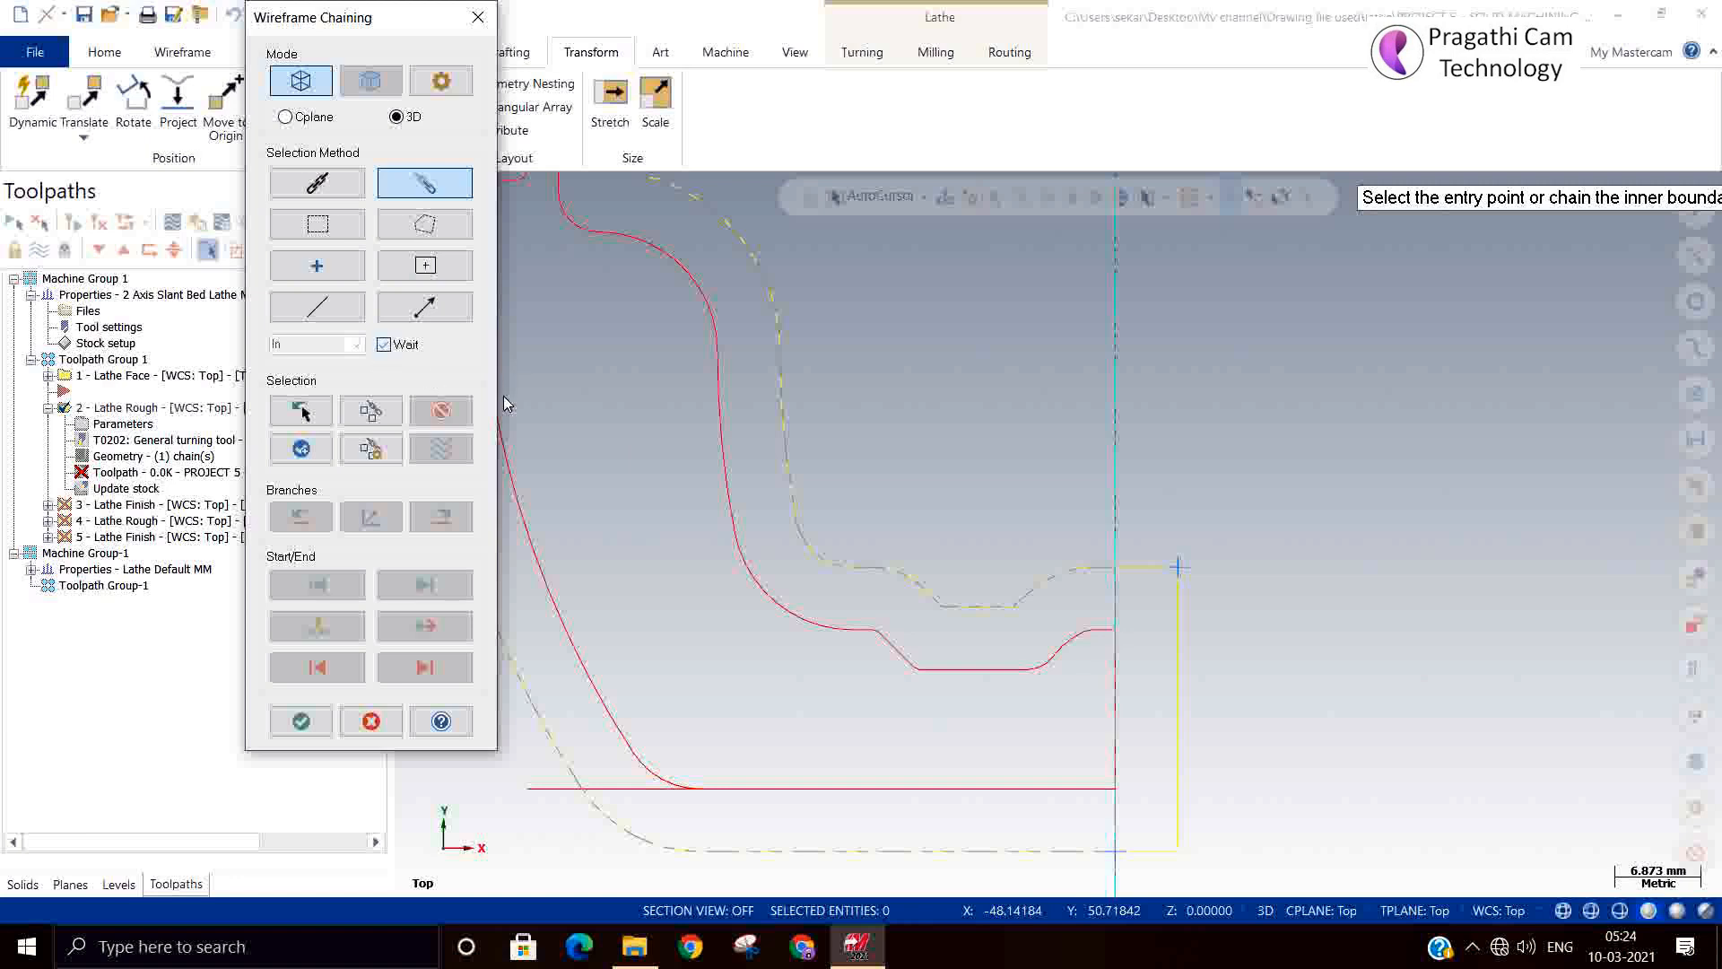
scroll(1114, 642, up, 4)
click(1117, 646)
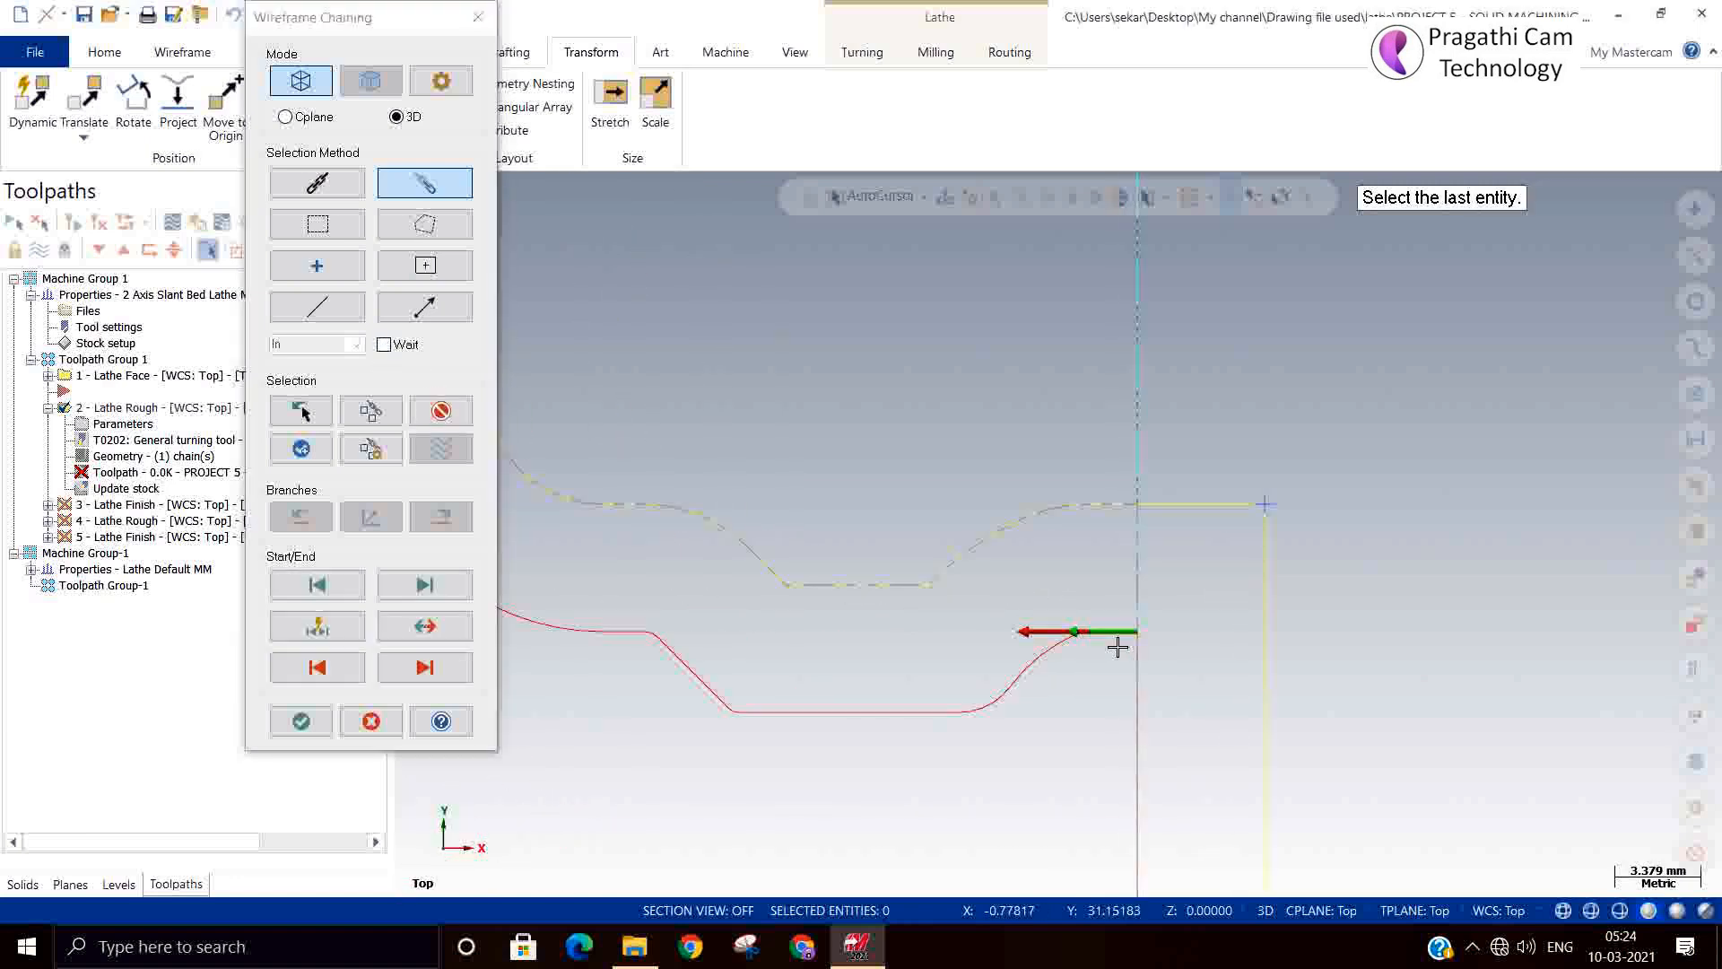
scroll(1326, 658, down, 5)
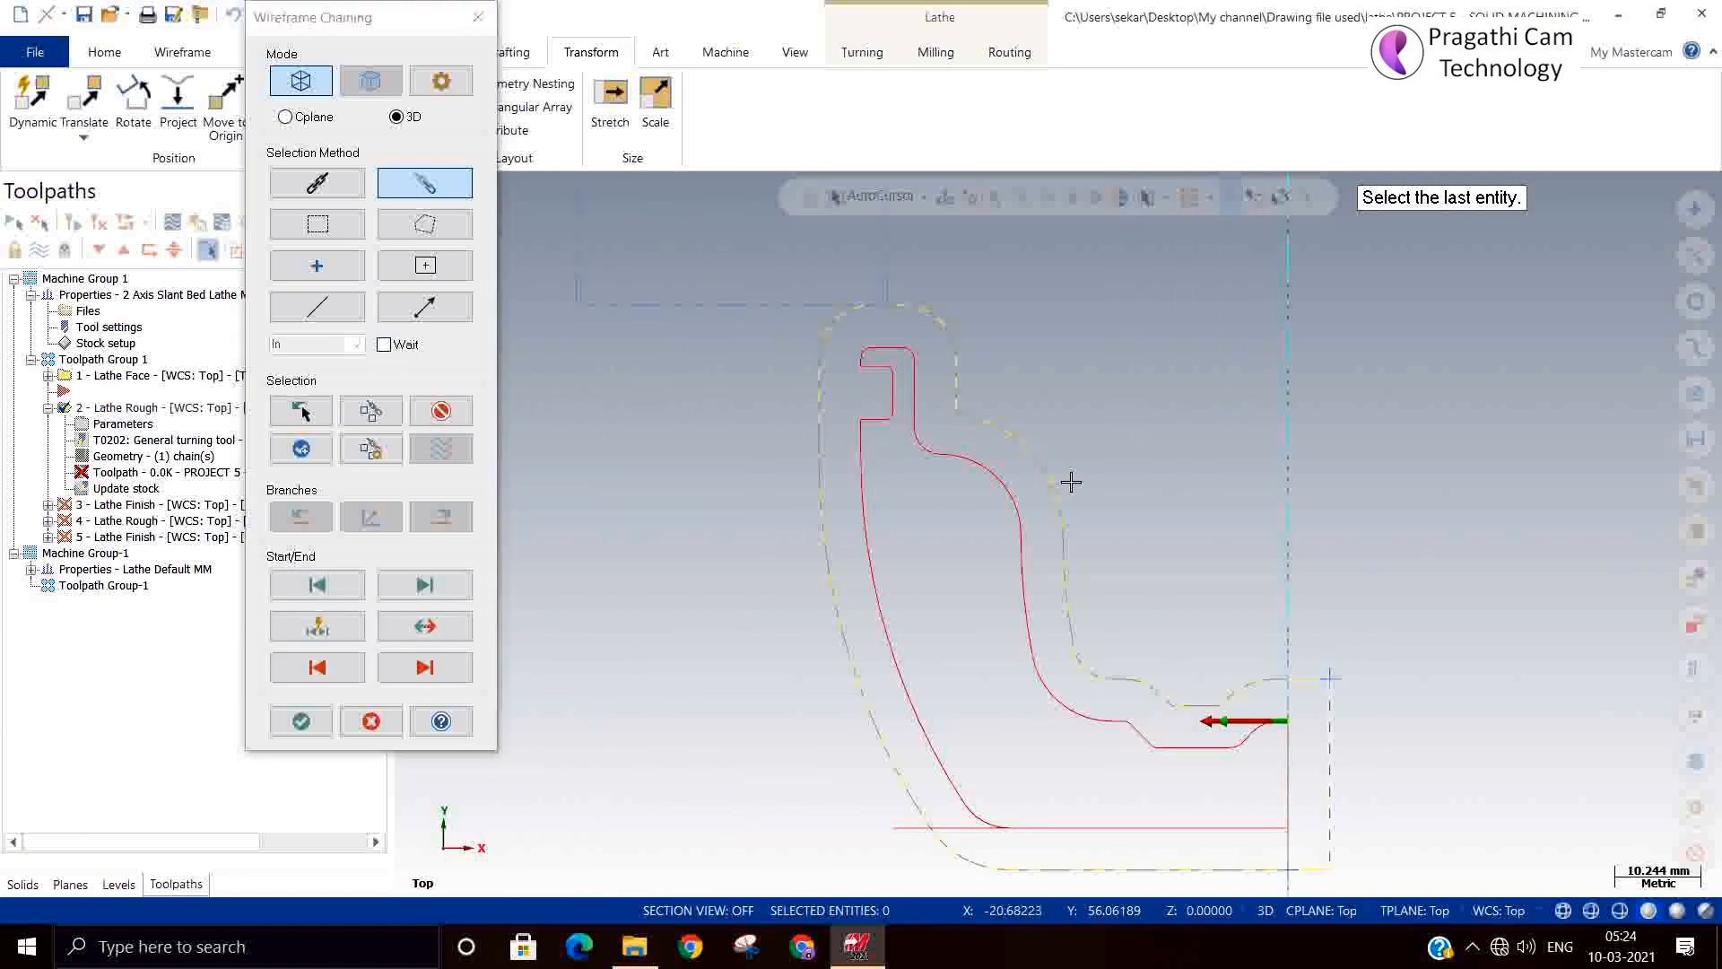
click(913, 356)
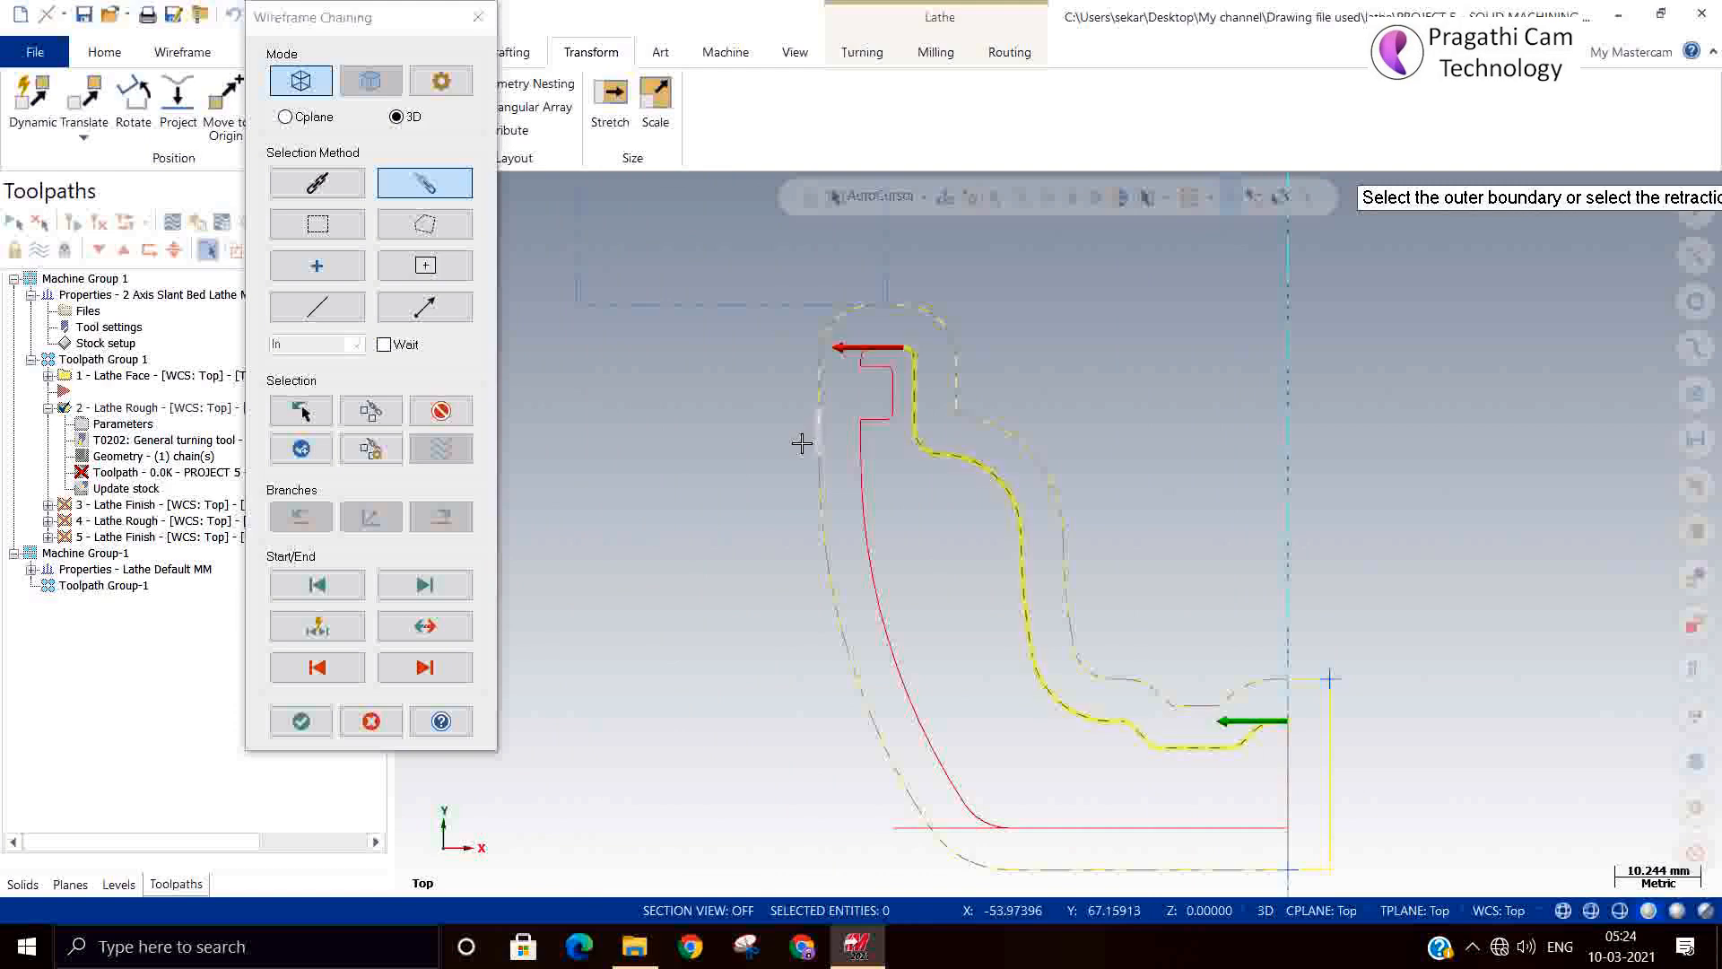
click(300, 722)
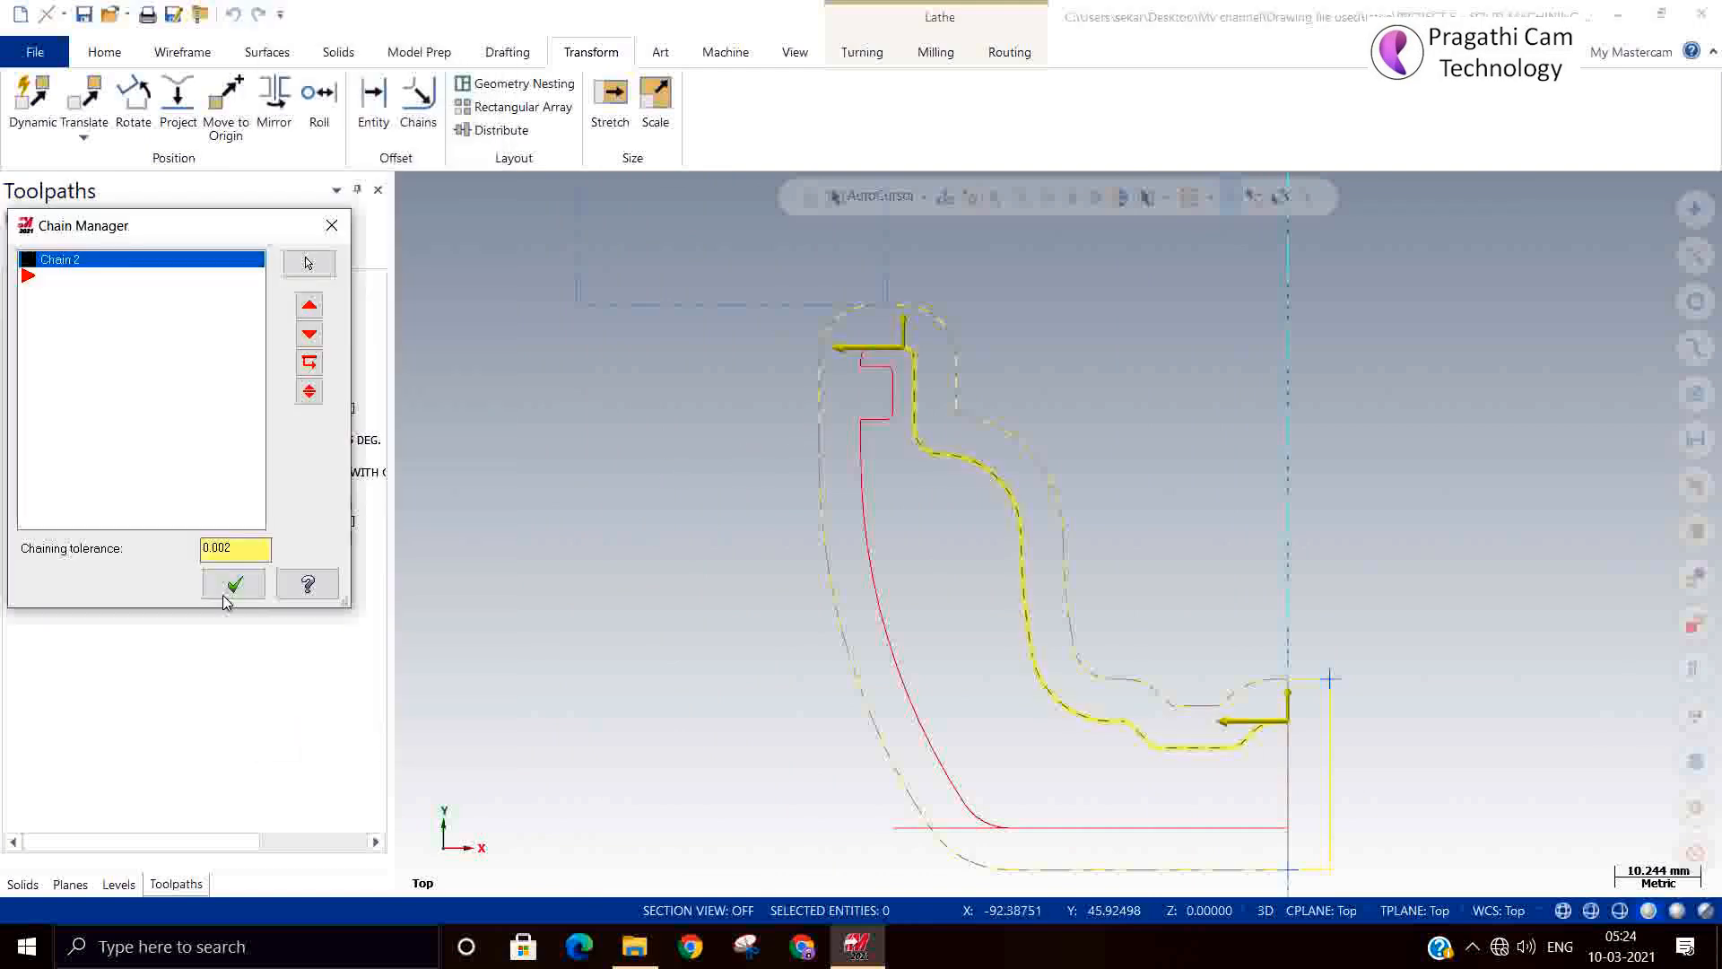
click(225, 591)
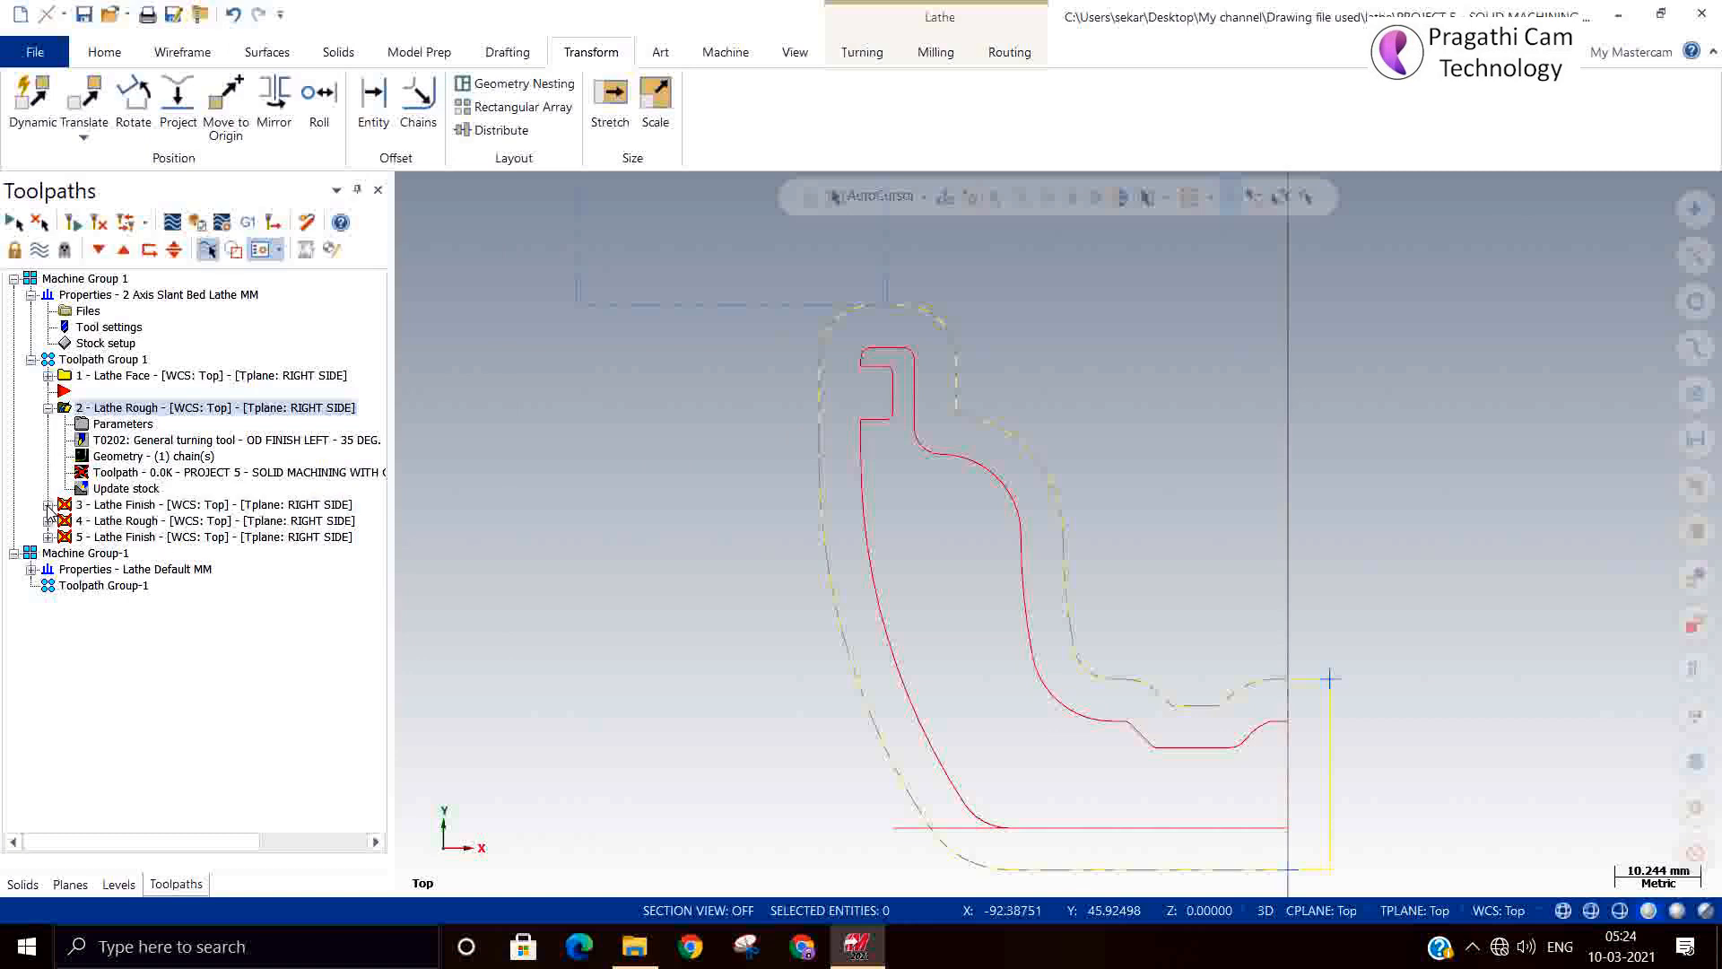
click(48, 407)
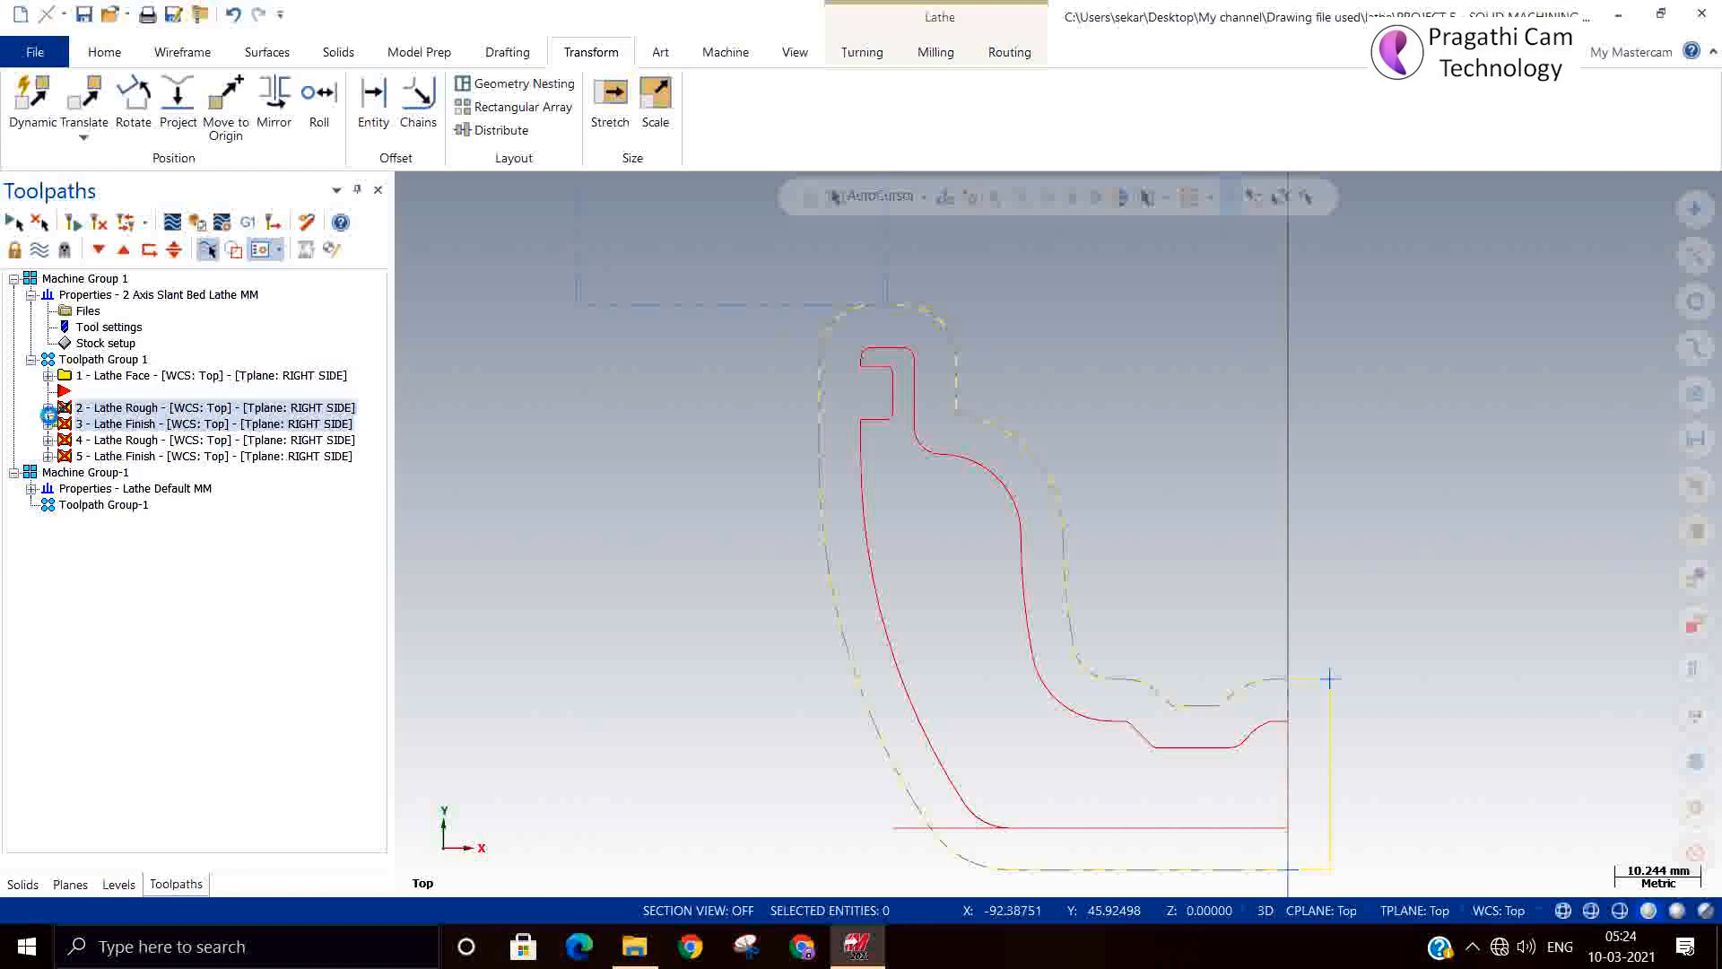
mouse_move(48, 415)
mouse_down()
mouse_move(63, 395)
mouse_move(55, 409)
mouse_up()
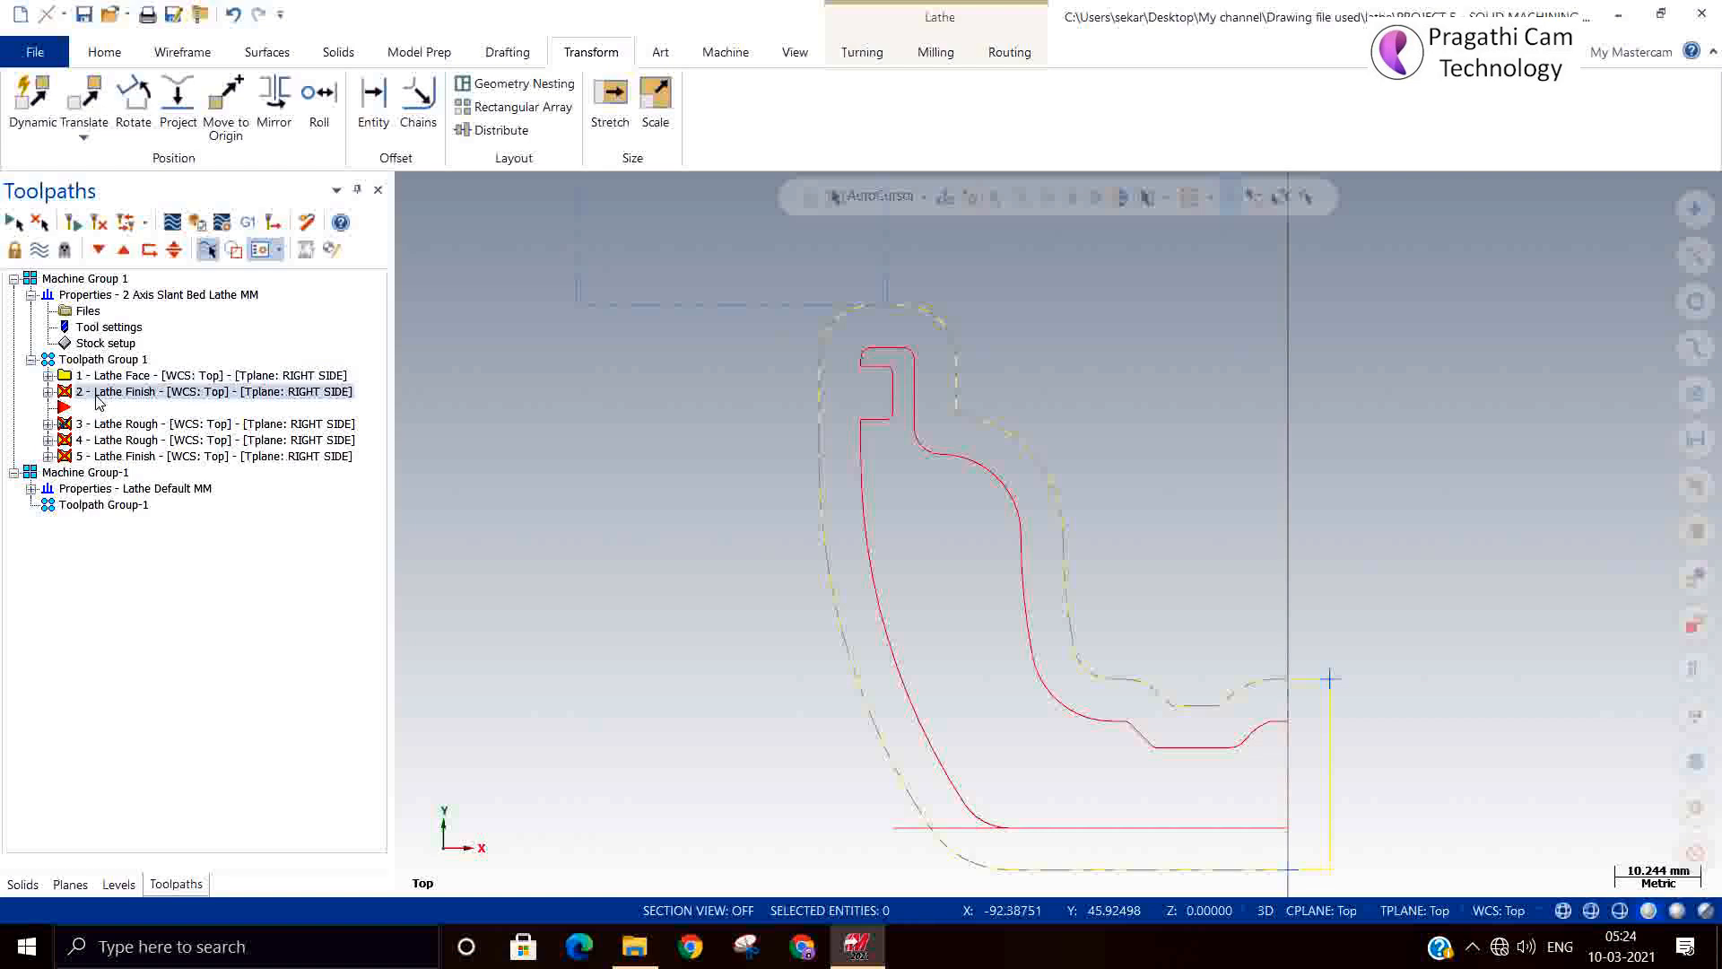
click(79, 427)
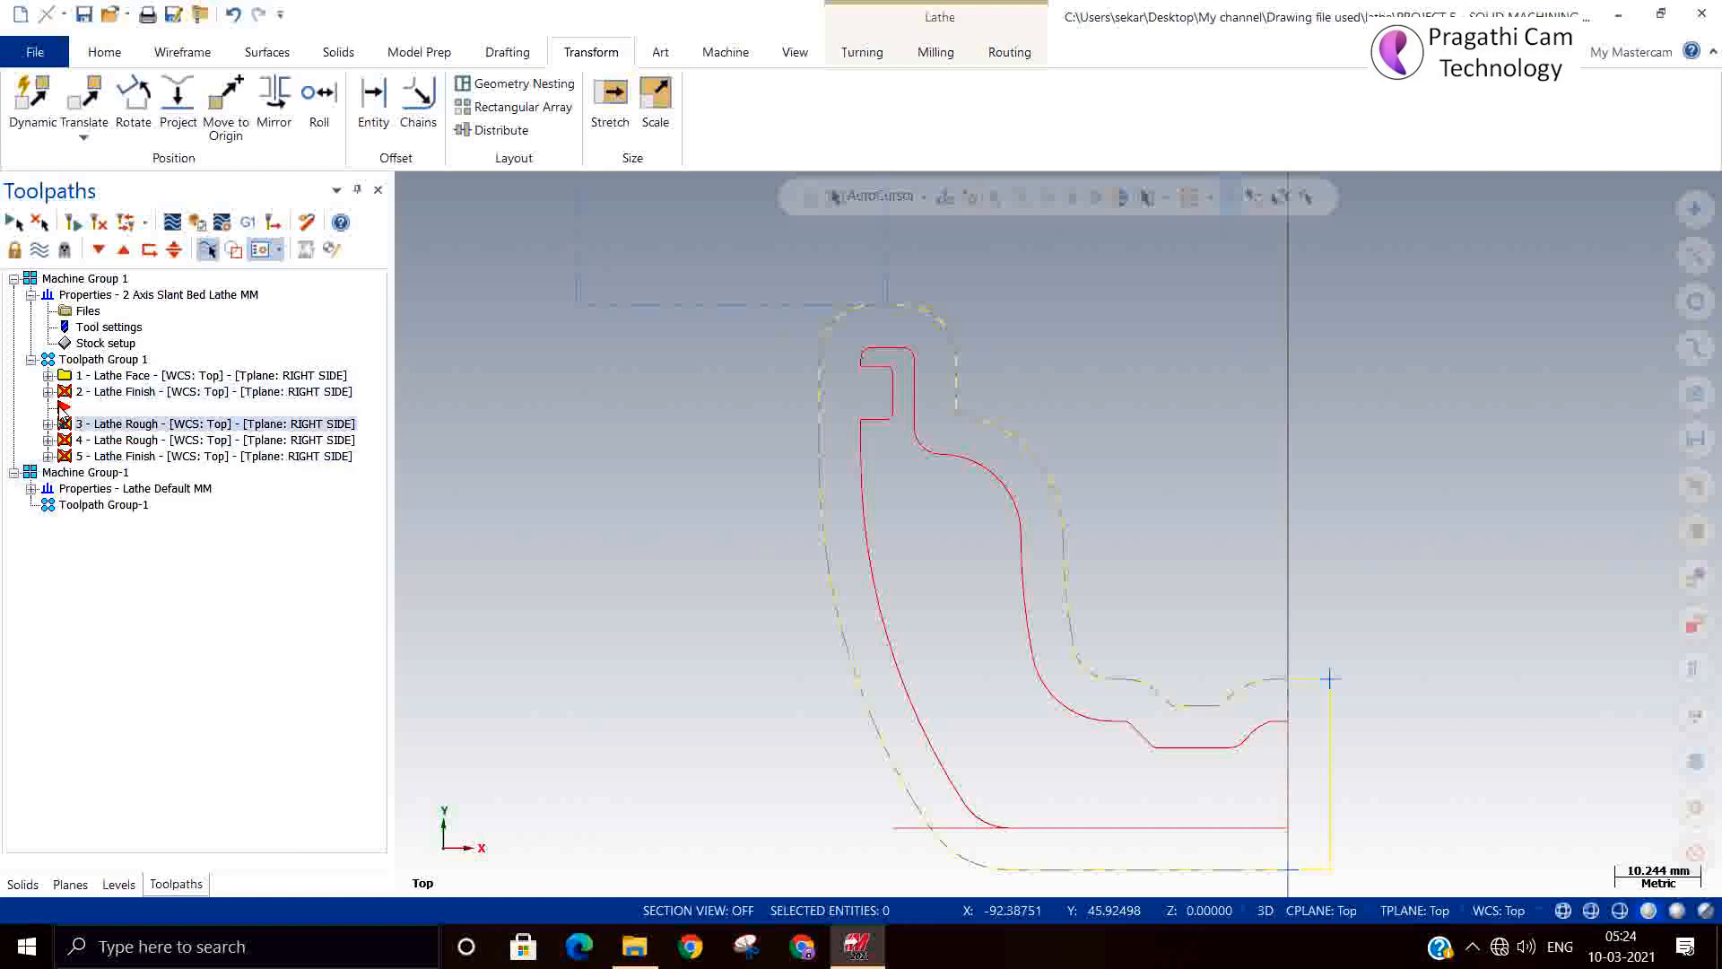
drag(62, 408, 95, 429)
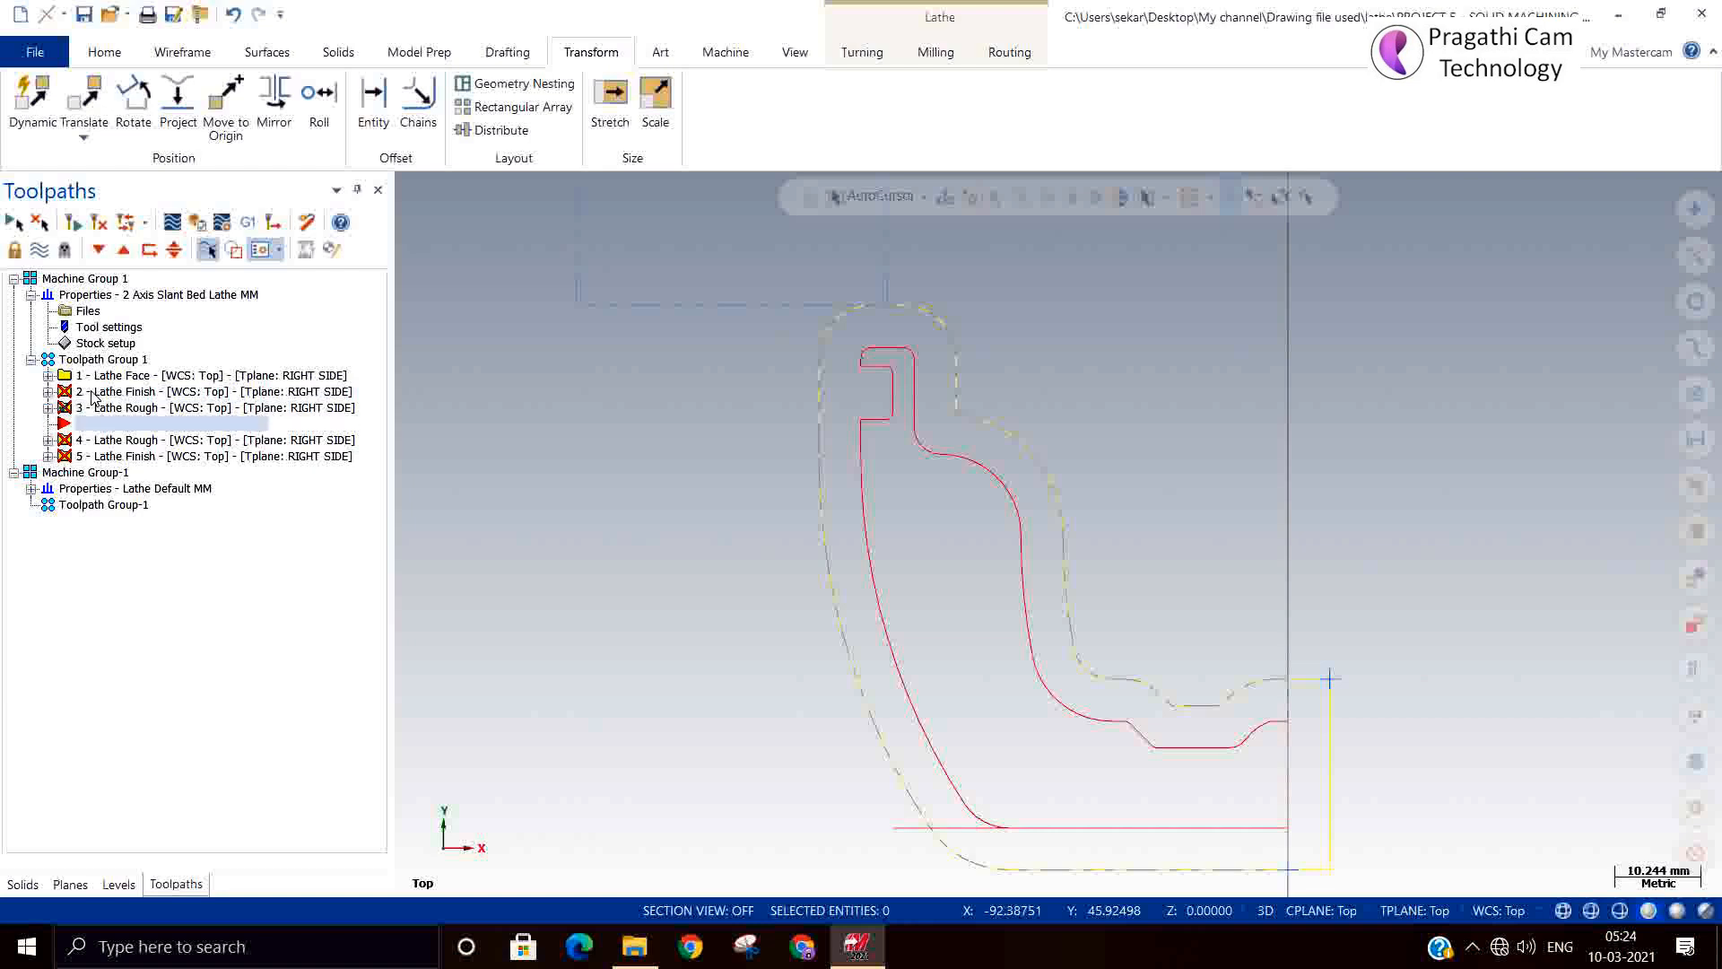
click(95, 397)
click(72, 408)
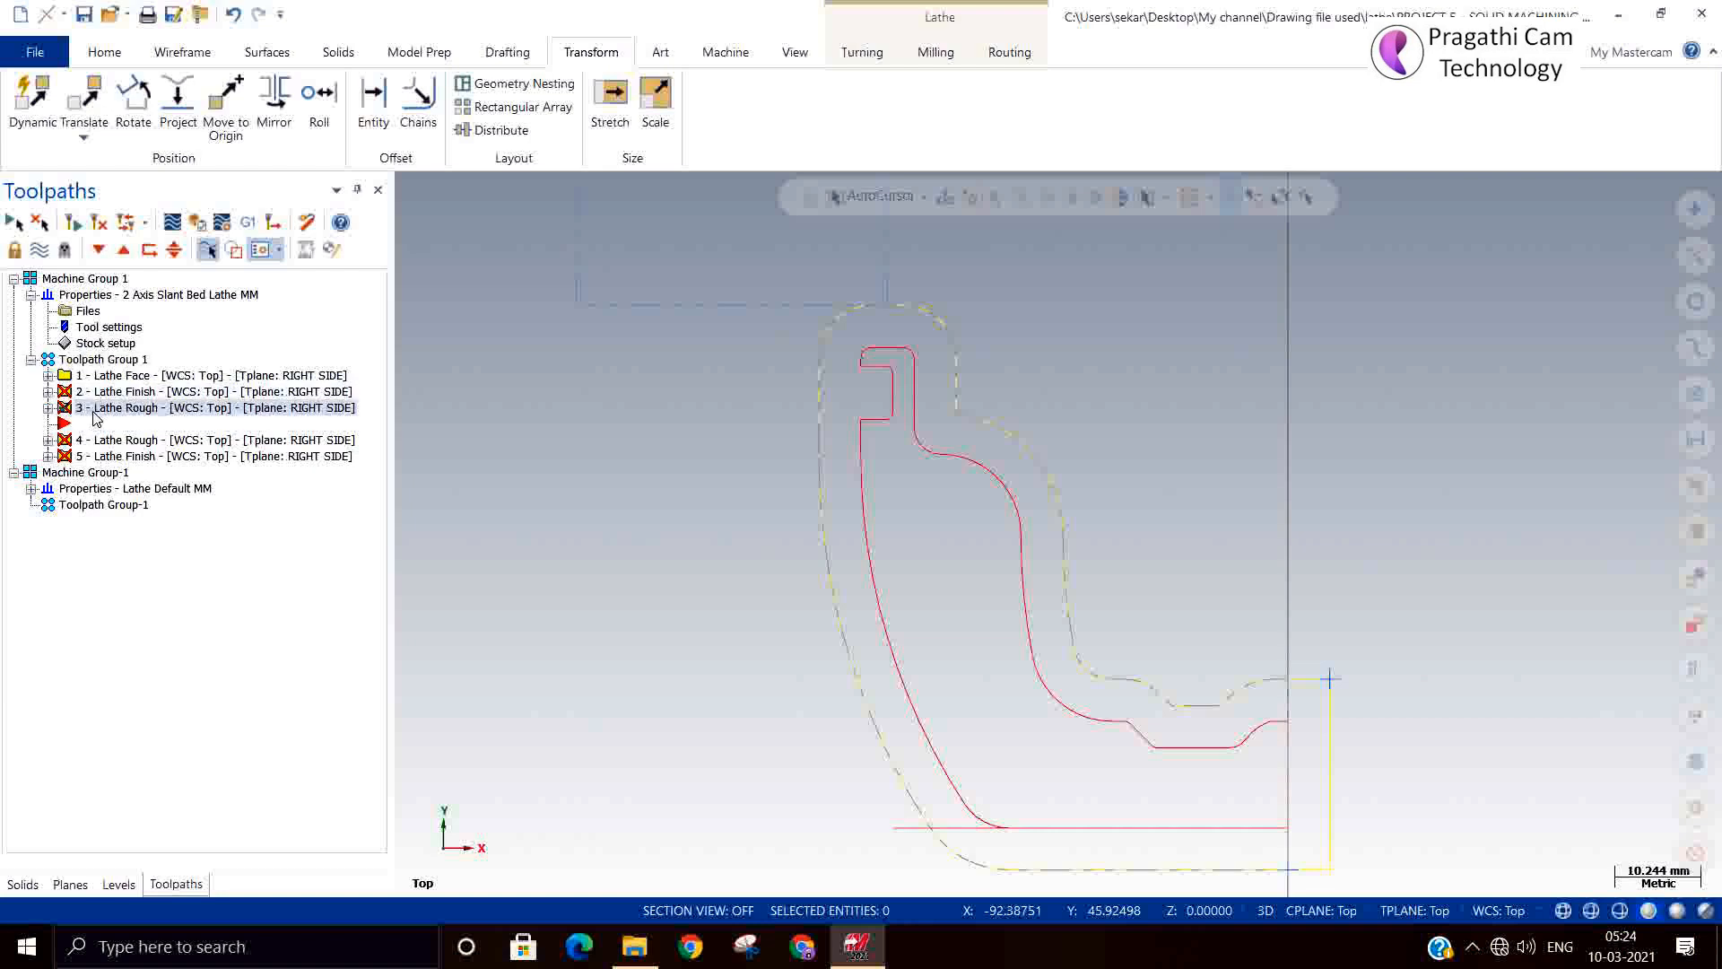
click(159, 392)
drag(159, 395, 147, 423)
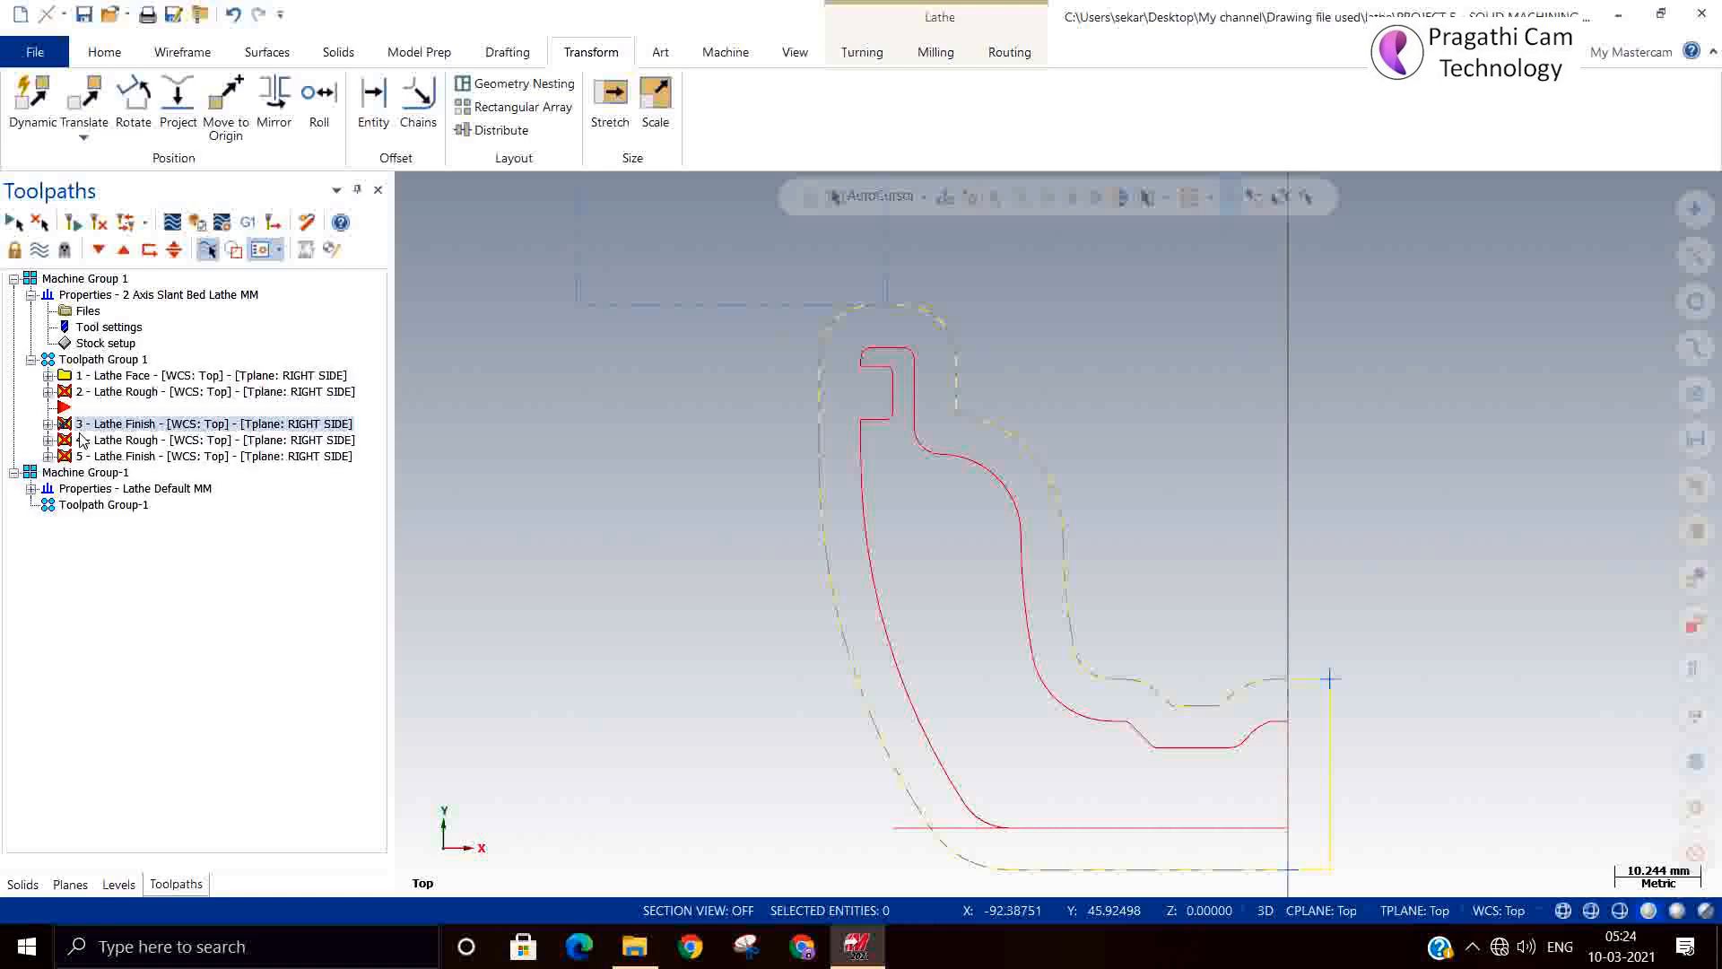
Regenerate the outer Lathe Rough and Lathe Finish toolpaths, placing the insert arrow below operation 3.
click(114, 395)
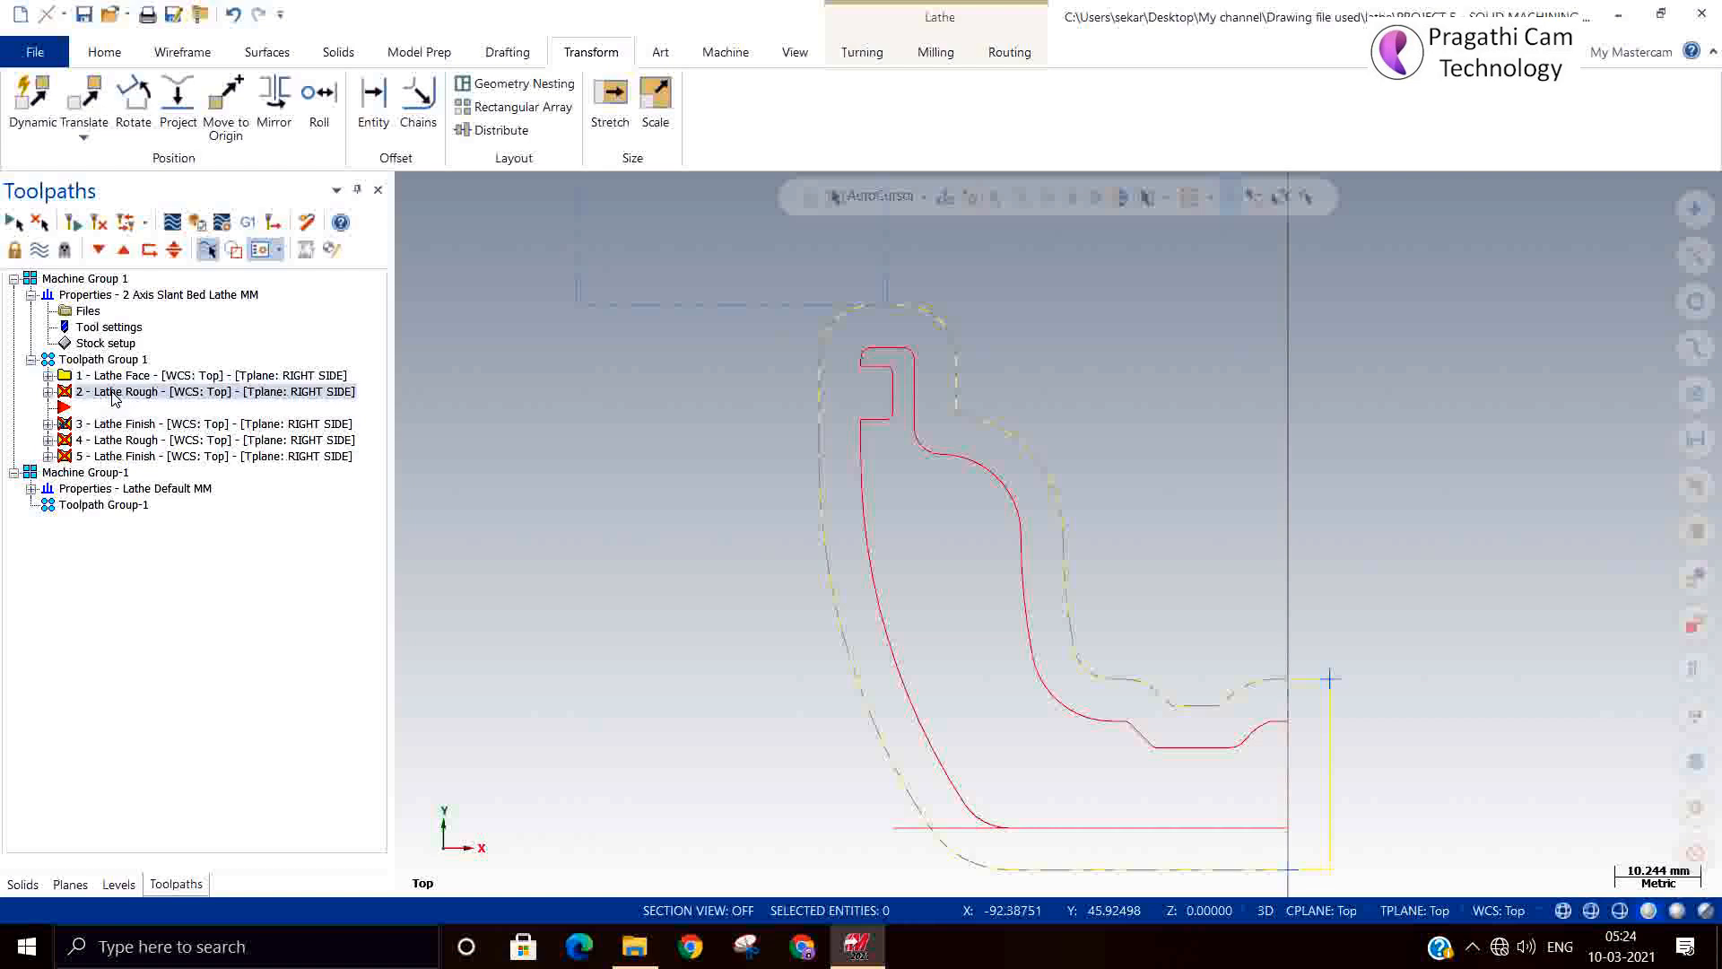
click(73, 225)
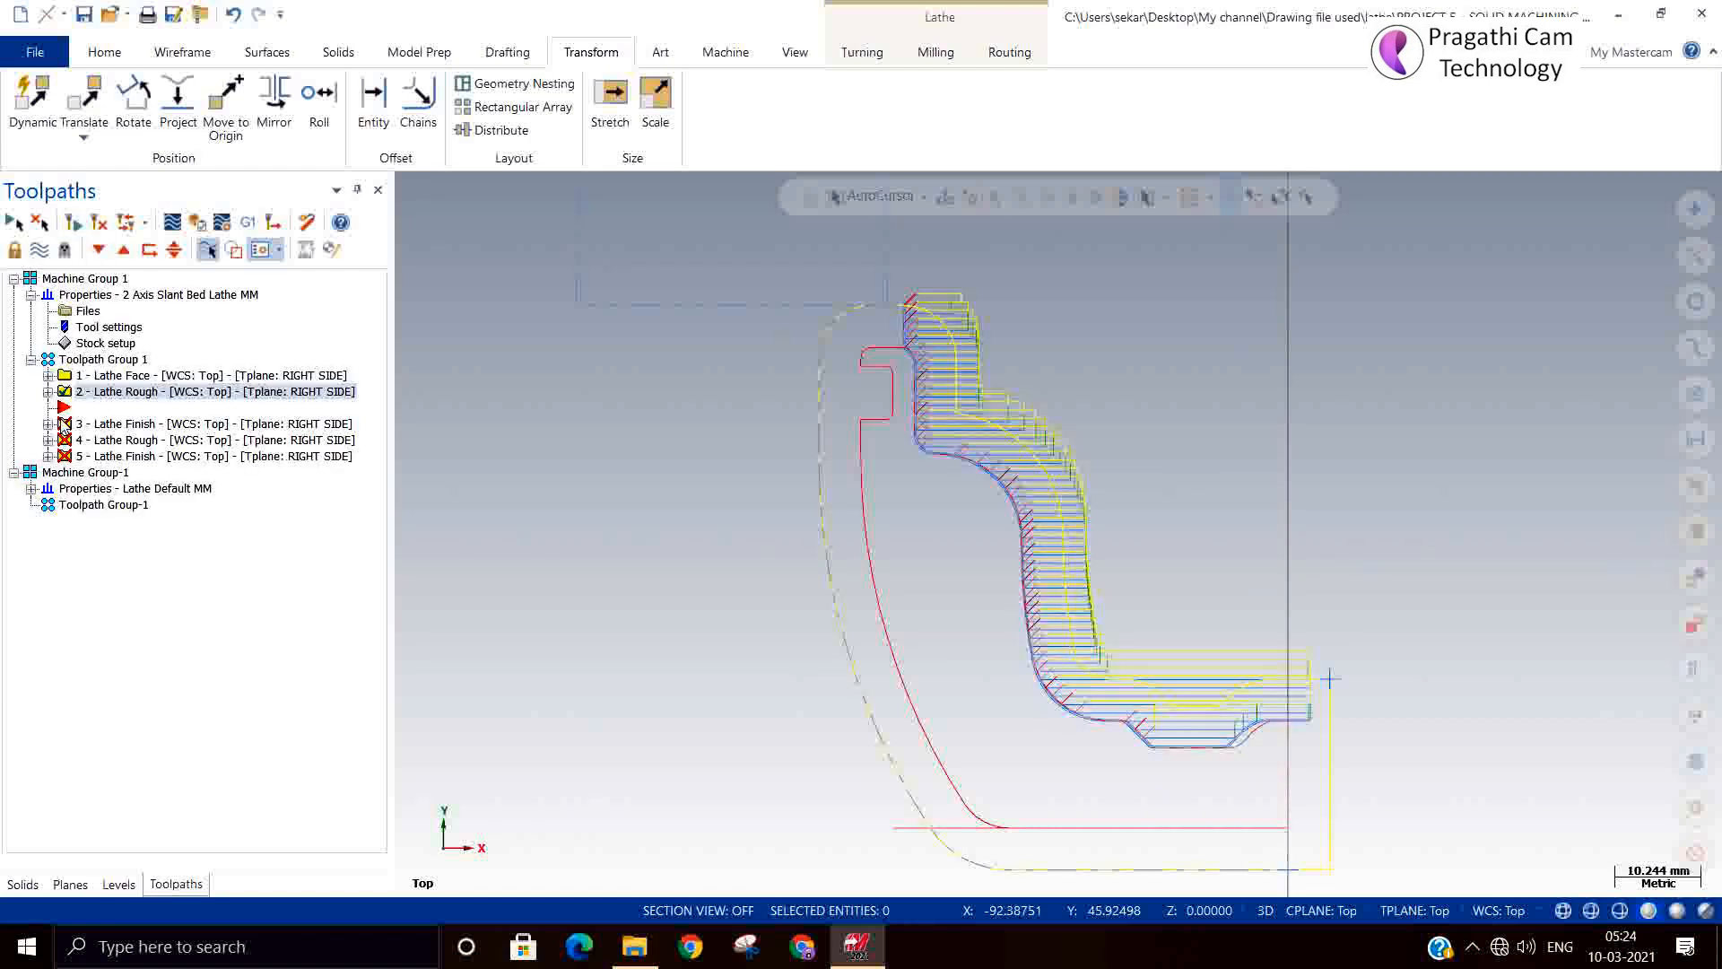
drag(64, 407, 53, 430)
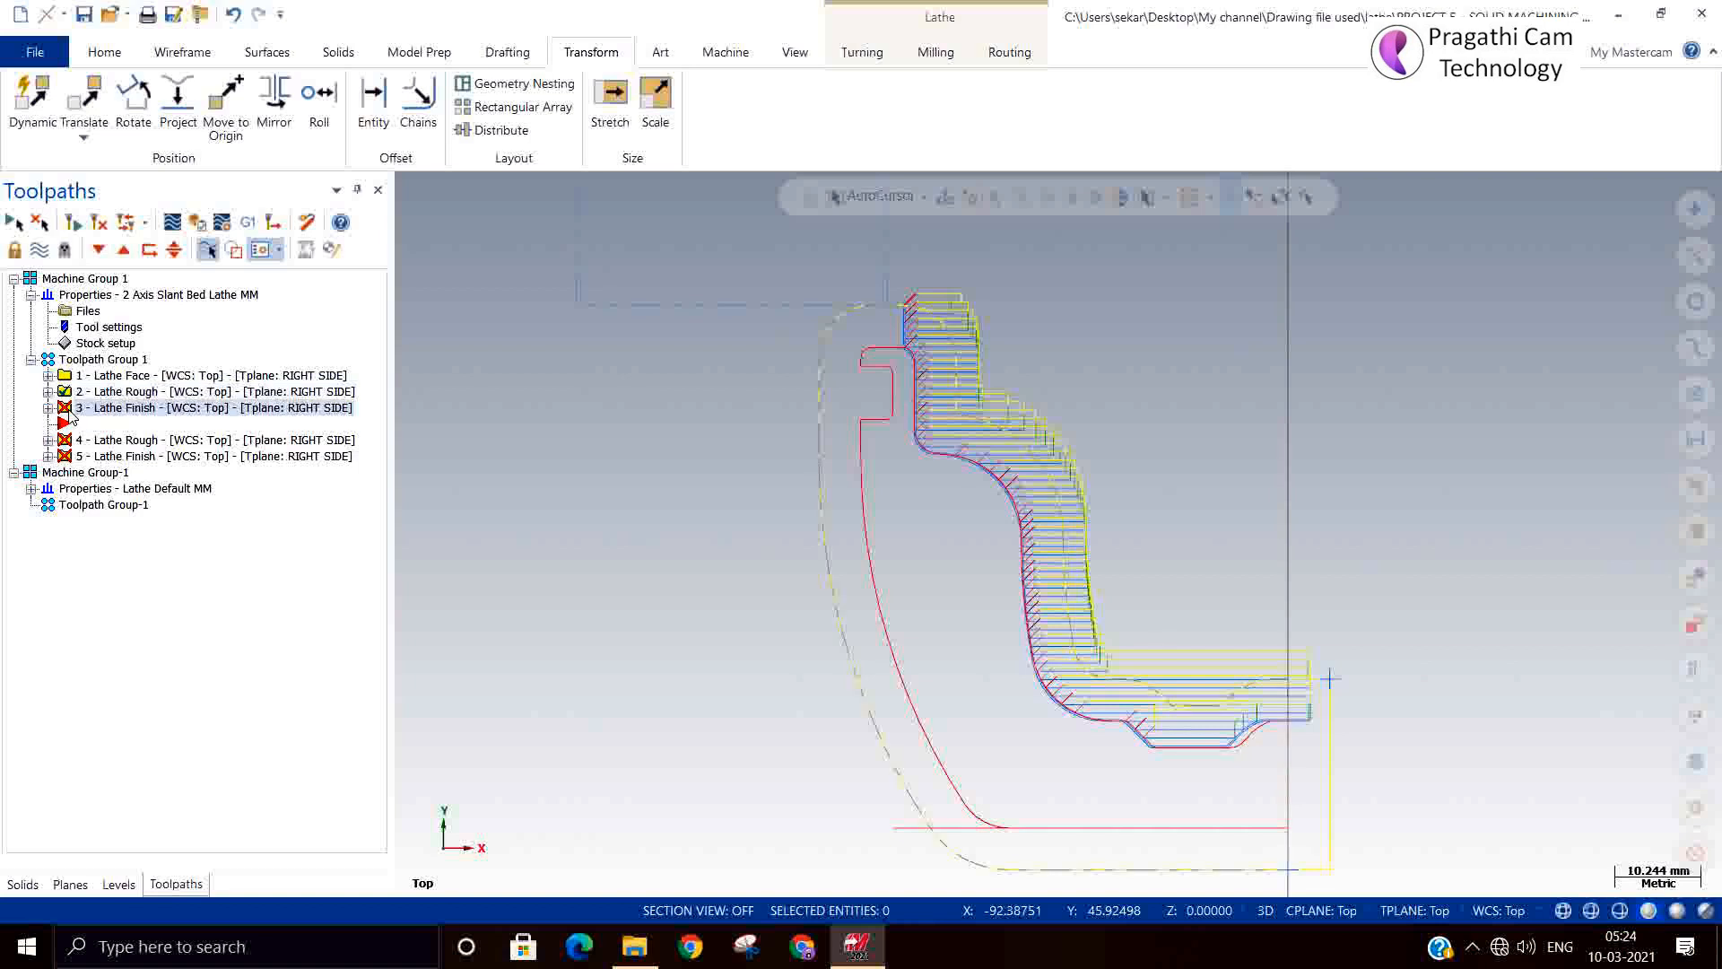
click(94, 391)
click(99, 405)
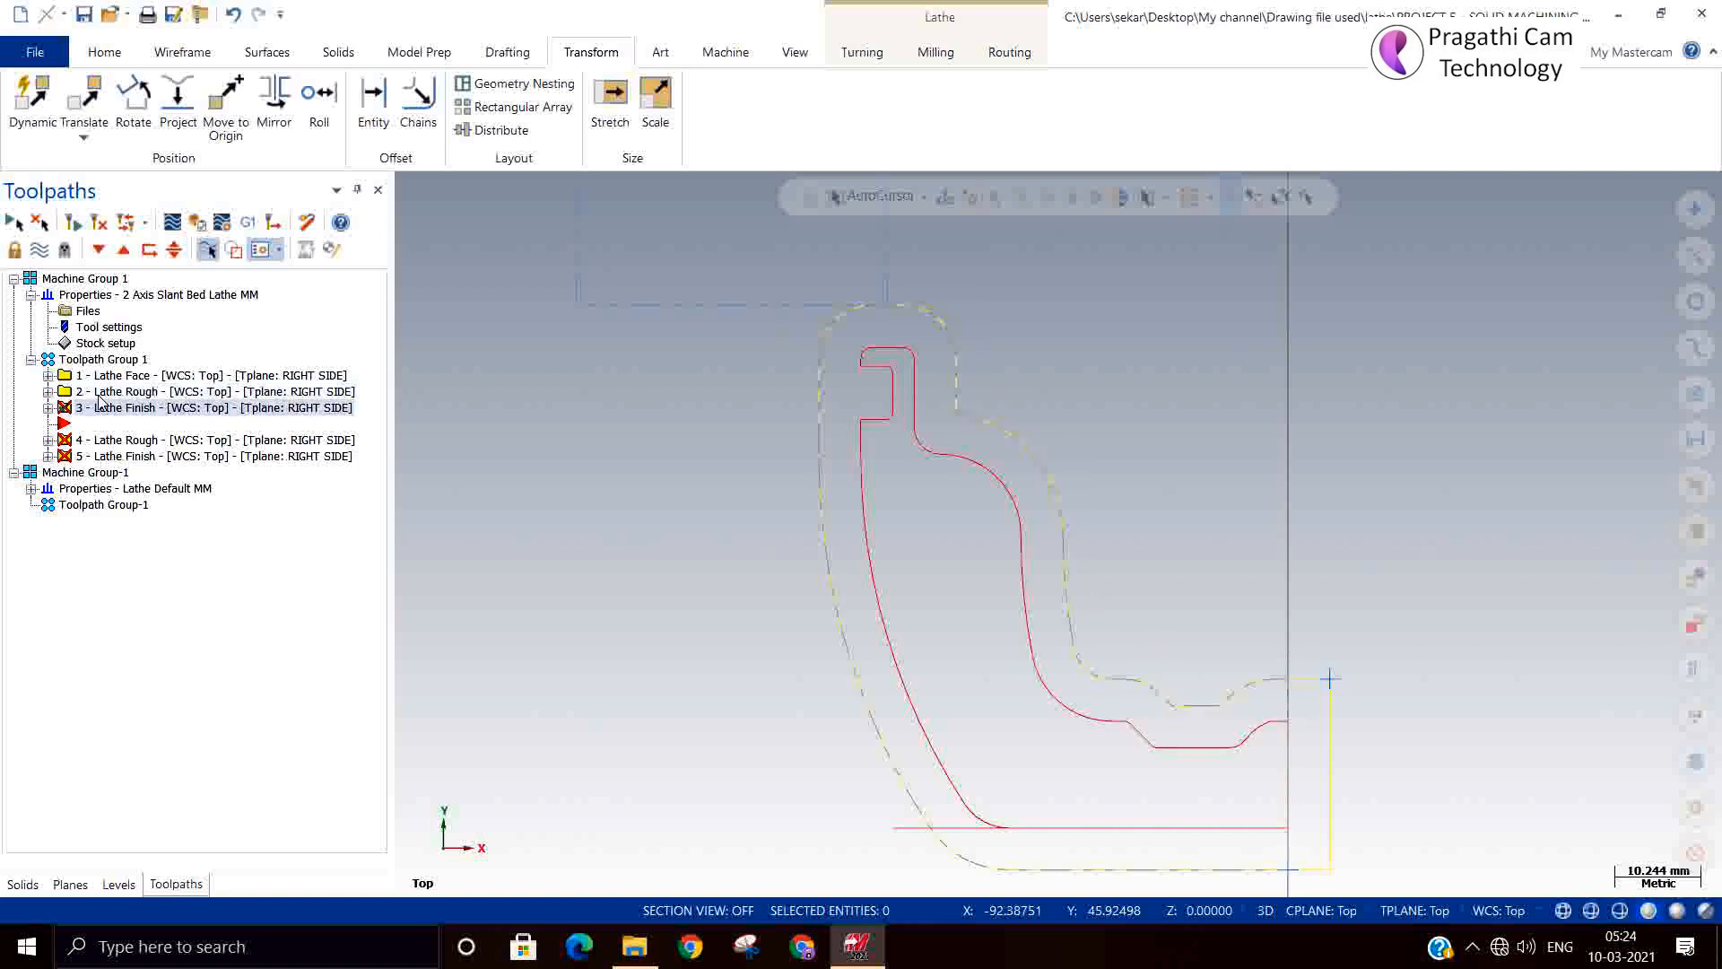
click(83, 232)
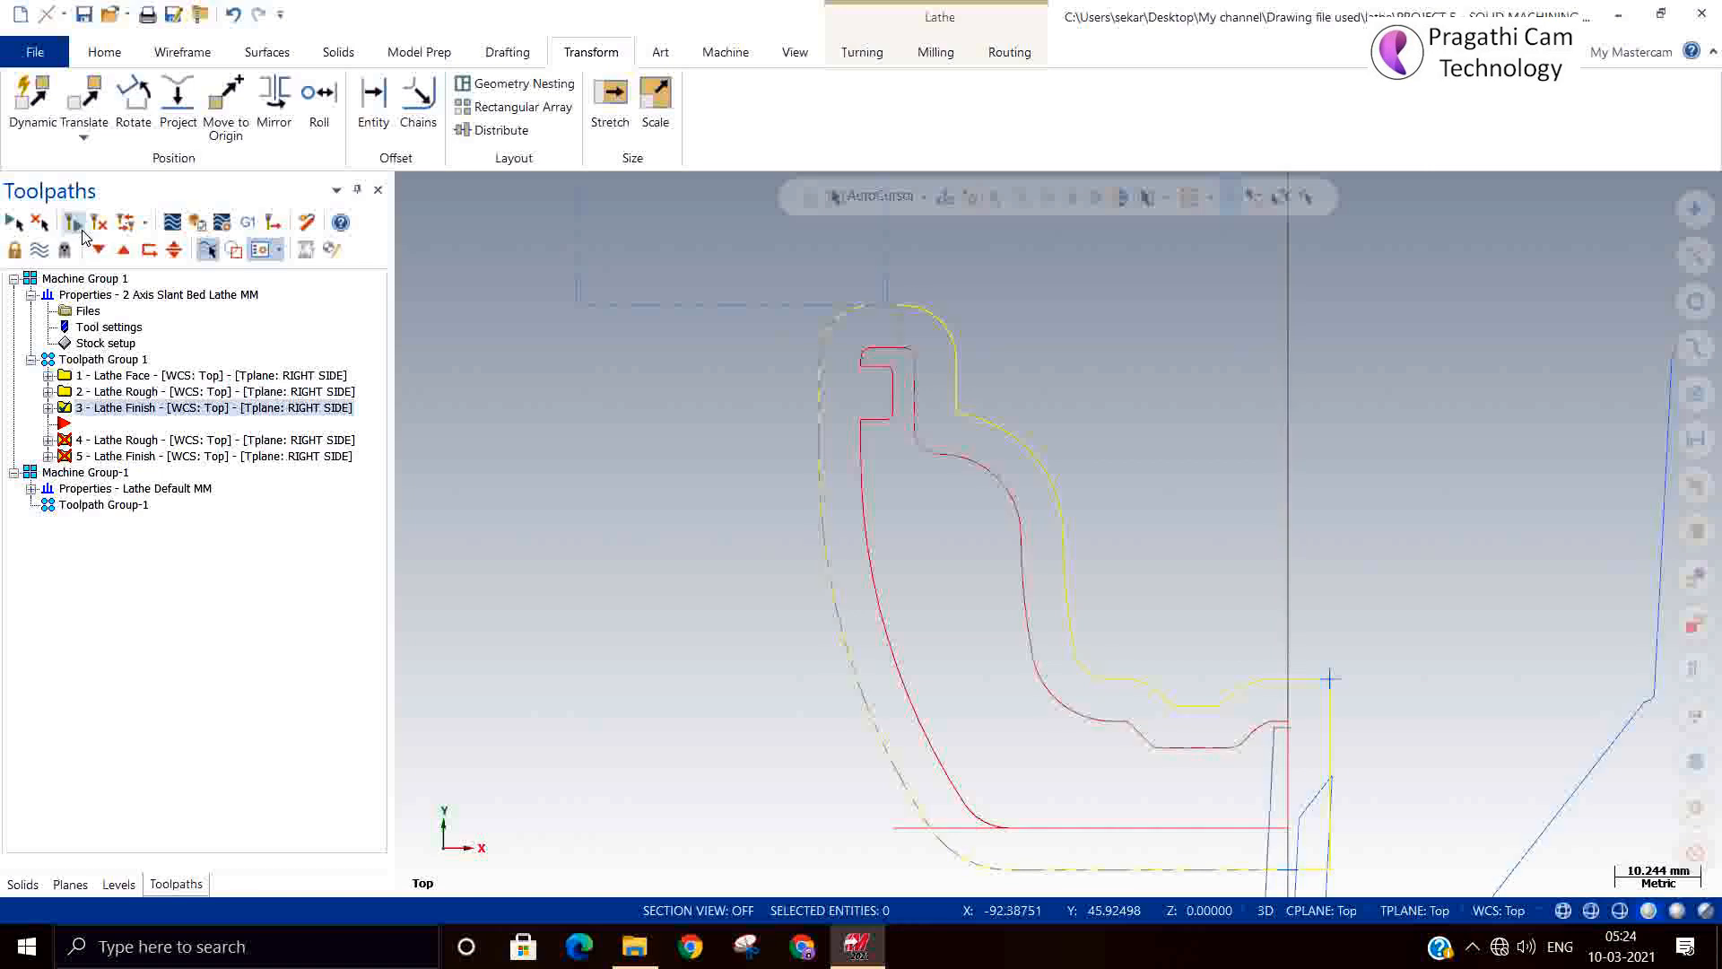
Rechain boring Lathe Rough operation 4 along the horizontal bore line, from the front face to the line segment past the rear fillet.
click(111, 442)
scroll(538, 438, down, 2)
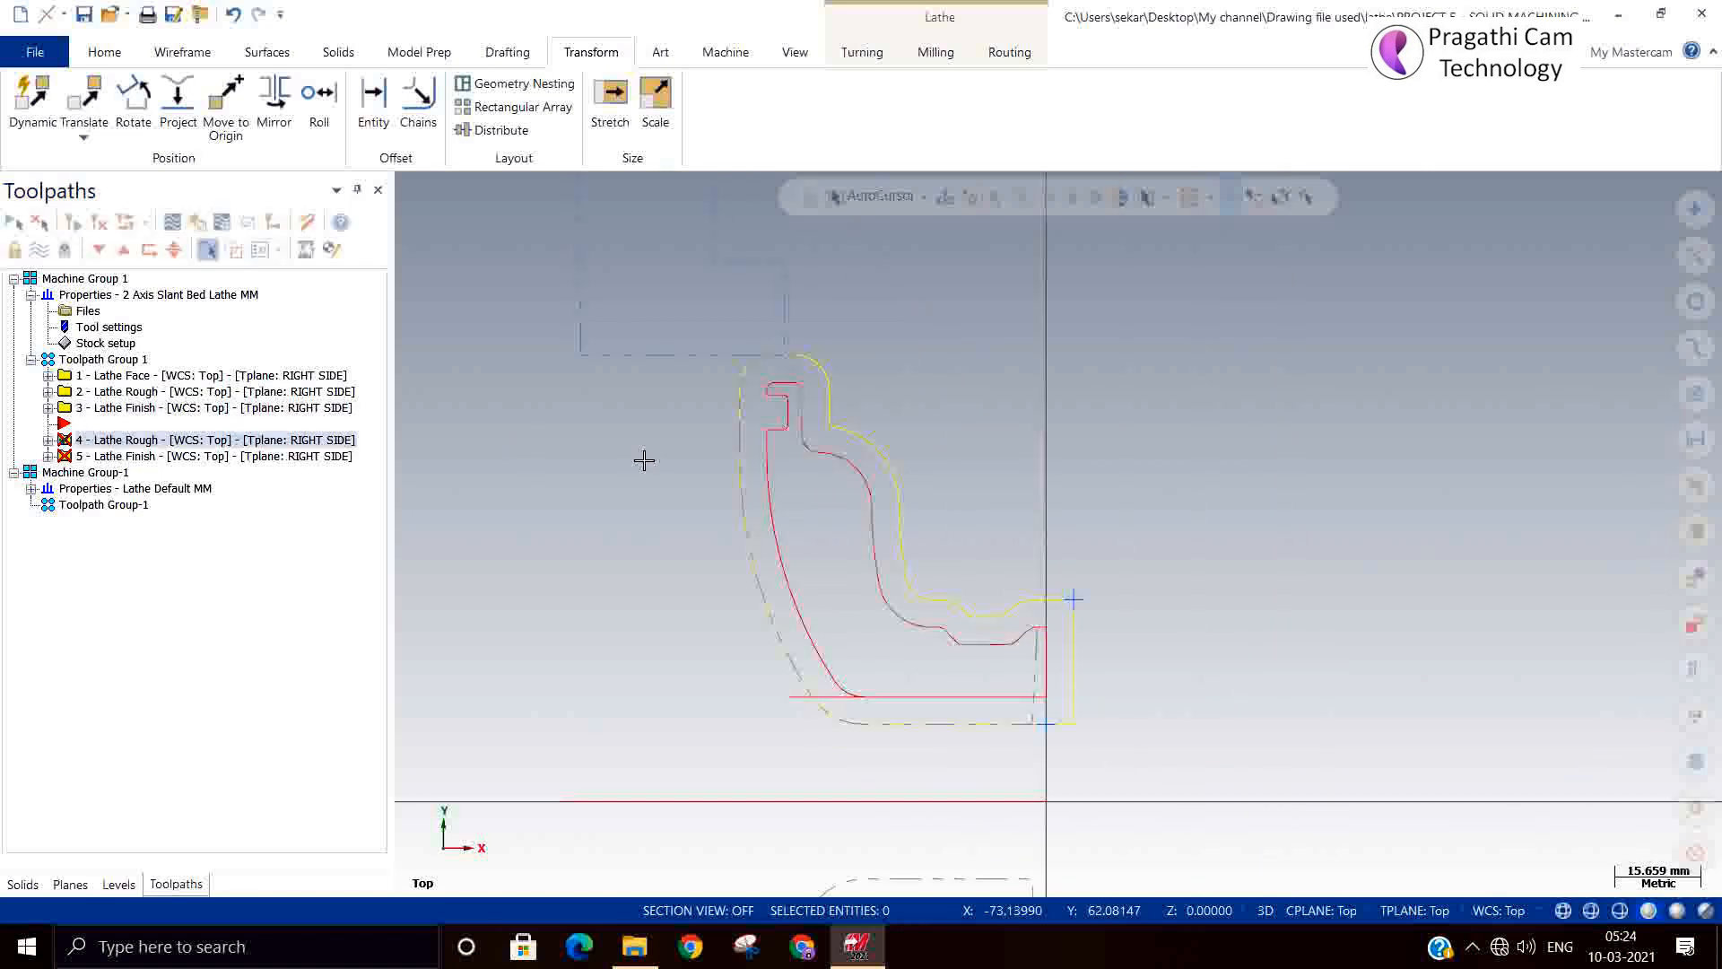
click(48, 439)
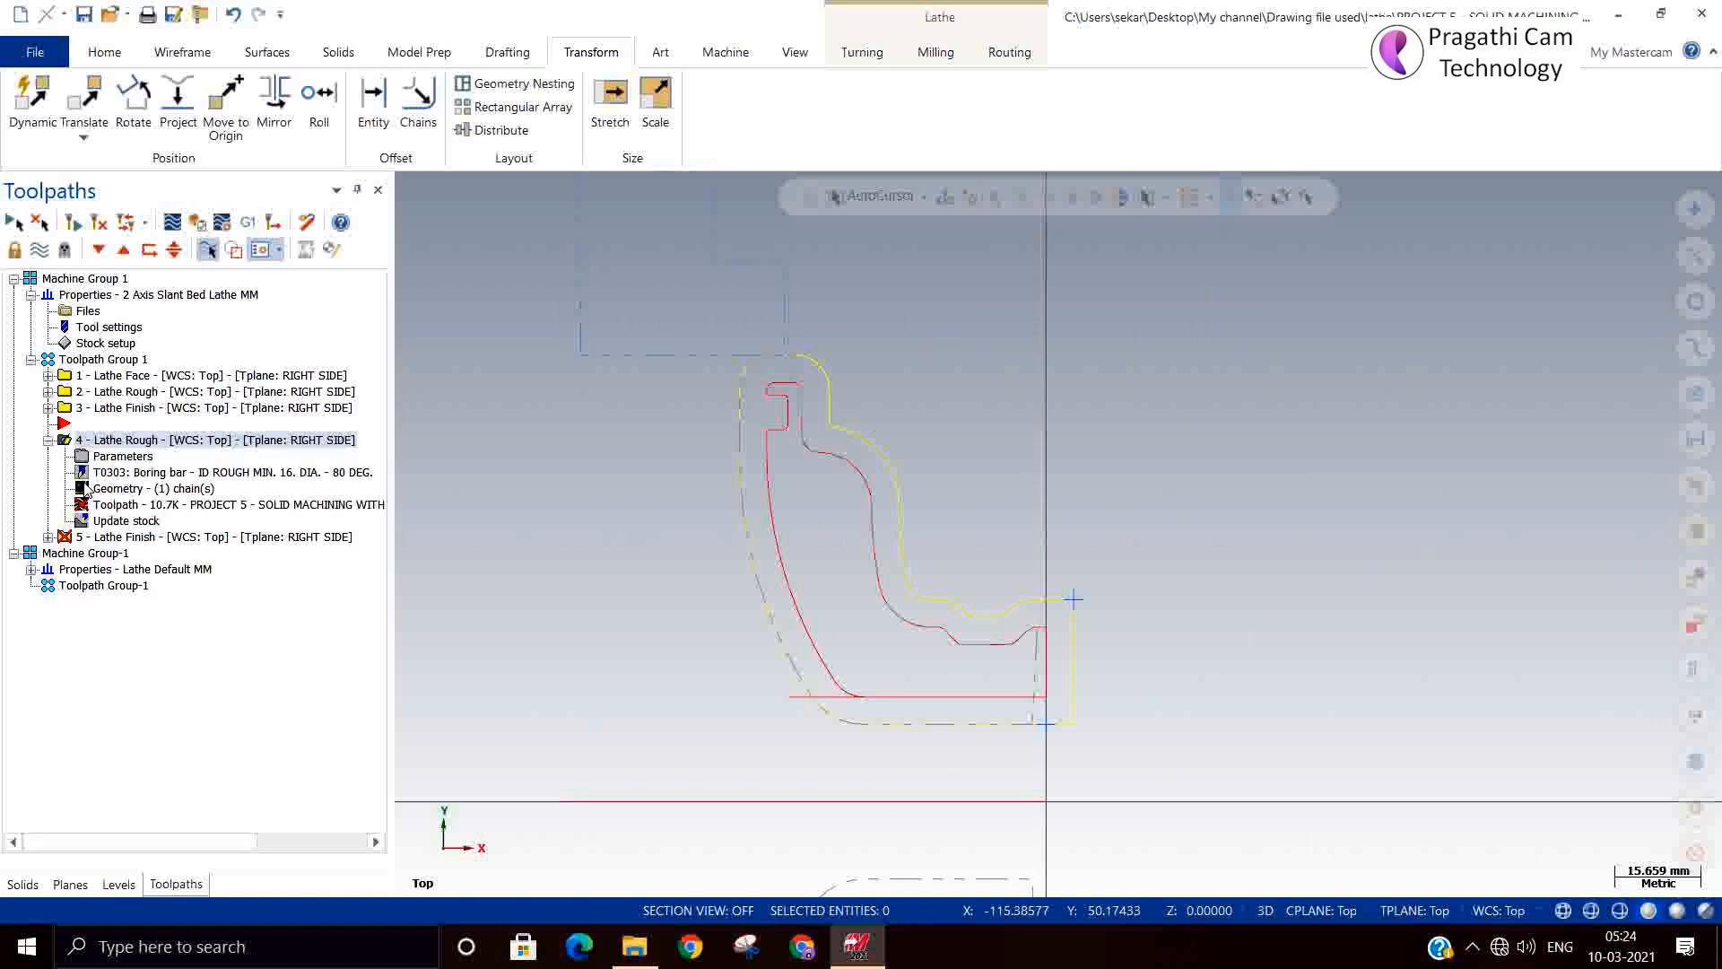
click(152, 488)
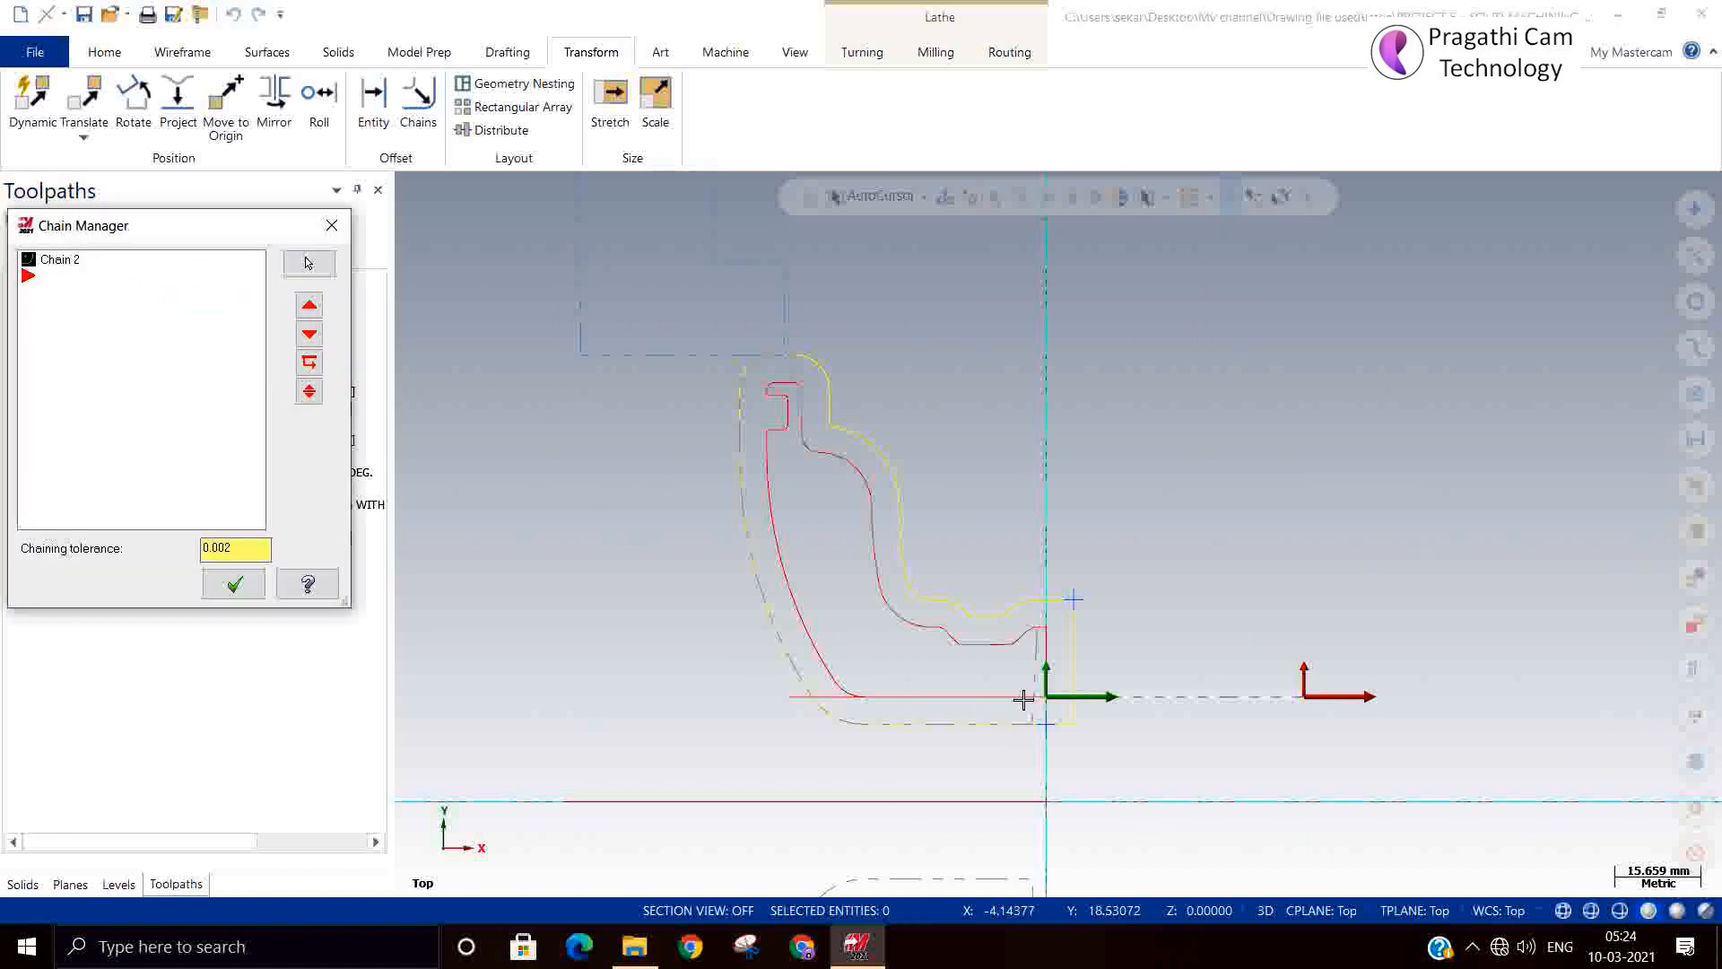
click(60, 261)
right_click(62, 263)
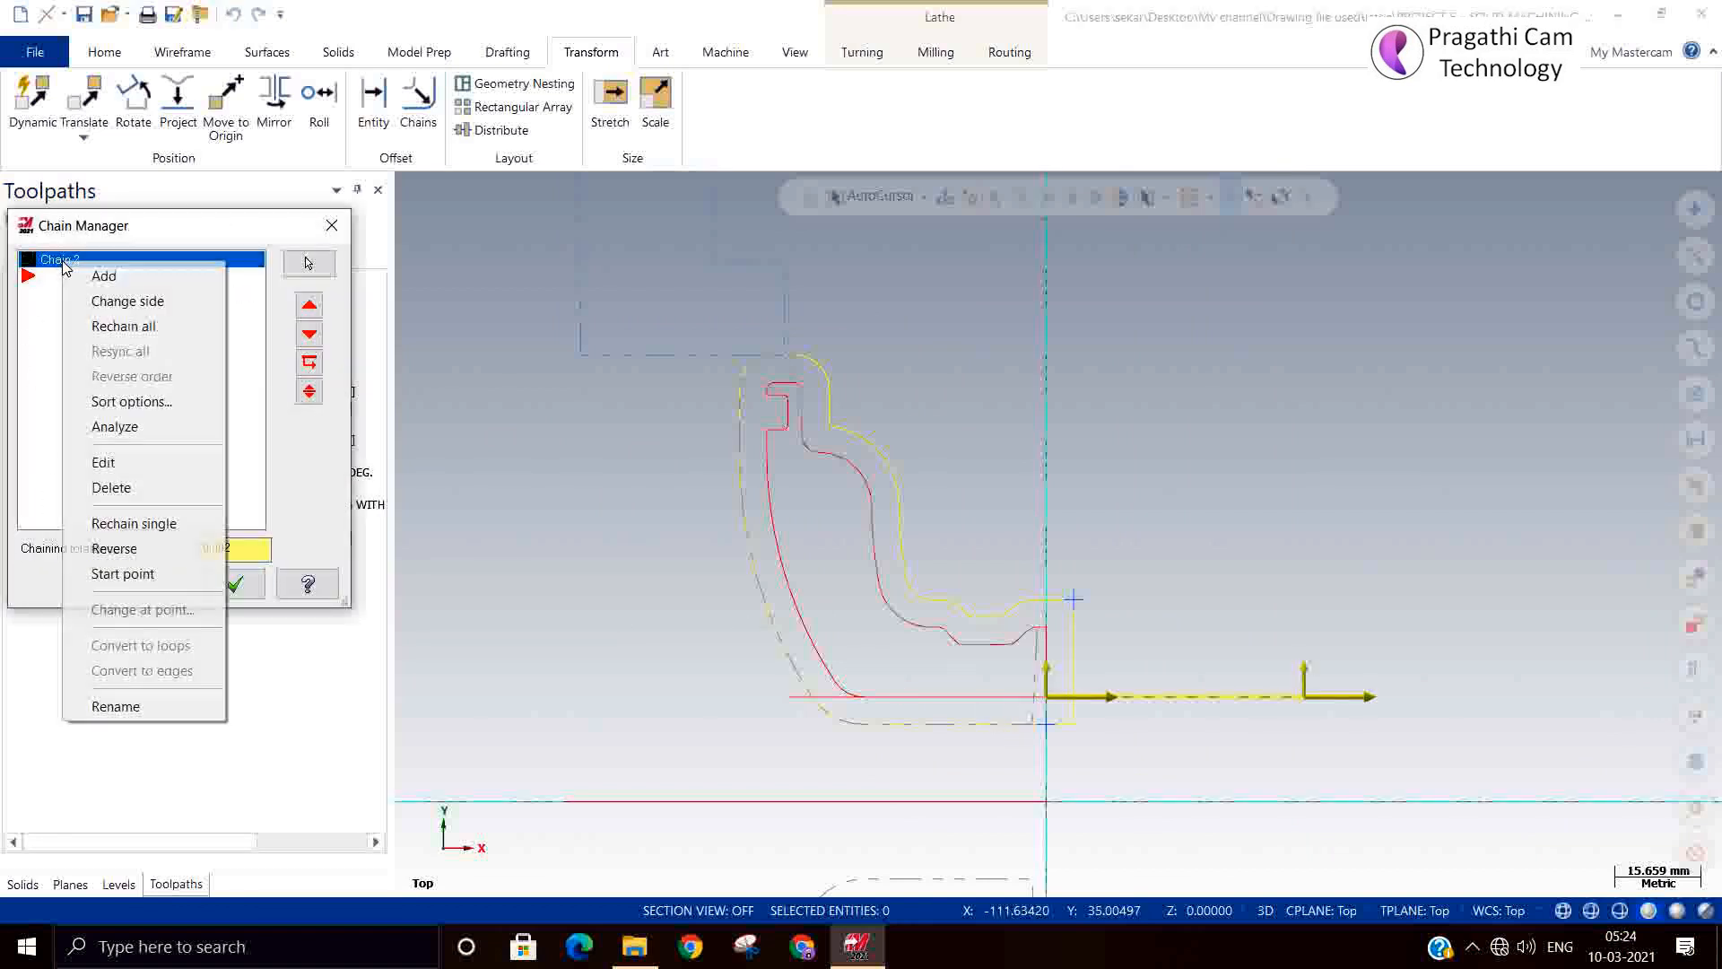
click(99, 327)
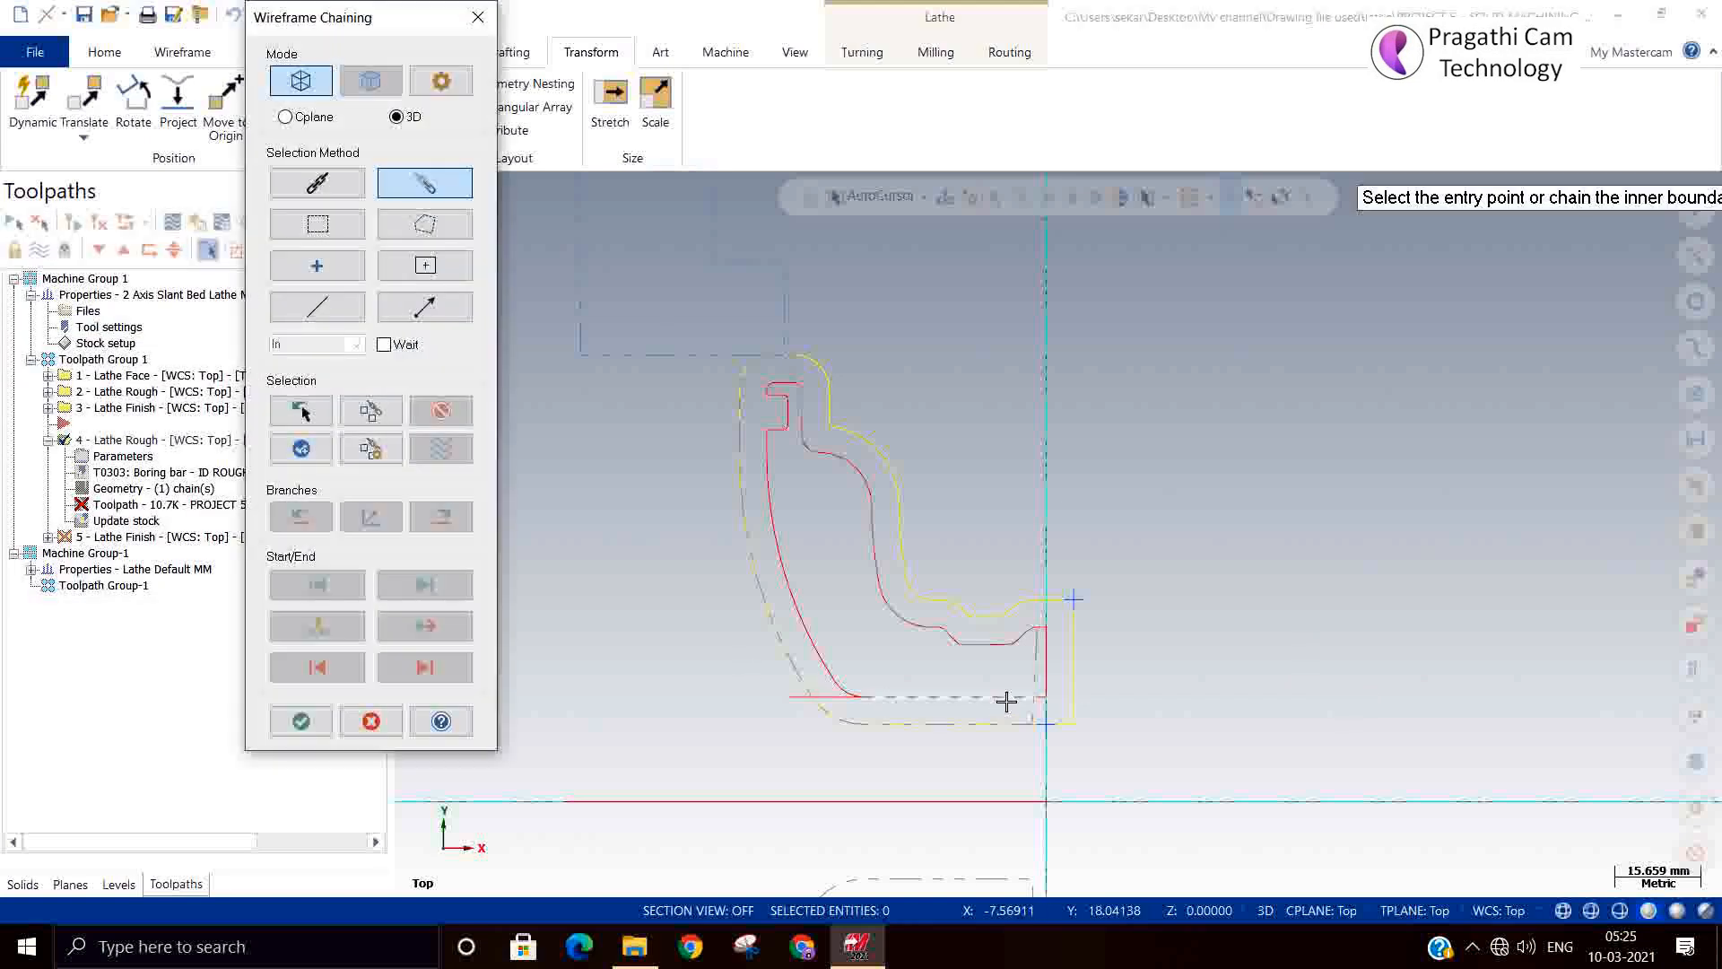
click(923, 699)
click(799, 699)
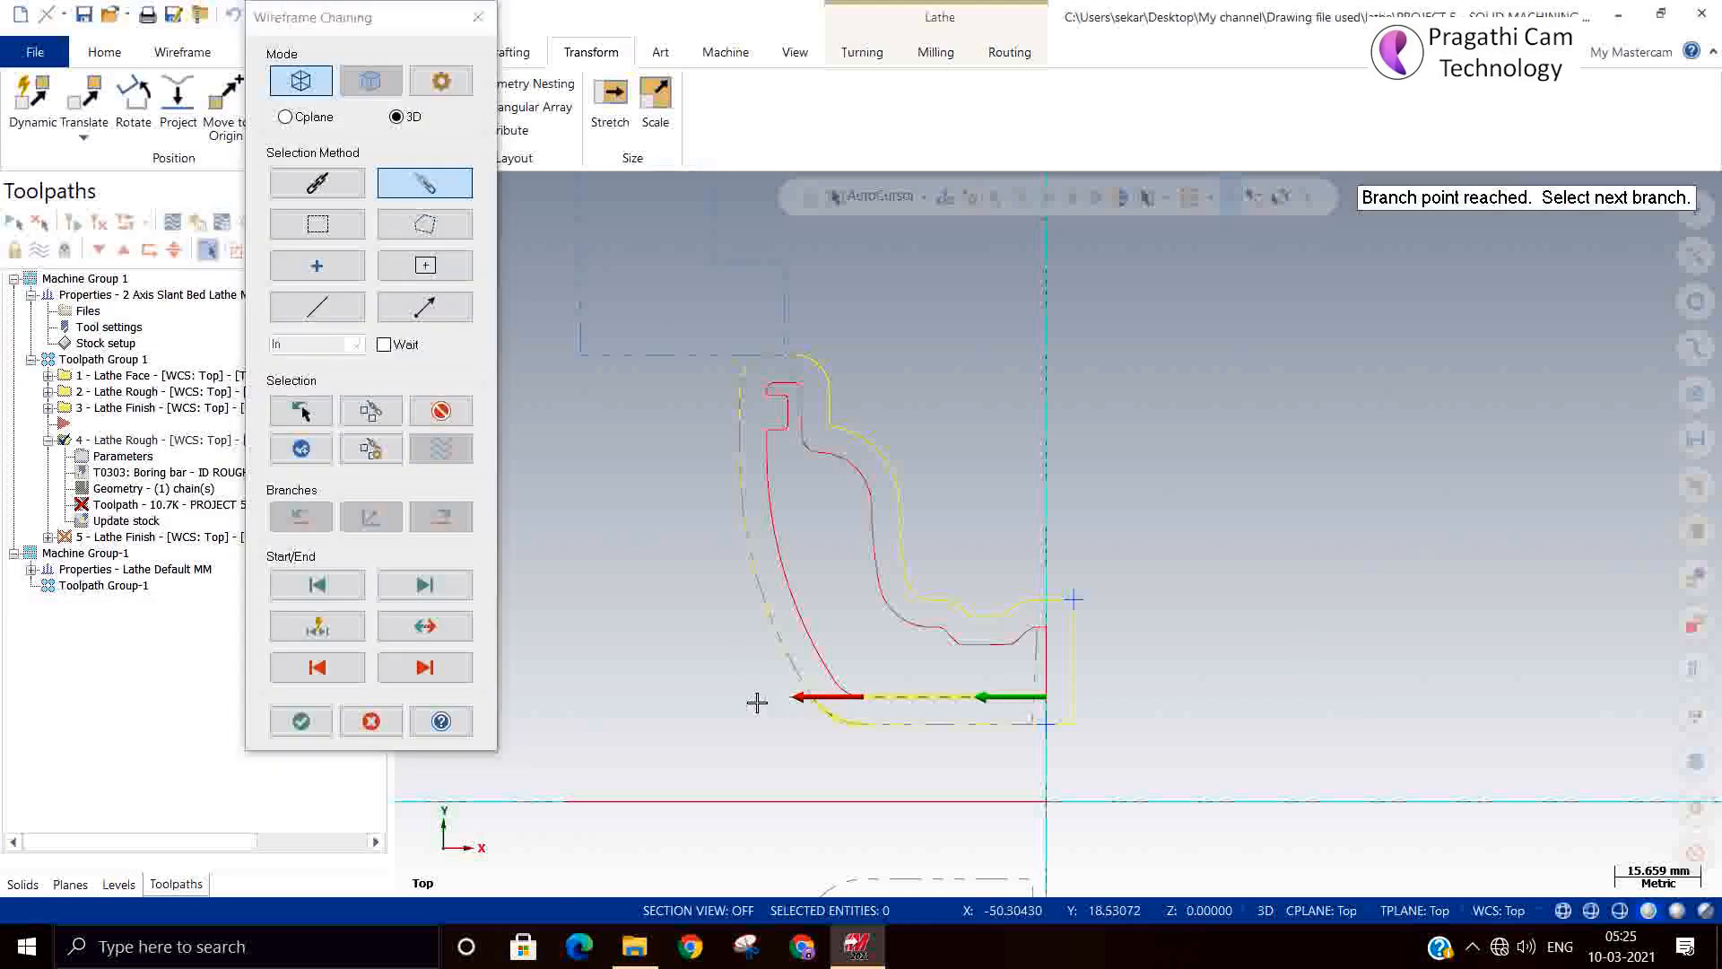
click(296, 720)
click(234, 583)
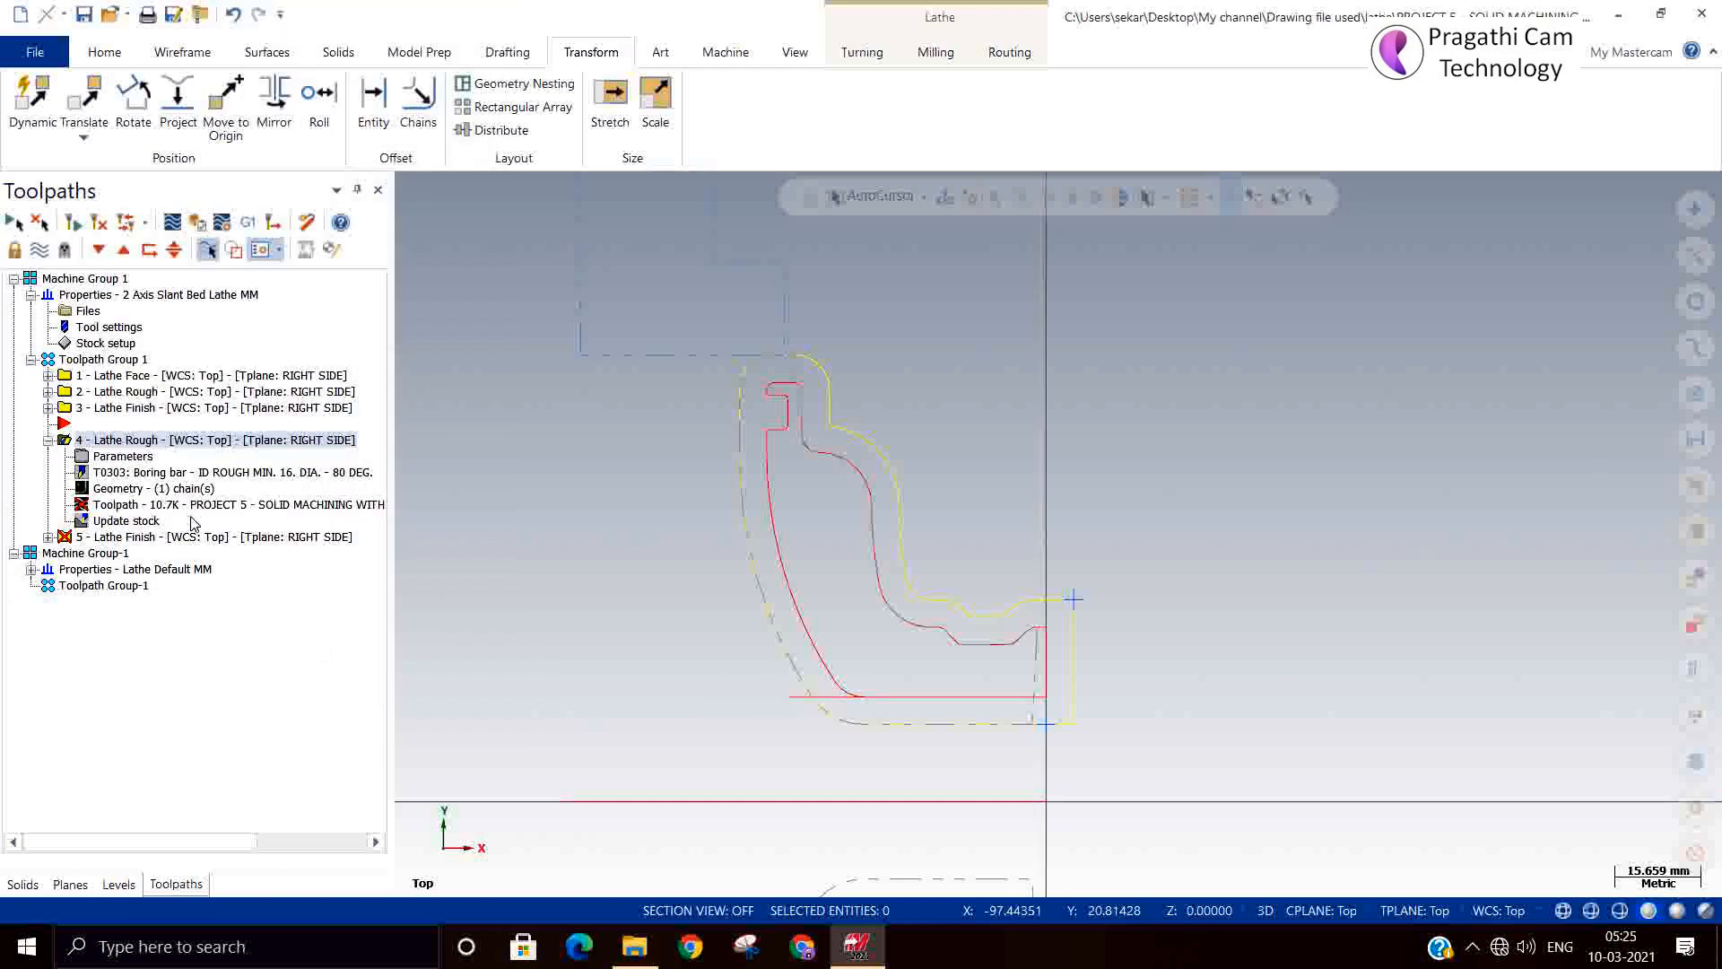
Regenerate the toolpaths of boring Lathe Rough operation 4 and boring Lathe Finish operation 5.
click(75, 224)
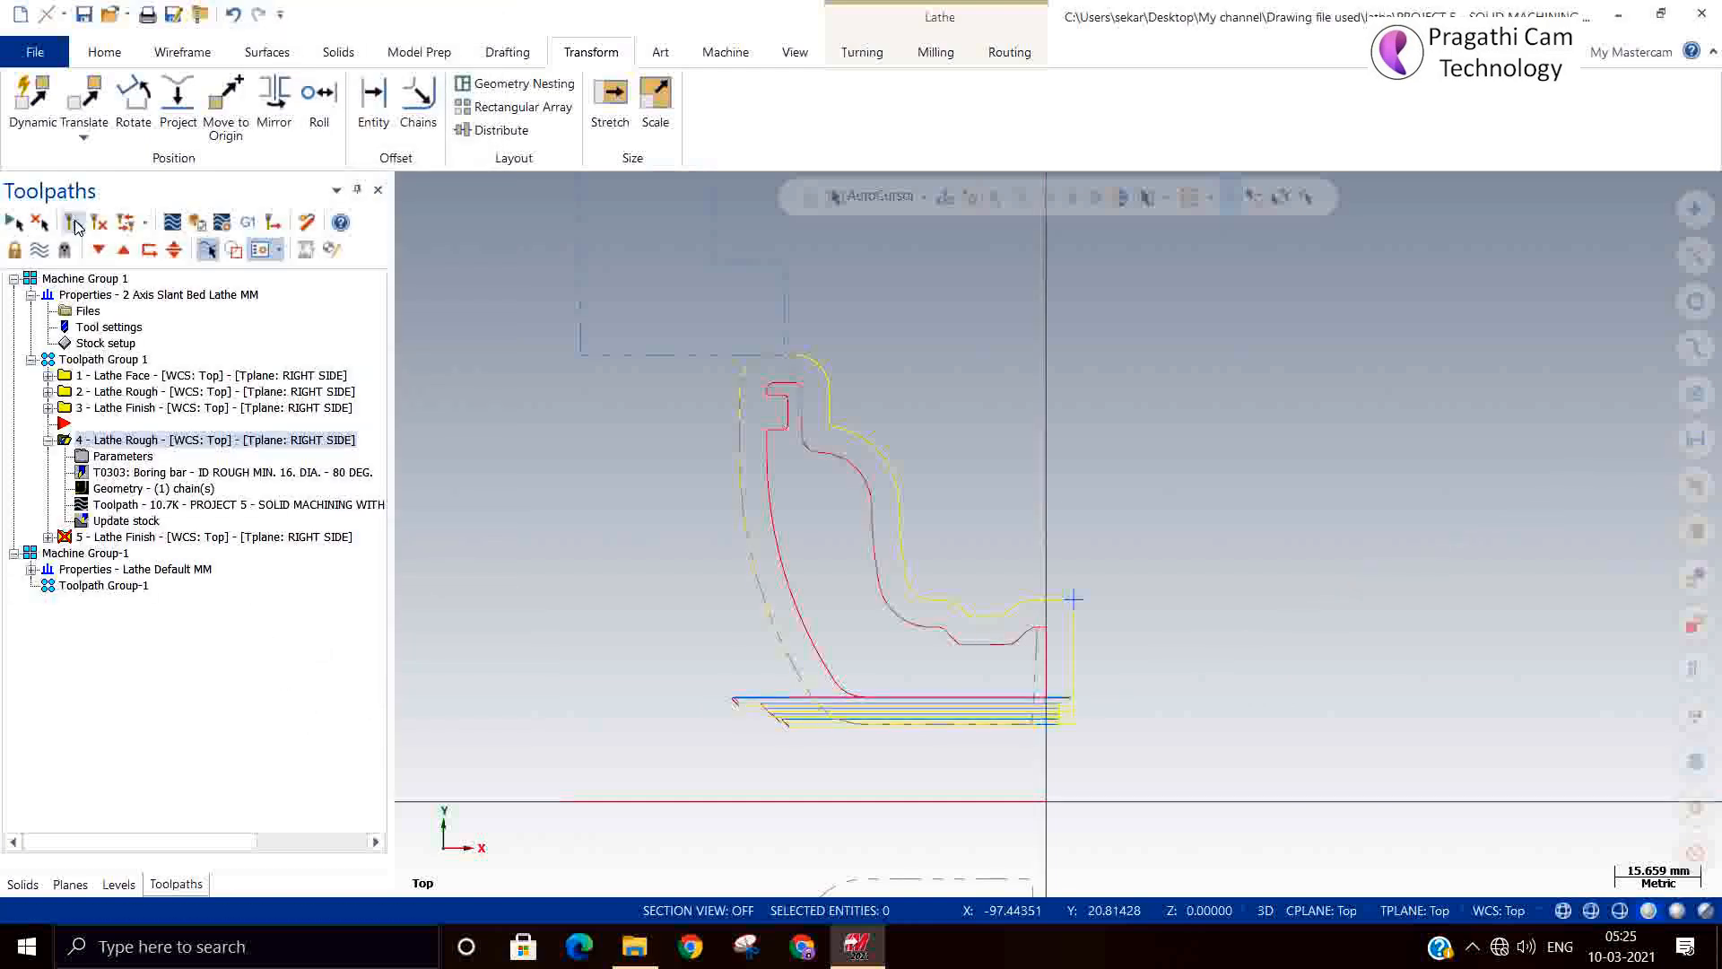
click(130, 537)
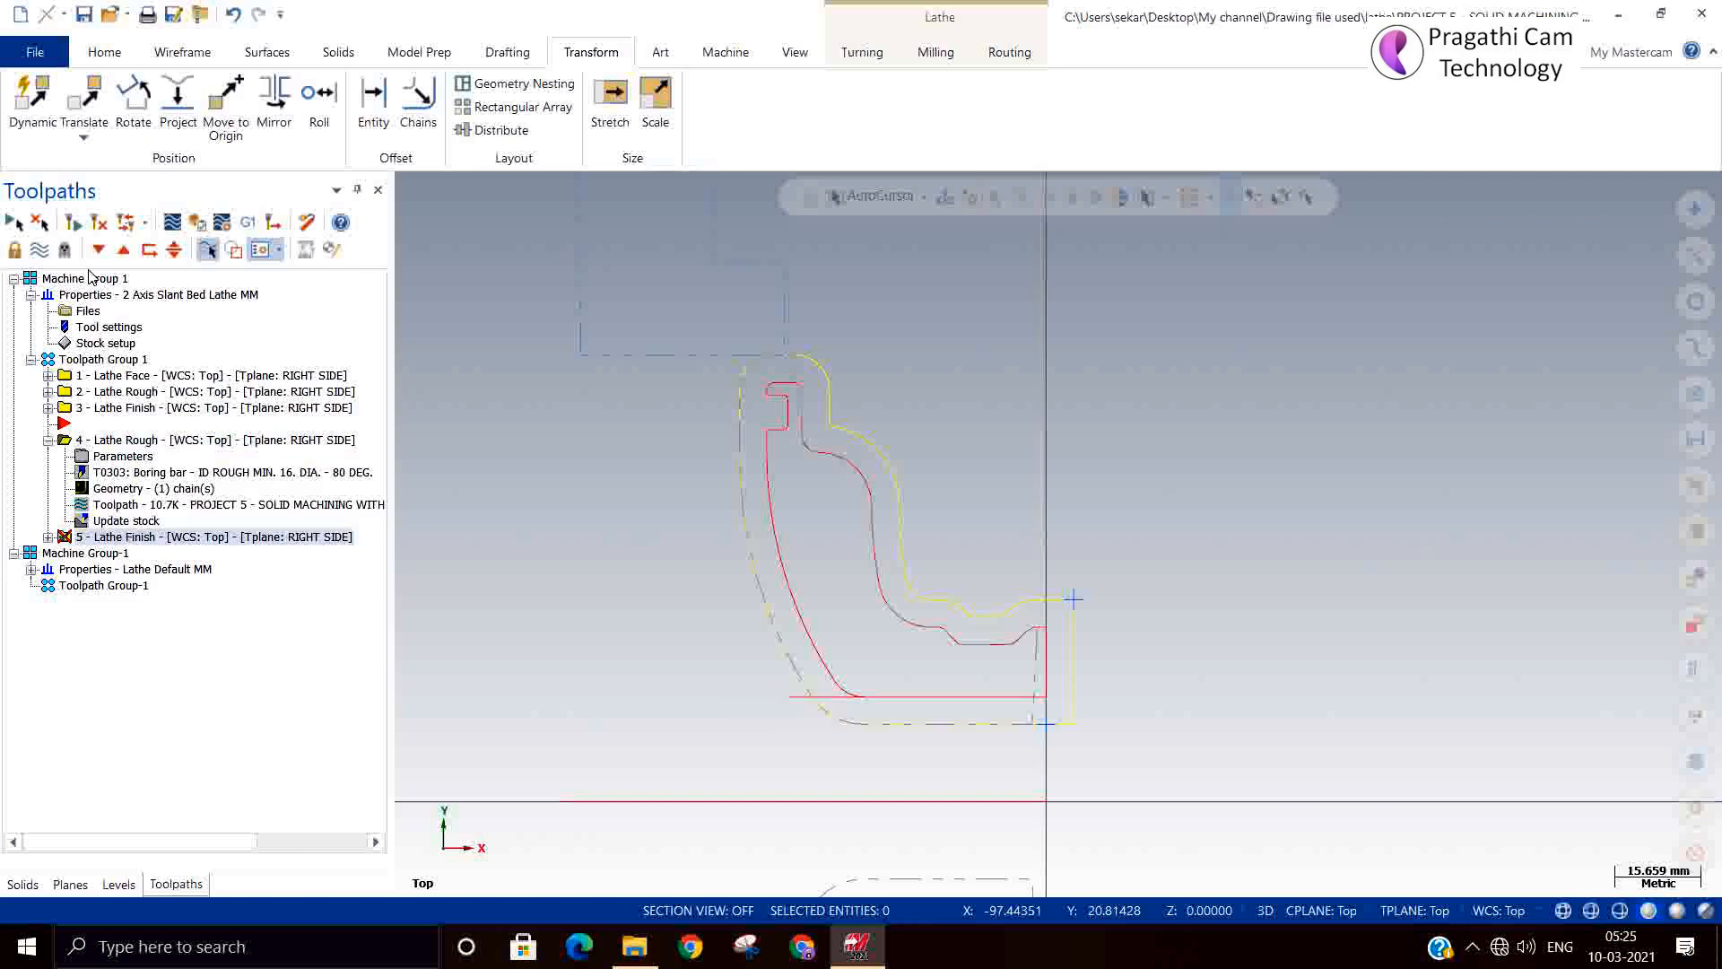
click(76, 226)
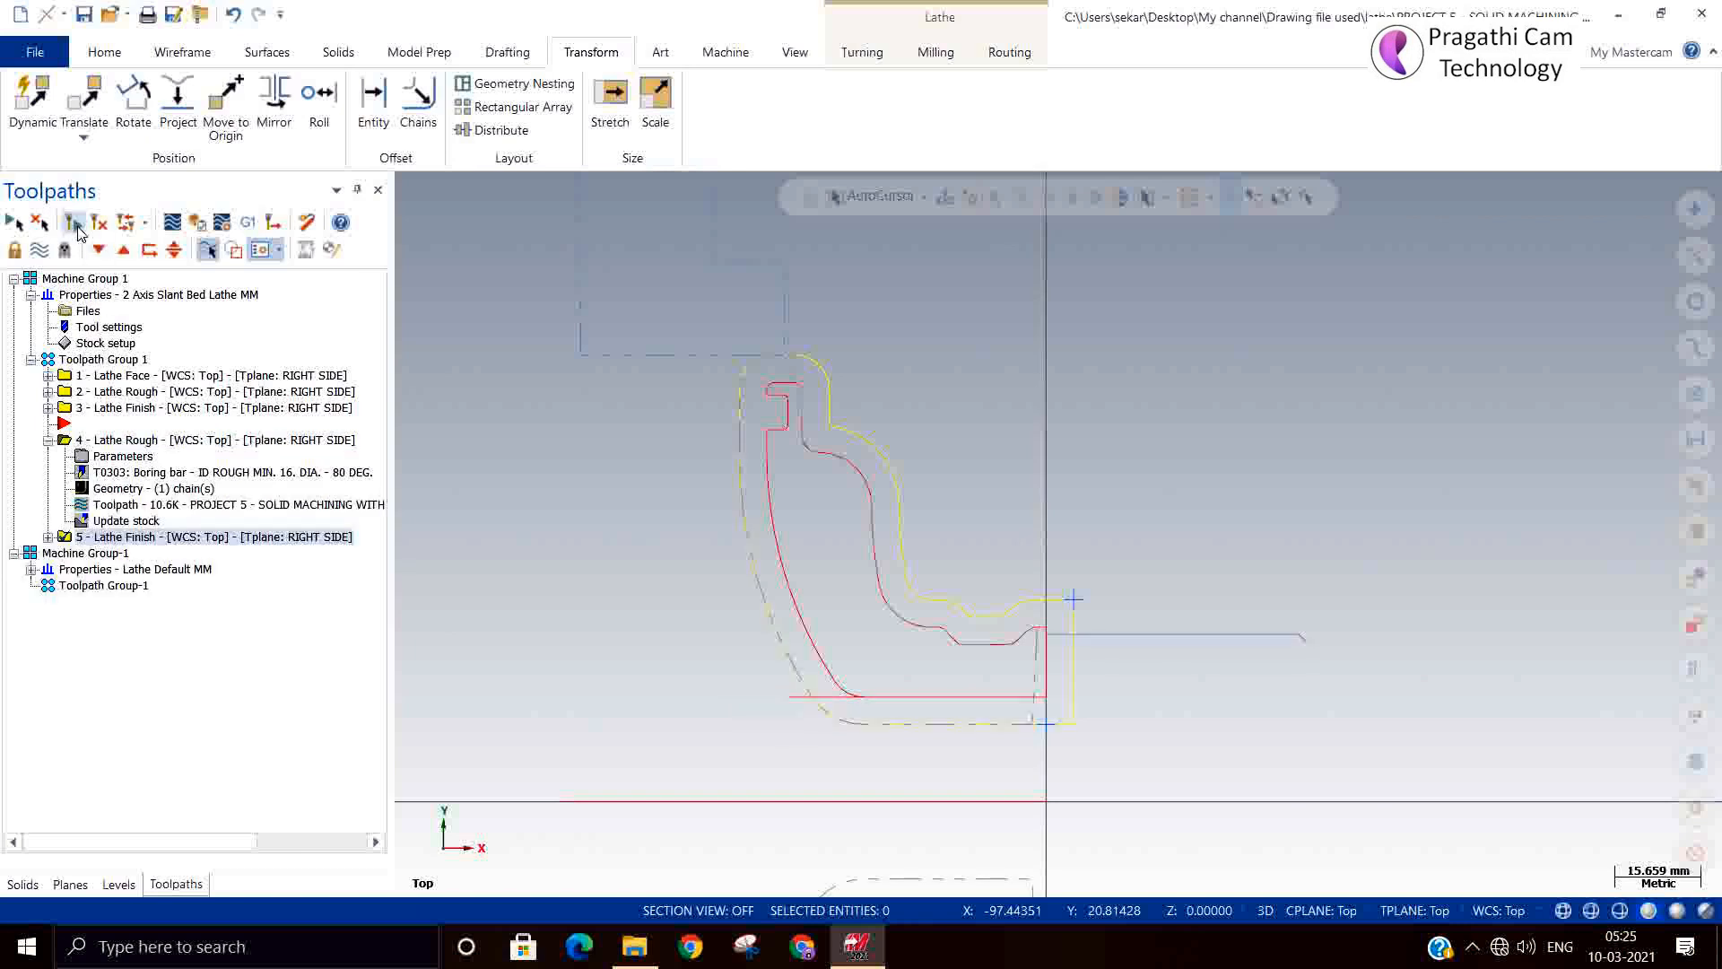
Rechain boring Lathe Finish operation 5 along the bore line from the front face to the segment past the rear fillet.
click(49, 536)
click(85, 583)
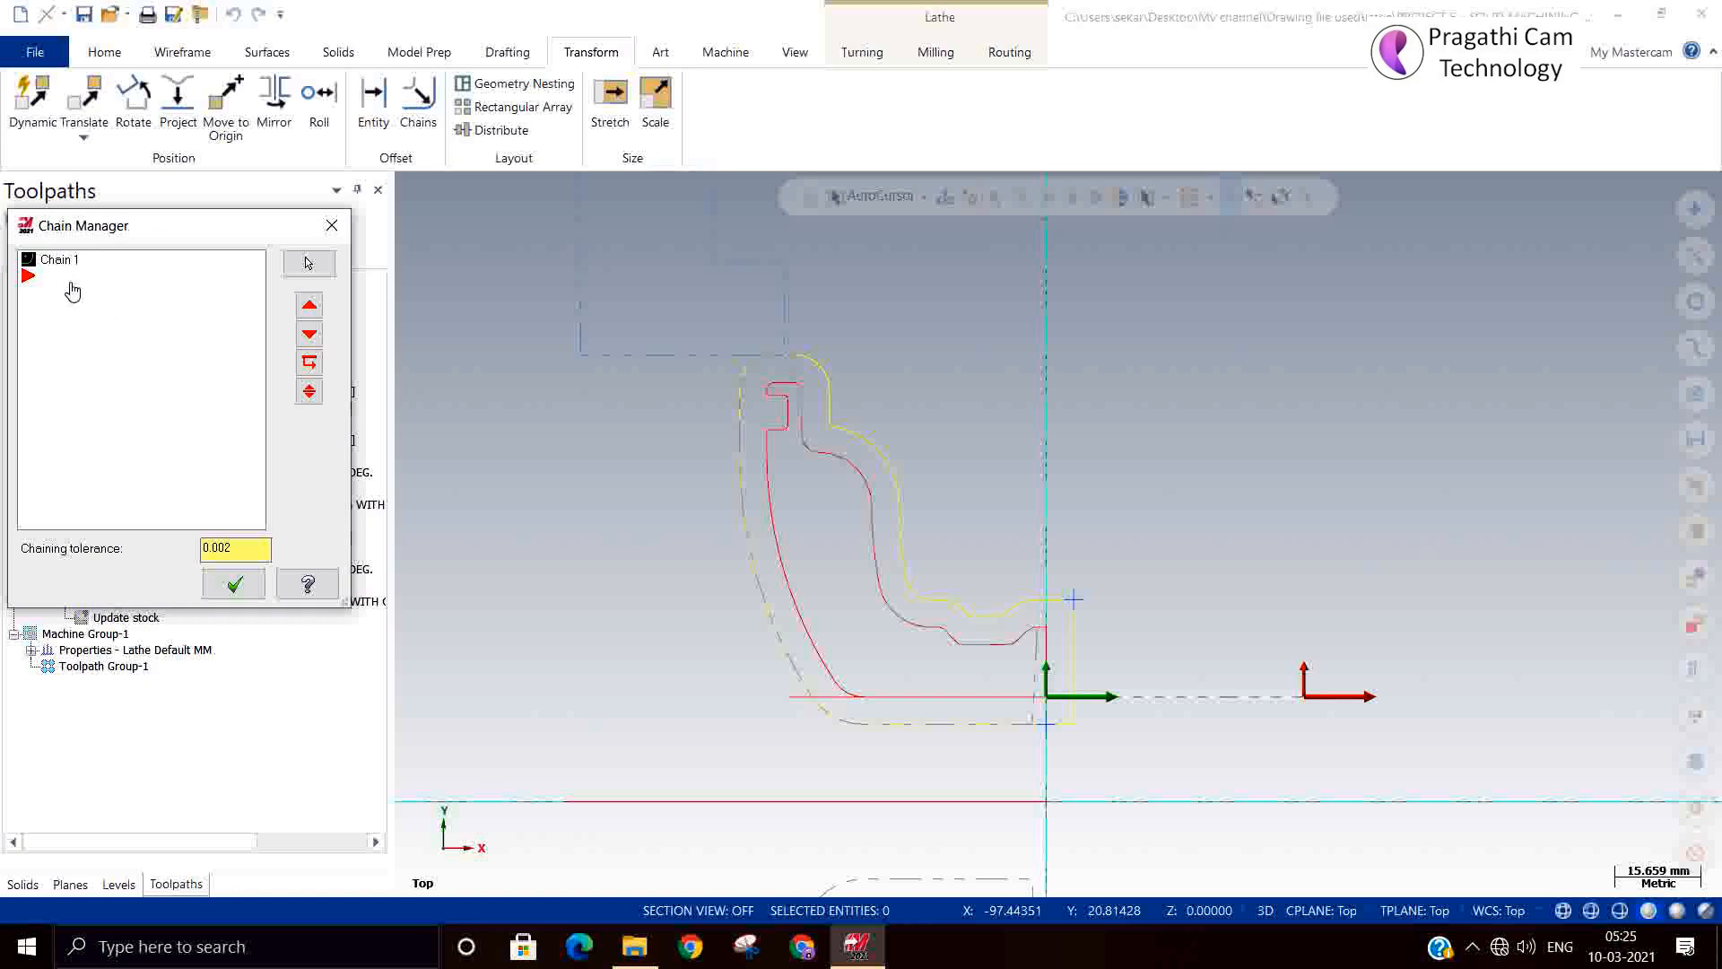
click(61, 262)
right_click(63, 265)
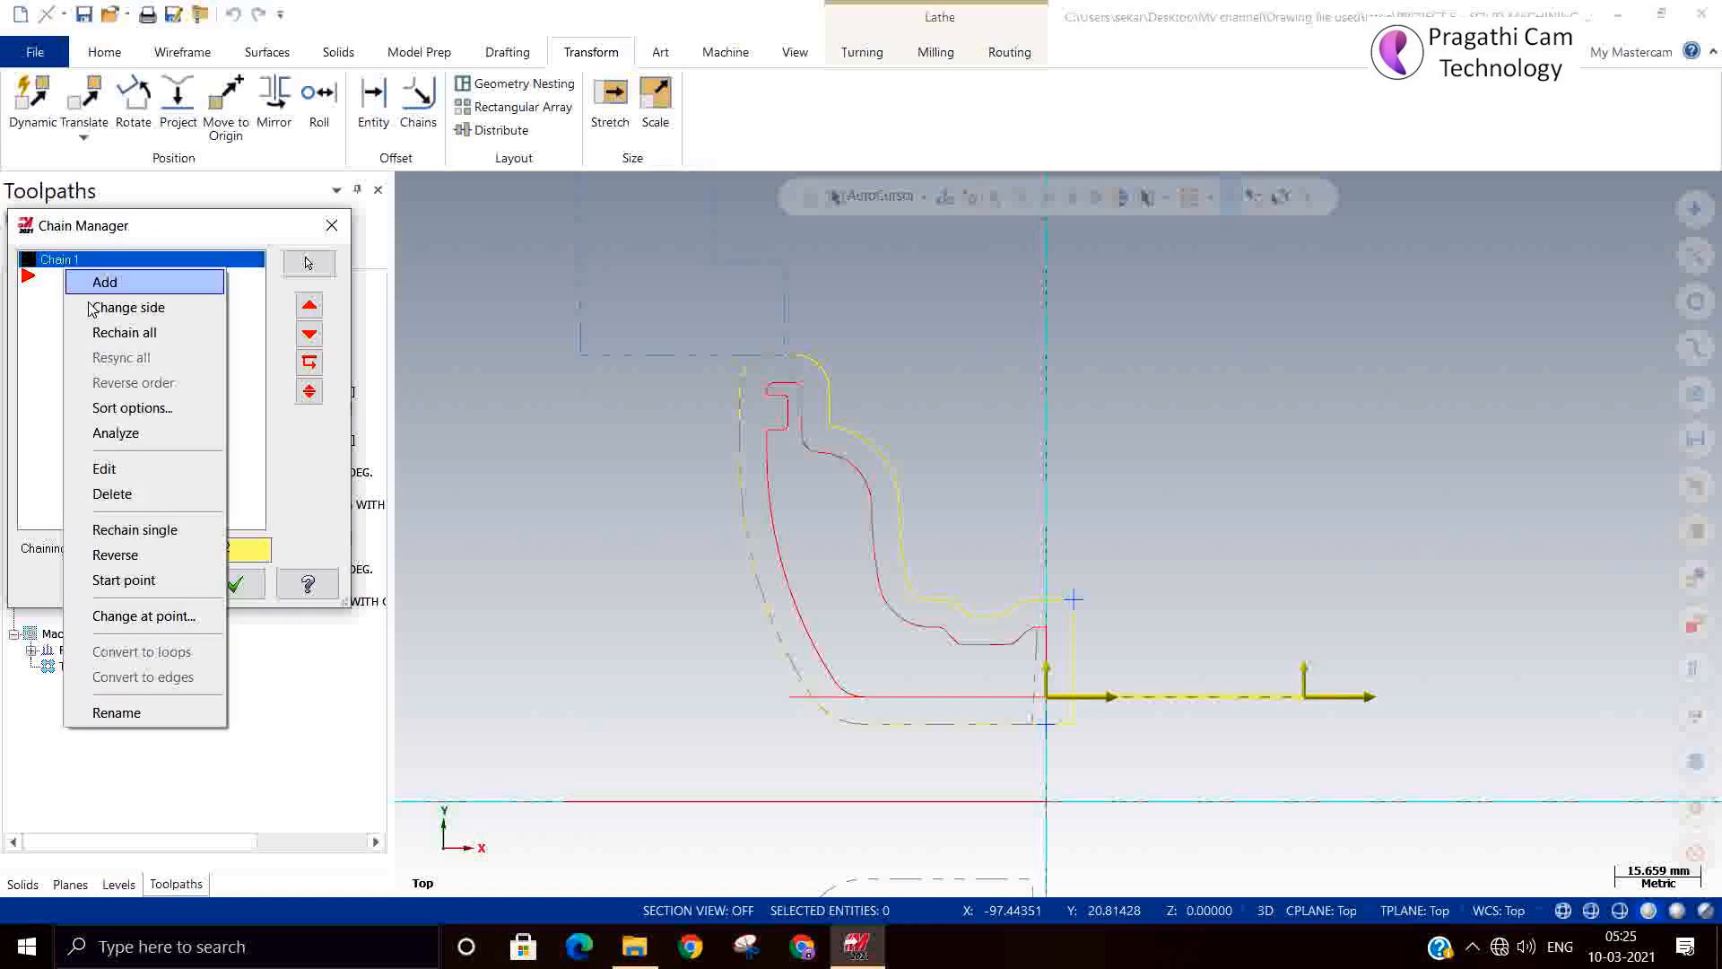
click(119, 339)
click(1022, 695)
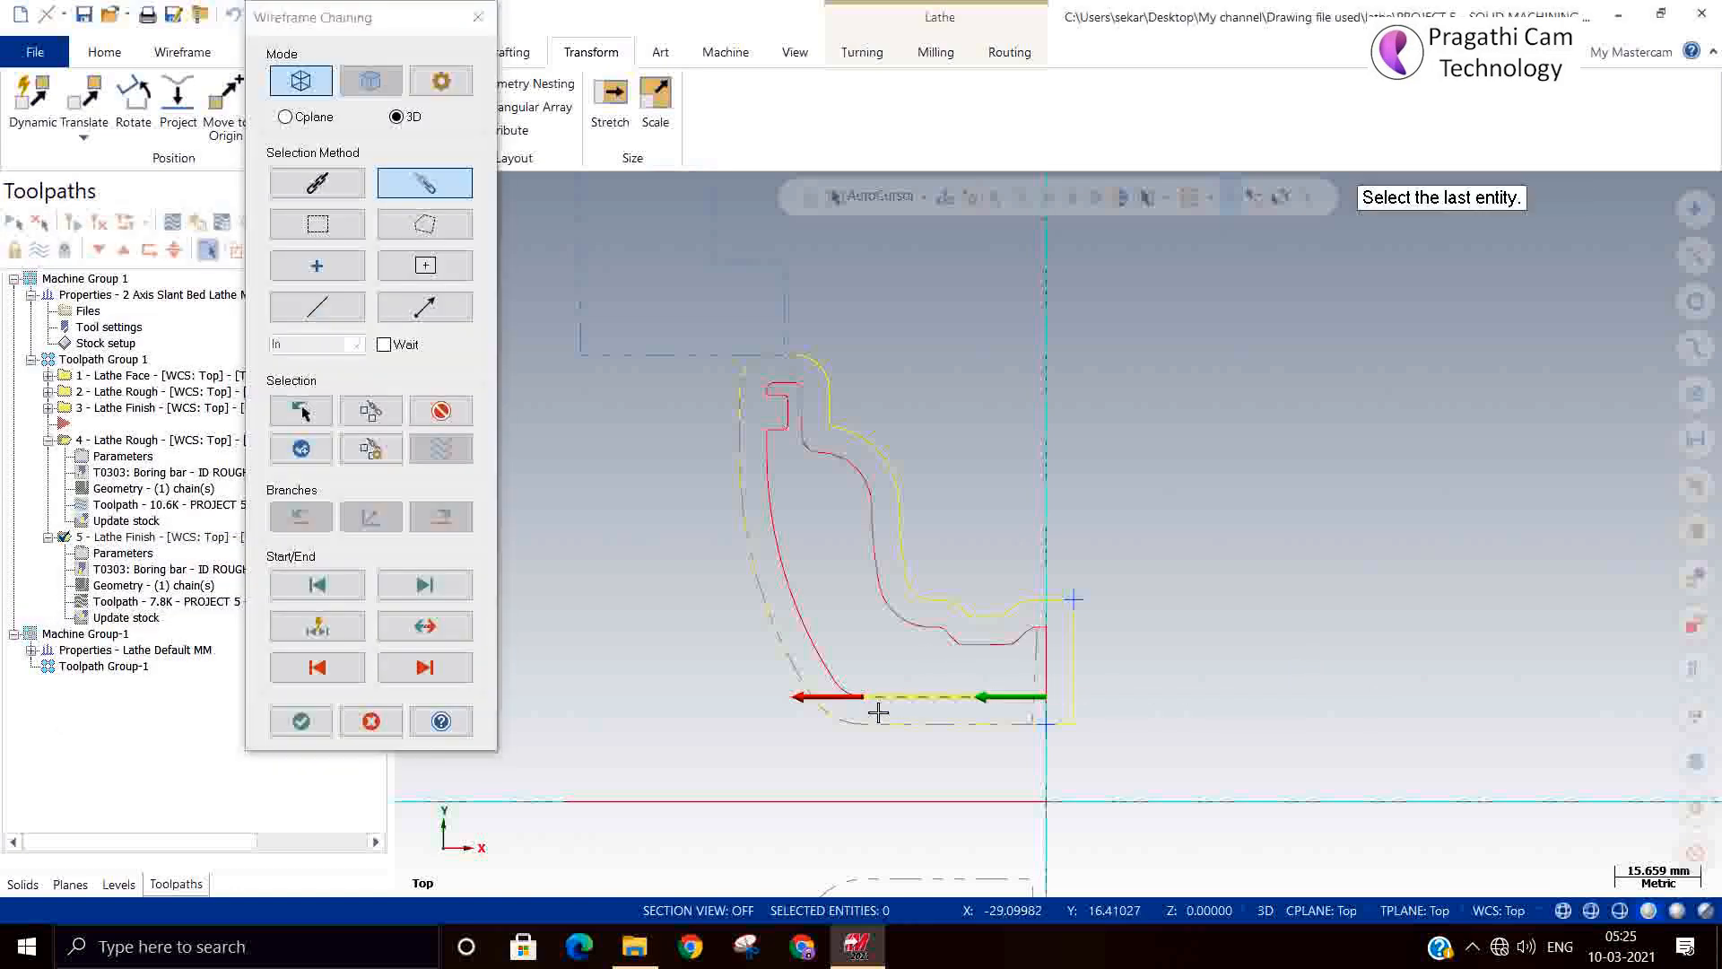
click(811, 697)
click(304, 722)
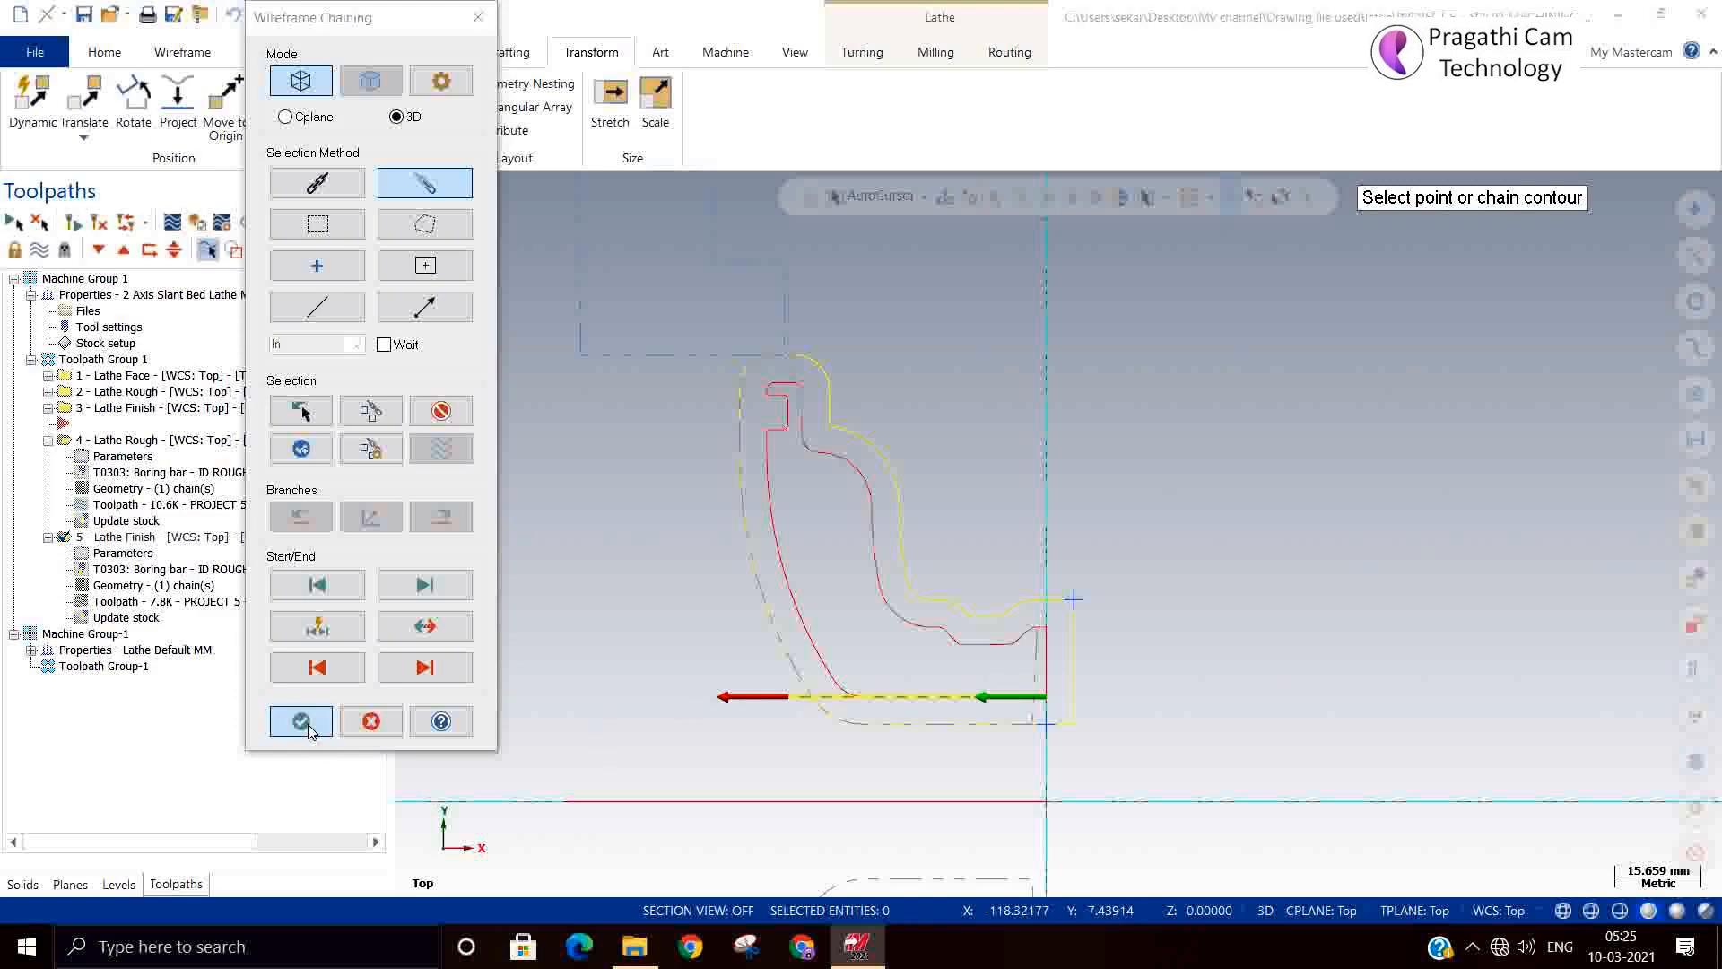
click(235, 588)
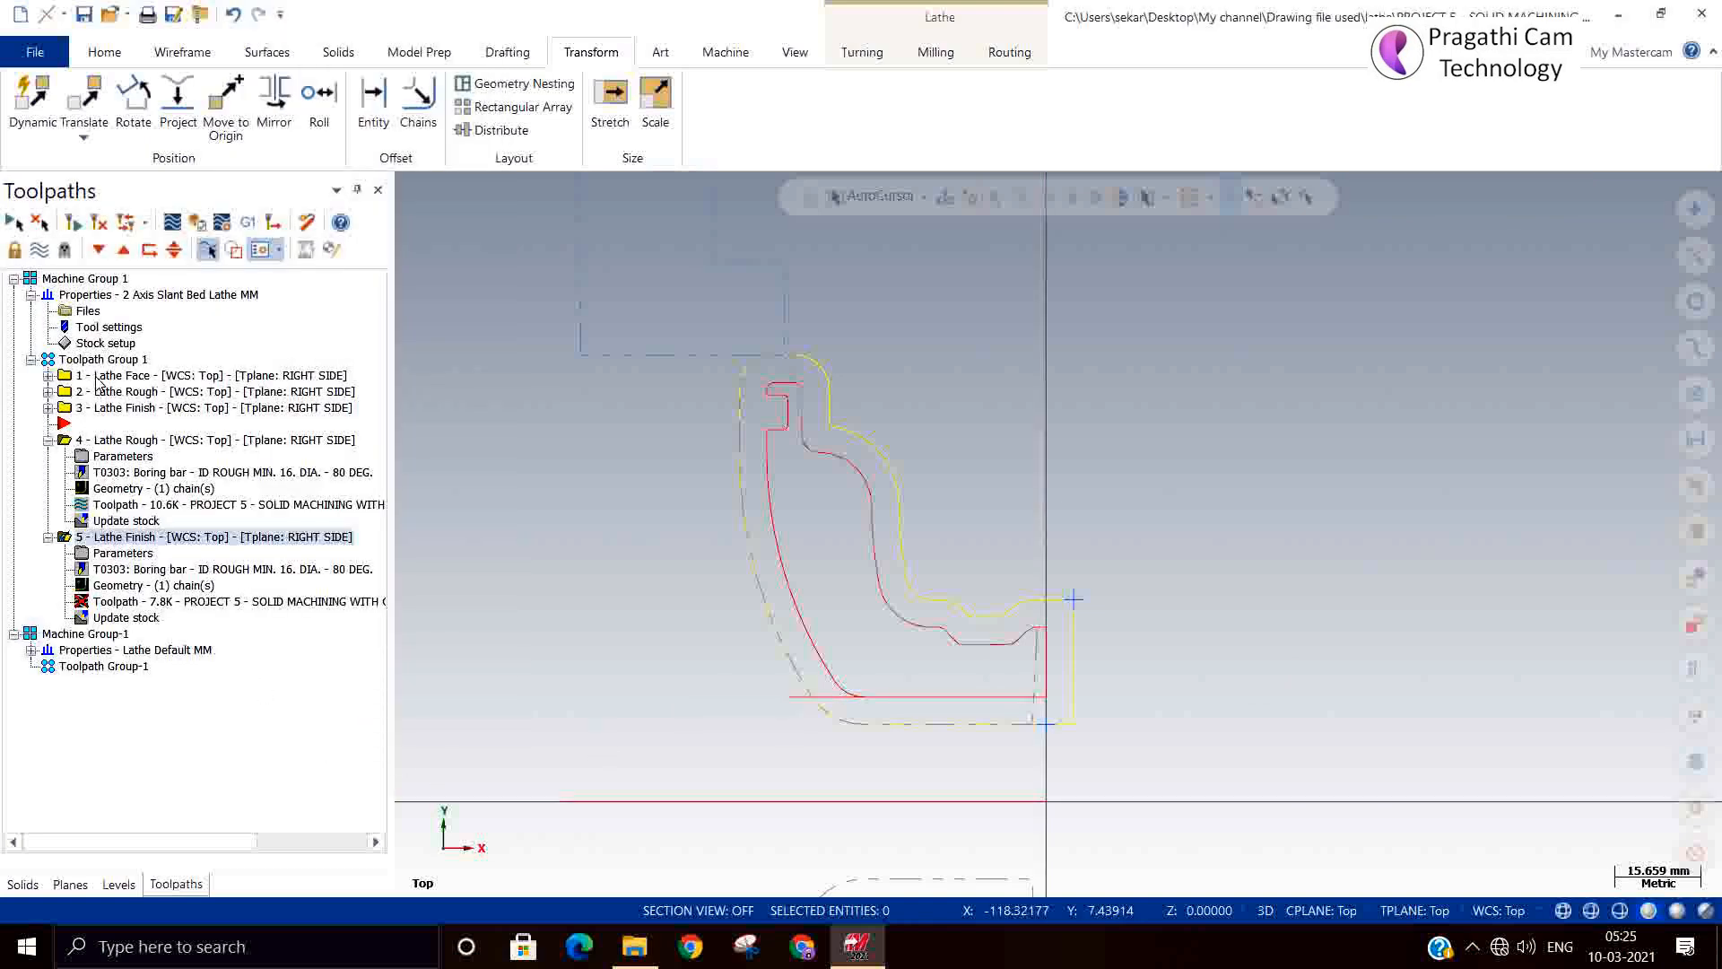
Regenerate boring Lathe Finish operation 5 and place the insert arrow below it.
click(67, 231)
click(47, 439)
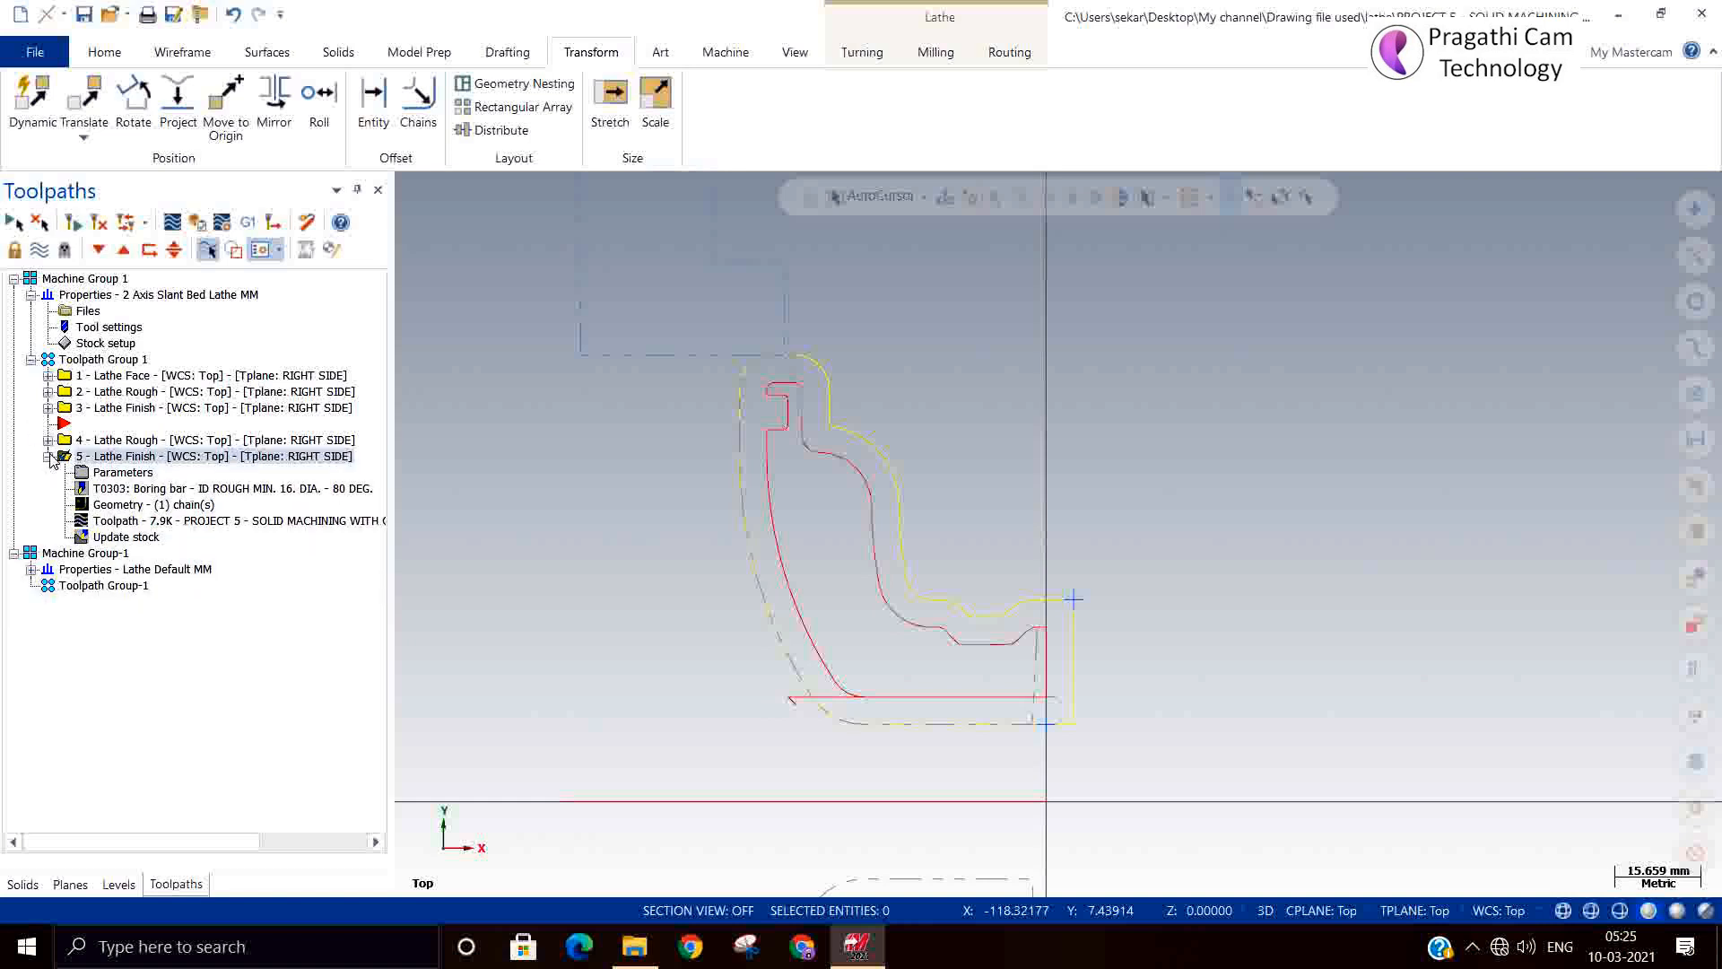
click(48, 456)
drag(49, 456, 53, 452)
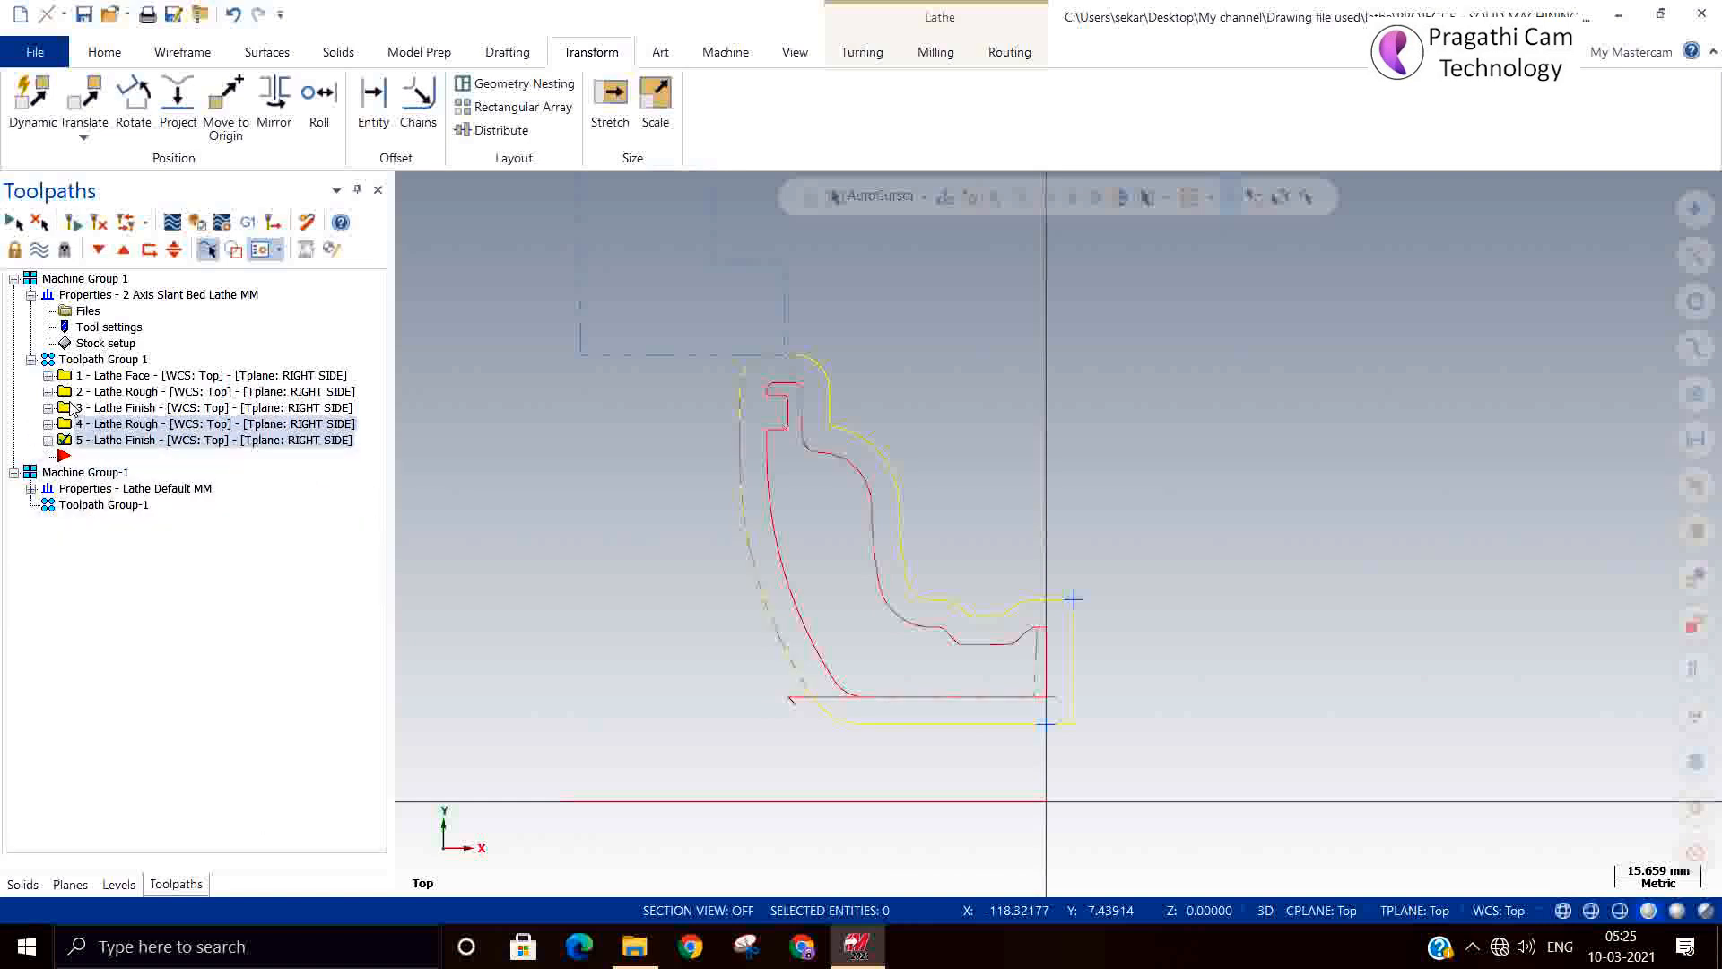
Display all five toolpaths of Toolpath Group 1 together and briefly open their backplot.
click(89, 360)
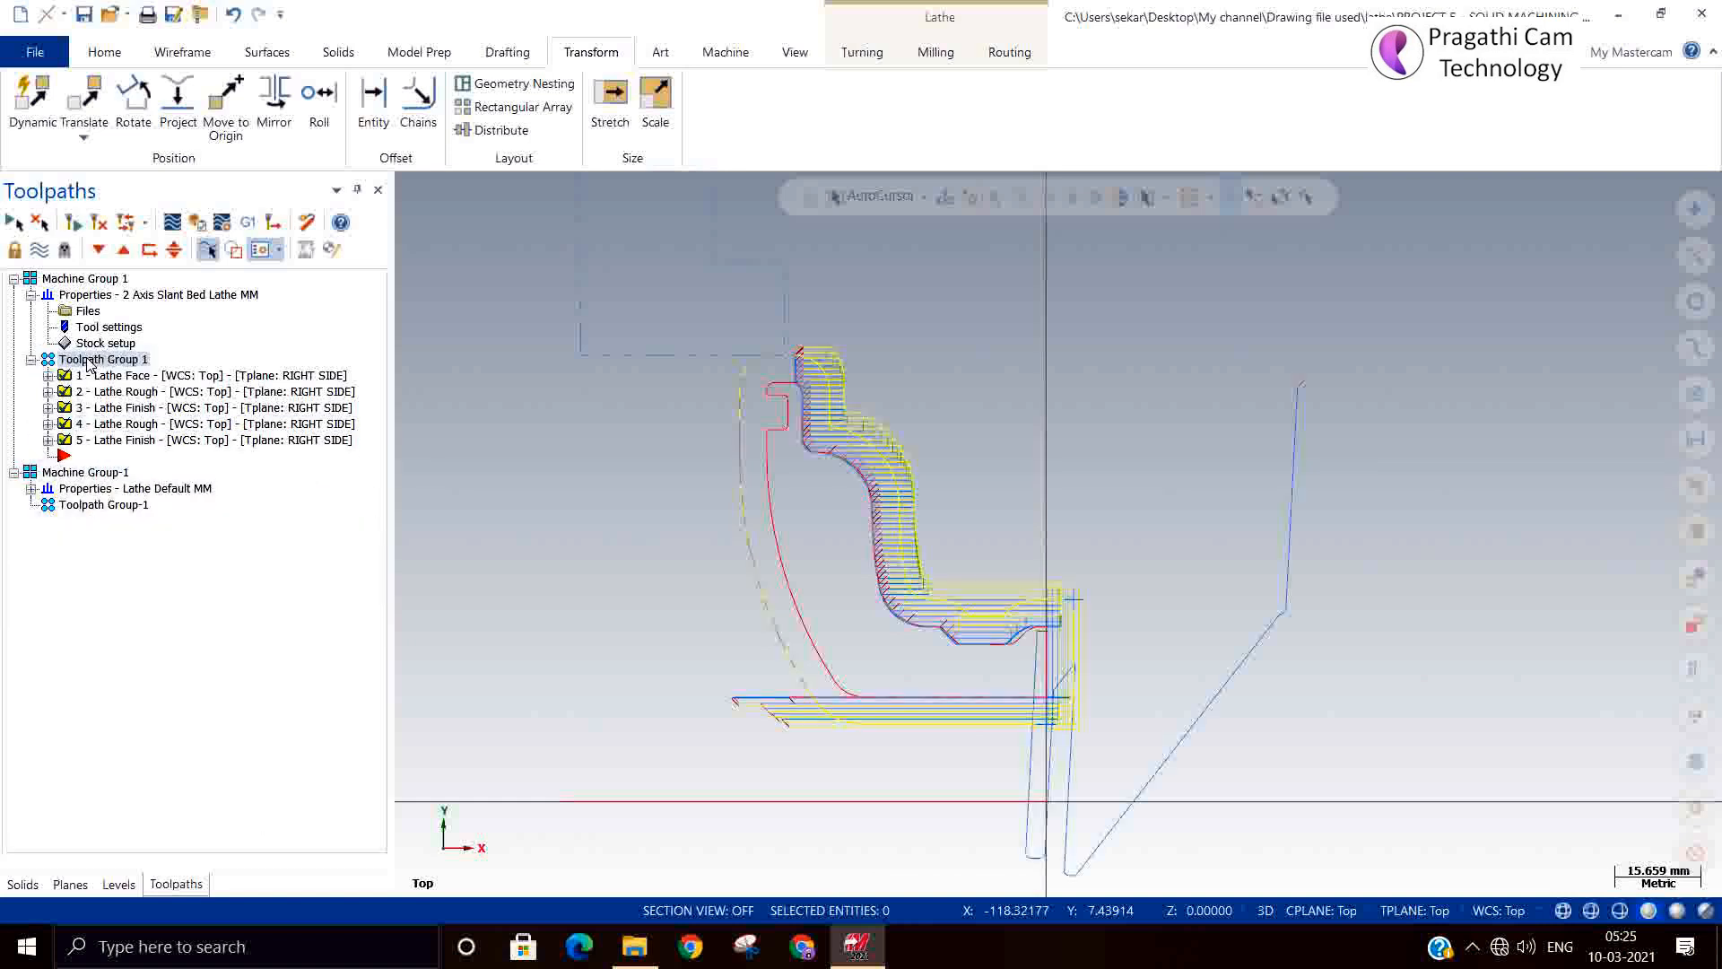
click(158, 250)
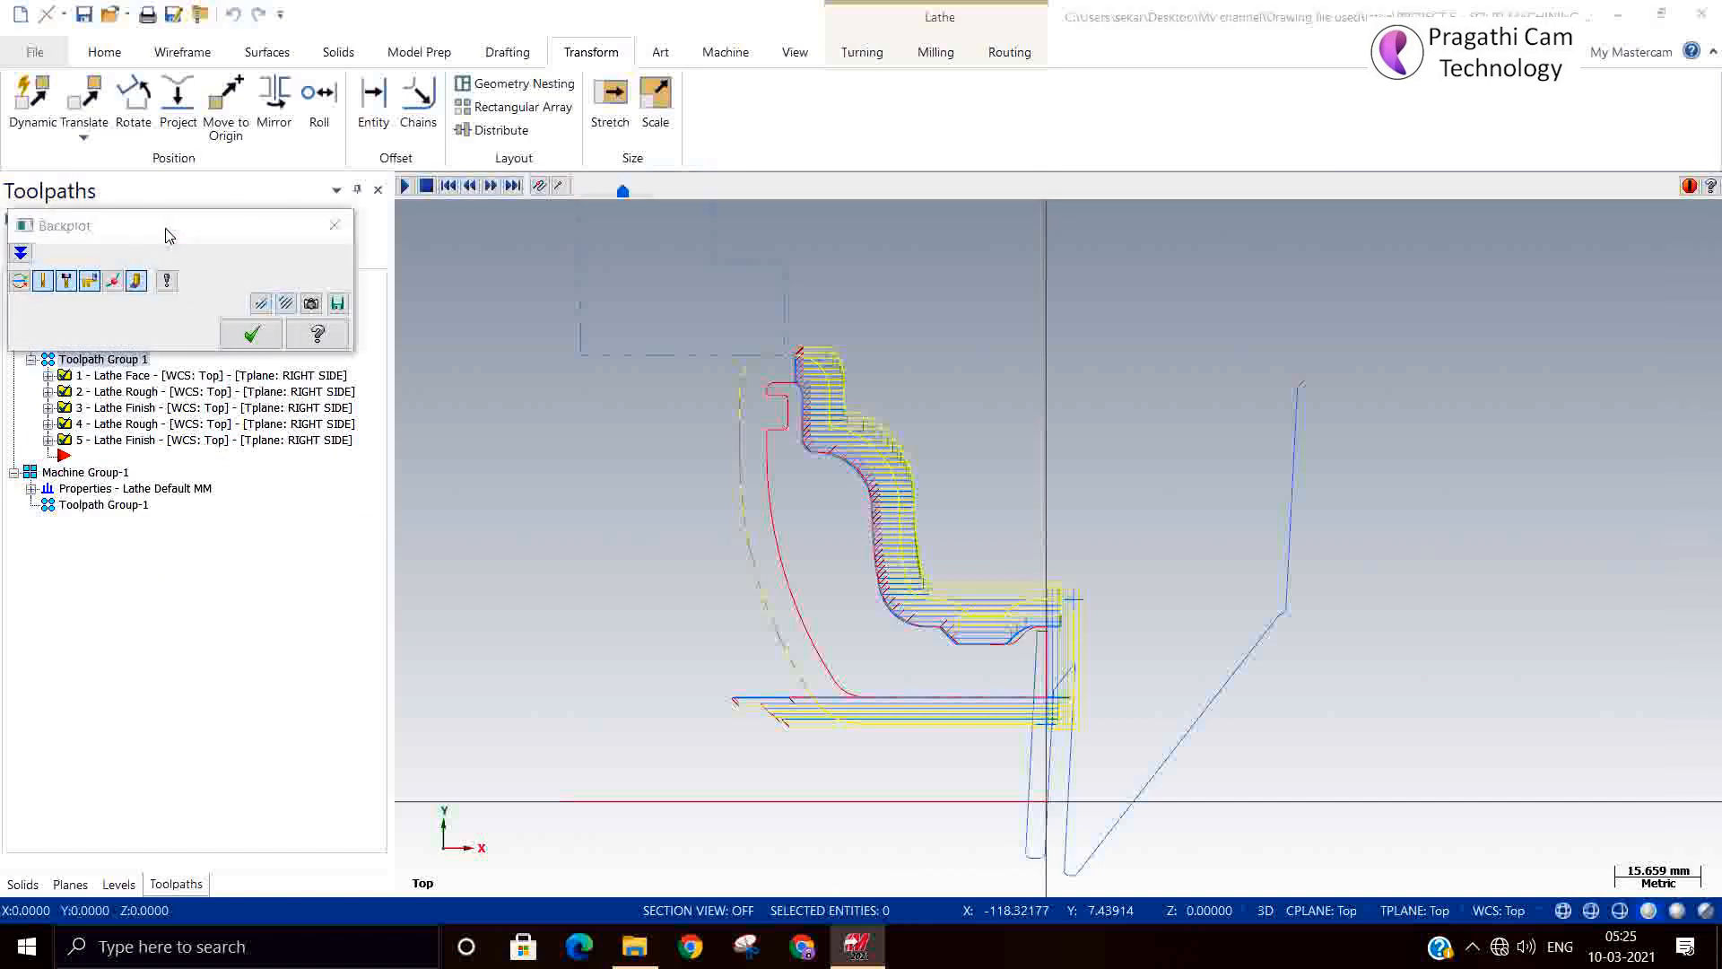
click(251, 334)
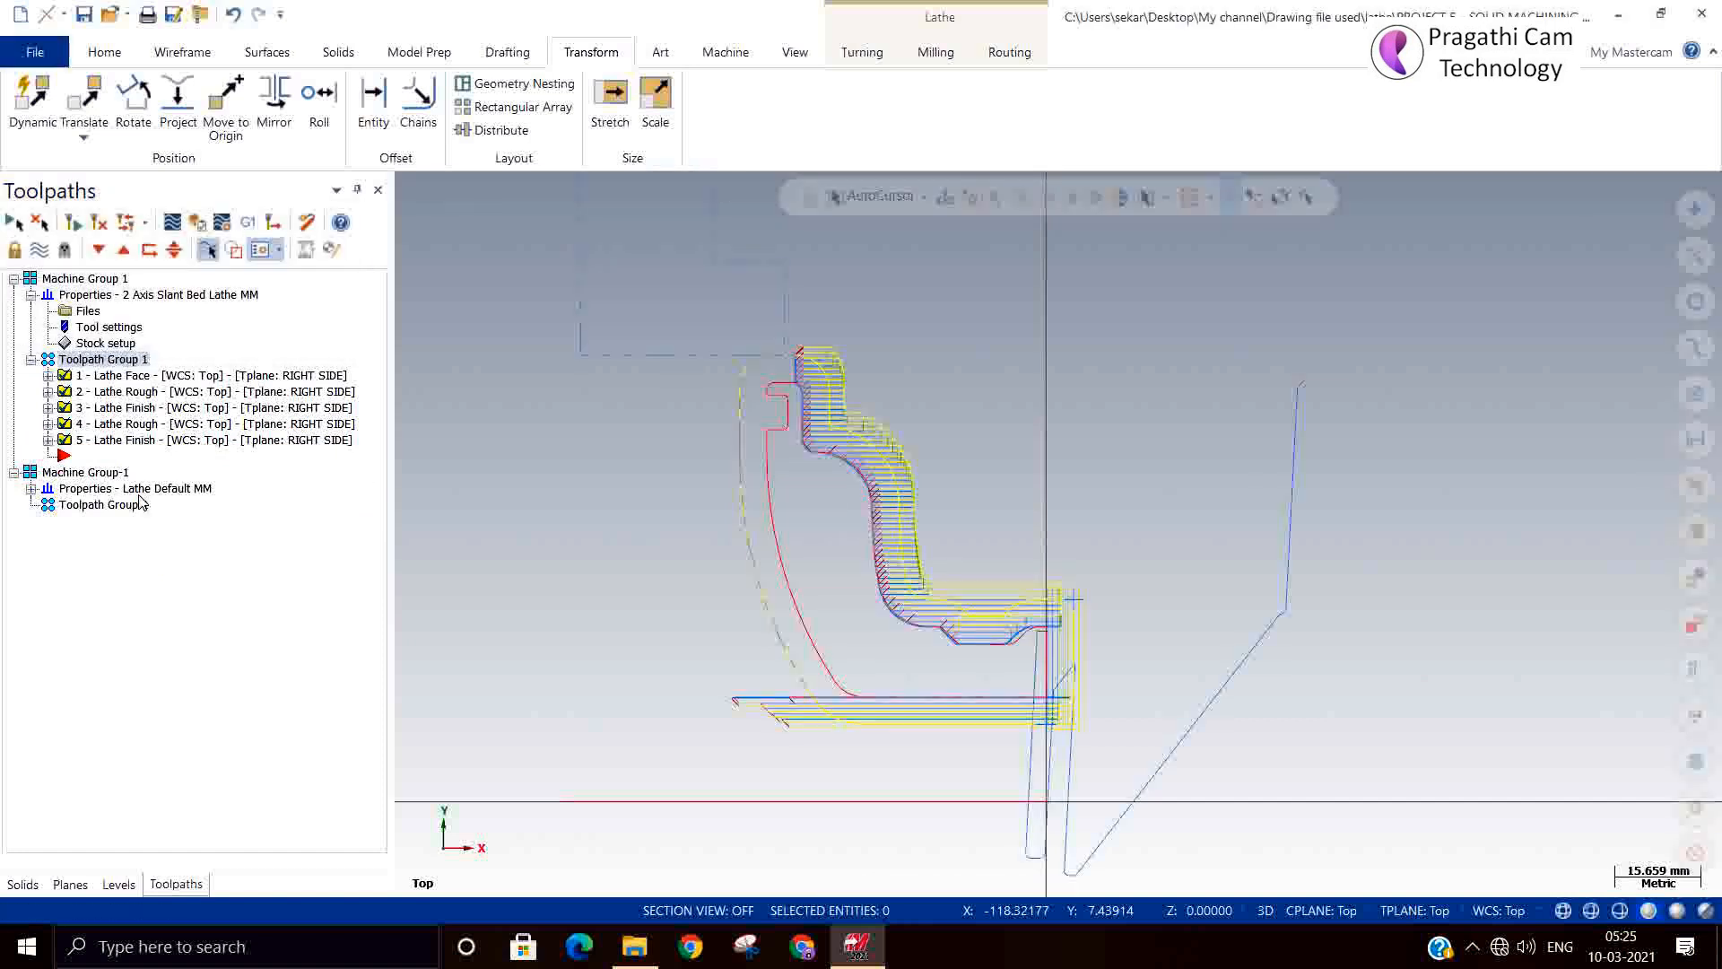
scroll(807, 619, down, 2)
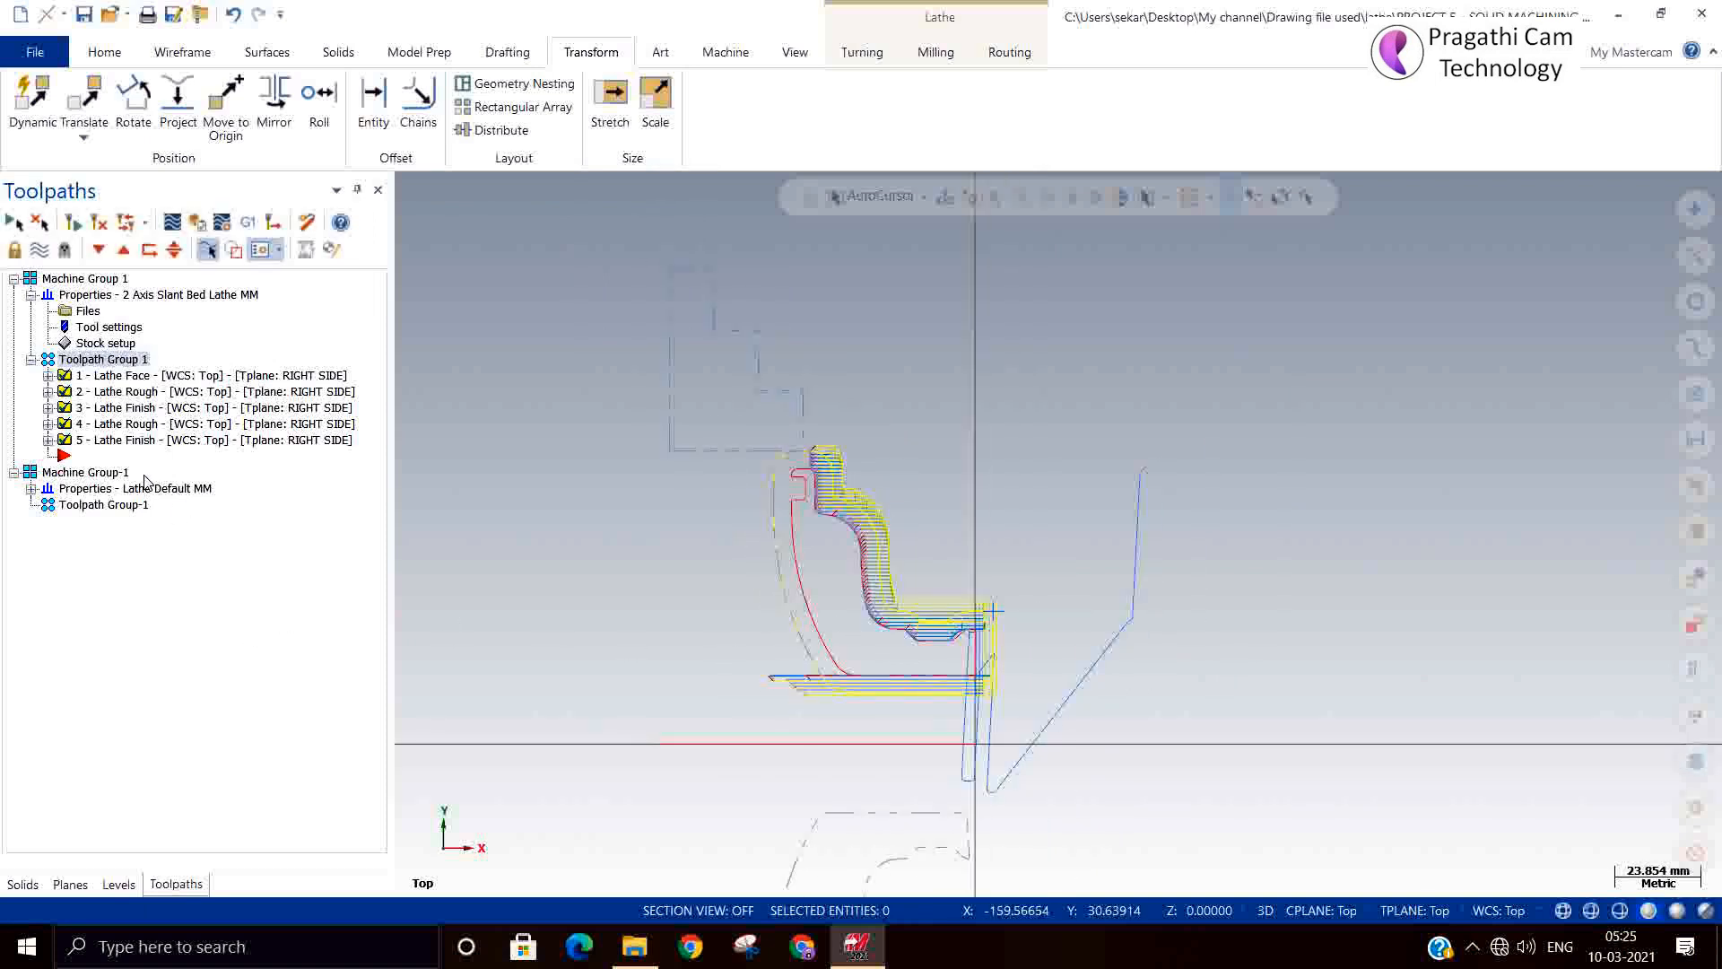
Check the chained geometry of boring Lathe Rough operation 4 in the Chain Manager.
click(47, 424)
click(93, 473)
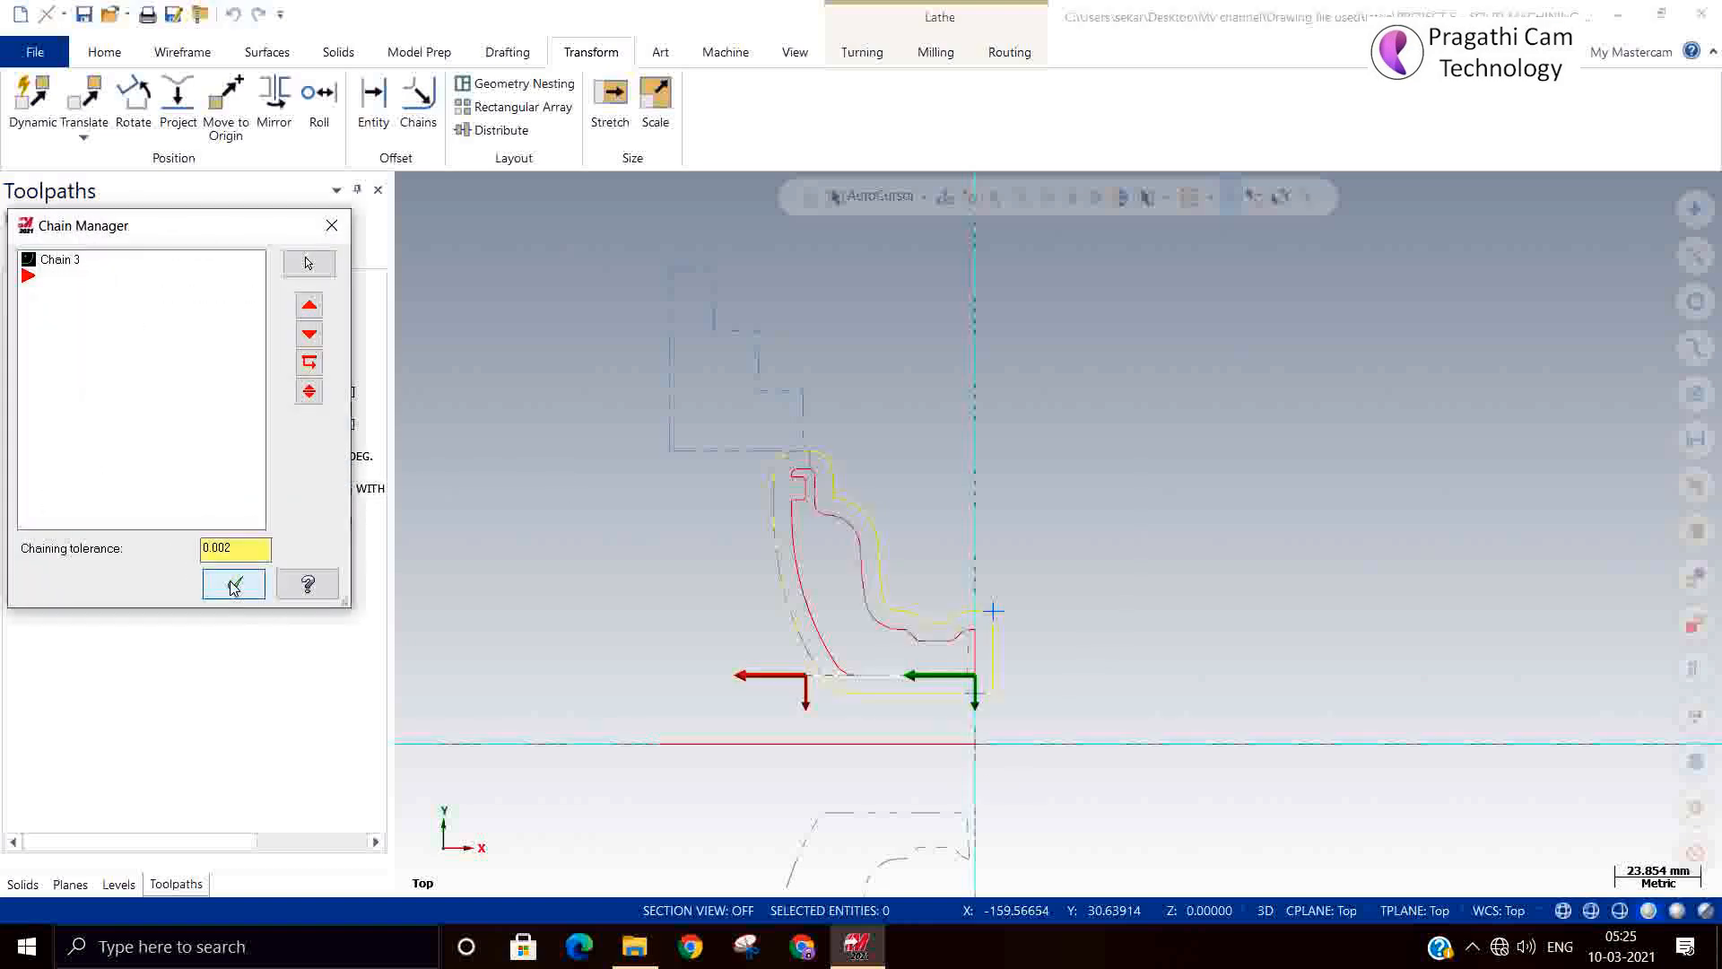
click(234, 584)
click(48, 425)
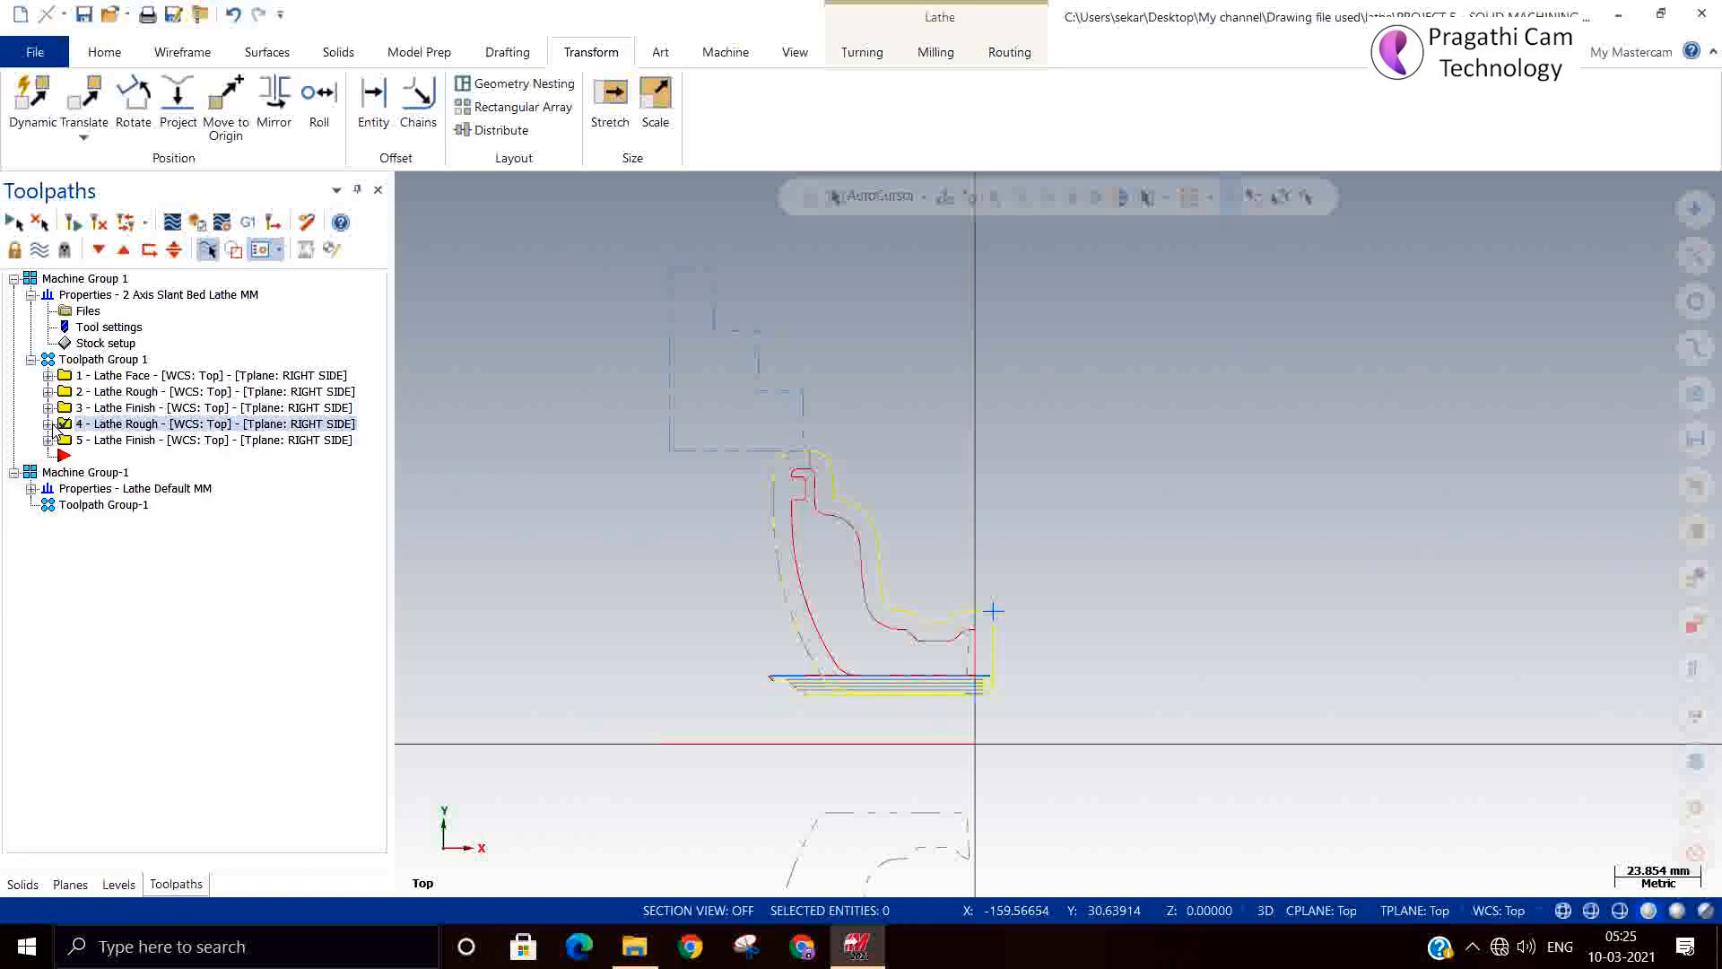
Play the backplot of all five operations in Toolpath Group 1 against the casting stock and chuck jaws.
click(72, 361)
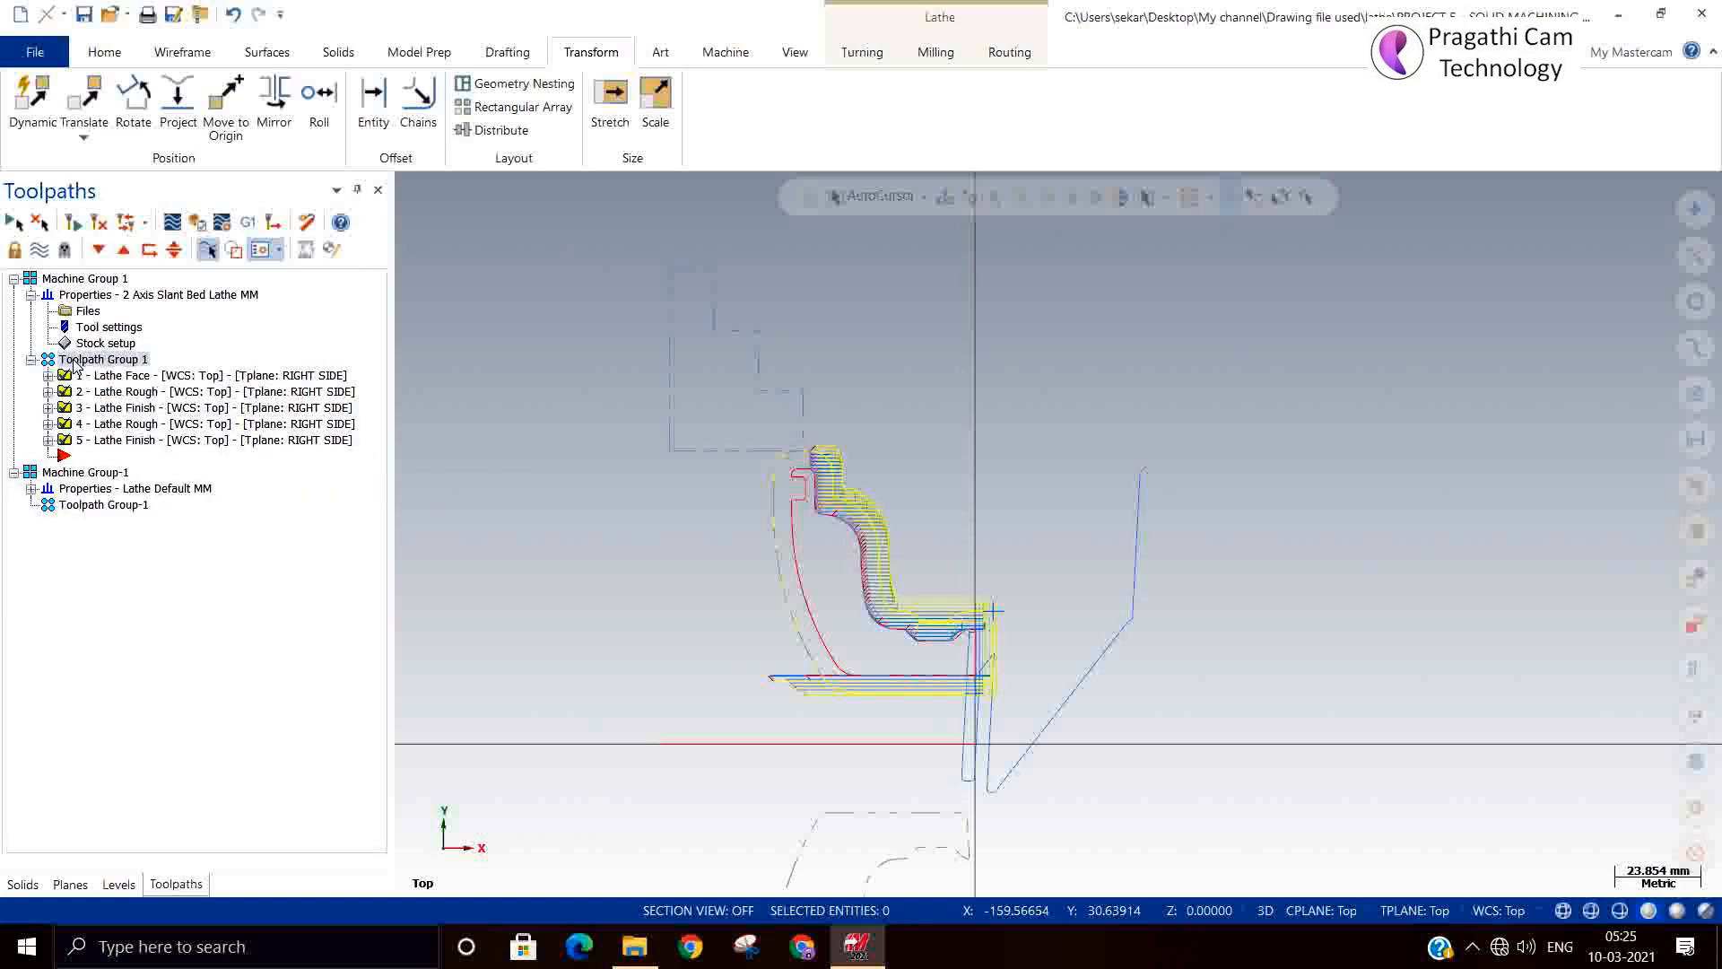
click(172, 222)
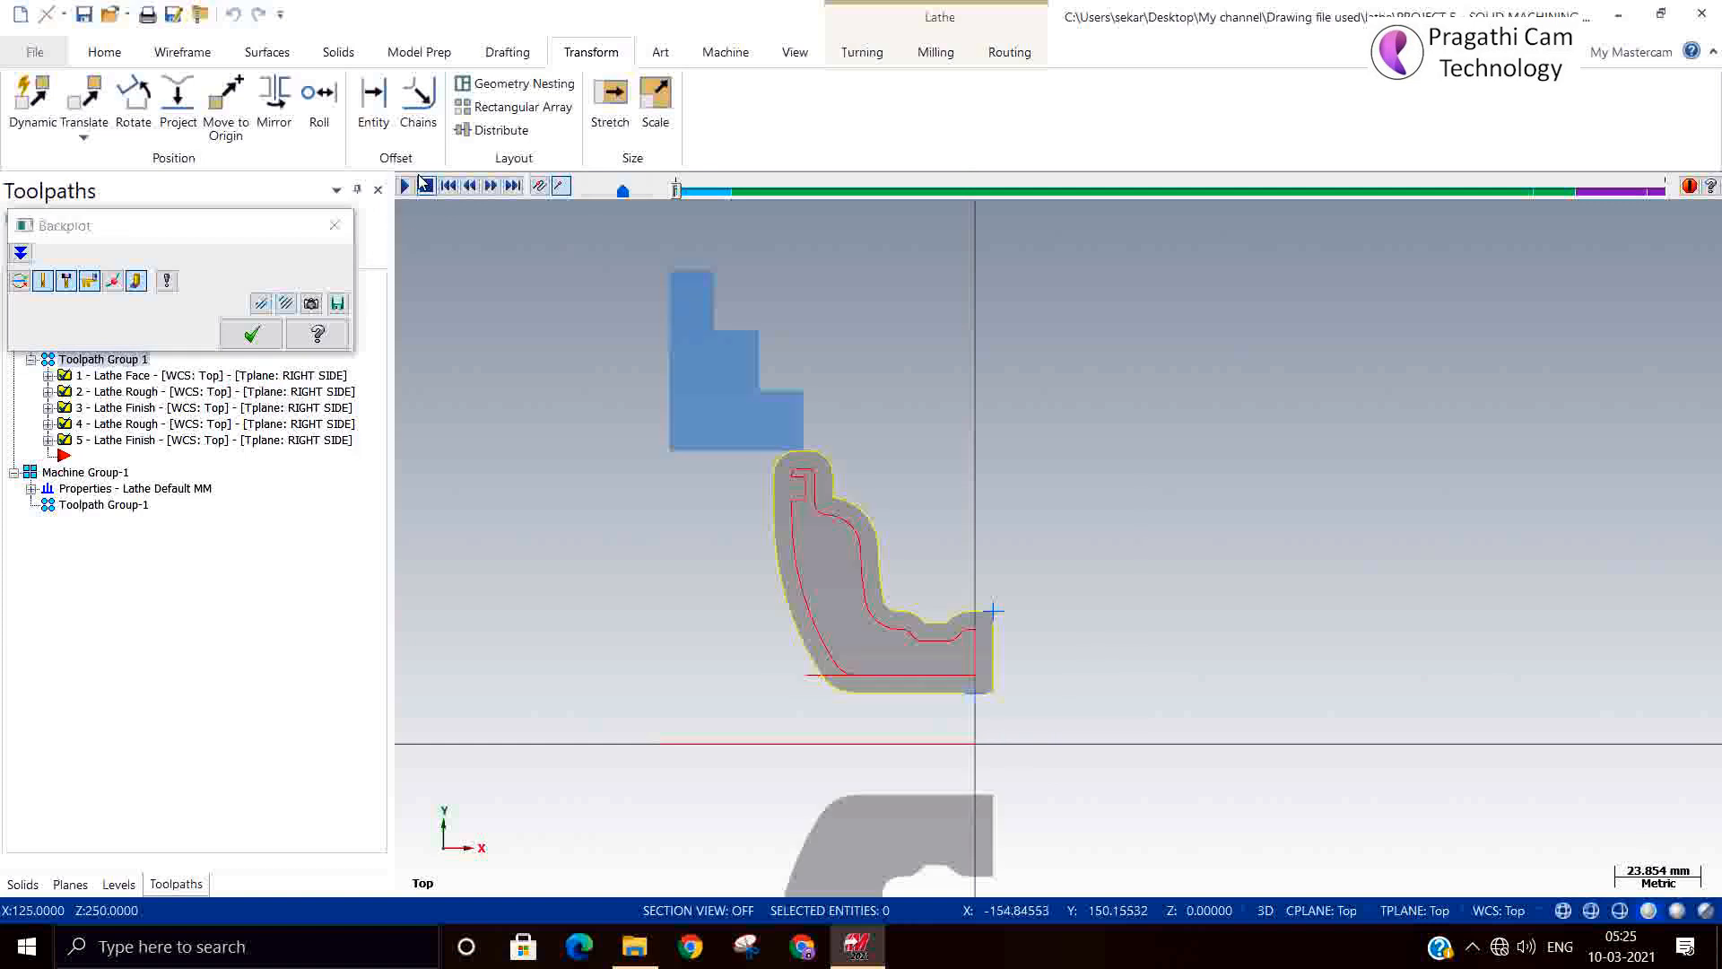
click(405, 186)
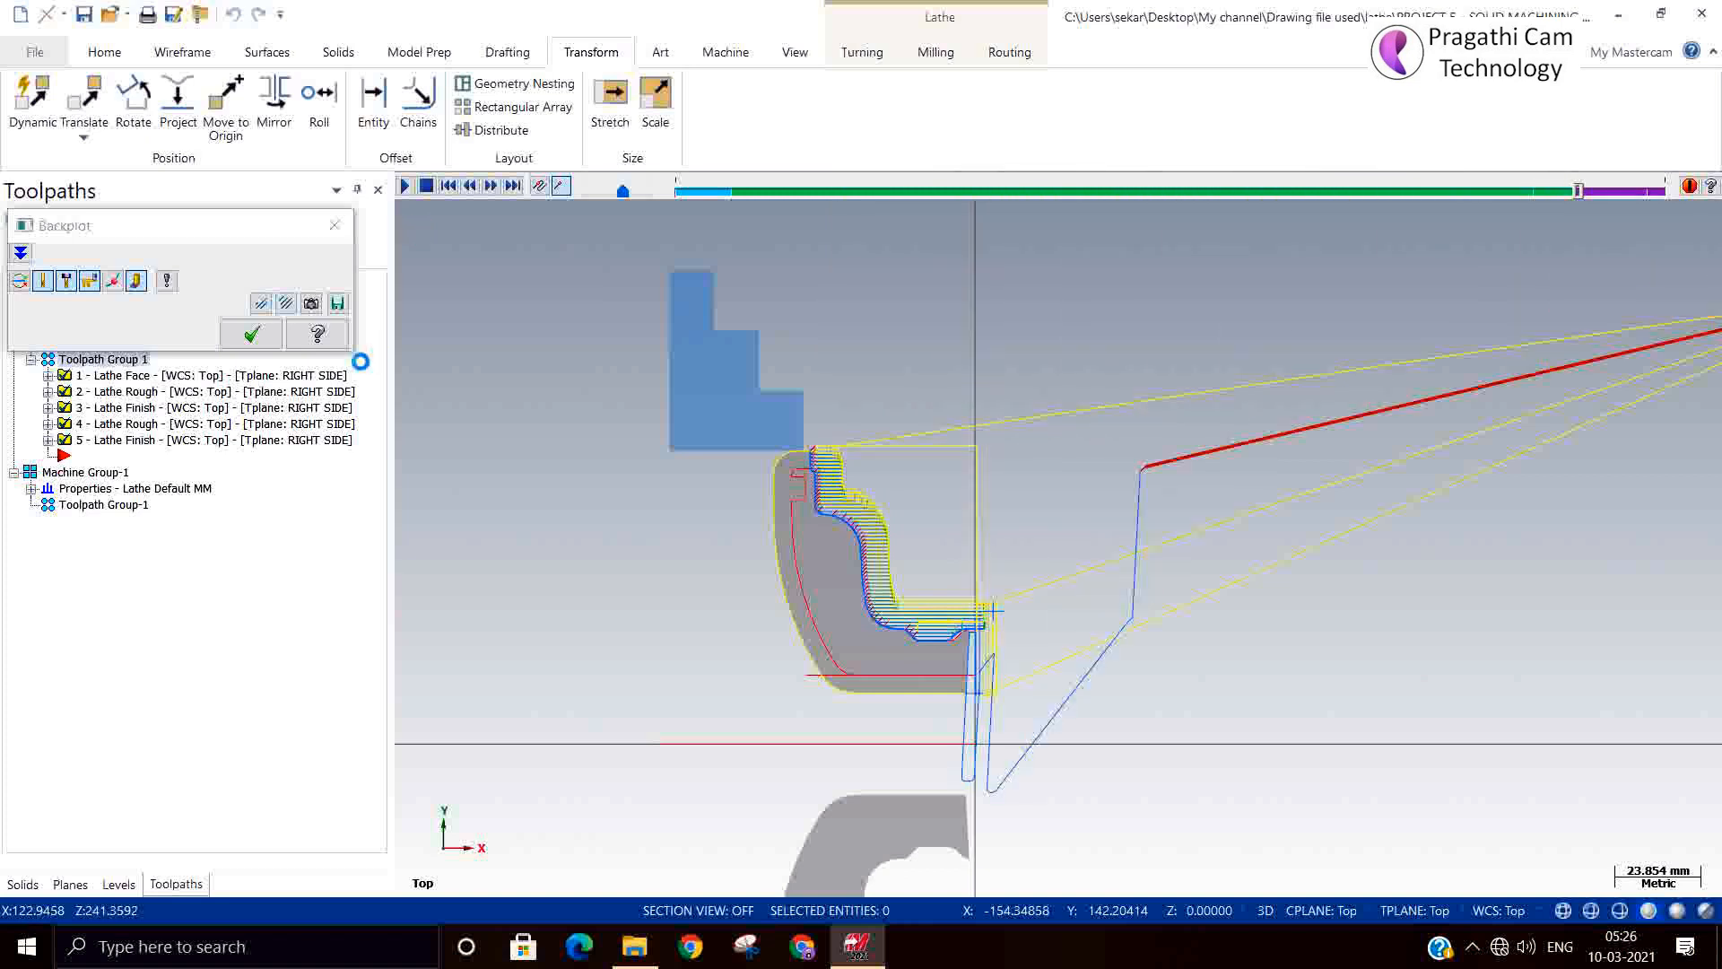
click(251, 335)
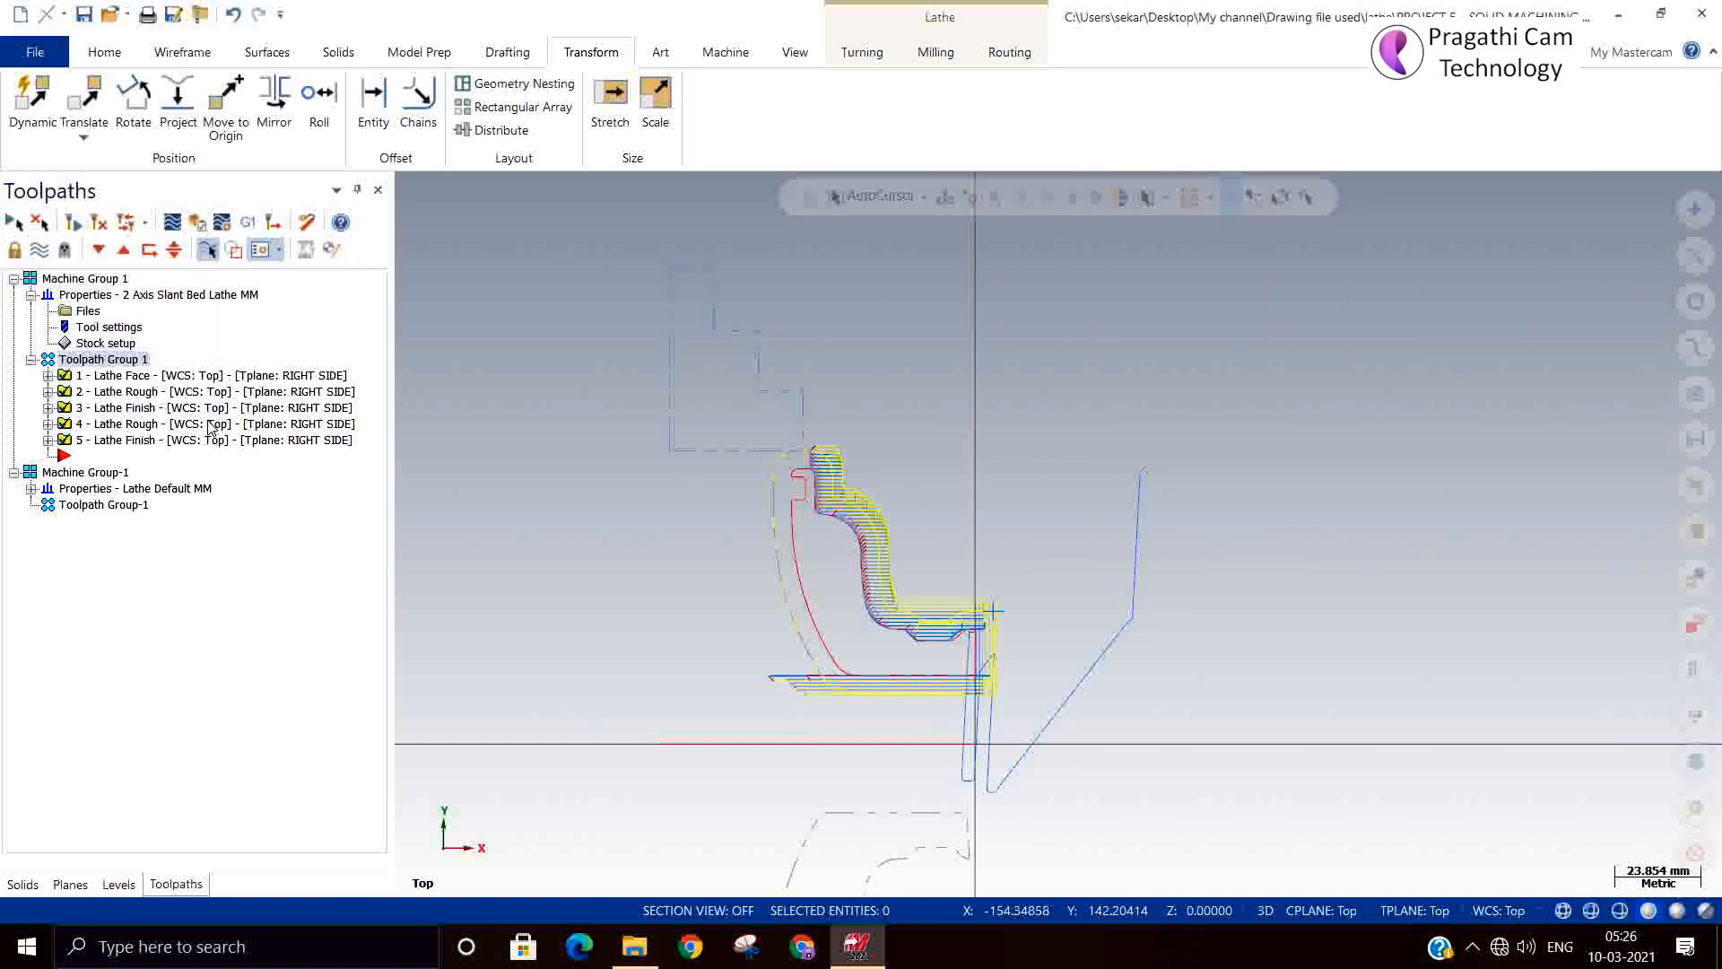
Delete the misplaced chain from the geometry of outer Lathe Finish operation 3.
click(49, 392)
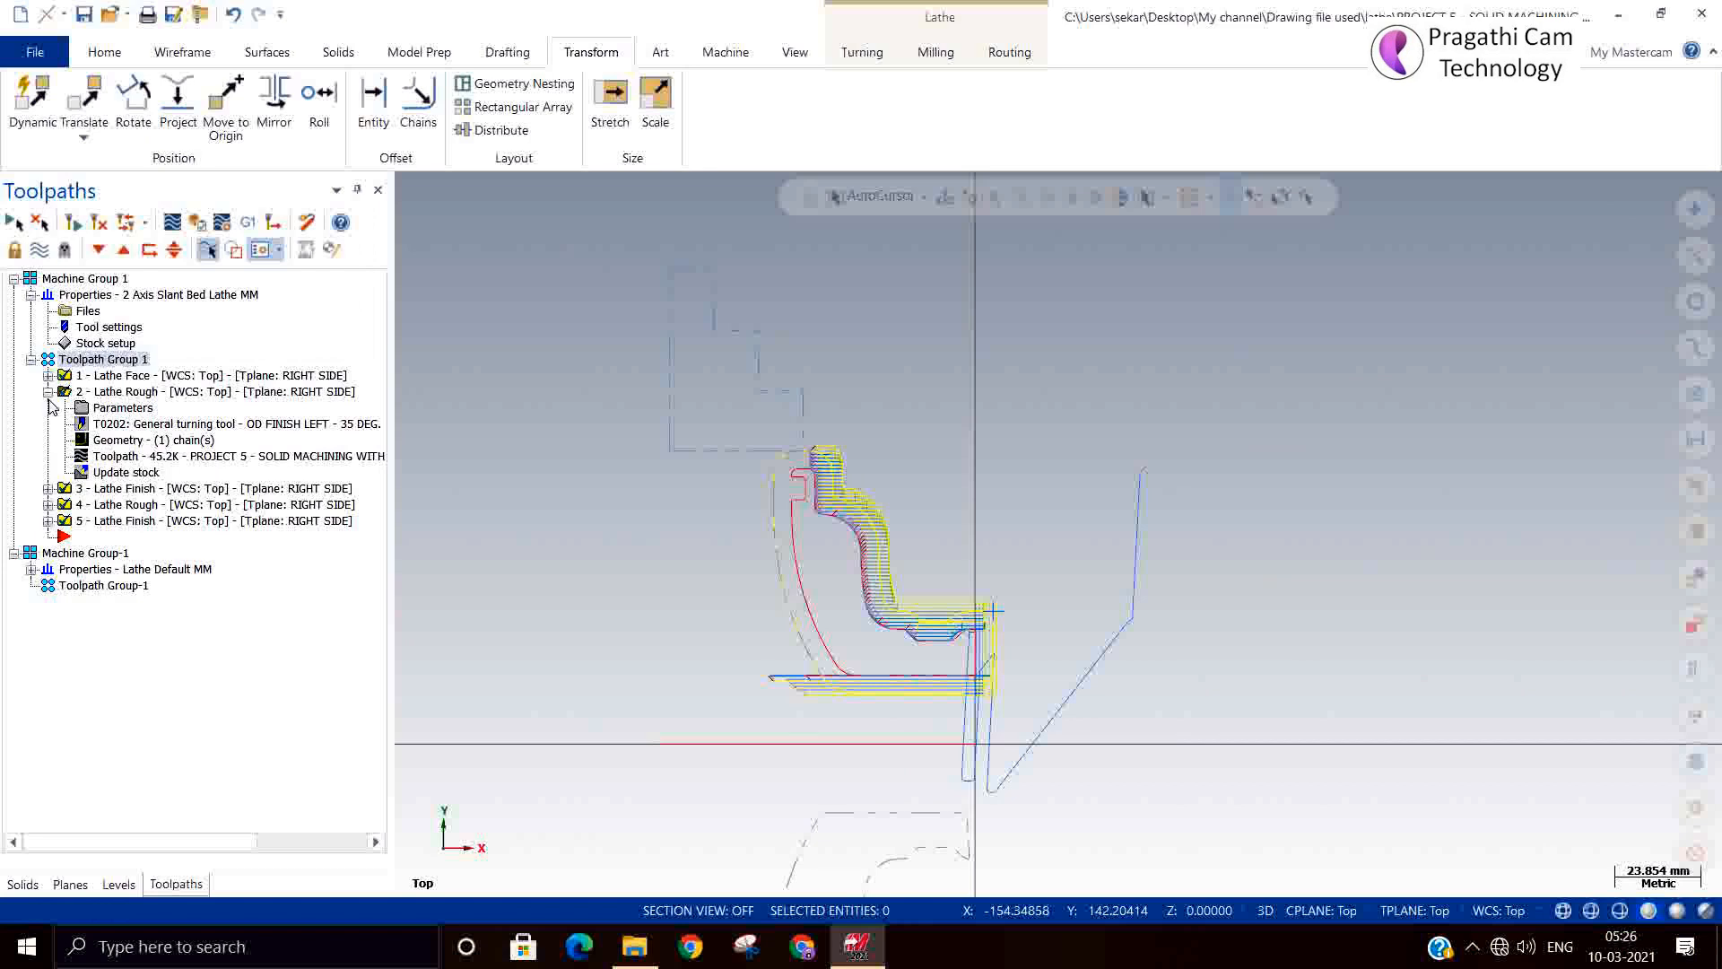
click(48, 393)
click(48, 408)
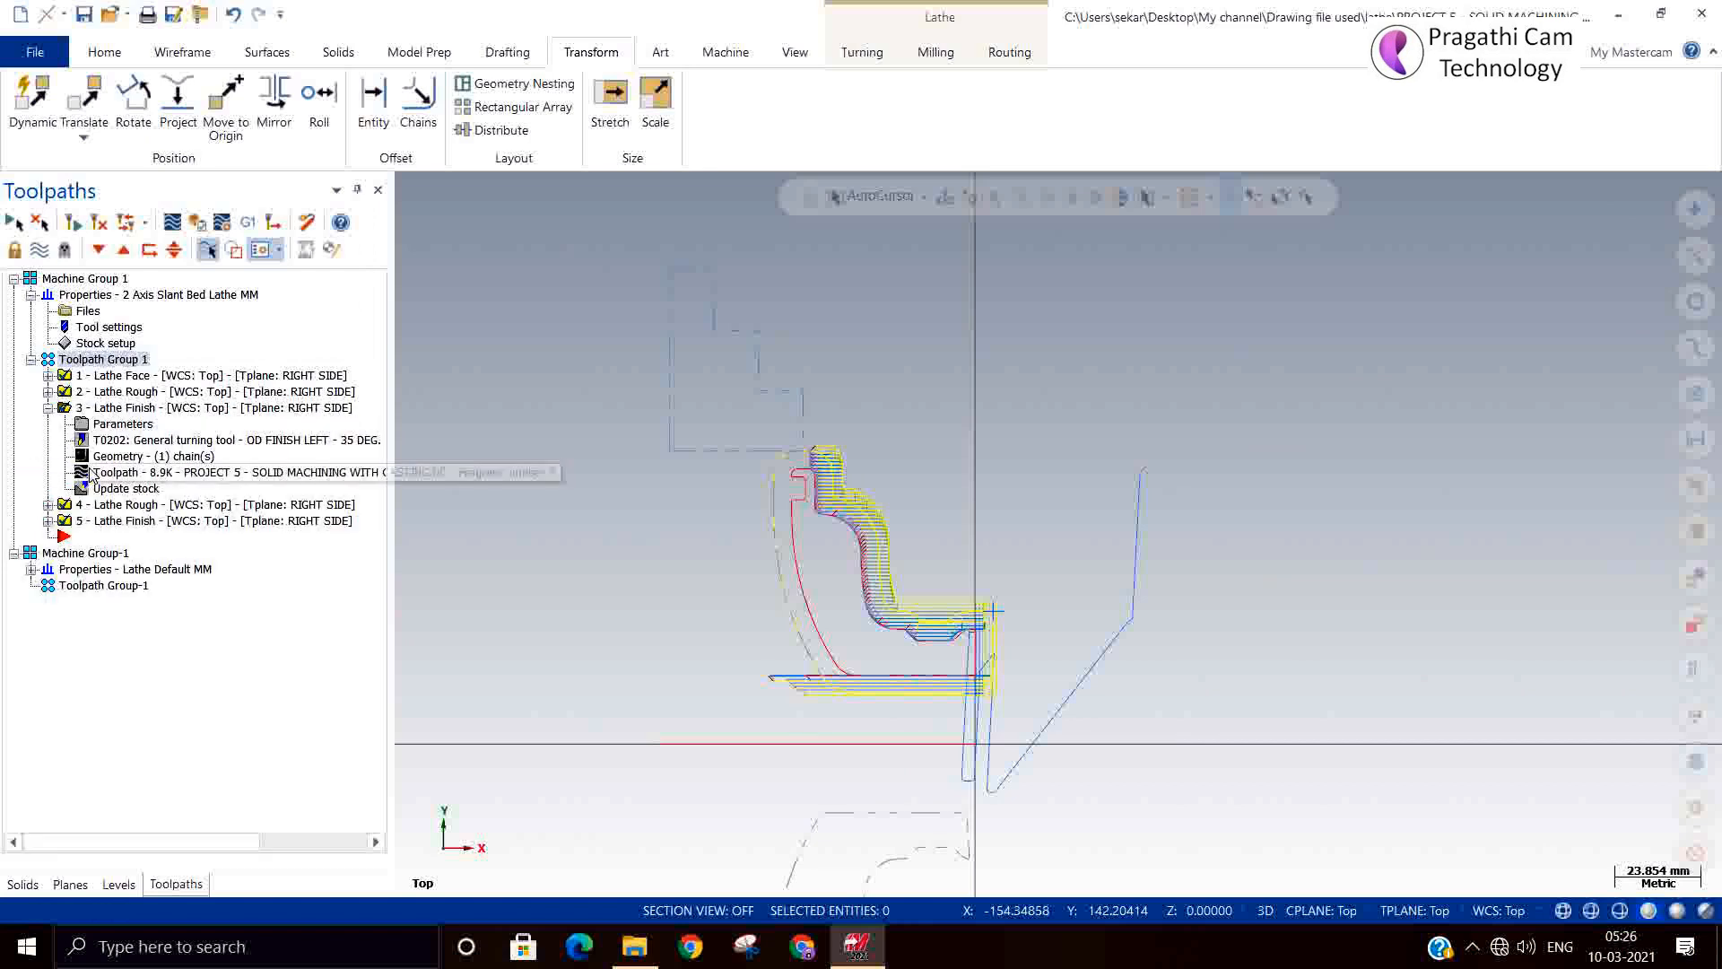
click(123, 458)
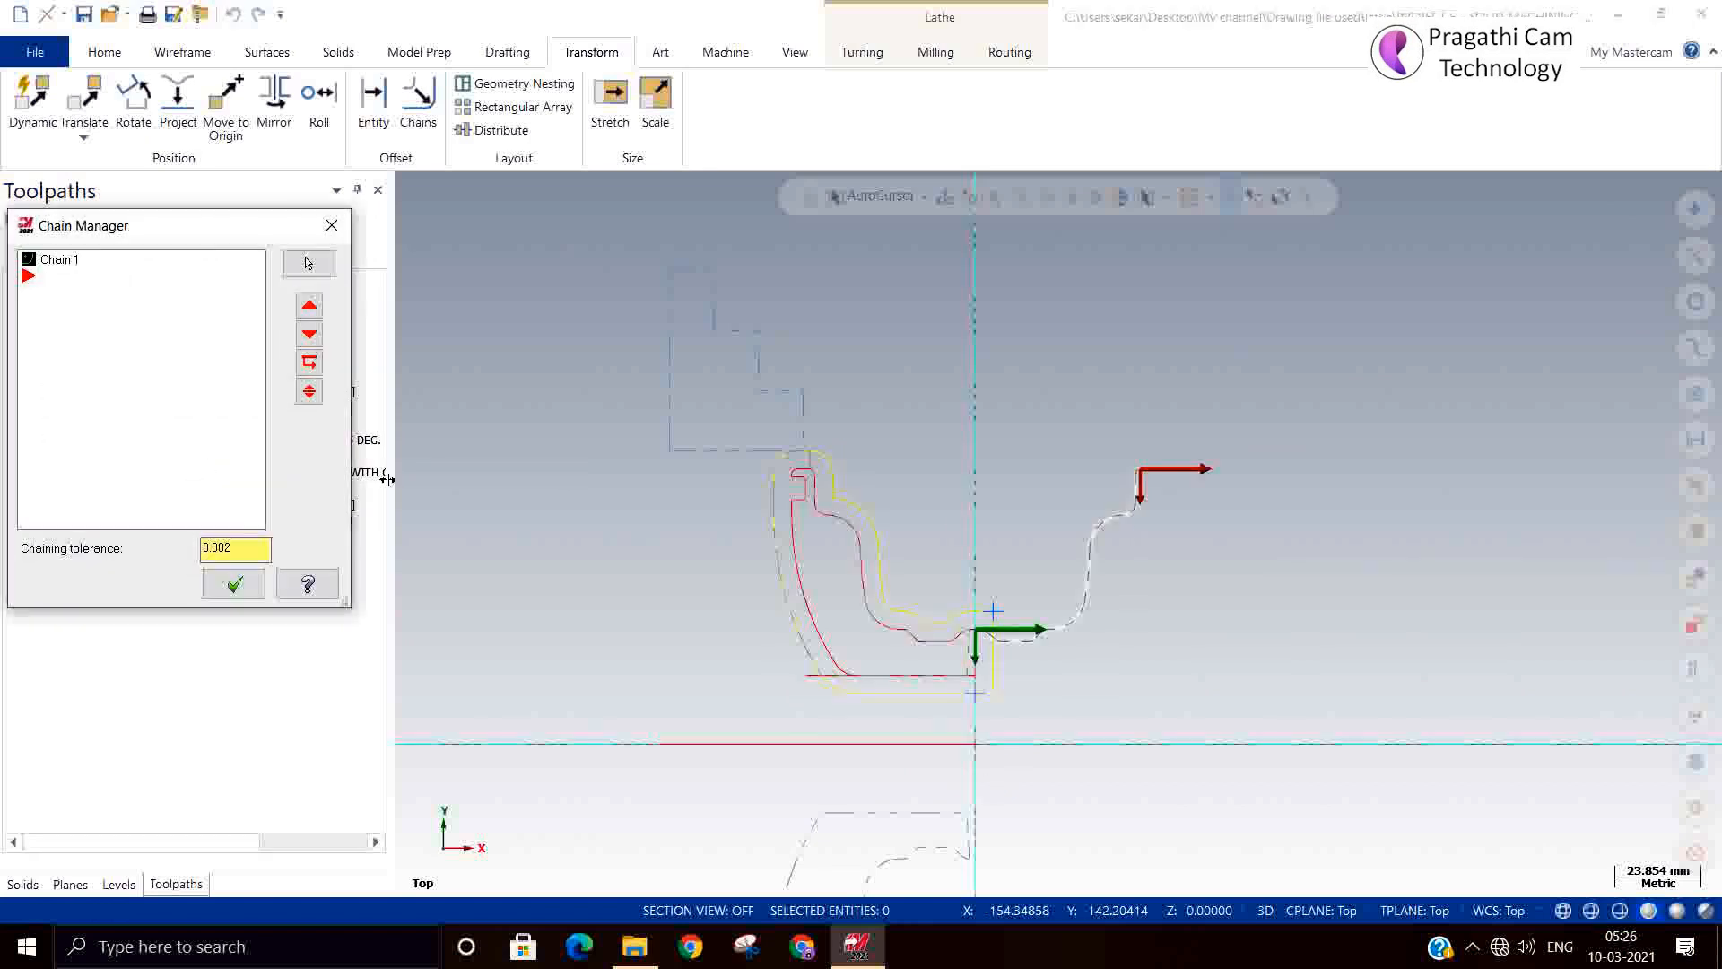
click(50, 269)
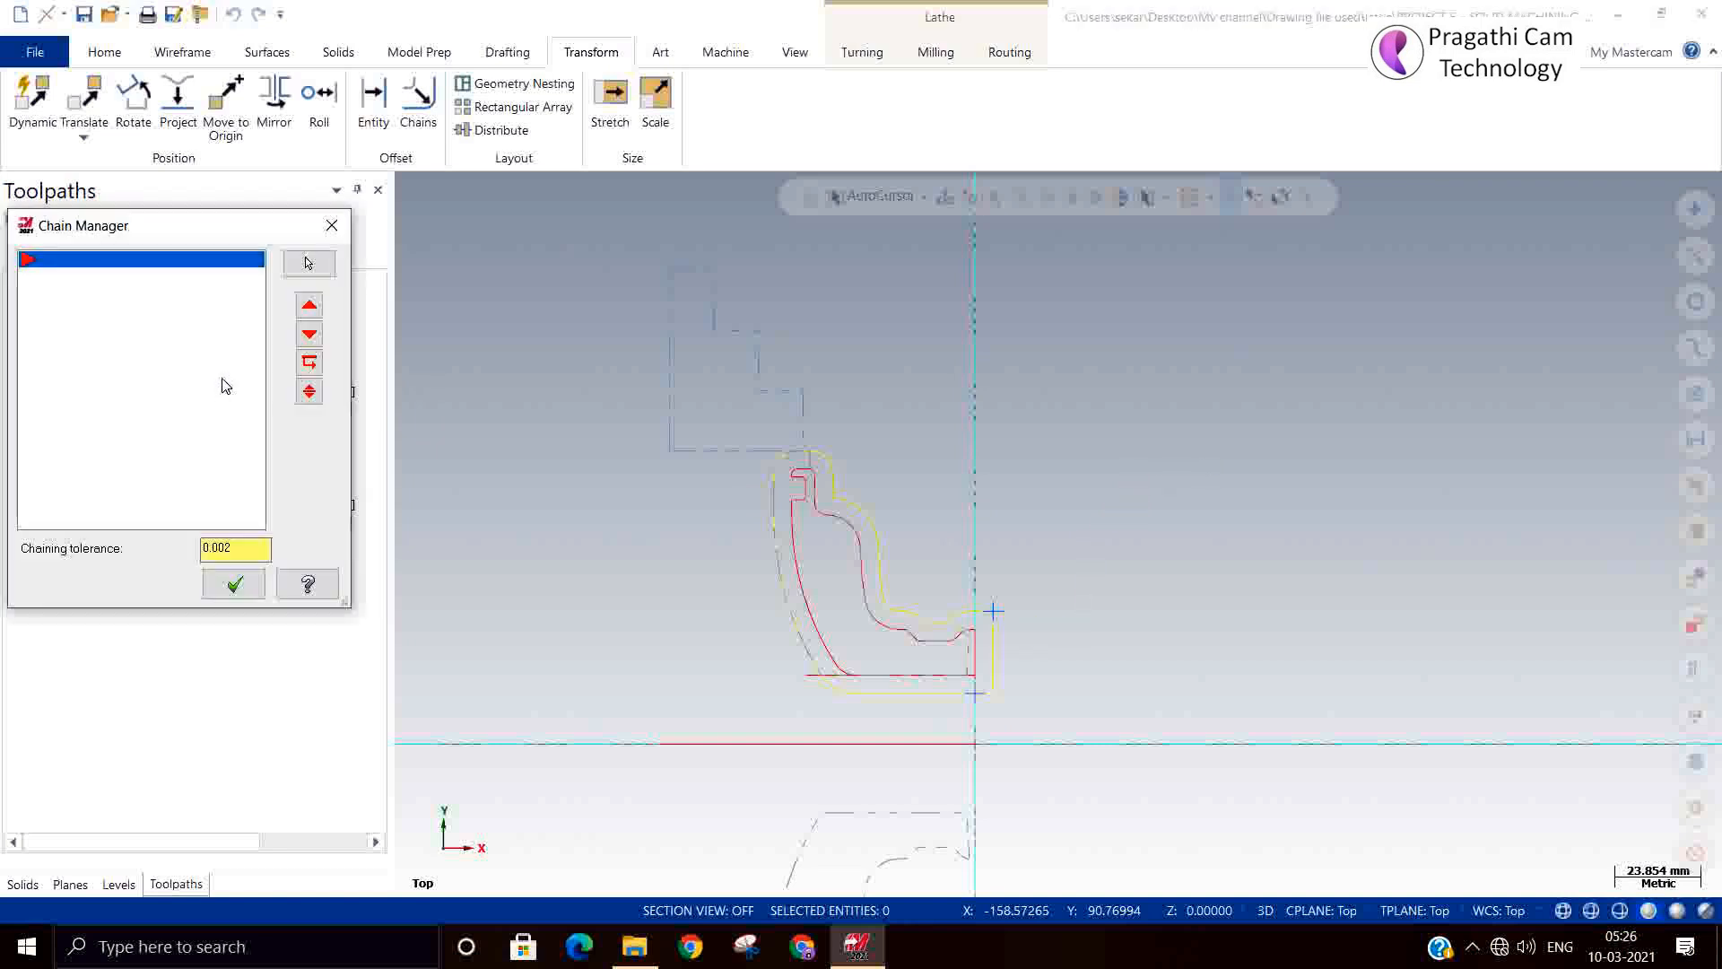
Rechain Lathe Finish operation 3 along the outer part profile, from the front face to the corner at the top of the rear flange.
right_click(127, 329)
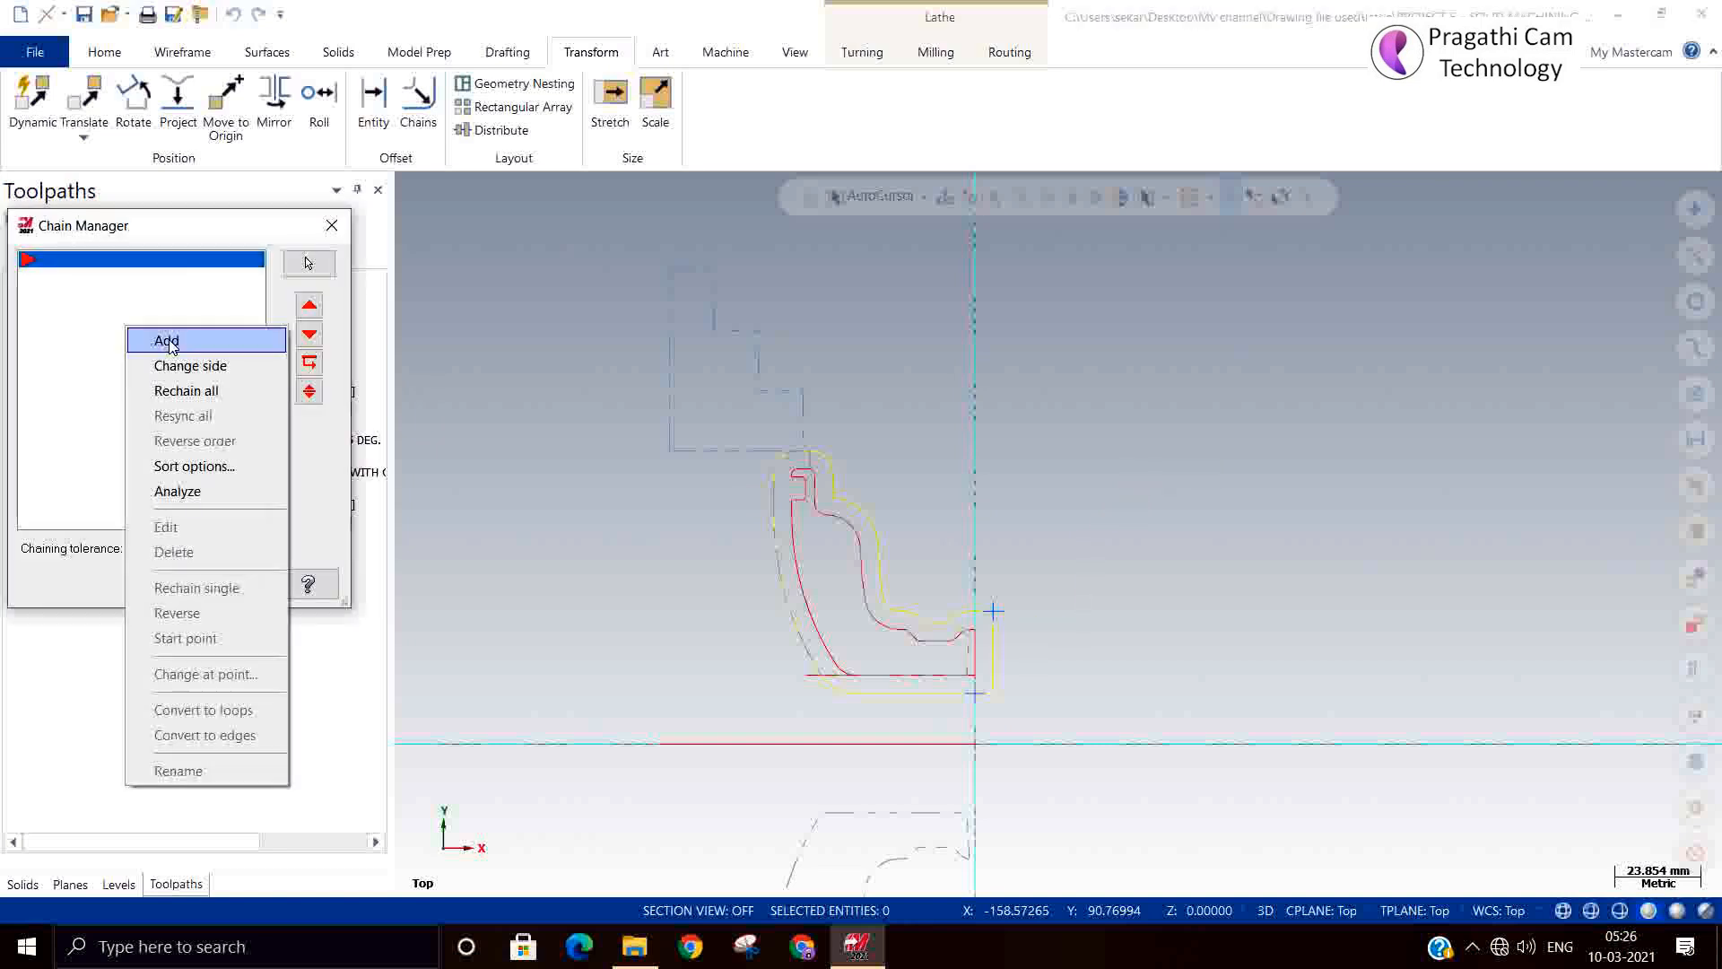
click(198, 395)
scroll(992, 664, up, 5)
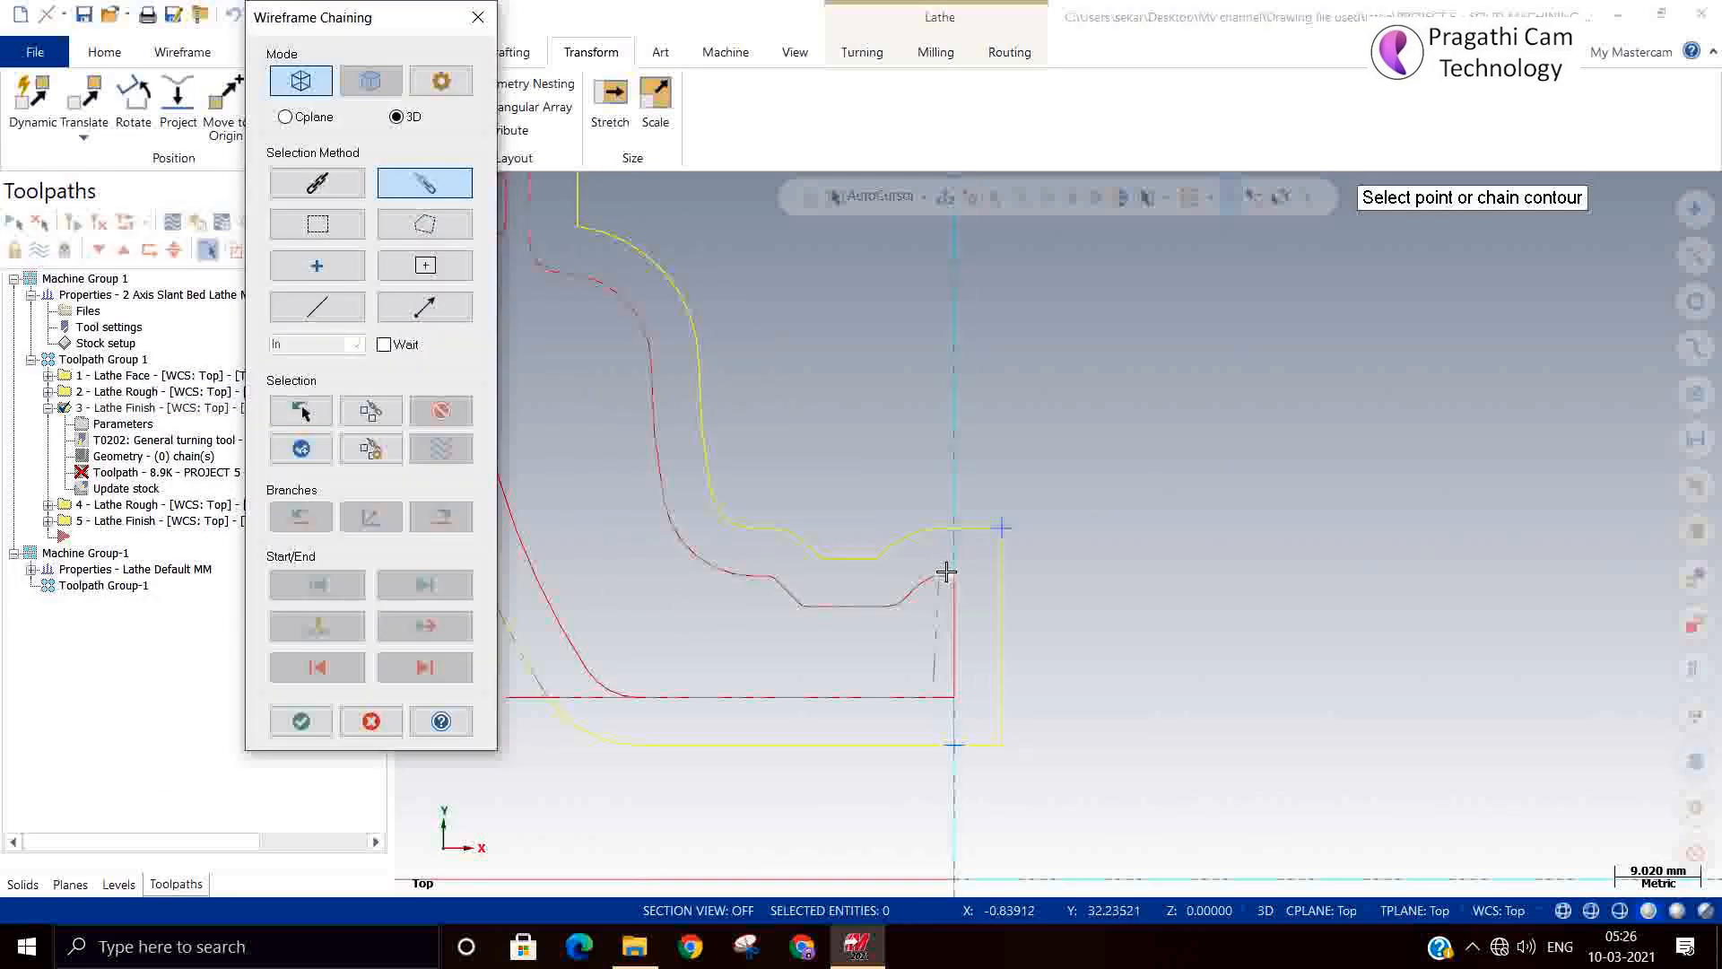
click(947, 573)
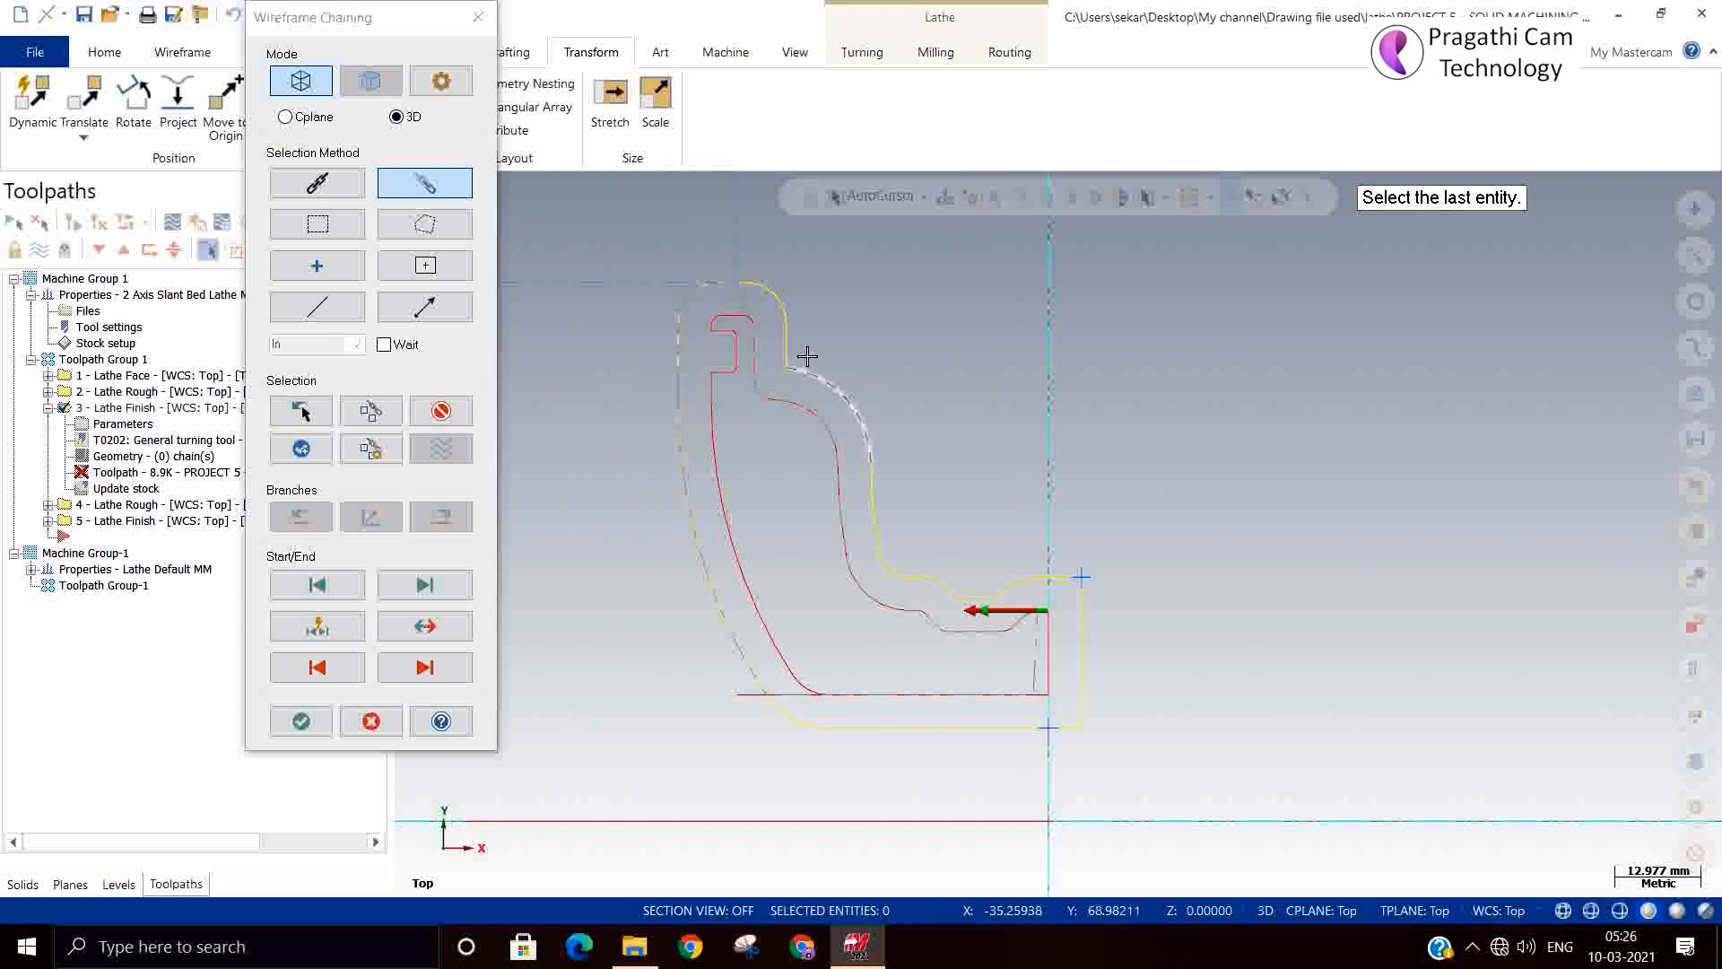
click(756, 321)
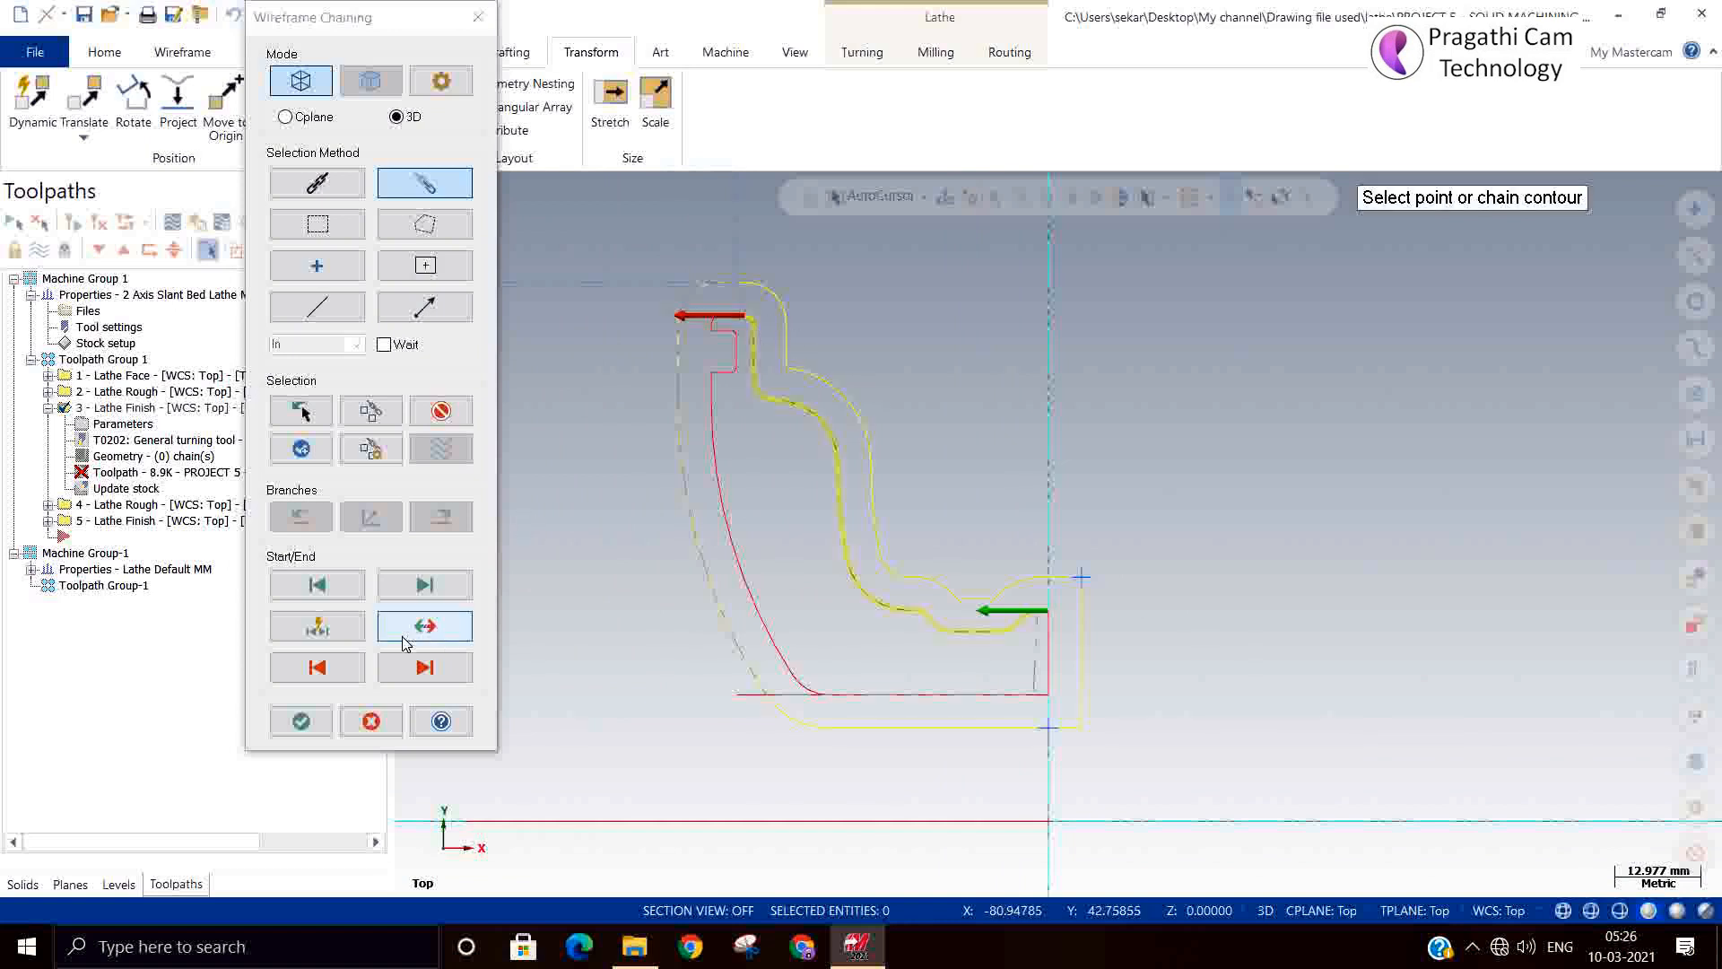
click(301, 721)
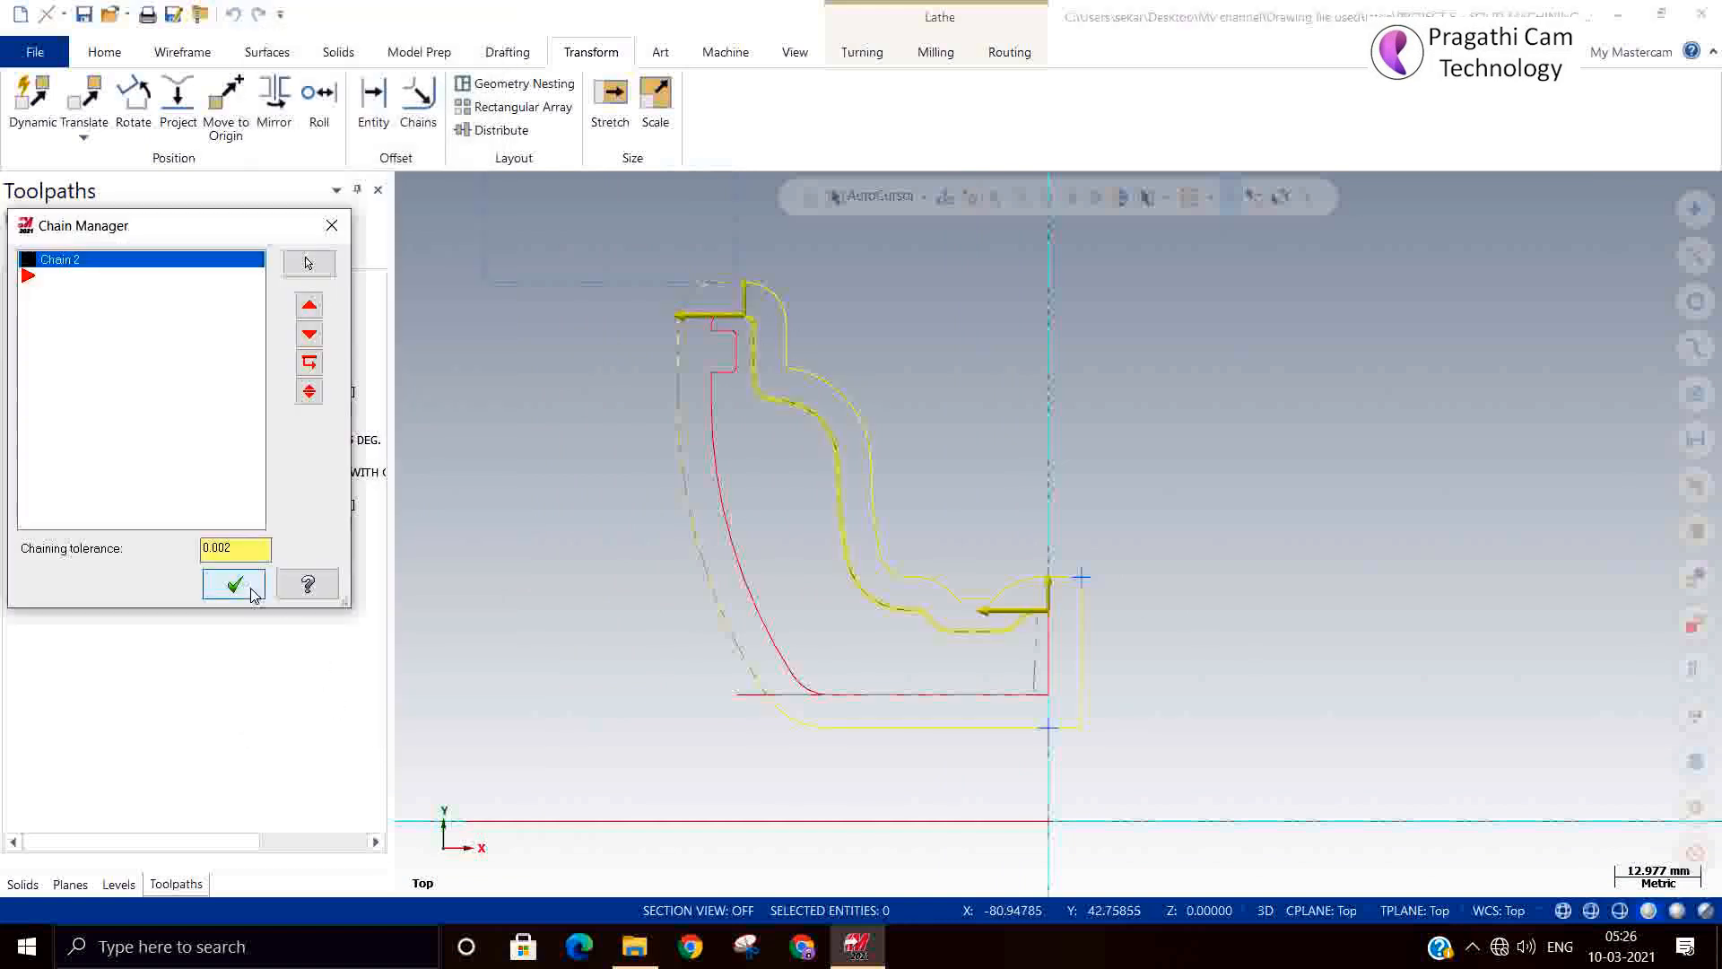
click(235, 585)
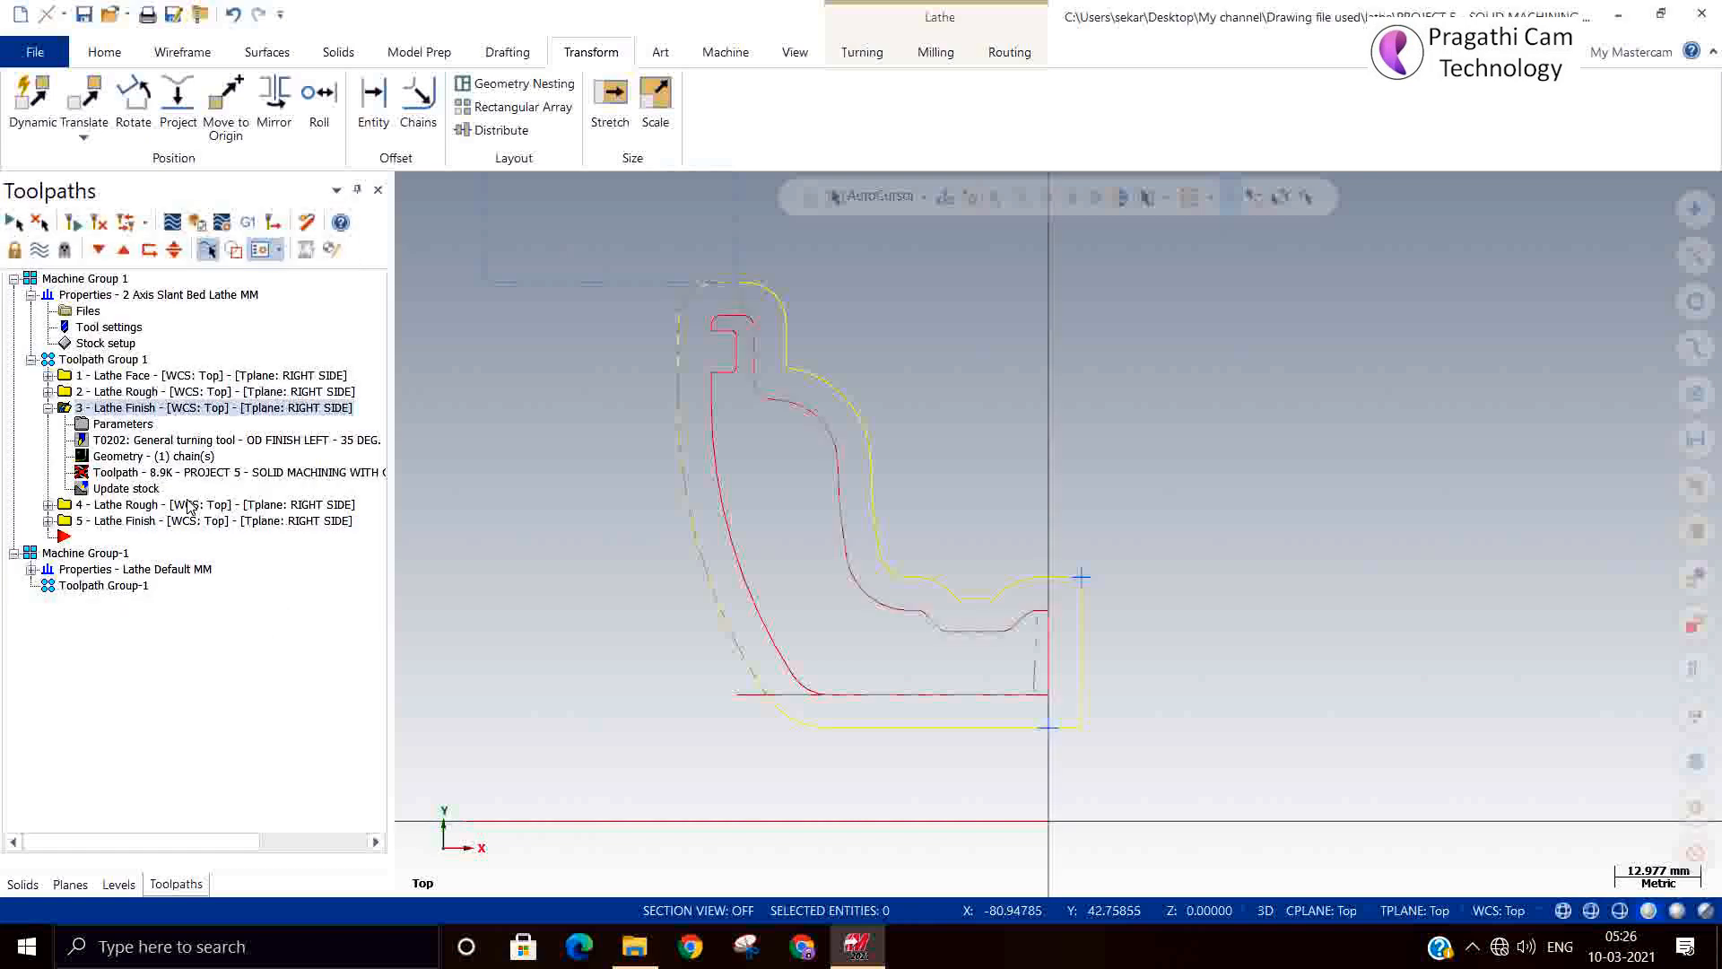
Regenerate outer Lathe Finish operation 3 and save the file.
click(101, 223)
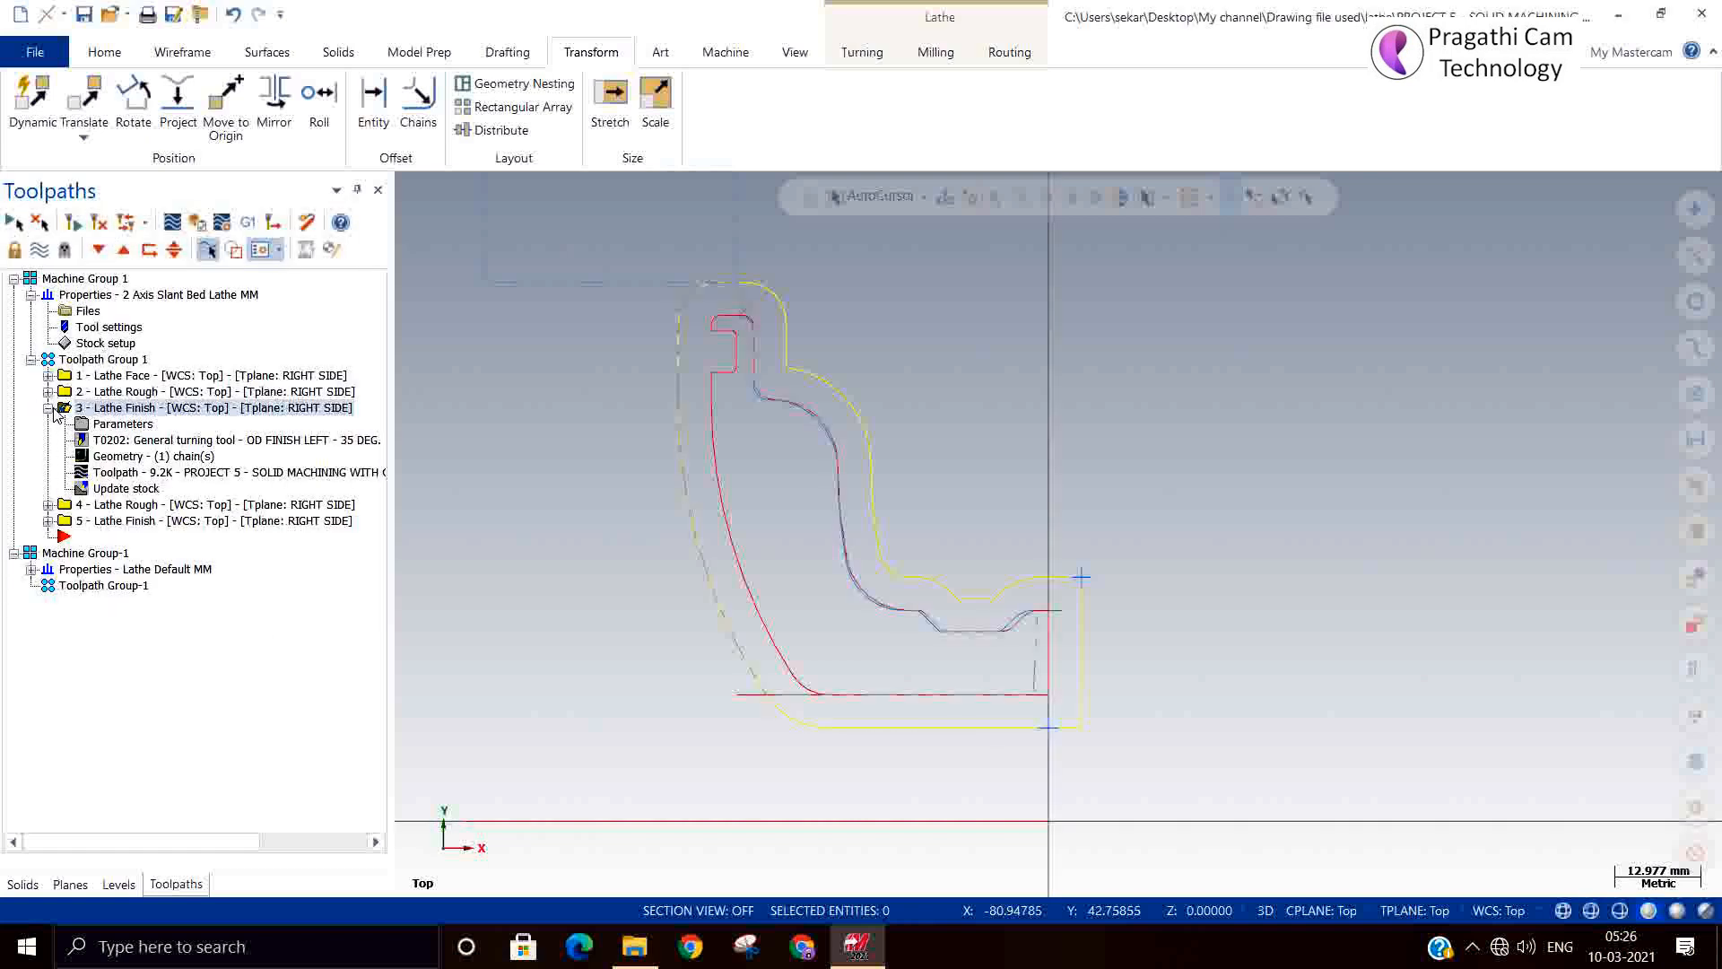
click(48, 408)
click(107, 359)
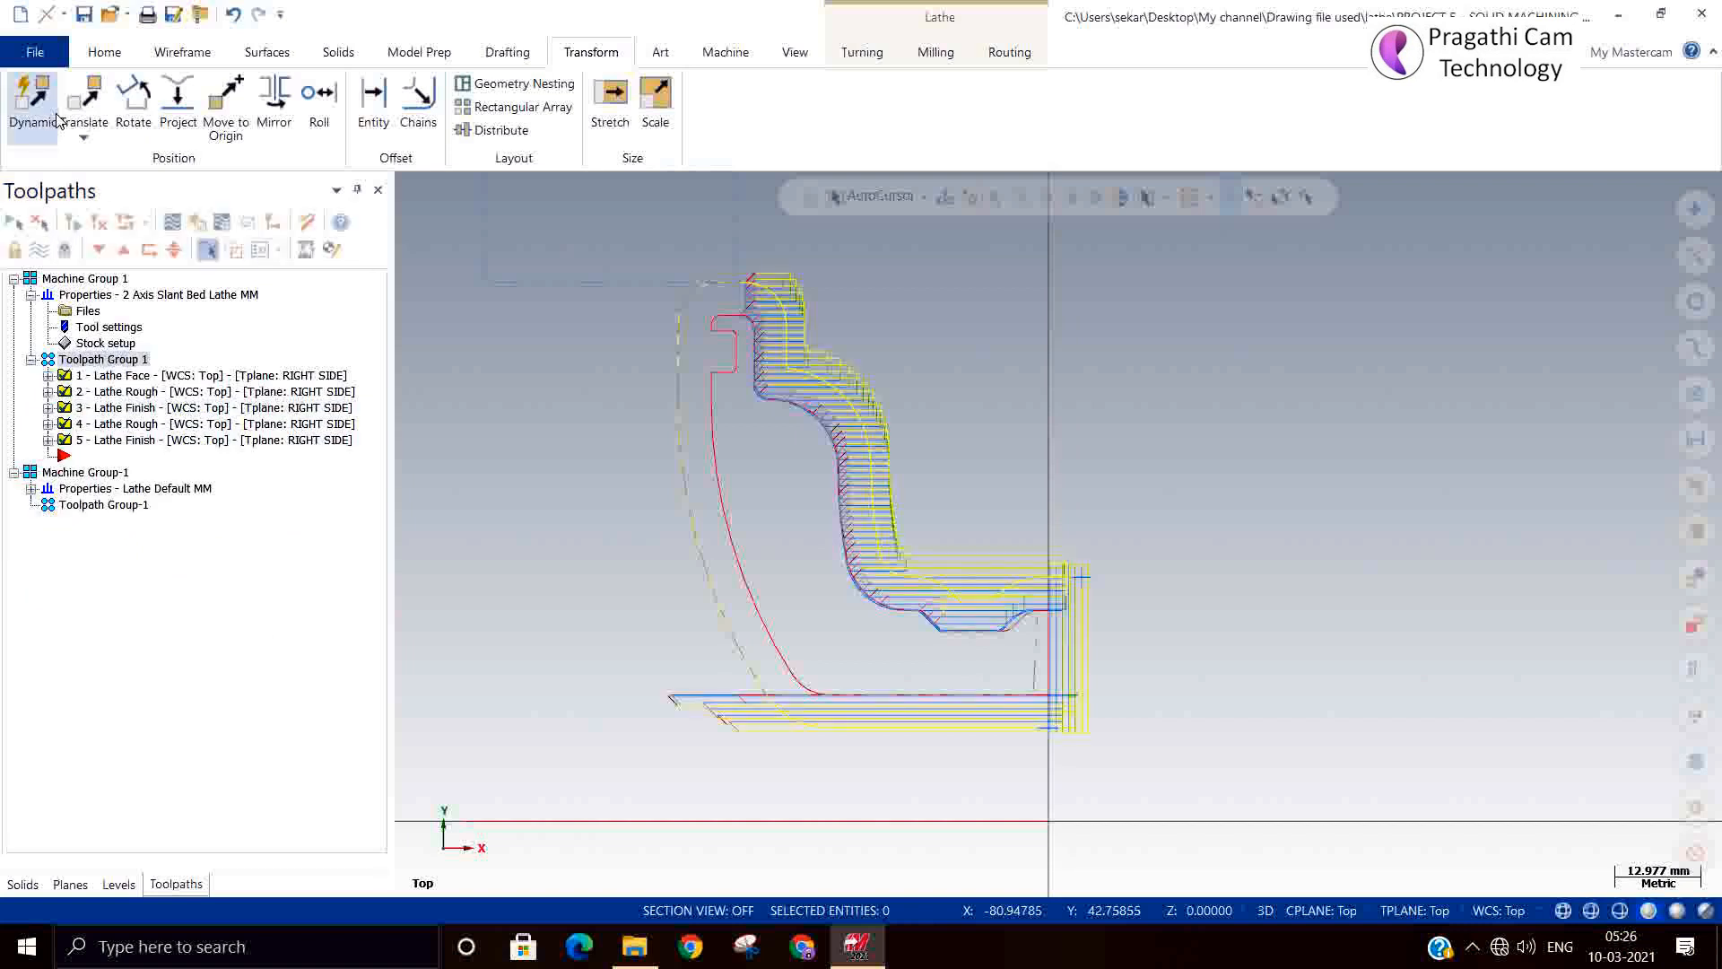
click(83, 16)
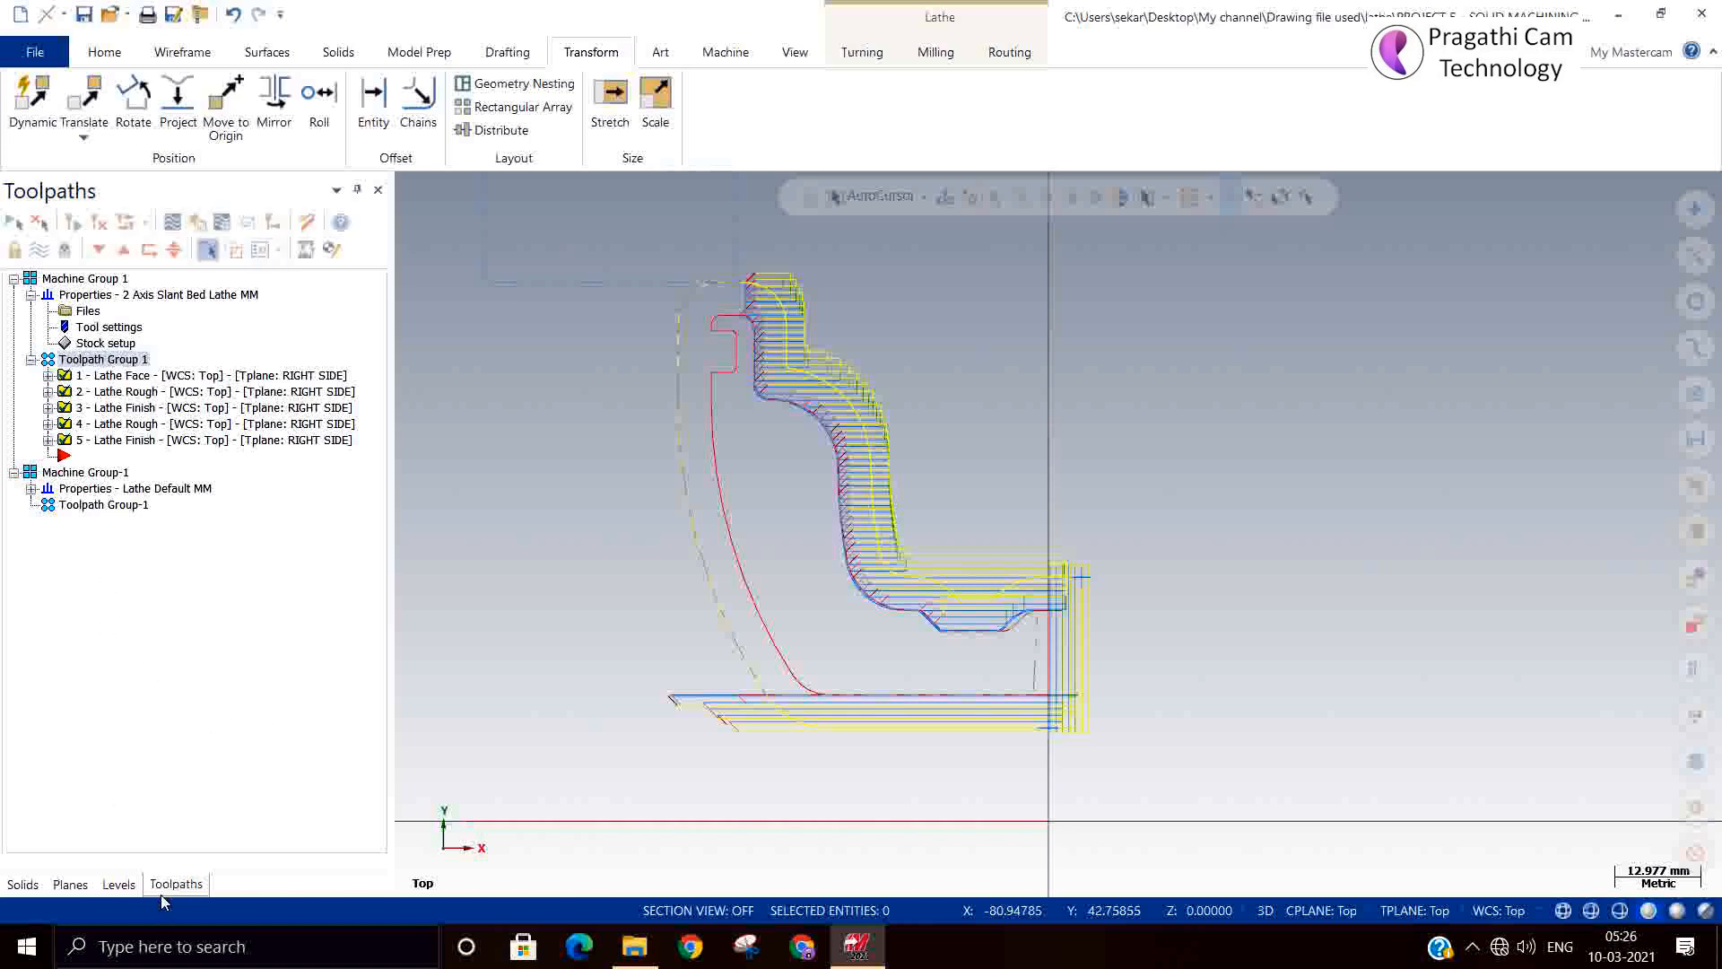
Make level 2000 Second setup the visible main level in place of level 1100 part file, and hide the toolpath display.
click(123, 886)
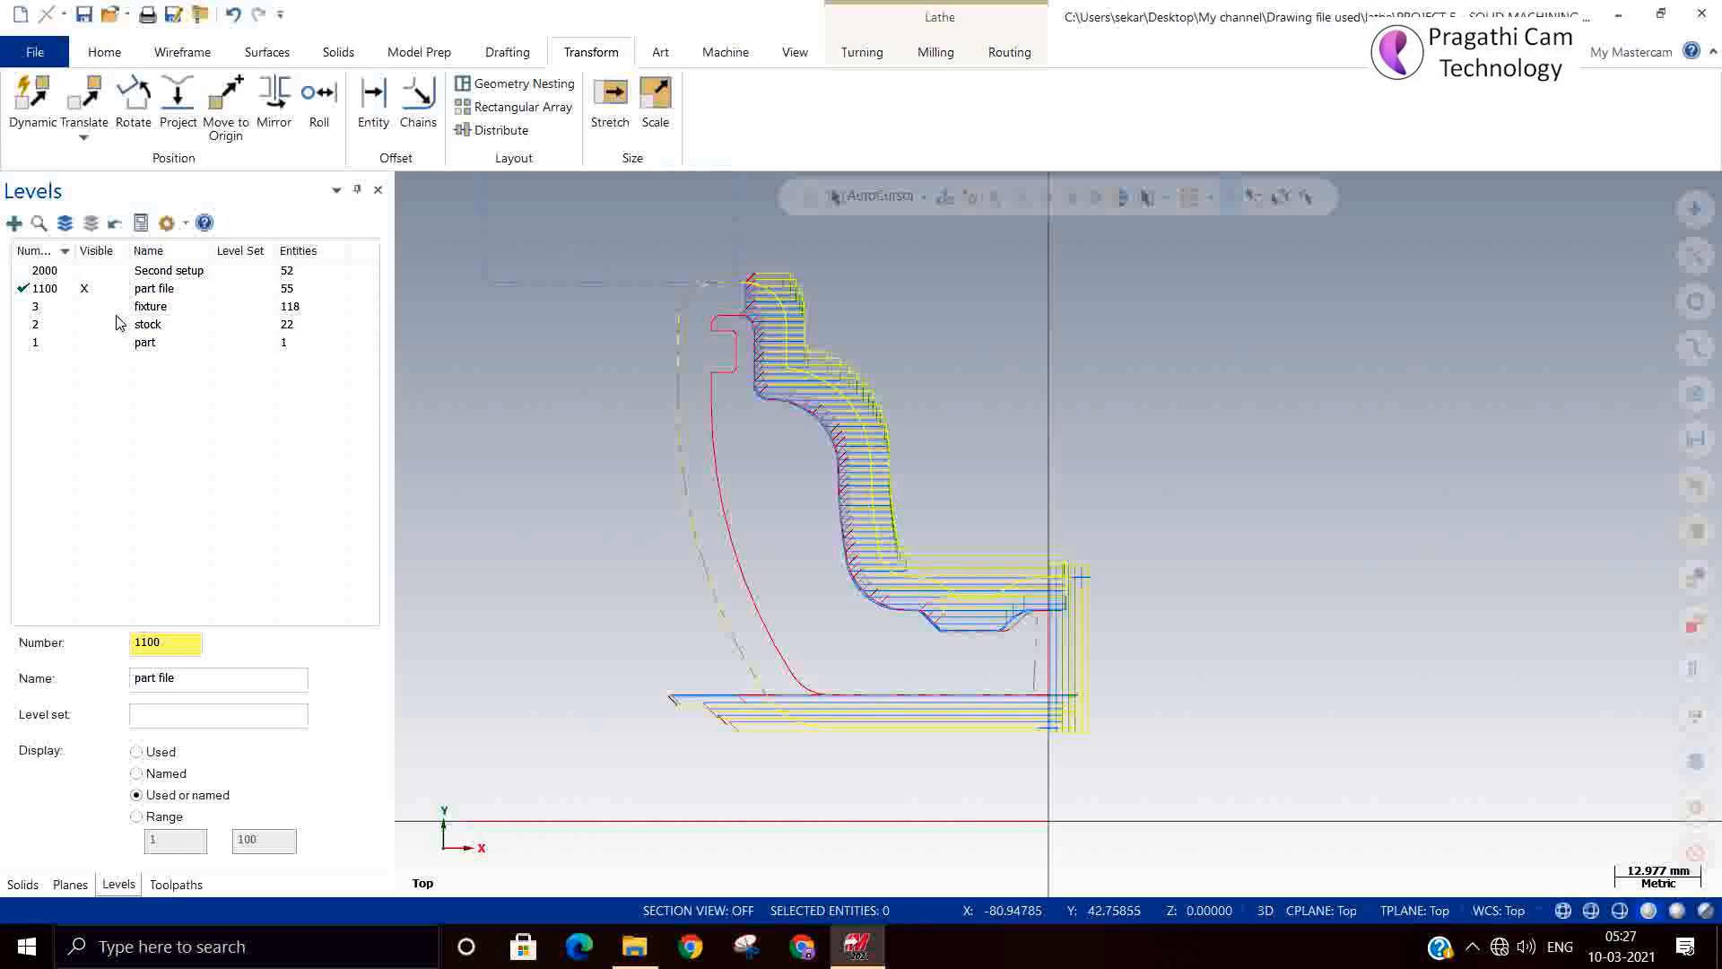
click(110, 271)
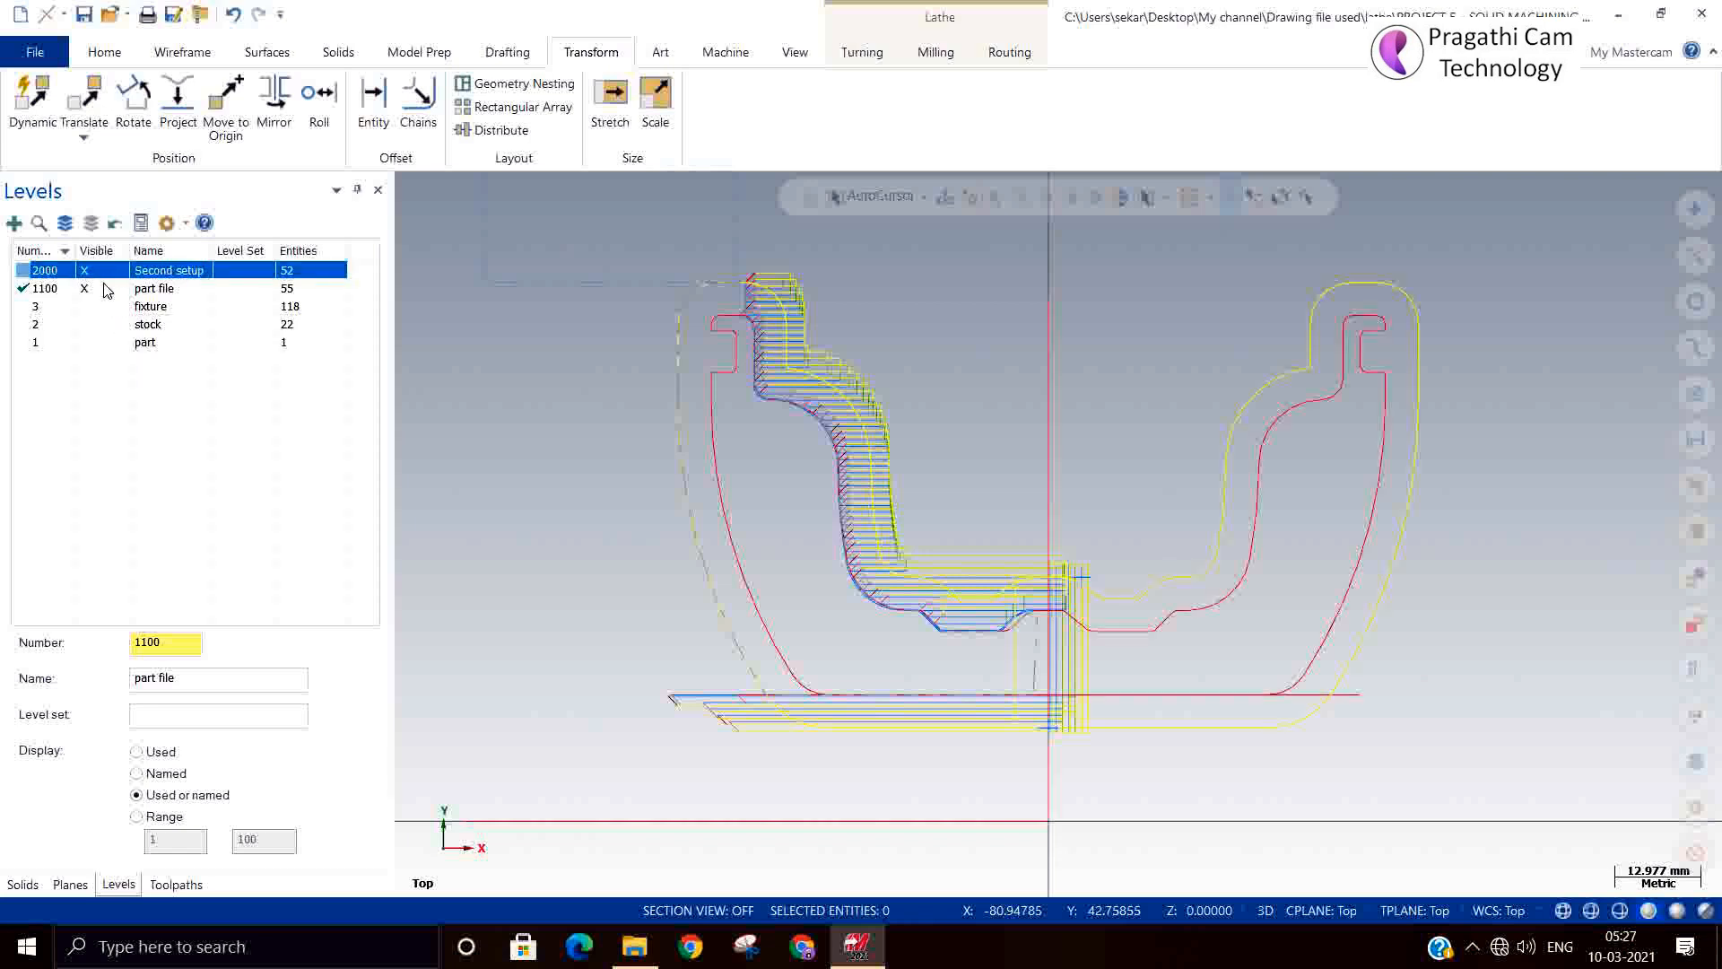
click(54, 275)
click(98, 291)
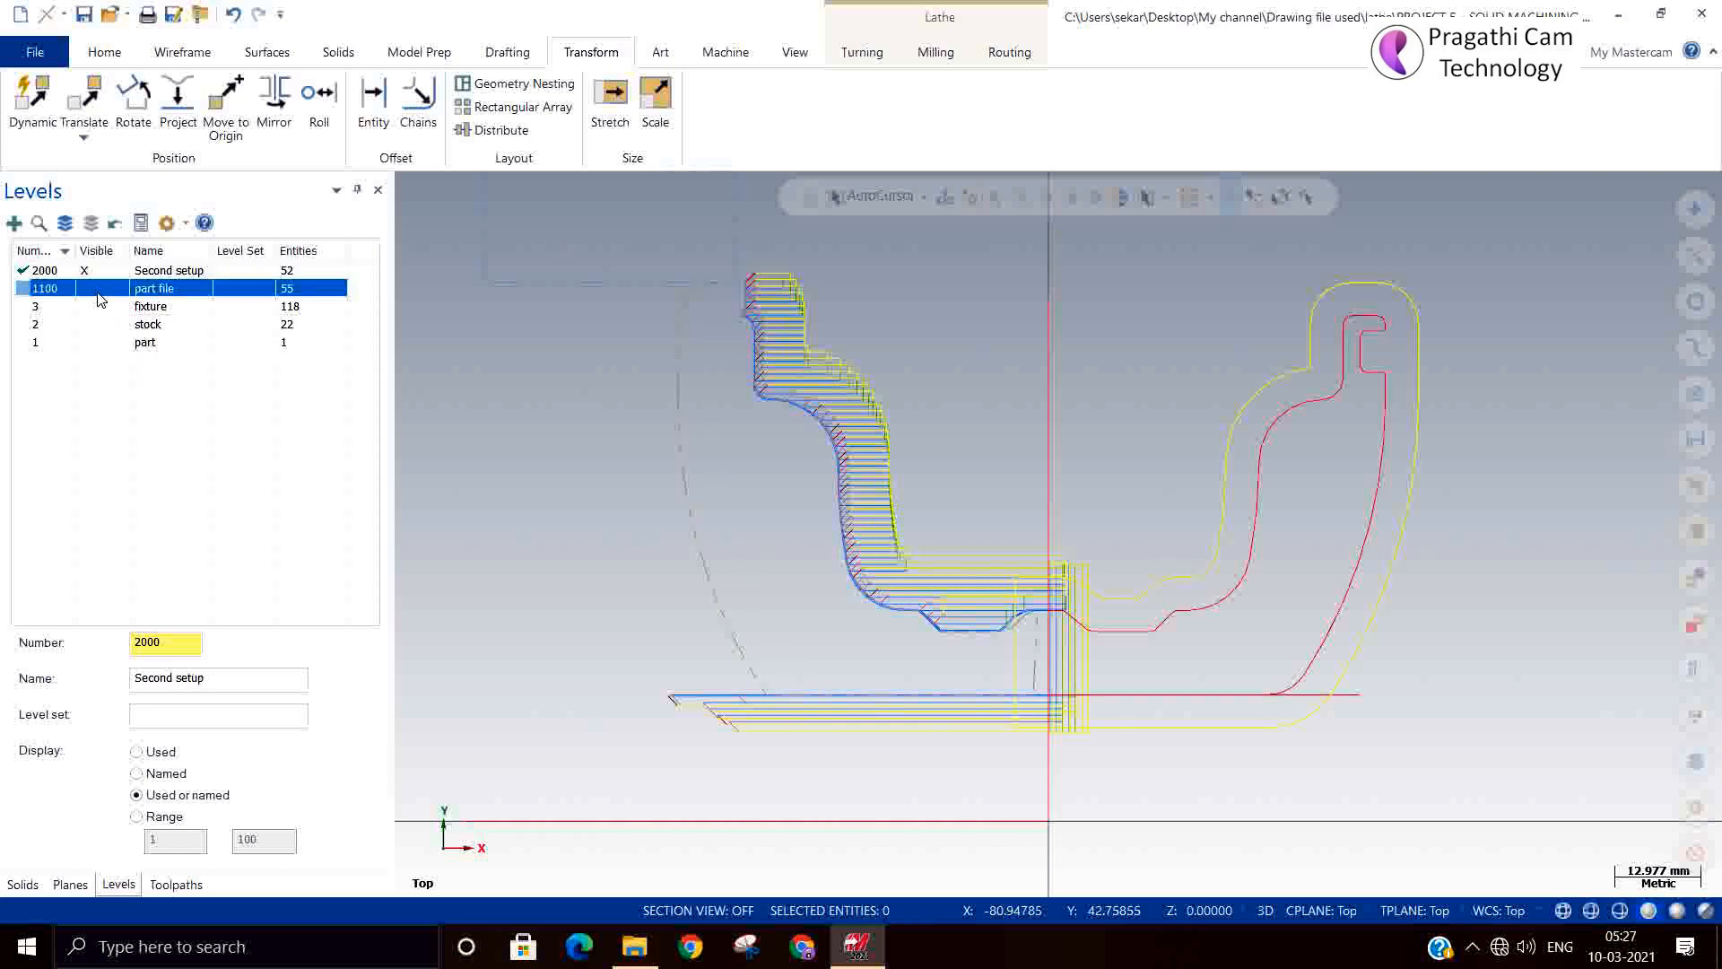
click(54, 274)
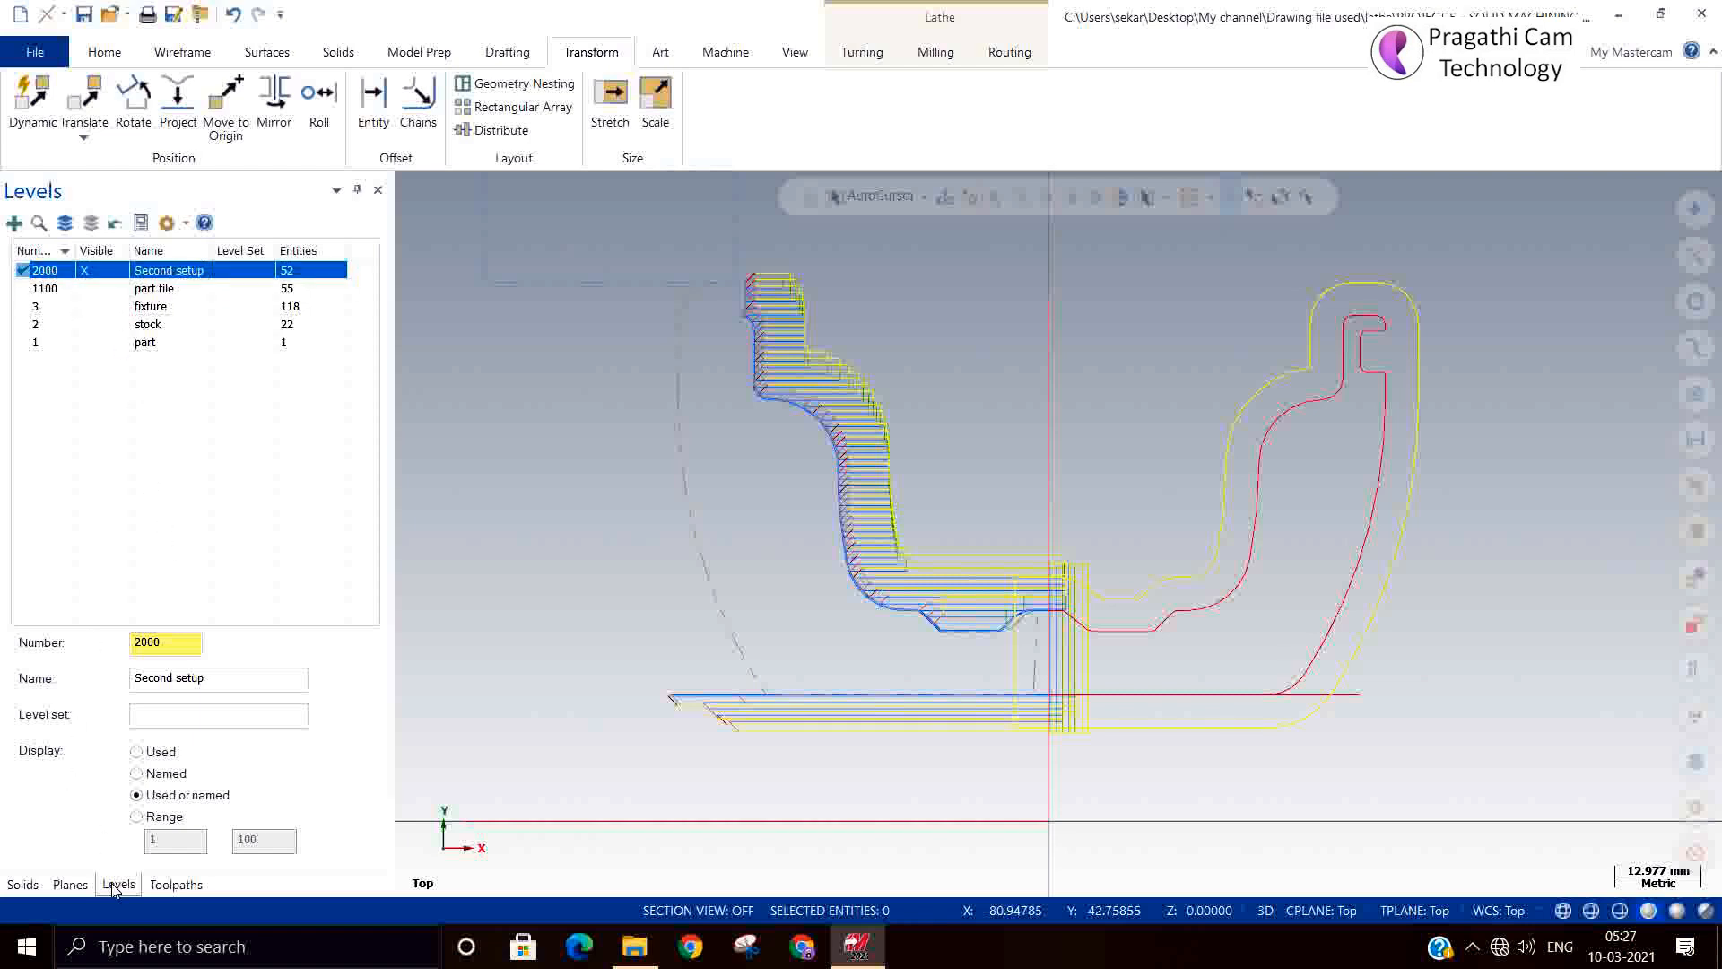
click(176, 884)
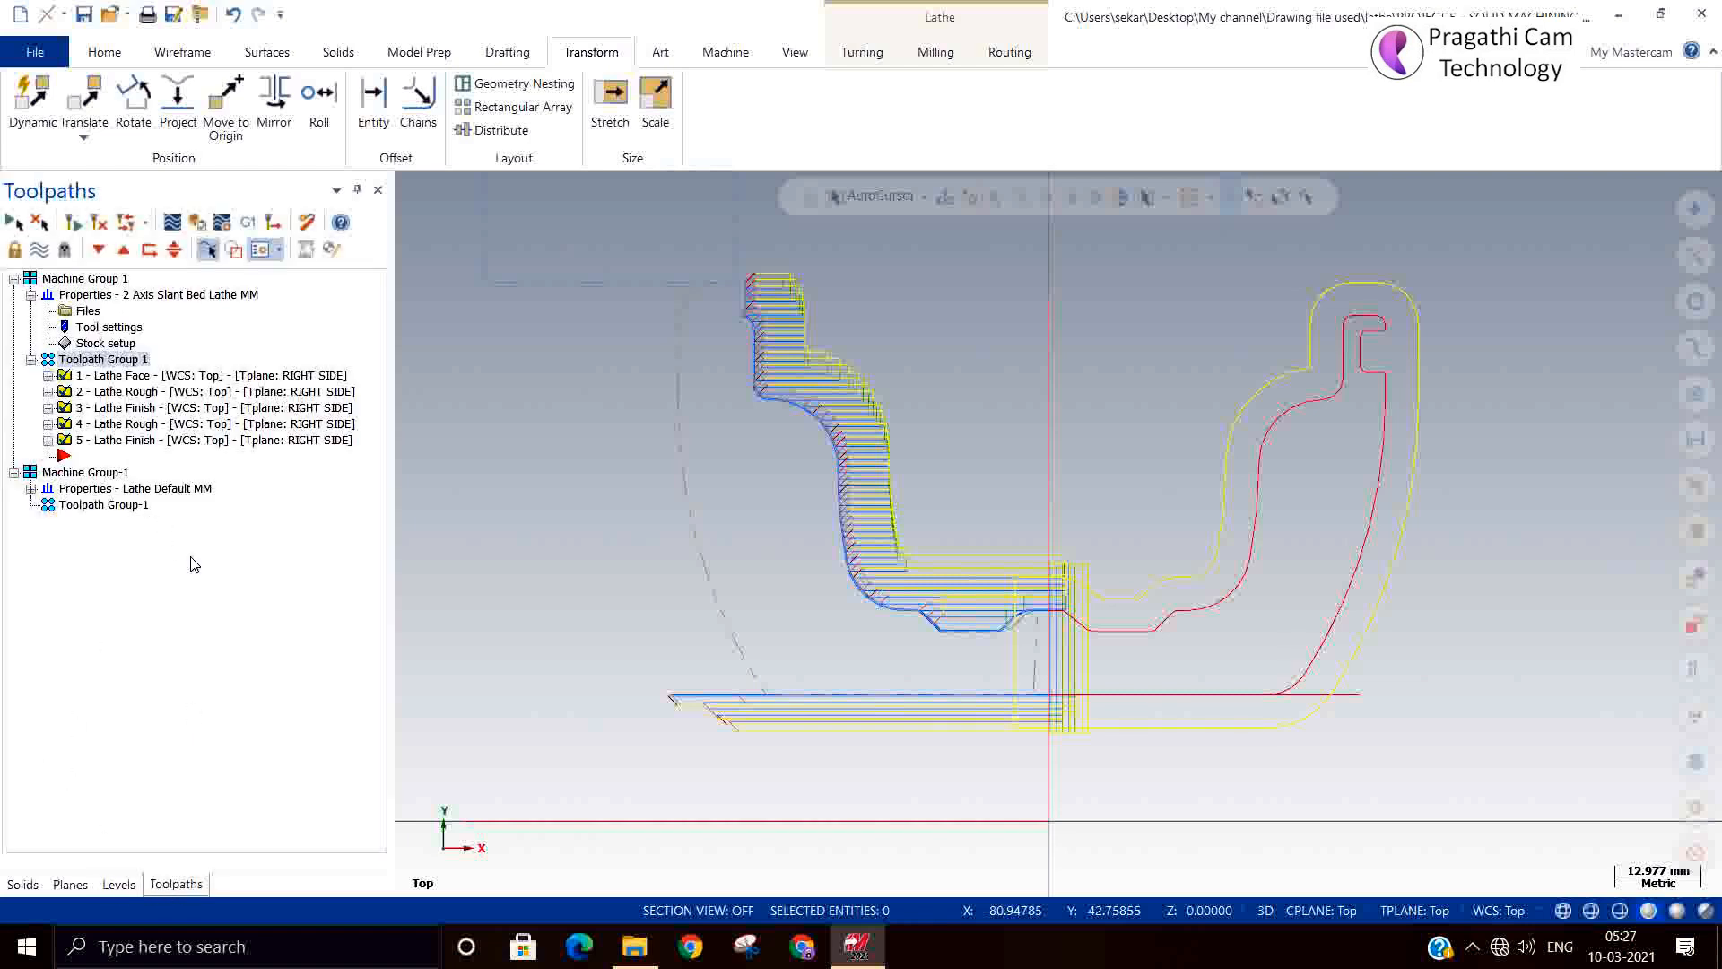
click(39, 251)
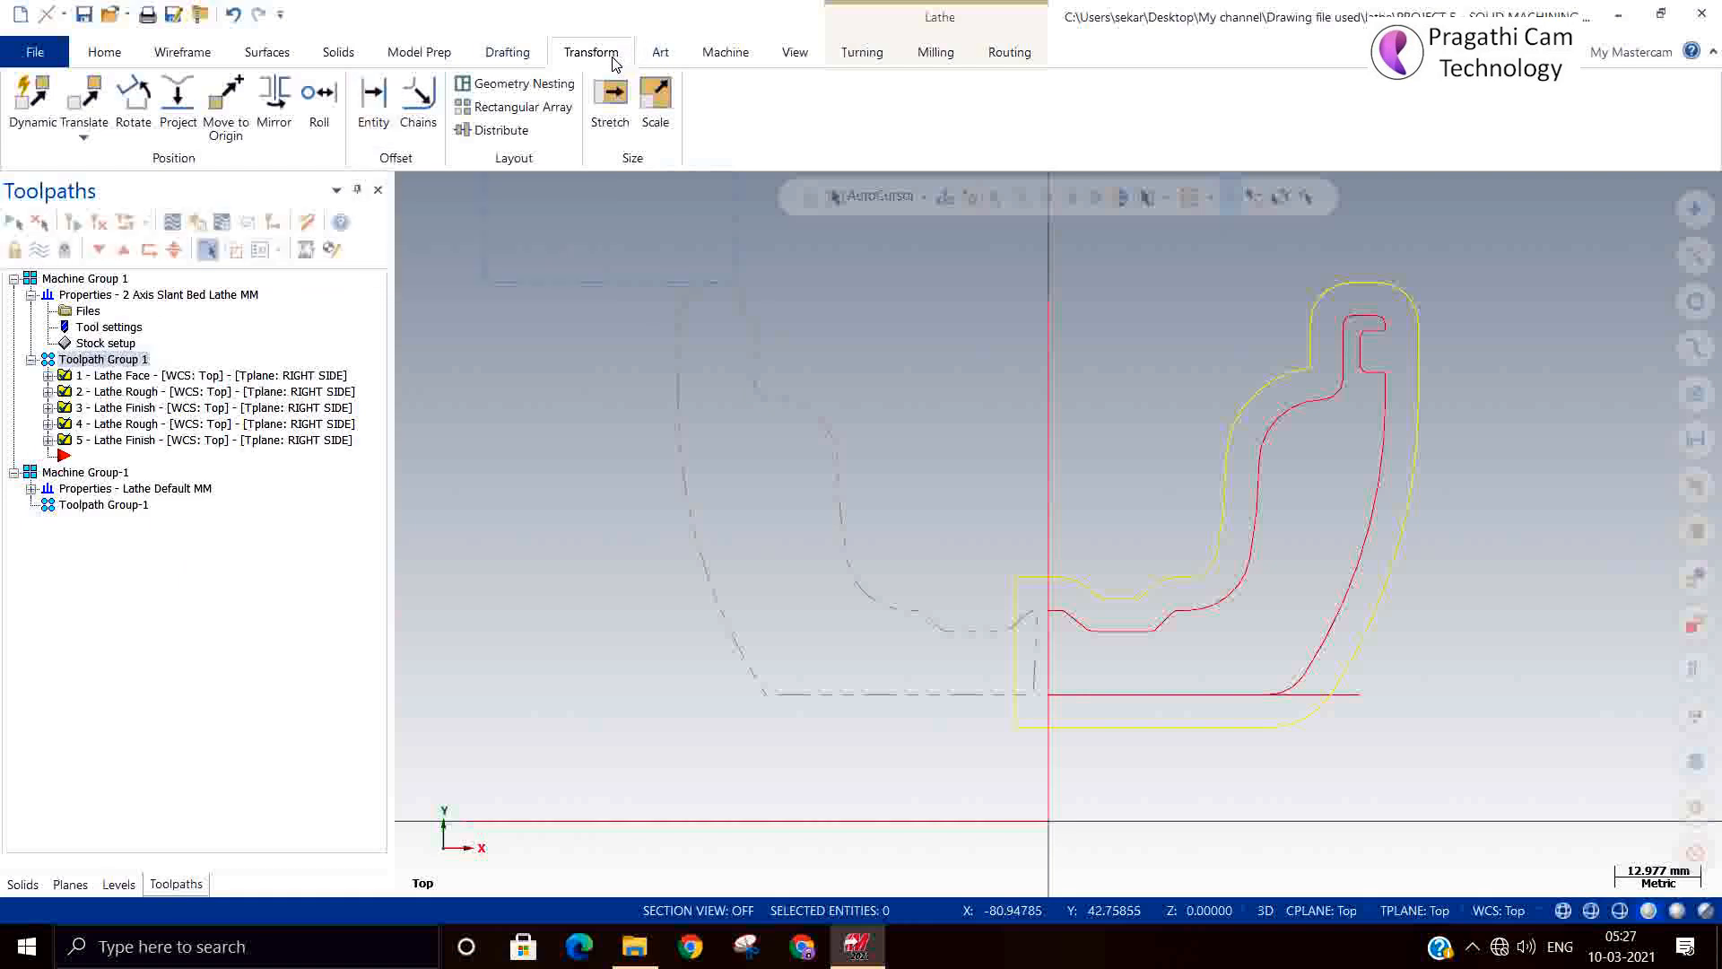
click(84, 136)
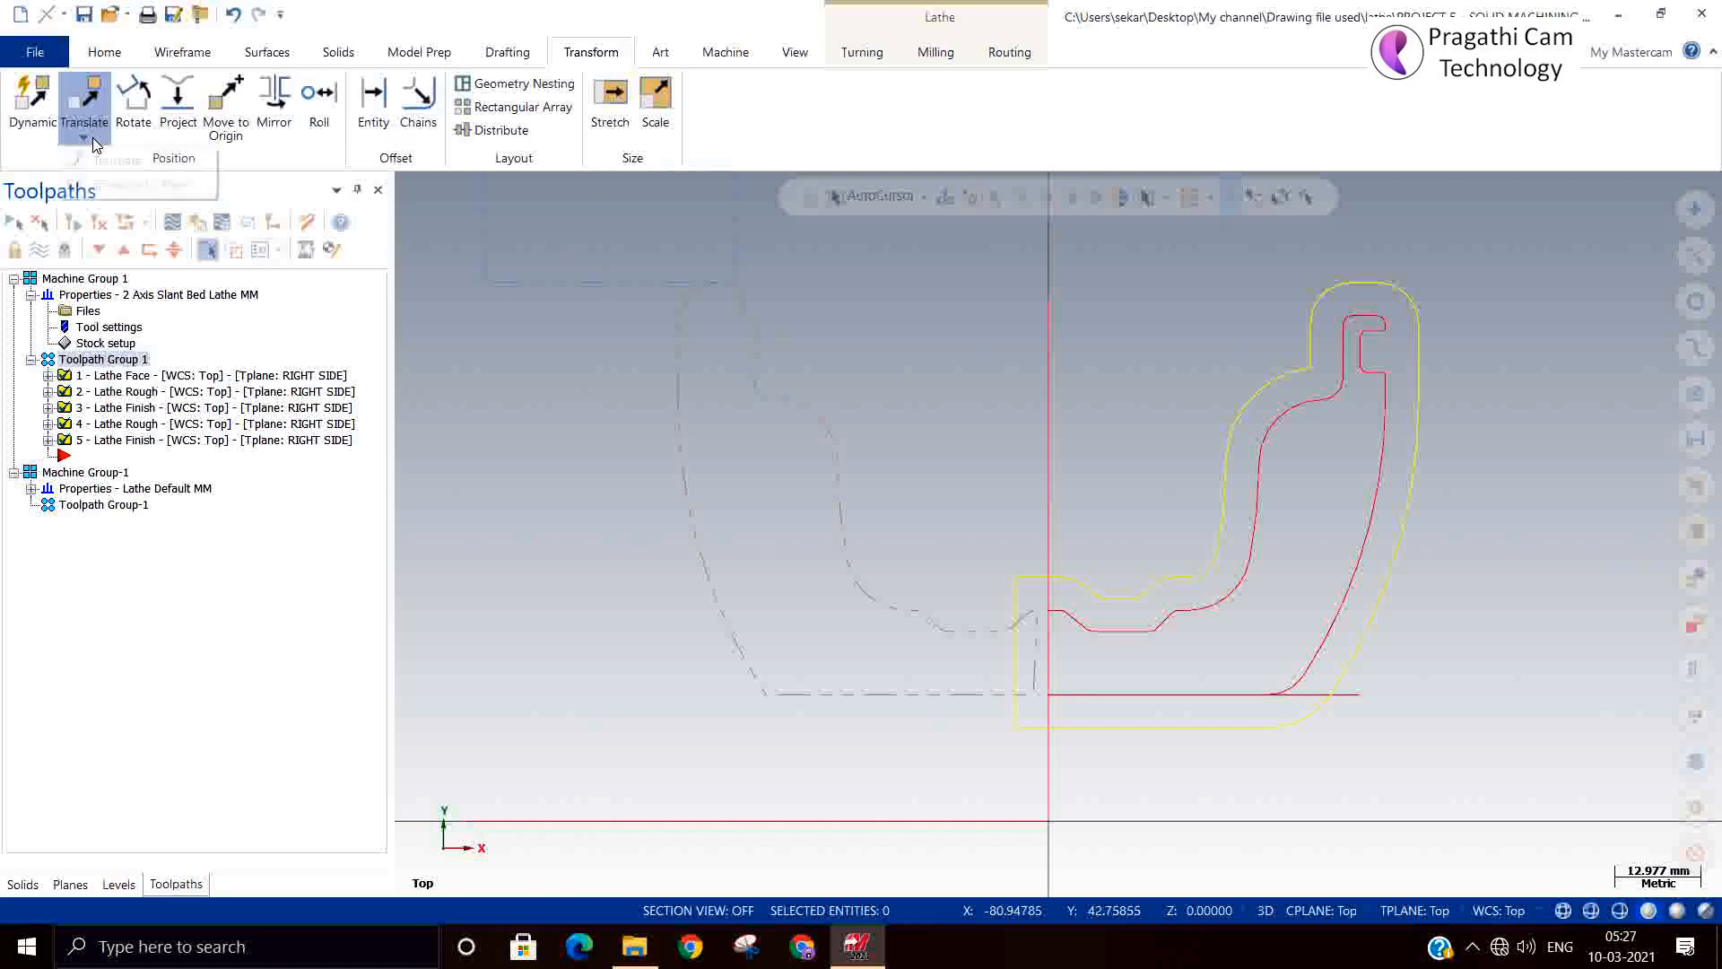
click(99, 162)
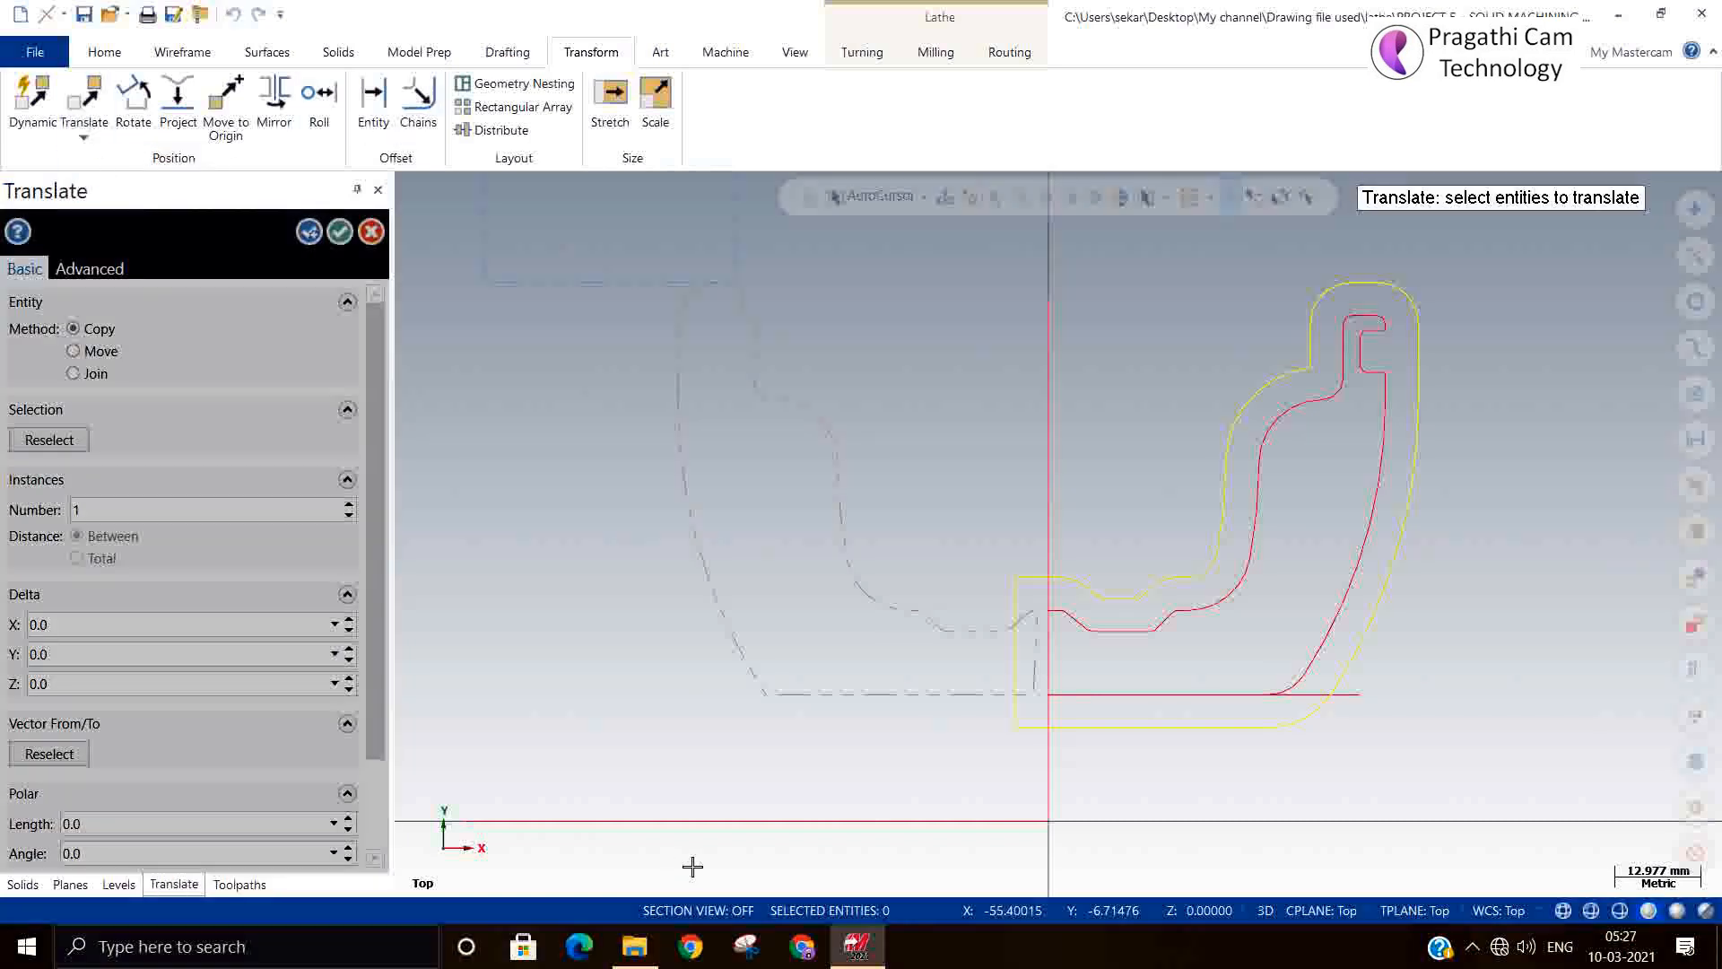
scroll(837, 789, down, 1)
drag(864, 359, 1324, 804)
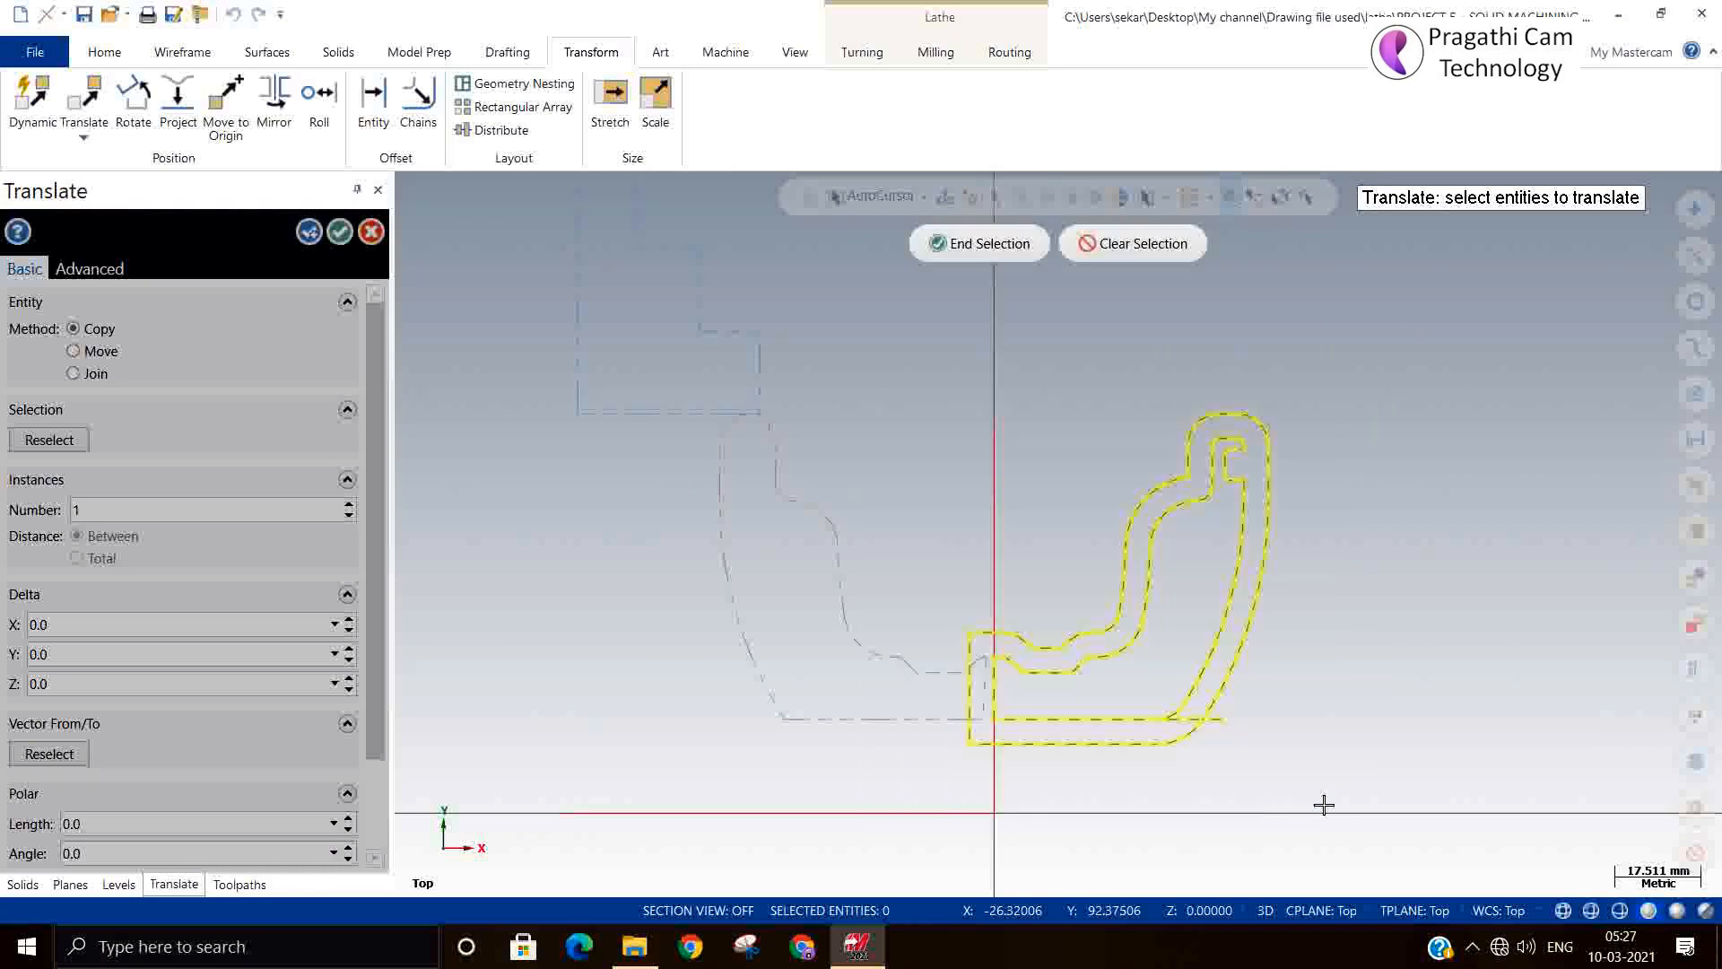
click(955, 244)
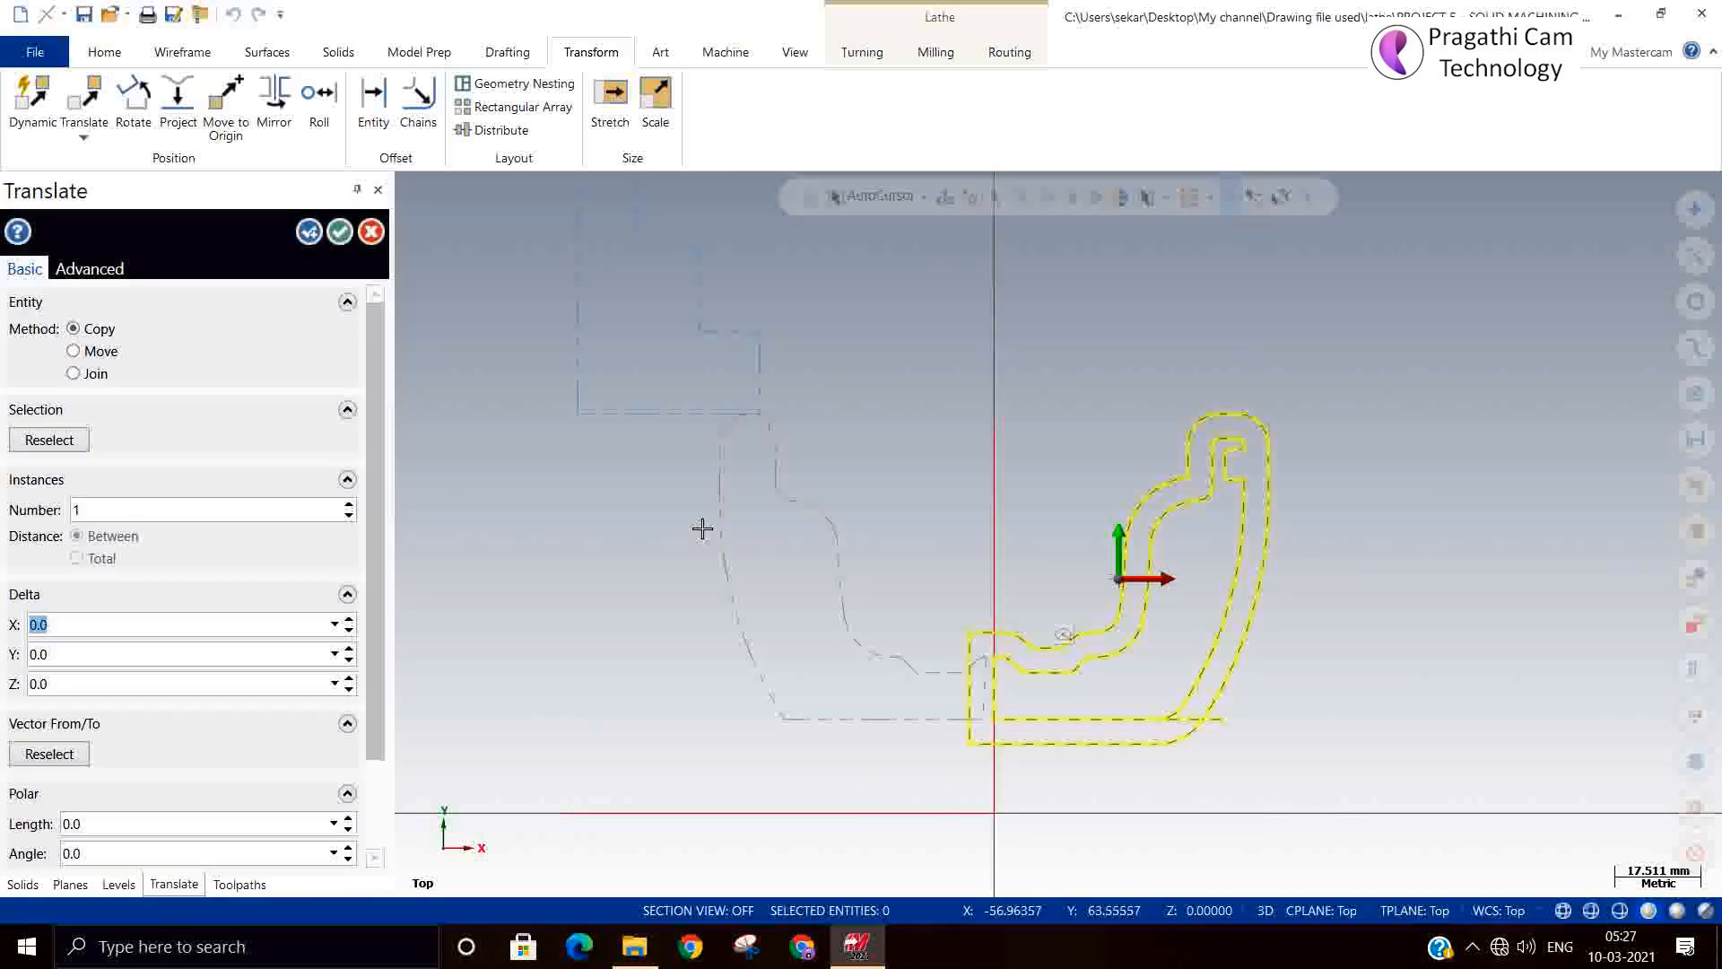
click(86, 754)
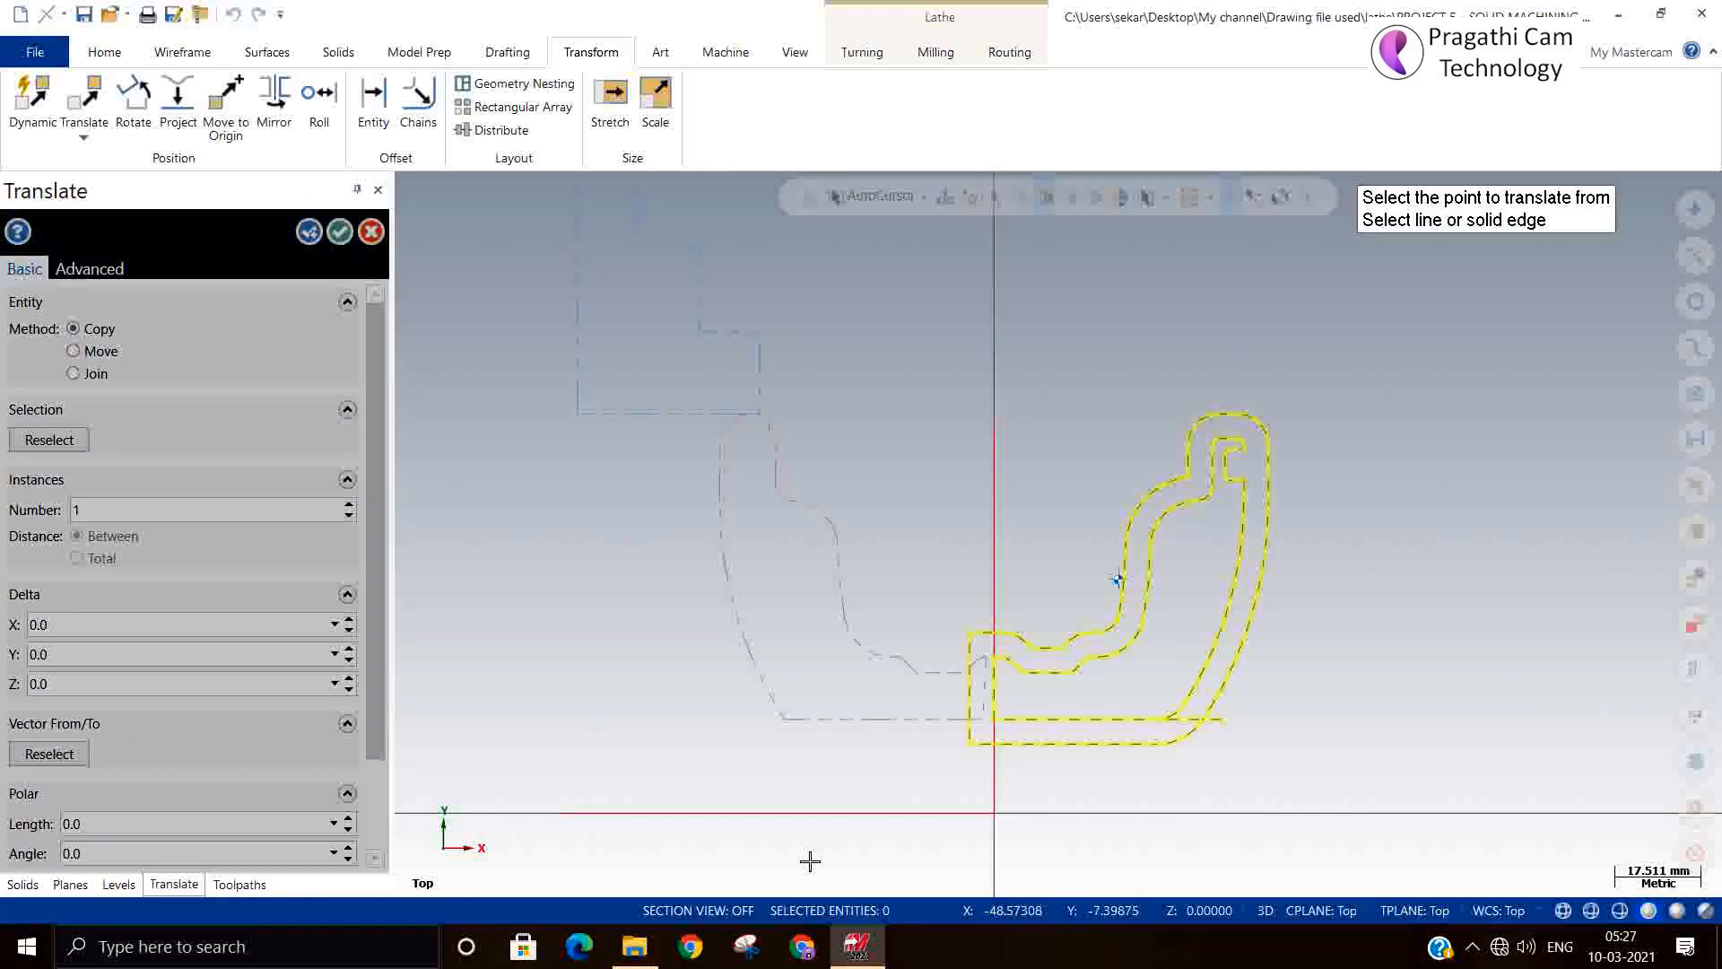
scroll(1256, 778, up, 1)
scroll(1256, 778, up, 1)
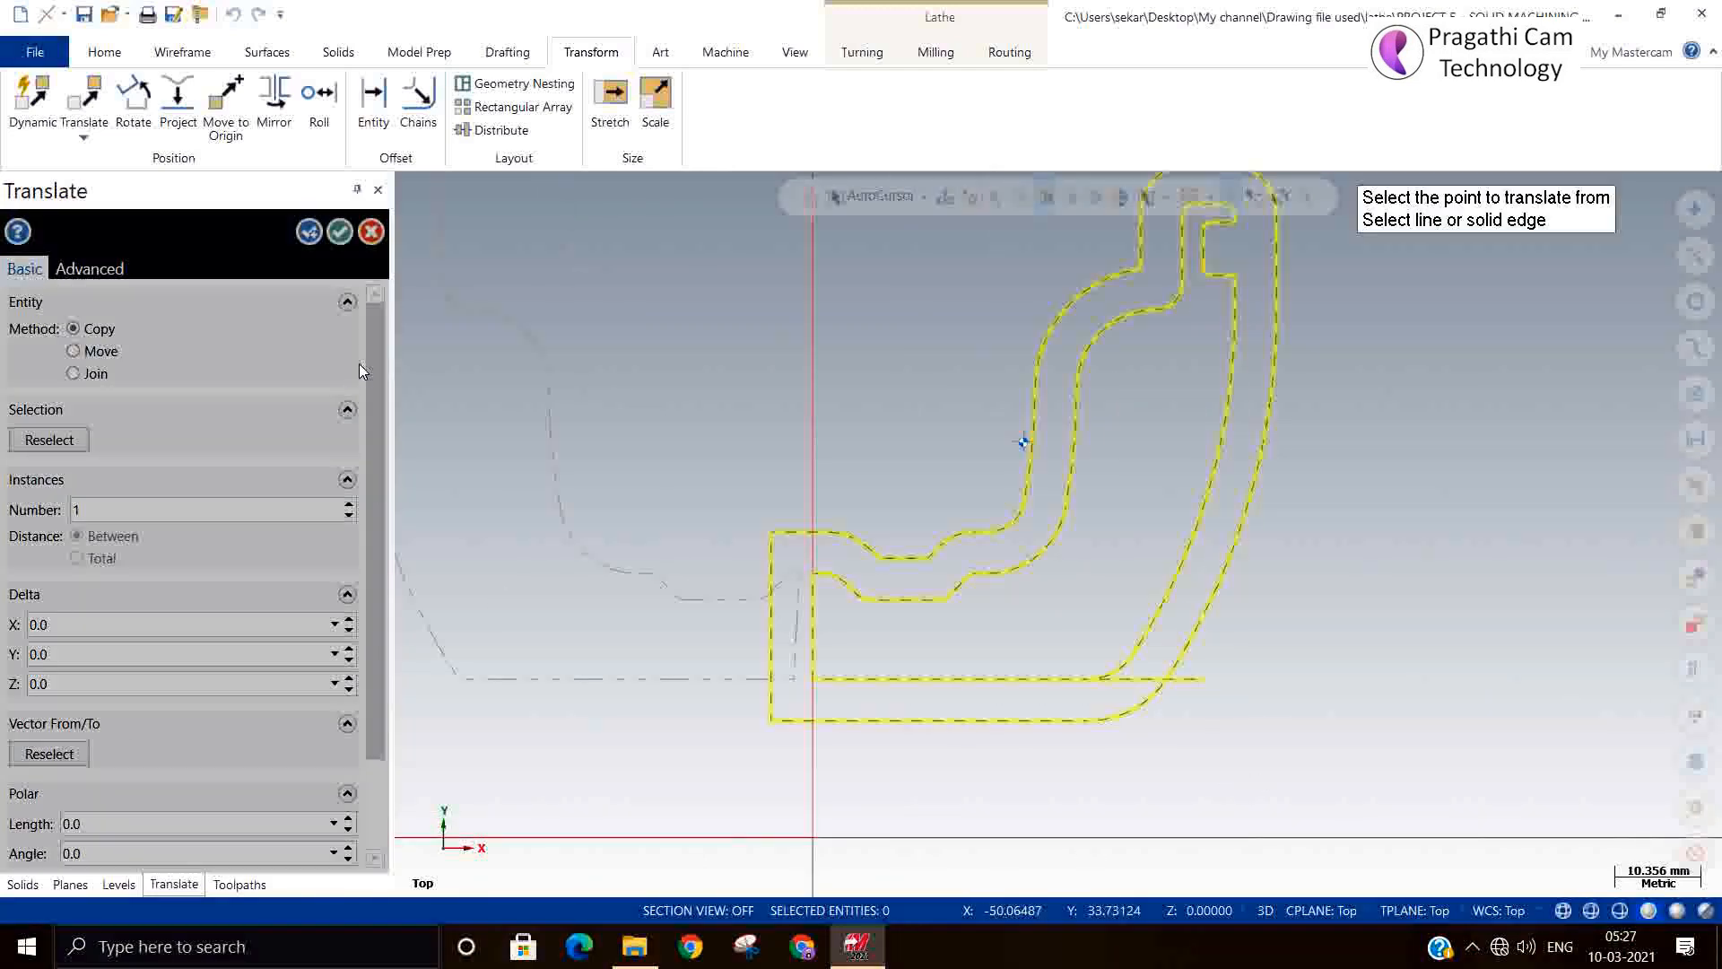
key(Escape)
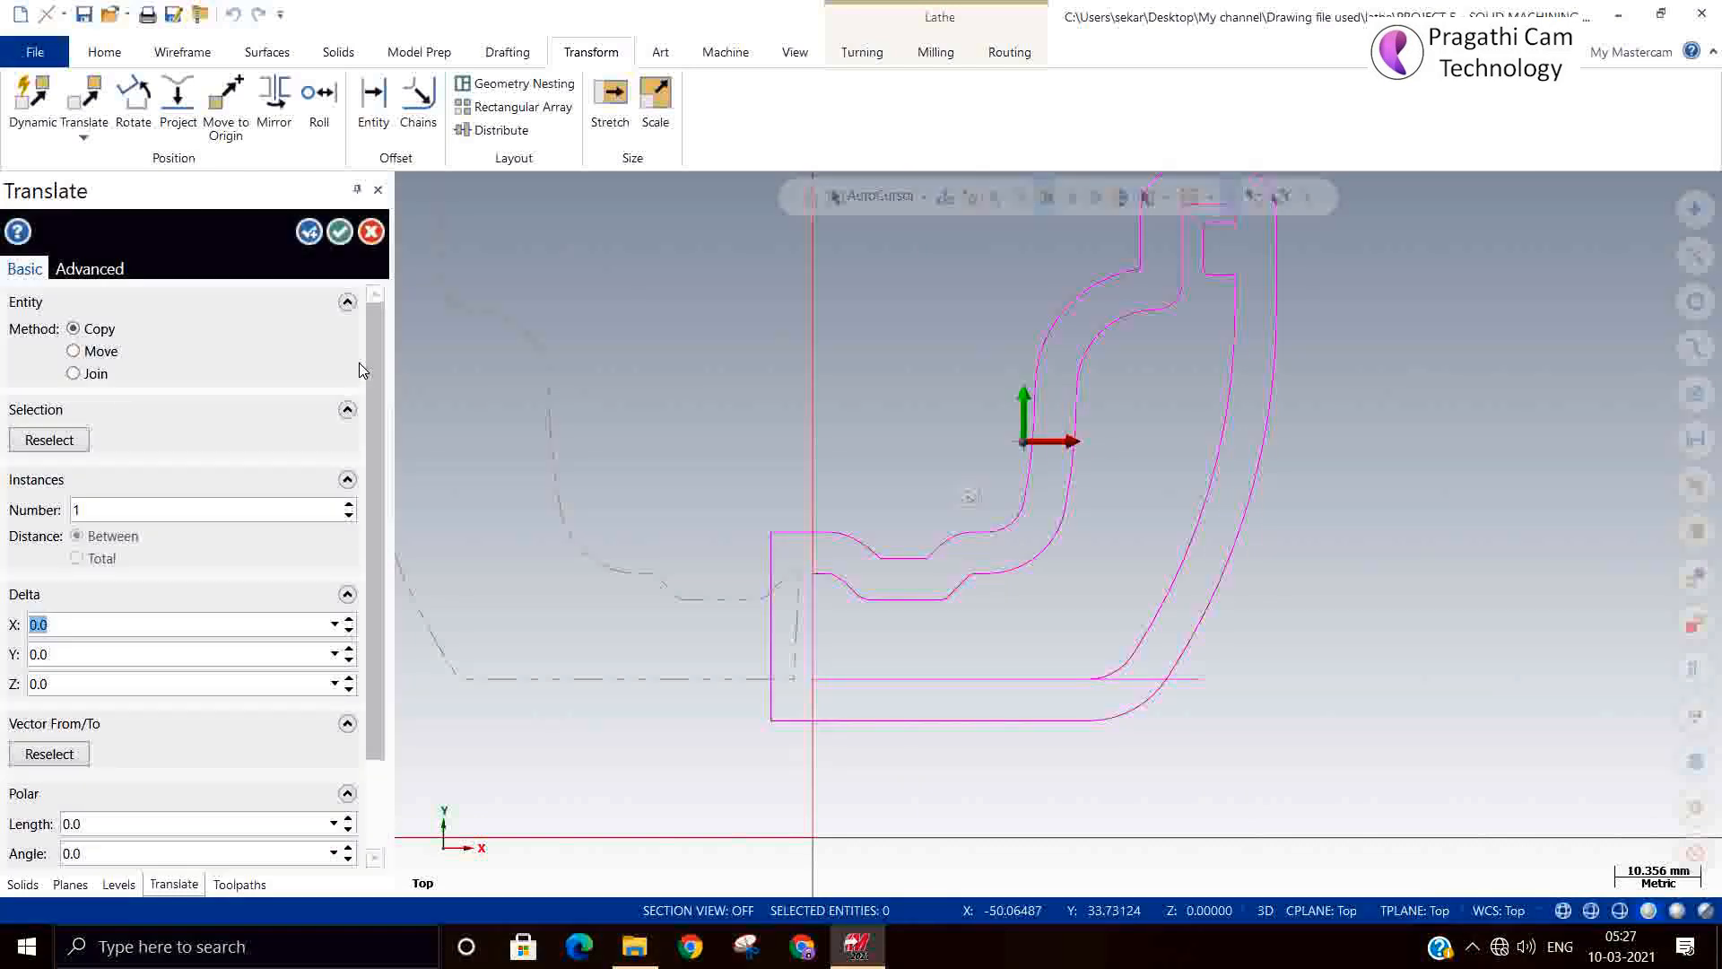
click(371, 232)
scroll(649, 592, down, 2)
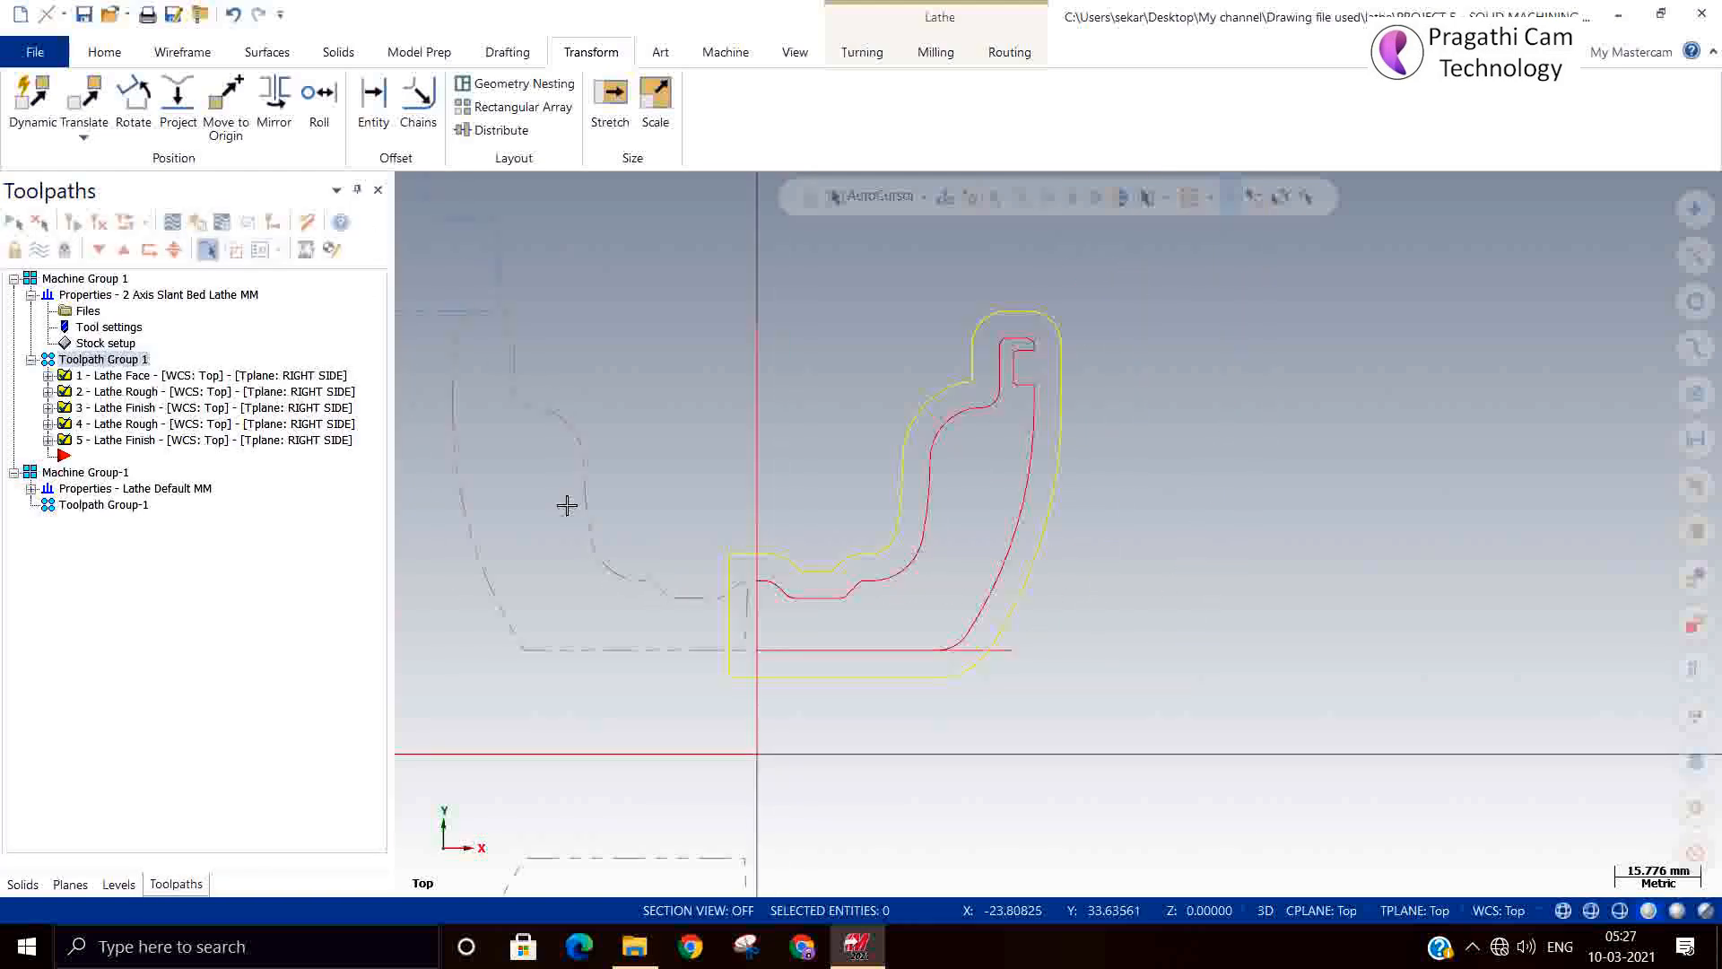
Draw a vertical line about 79 mm long from the outermost edge of the stock profile's flange down past the X axis.
click(182, 51)
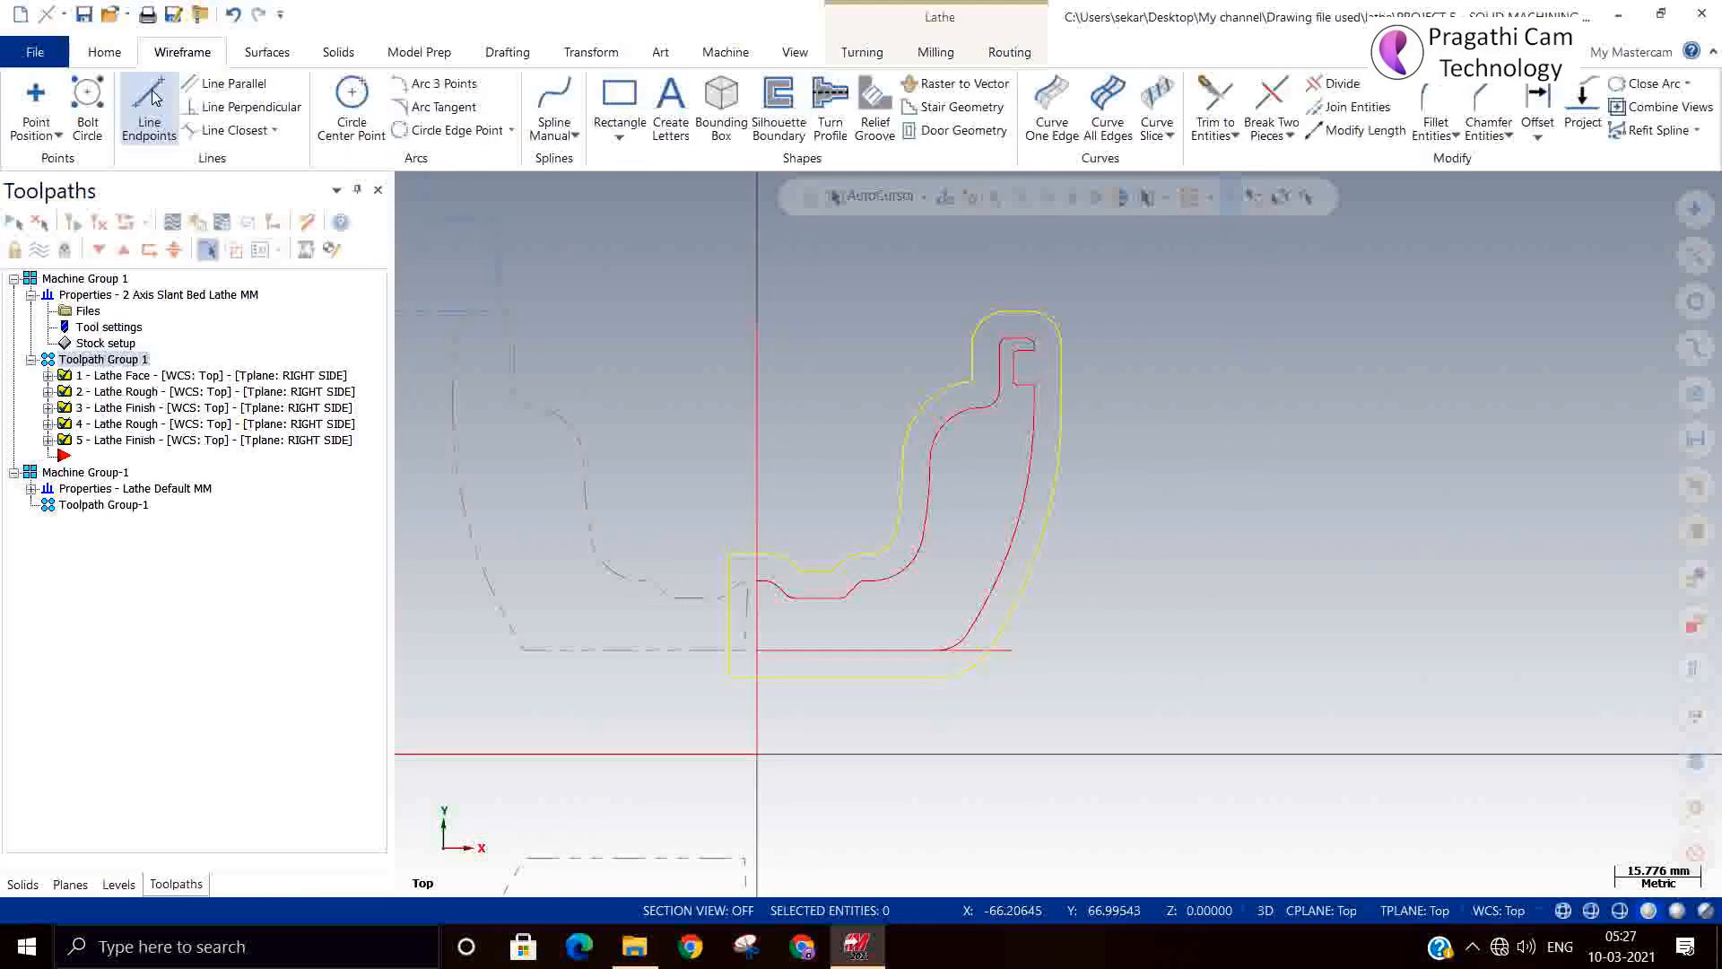
click(151, 100)
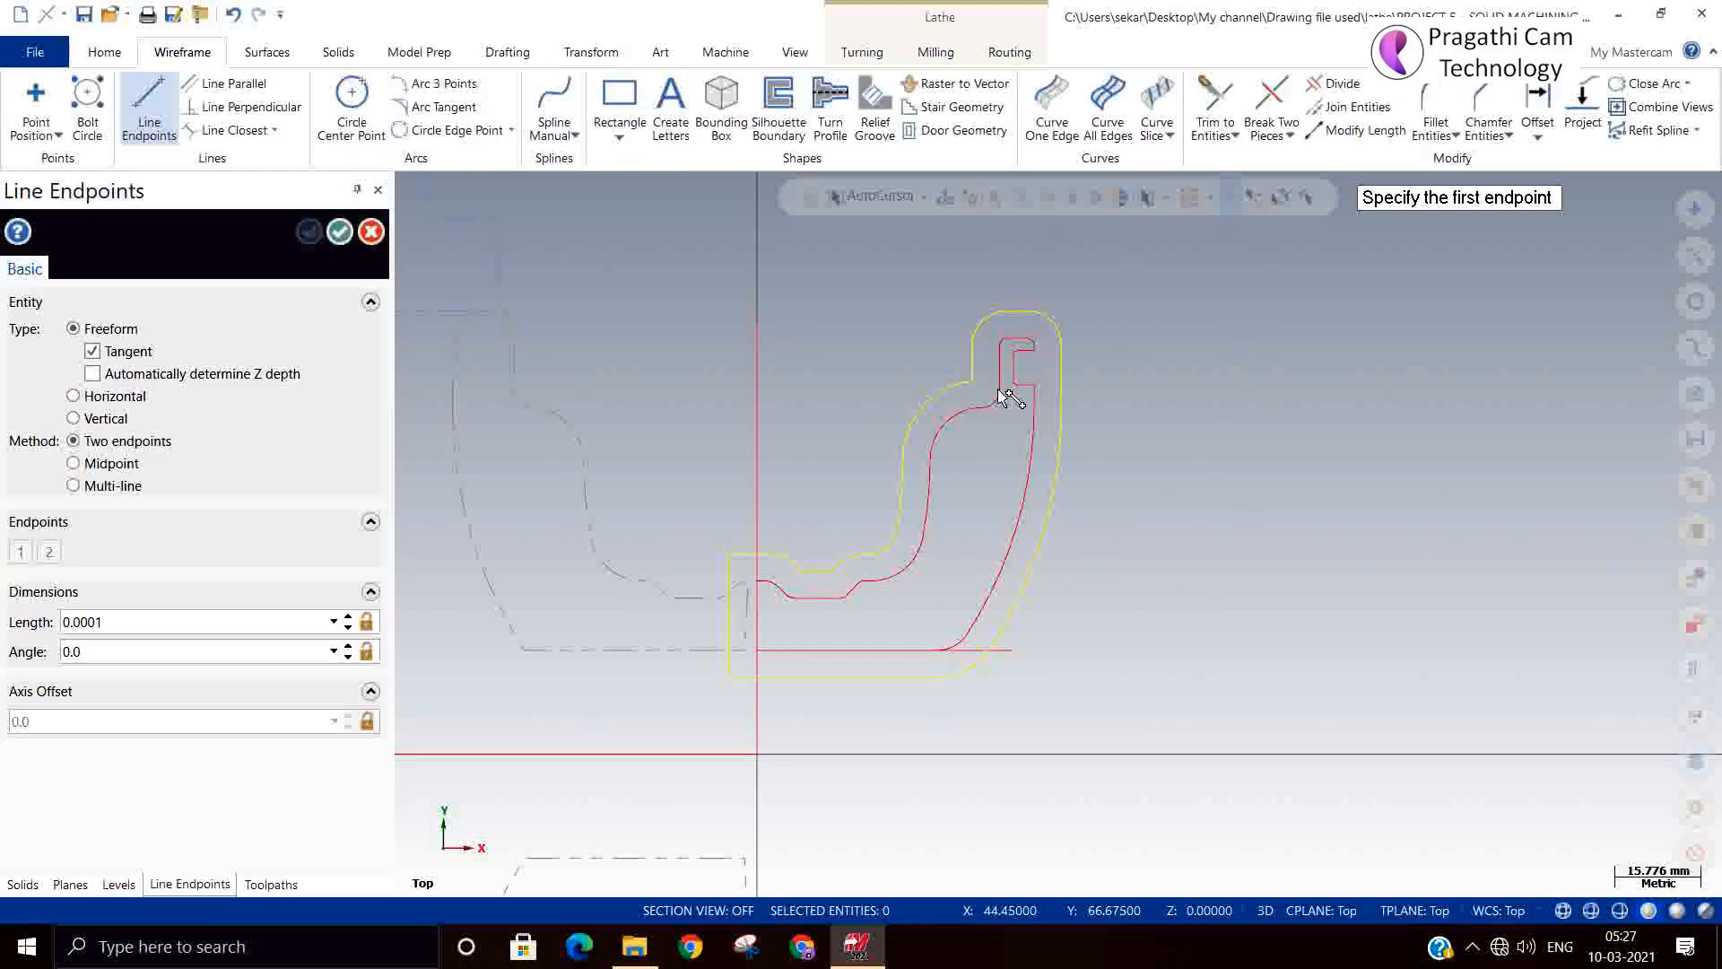
click(1062, 357)
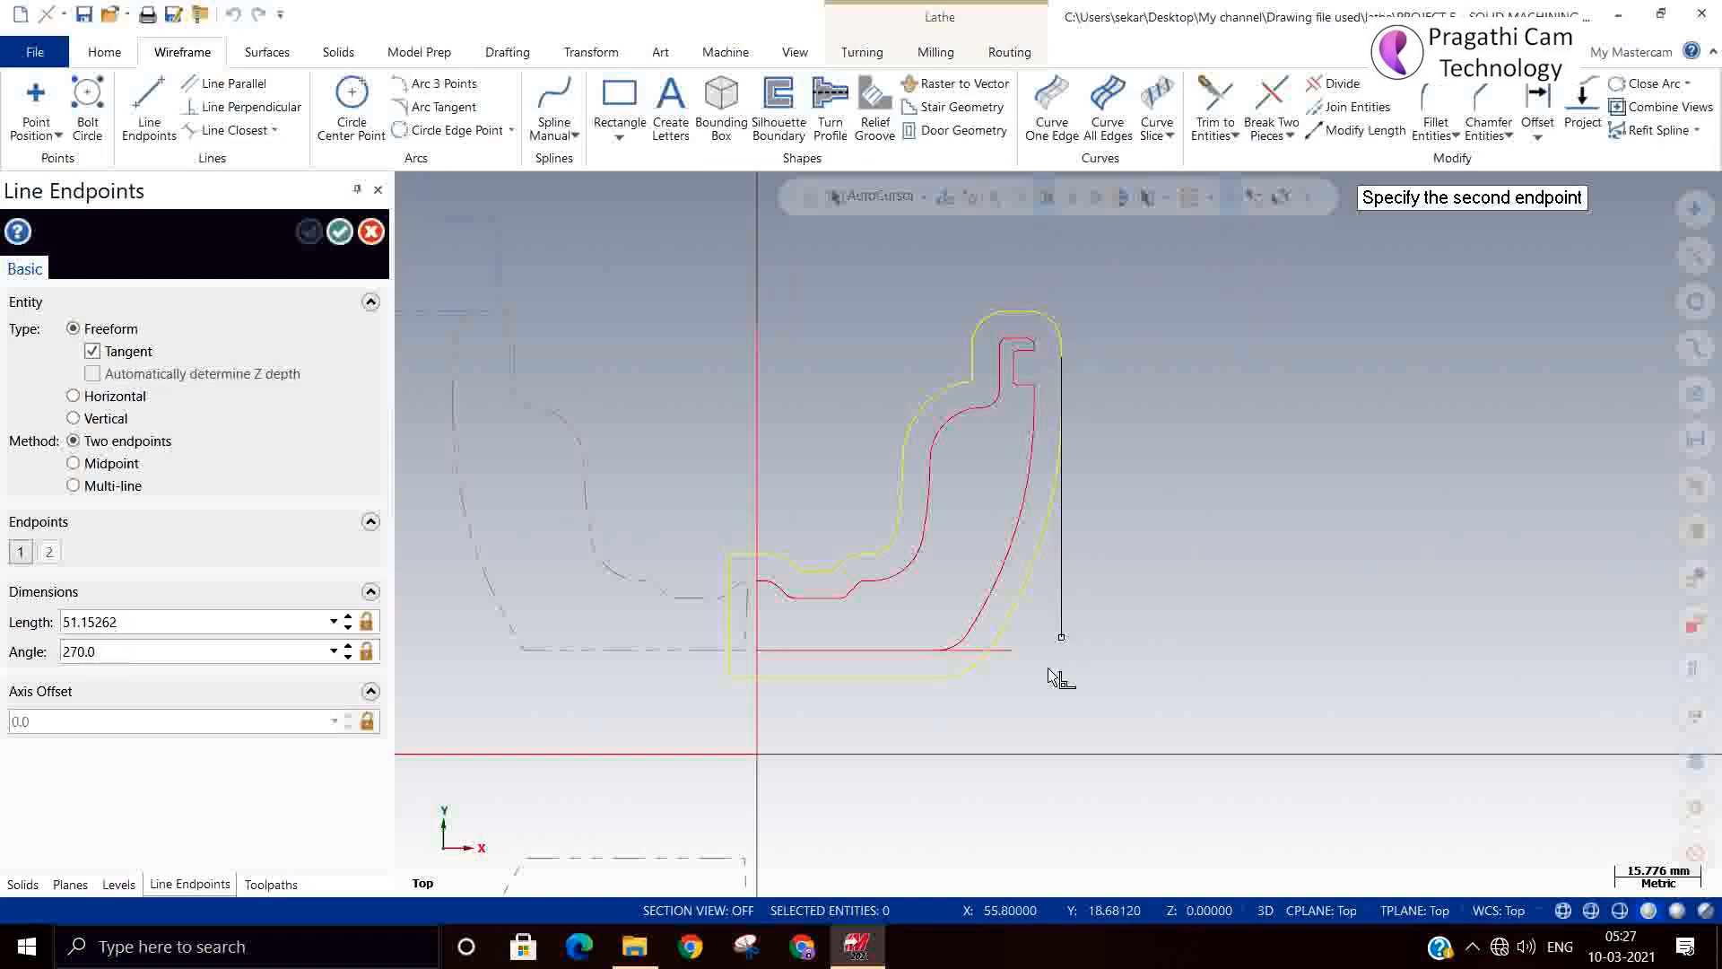
click(1061, 790)
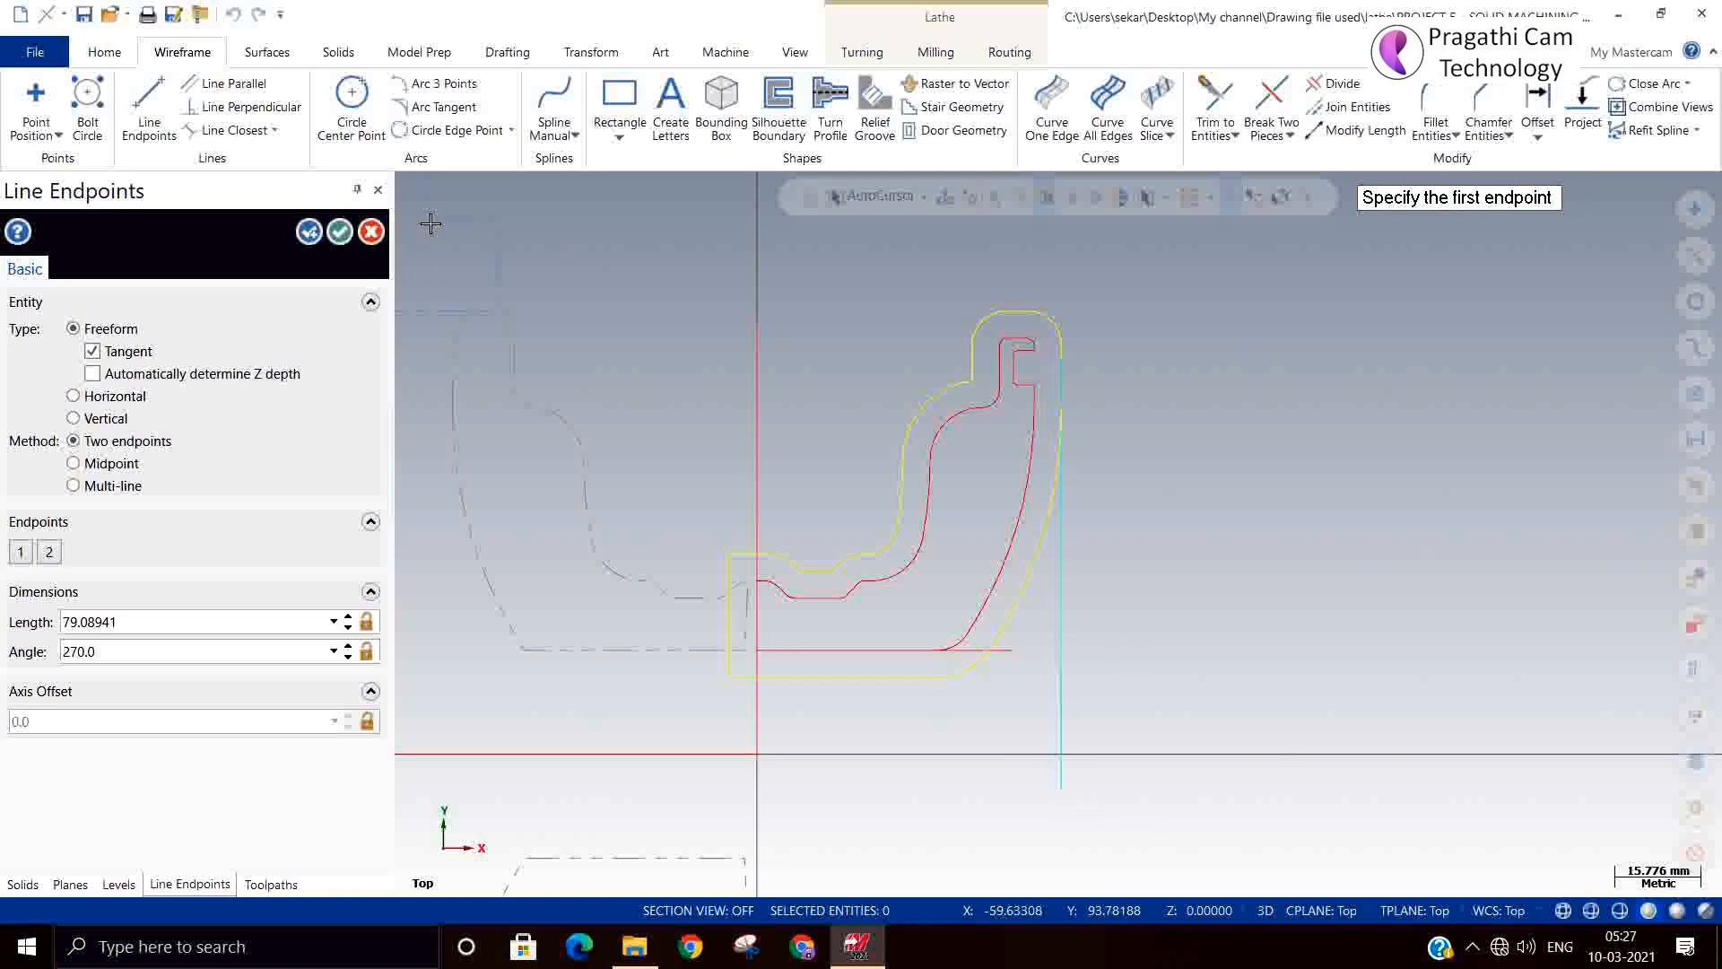
click(336, 234)
Draw a horizontal line about 65 mm long from the origin along the X axis, crossing the new vertical line.
click(149, 107)
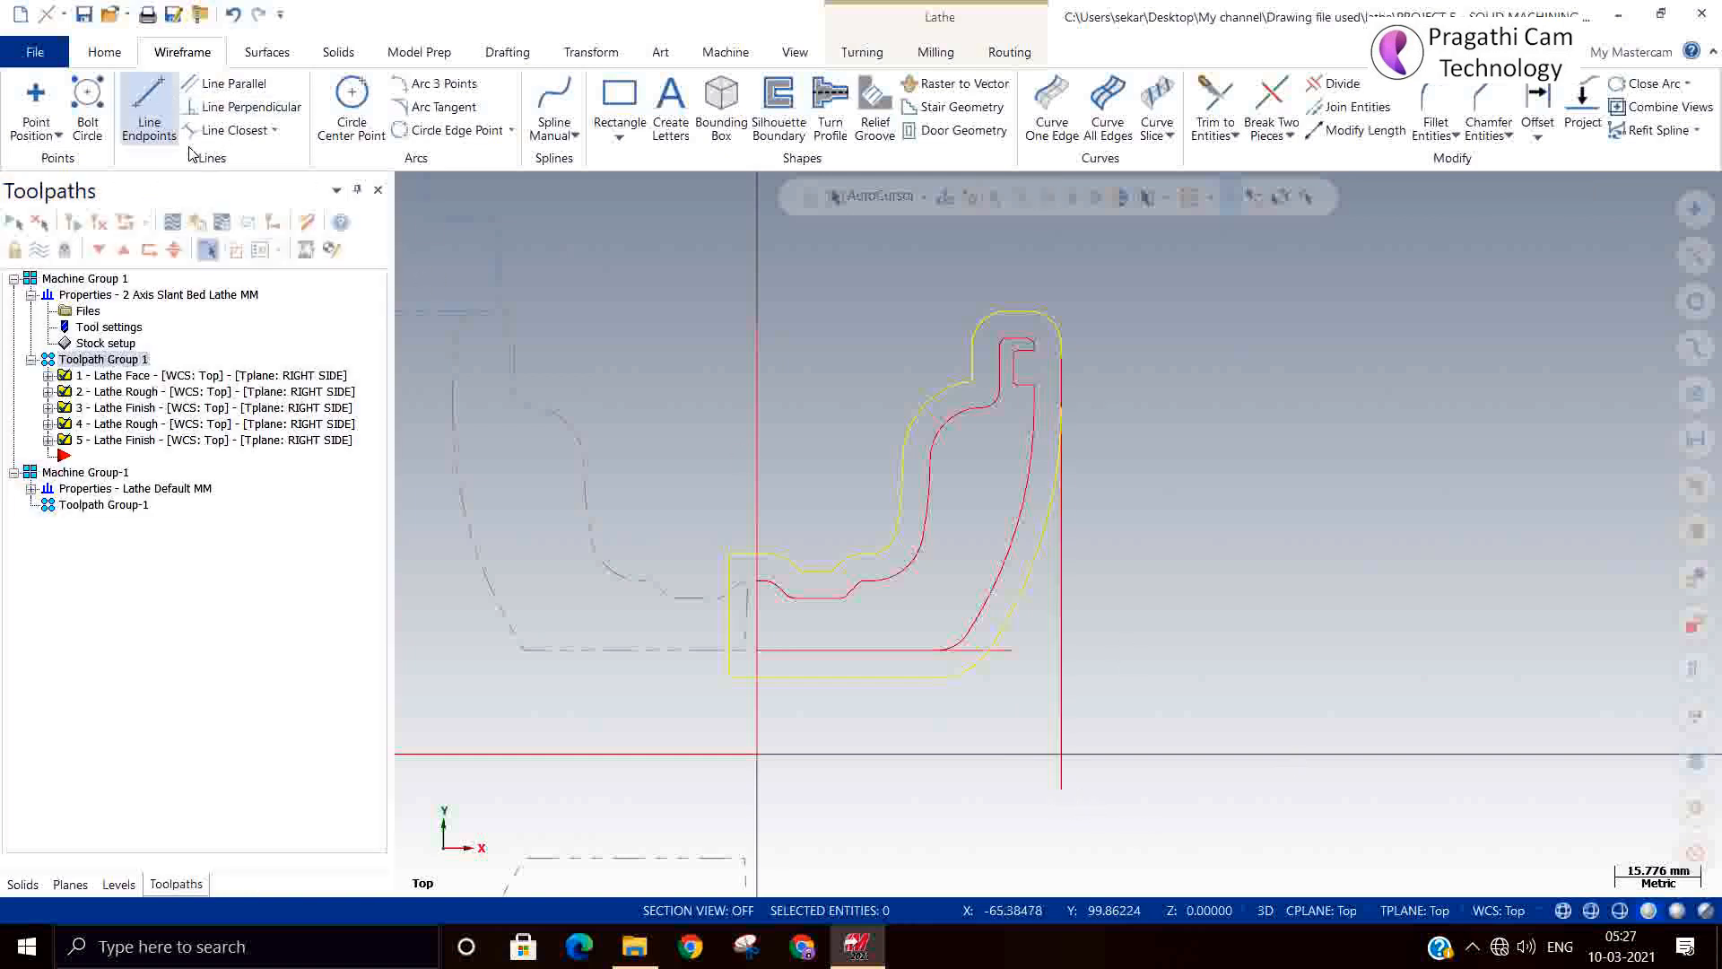
click(758, 753)
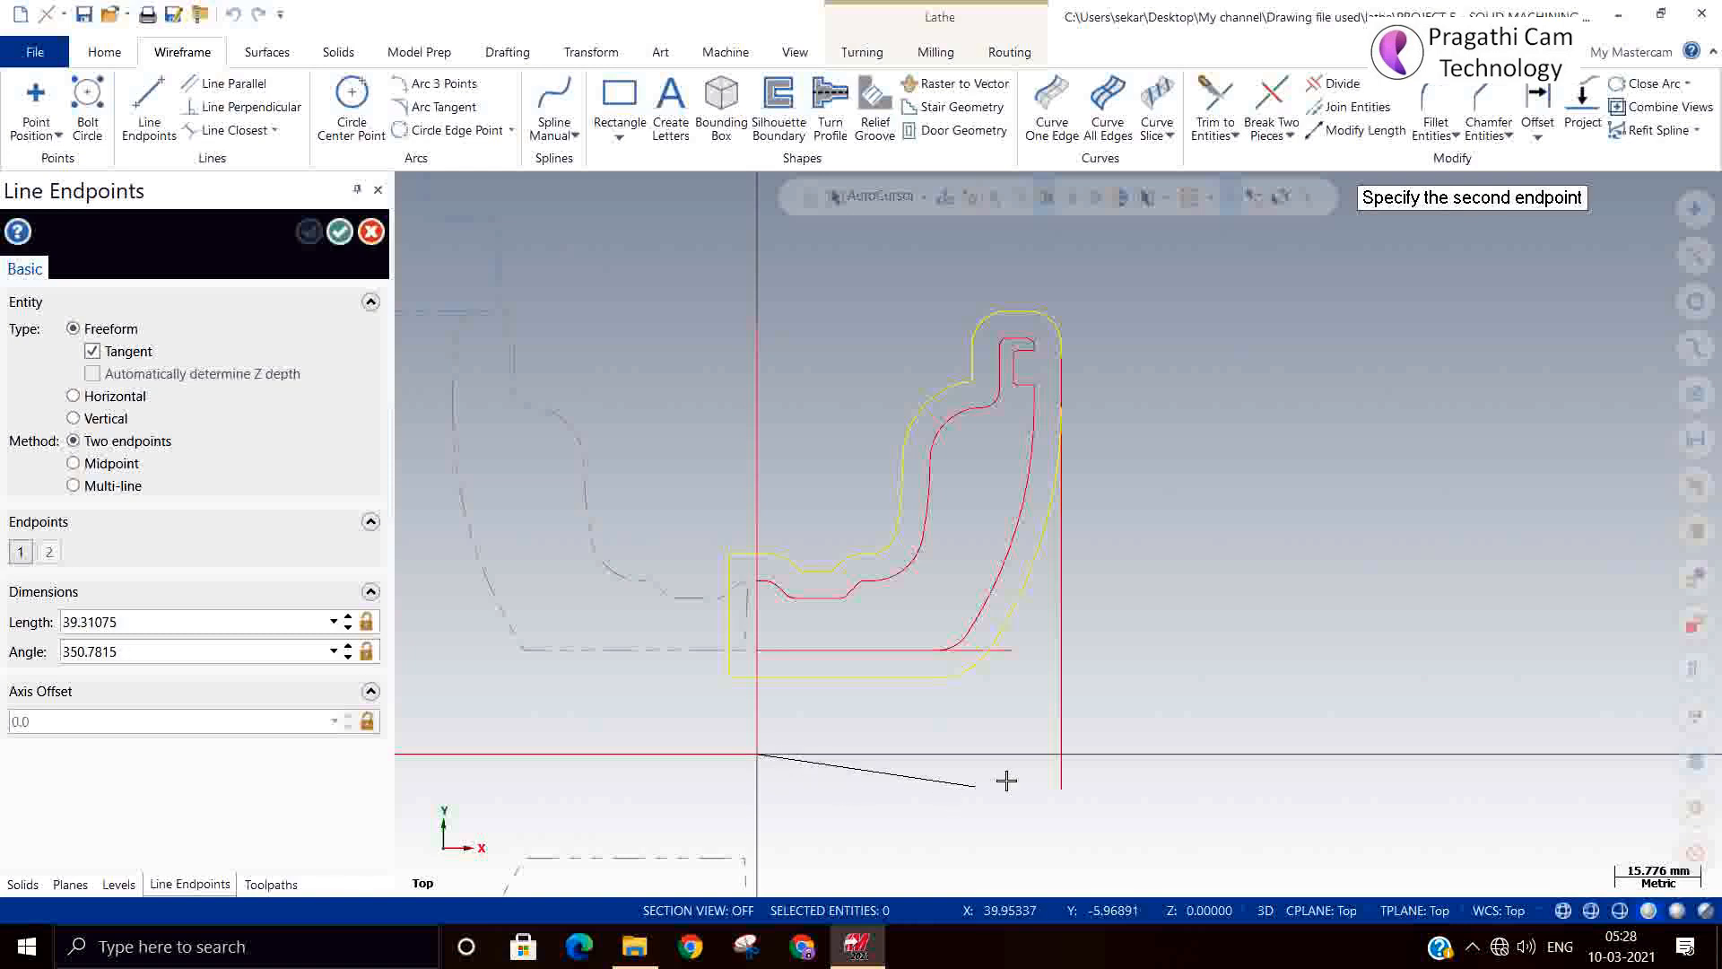
click(1114, 755)
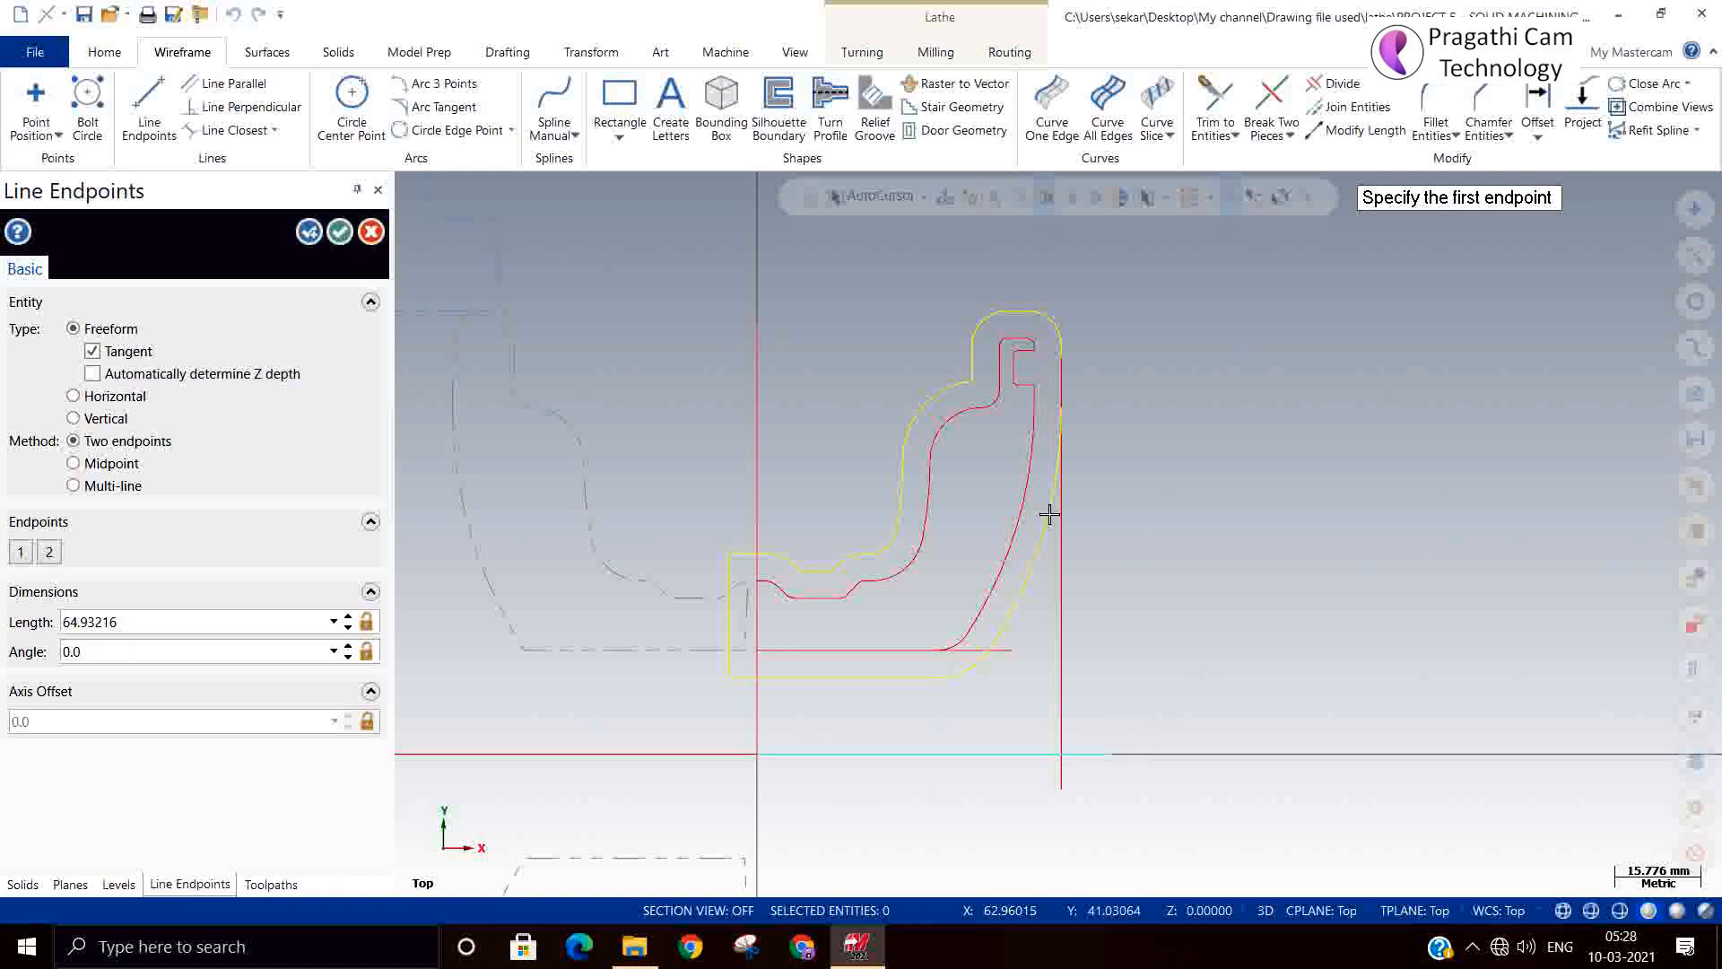
click(341, 234)
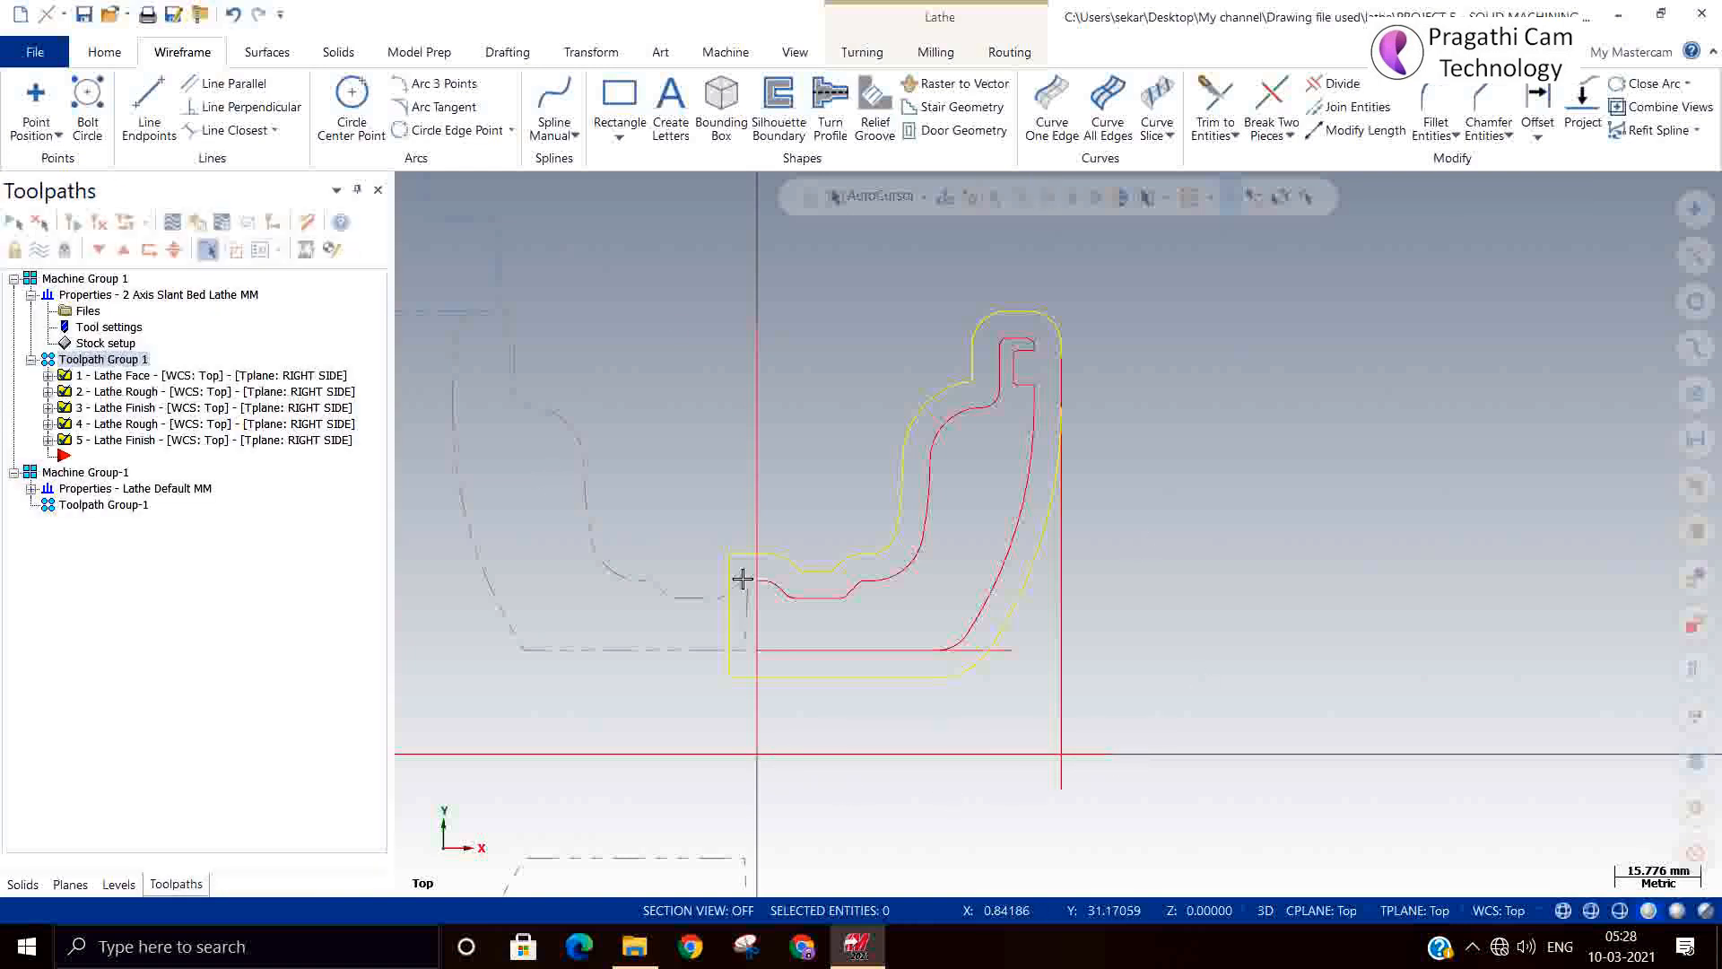
Trim the horizontal and vertical construction lines to each other with the Trim 2 entities method to form a corner.
click(1211, 96)
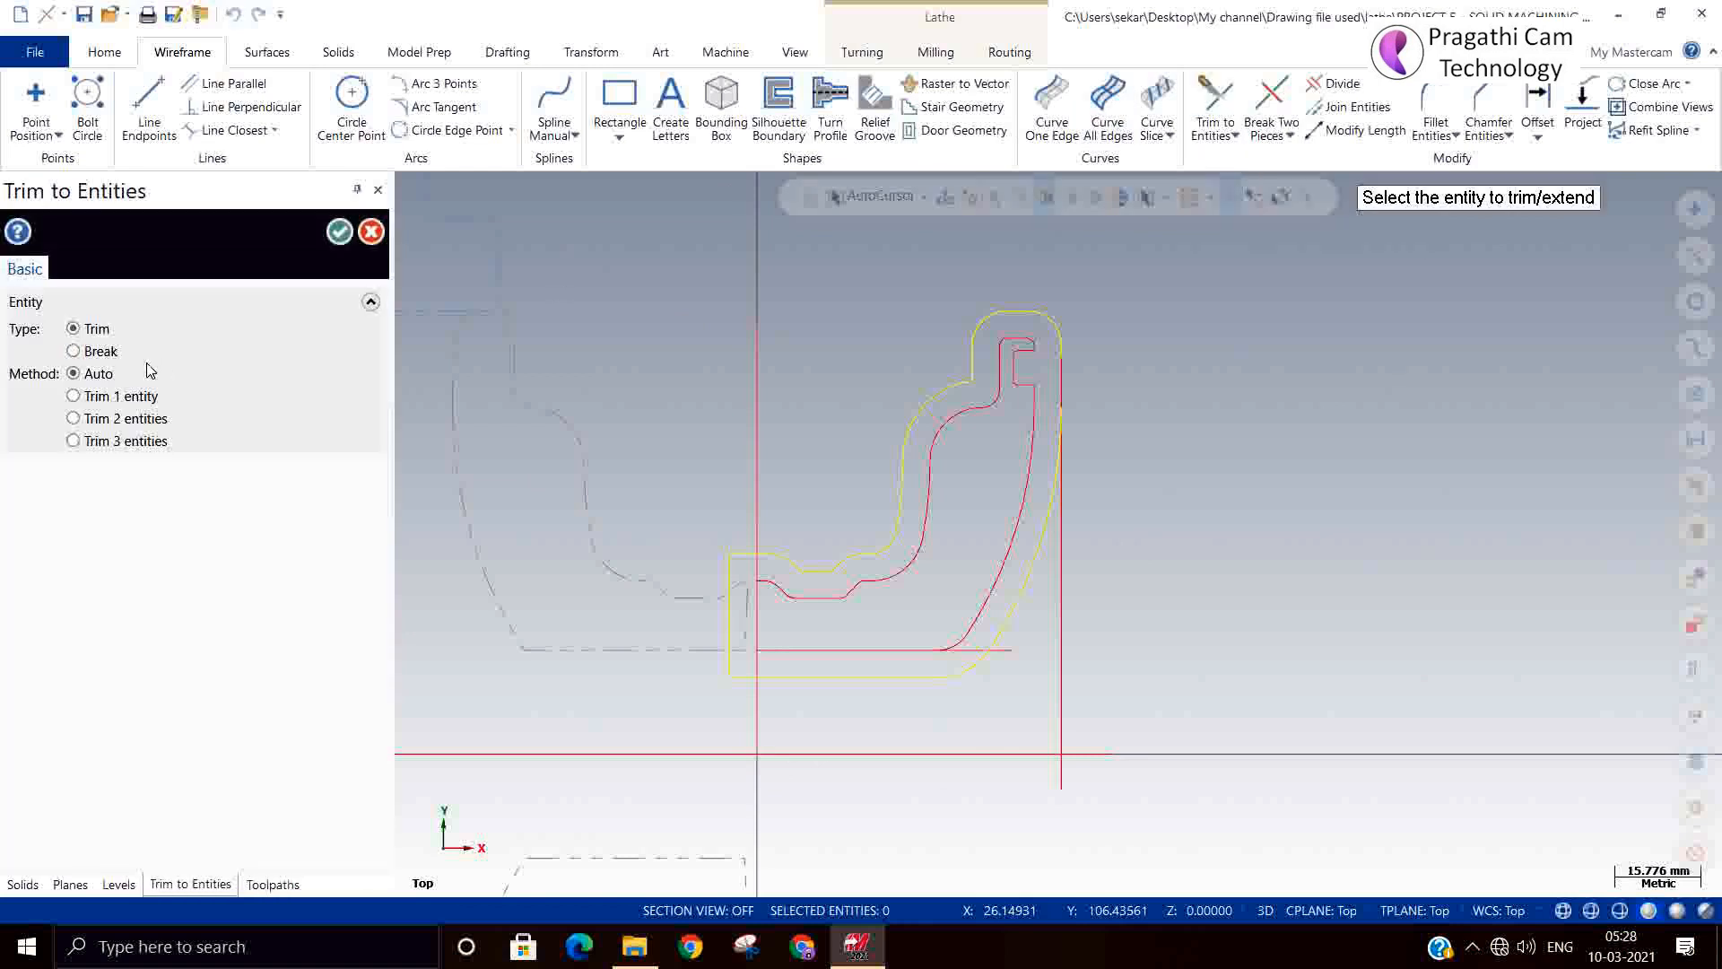
click(73, 418)
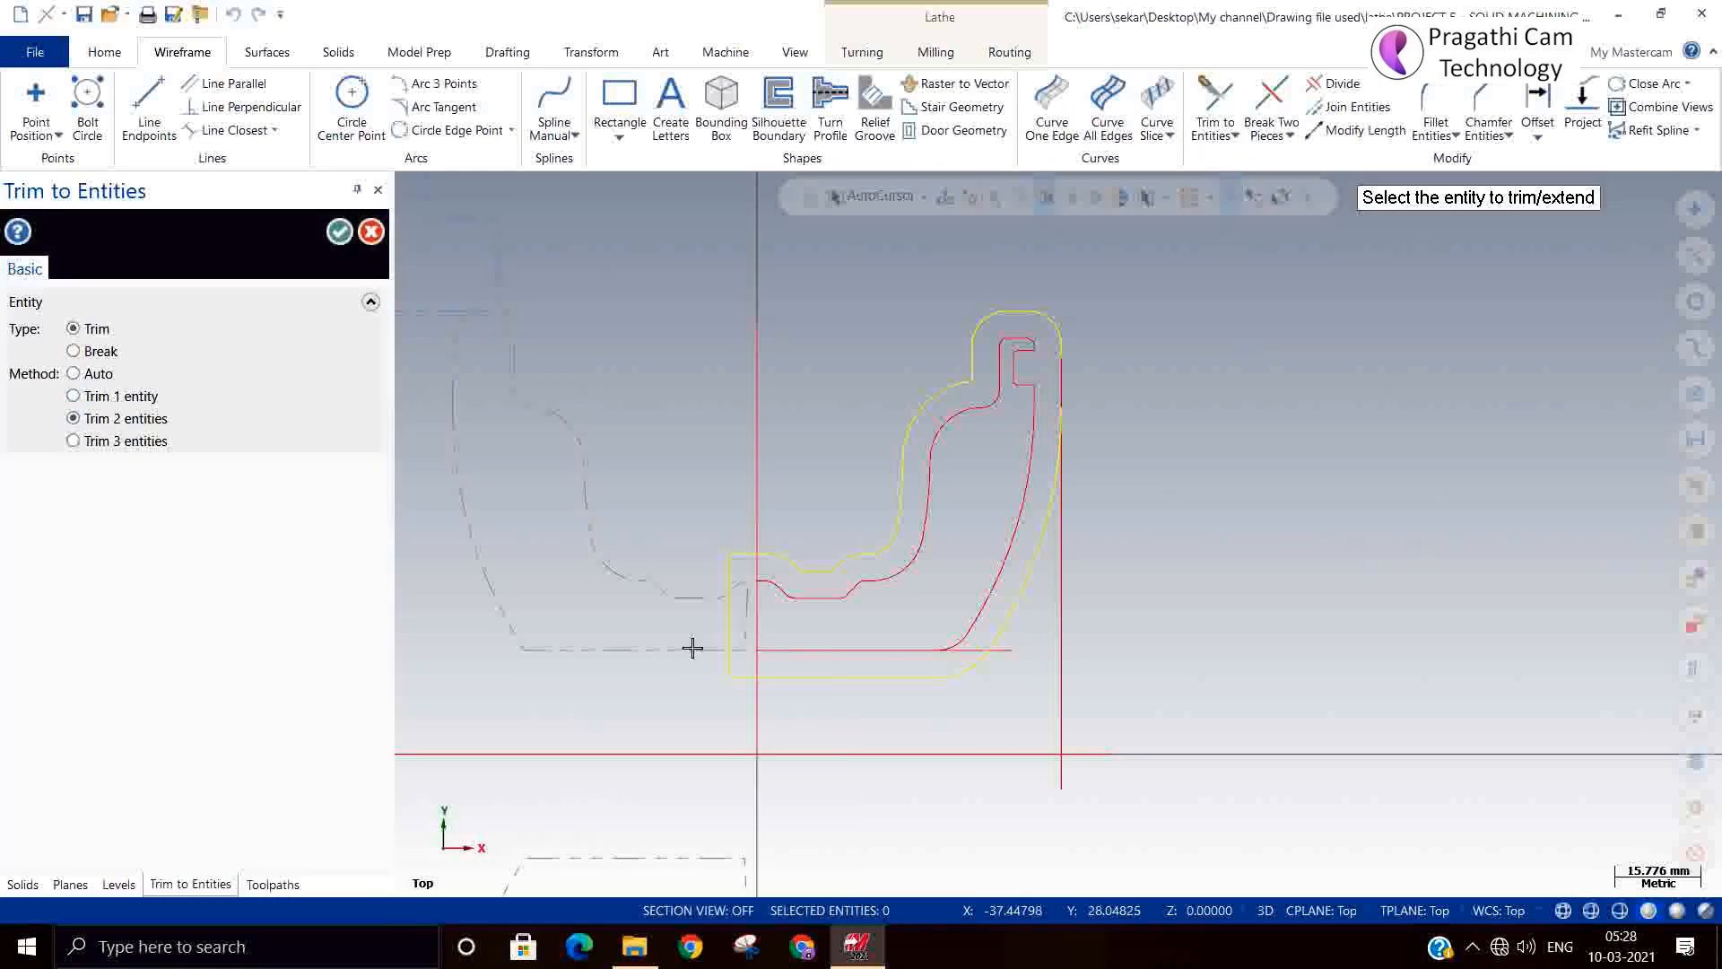
click(991, 755)
click(1054, 719)
click(339, 232)
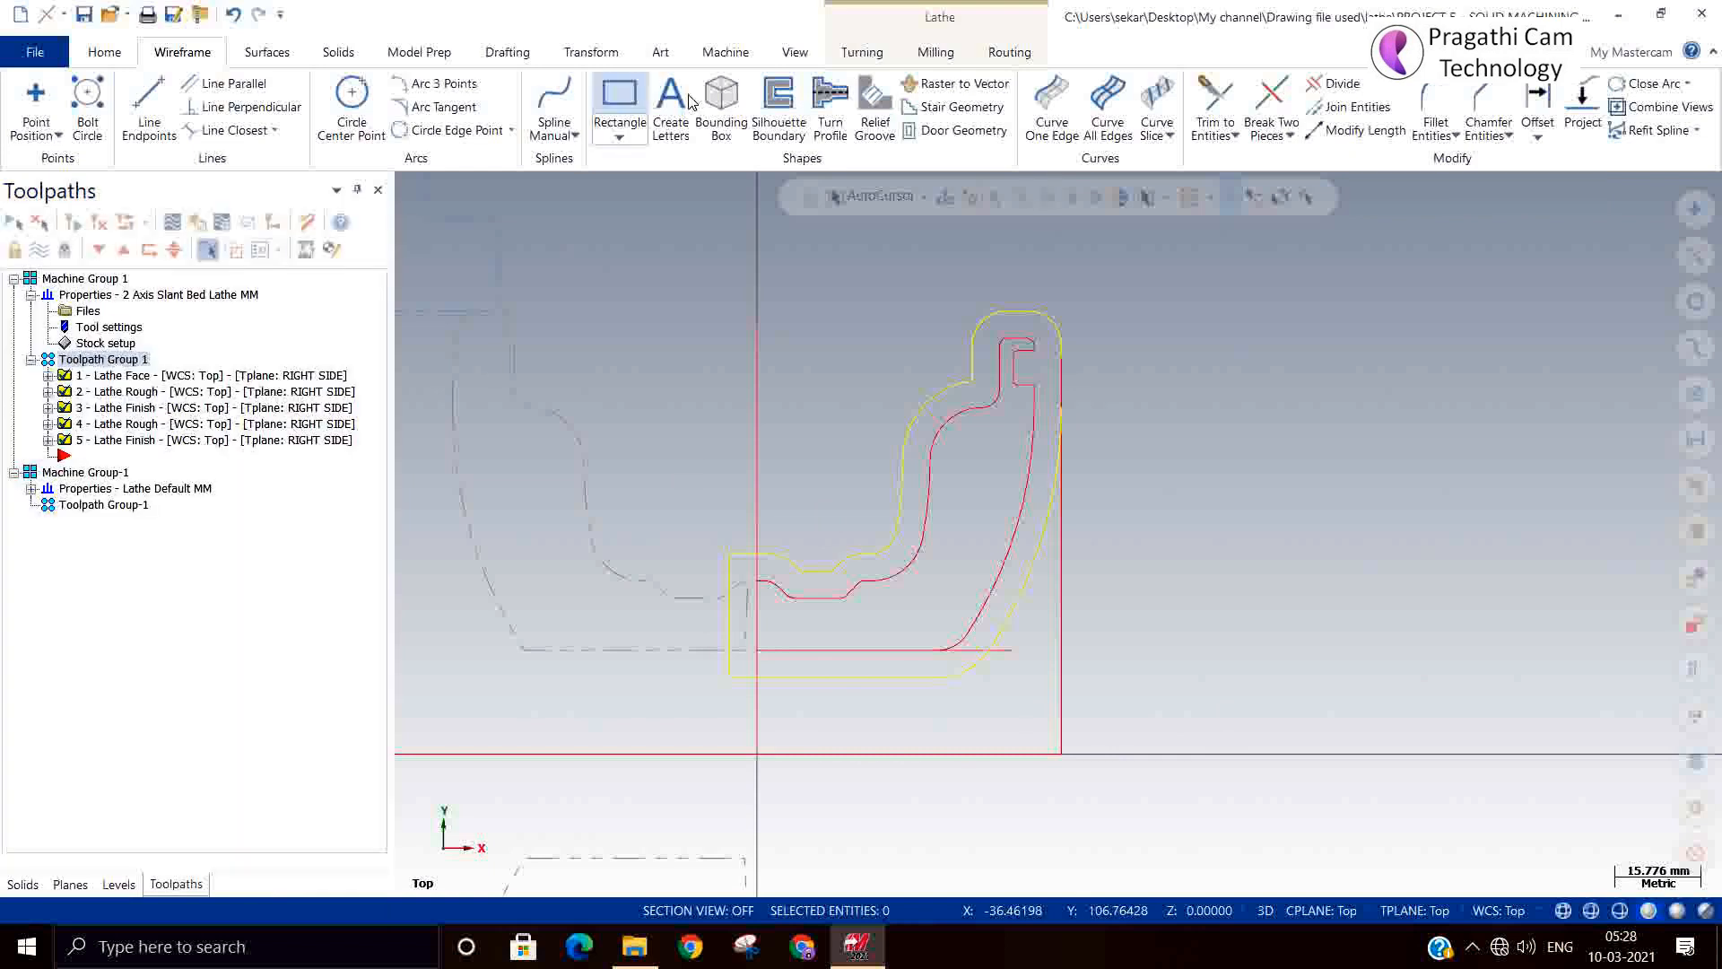
Move the part and stock profiles with the construction lines by -55.8 mm in X, from the trimmed corner to the origin.
click(592, 52)
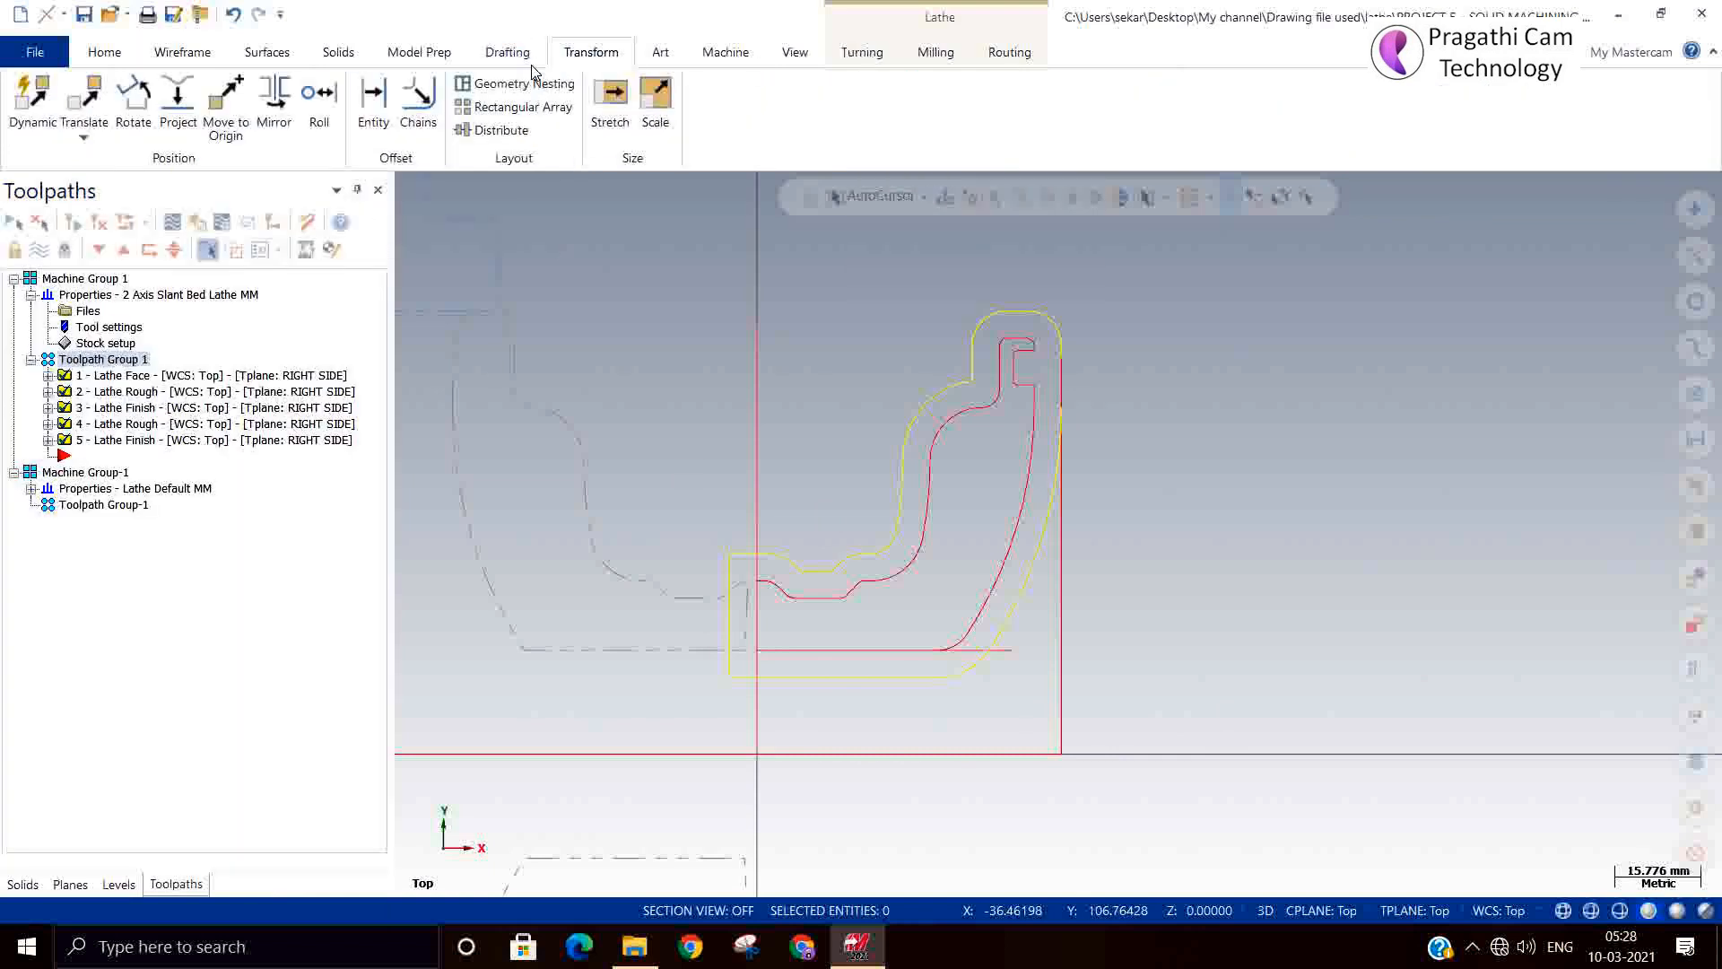
click(83, 138)
click(90, 159)
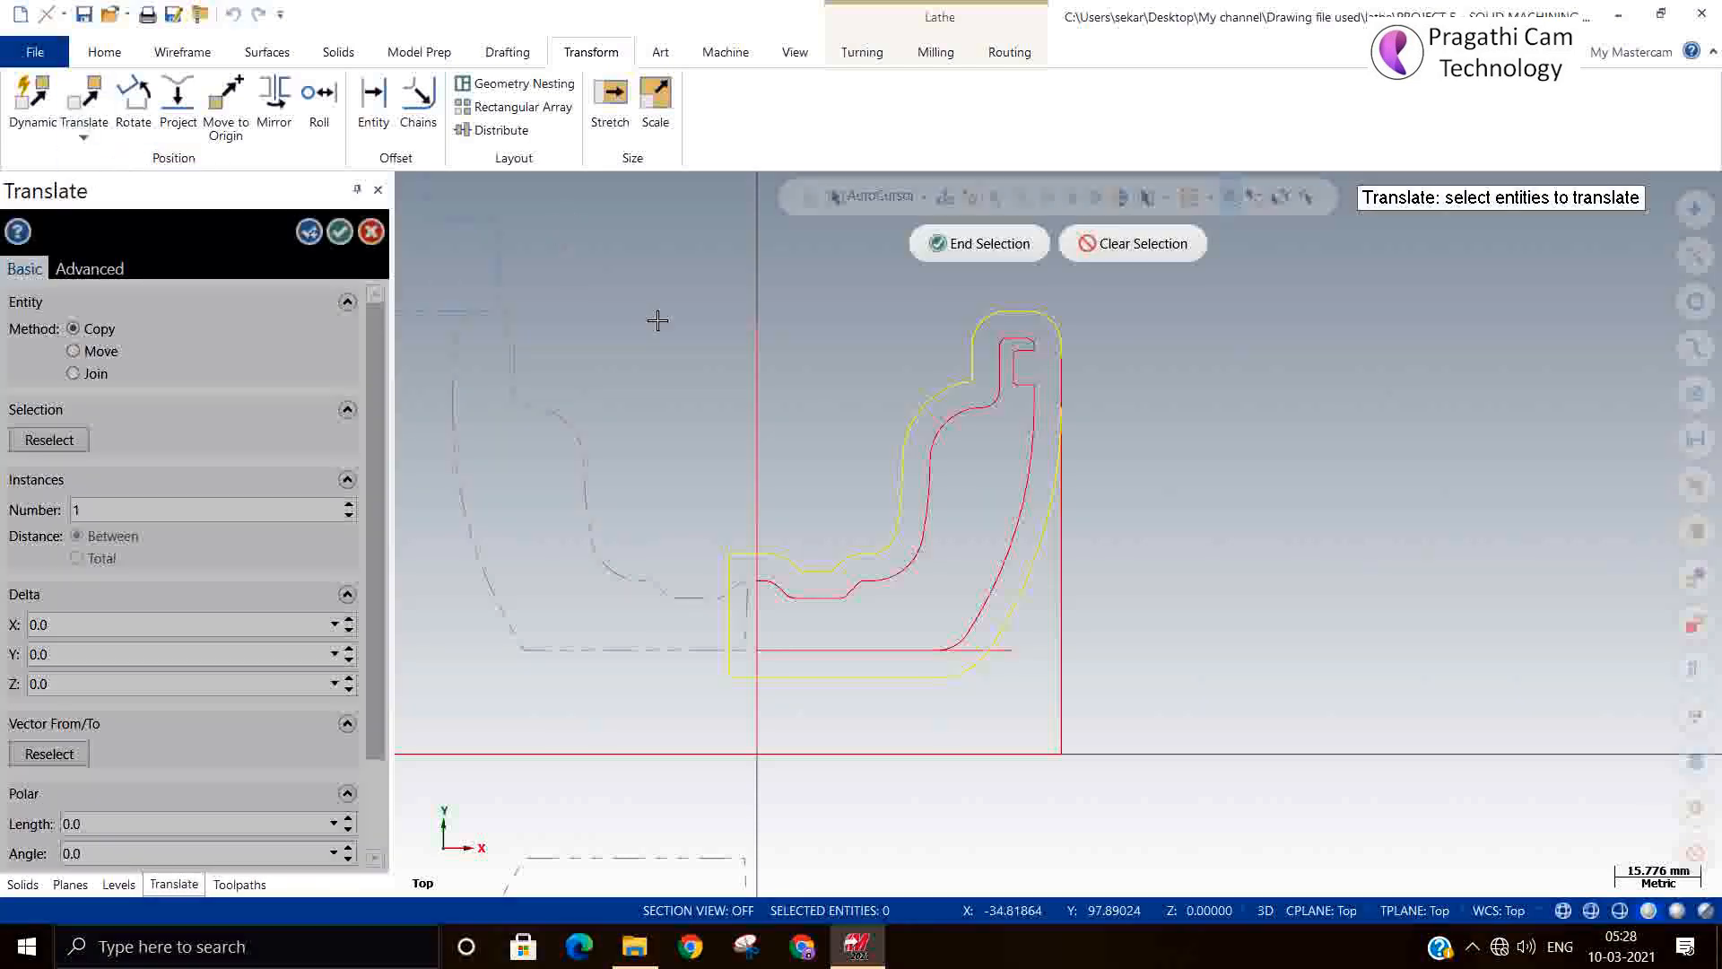
drag(566, 220, 1182, 832)
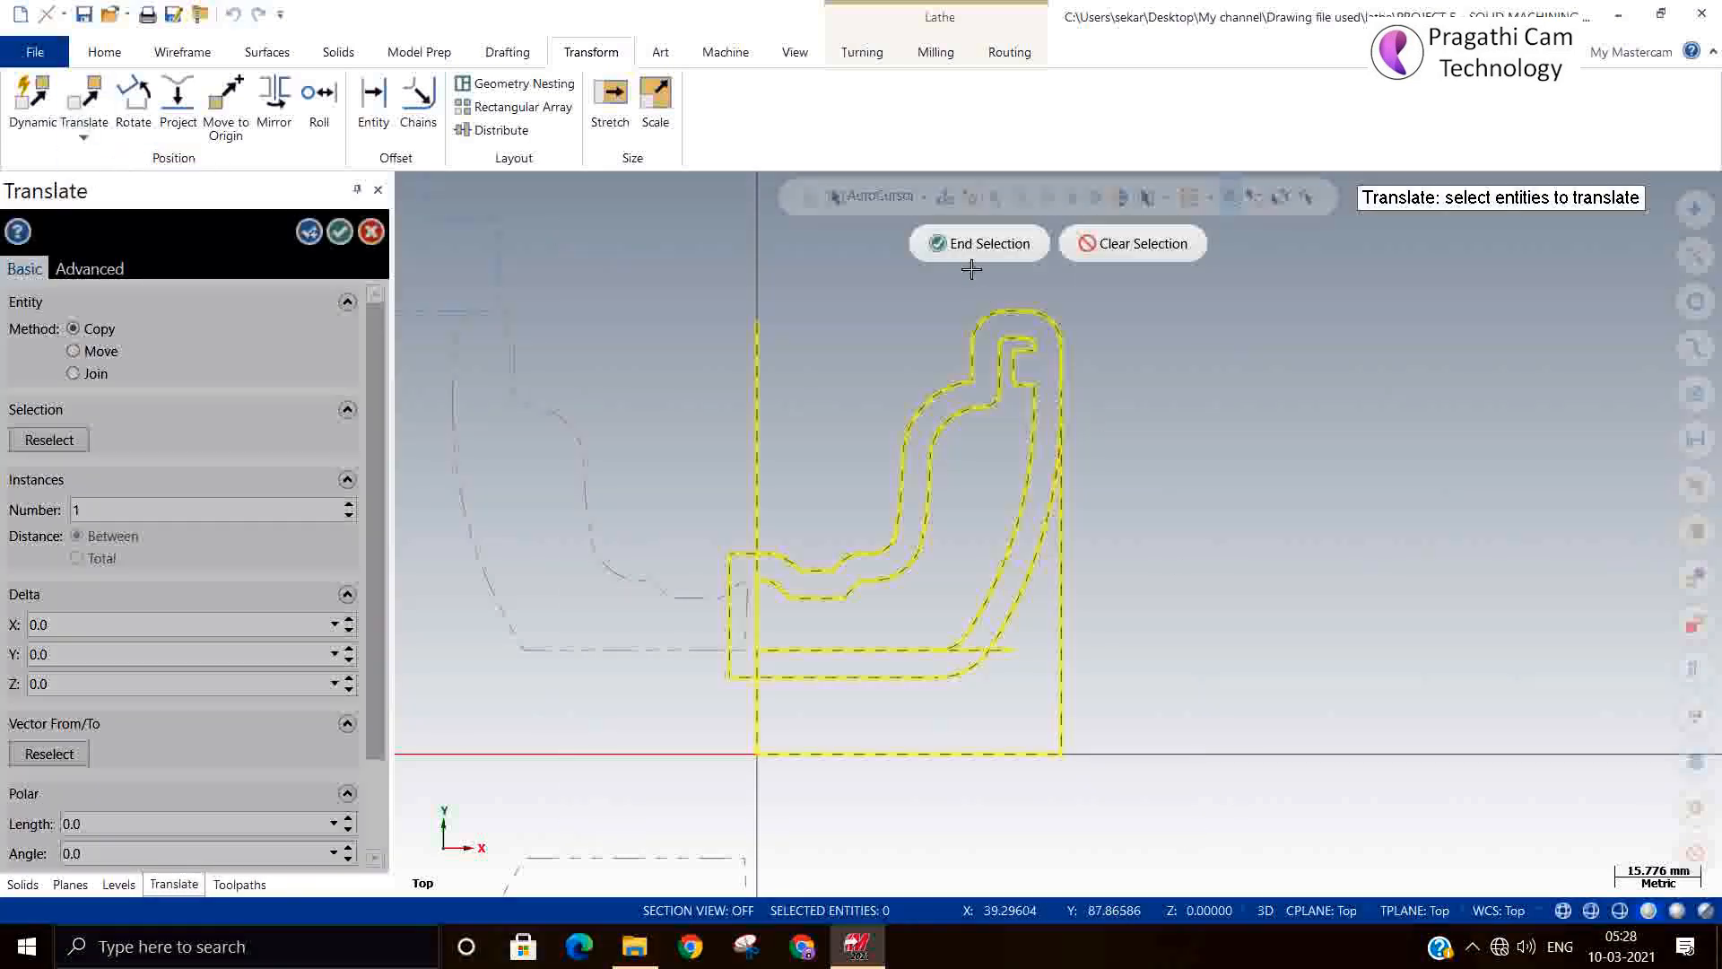
click(960, 244)
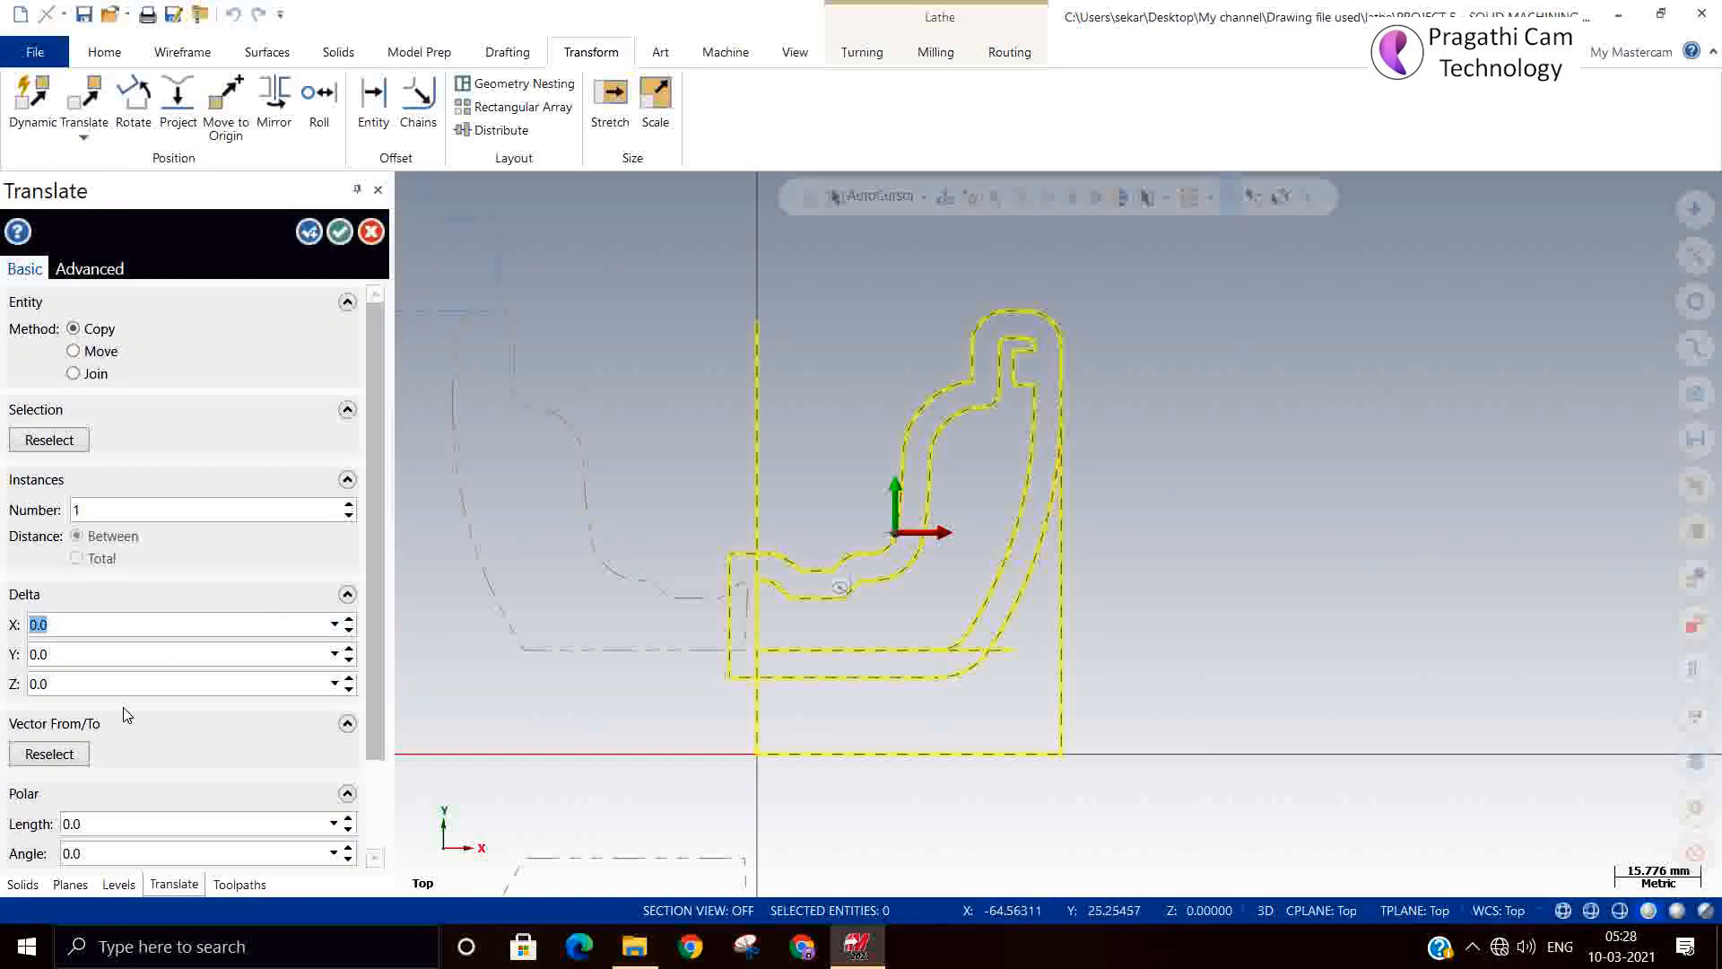
click(50, 754)
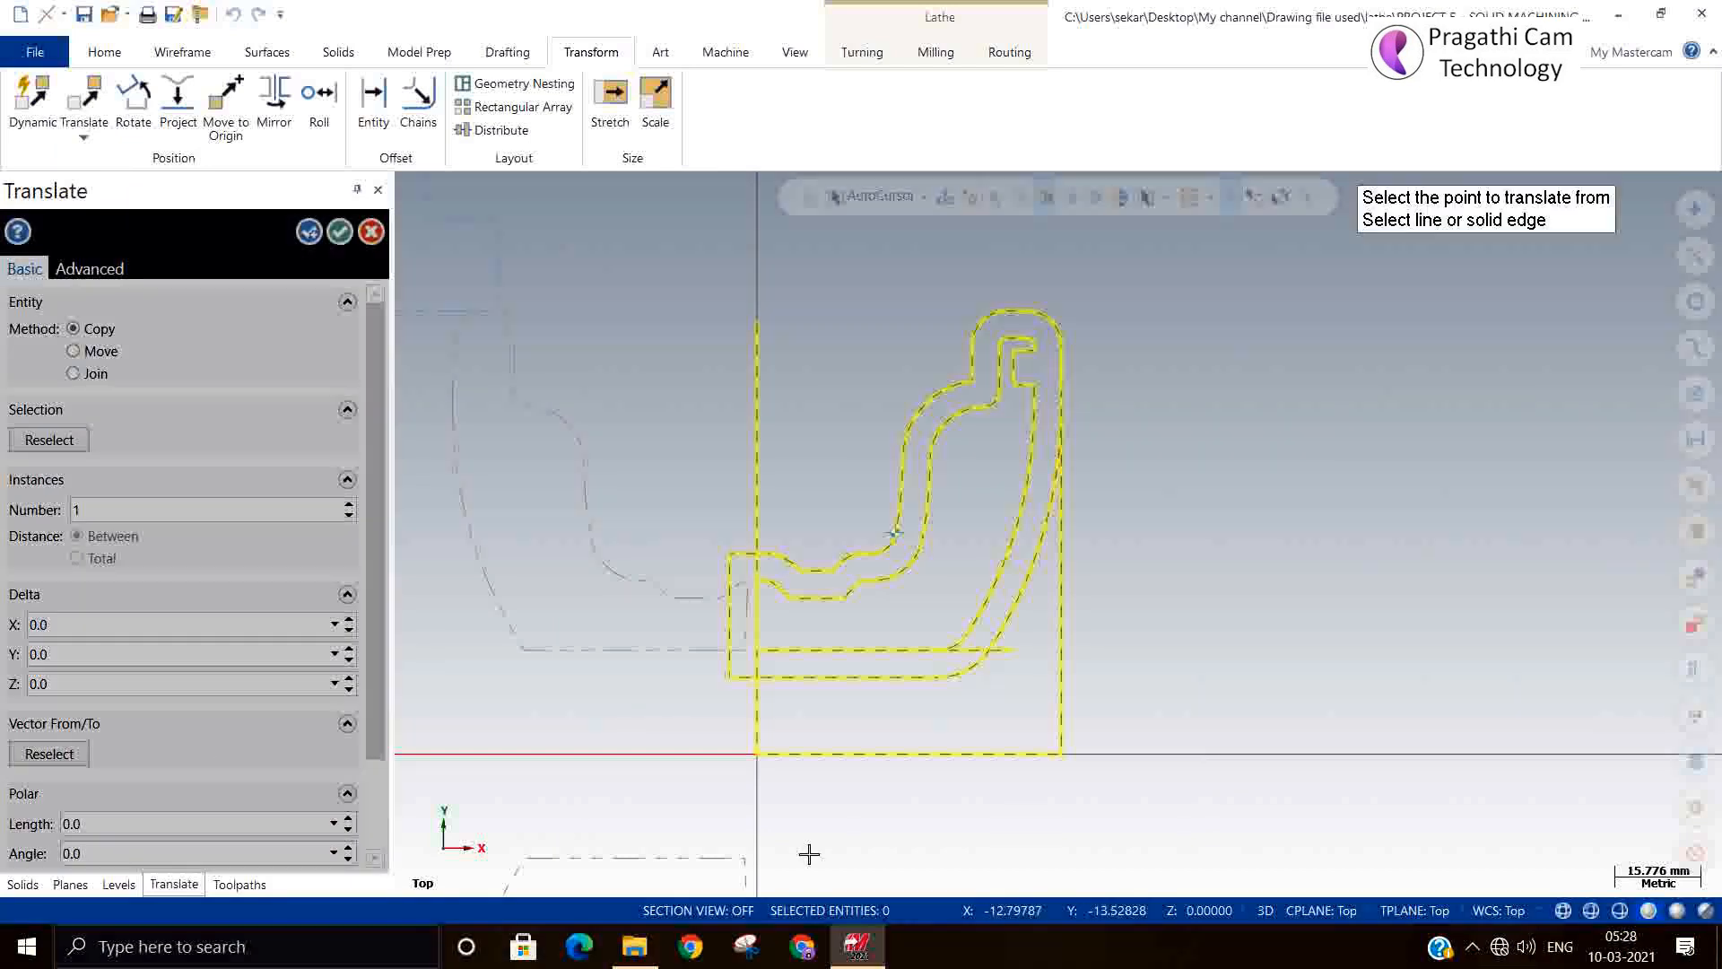
click(1062, 755)
click(753, 754)
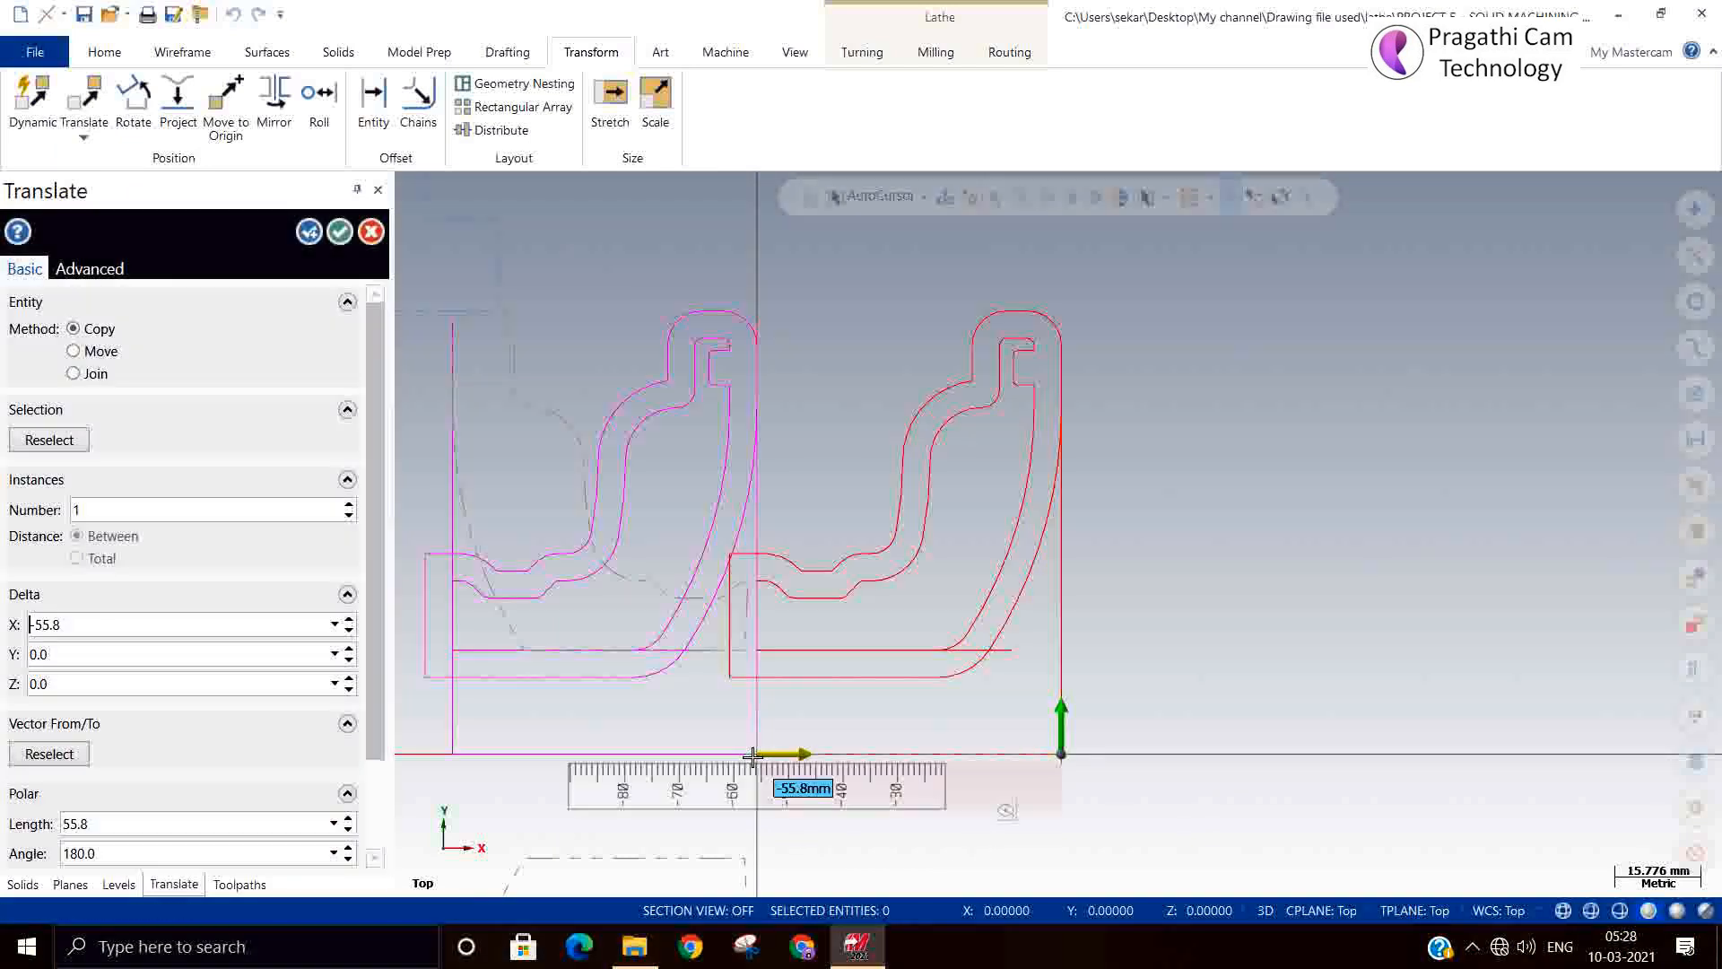
click(98, 358)
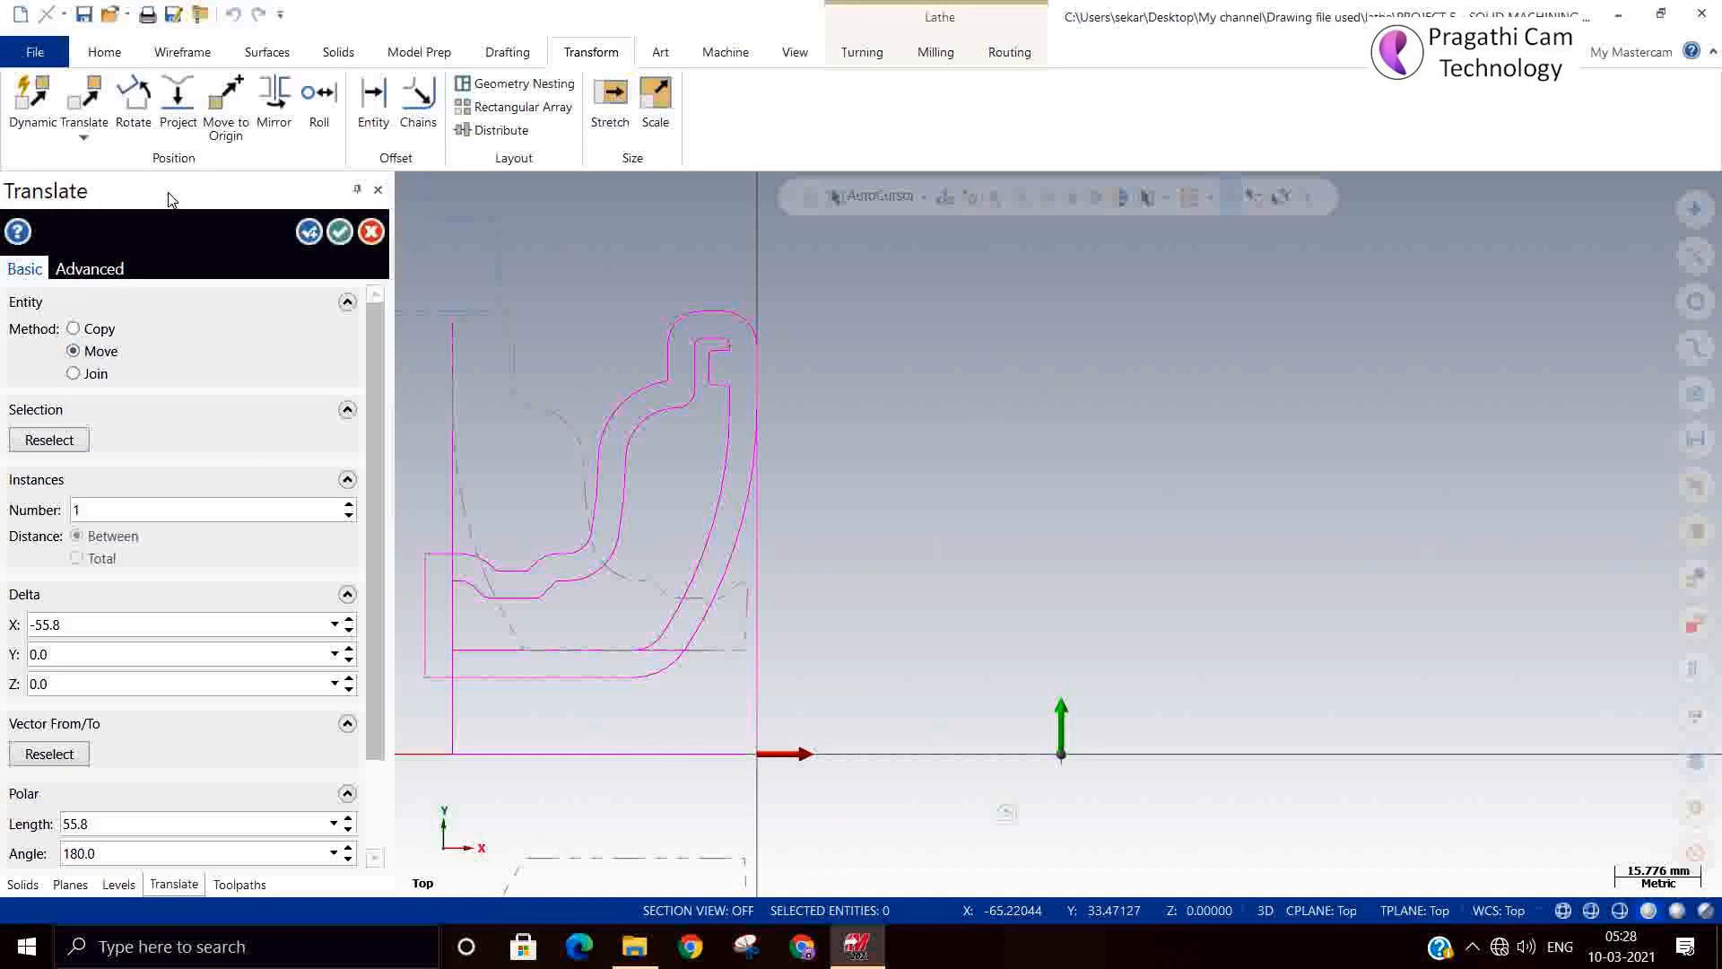
click(339, 231)
Delete the two vertical construction lines, one along the part's inner end face and one at the origin.
click(451, 381)
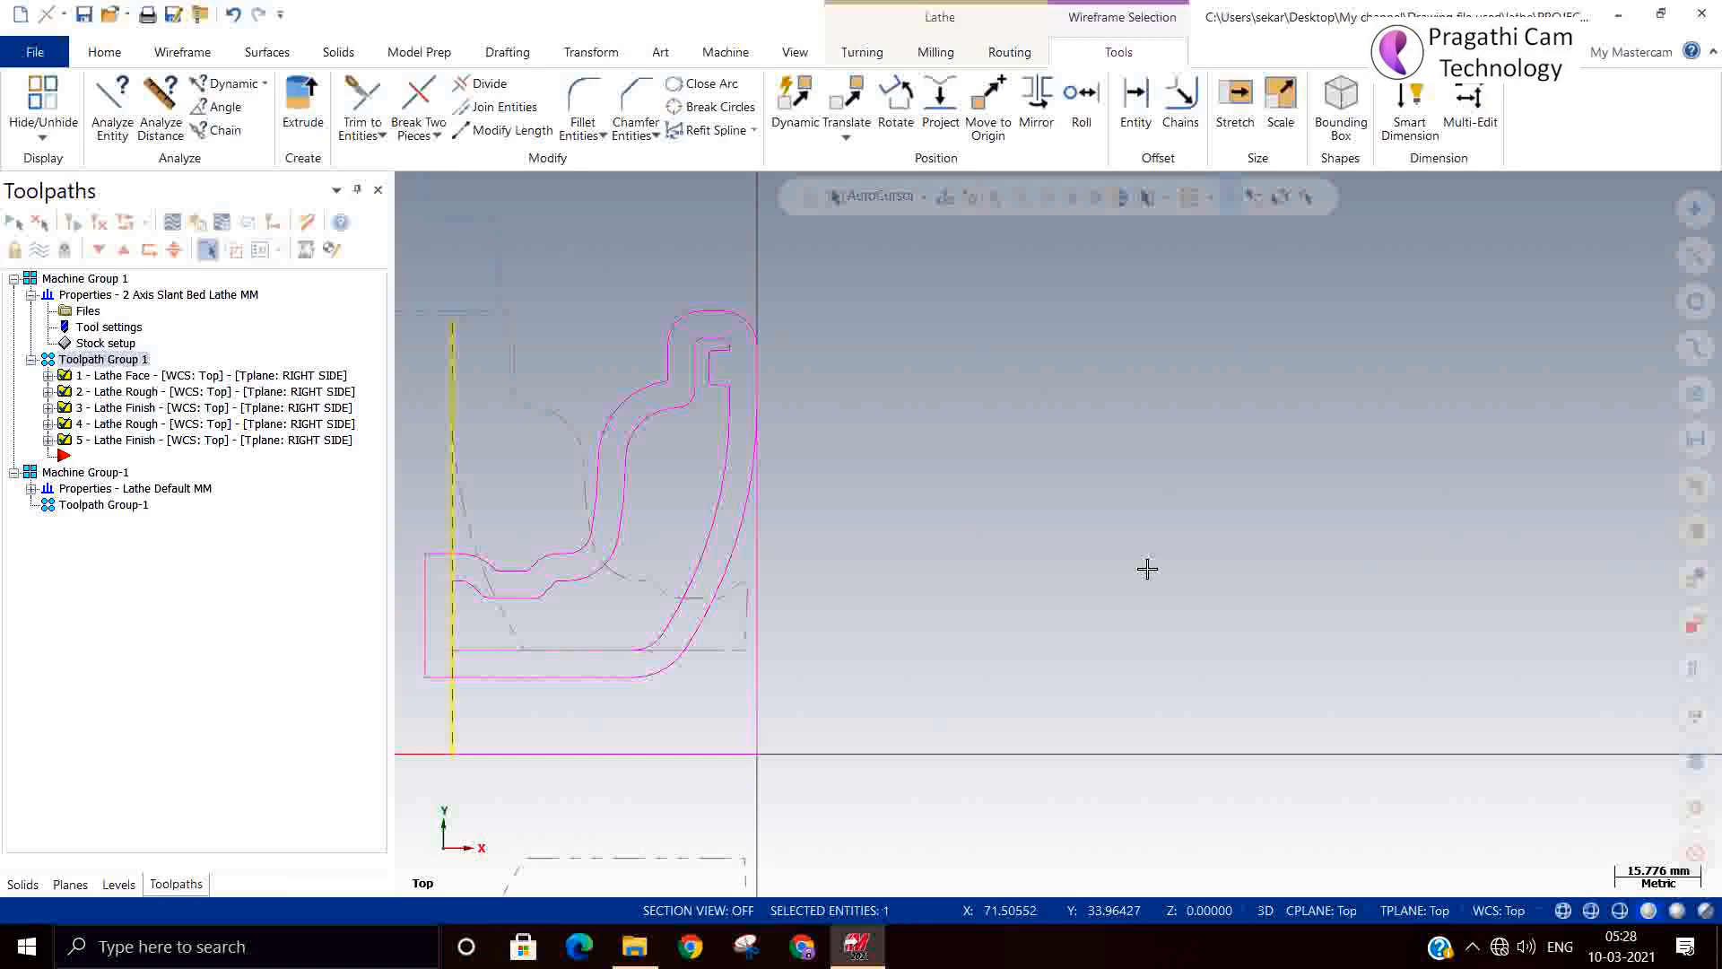
key(Delete)
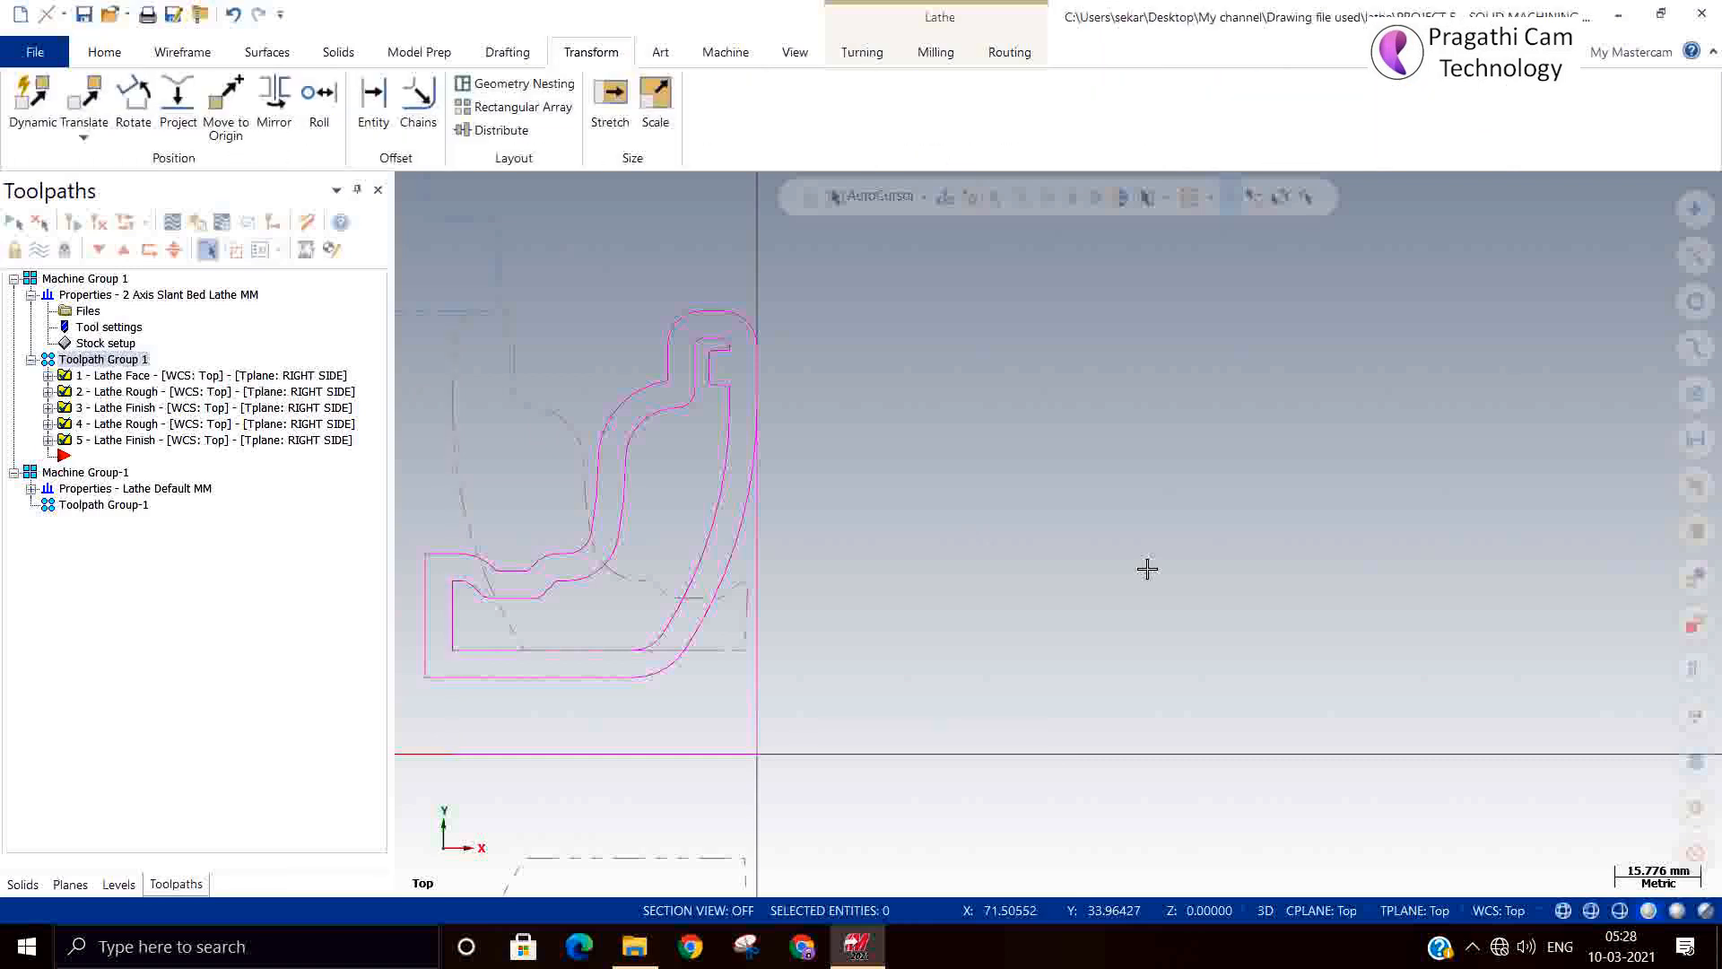
scroll(1192, 565, down, 2)
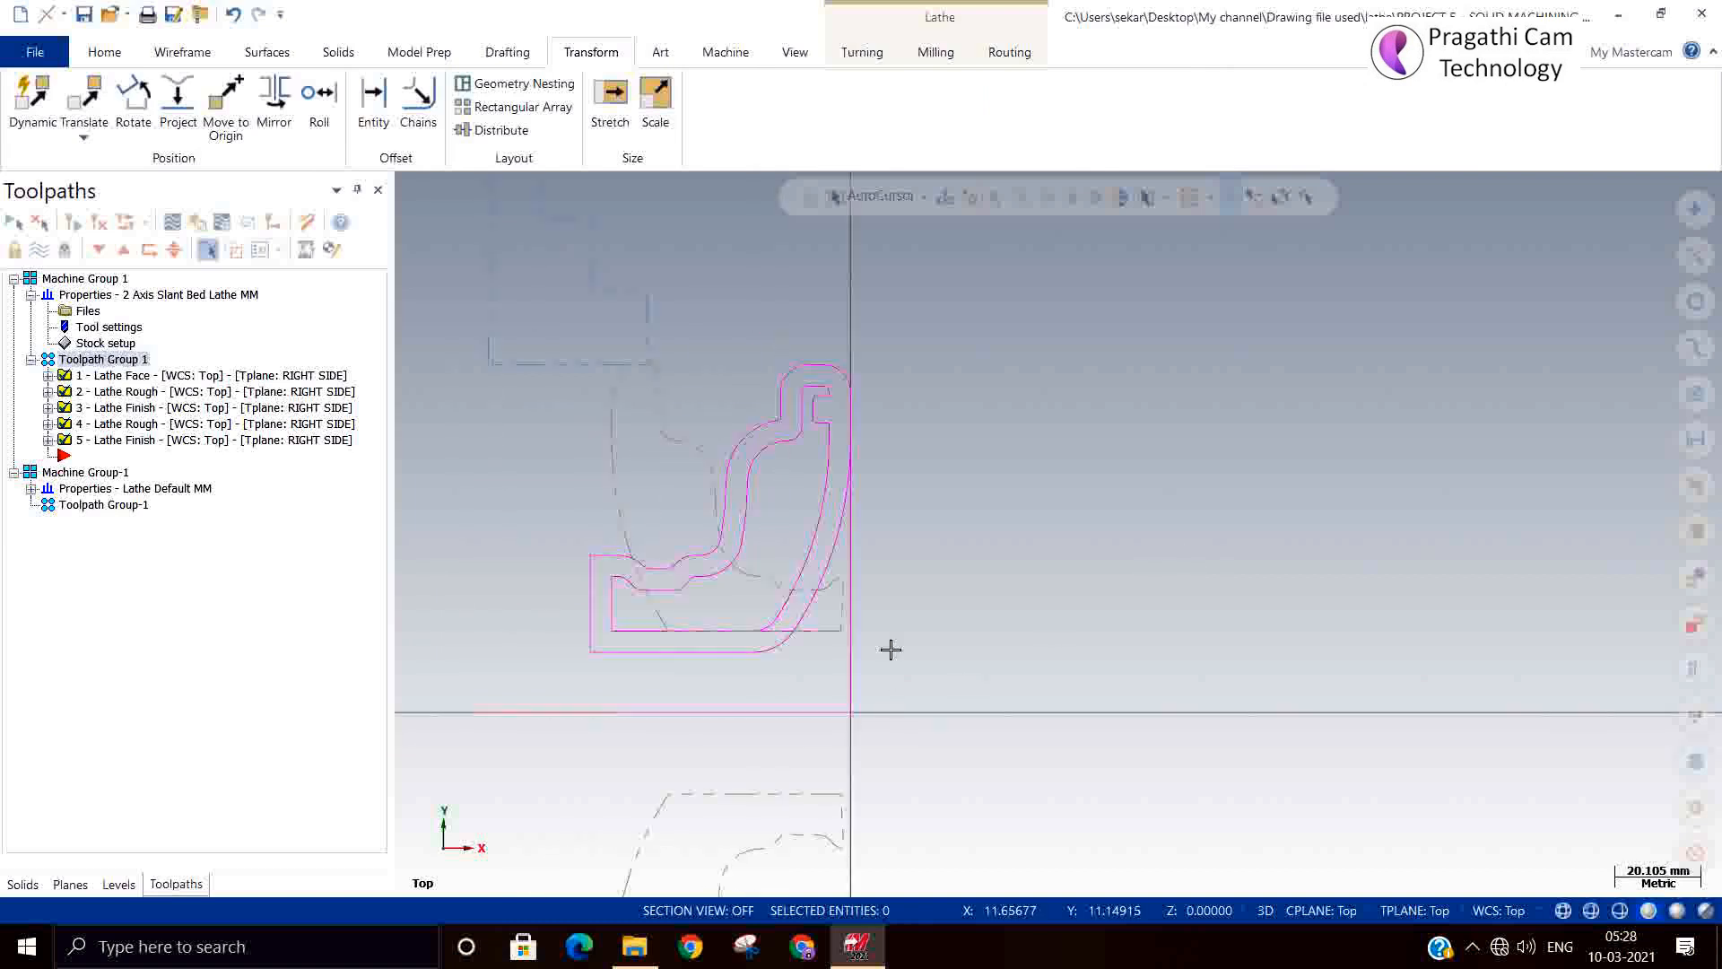
click(847, 617)
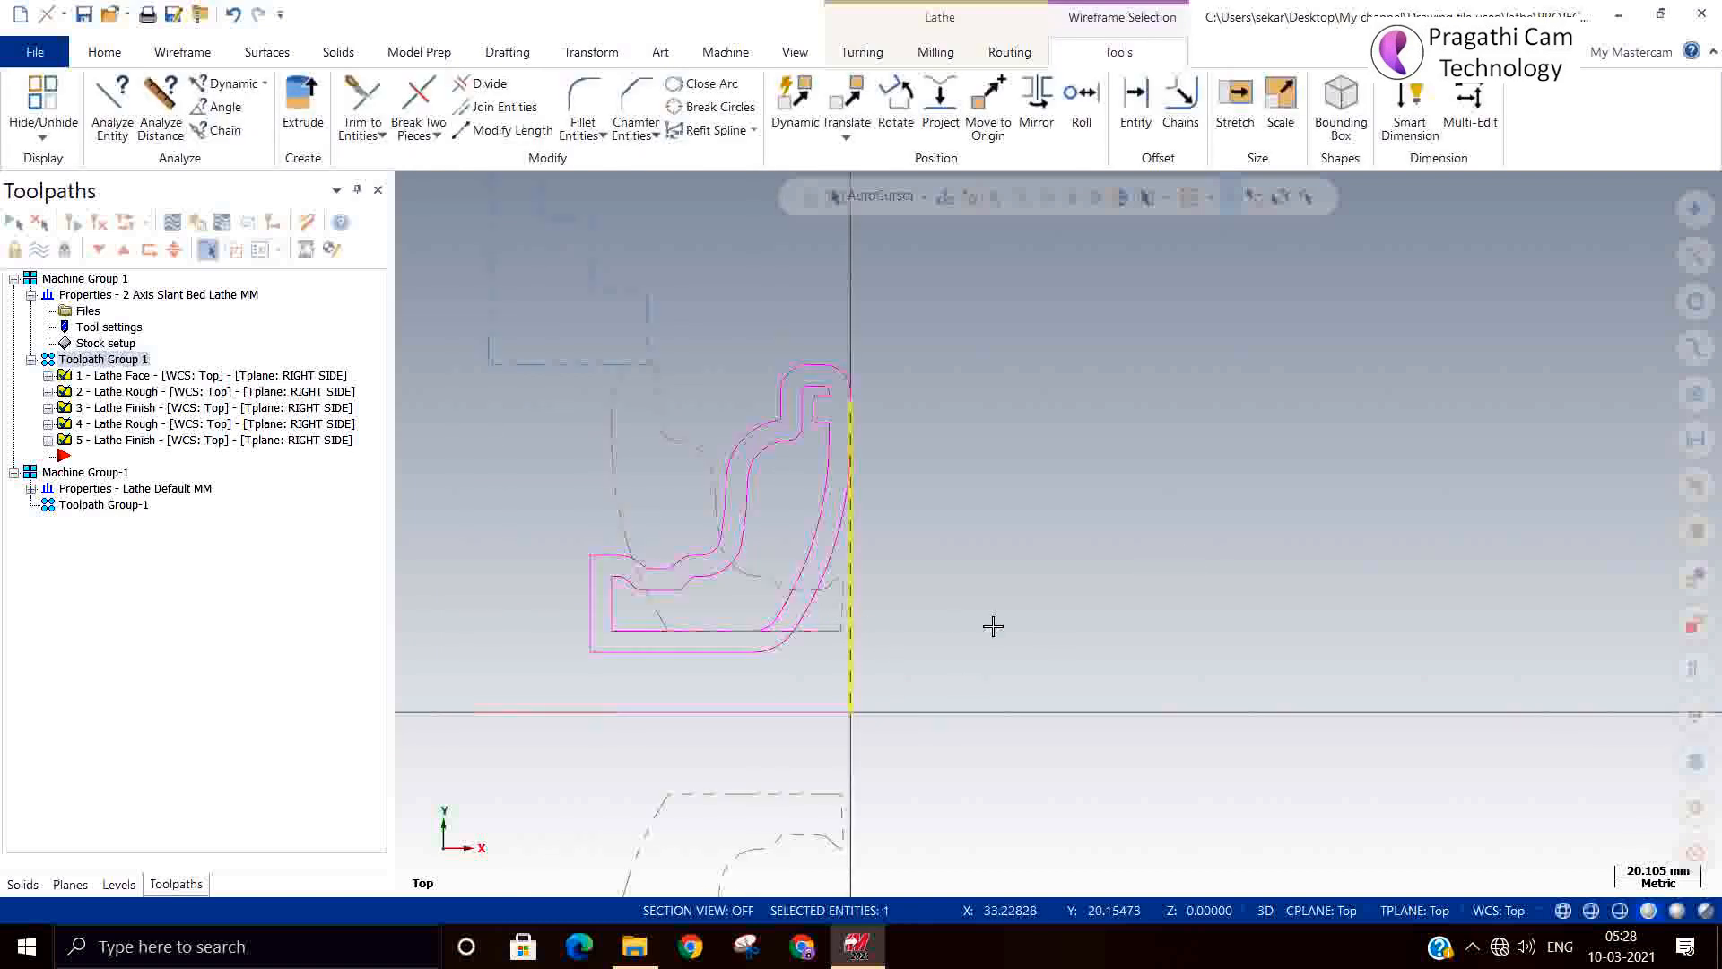
key(Delete)
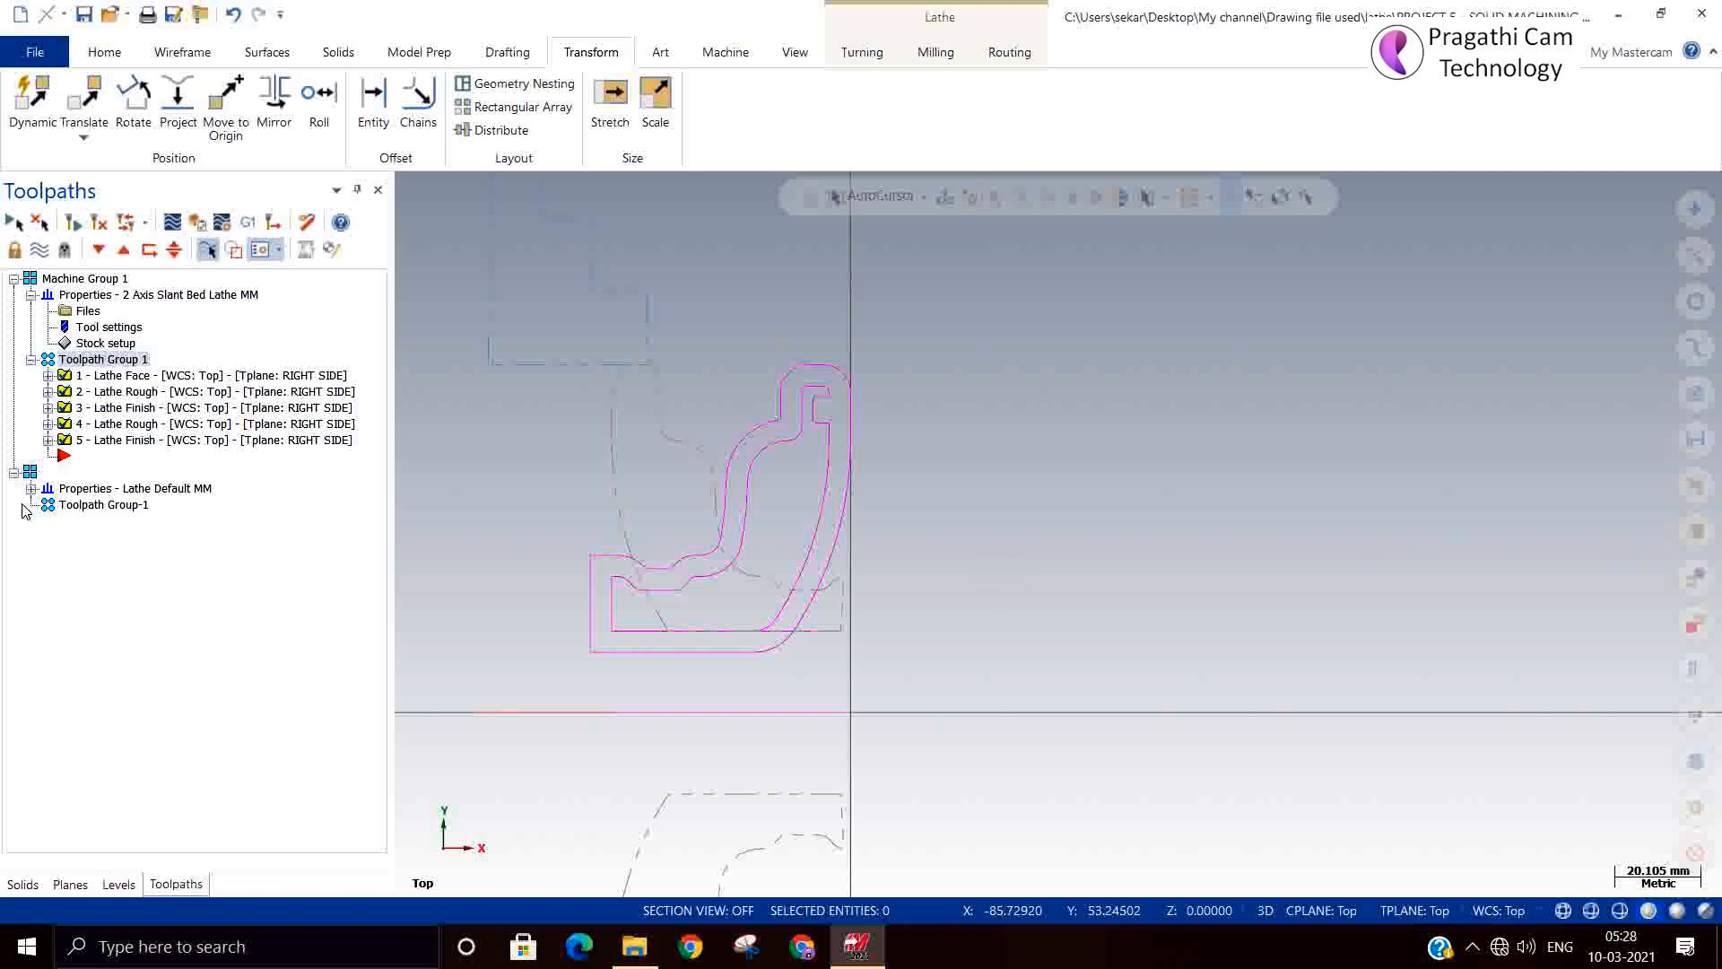
Define the second machine group's left spindle stock as a revolved shape from the chained outer casting profile.
click(32, 489)
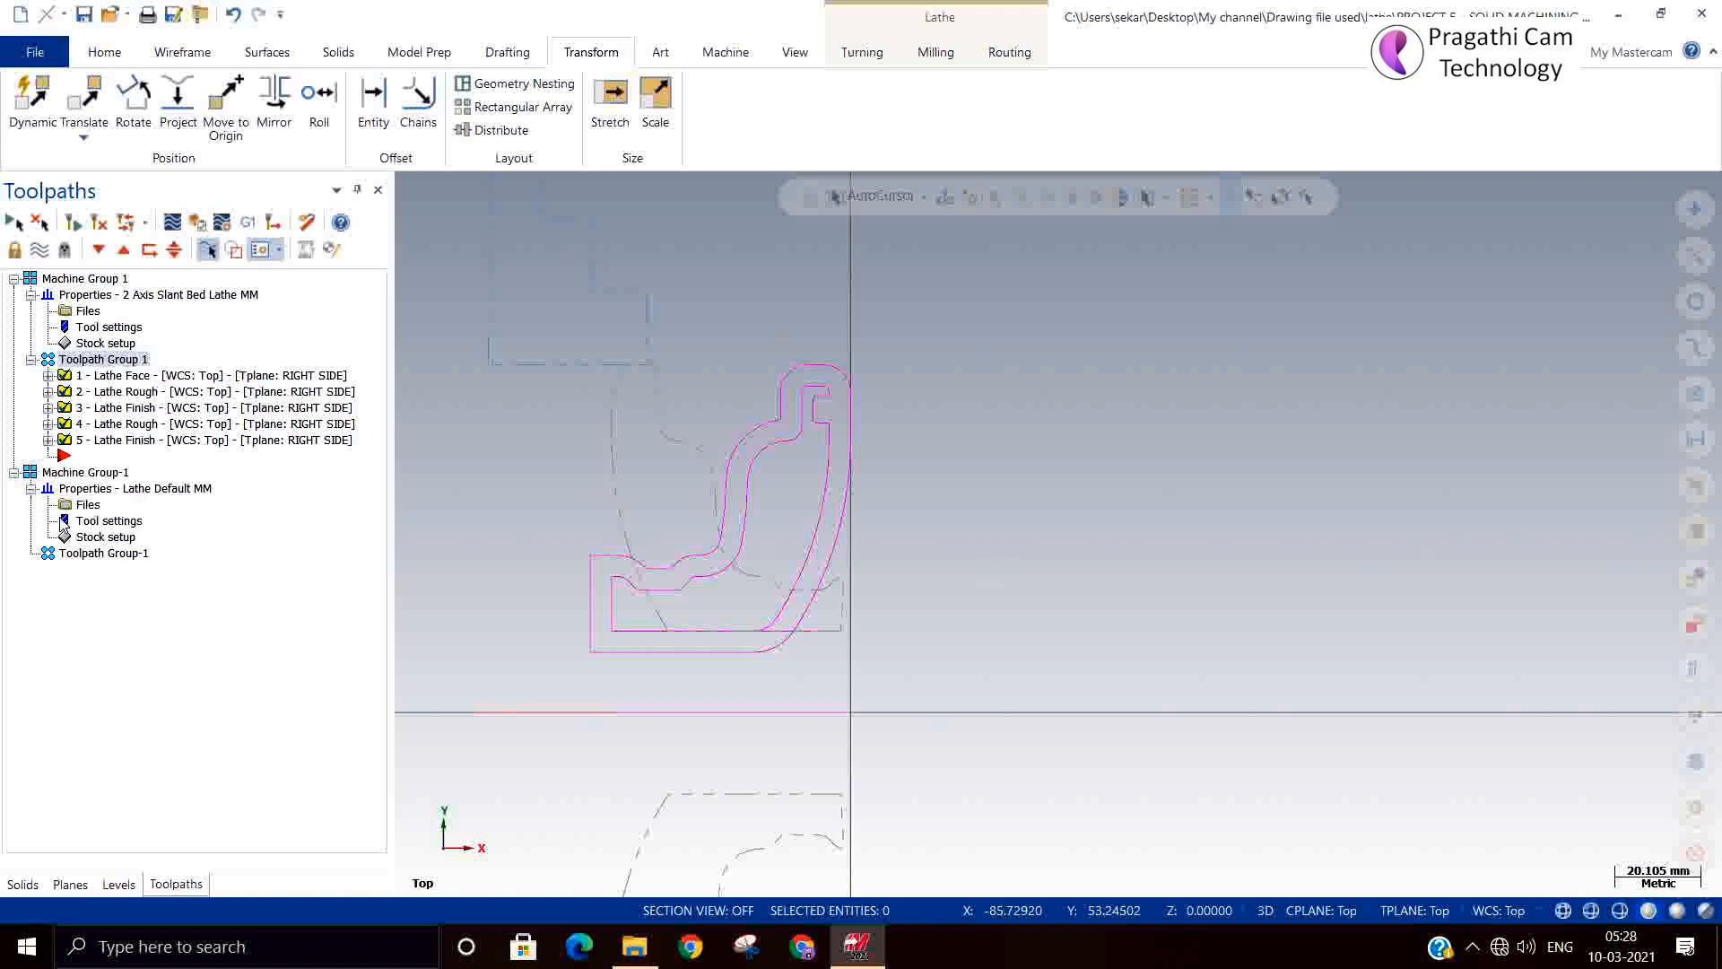
double_click(65, 538)
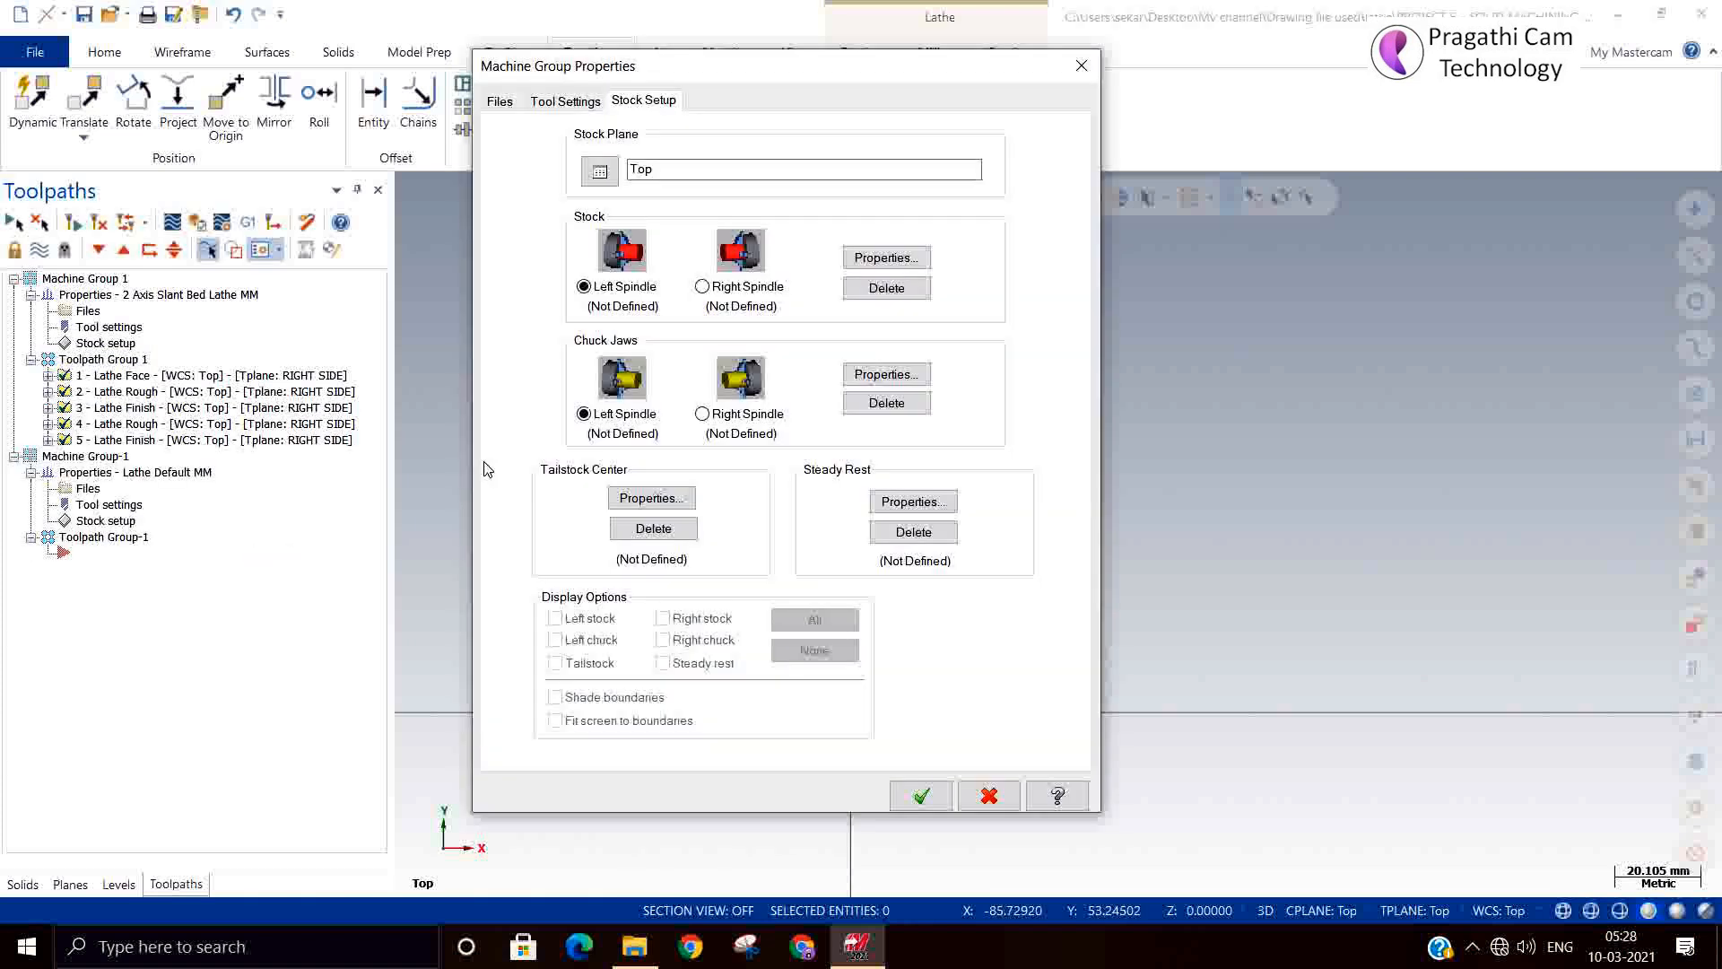
click(872, 257)
click(412, 460)
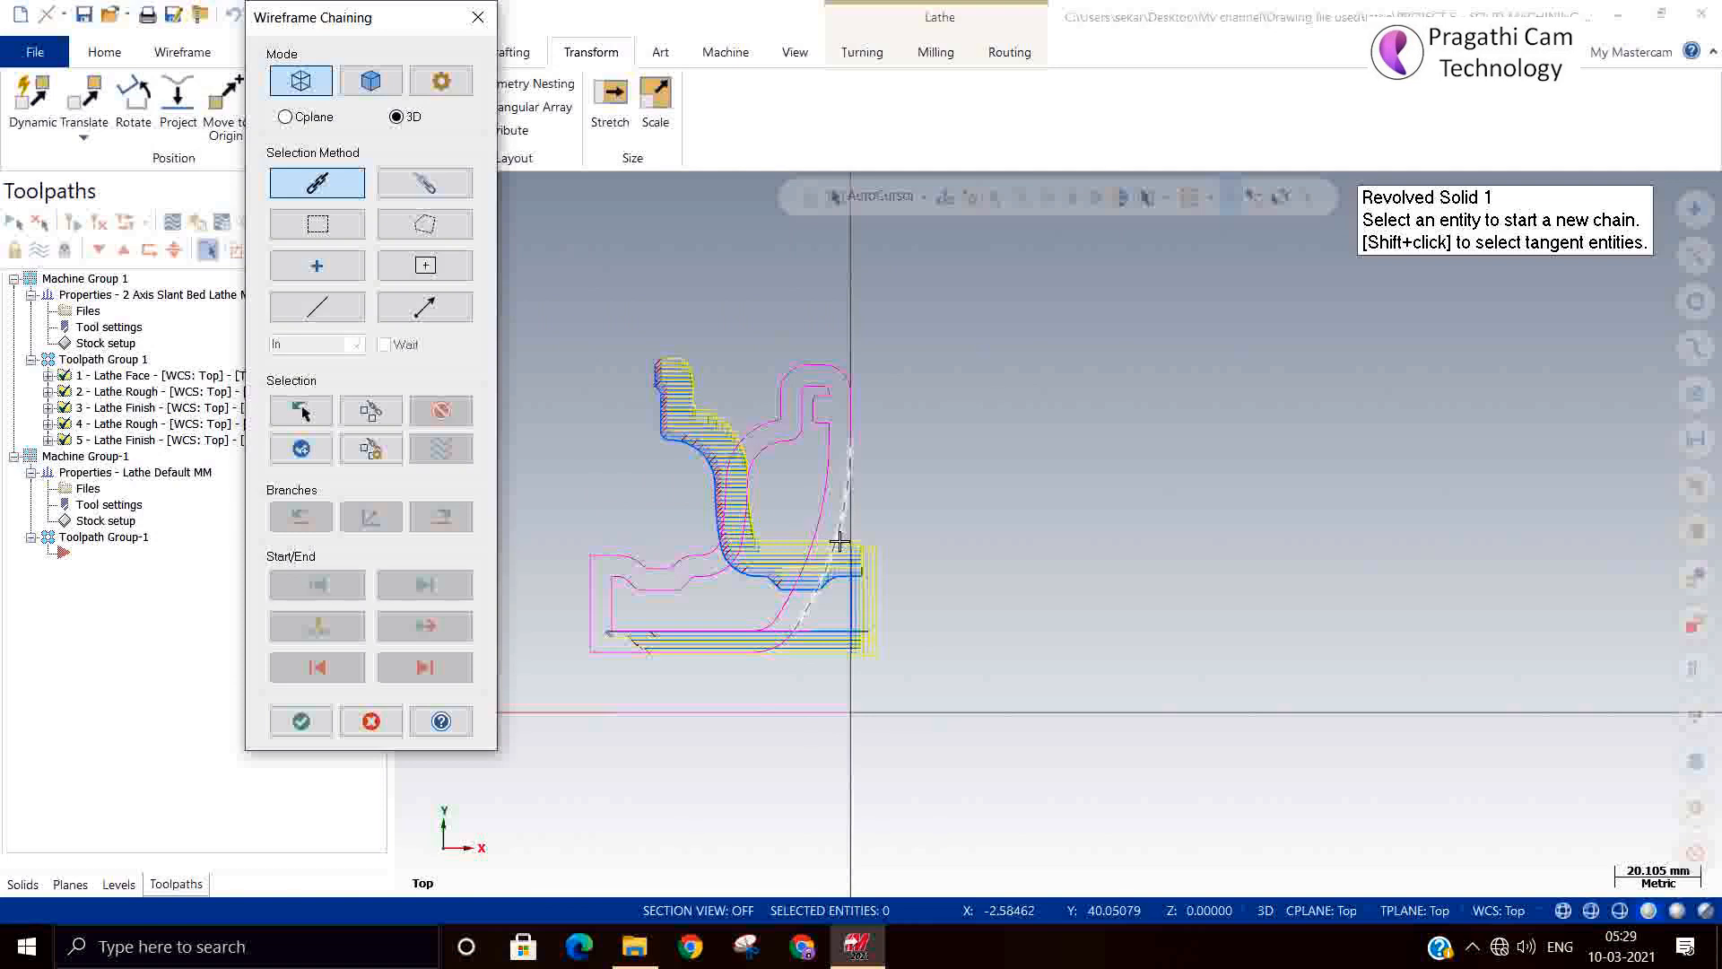
click(839, 540)
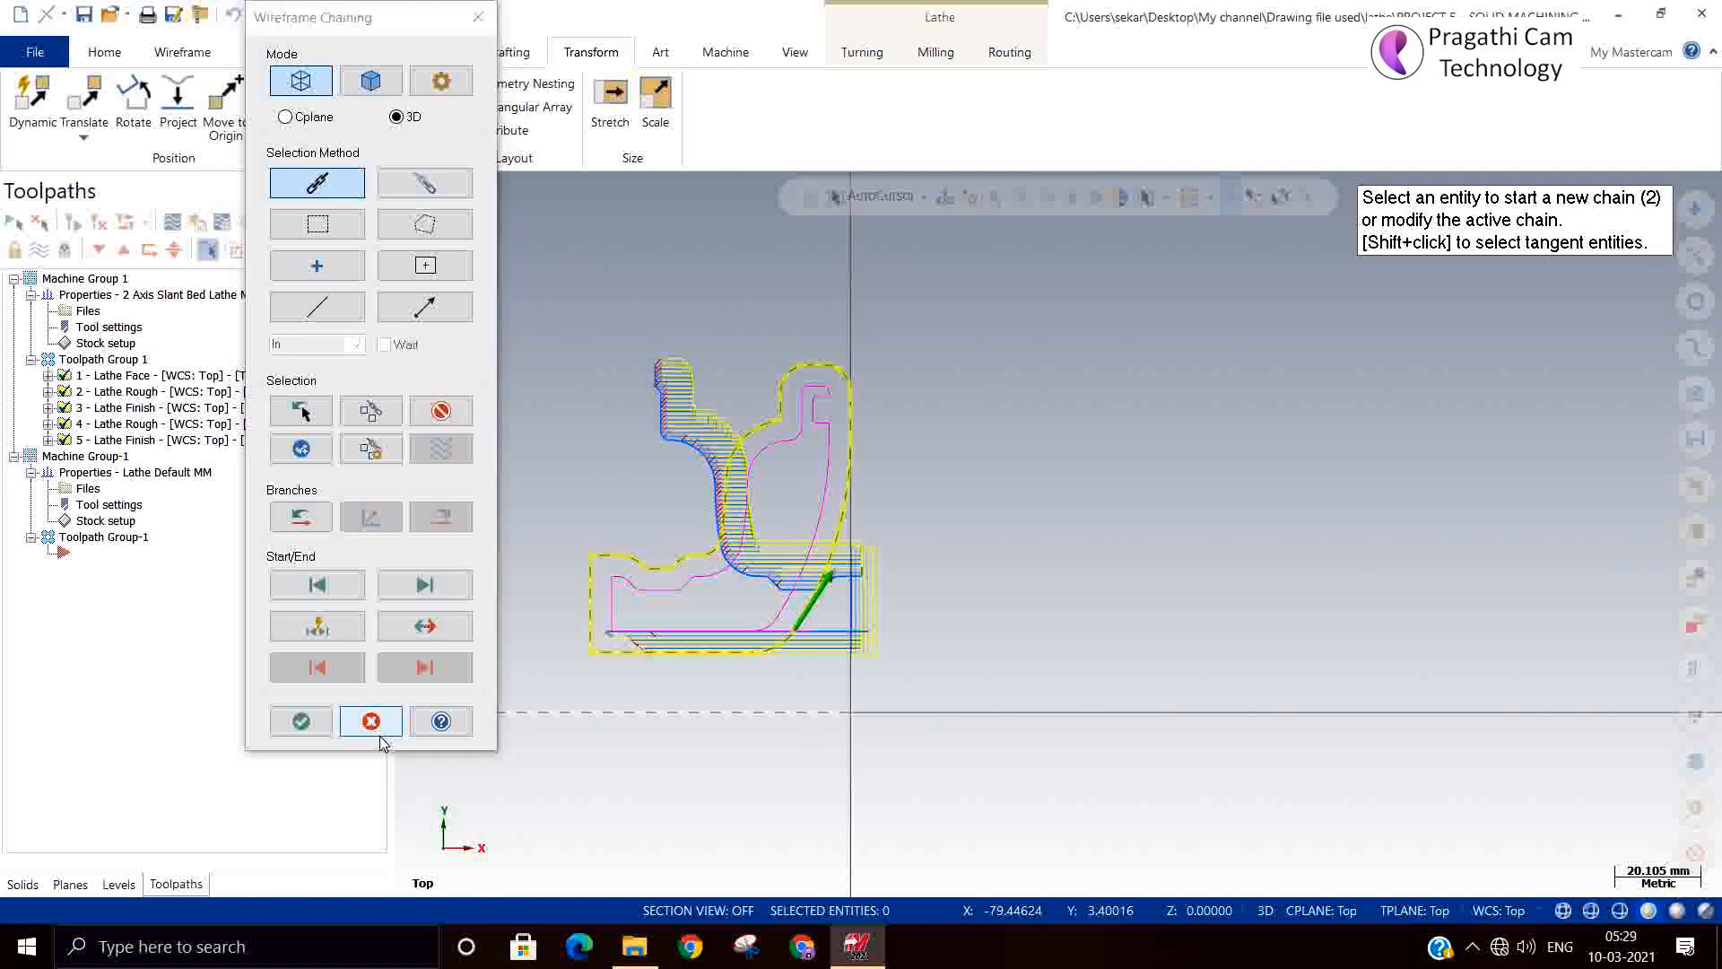
click(301, 721)
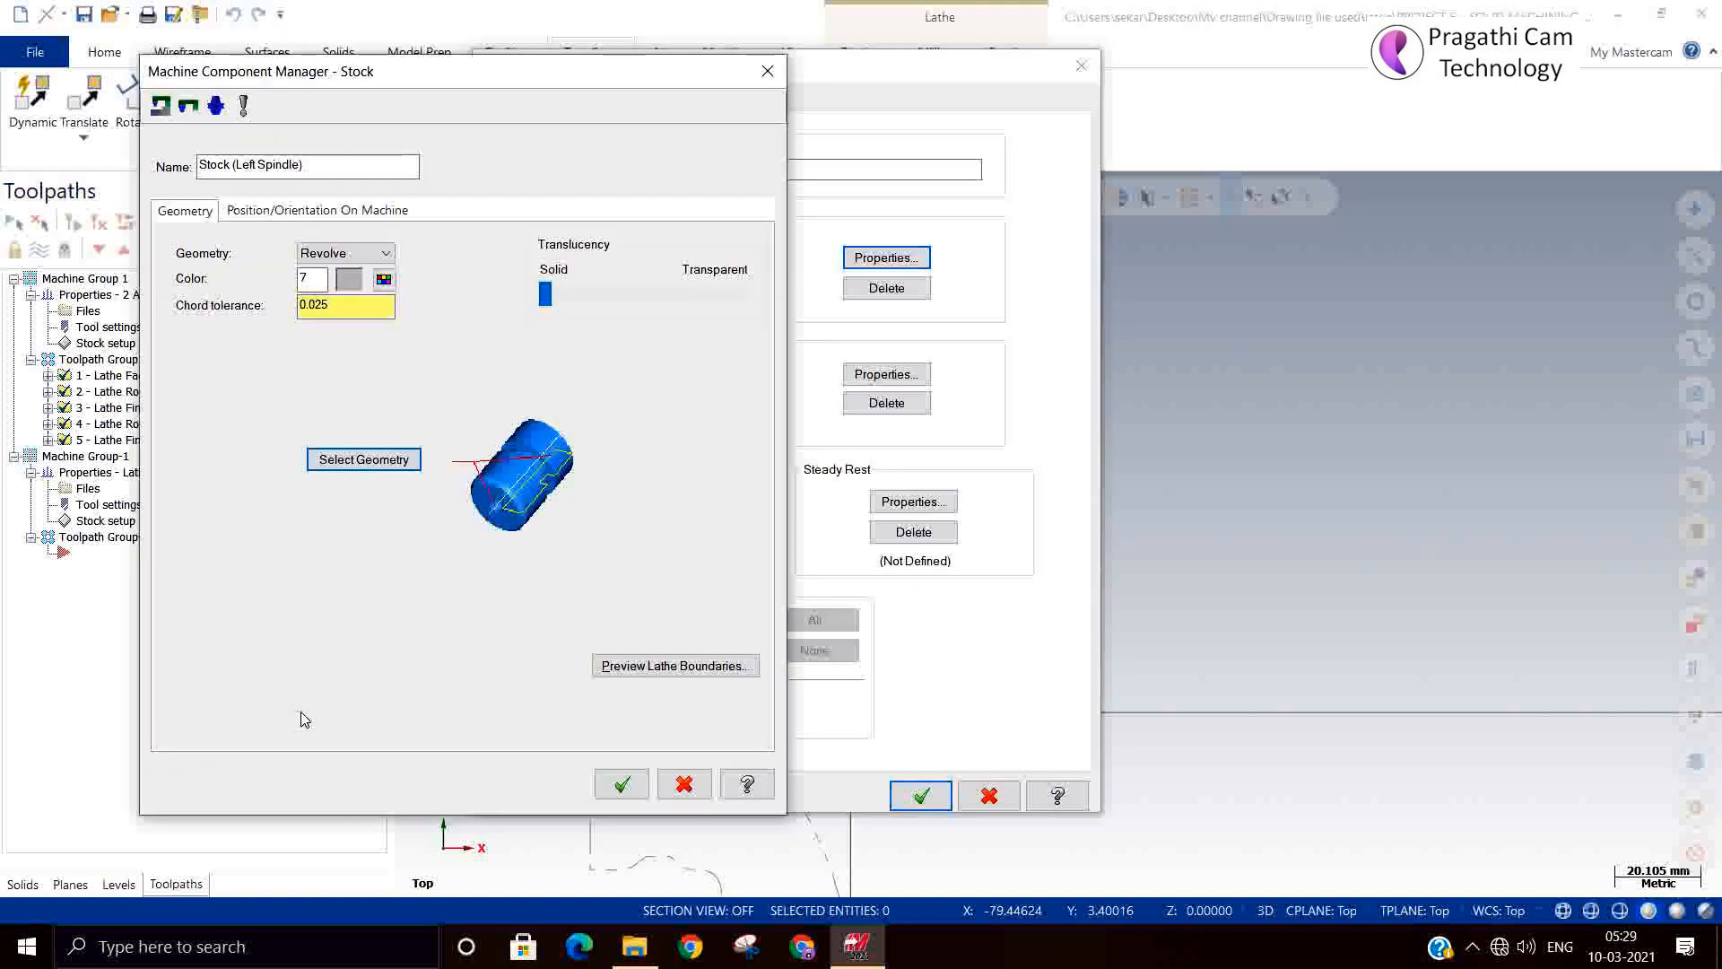
click(620, 785)
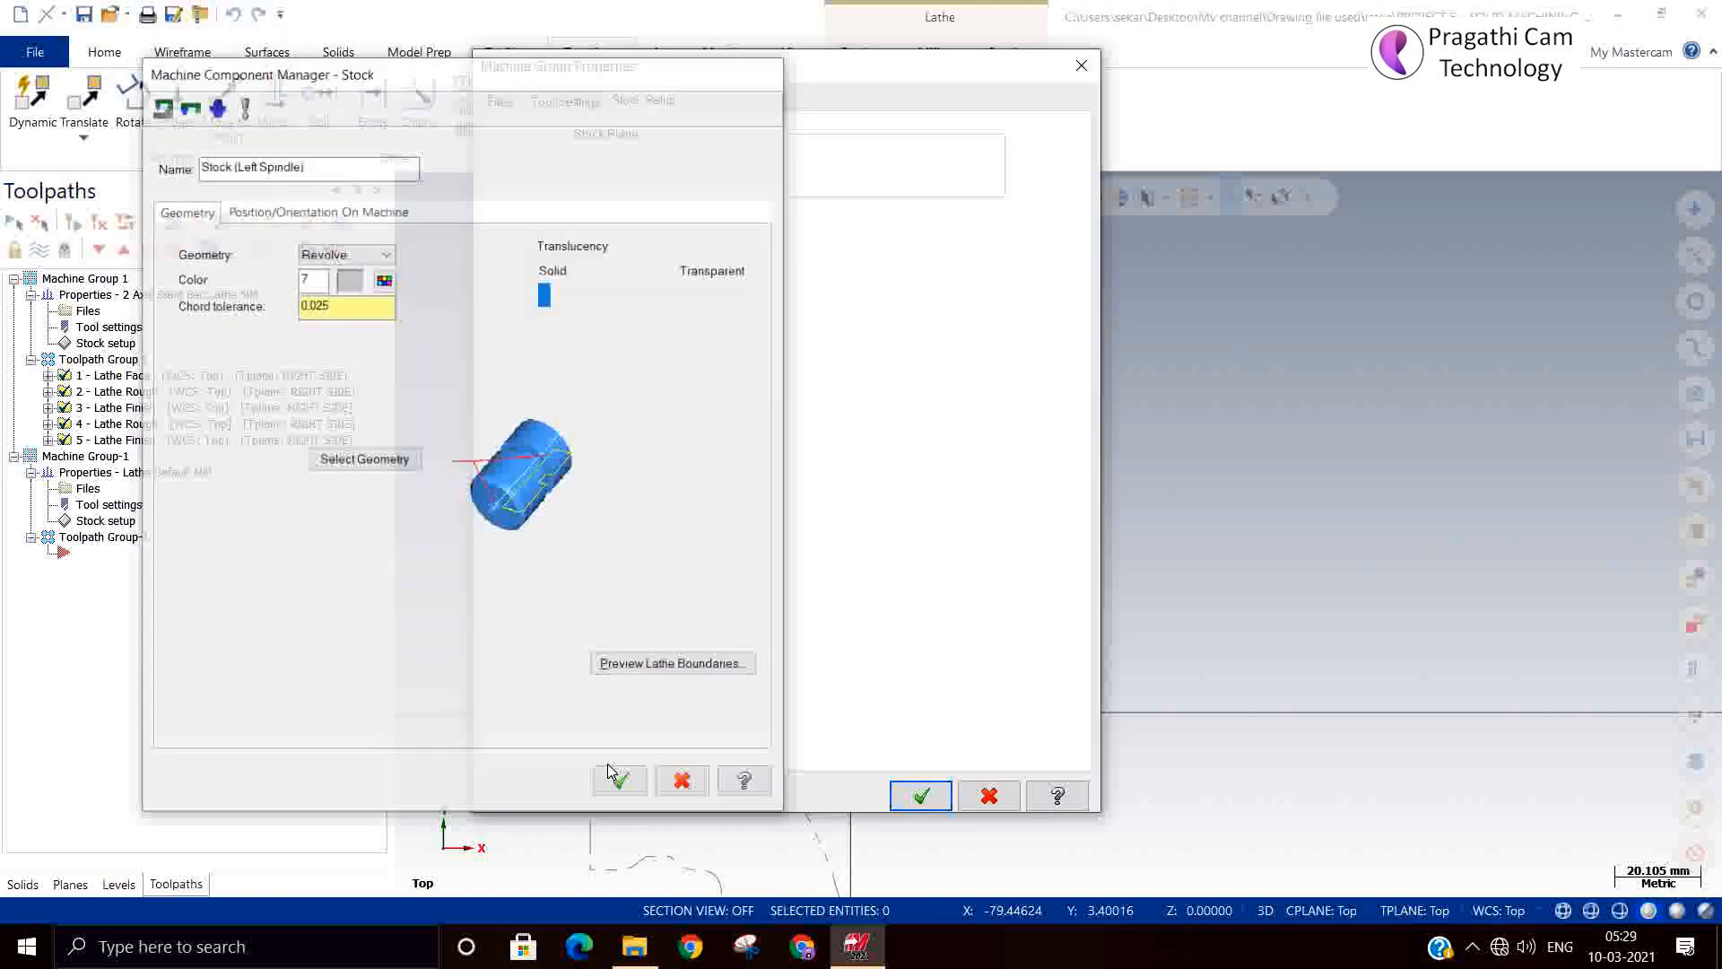
Define the left spindle chuck jaws with OD clamping and a picked reference position at diameter 73.5 and Z -35.641342.
click(848, 377)
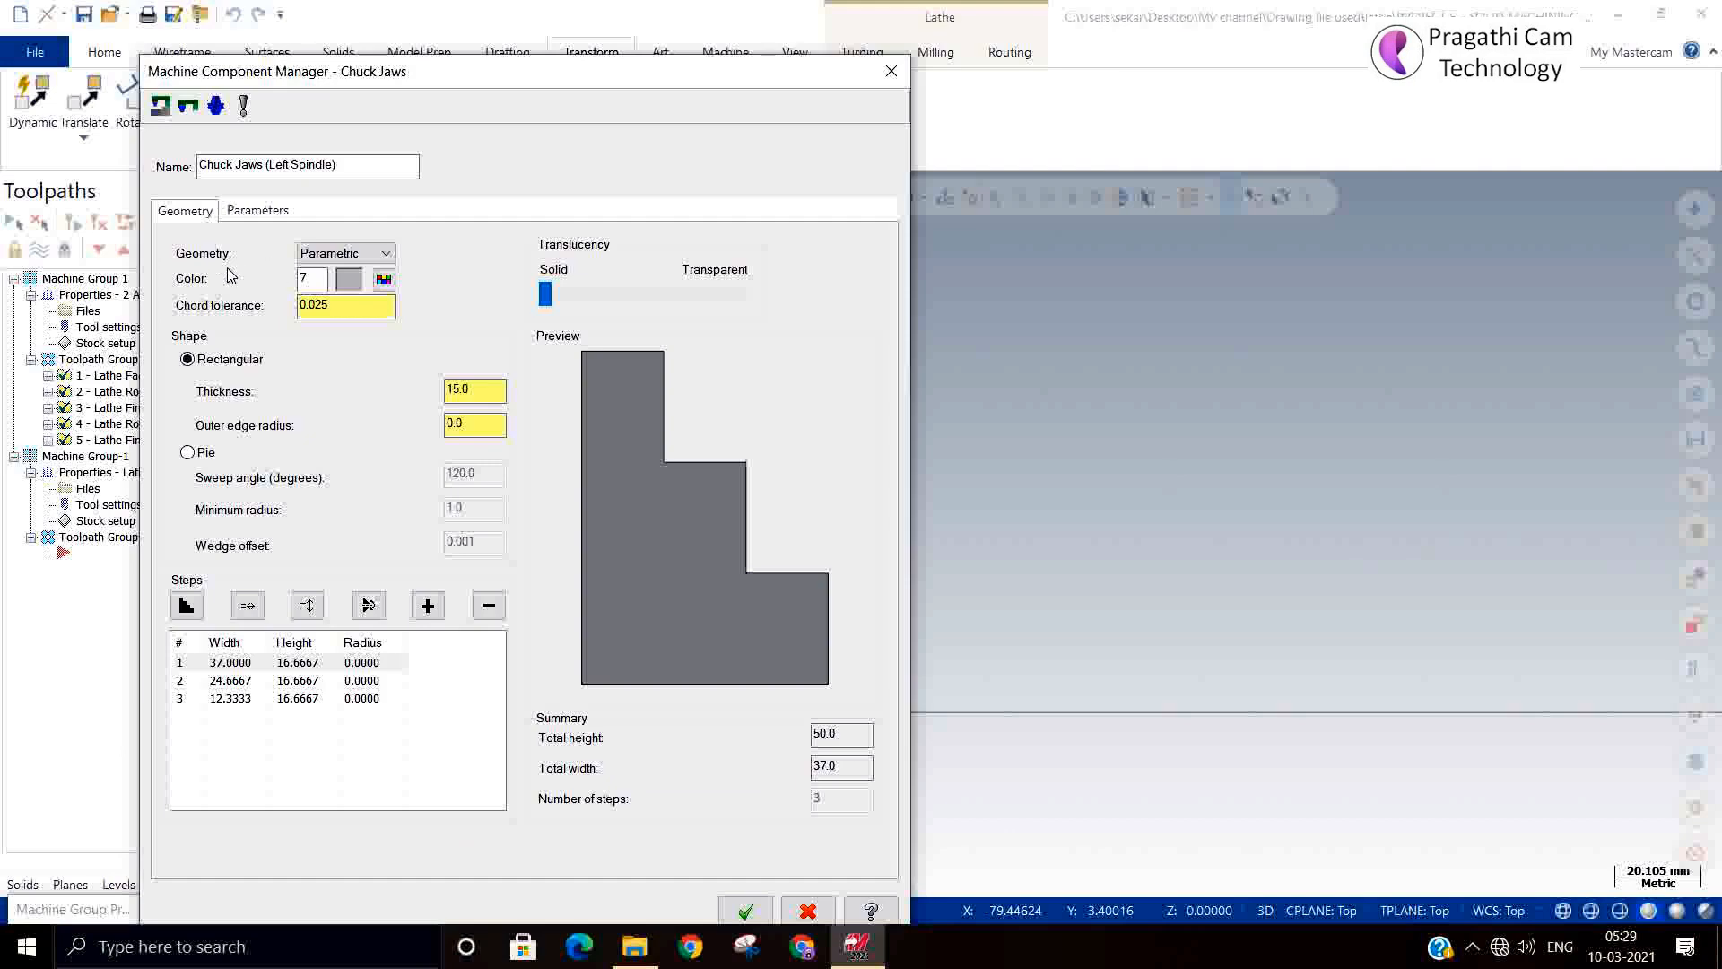
click(255, 210)
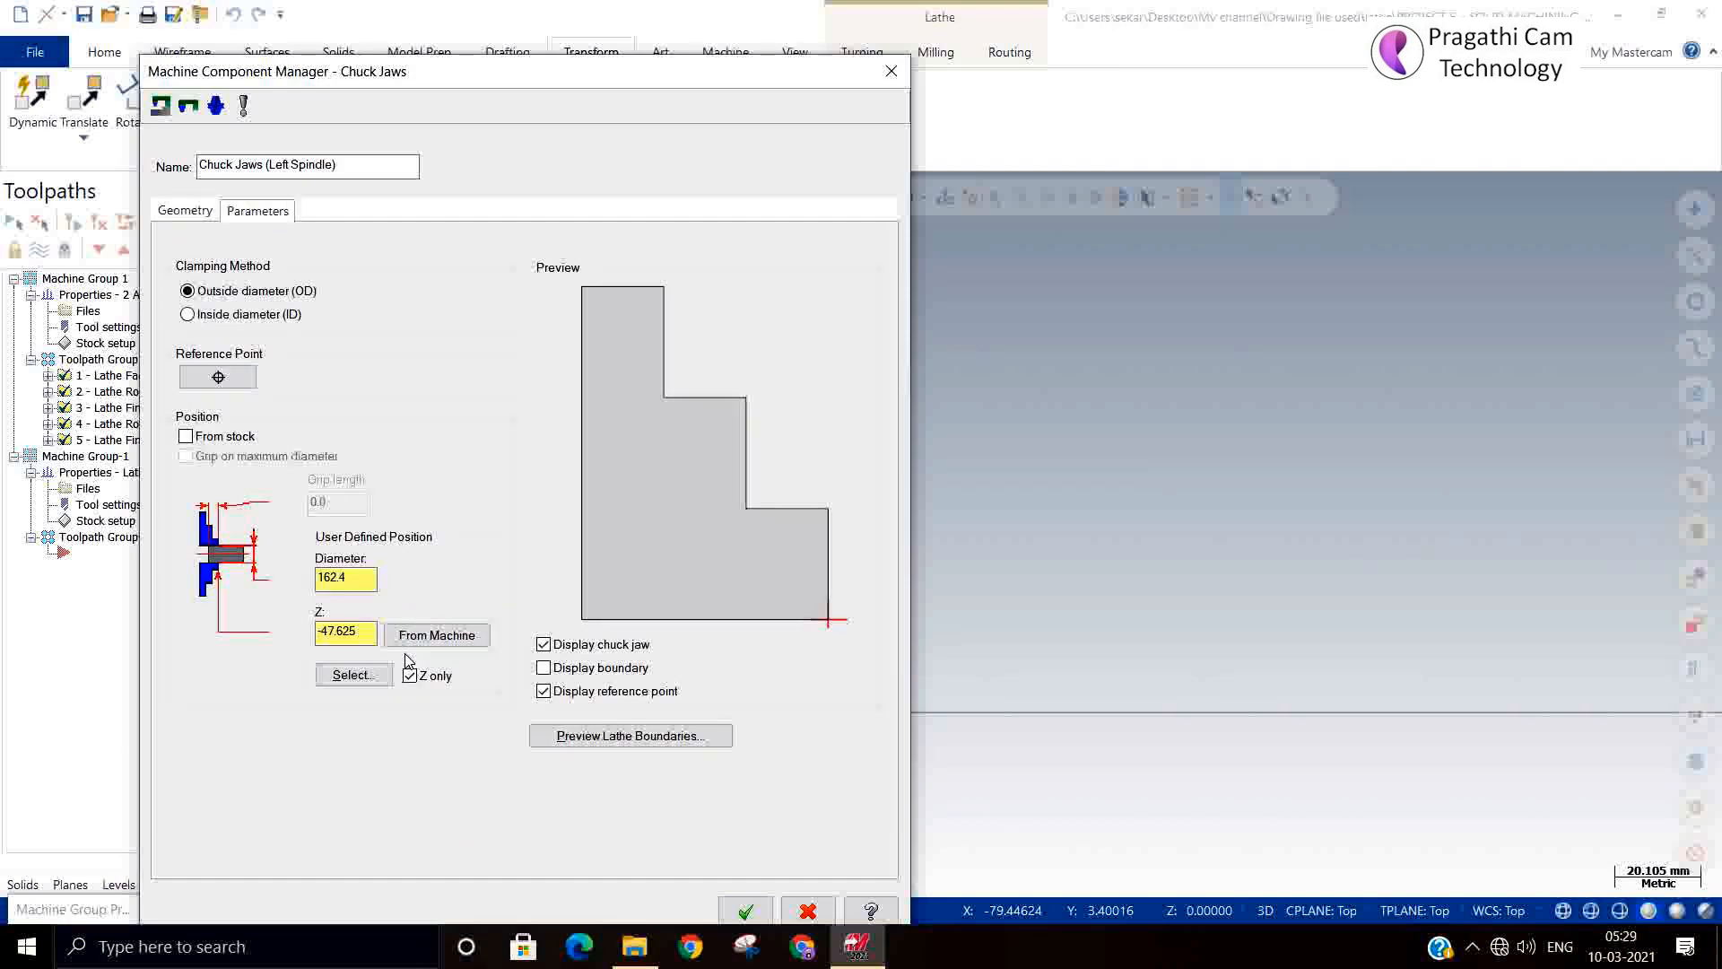
click(357, 681)
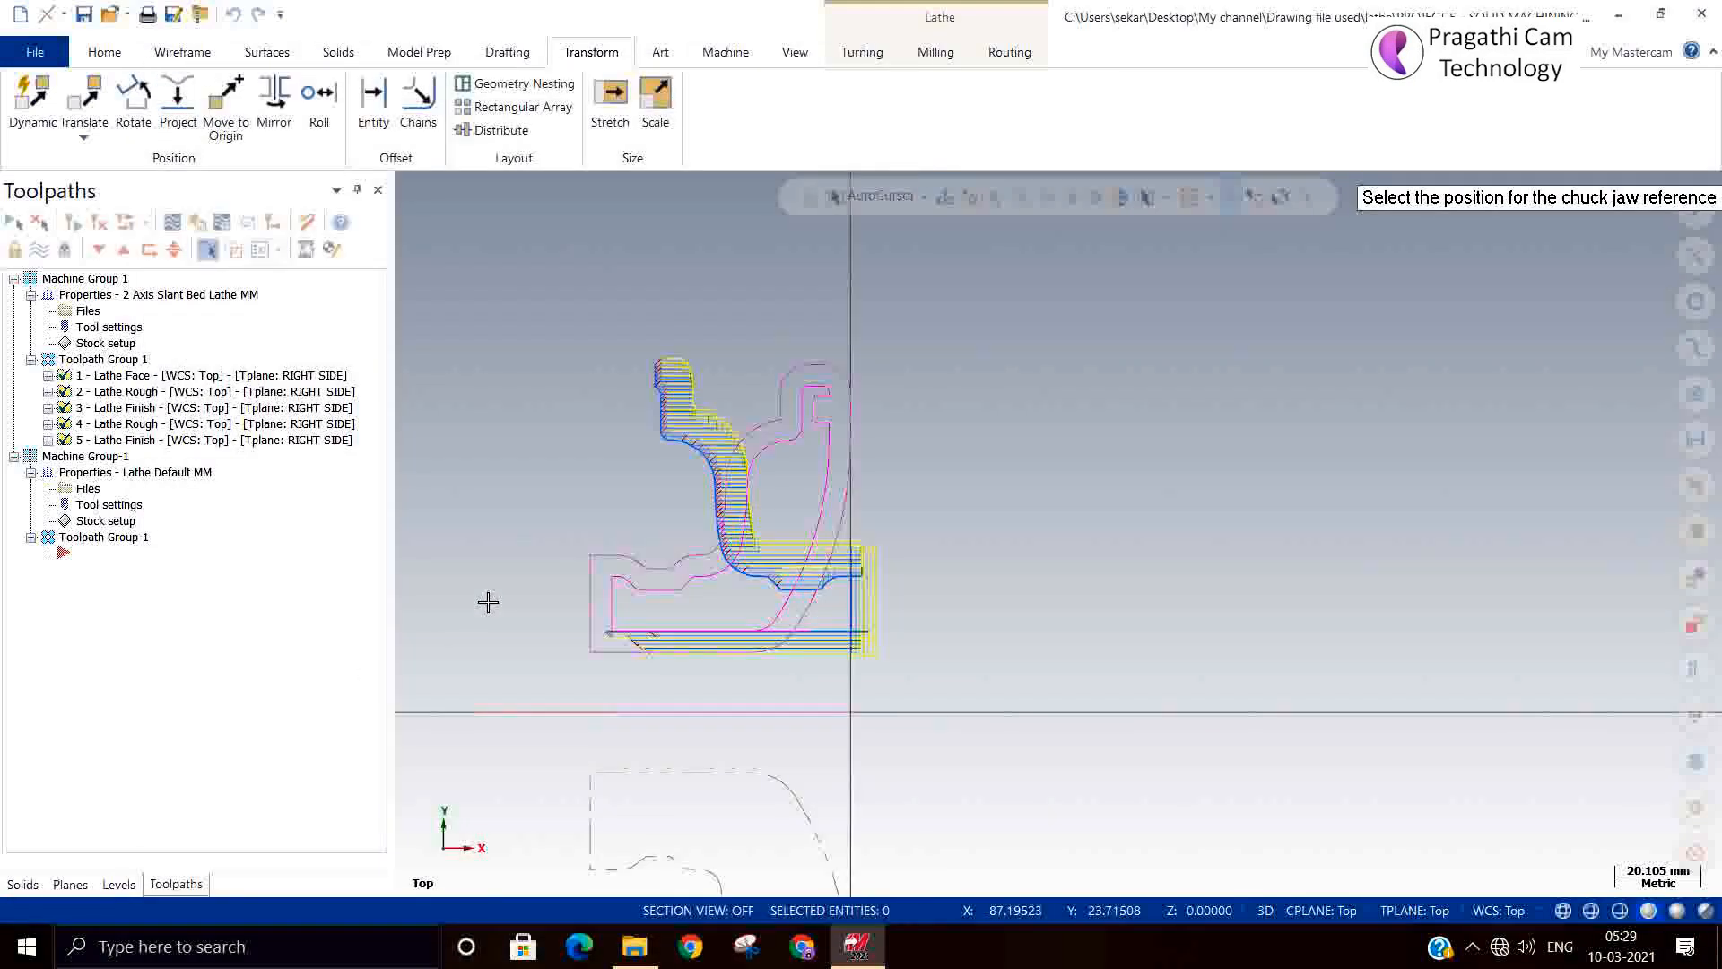
scroll(553, 620, up, 4)
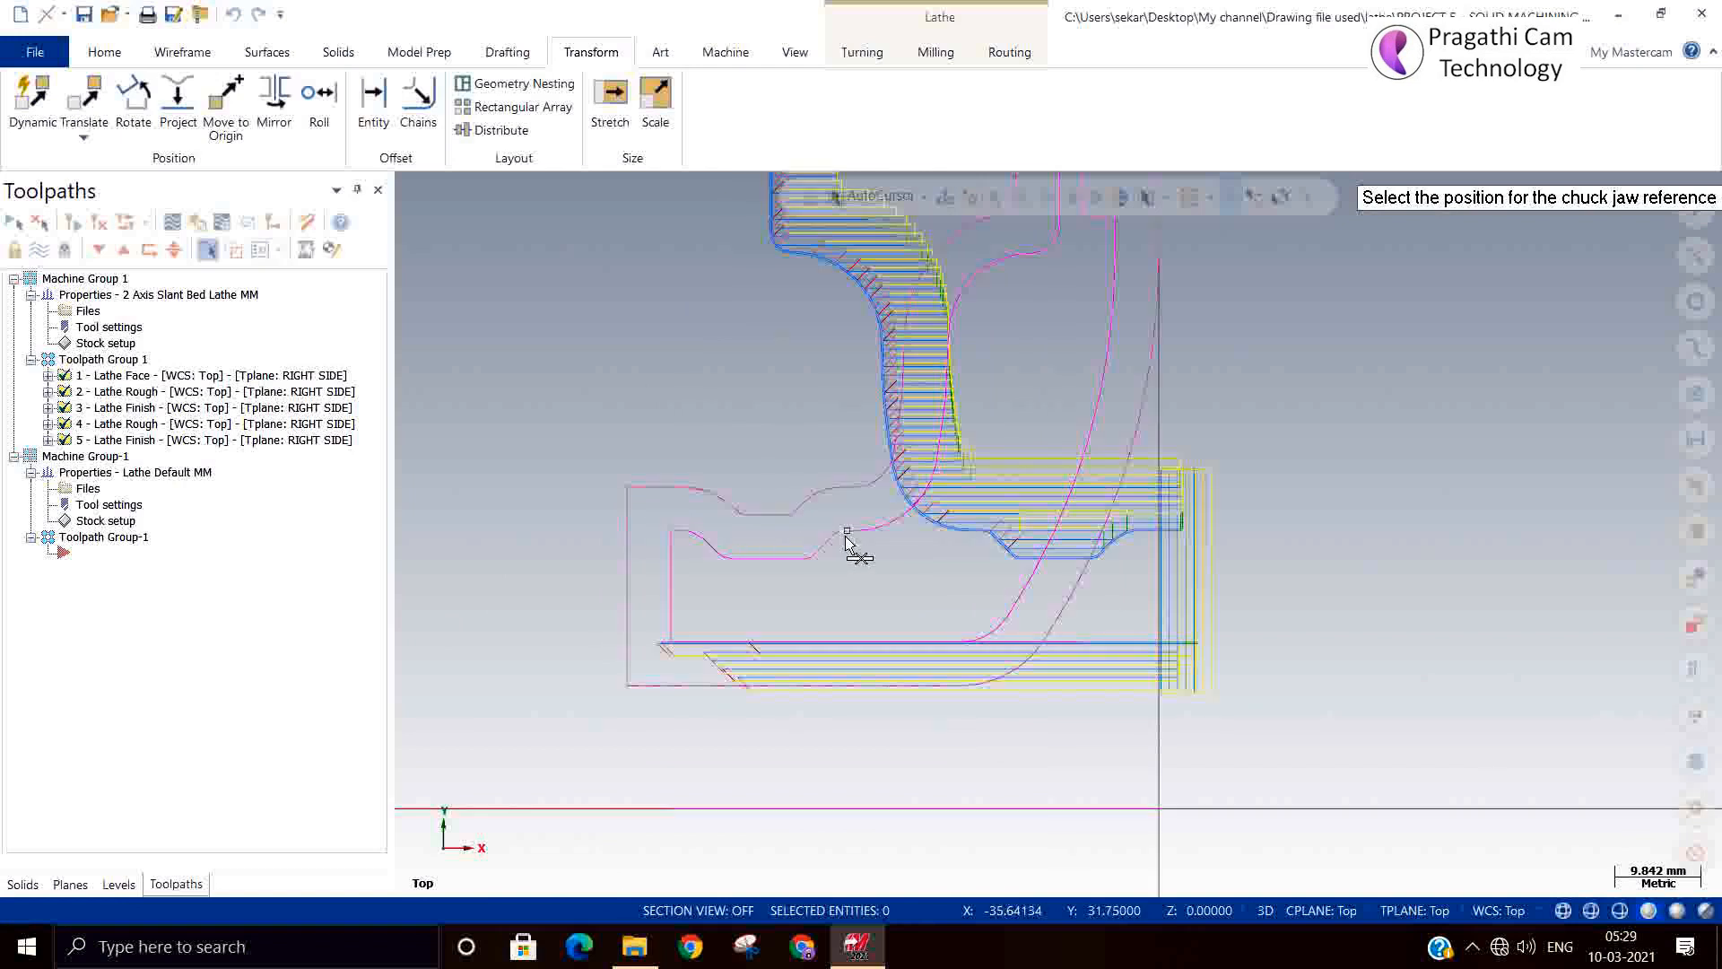
click(846, 539)
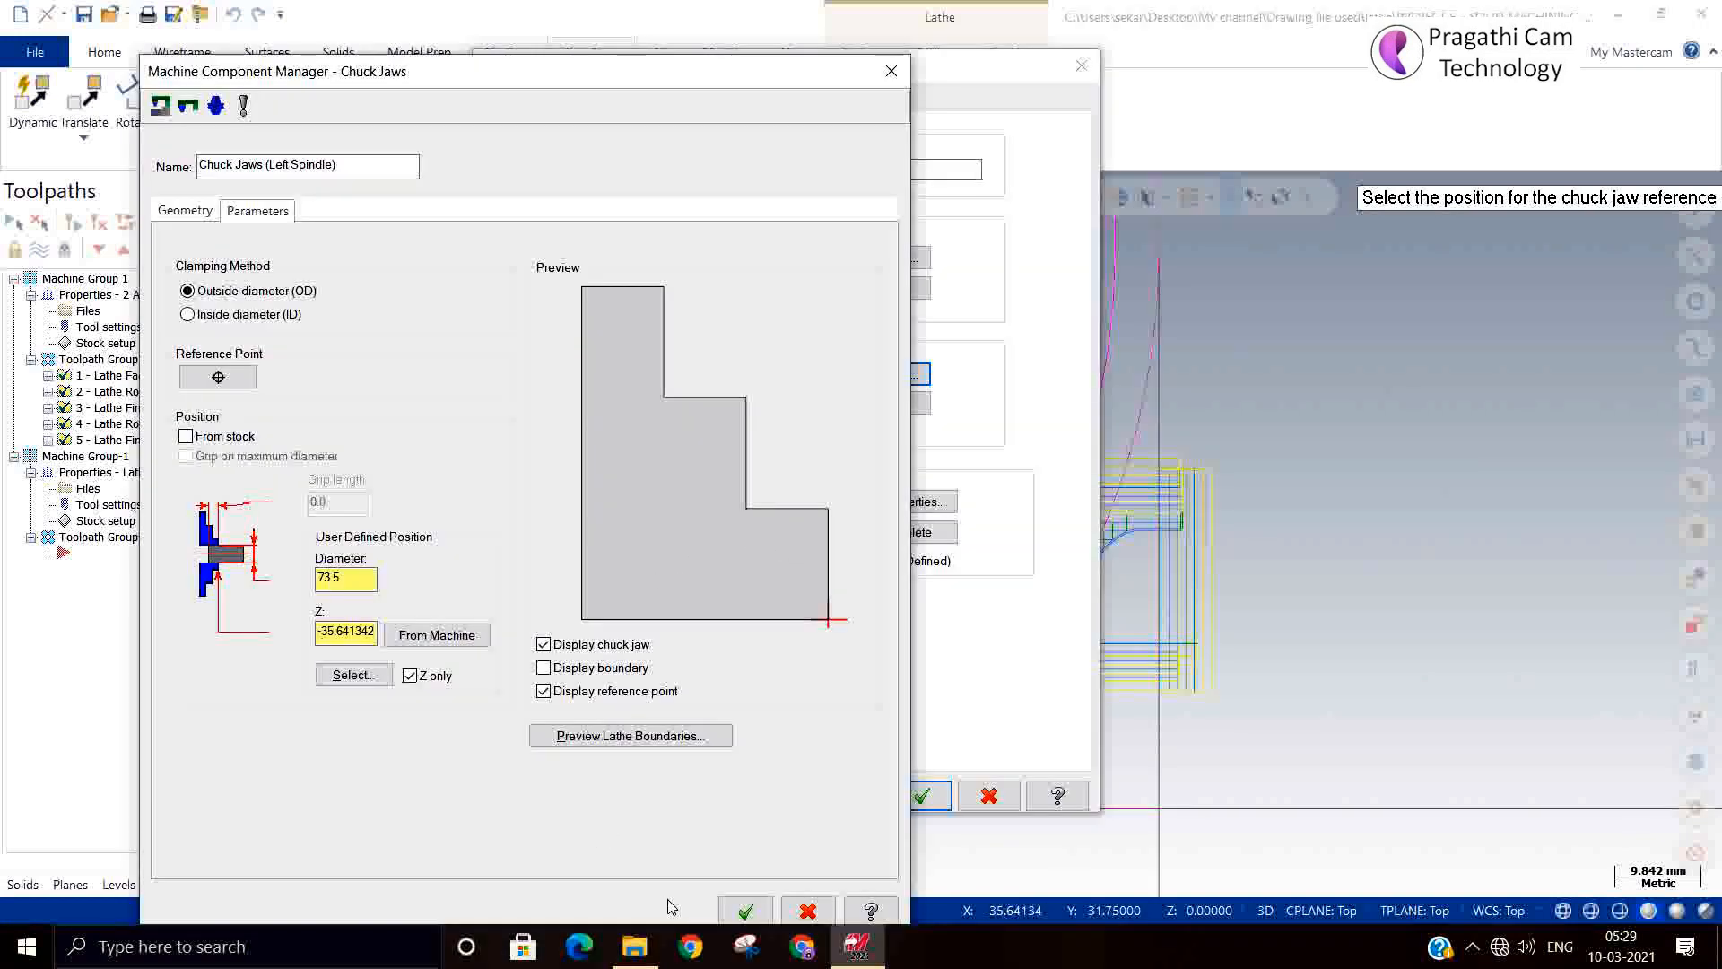
click(730, 909)
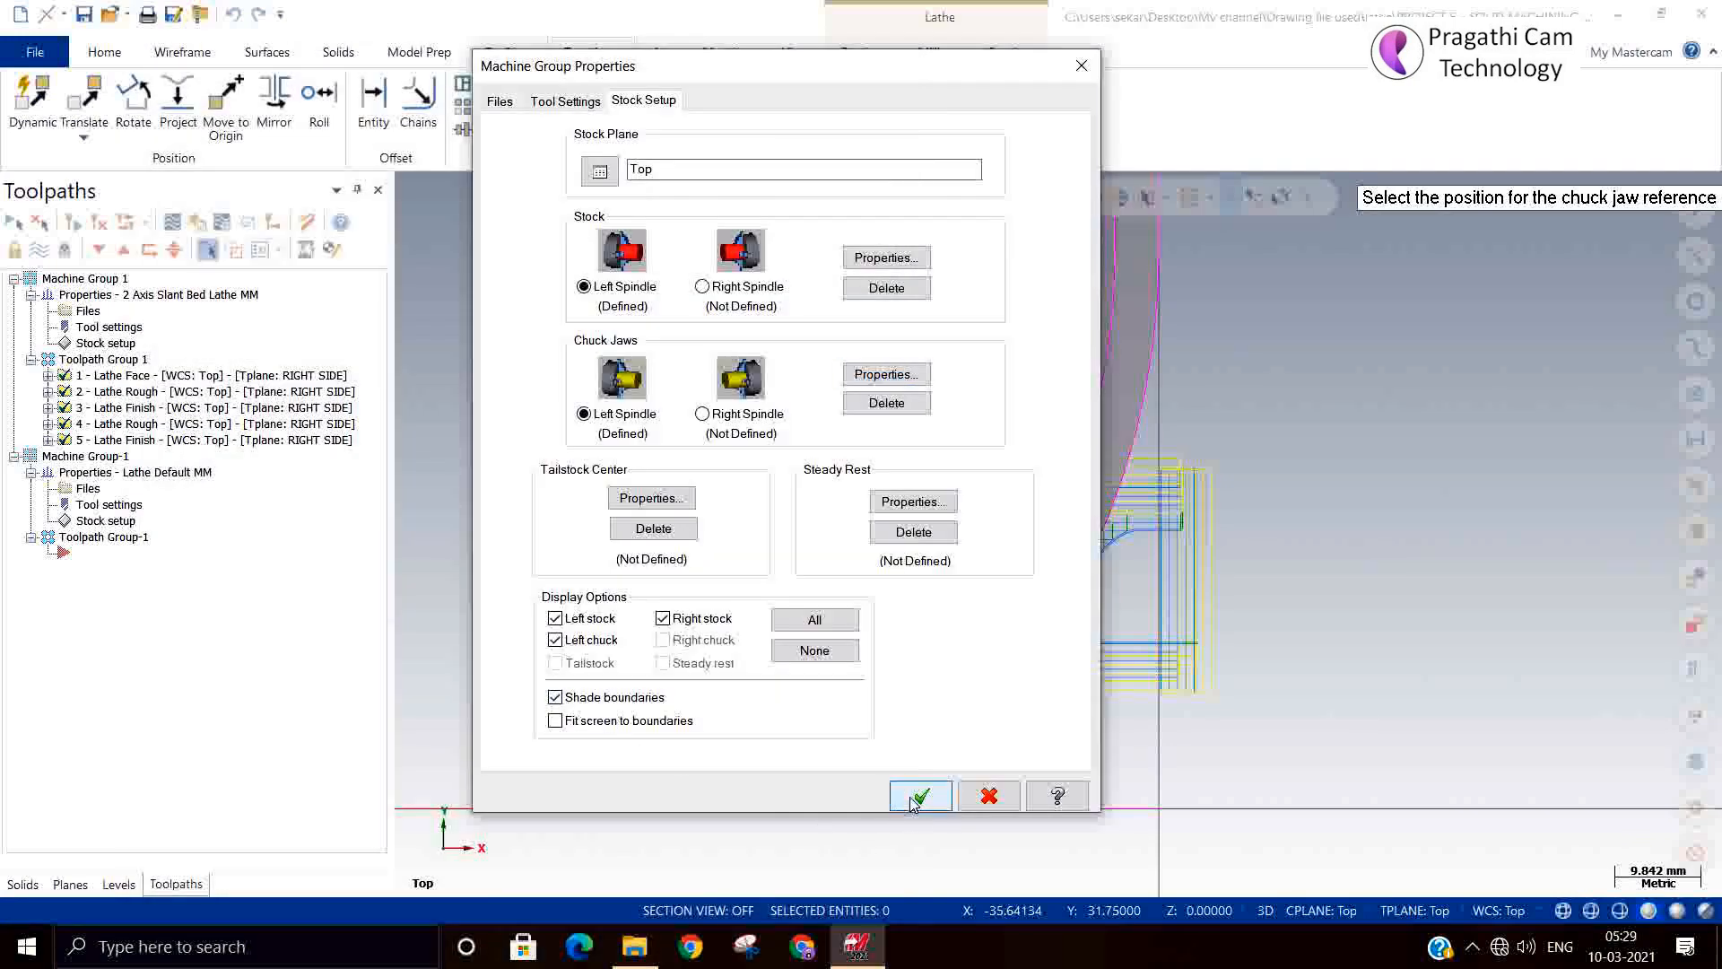
click(921, 796)
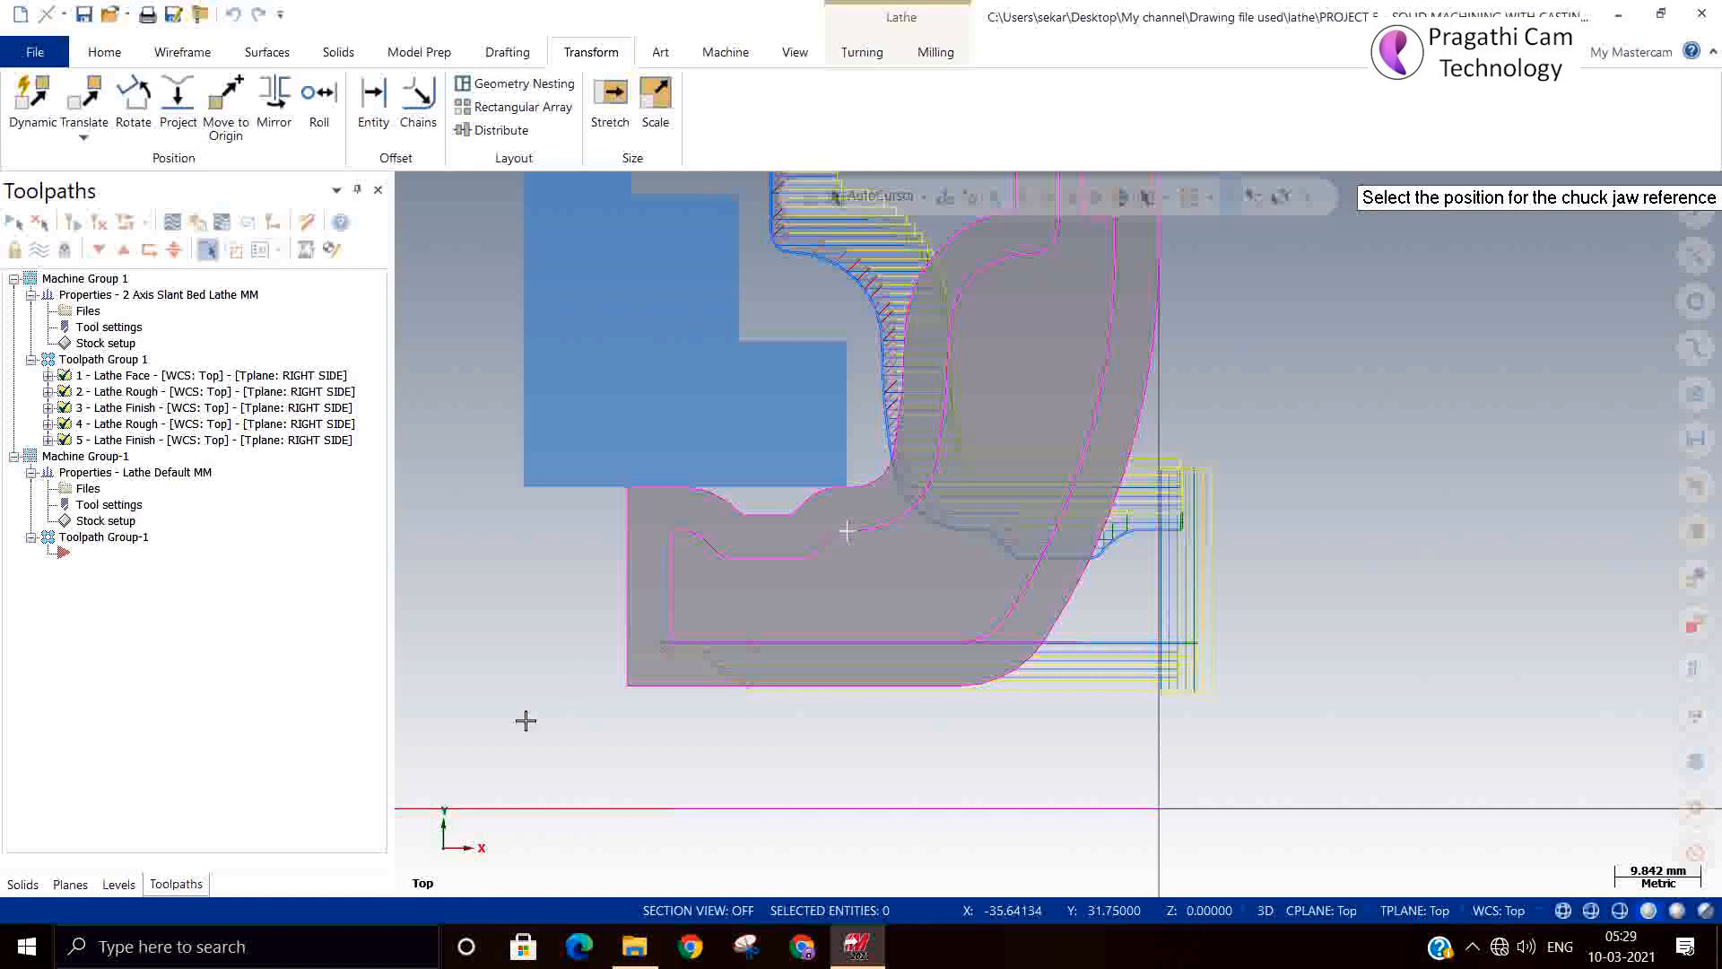
Hide the toolpath display of Toolpath Group 1 and check how the chuck jaws sit against the stock.
scroll(500, 730, down, 2)
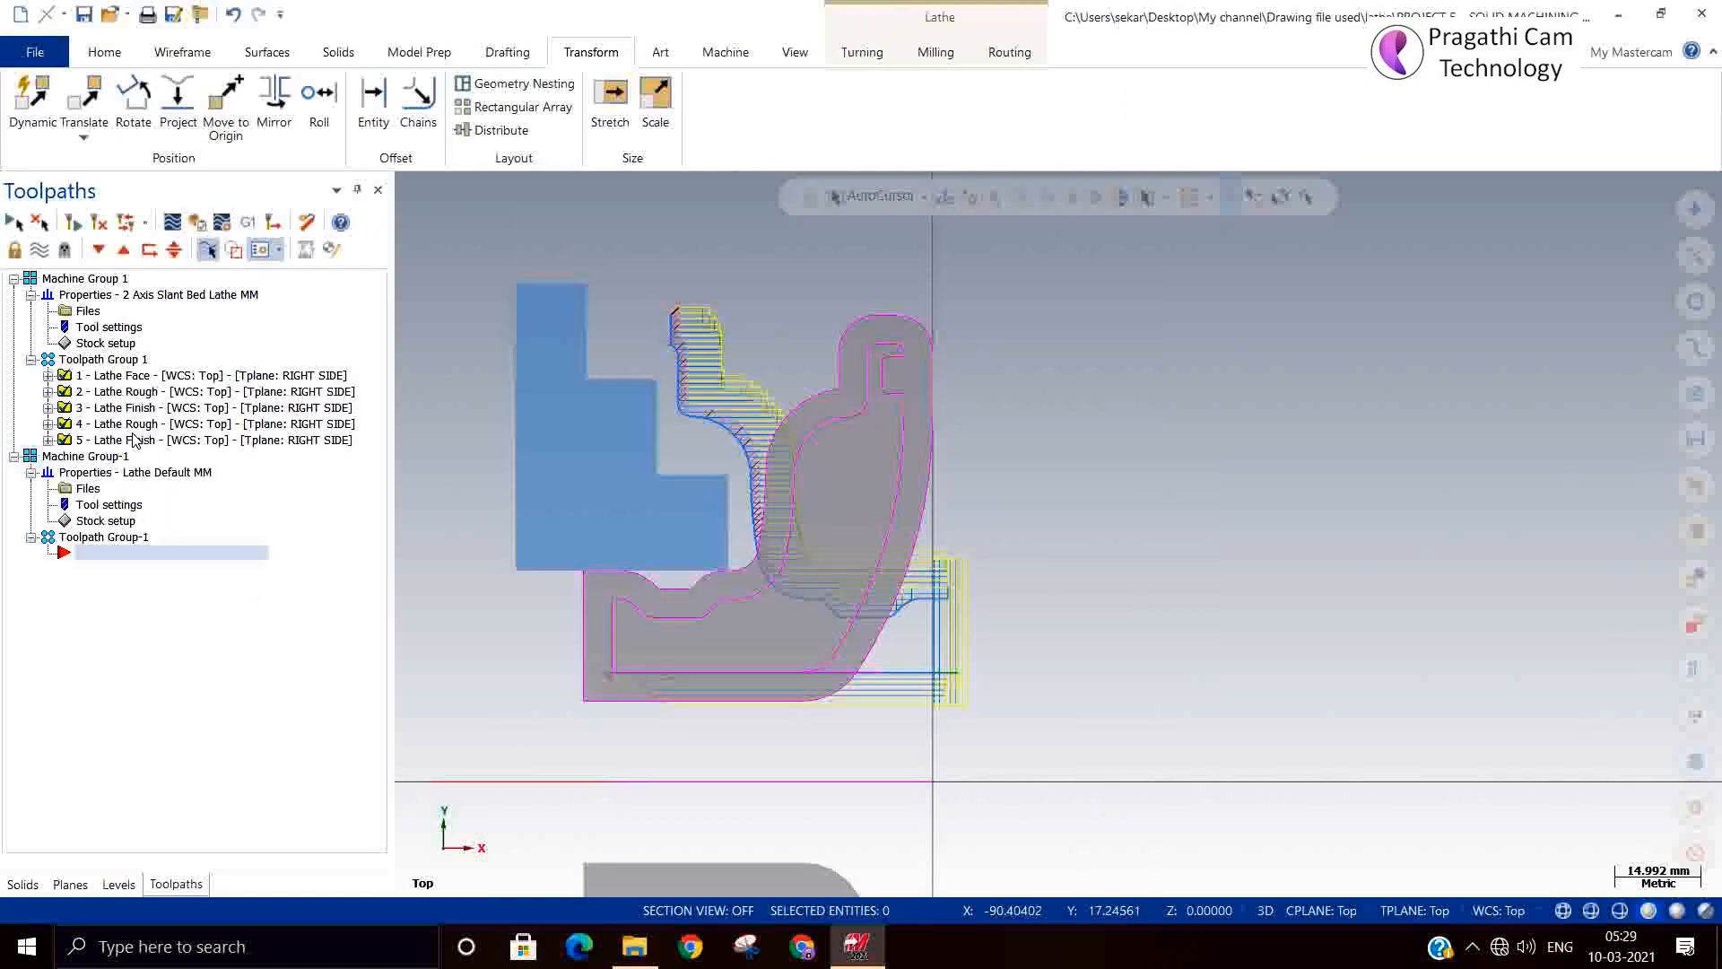
click(106, 359)
click(38, 250)
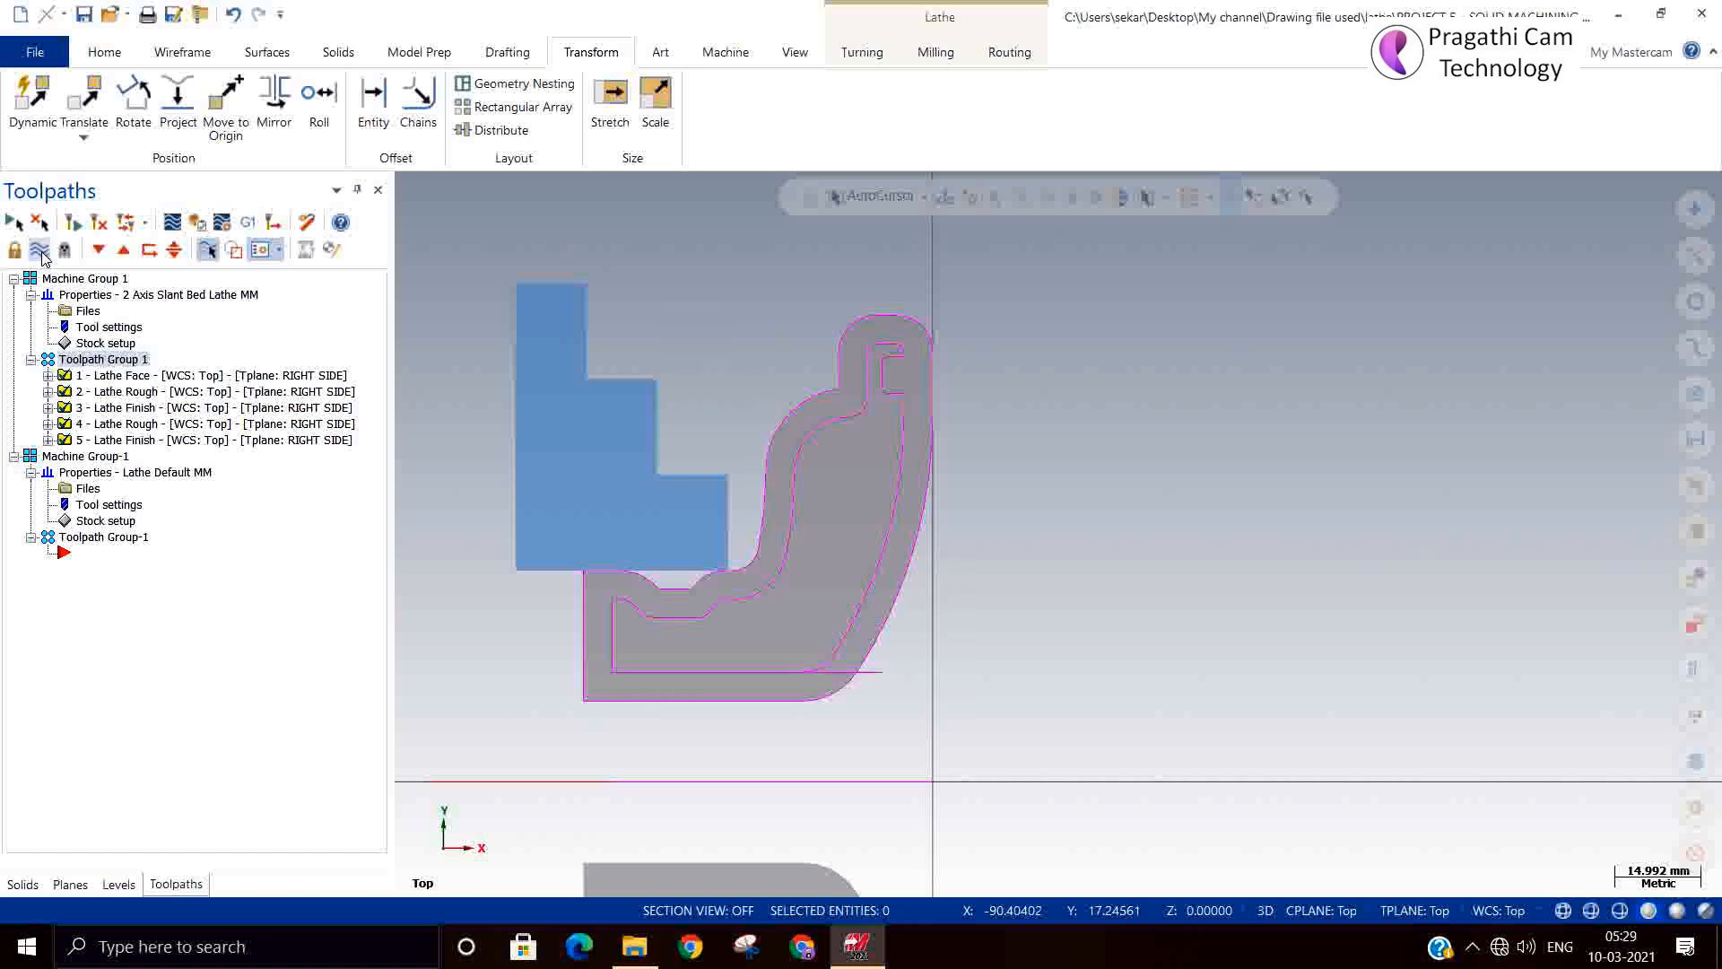
scroll(576, 566, down, 3)
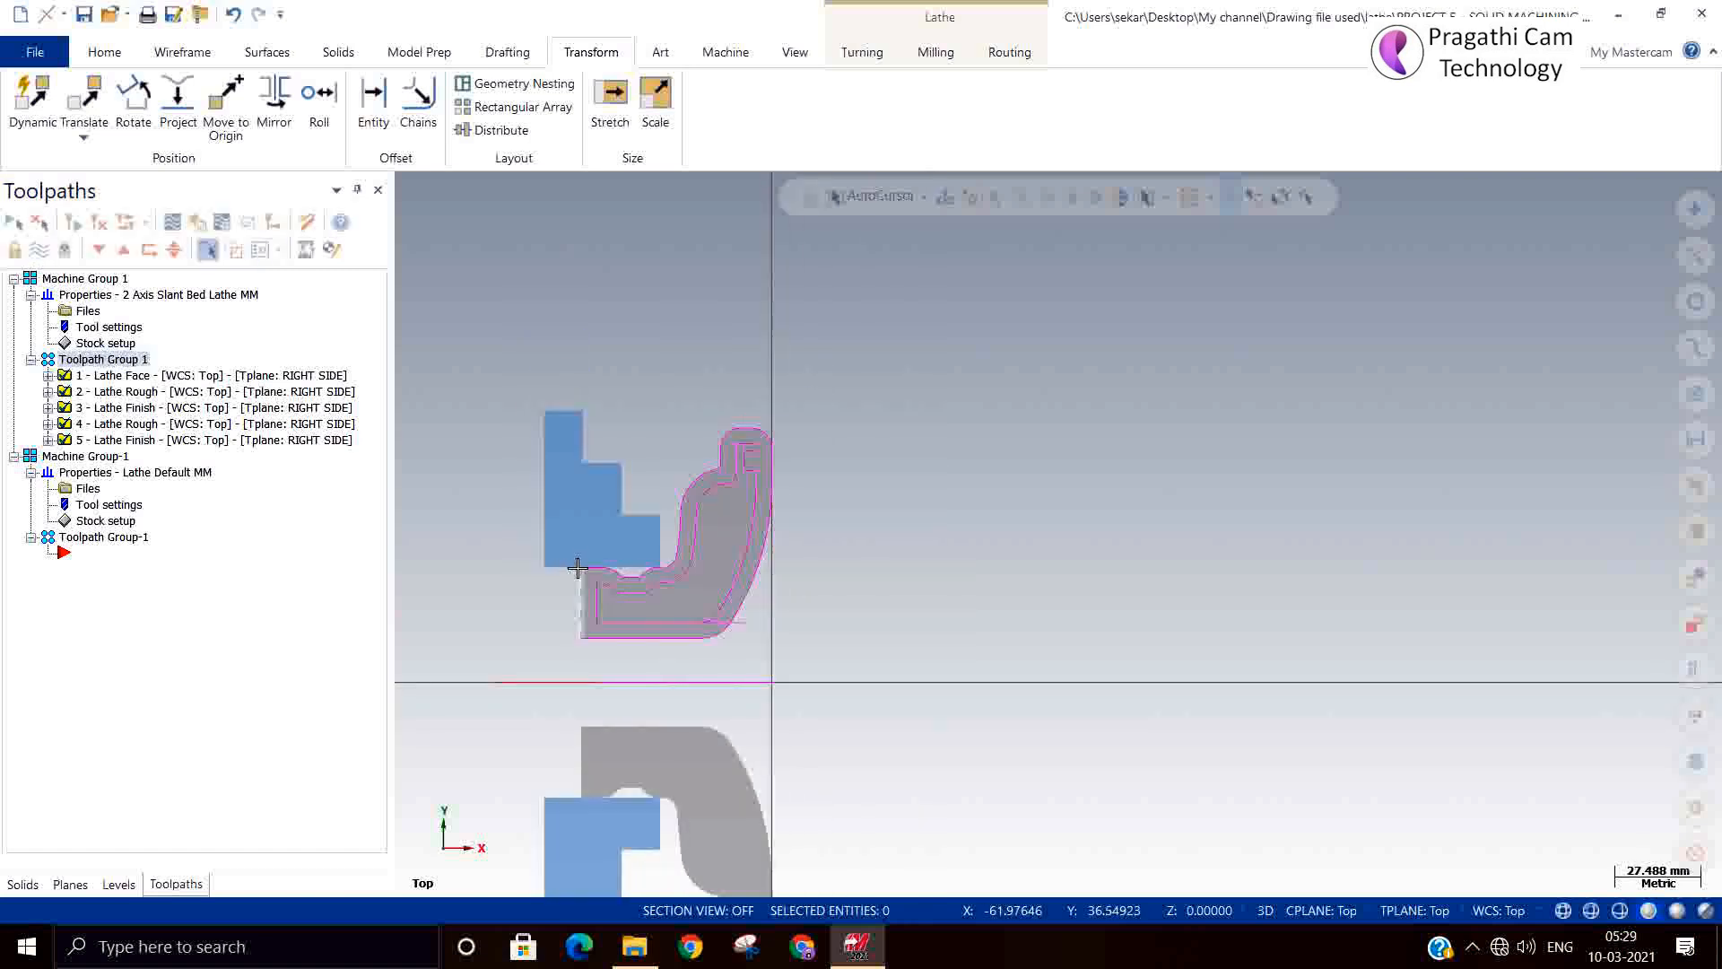
scroll(664, 619, up, 4)
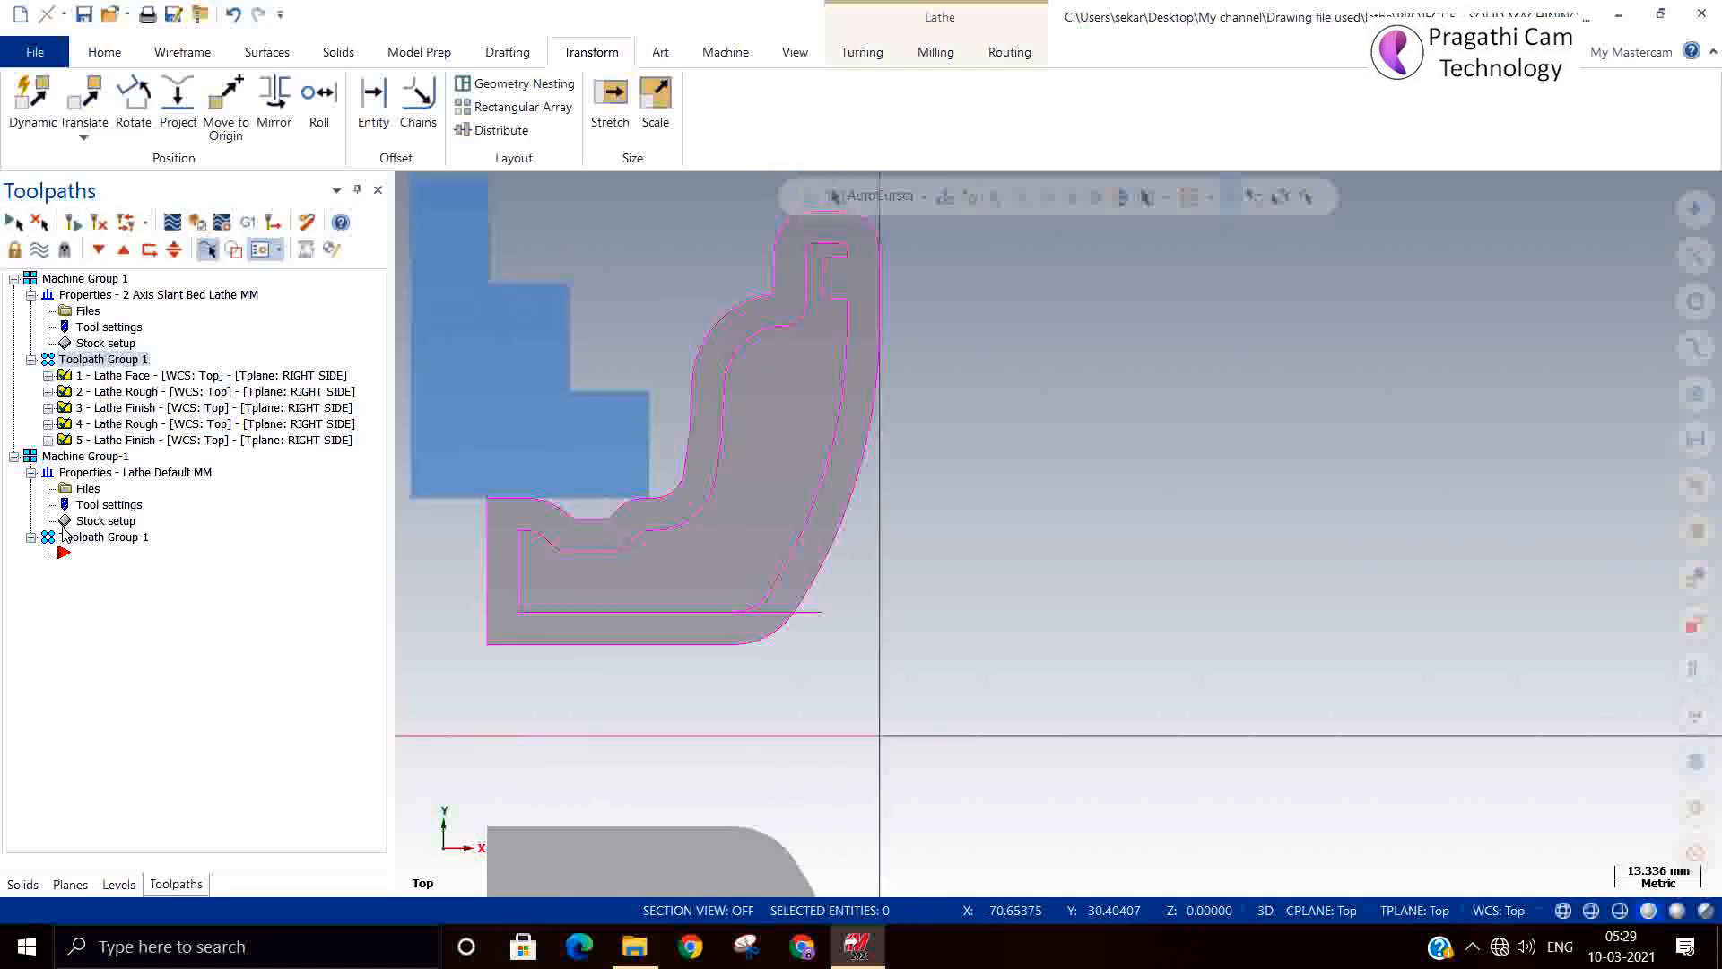
Delete the second machine group's left spindle chuck jaws and redefine them with a picked reference position at diameter 73.5 and Z -34.7957.
double_click(65, 522)
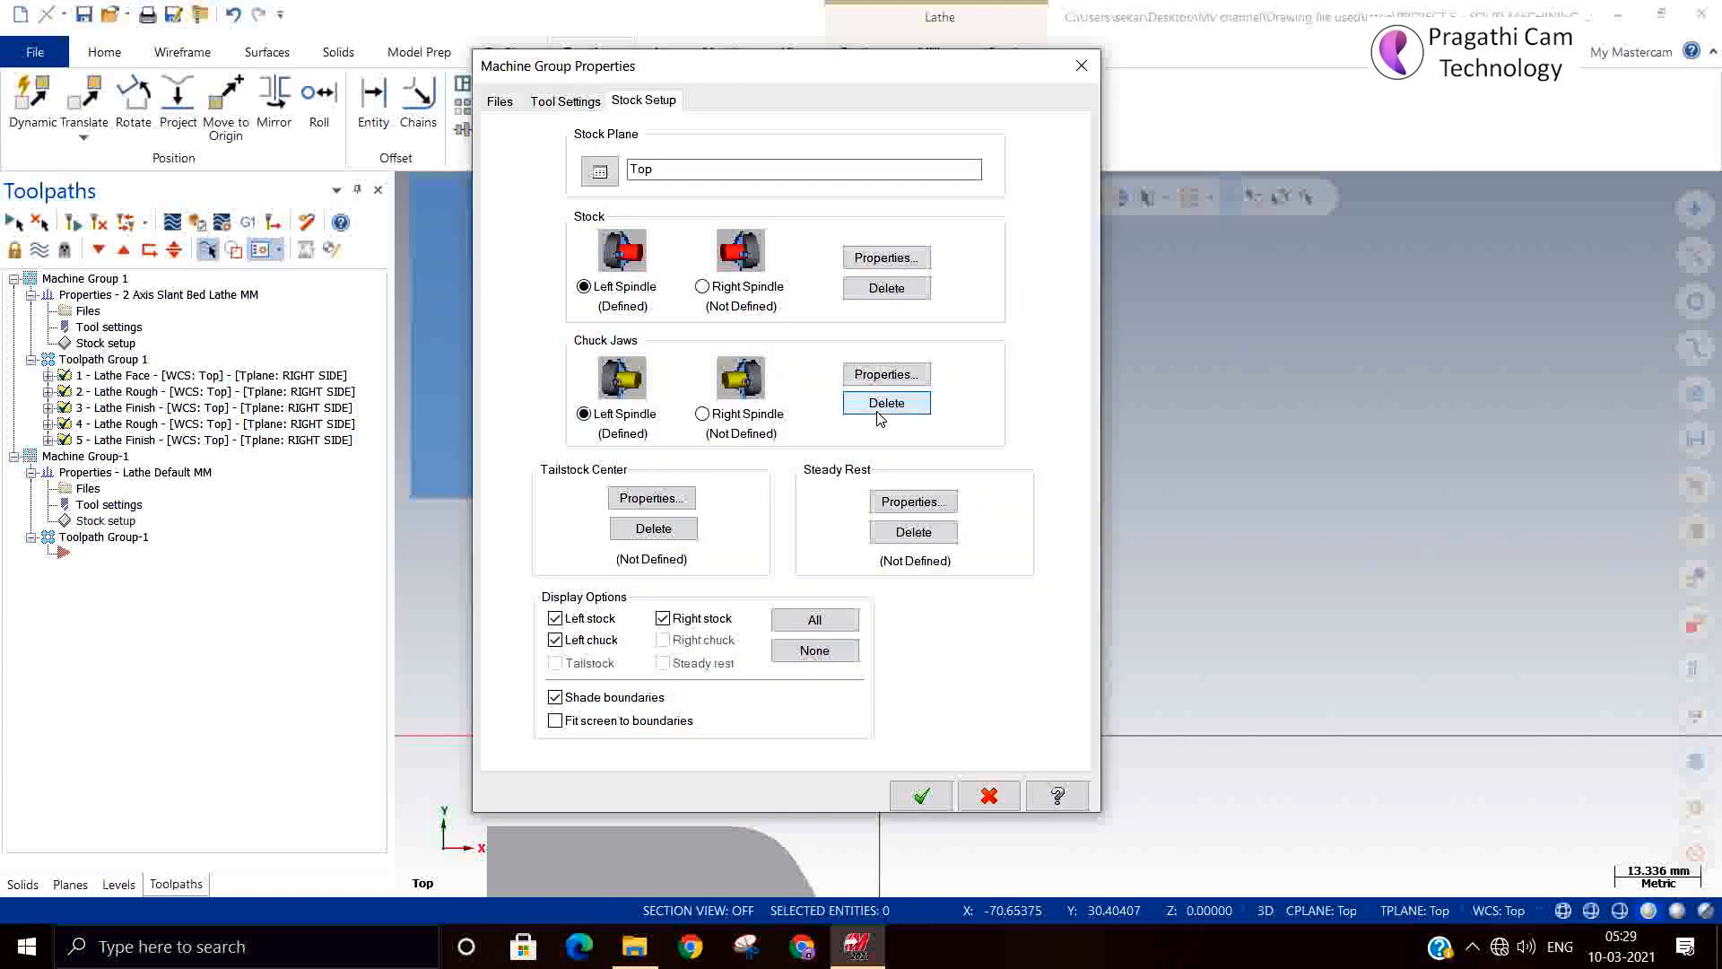
click(878, 403)
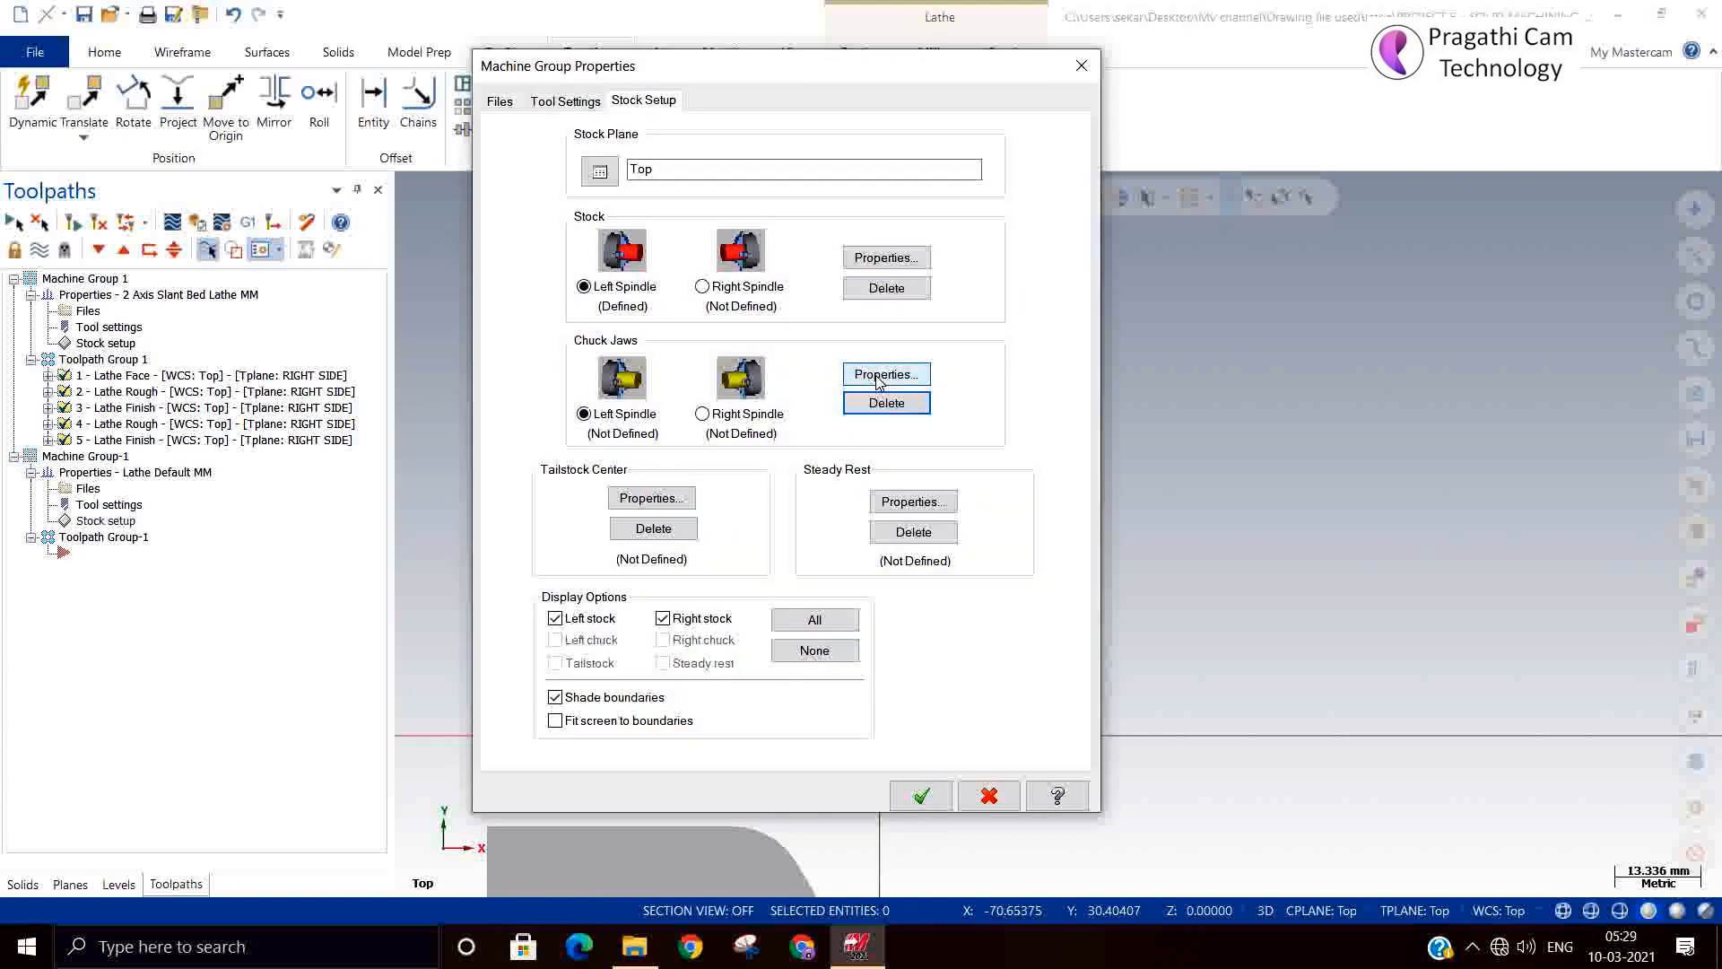
click(877, 378)
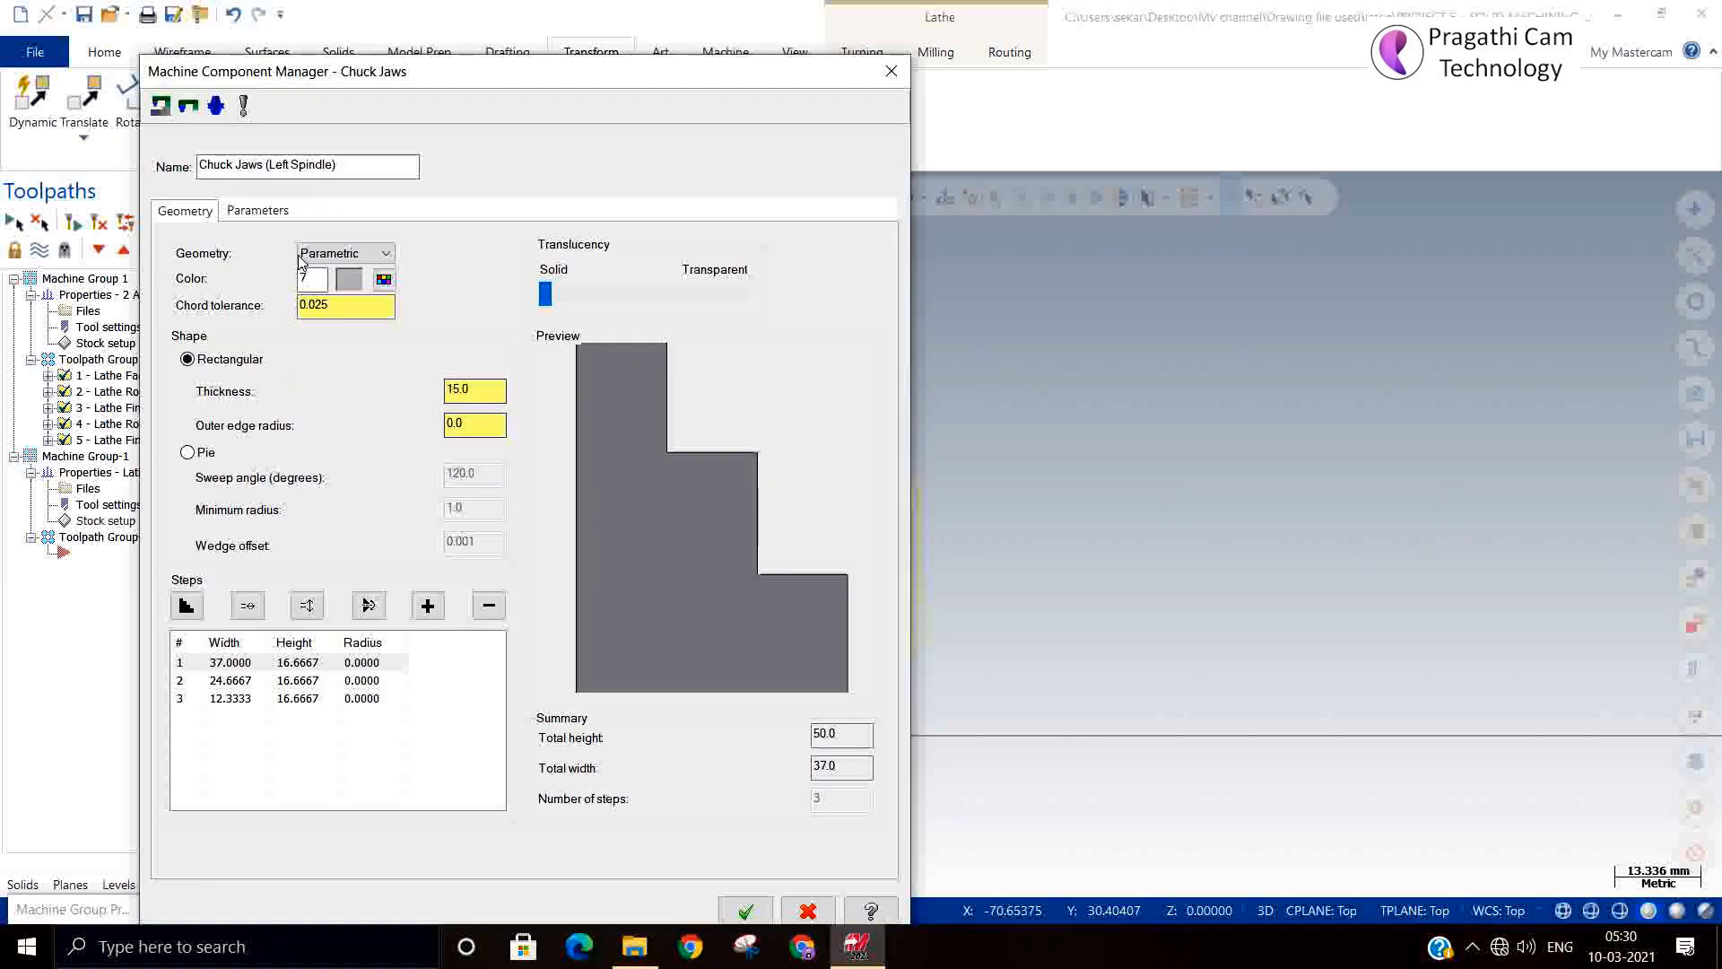
click(257, 210)
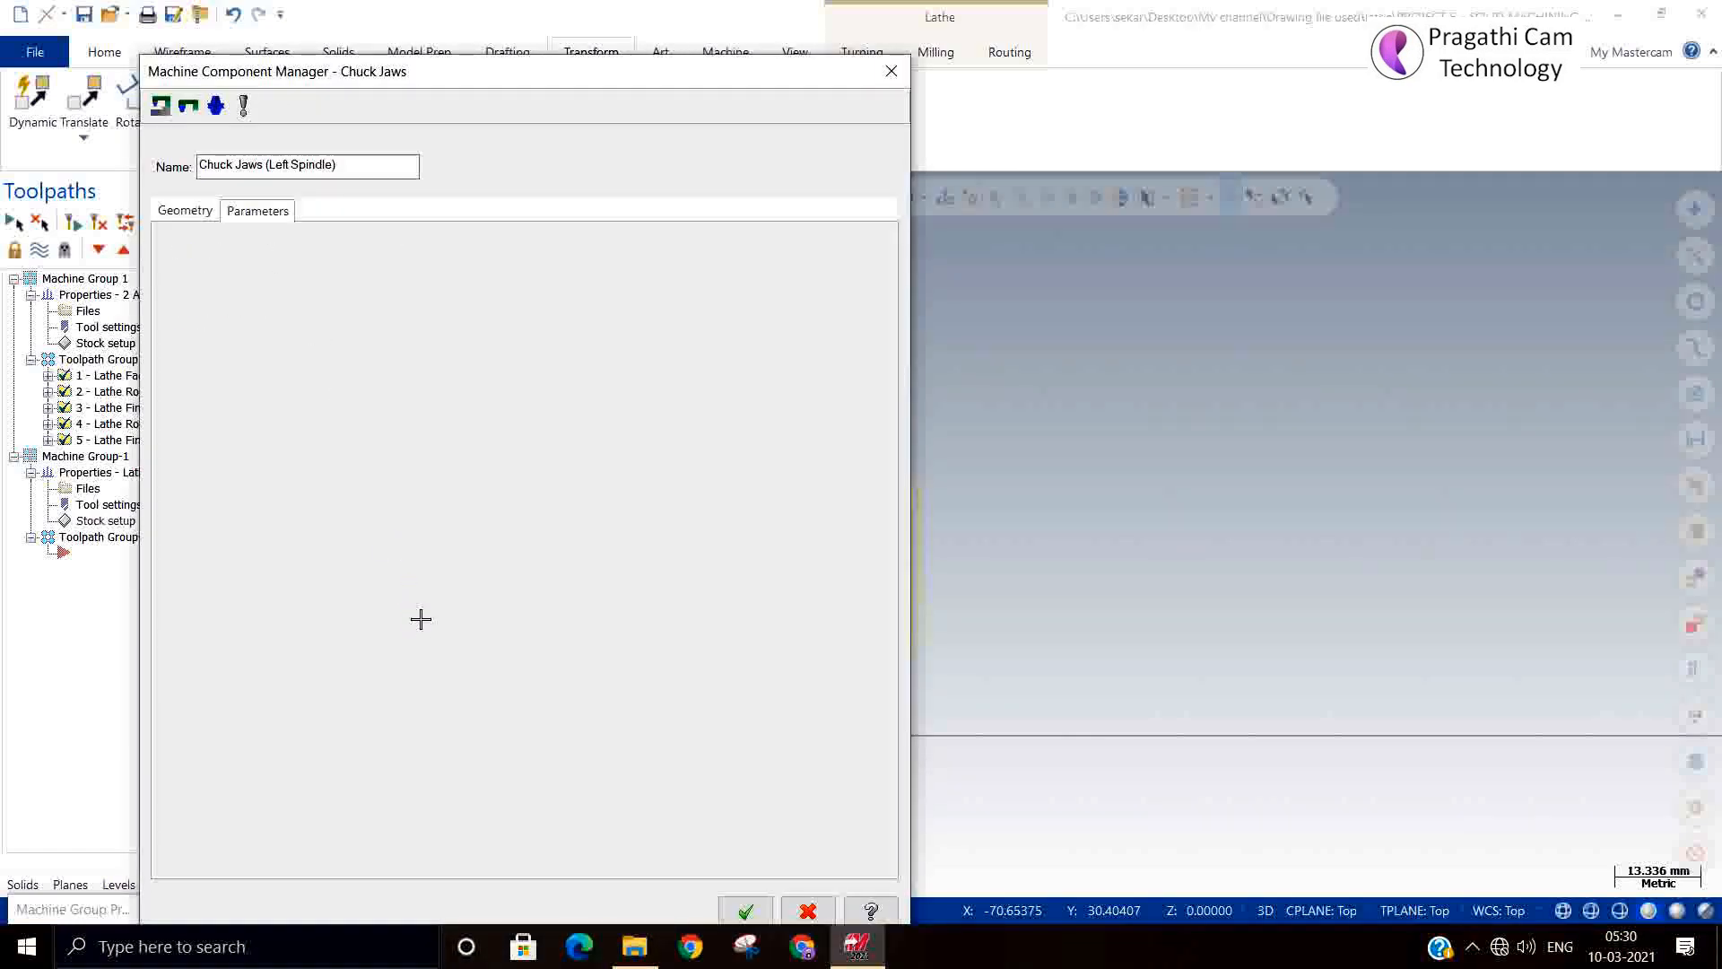
click(352, 674)
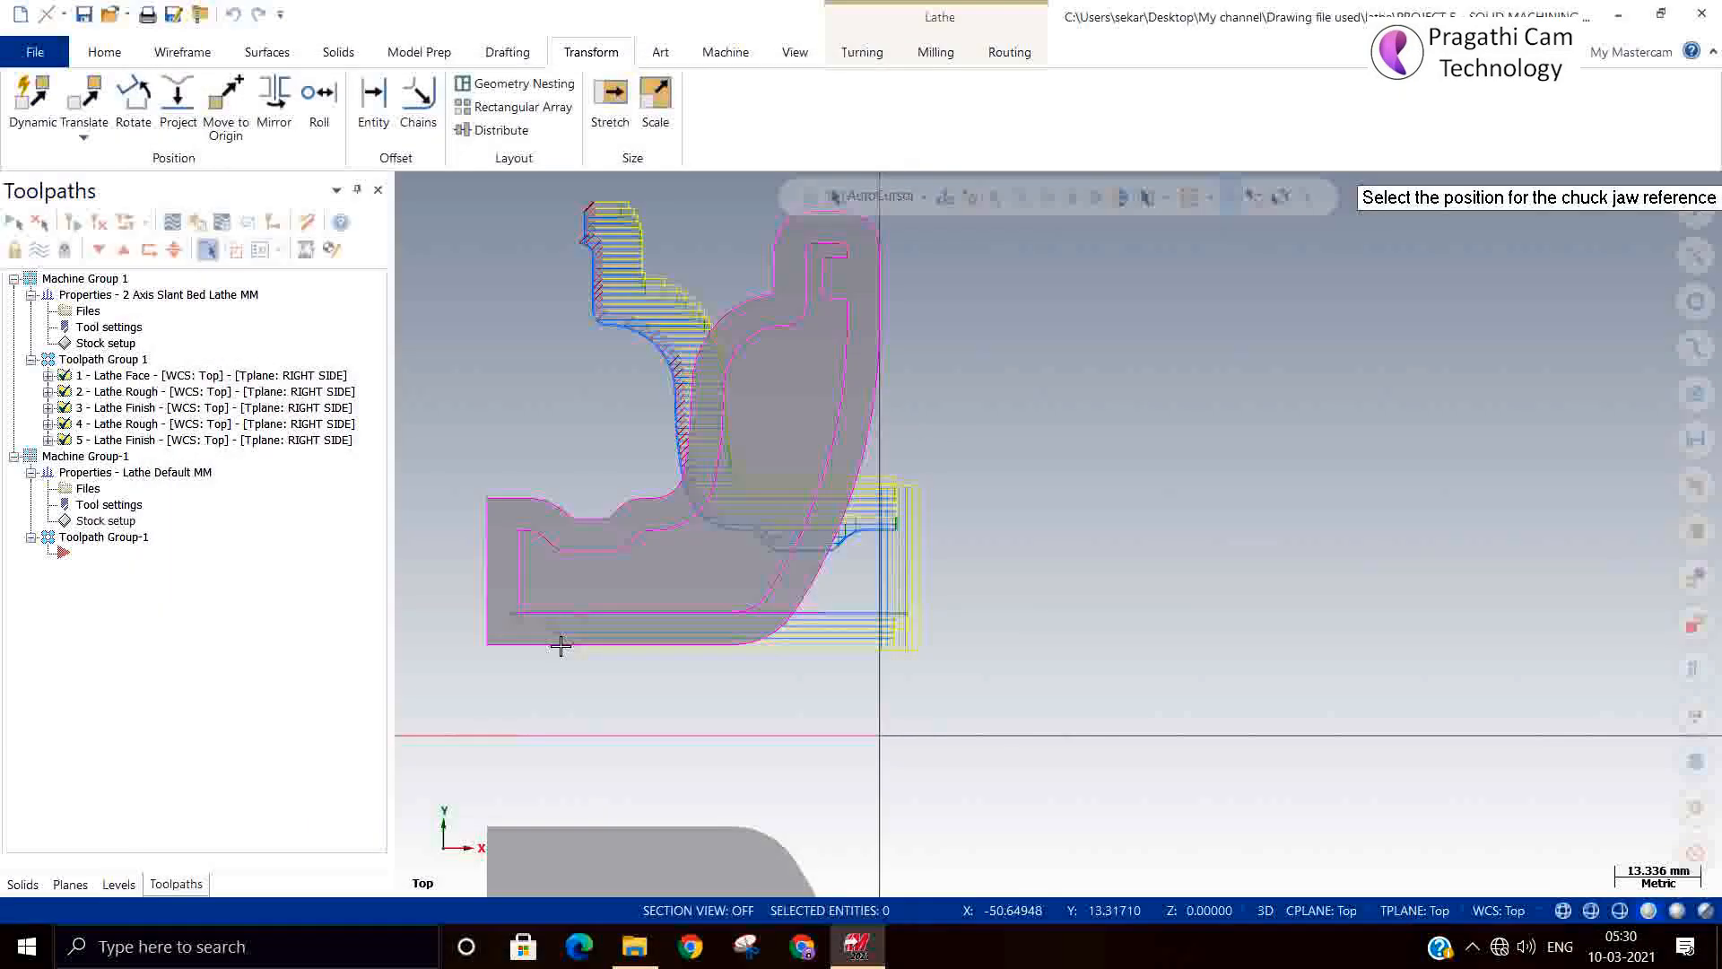
scroll(561, 646, up, 1)
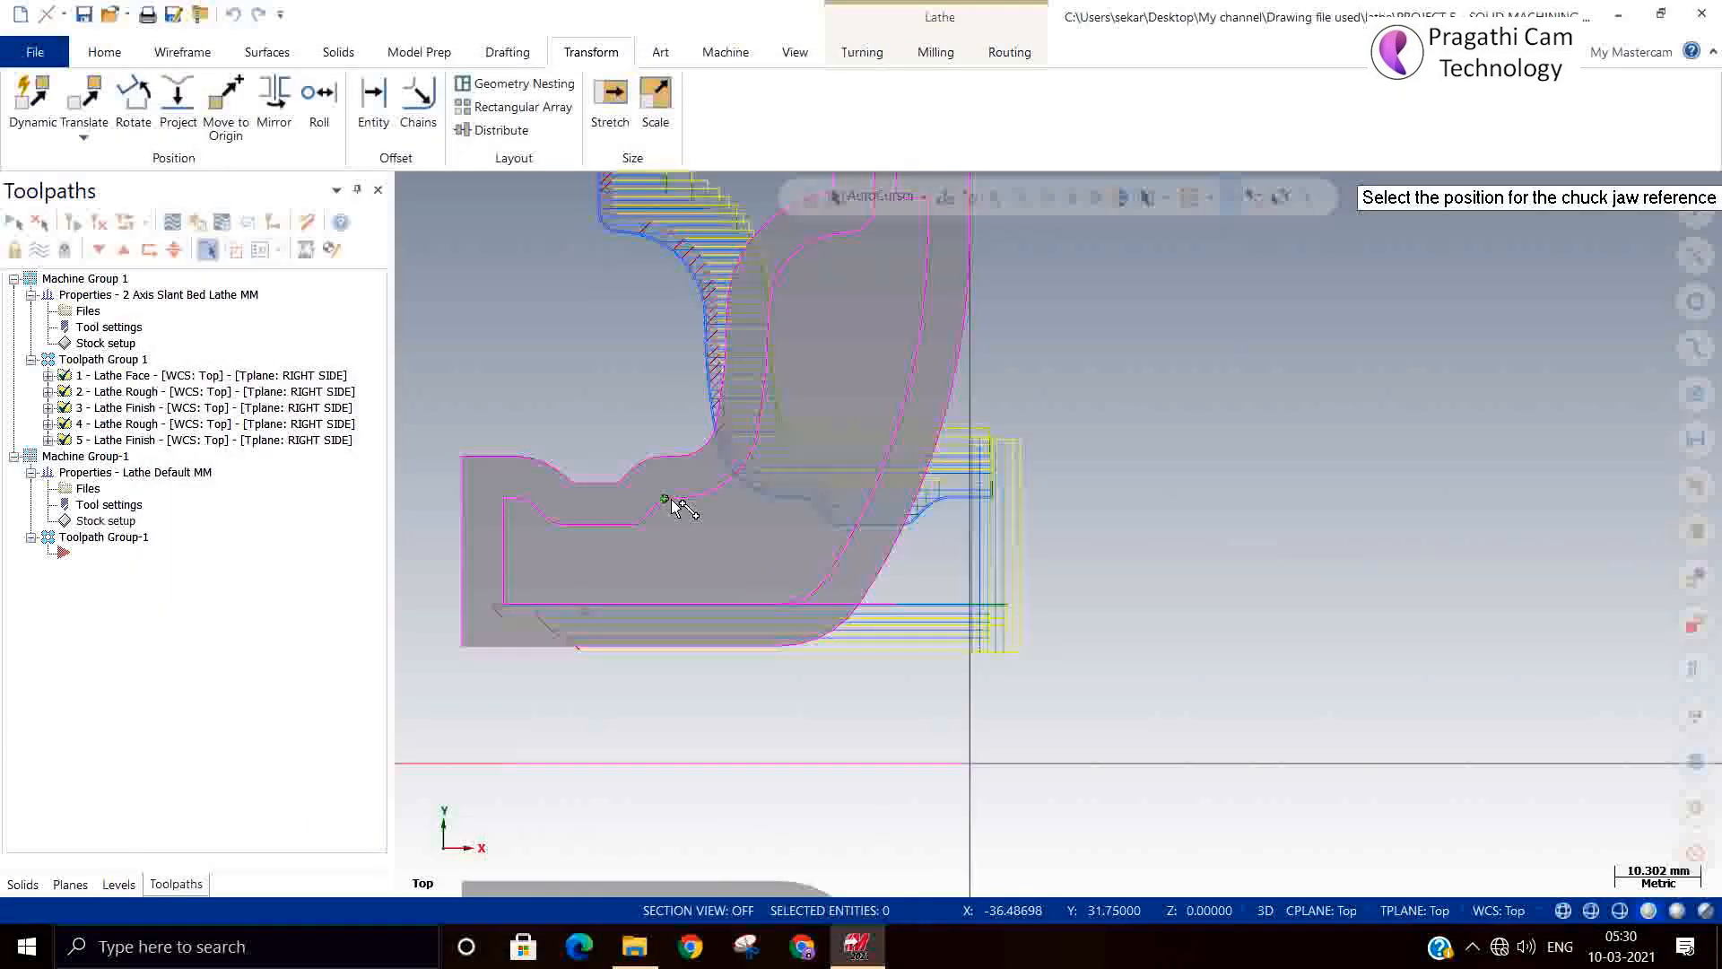
click(668, 500)
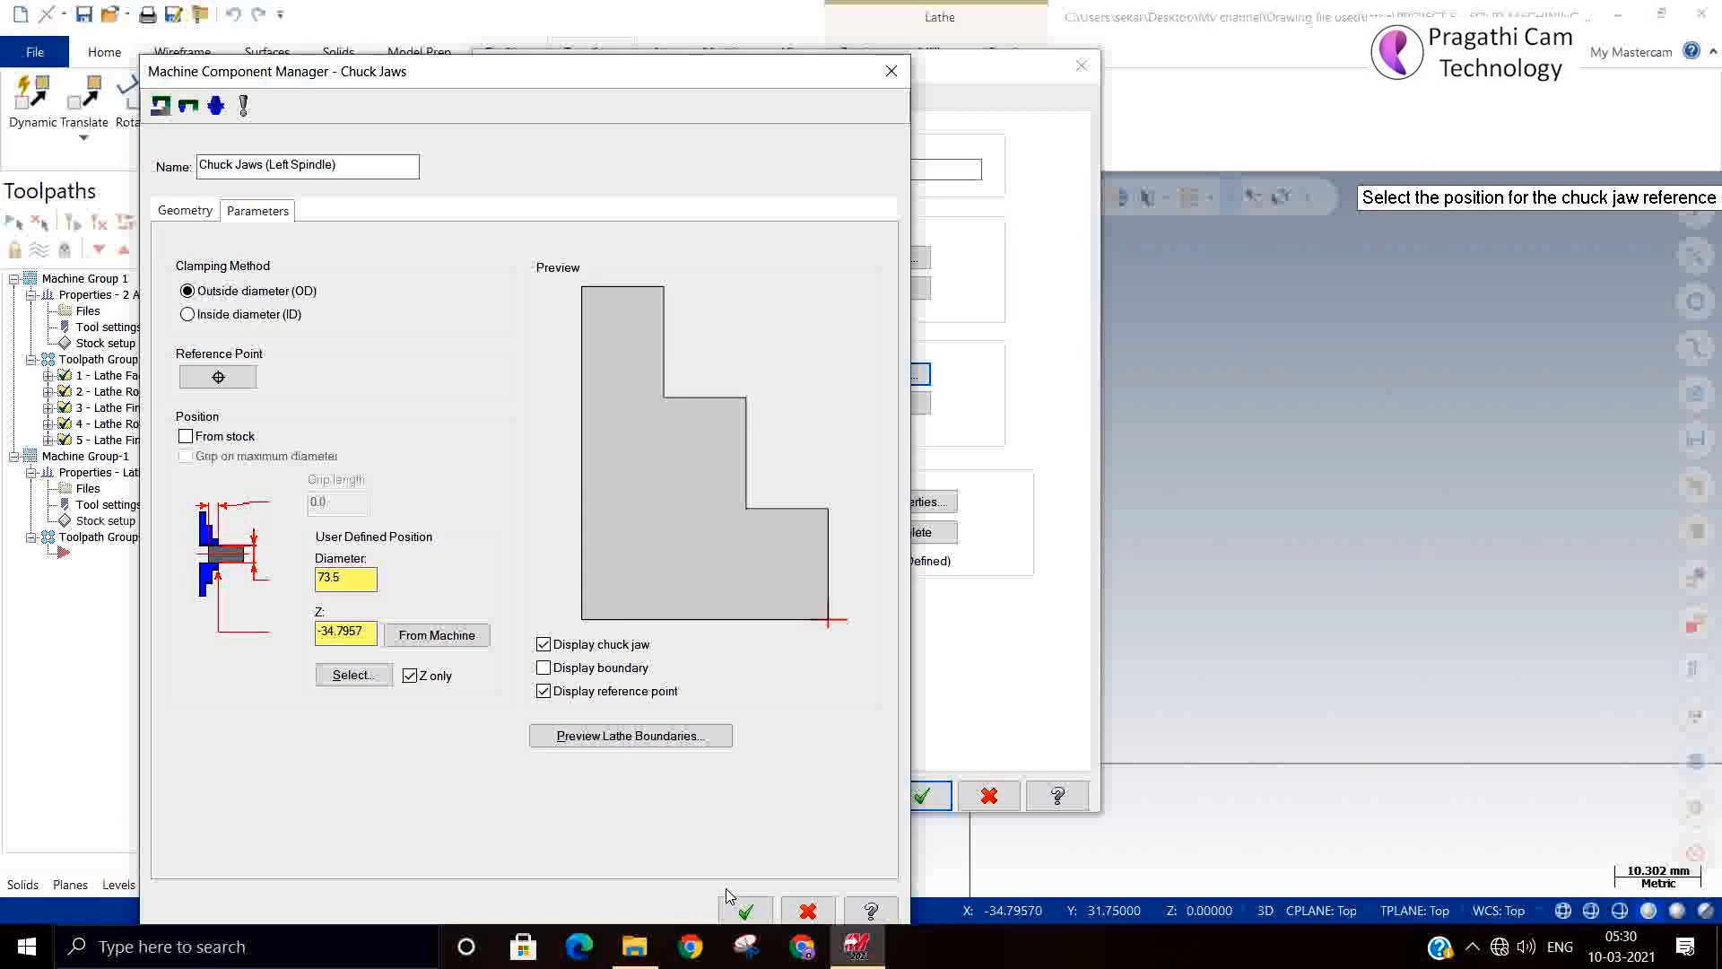
click(742, 908)
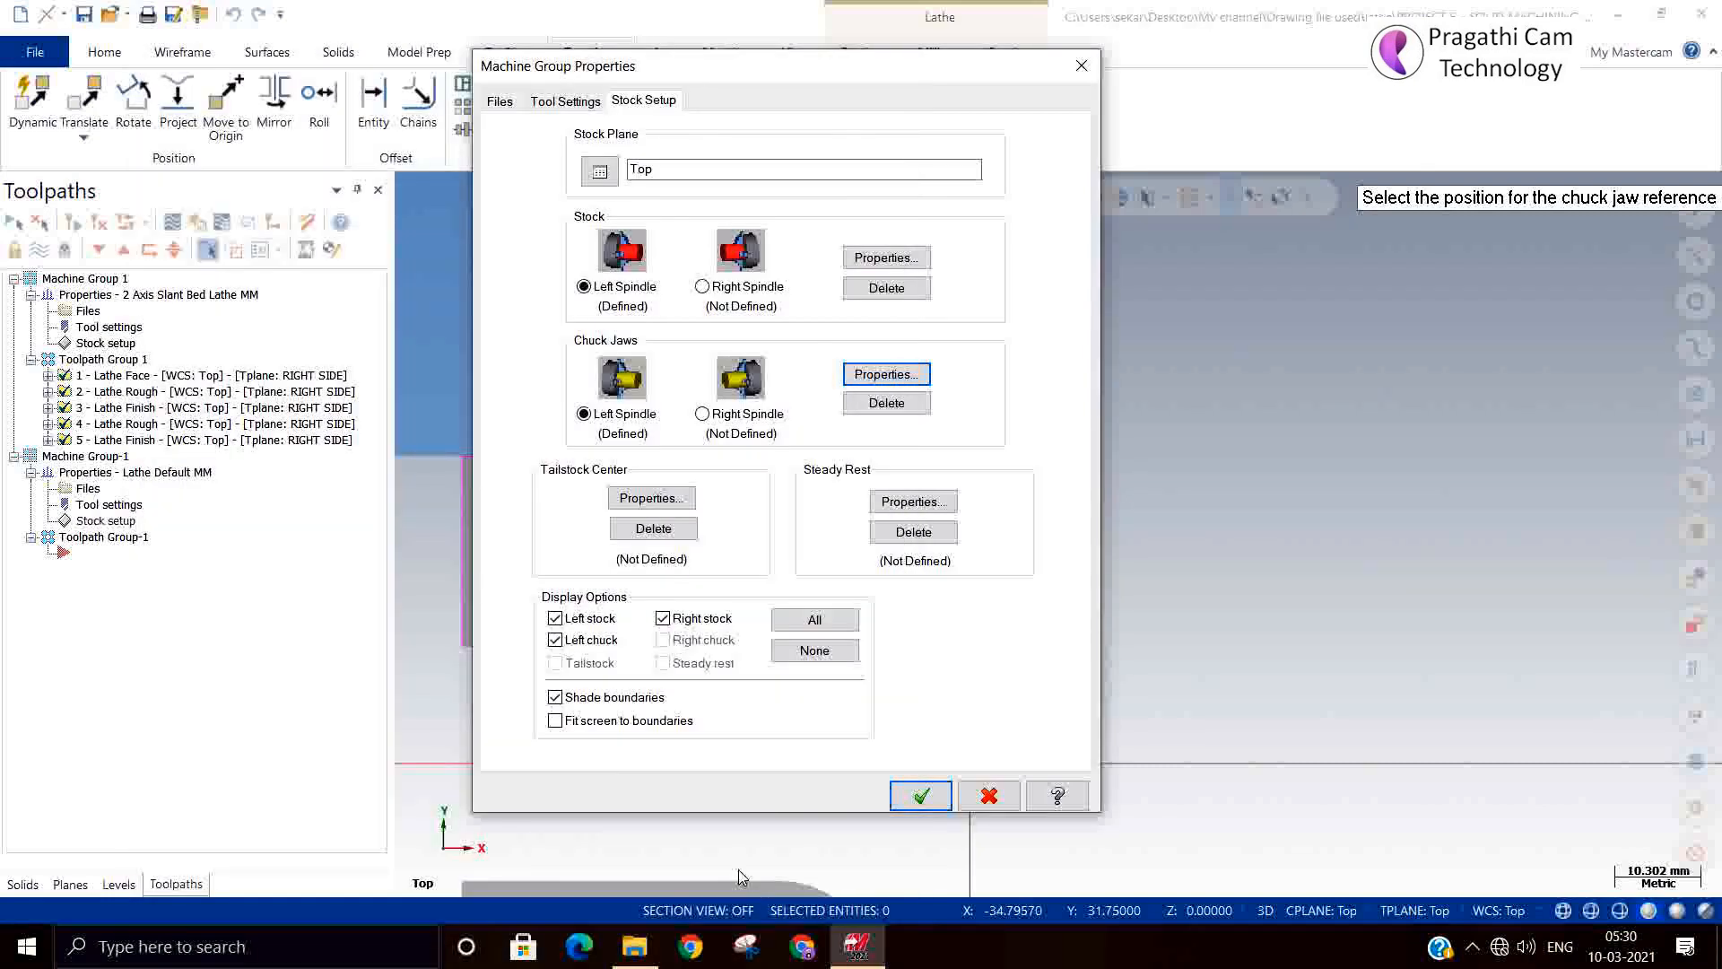
click(894, 789)
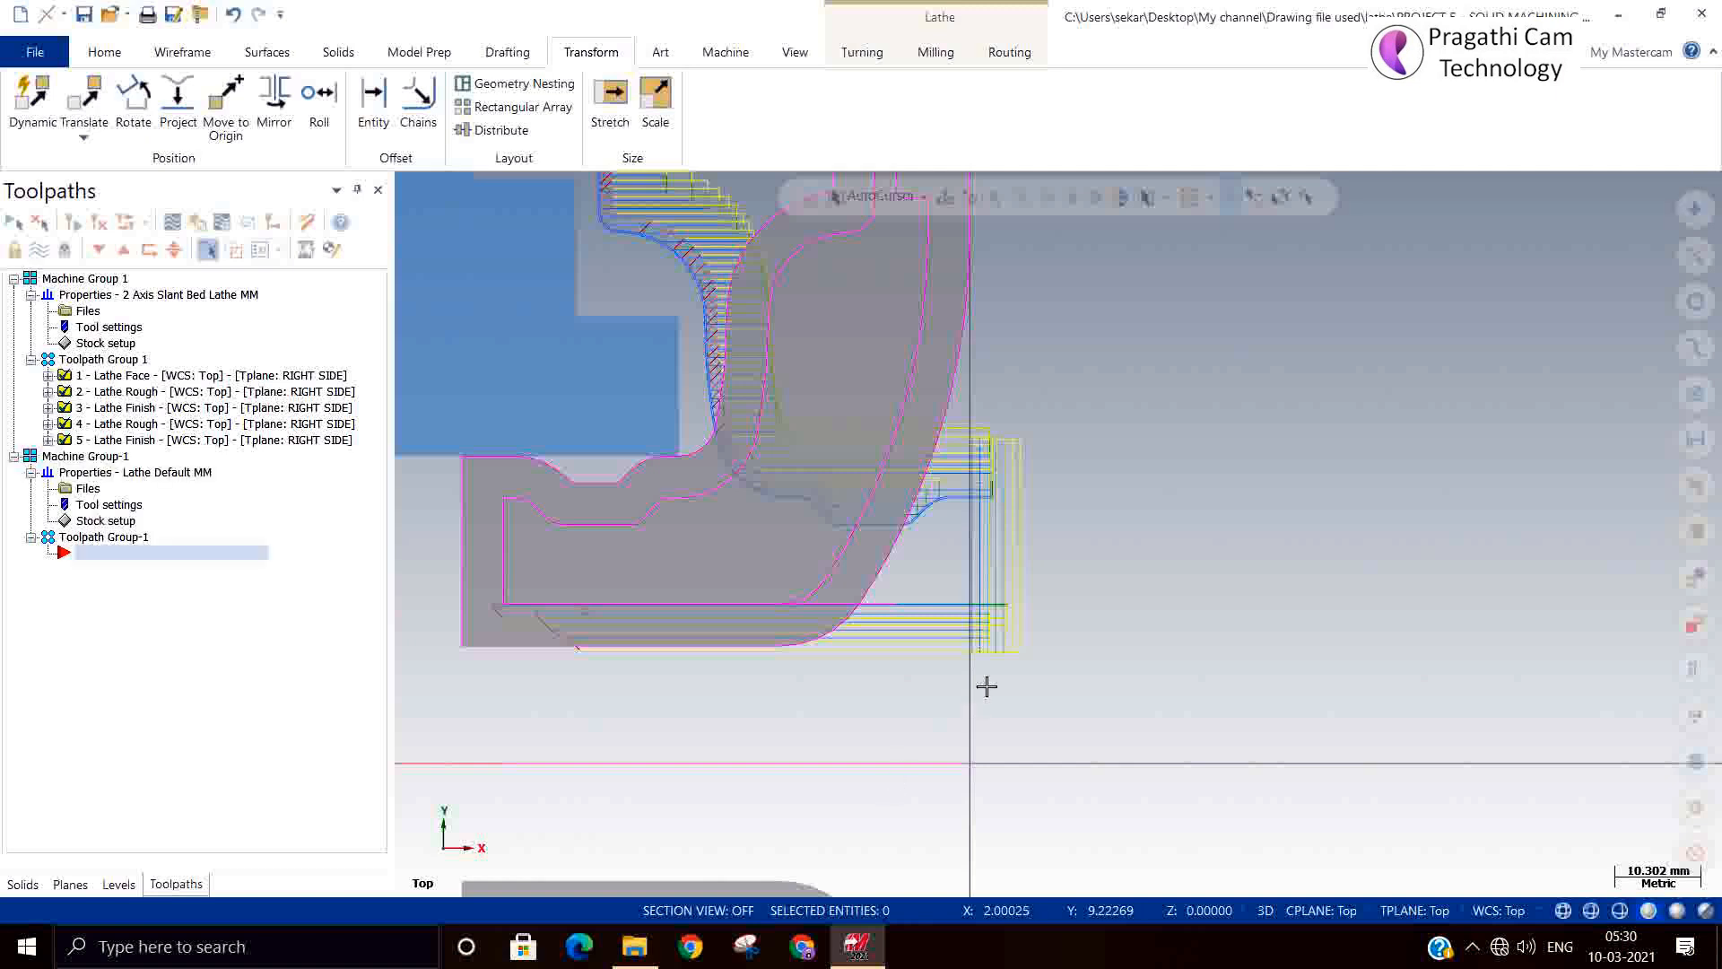
Hide the first setup's toolpaths so only the stock, part profile and chuck jaws are displayed.
scroll(987, 690, down, 2)
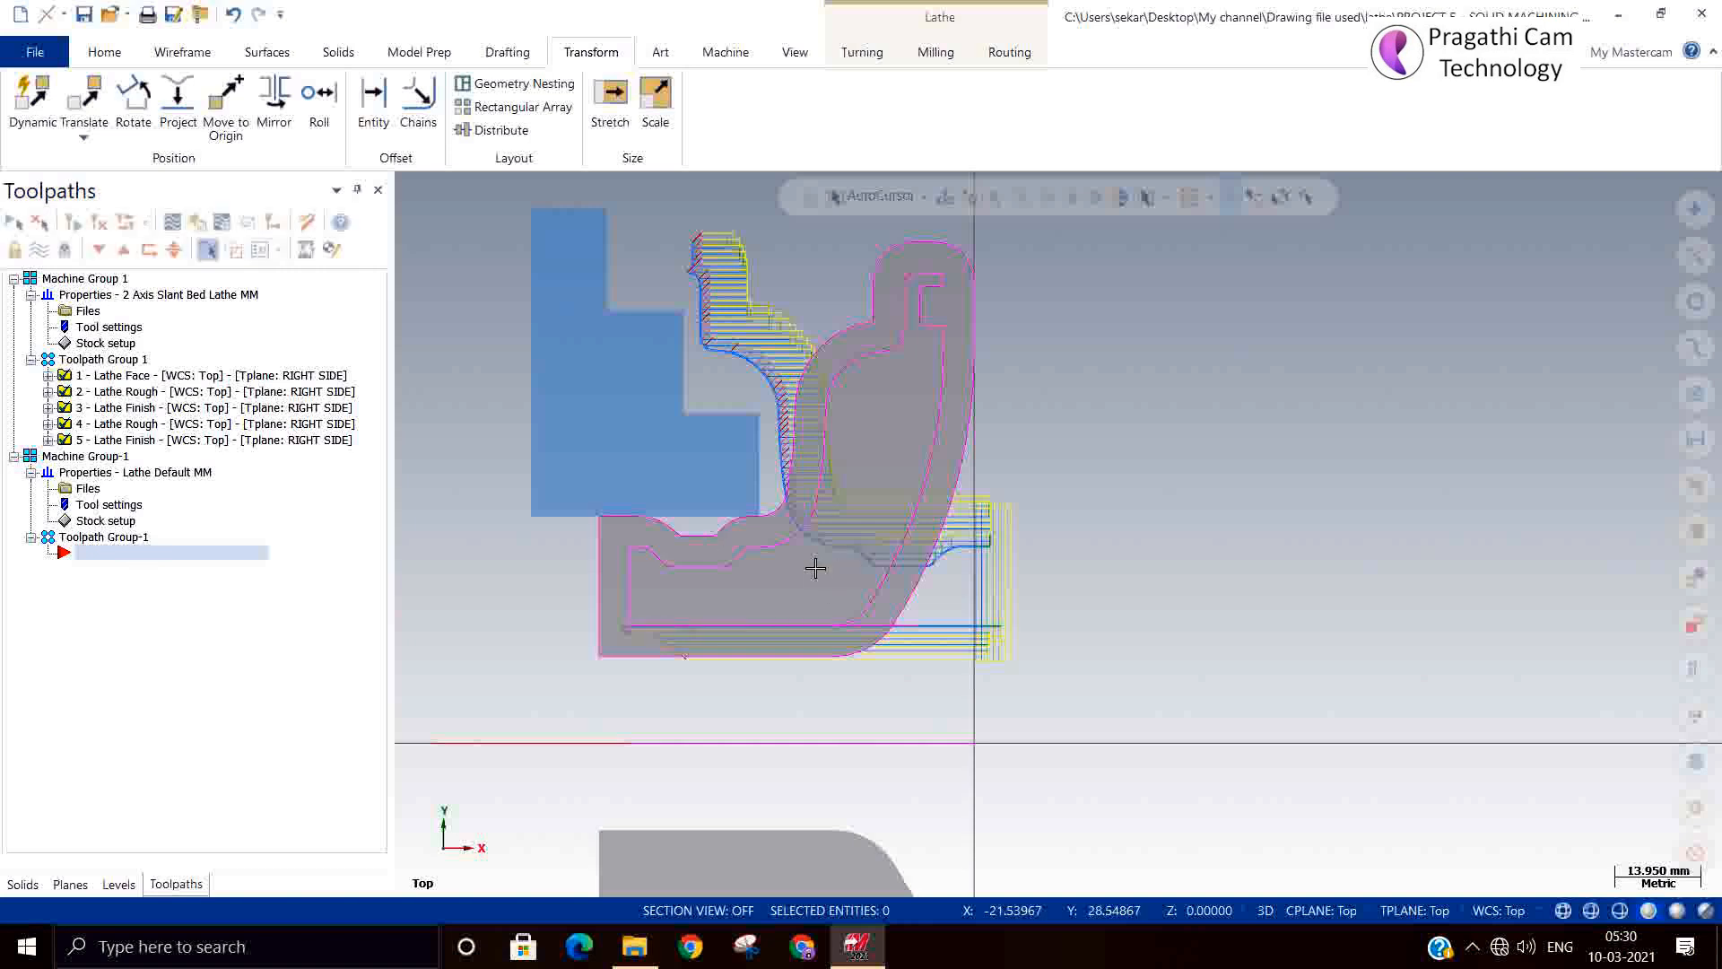
scroll(513, 511, down, 2)
scroll(518, 505, down, 1)
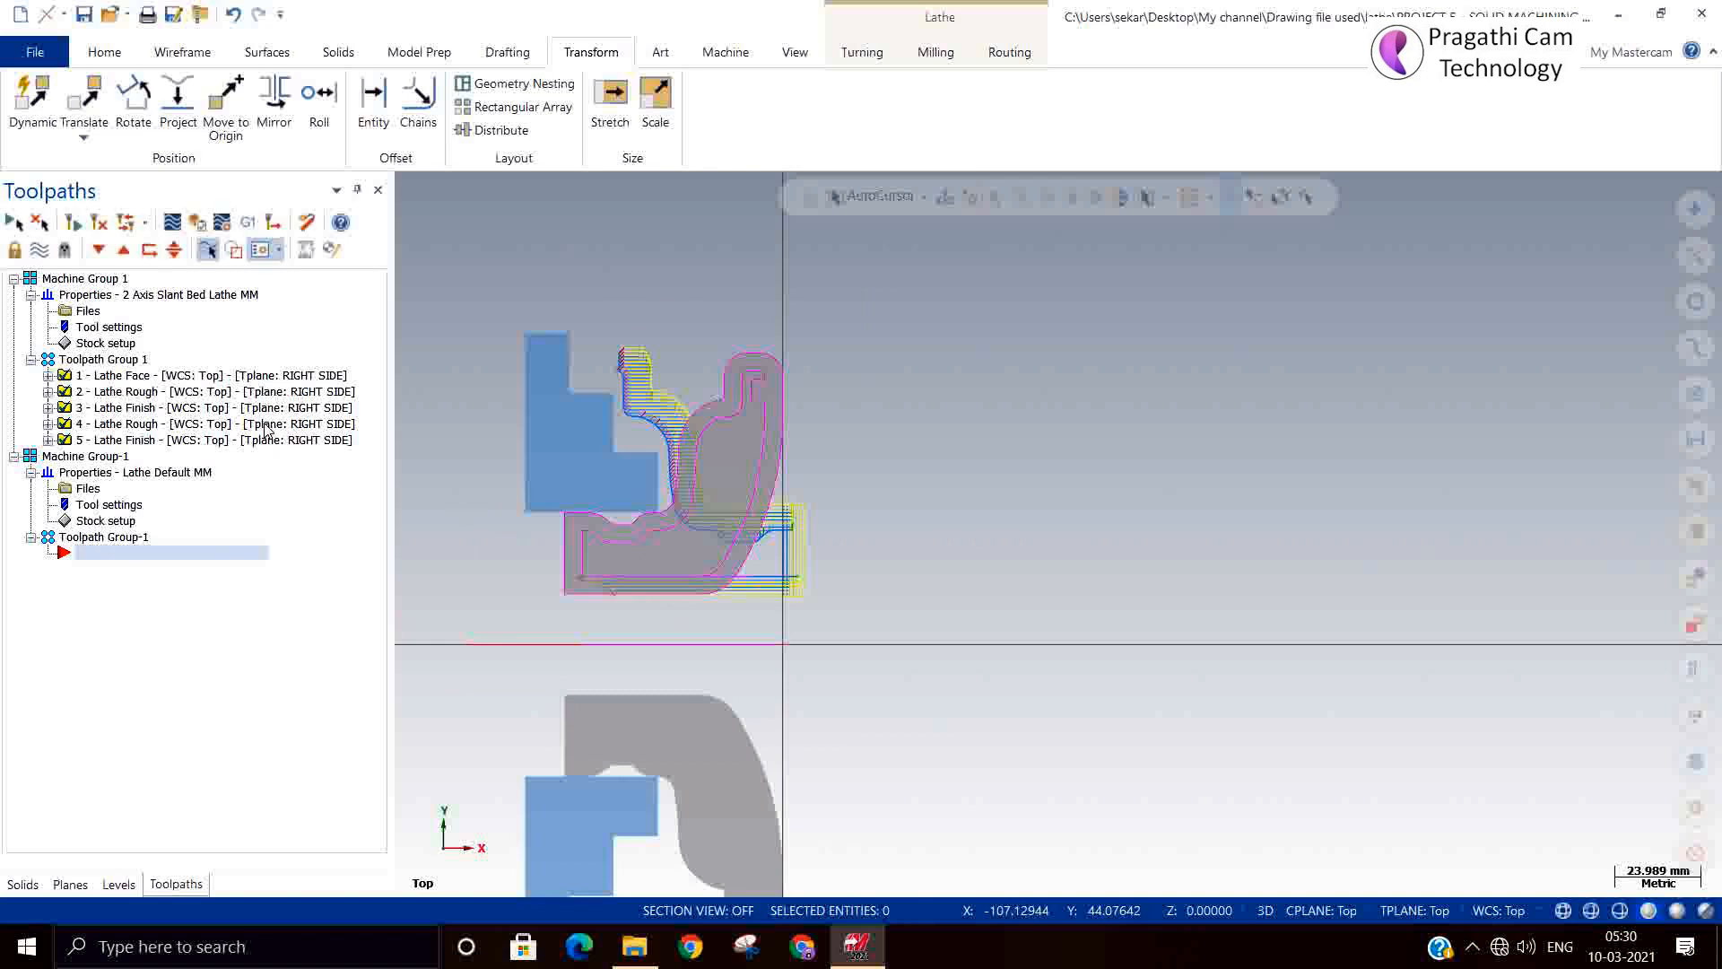
click(39, 250)
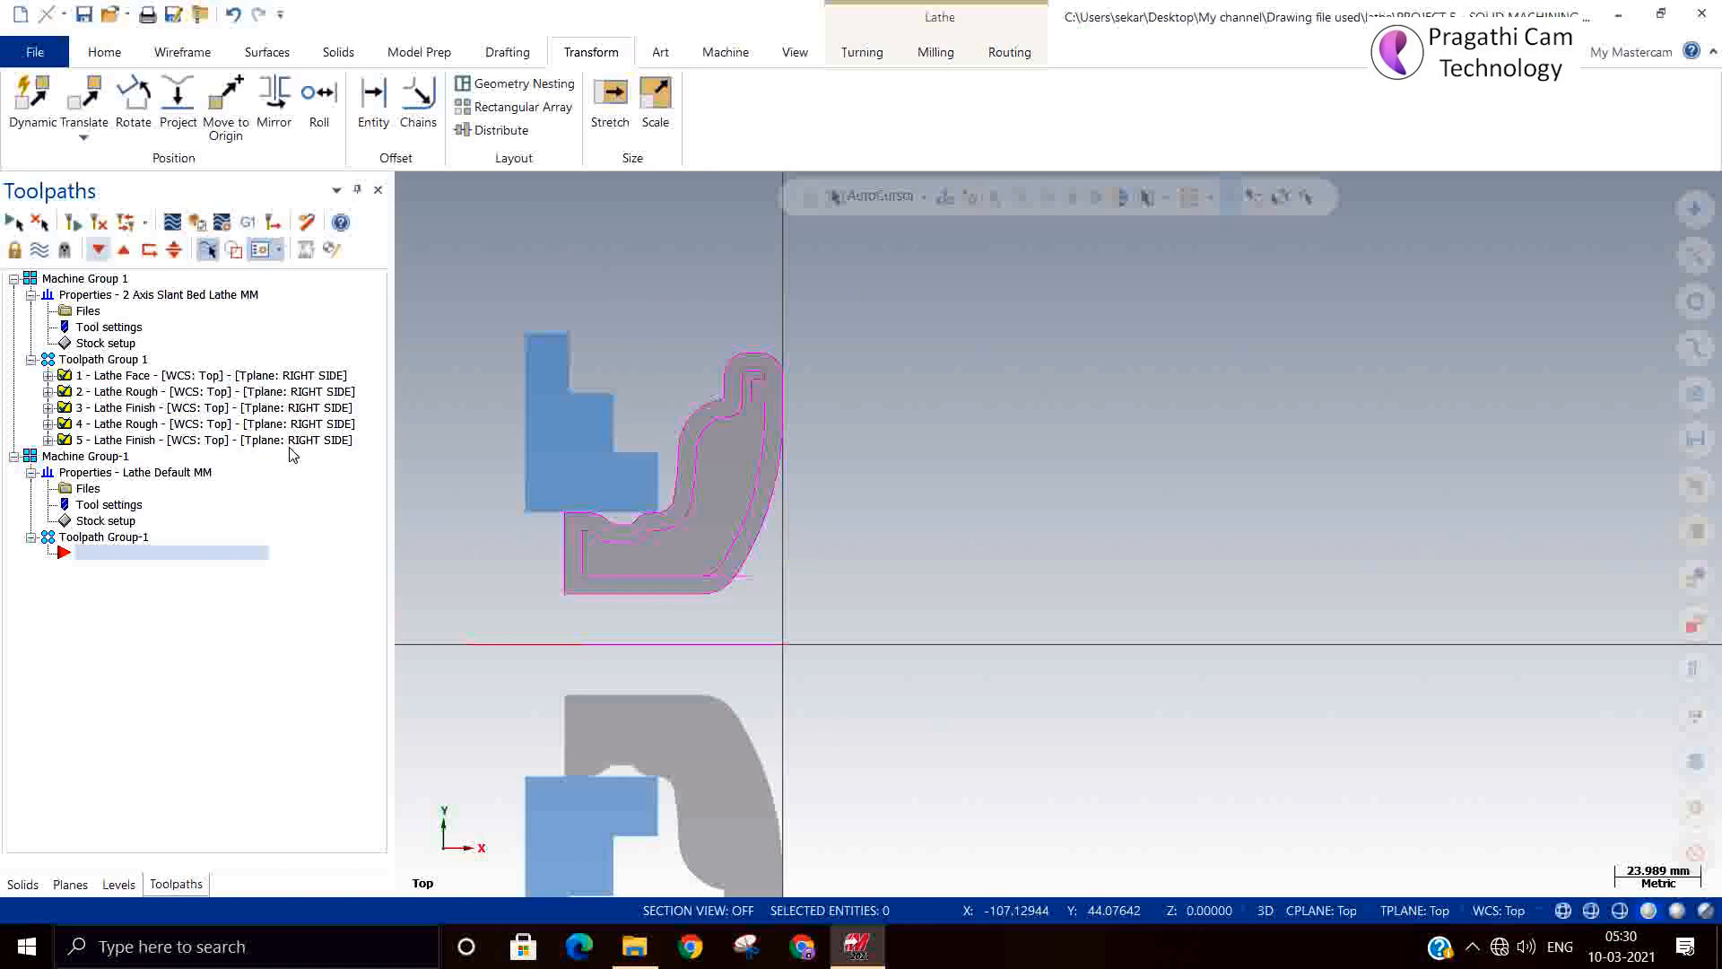
scroll(732, 599, up, 5)
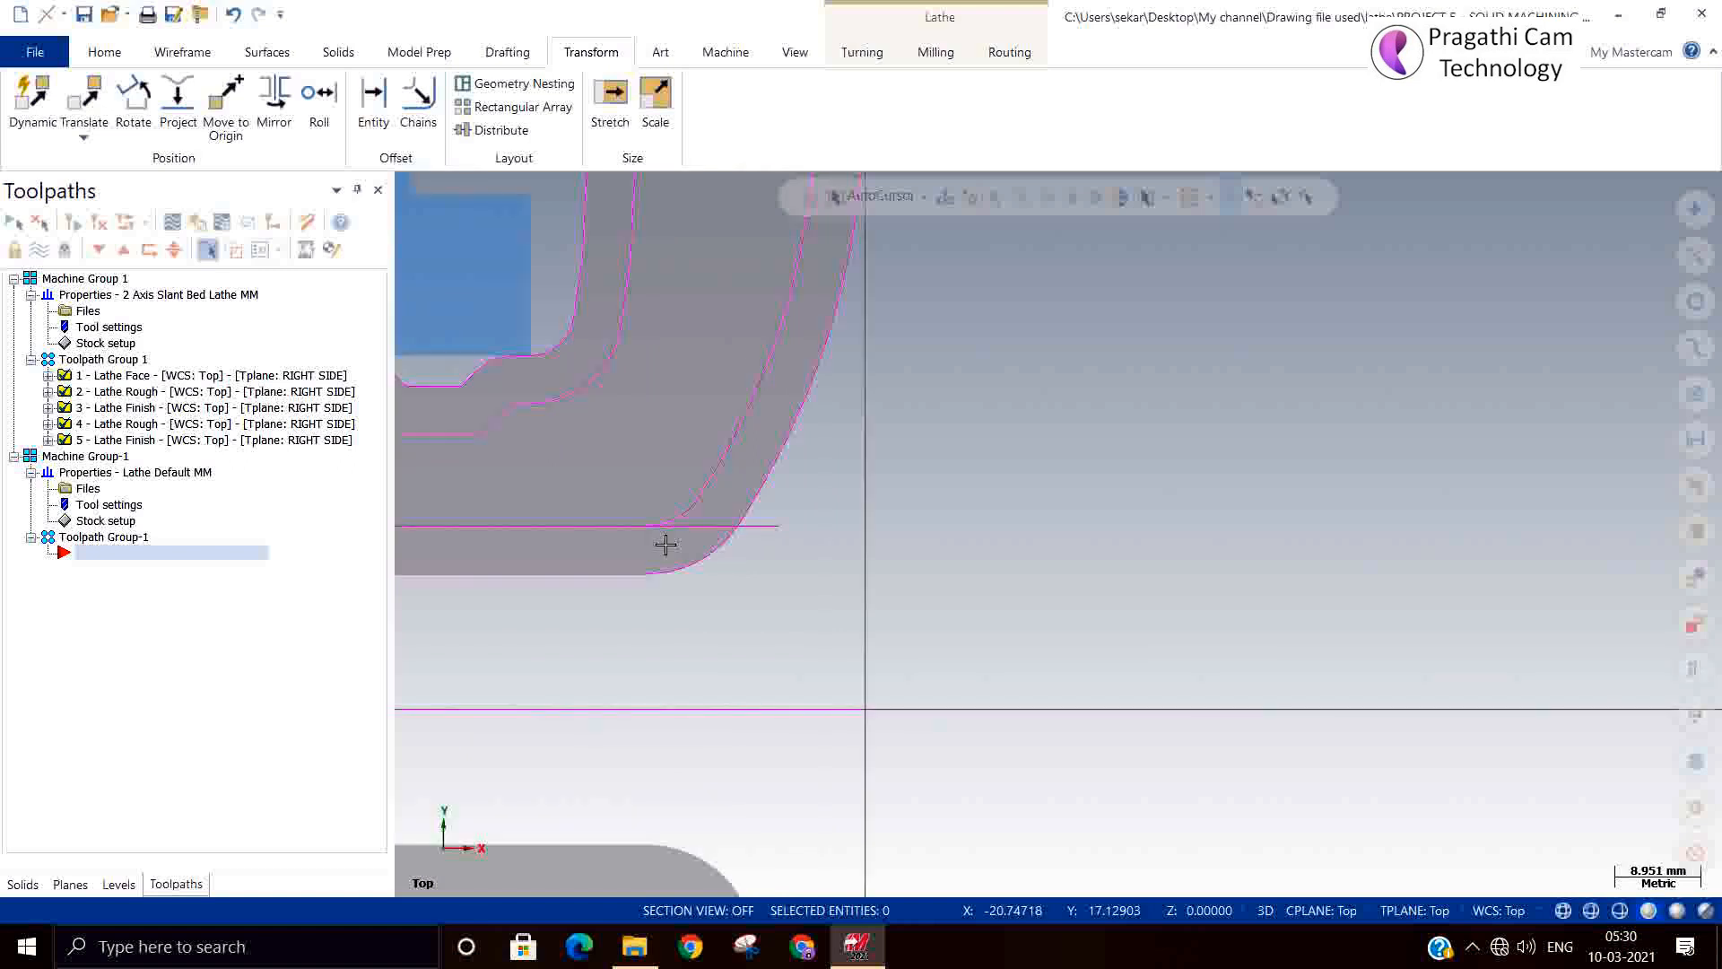
scroll(557, 677, down, 3)
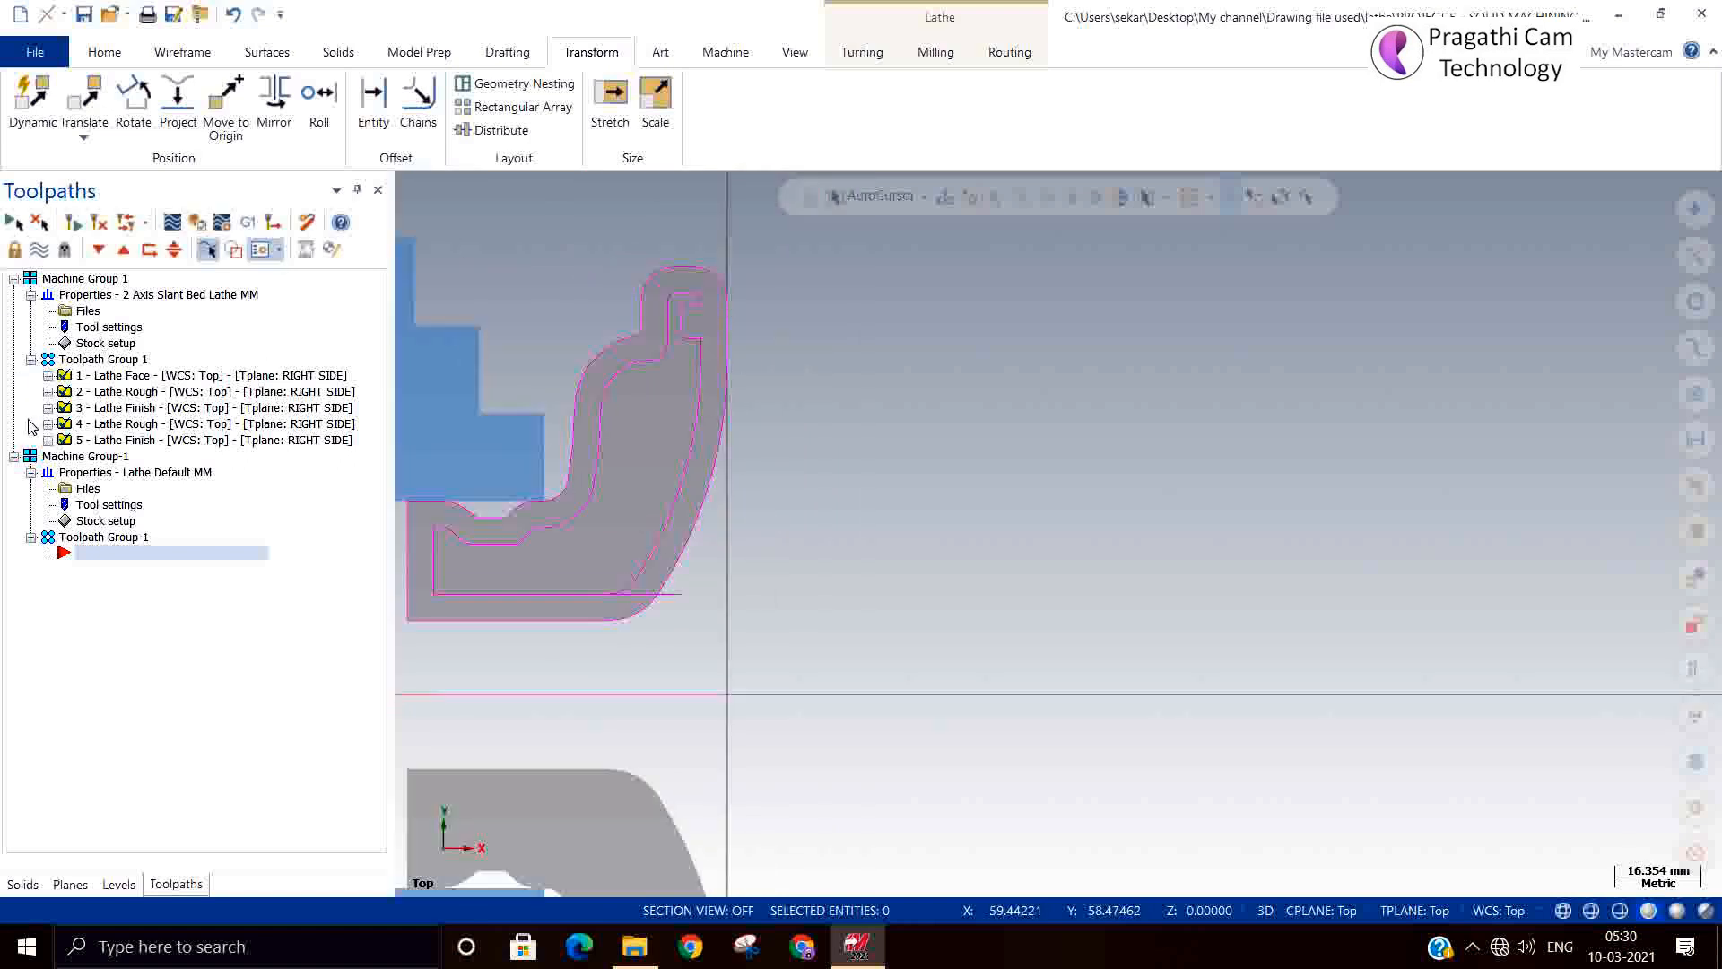
right_click(81, 585)
mouse_move(155, 350)
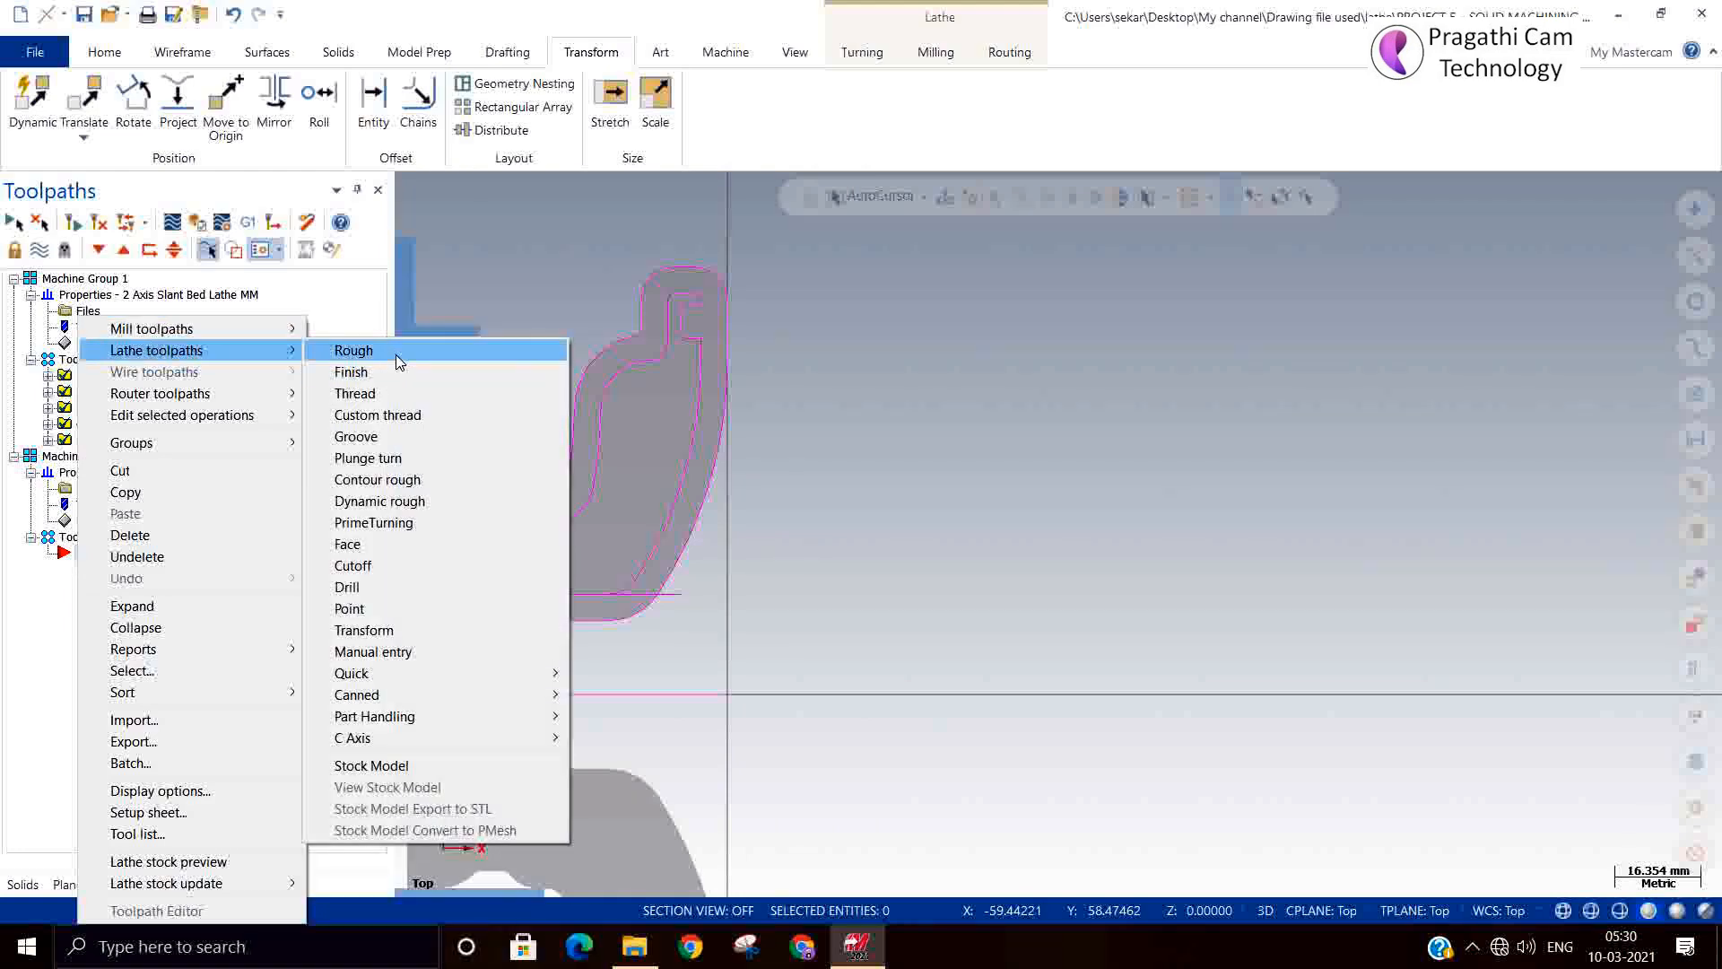
click(399, 355)
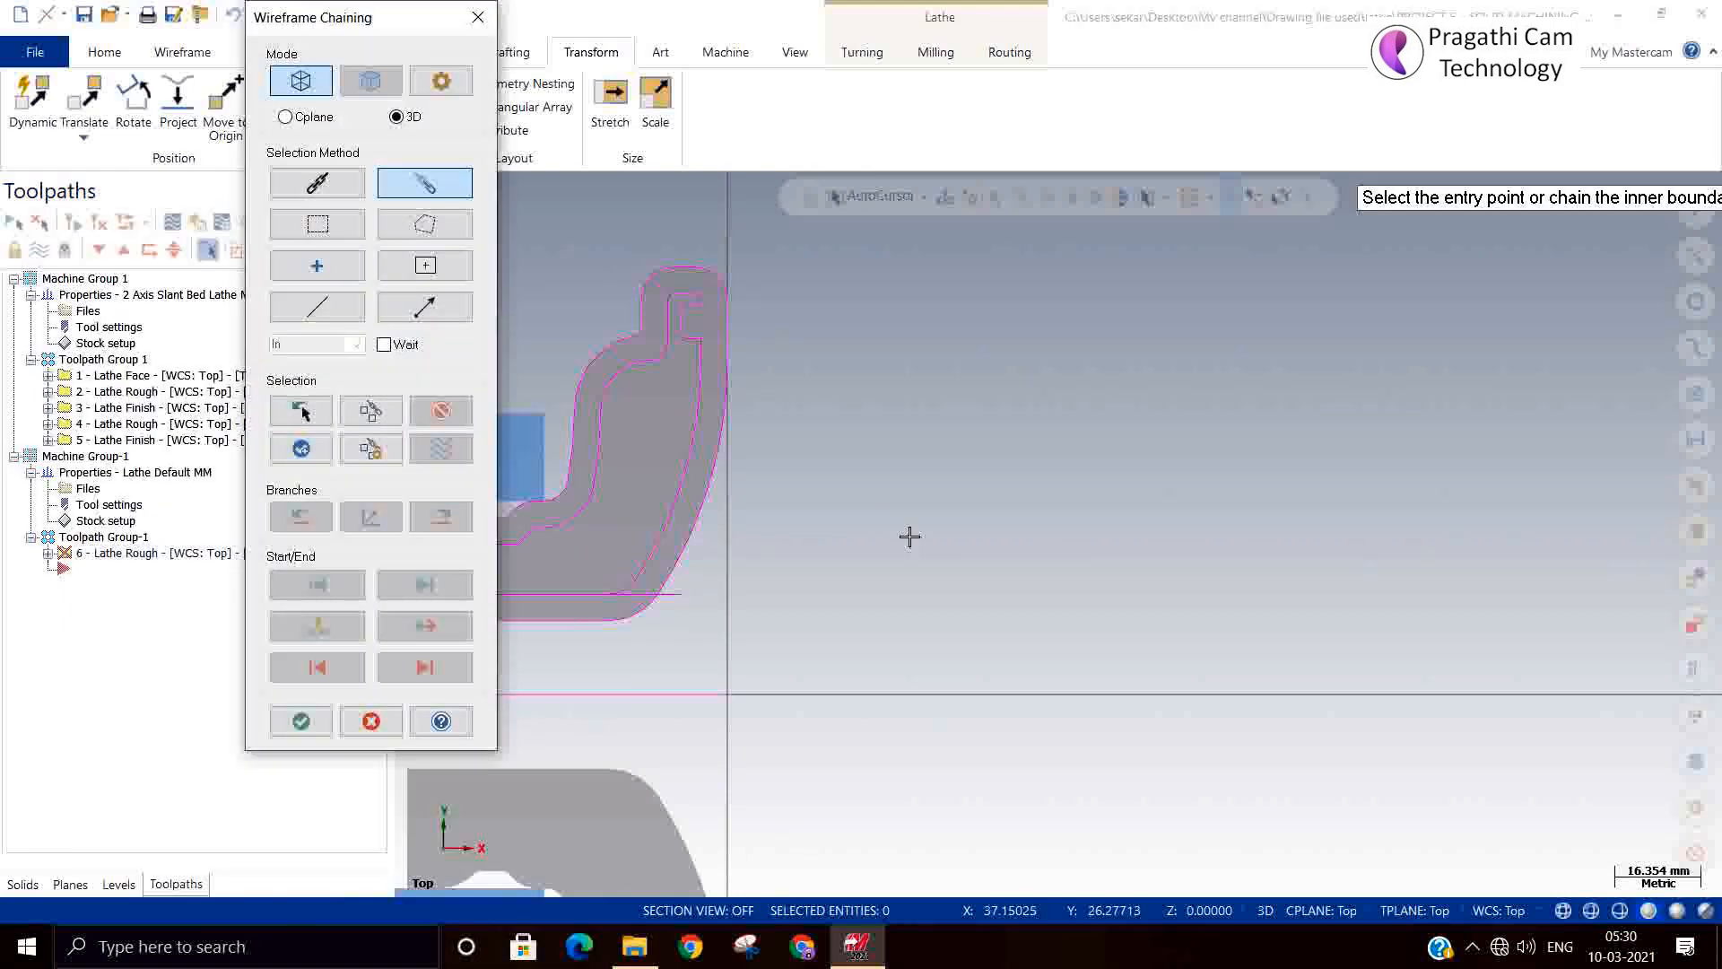
scroll(772, 327, up, 4)
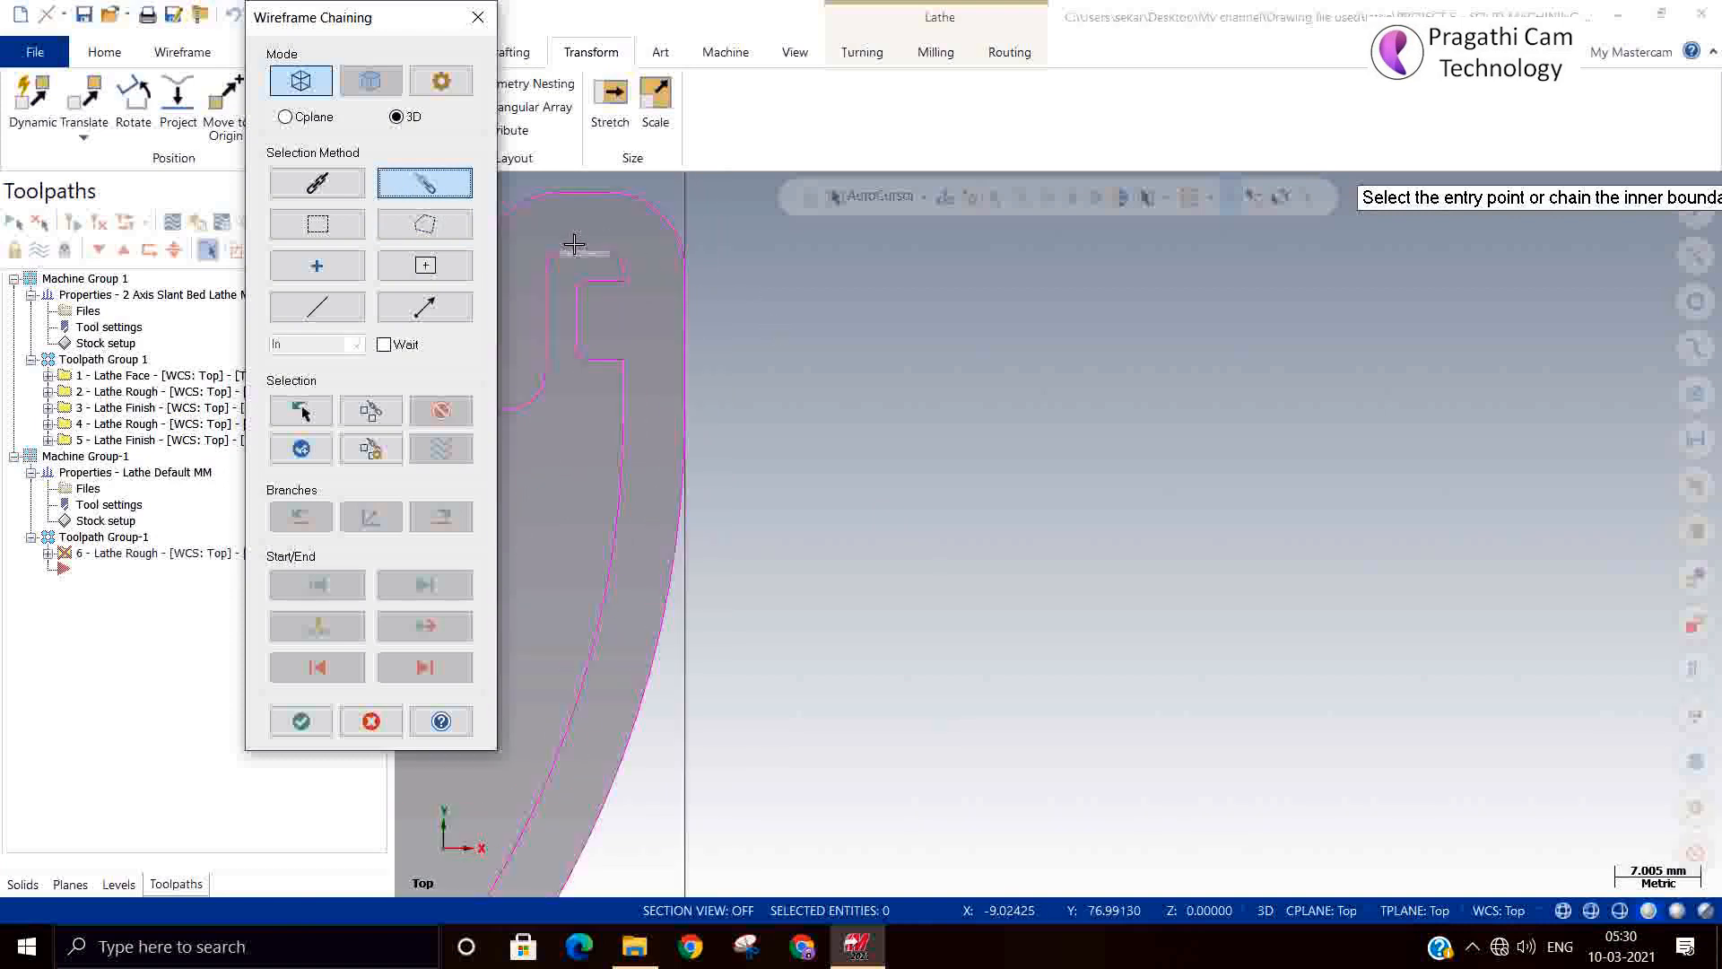
key(Escape)
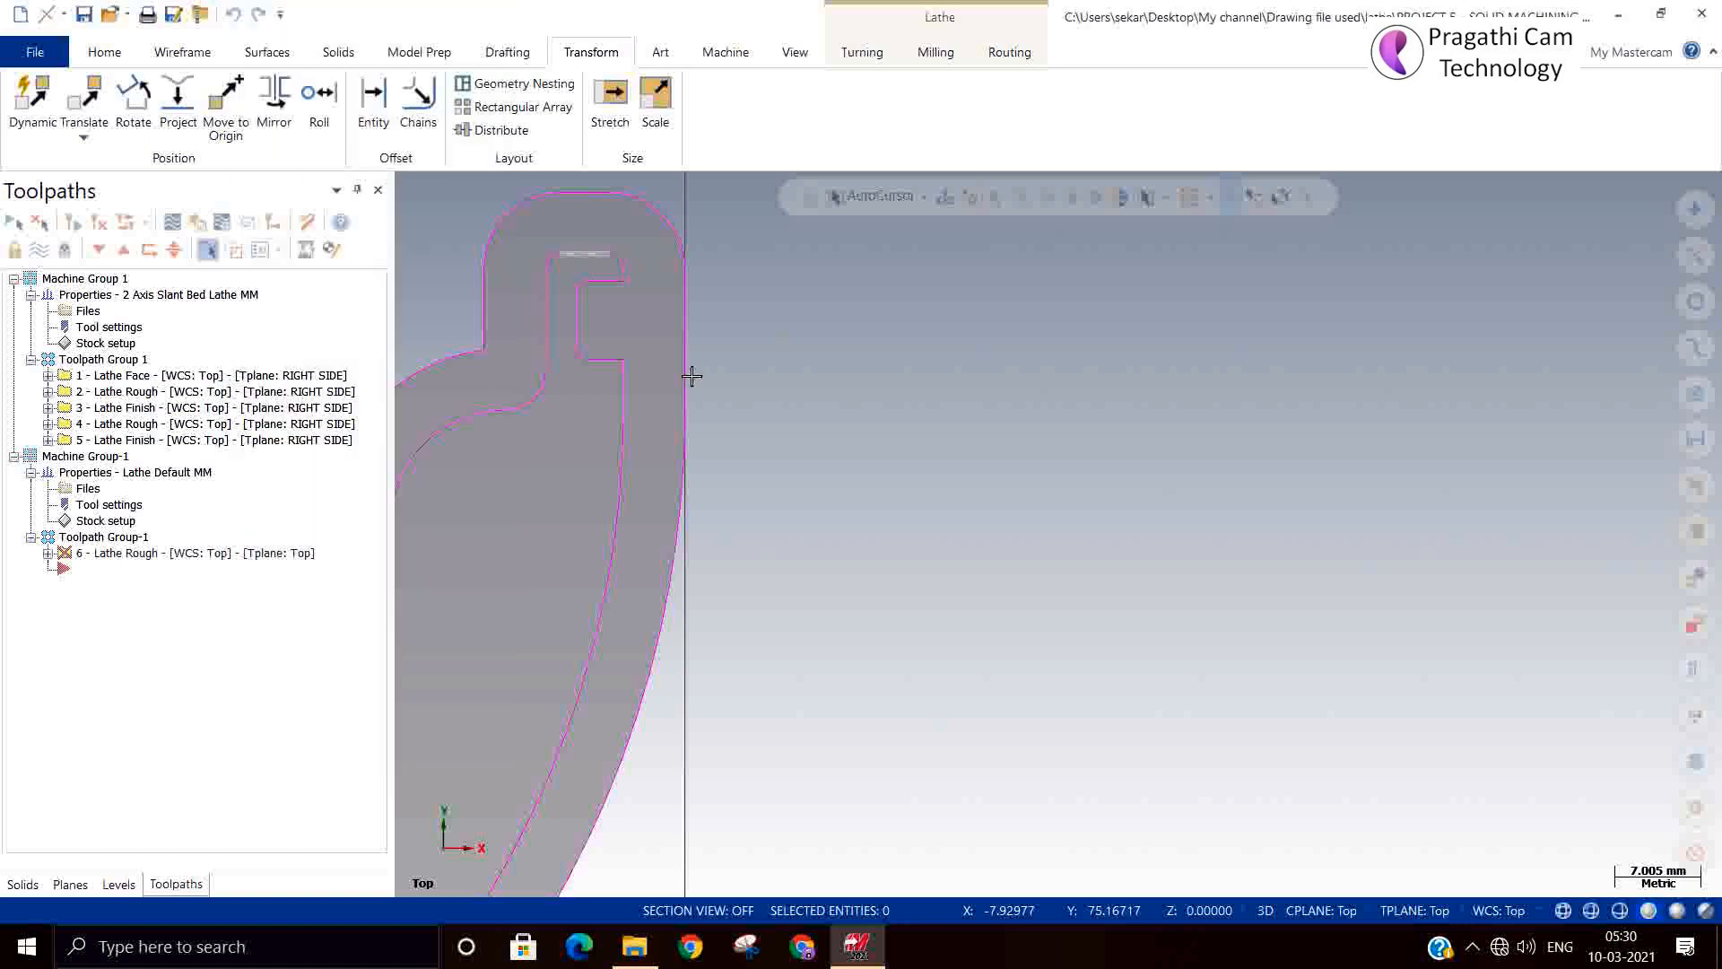
scroll(873, 669, down, 3)
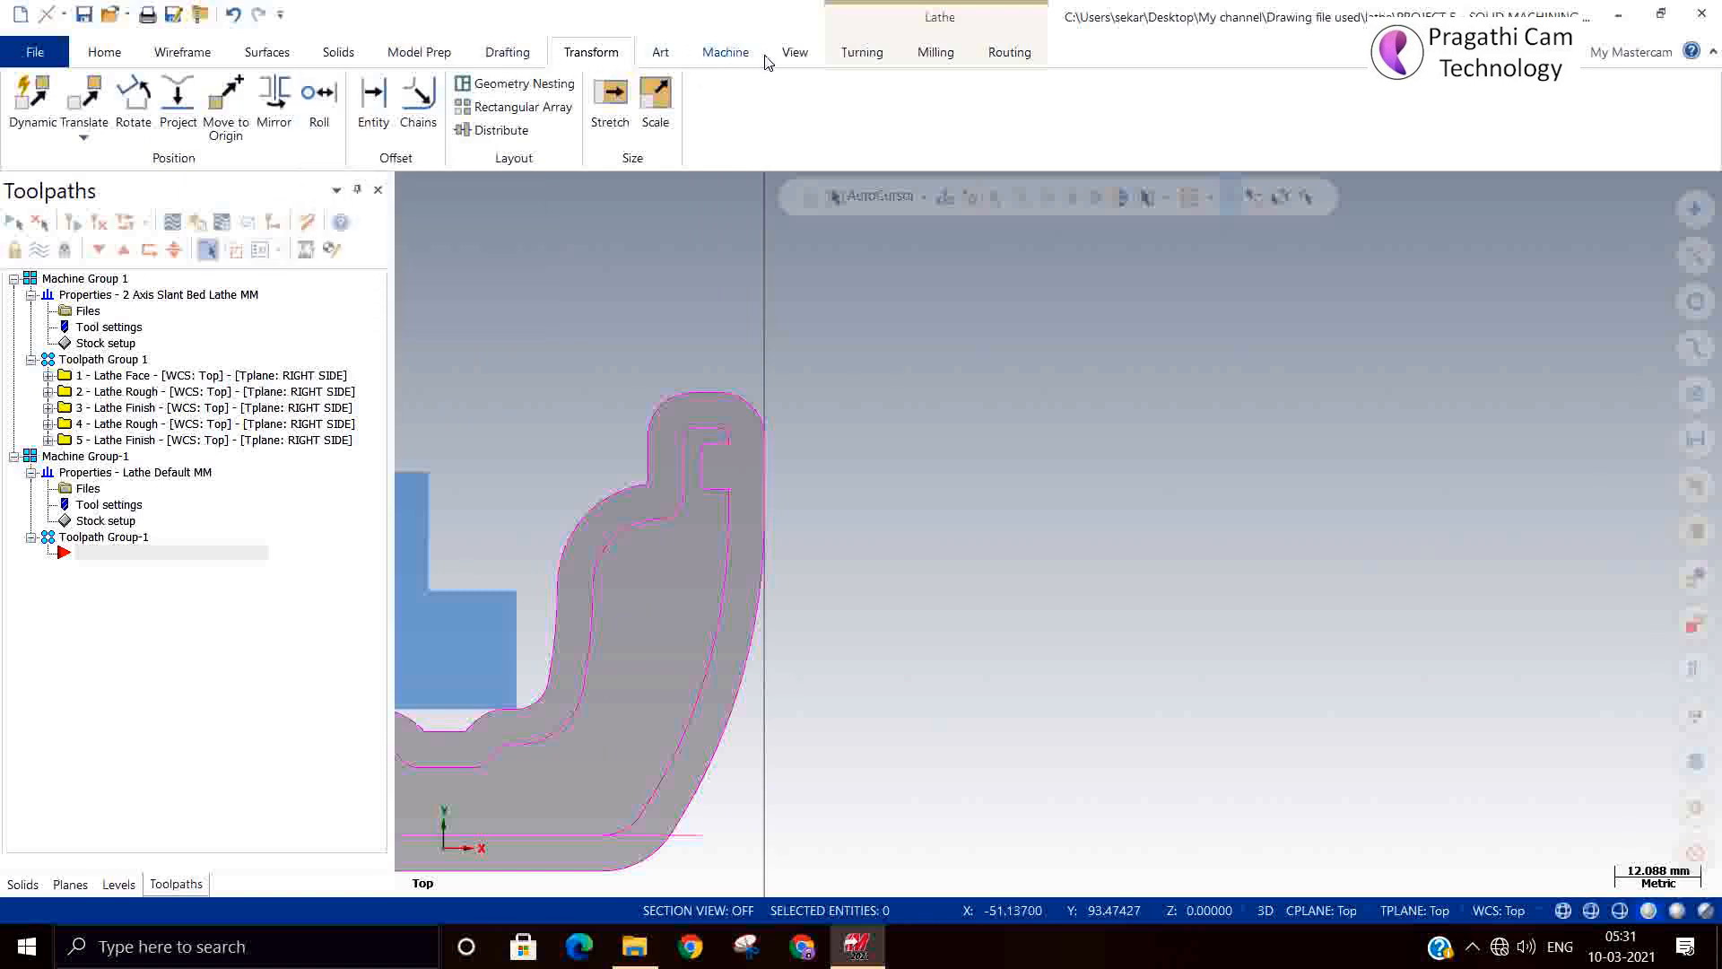
click(861, 54)
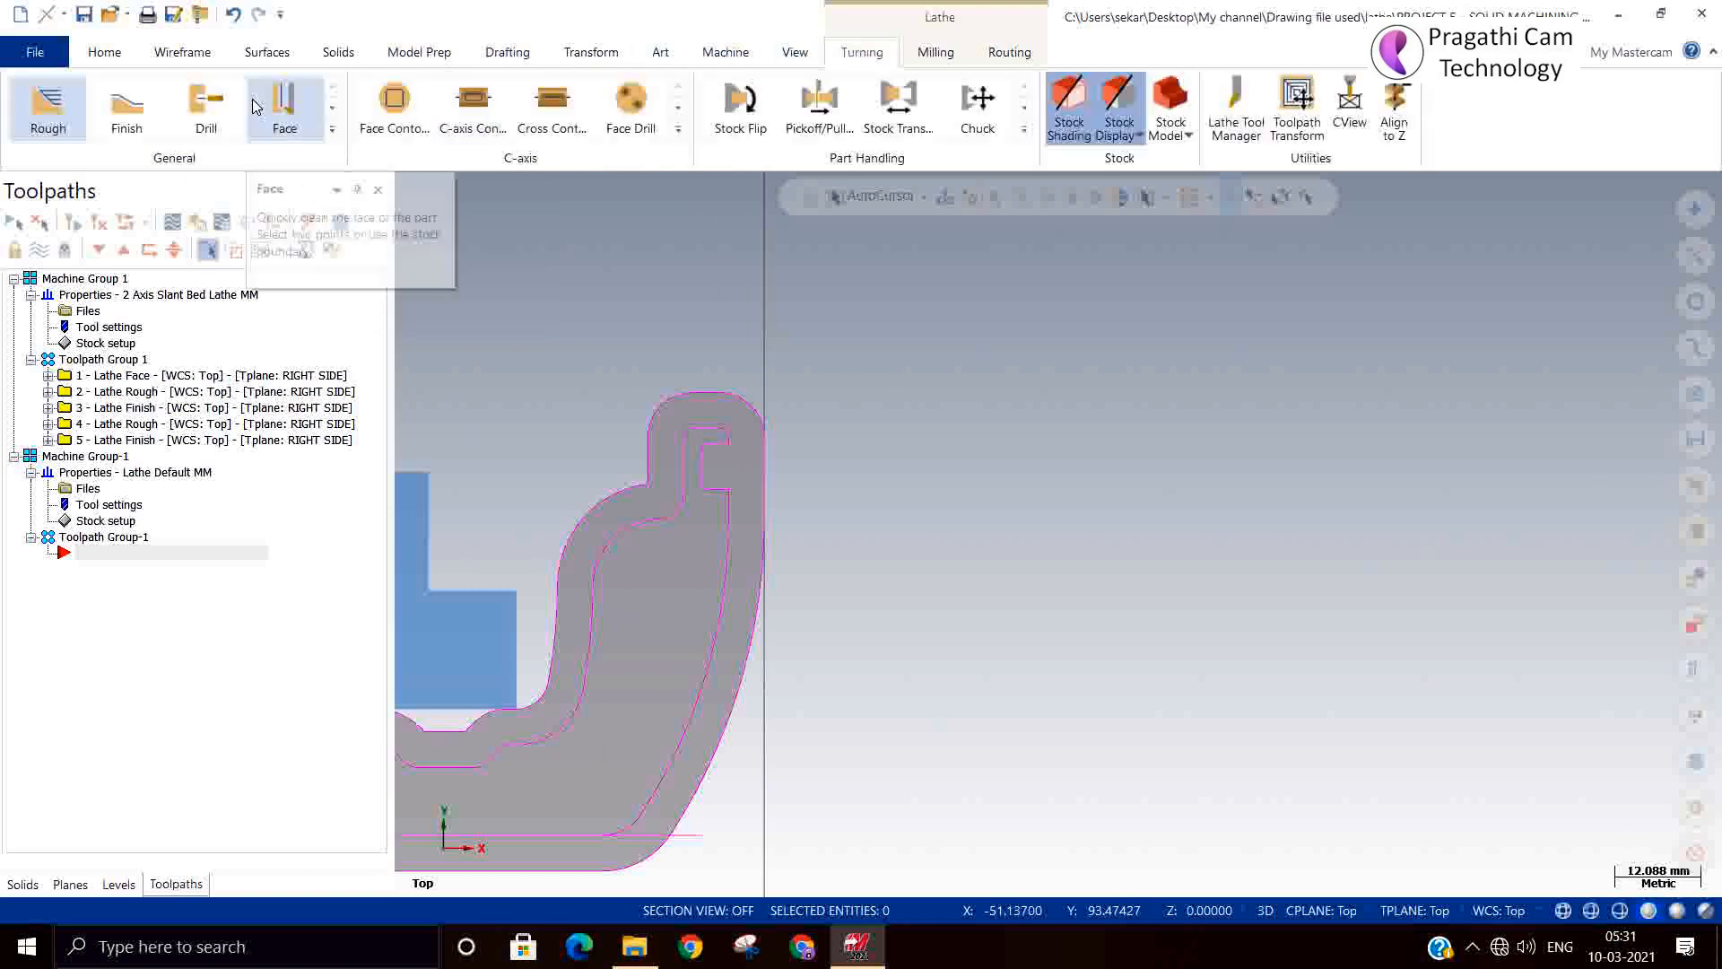
click(70, 116)
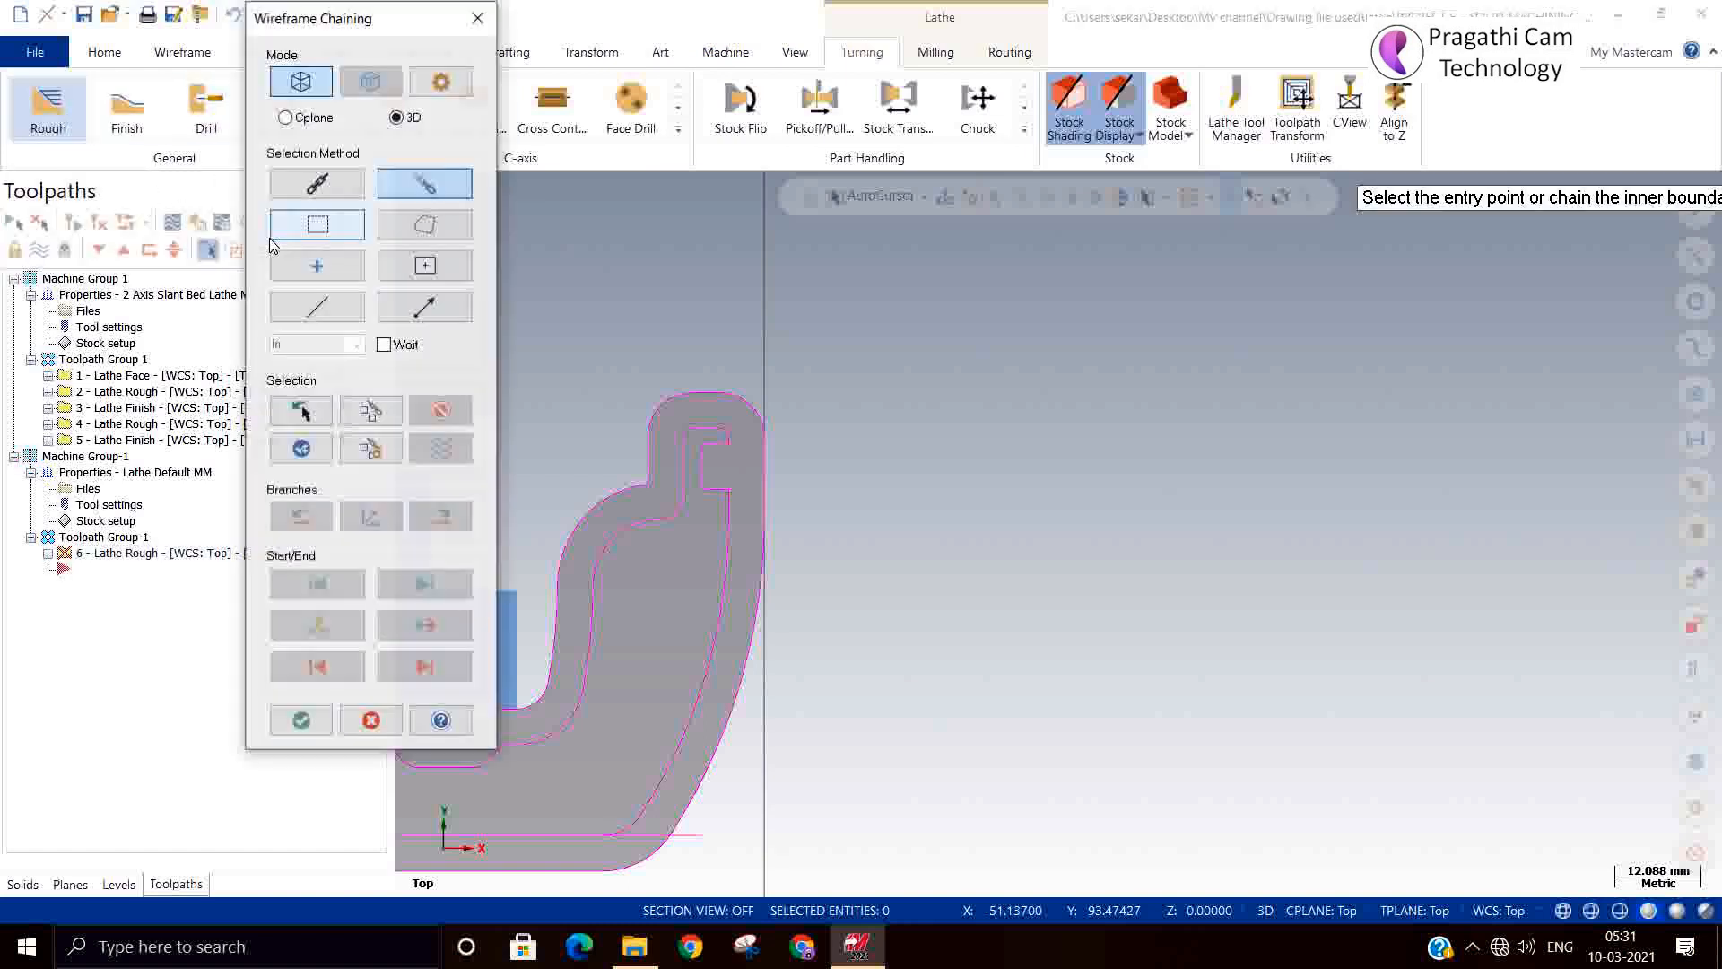
click(477, 19)
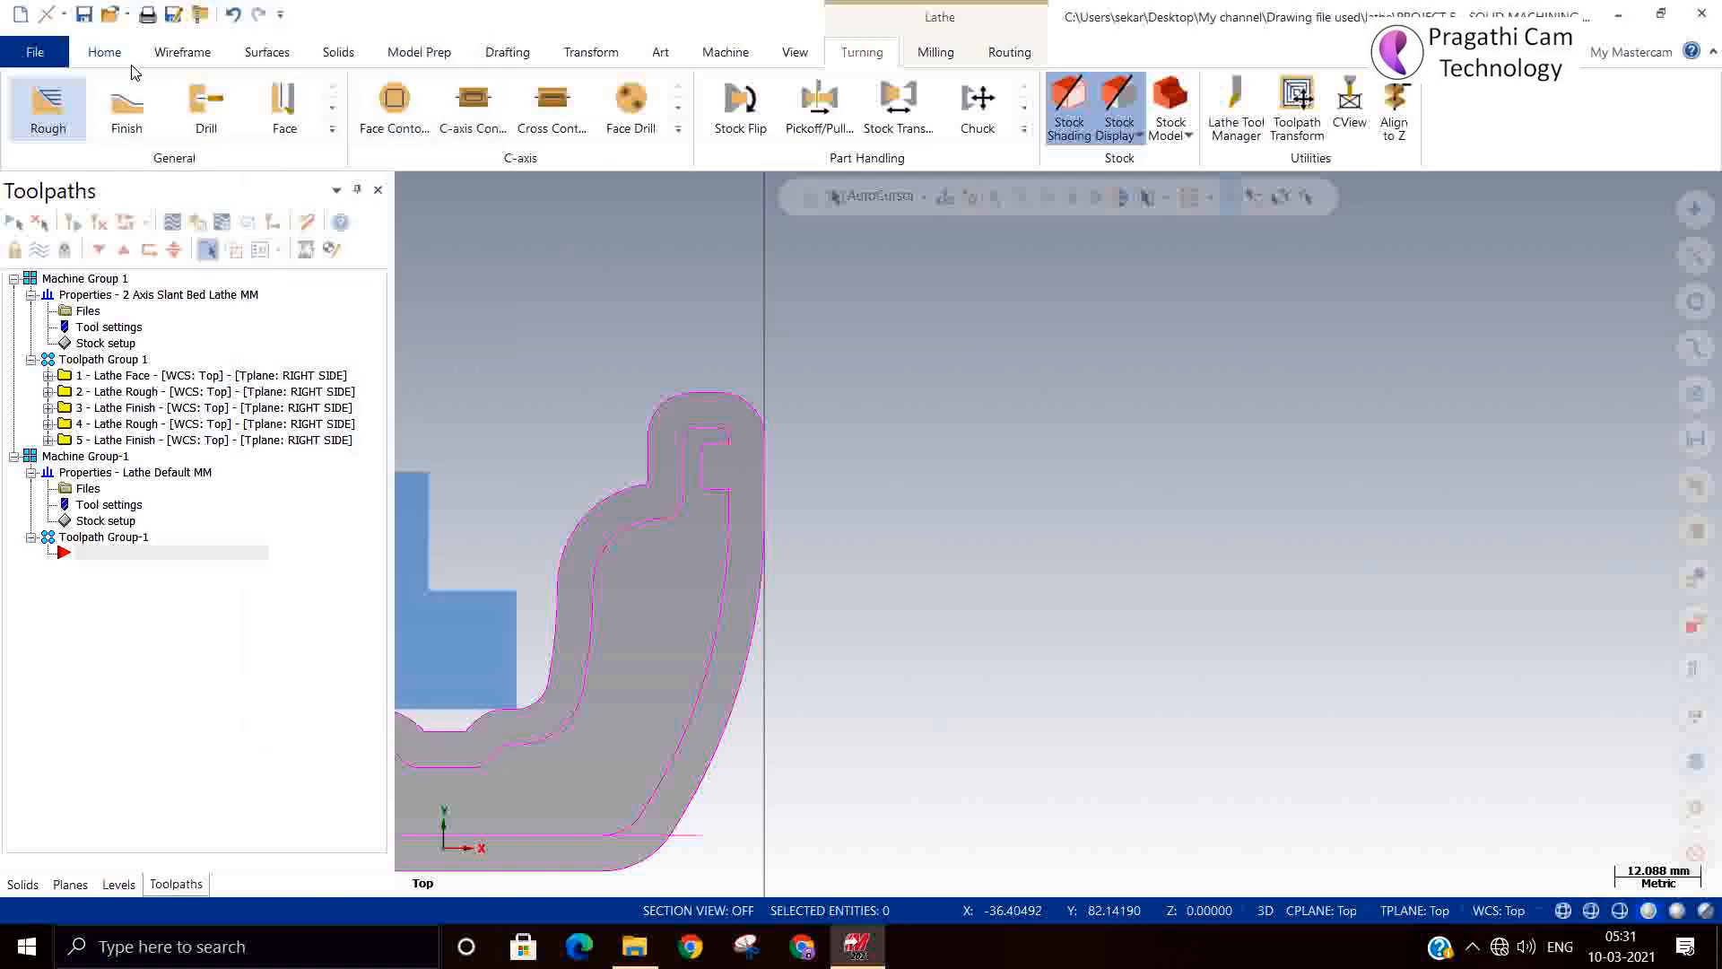
Draw a horizontal line about 9.35 mm long at 180° from the left end of the inner profile's topmost edge.
click(182, 52)
click(149, 110)
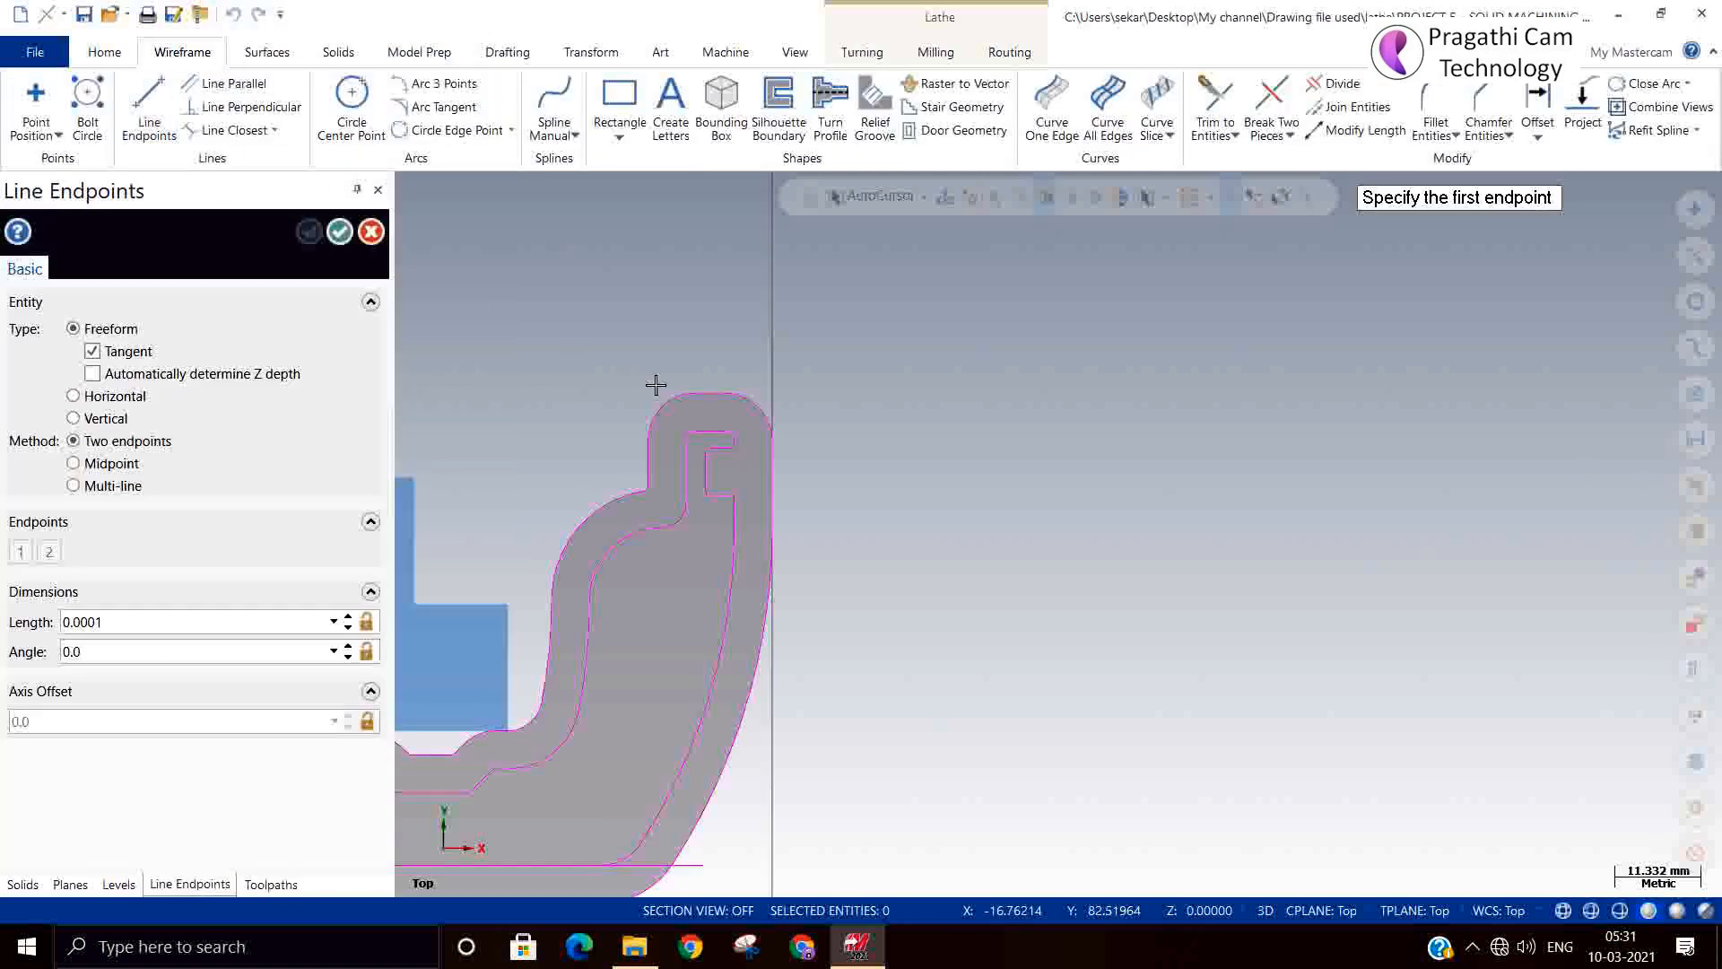
scroll(668, 390, up, 3)
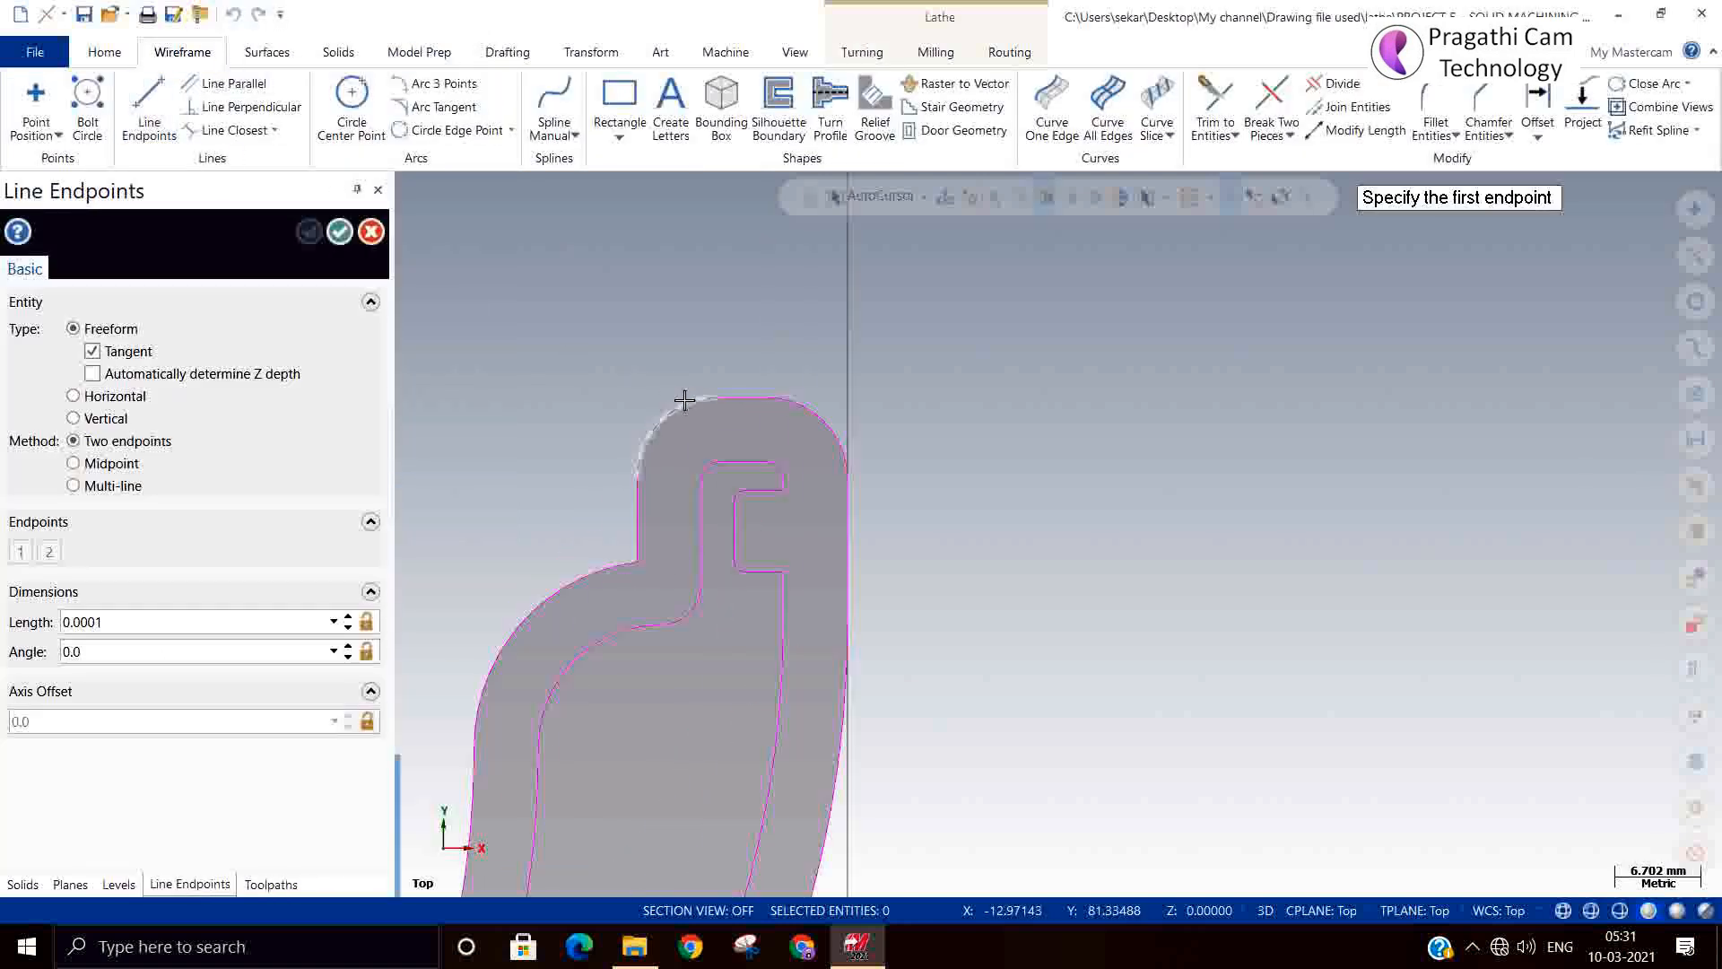
click(733, 482)
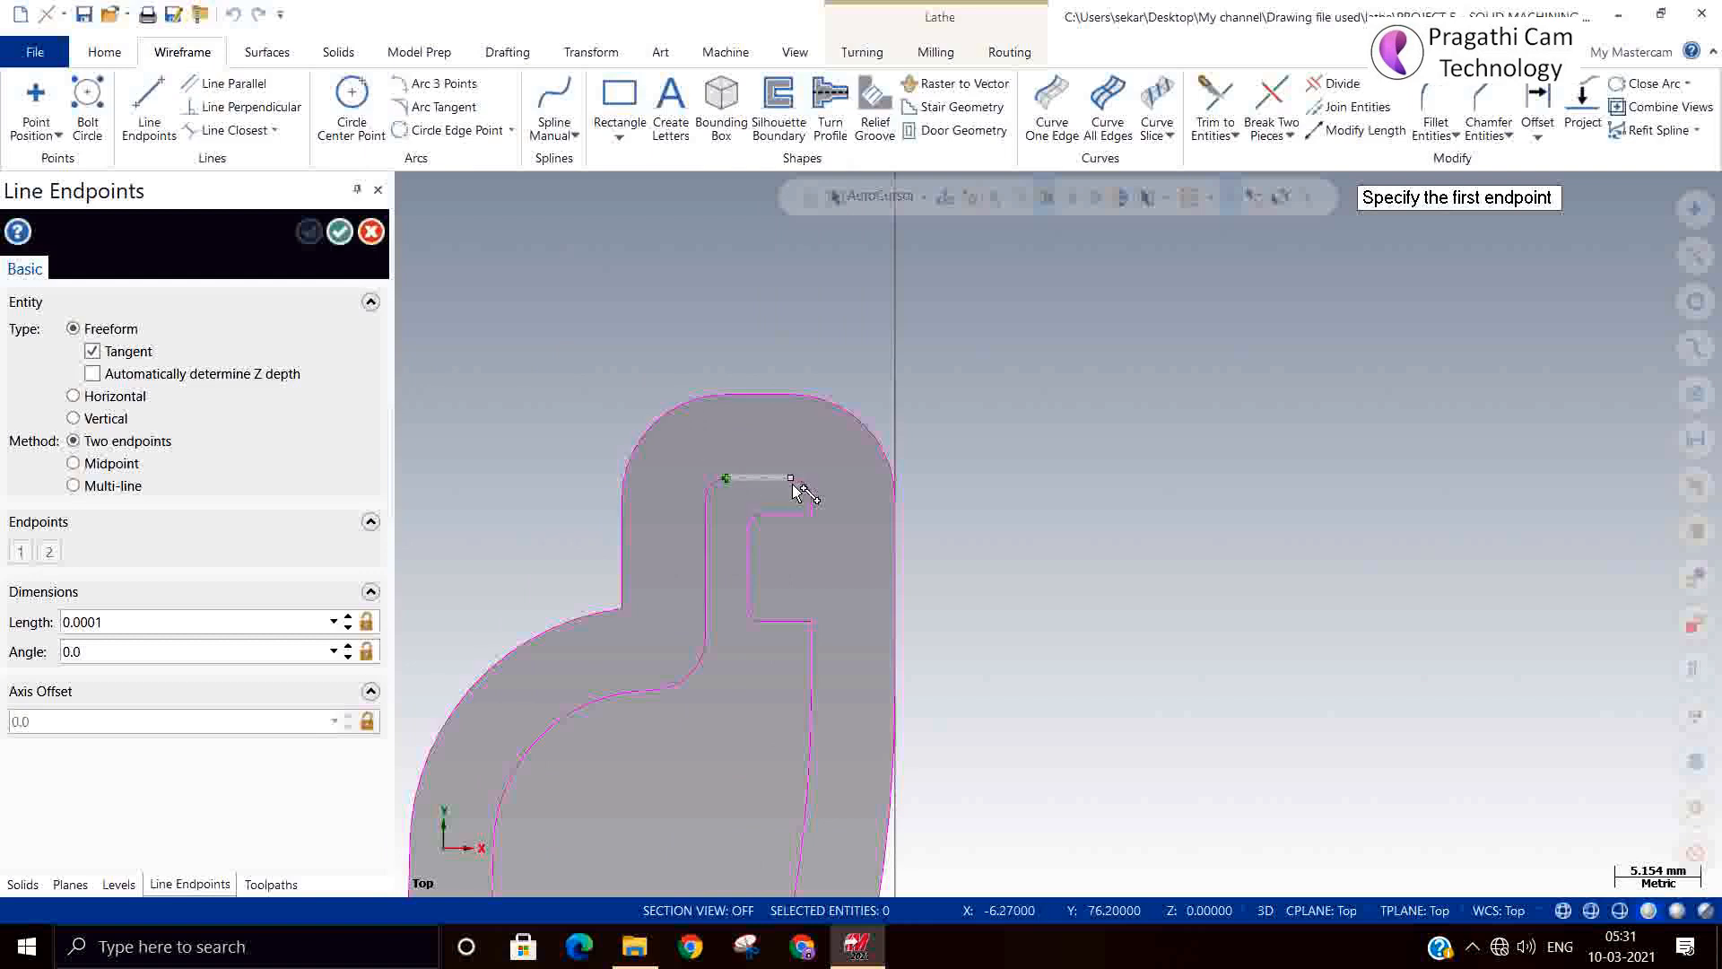
click(792, 486)
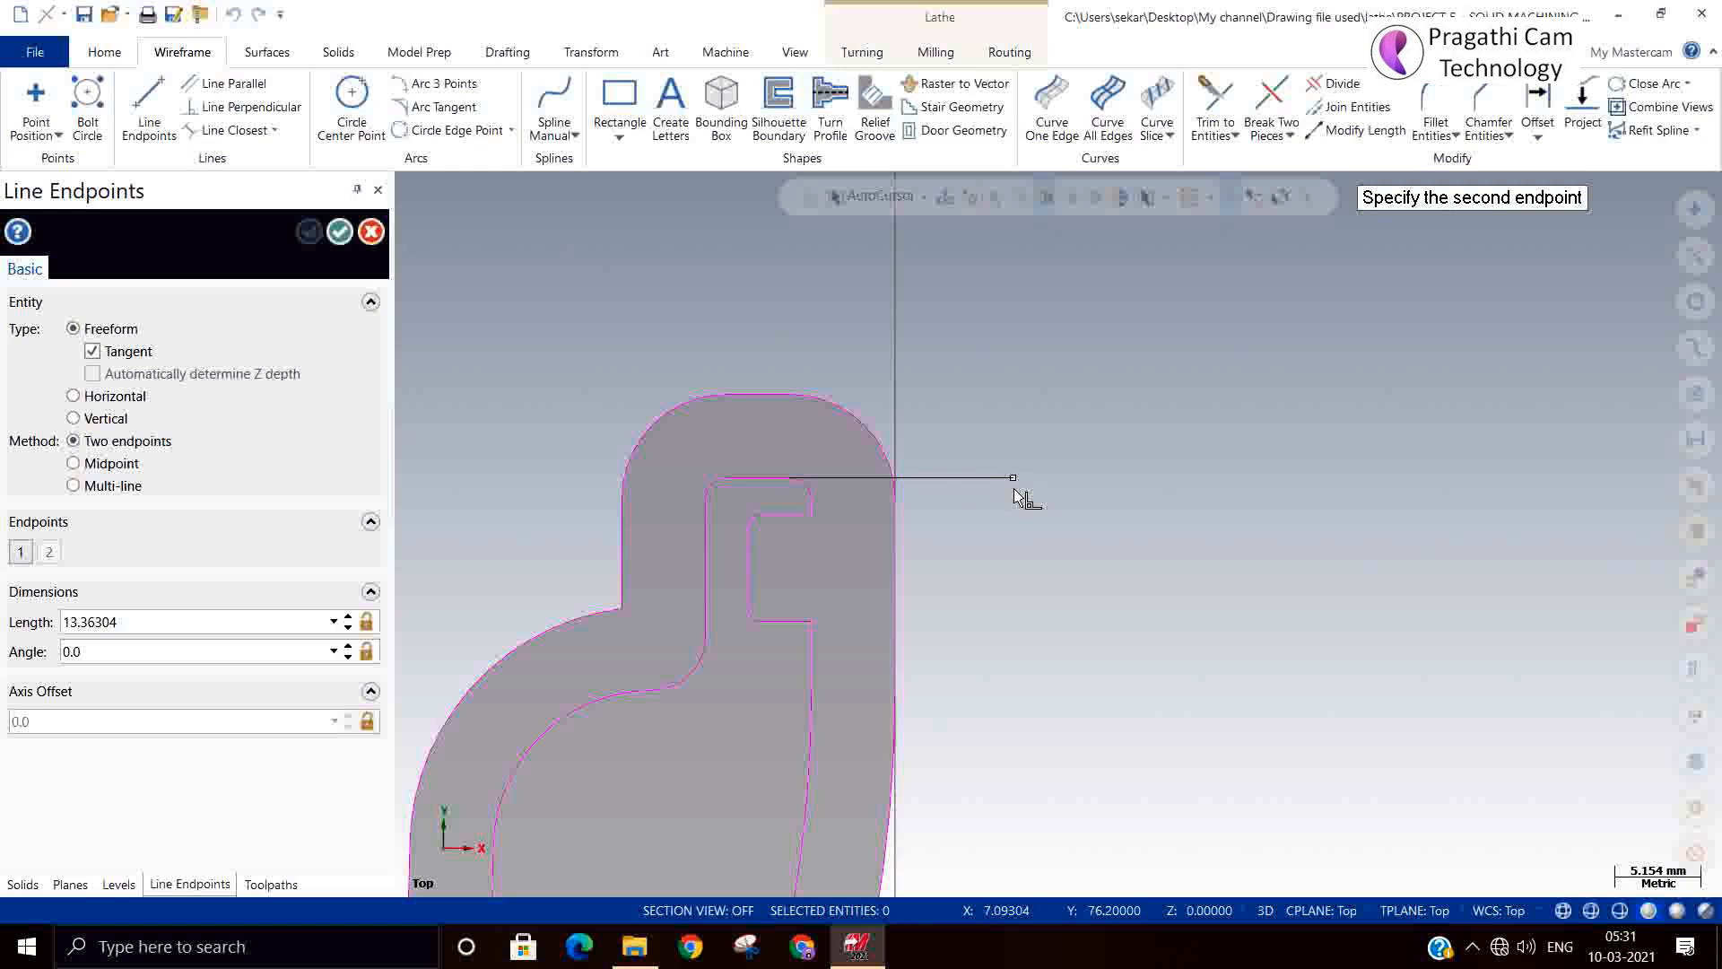
key(Escape)
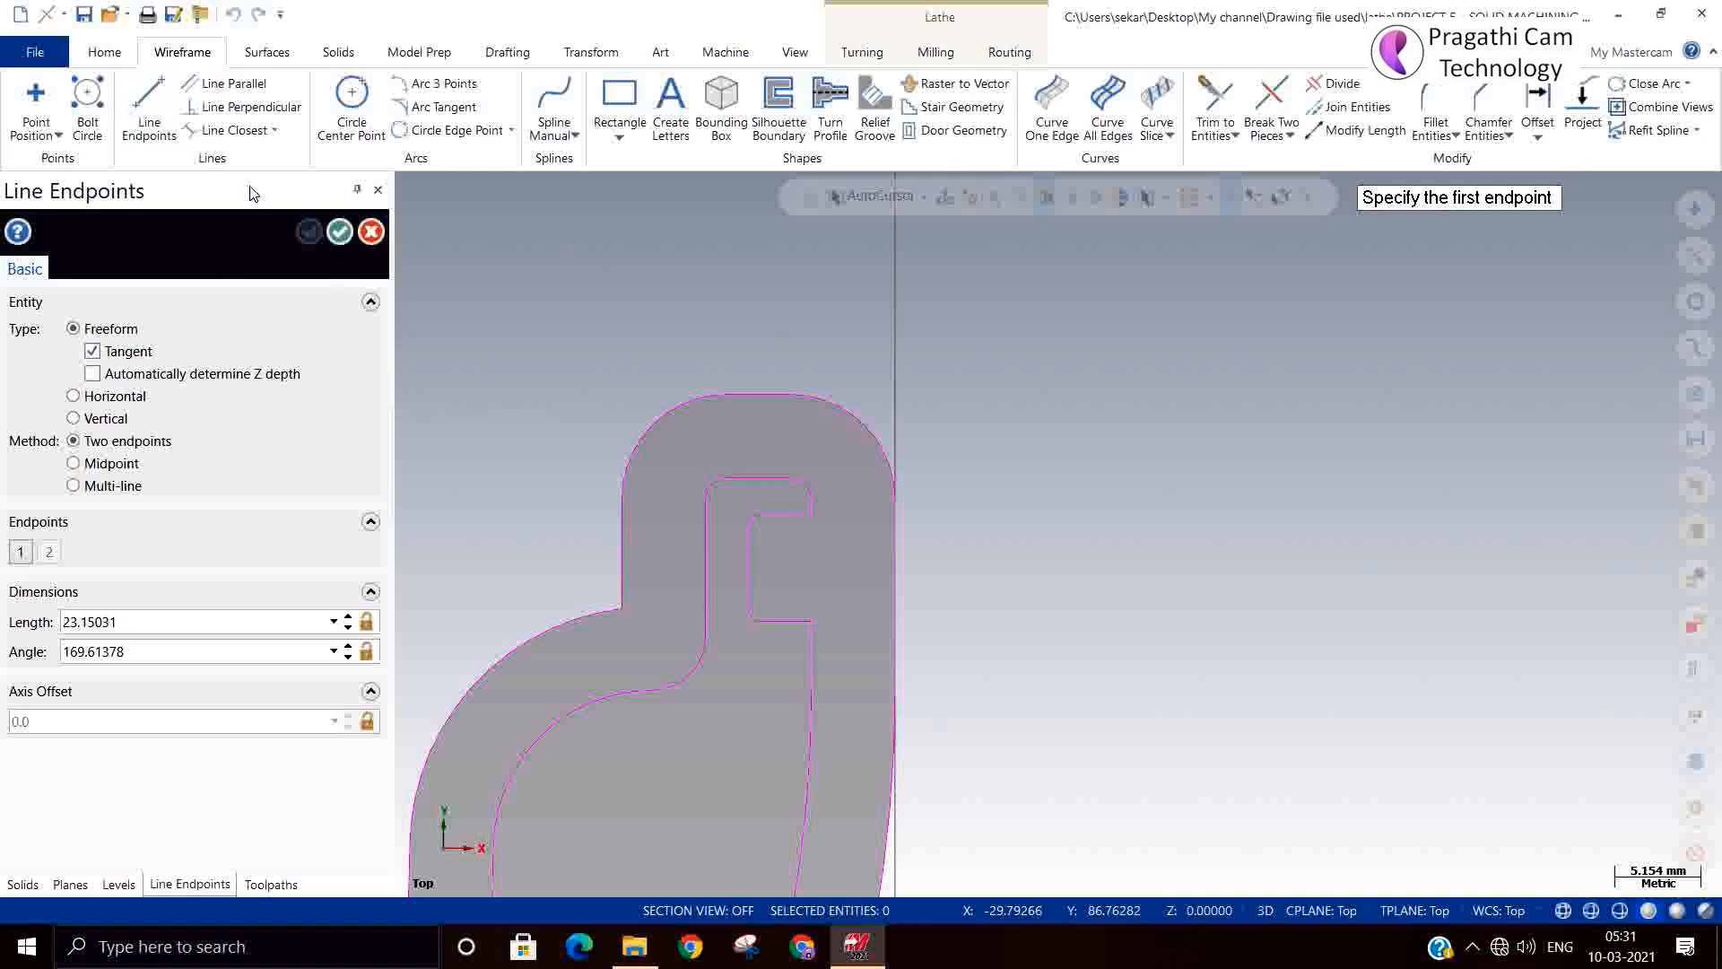
click(731, 483)
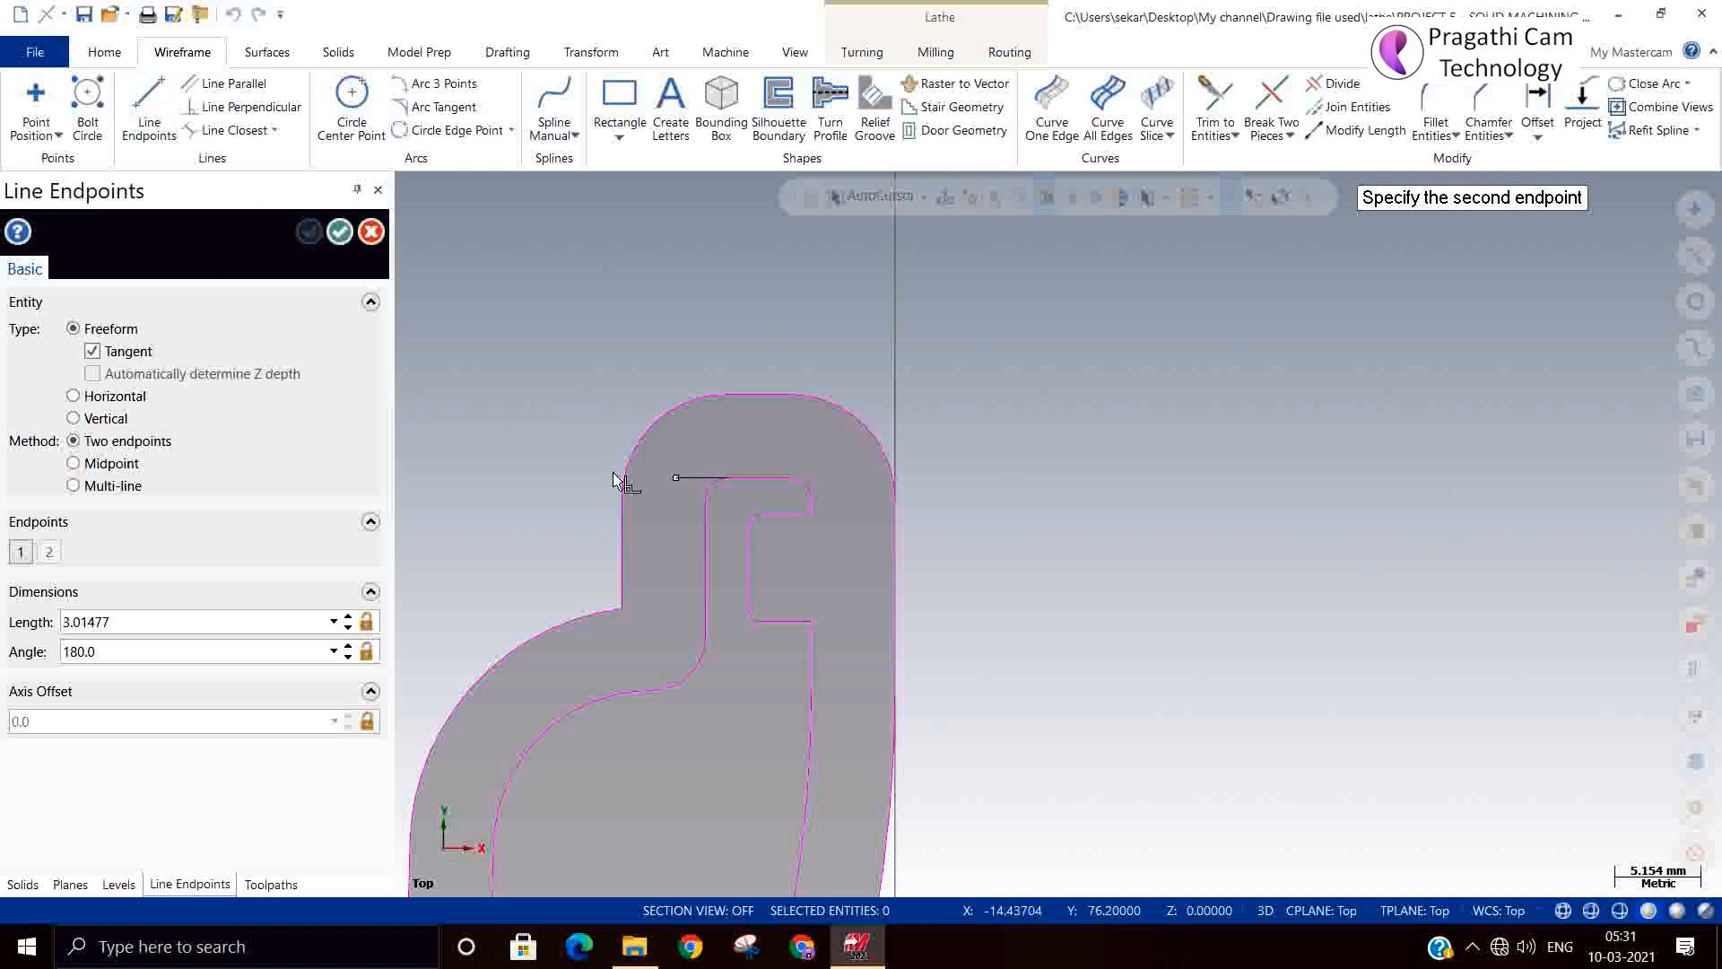
click(572, 493)
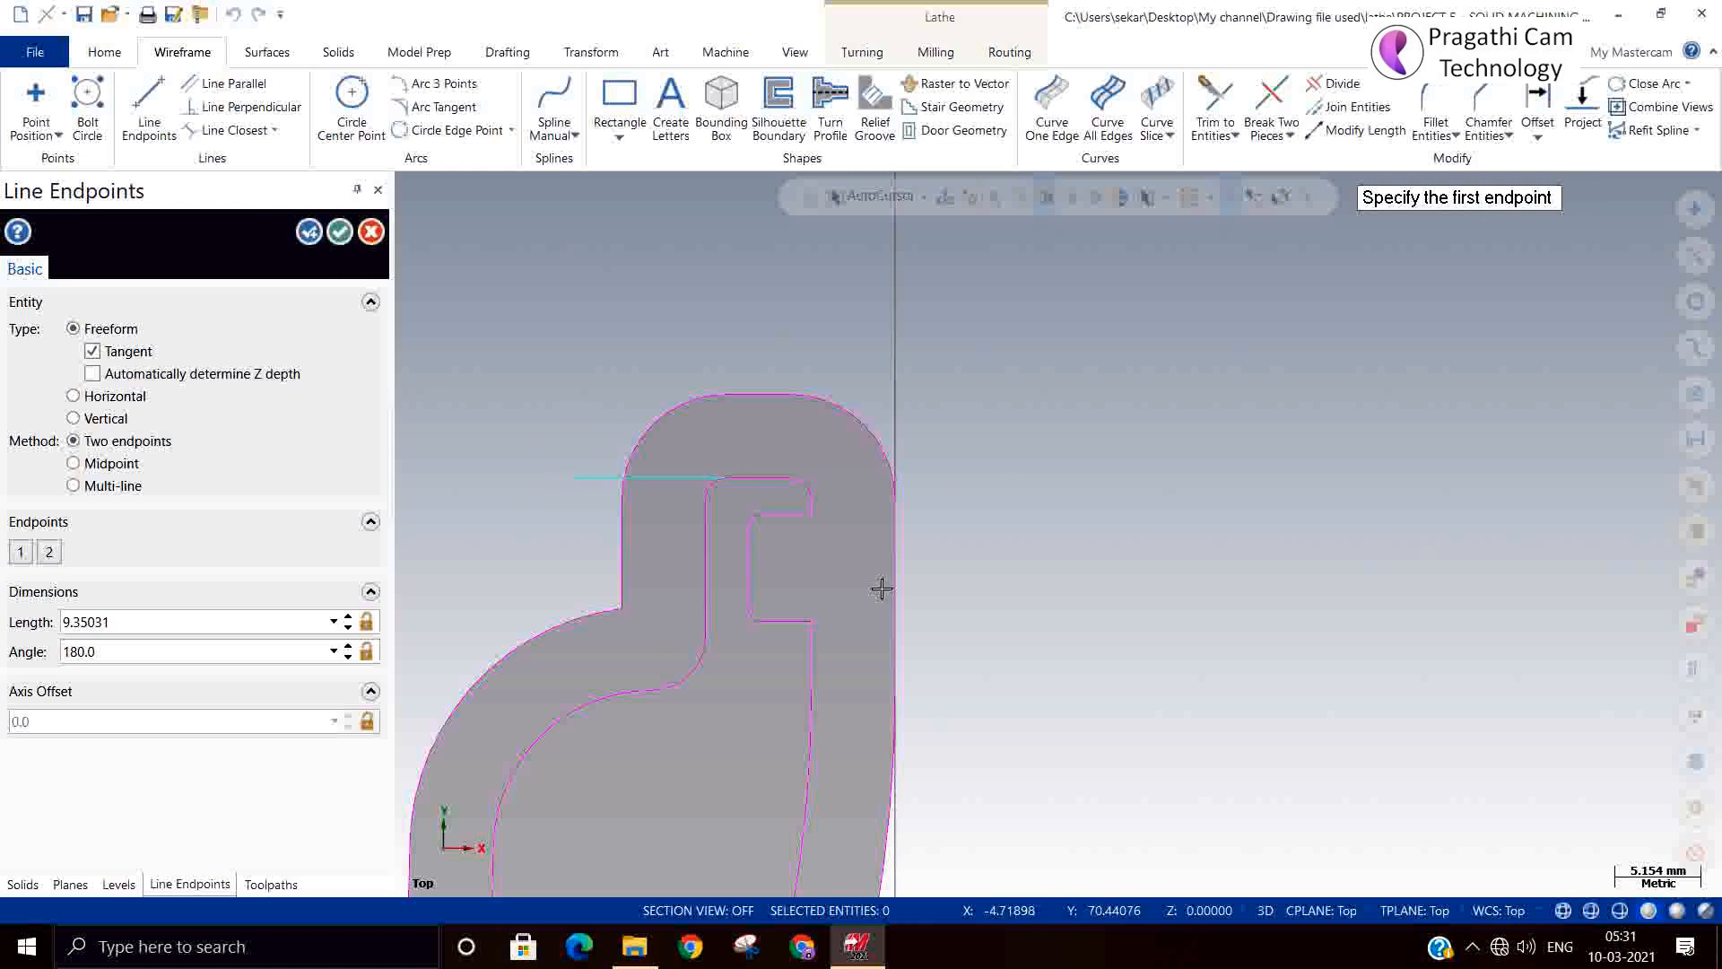
click(340, 235)
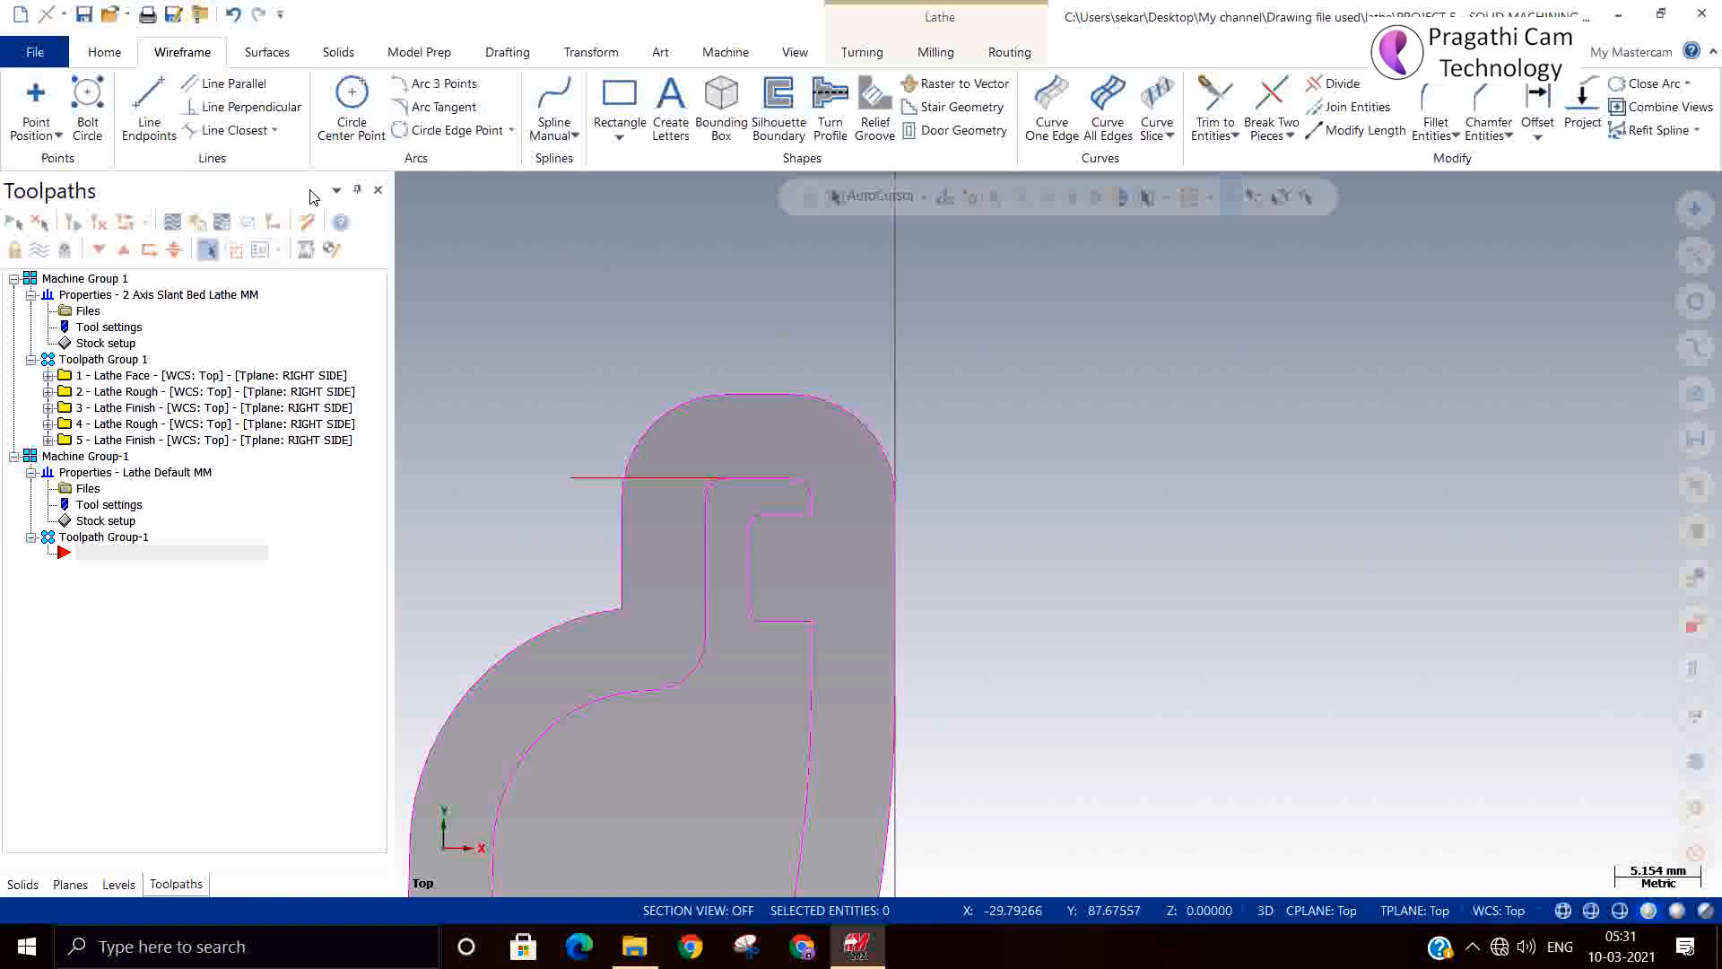
Draw a horizontal line about 8.87 mm long at 0° from the lower outer corner of the profile's lip, extending beyond the stock face.
click(149, 106)
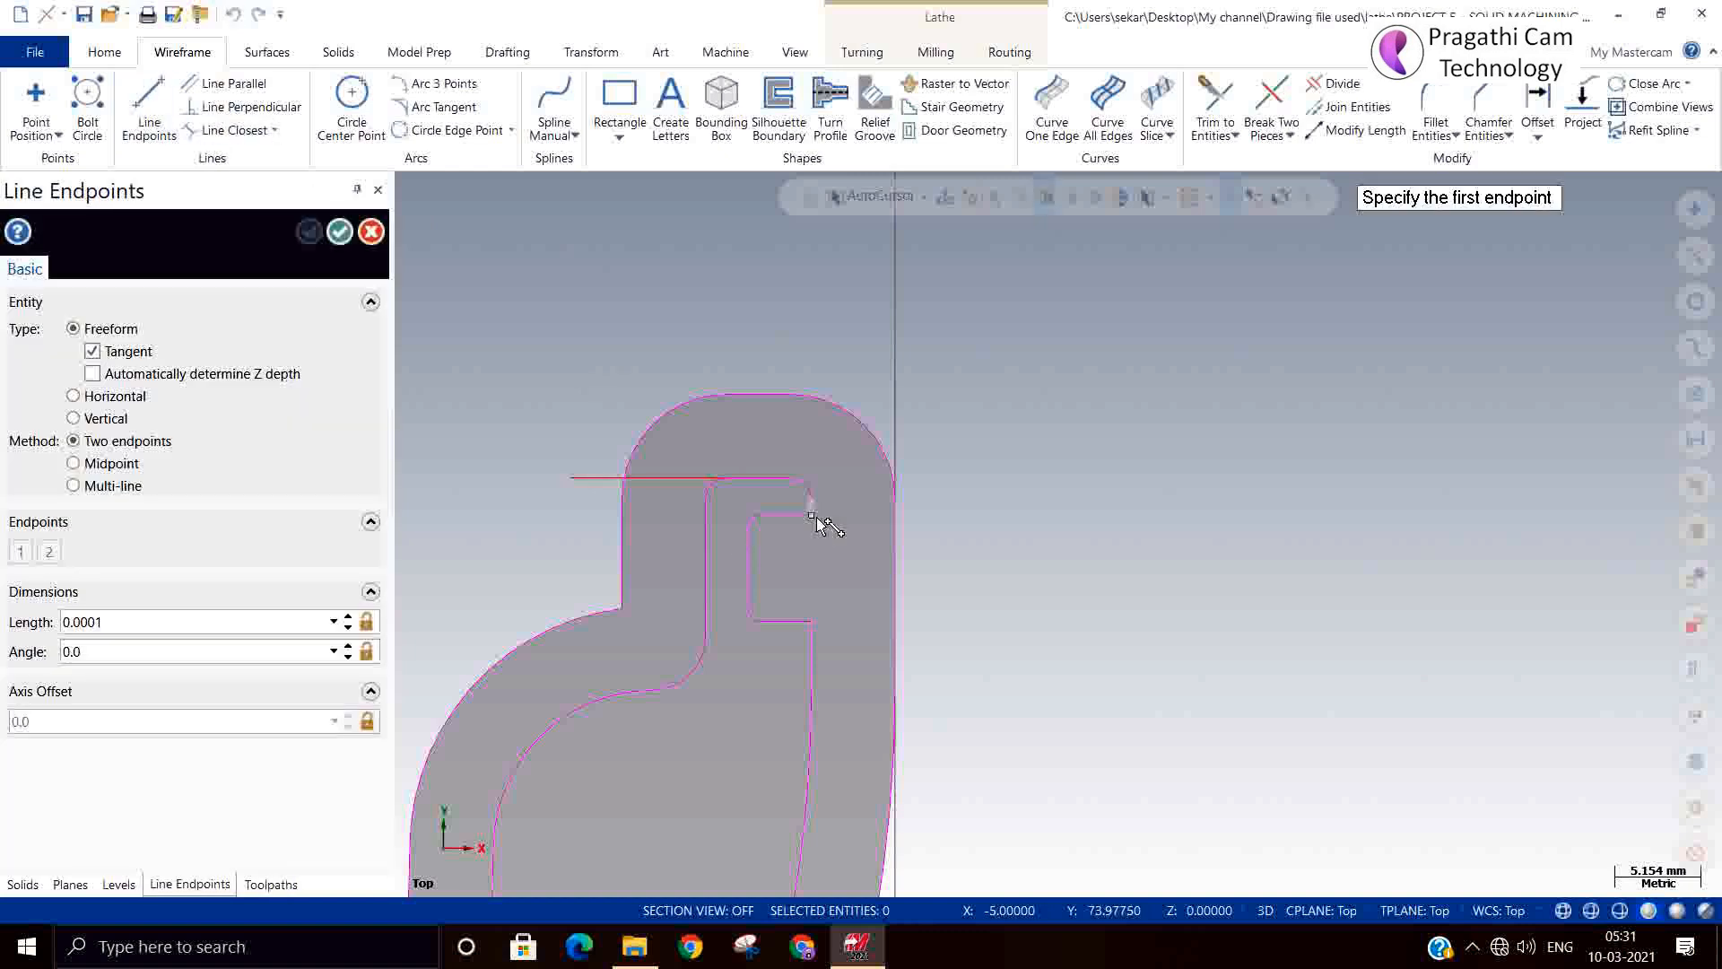
click(812, 515)
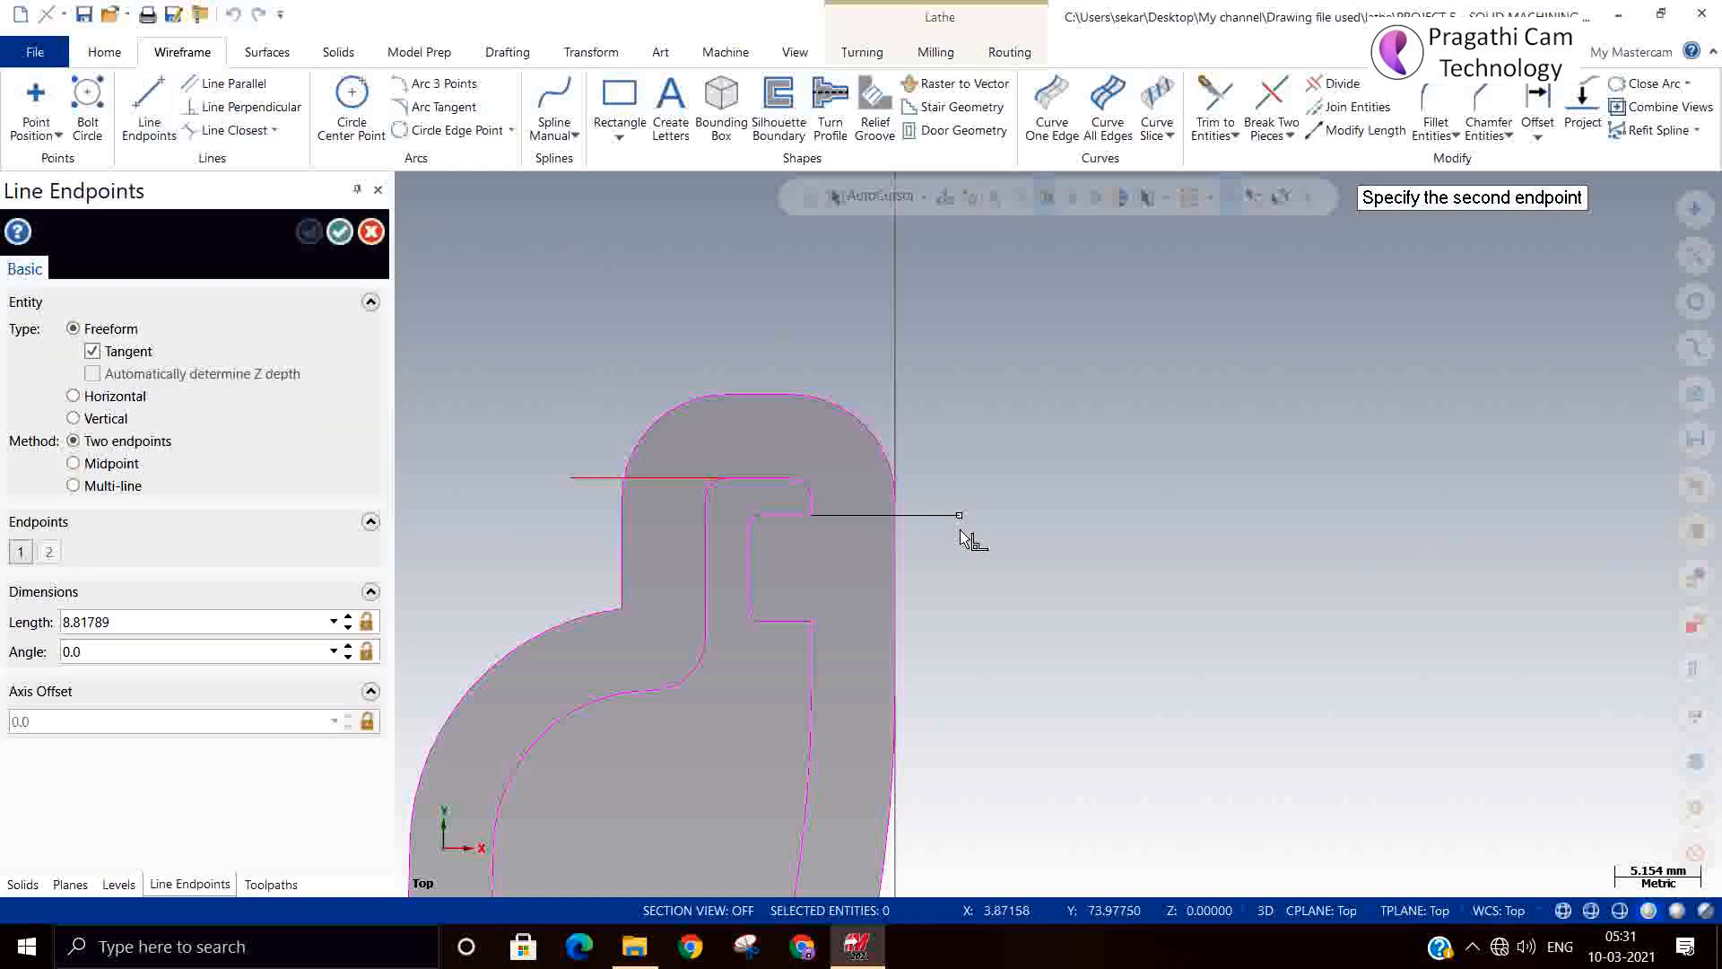
click(960, 536)
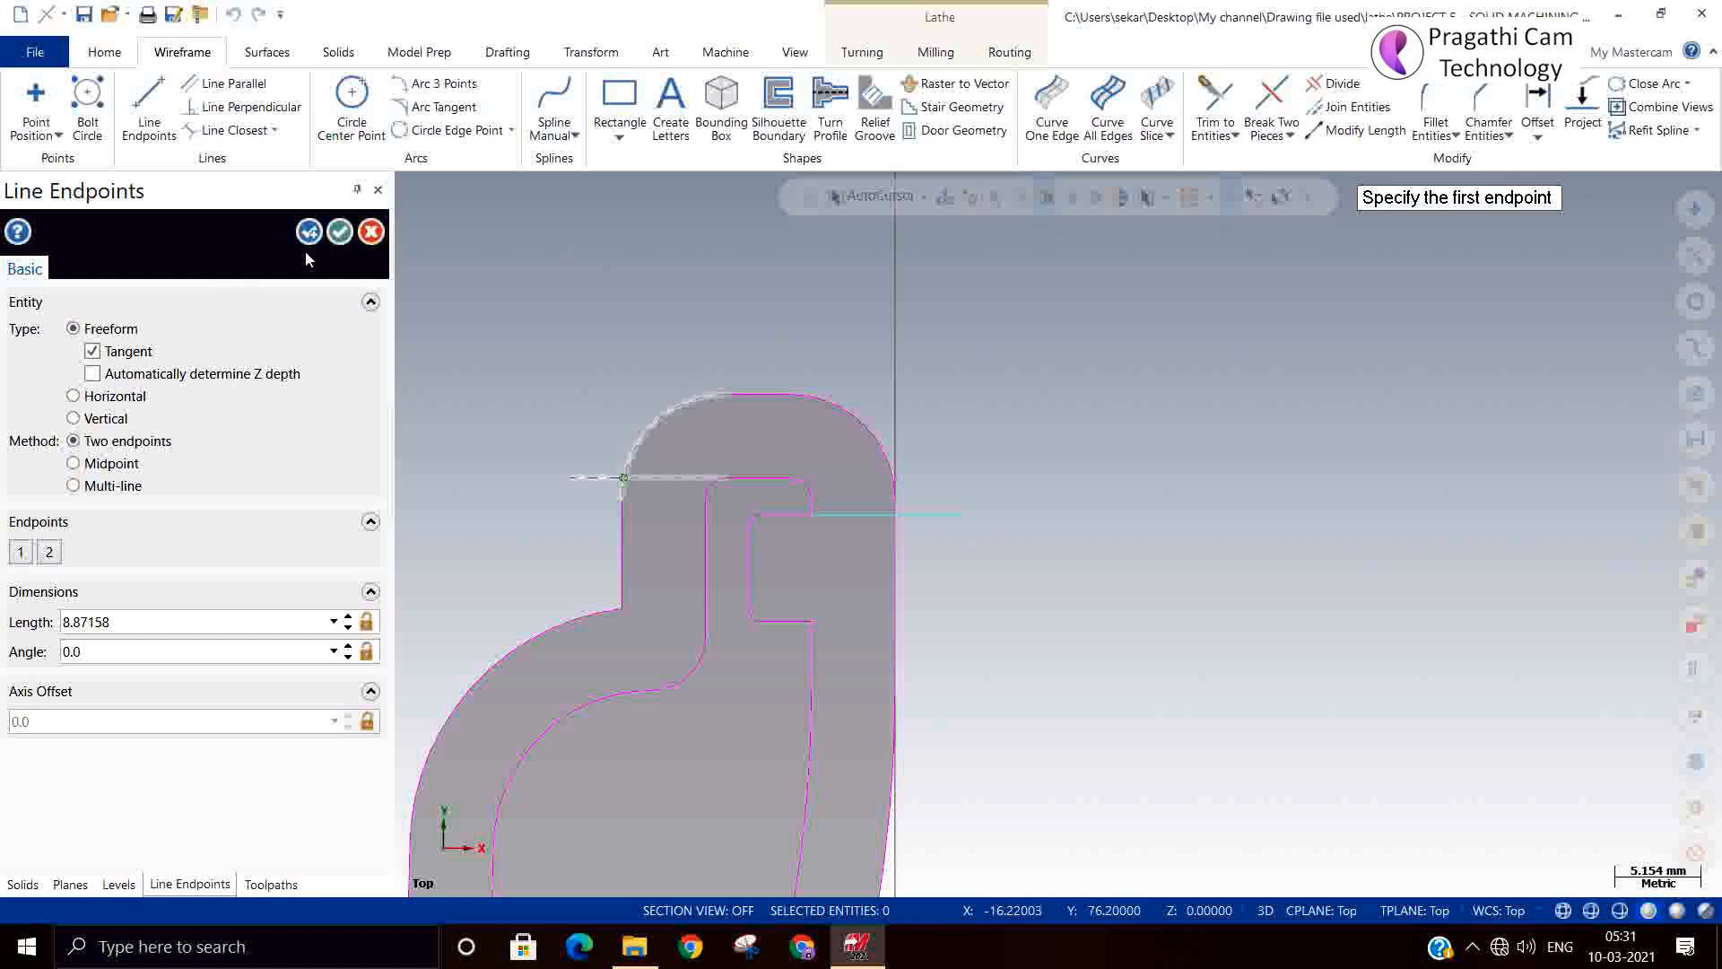
click(340, 232)
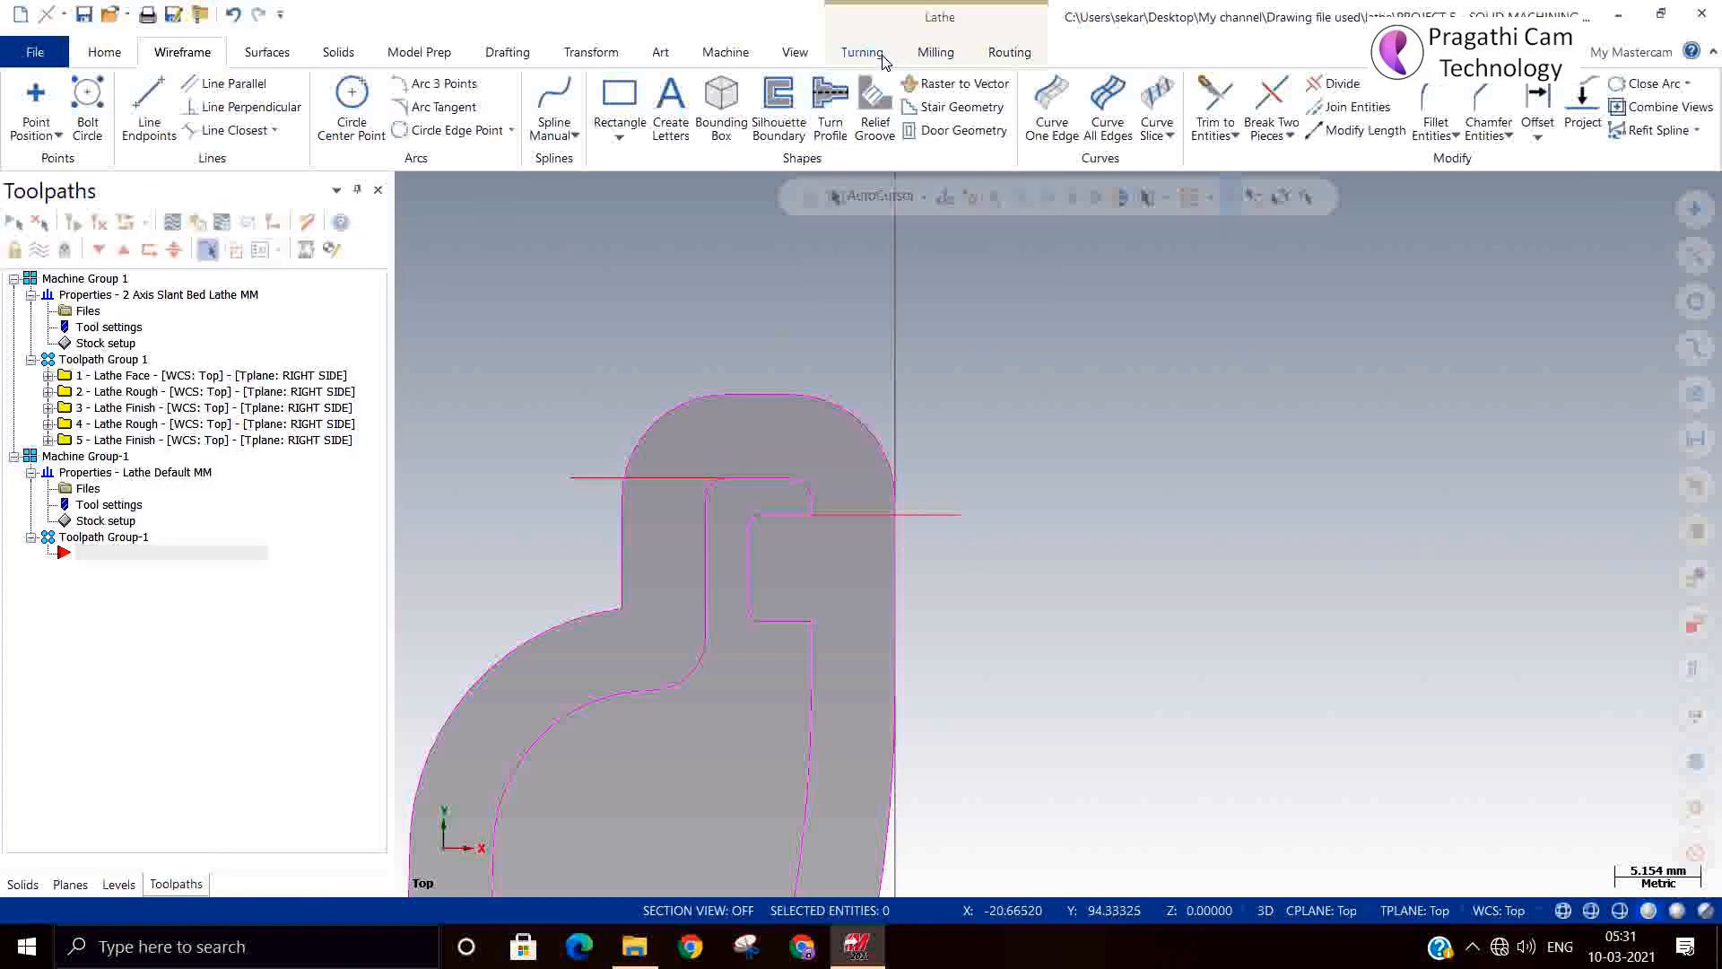
Start a lathe Rough toolpath and enable Wait, trying a partial chain from the outer extension line onto the lip.
click(845, 55)
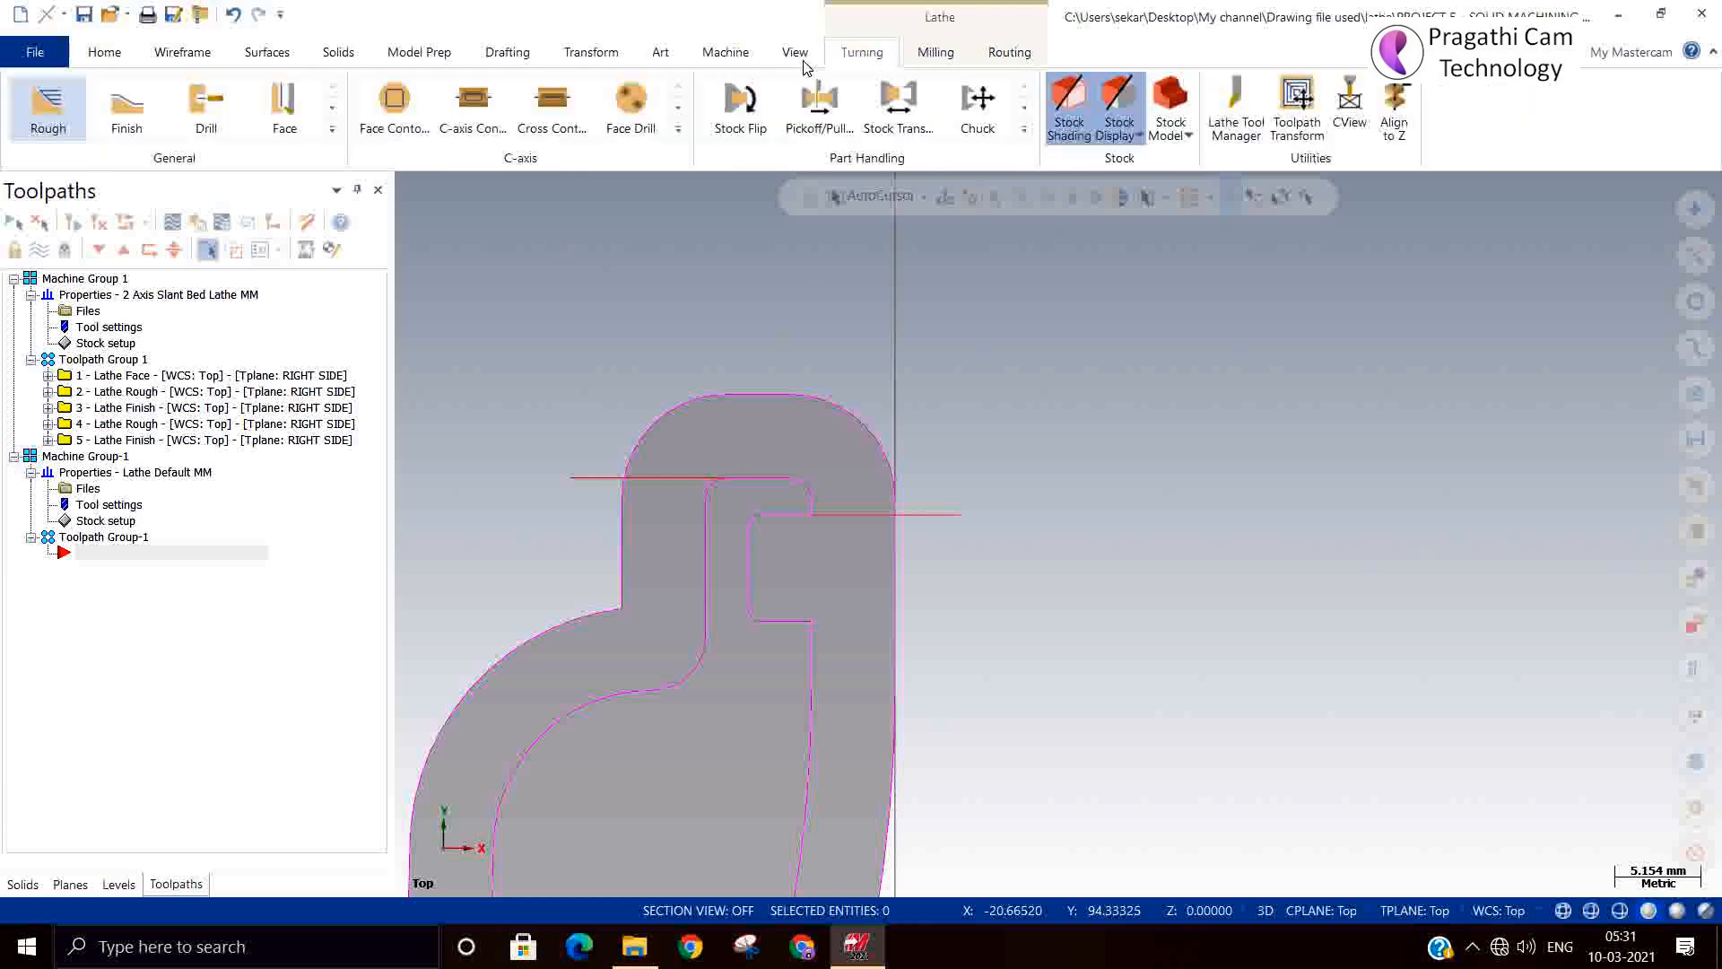
click(64, 118)
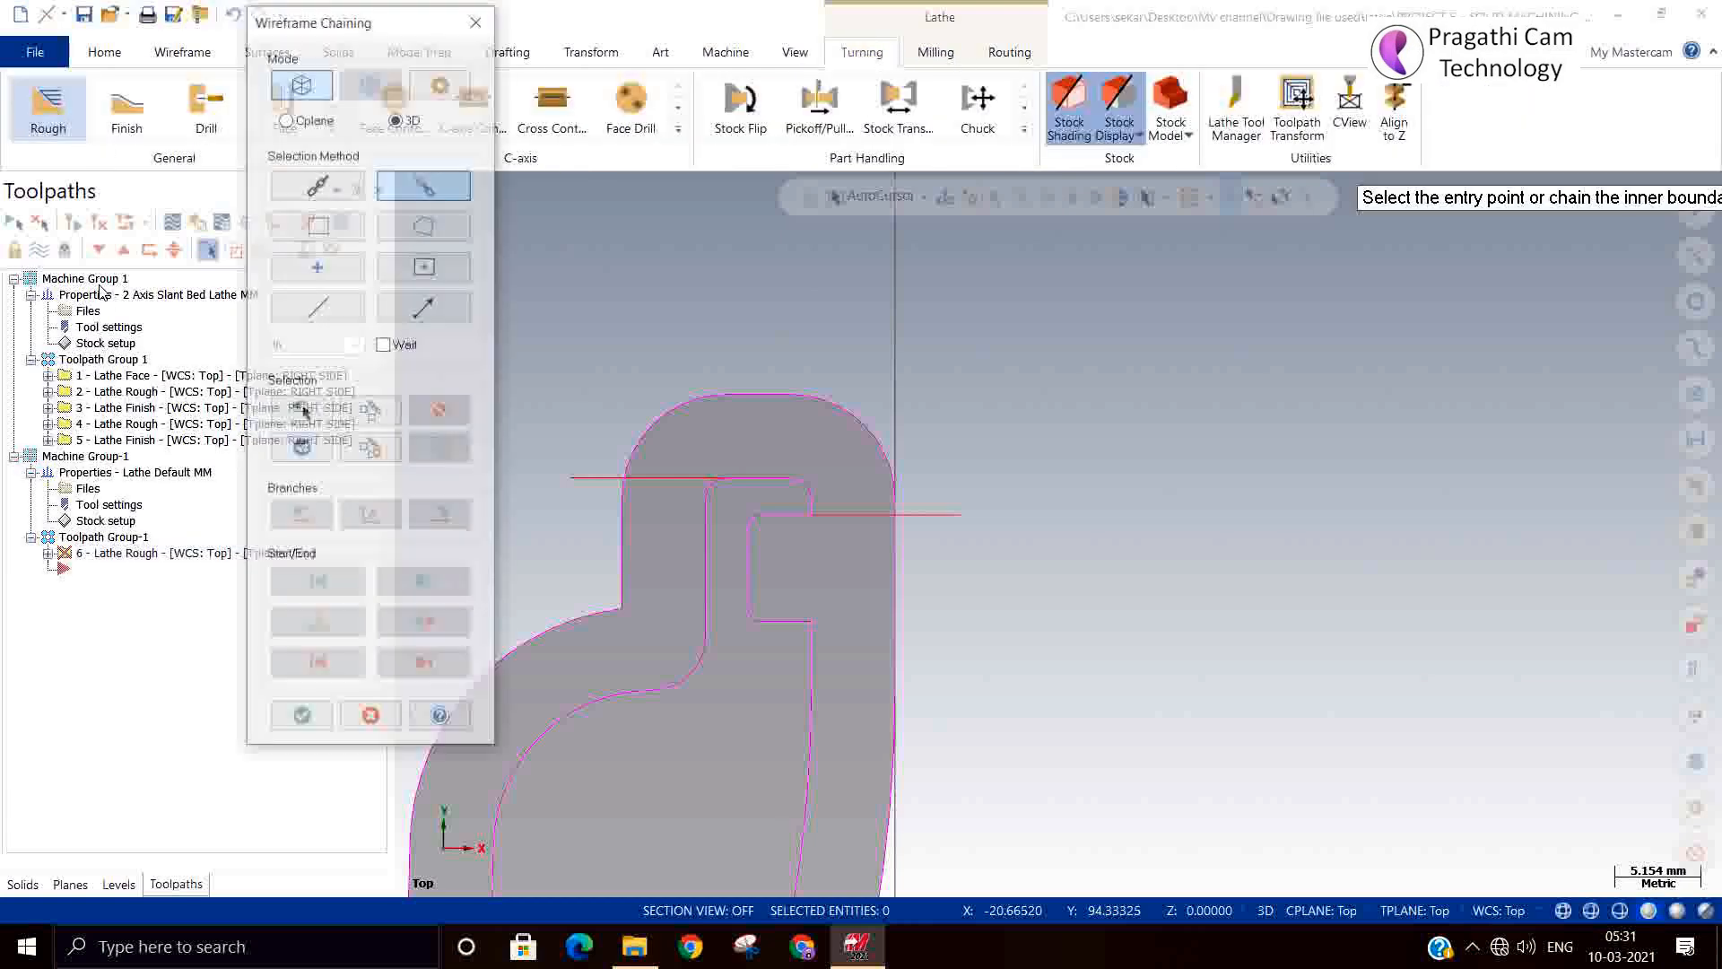
click(427, 183)
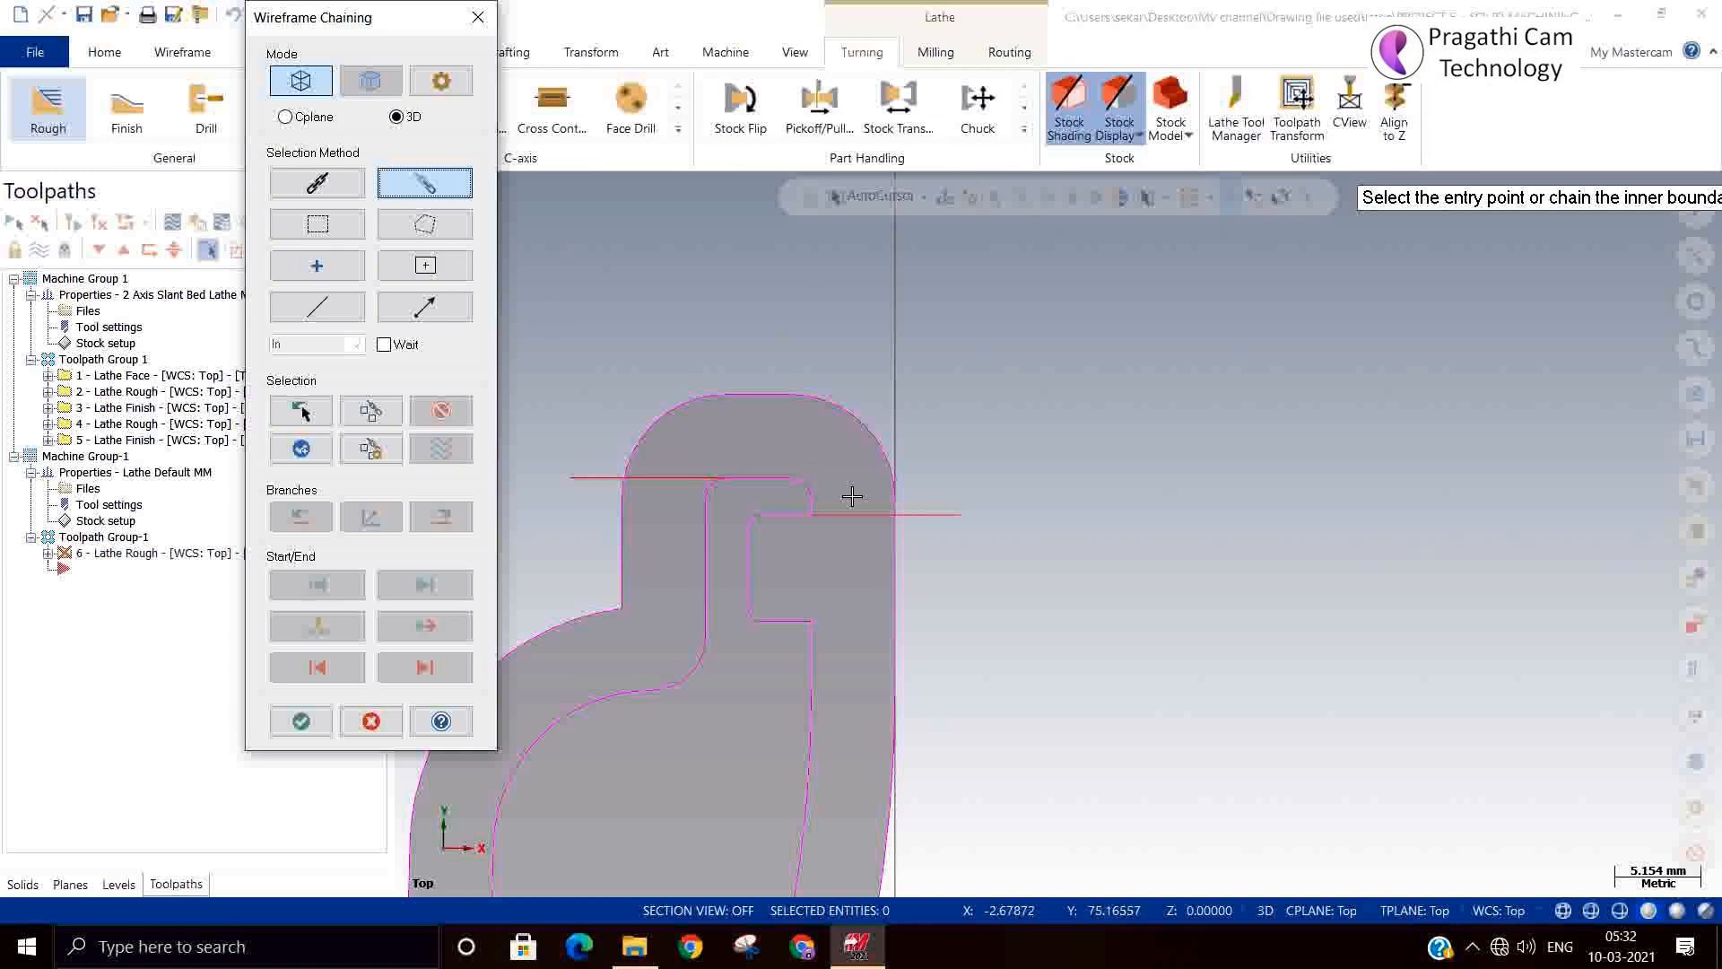
click(937, 518)
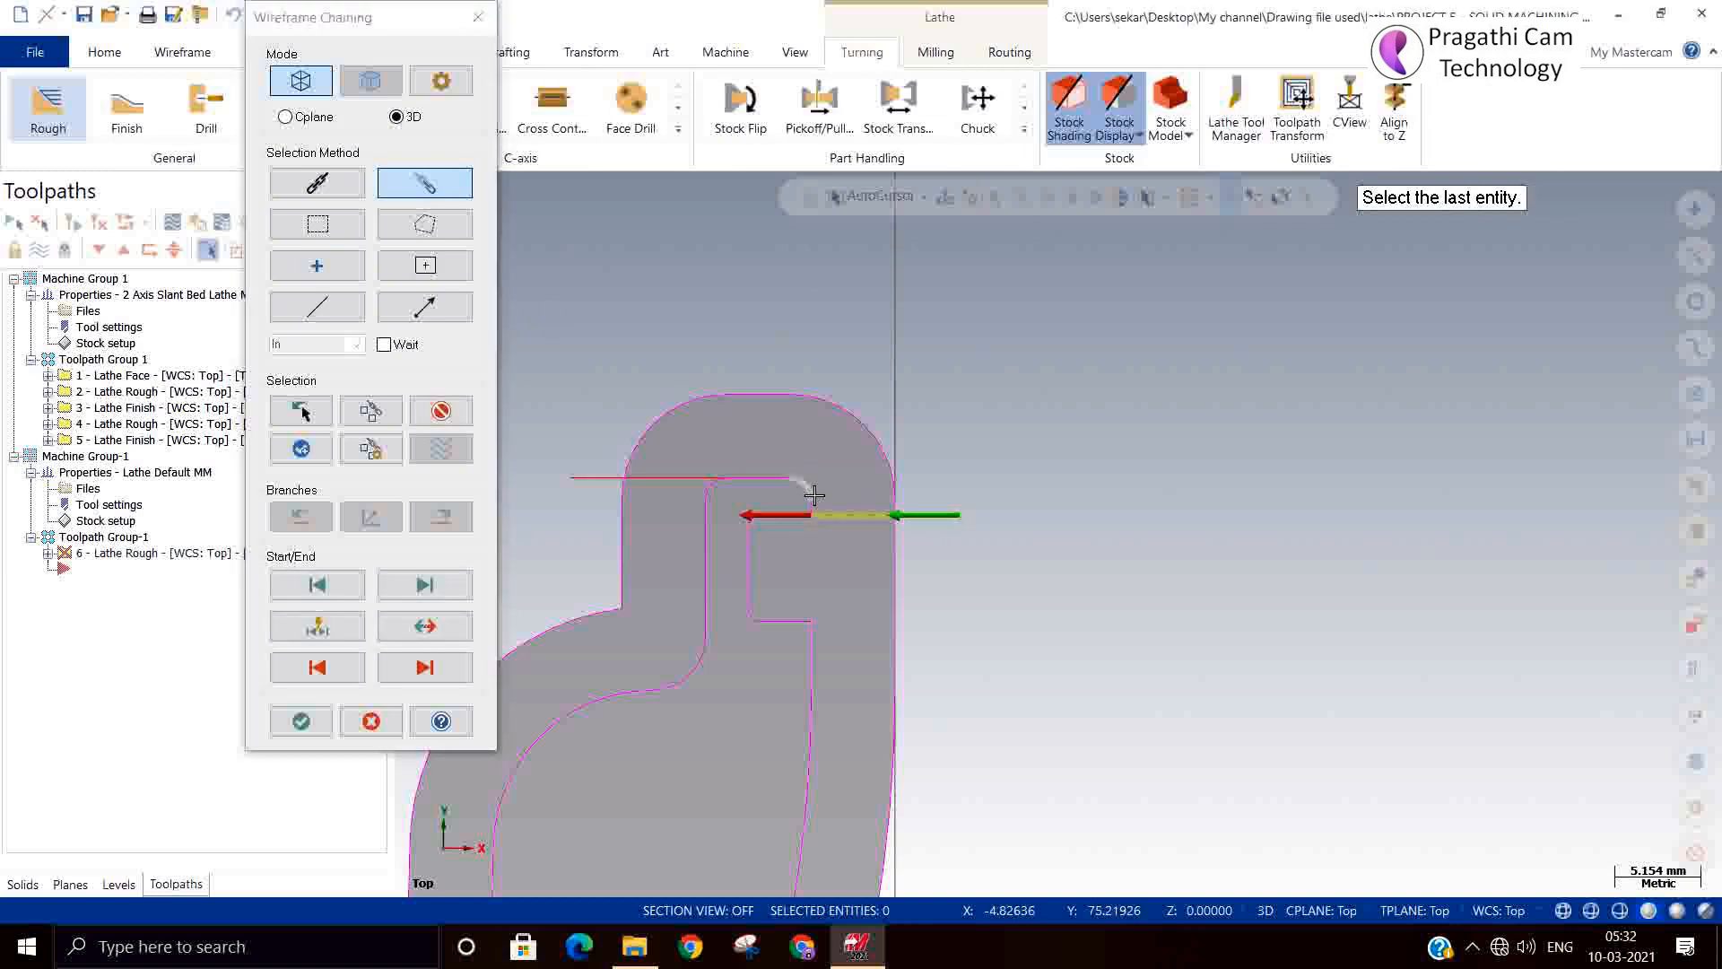
click(795, 472)
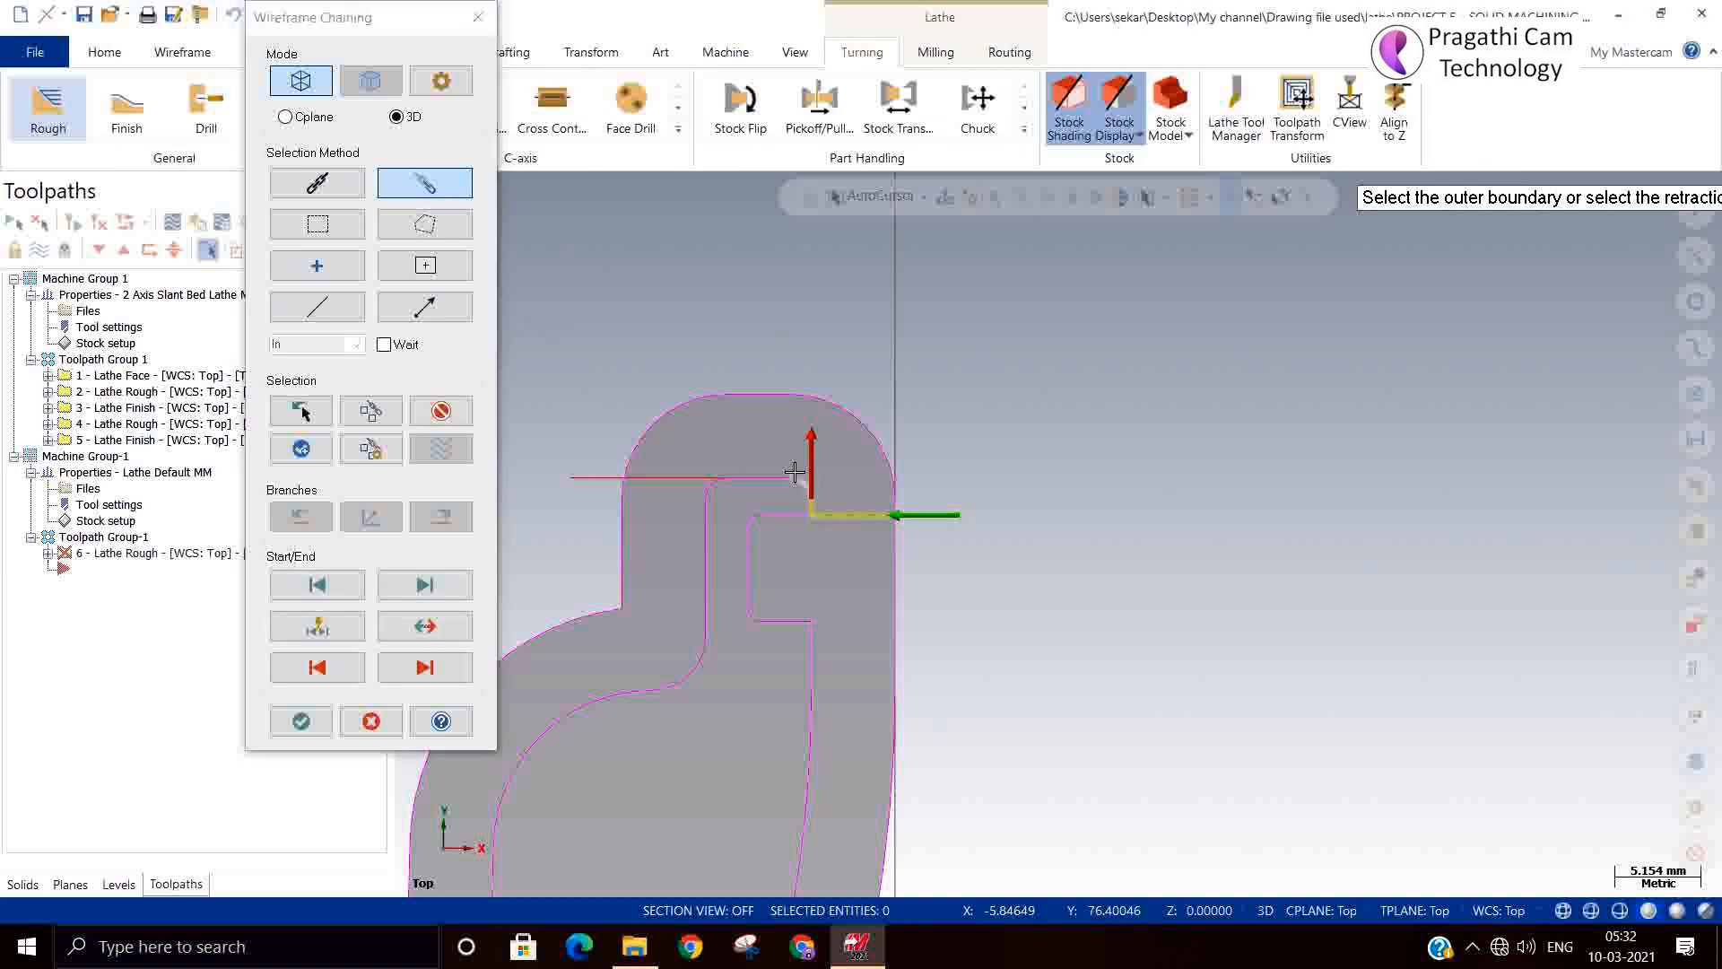
click(795, 472)
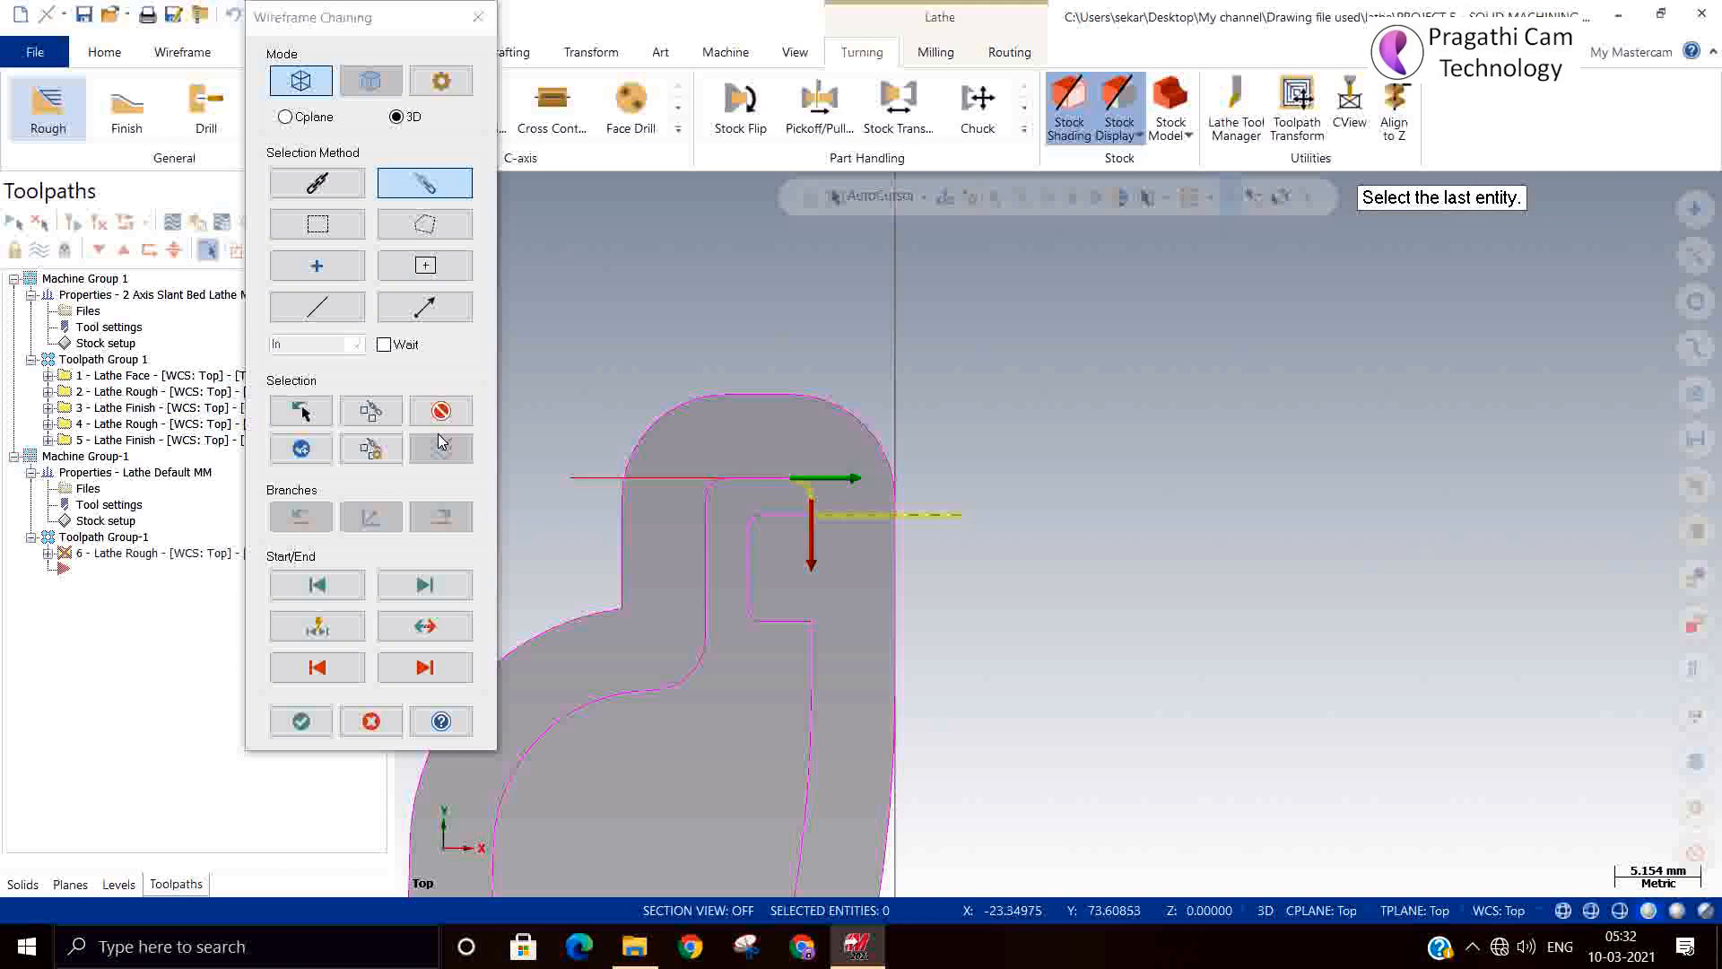
click(441, 446)
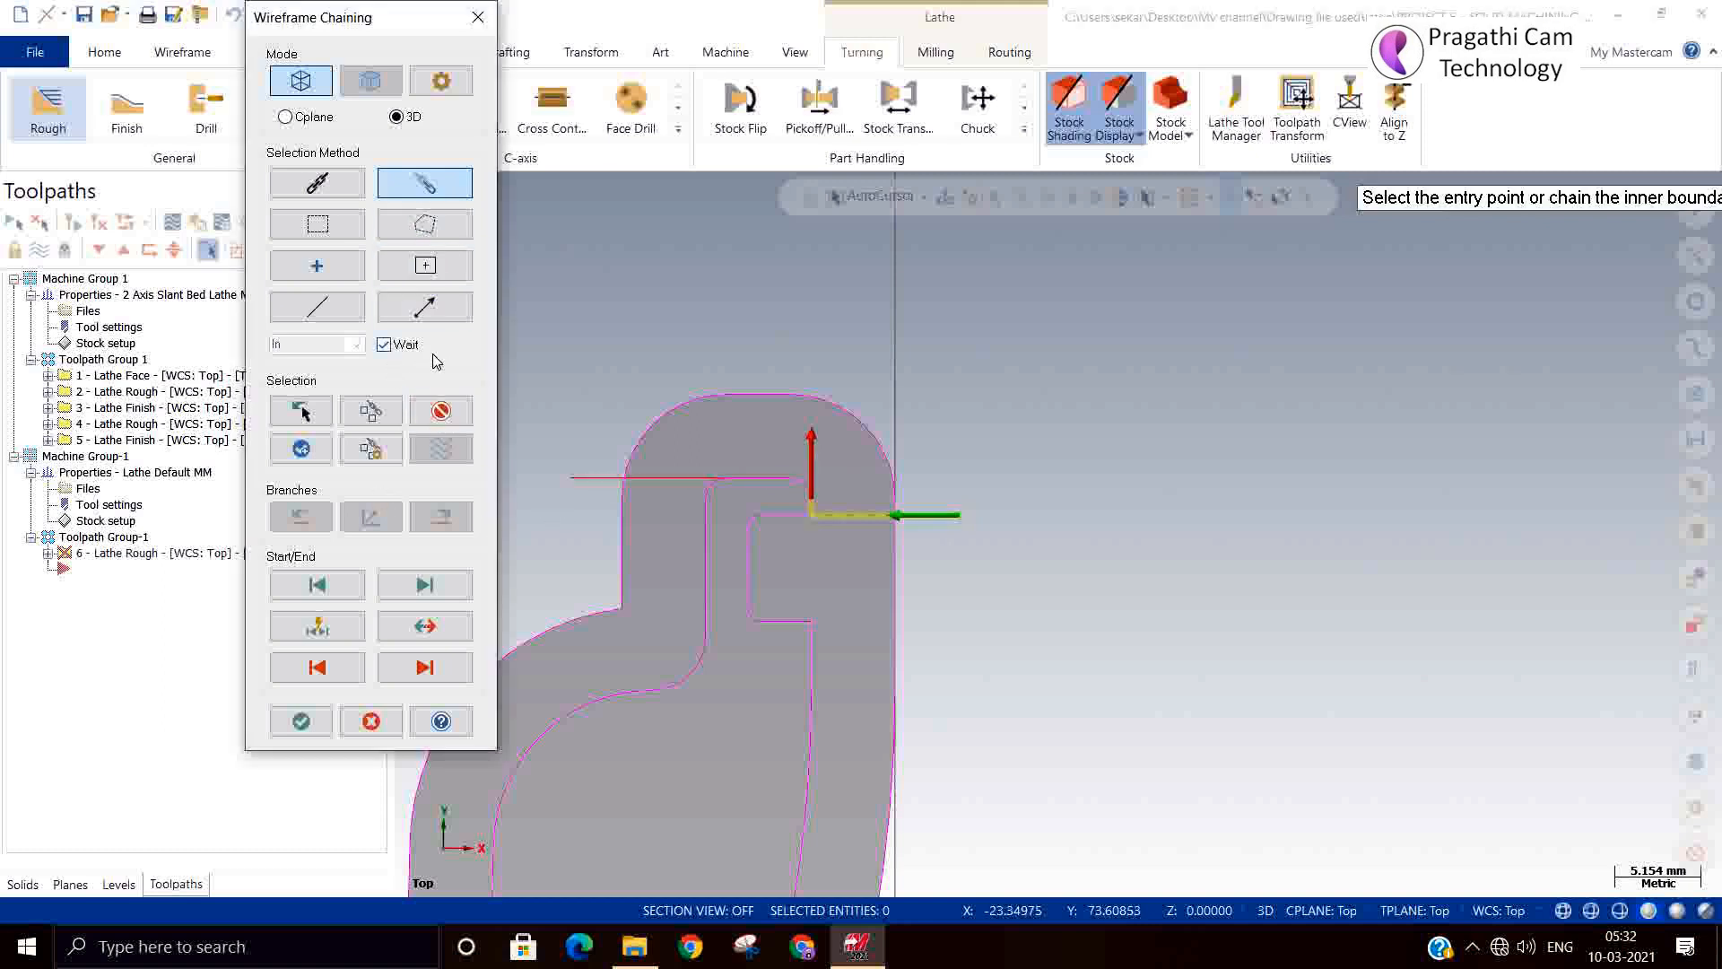
scroll(815, 486, up, 3)
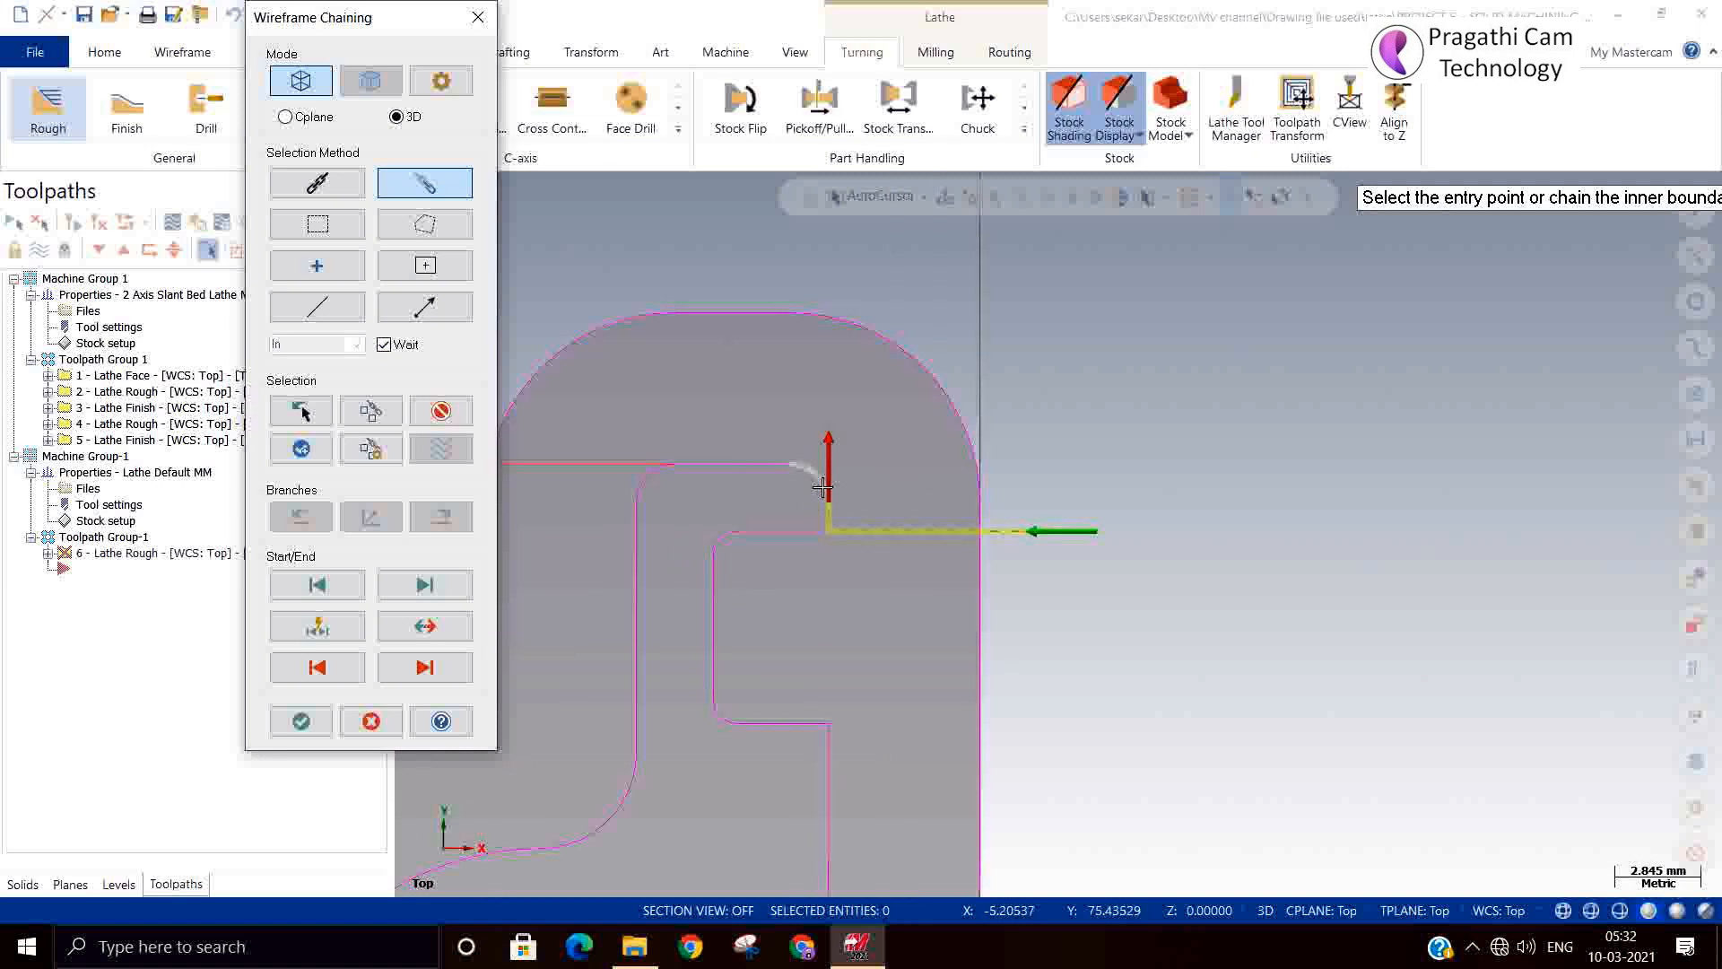
click(823, 488)
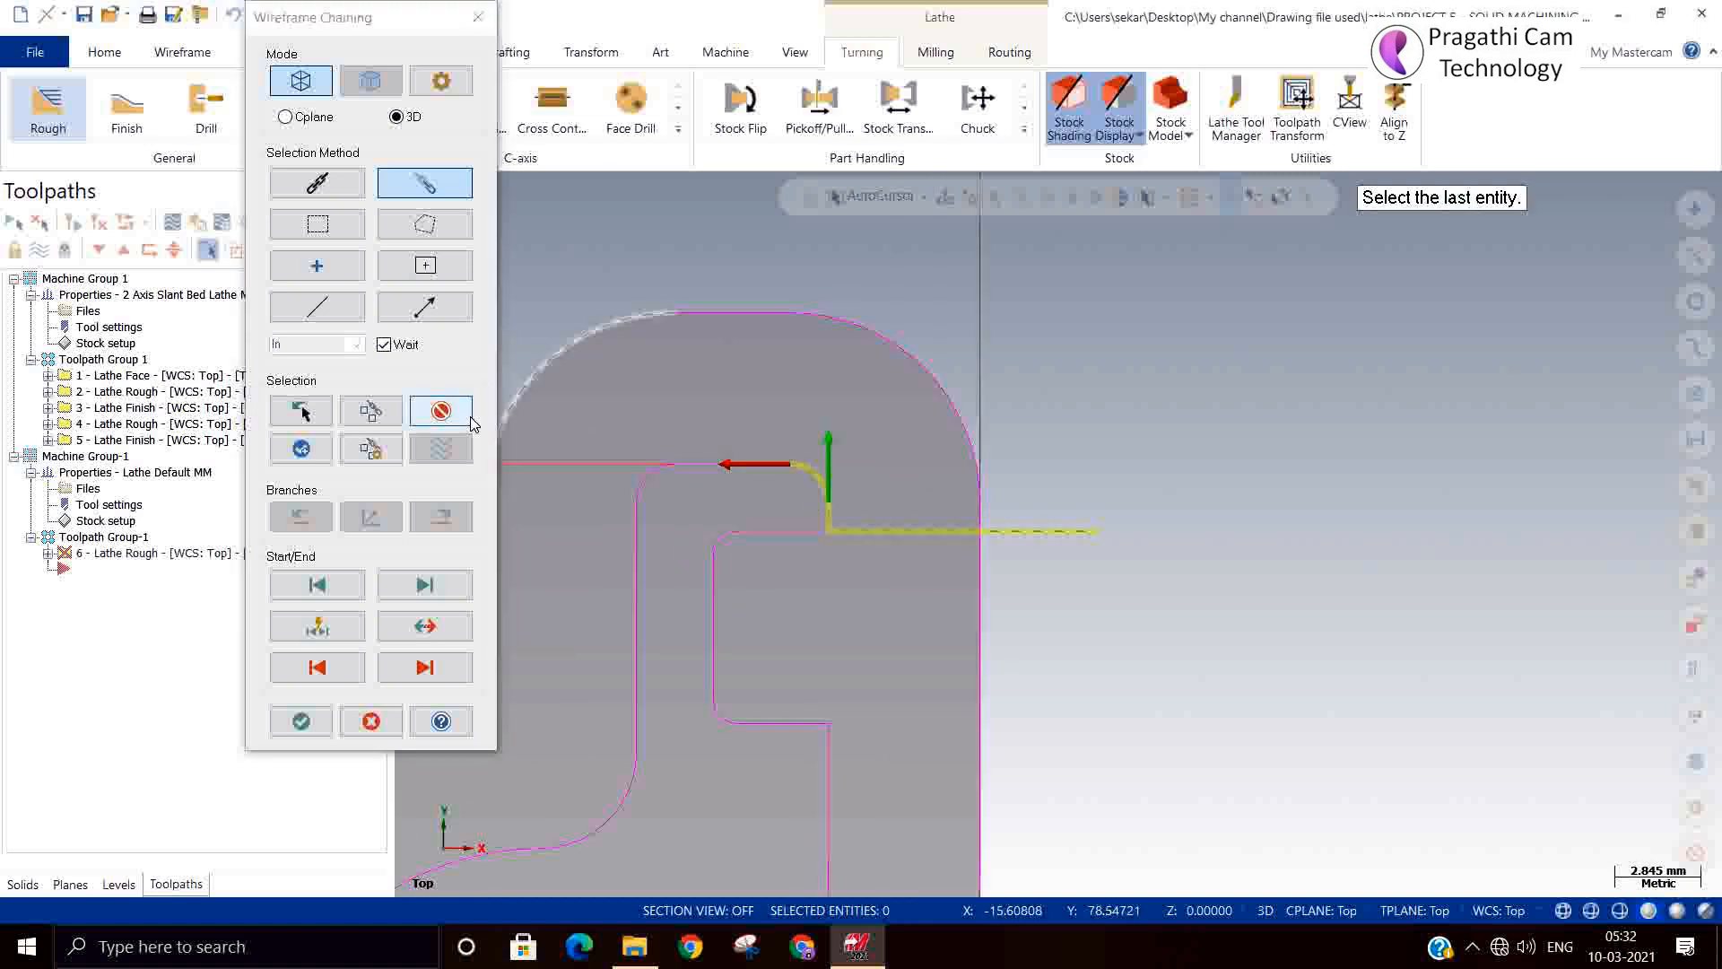
click(442, 412)
click(446, 415)
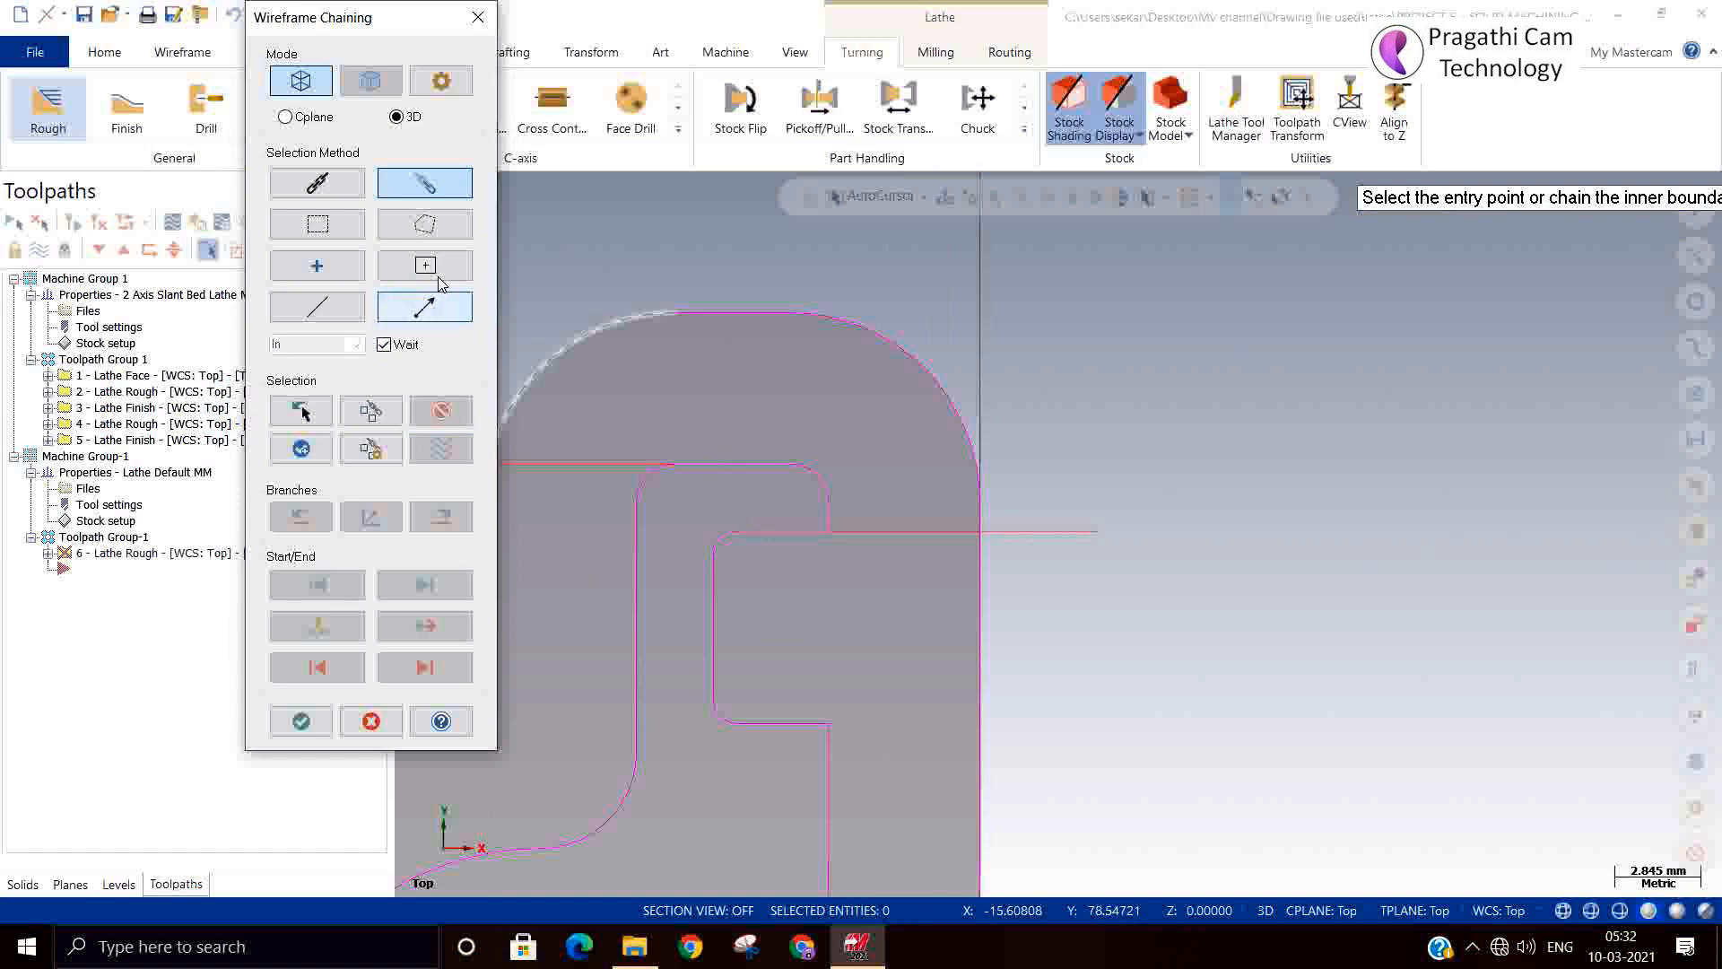
Chain the roughing profile partially from the outer extension line around the lip to the opposite extension line and accept it.
click(424, 183)
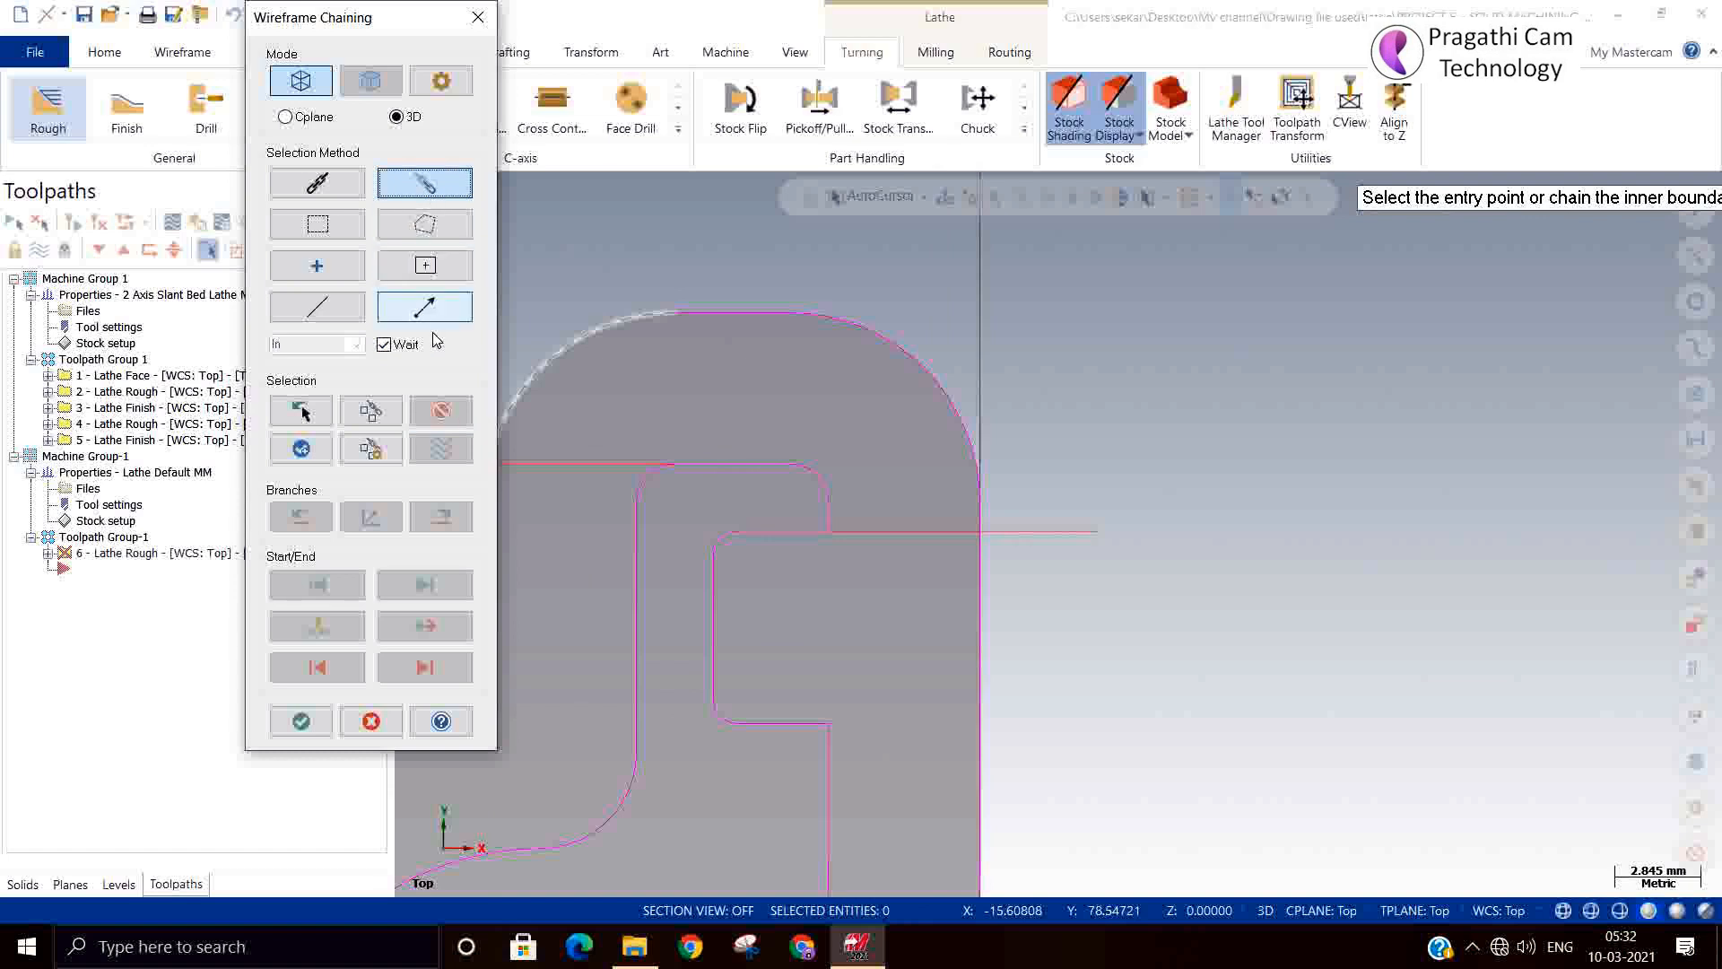
click(1043, 530)
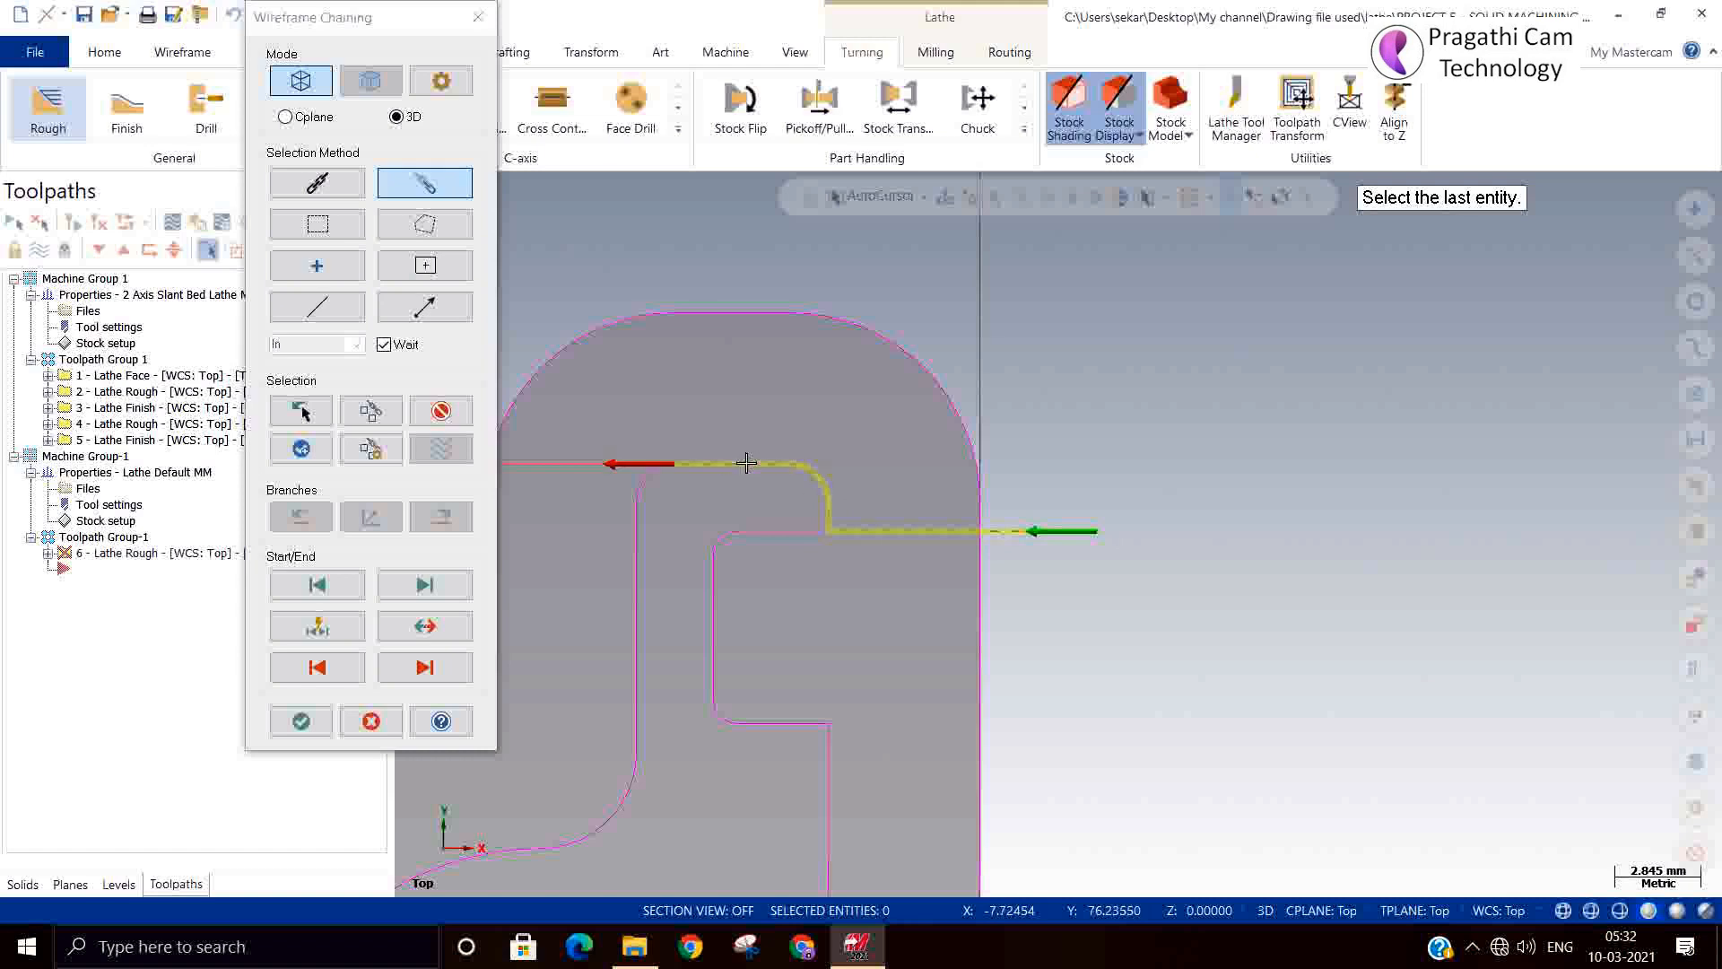
scroll(1268, 561, down, 3)
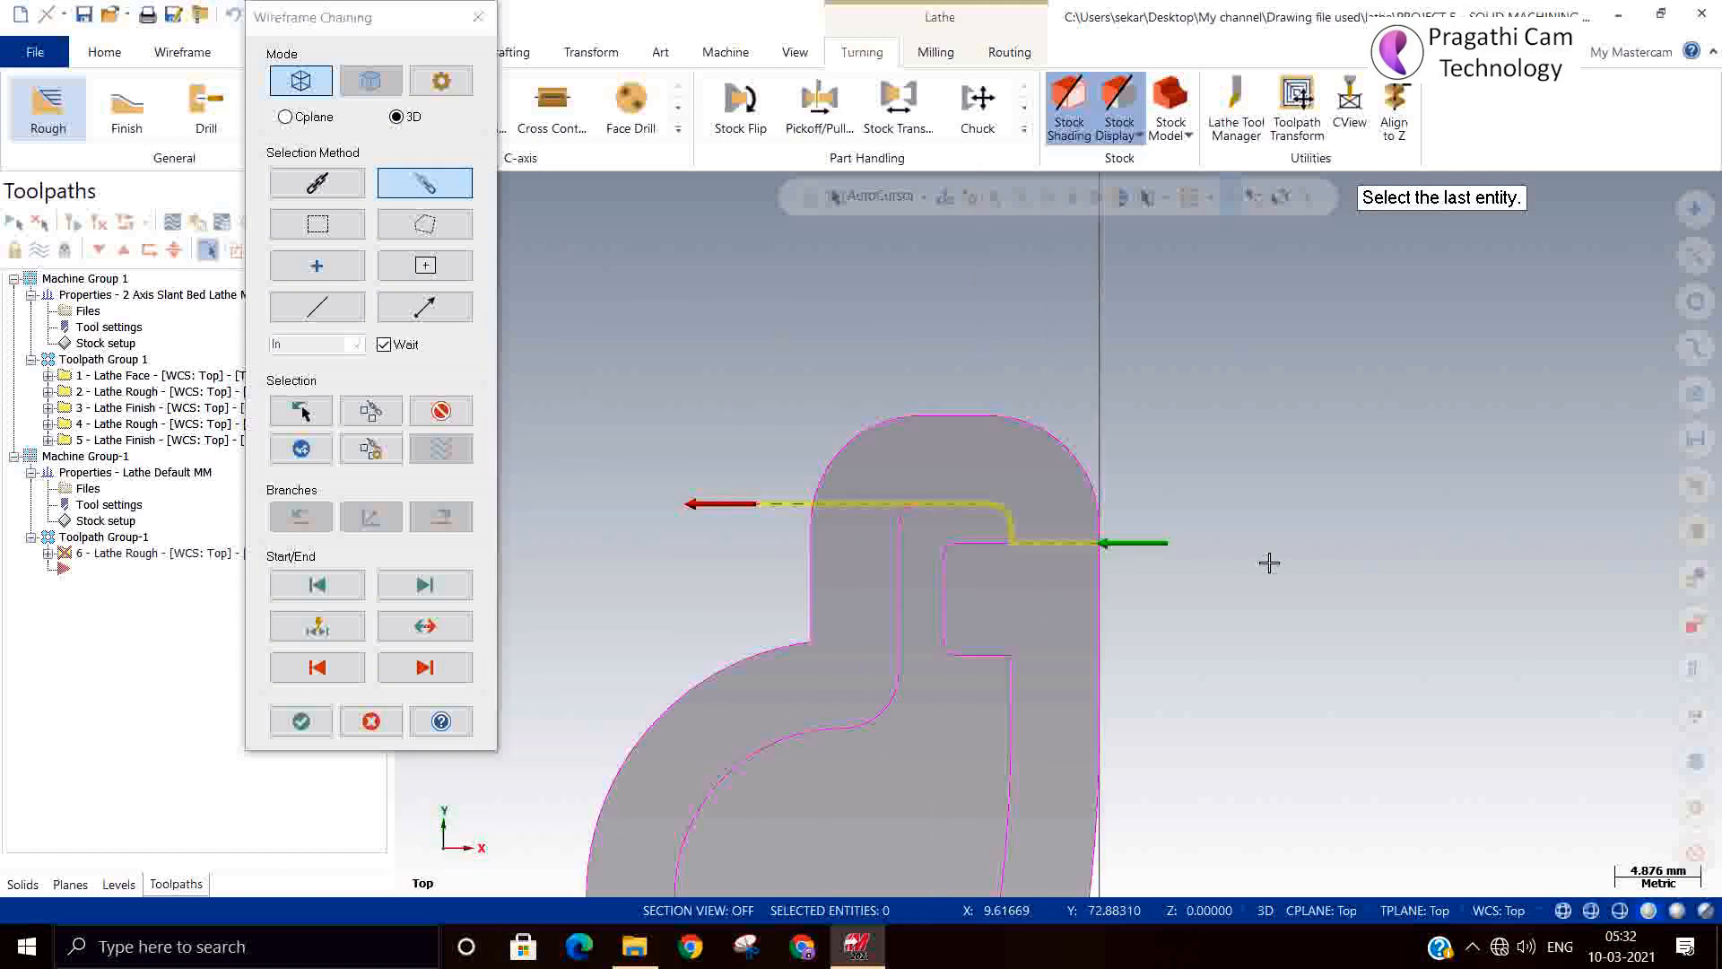
click(301, 722)
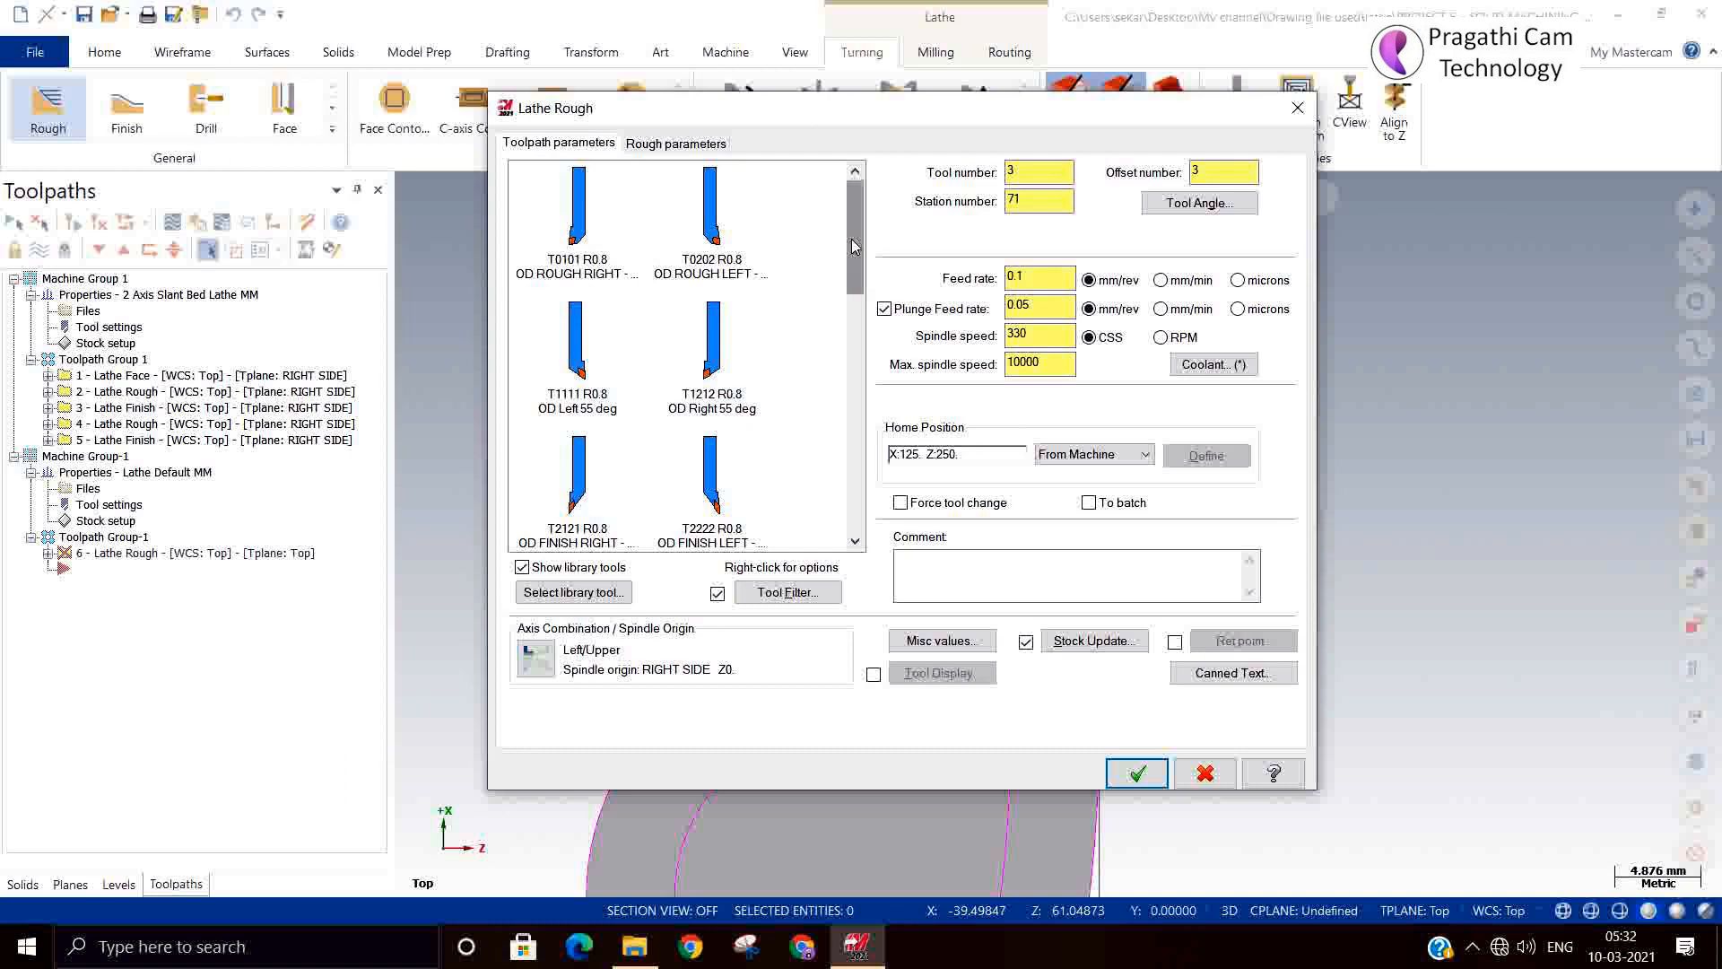
Choose the T0202 OD Rough Left 80 deg tool and set its spindle rotation to CW.
drag(854, 243, 855, 246)
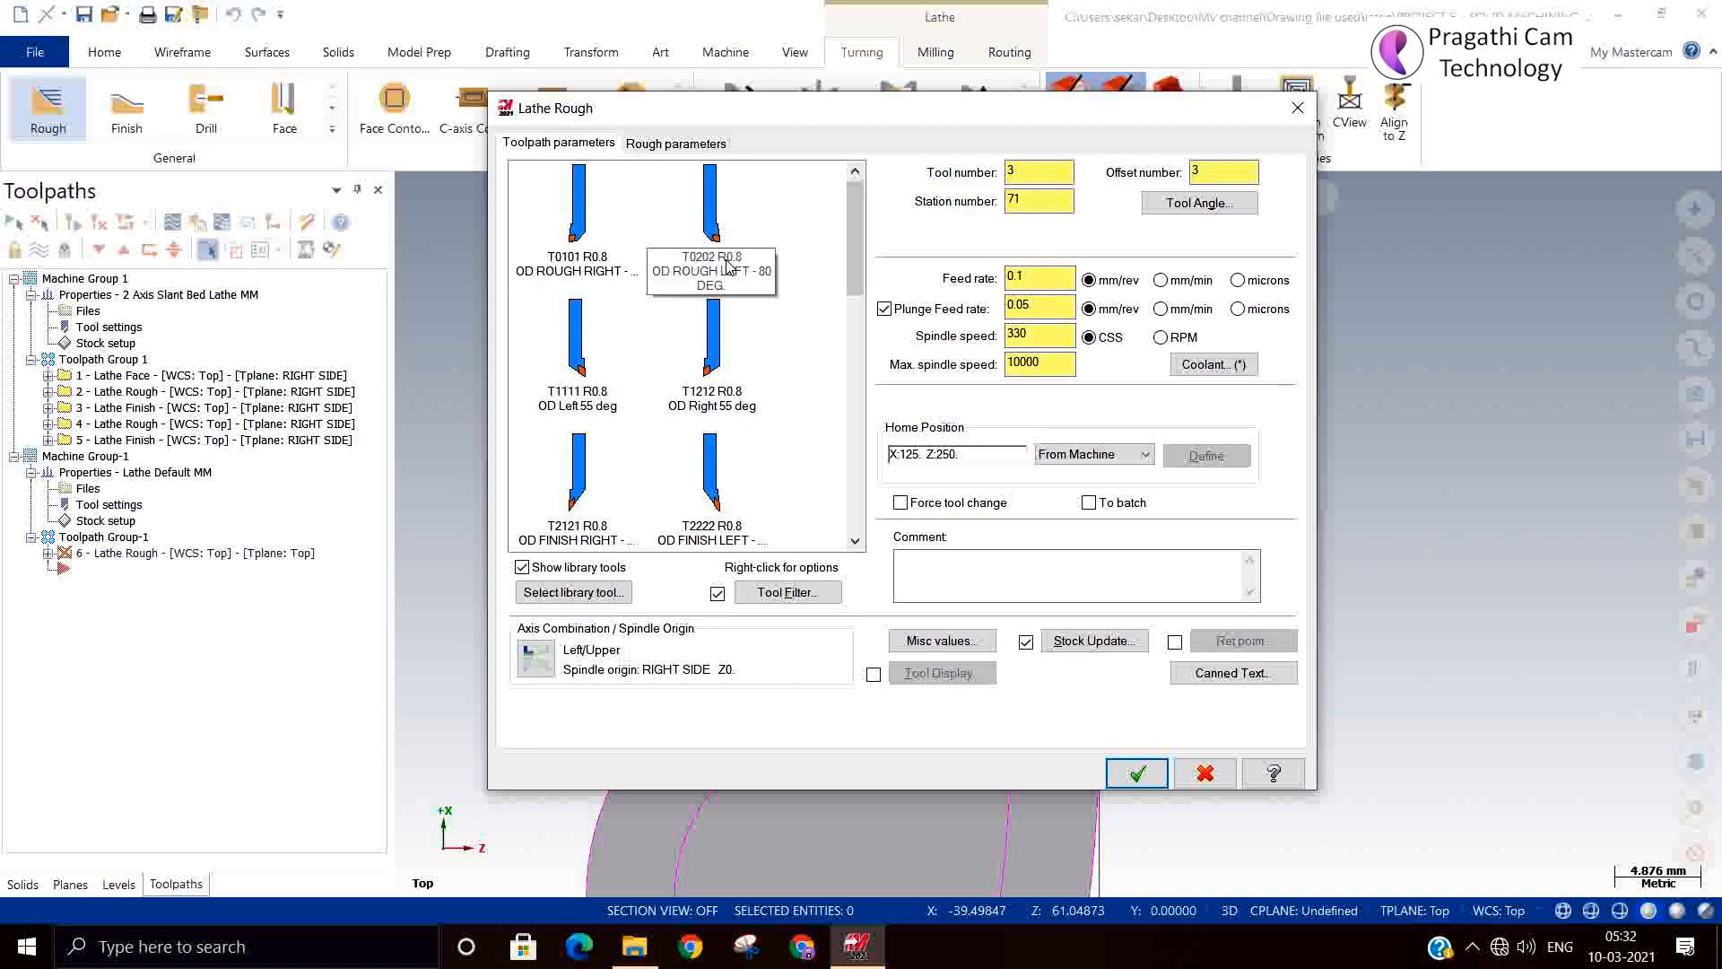
click(713, 235)
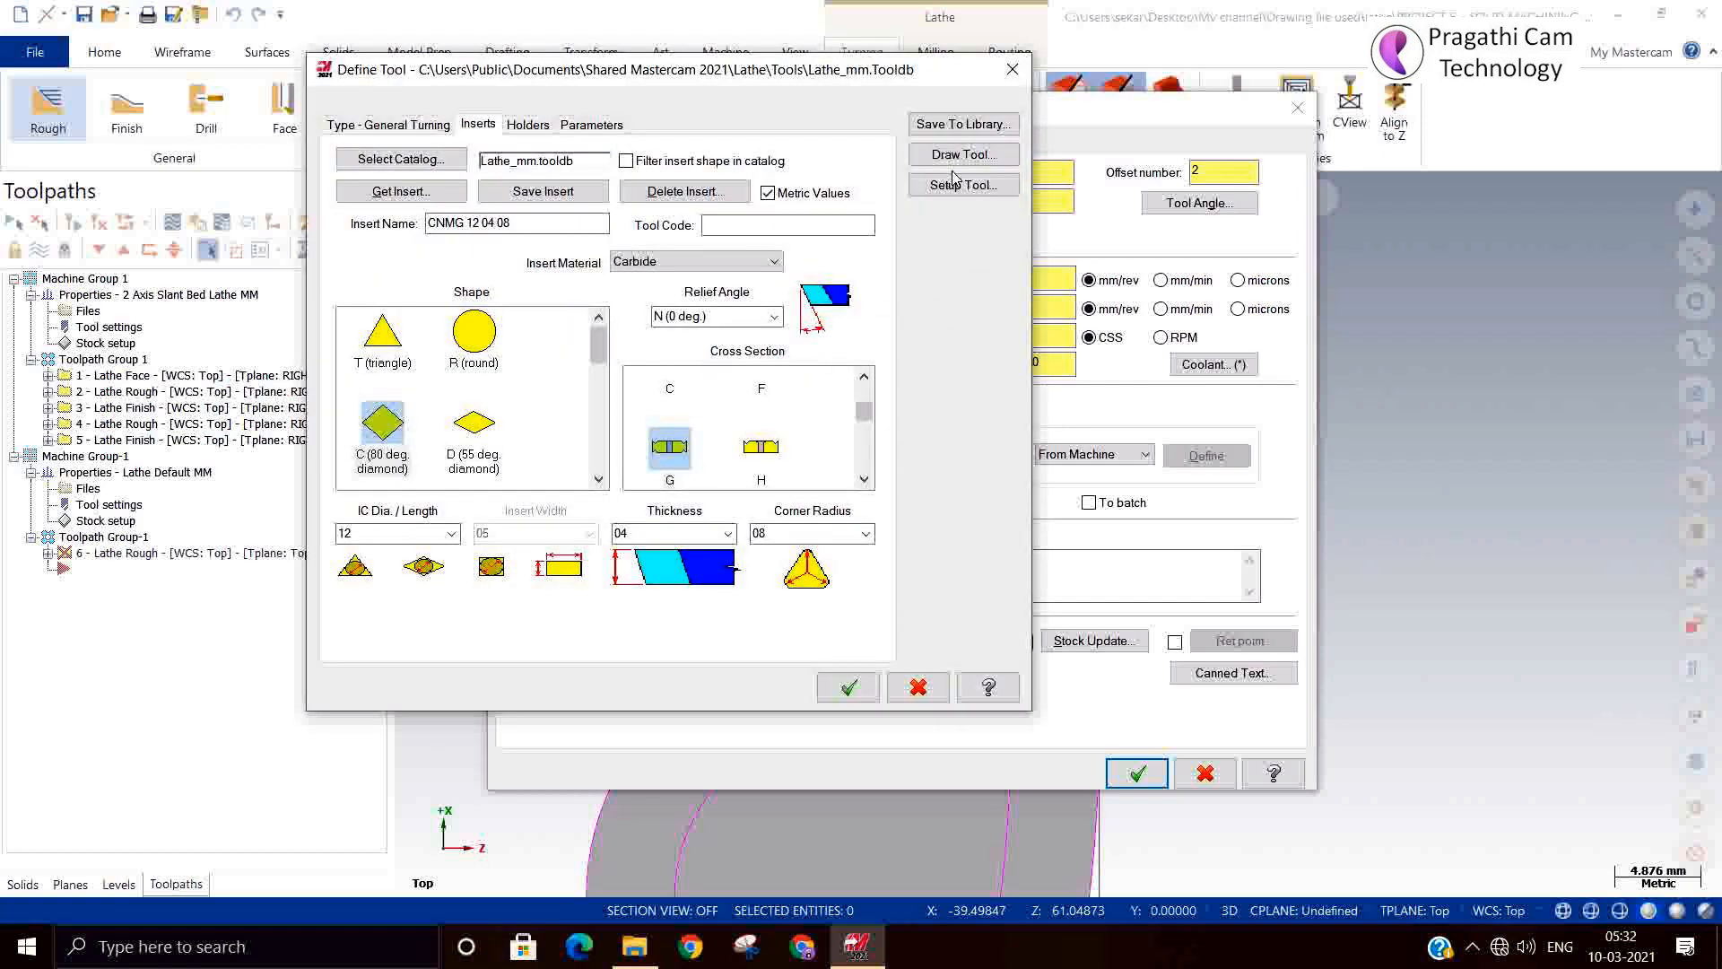
click(959, 184)
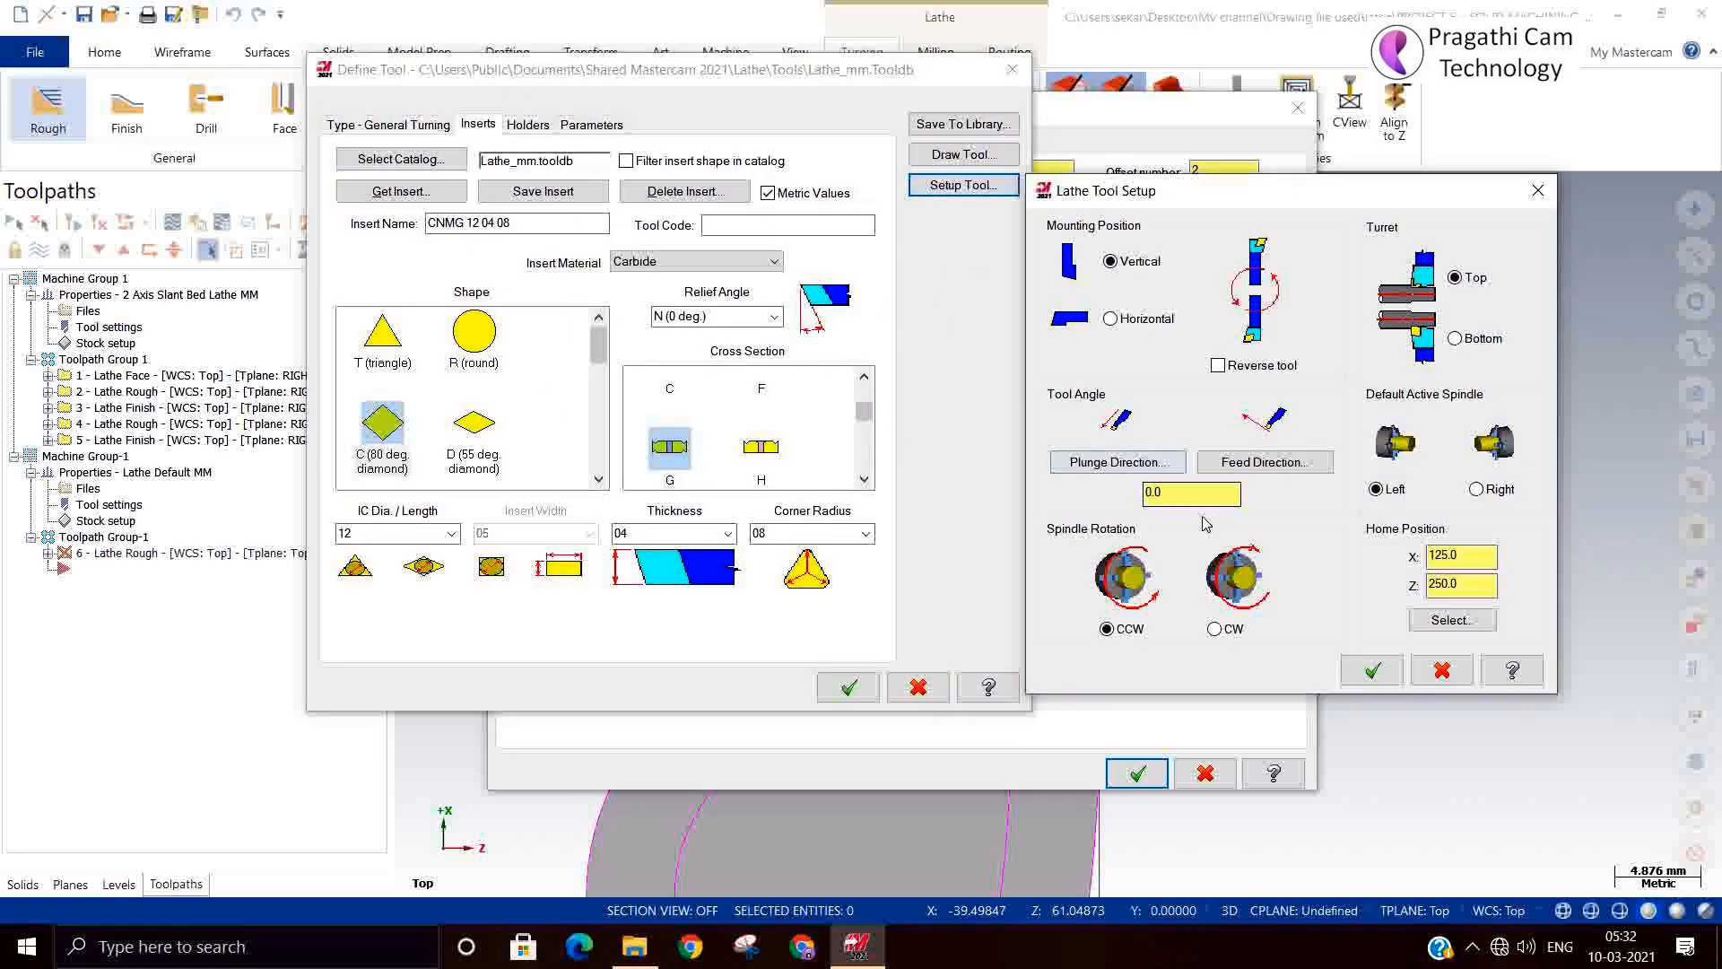
click(1214, 628)
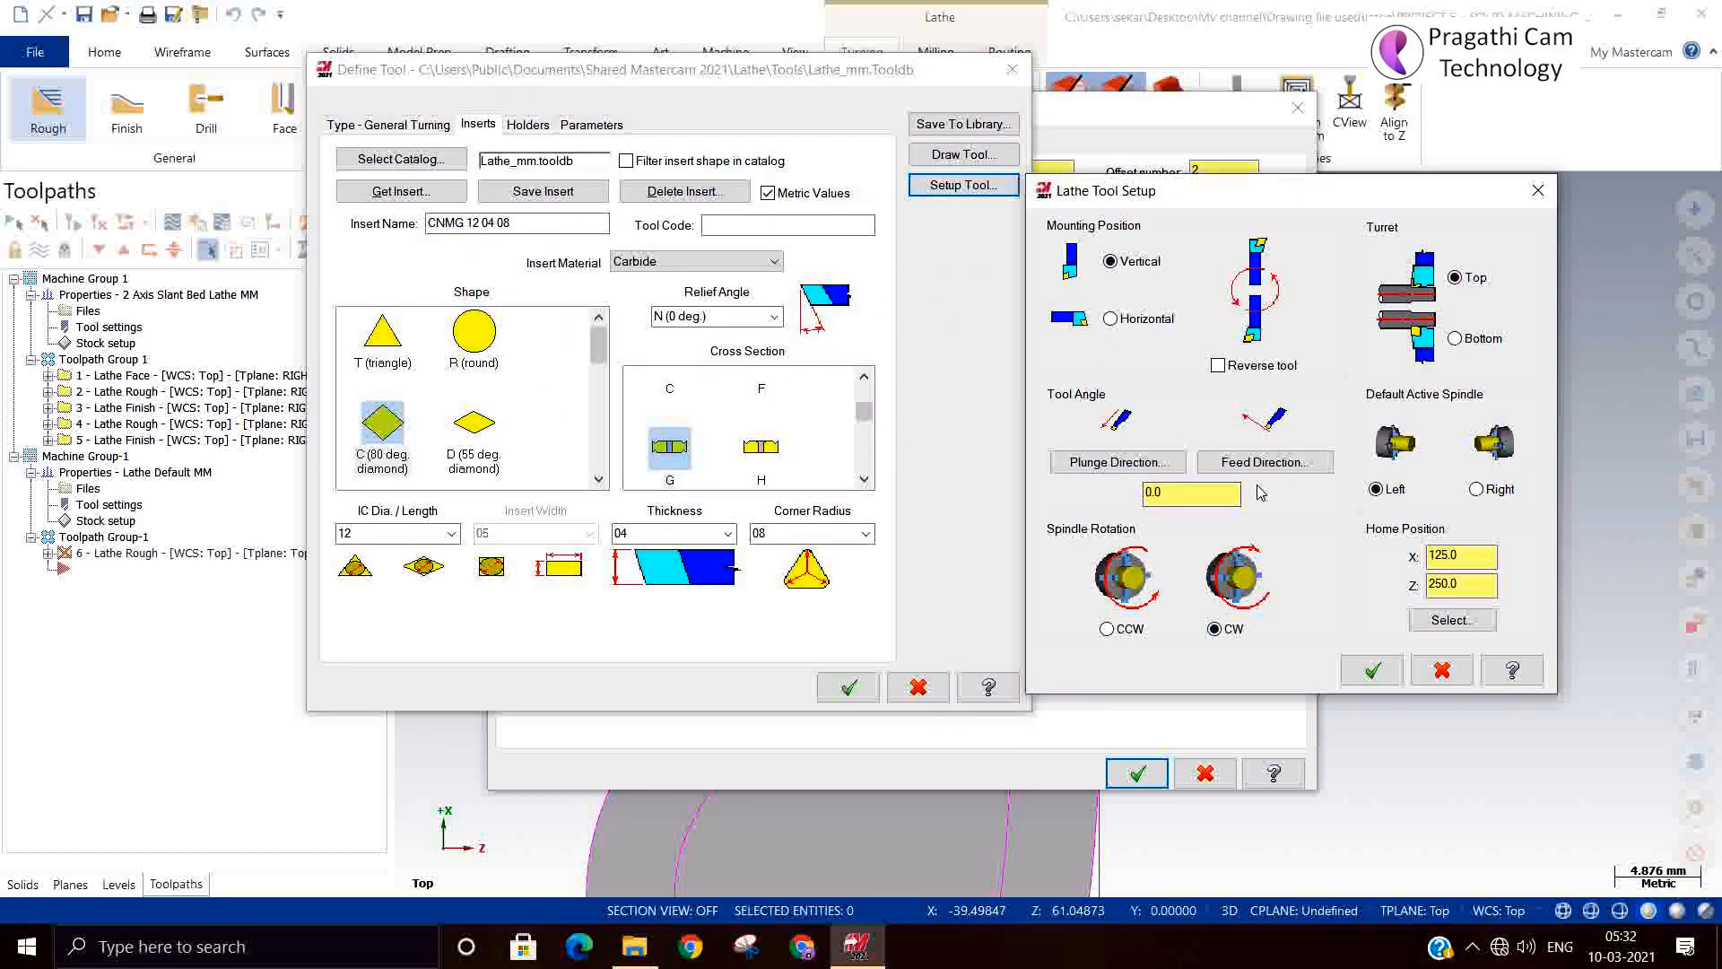
click(1372, 670)
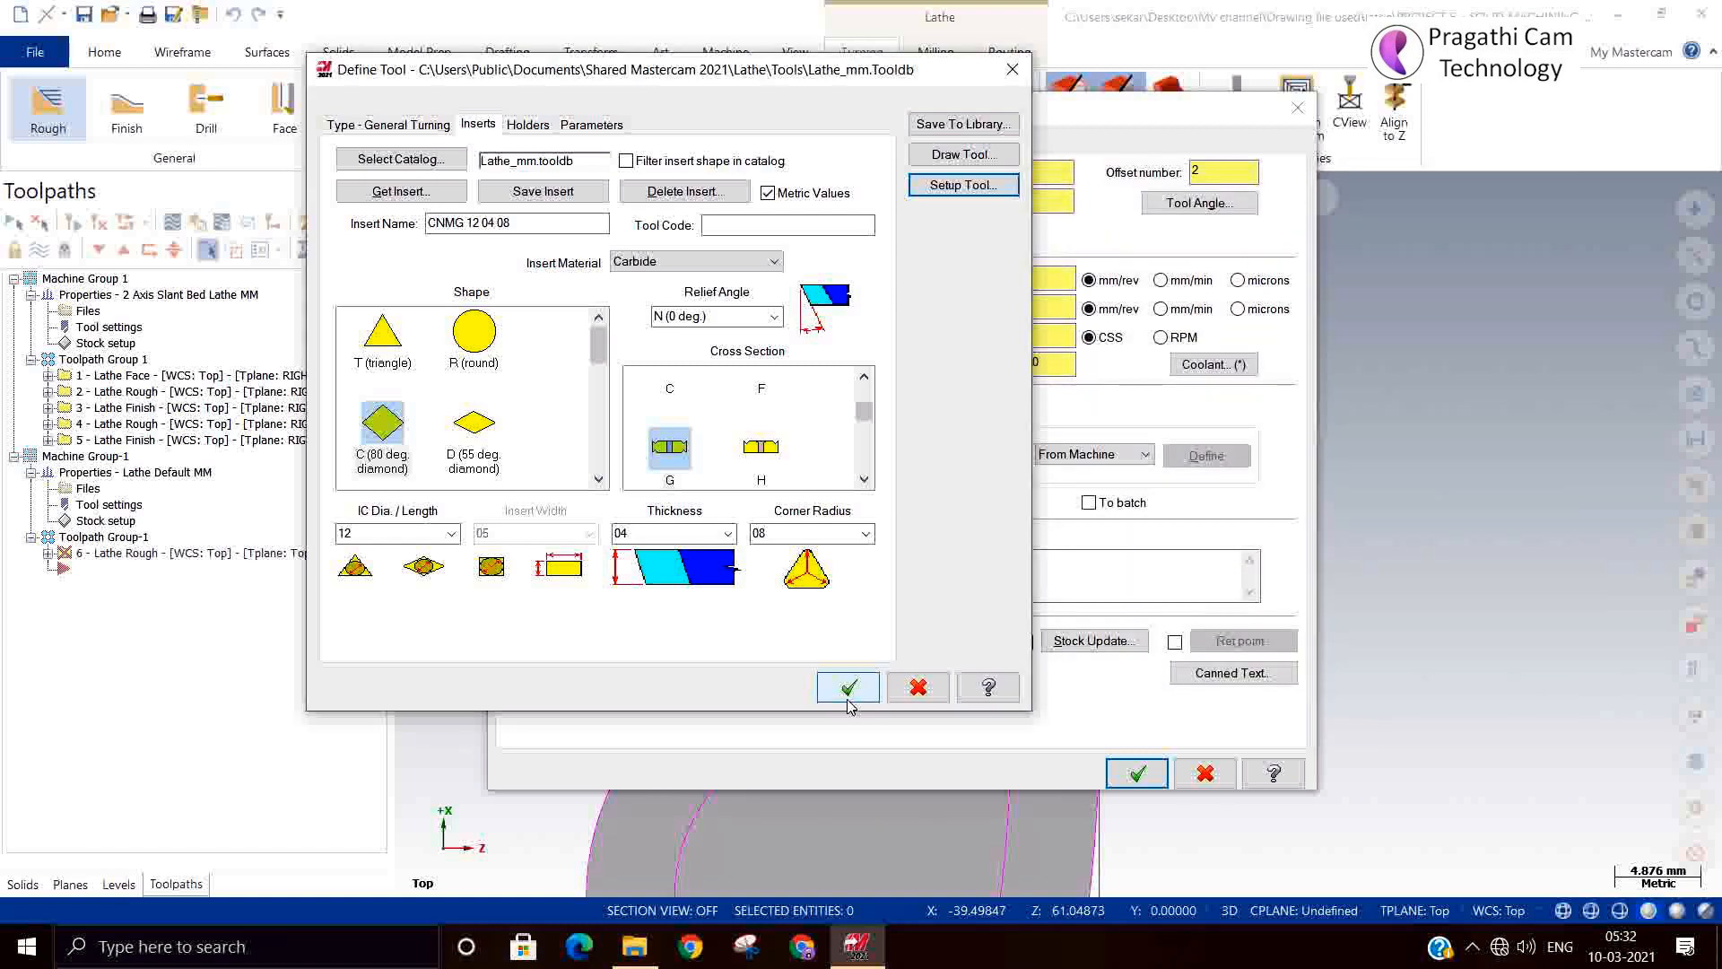
click(848, 695)
click(614, 368)
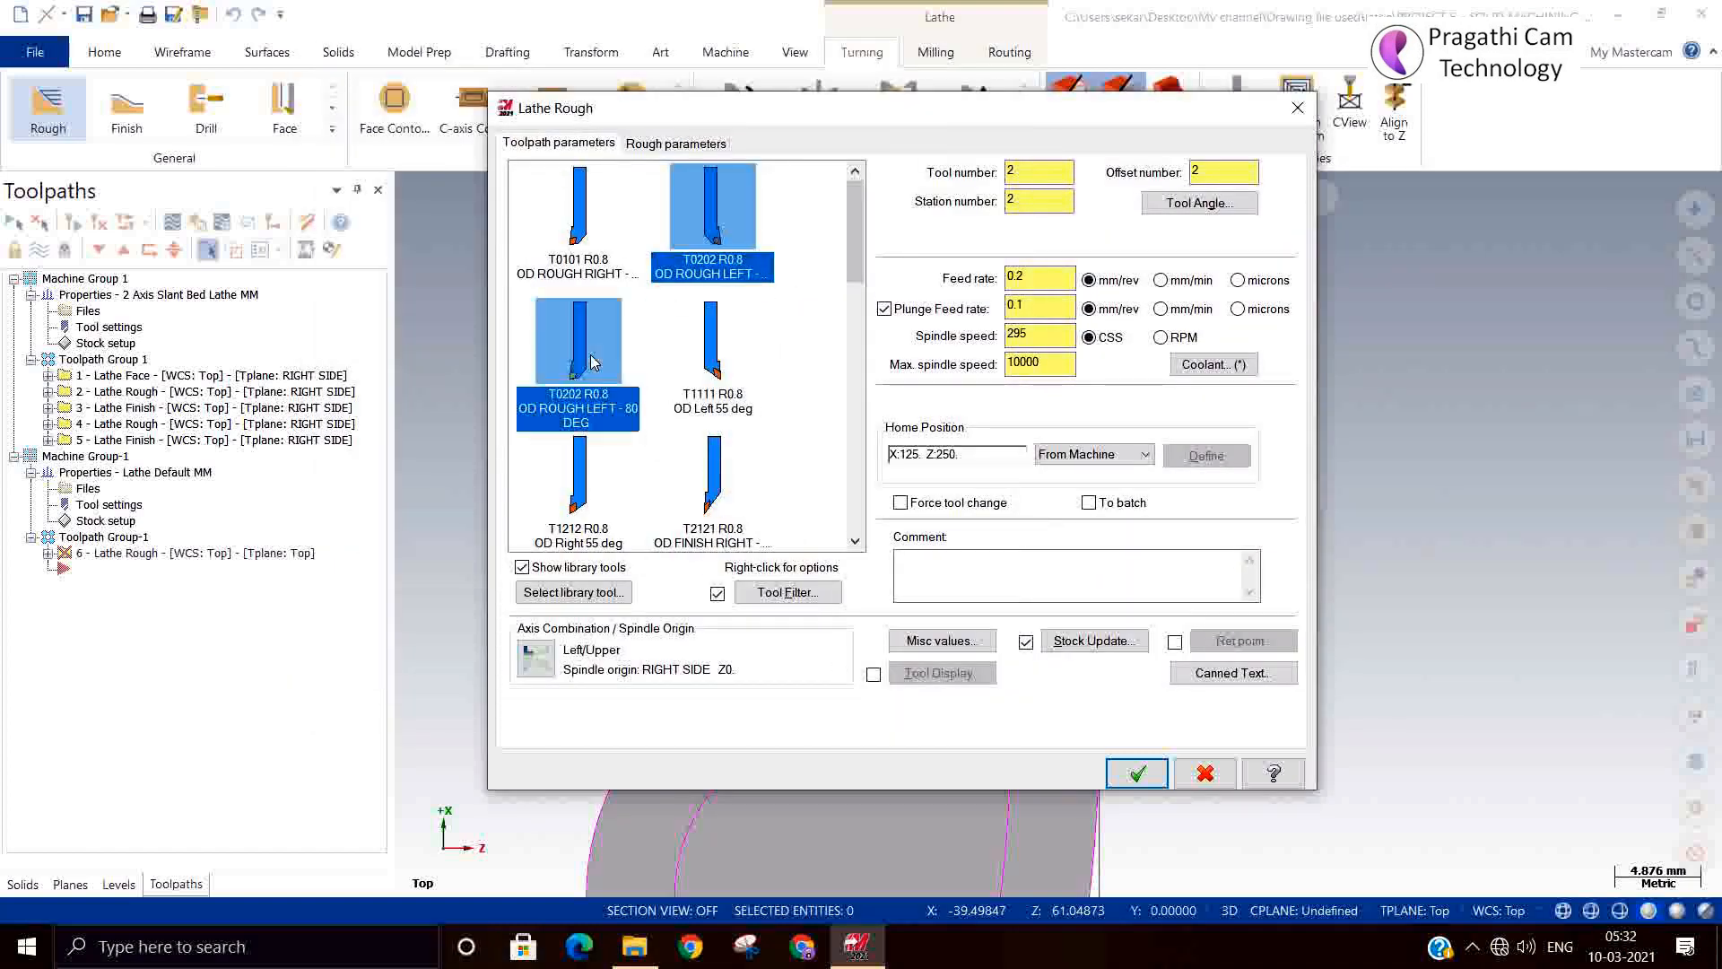
Set the roughing stock recognition to Use stock for outer boundary and the depth of cut to 1.0.
click(682, 143)
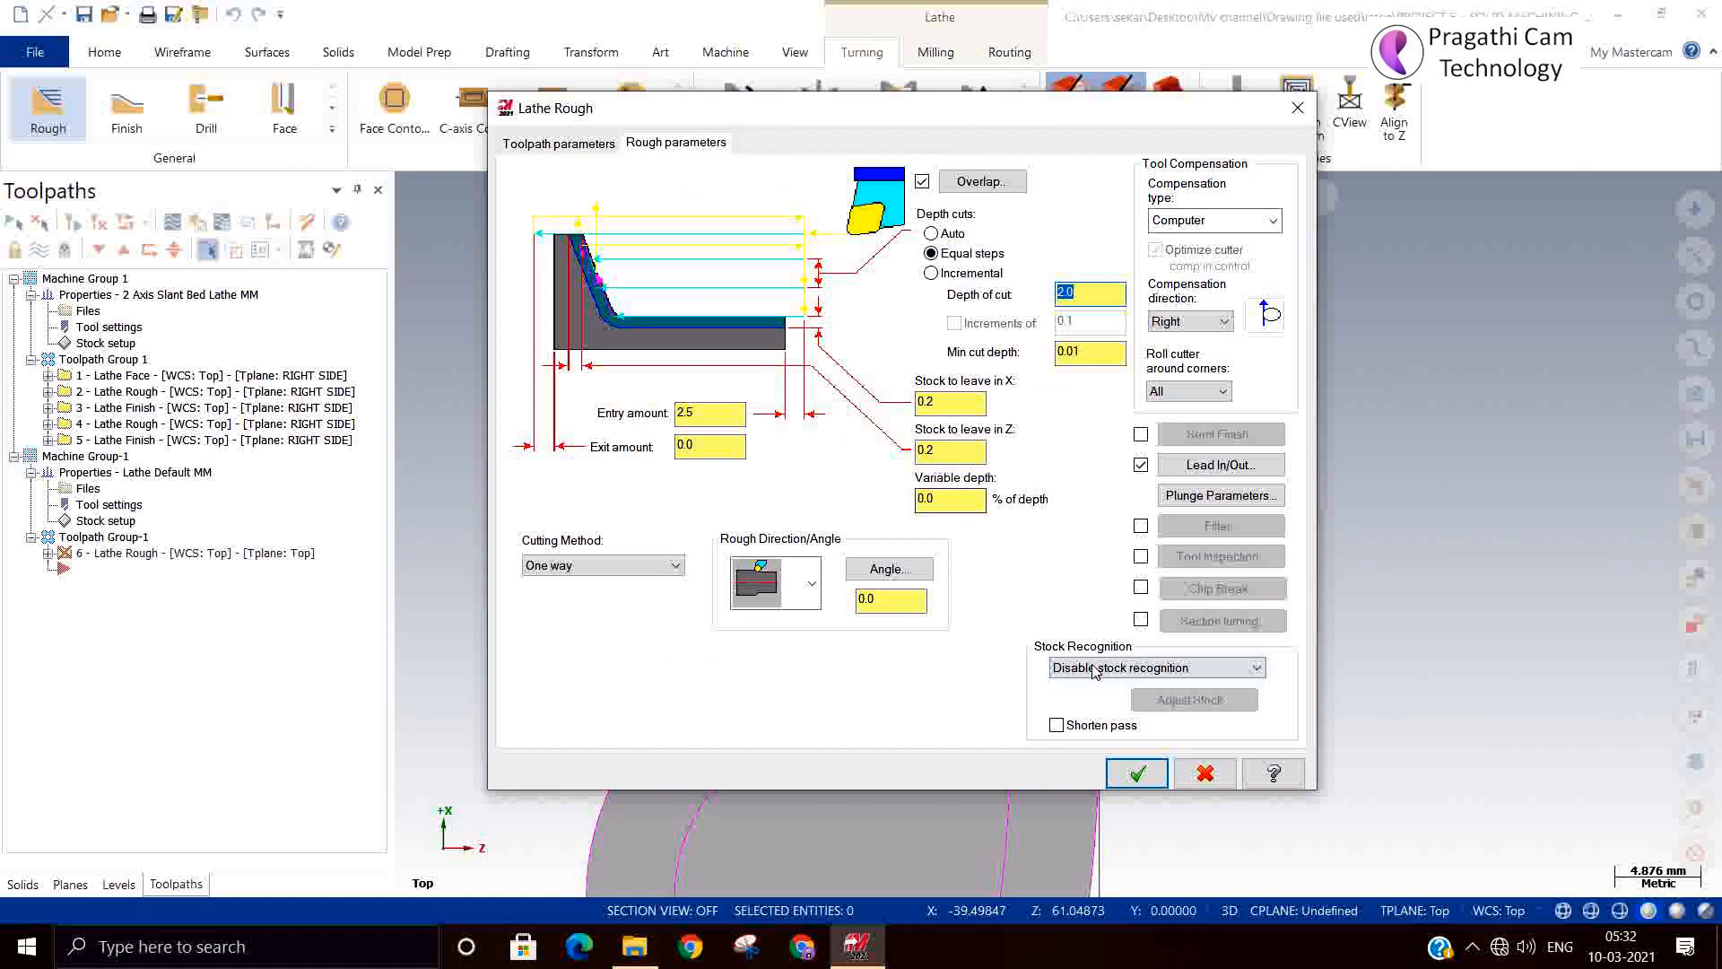
click(1193, 667)
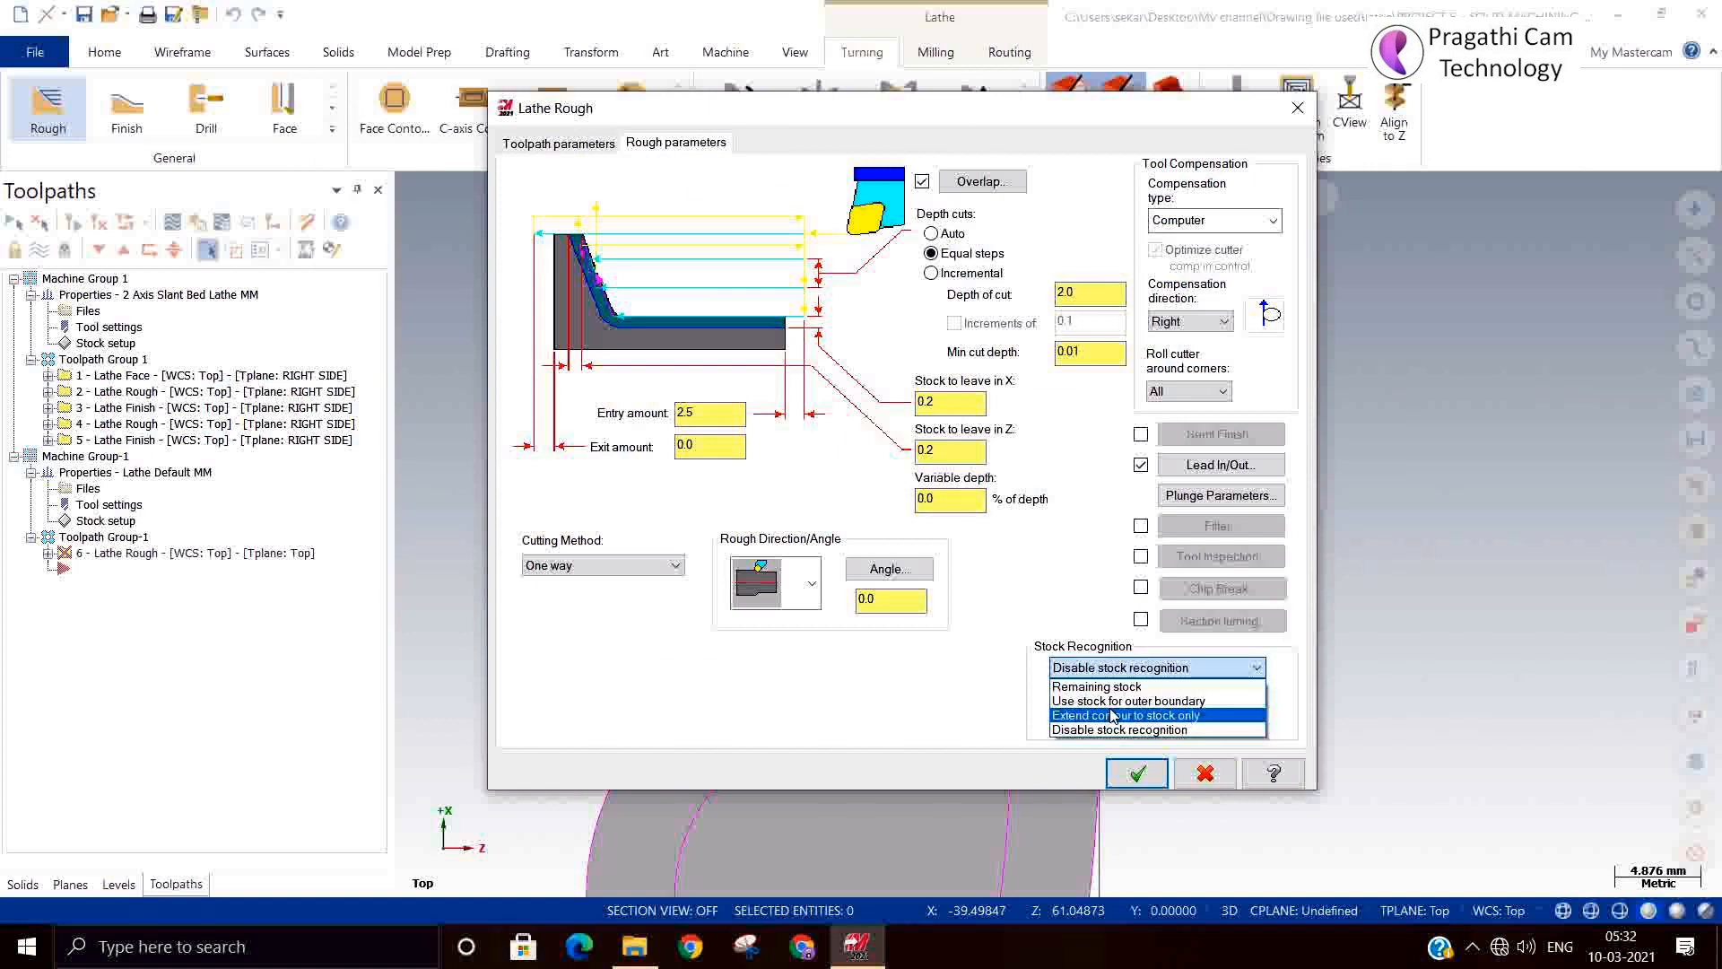
click(1112, 700)
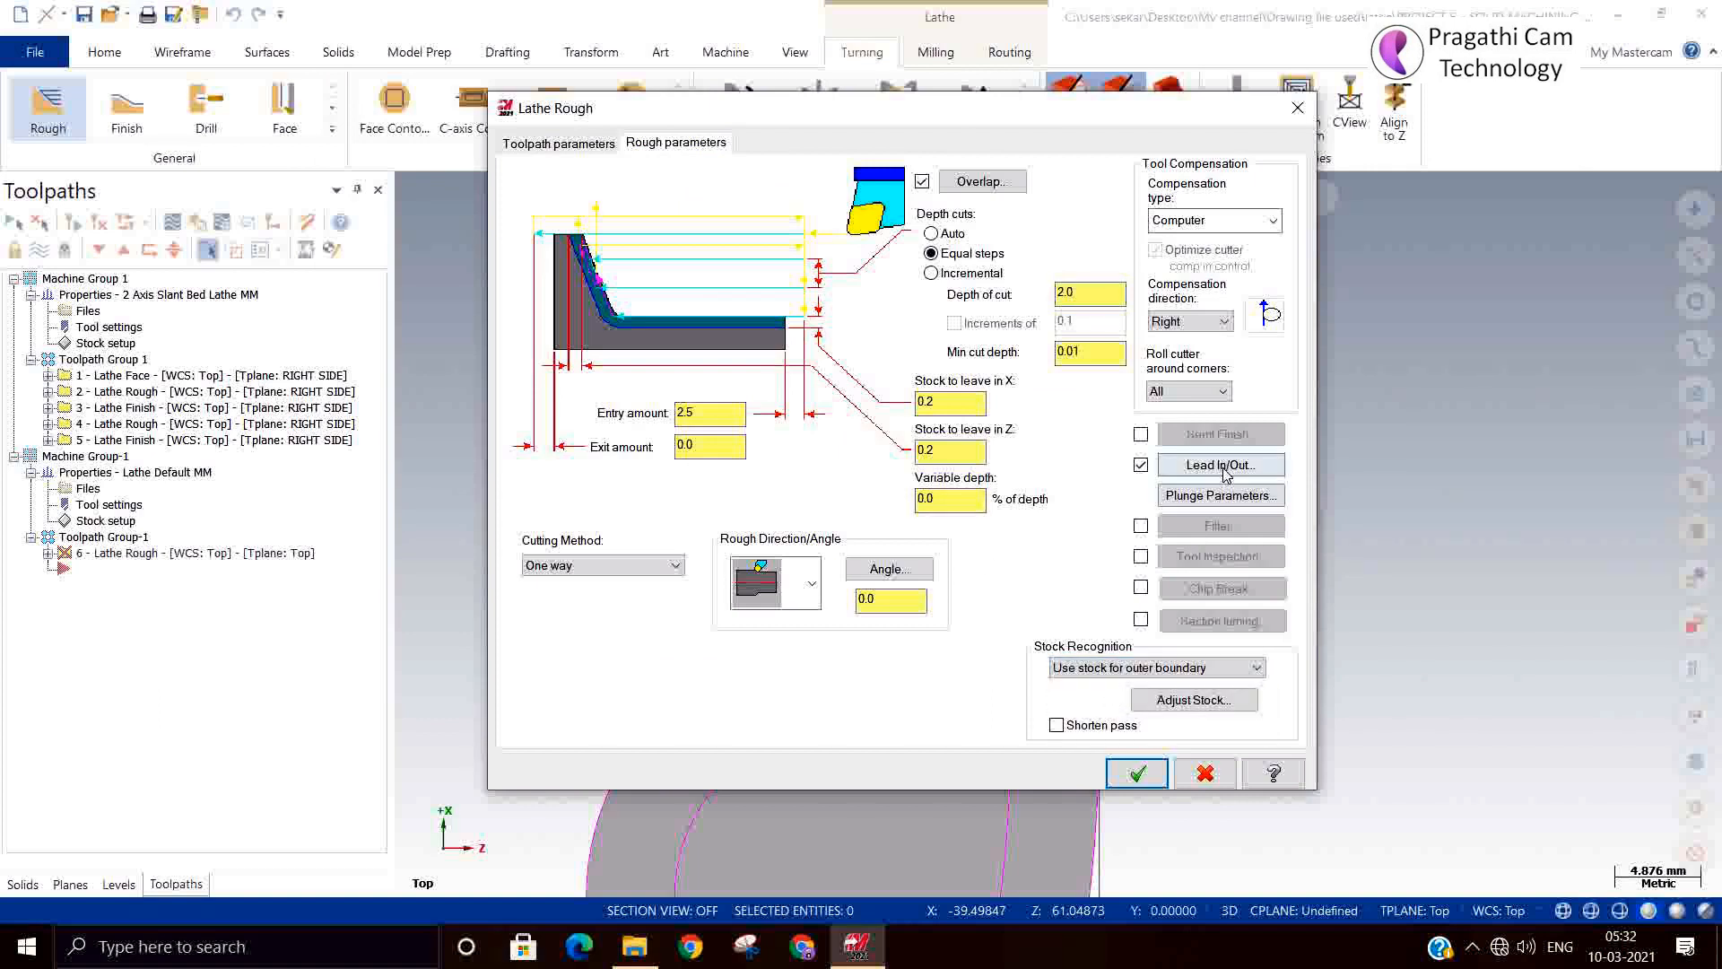
click(1068, 299)
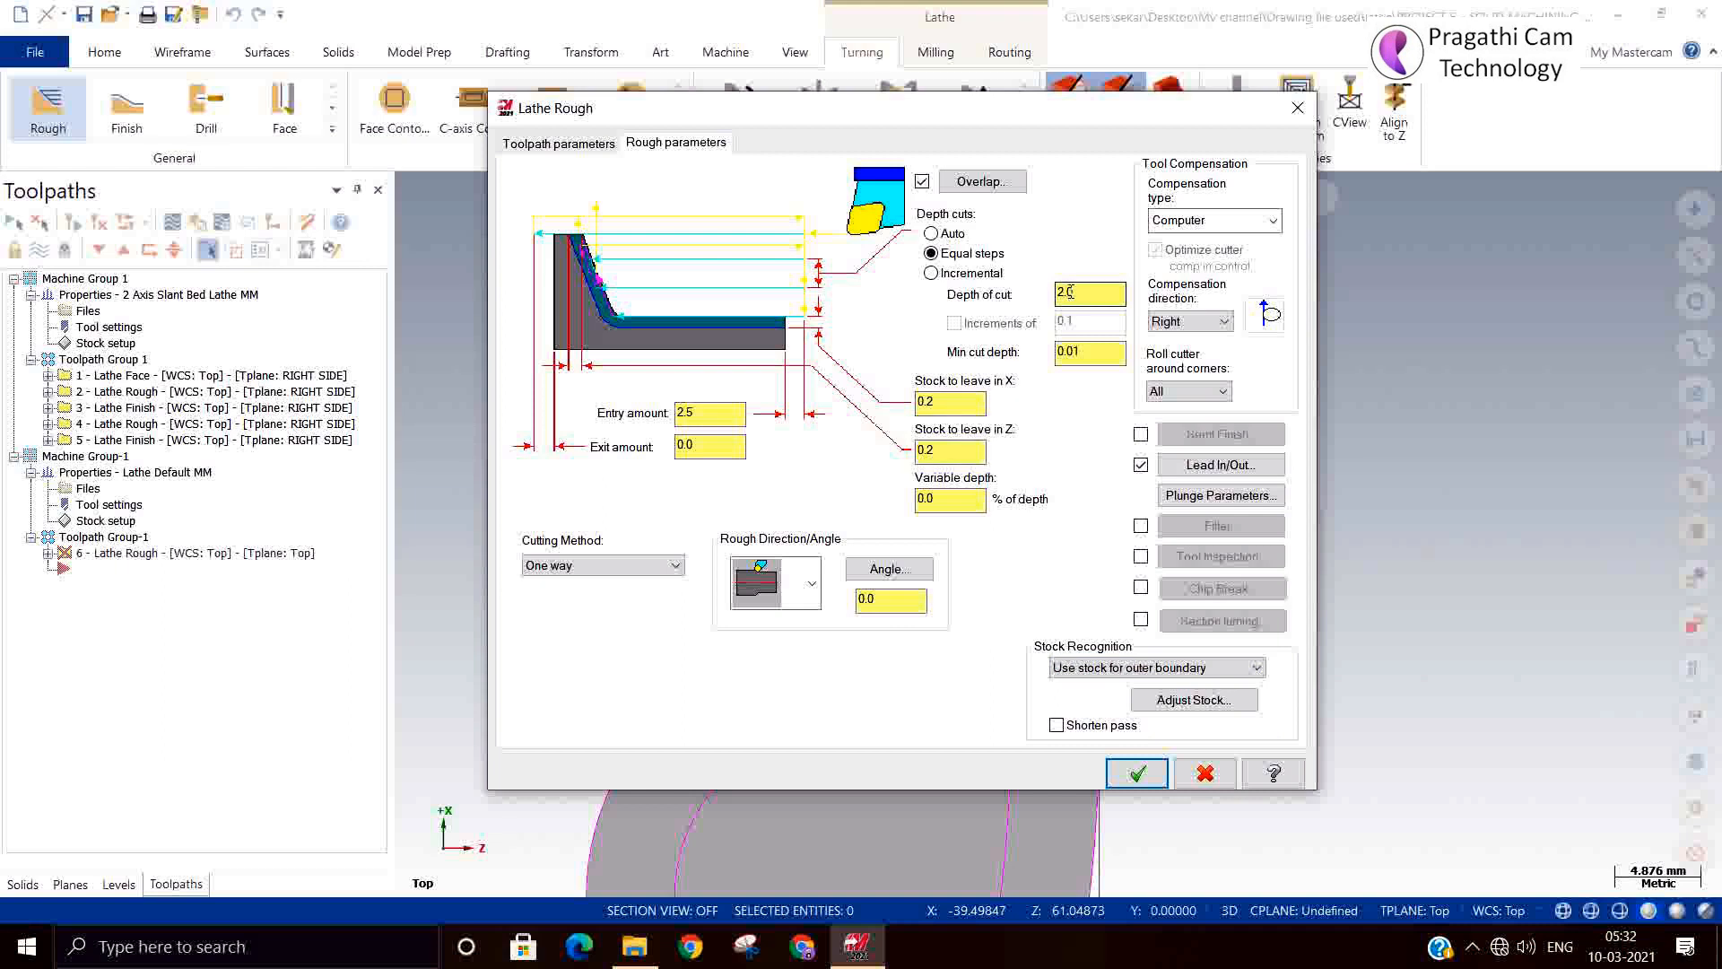
double_click(1084, 291)
Enable Semi Finish with its default parameters and generate the OD rough toolpath.
click(1140, 434)
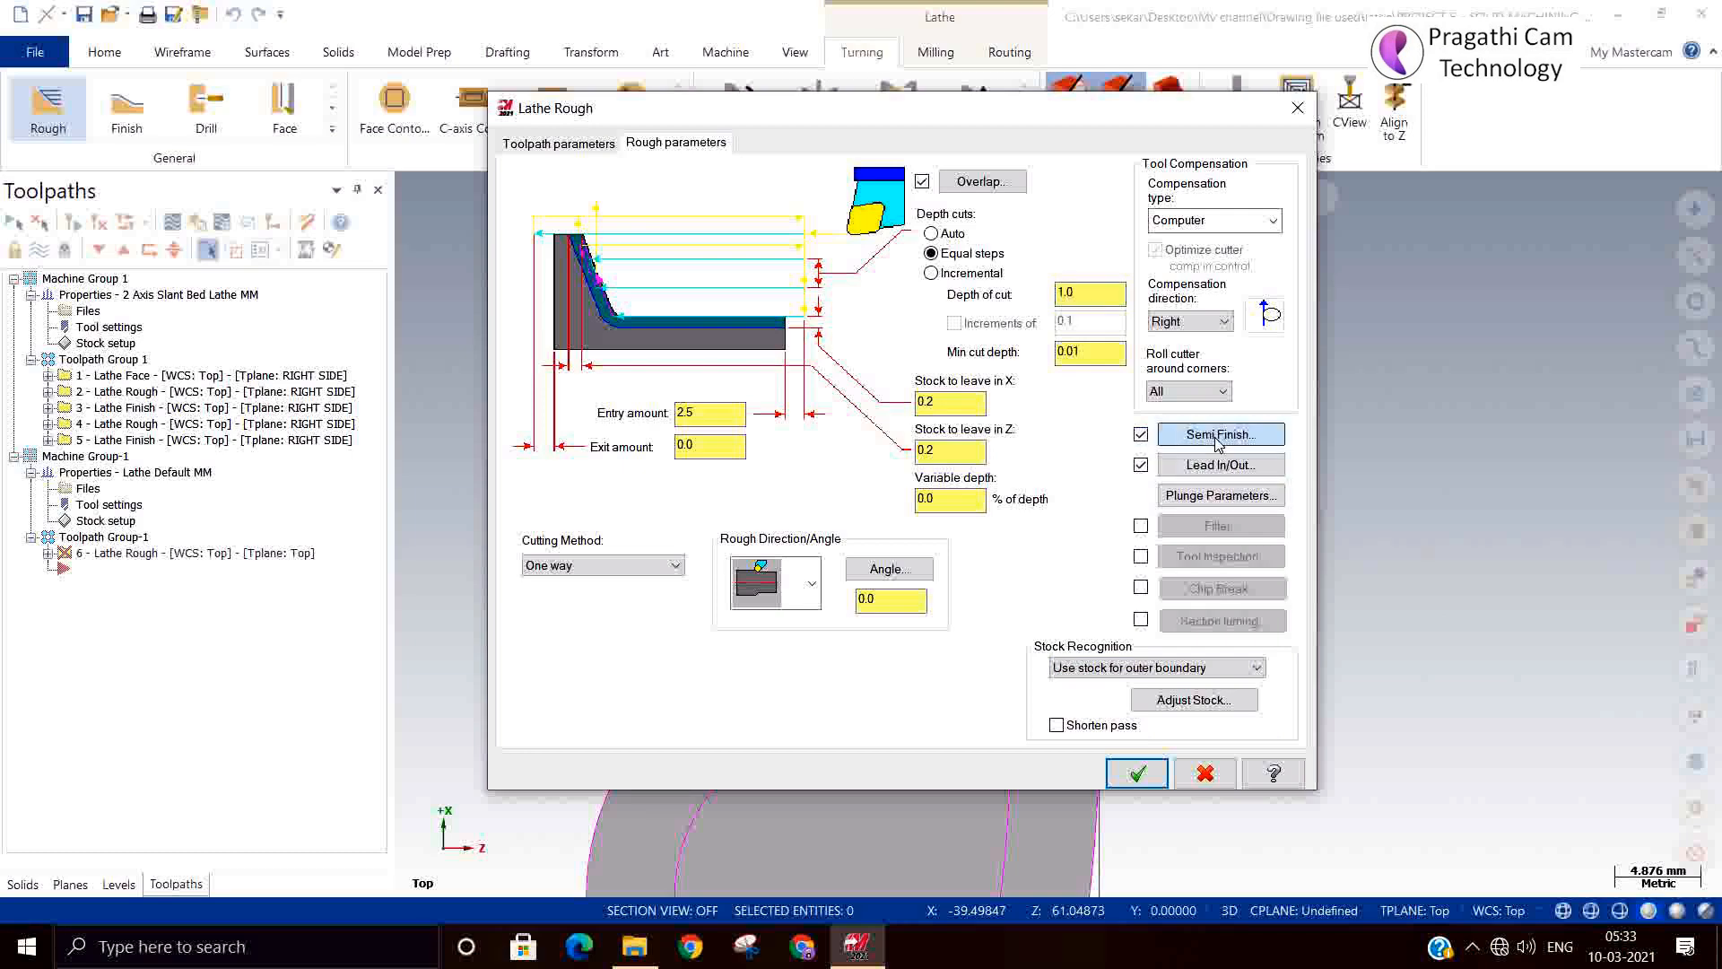
click(1220, 434)
click(839, 734)
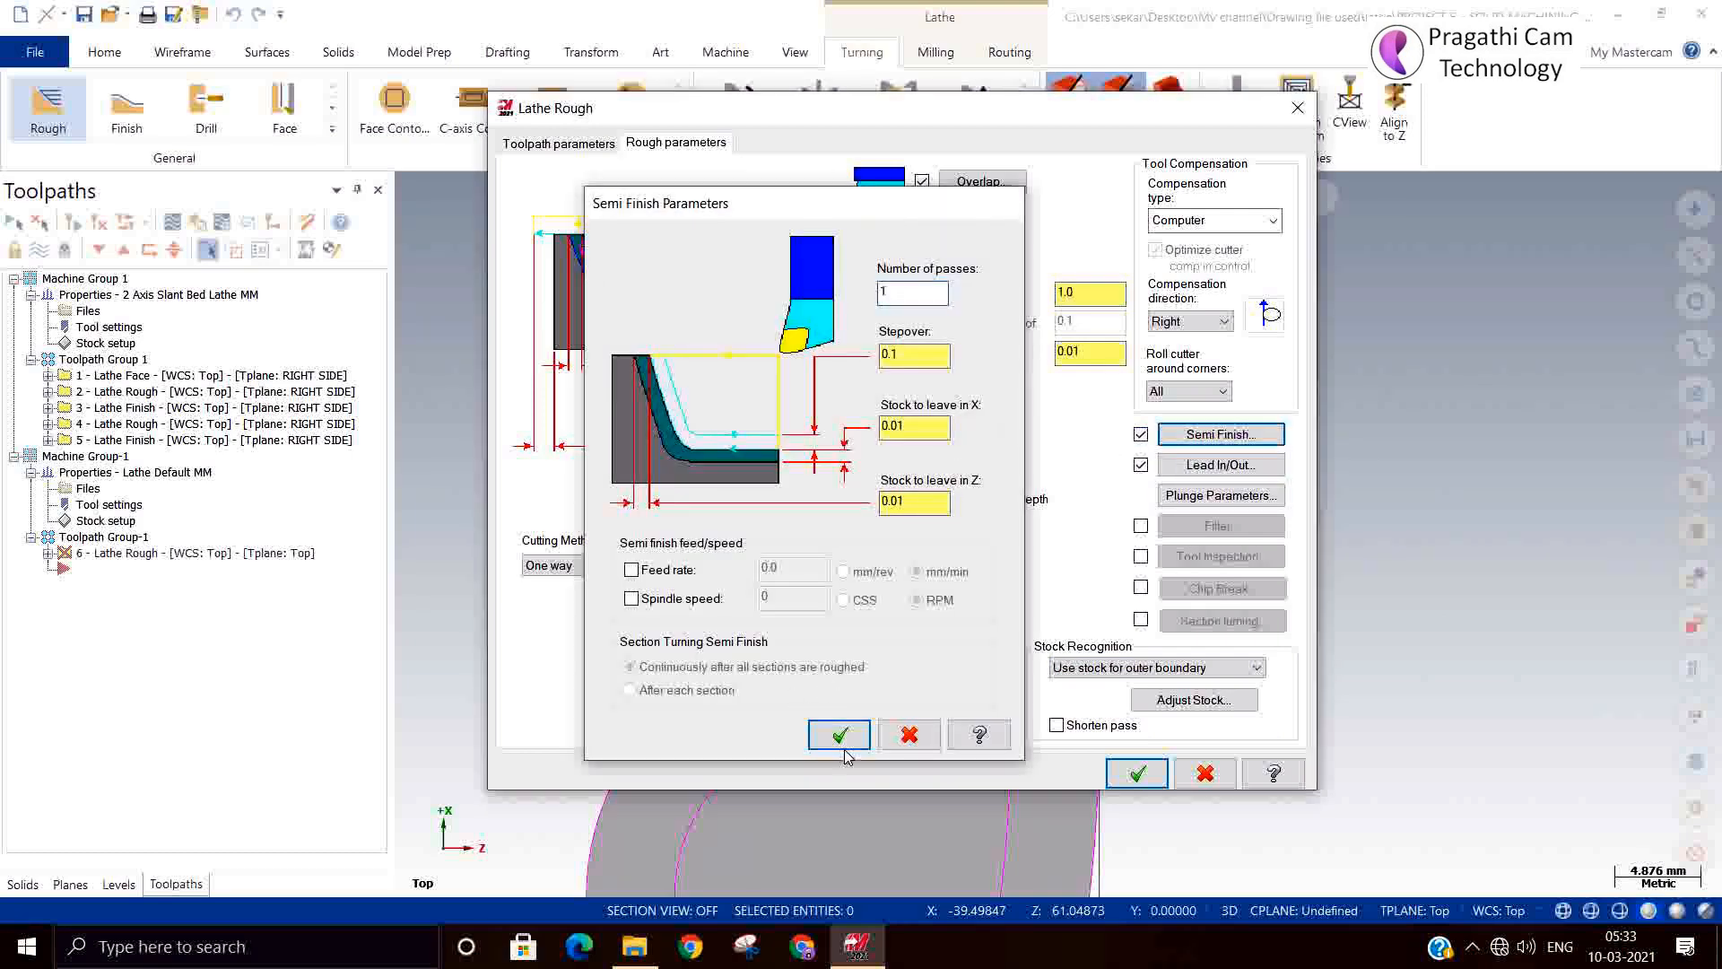
click(1137, 773)
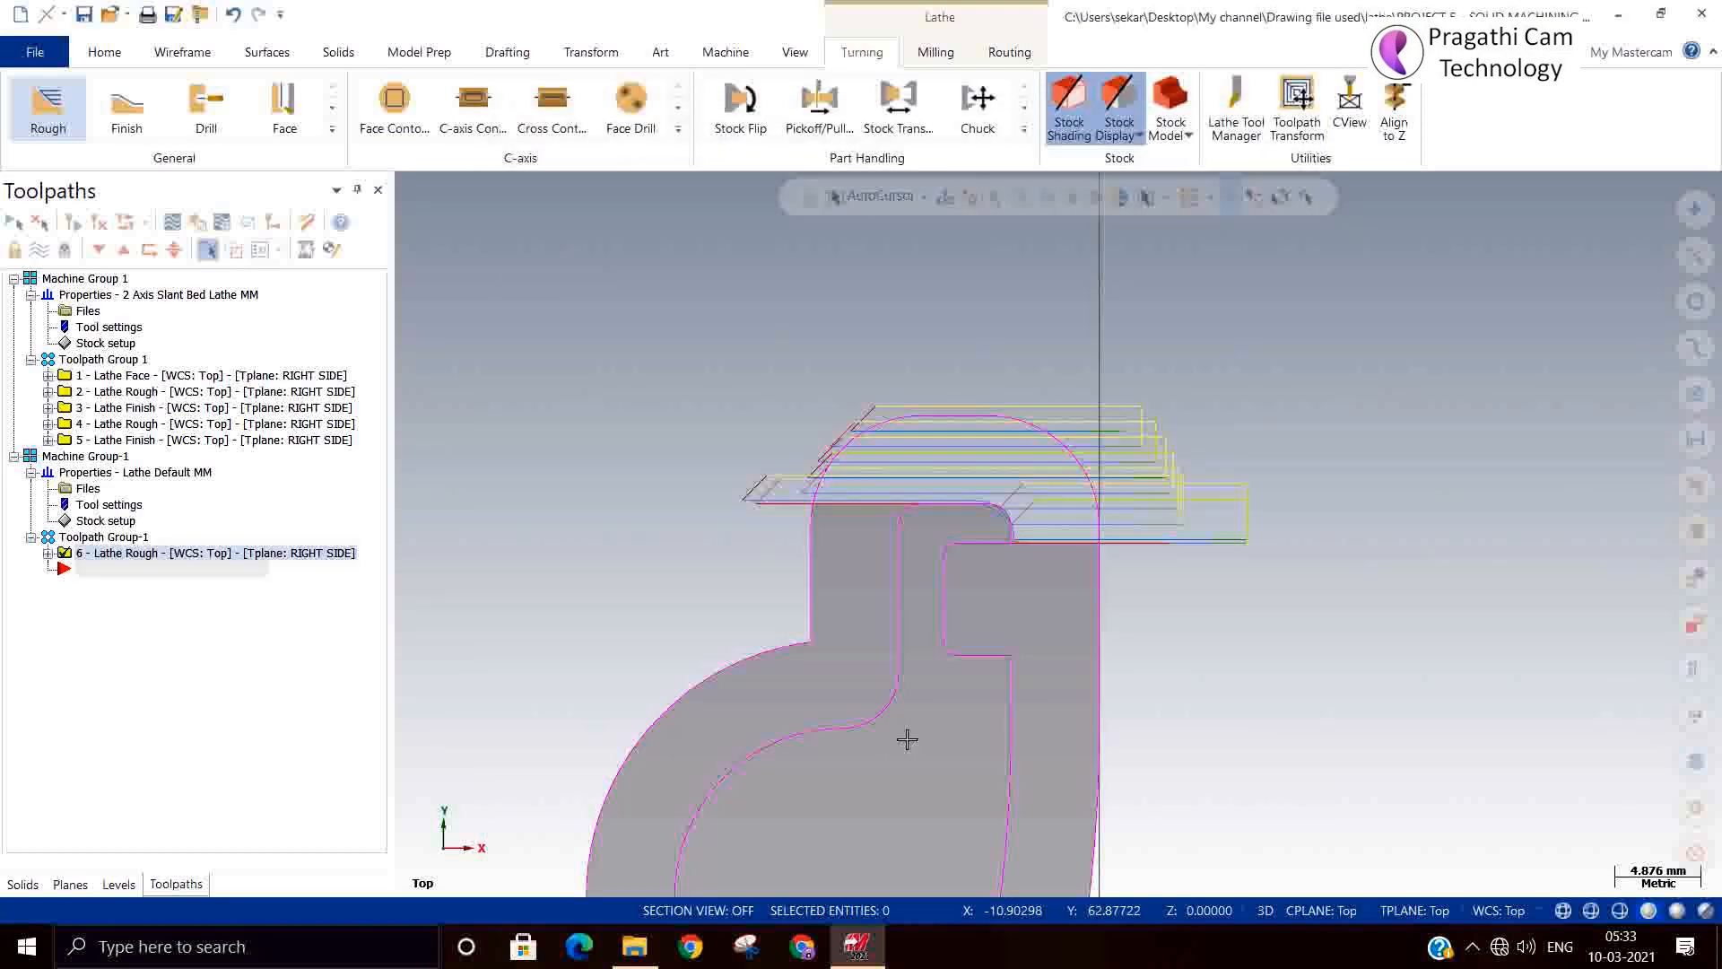
scroll(607, 427, down, 5)
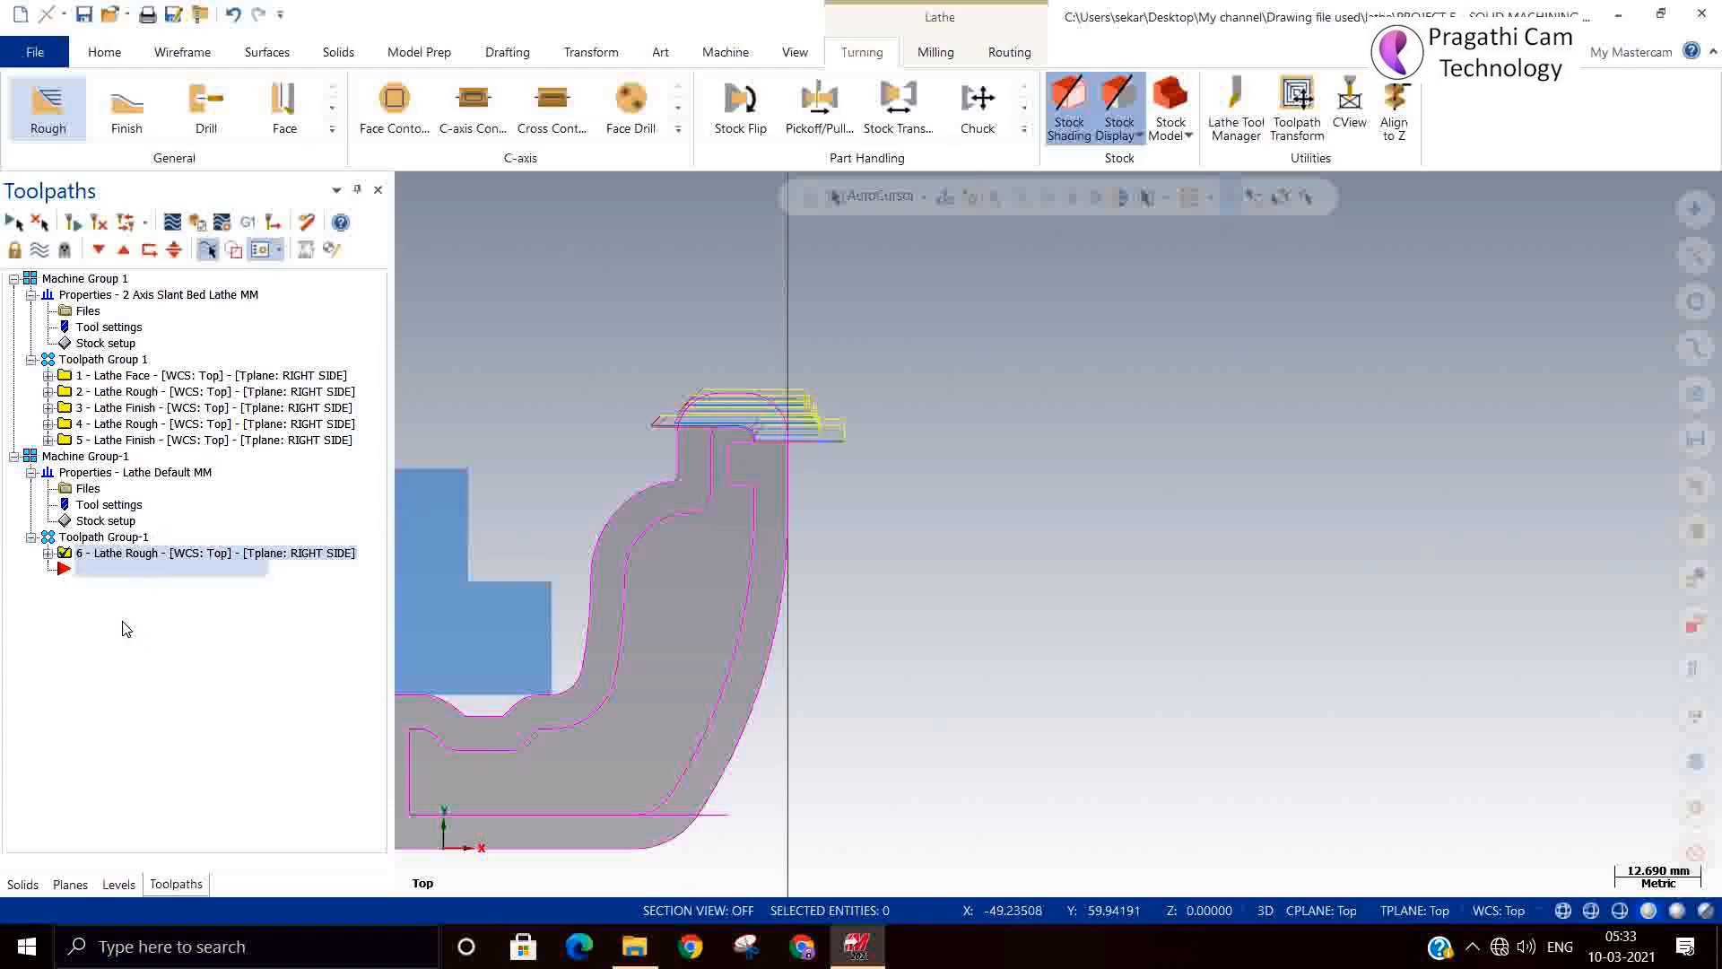
scroll(1057, 609, down, 1)
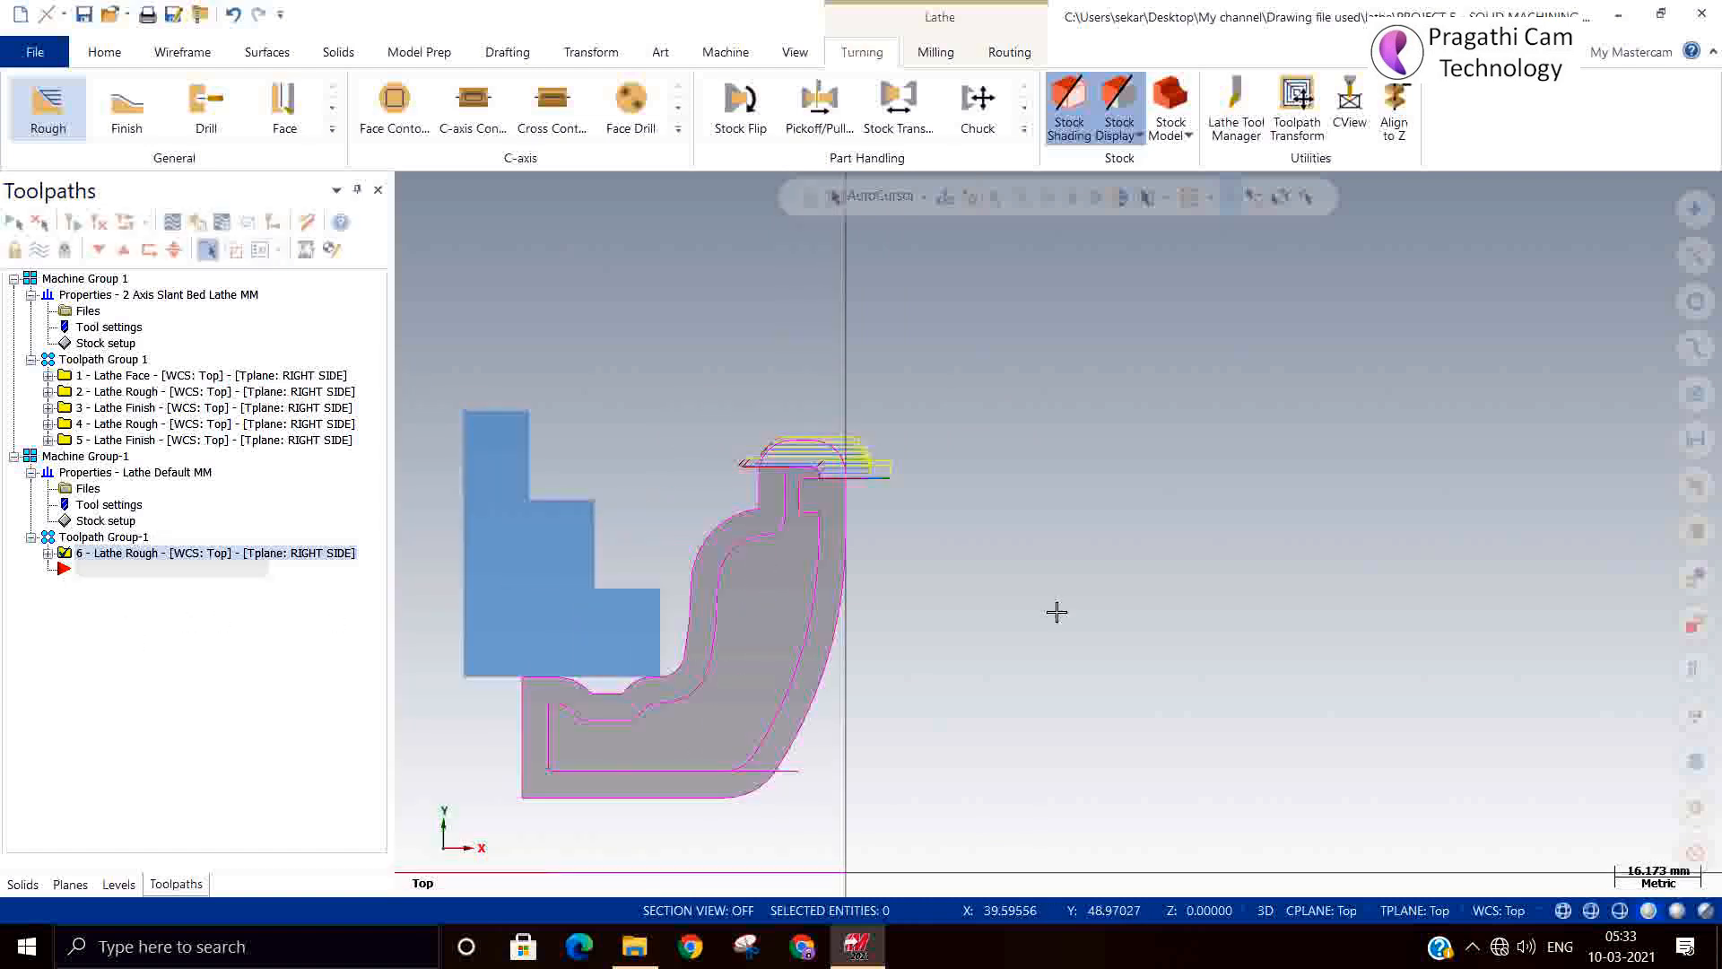
right_click(173, 616)
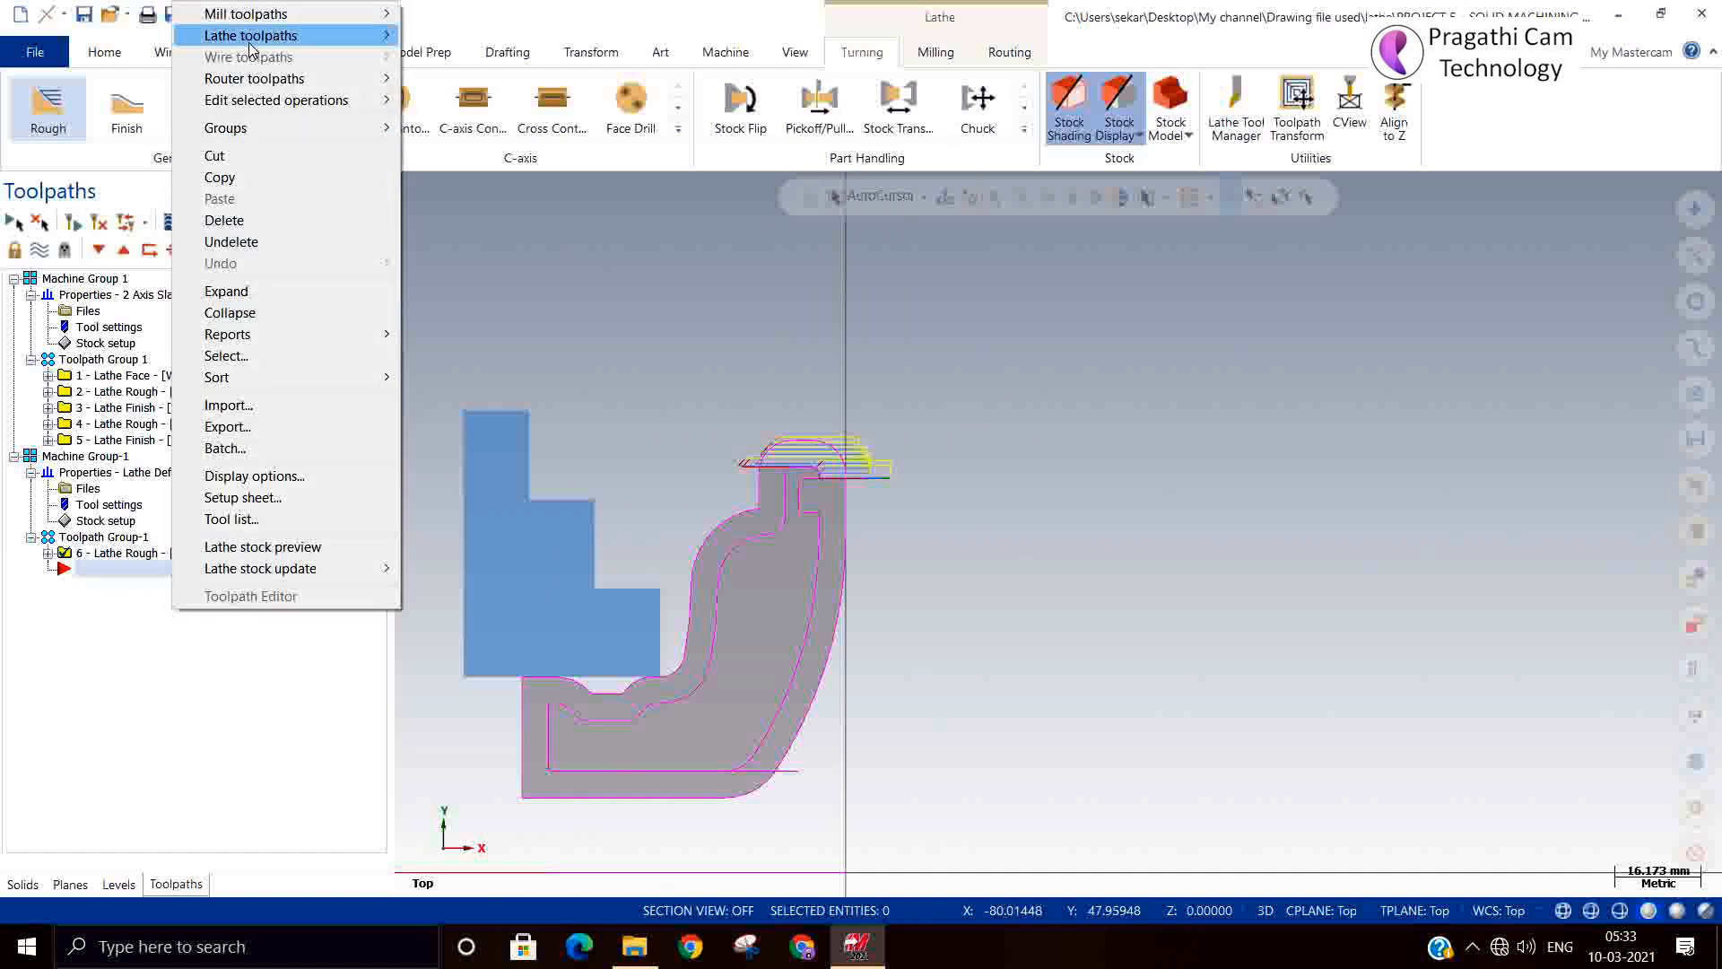
mouse_move(251, 39)
click(445, 57)
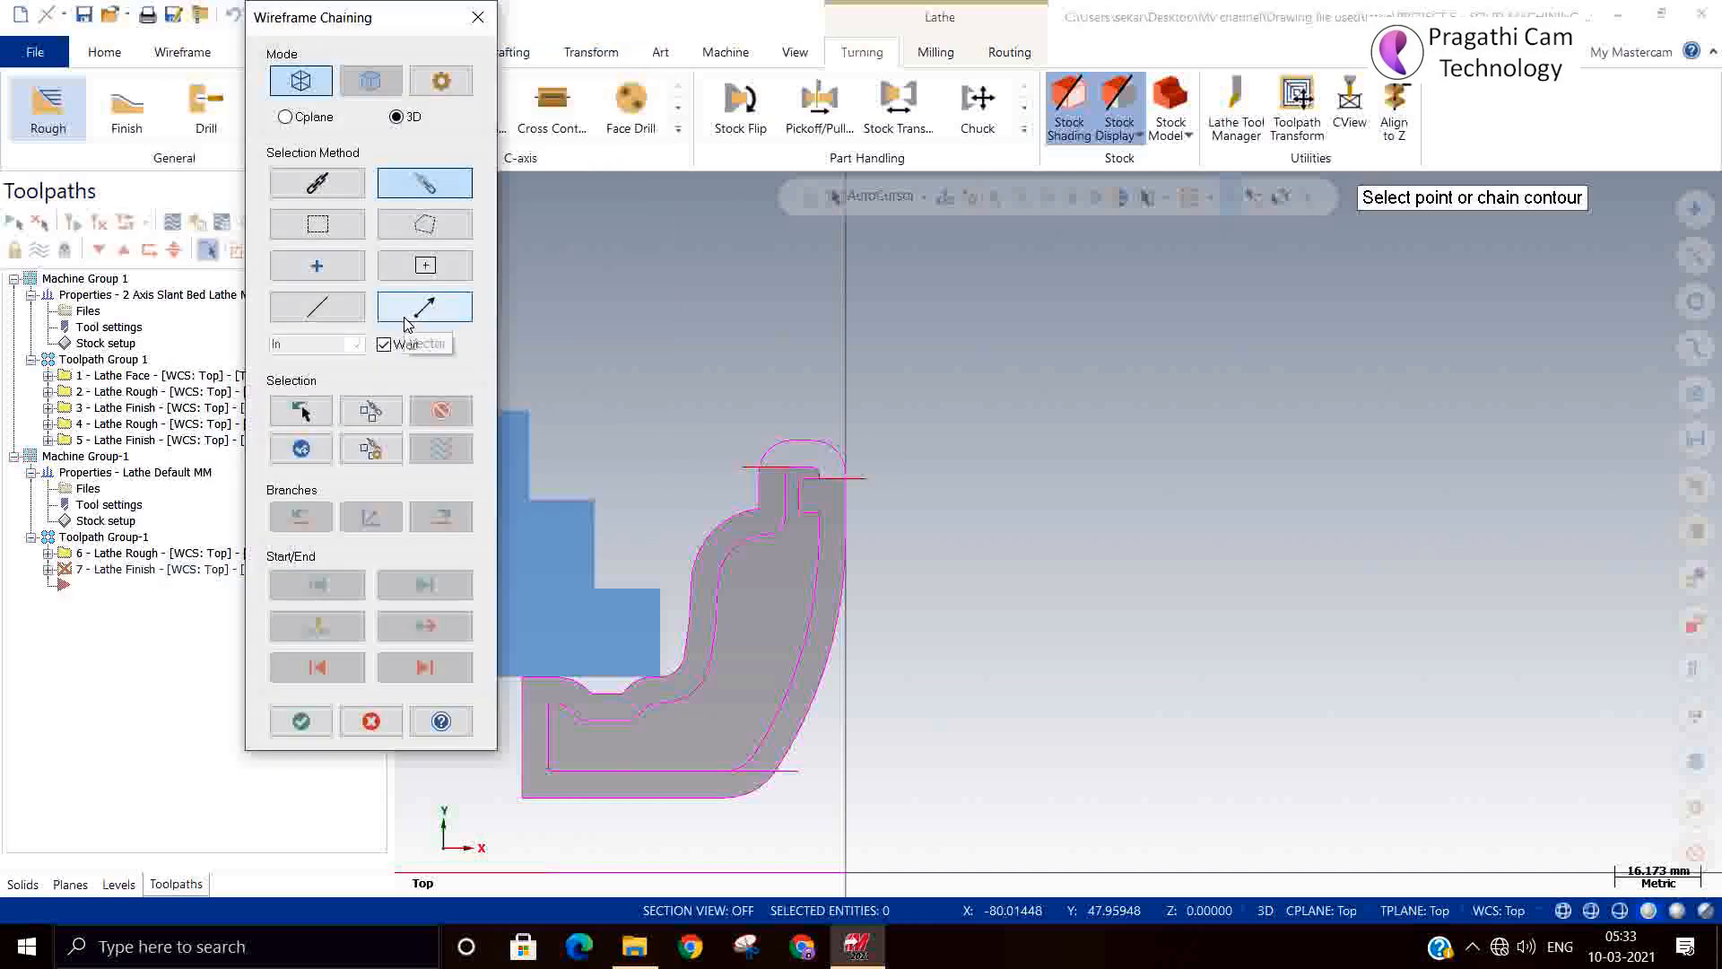
click(422, 184)
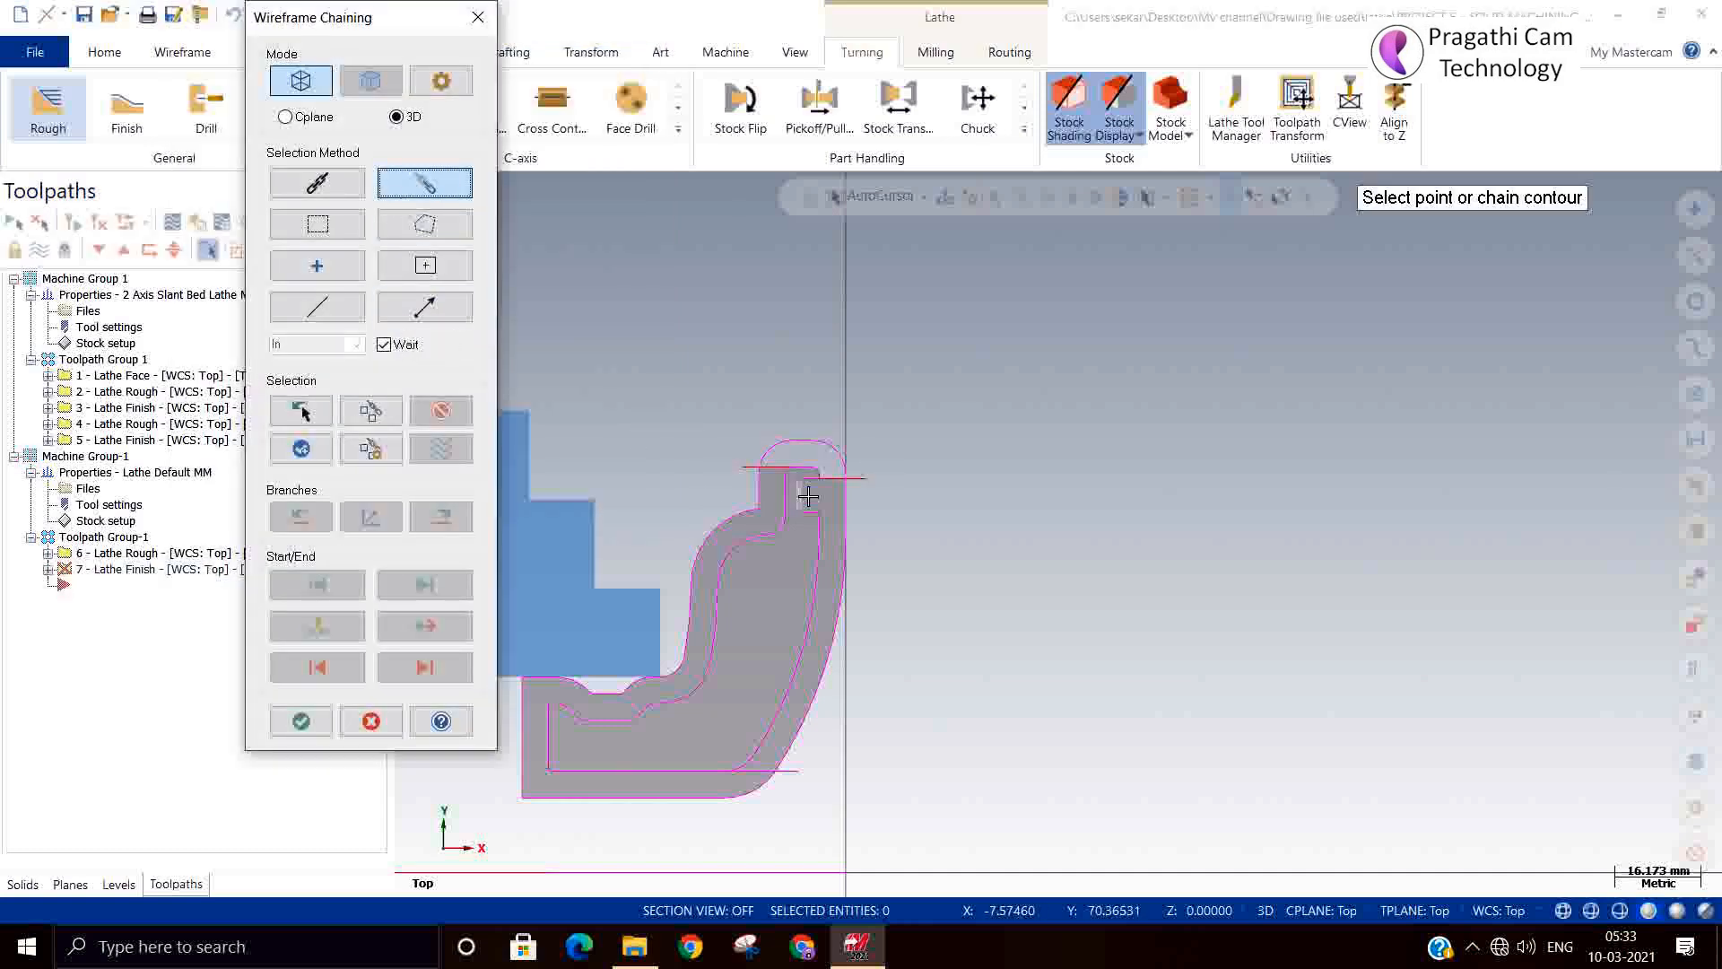
scroll(809, 496, up, 4)
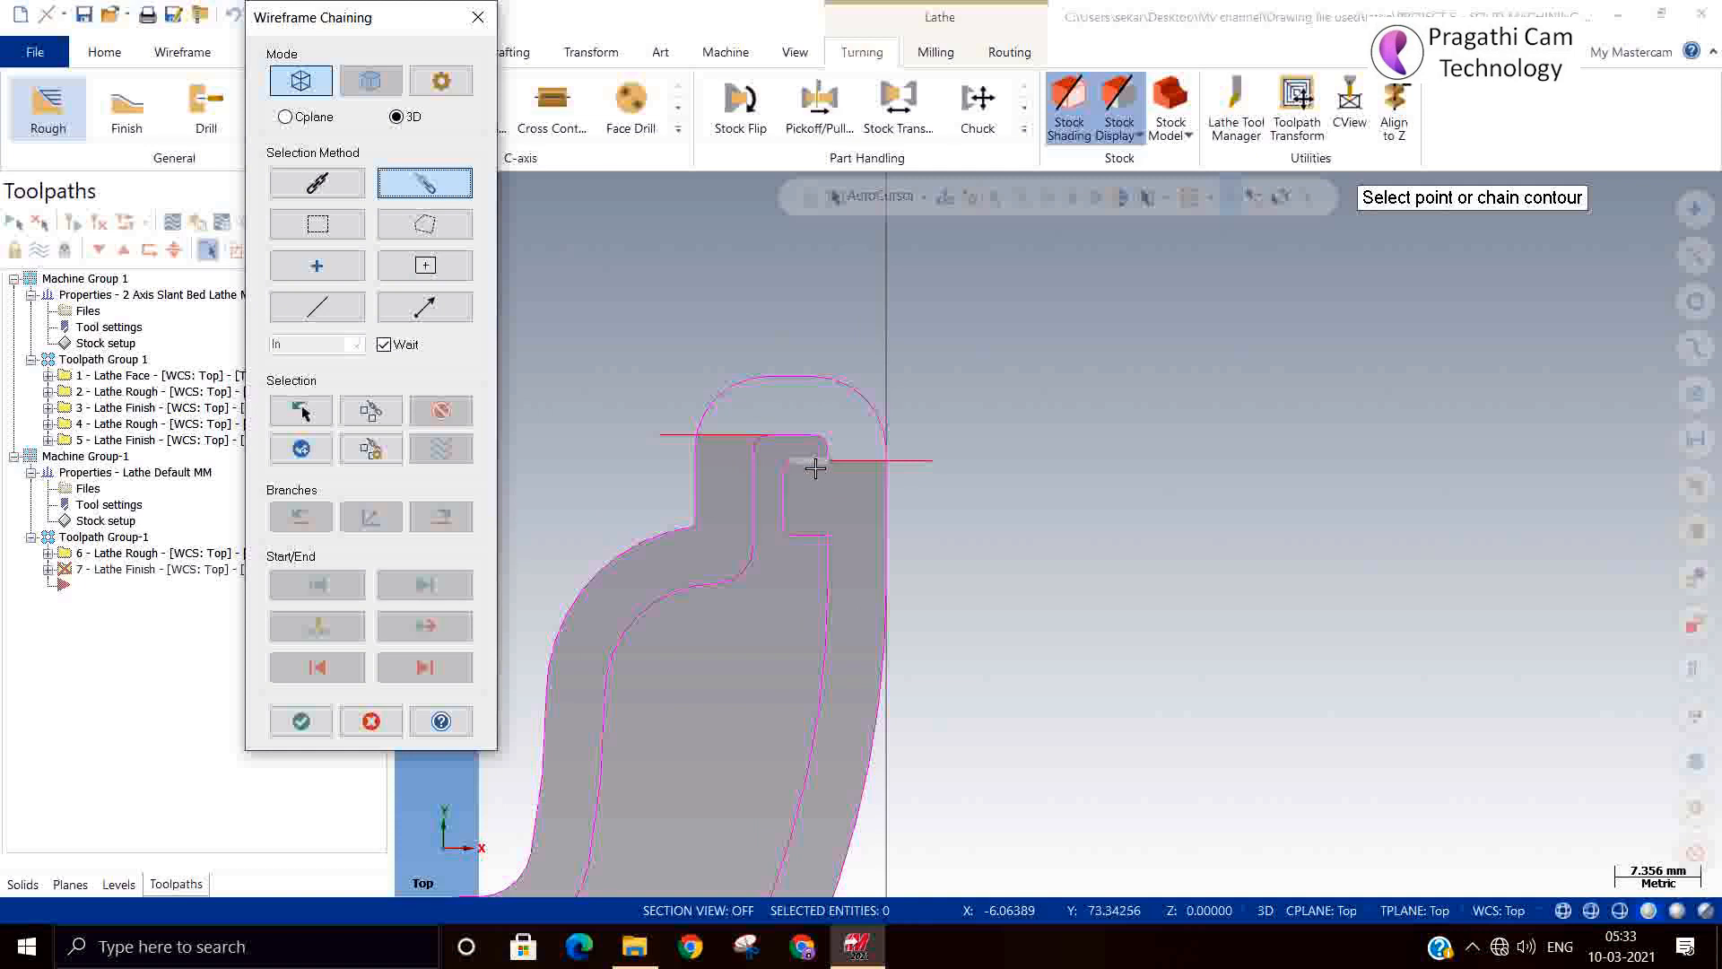
click(913, 460)
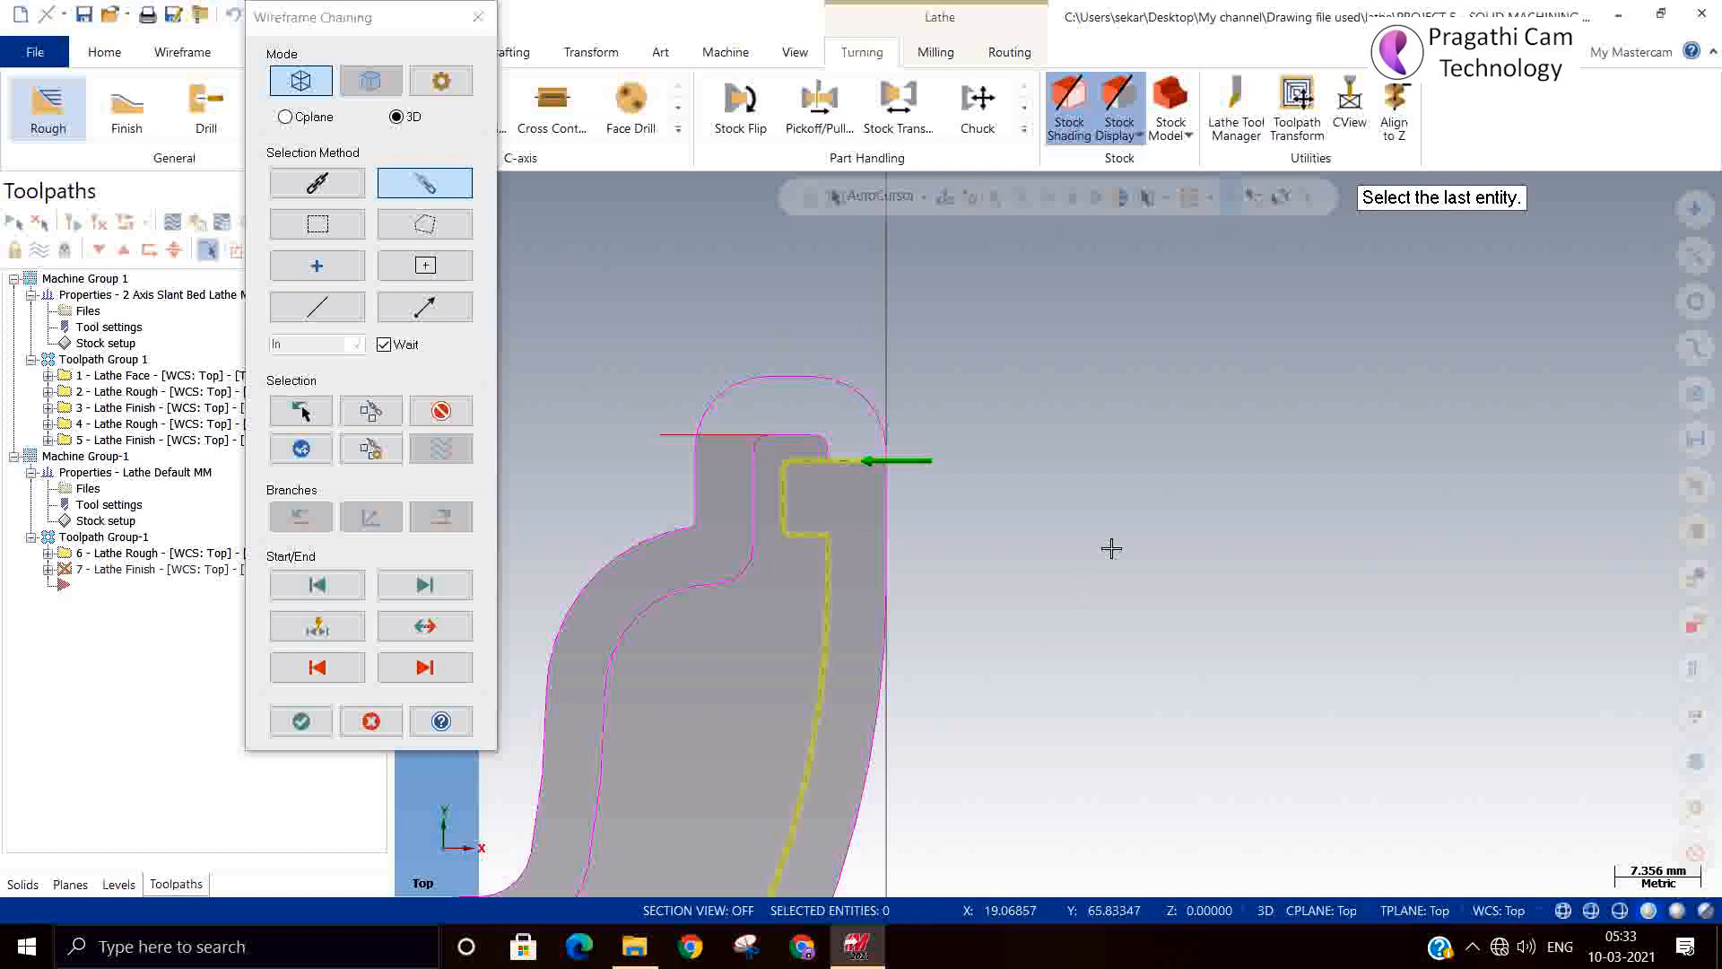
scroll(1095, 422, down, 3)
scroll(949, 838, up, 2)
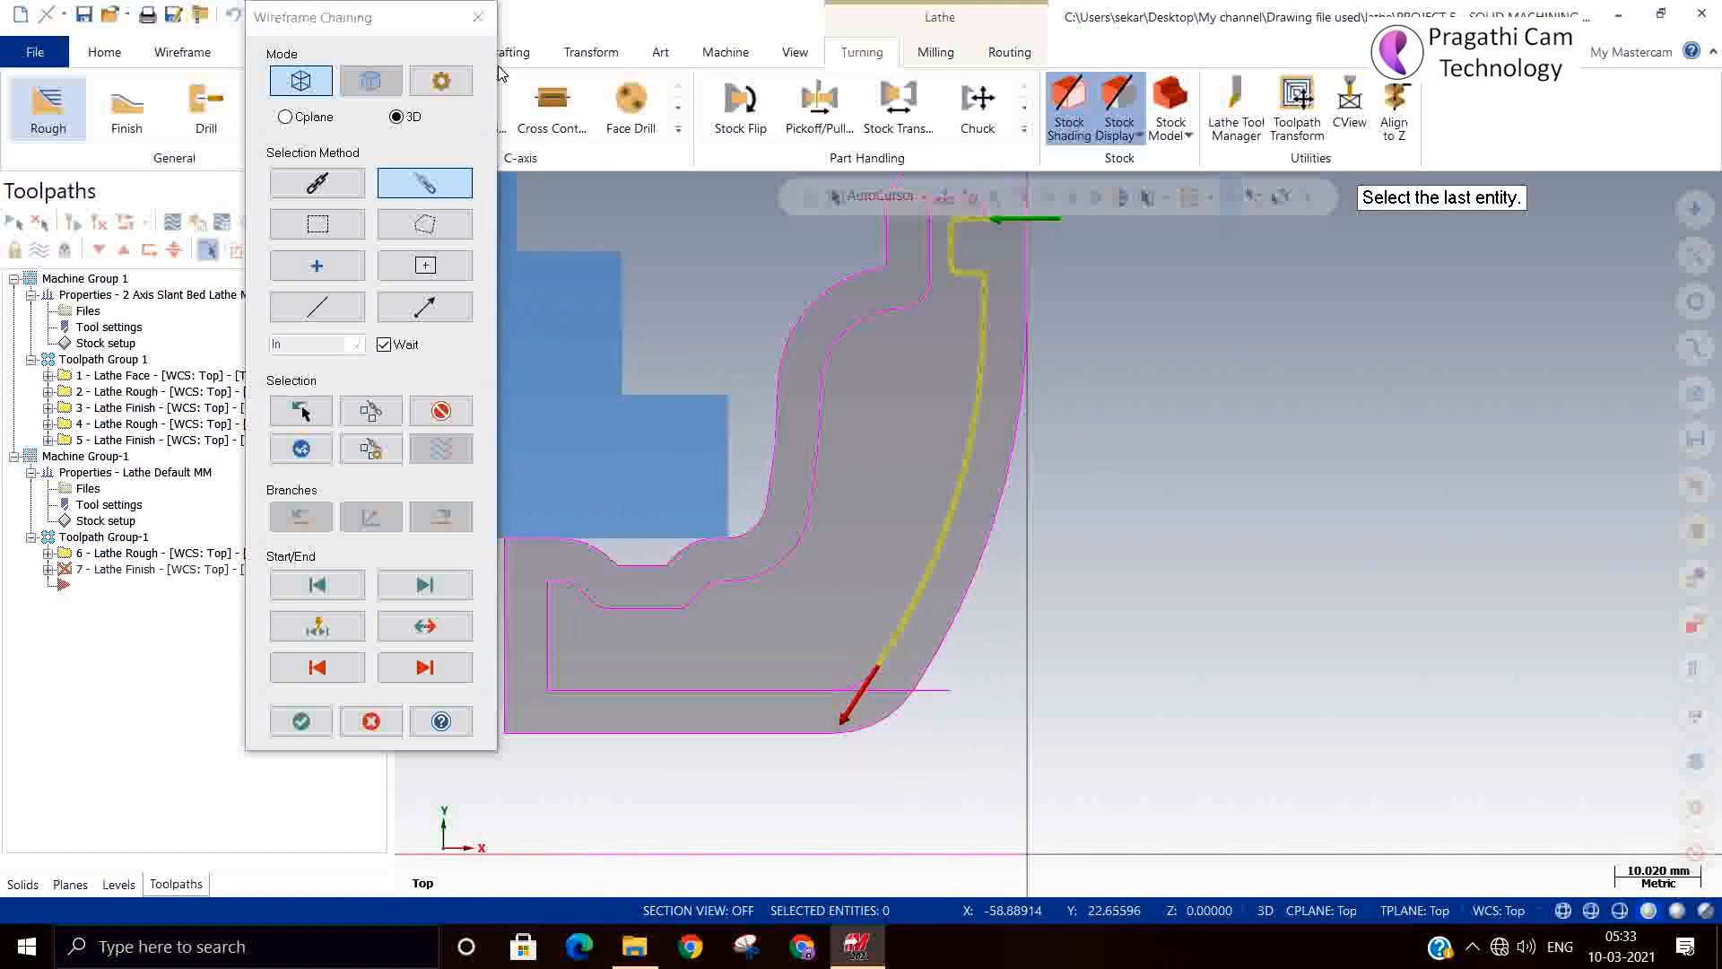
click(478, 17)
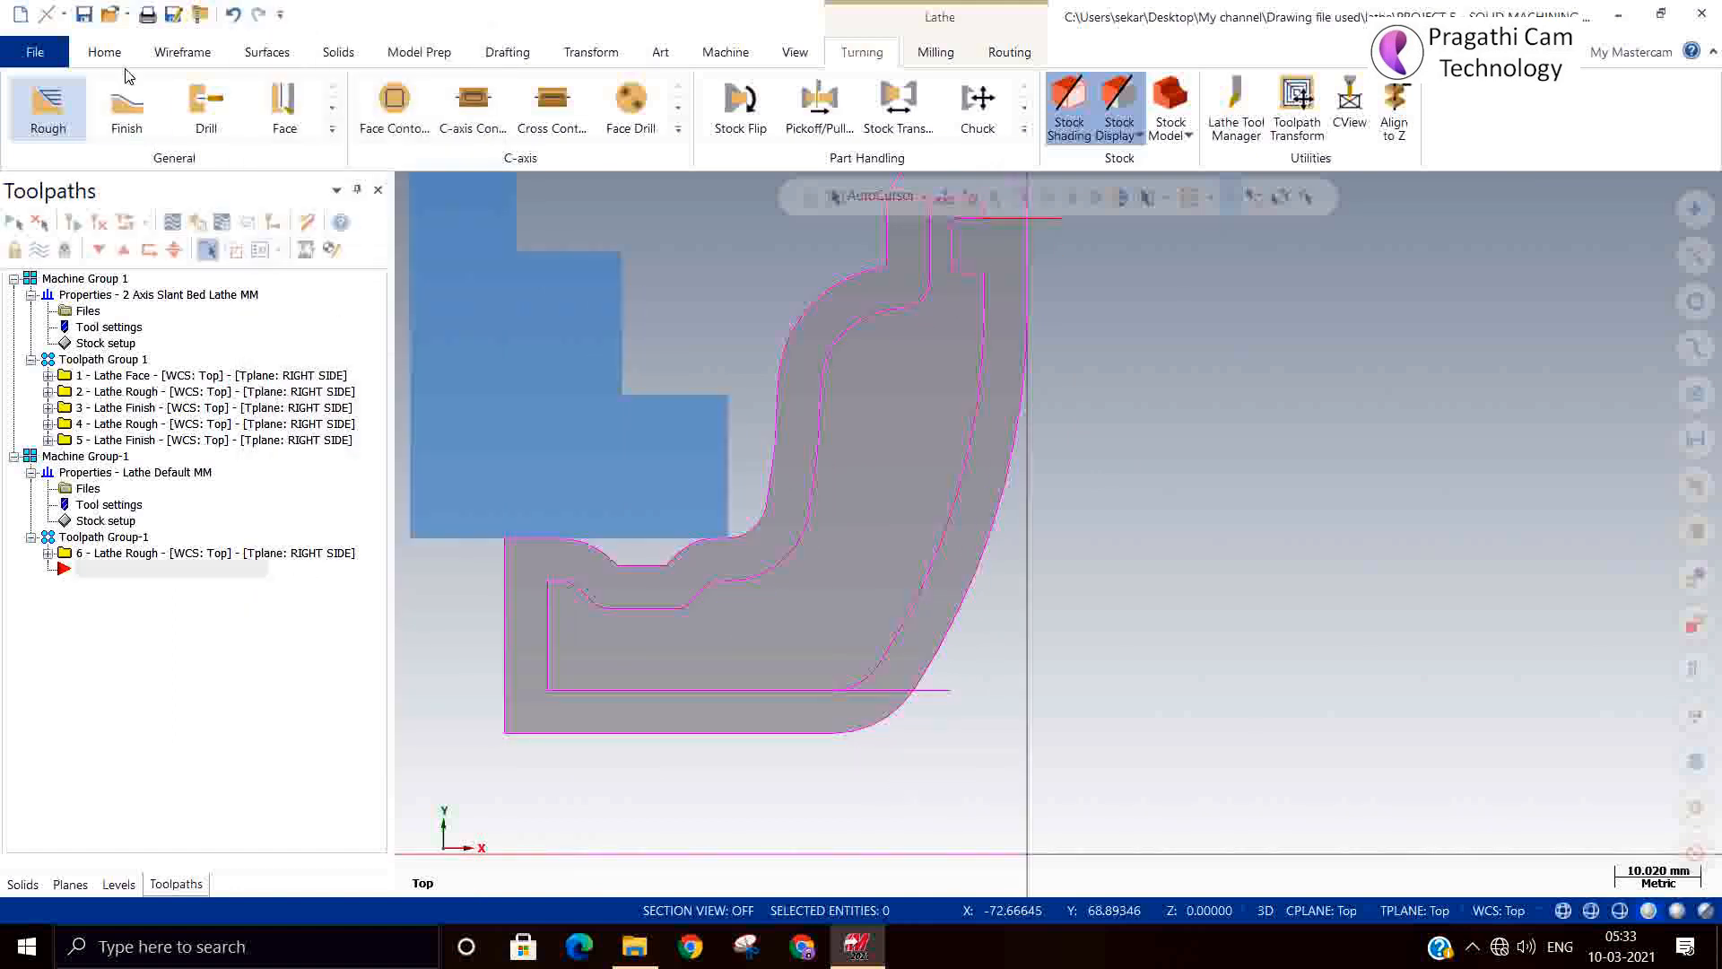
Draw a vertical line from the point where the inner bore edge meets its corner arc down past the stock's lower edge.
click(183, 53)
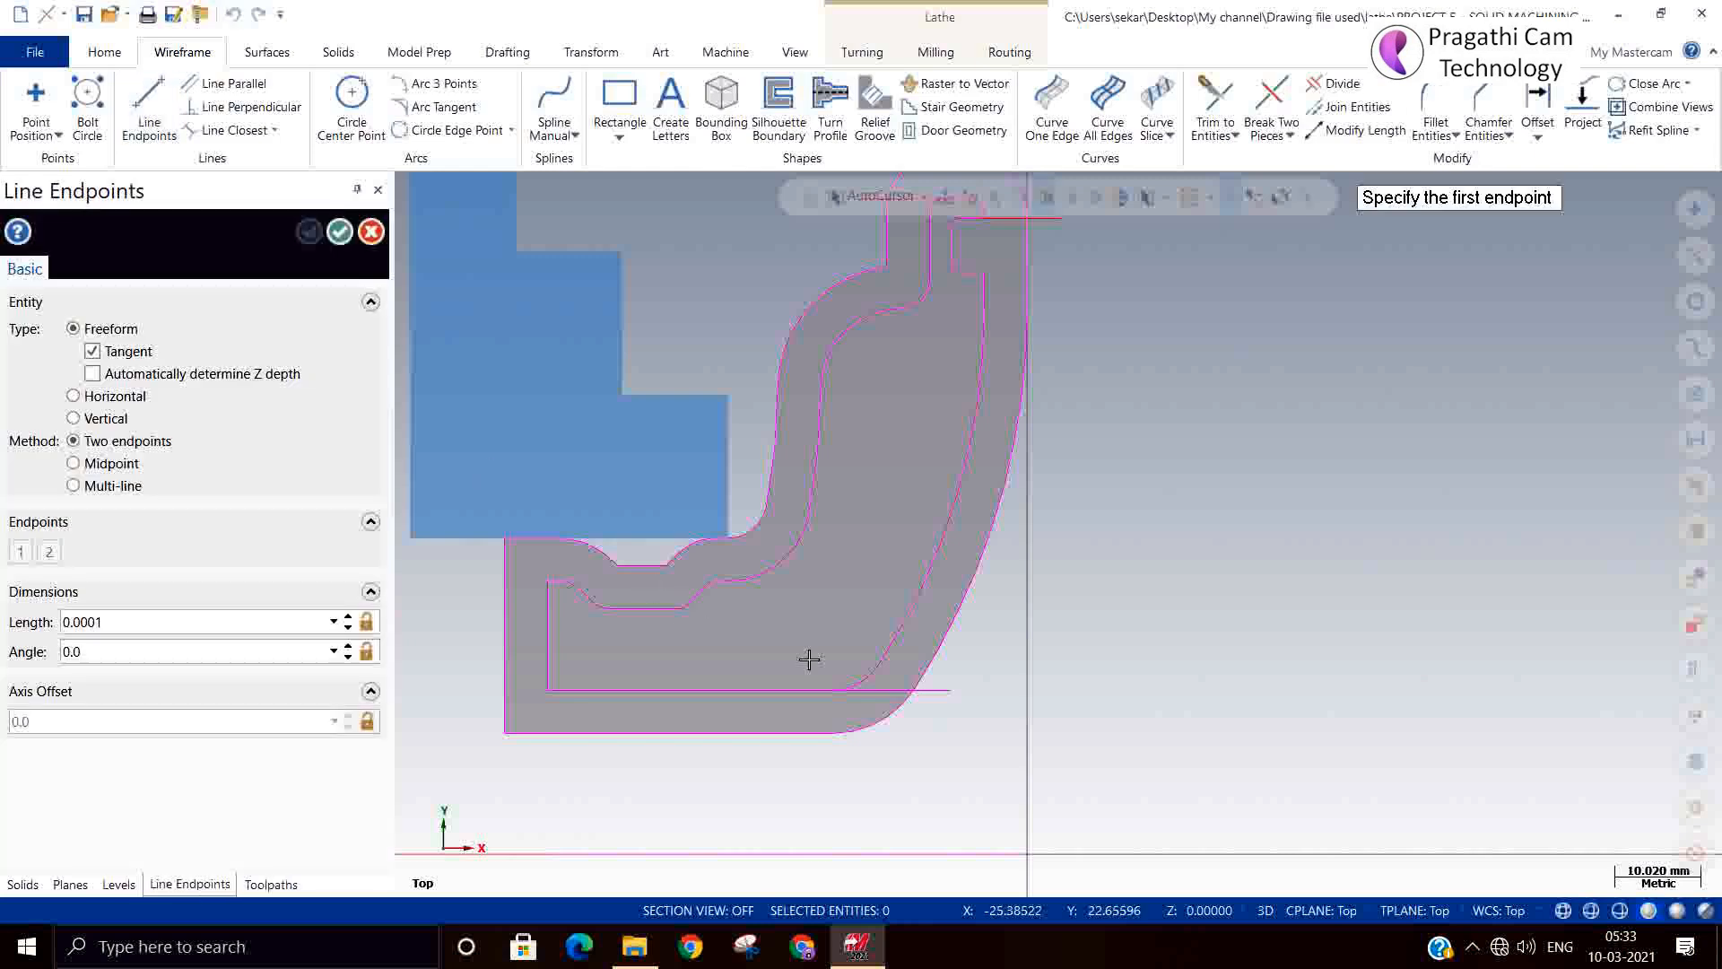
click(834, 695)
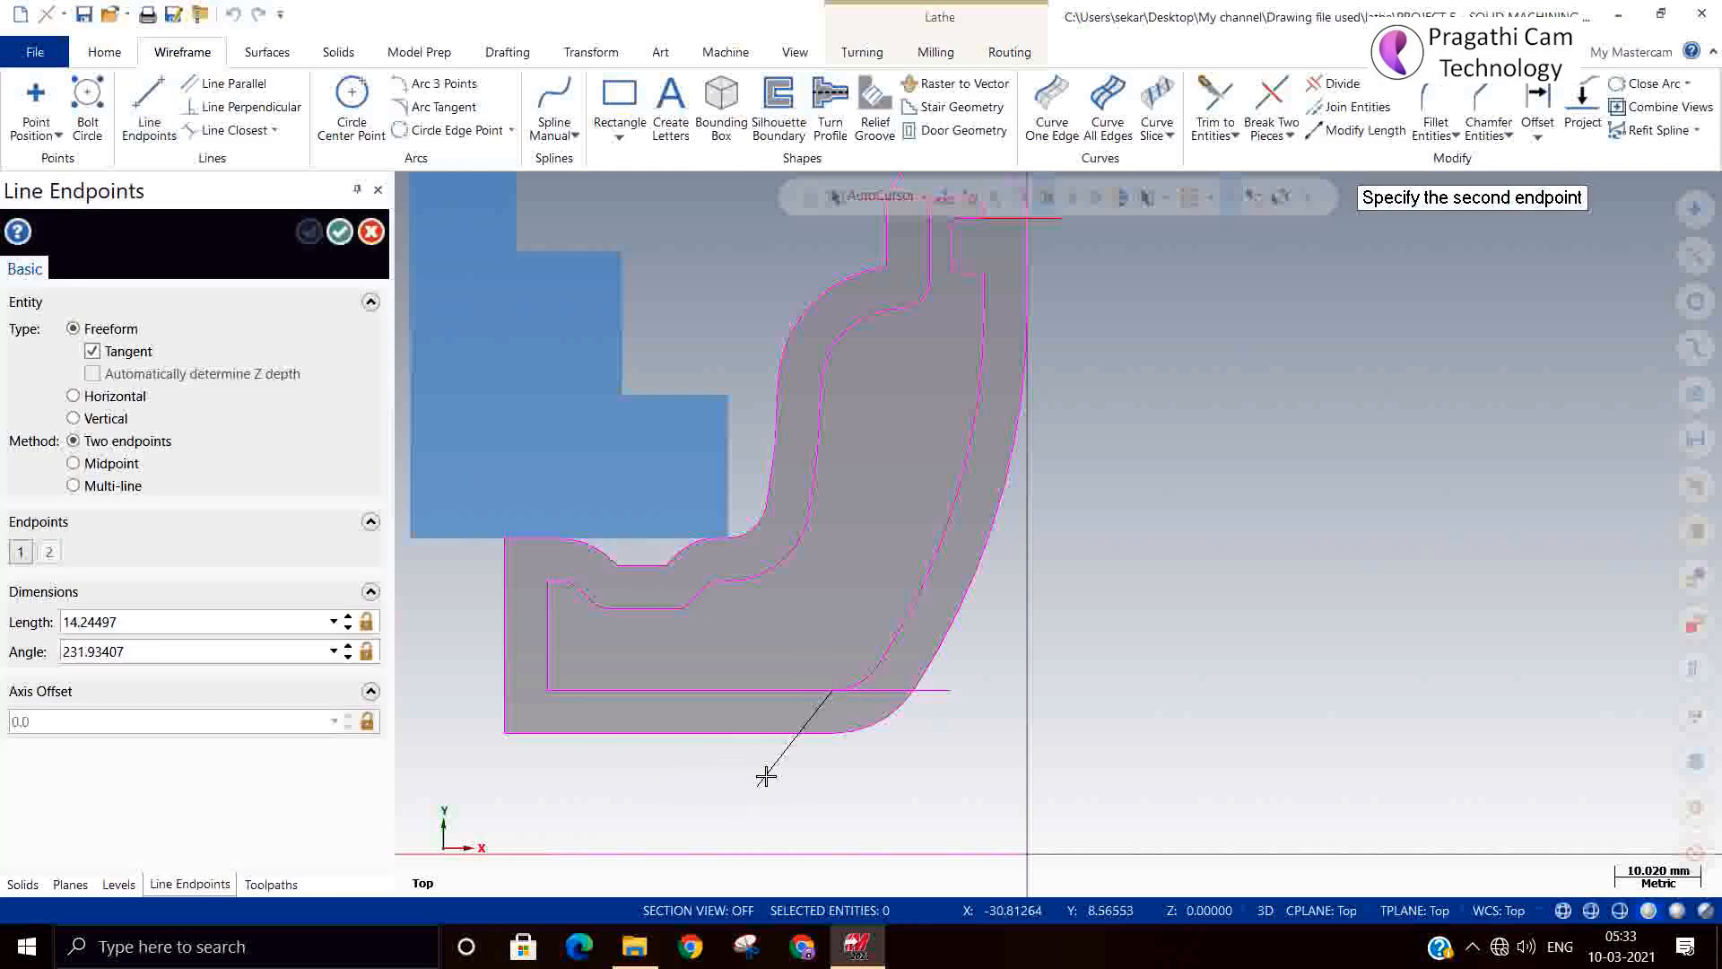
click(822, 773)
click(338, 235)
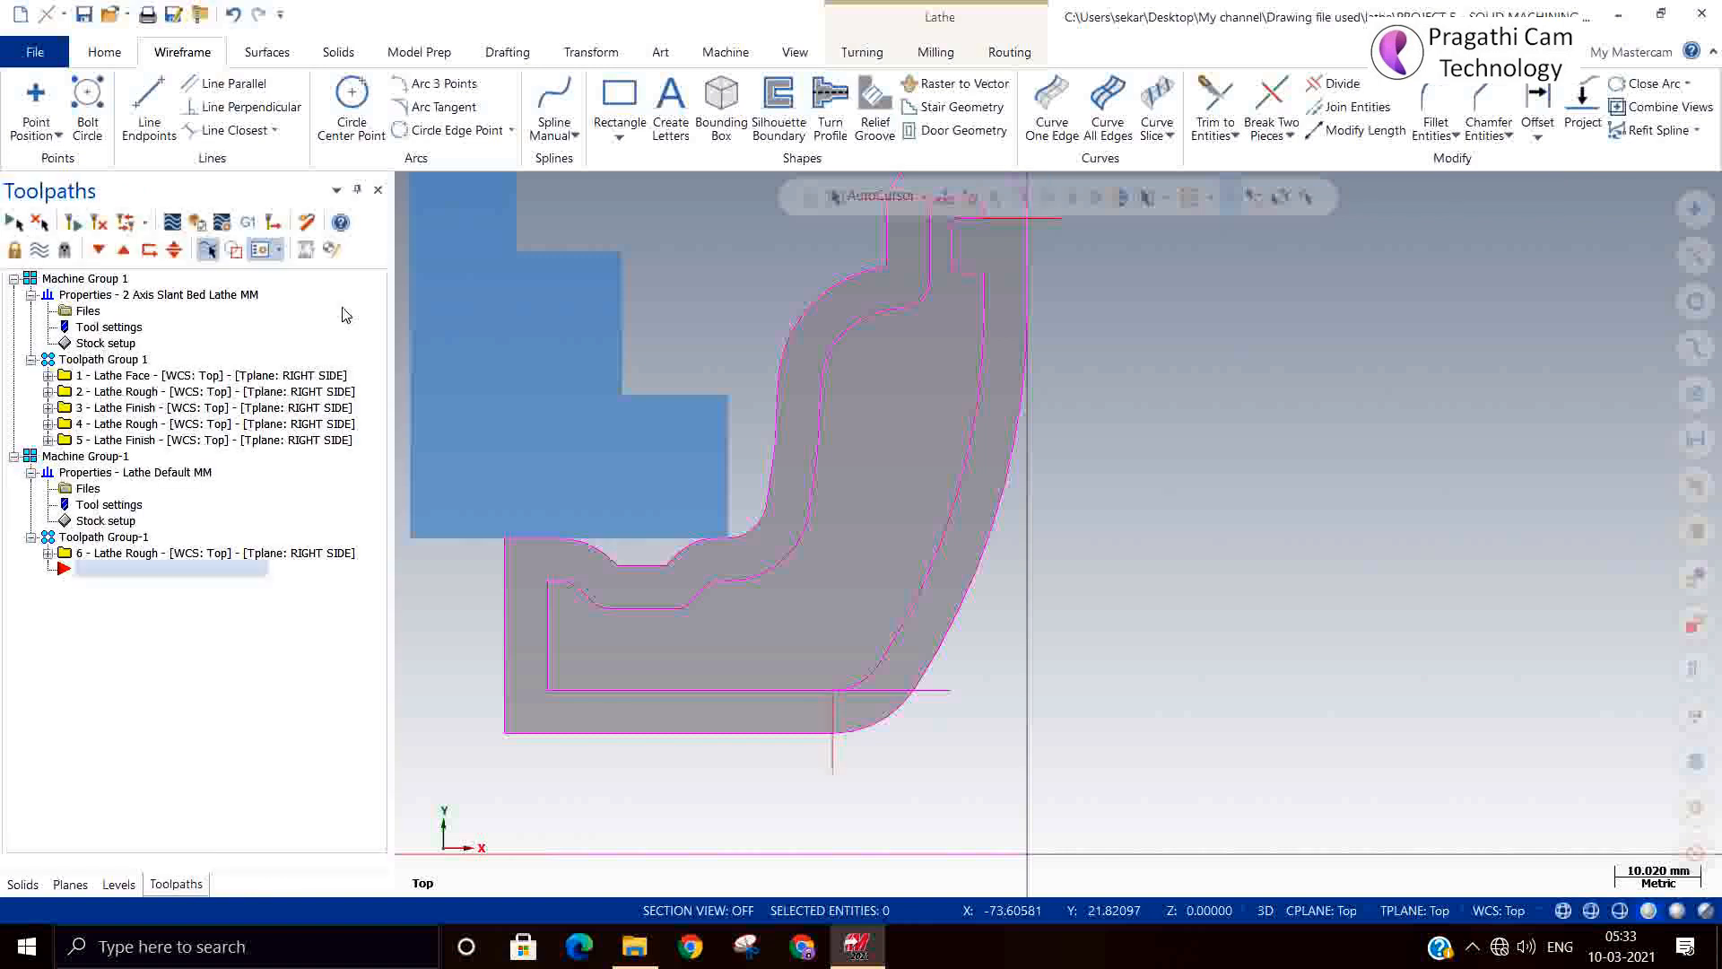
Break the vertical extension line in two just below the stock's lower edge and delete the lower piece.
click(1270, 110)
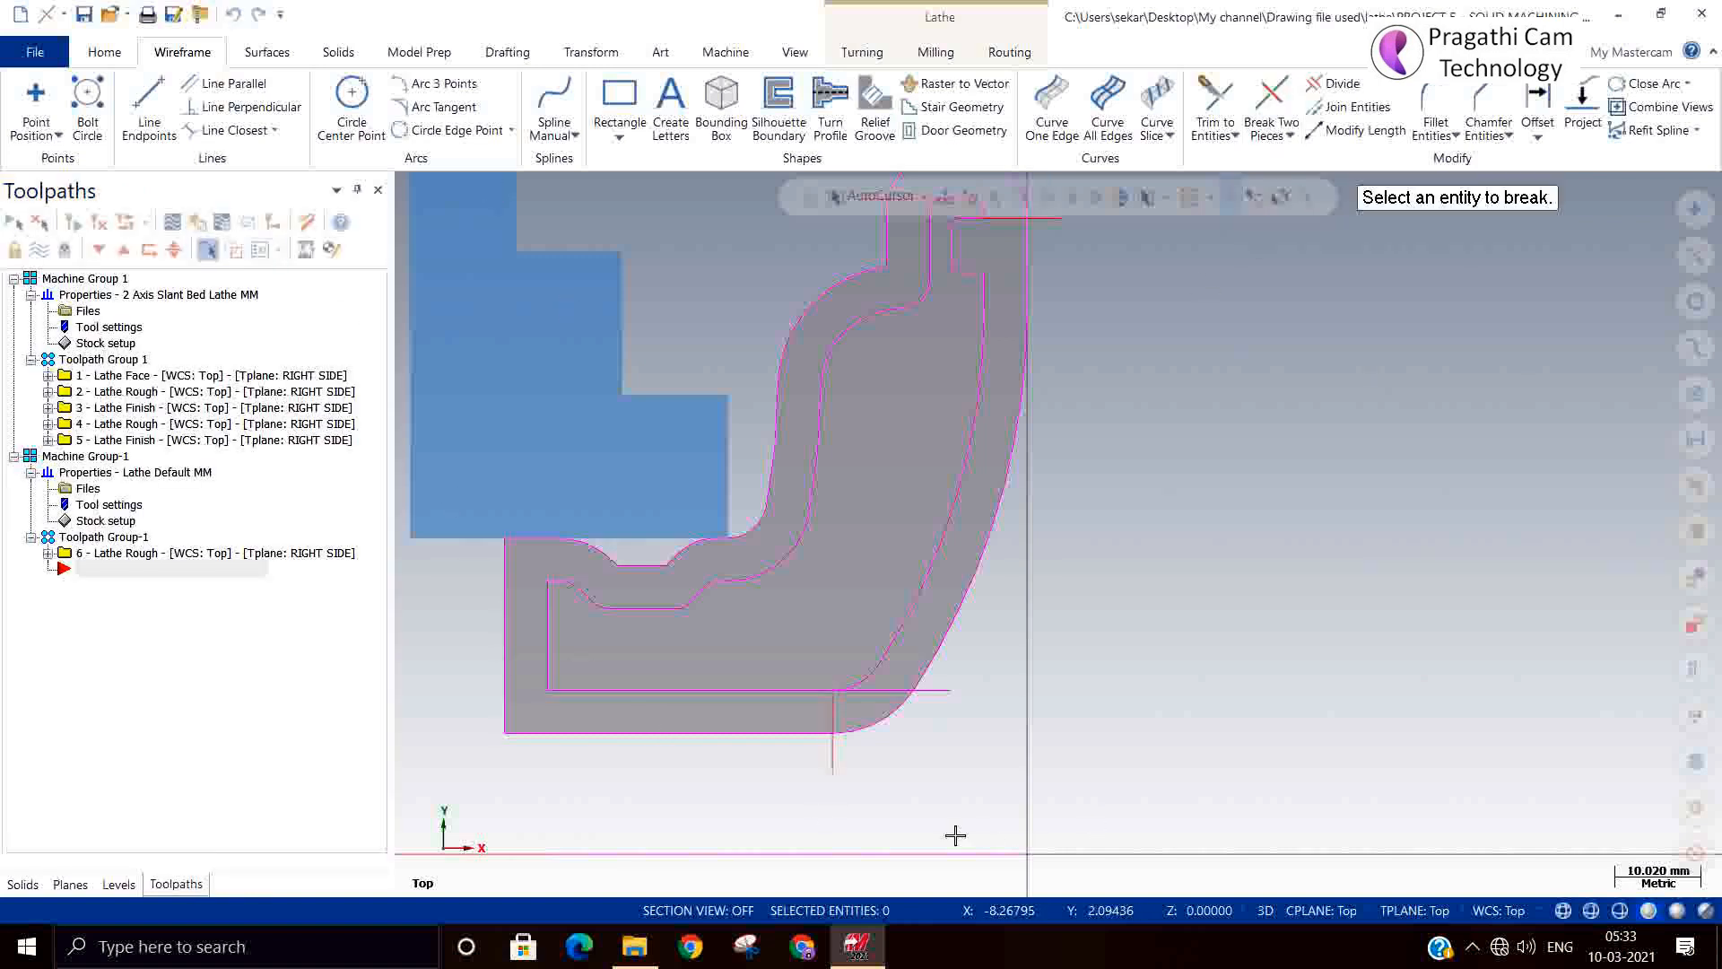
scroll(789, 762, up, 5)
click(823, 708)
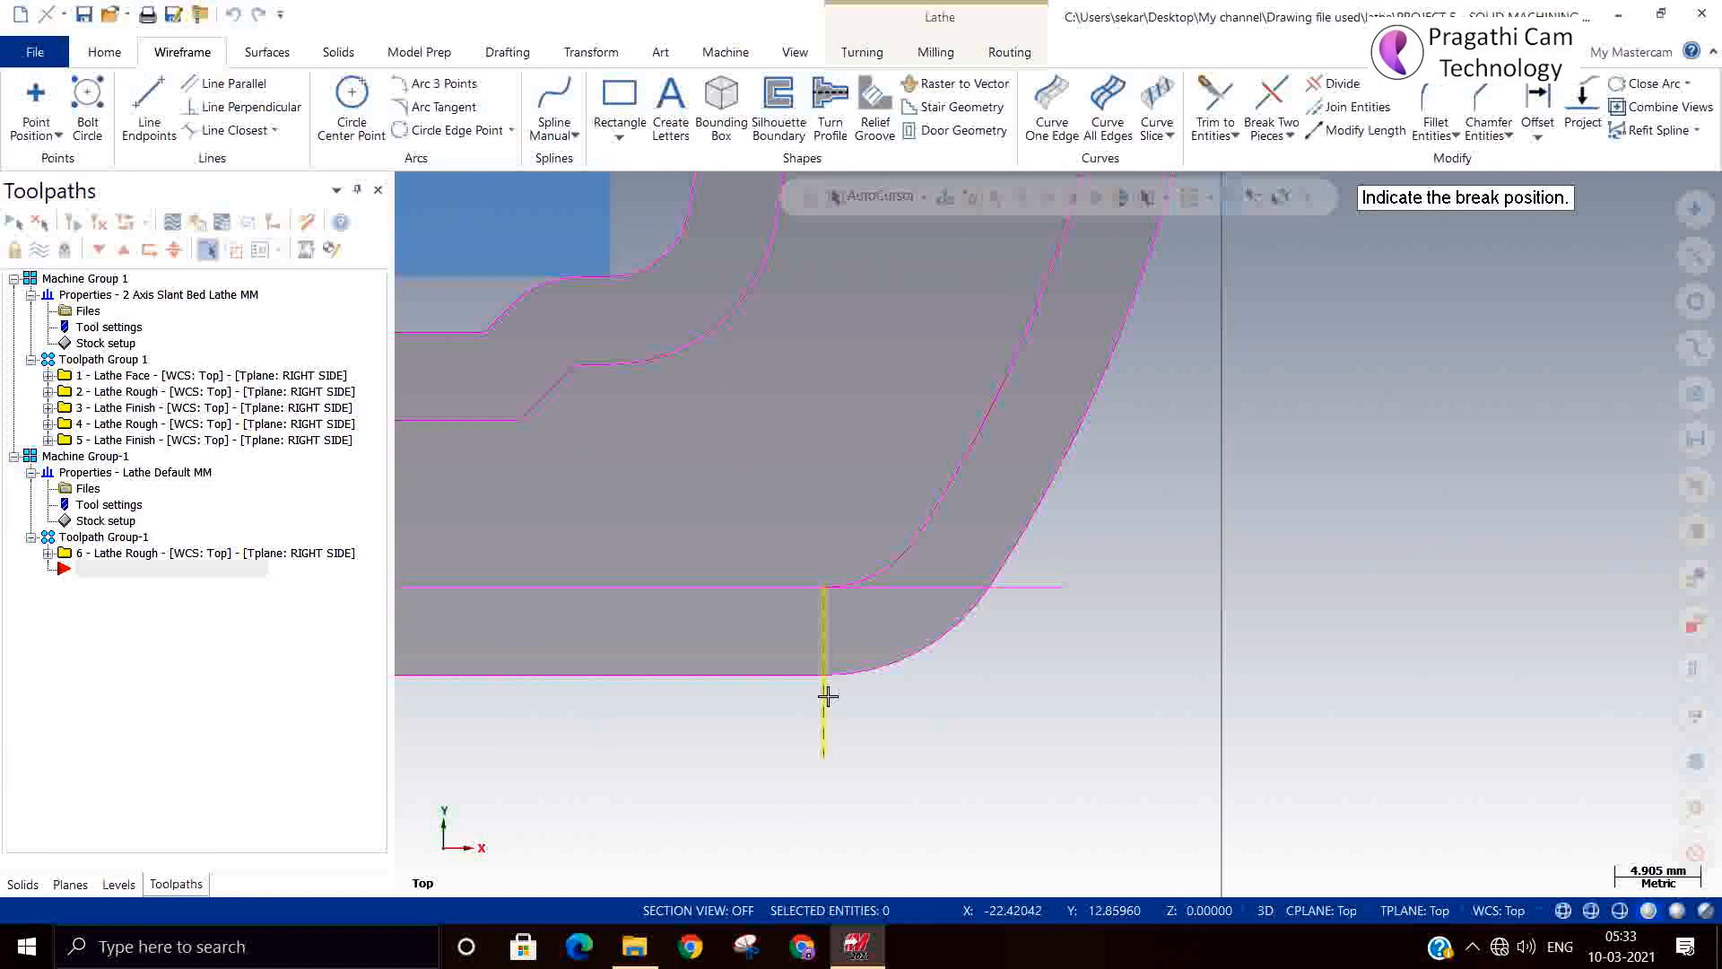
click(827, 696)
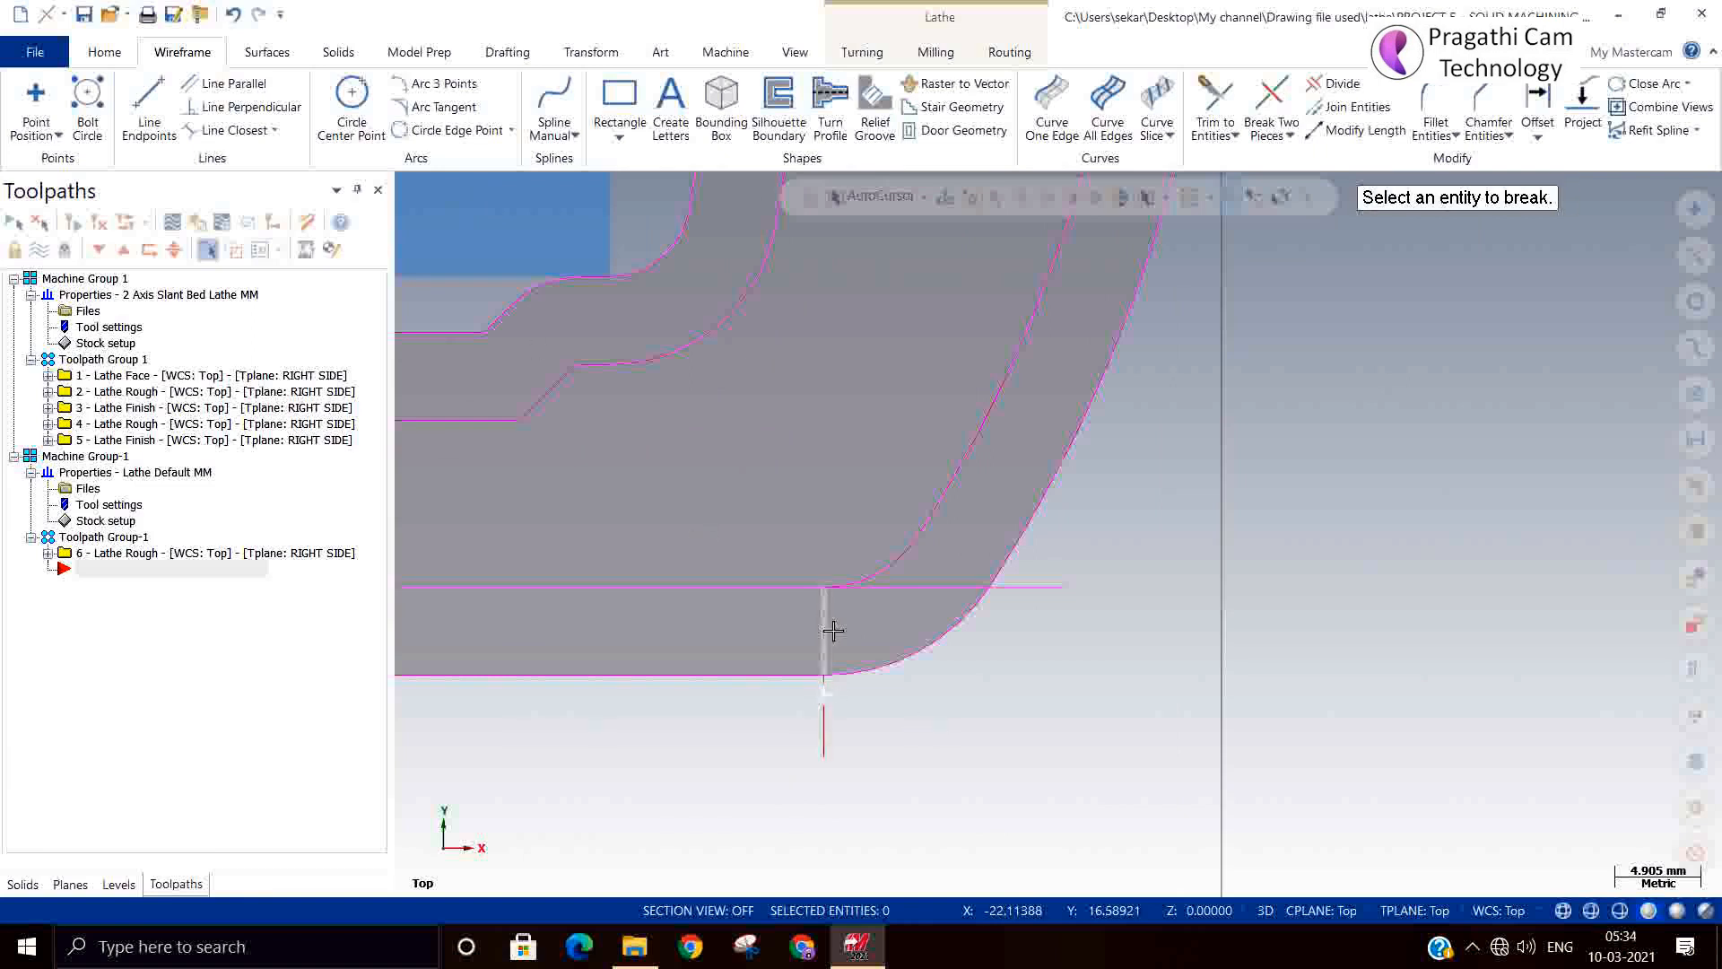
key(Escape)
click(825, 742)
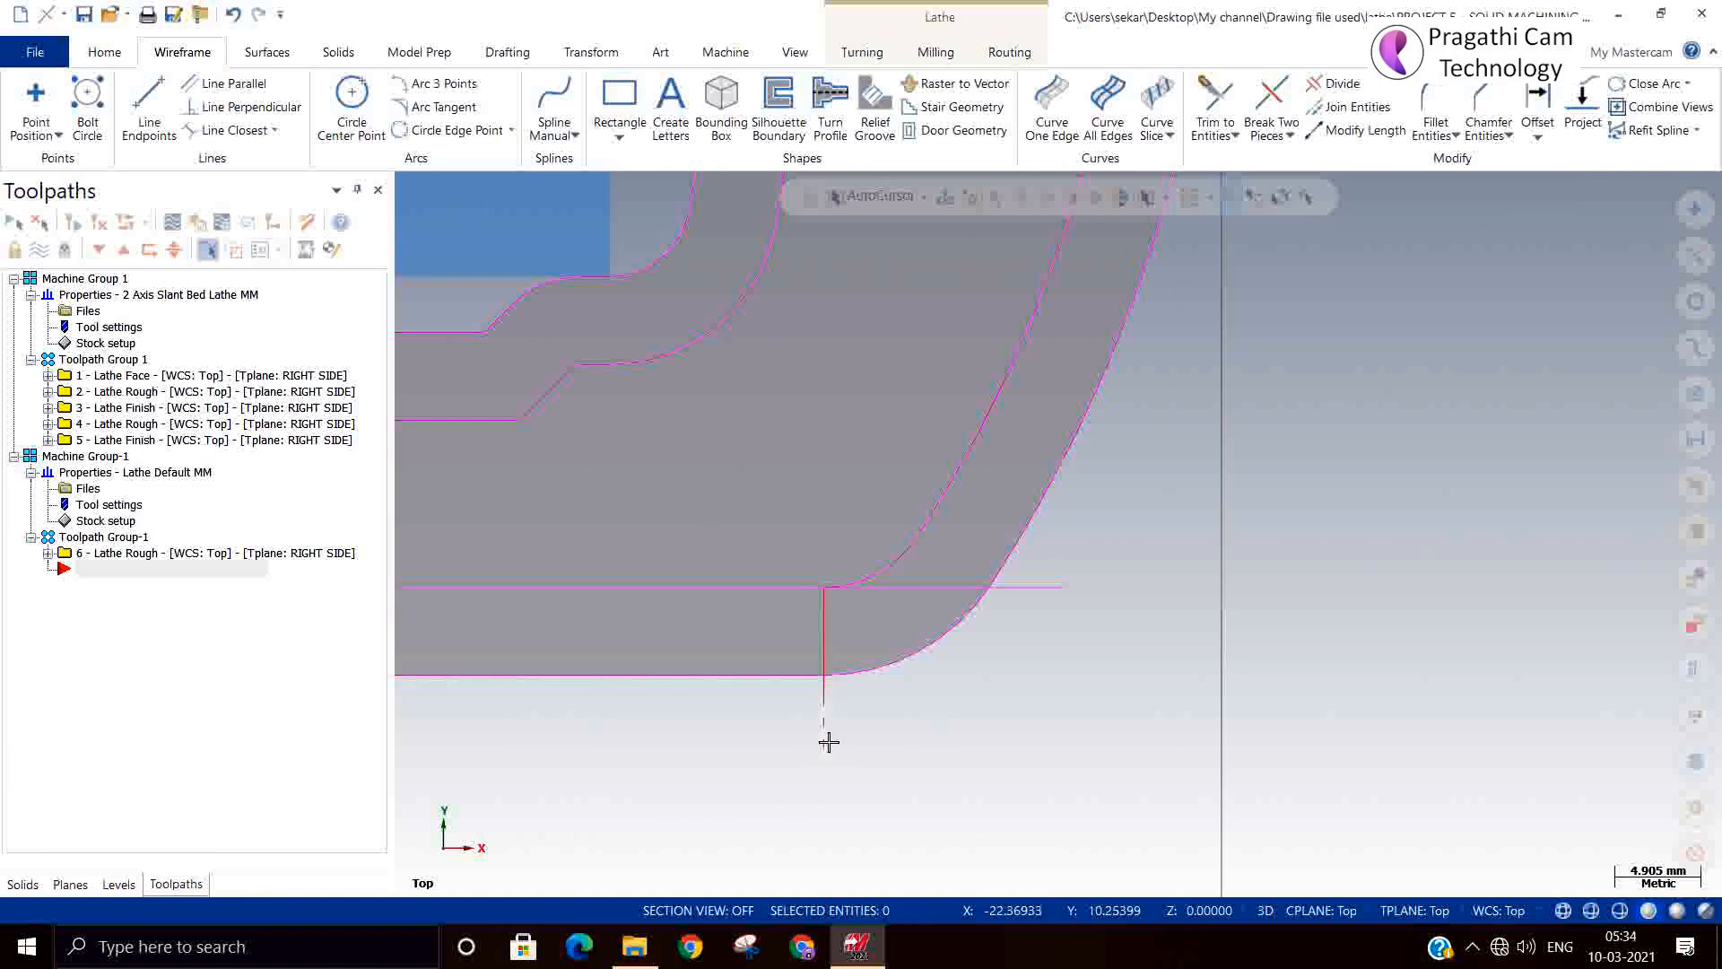
key(Delete)
Start a lathe Rough toolpath and chain the inner face profile from the rim groove's upper extension line to the vertical extension line.
scroll(560, 785, down, 5)
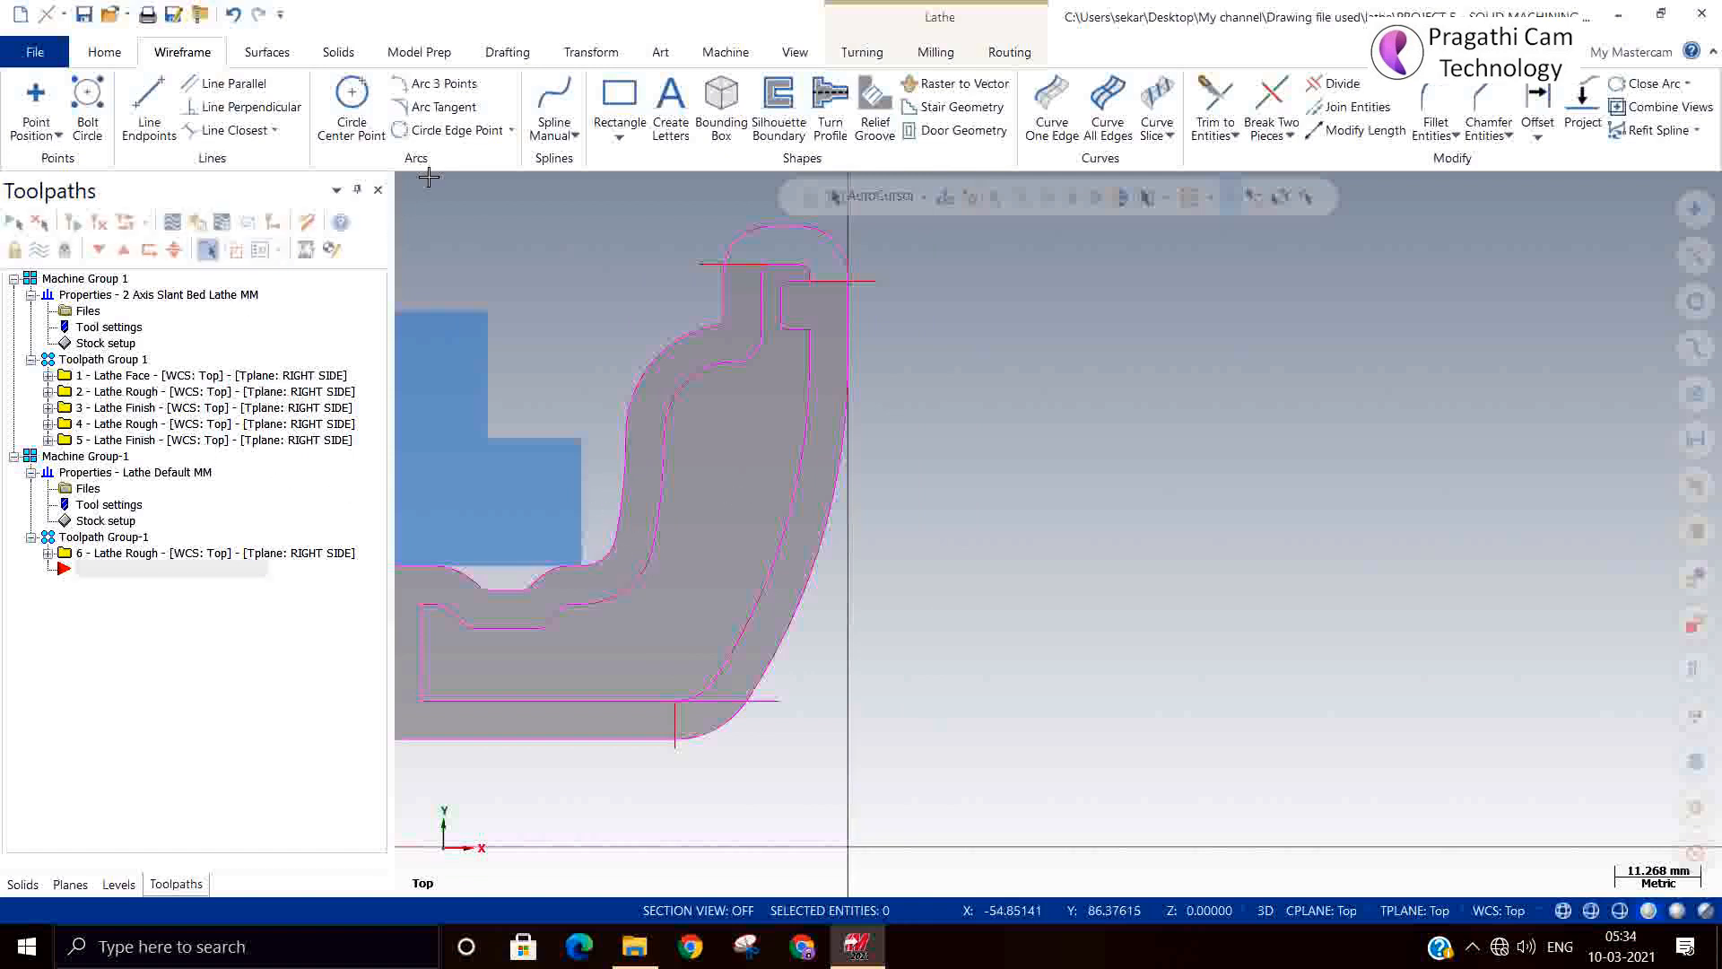
right_click(177, 675)
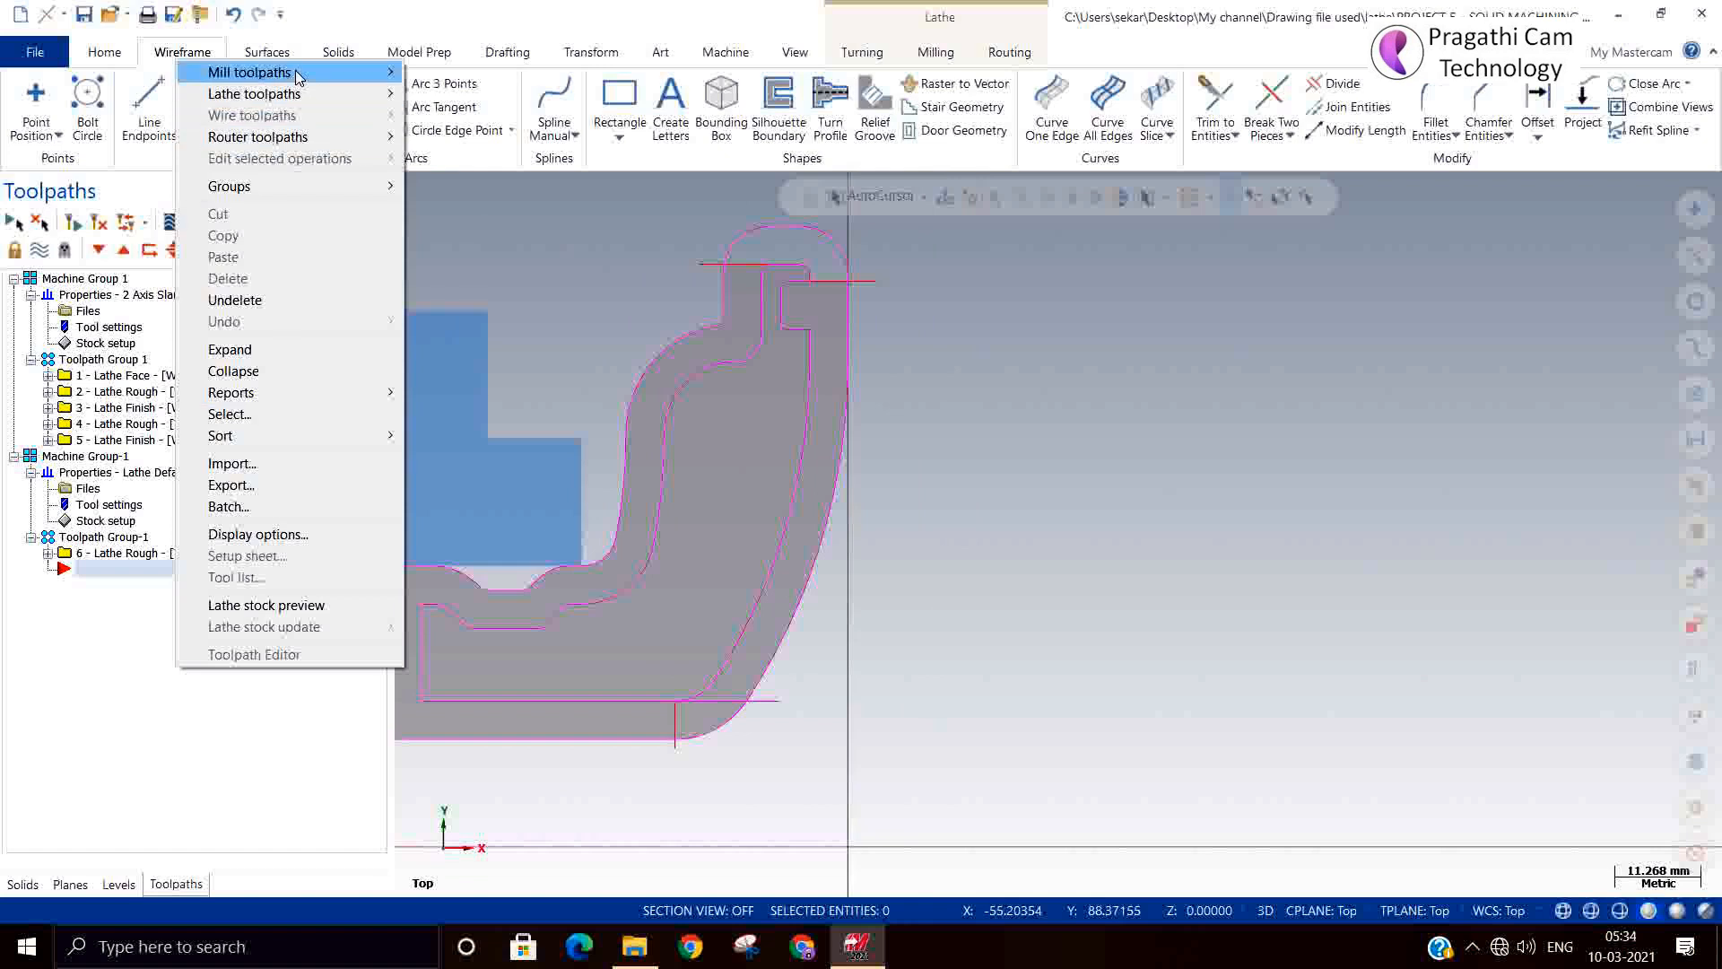
mouse_move(297, 76)
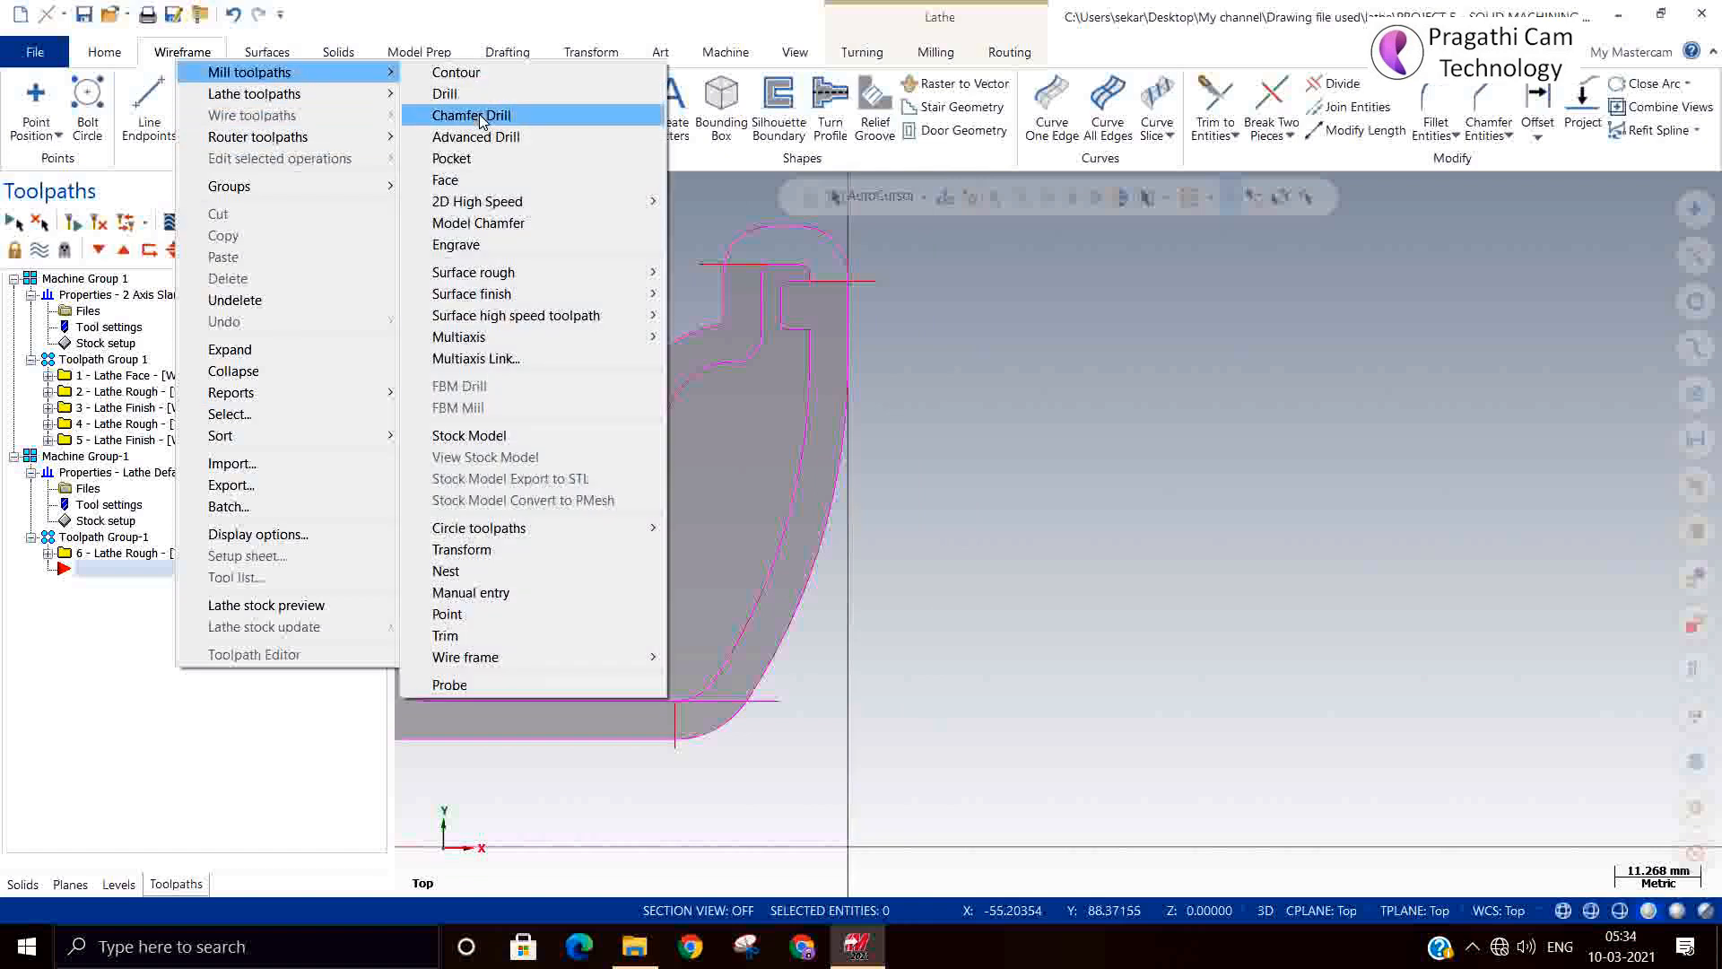
mouse_move(343, 98)
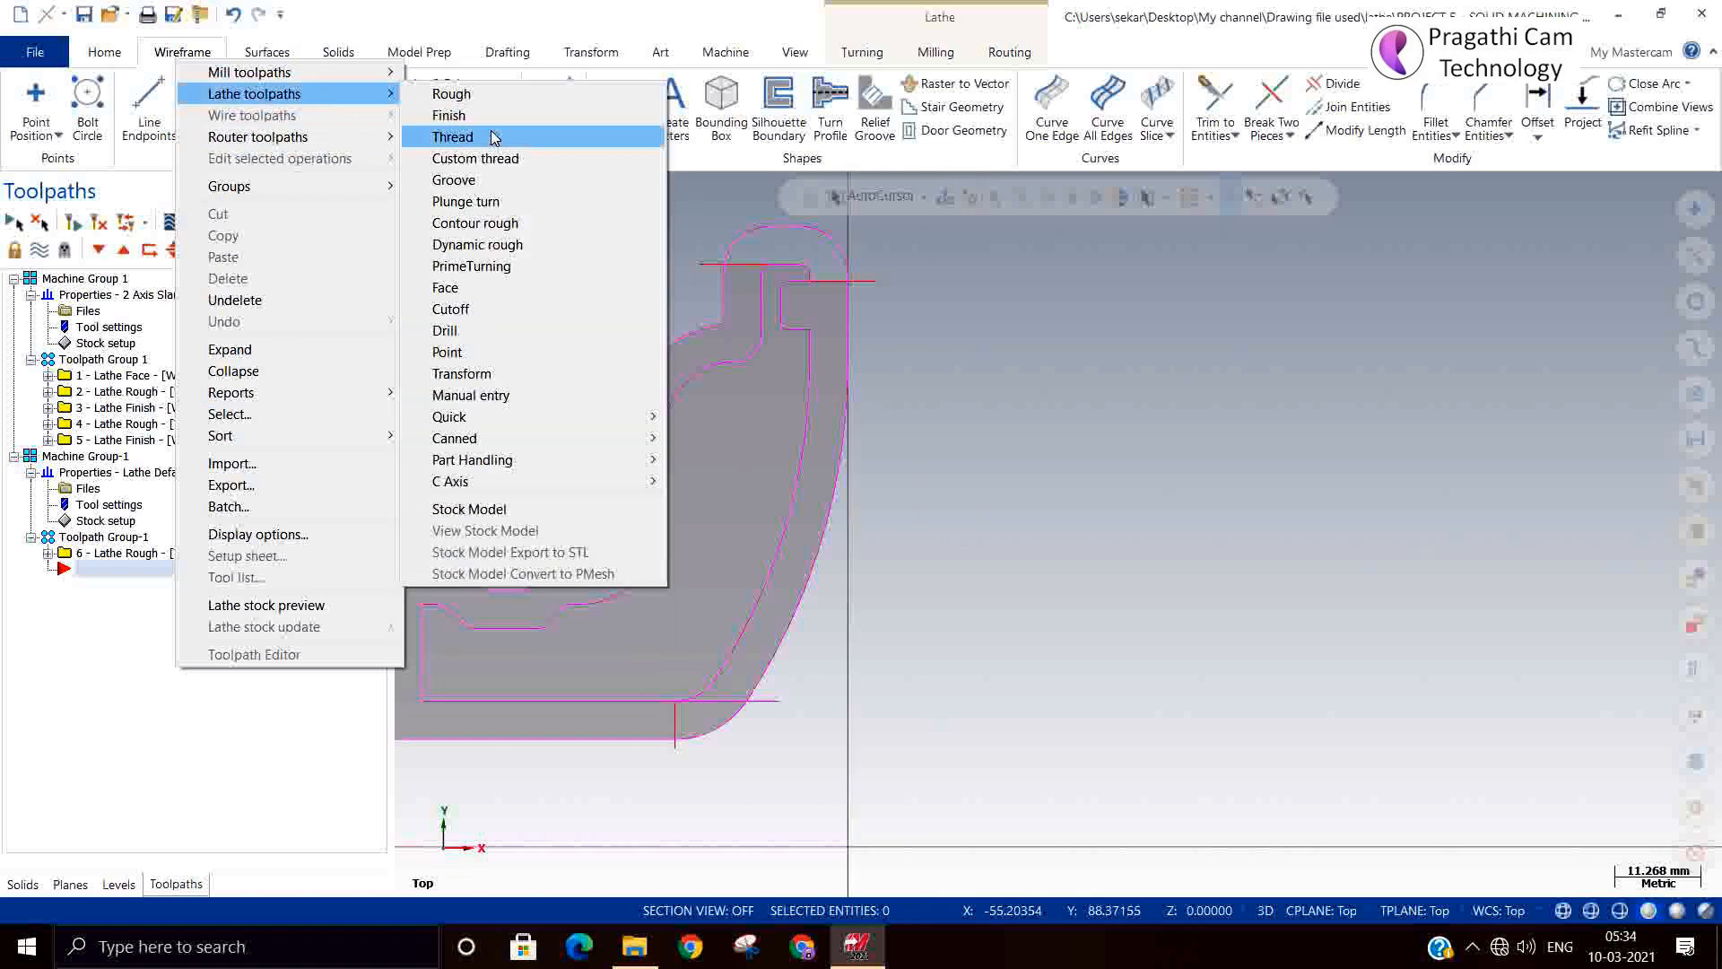
click(491, 97)
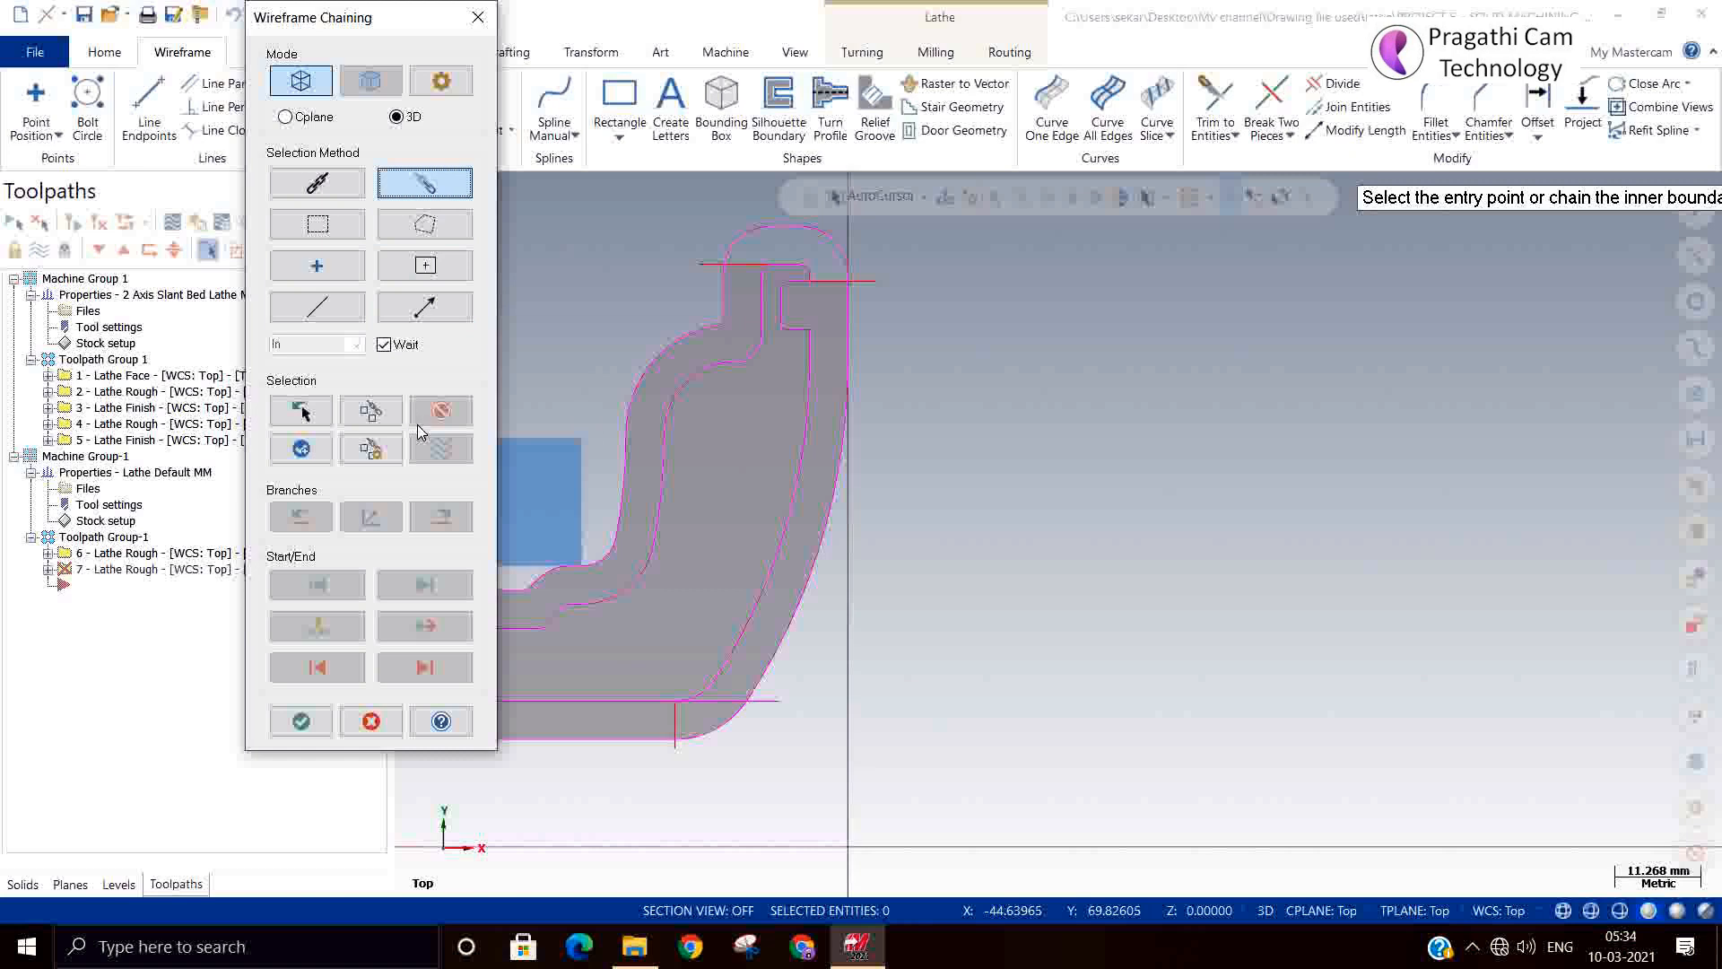
click(871, 289)
scroll(799, 300, up, 3)
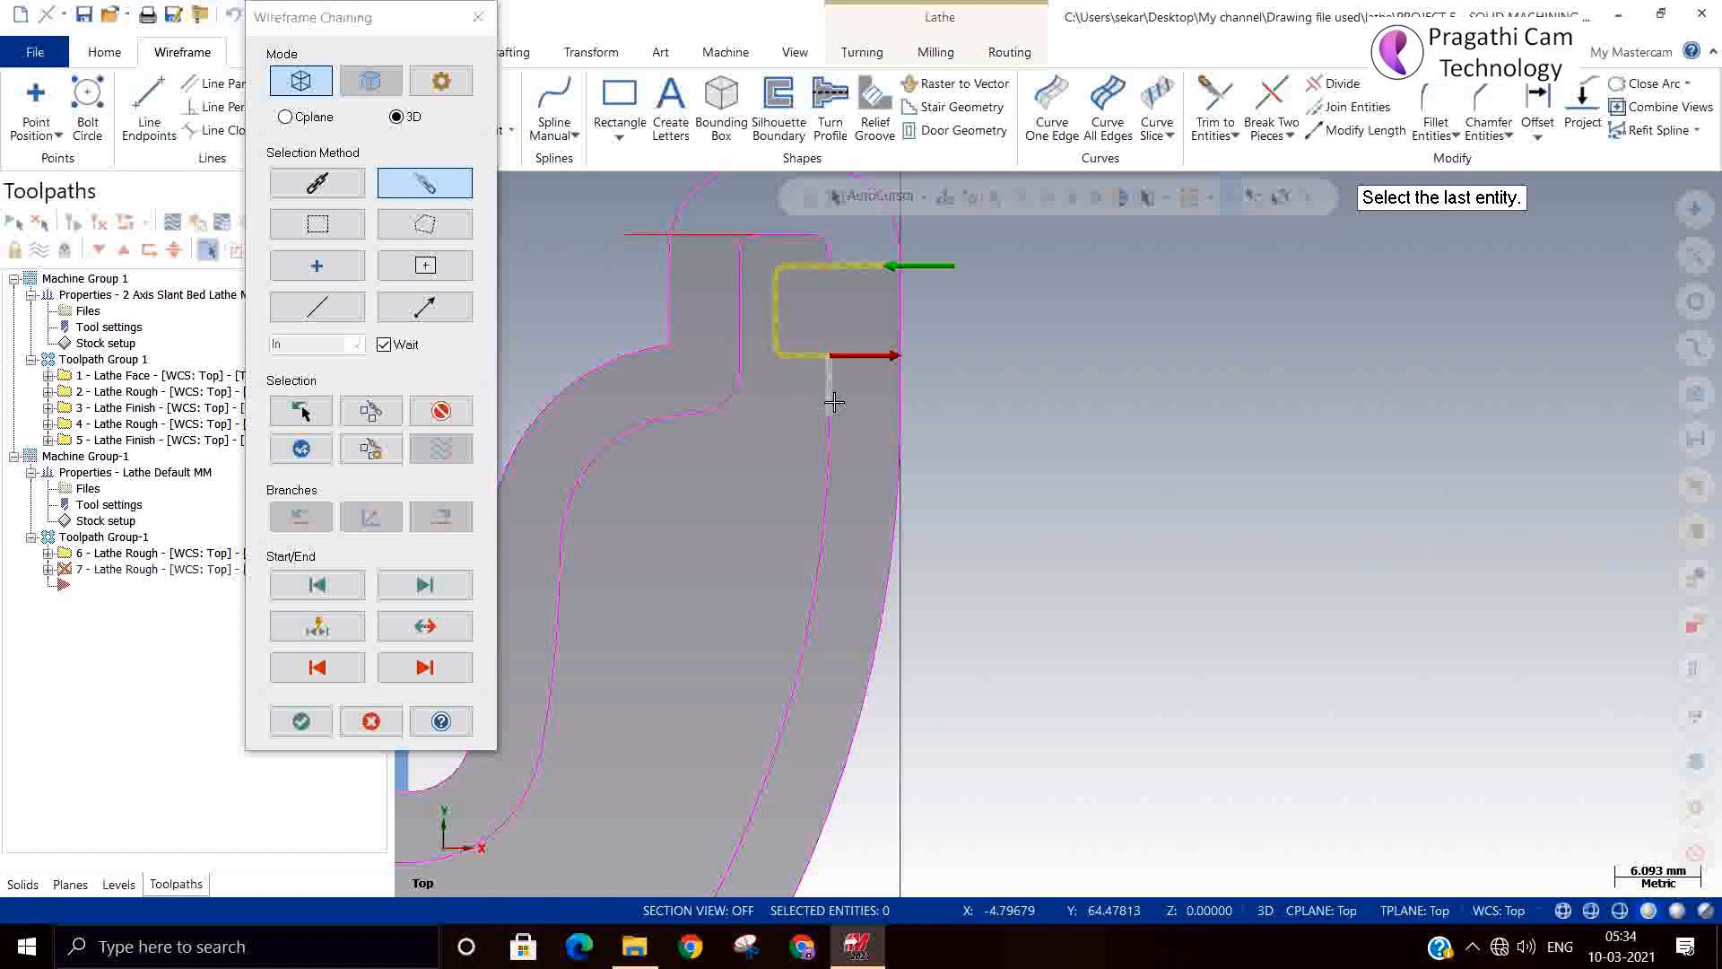
scroll(956, 317, down, 3)
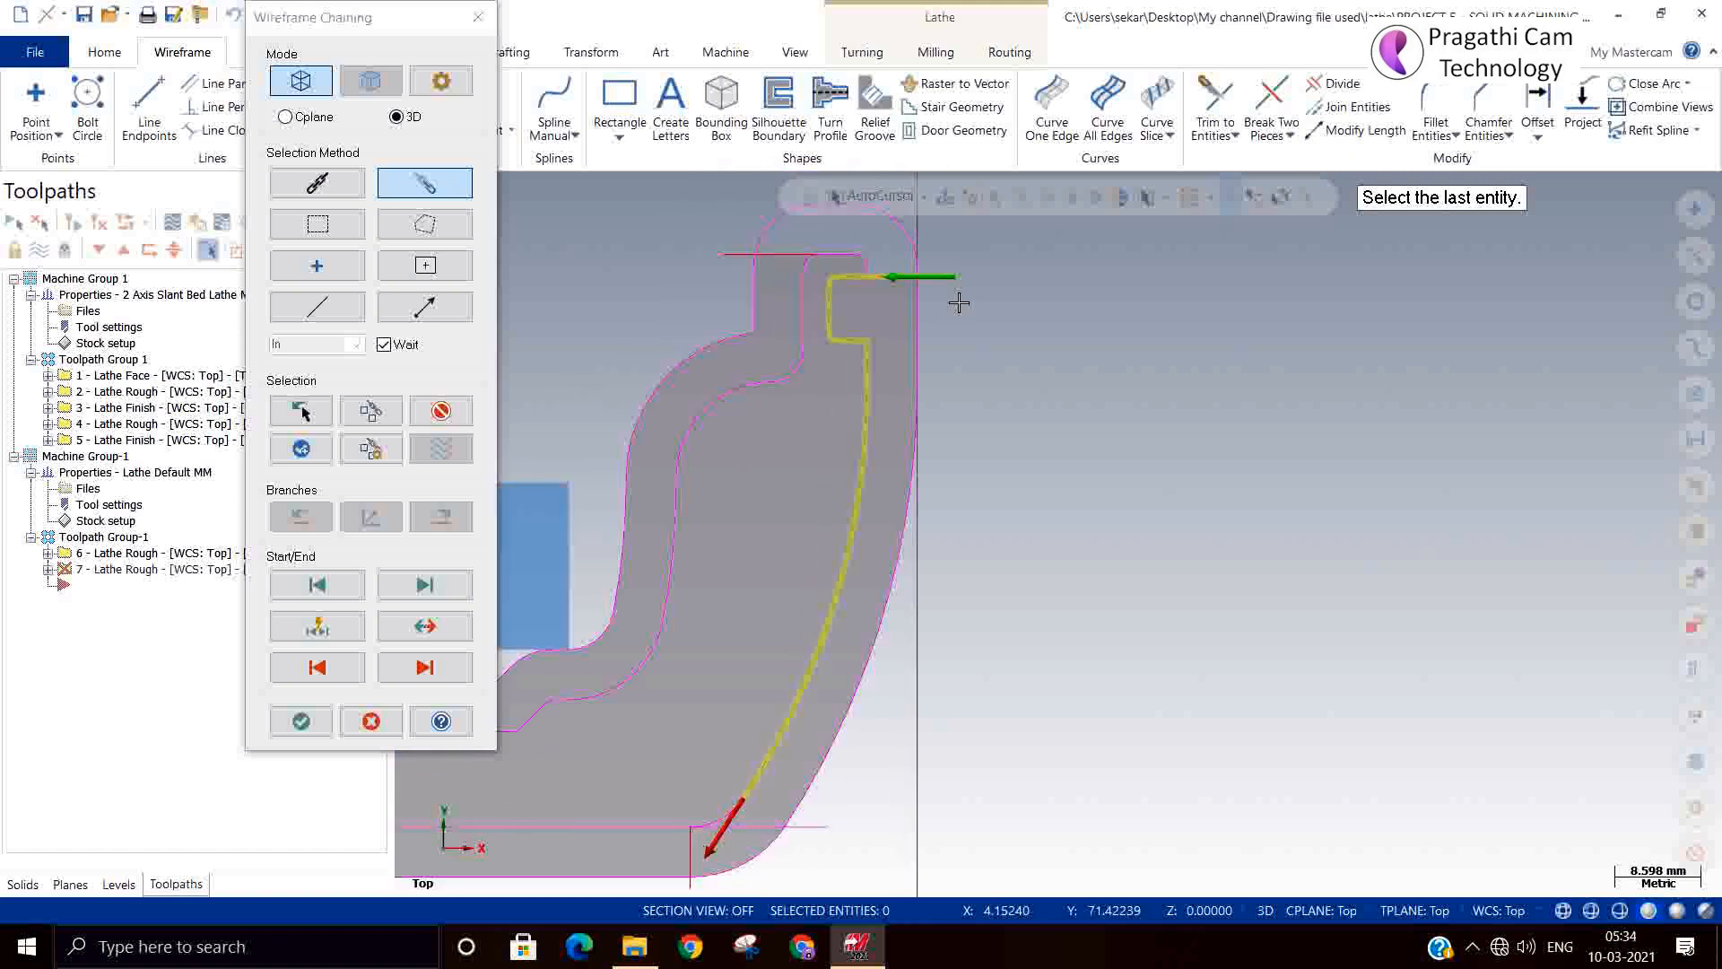
scroll(789, 730, up, 4)
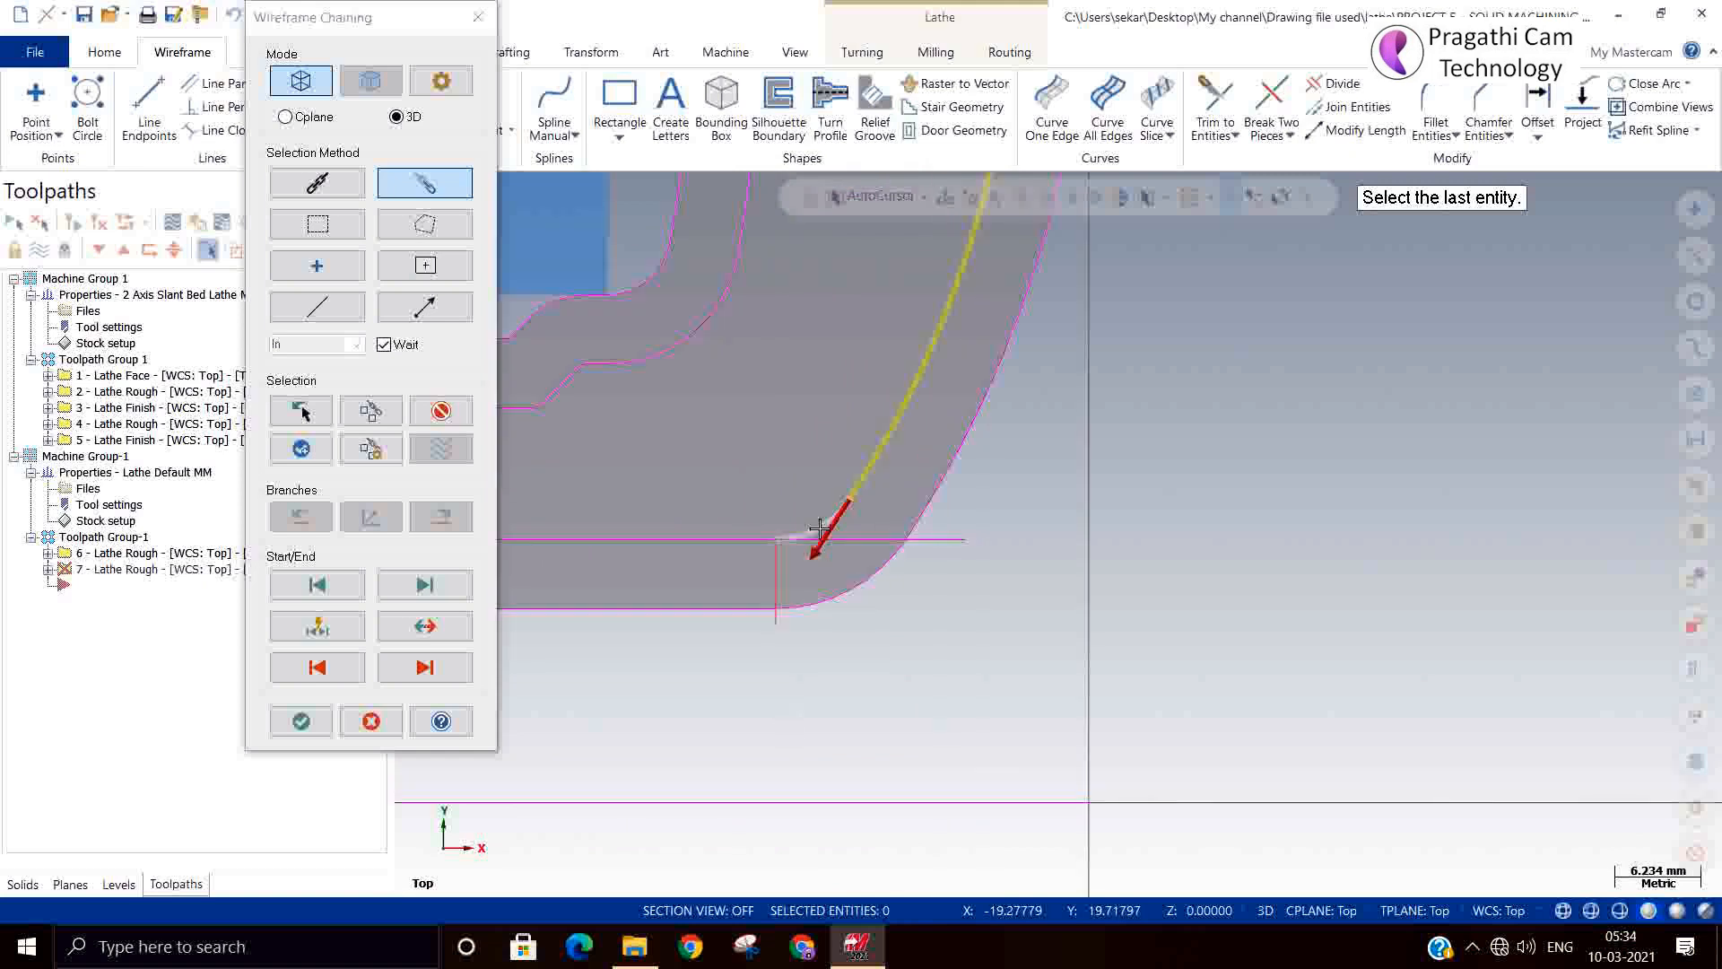
click(782, 570)
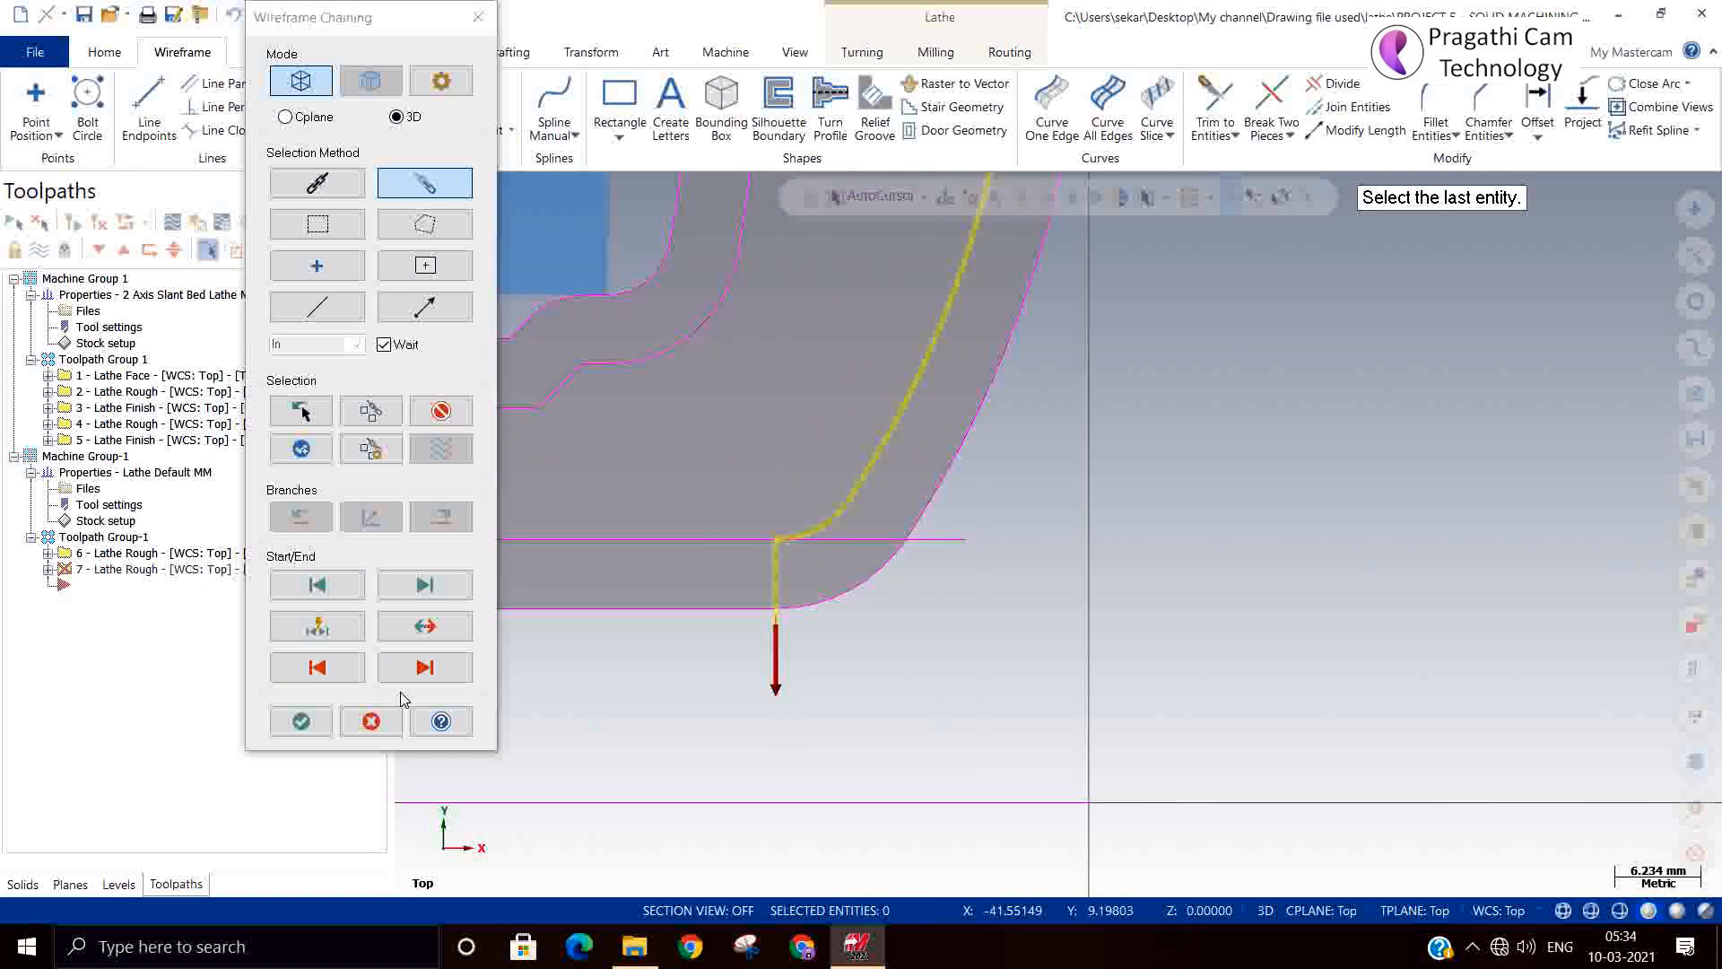
click(300, 721)
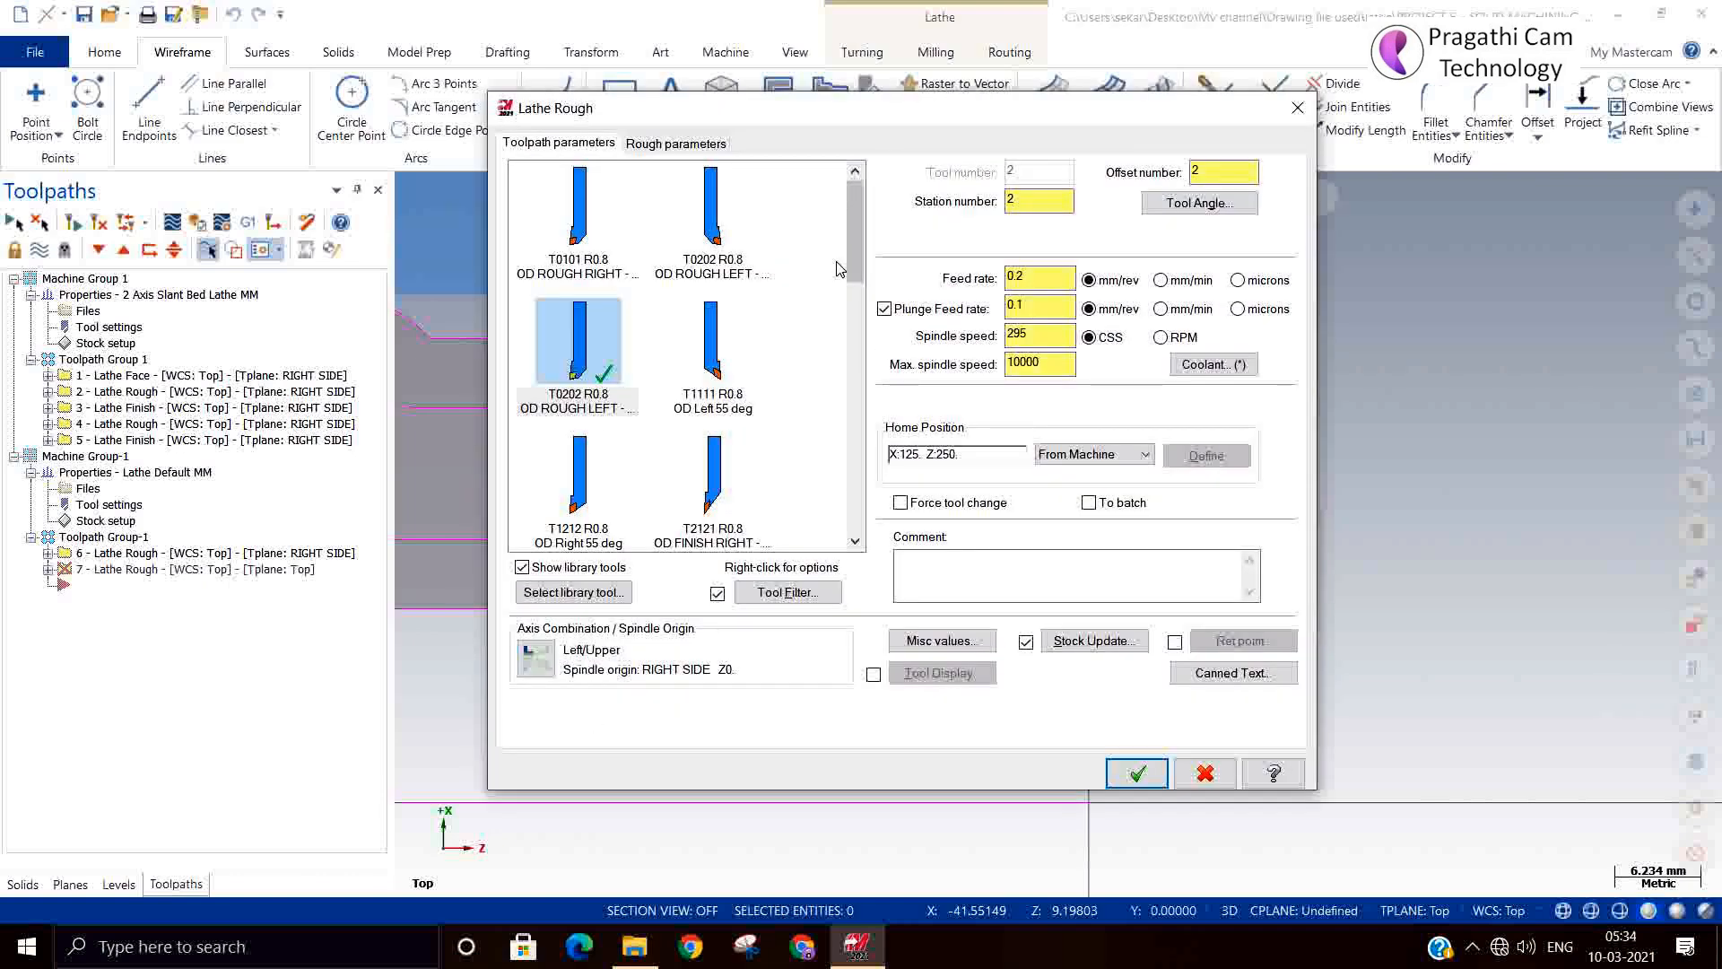
Select tool T7171 R0.4 ID ROUGH MIN. 16 and keep stock recognition at Use stock for outer boundary.
drag(854, 262, 855, 371)
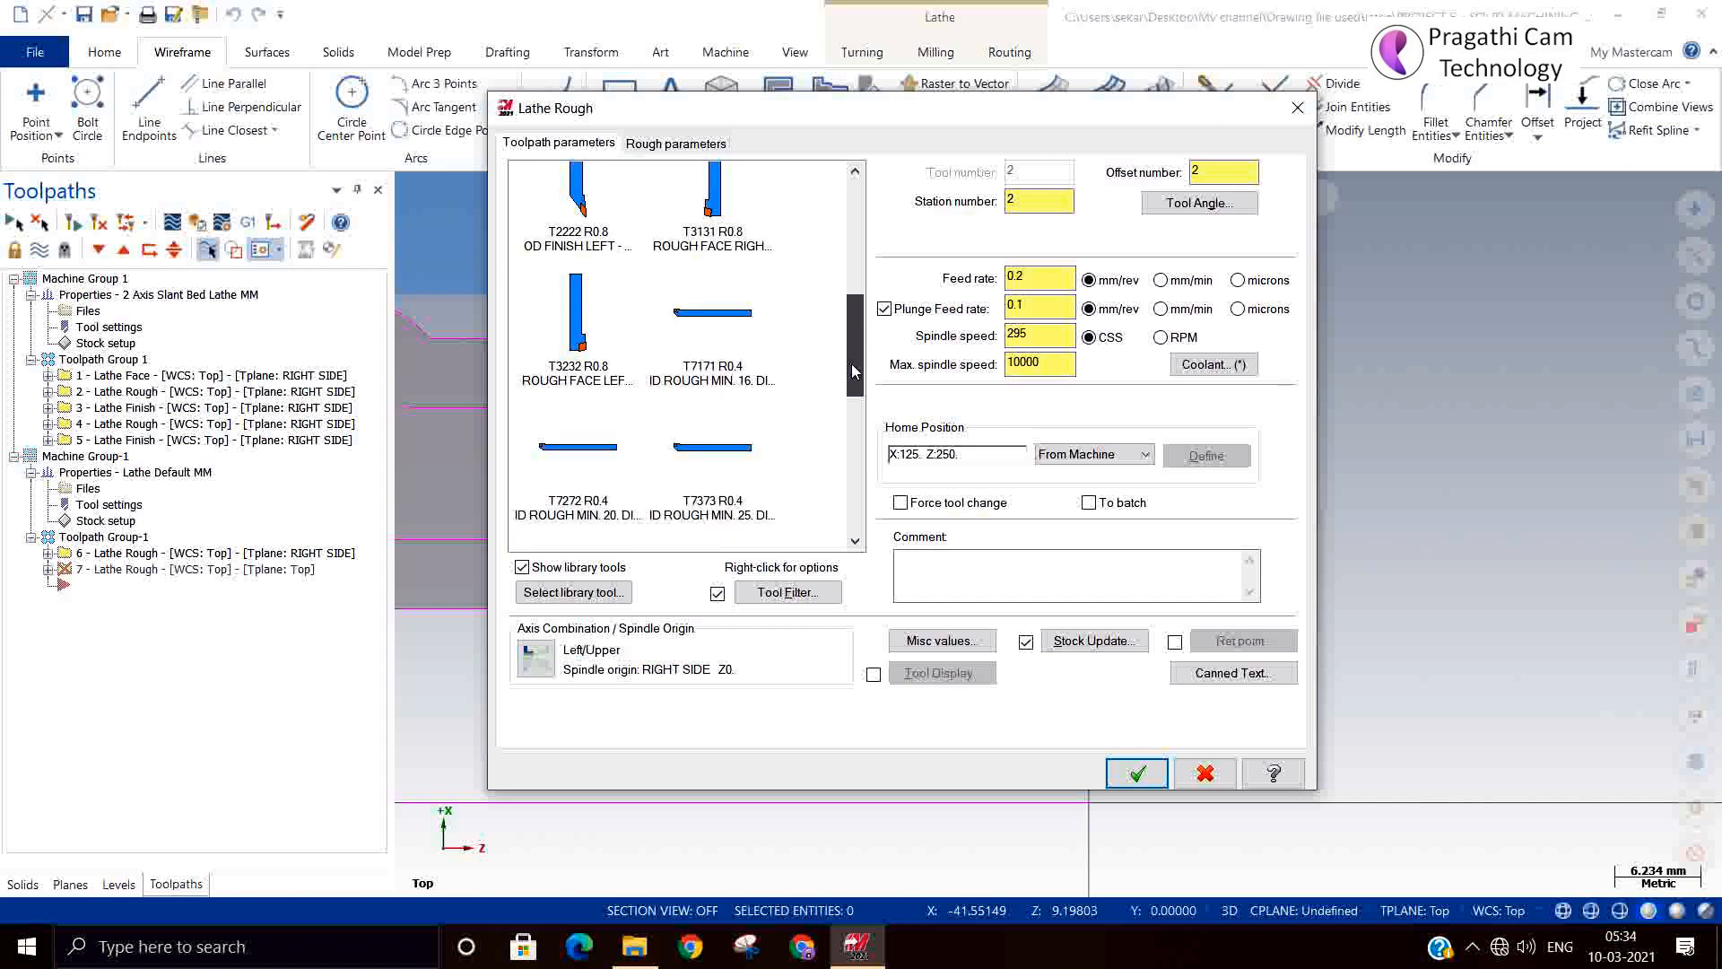
drag(853, 372, 854, 371)
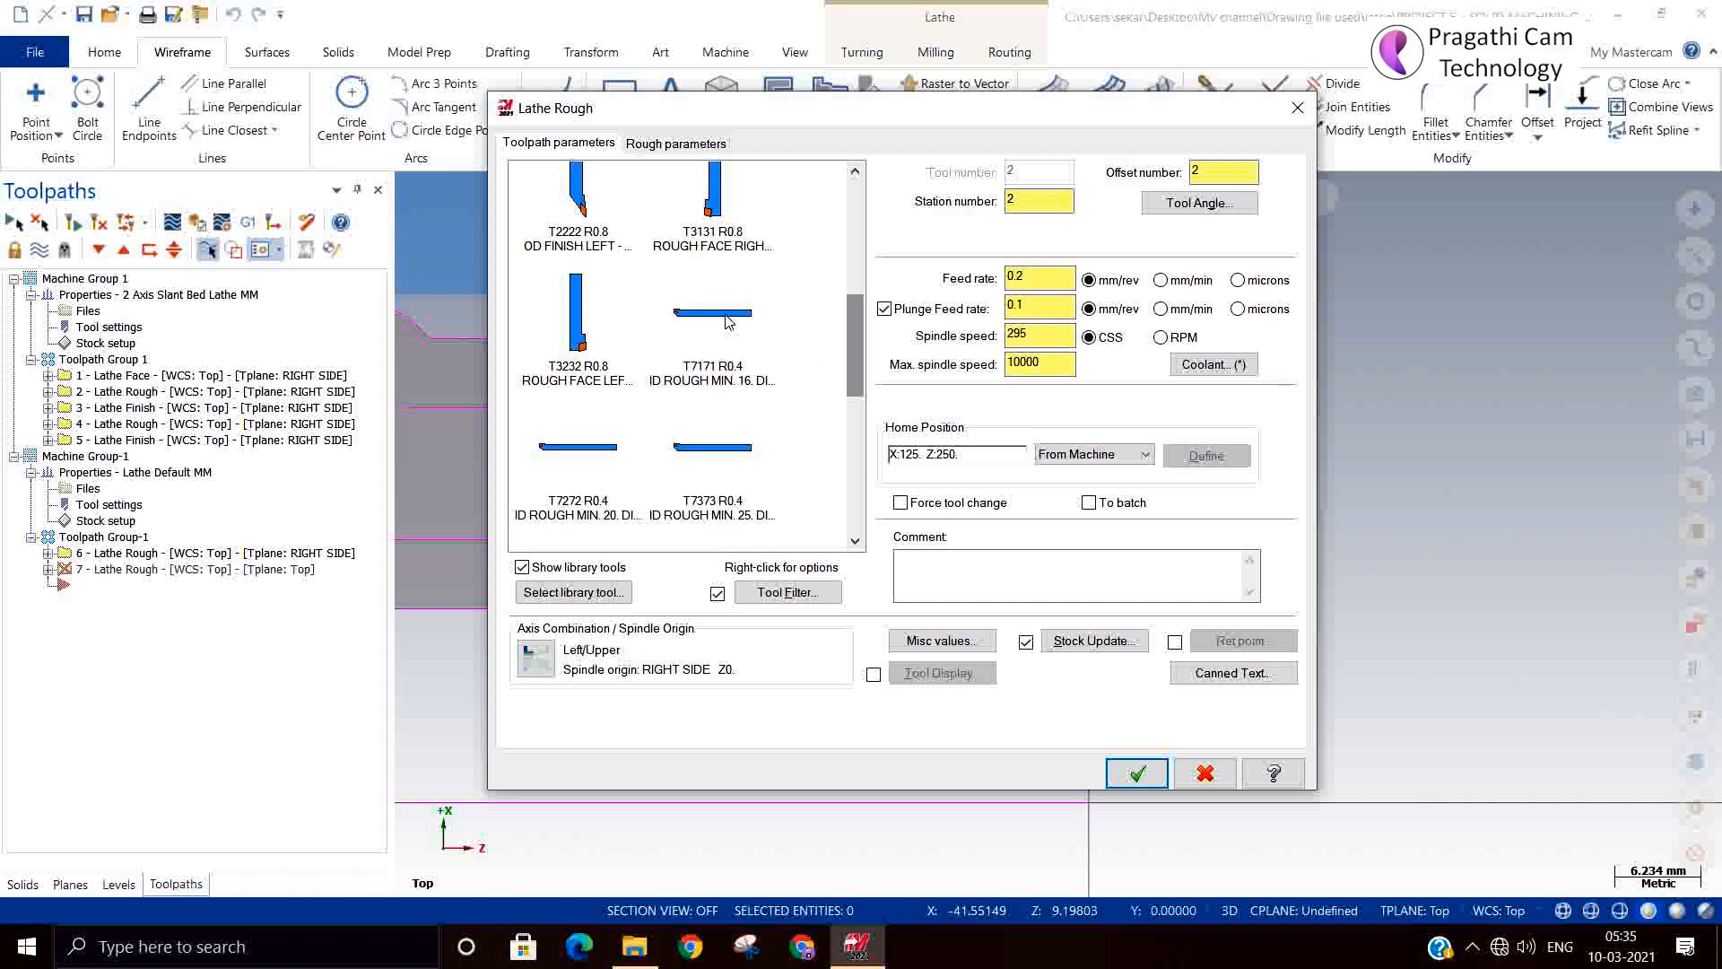
click(728, 319)
click(648, 148)
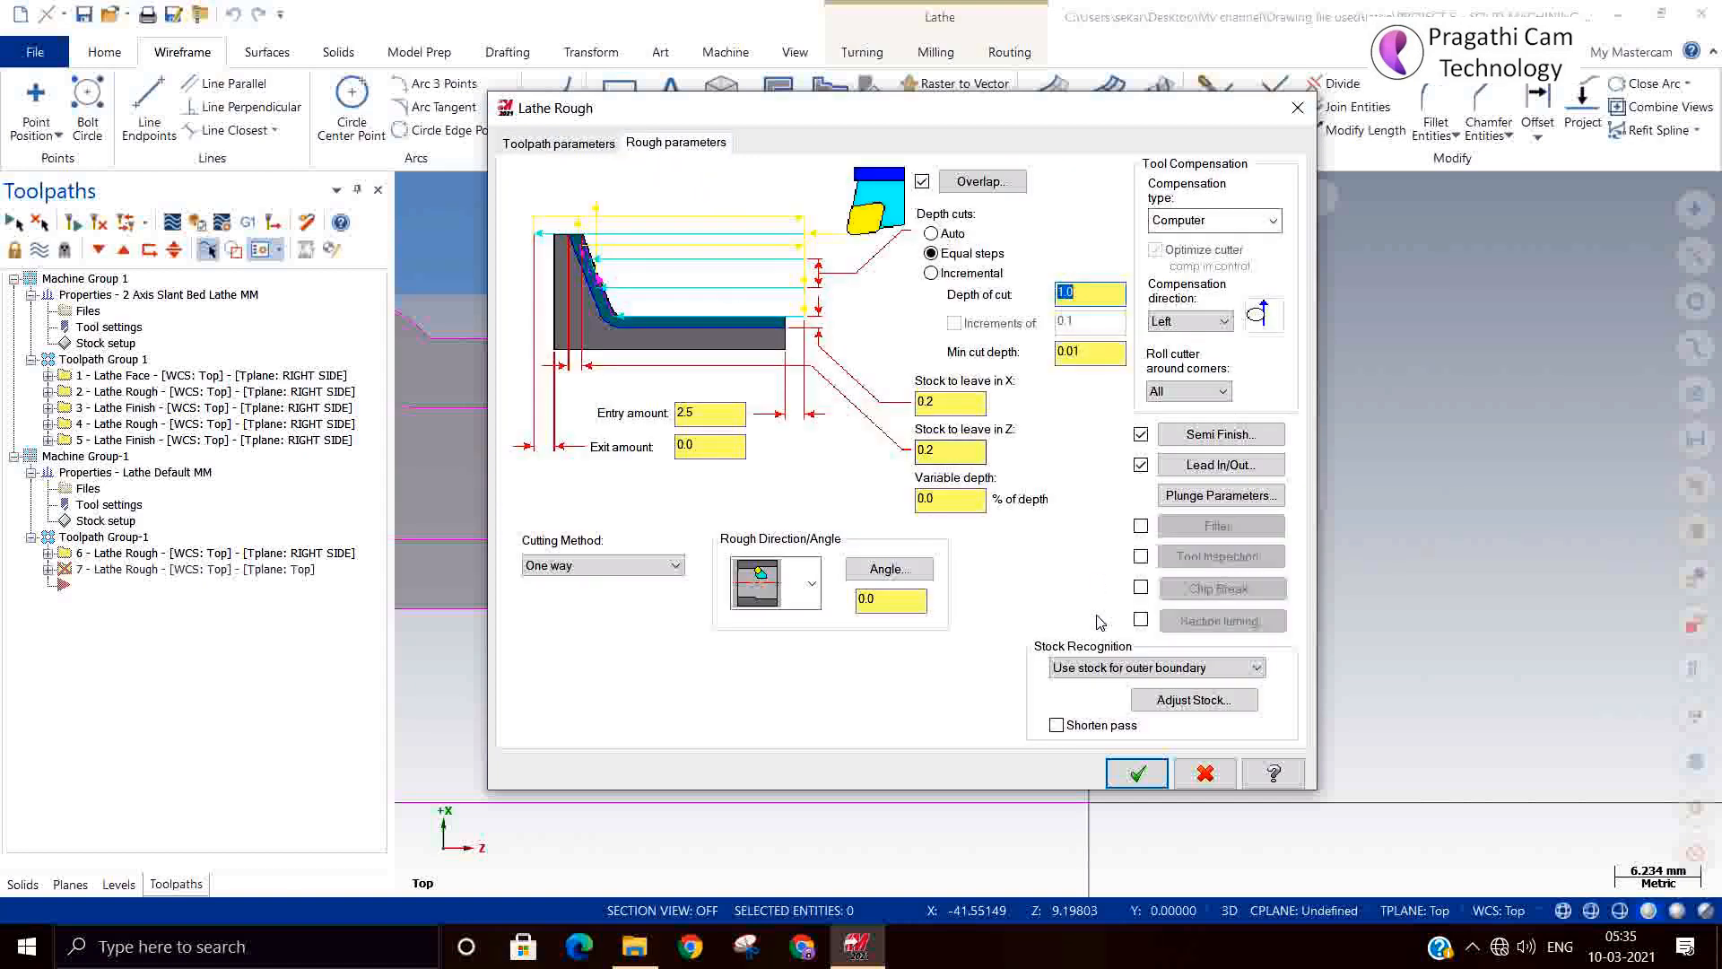
click(1116, 668)
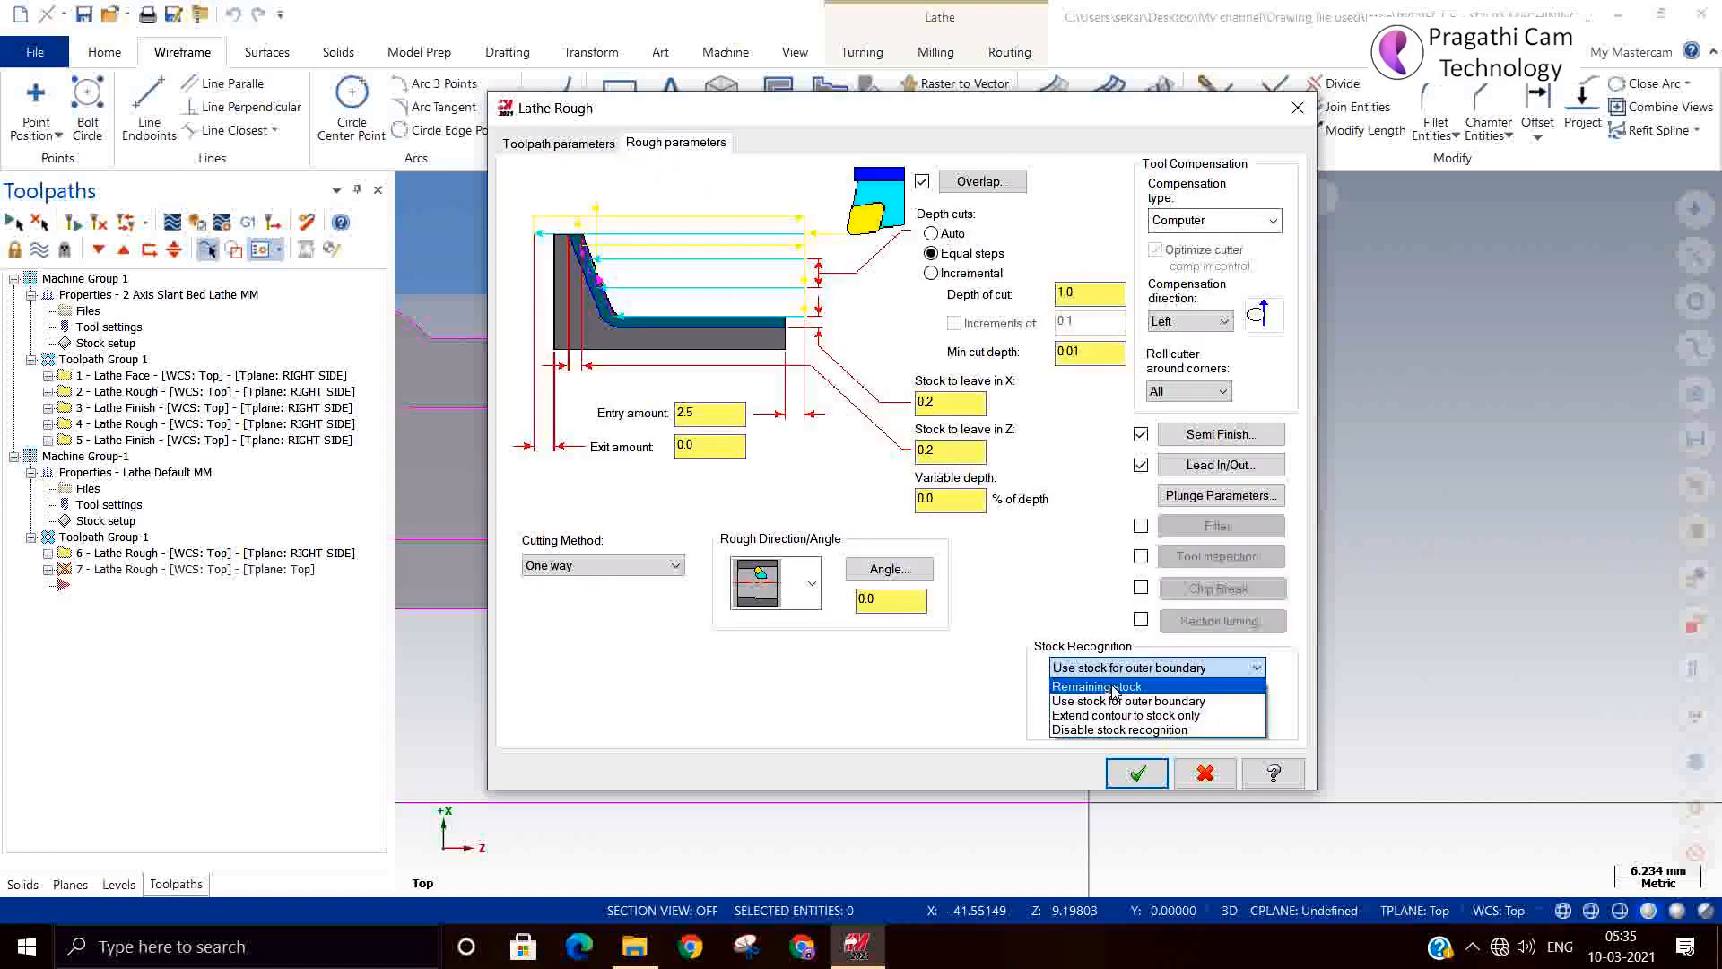
click(1093, 671)
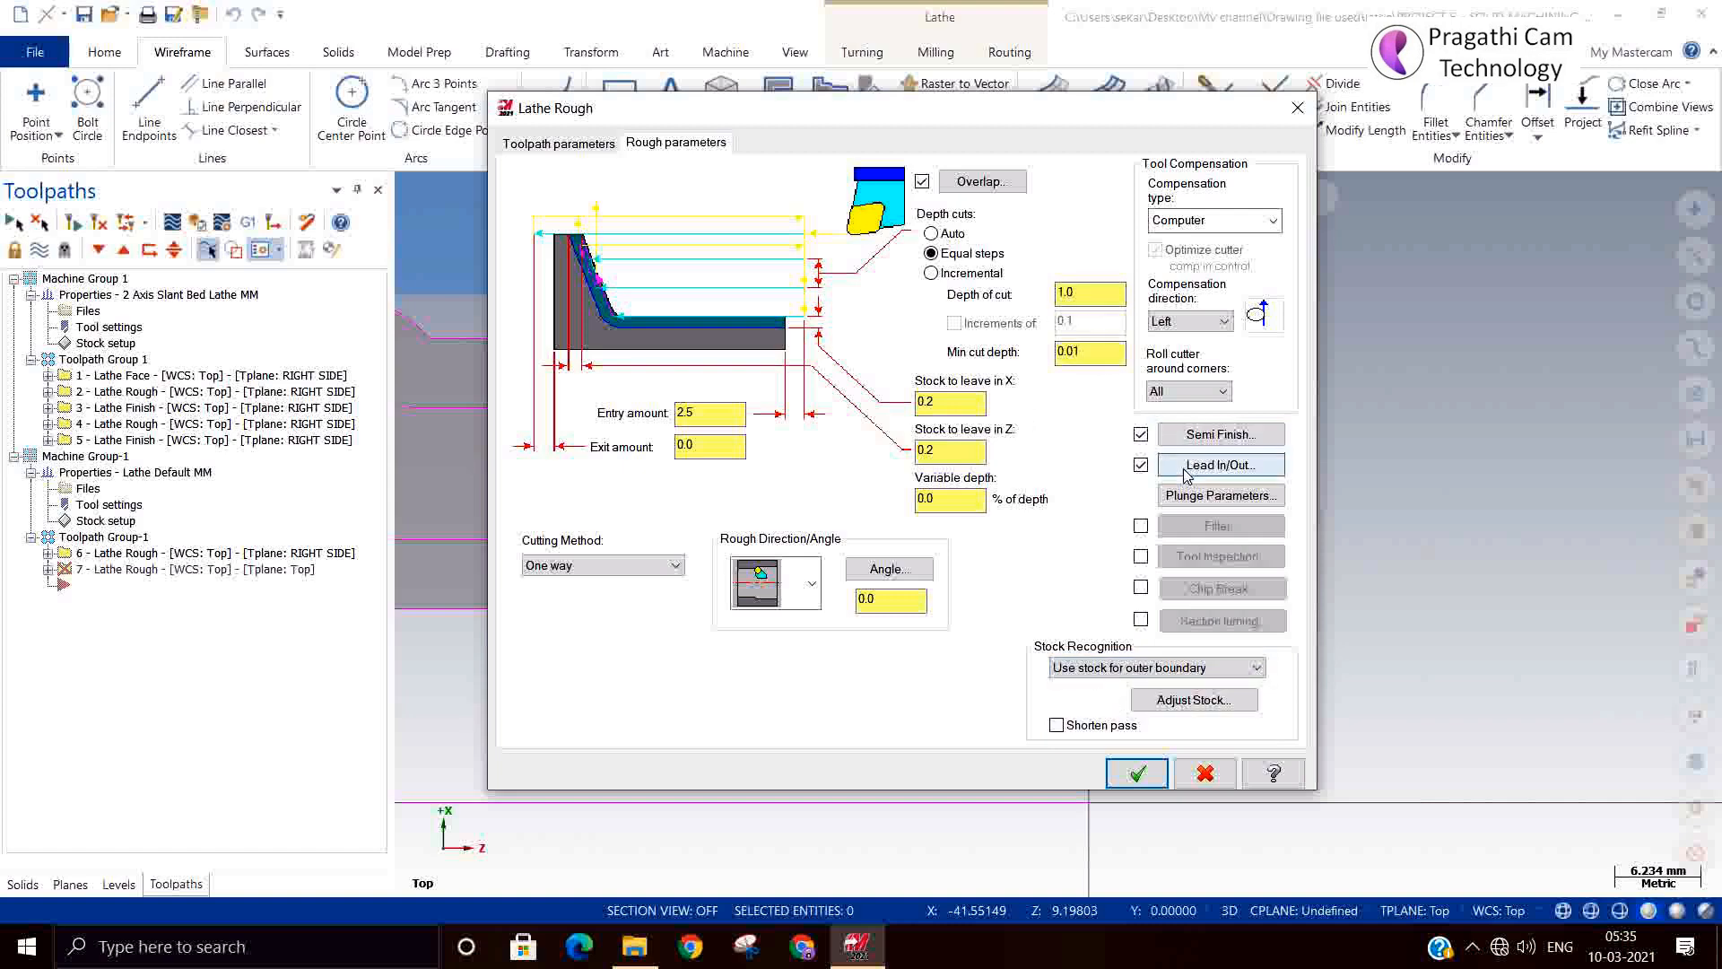
Set plunge cutting to the second option with front clearance 0.0 and back clearance 3.0, and generate the inner face rough toolpath.
click(1220, 495)
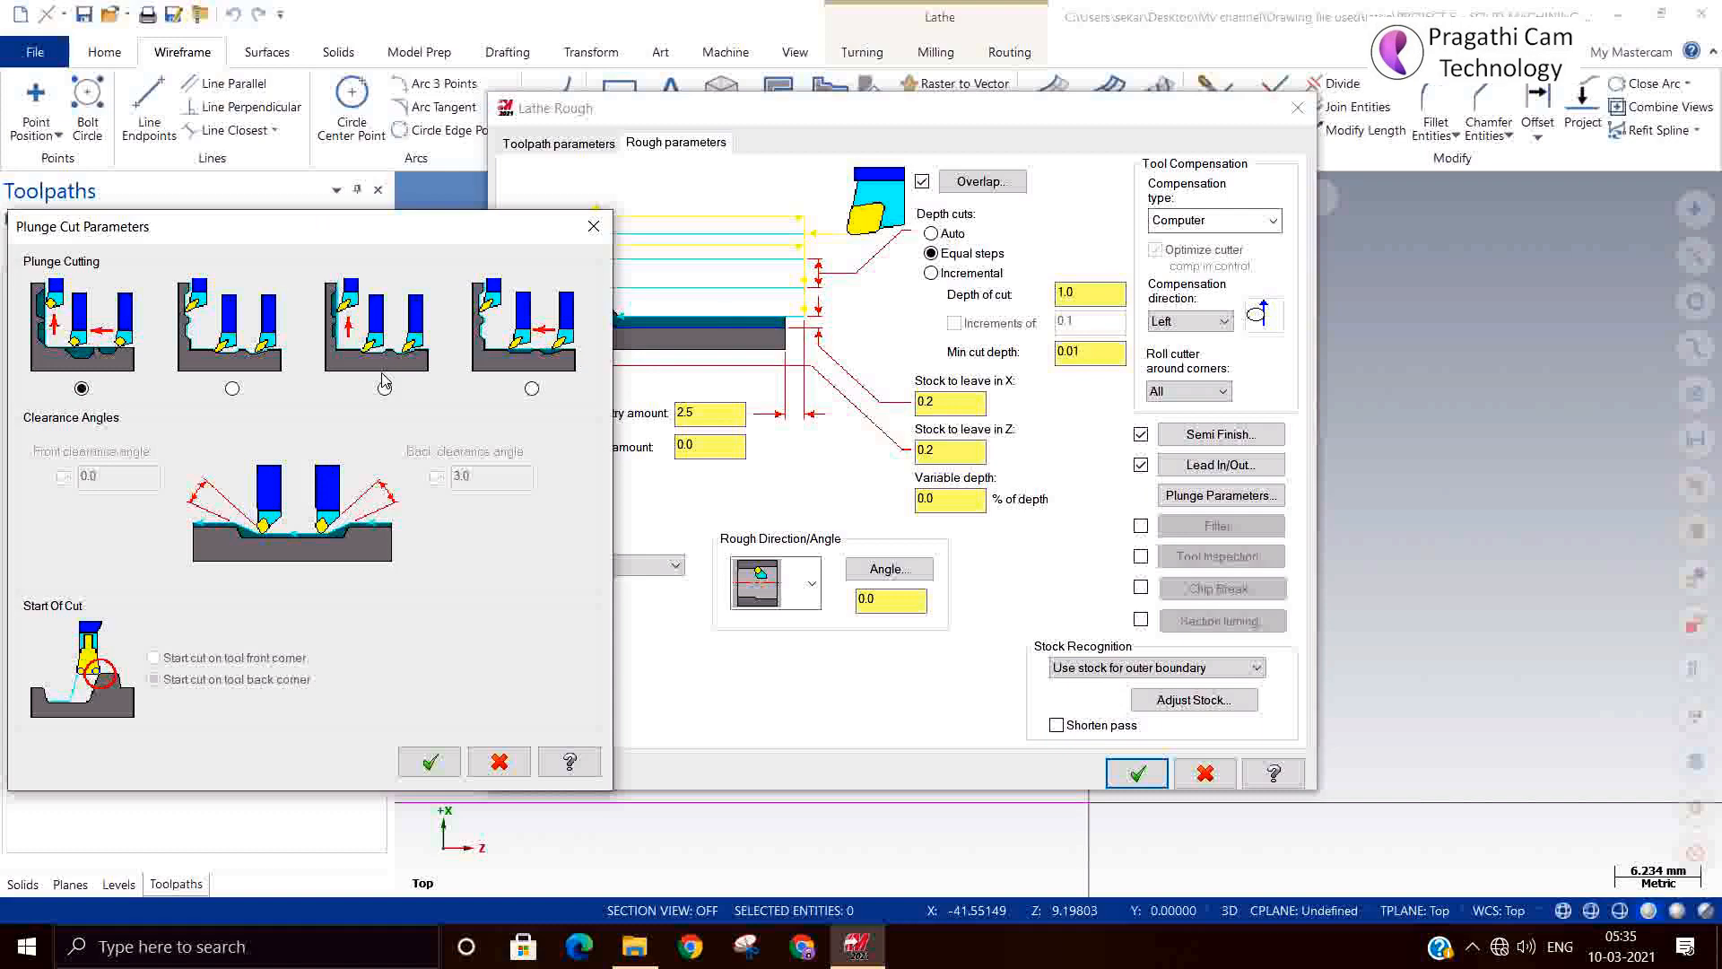
click(232, 388)
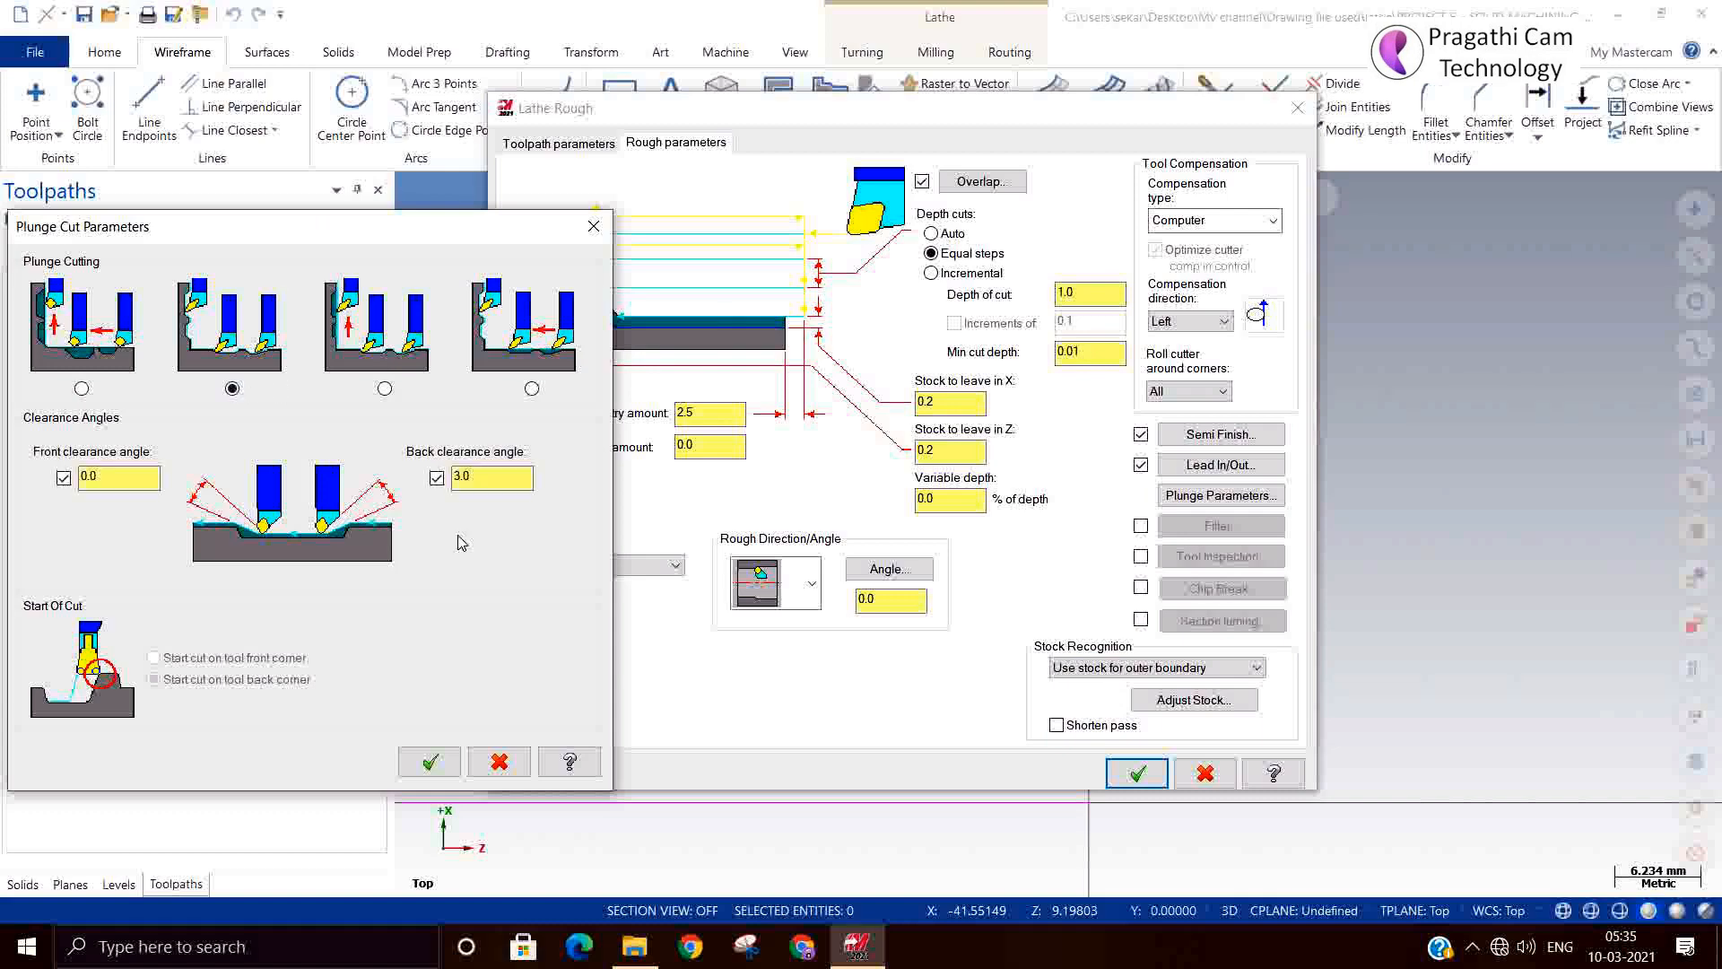
click(428, 758)
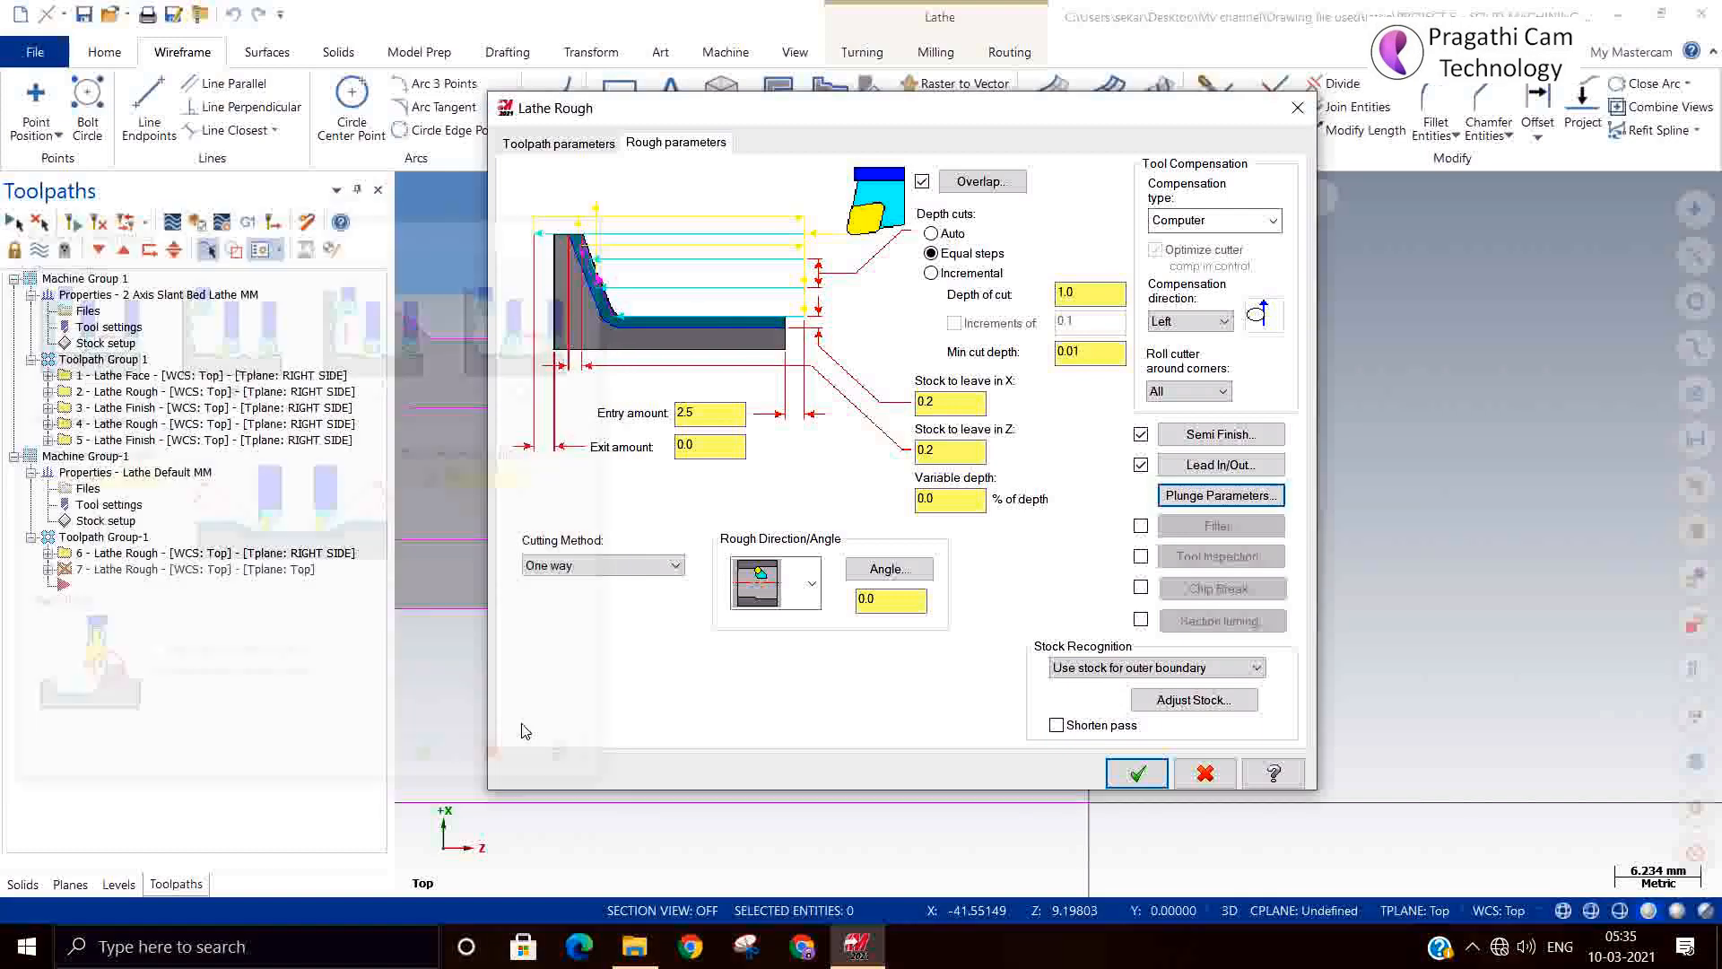
click(1121, 775)
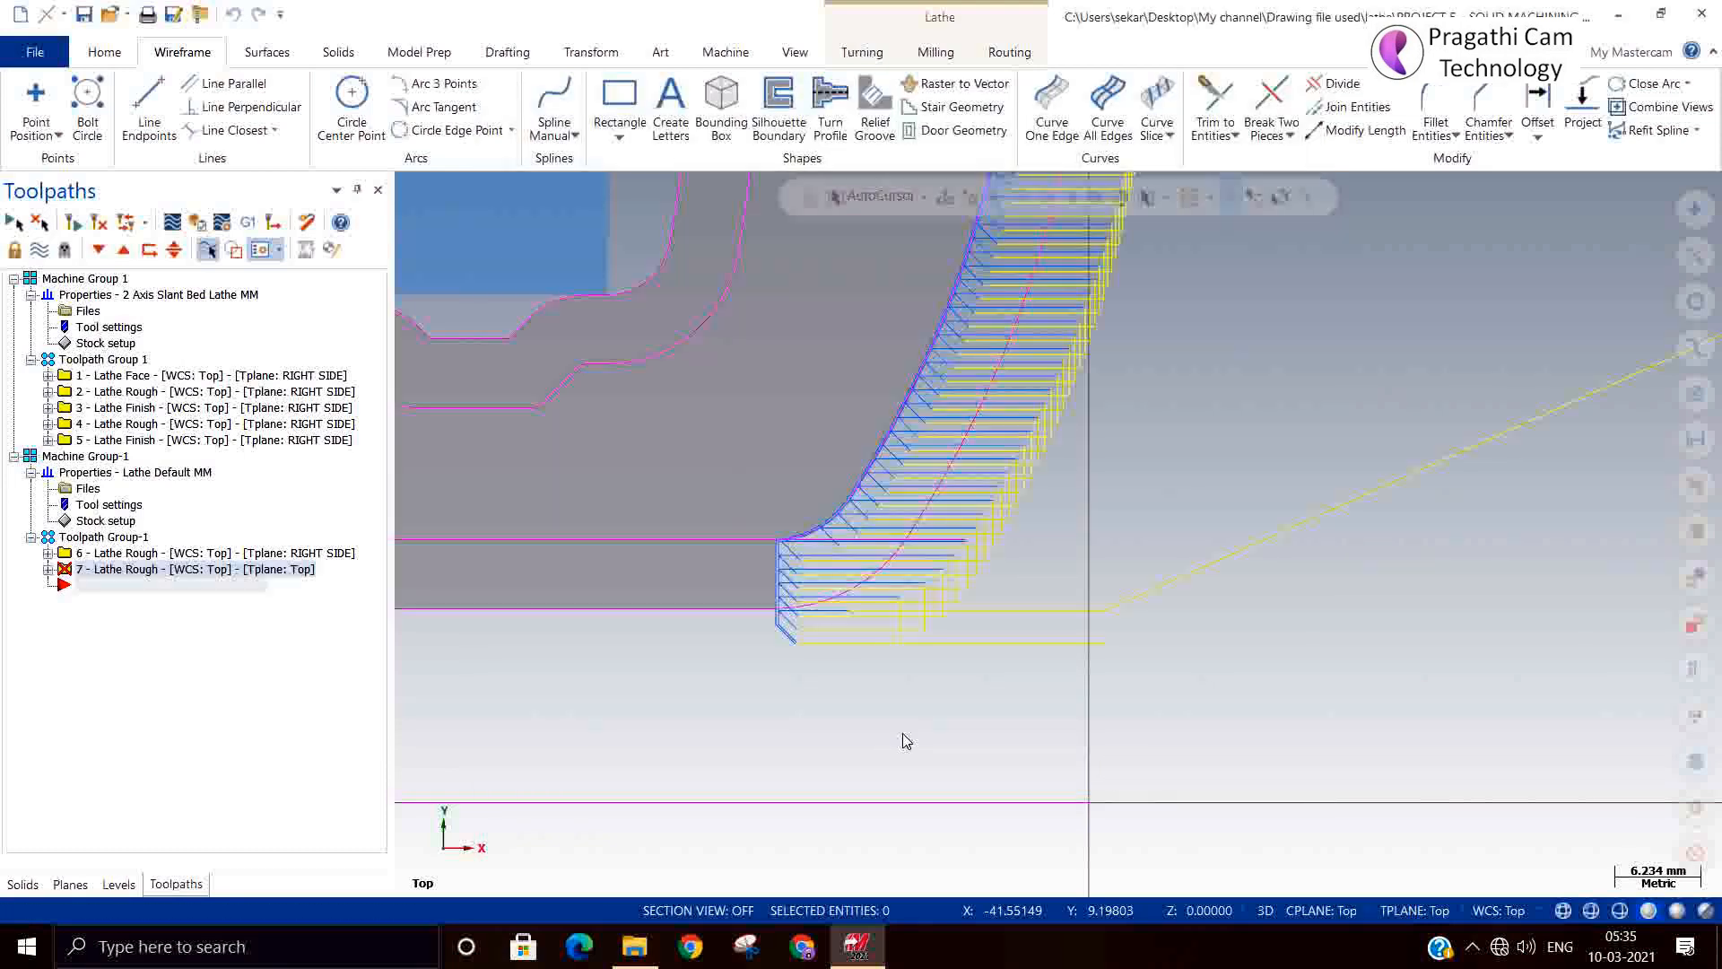
Backplot the inner face rough toolpath to check its cutting passes.
scroll(902, 733, down, 3)
scroll(902, 732, down, 2)
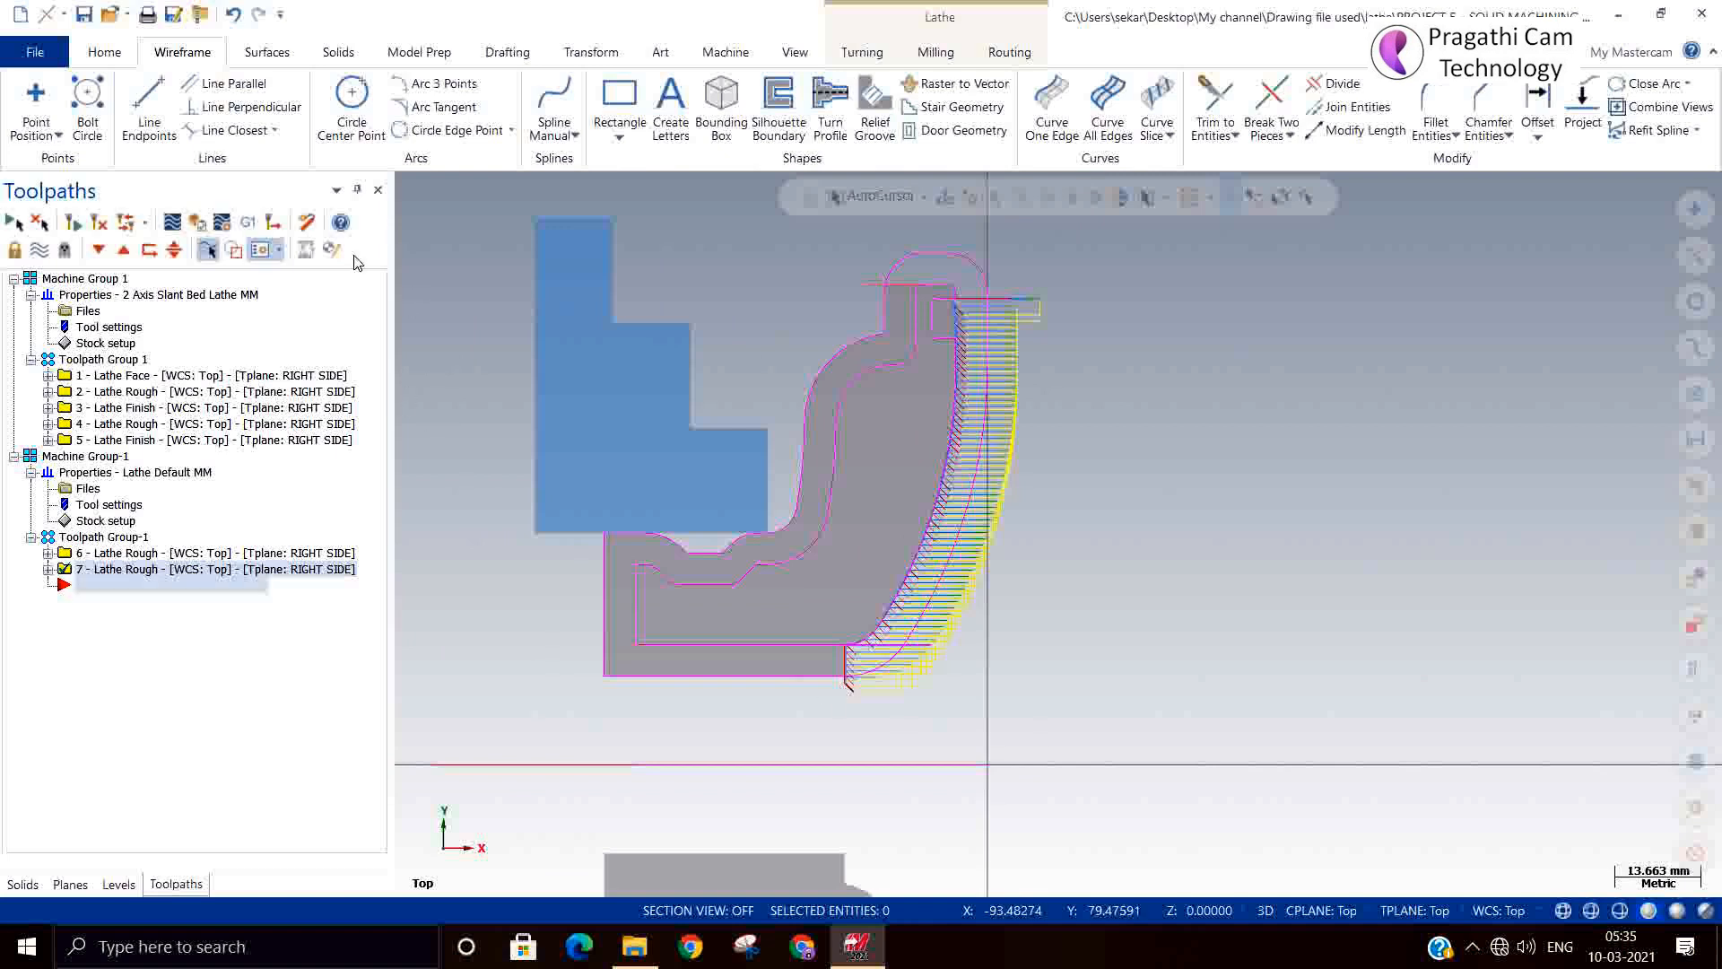
click(171, 223)
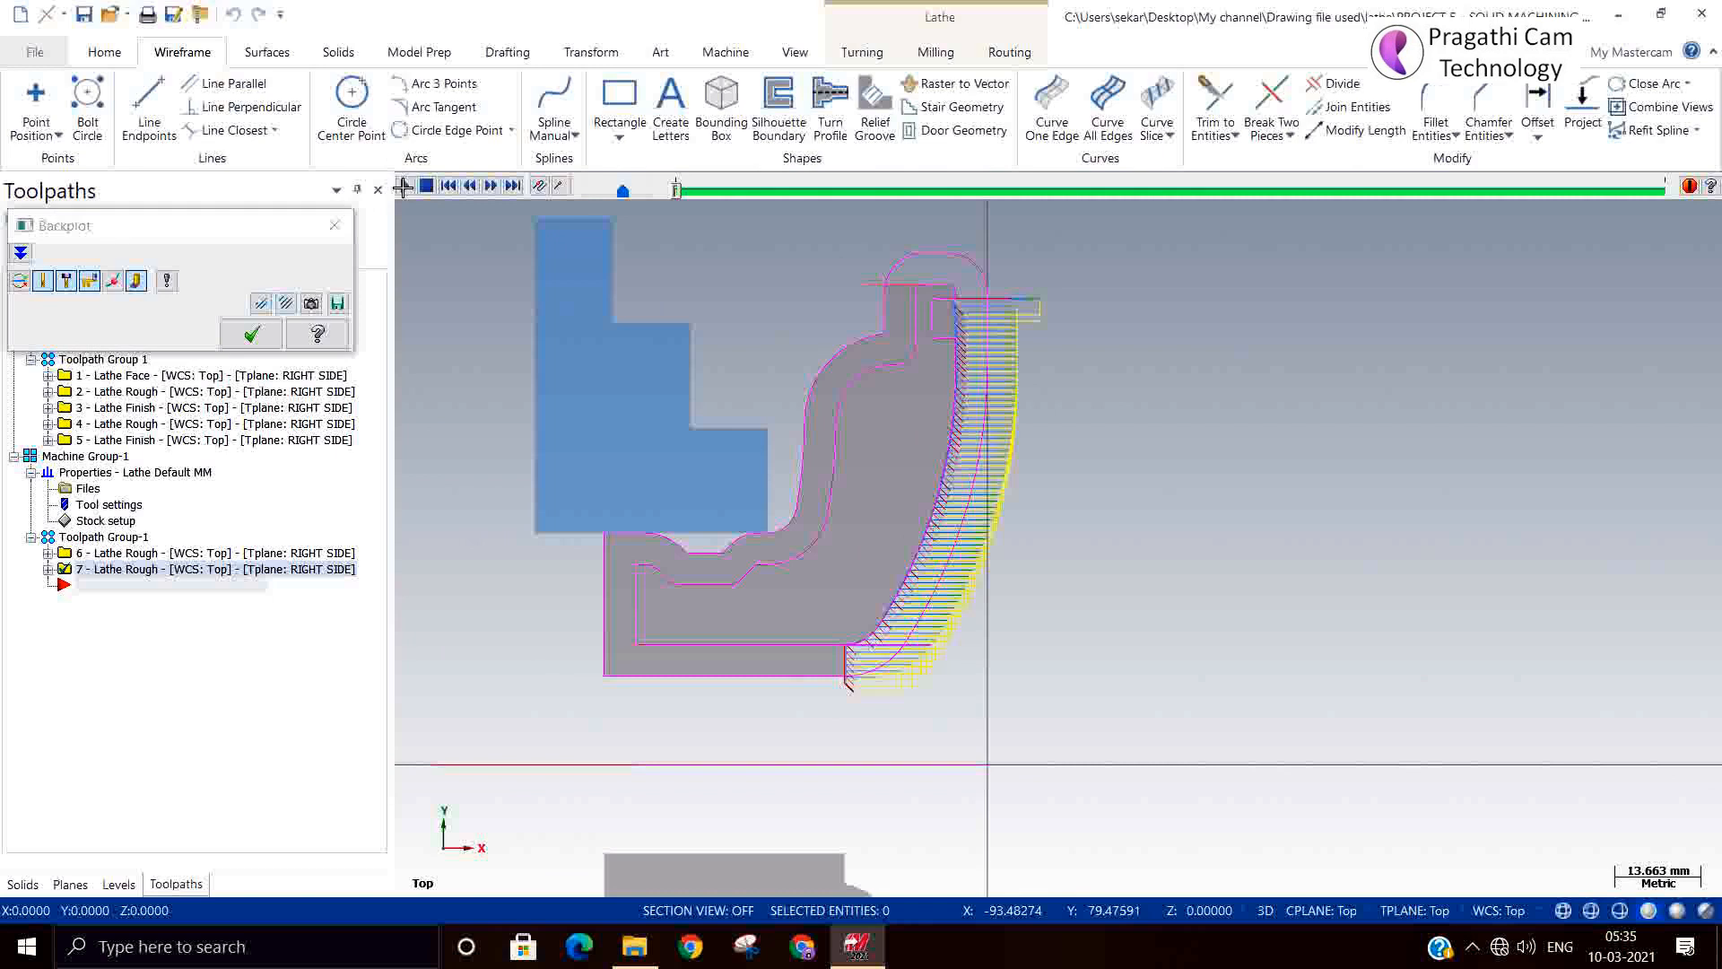
click(403, 186)
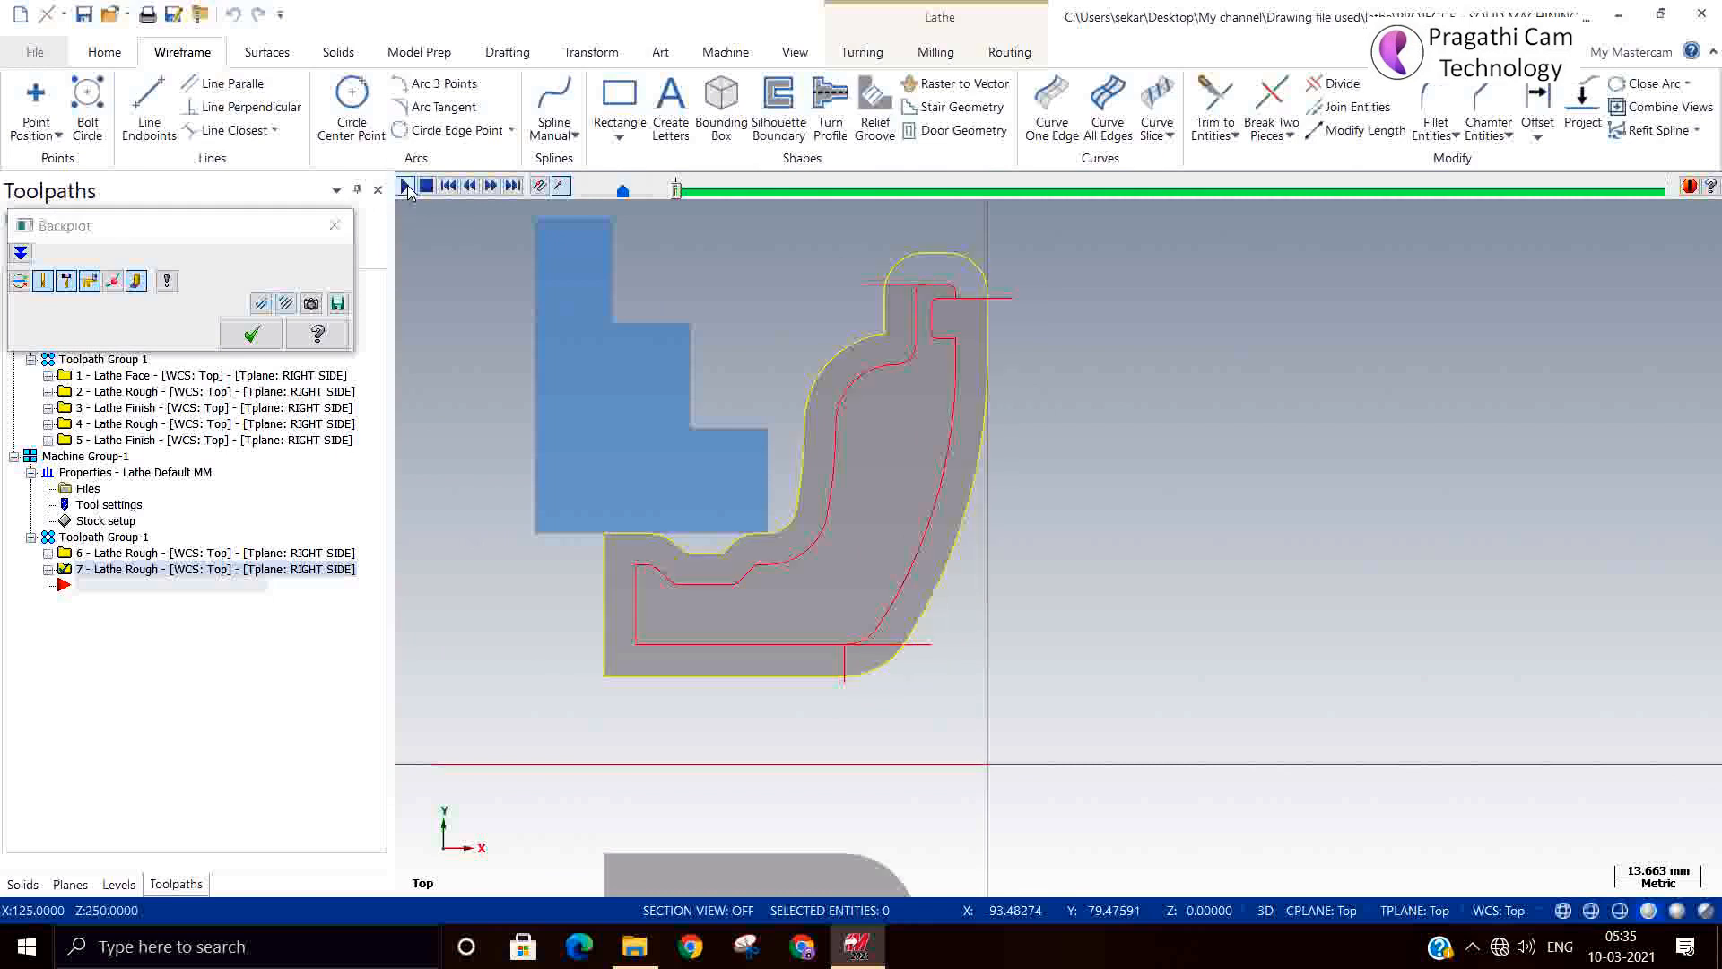
click(406, 186)
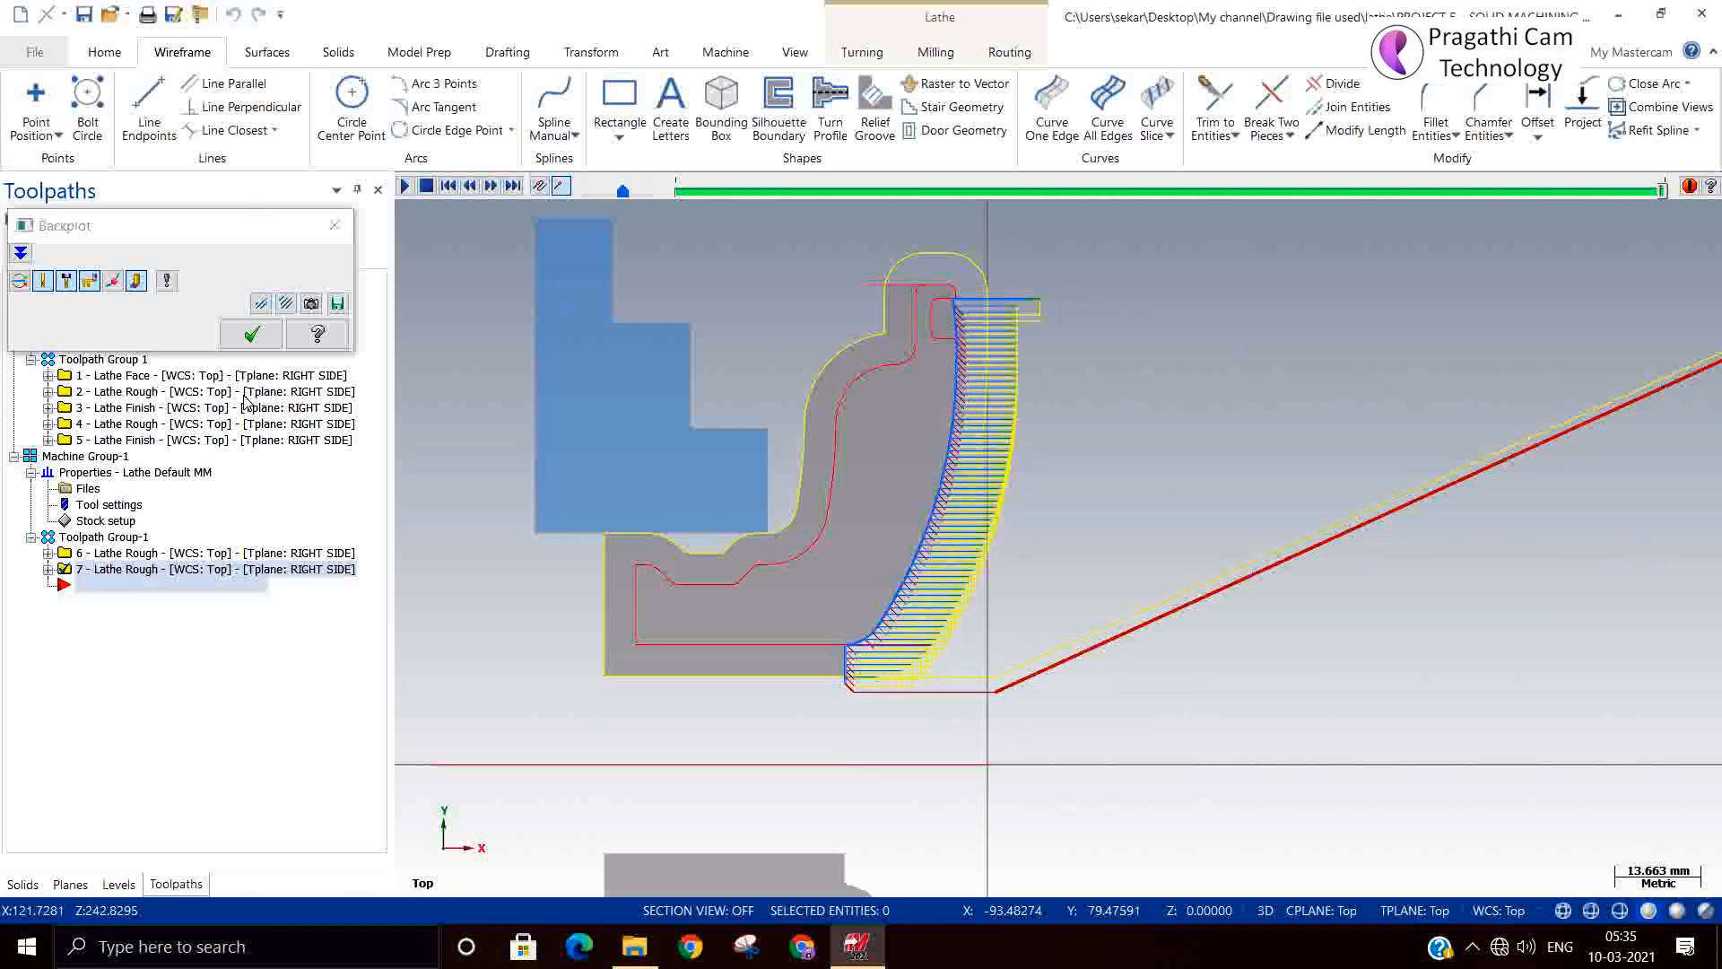
click(251, 334)
Hide the toolpath display of the inner face rough operation.
scroll(965, 269, up, 2)
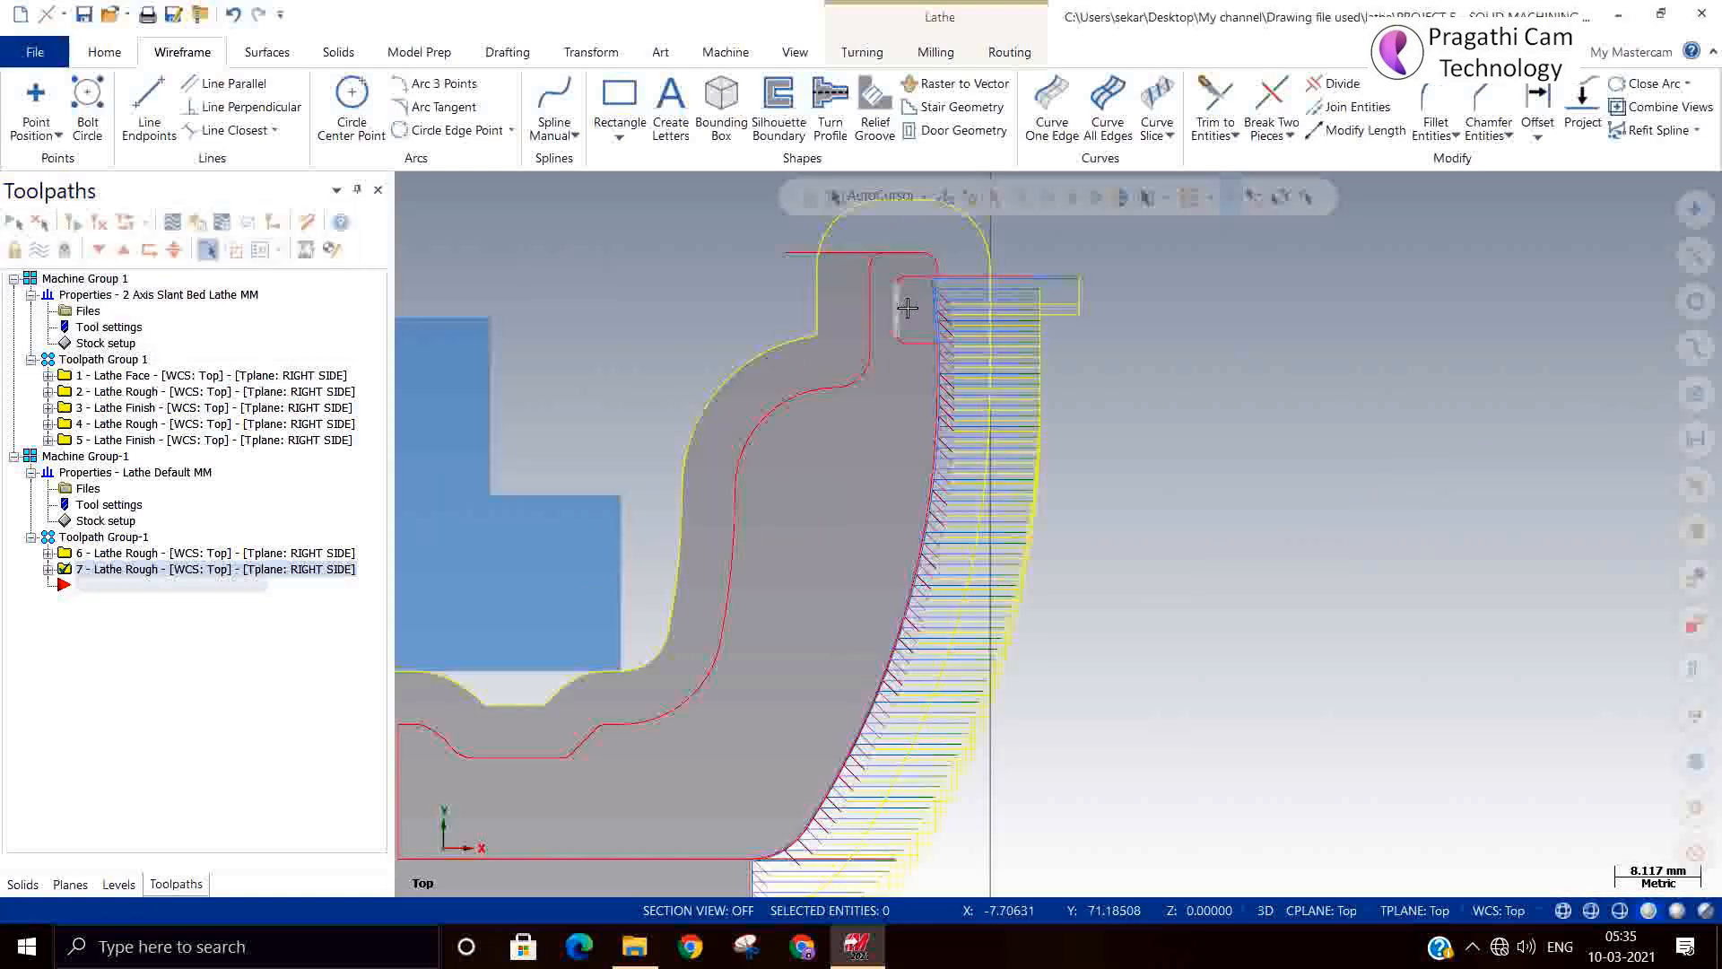
scroll(1032, 605, down, 2)
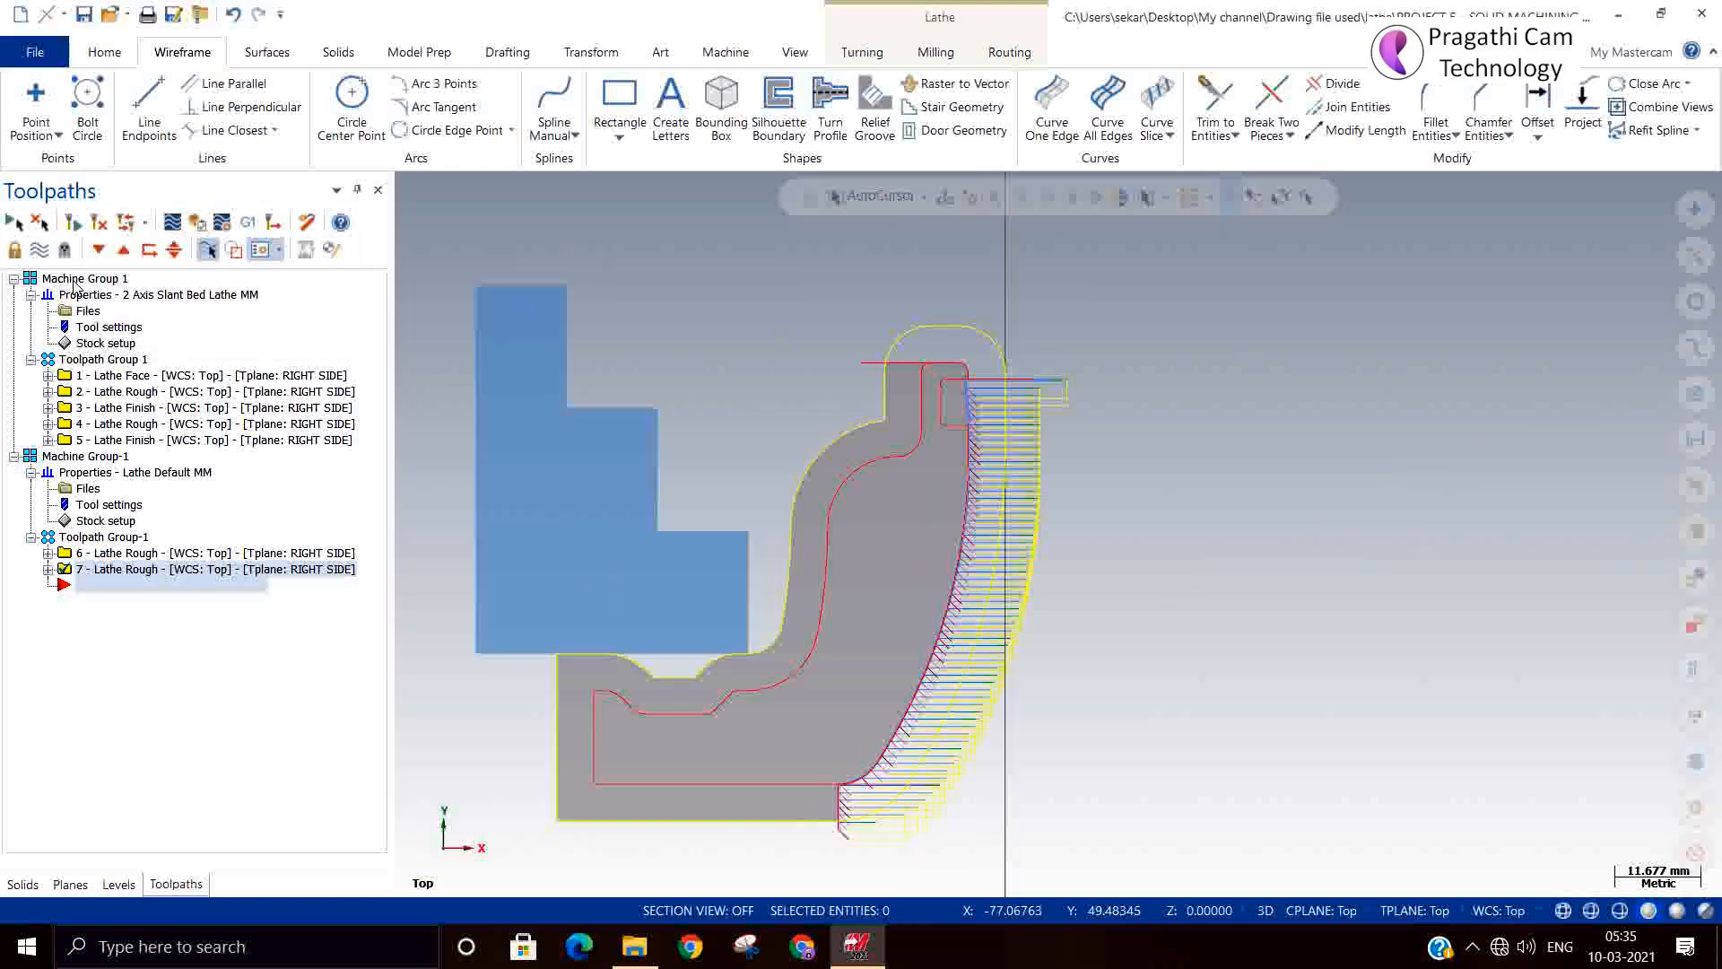
click(39, 256)
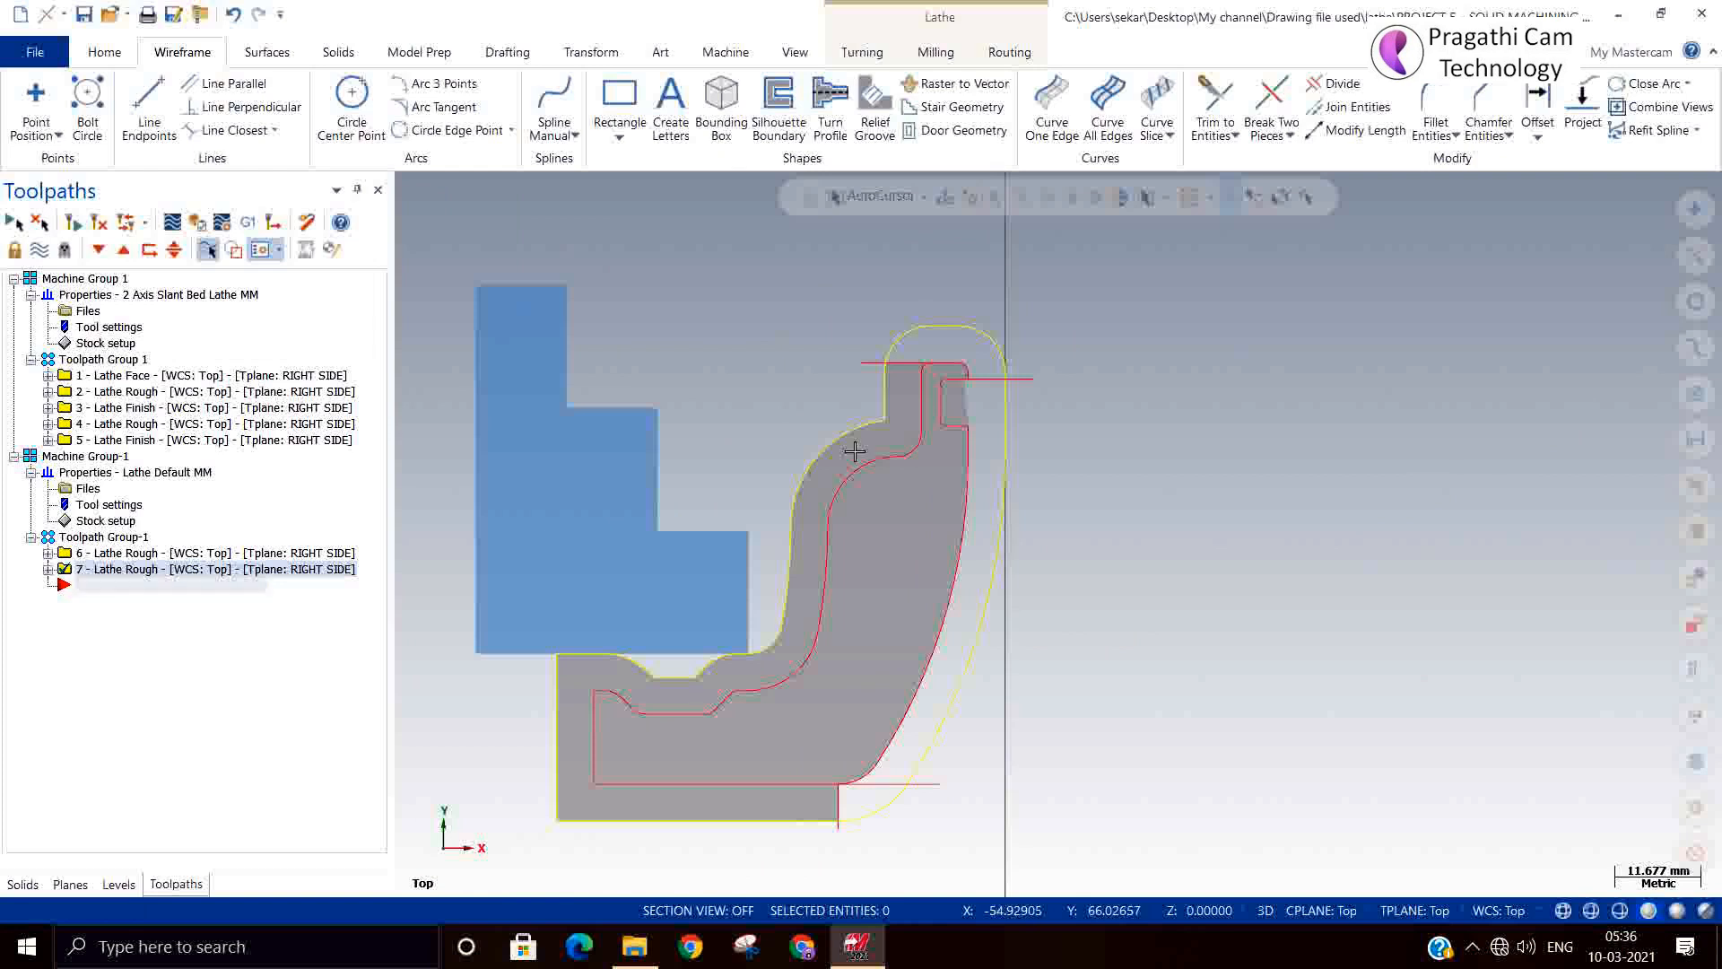
Start a Groove toolpath with the Chain definition and chain the rim groove from its upper extension line around to the lower wall.
scroll(980, 377, up, 3)
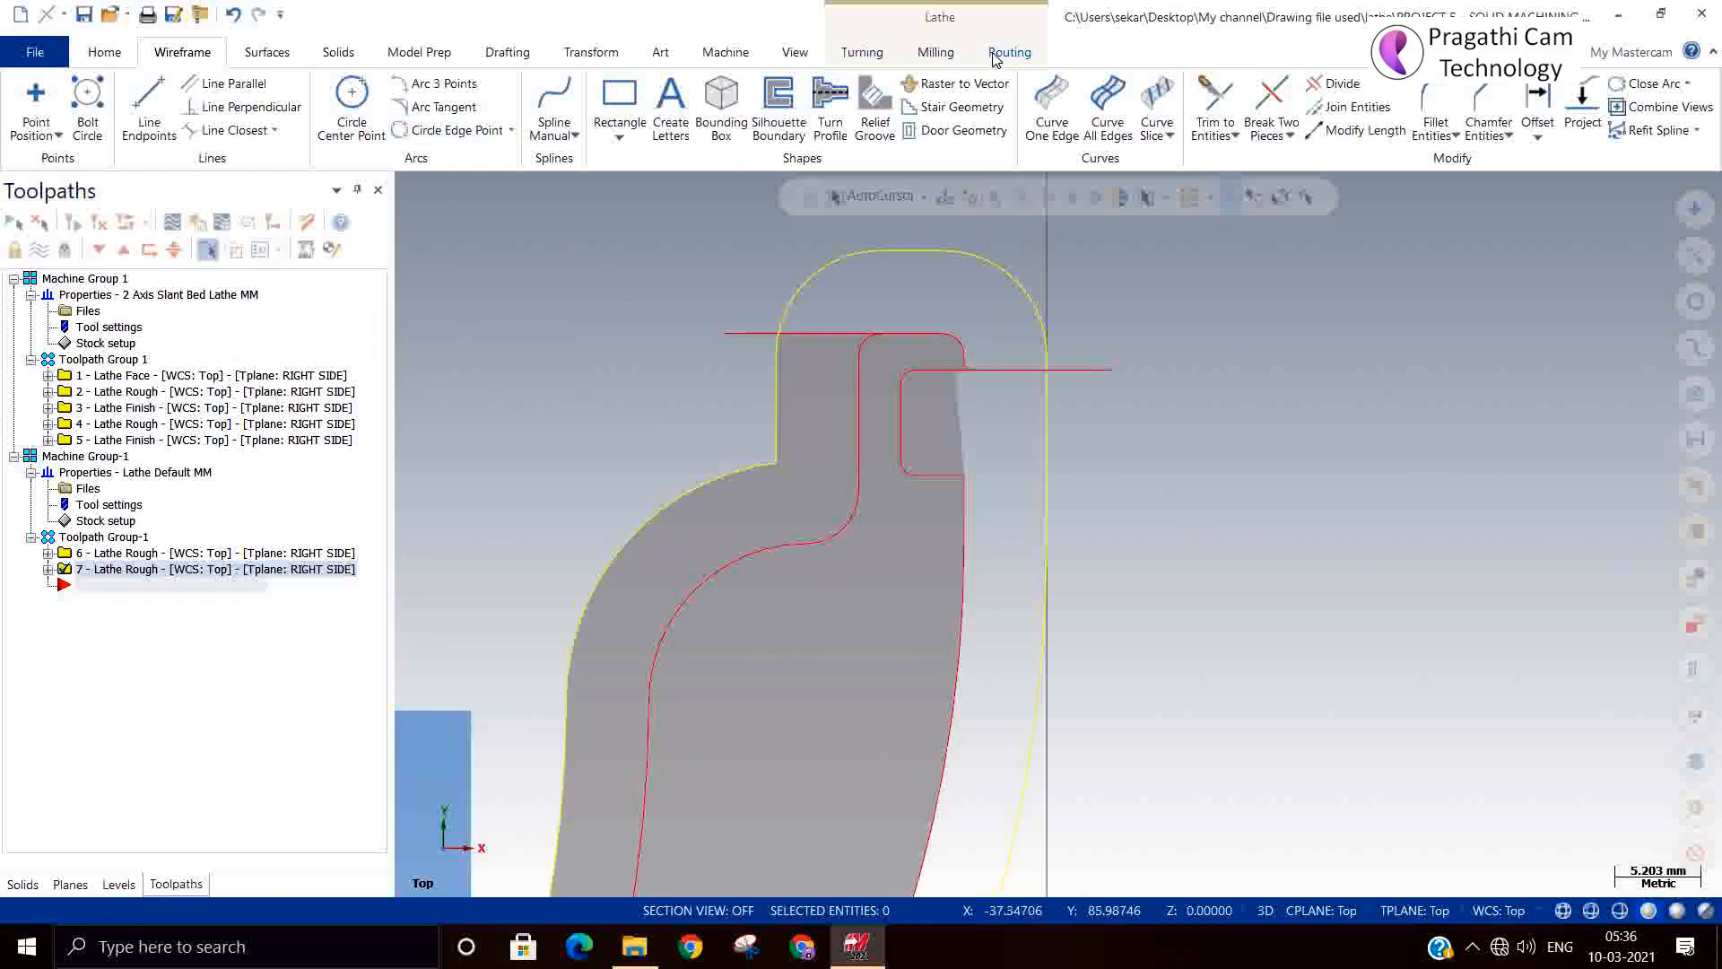
click(863, 52)
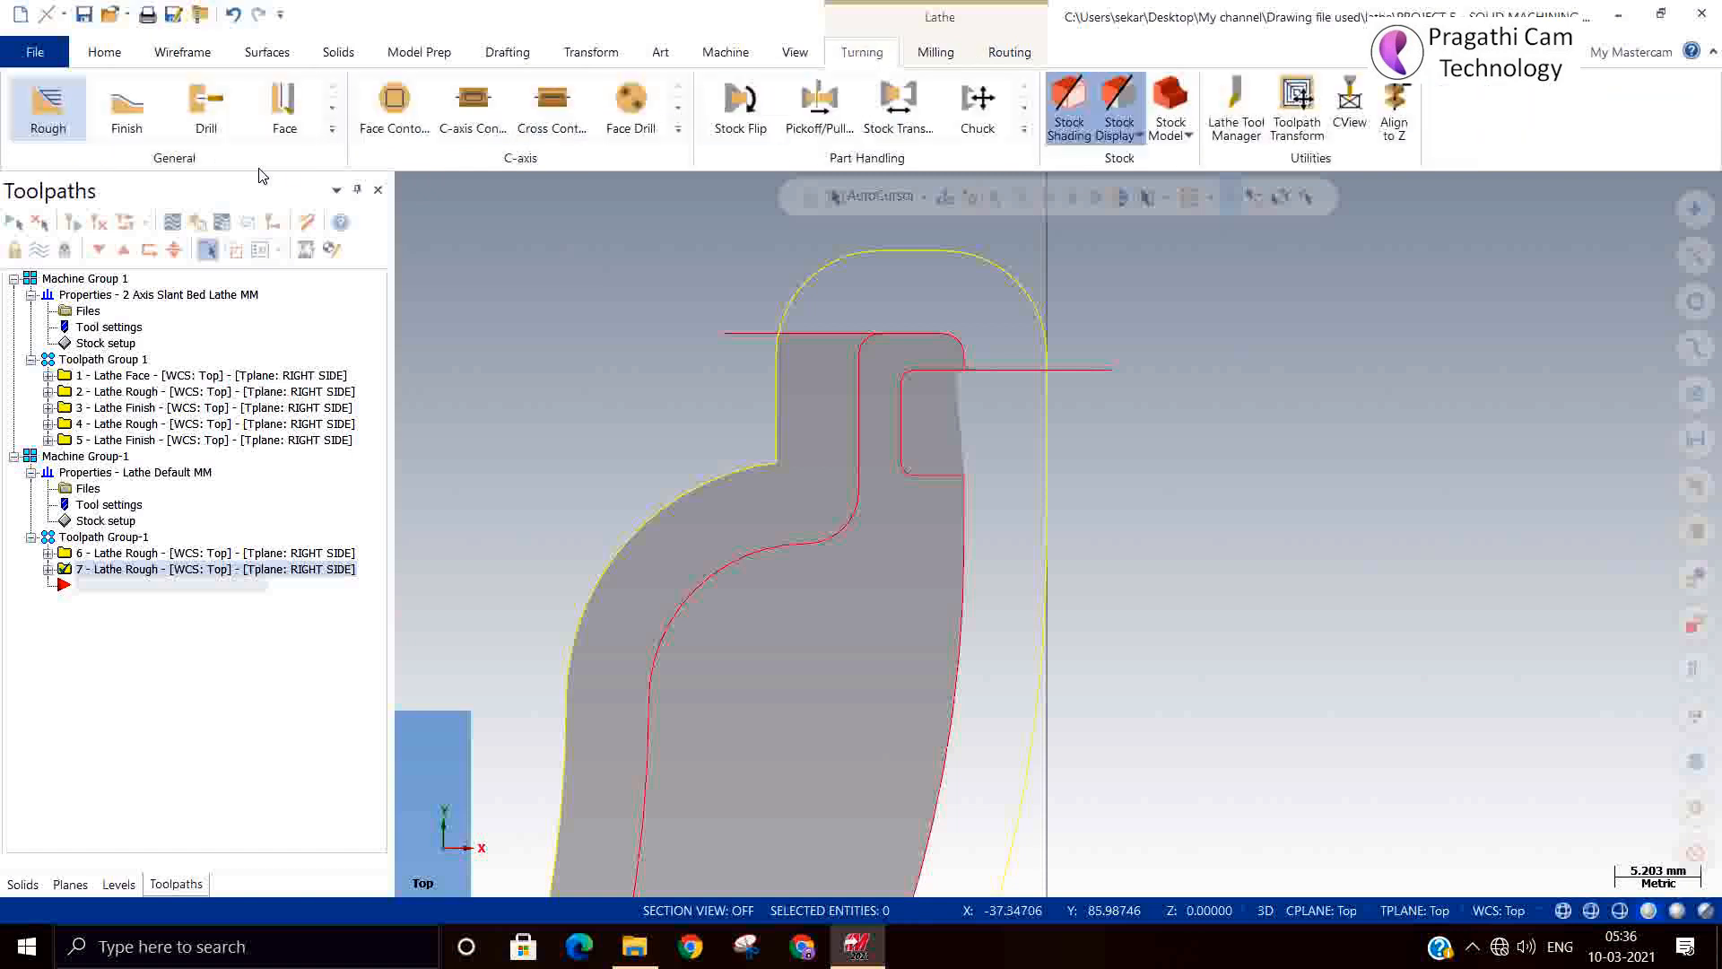
click(333, 133)
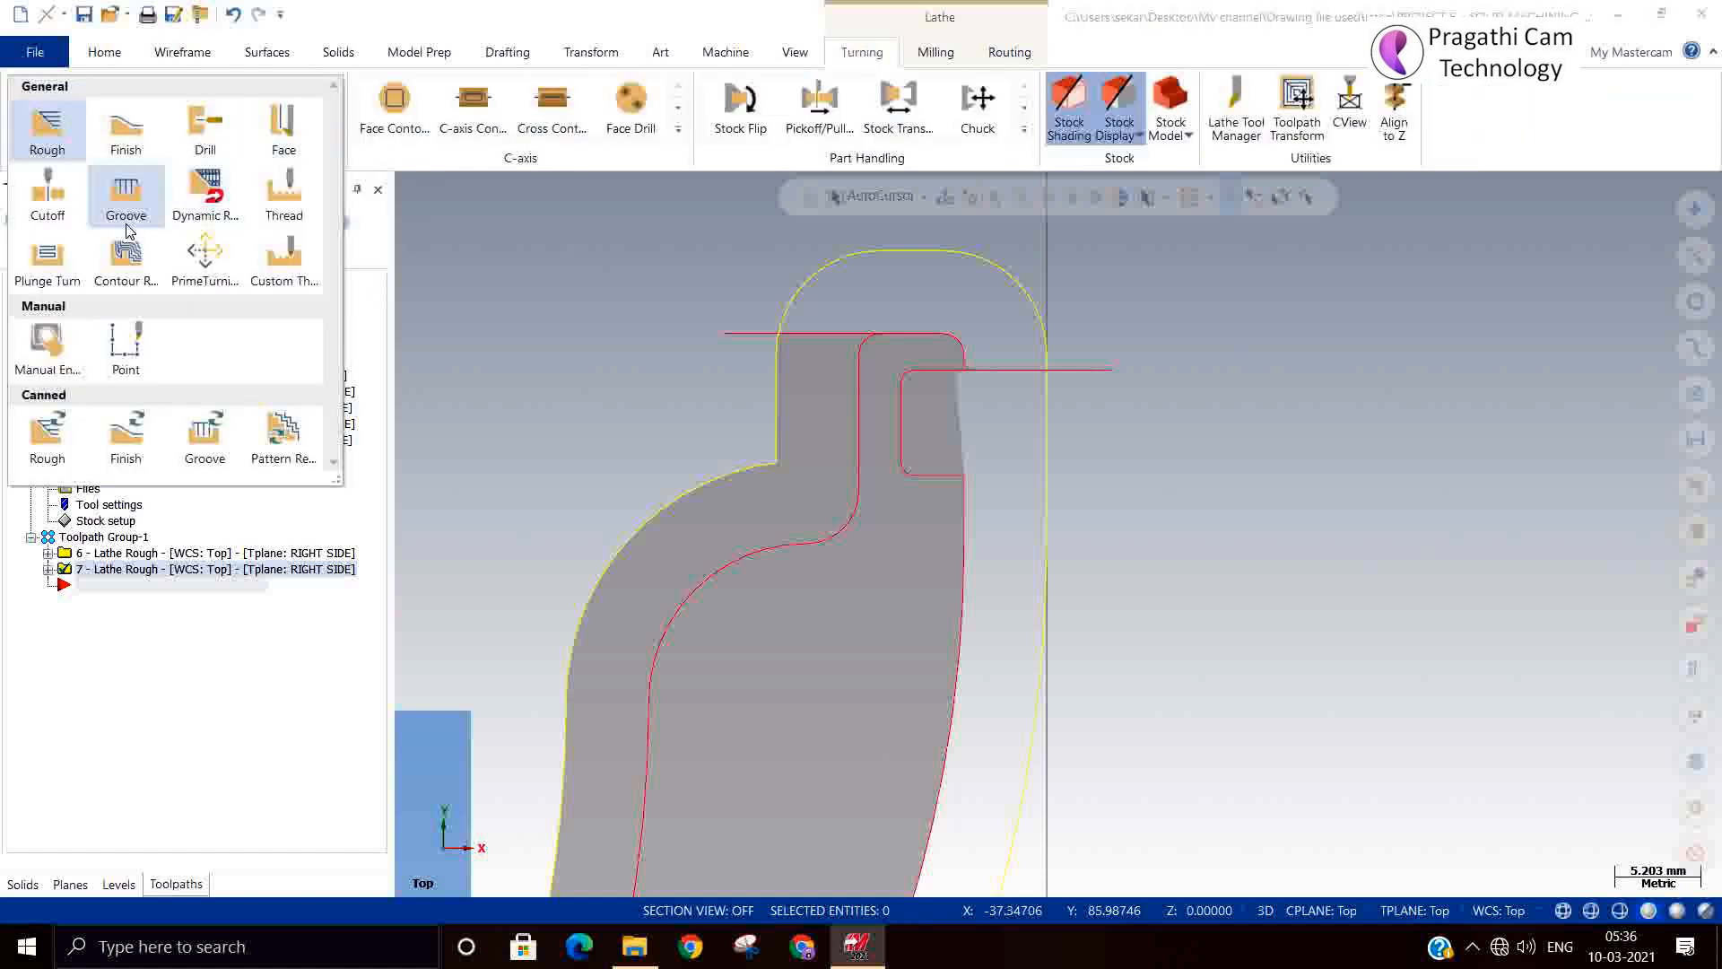
click(123, 203)
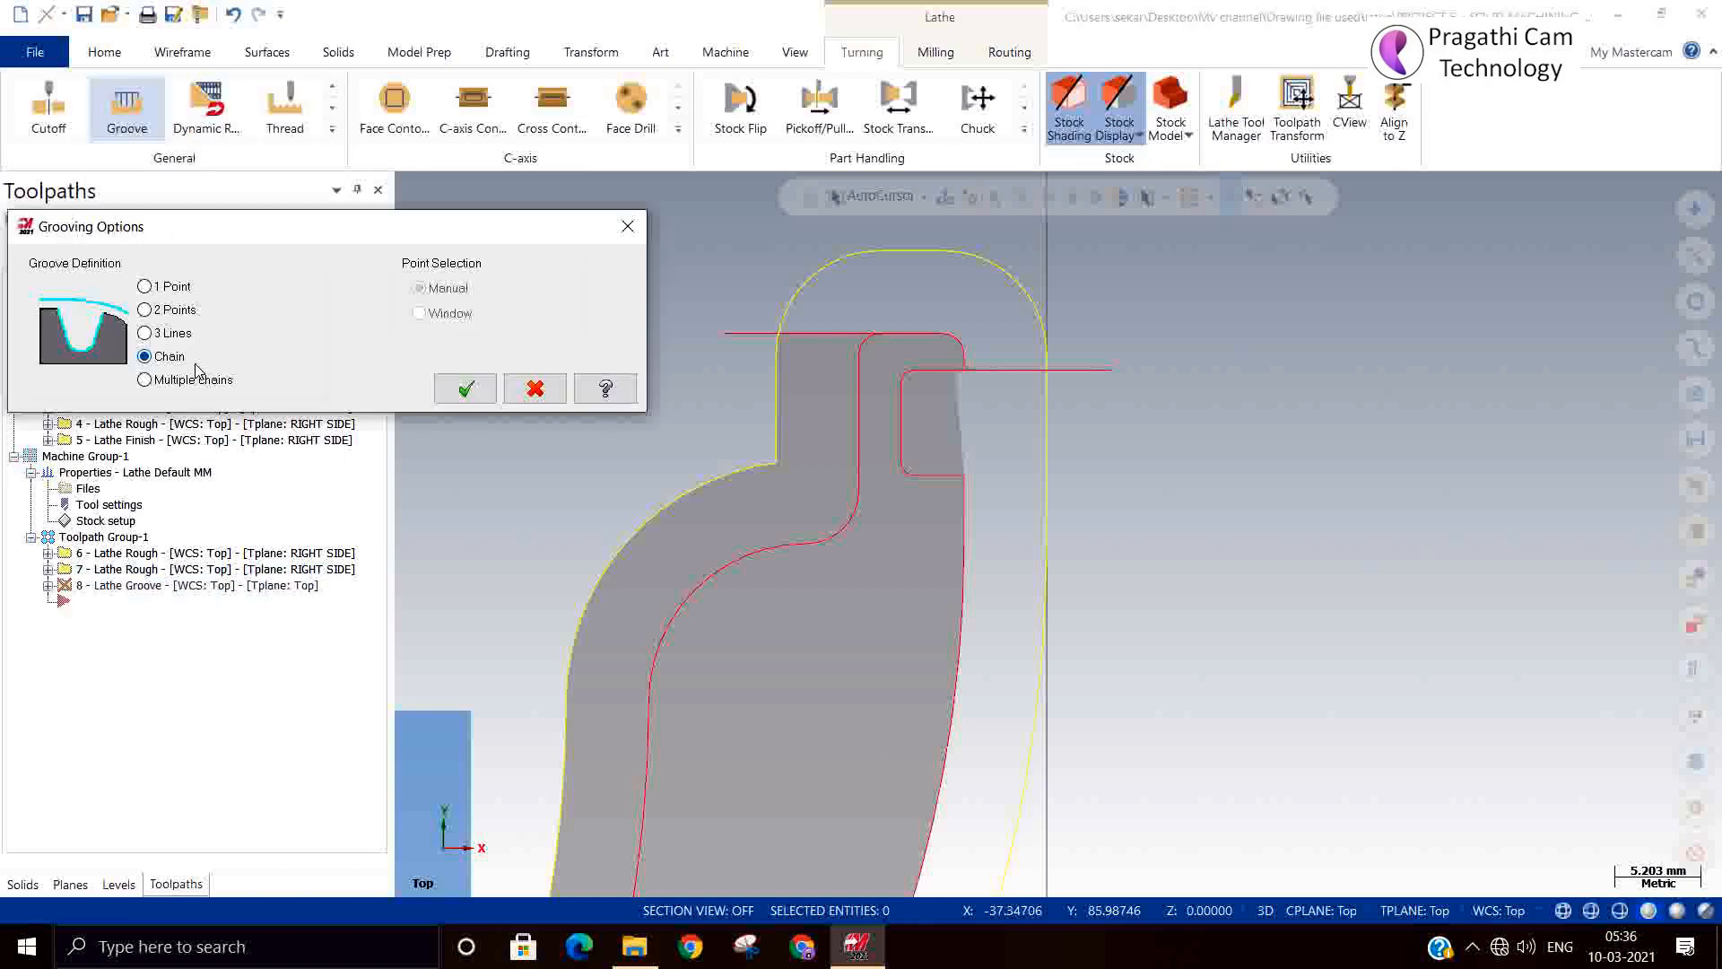
click(473, 392)
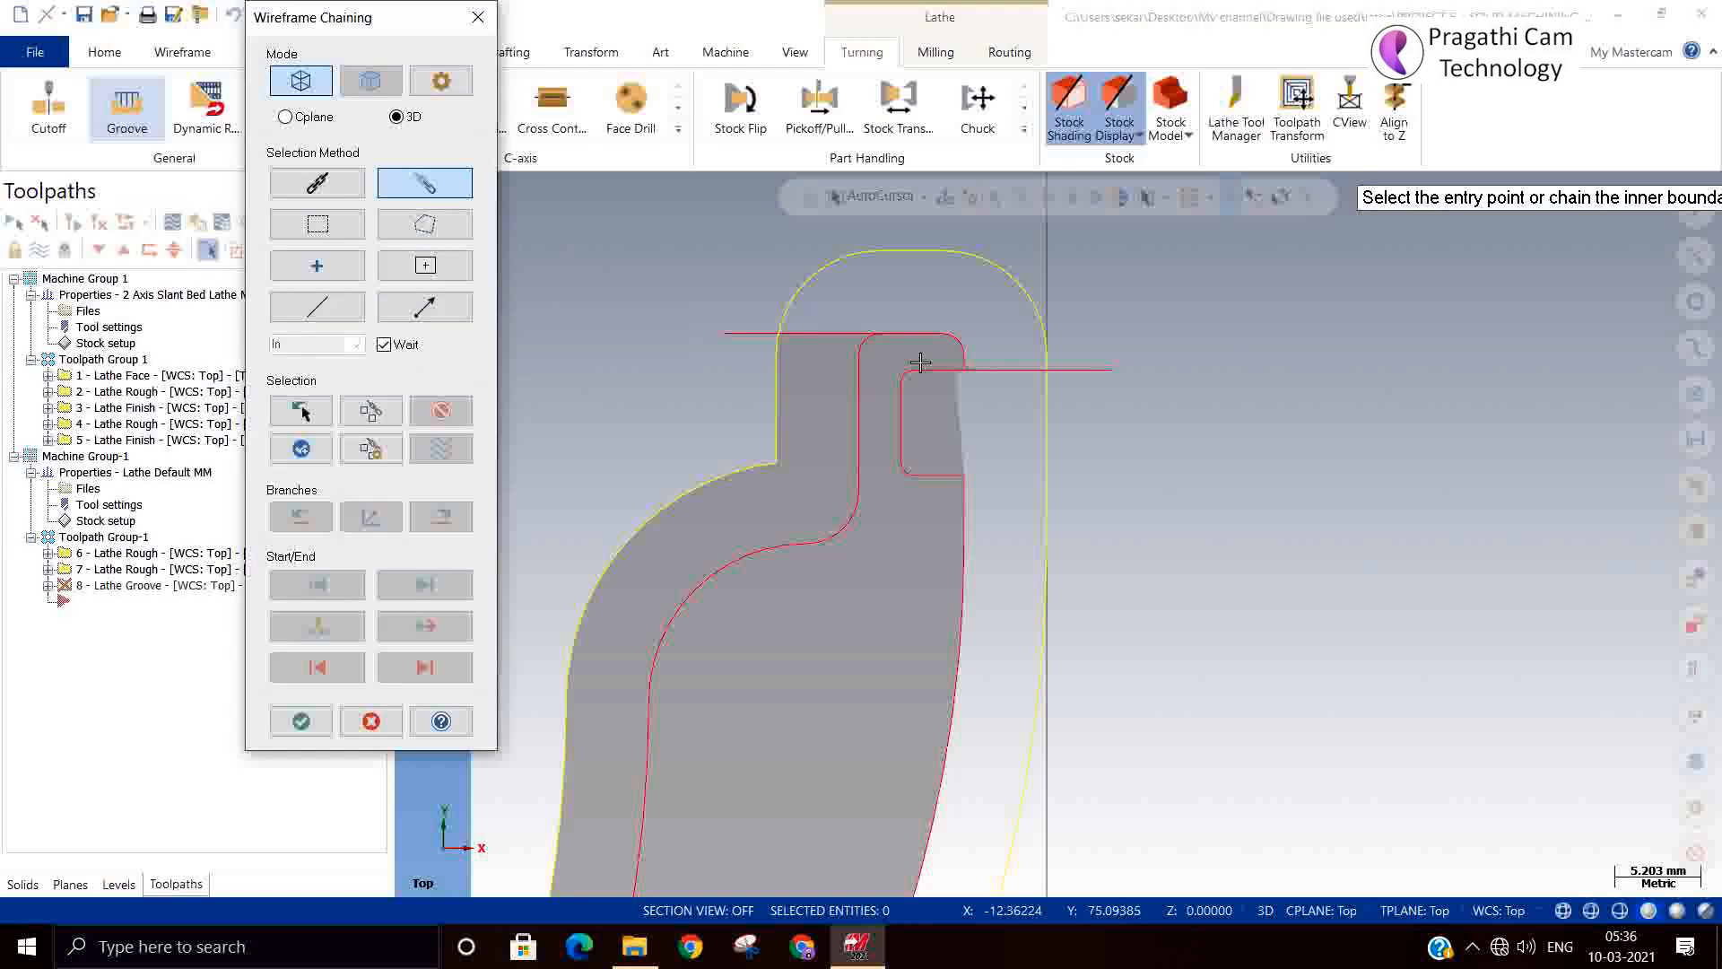
click(1014, 368)
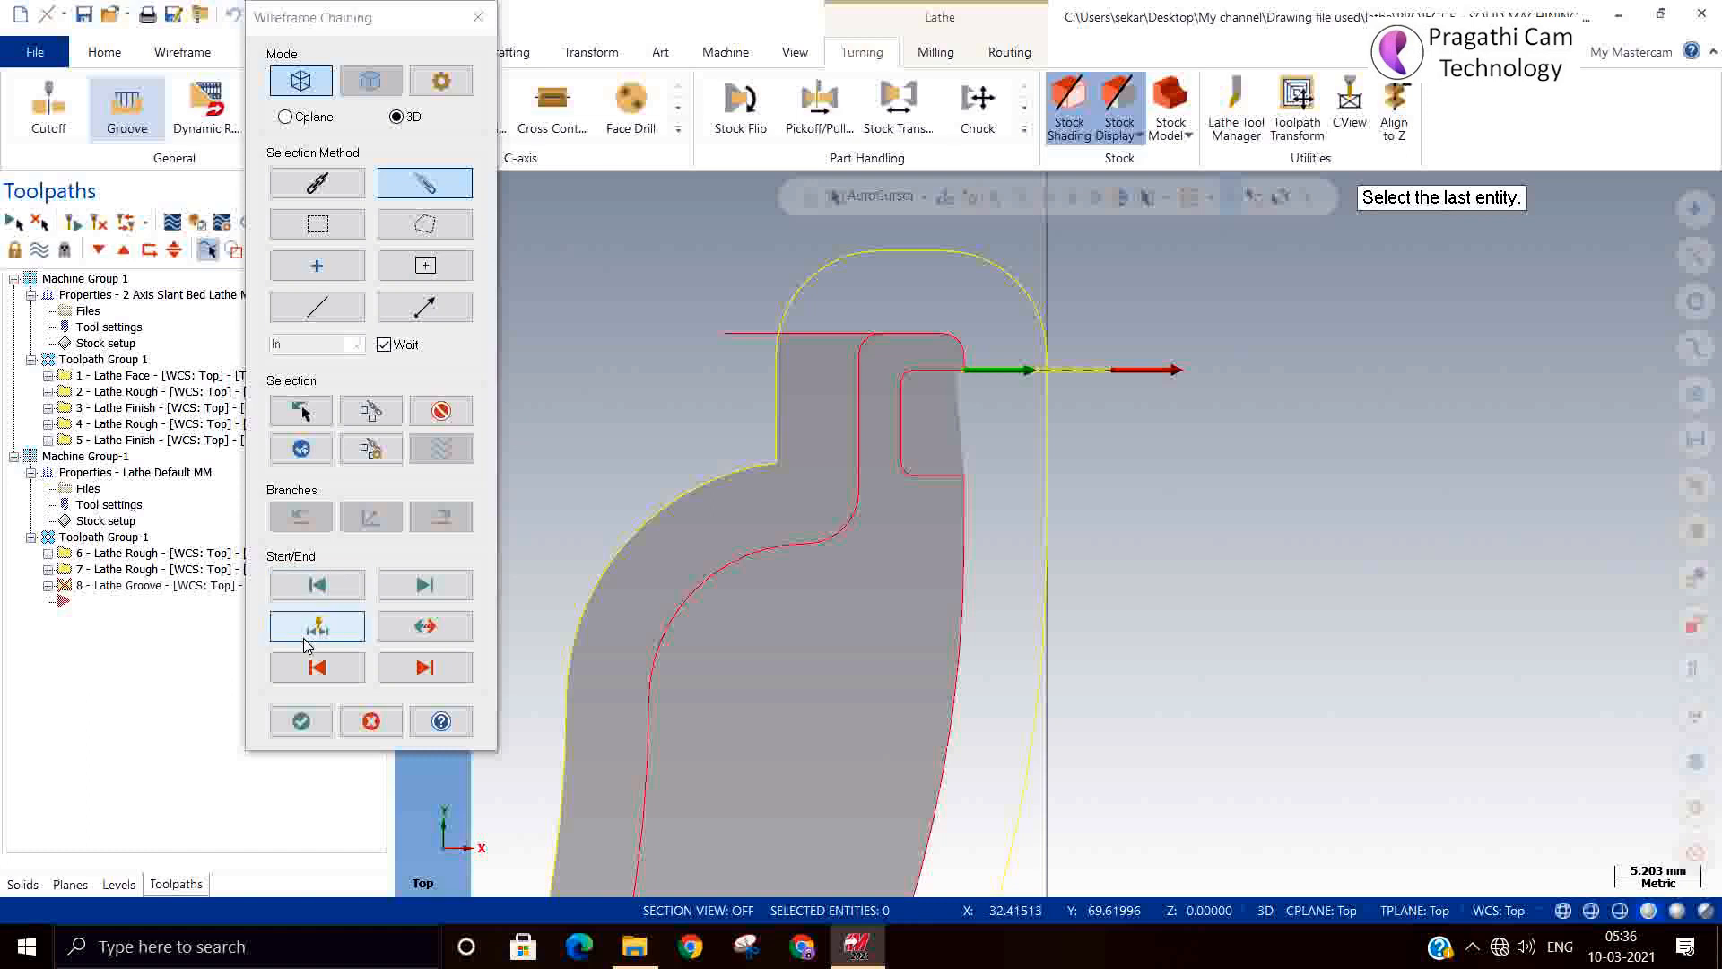
click(408, 633)
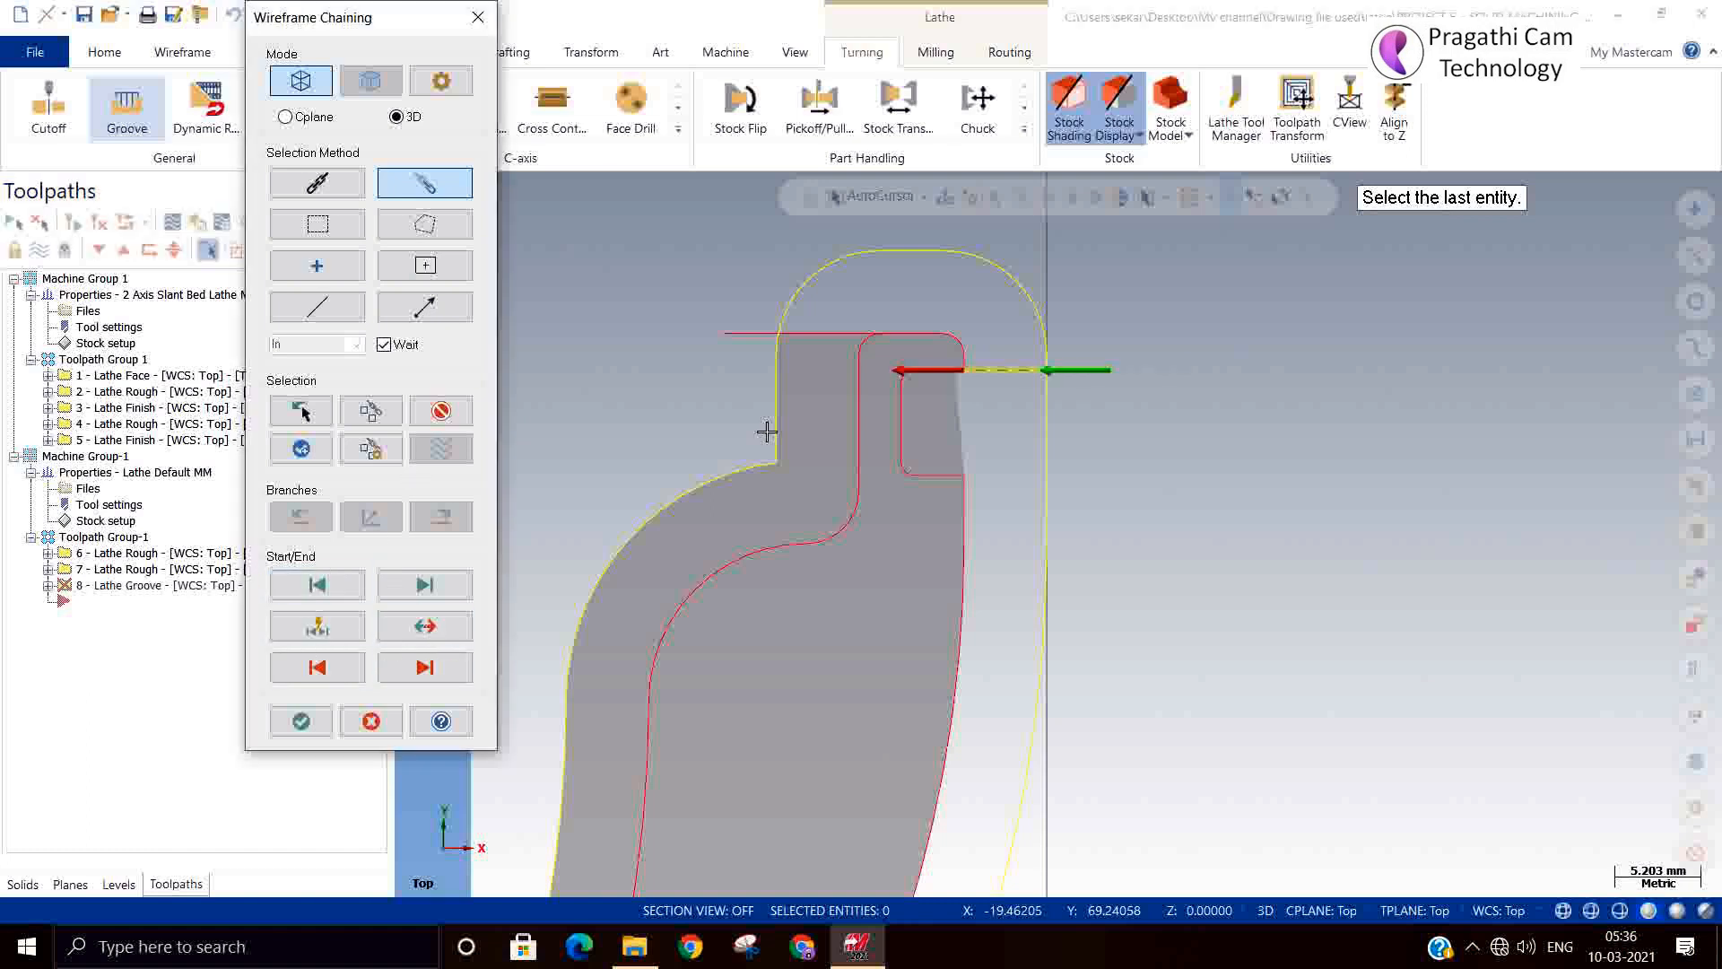
drag(940, 378, 930, 477)
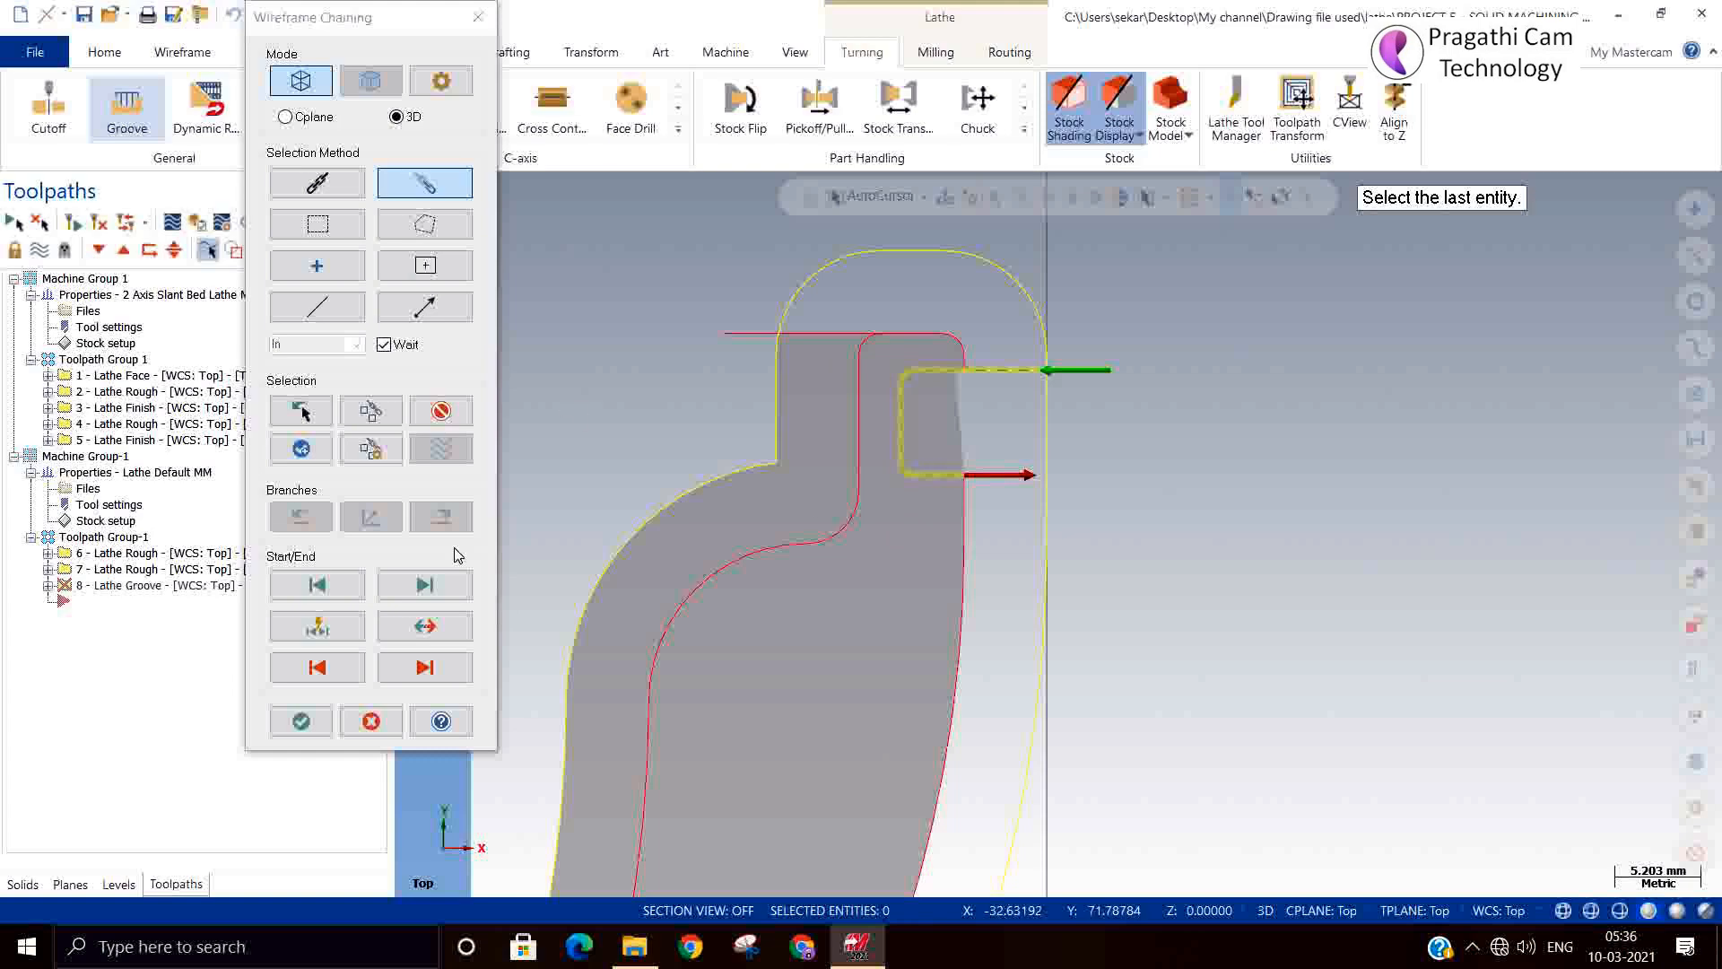
click(296, 718)
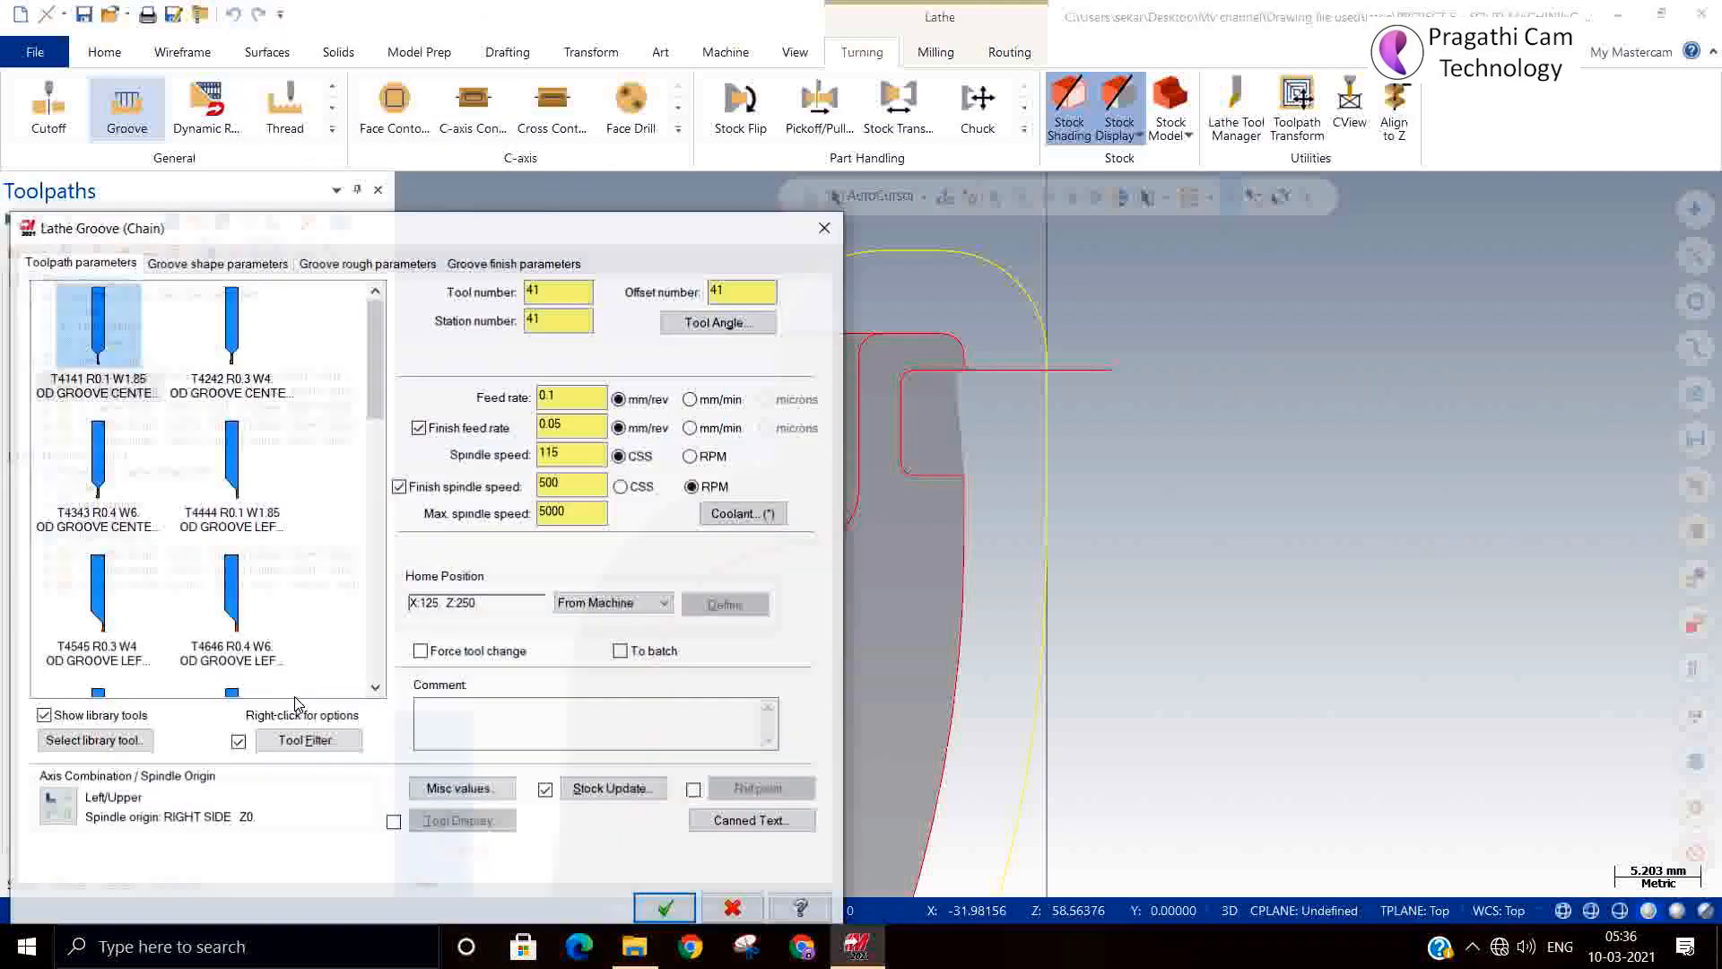
Select the T6161 R0.1 W1.85 face groove right tool for the rim groove and check its insert, holder and tool setup.
drag(367, 334, 374, 464)
drag(367, 483, 364, 557)
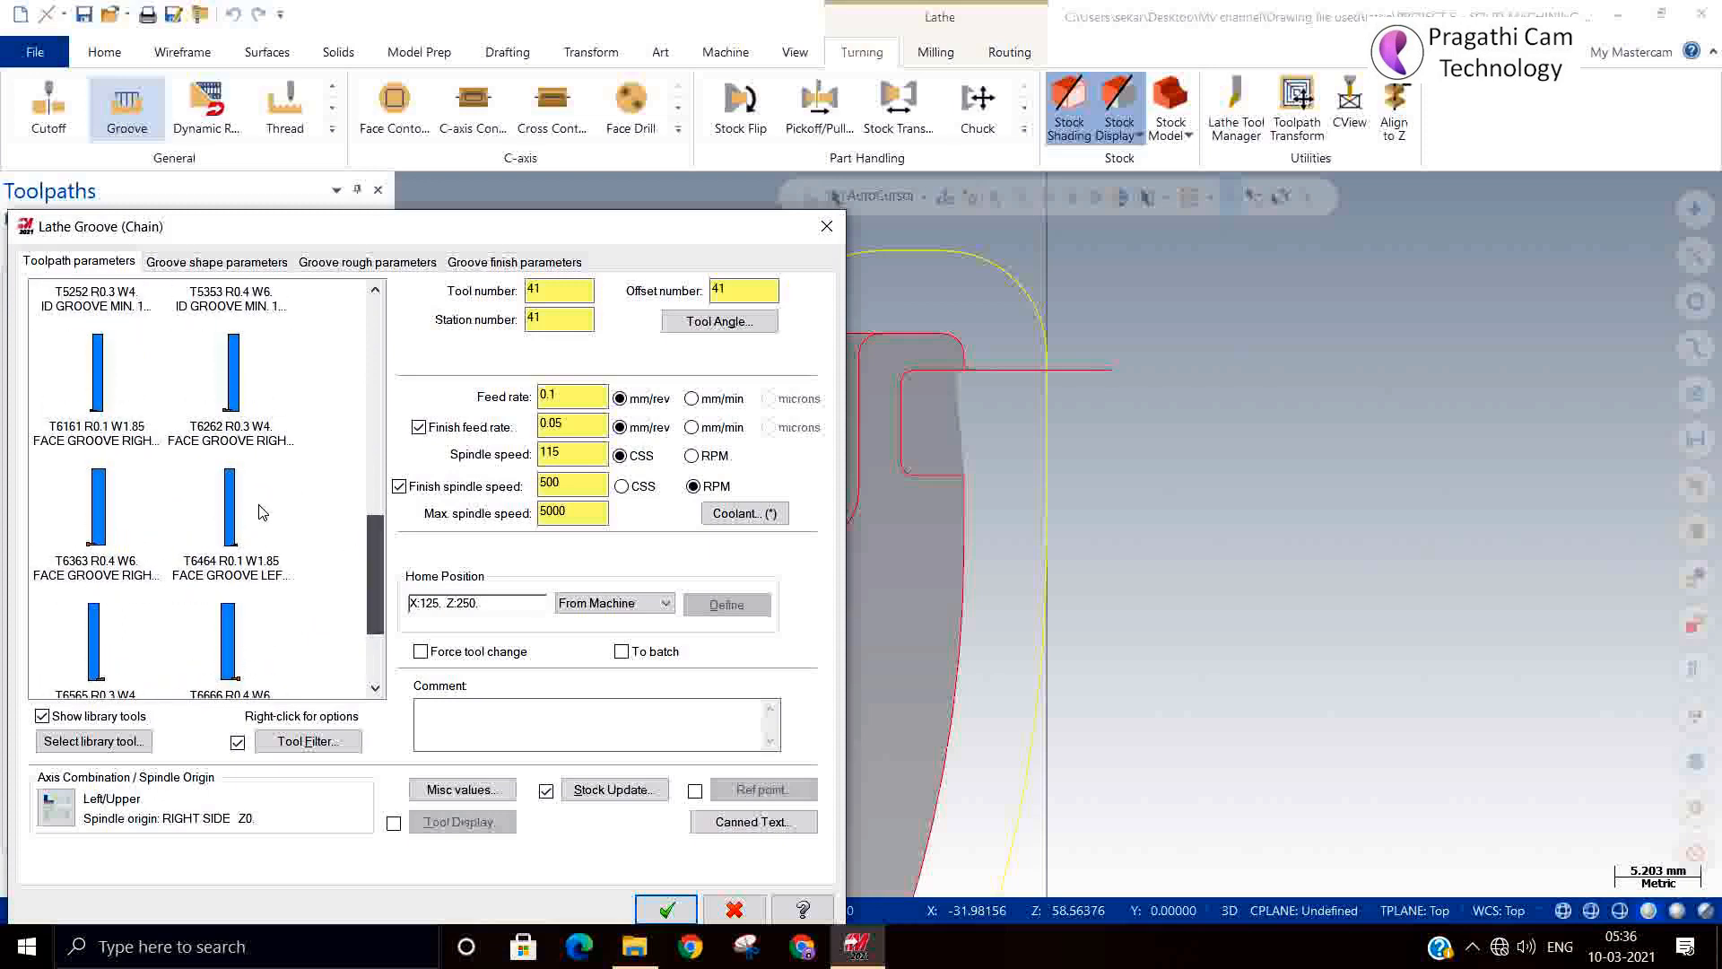
click(94, 377)
double_click(94, 377)
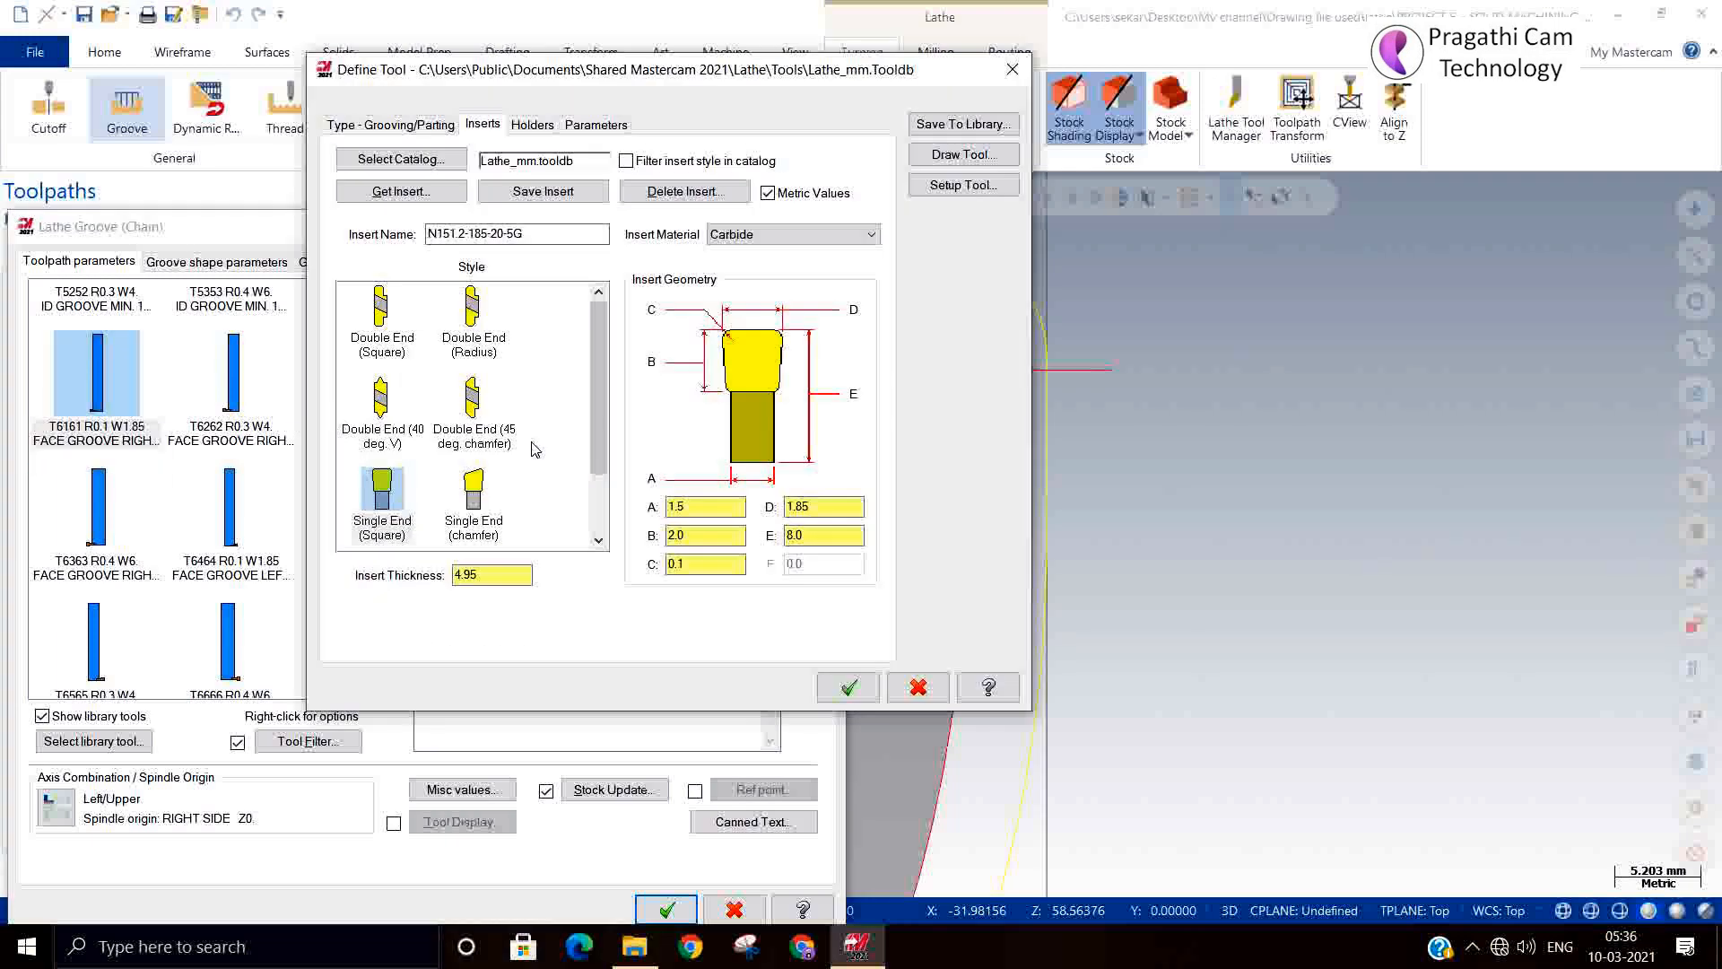
click(530, 126)
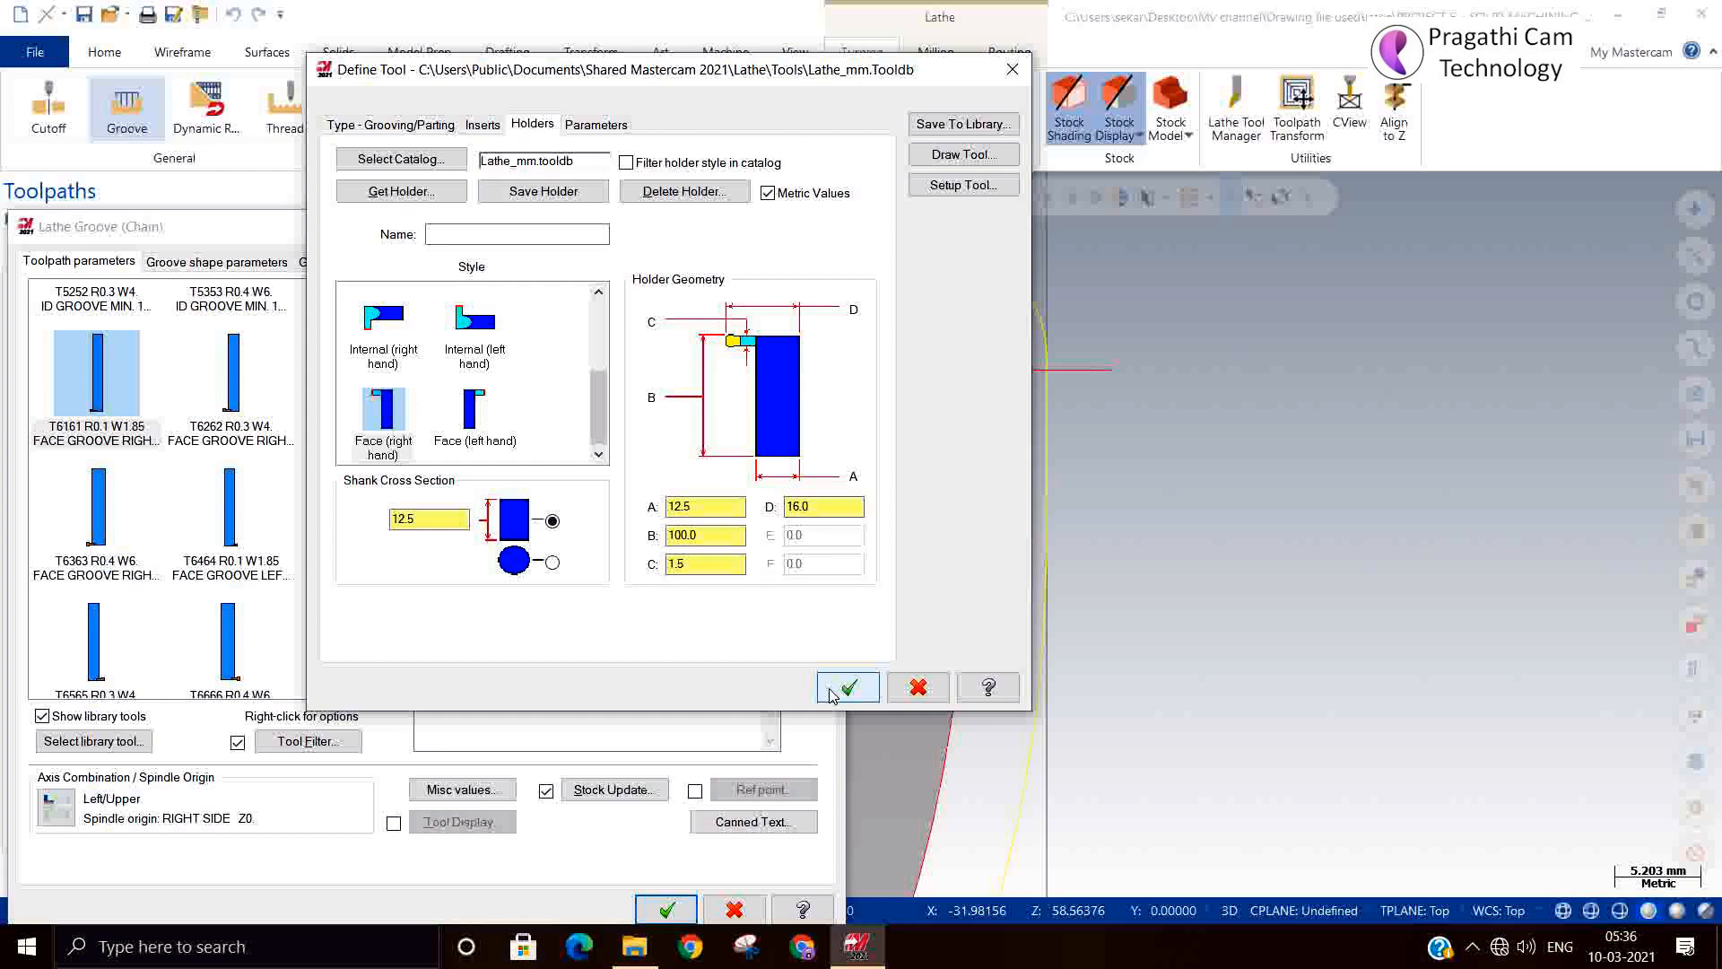
click(956, 190)
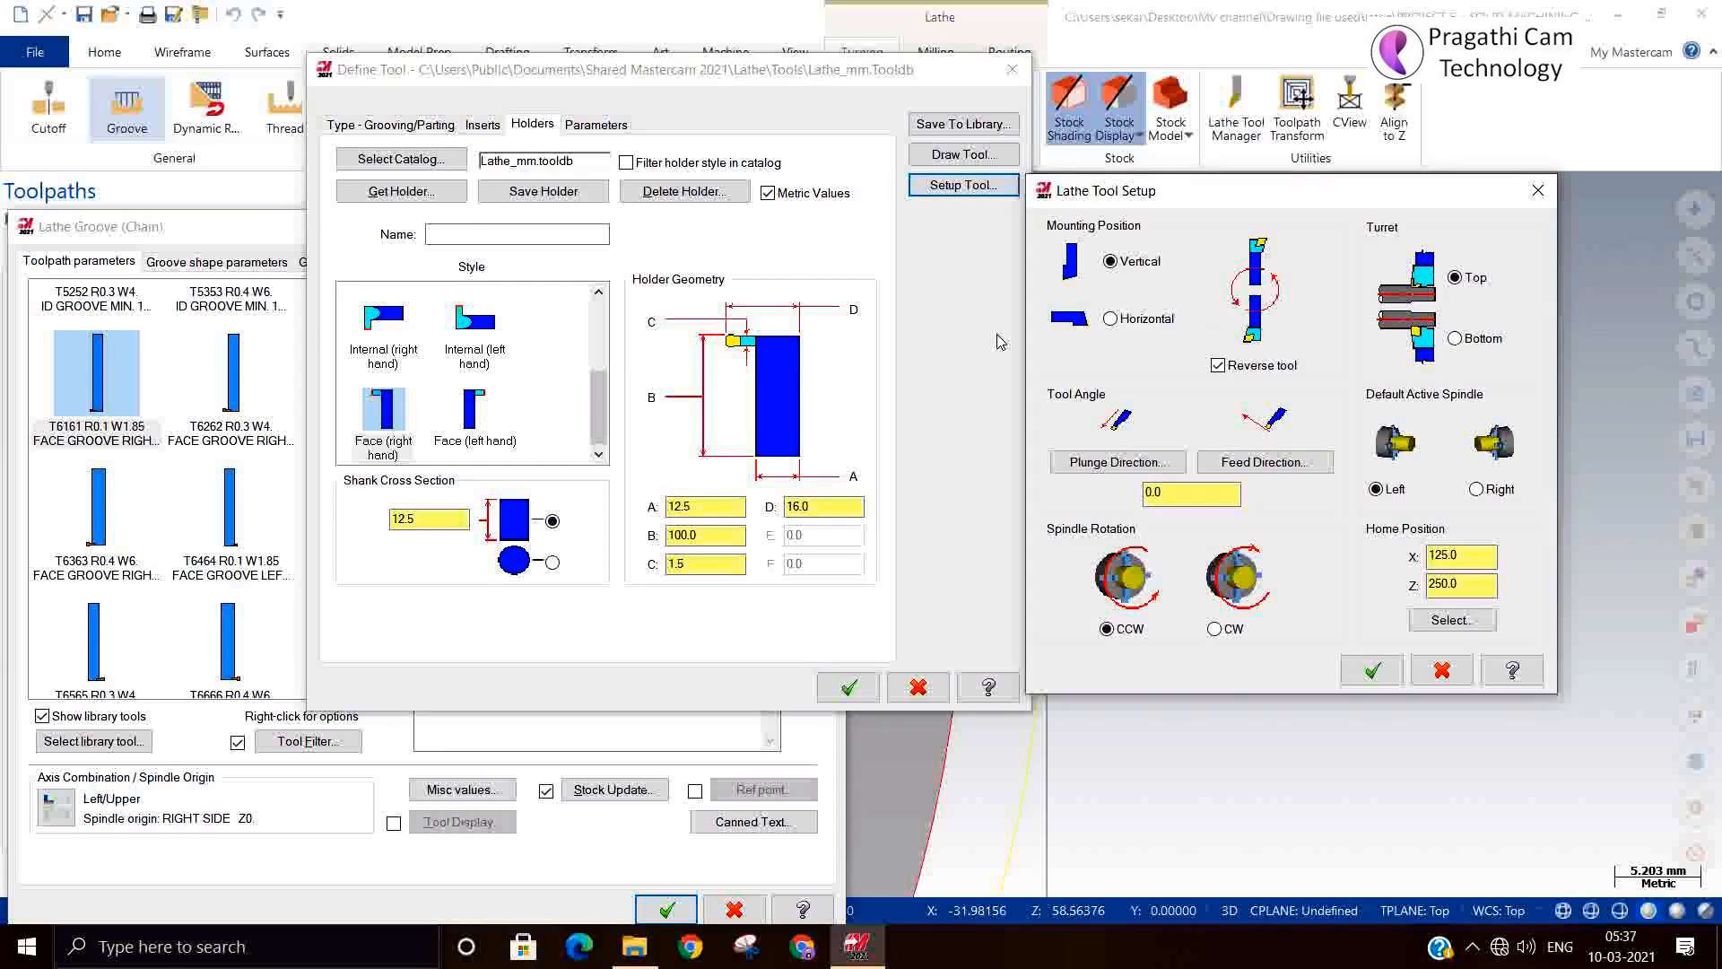
click(1370, 670)
click(848, 687)
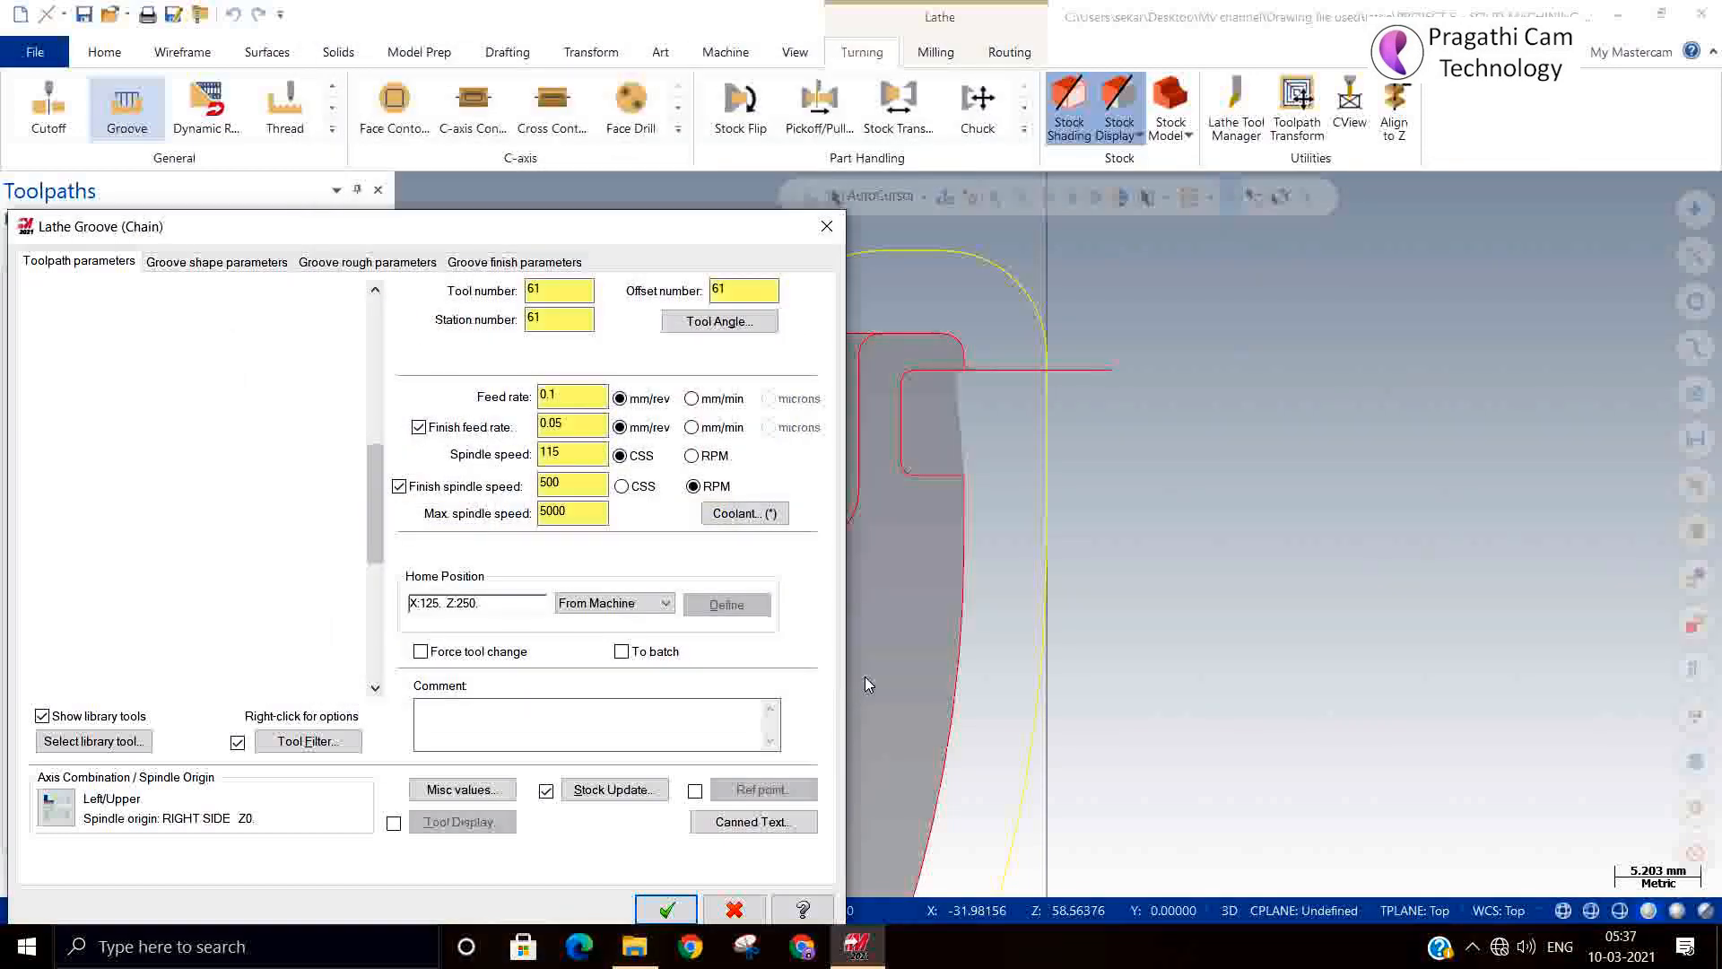
Use the stock as the groove's outer boundary, review the rough and finish parameters, and generate the rim groove toolpath.
click(235, 264)
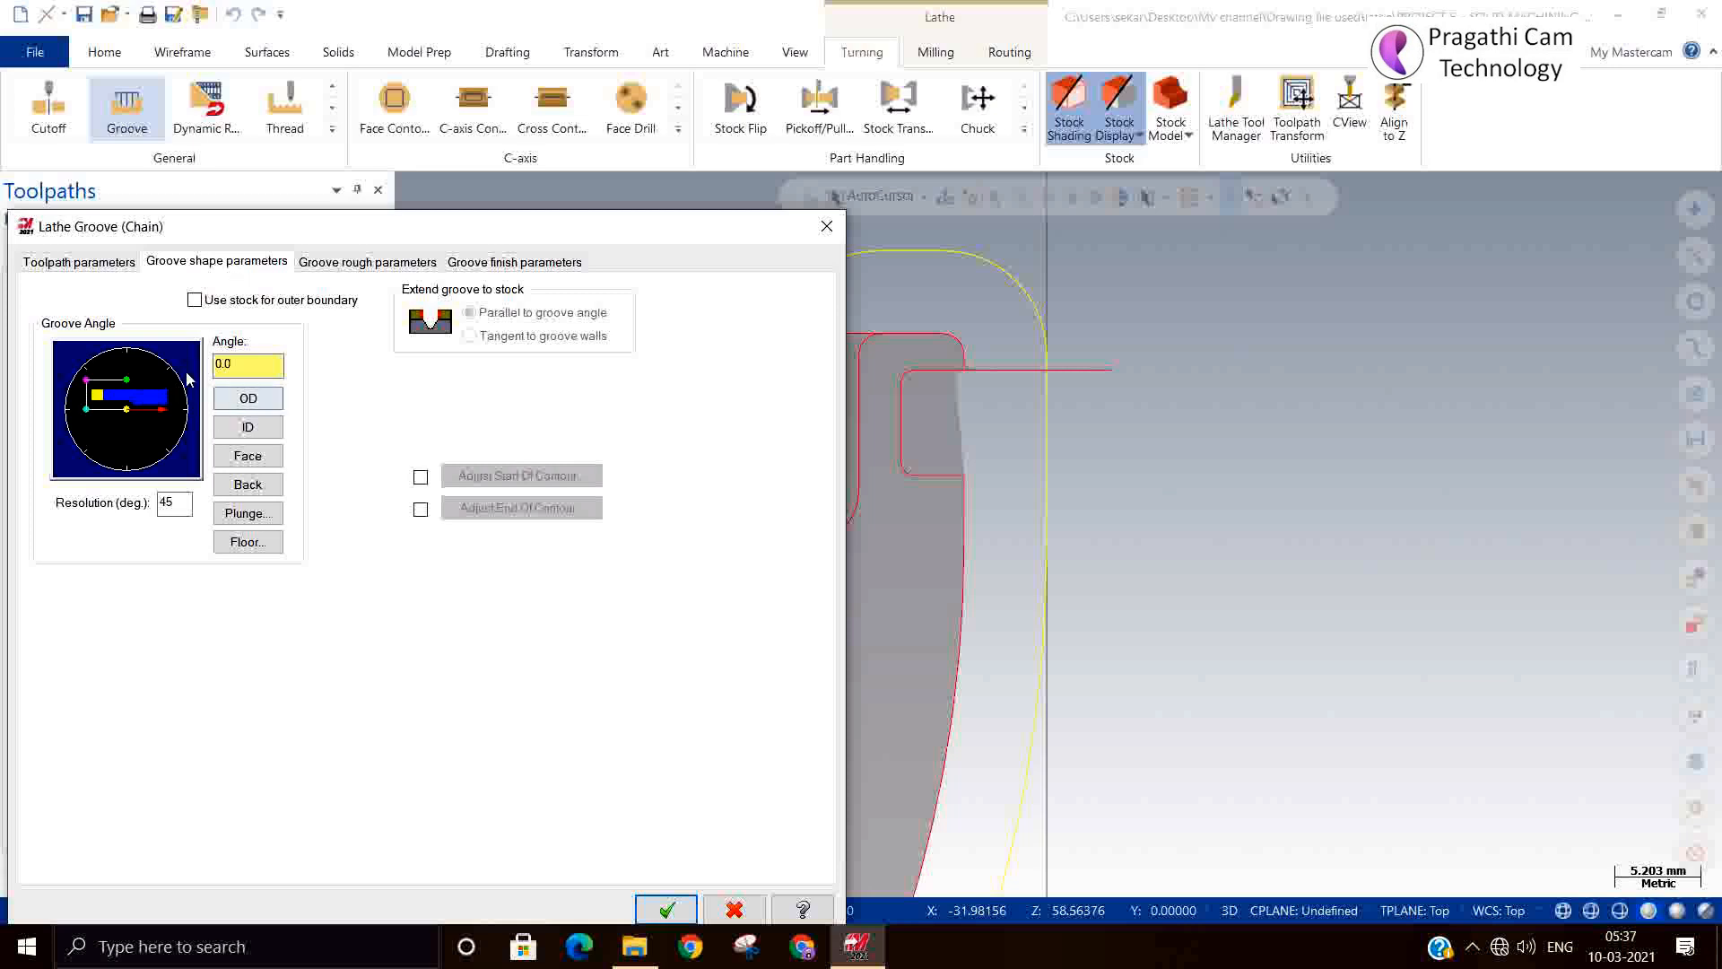
click(196, 301)
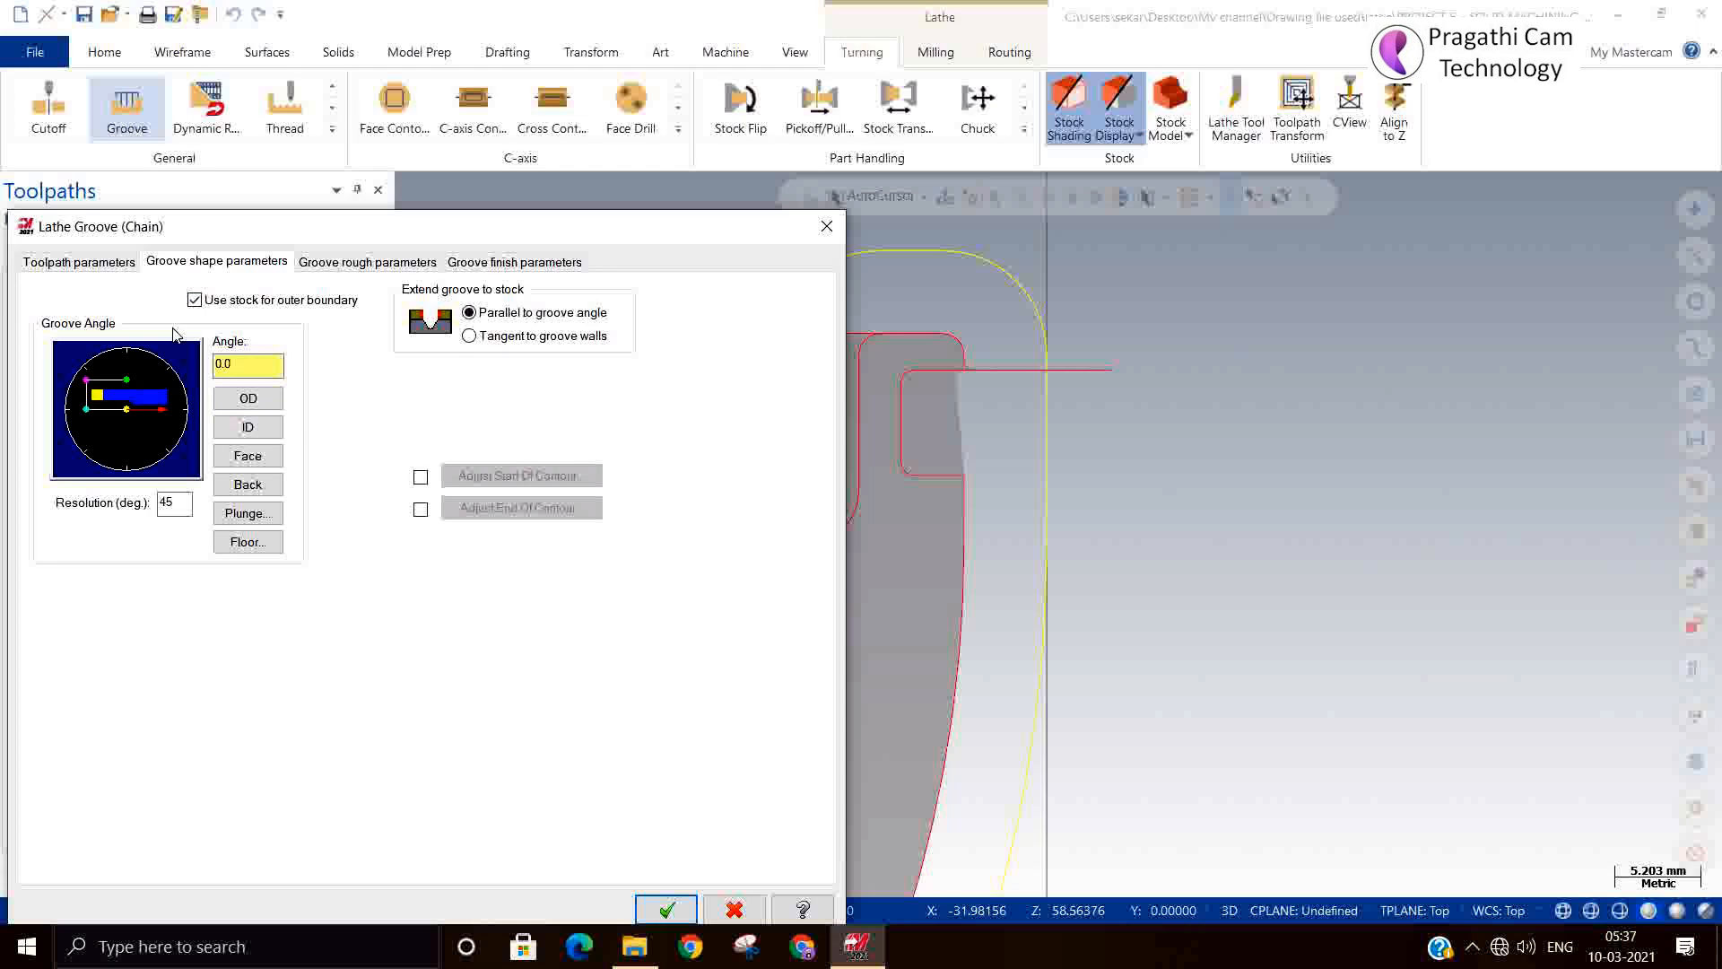
click(377, 262)
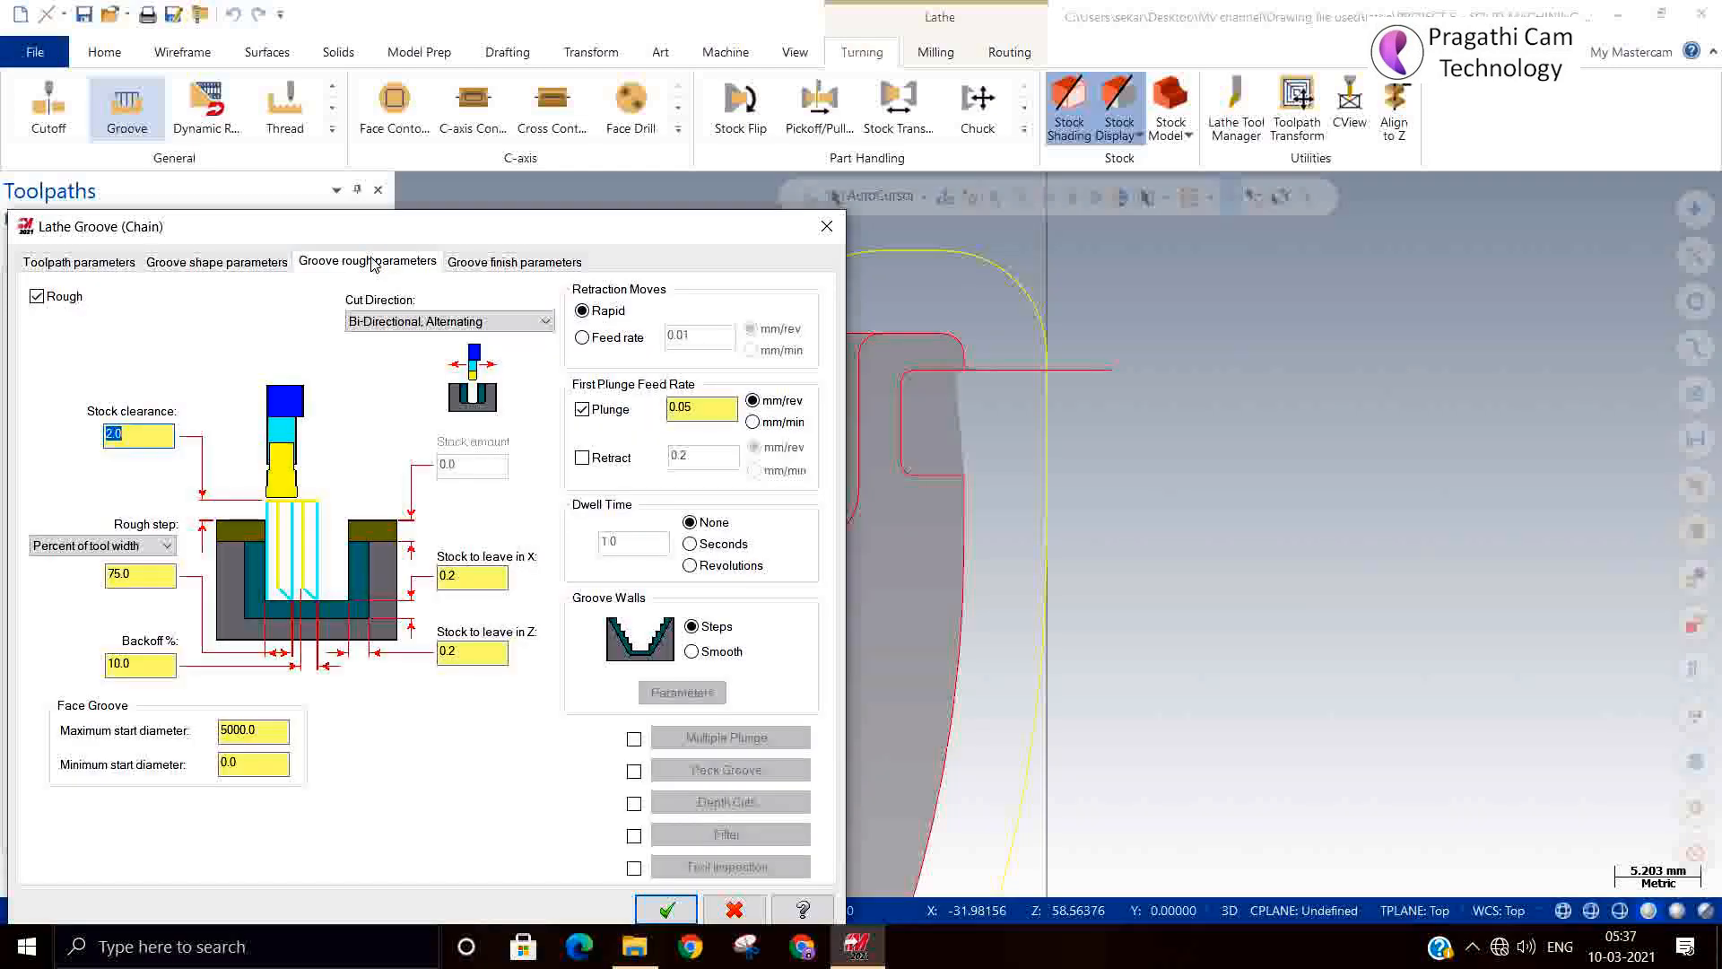
click(468, 265)
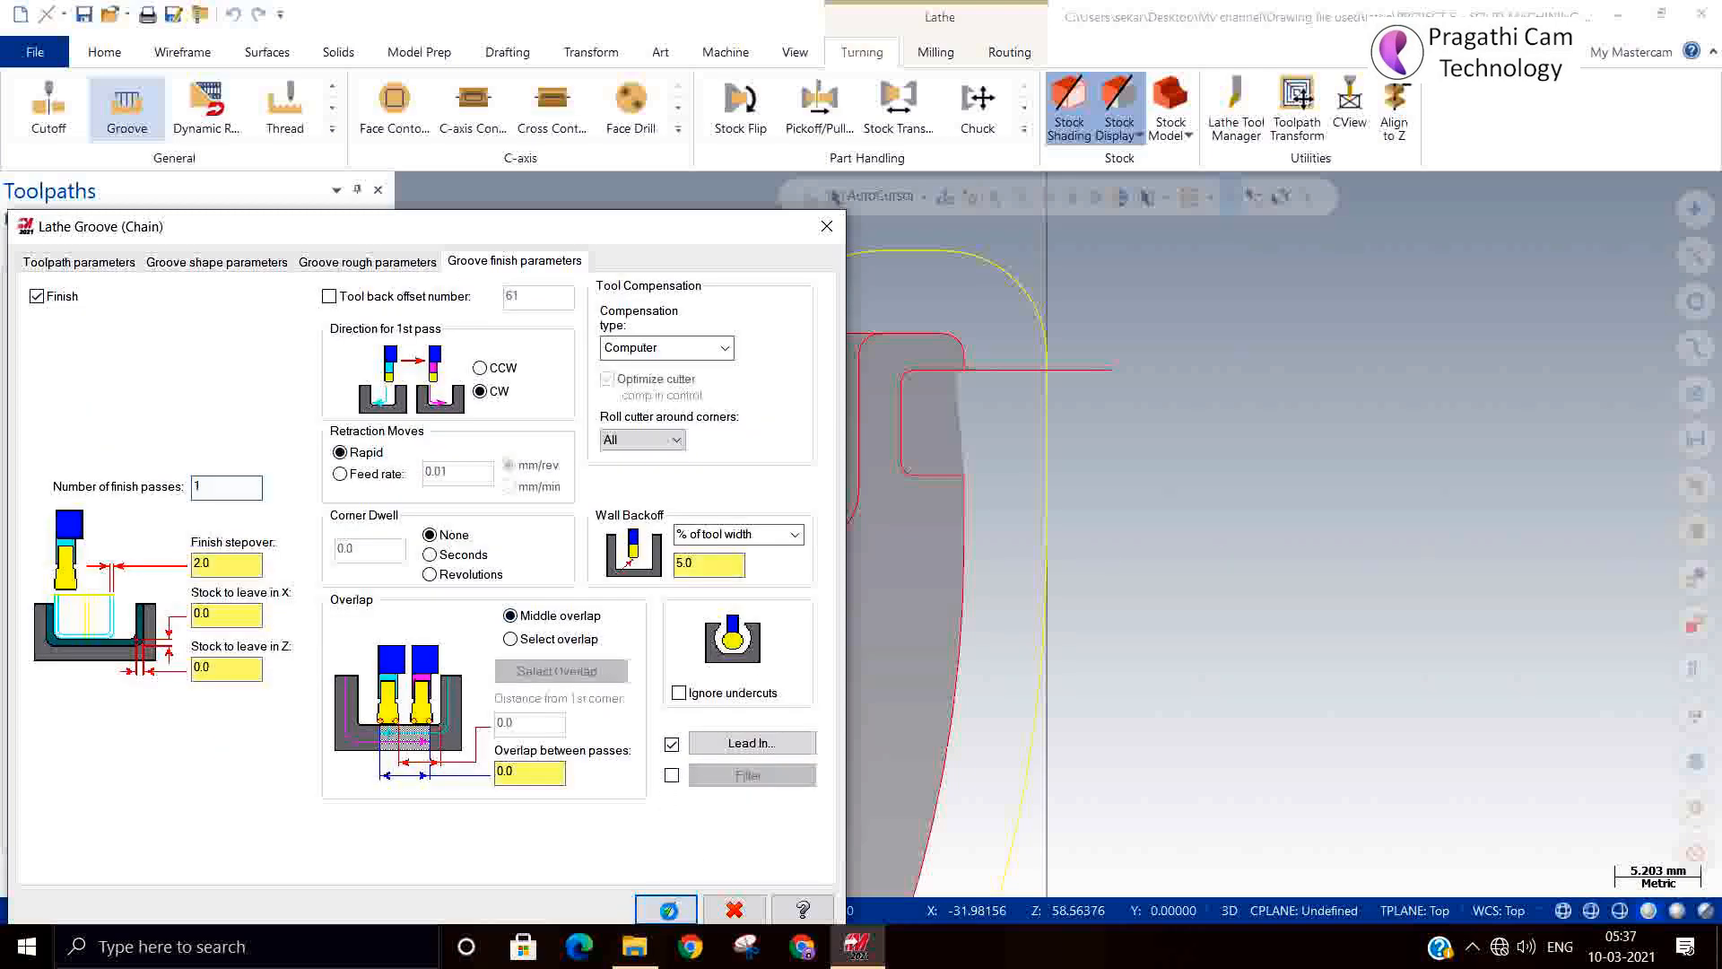
click(668, 911)
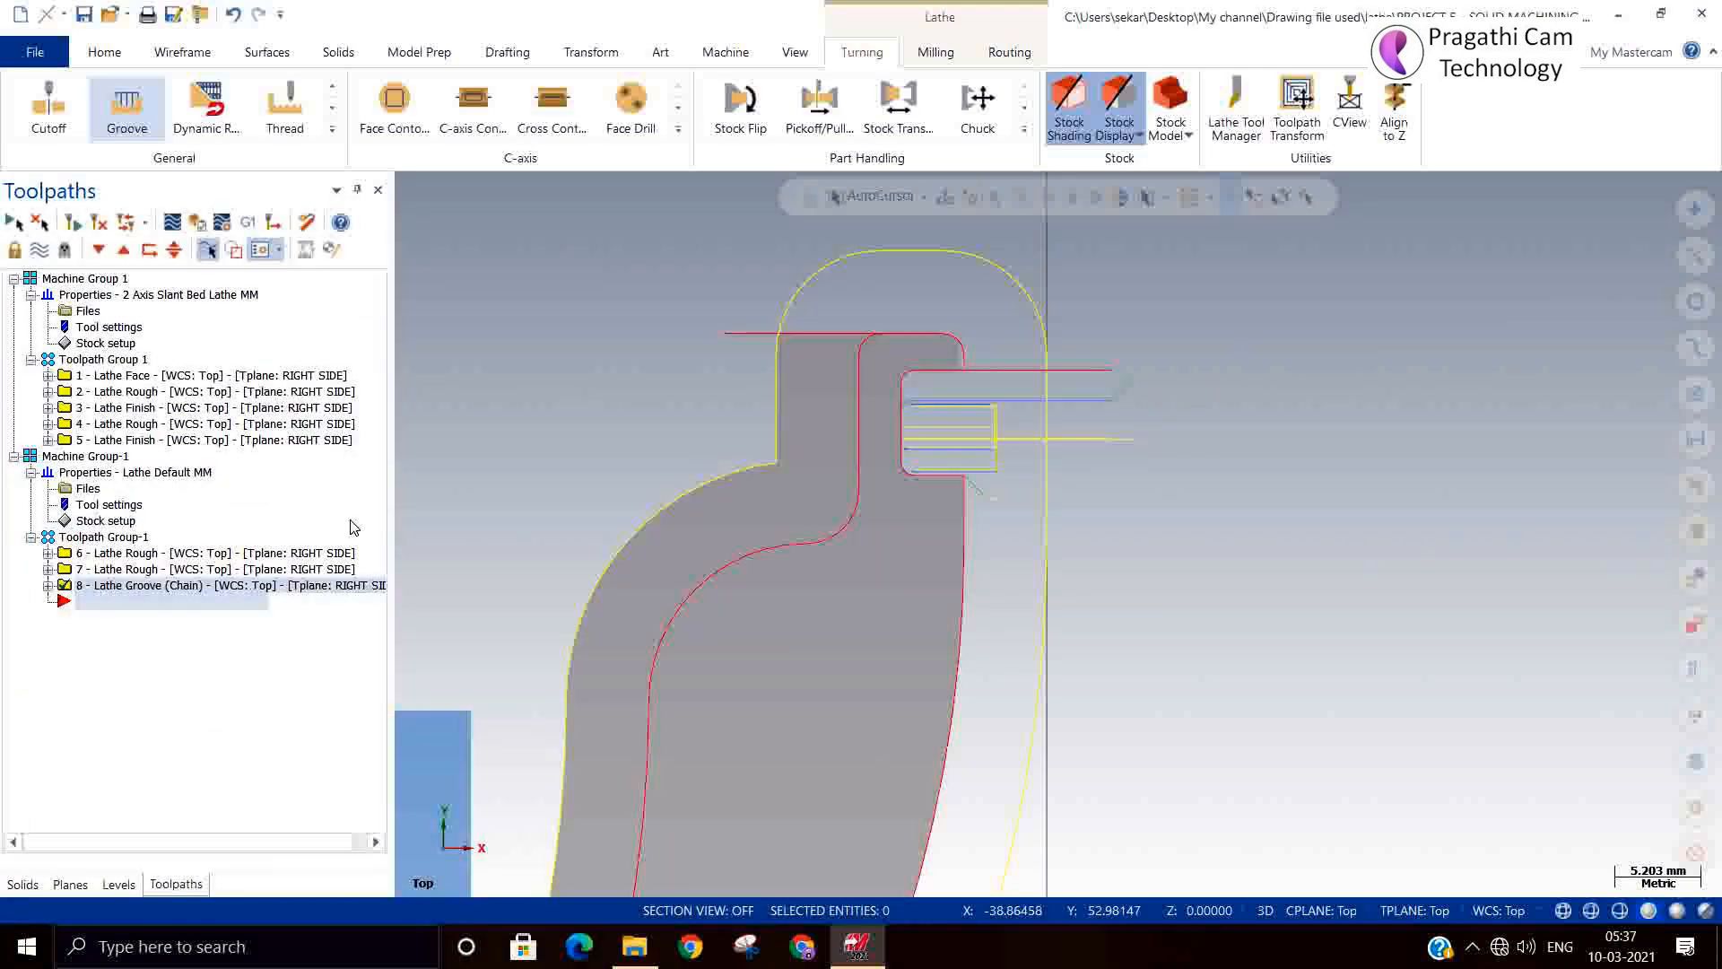
Backplot the rim groove toolpath to check its plunge and finish moves.
click(173, 225)
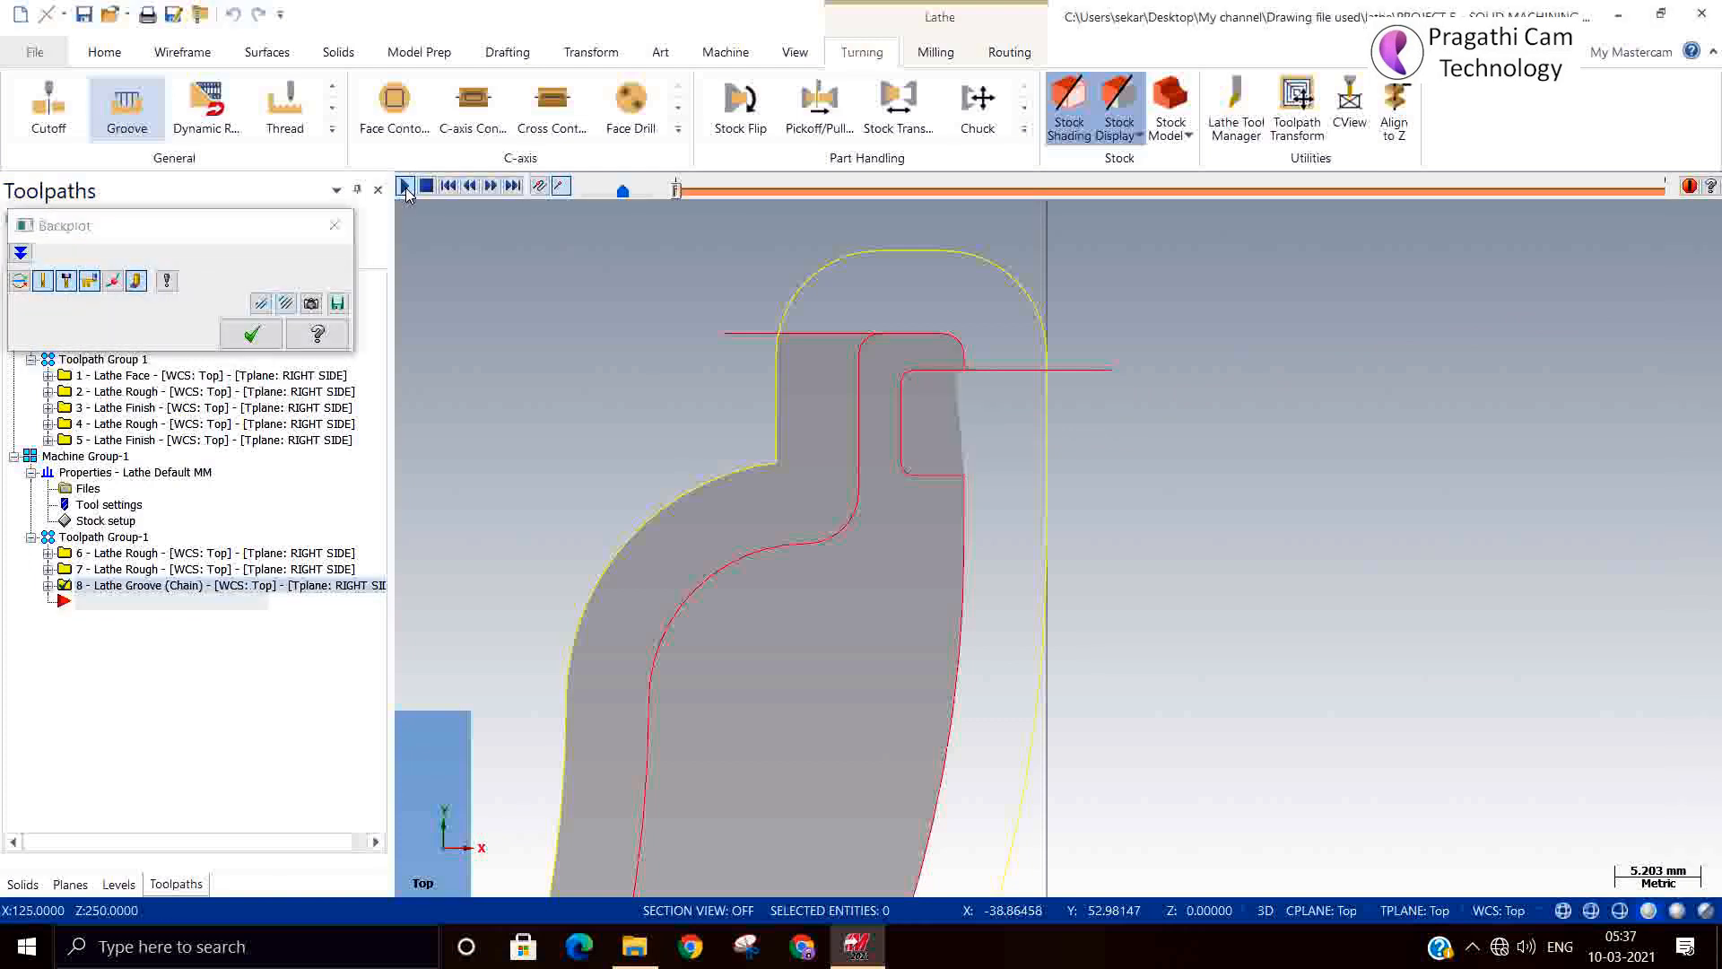
click(406, 188)
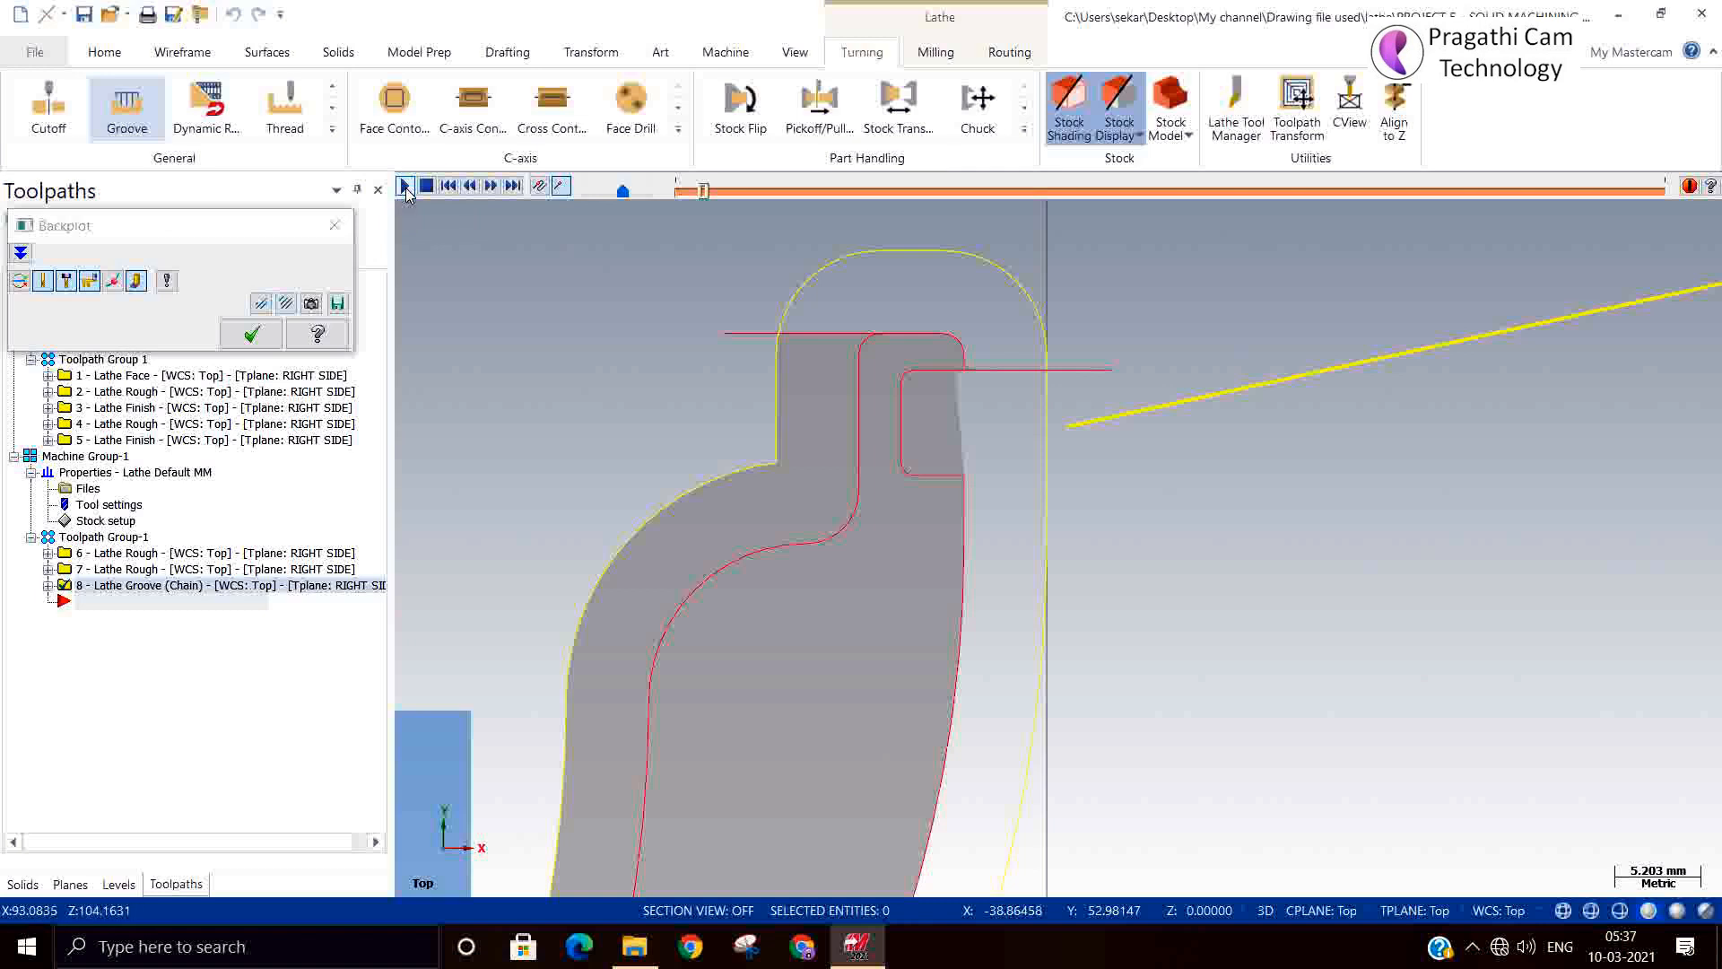
click(406, 192)
scroll(646, 569, down, 2)
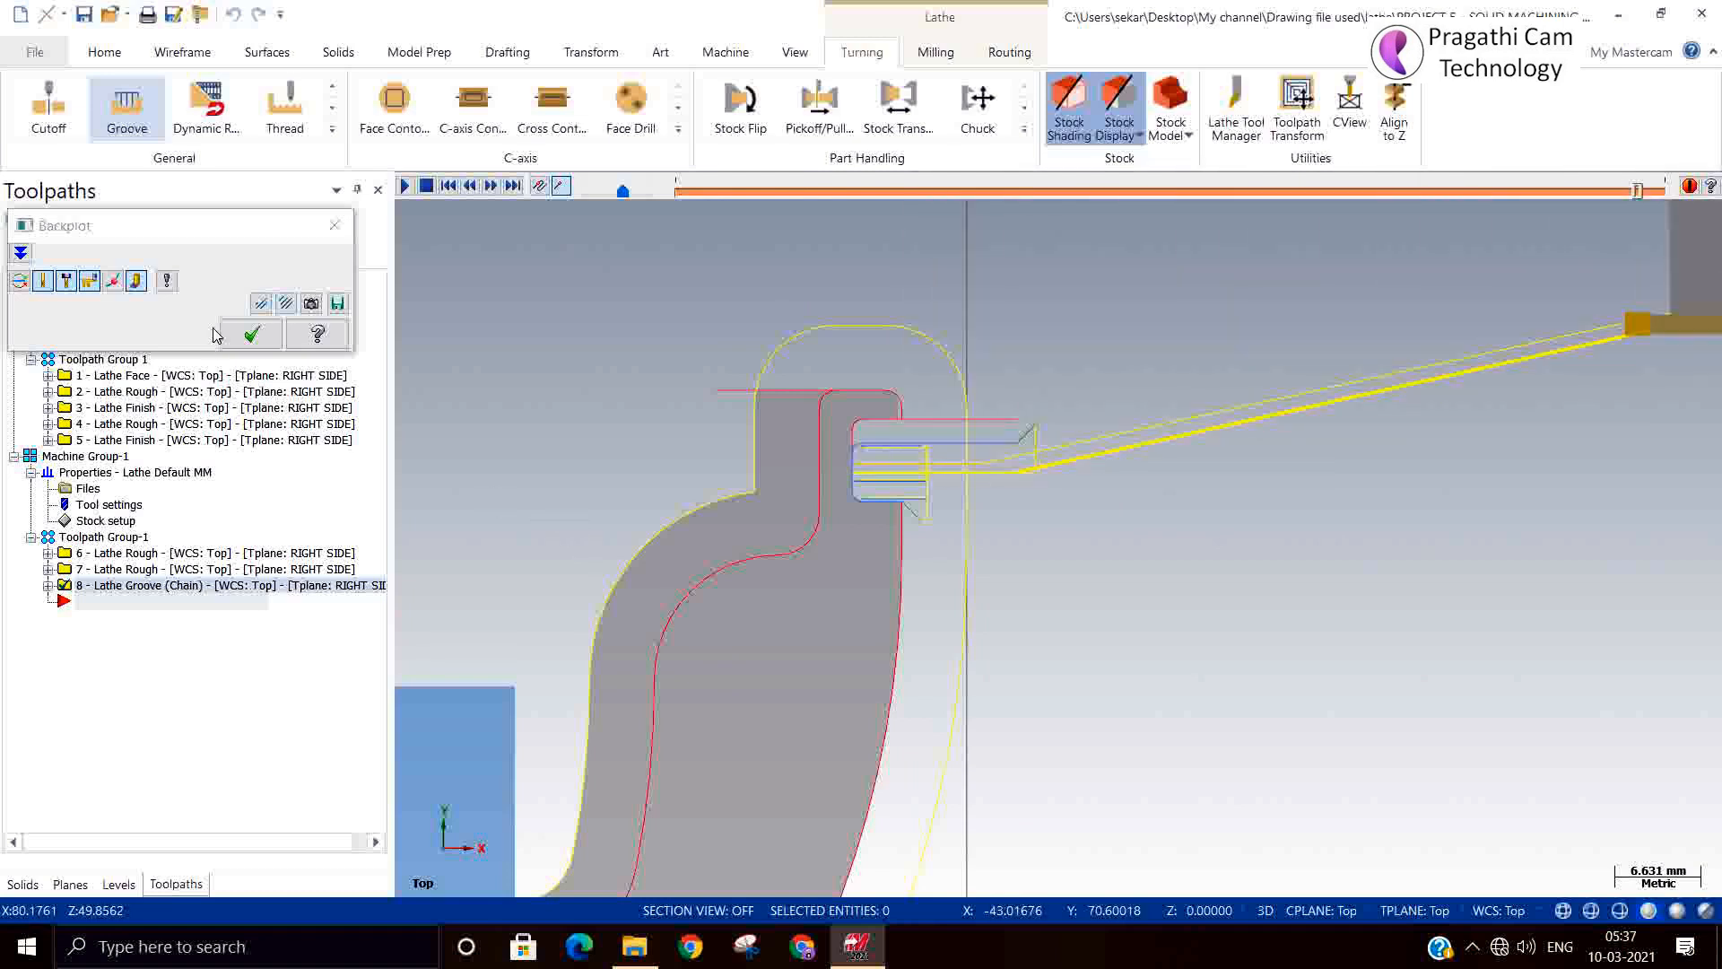
click(252, 334)
scroll(692, 450, down, 5)
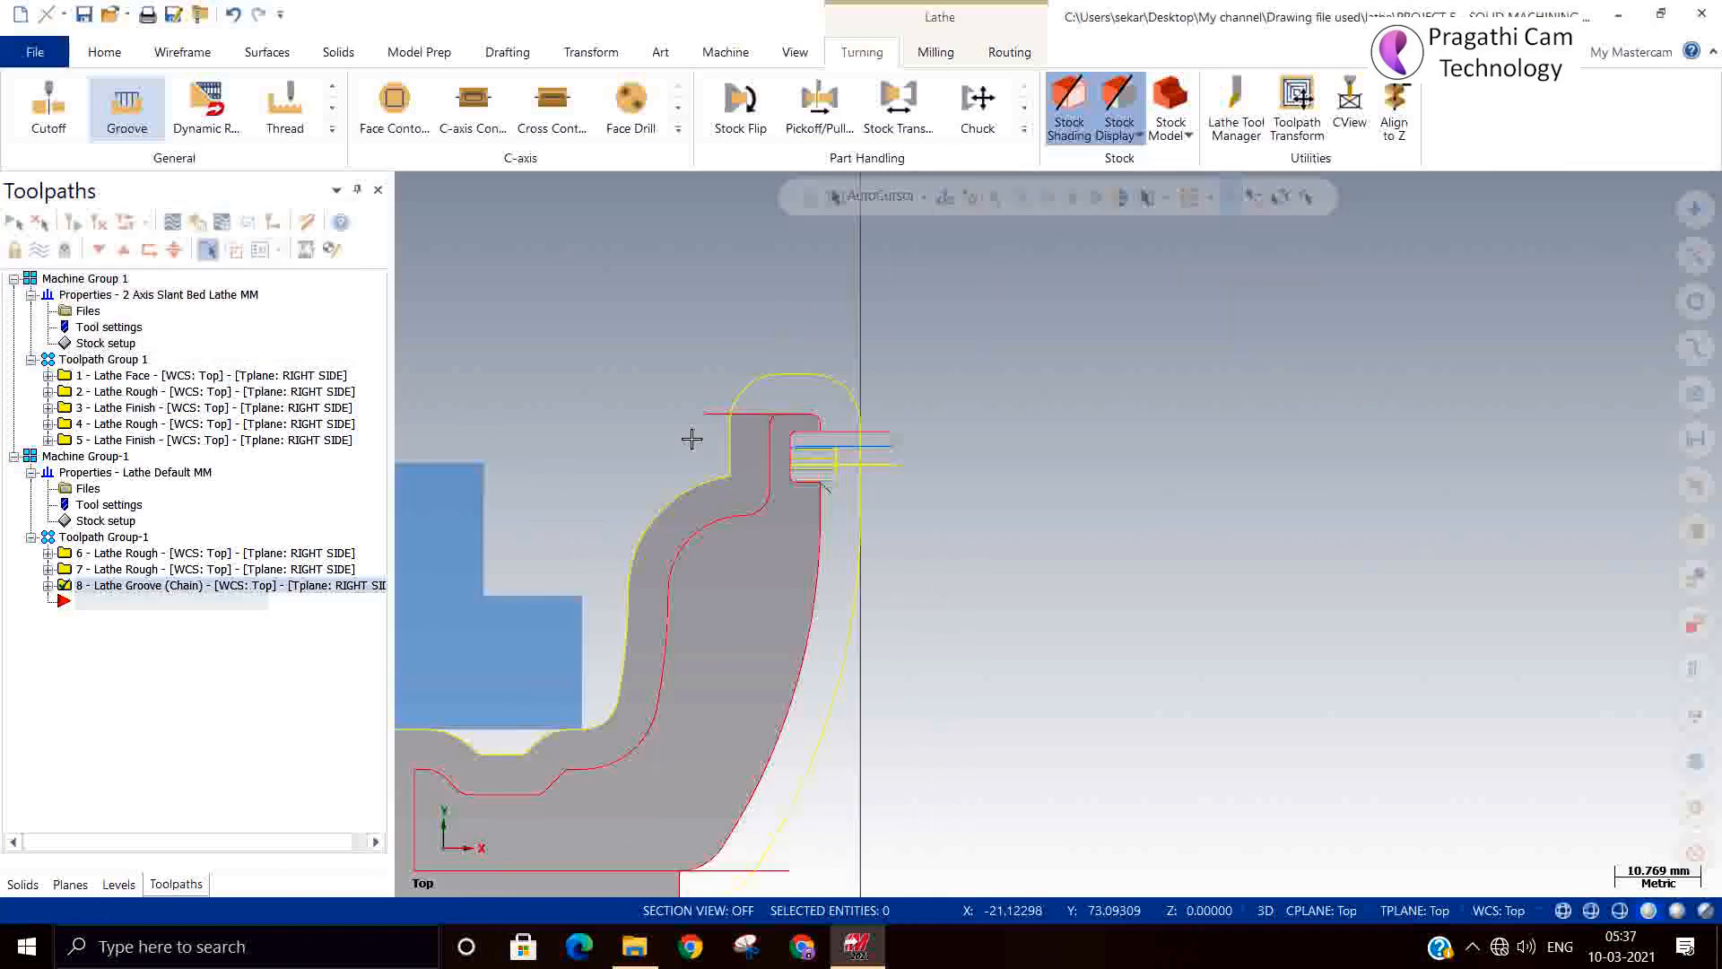
Review the finish, rough and shape parameters of the Lathe Groove (Chain) operation without changing them.
click(191, 588)
click(48, 586)
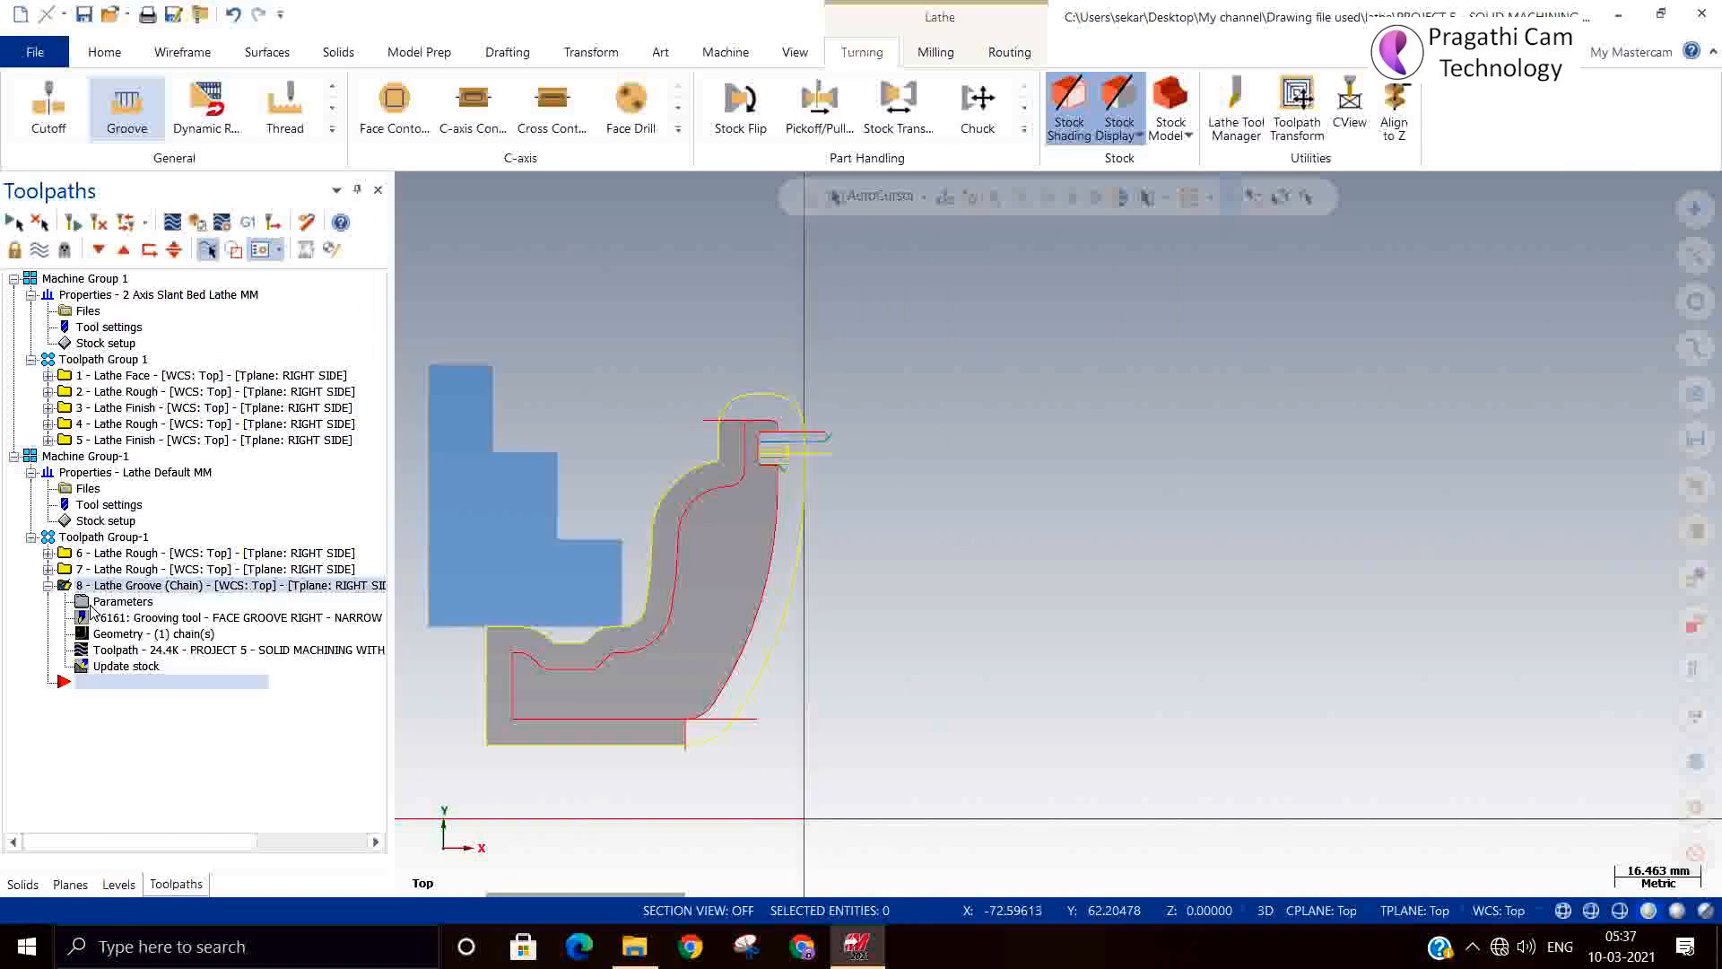
click(90, 608)
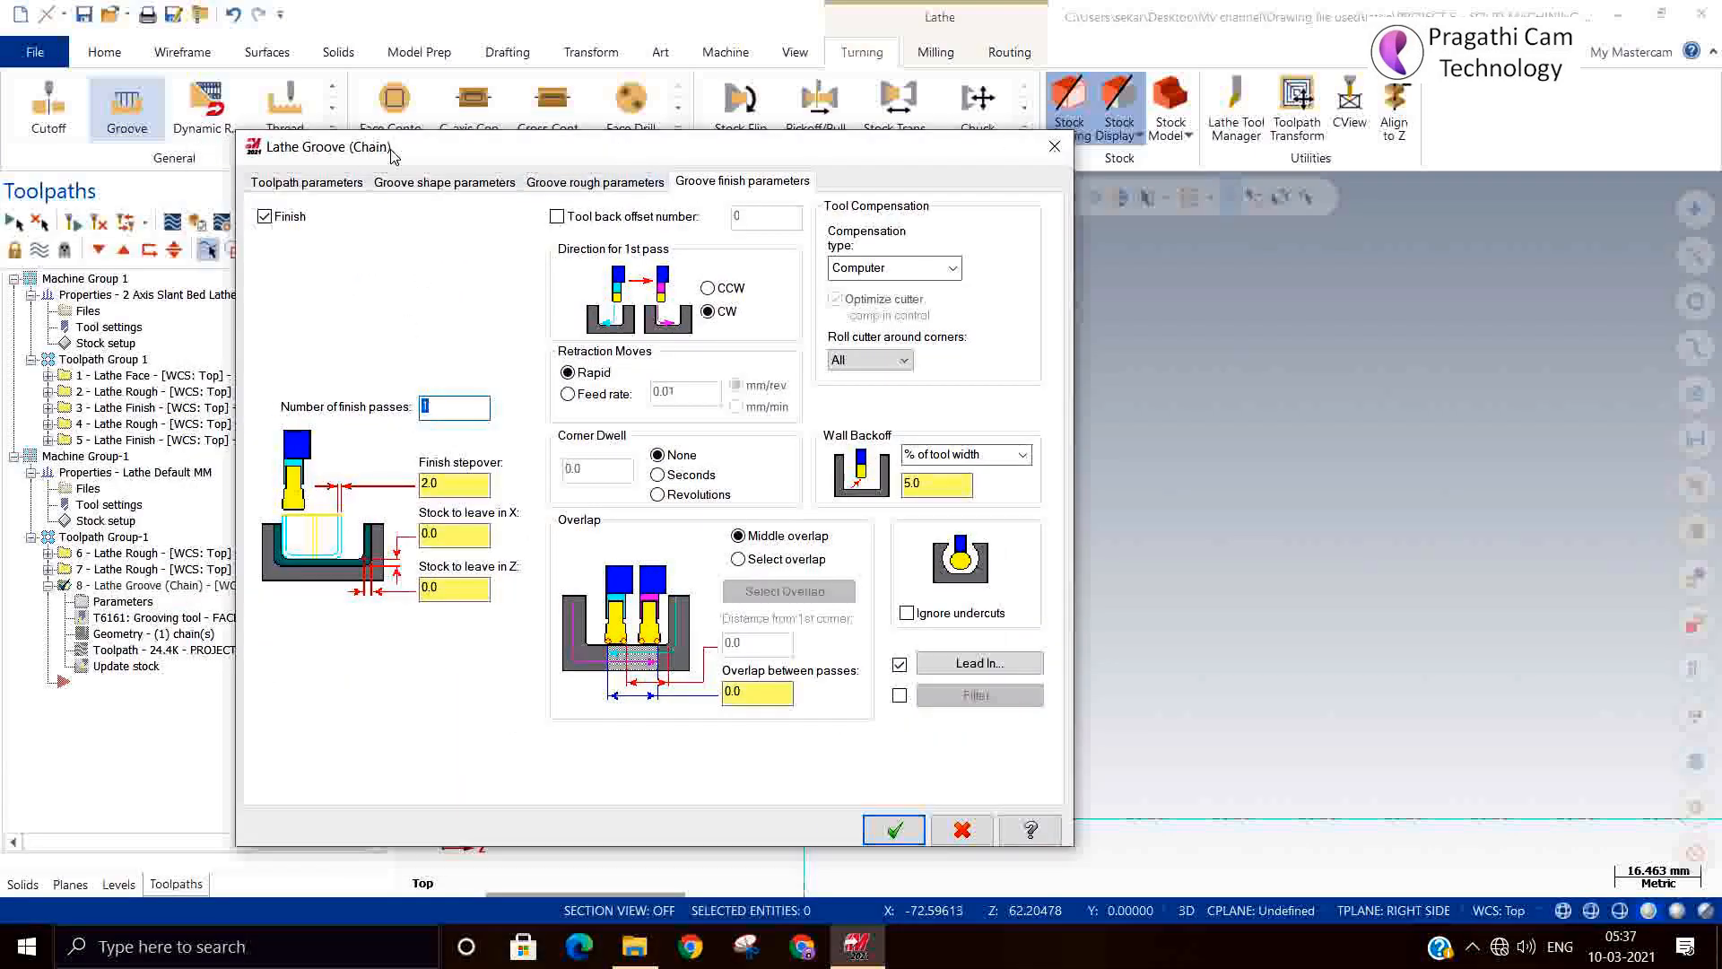
click(552, 180)
click(399, 182)
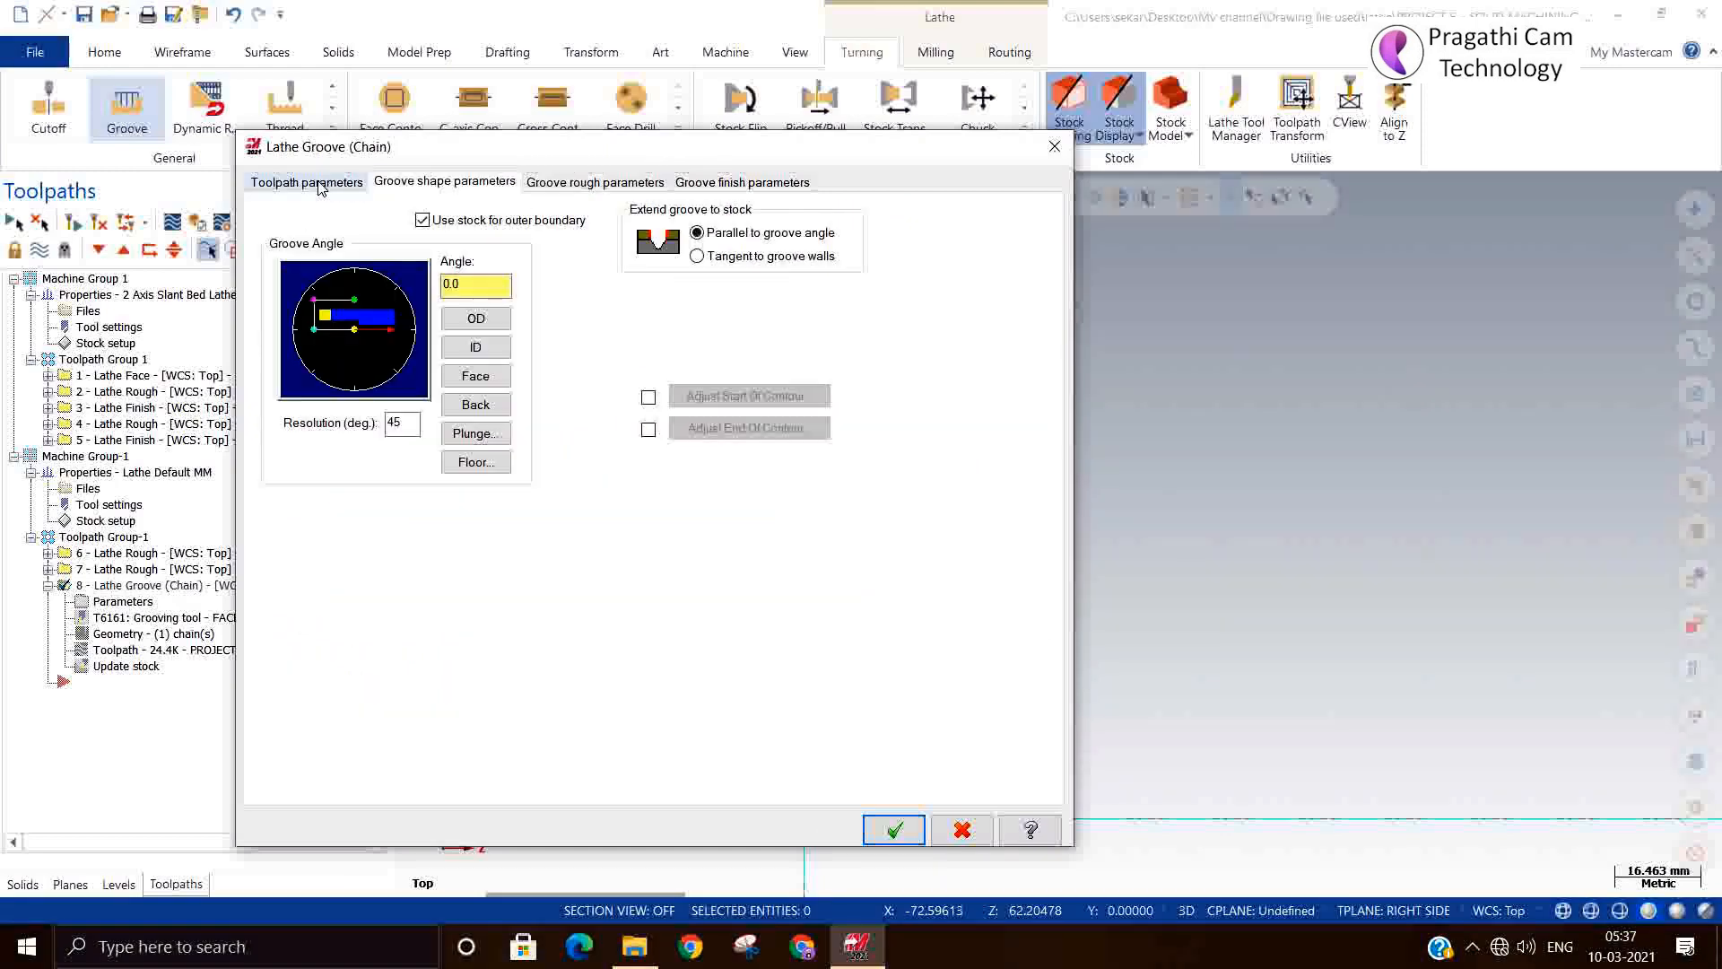
click(960, 833)
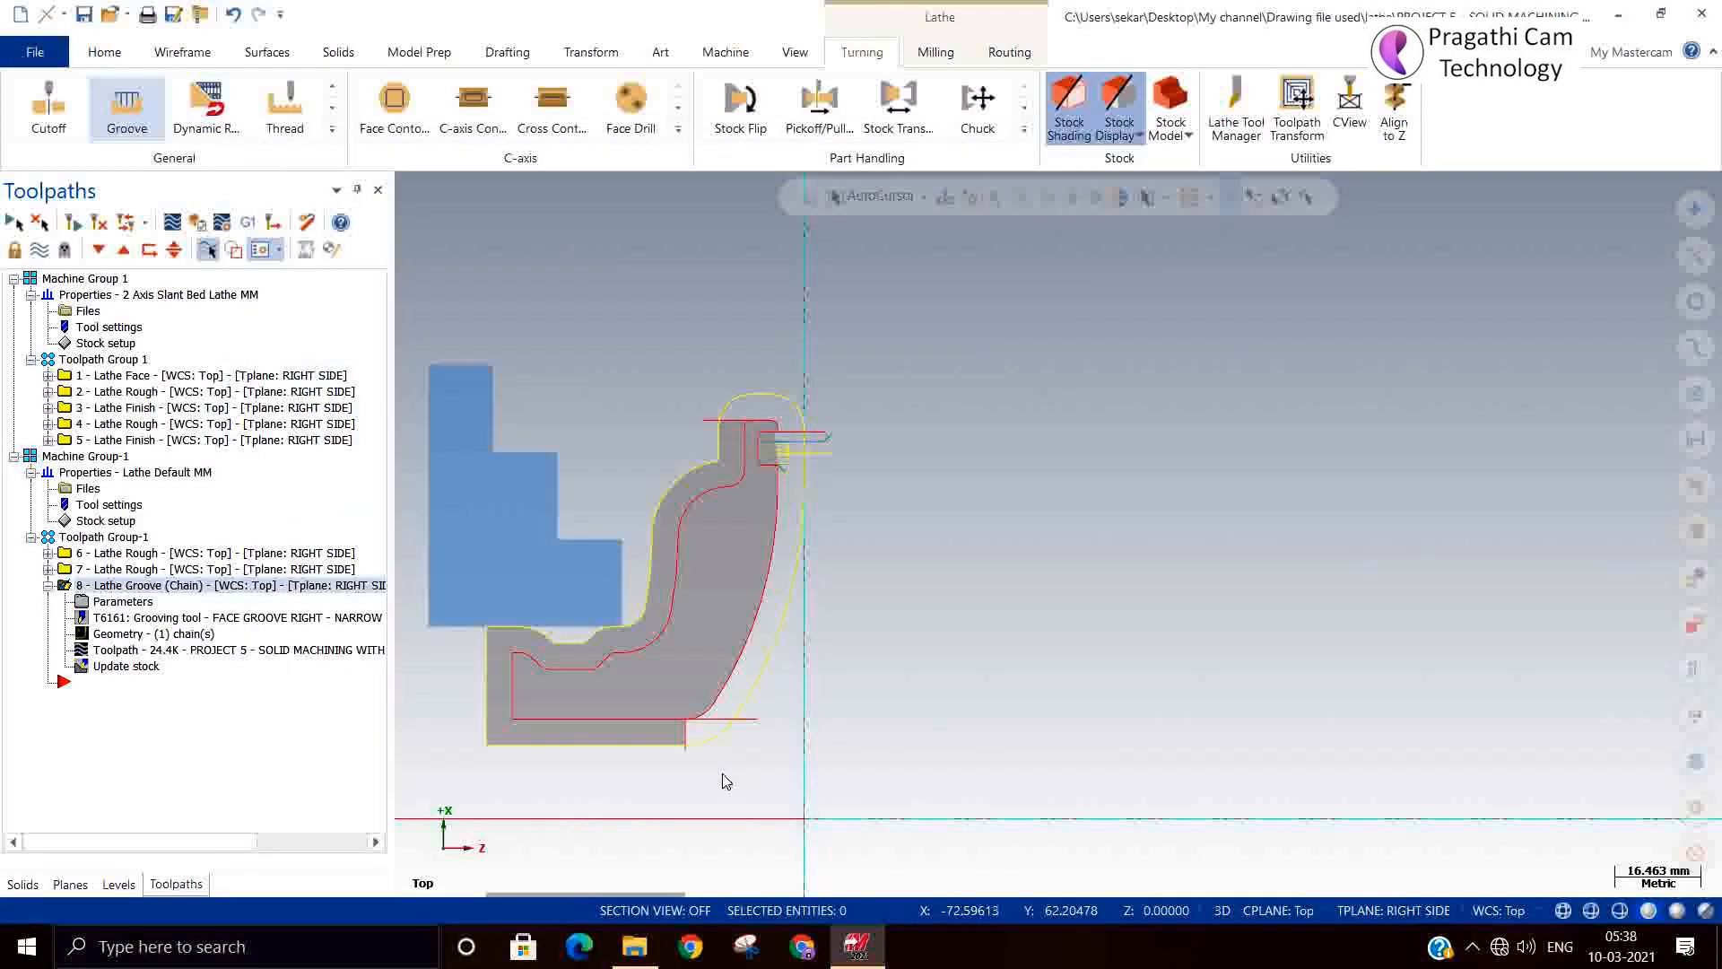
click(48, 584)
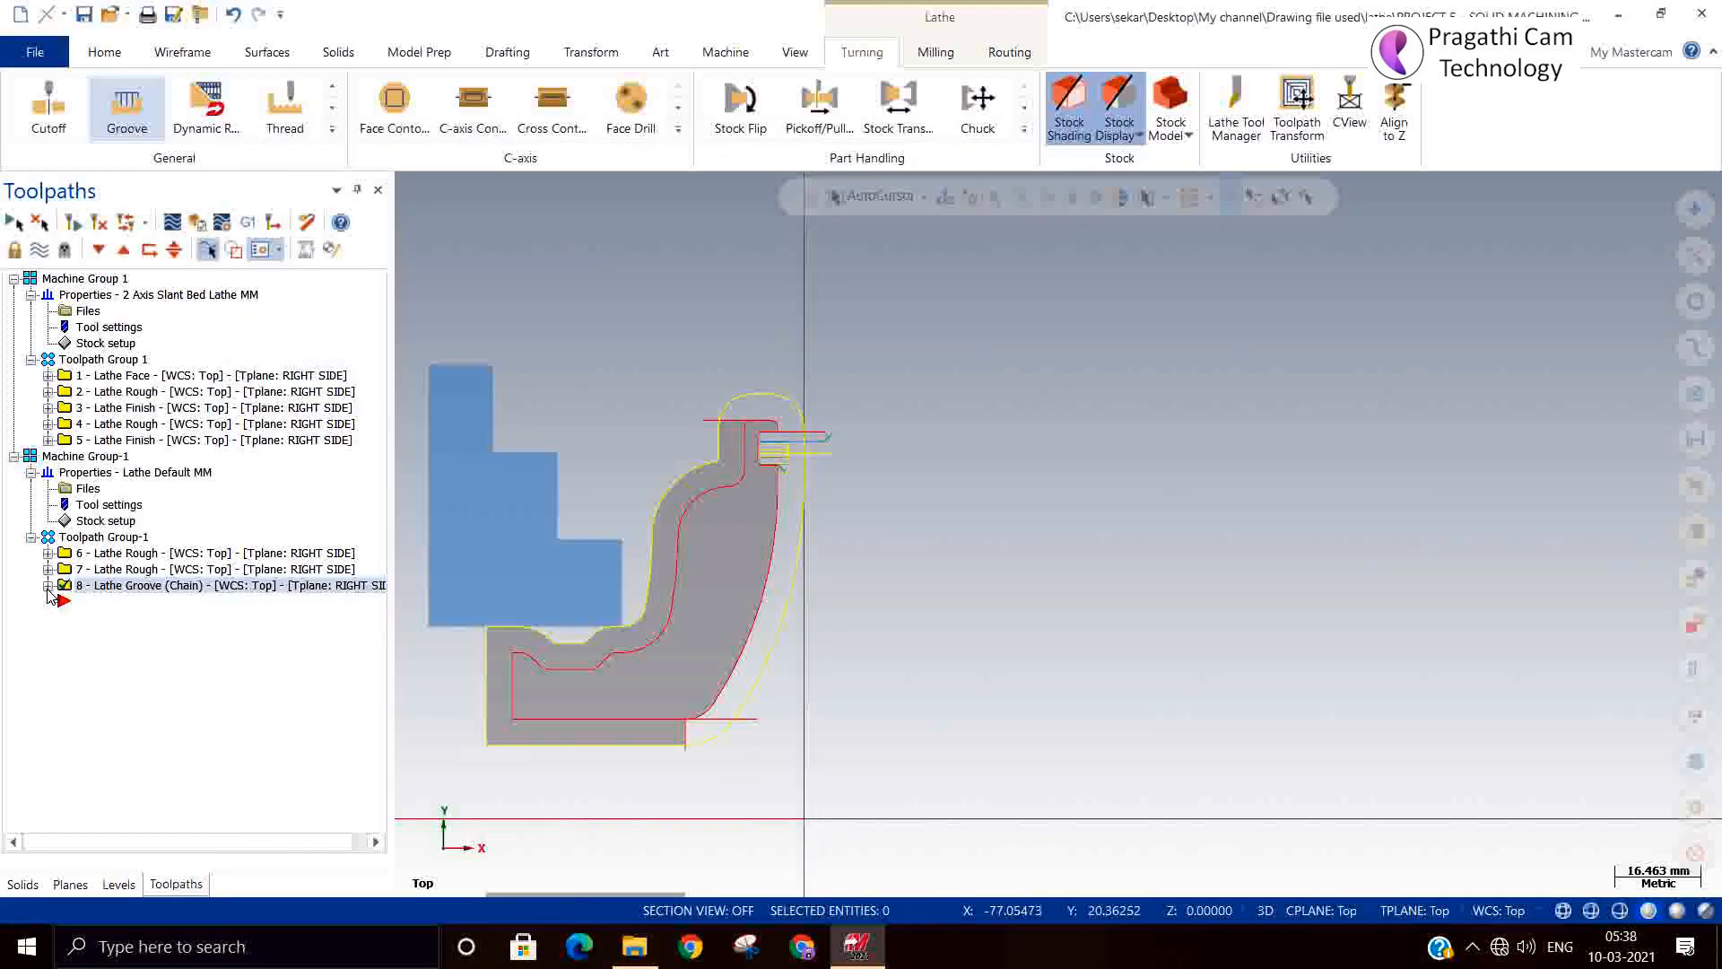